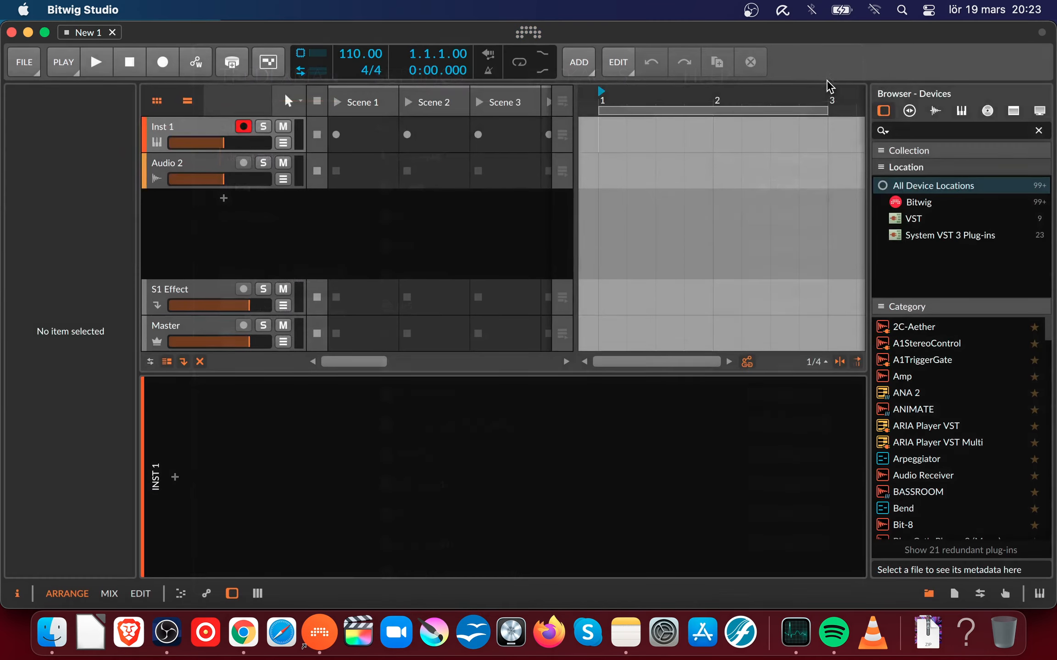
- Switch to Google Chrome and try to open google.se
click(242, 634)
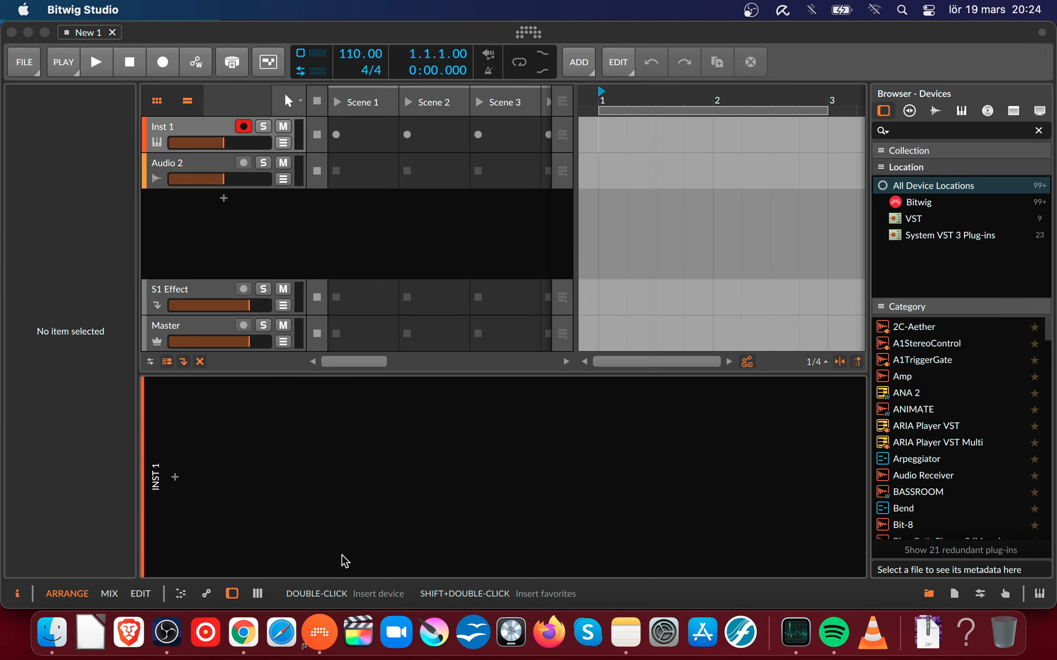
click(245, 639)
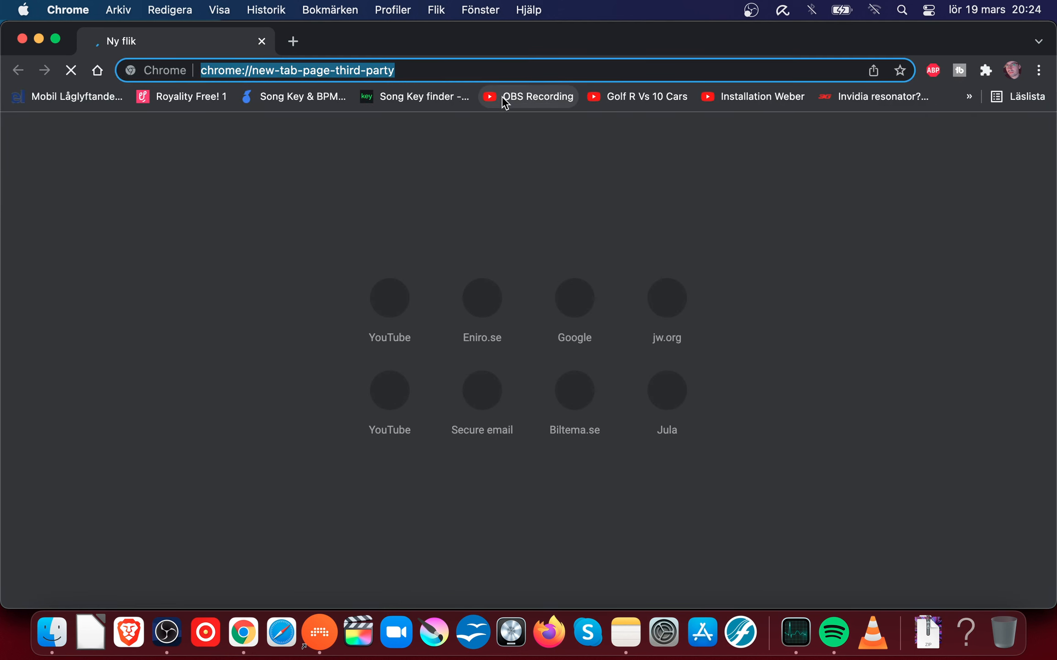
text(google.se)
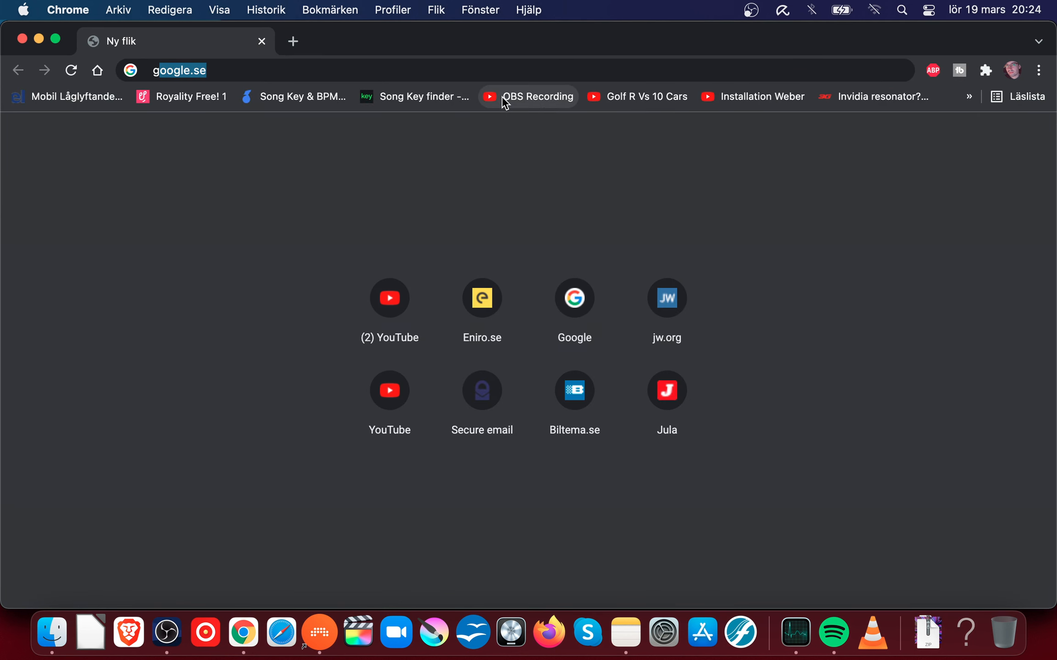
key(Return)
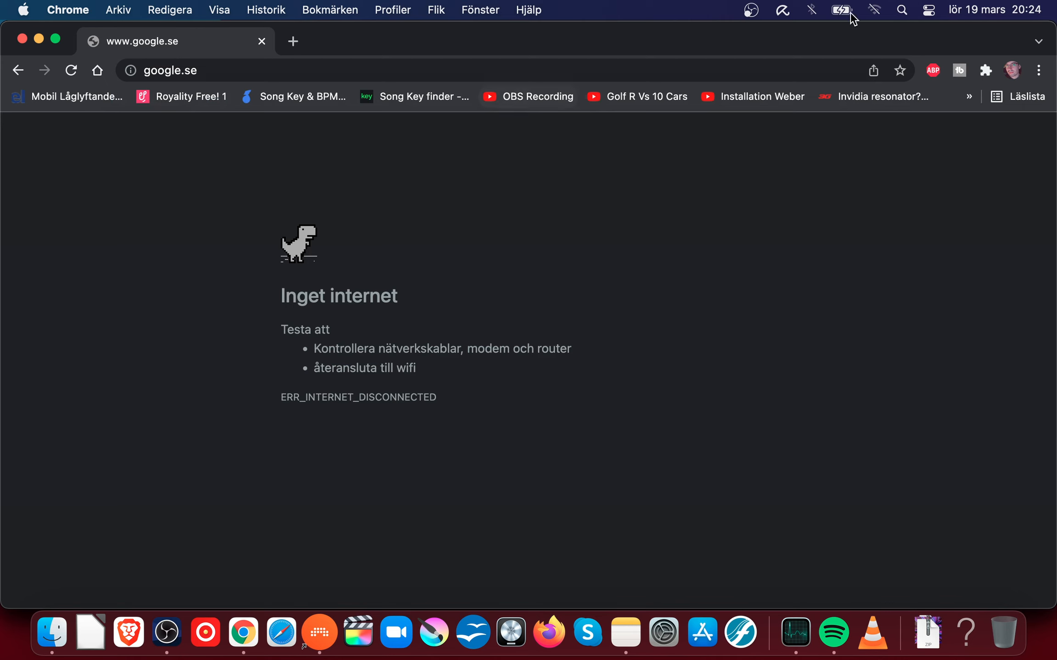
- Turn on the Mac's Wi-Fi and load google.se again
click(875, 10)
click(862, 38)
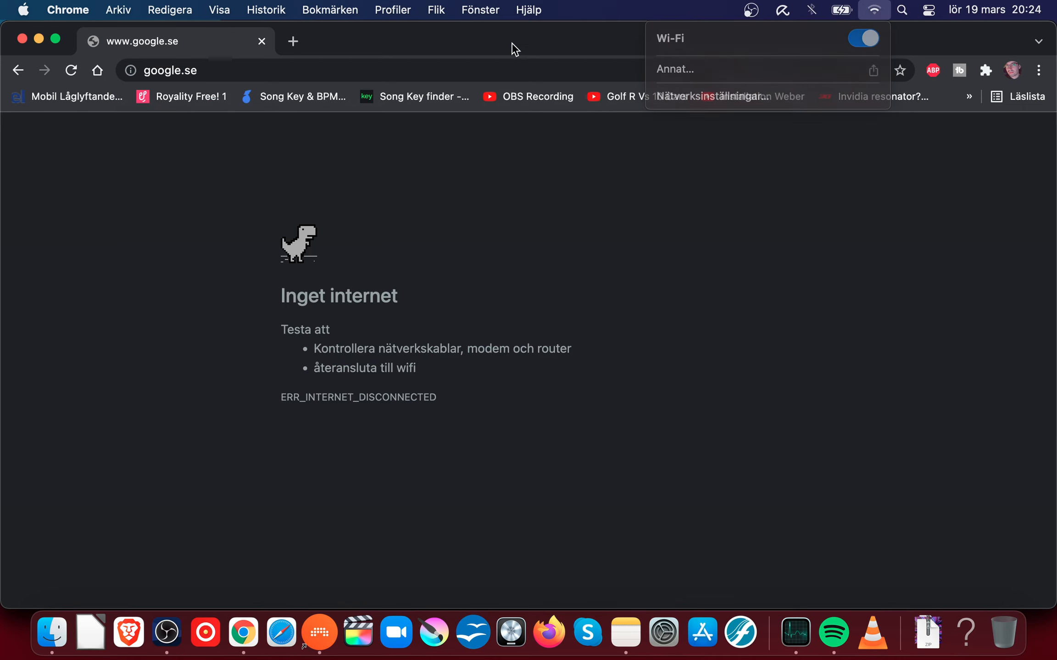
click(277, 68)
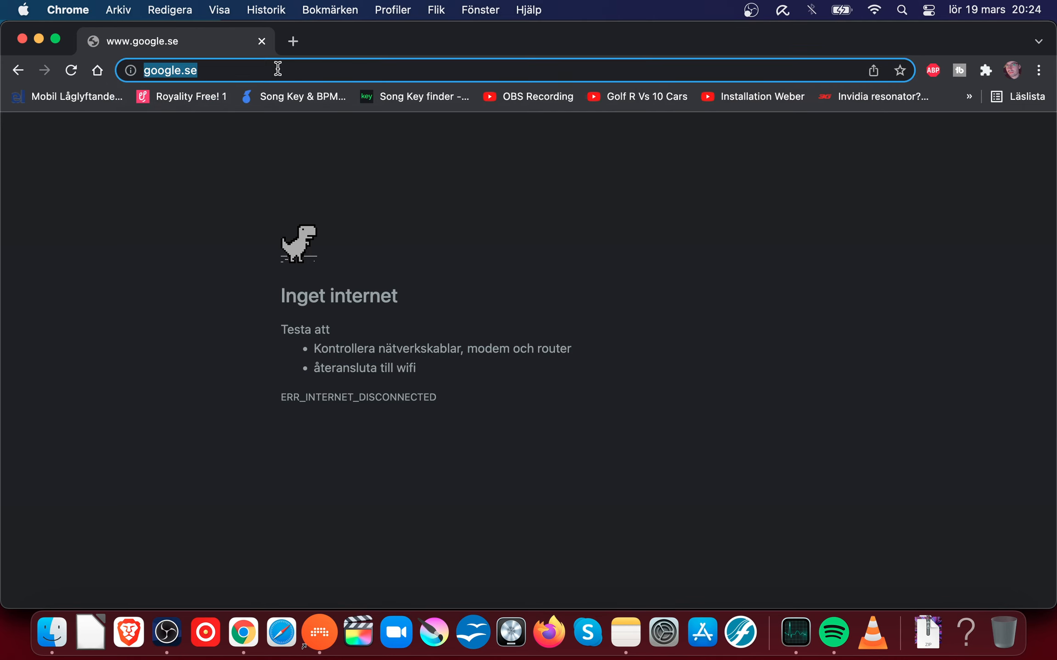
key(Return)
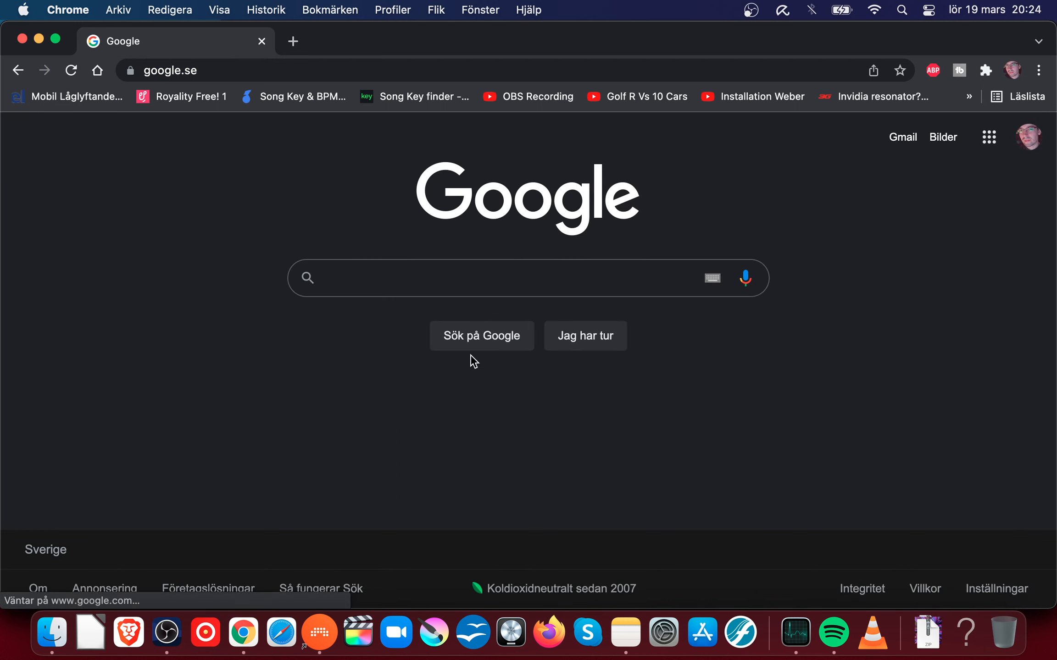
- Search Google for "bitwig studio"
text(bit)
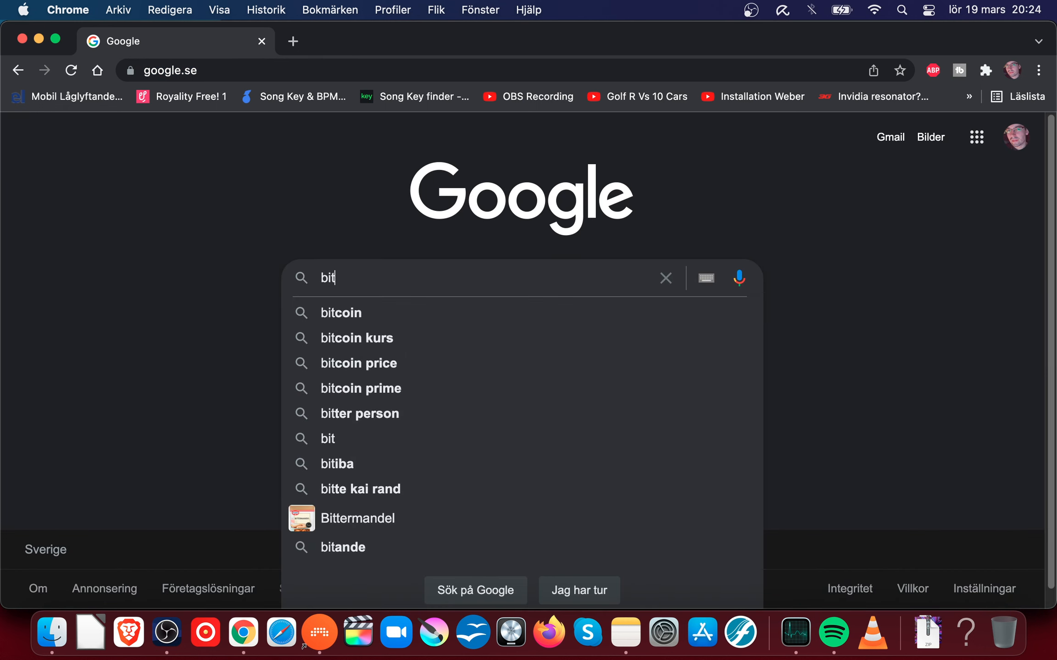
text(wig studio)
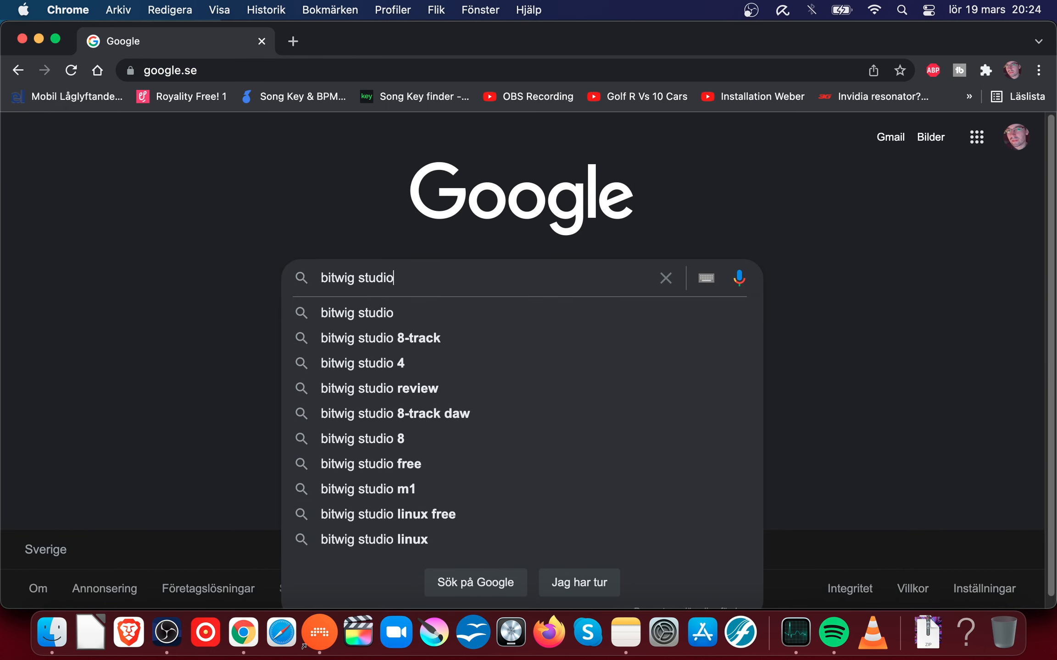
key(Return)
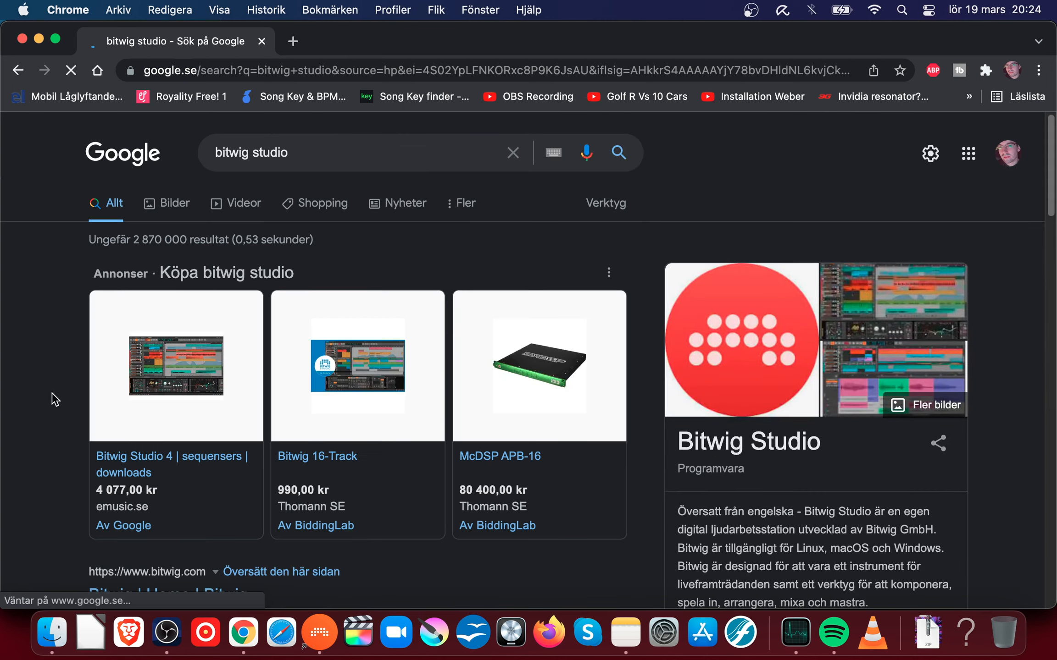
- View the download options on Bitwig's Try page from the search results, and quit Chrome
scroll(27, 390, down, 10)
scroll(71, 321, down, 5)
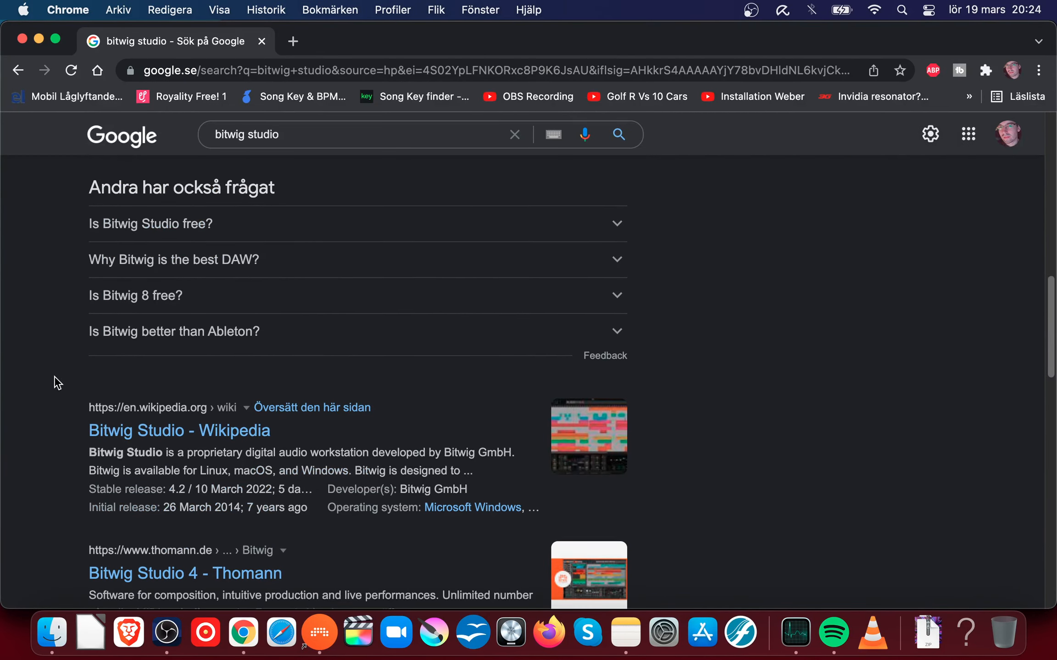
scroll(57, 374, up, 10)
scroll(67, 361, up, 2)
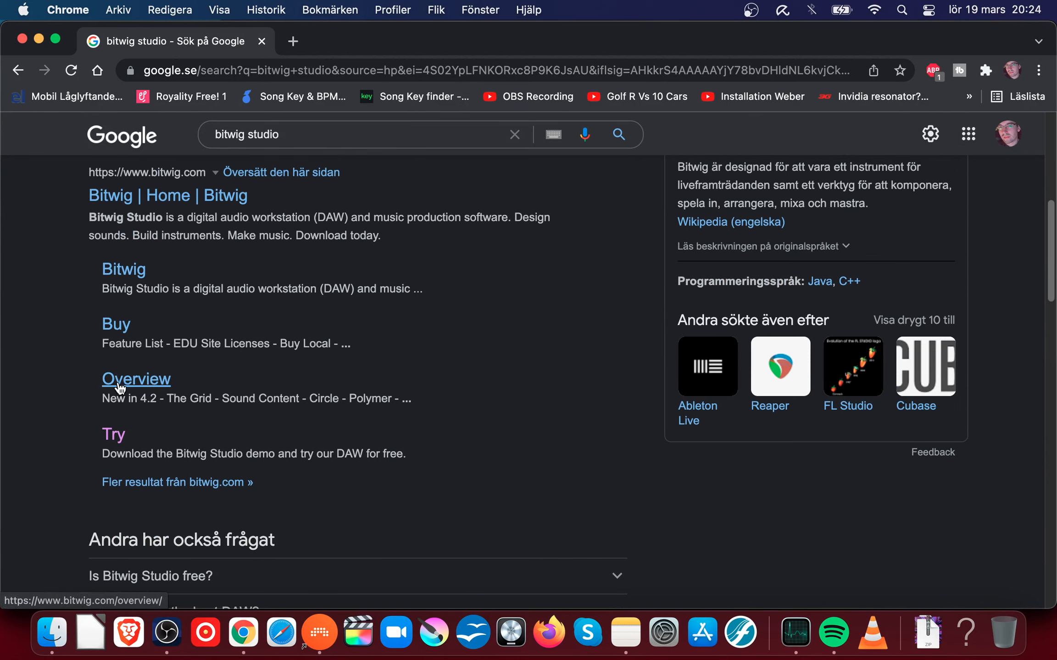
click(114, 444)
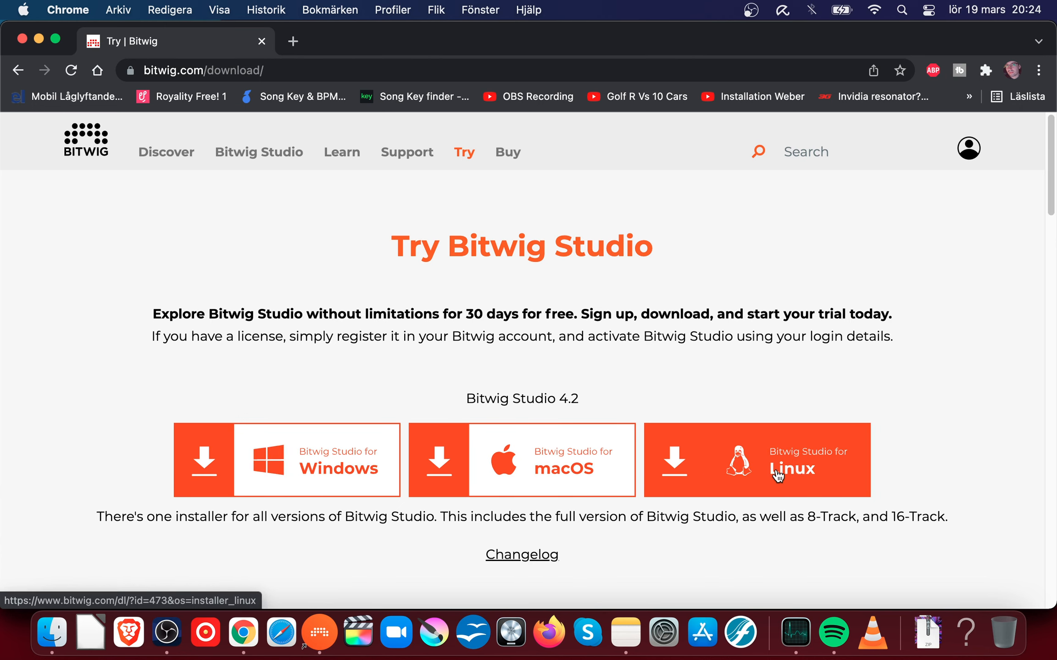
click(59, 12)
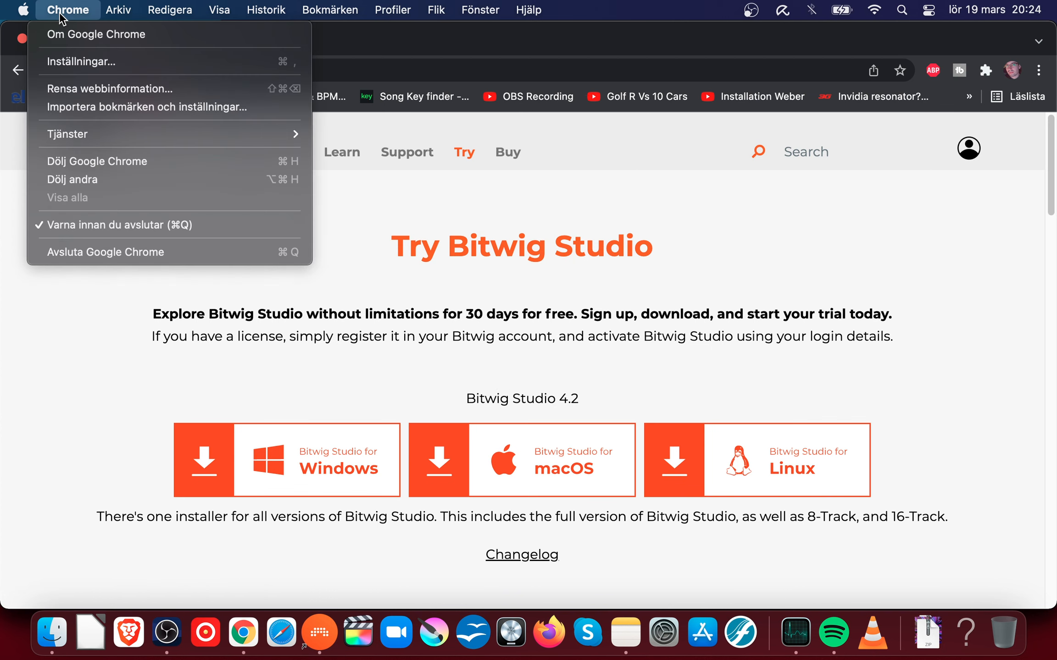
click(63, 253)
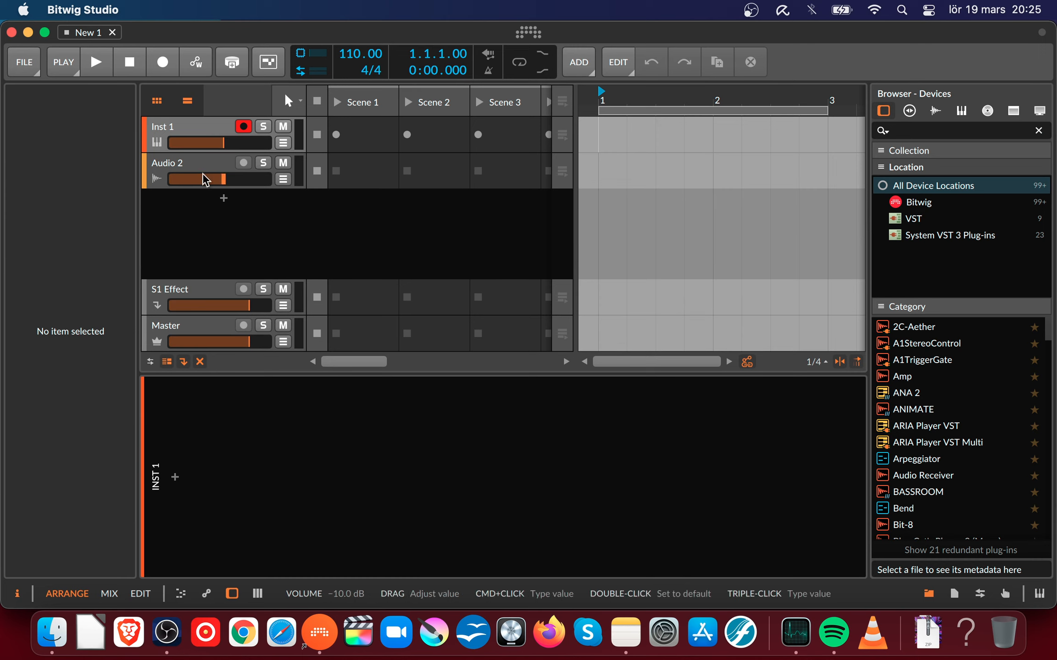
- Hide the clip launcher in the arranger and delete the Audio 2 and Inst 1 tracks
click(215, 165)
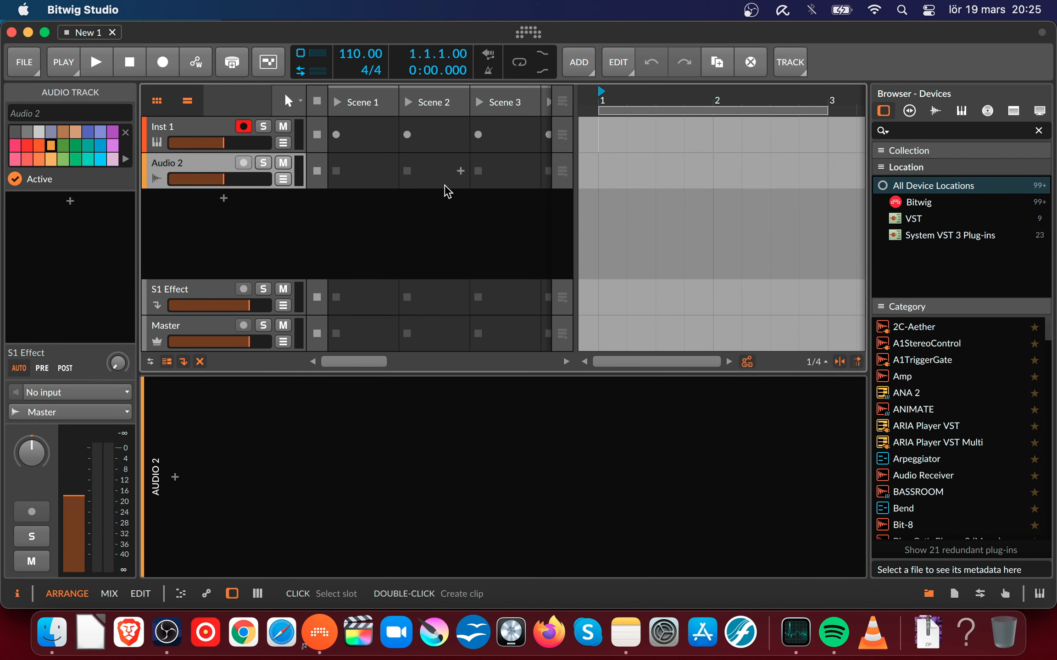
click(162, 102)
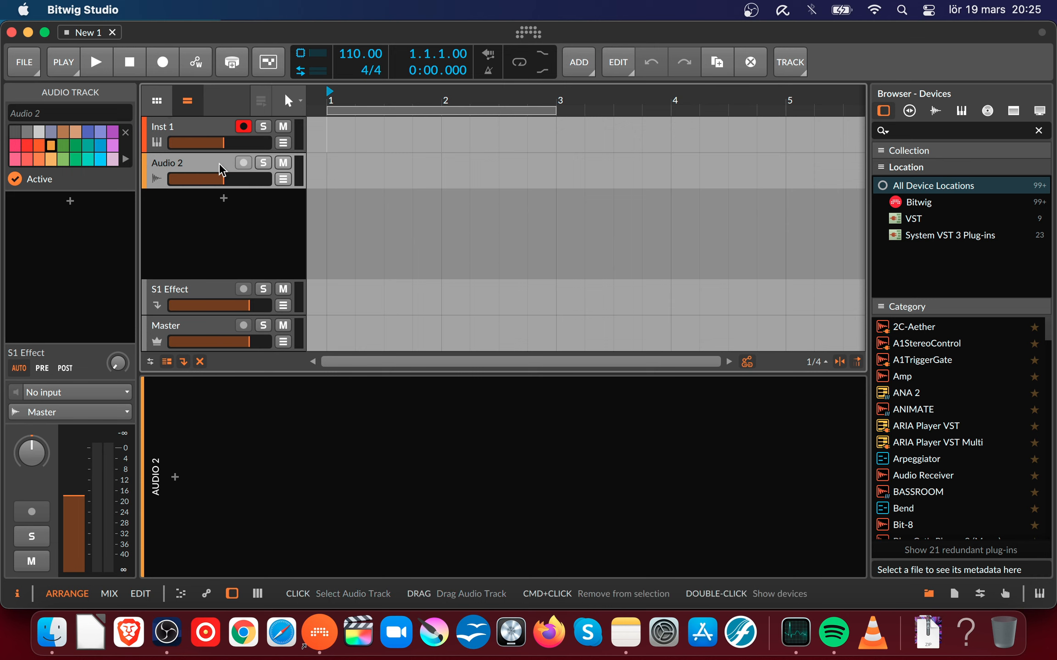
key(Delete)
key(Delete)
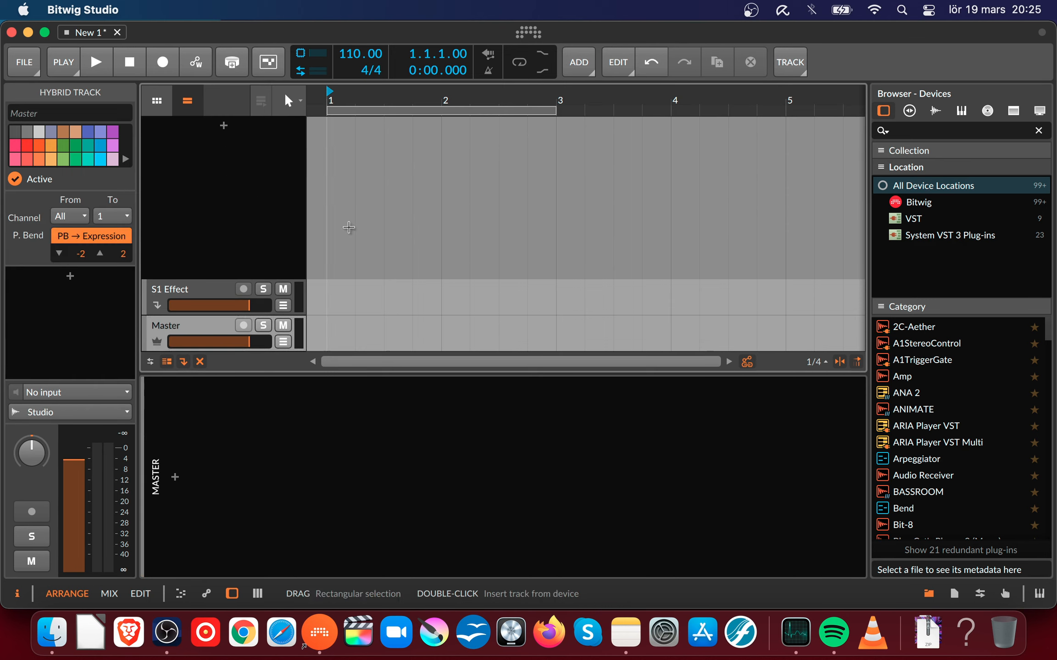
- Limit the device browser to VST plug-ins, insert Sylenth1 on the Master track and reposition its window
click(912, 221)
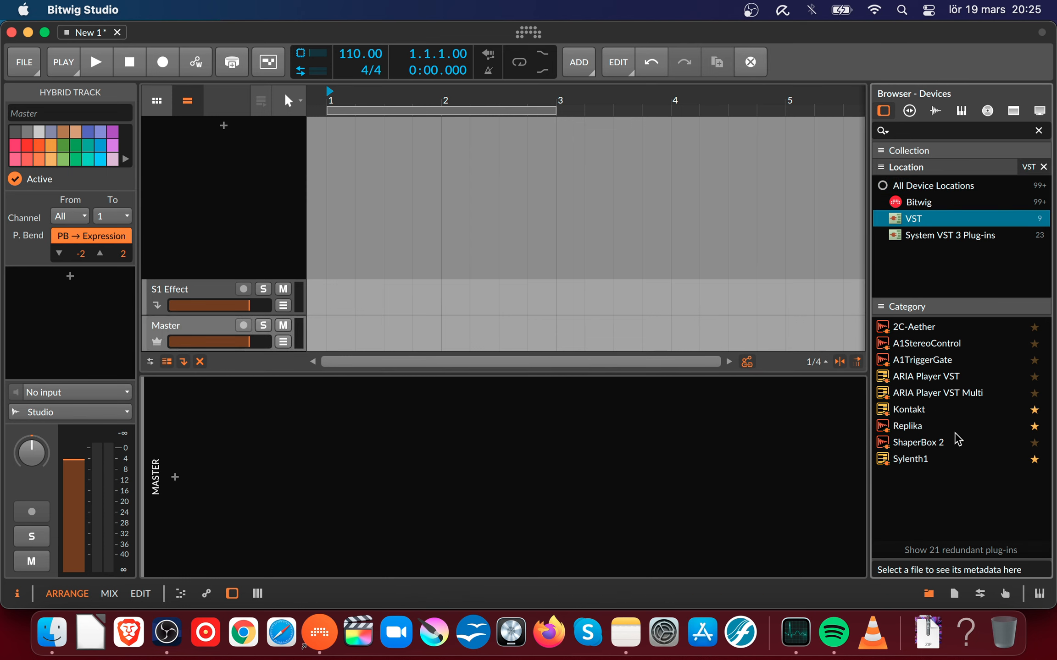
click(907, 462)
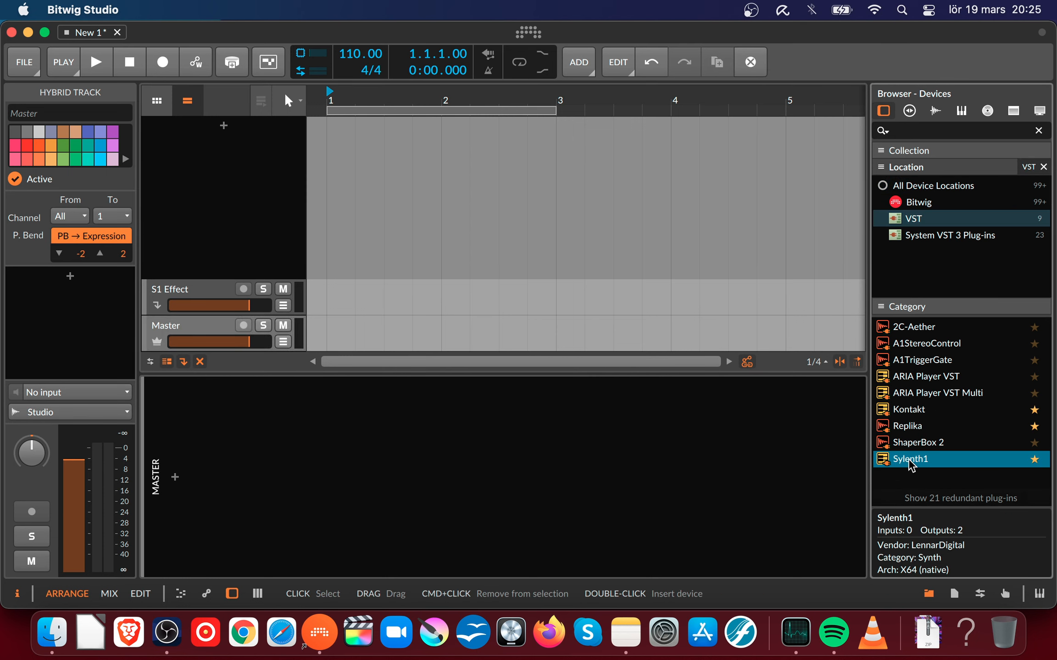
double_click(906, 460)
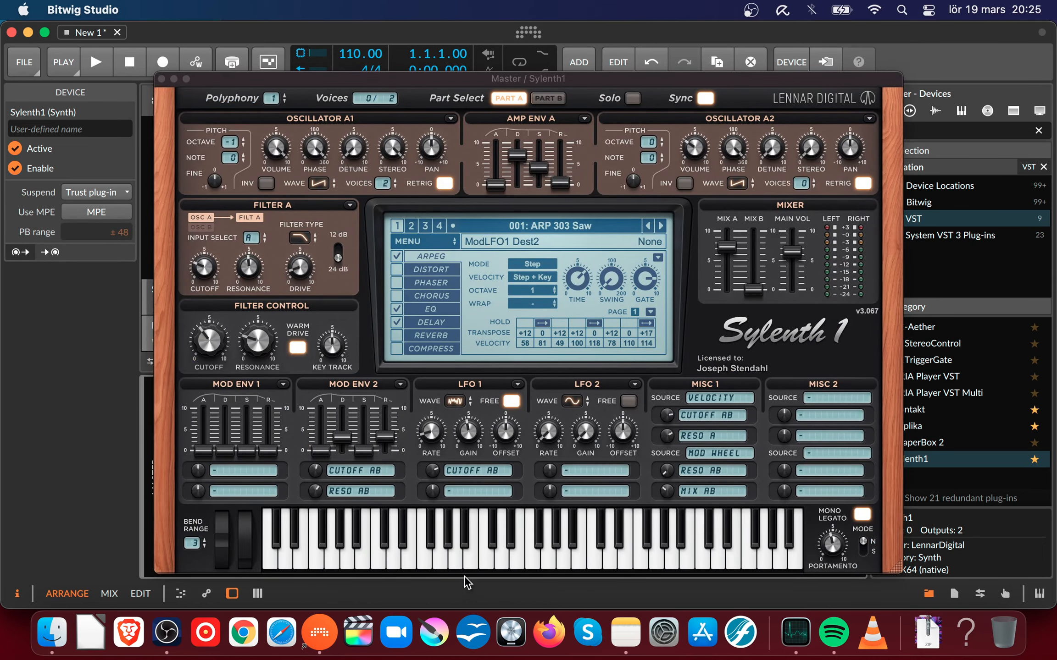
drag(399, 76, 363, 71)
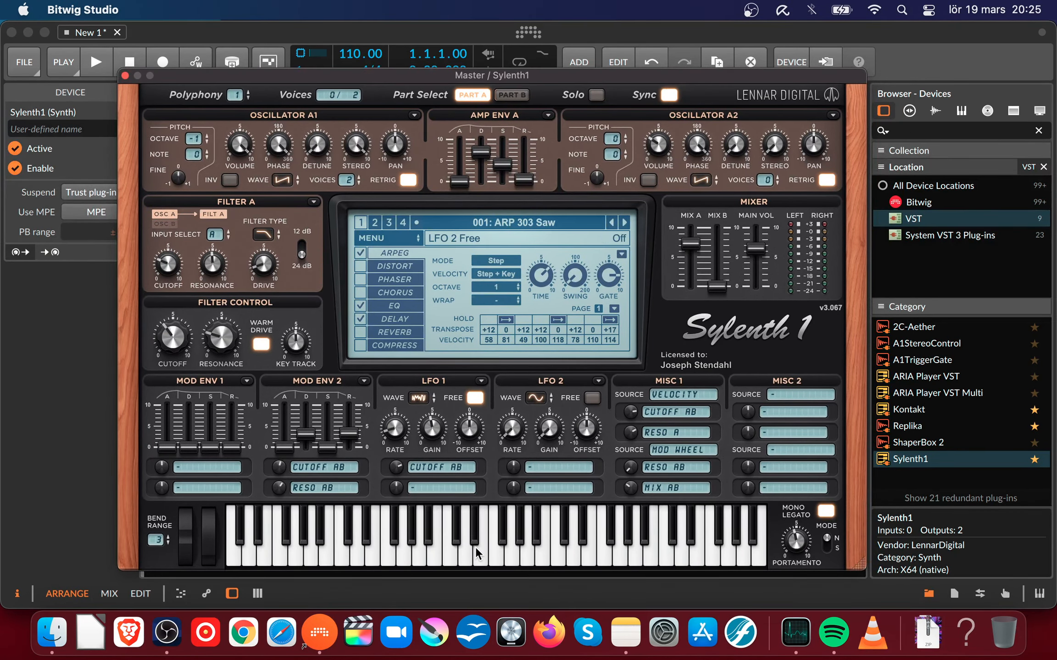
- Load the preset 001. Pluck - Fantastic1.fxp into Sylenth1 and audition it on the plug-in's keyboard
click(401, 236)
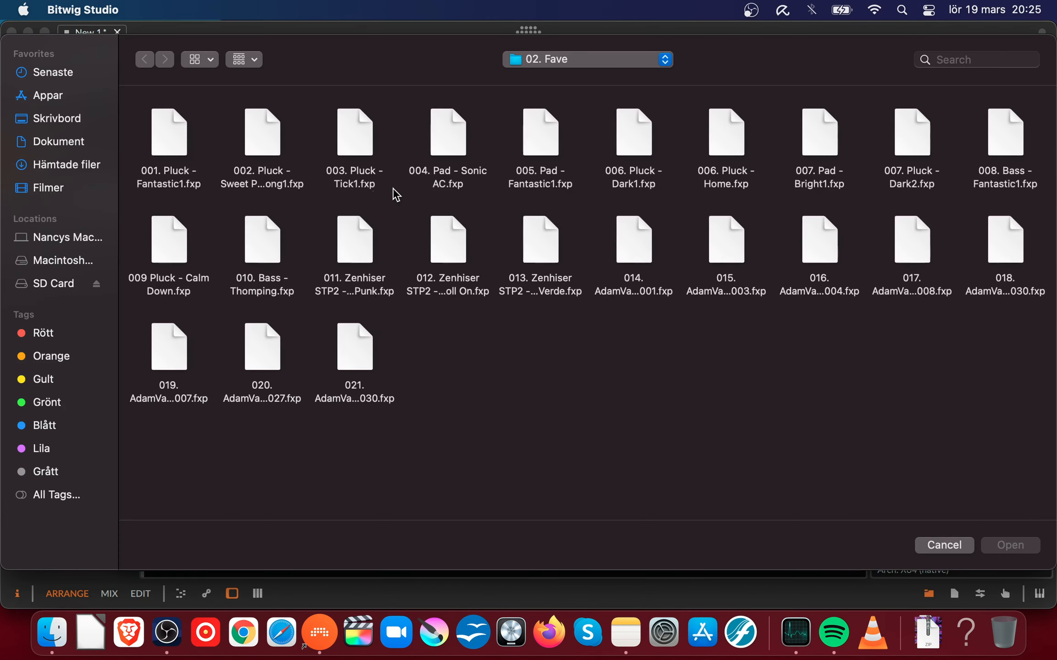
click(177, 139)
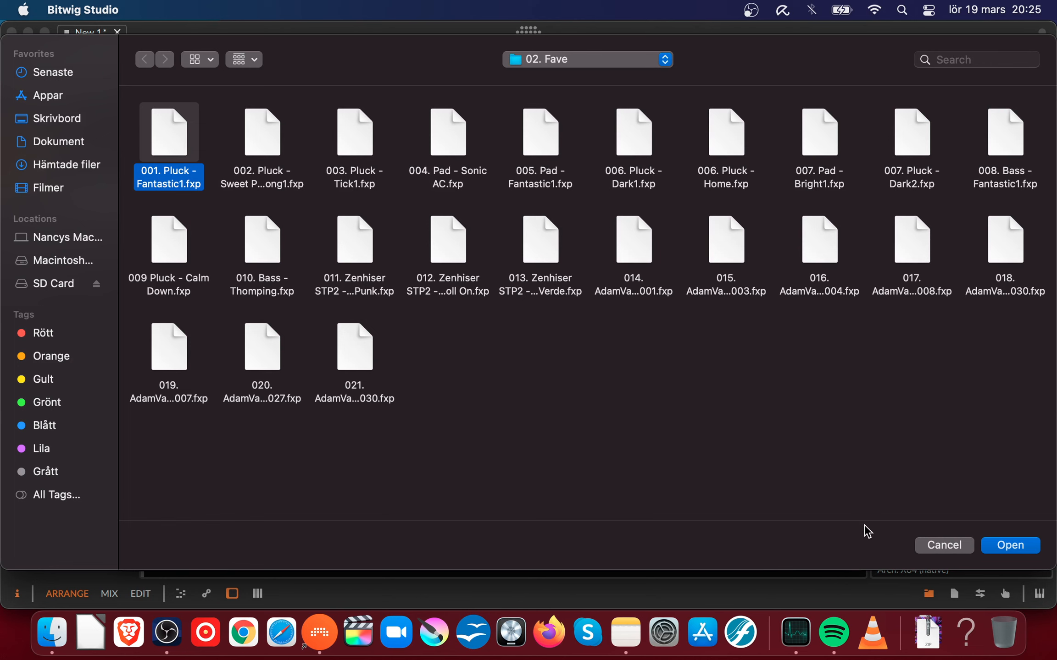
click(1008, 547)
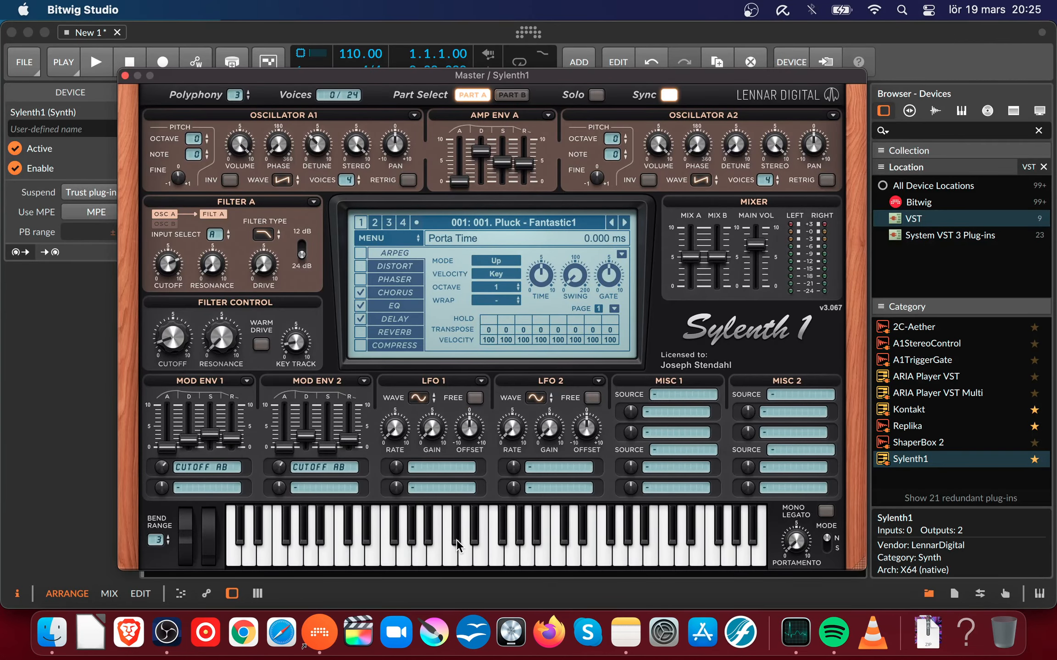
drag(402, 552, 560, 560)
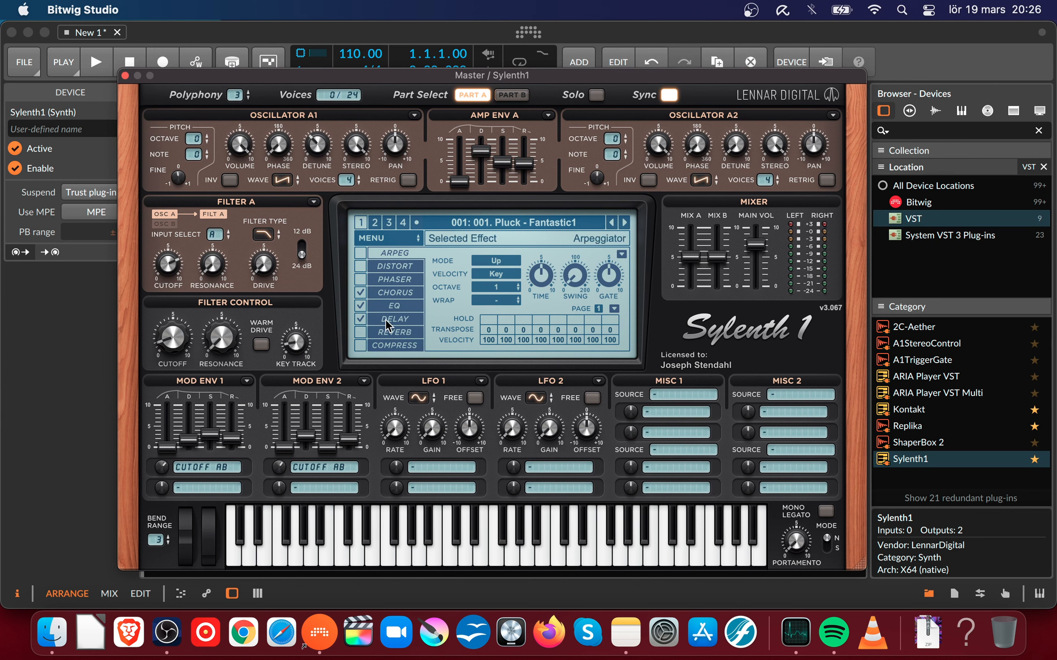
- Switch off Sylenth1's Delay effect, audition the dry pluck across the keyboard and close the plug-in window
click(361, 320)
drag(441, 558, 565, 555)
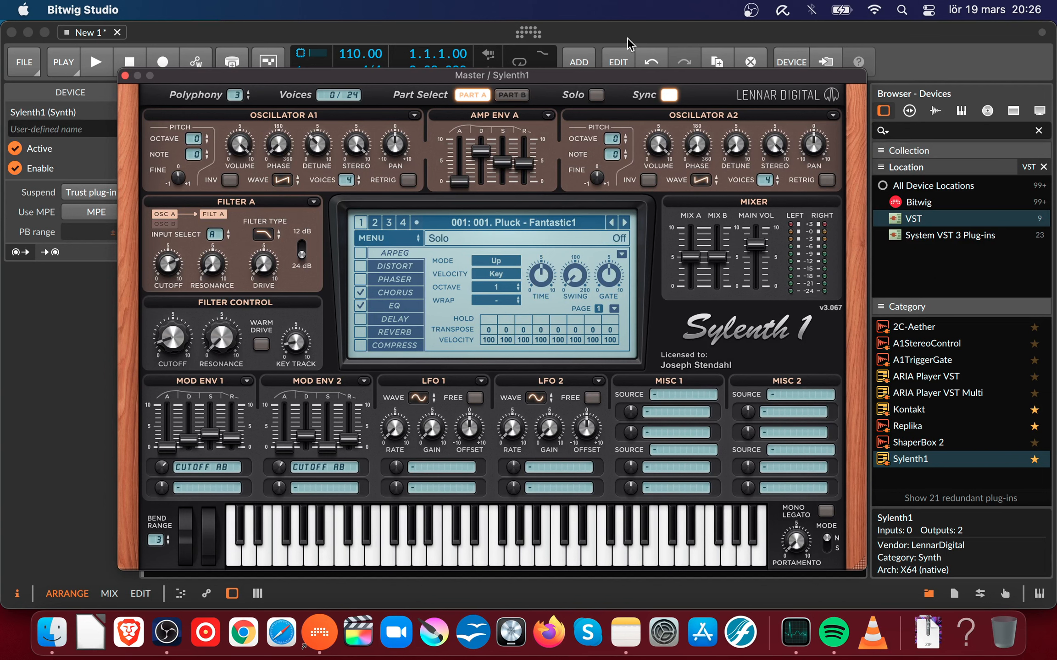
click(126, 75)
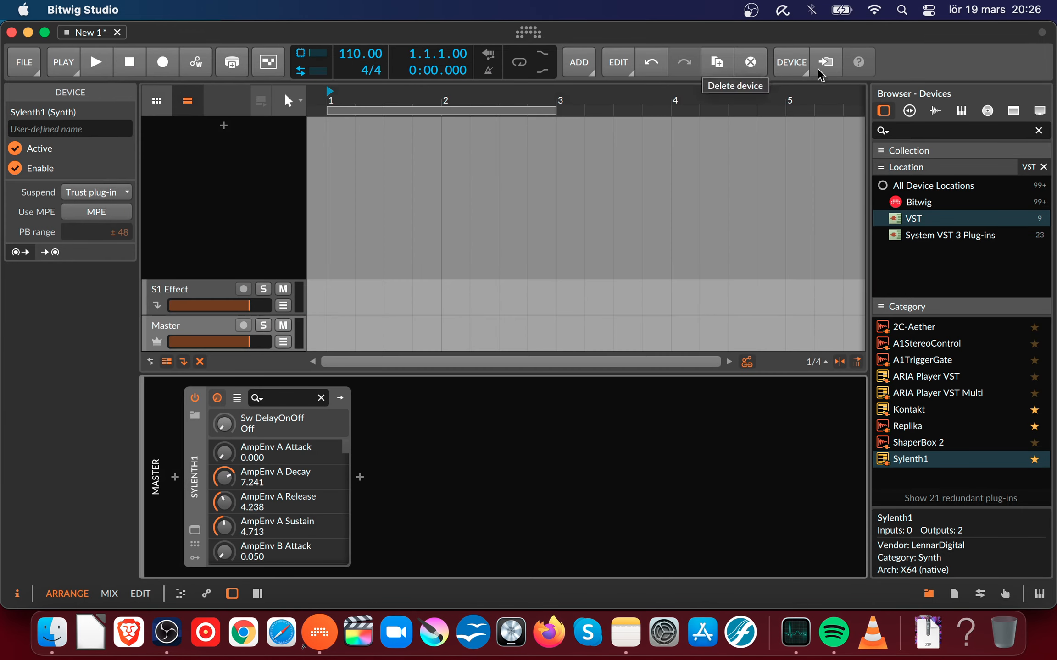
- Turn off the Mac's Wi-Fi
click(875, 12)
click(864, 38)
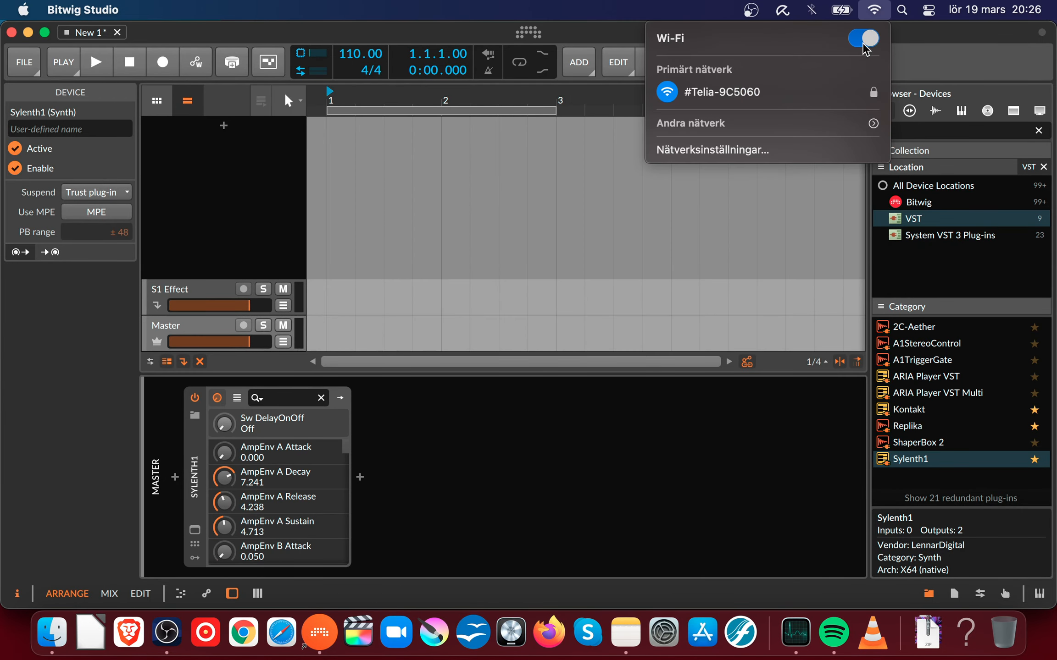
click(429, 40)
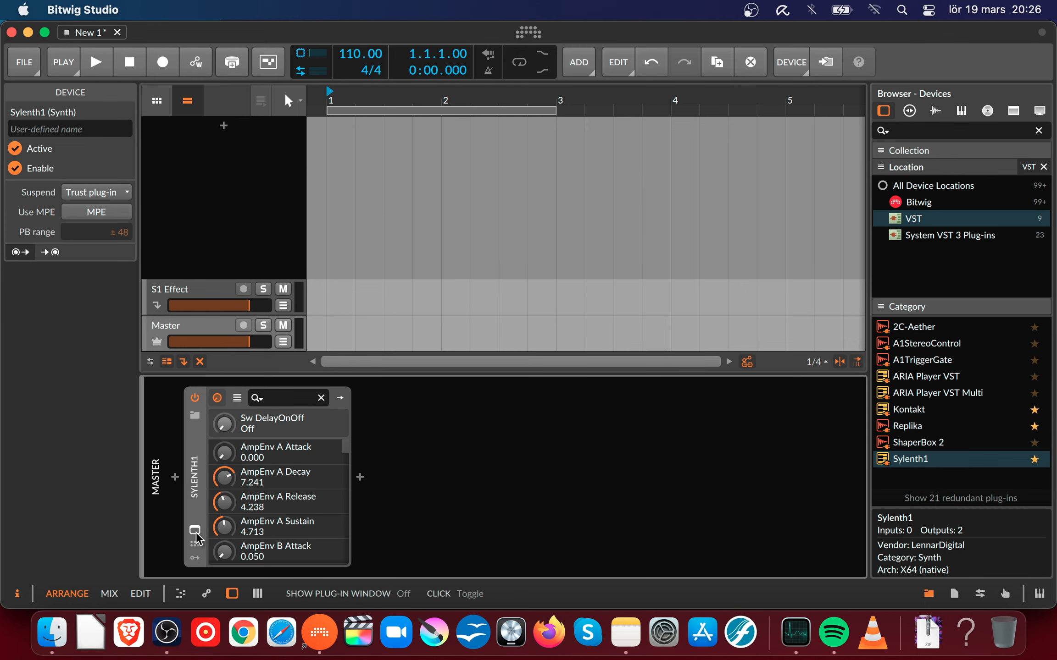
- Extend the arranger's loop region to 8 bars, starting at bar 1
drag(470, 97, 469, 60)
drag(411, 111, 670, 146)
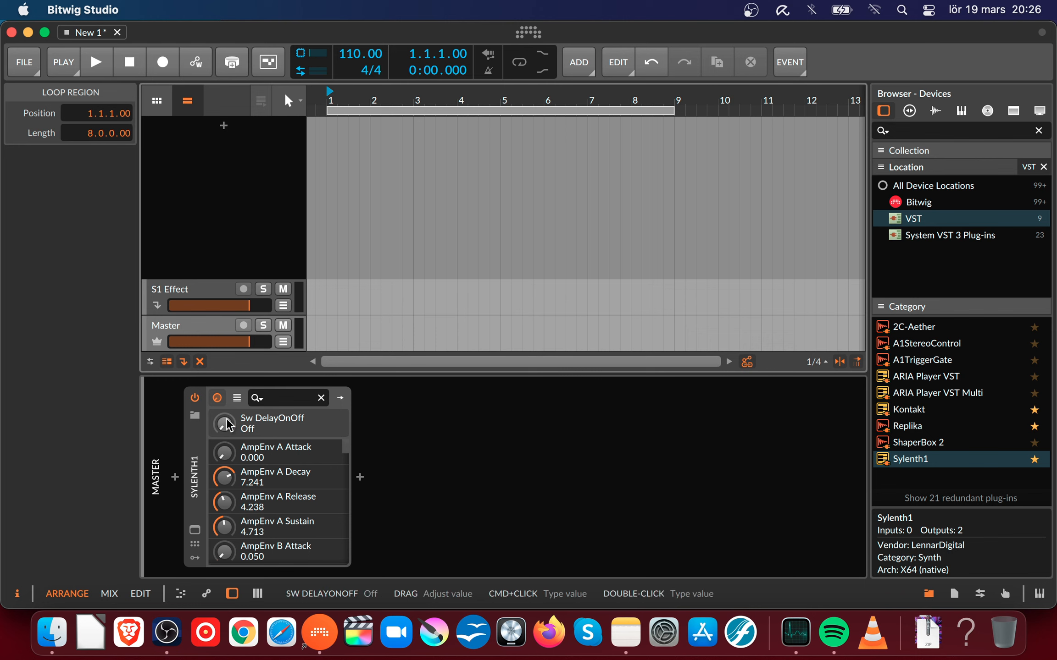
click(271, 181)
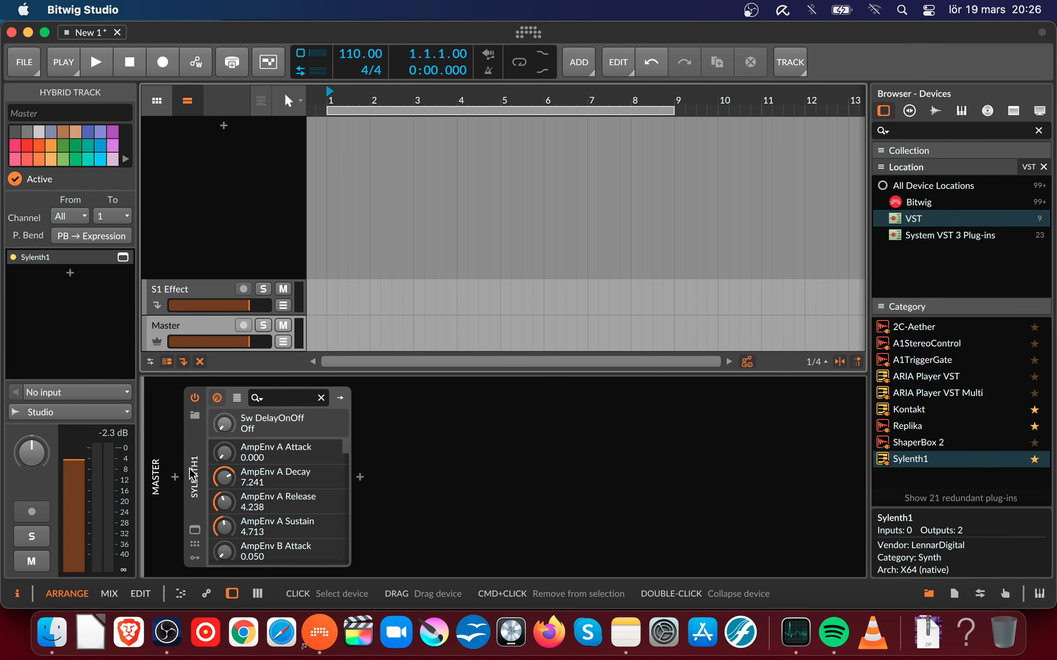
- Reopen the Sylenth1 plug-in window from the Master device chain to view it, and close it again
click(280, 452)
click(194, 531)
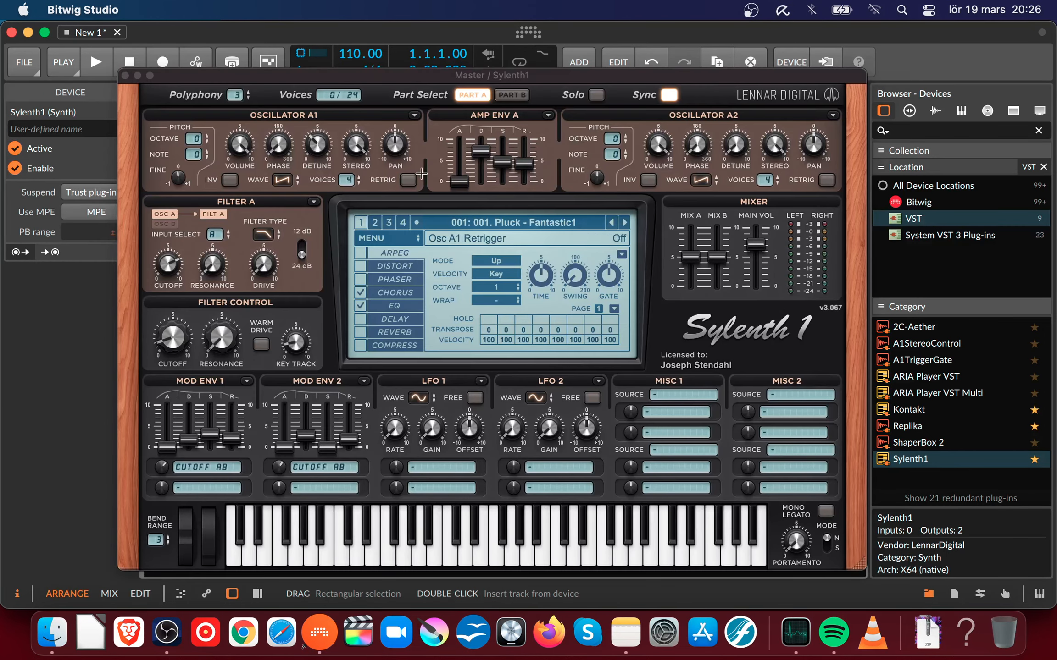
click(125, 75)
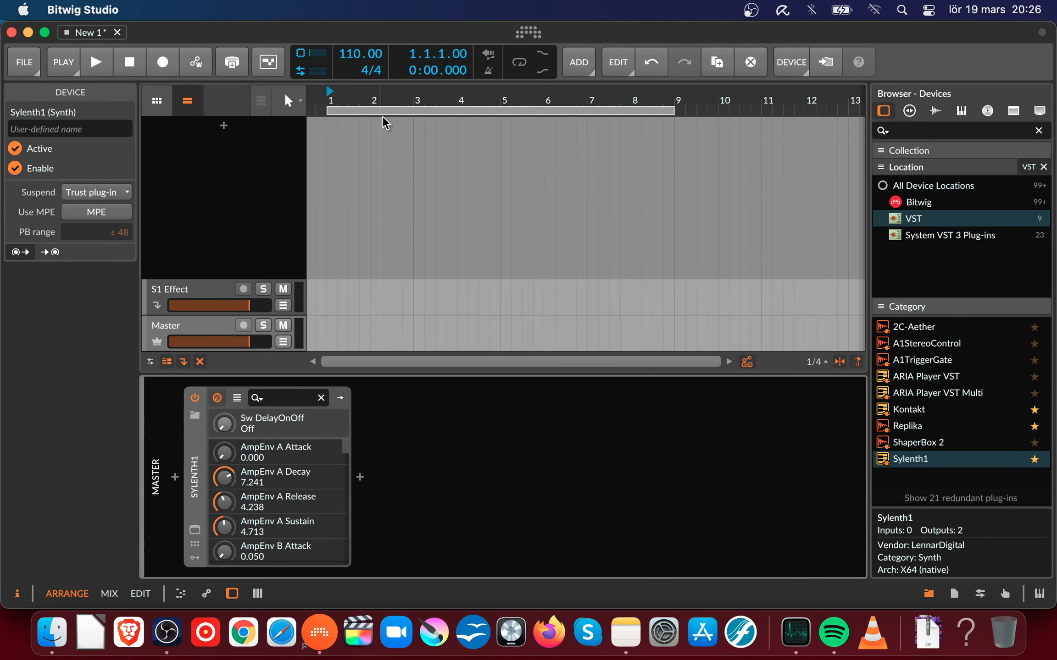
right_click(263, 134)
key(Escape)
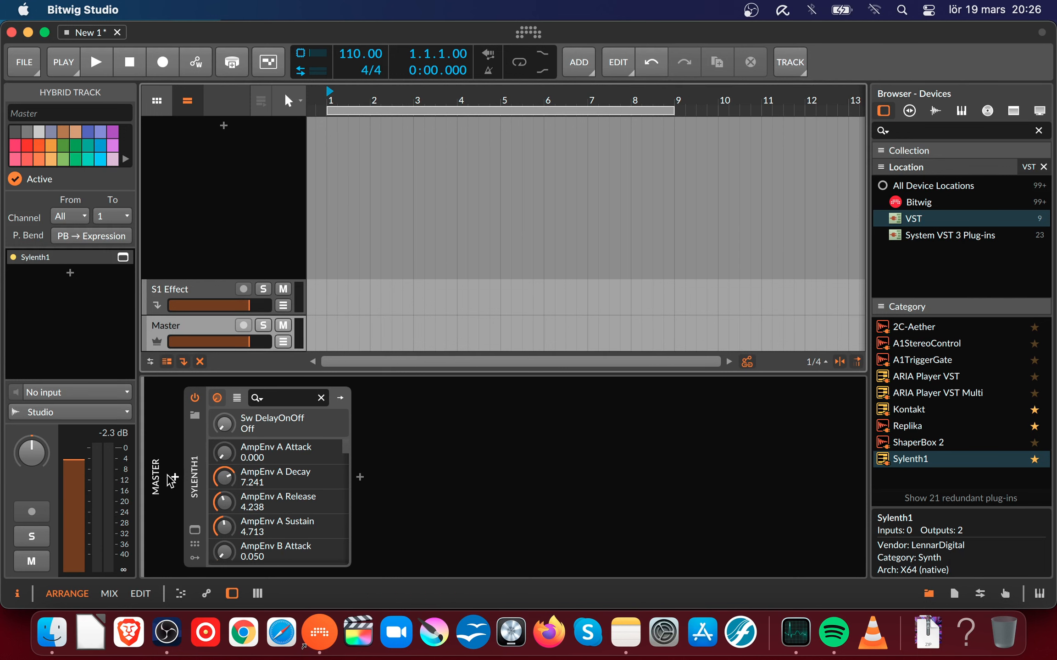
- Delete the Sylenth1 device from the Master track and add a new instrument track
click(193, 463)
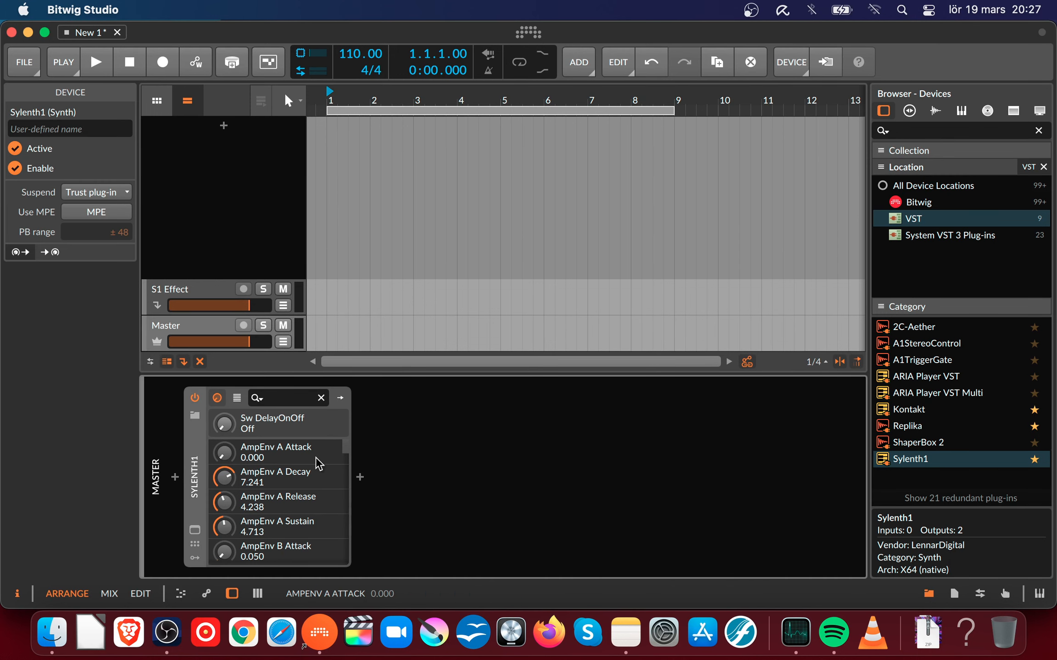
key(Delete)
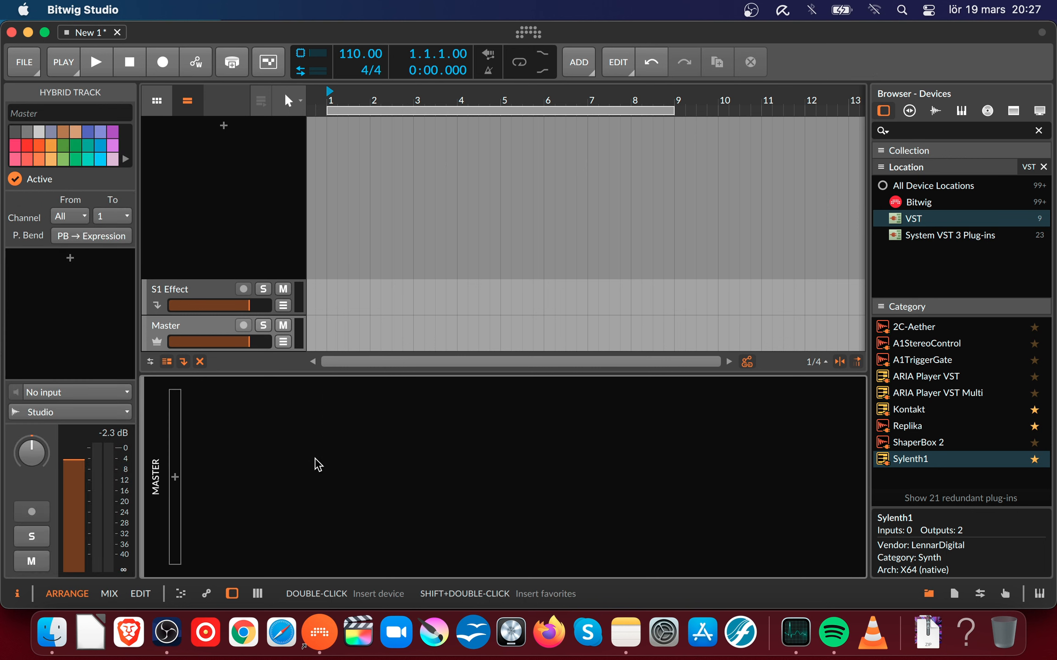
right_click(252, 136)
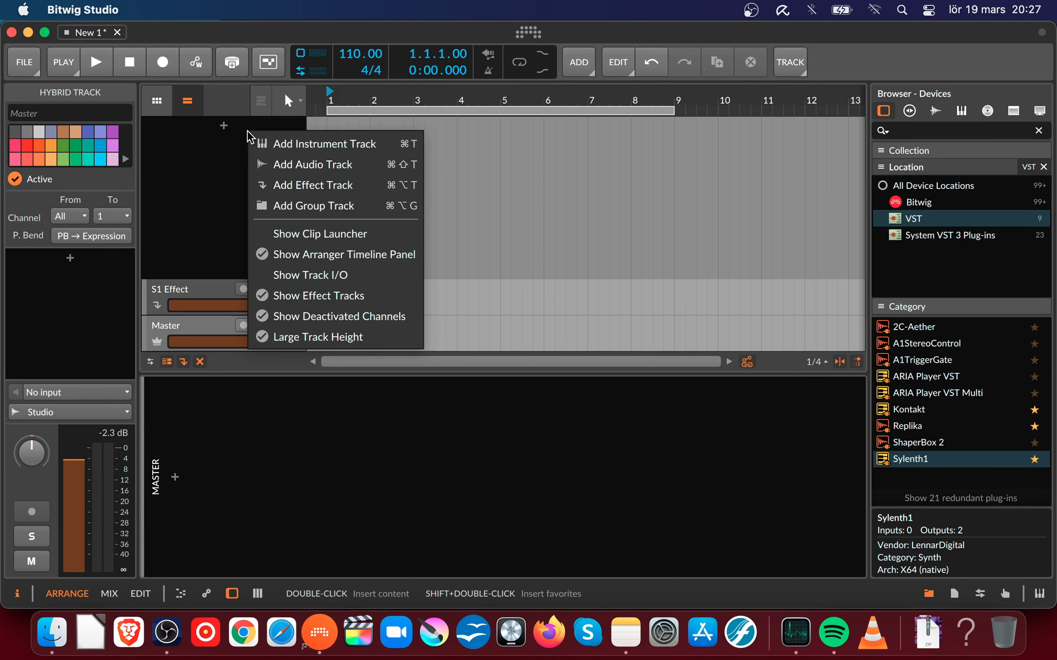
click(320, 143)
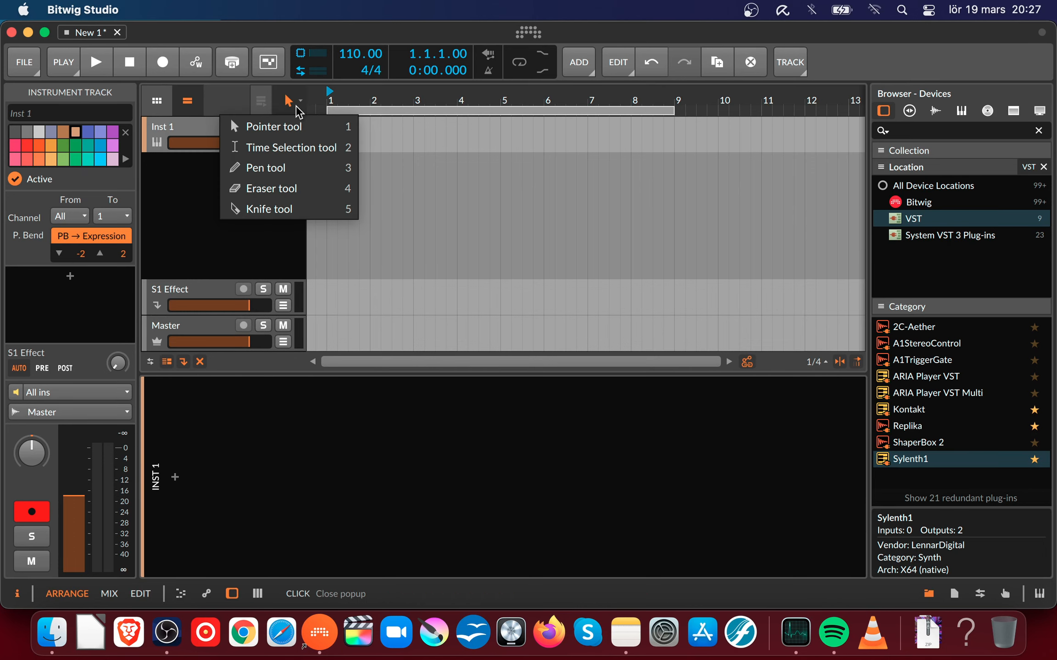
- Draw an empty 8-bar clip on the new instrument track with the Pen tool, starting at bar 1
click(288, 161)
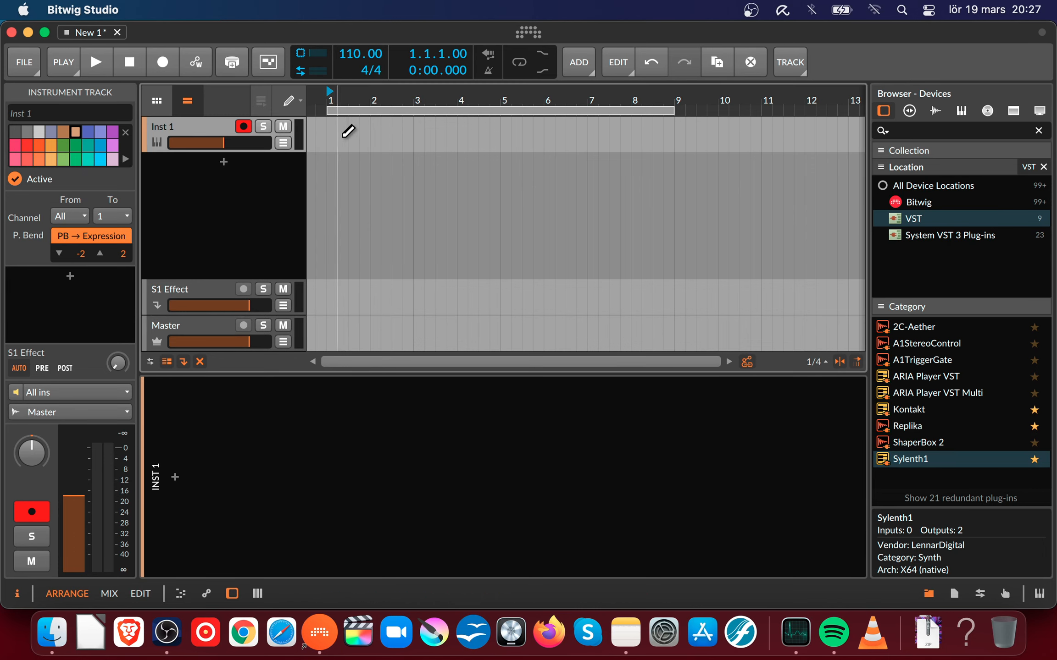
drag(664, 134, 674, 133)
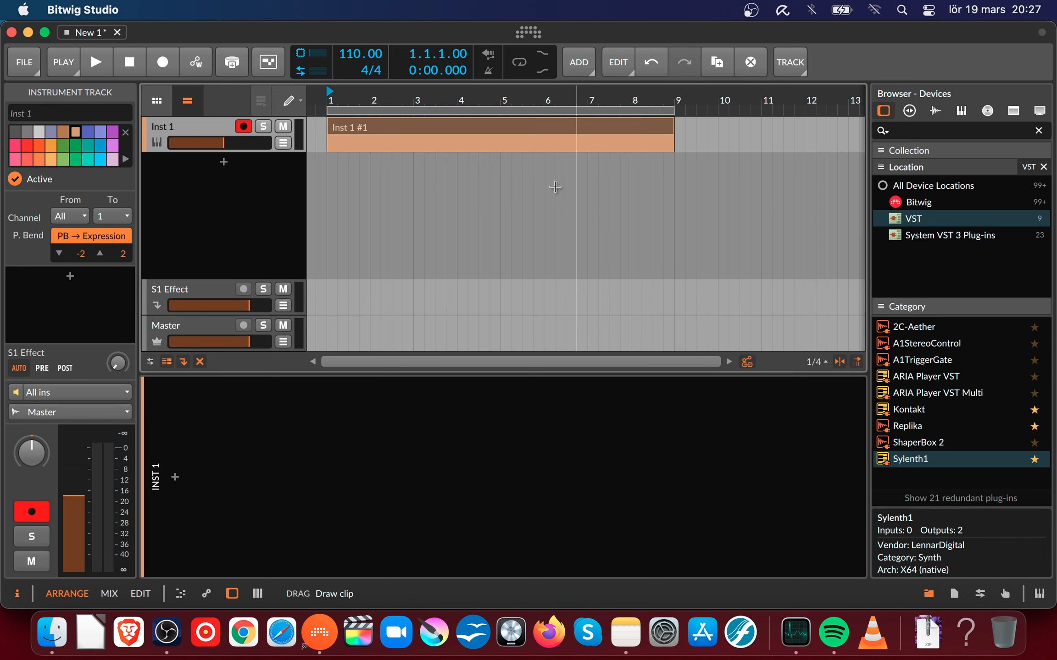
- Colour the instrument track green and rename it Arpeggio1
right_click(231, 134)
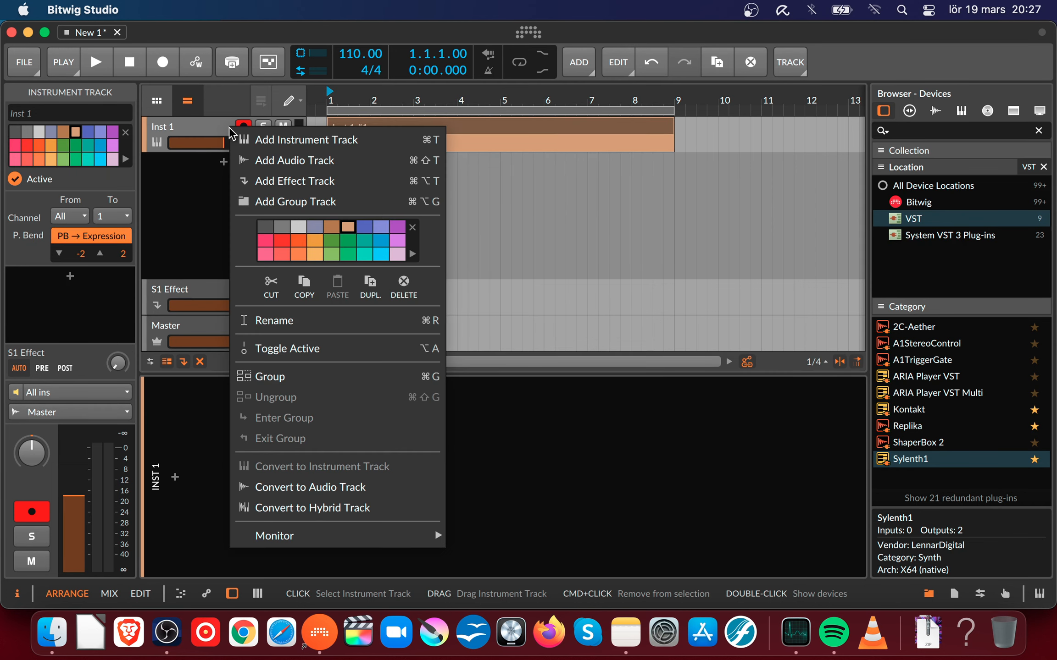
click(332, 242)
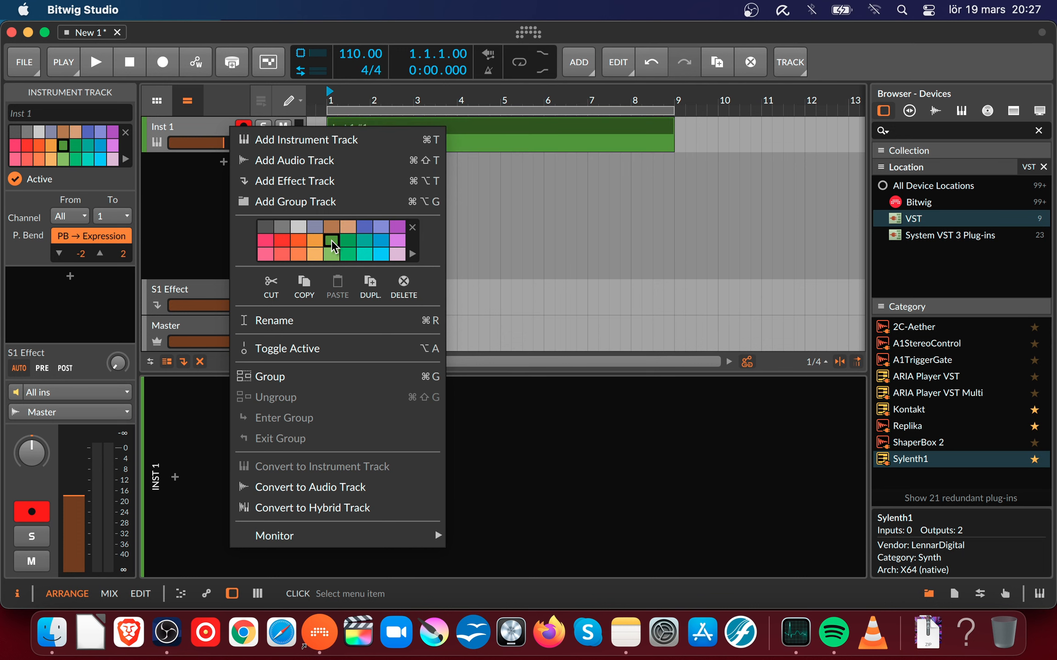
click(207, 210)
right_click(165, 129)
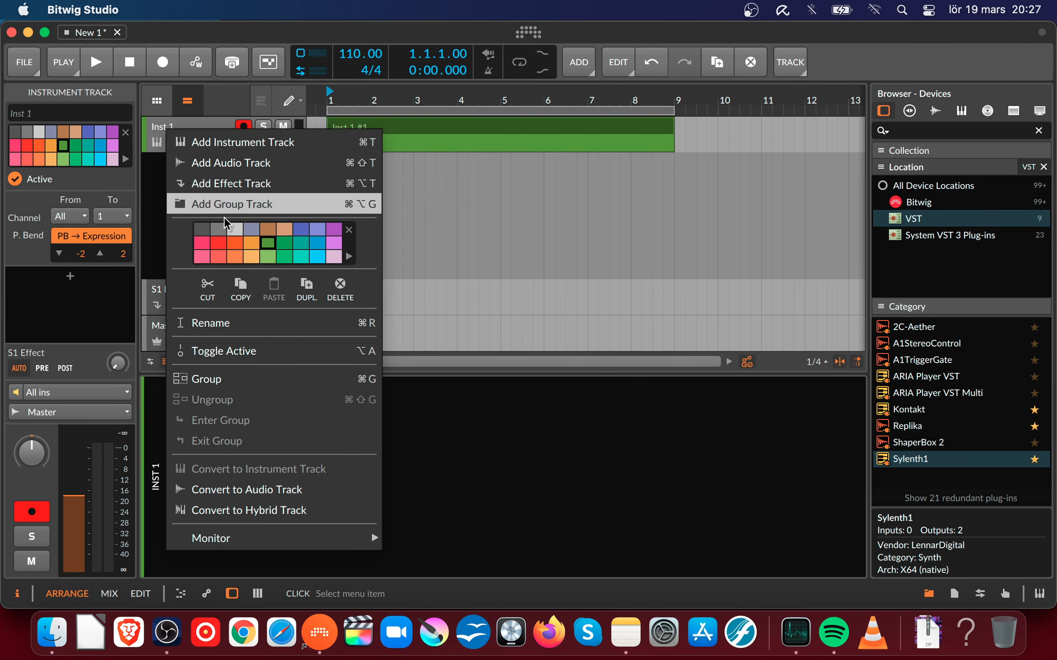
click(239, 323)
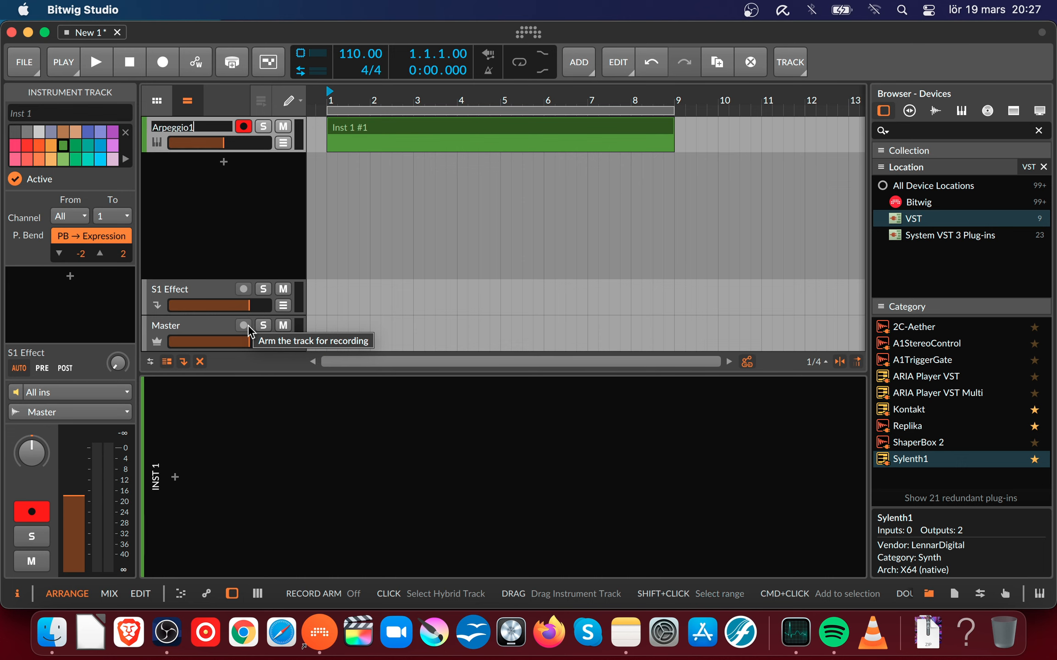
key(Return)
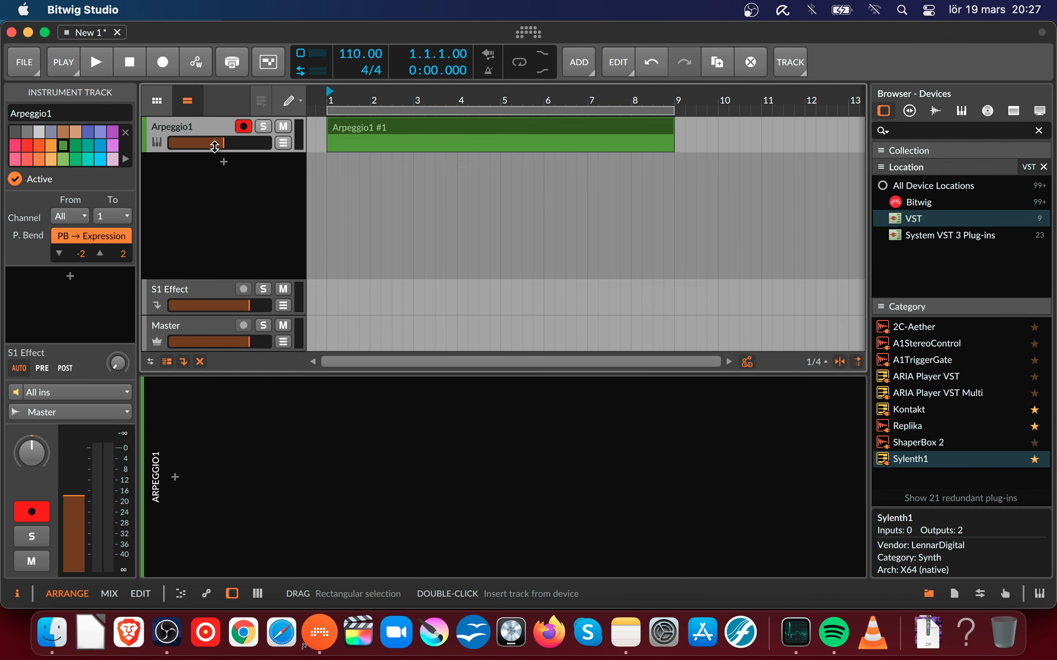
- Switch the arranger's editing tool back to the Pointer tool
click(287, 100)
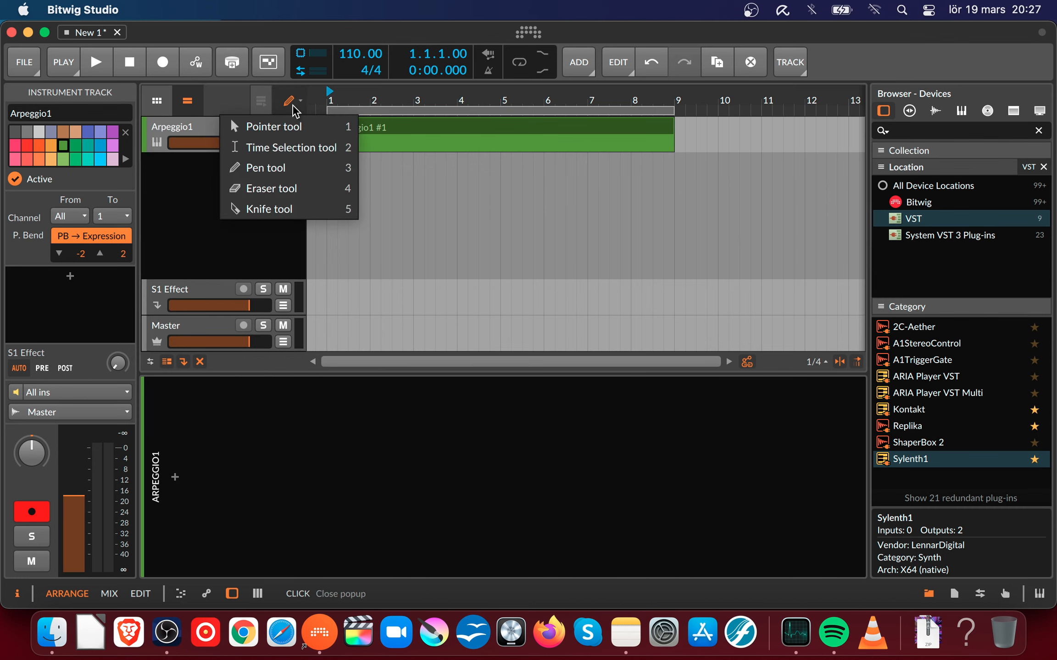
click(276, 123)
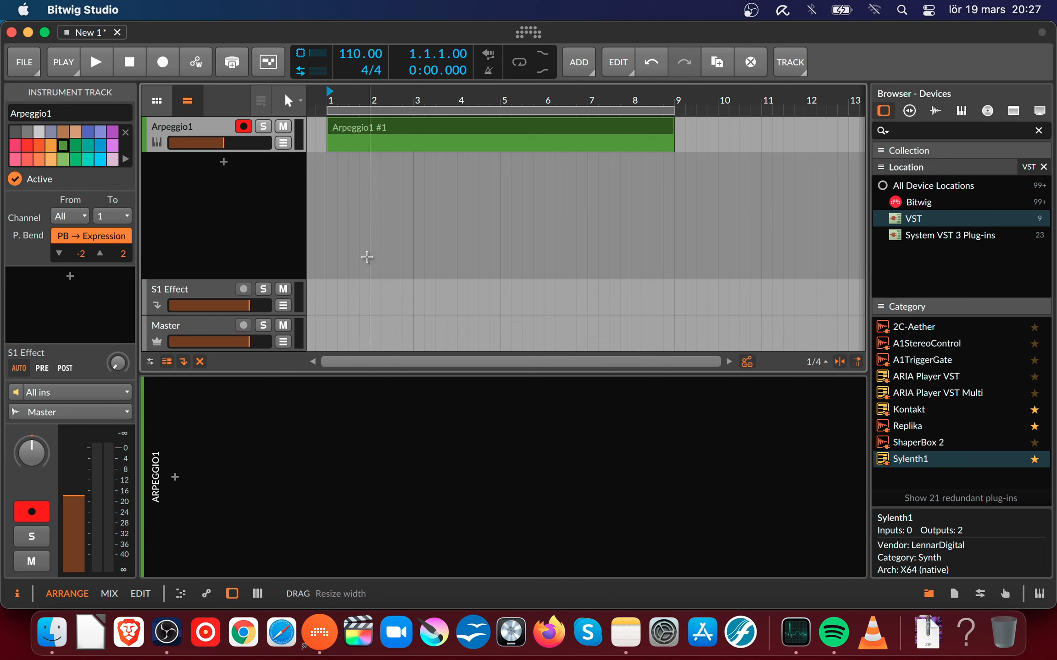
click(294, 103)
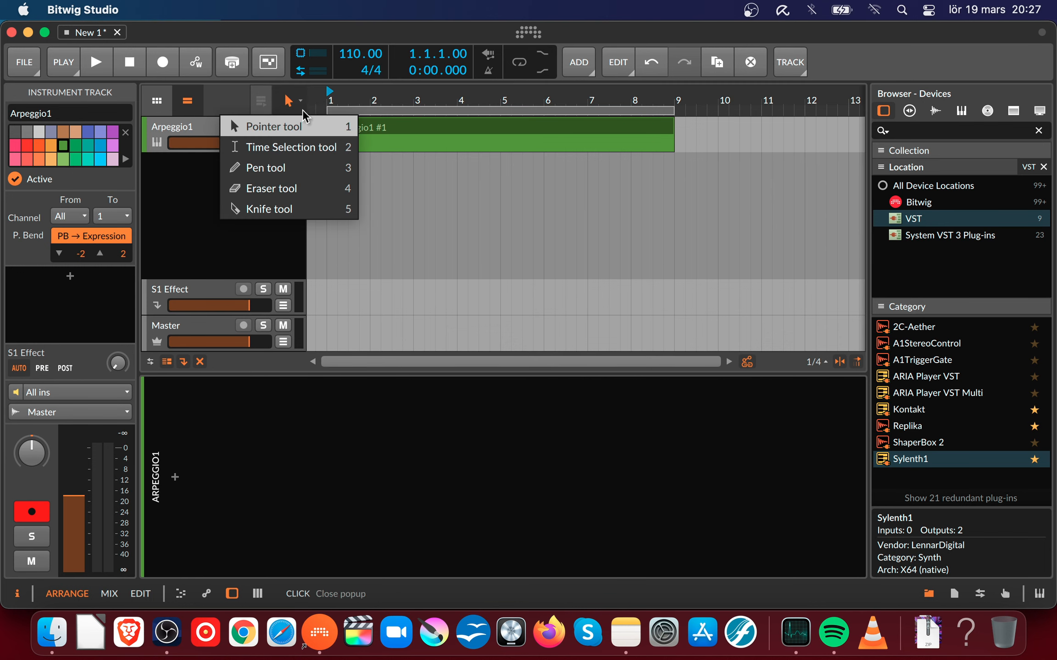
click(285, 96)
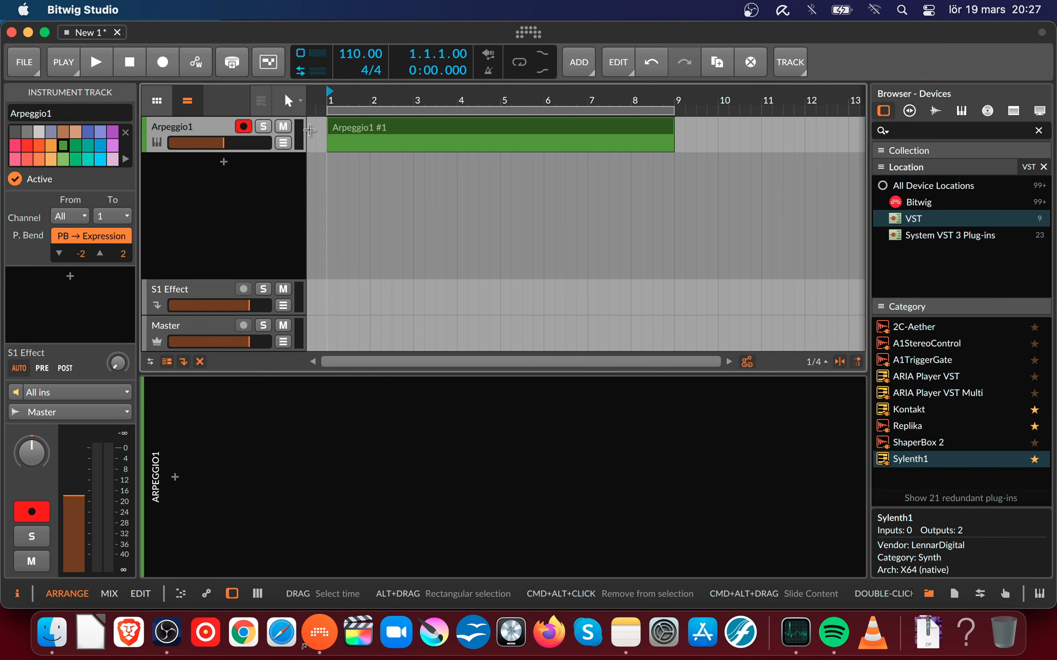
right_click(270, 198)
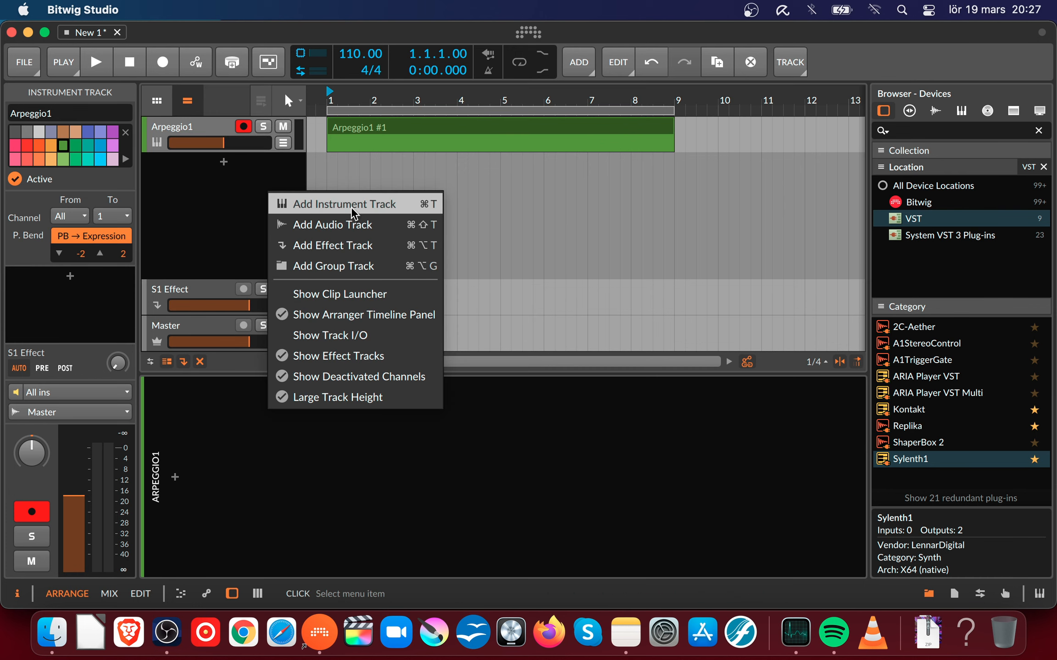
click(208, 206)
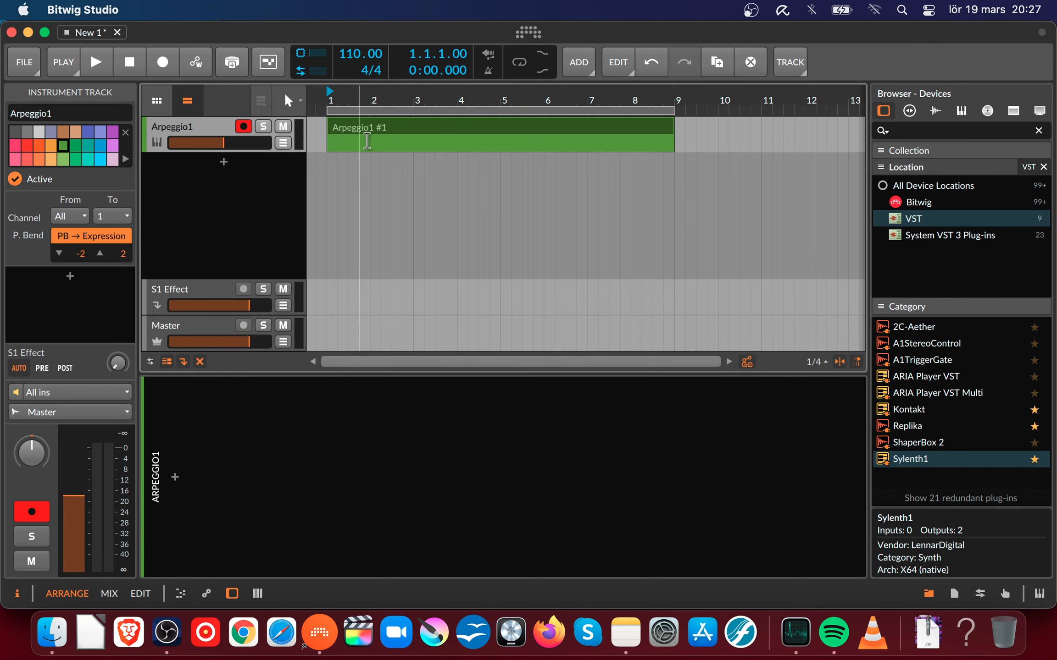
- Insert the Sylenth1 VST on the Arpeggio1 track, close its plug-in window and show the track's devices
double_click(899, 459)
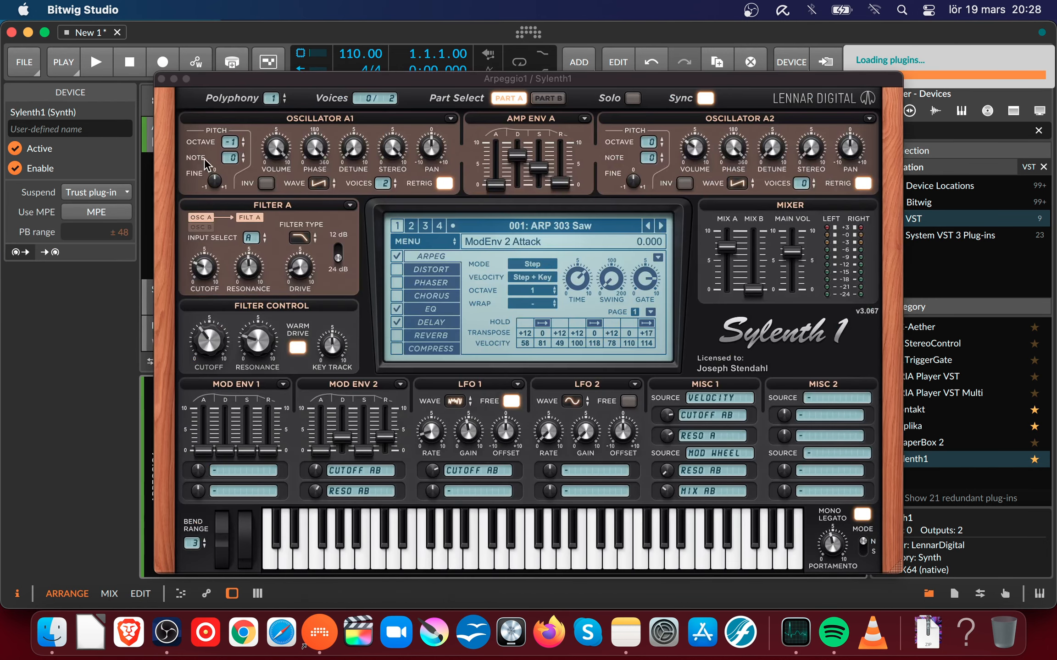
click(161, 78)
click(214, 130)
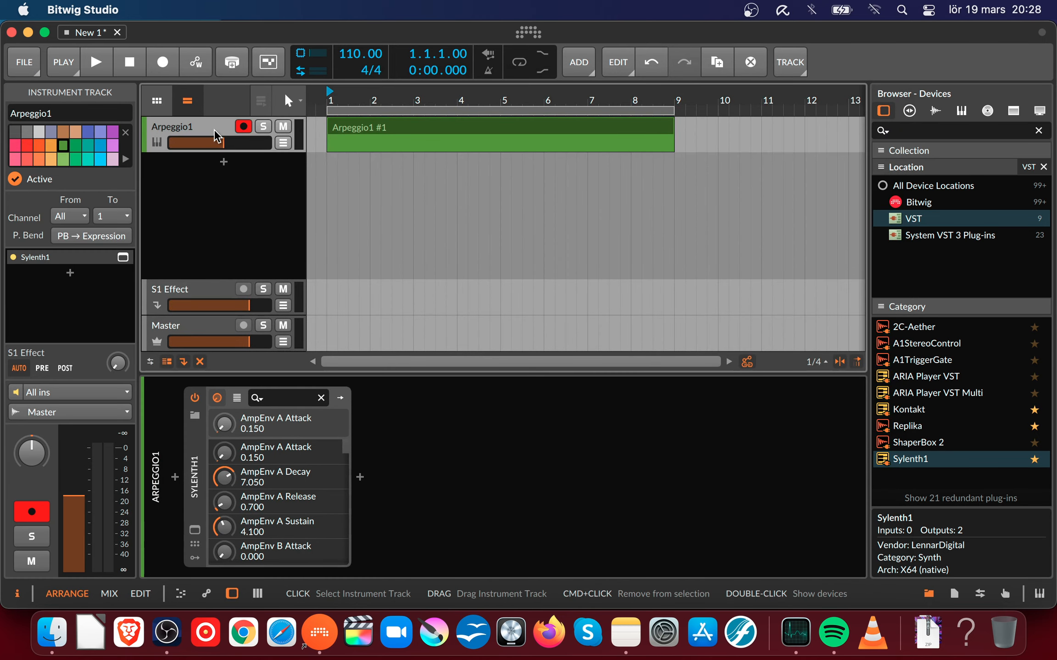
double_click(214, 130)
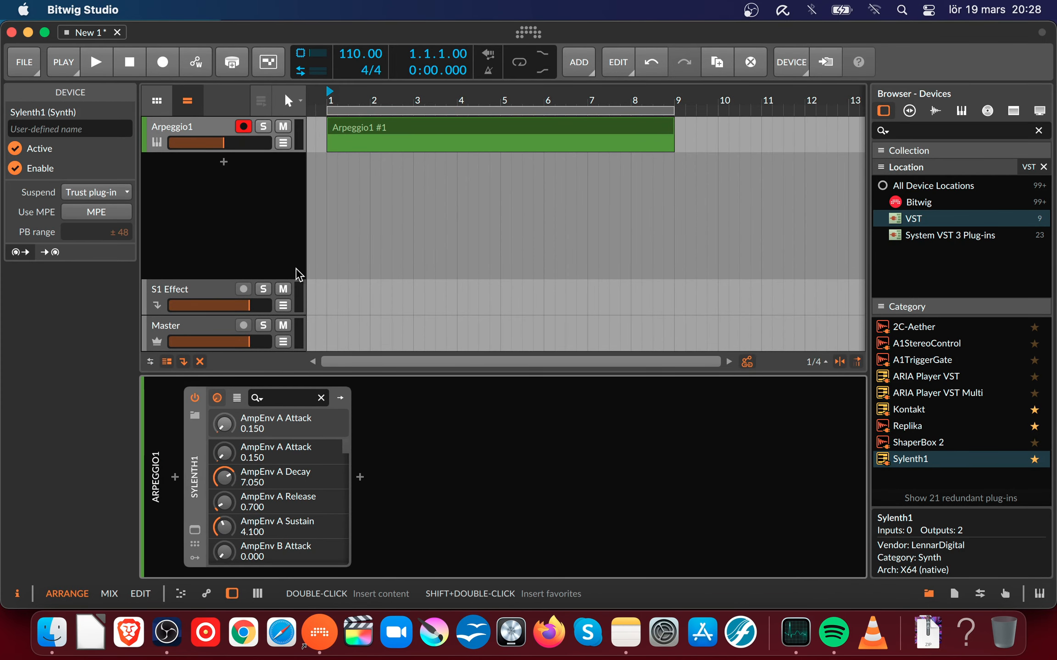
- Reopen the Arpeggio1 track's Sylenth1 window and load the preset 001. Pluck - Fantastic1.fxp from the 02. Fave folder
click(194, 530)
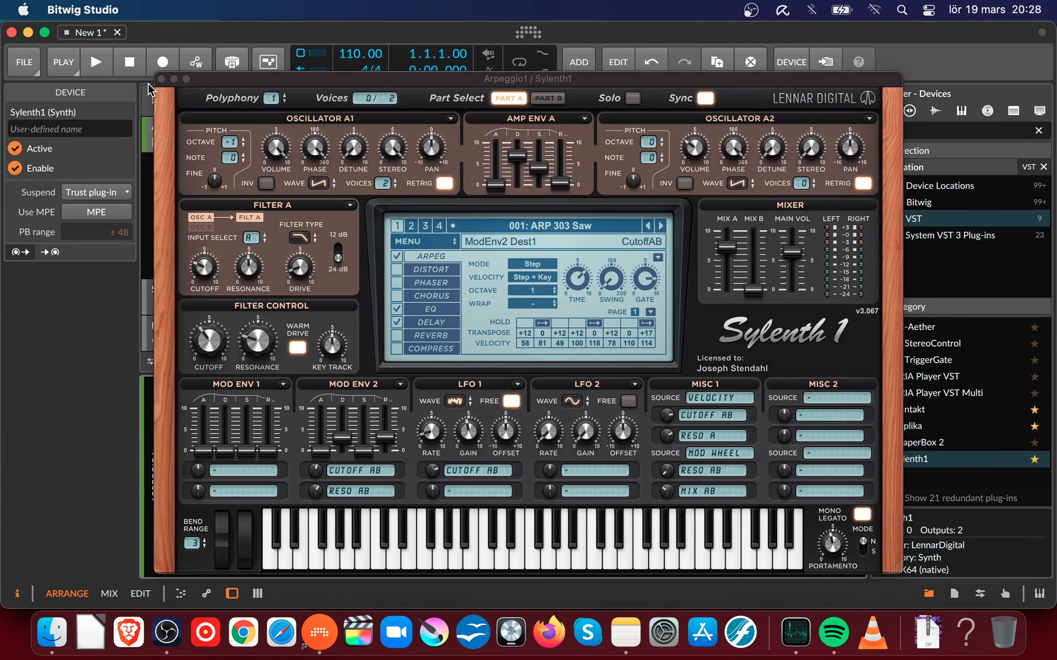
drag(532, 544, 567, 541)
click(499, 242)
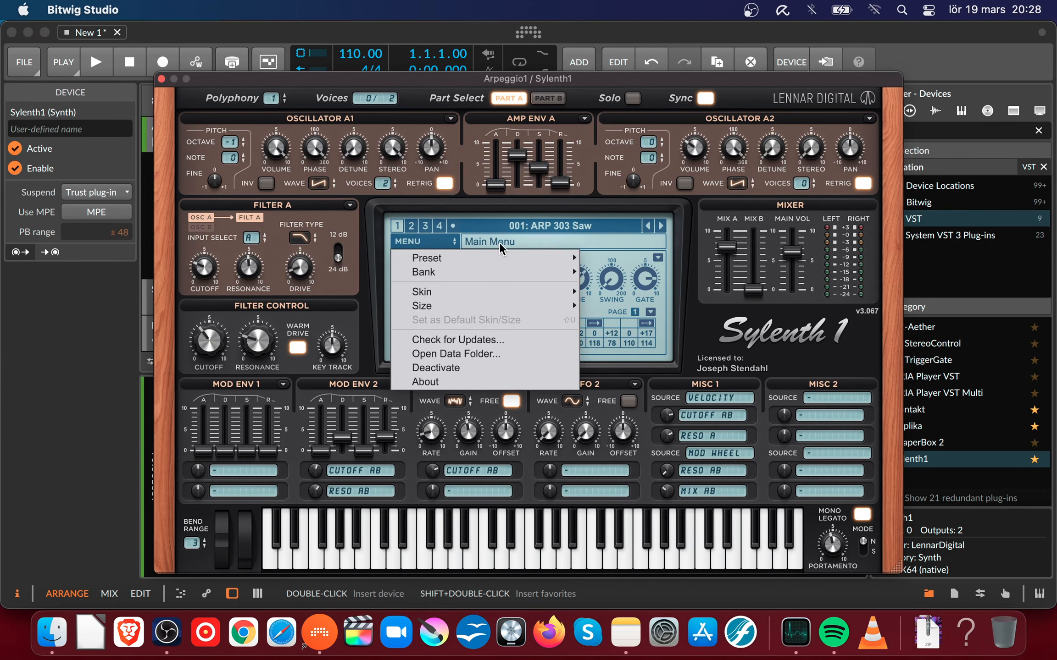
mouse_move(547, 259)
click(617, 259)
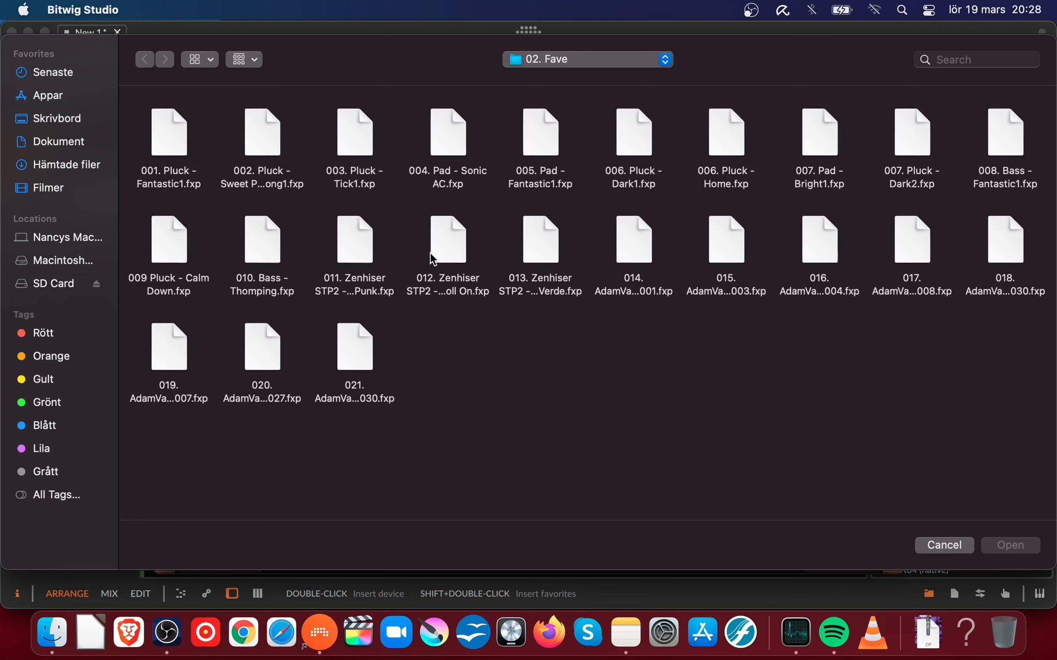
click(173, 145)
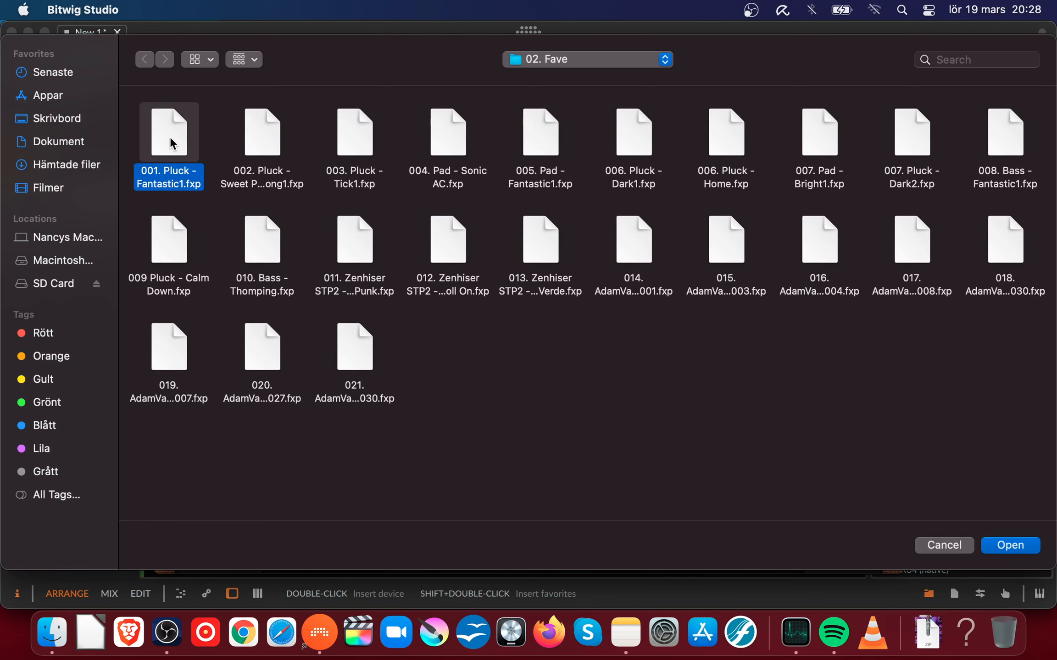
double_click(173, 145)
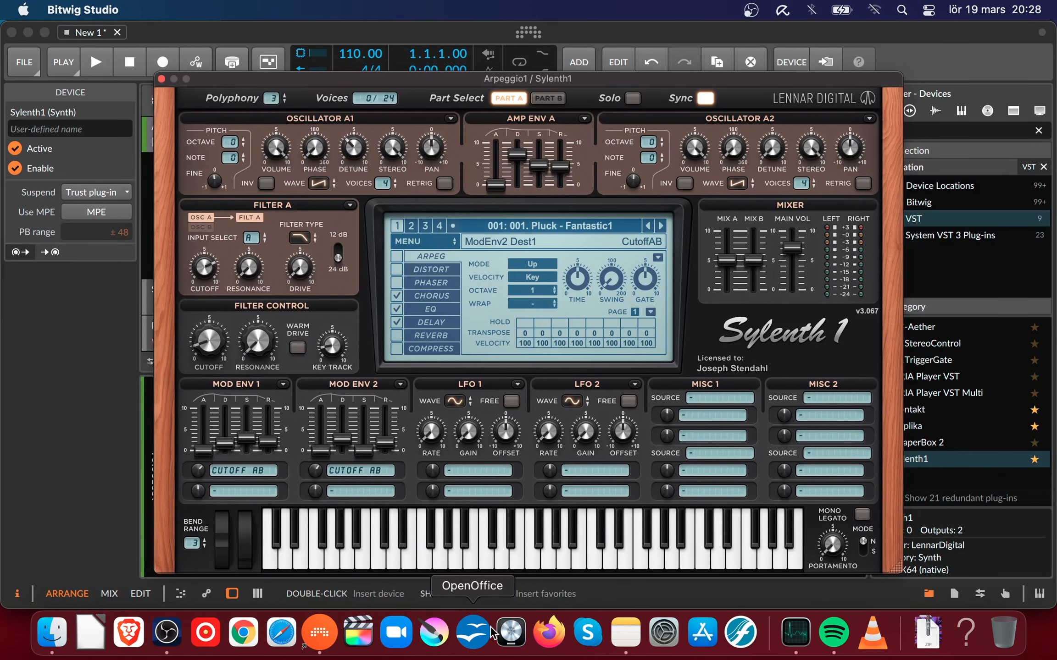
- Switch off the Delay effect of the pluck preset, audition a note and close the Sylenth1 window
click(398, 323)
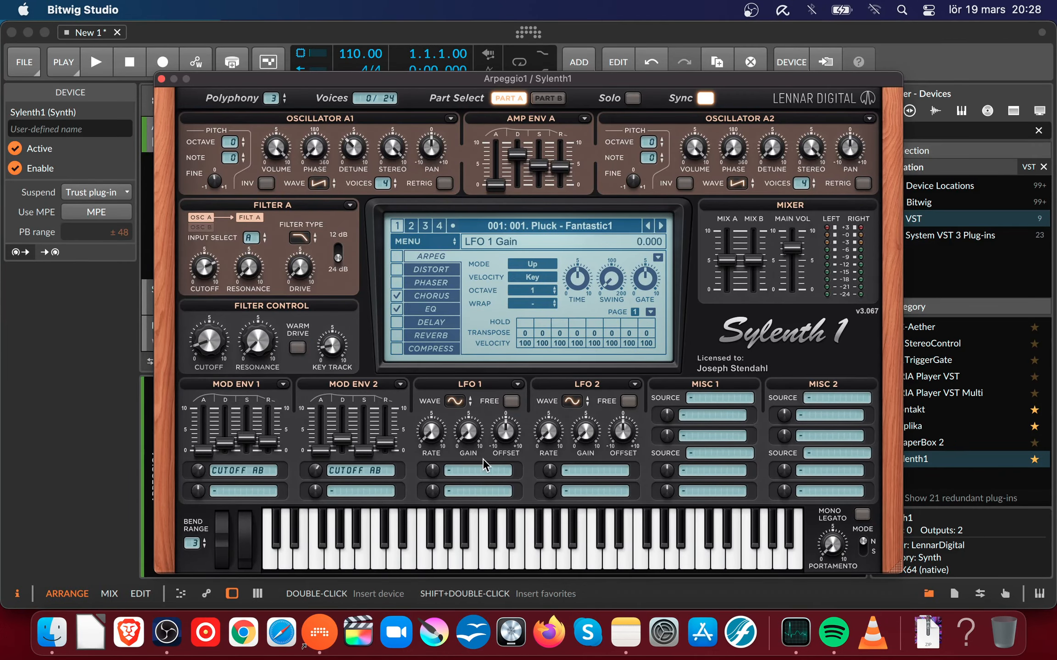
click(468, 550)
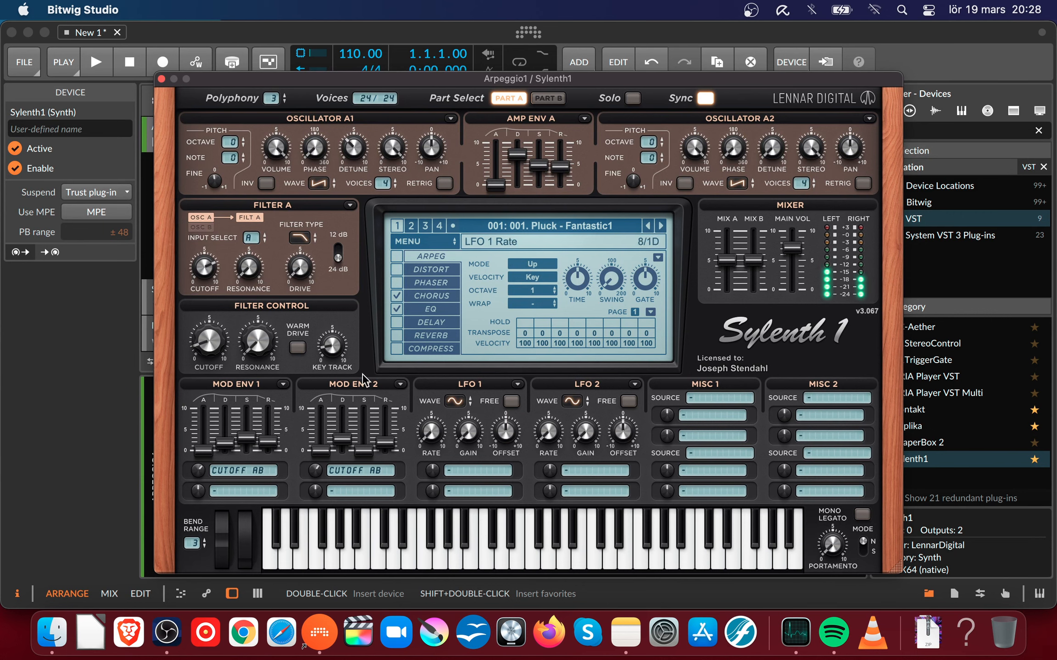
click(161, 79)
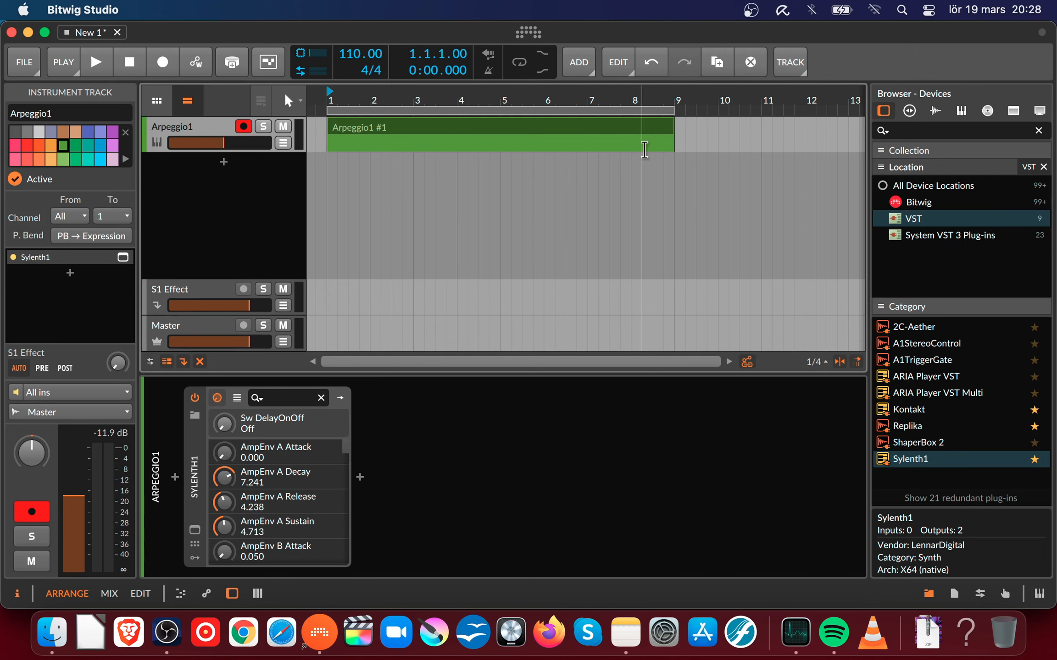
- Open the Arpeggio1 clip in the note editor and make room by collapsing the inspector and enlarging the editor
click(665, 133)
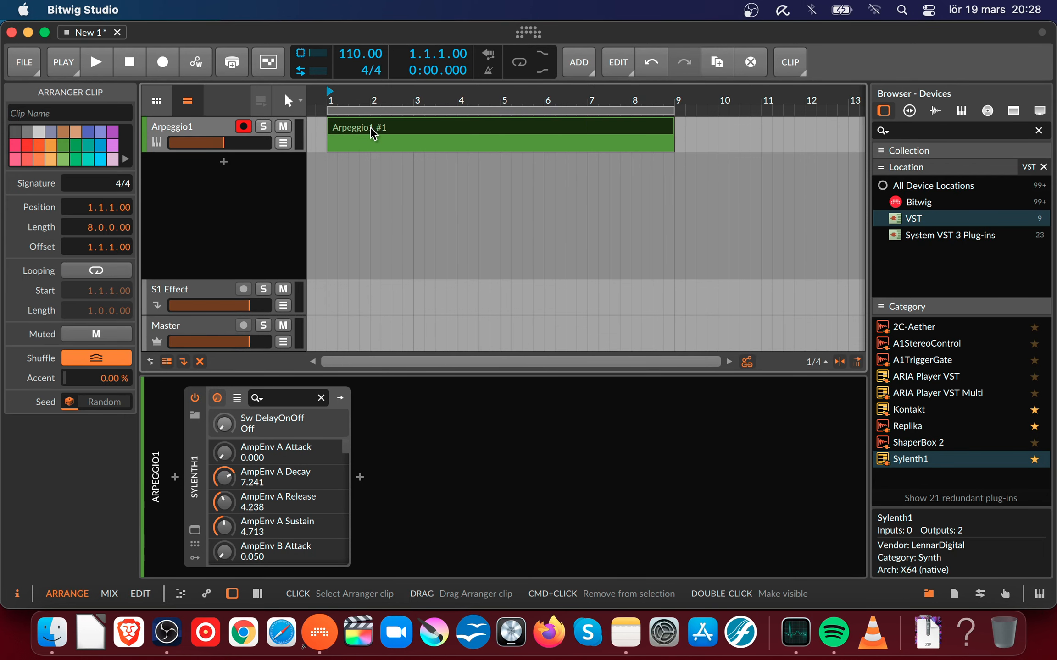
double_click(372, 129)
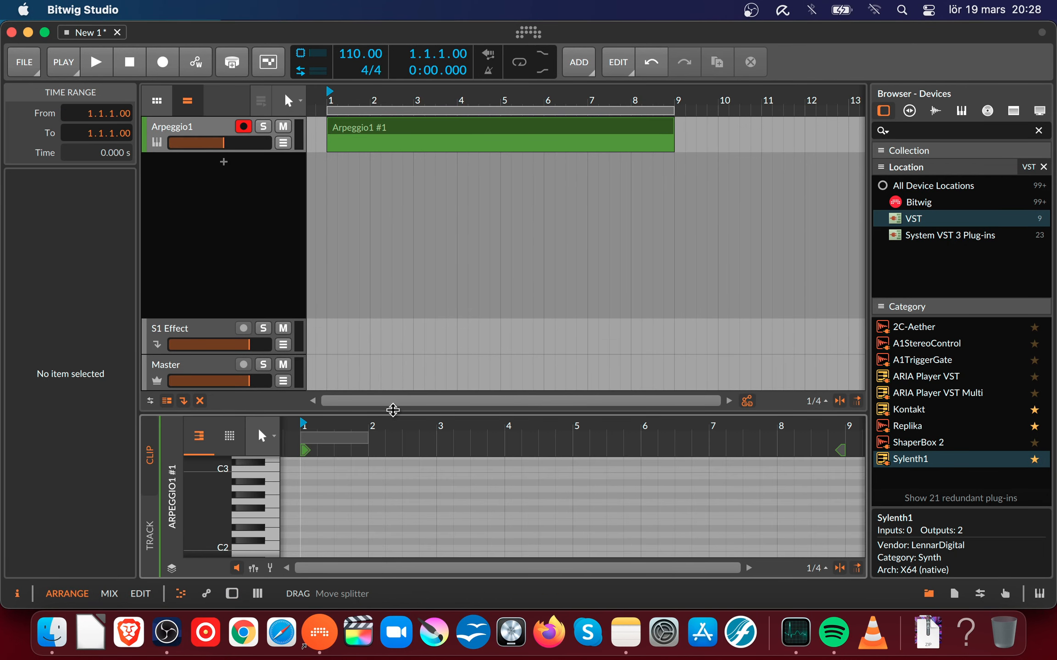
drag(139, 283, 12, 260)
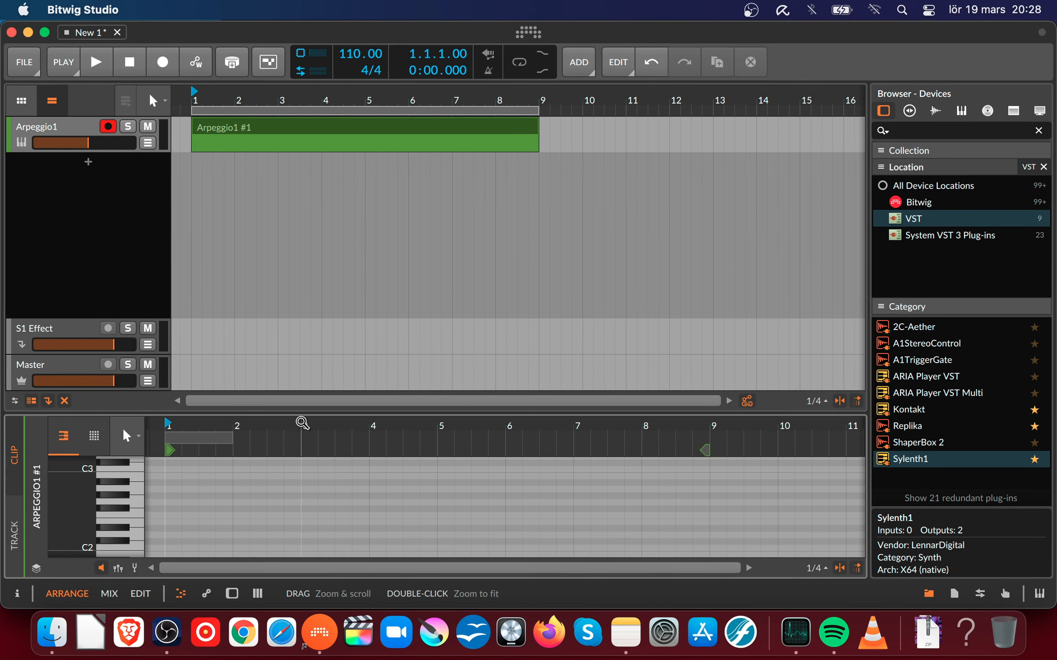
drag(296, 412, 303, 379)
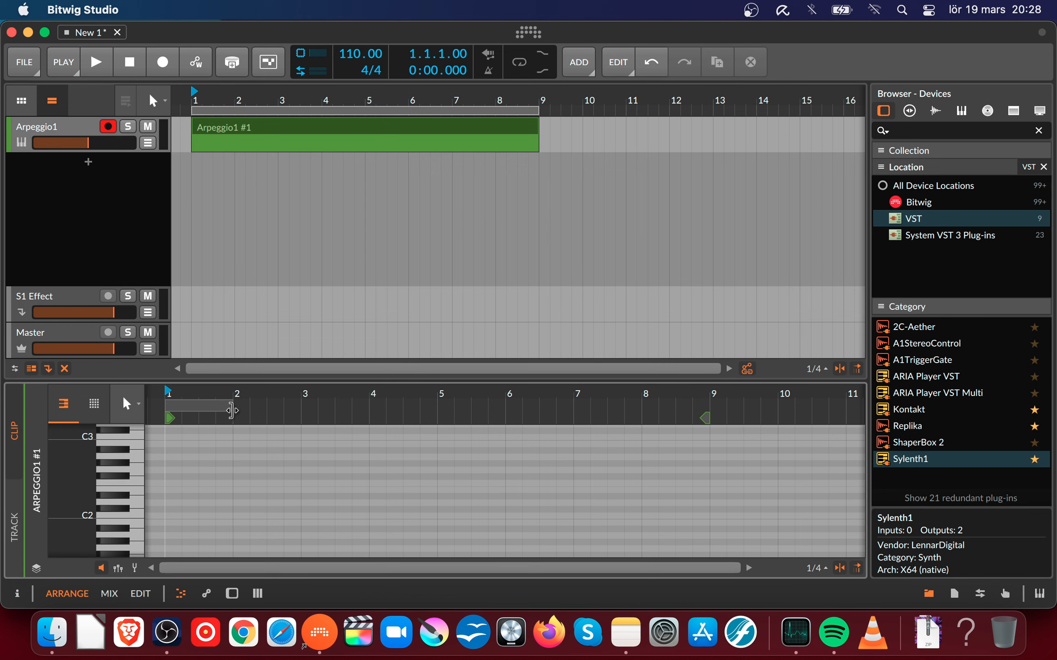
- Extend the note editor's loop region to 8 bars and switch to the full Edit view of the Arpeggio1 clip
drag(228, 404, 709, 450)
click(141, 594)
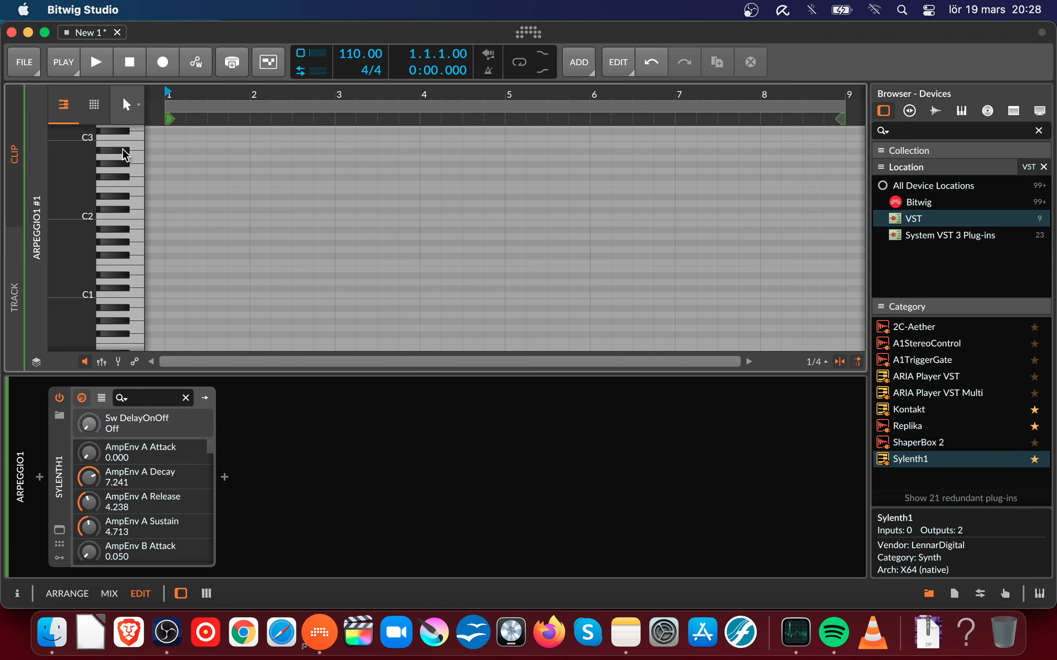
click(133, 218)
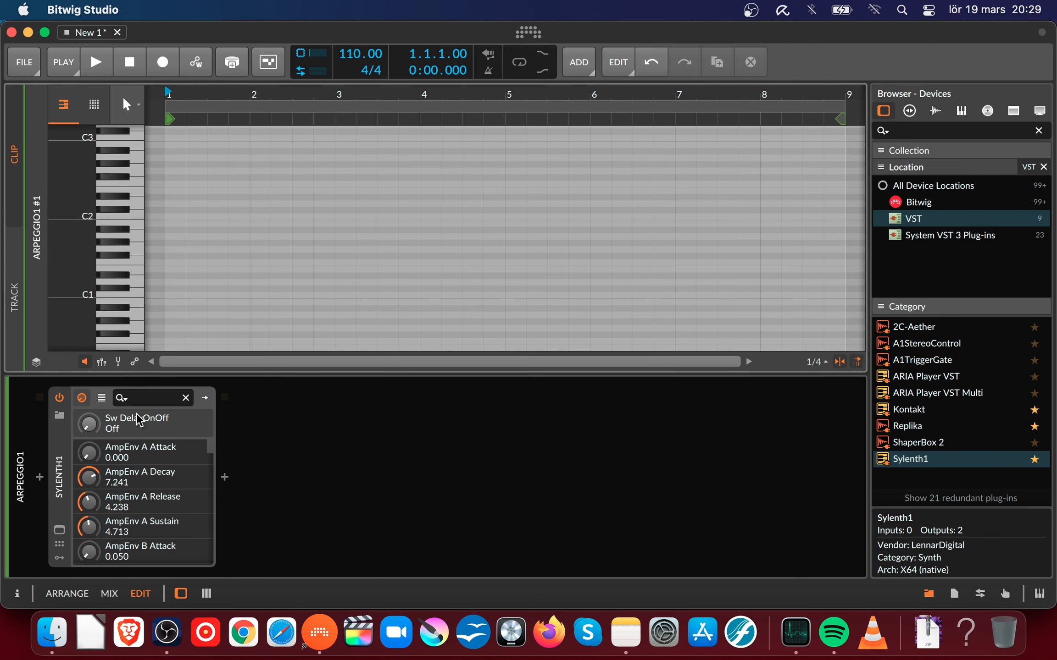
click(61, 482)
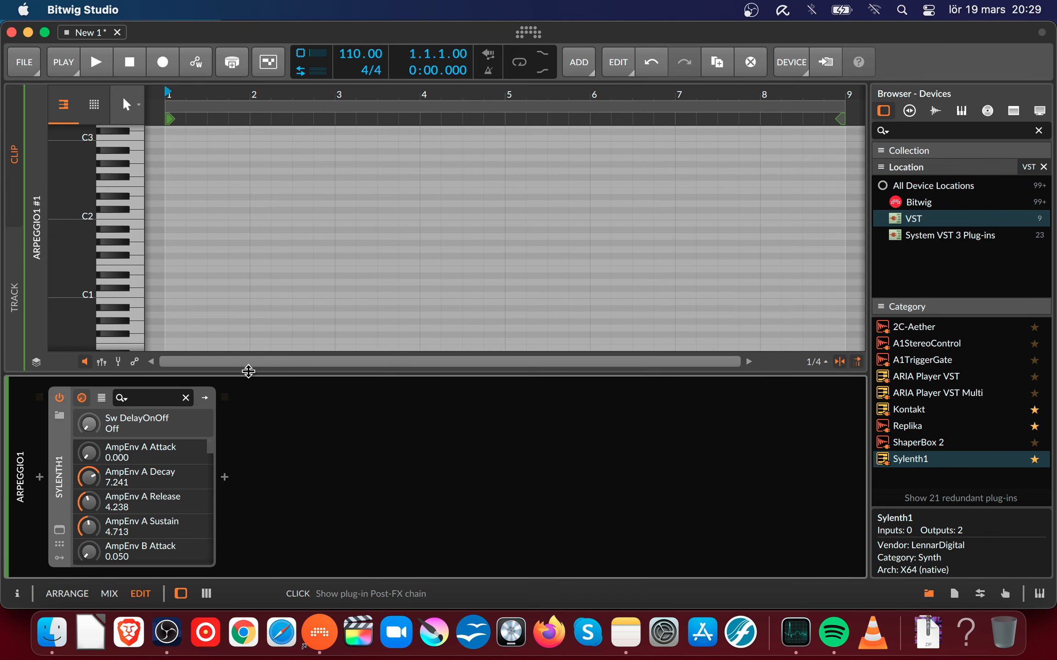
- Hide the device panel beneath the Arpeggio1 clip's note editor and return to the Arrange view
drag(267, 372, 286, 503)
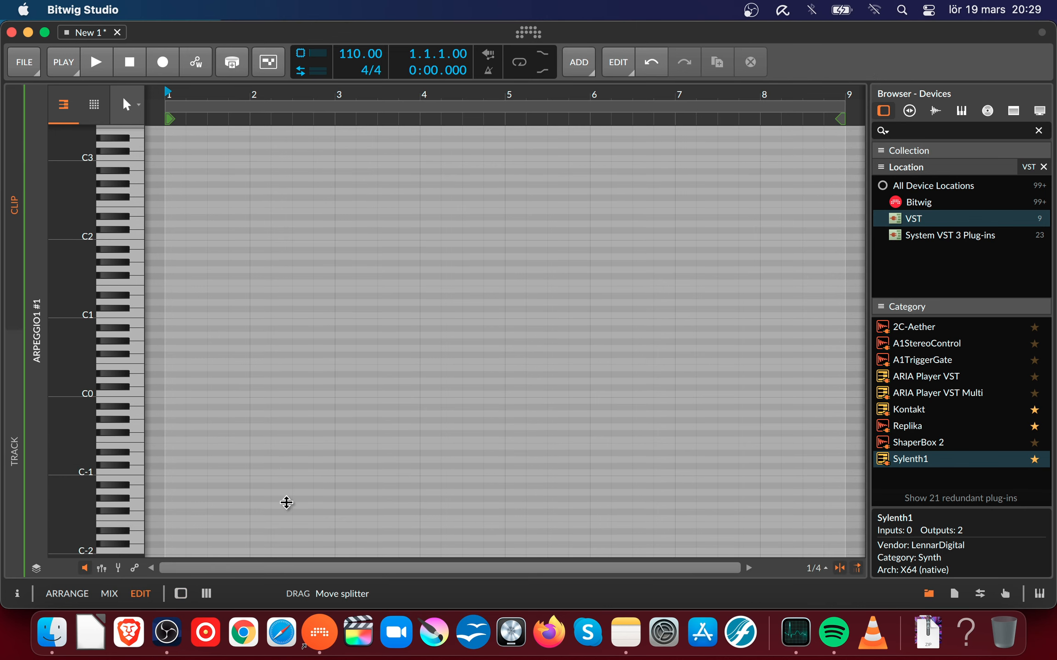
drag(286, 501, 309, 346)
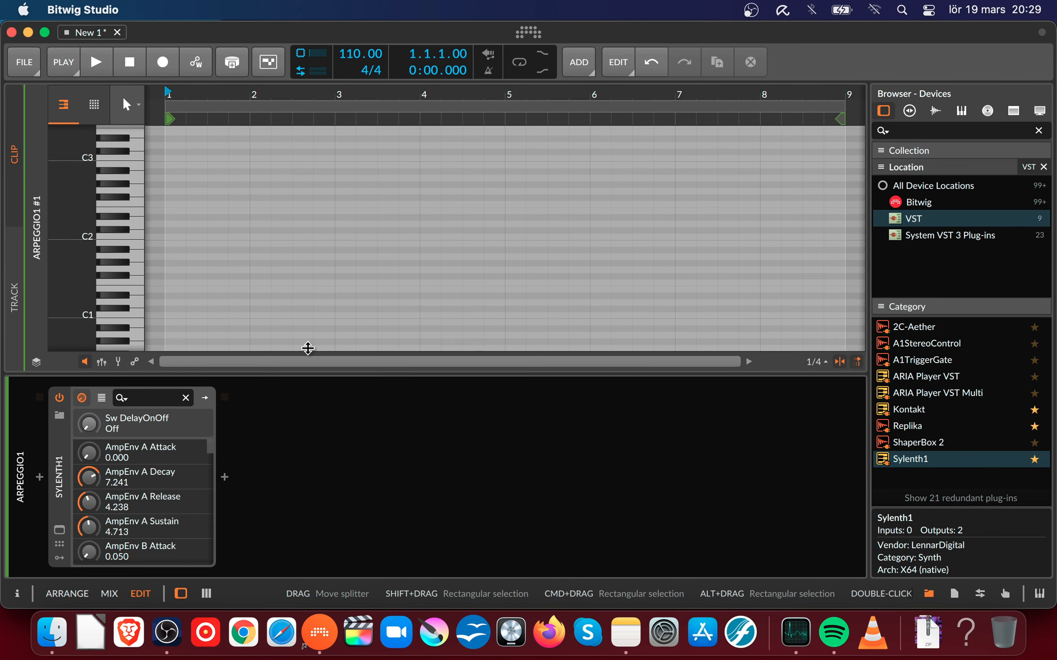
drag(296, 473, 300, 481)
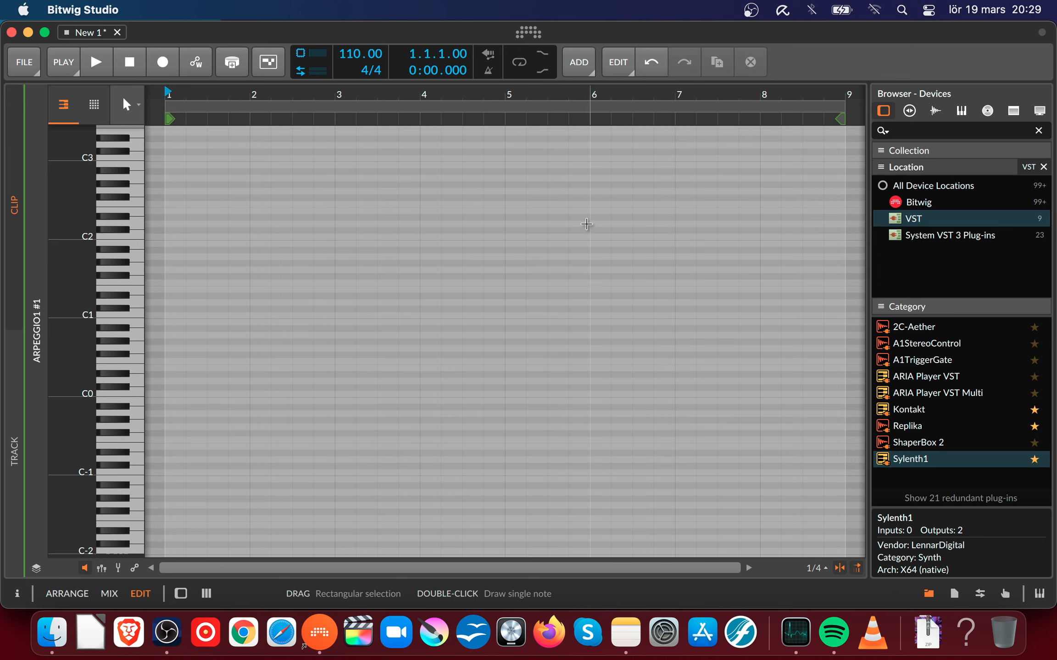
key(Tab)
key(Tab)
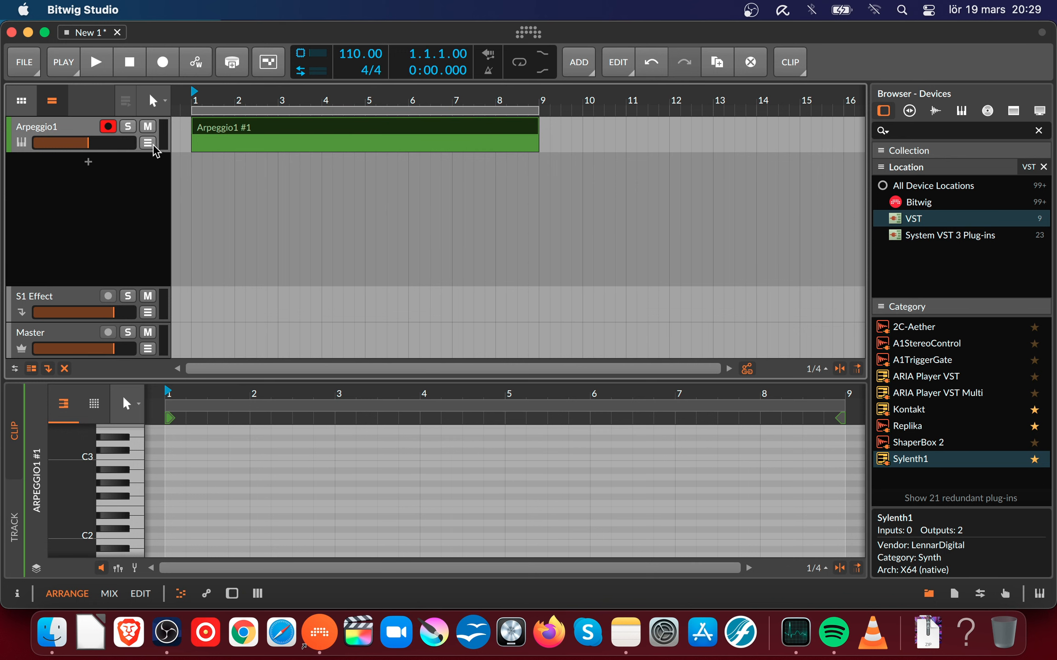
- Show the Arpeggio1 track's devices, open the Sylenth1 plug-in window to view it and close it again
double_click(71, 123)
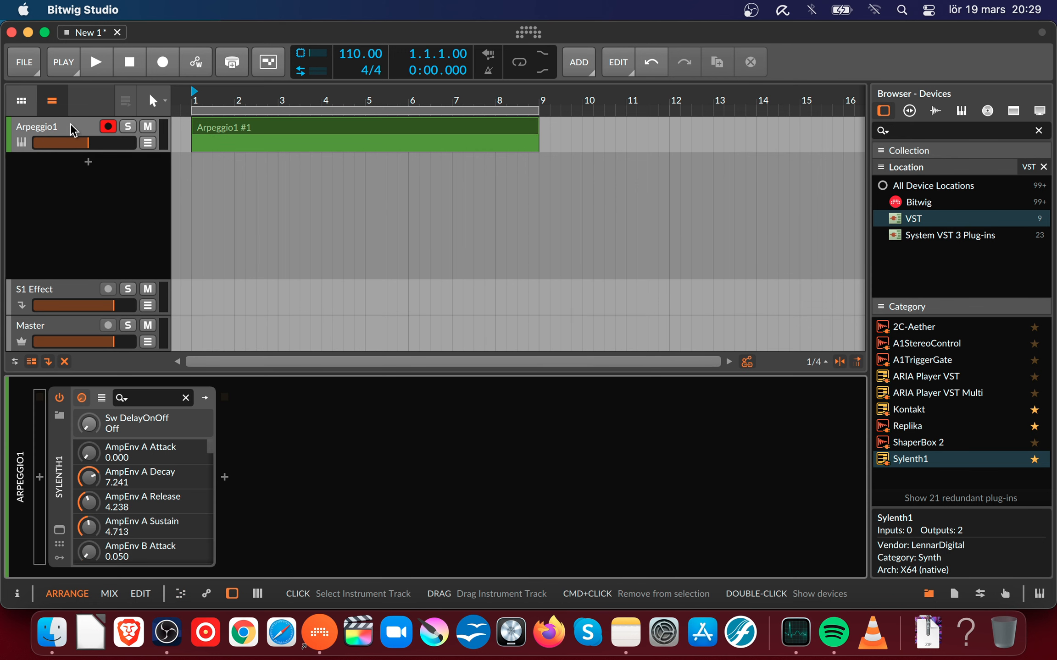
click(59, 531)
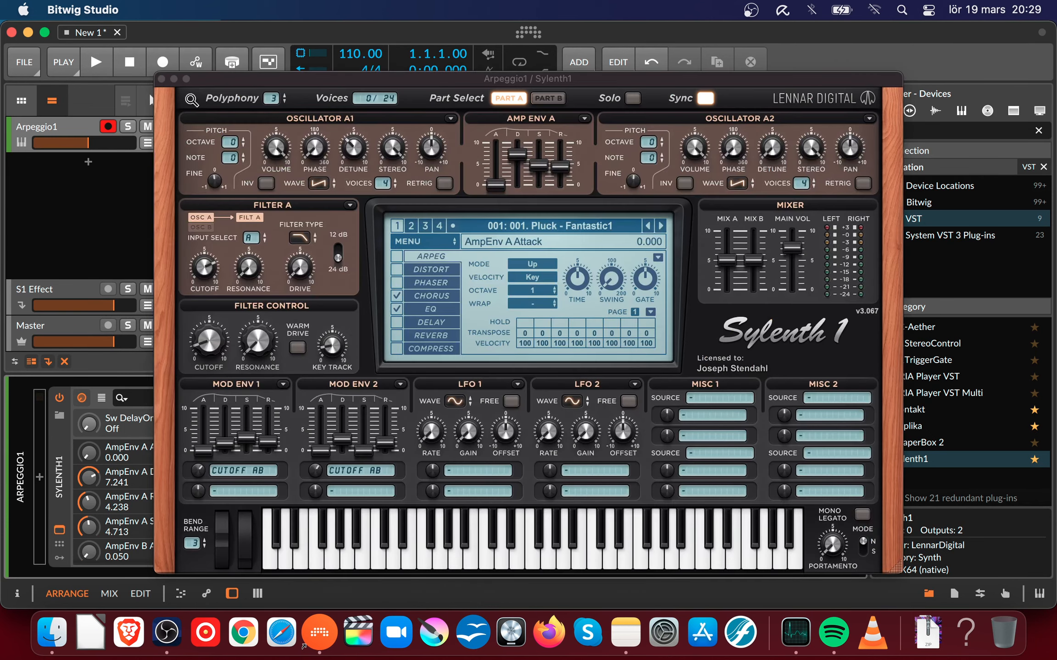
click(162, 79)
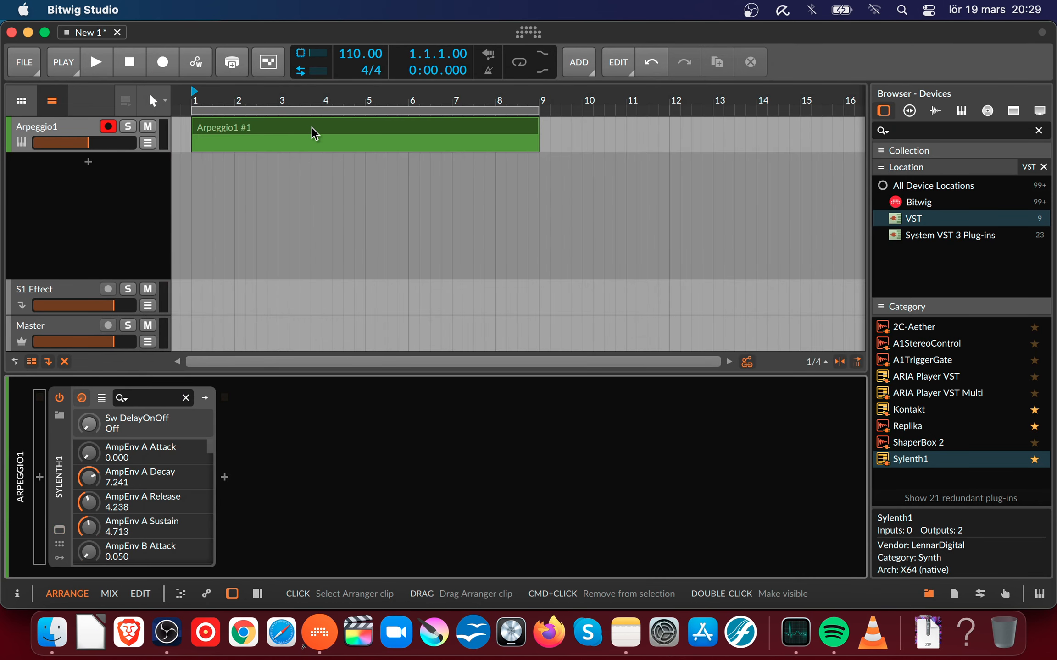
- Alternate between the Arpeggio1 clip's note editor and the track's device chain, cancel the device browser and finish in the note editor
click(313, 132)
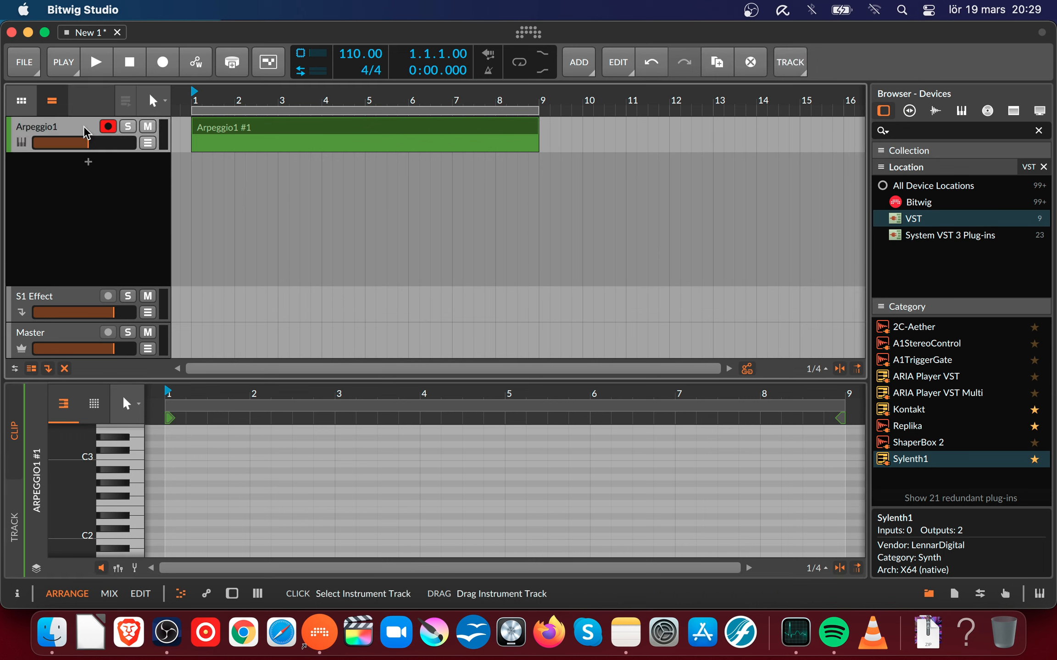
click(66, 135)
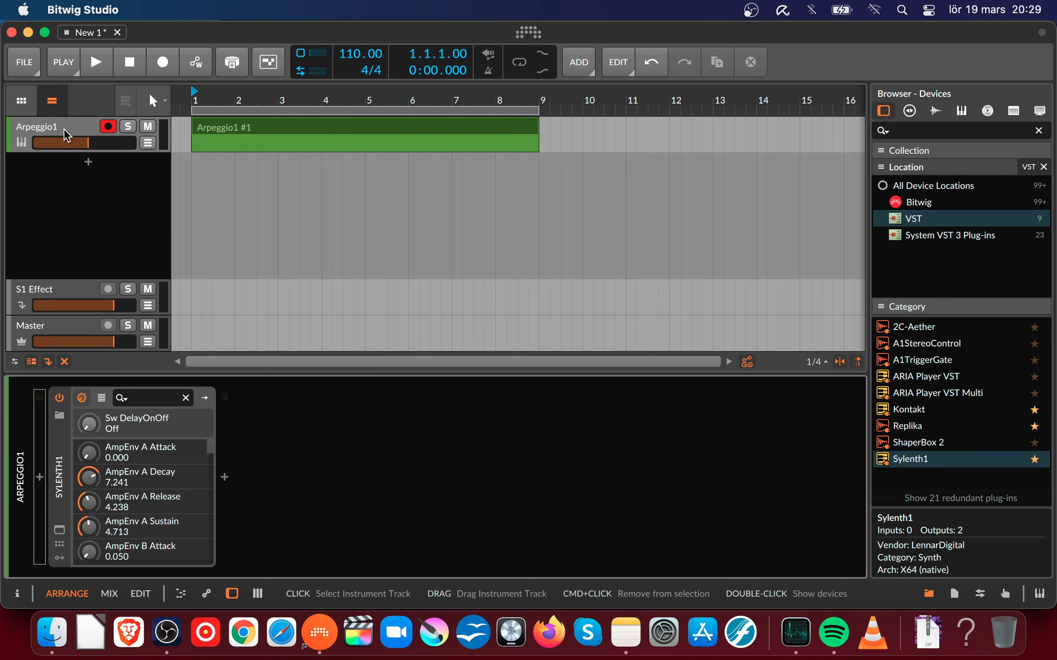
click(275, 133)
double_click(277, 133)
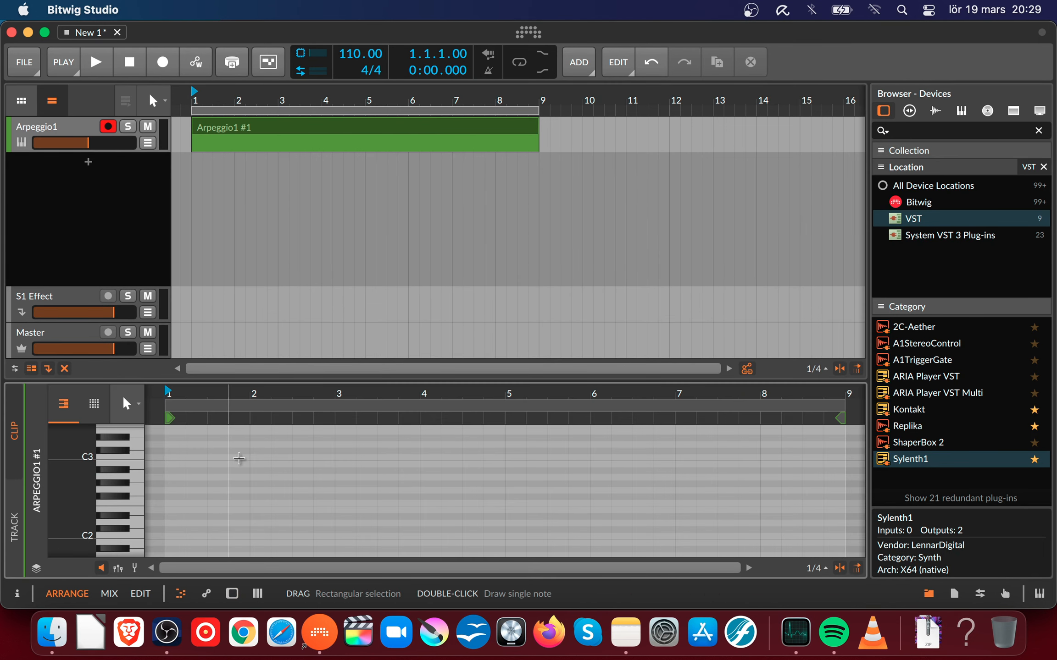
click(66, 134)
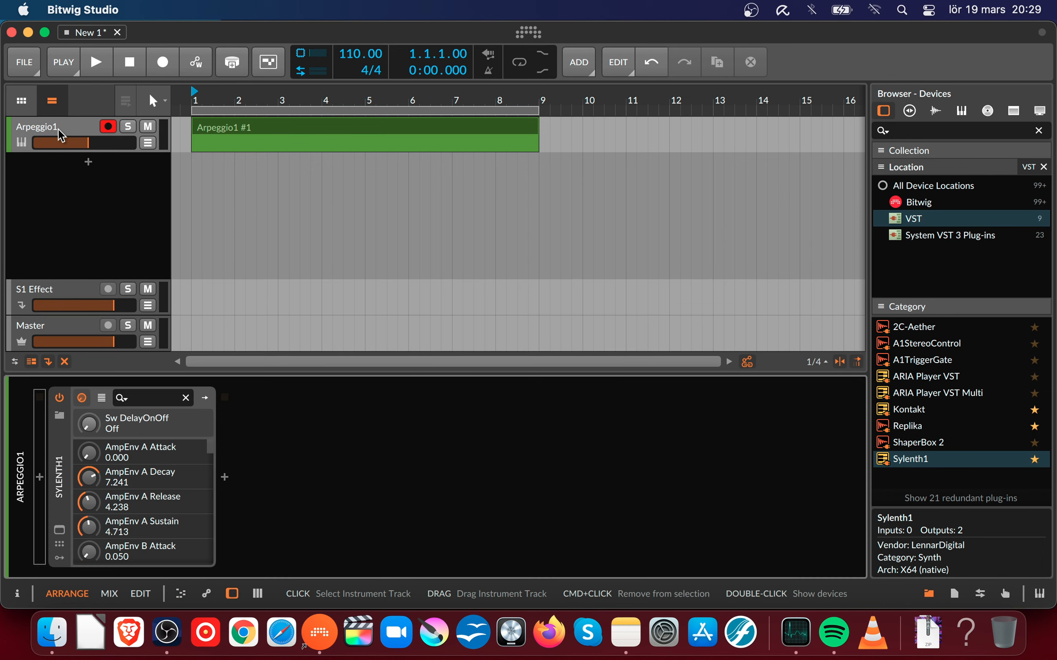
click(52, 463)
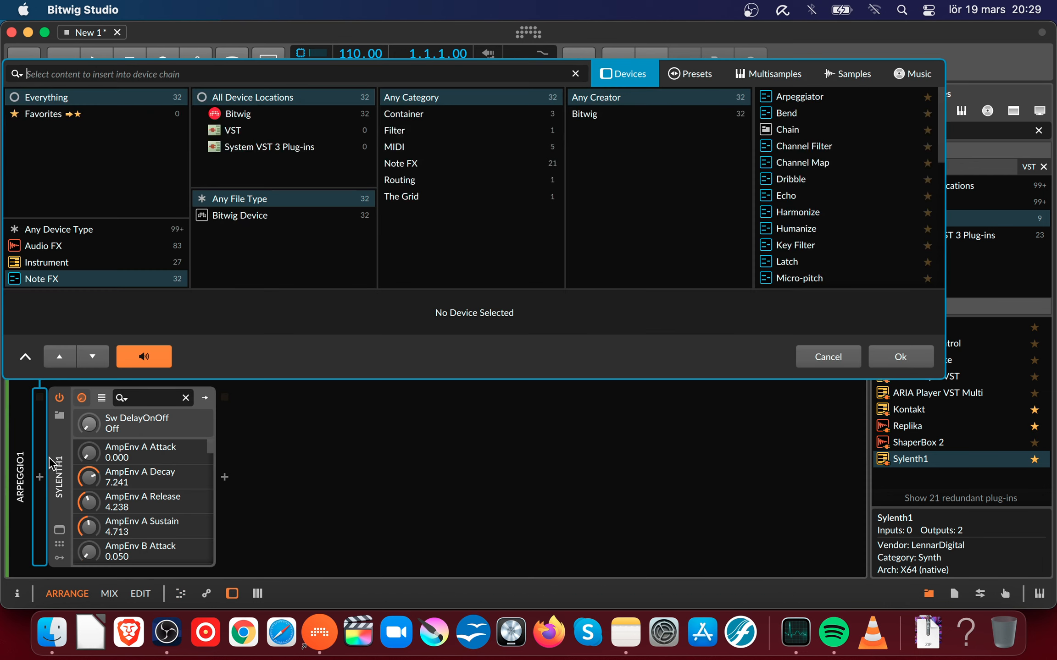
click(844, 362)
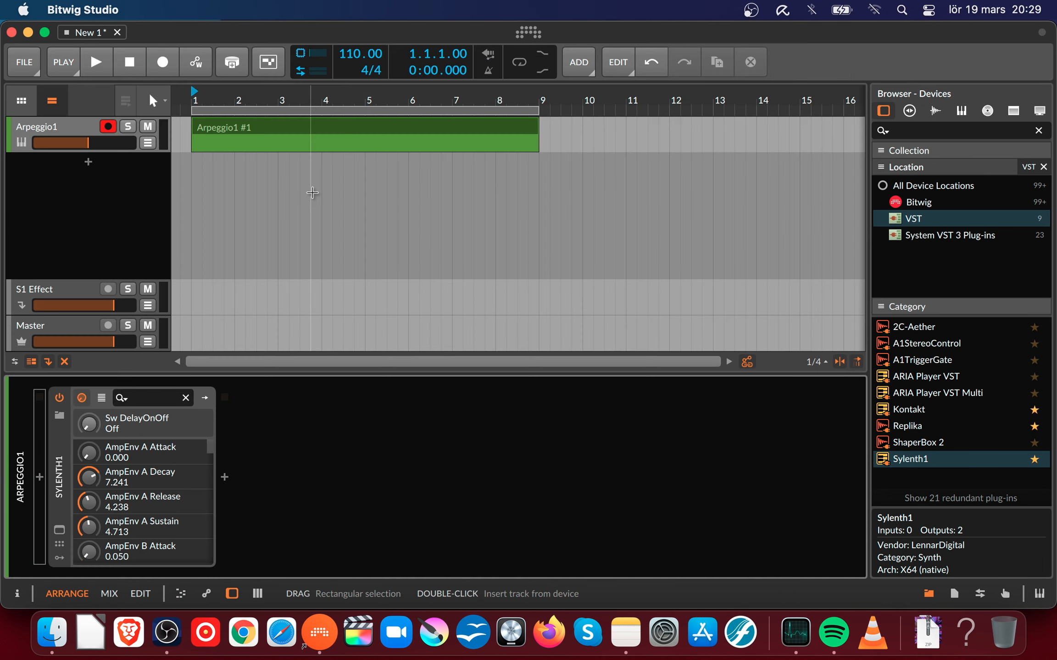
click(294, 128)
double_click(264, 128)
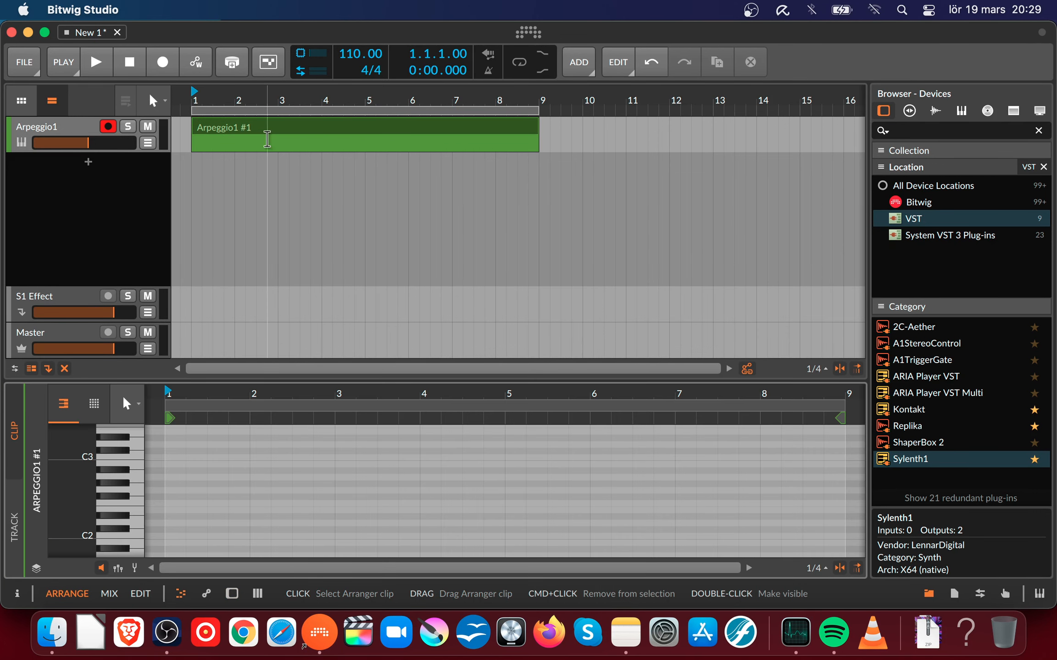
- Draw a quarter note at the start of the Arpeggio1 clip and move it to B2
drag(409, 390, 365, 431)
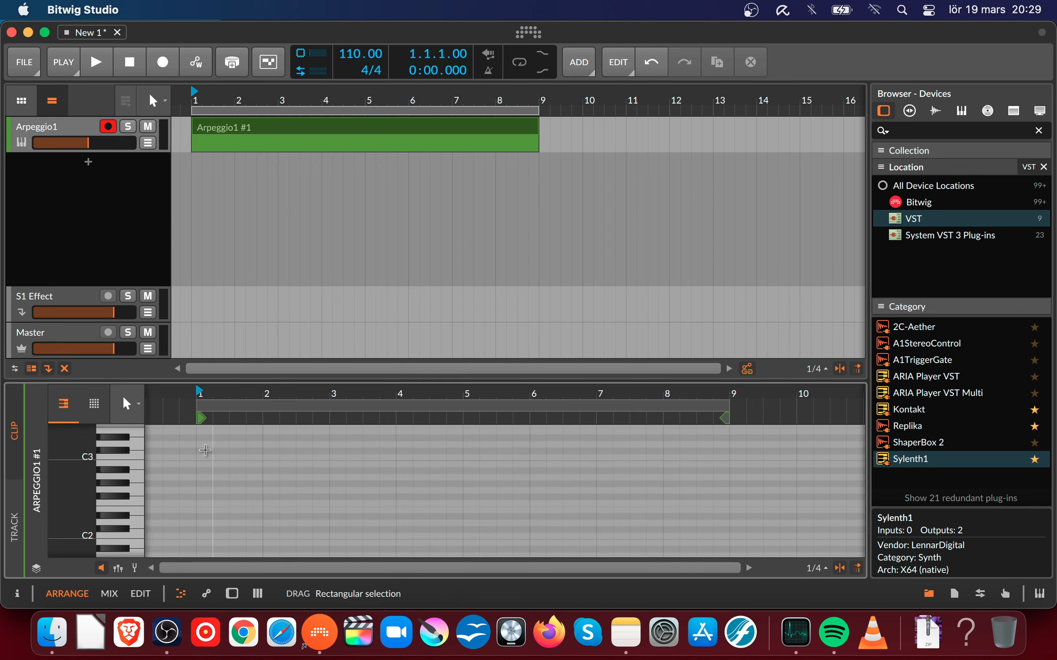
double_click(205, 451)
drag(191, 394, 191, 410)
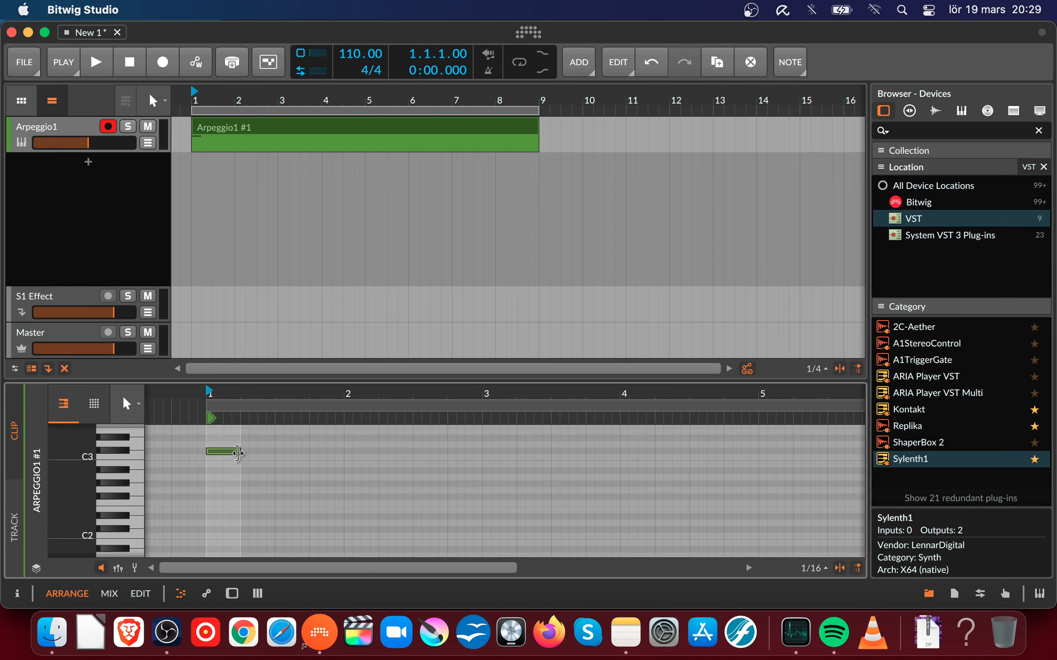
click(225, 448)
drag(226, 449, 228, 470)
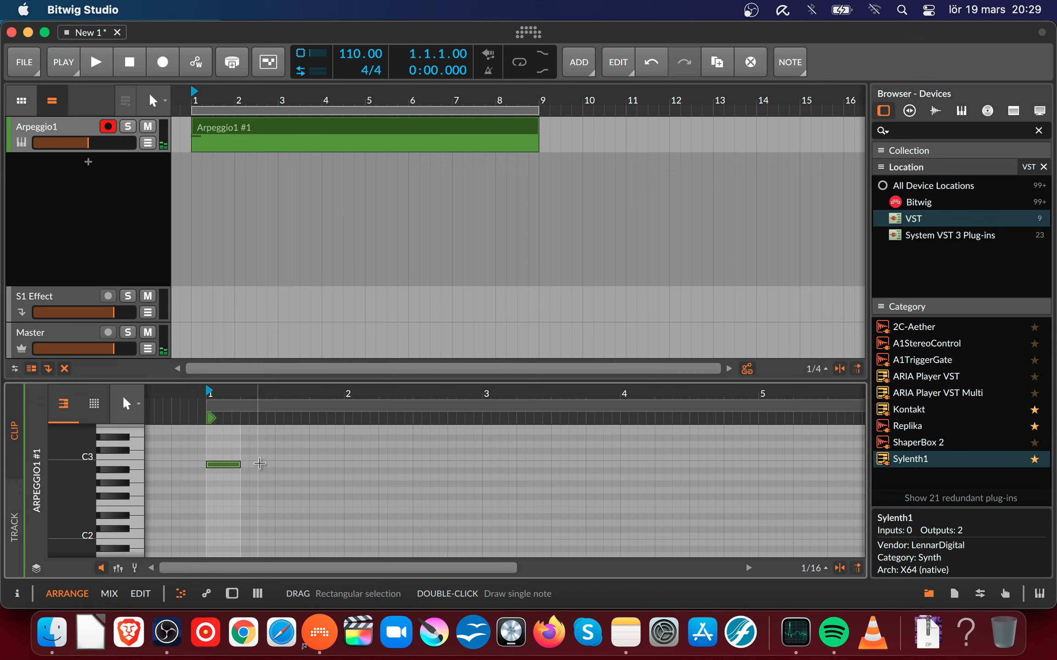
- Try shortening the clip's loop region to one bar and extend it again beyond bar 4
drag(237, 398, 236, 367)
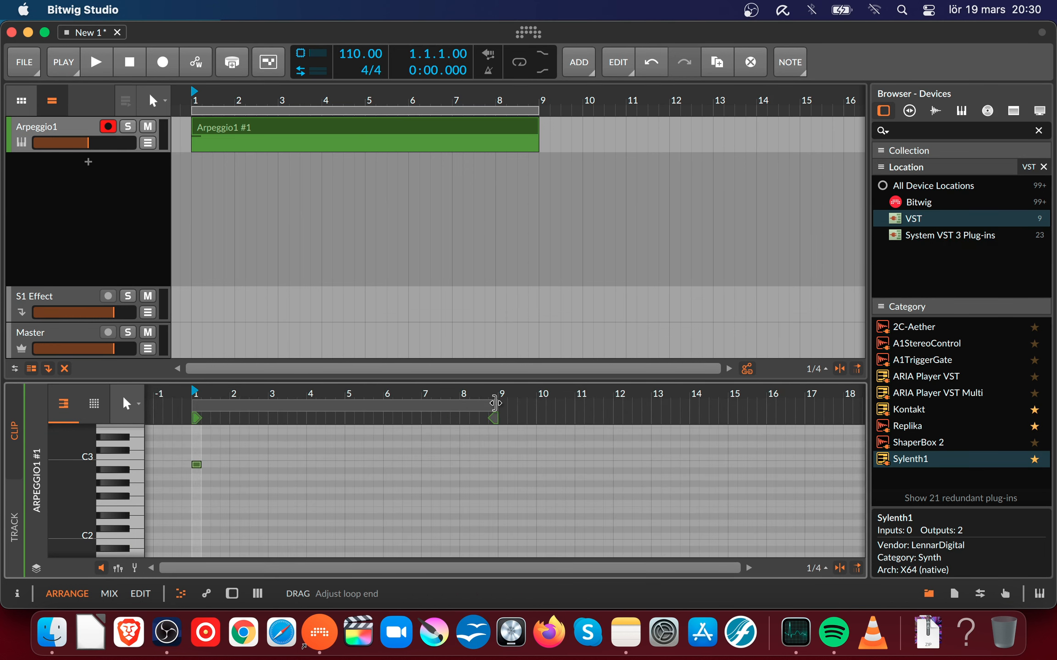
drag(497, 404, 201, 466)
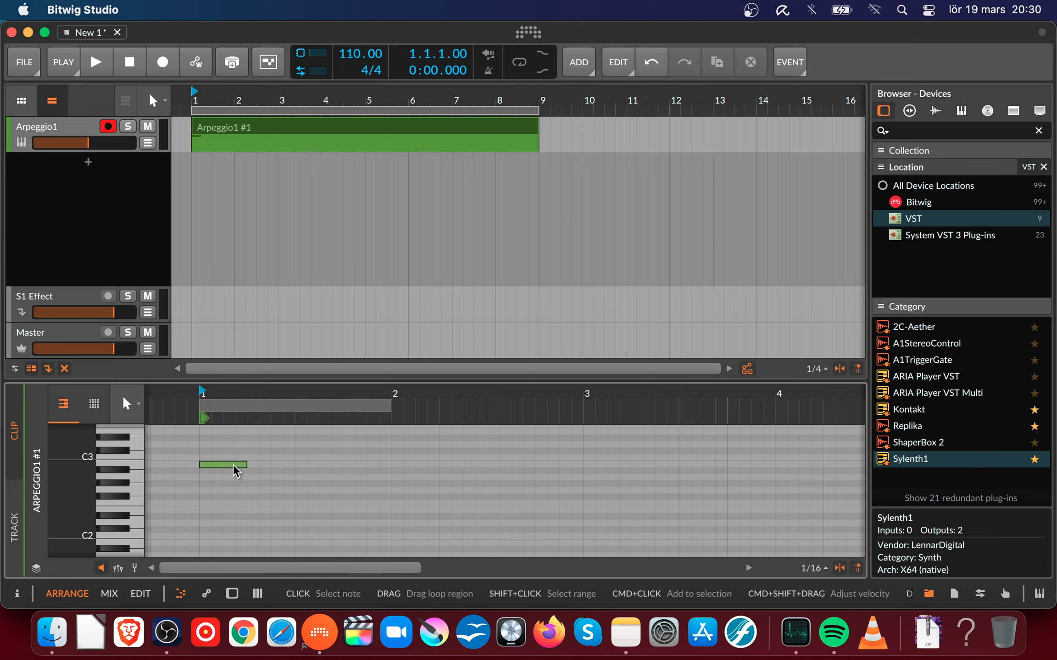
drag(391, 406, 769, 407)
drag(354, 403, 326, 410)
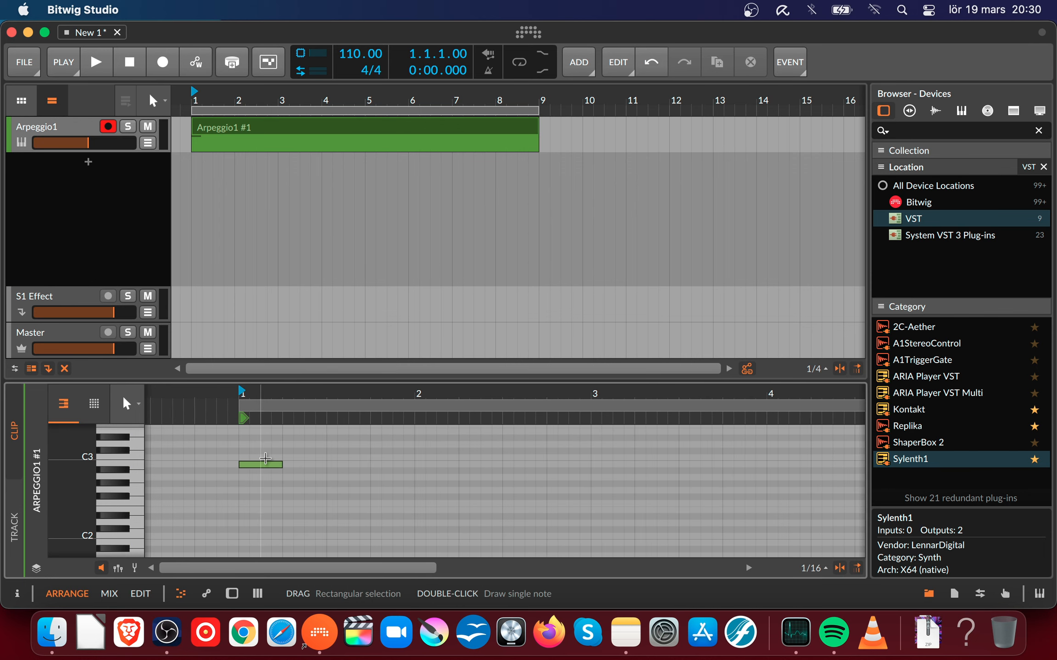
- Audition the B2 note, shorten it to an eighth note and place a copy at beat 1.2 on G2
key(space)
key(space)
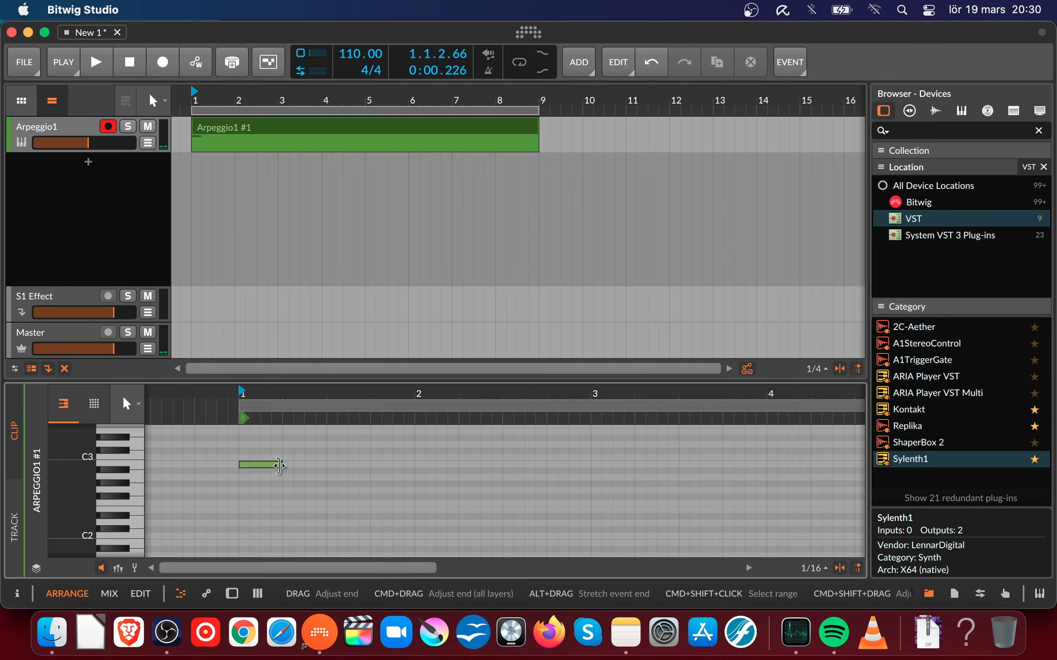
drag(282, 467, 293, 492)
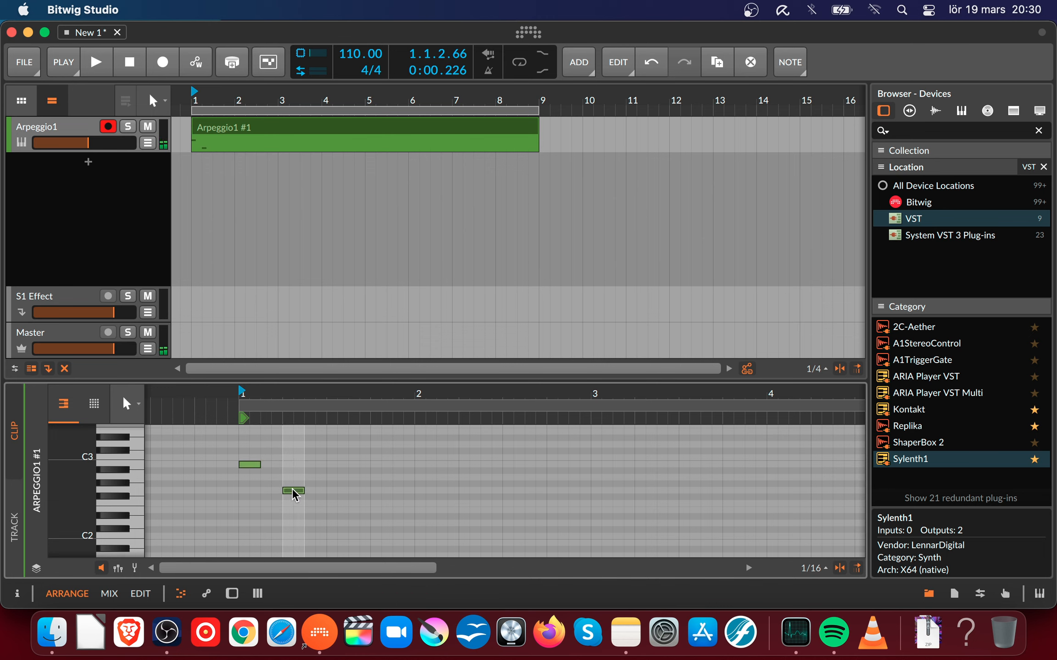
- Lower the note at beat 1.2 to F#2 and add eighth notes on D3 at 1.2.3 and B2 at 1.3.3
click(249, 465)
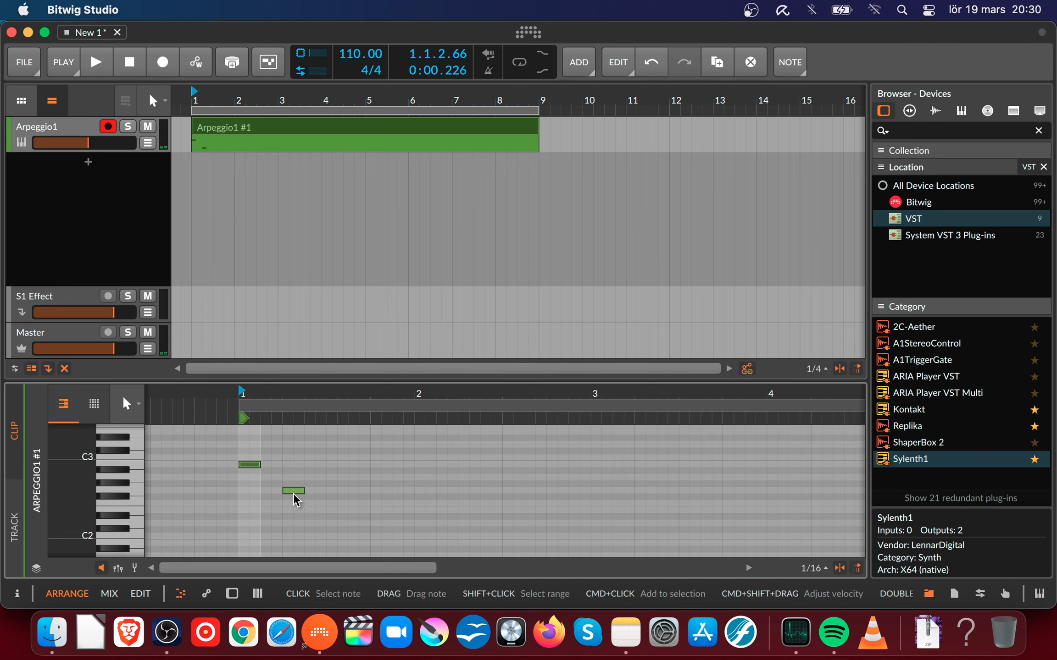
click(293, 492)
drag(293, 495, 361, 475)
drag(360, 473, 360, 473)
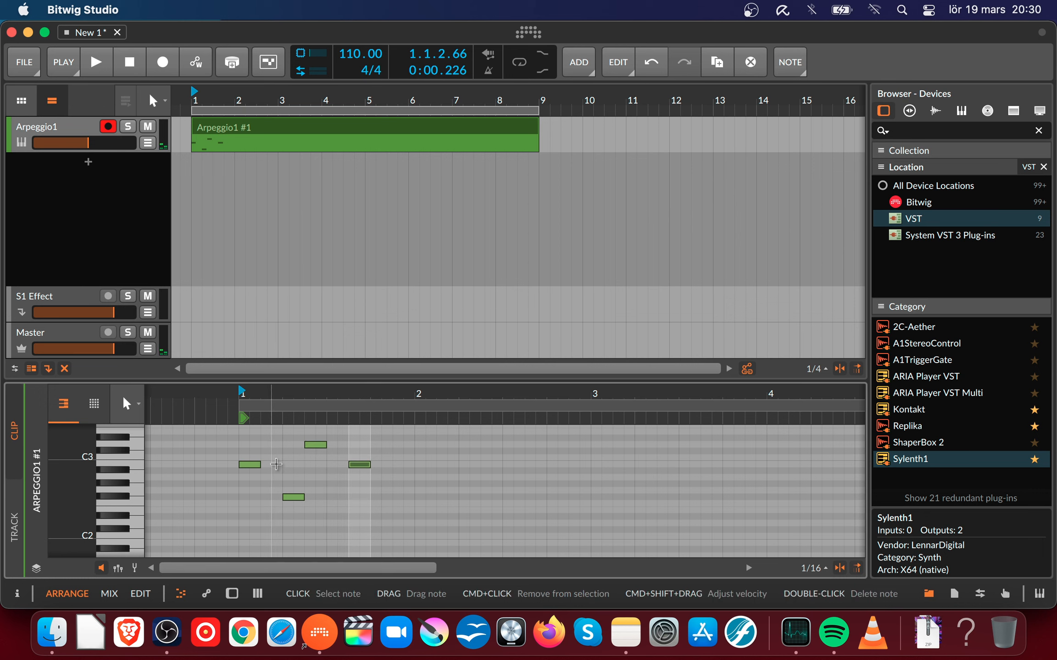
- Play the four-note phrase twice from the start of the clip to check how it sounds
key(space)
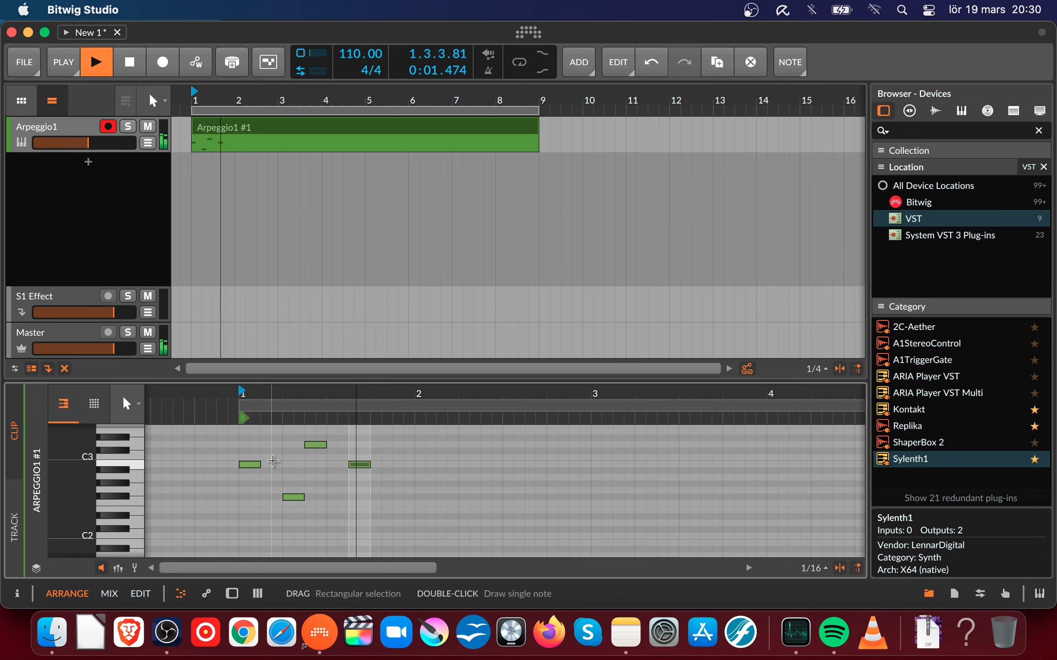
key(space)
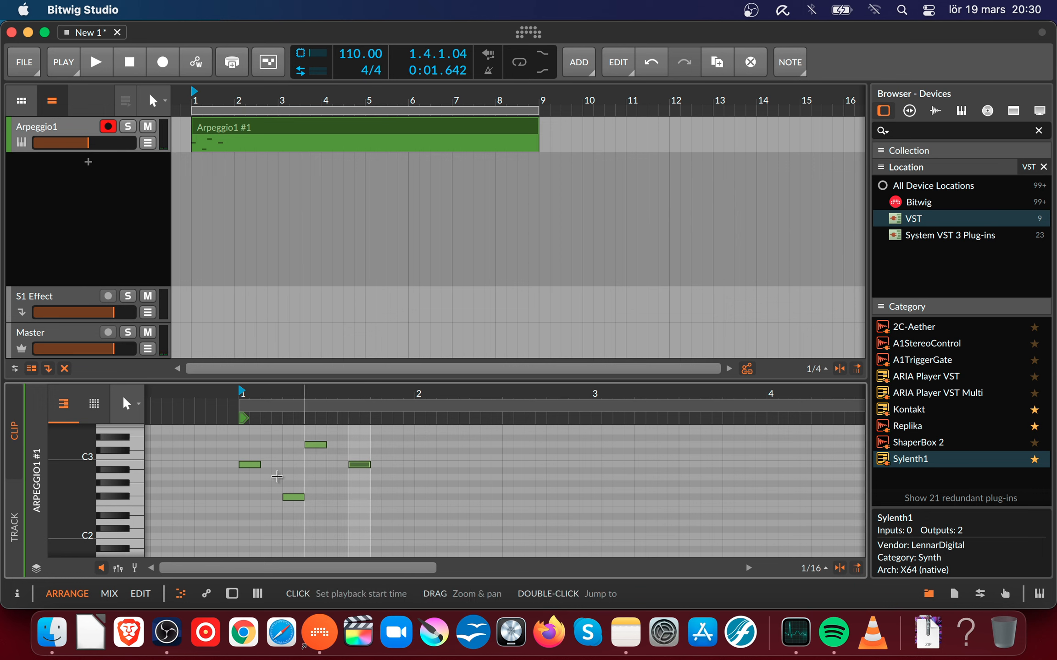
drag(316, 397, 316, 400)
key(space)
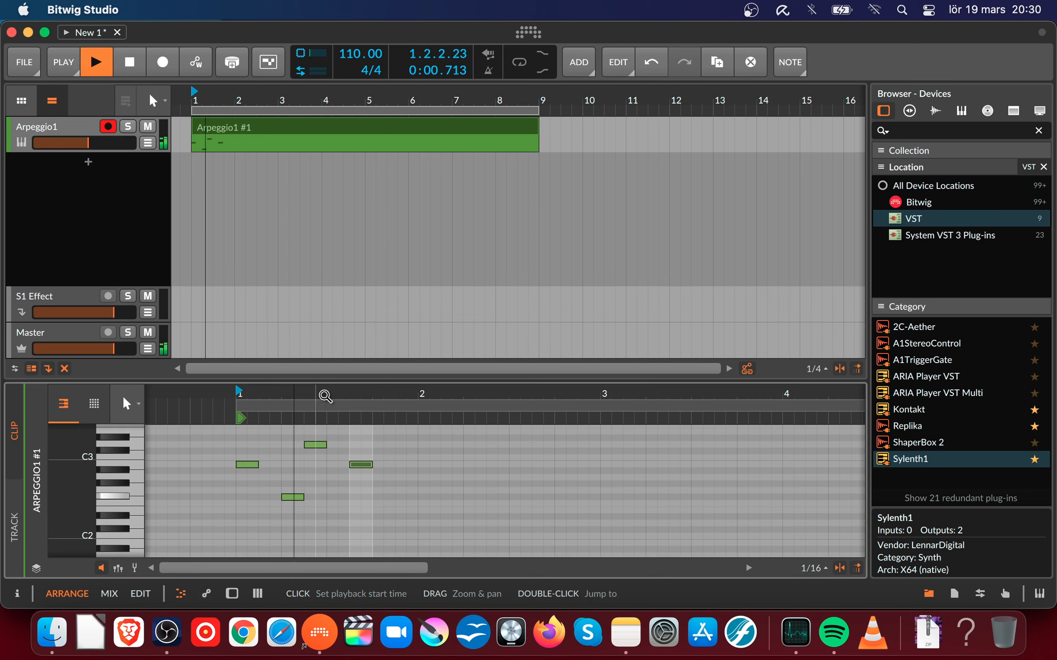
key(space)
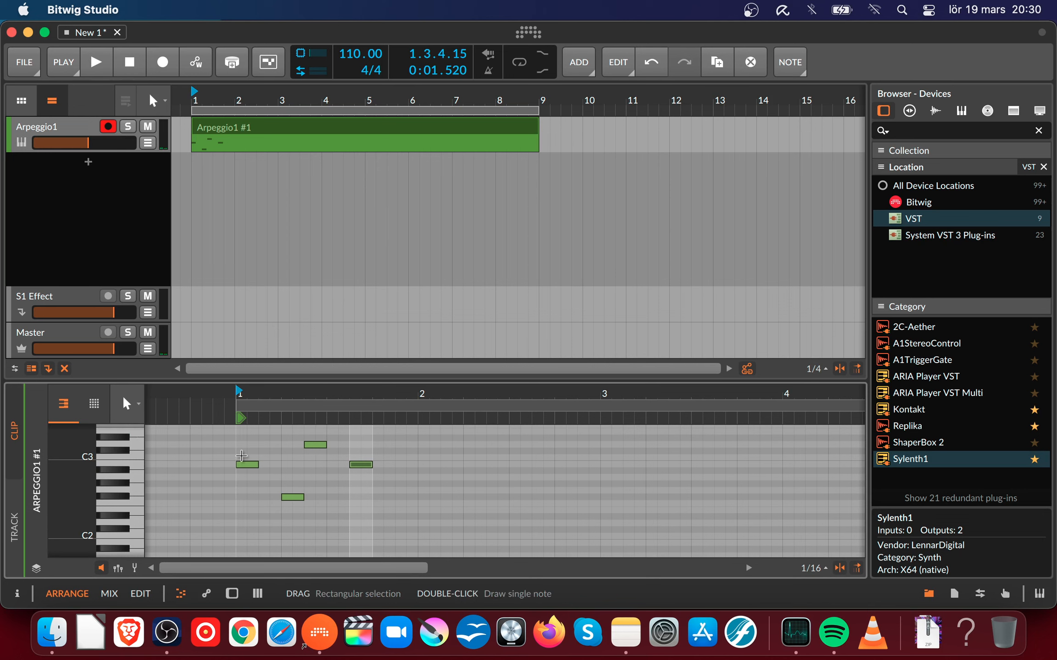
- Delete the D3 note and the last B2 note, keeping only the first two notes of the phrase
click(246, 464)
click(288, 497)
drag(328, 398, 432, 509)
click(328, 400)
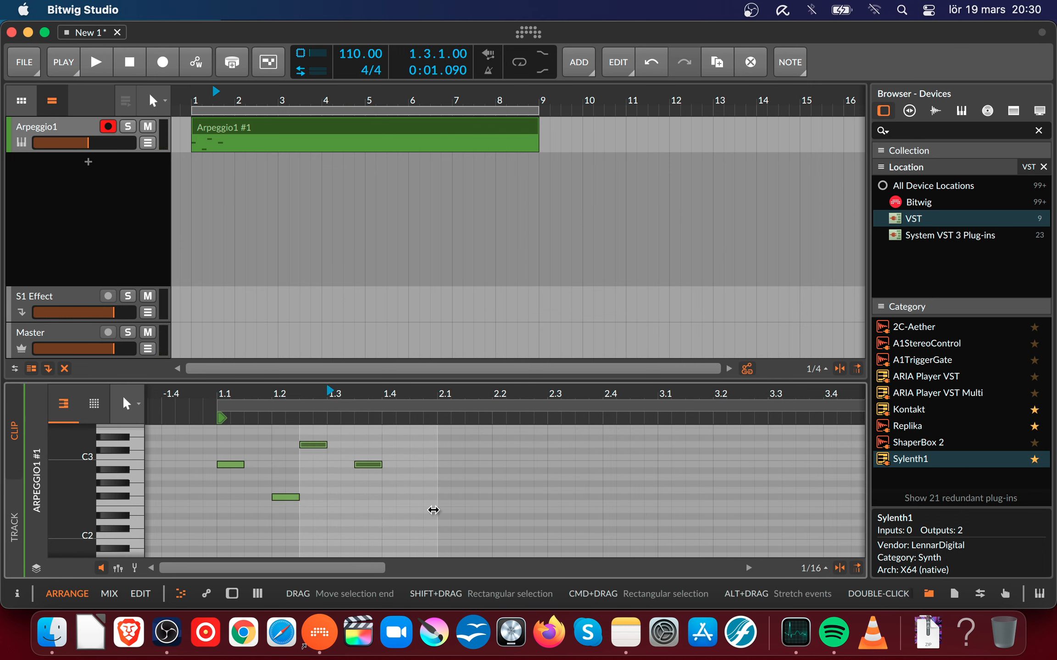
key(BackSpace)
- Copy the B2 and F#2 notes so the pair repeats from beat 1.3, and audition the pattern from the clip start
drag(217, 439, 350, 513)
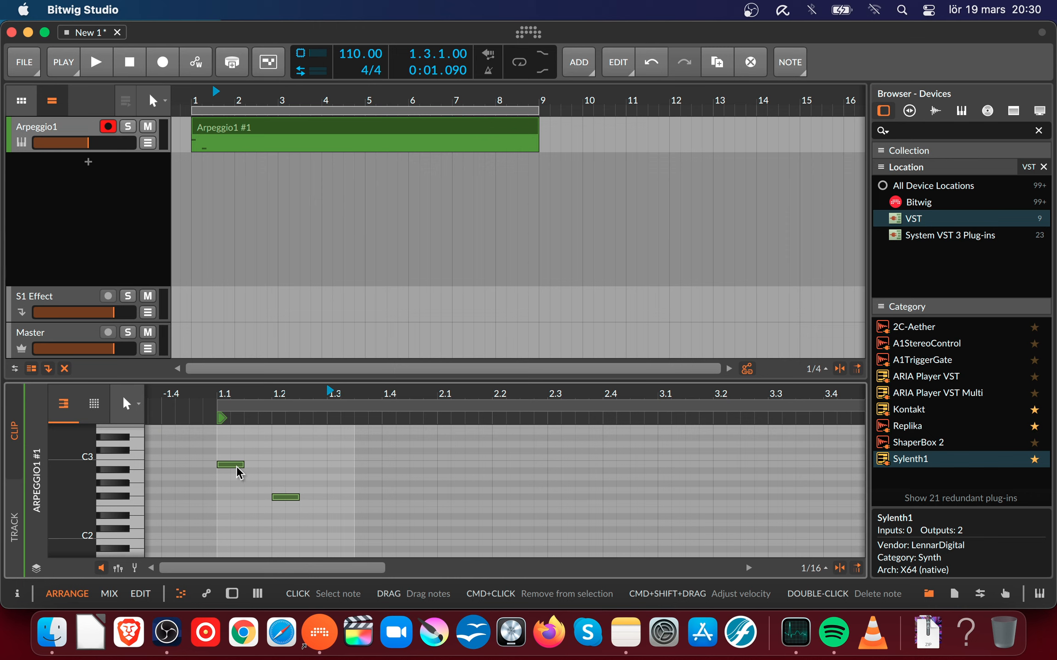
alt+drag(236, 466, 344, 467)
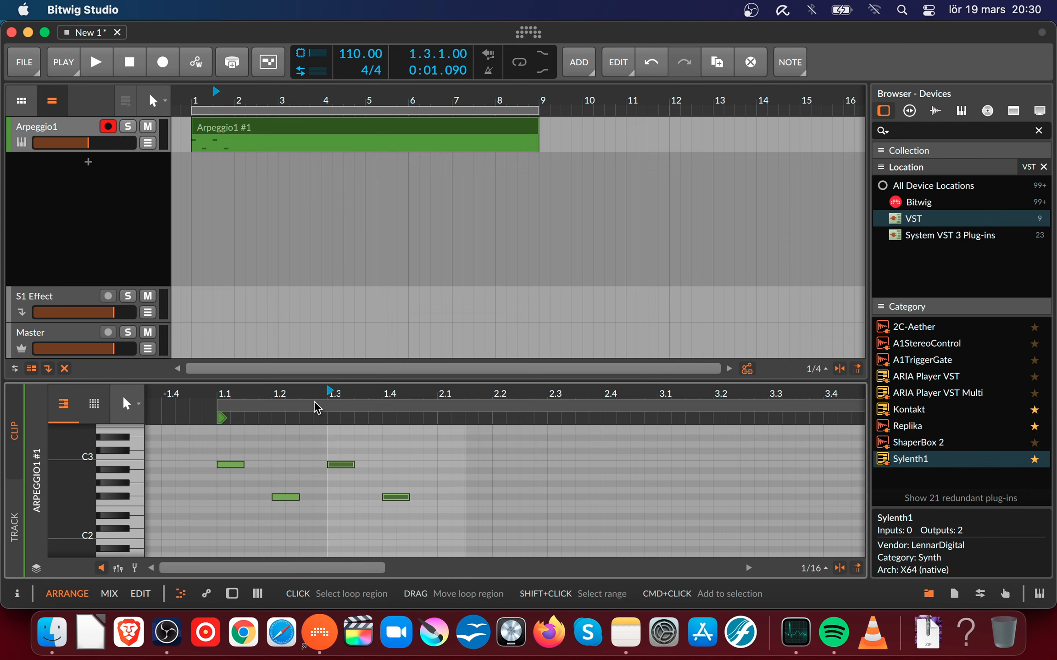
key(space)
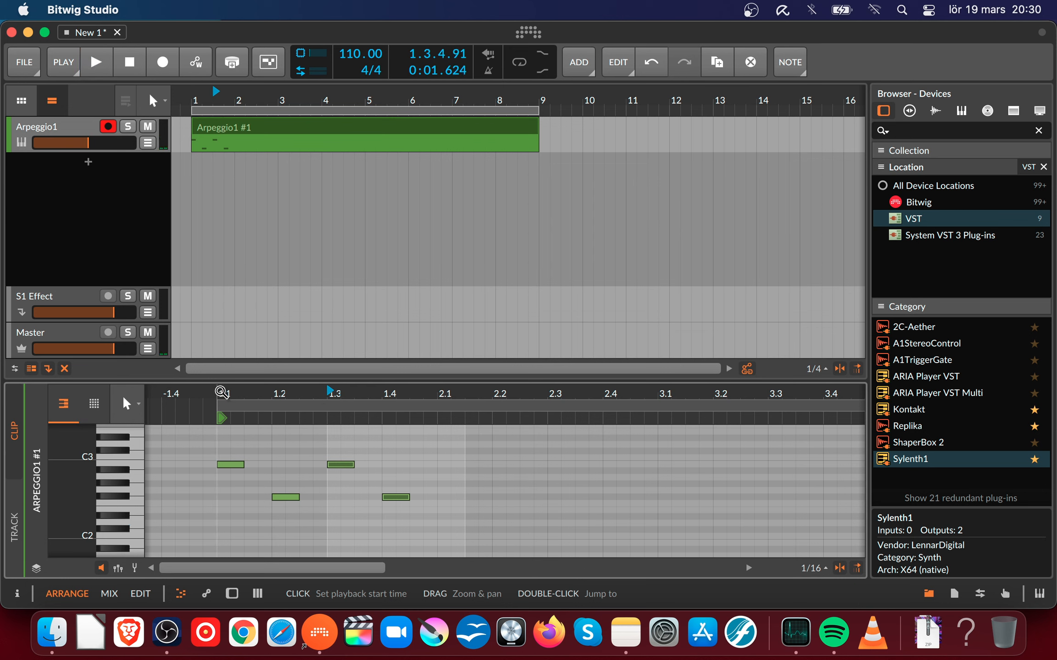
click(223, 393)
key(space)
key(space)
- Shorten the first three notes to sixteenths, placing B2 at 1.1, F#2 at 1.1.3 and the second B2 at 1.2
drag(222, 392, 257, 464)
drag(359, 496, 314, 498)
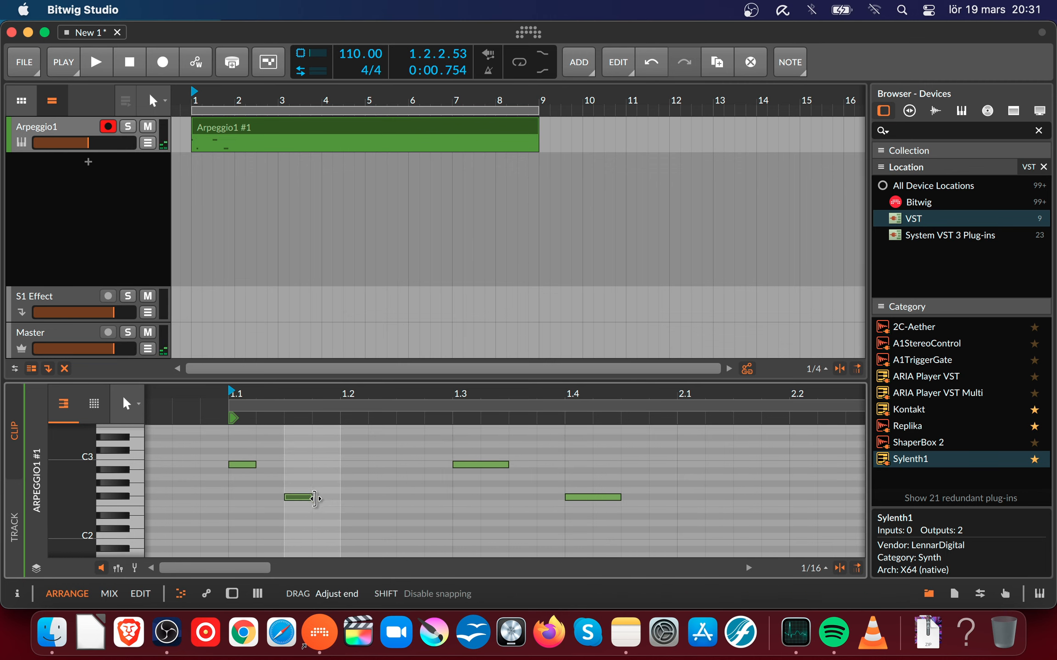
drag(464, 464, 369, 464)
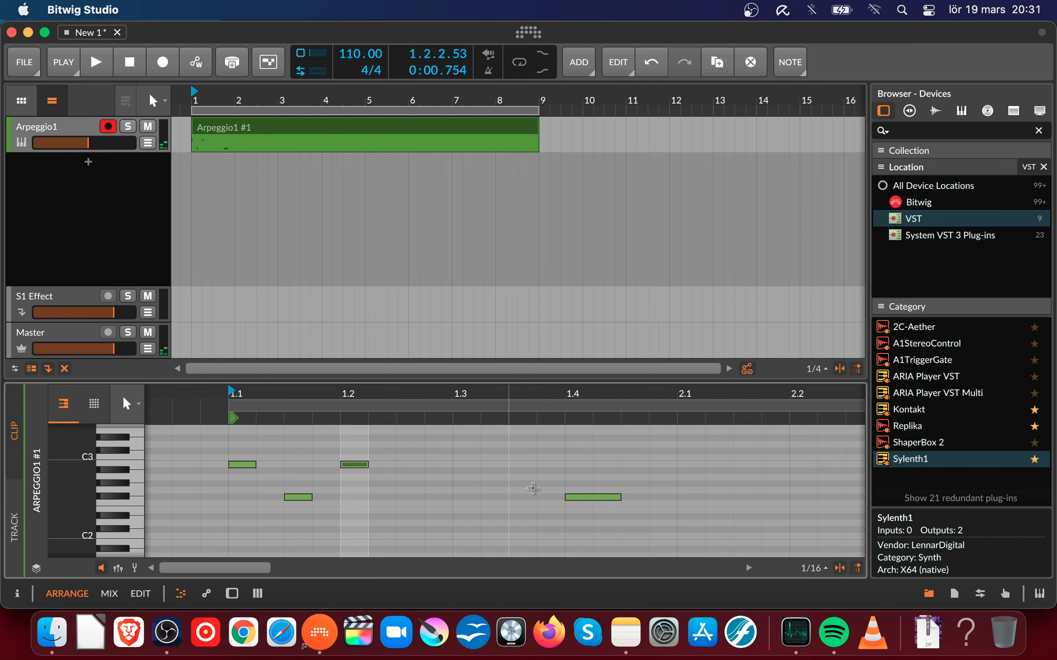
- Delete the F#2 note at beat 1.4, select the first two notes and play the pattern
double_click(599, 497)
drag(225, 436, 301, 518)
key(space)
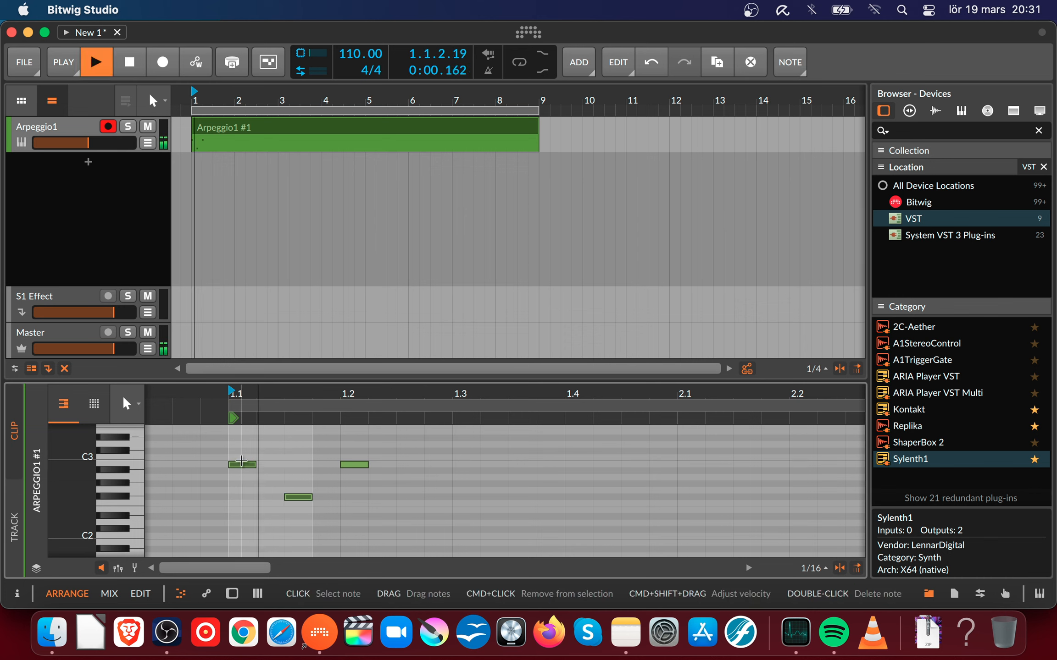
- Copy the first B2 and F#2 note pair to beat 1.2 in the Arpeggio1 clip and play it back
click(294, 498)
drag(227, 441, 331, 531)
alt+drag(241, 462, 361, 467)
key(space)
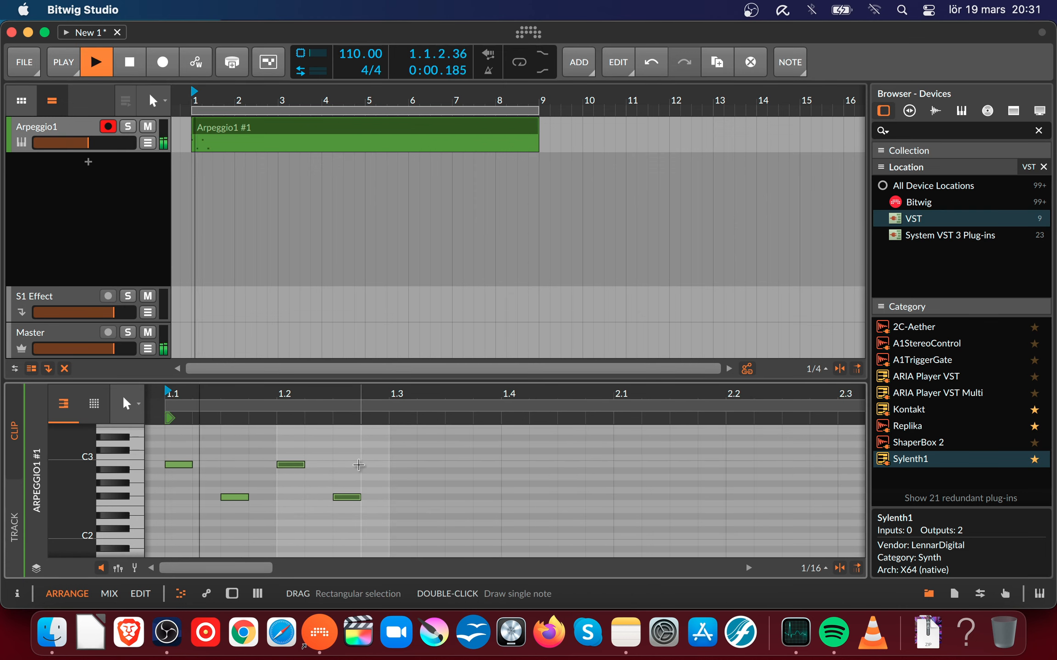
- Select the note pair at beat 1.2 and audition the four-note pattern several times from the clip start
drag(280, 444, 363, 502)
mouse_move(298, 465)
alt+mouse_down()
mouse_move(268, 463)
mouse_move(284, 459)
alt+mouse_up()
key(space)
key(space)
key(space)
key(space)
key(Down)
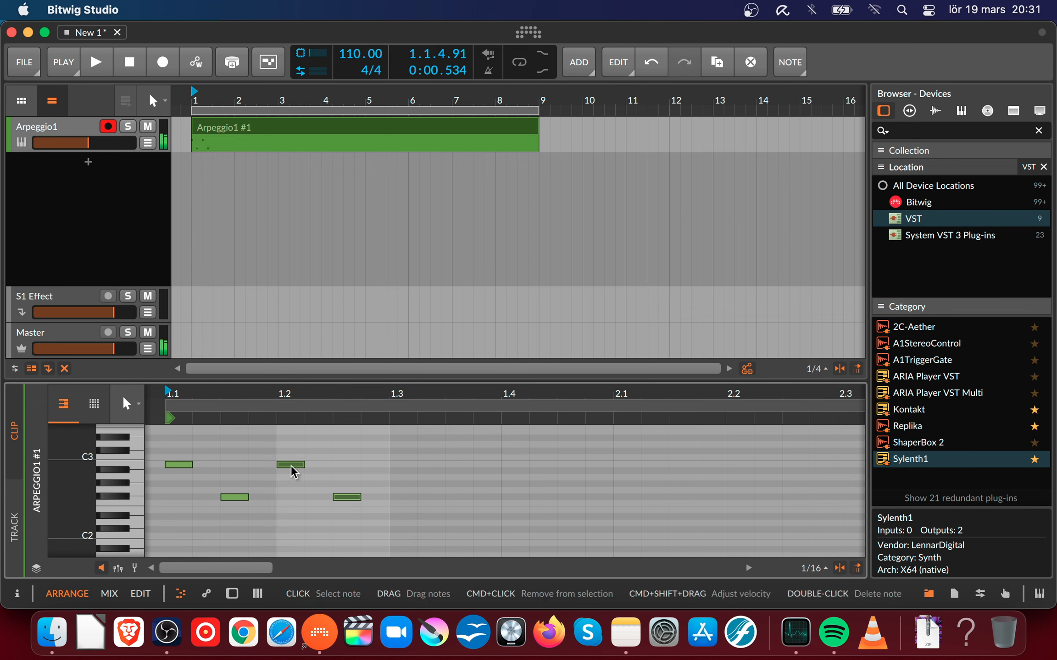
key(space)
key(space)
- Repeat the B2 and F#2 pair at beats 1.3 and 1.4 so the pattern fills the first bar
drag(278, 439, 389, 513)
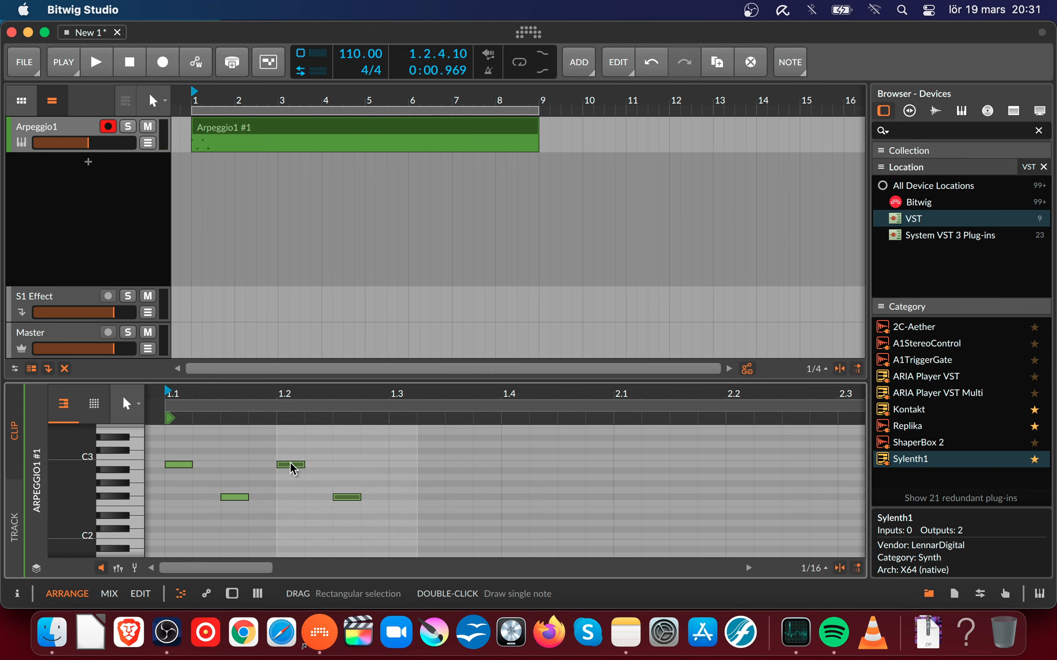
drag(293, 466, 516, 467)
drag(517, 394, 387, 374)
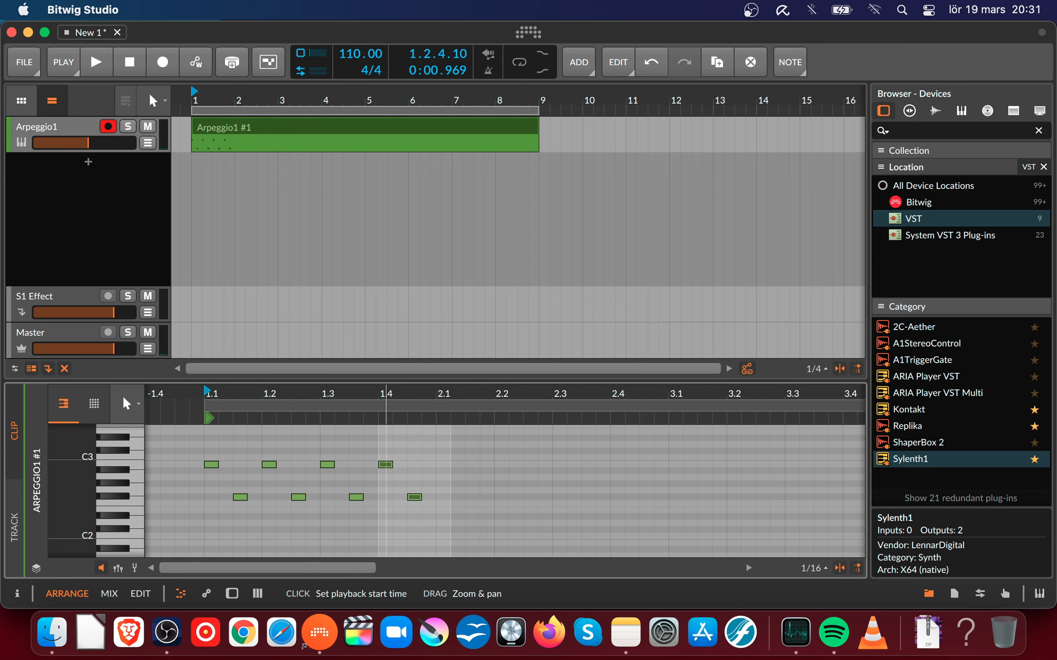
- Copy the bar 1 notes into bar 2, raise the copied upper notes to D3, and audition both bars
click(241, 441)
drag(216, 441, 454, 519)
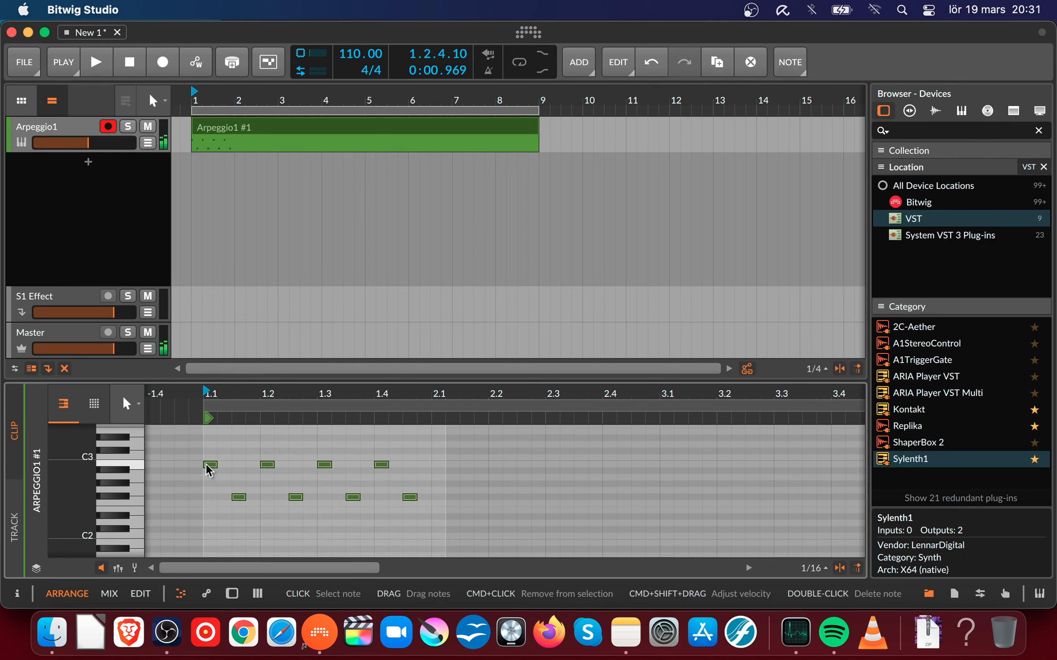
drag(208, 464, 671, 481)
click(436, 441)
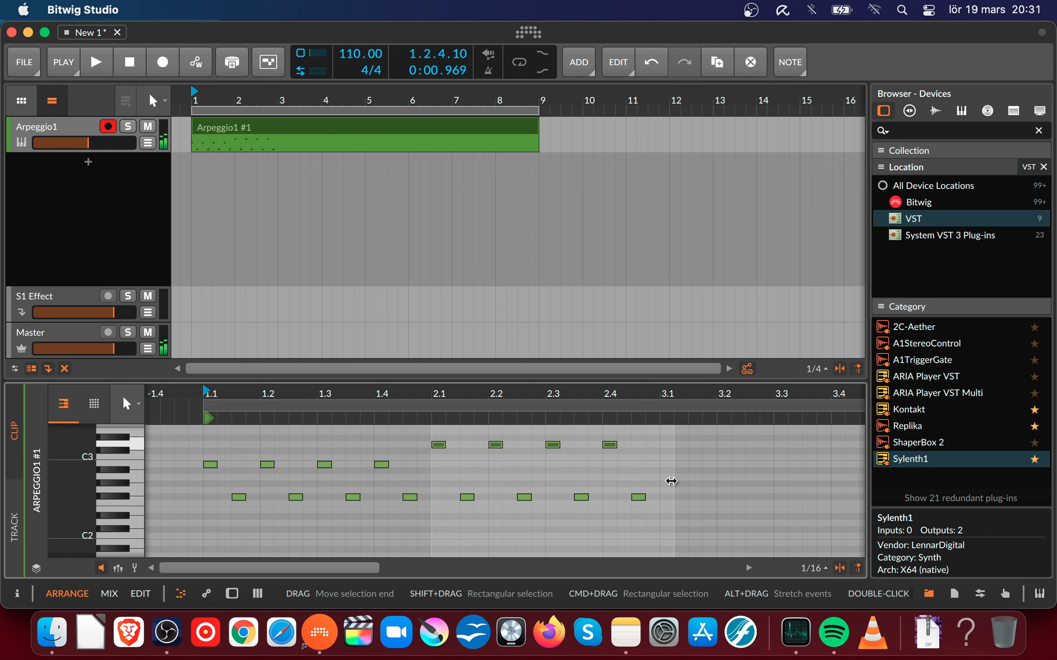
key(space)
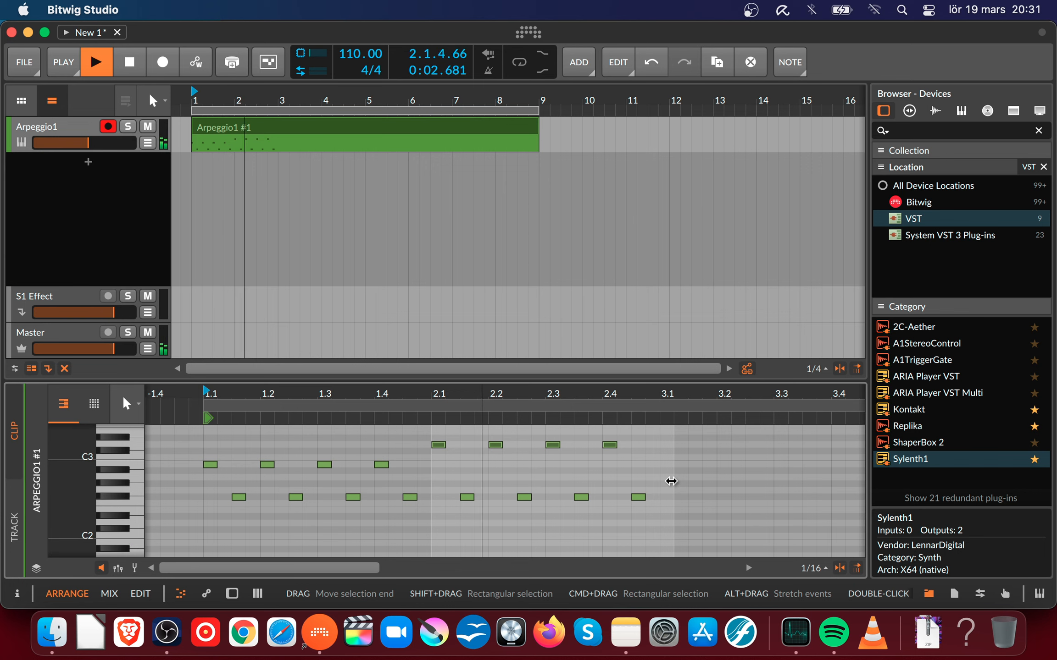
key(space)
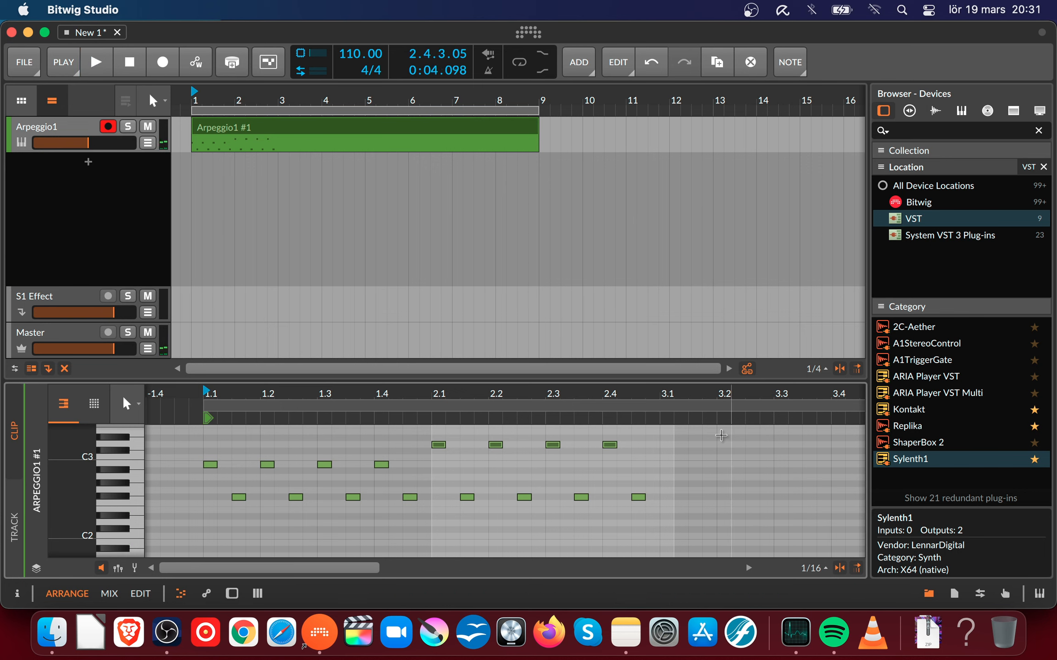
- Copy the bar 2 notes into bar 3 and lower the copied upper notes to C#3
drag(559, 395, 560, 362)
click(347, 443)
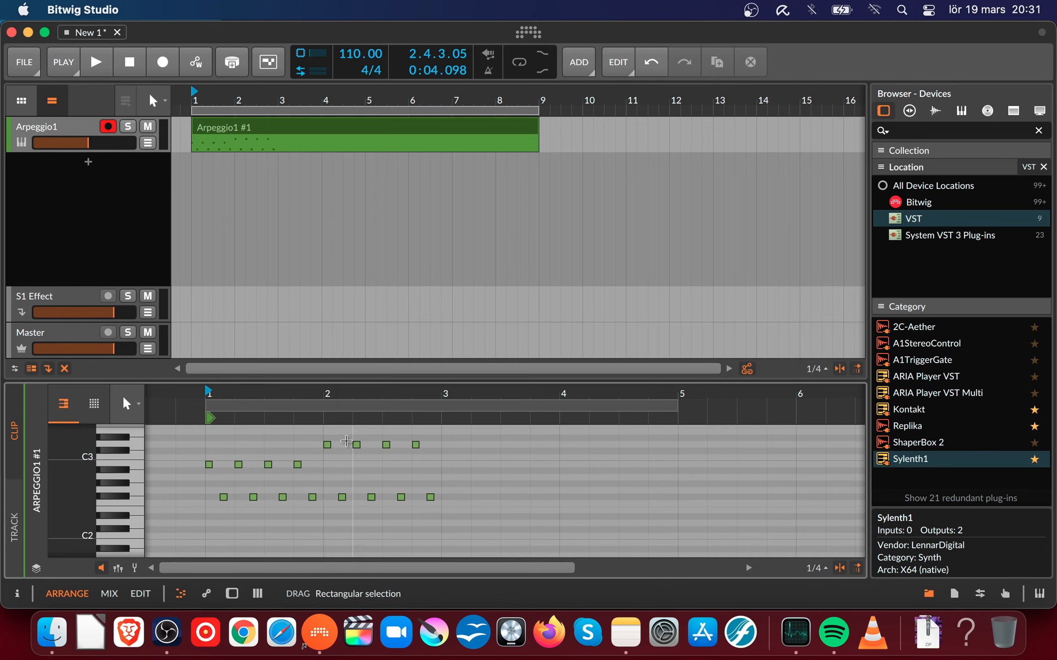
drag(325, 433, 485, 523)
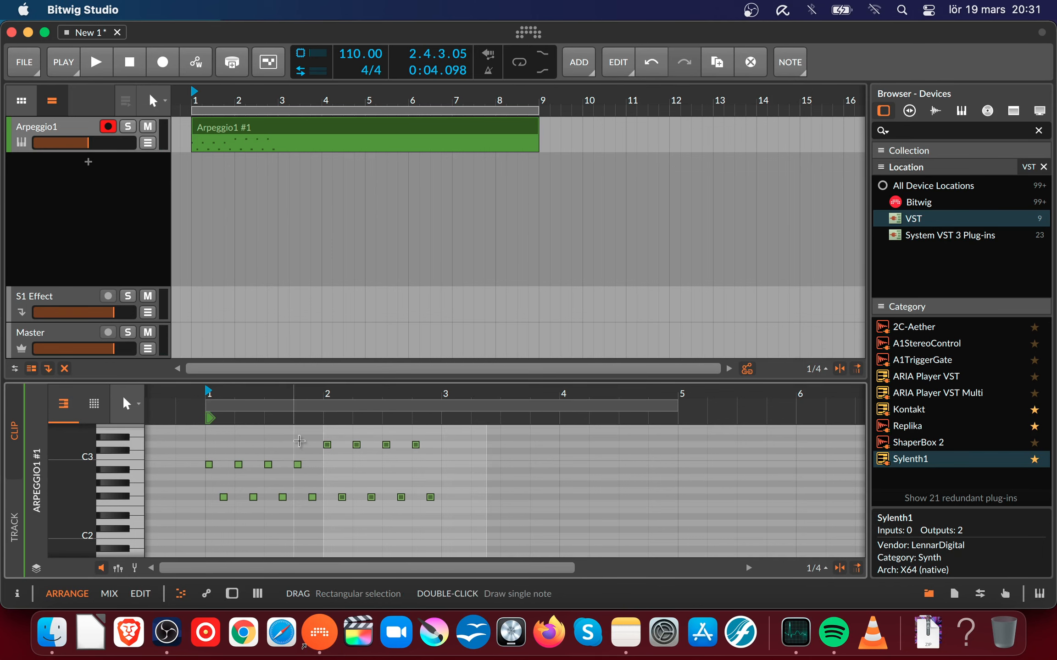
drag(327, 445, 619, 478)
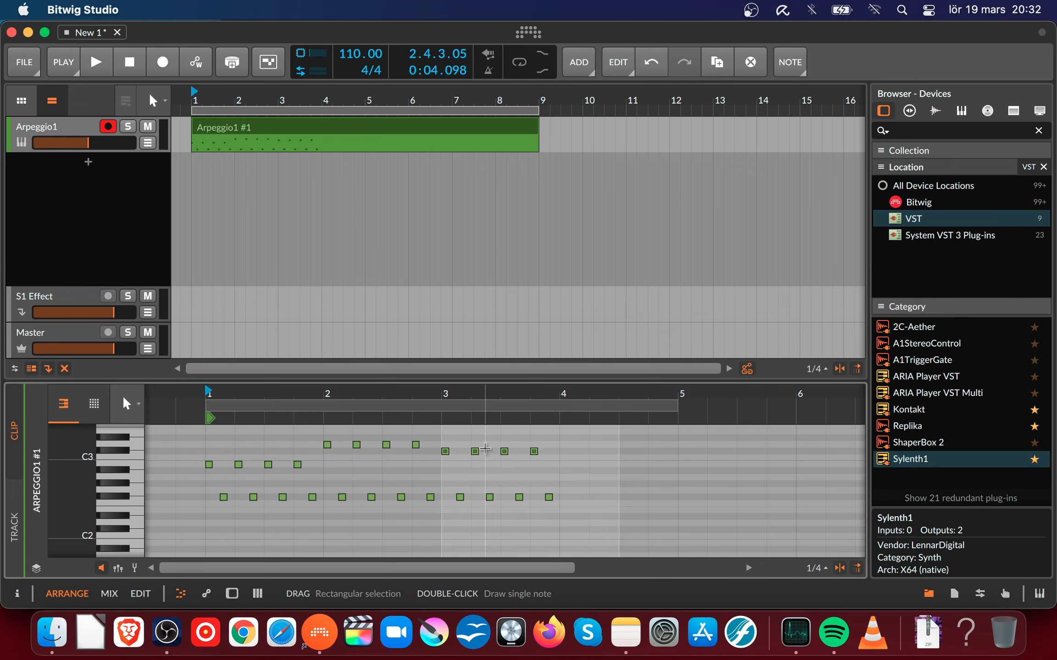
- Copy the bar 3 notes into bar 4, lower the copied upper notes to B2, and play the pattern
click(445, 435)
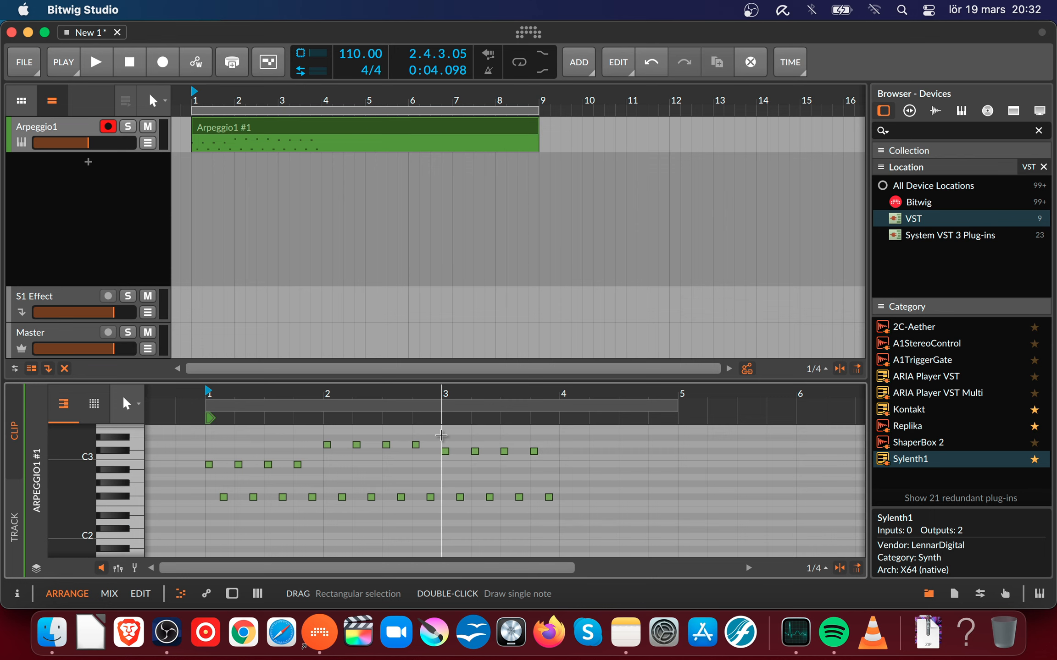
drag(442, 435, 602, 546)
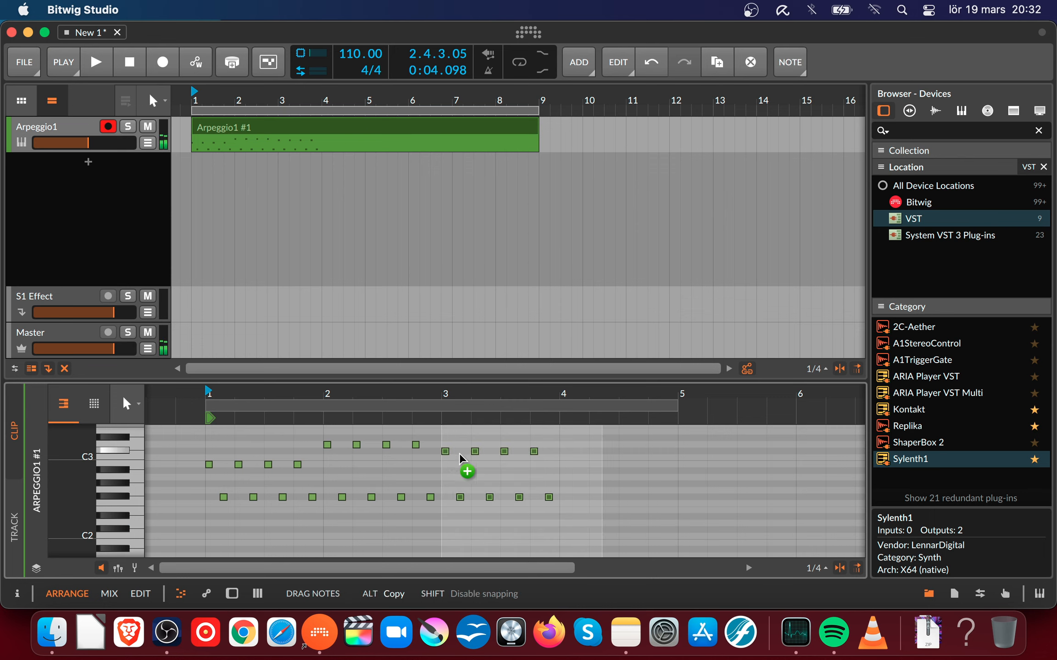
drag(564, 451, 687, 474)
click(571, 441)
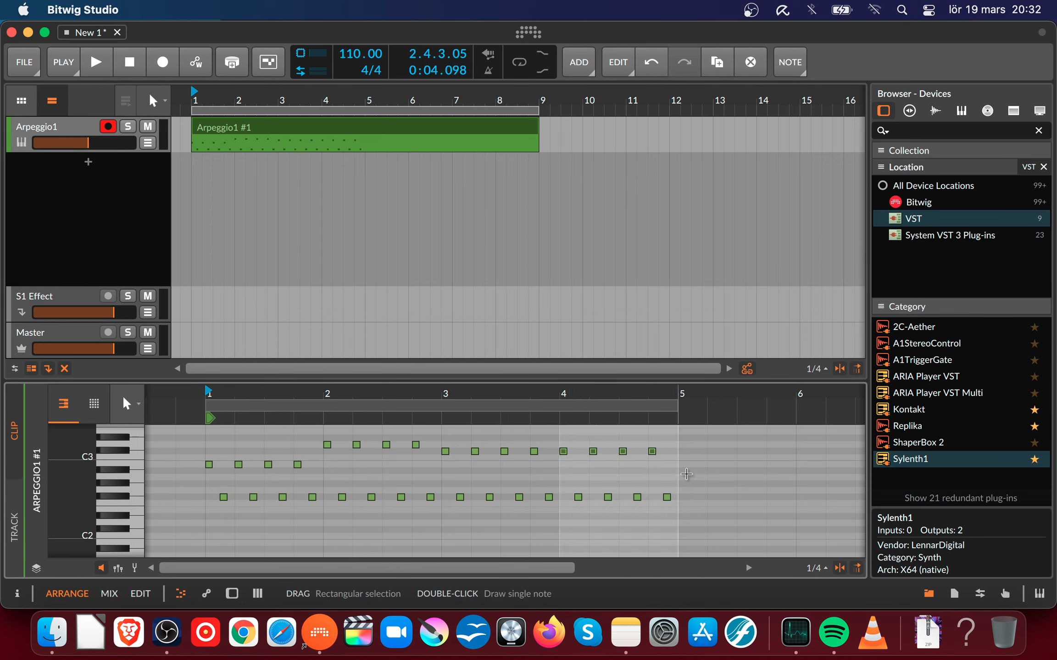
key(space)
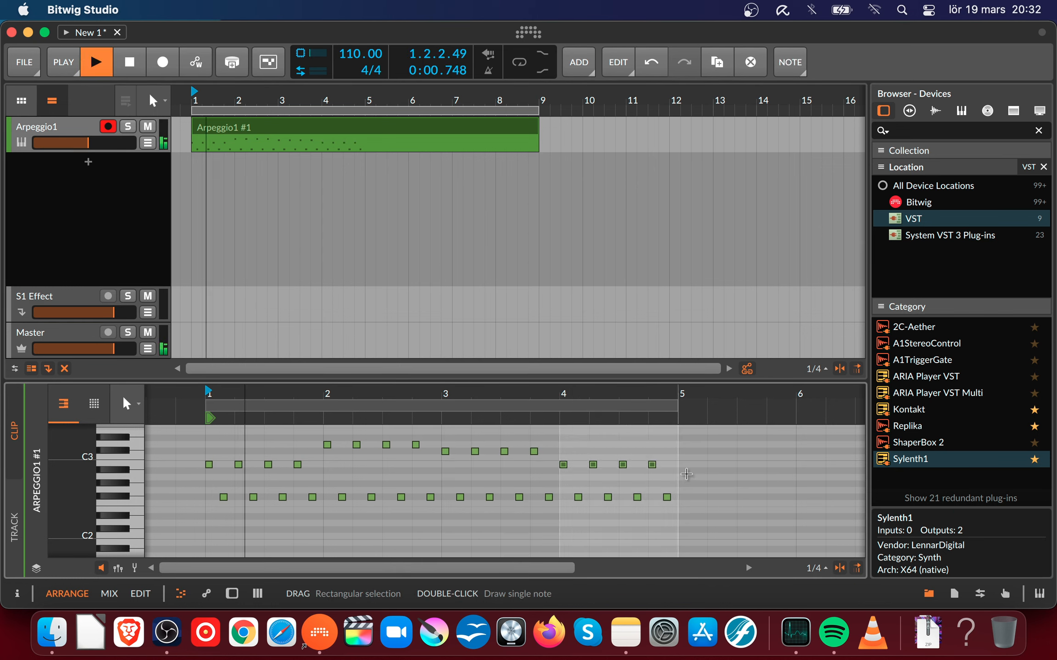
- Turn on arranger looping and shorten the Arpeggio1 clip to four bars, ending at bar 5
click(519, 62)
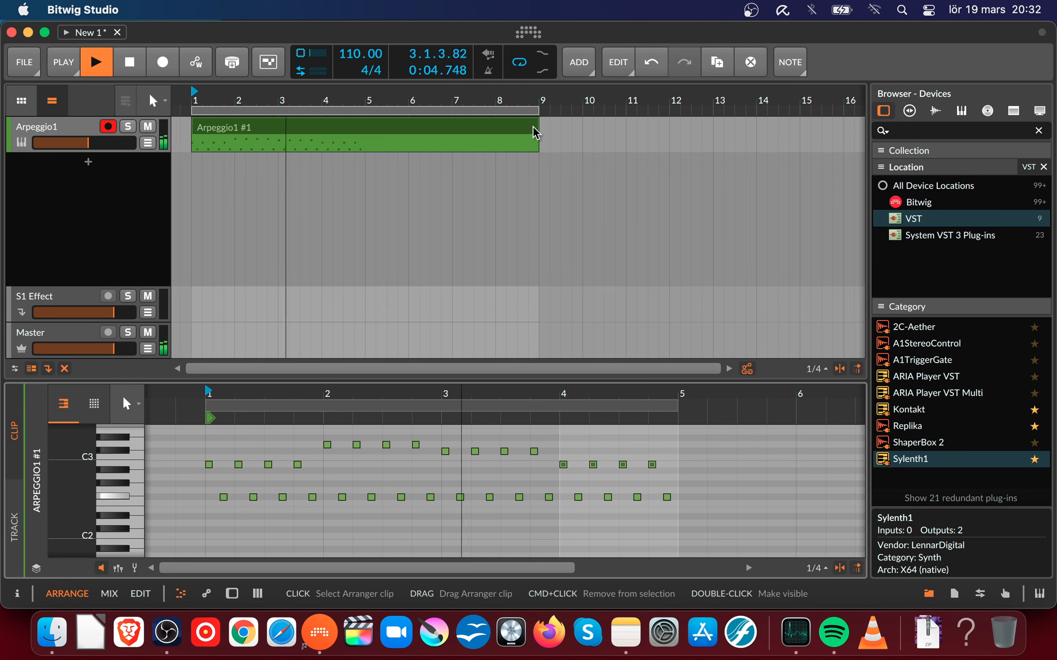
drag(537, 120, 365, 115)
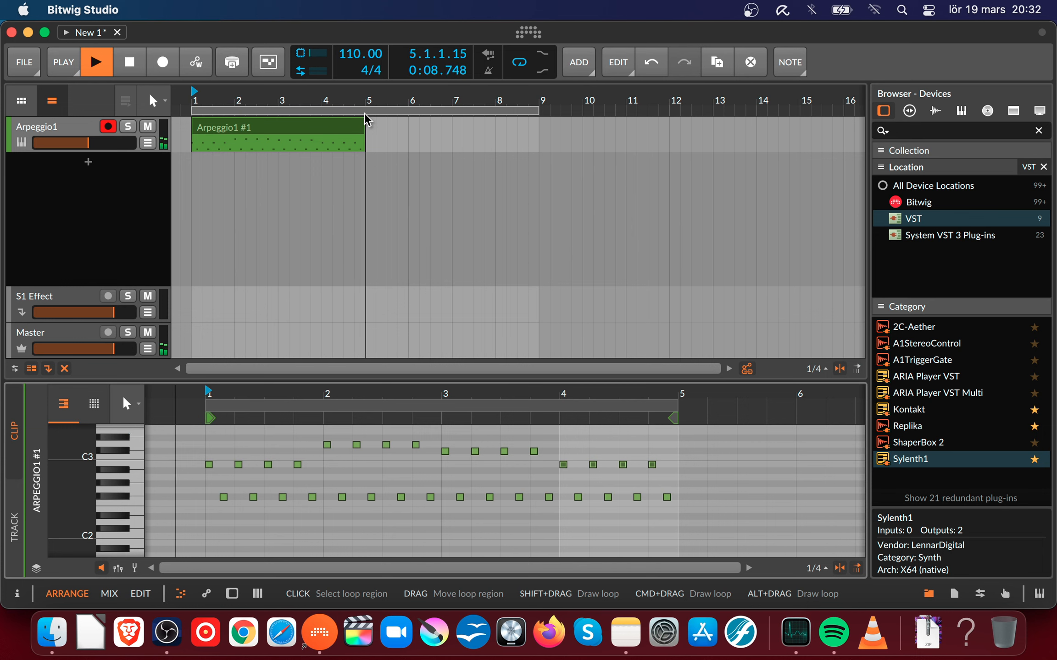
key(space)
key(space)
key(space)
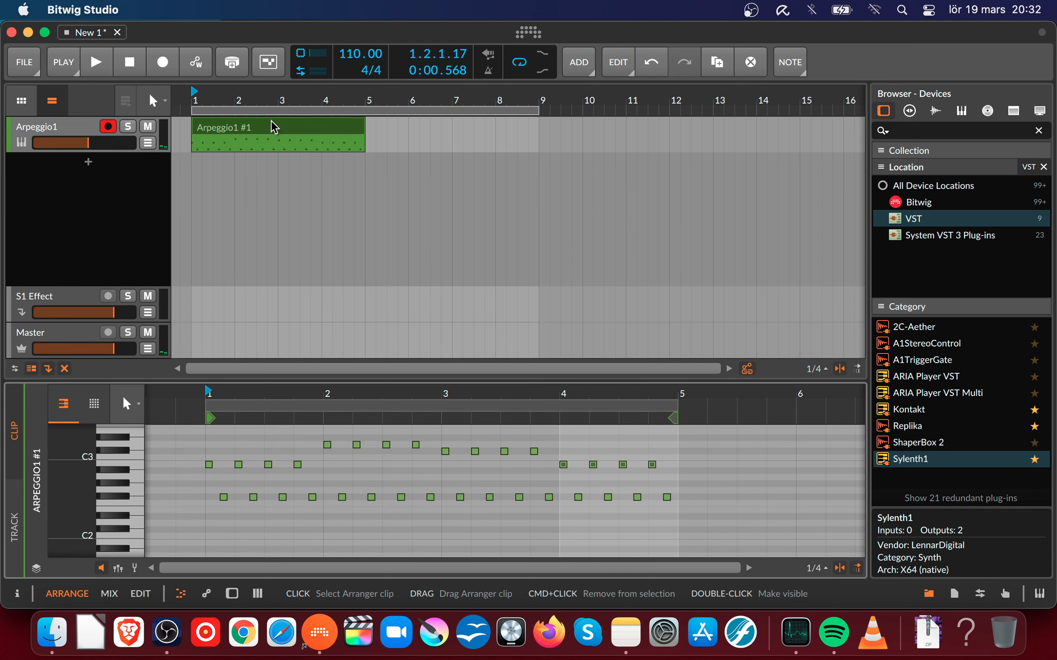
- Duplicate the four-bar Arpeggio1 clip at bar 5 and limit the arranger loop to bars 5 to 8
click(270, 121)
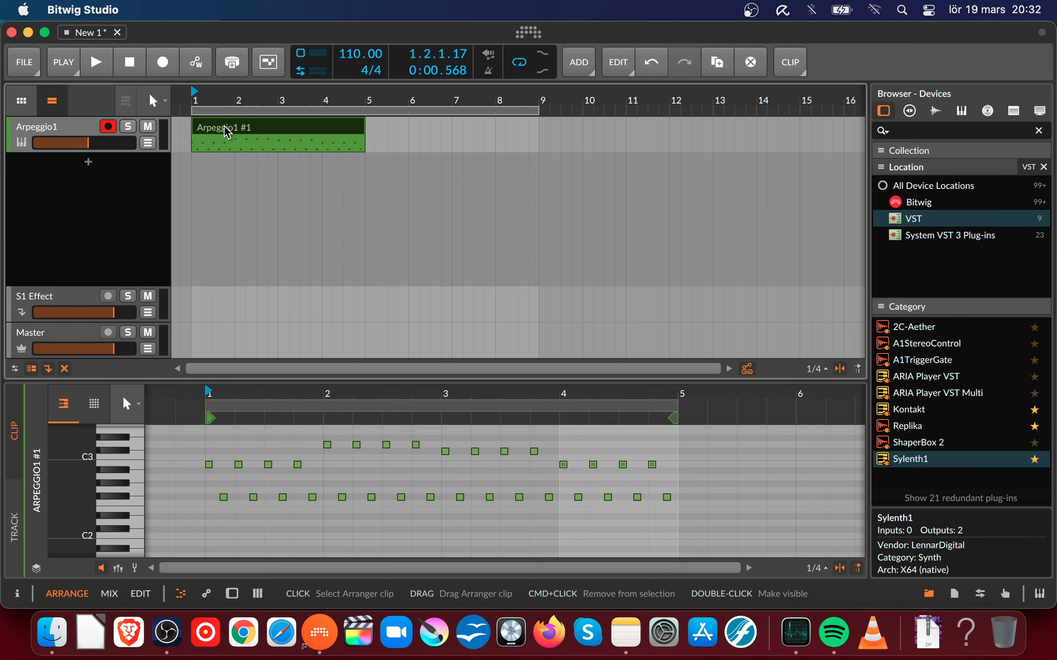
drag(221, 131, 395, 127)
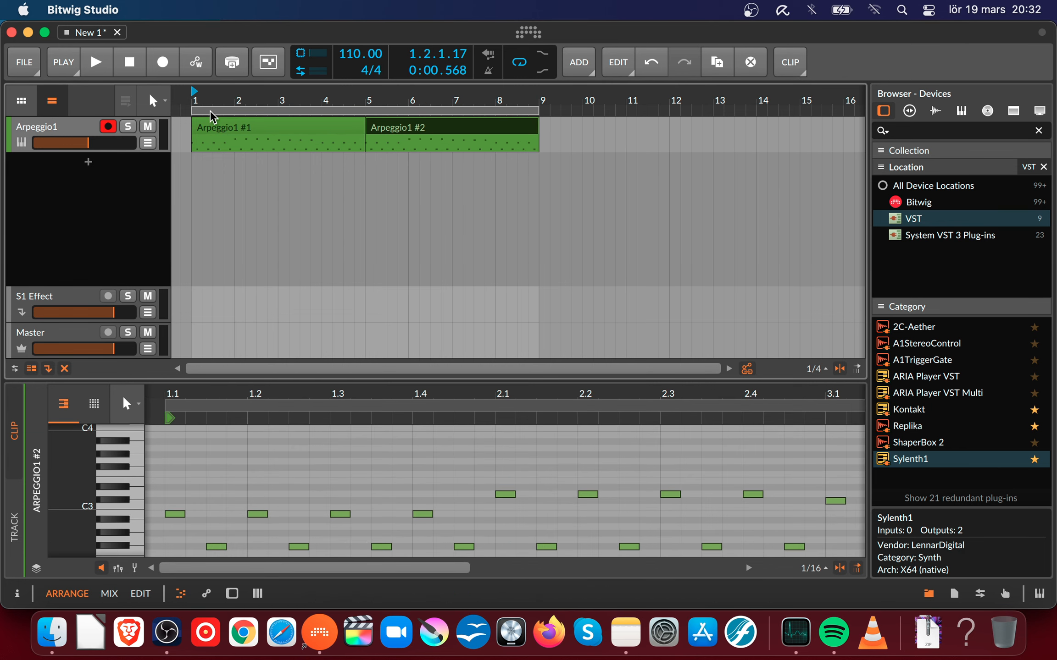
drag(193, 110, 366, 100)
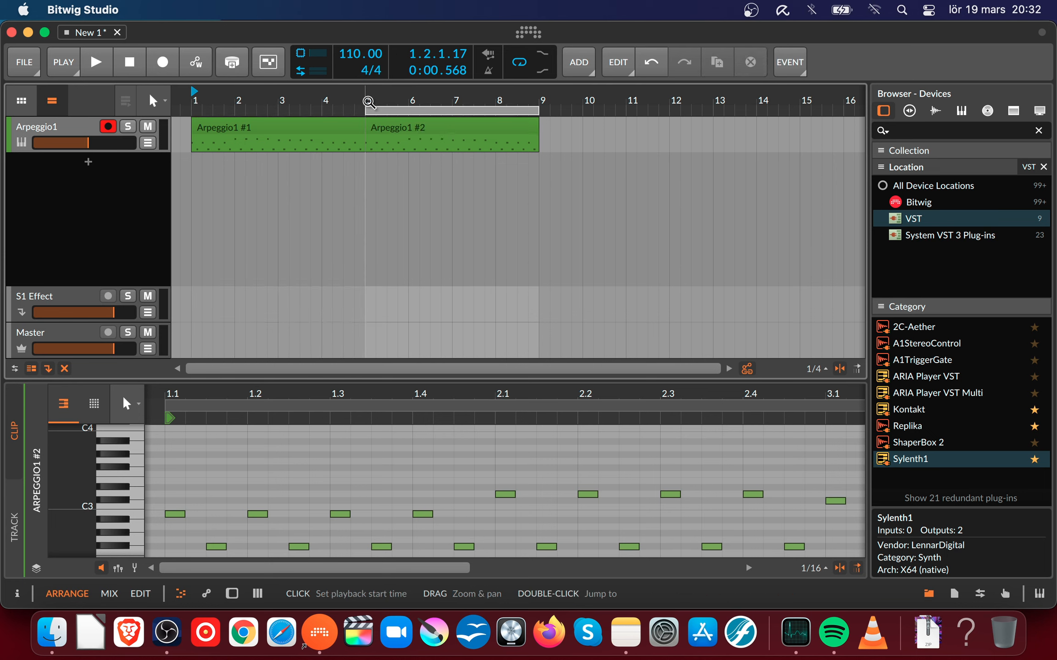
- Raise the four upper notes in bar 3 of the second clip to E3 and audition from bar 5
key(space)
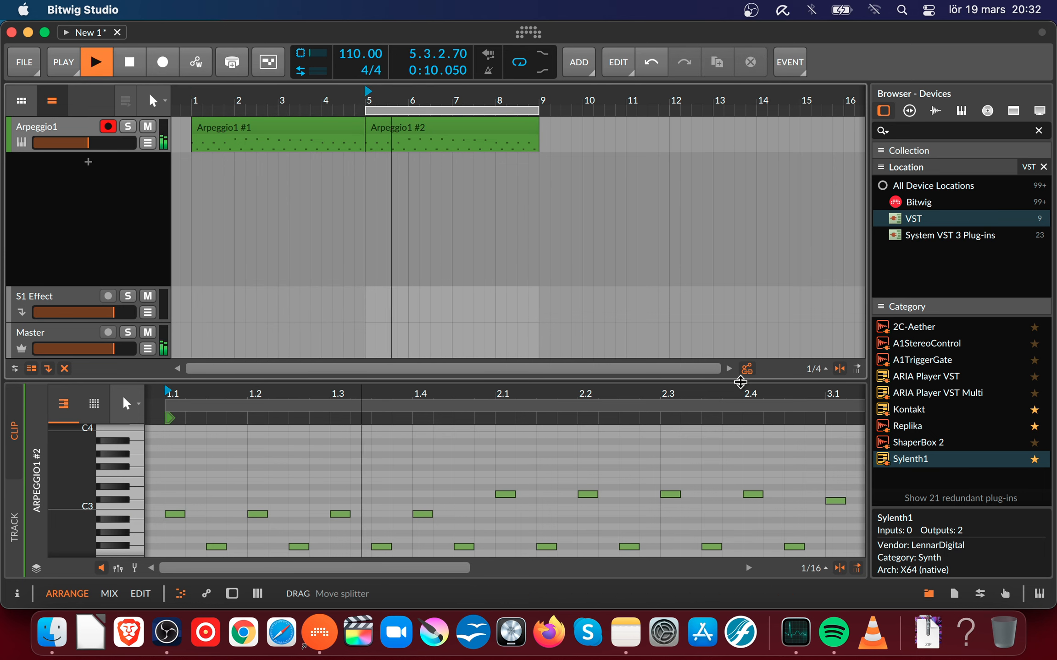
drag(763, 393, 556, 519)
key(space)
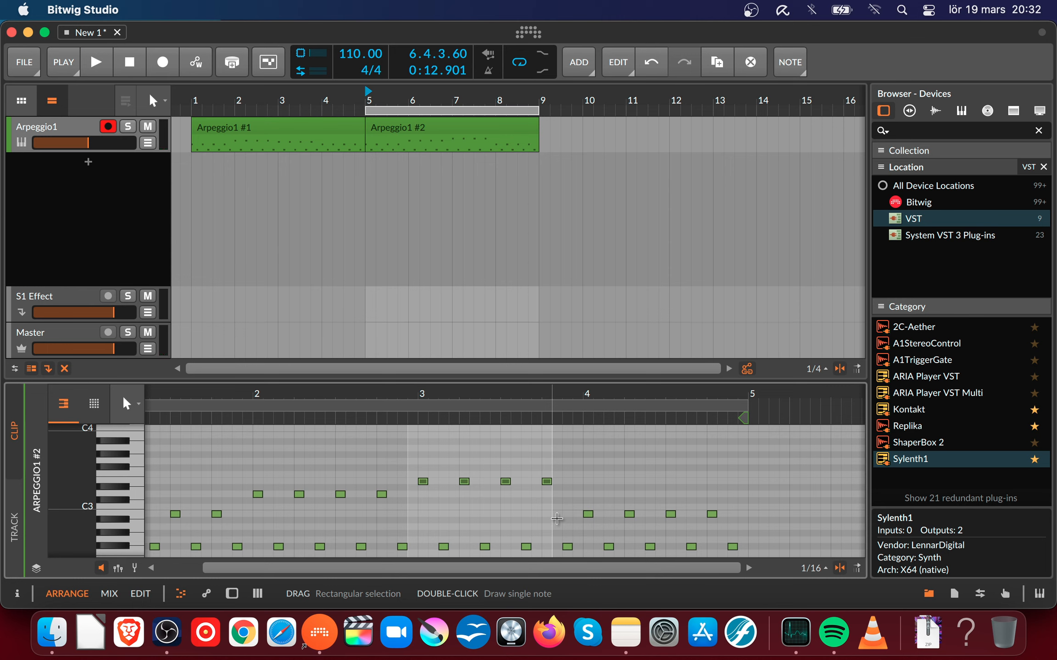
click(609, 502)
key(space)
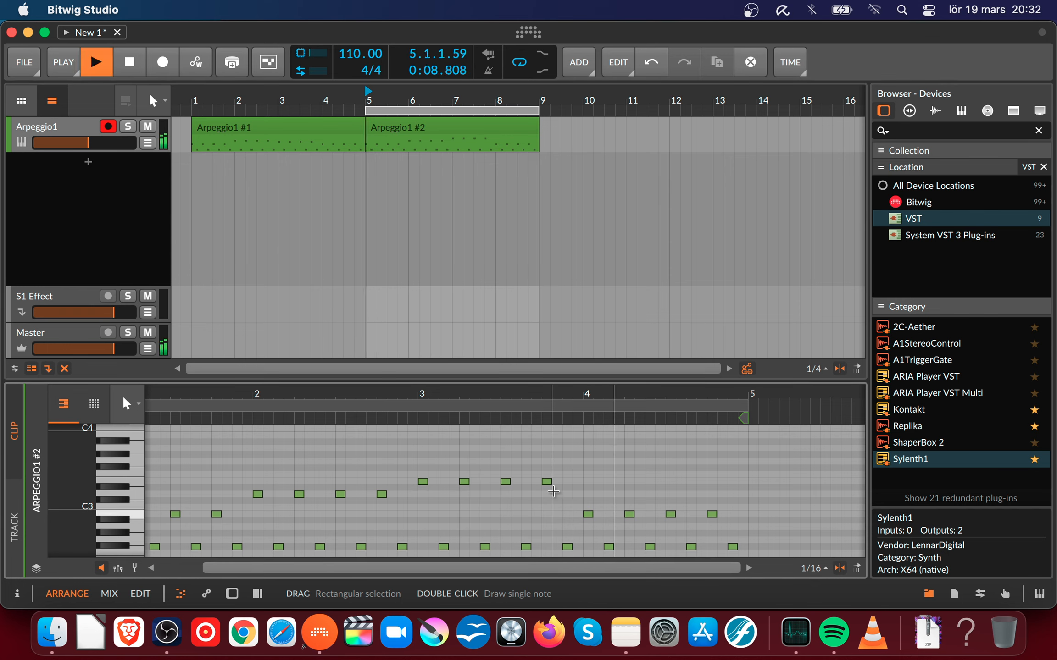
- Lower the second clip's upper notes at beats 3.3 and 3.4 to A2 and listen to the looped clip
drag(534, 397, 441, 417)
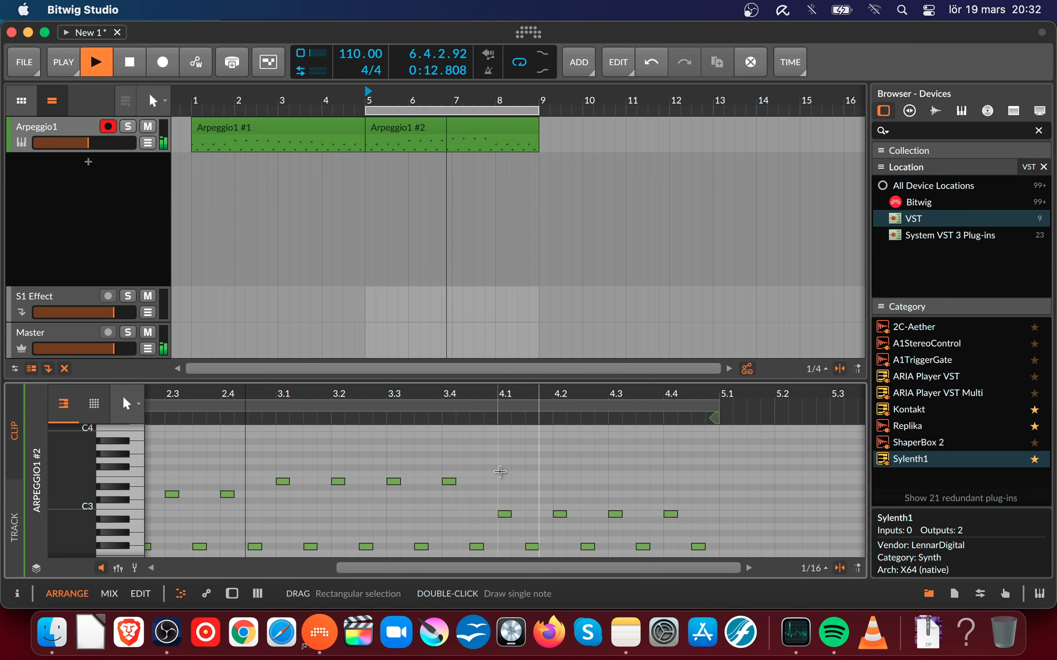
key(space)
drag(385, 461, 477, 492)
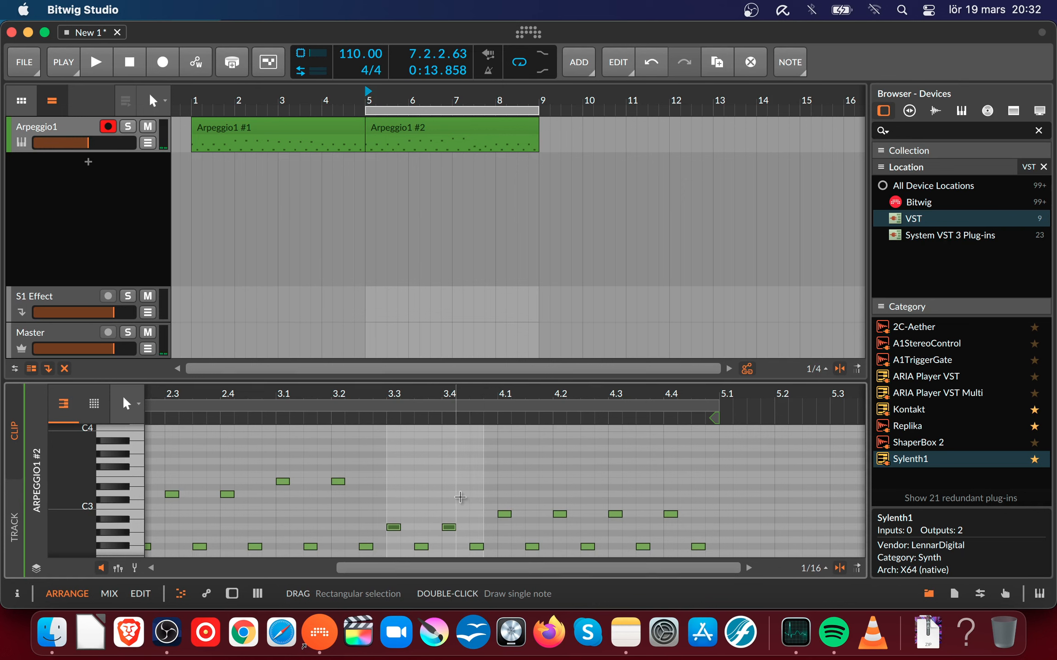
drag(498, 501, 706, 531)
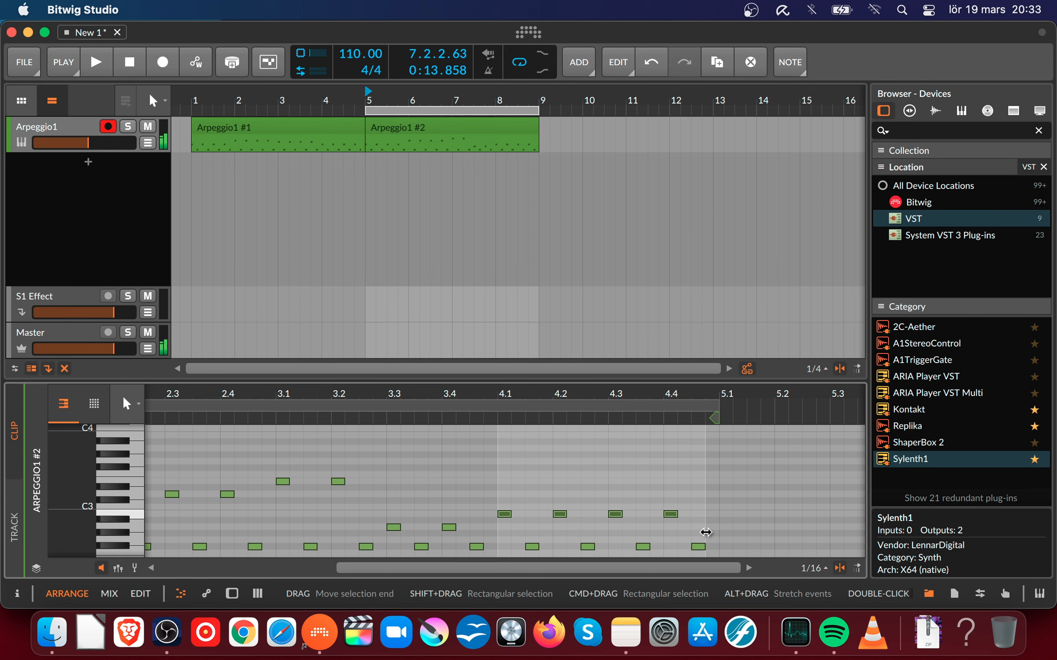
key(space)
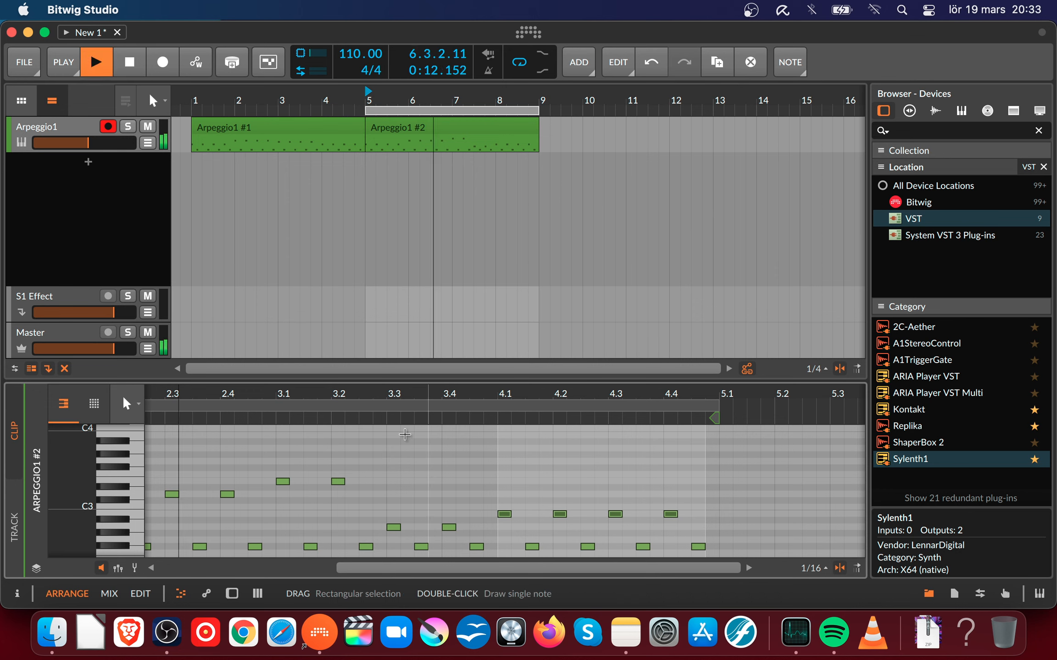
mouse_move(468, 399)
mouse_down()
mouse_move(468, 420)
mouse_move(468, 411)
mouse_up()
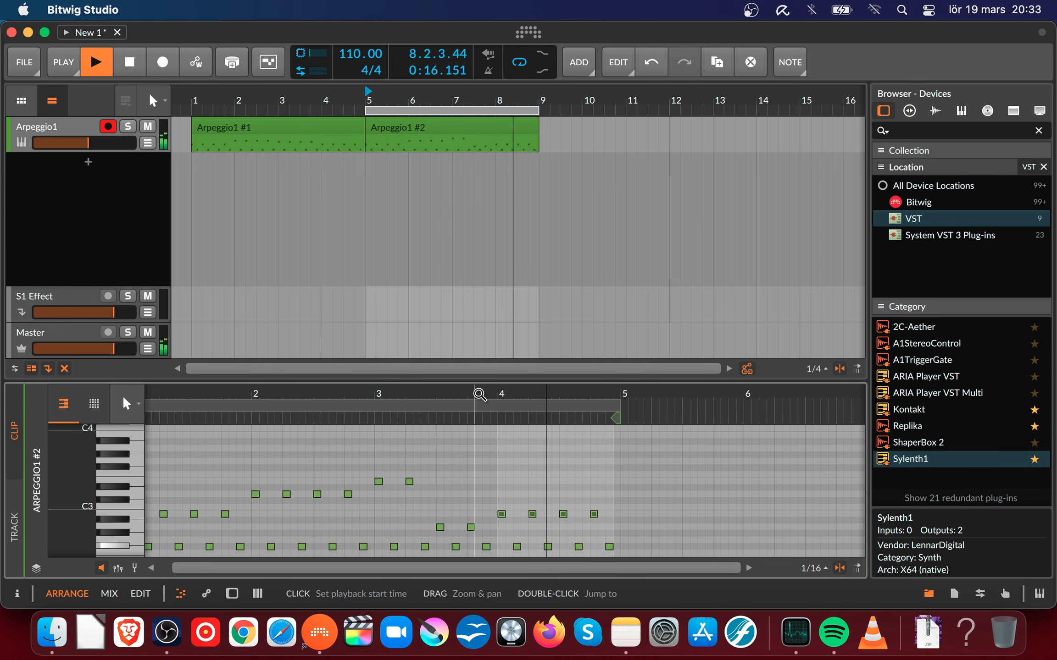
key(space)
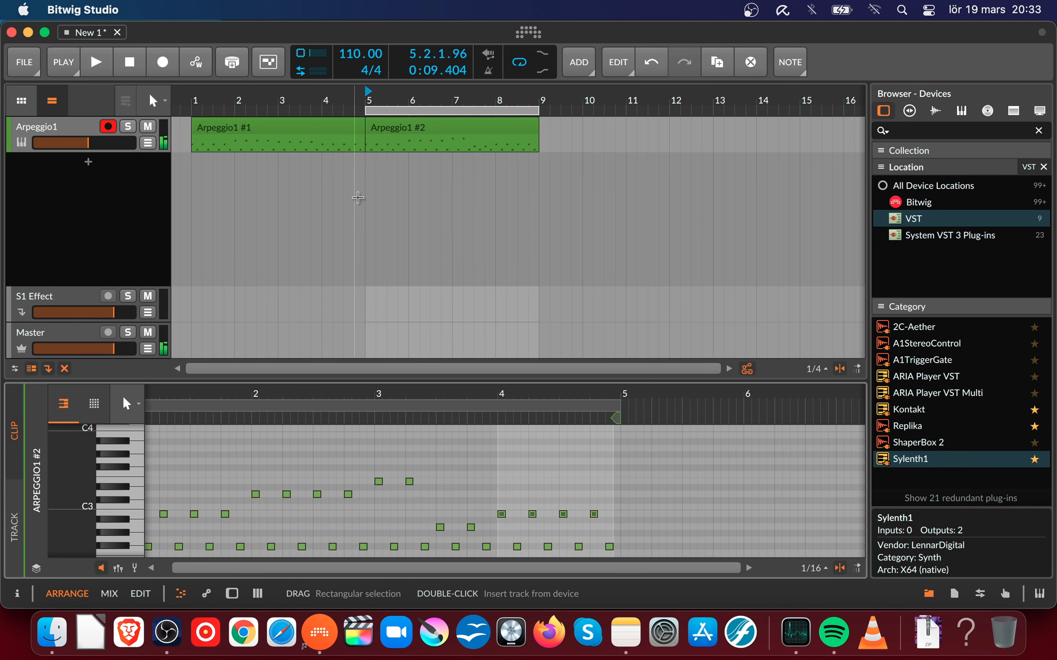
- Set the arranger loop to bars 1 to 8 and play both clips through from bar 1
drag(401, 111, 169, 112)
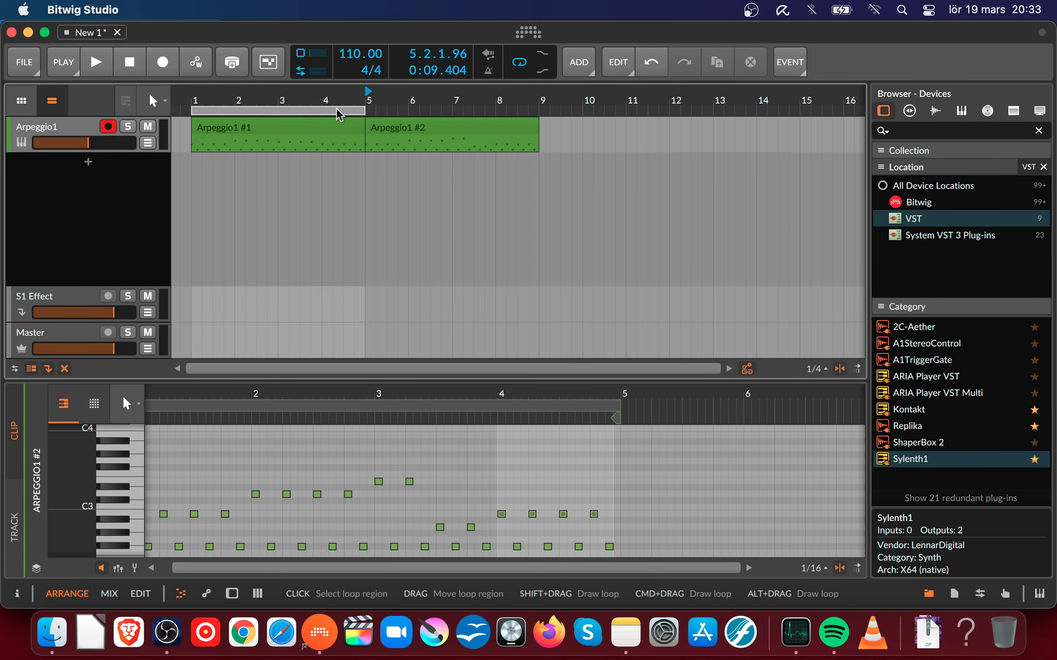
drag(366, 110, 539, 116)
click(189, 102)
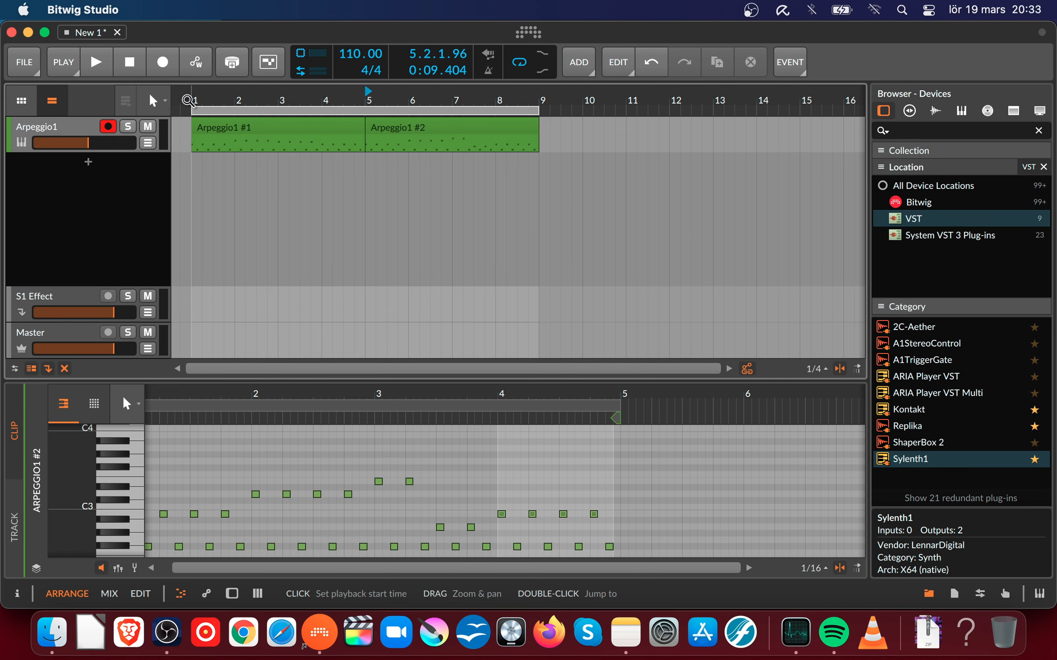
key(space)
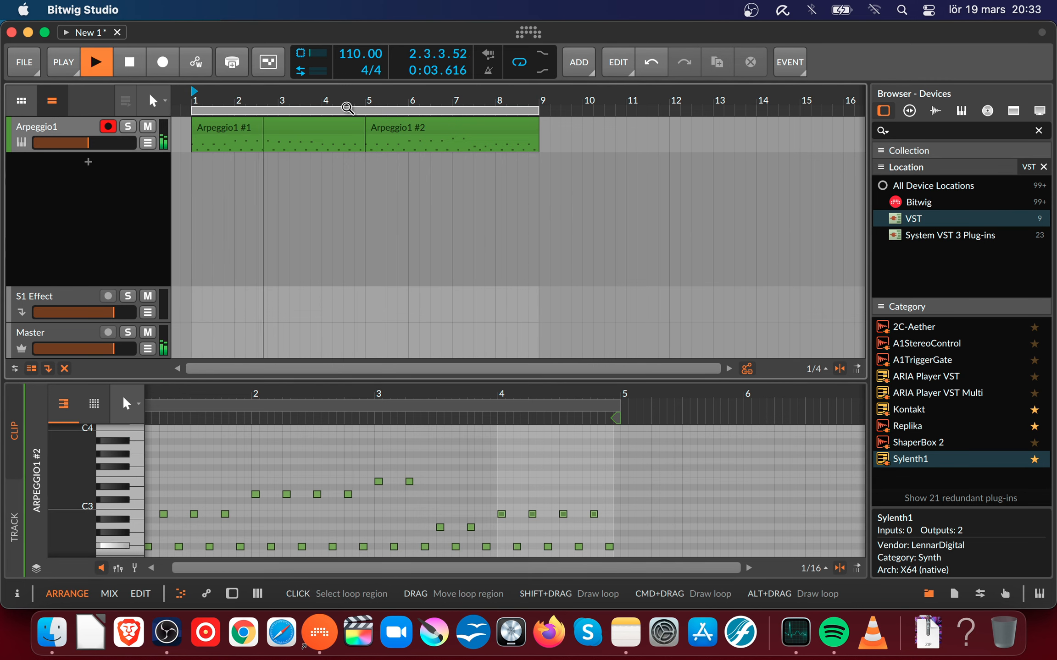
mouse_move(343, 99)
mouse_down()
mouse_move(343, 133)
mouse_move(343, 100)
mouse_move(343, 110)
mouse_up()
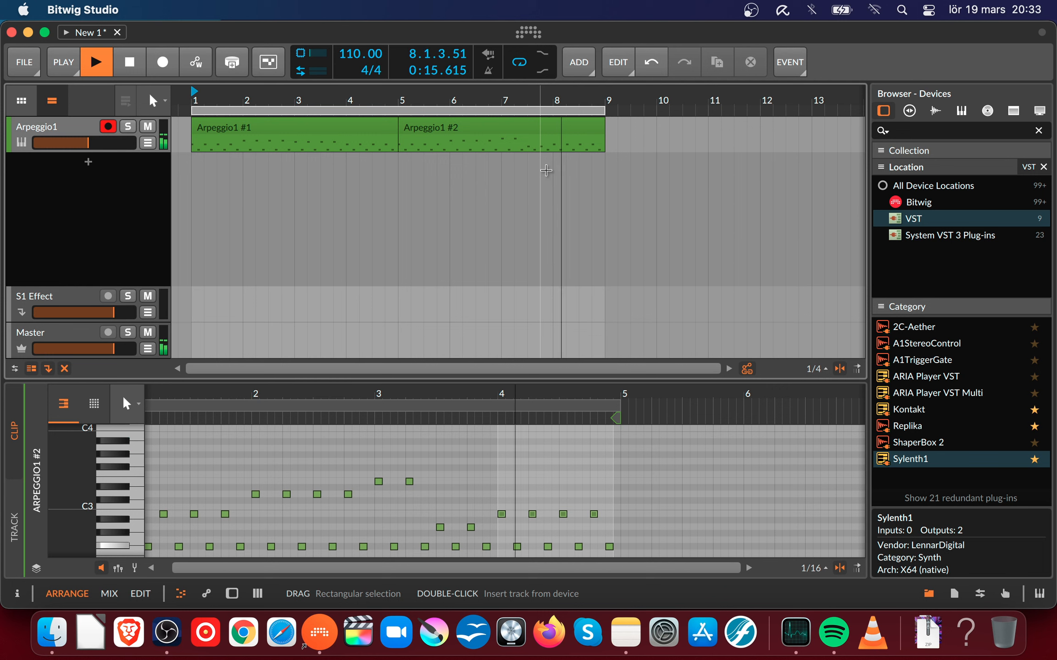
key(space)
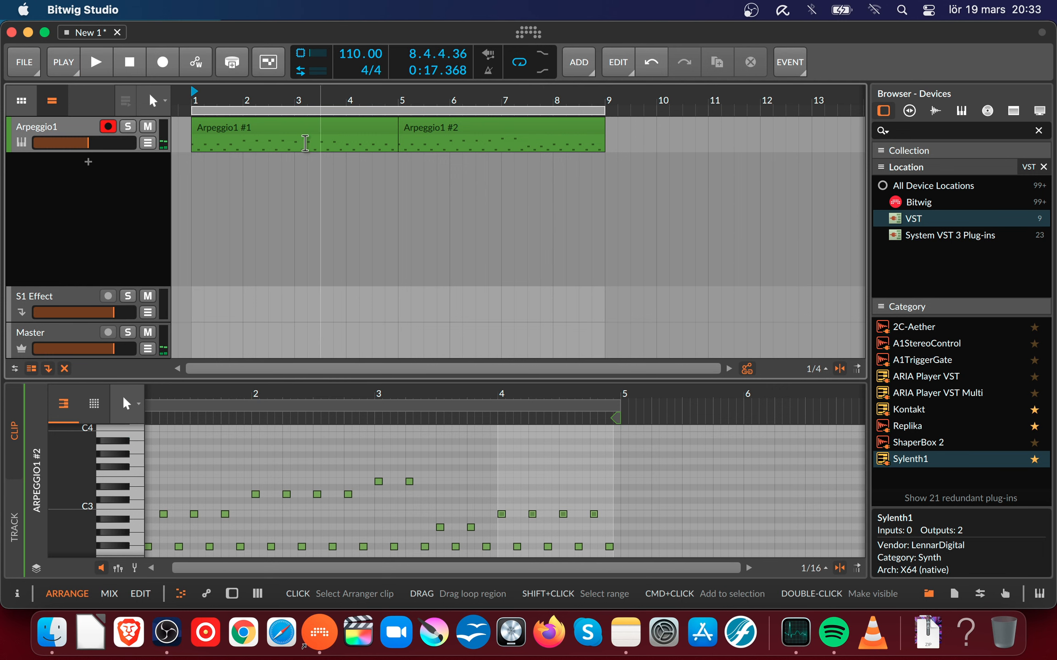
- Add an instrument track directly below the Arpeggio1 track
click(24, 135)
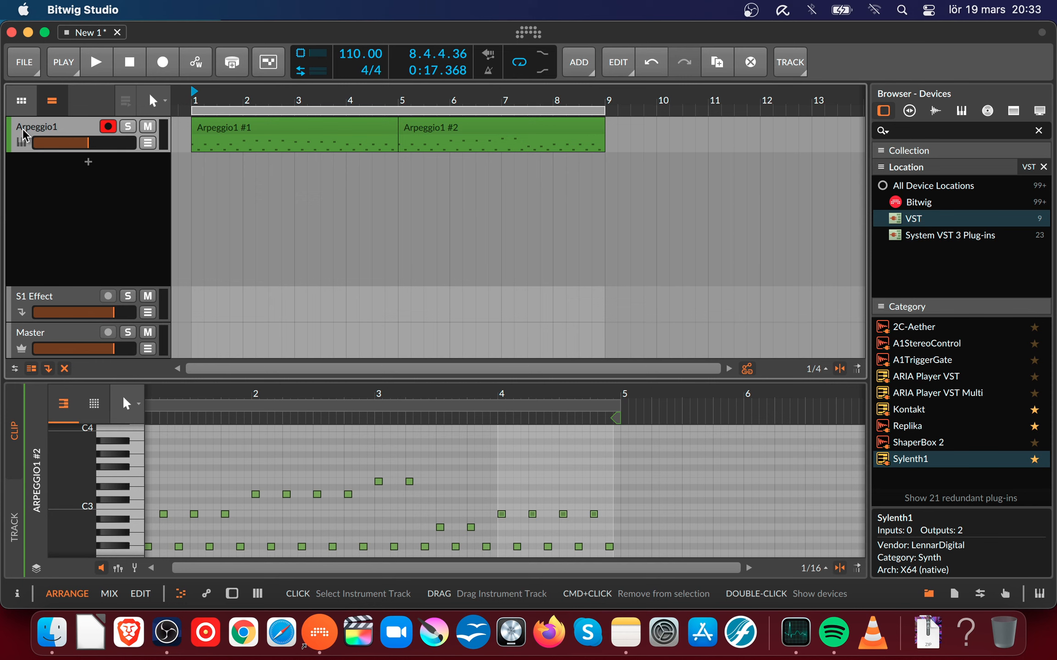
right_click(133, 177)
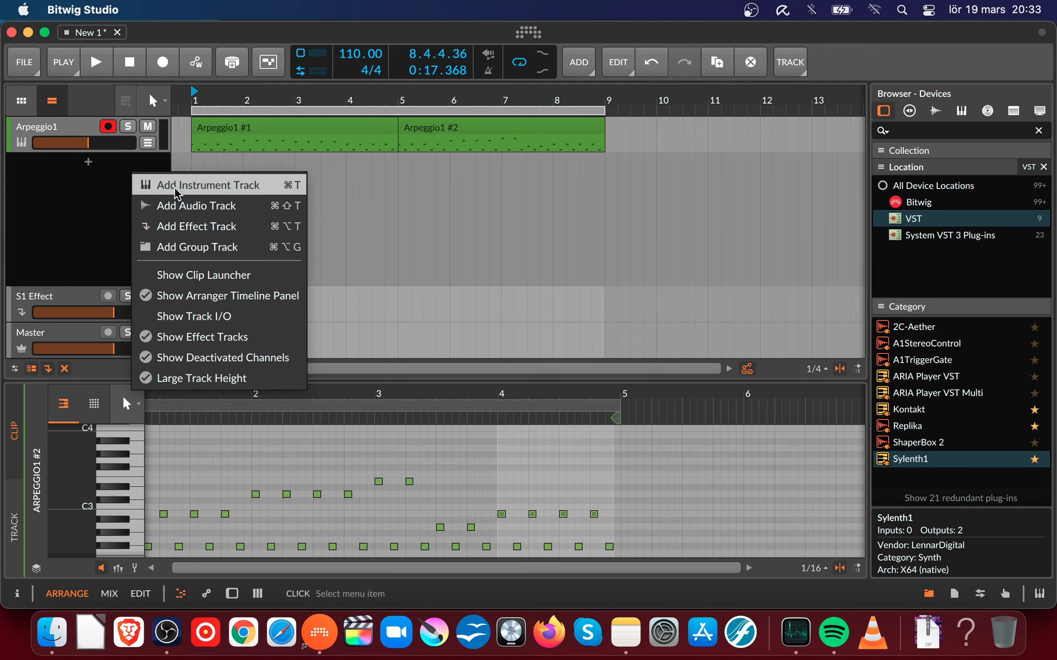
click(175, 188)
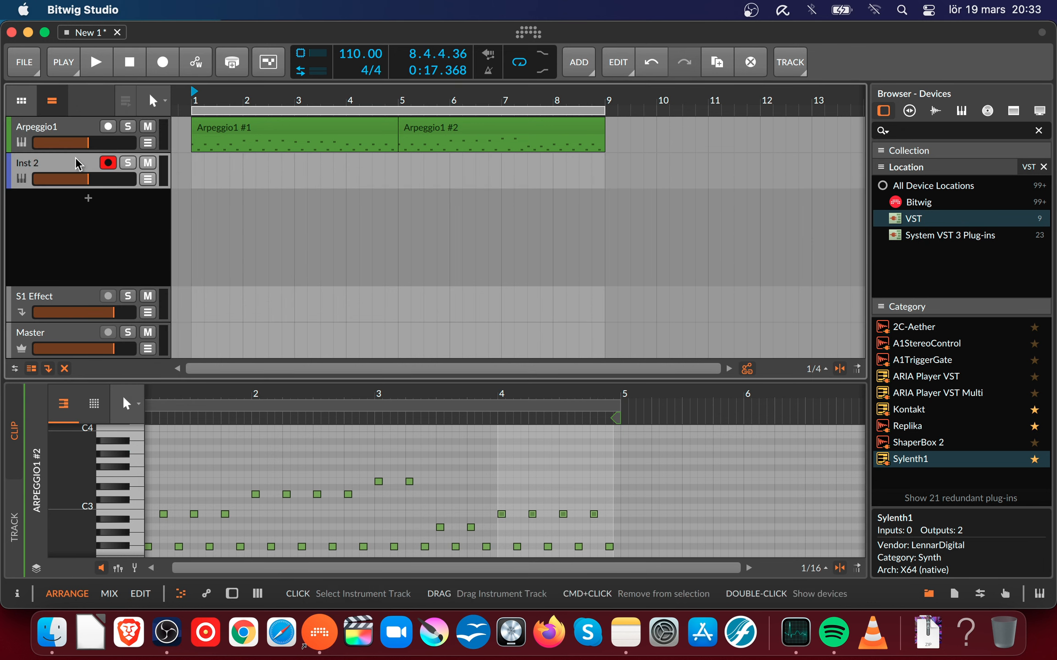
- Rename the new instrument track as Arpeggio2
right_click(52, 164)
click(135, 356)
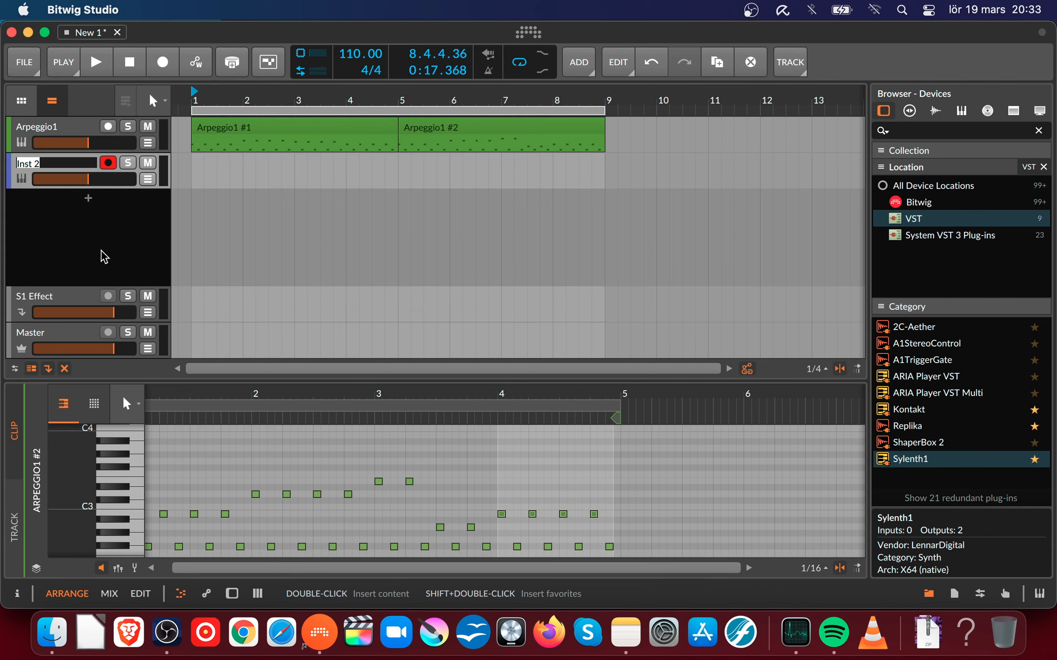
text(B)
text(Arpe)
text(ggio2)
key(Return)
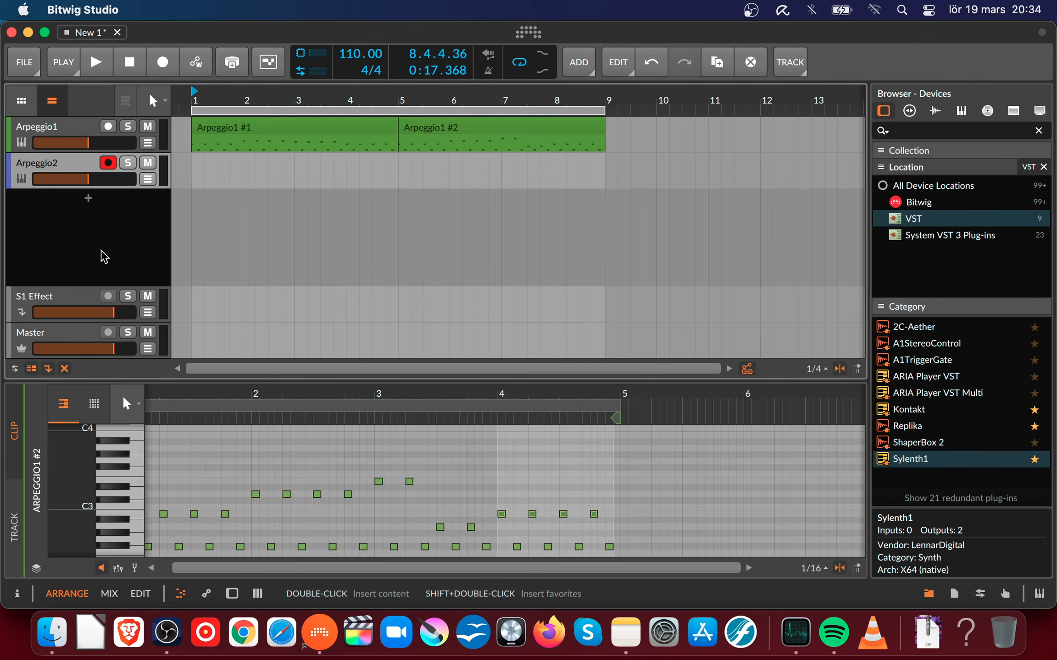
- Copy the Sylenth1 device from the Arpeggio1 track to the empty device chain of Arpeggio2
click(74, 174)
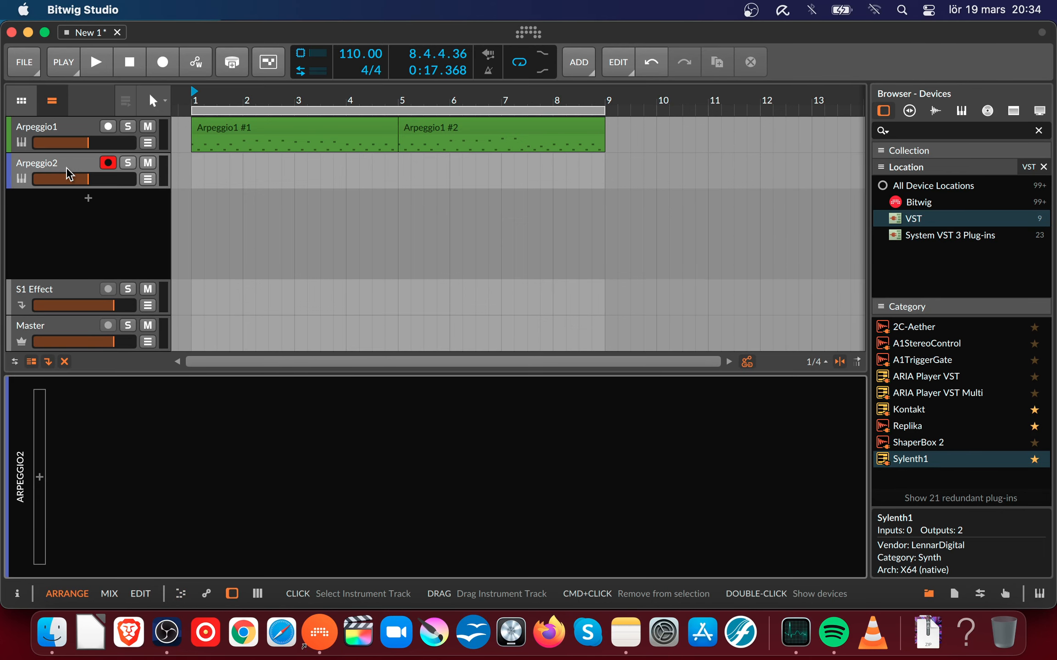
click(76, 133)
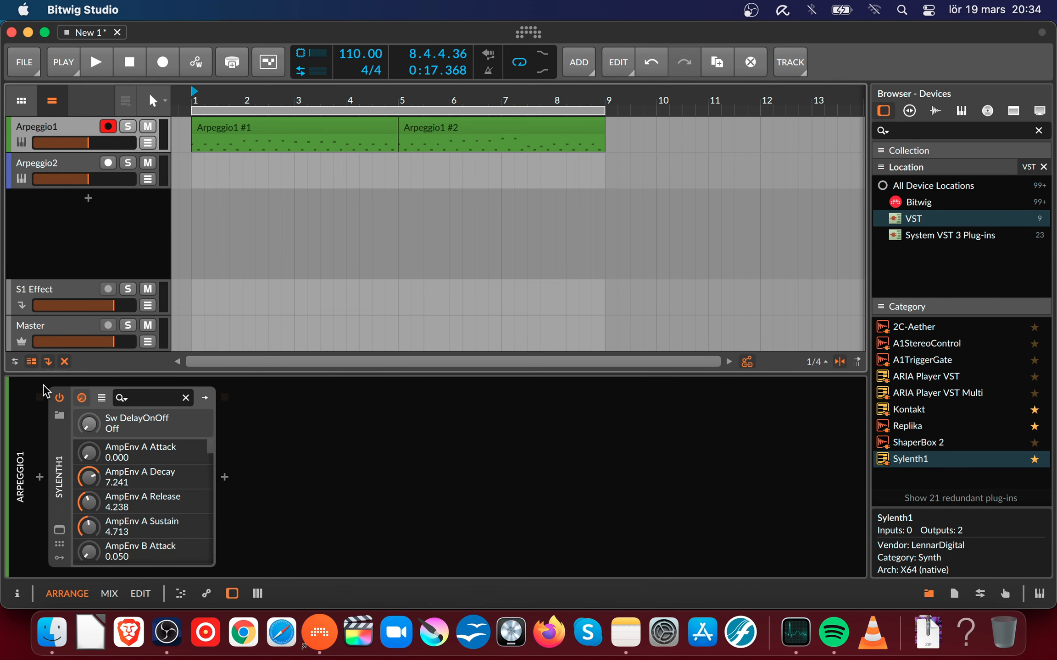
click(58, 482)
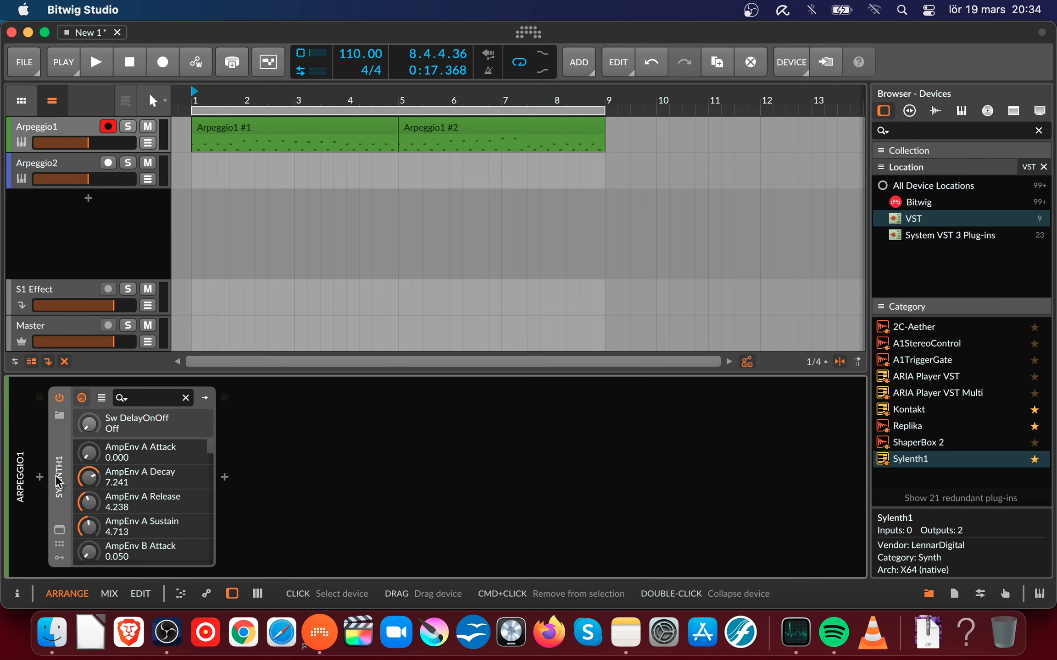
click(48, 138)
click(59, 498)
drag(61, 504, 84, 488)
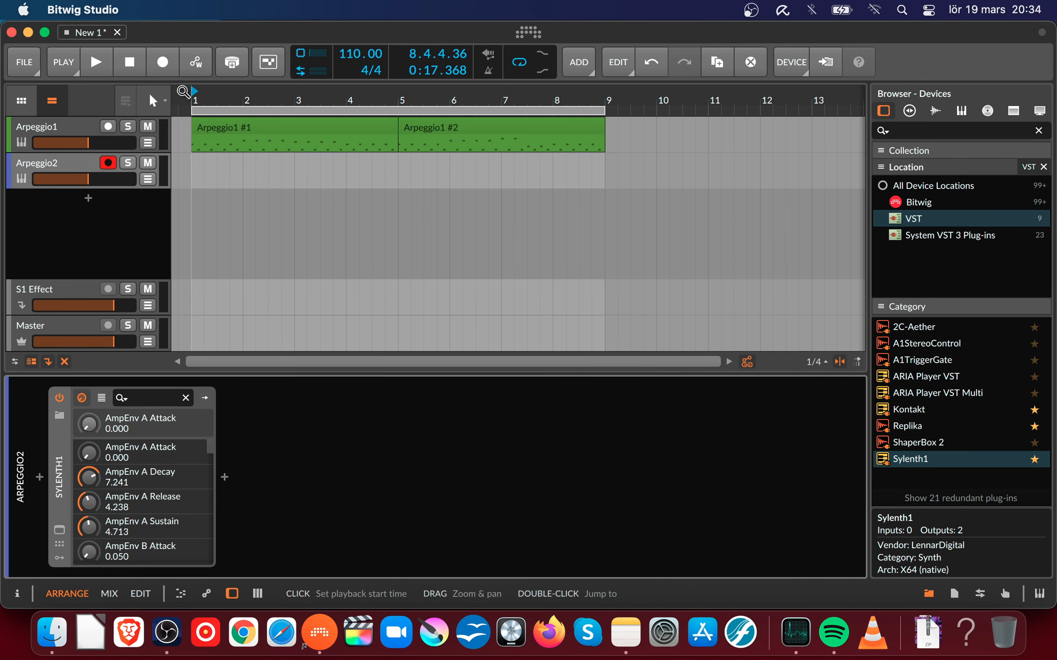
- Draw a four-bar clip from bar 1 to bar 5 on the Arpeggio2 track
click(66, 174)
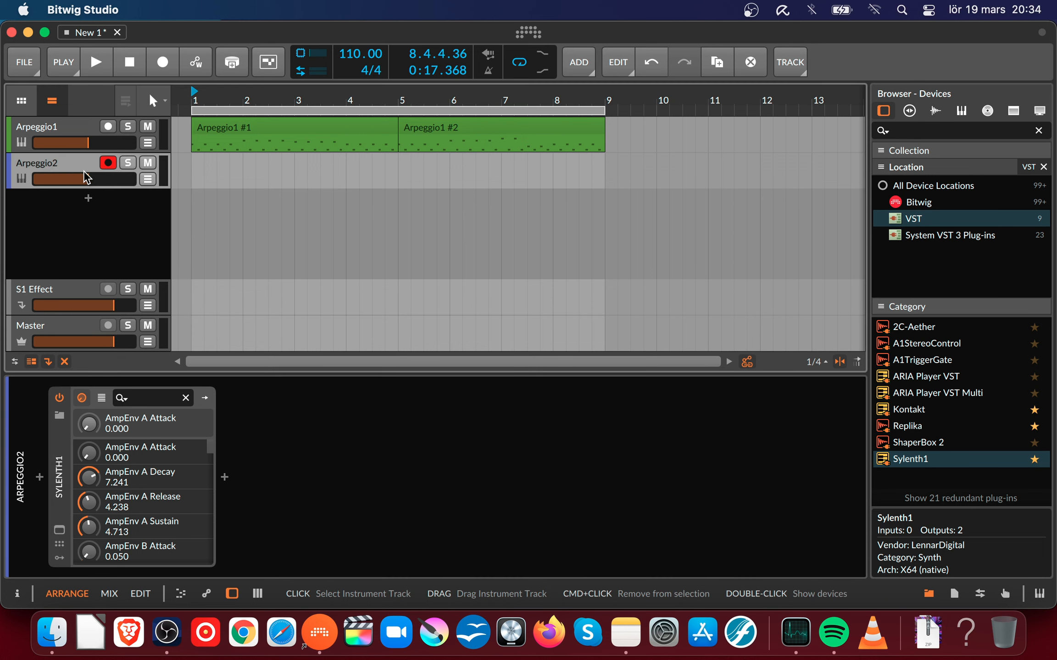
right_click(204, 162)
click(29, 167)
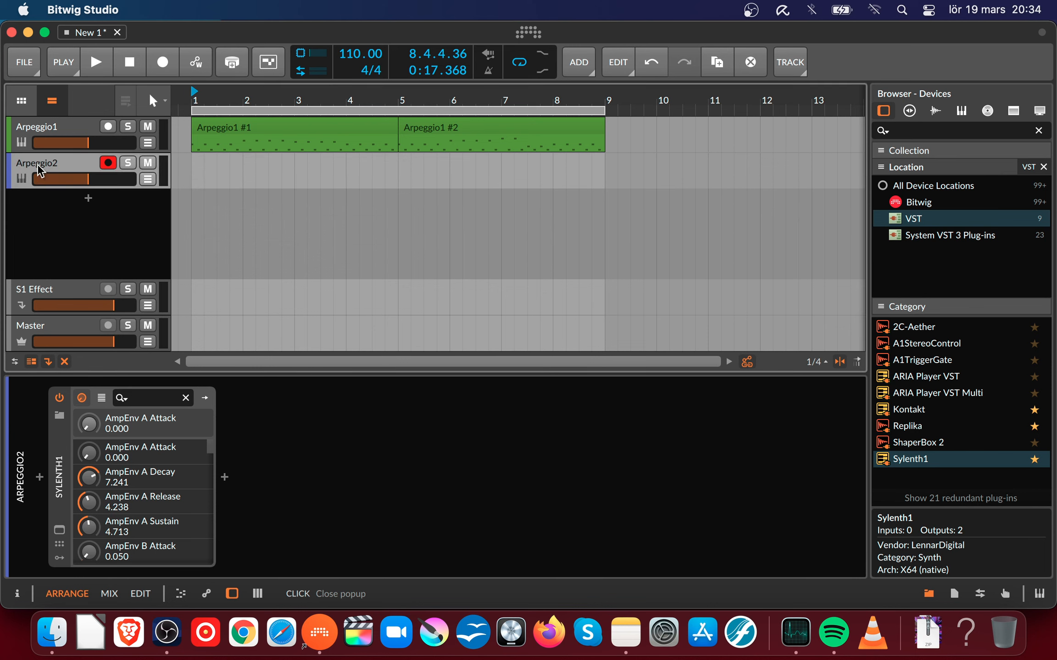
click(161, 100)
click(137, 176)
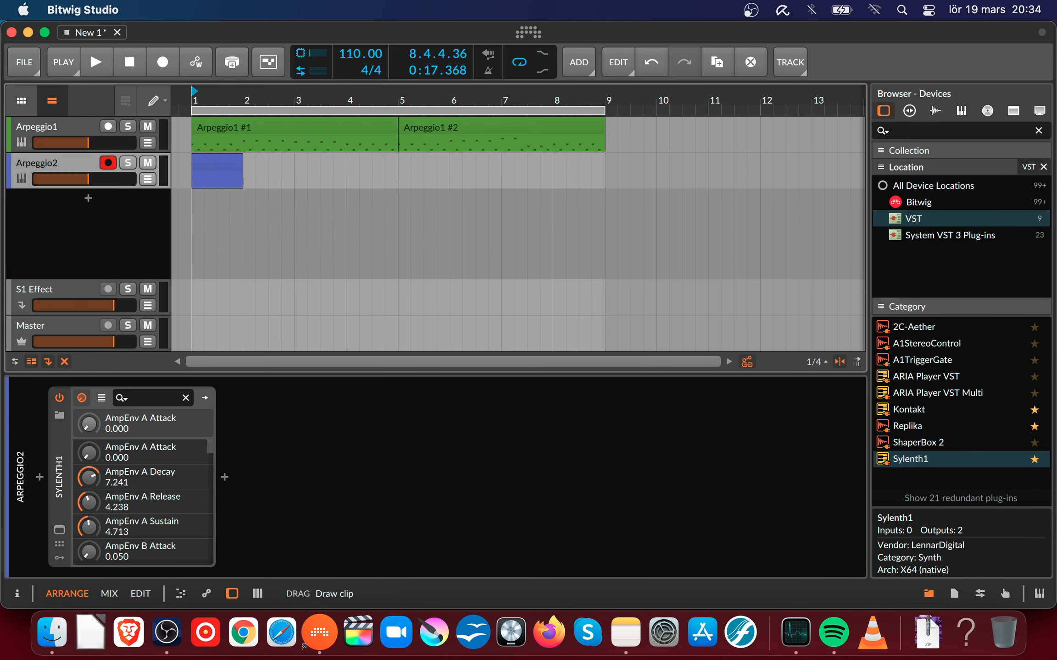
mouse_move(193, 171)
mouse_down()
mouse_move(278, 164)
mouse_move(349, 186)
mouse_up()
click(220, 166)
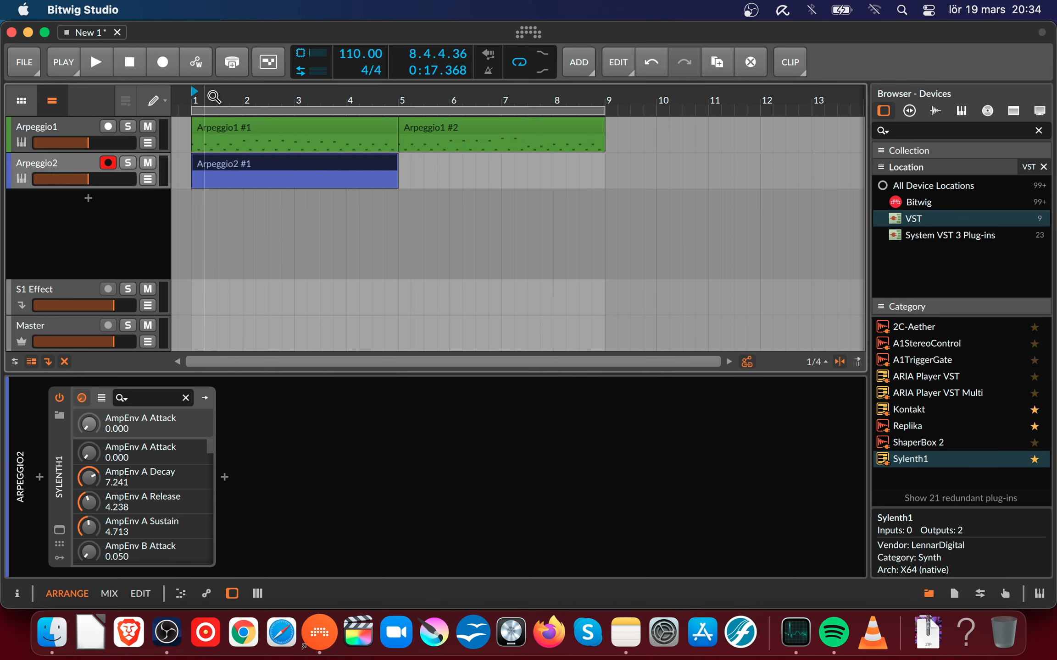
- Open the new four-bar clip for note editing and extend its loop region to the full four bars
drag(206, 97, 207, 101)
double_click(248, 170)
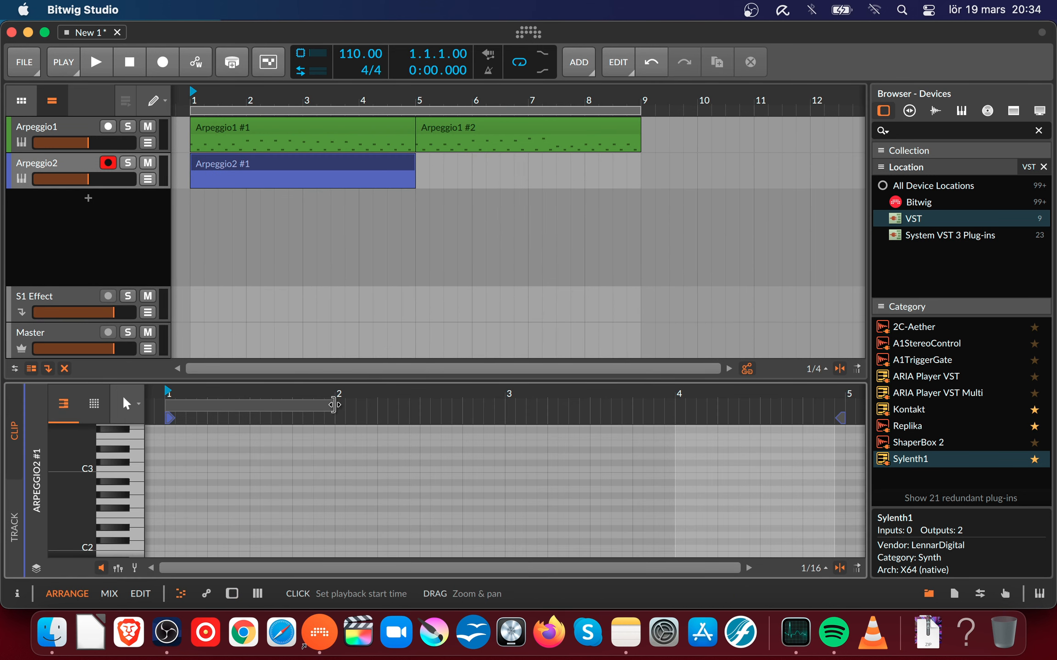
drag(334, 406, 822, 462)
drag(401, 393, 414, 386)
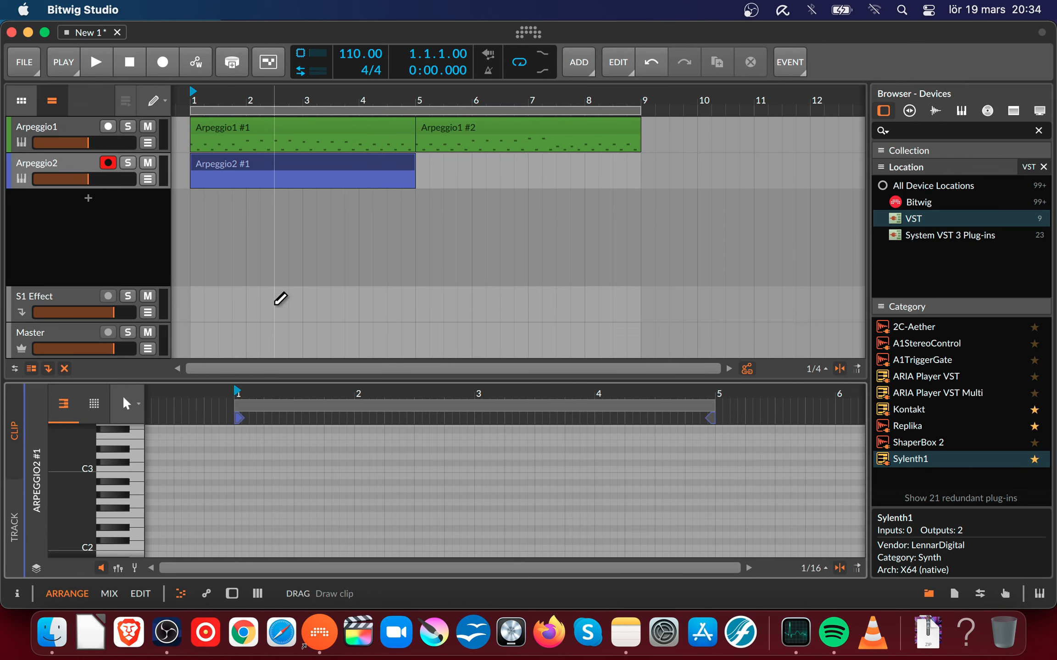
double_click(220, 162)
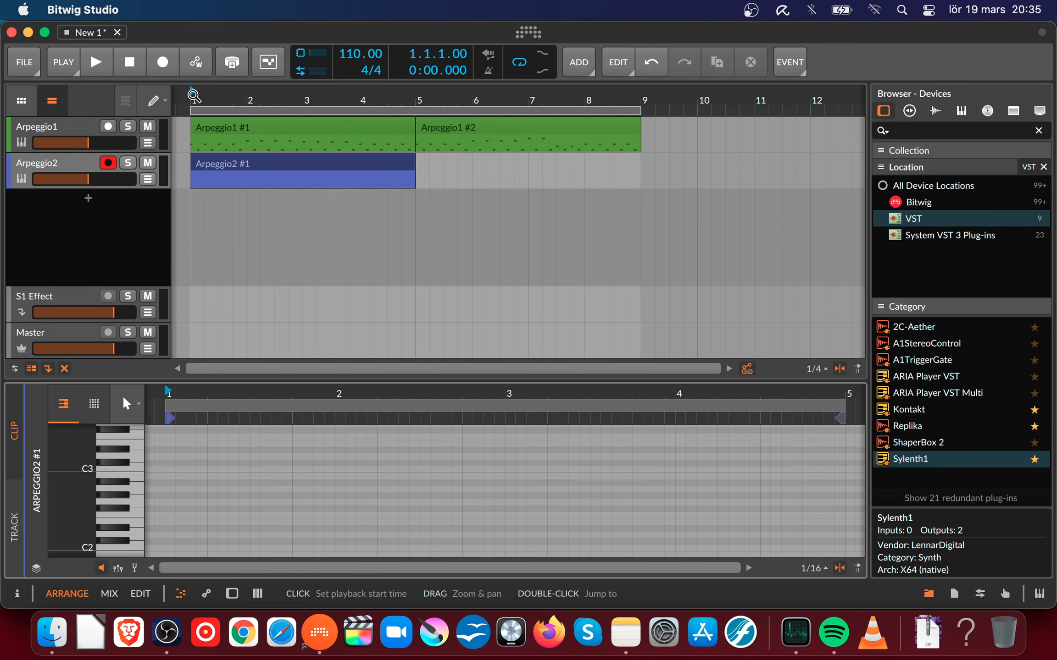
- Load the preset 004. Pad - Sonic AC.fxp into the second track's Sylenth1 and close the plug-in window
double_click(72, 163)
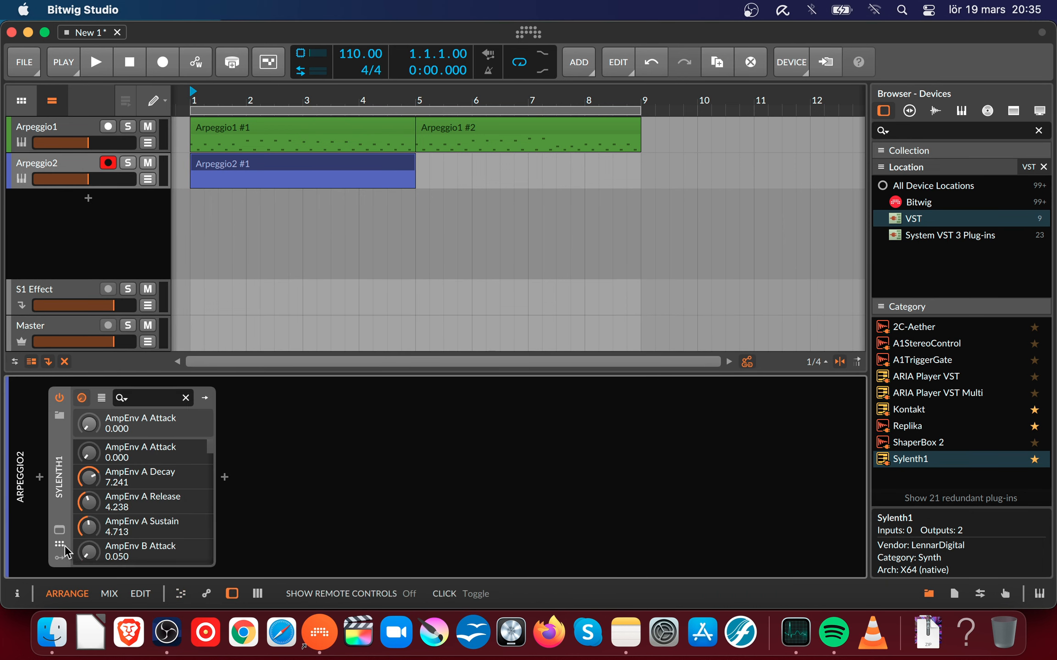
click(59, 531)
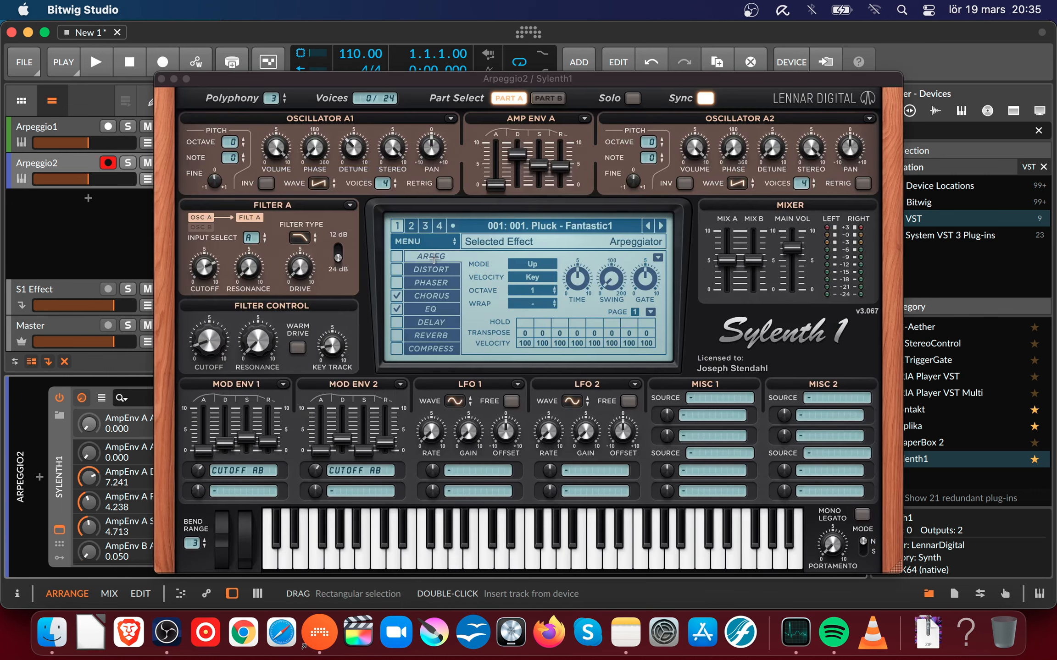
click(423, 240)
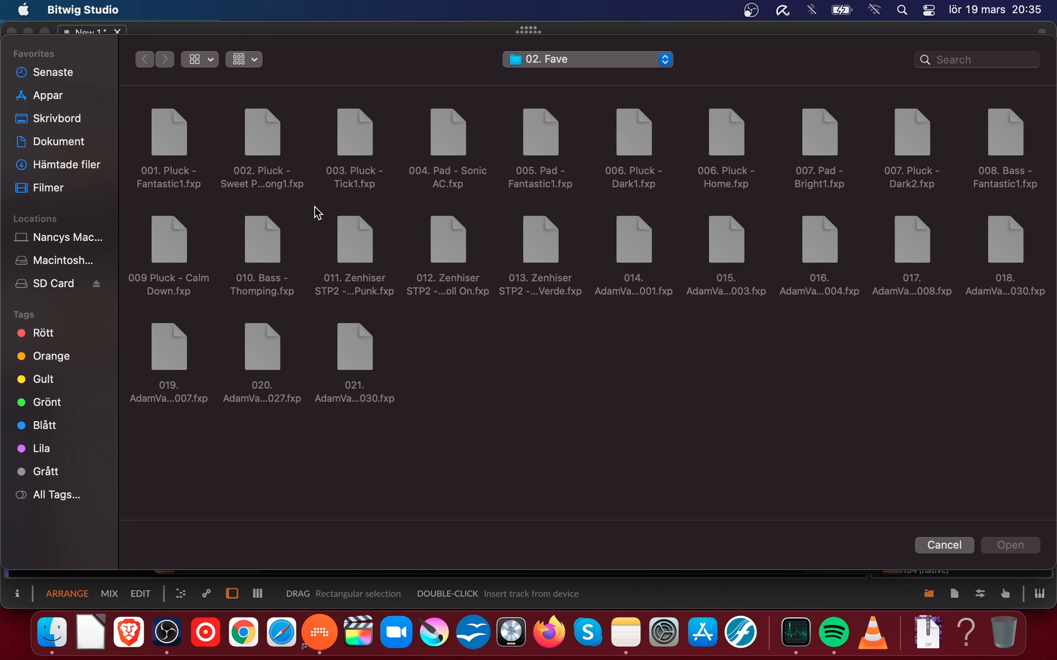
click(462, 151)
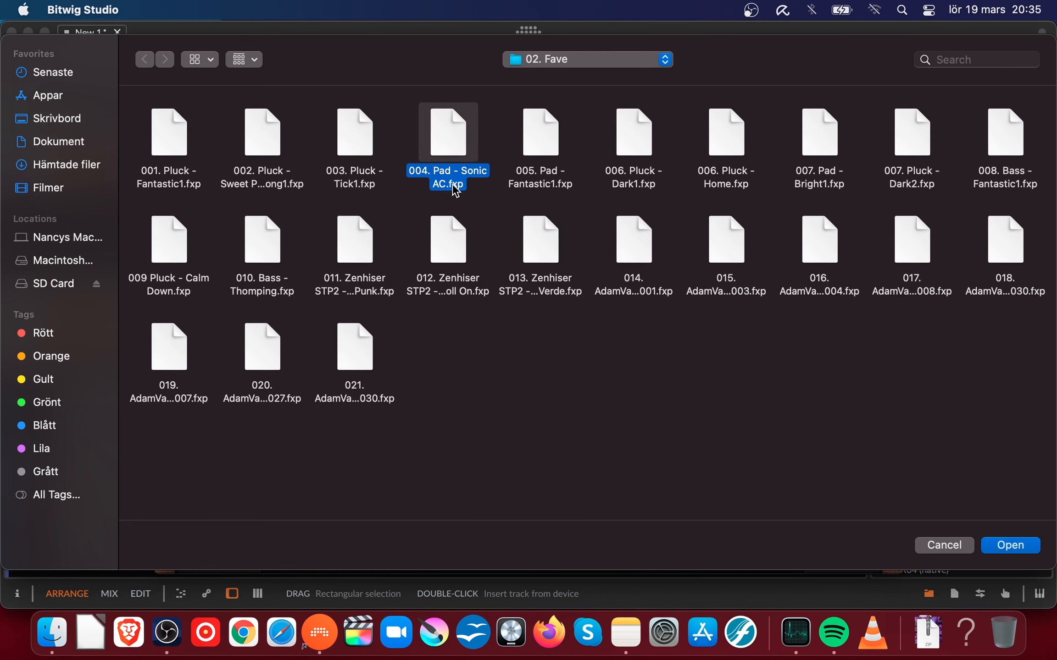
click(1004, 548)
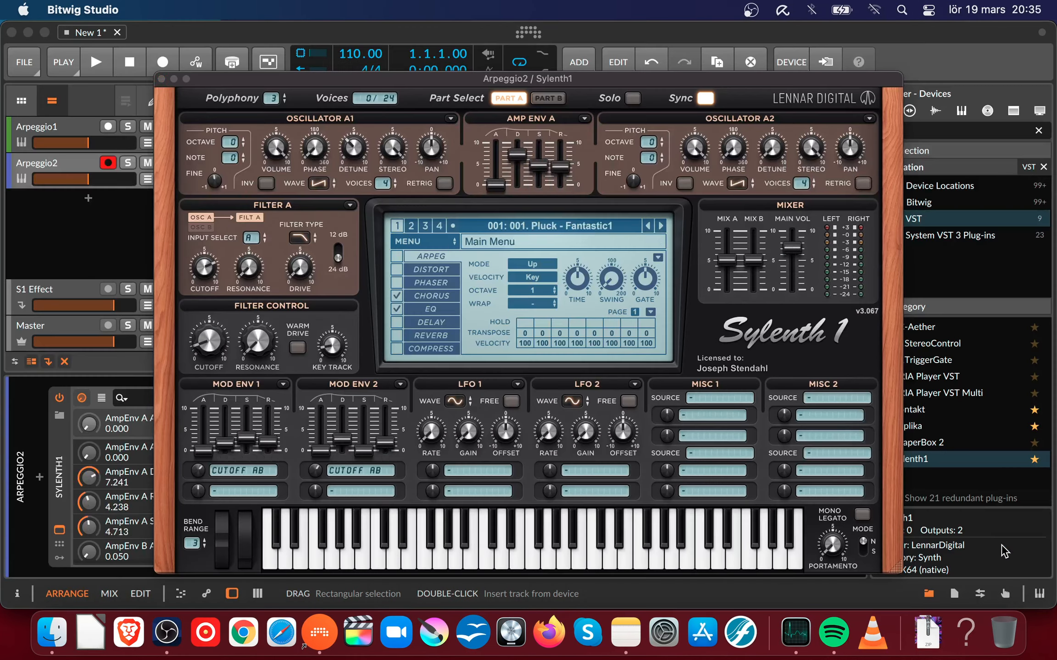
click(161, 80)
- Rename the Arpeggio2 track as Pad1
right_click(51, 164)
click(93, 349)
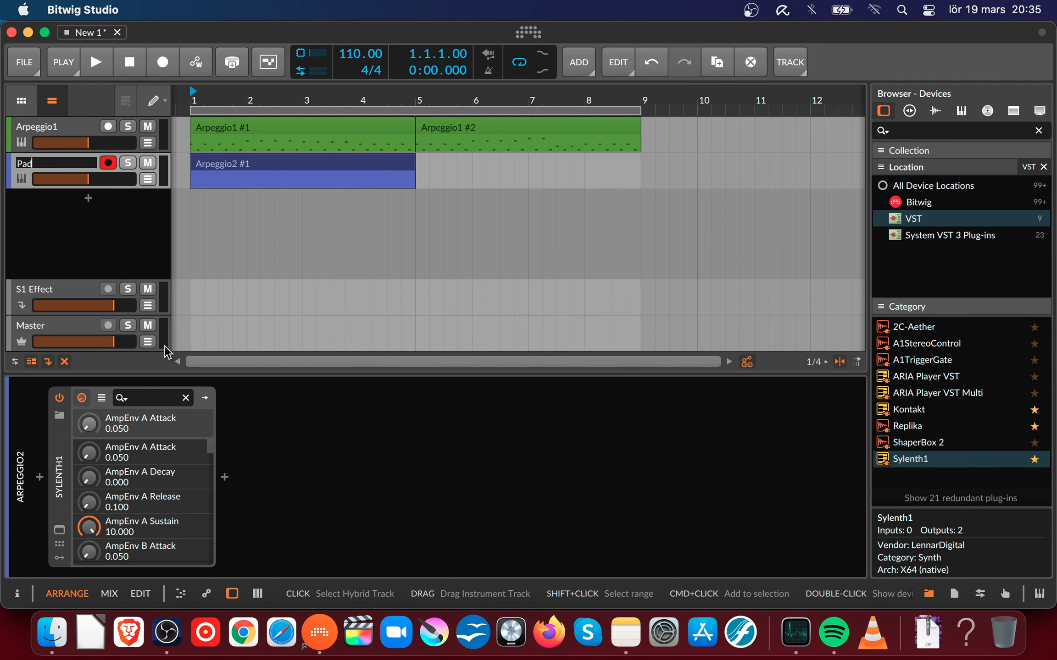
key(Return)
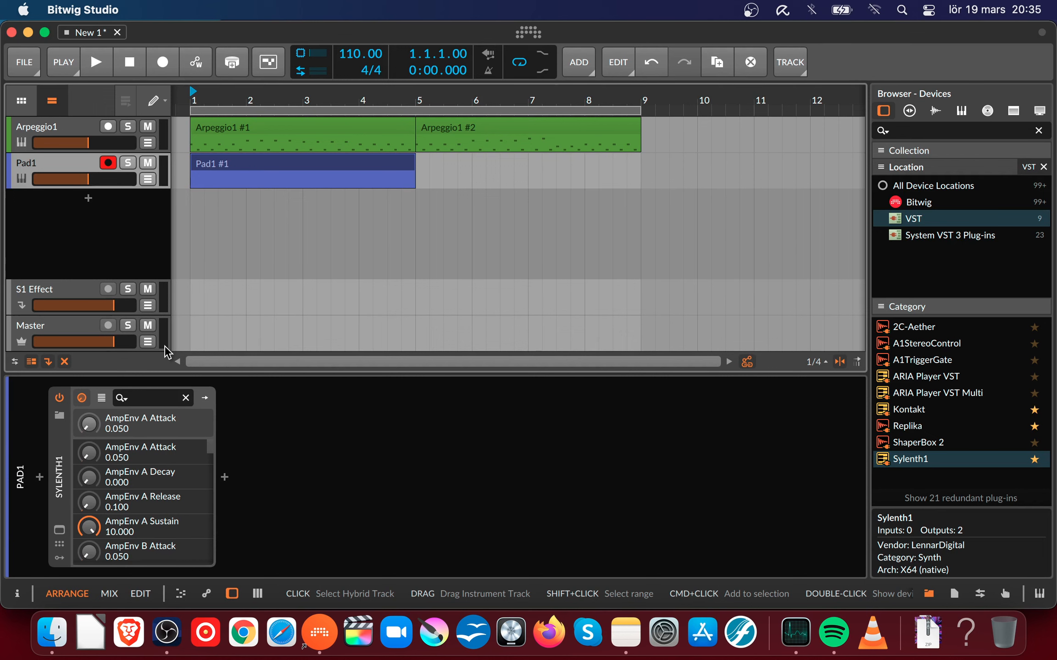
- Draw a C#3 note about one bar long near the start of the Pad1 clip and audition it
double_click(238, 172)
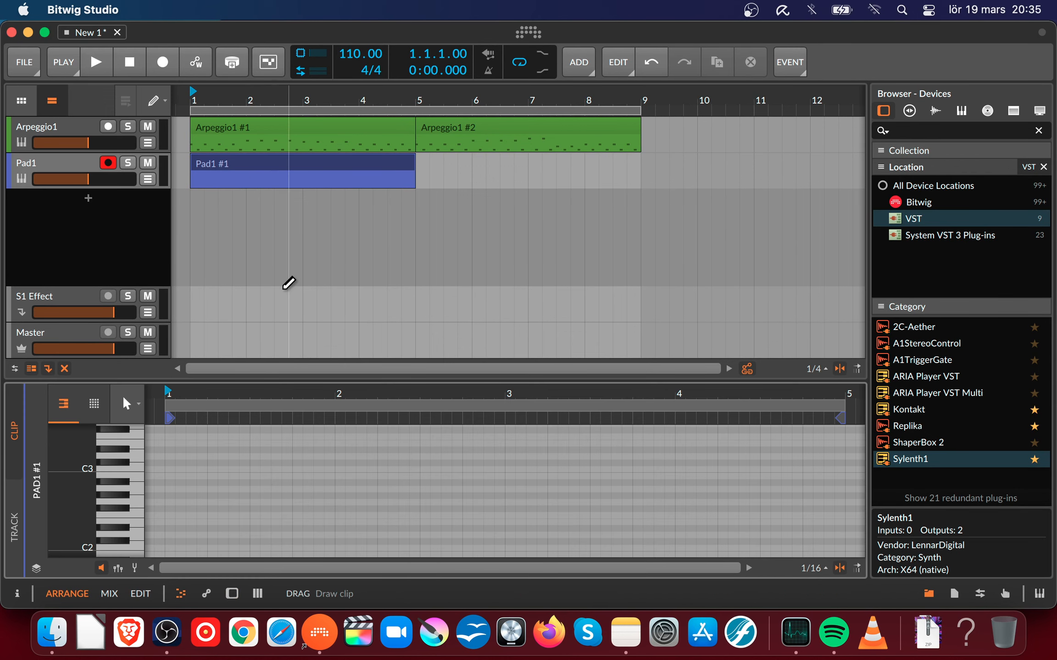
double_click(169, 463)
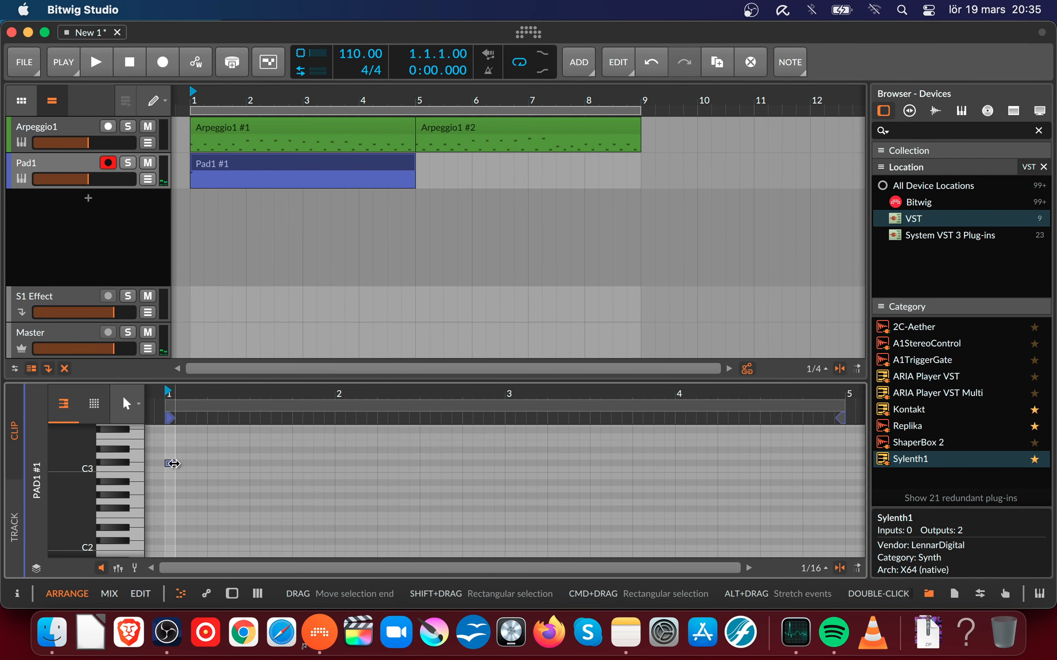
drag(330, 464, 295, 465)
key(space)
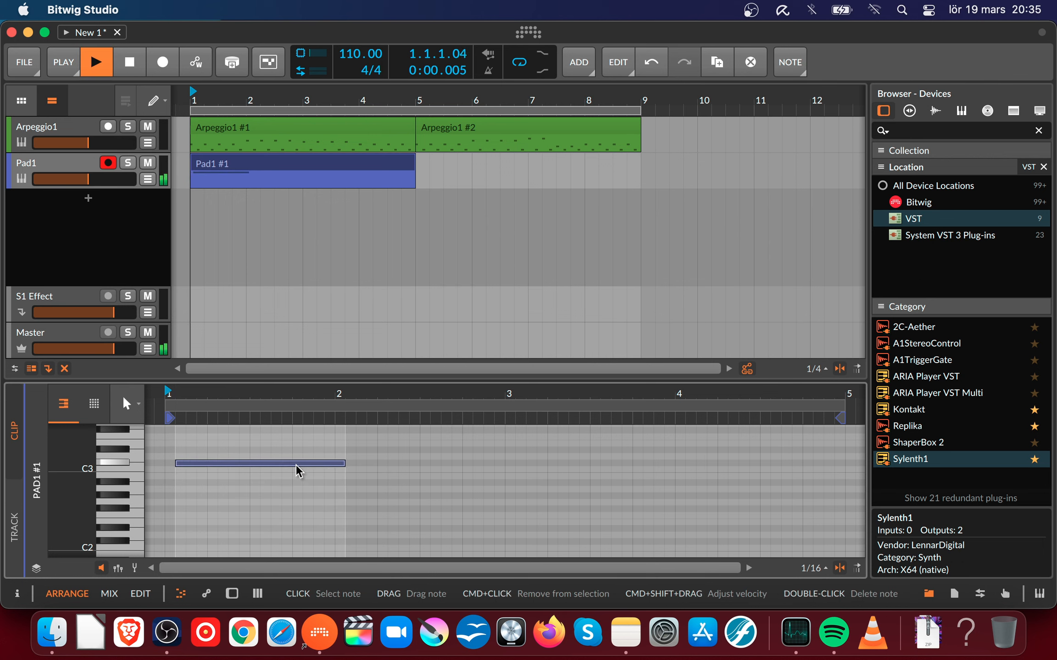
key(space)
- Lower the pad note two semitones to B2, audition it, and trim its end to the start of bar 2
key(Down)
key(Down)
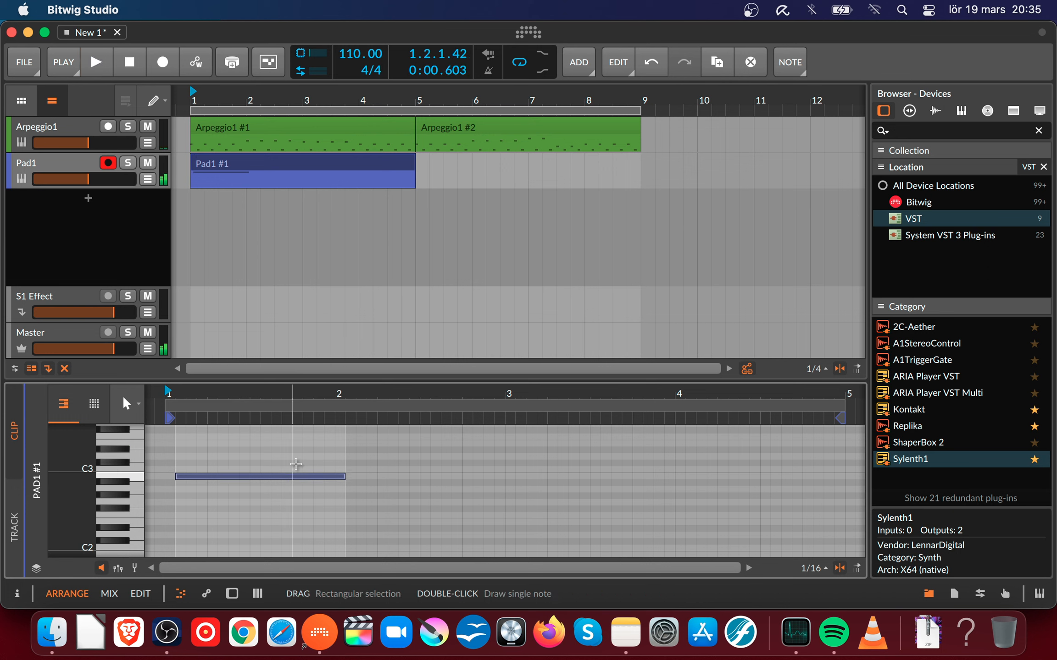
key(space)
key(space)
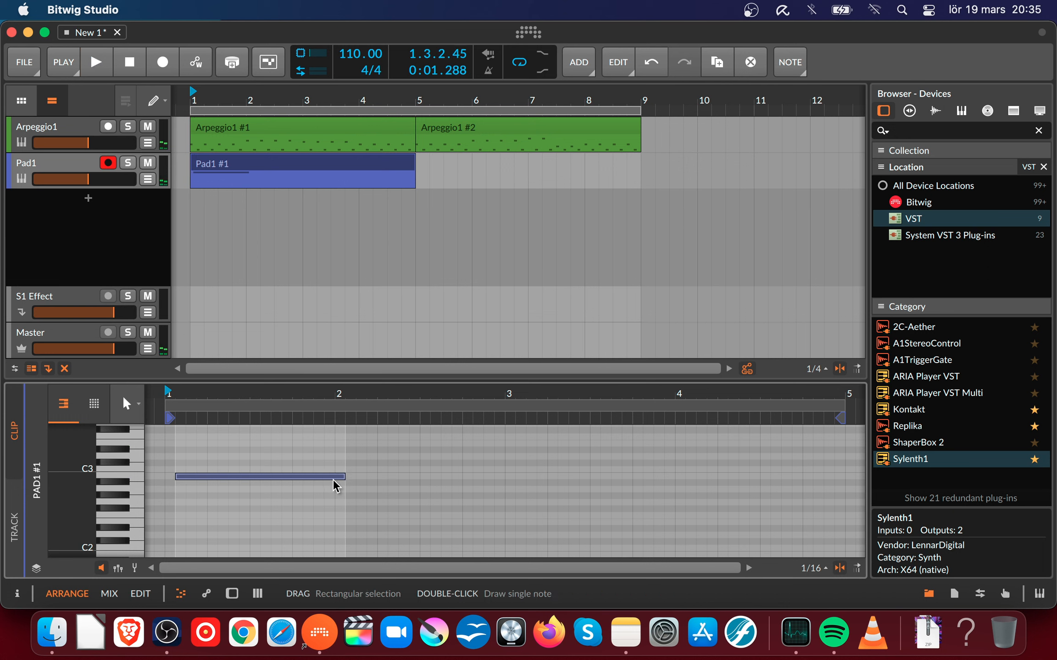
drag(341, 475, 253, 487)
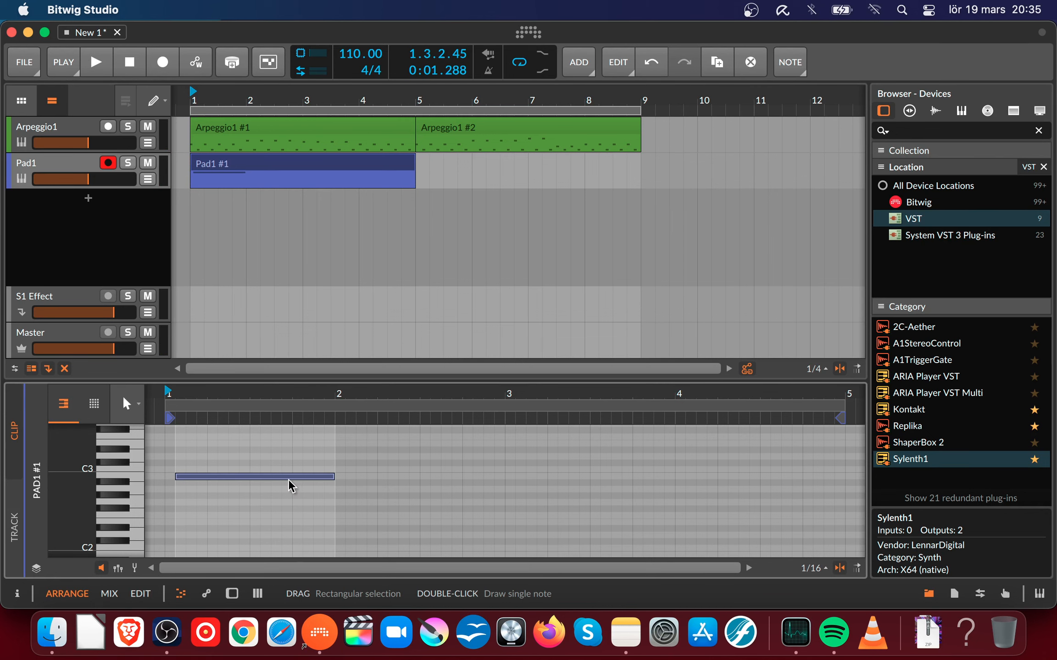
- Copy the B2 pad note to the start of bar 2 at F#3 and play it with the arpeggio
drag(277, 477, 432, 436)
scroll(432, 436, up, 1)
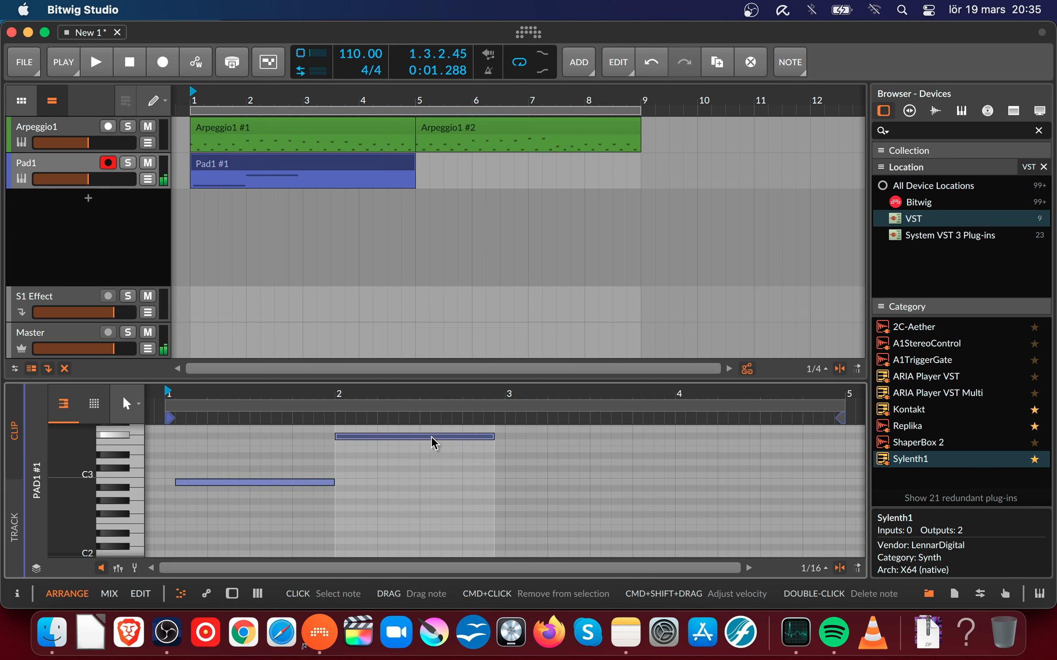
key(space)
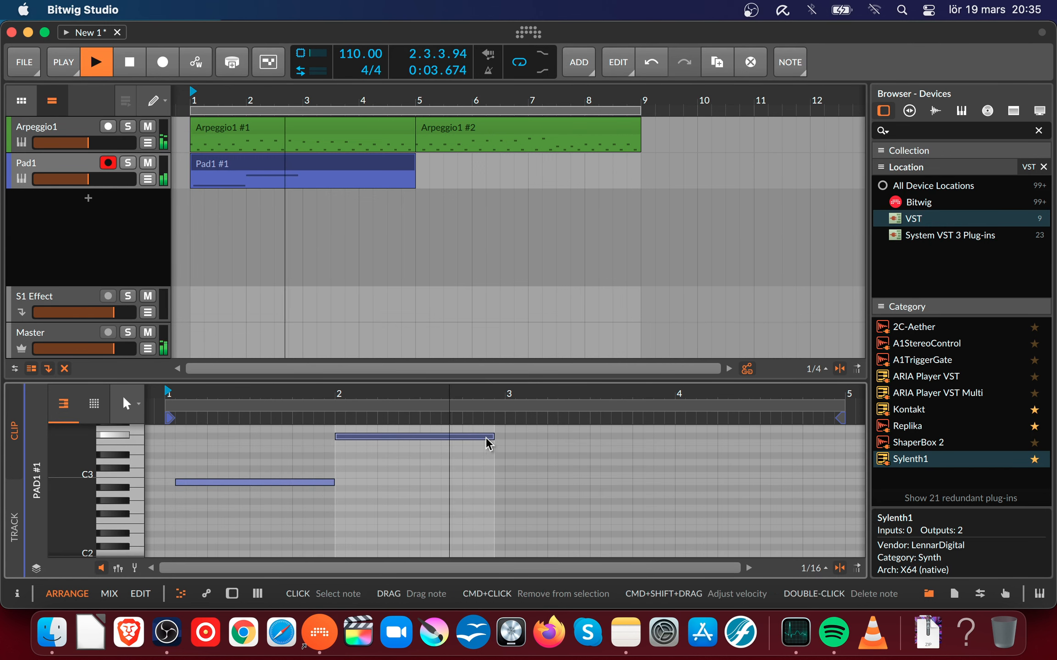
key(space)
- Copy the F#3 pad note to the start of bar 3 at E3 and listen to the progression
drag(455, 438, 626, 451)
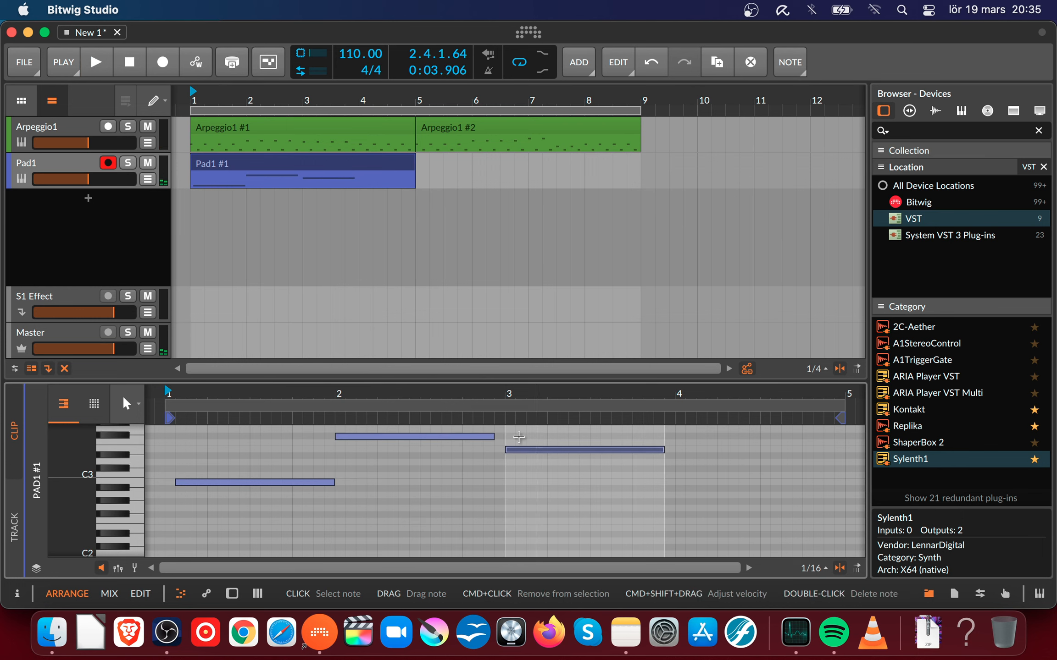
key(space)
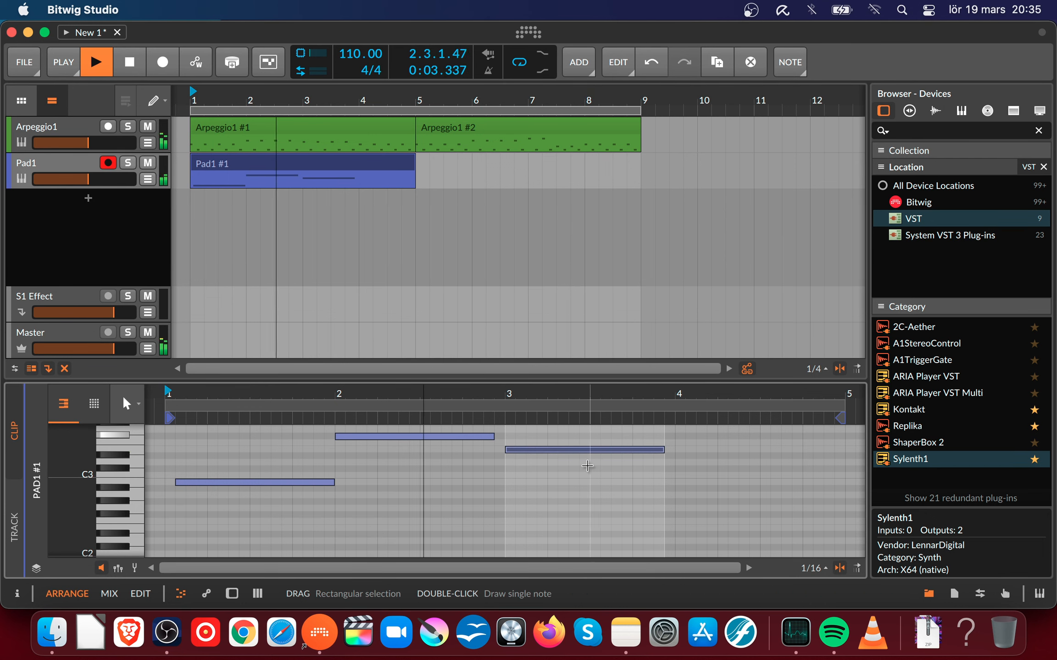
key(space)
- Lengthen the F#3 pad note to bar 3 and the E3 note to bar 4, playing the clip briefly
drag(329, 395, 428, 395)
click(596, 443)
click(599, 437)
drag(605, 435, 614, 433)
click(653, 455)
key(space)
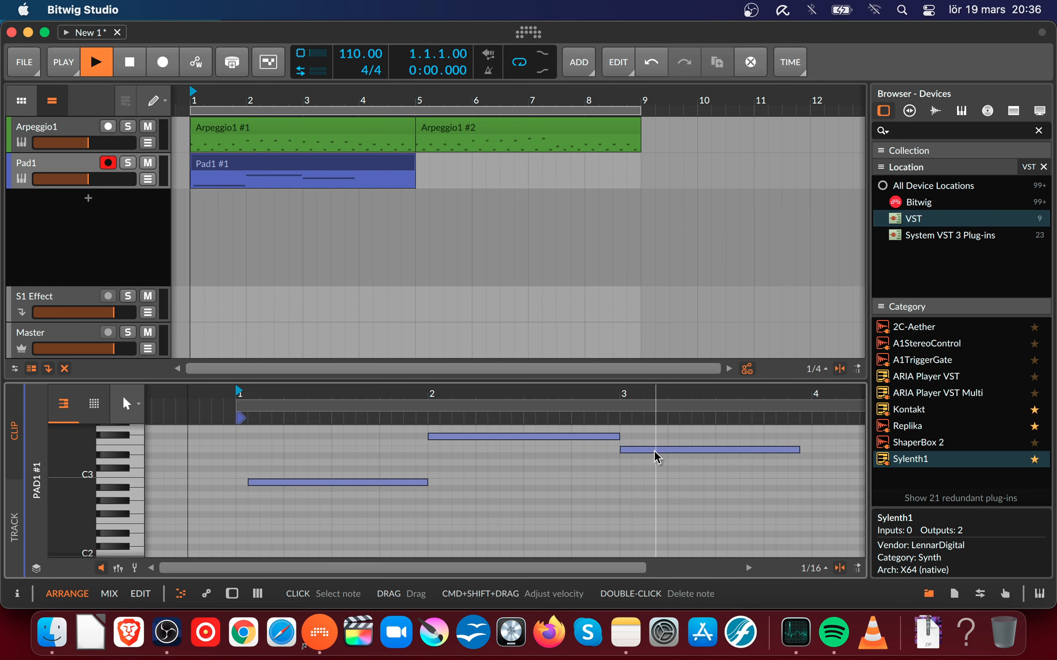
drag(798, 450, 810, 449)
key(space)
drag(790, 396, 604, 393)
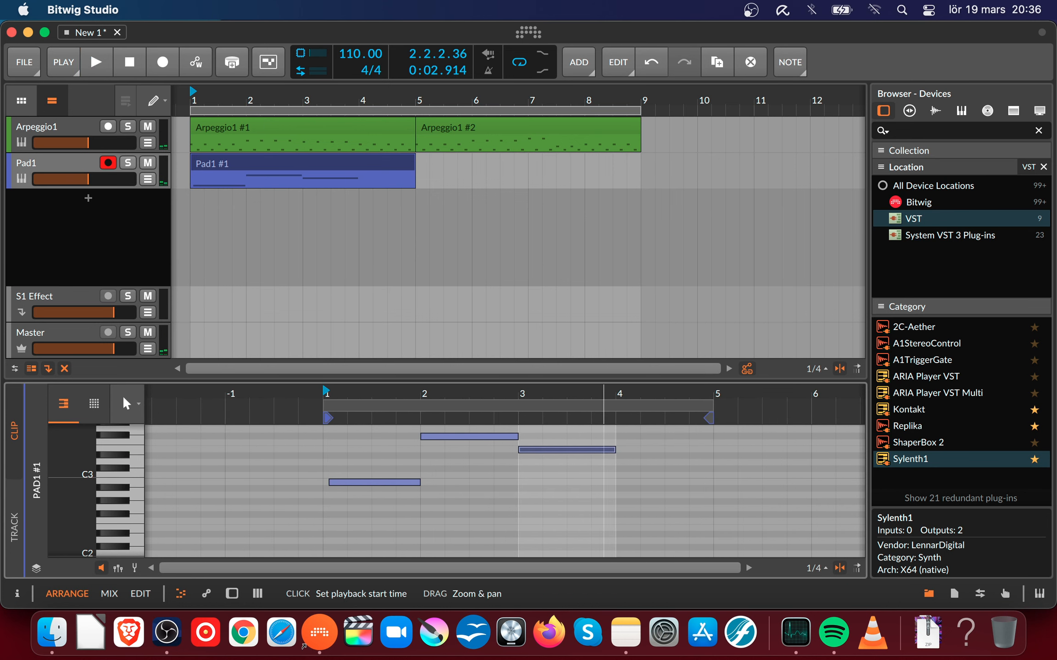
- Copy the E3 pad note to the start of bar 4 at C#3 and play it with bars 1 to 4 looped
click(545, 447)
drag(546, 446, 645, 469)
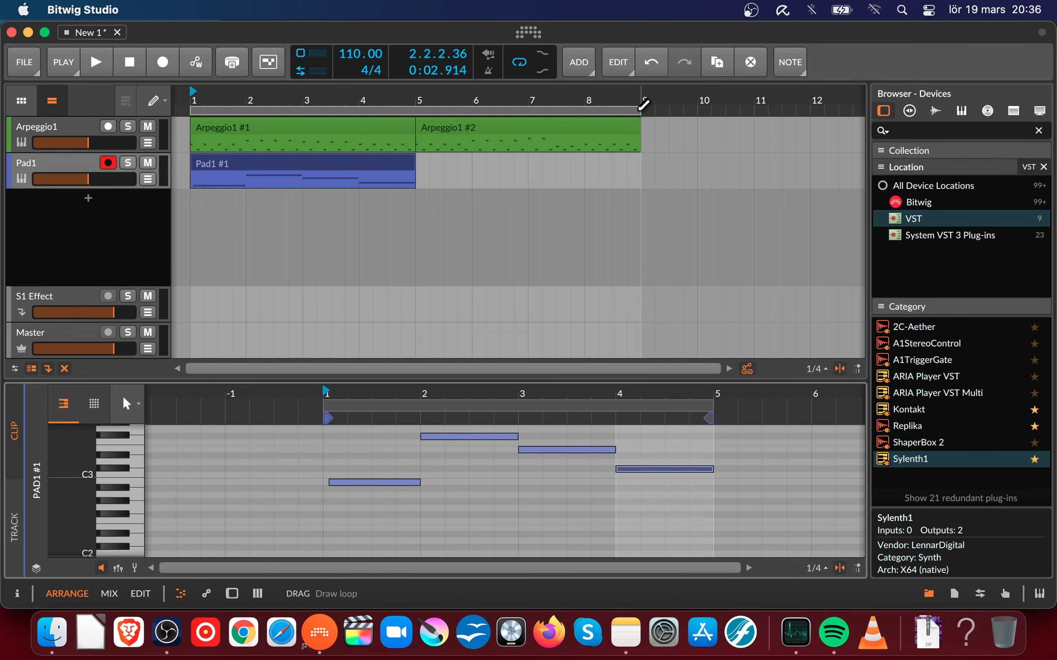
drag(195, 108, 345, 110)
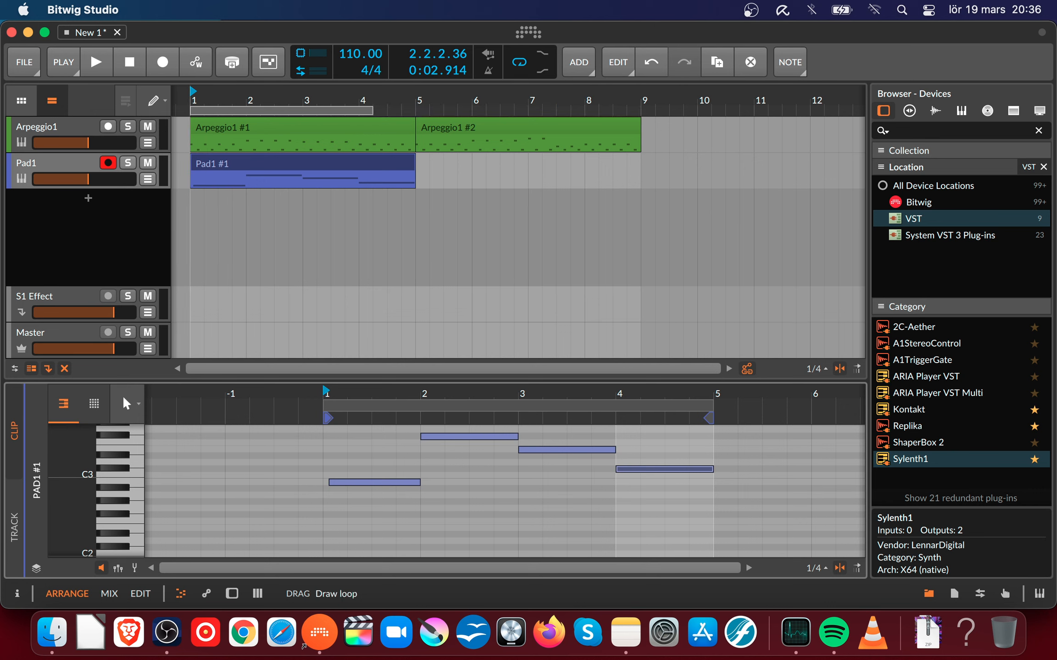
key(space)
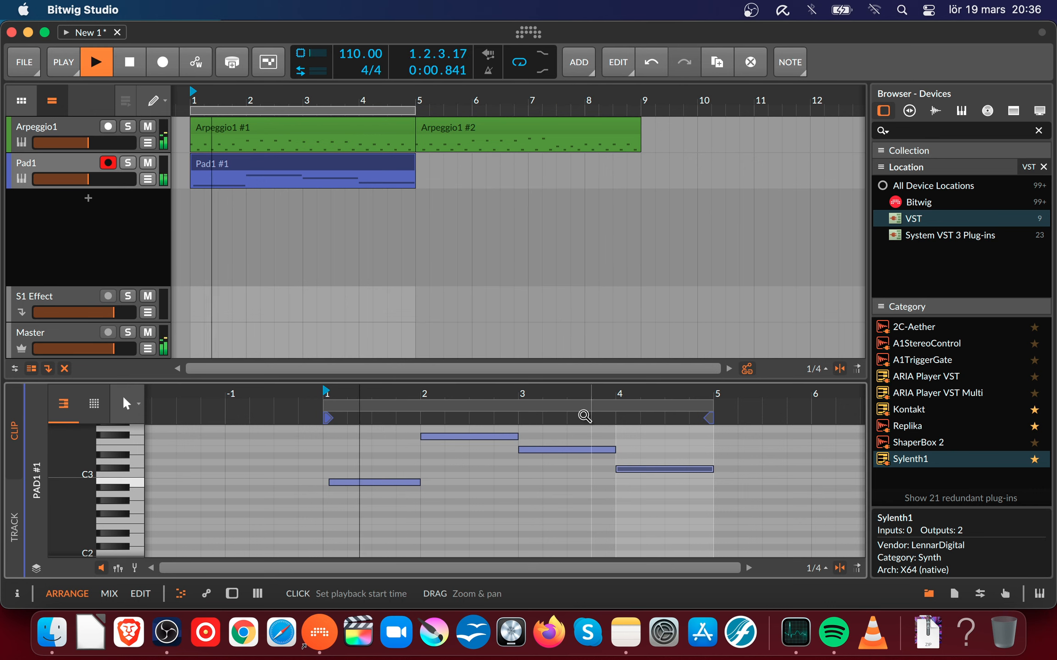
- Play the pad clip from just before bar 3 and shorten the E3 note at bar 3 to one beat
drag(617, 392, 618, 410)
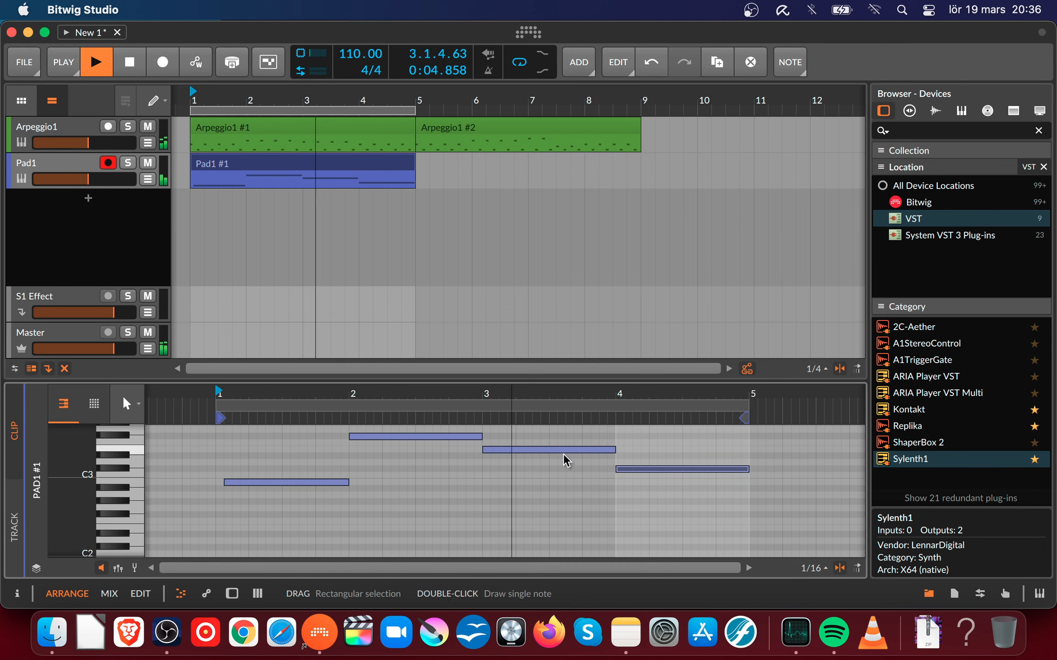
key(space)
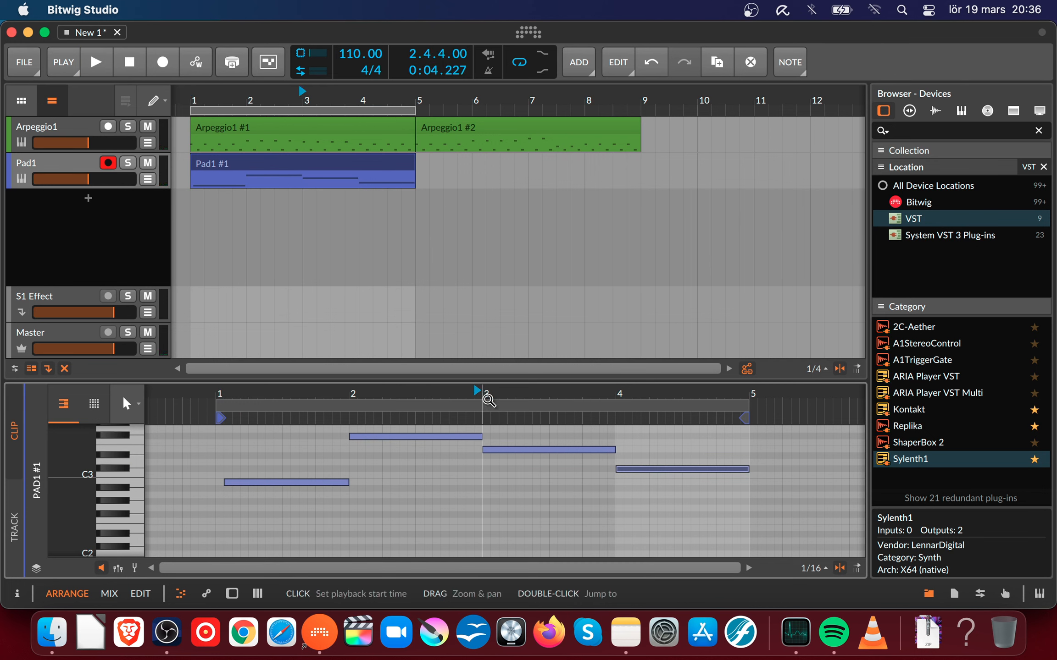
key(space)
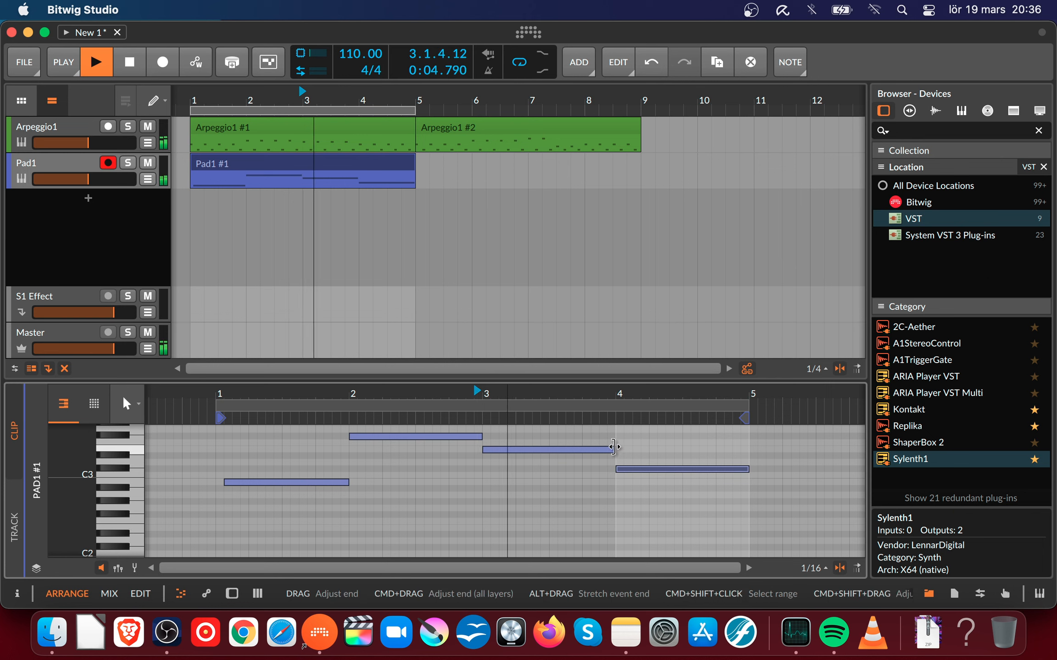
key(space)
drag(614, 455, 584, 451)
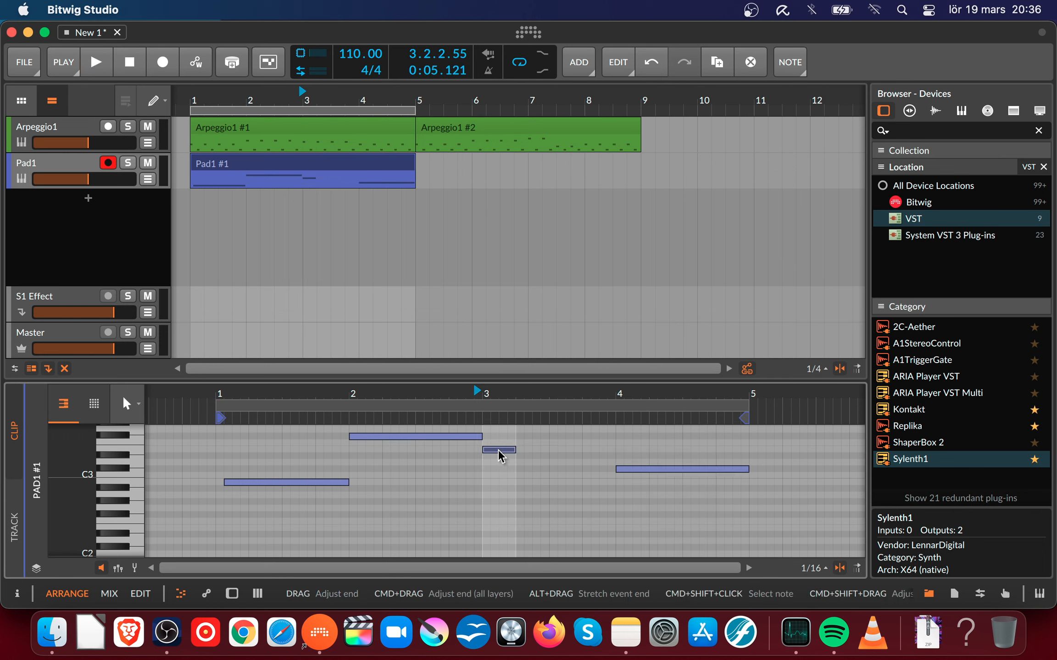
- Copy the short E3 note to 3.2 and 3.3 at A2 and to 3.4 at B2, and listen to the phrase
alt+drag(498, 450, 526, 451)
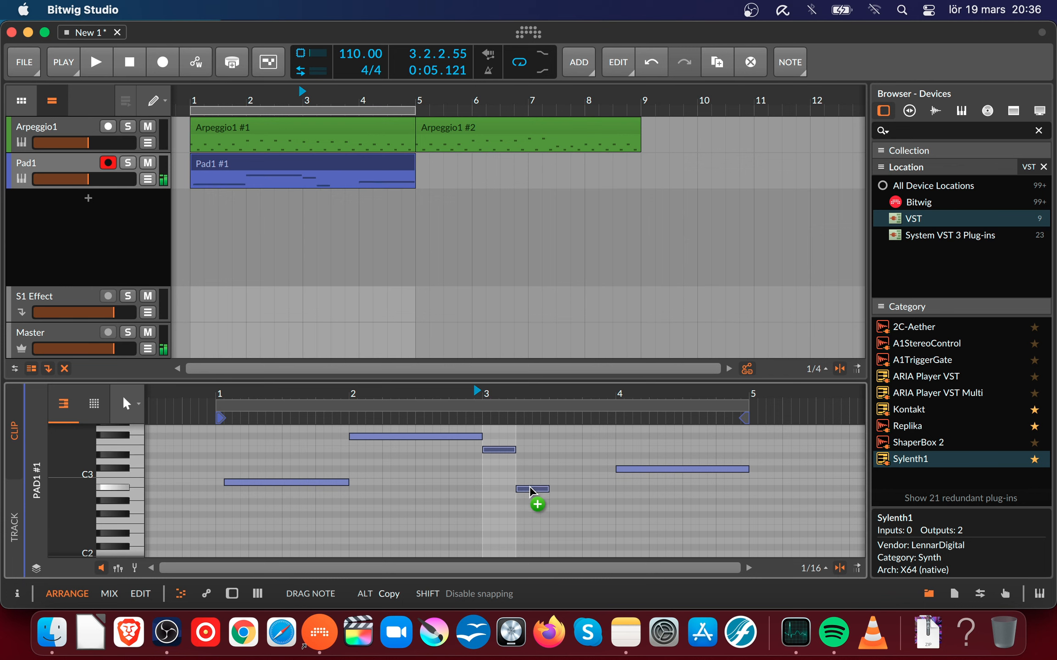
drag(531, 491, 595, 484)
key(space)
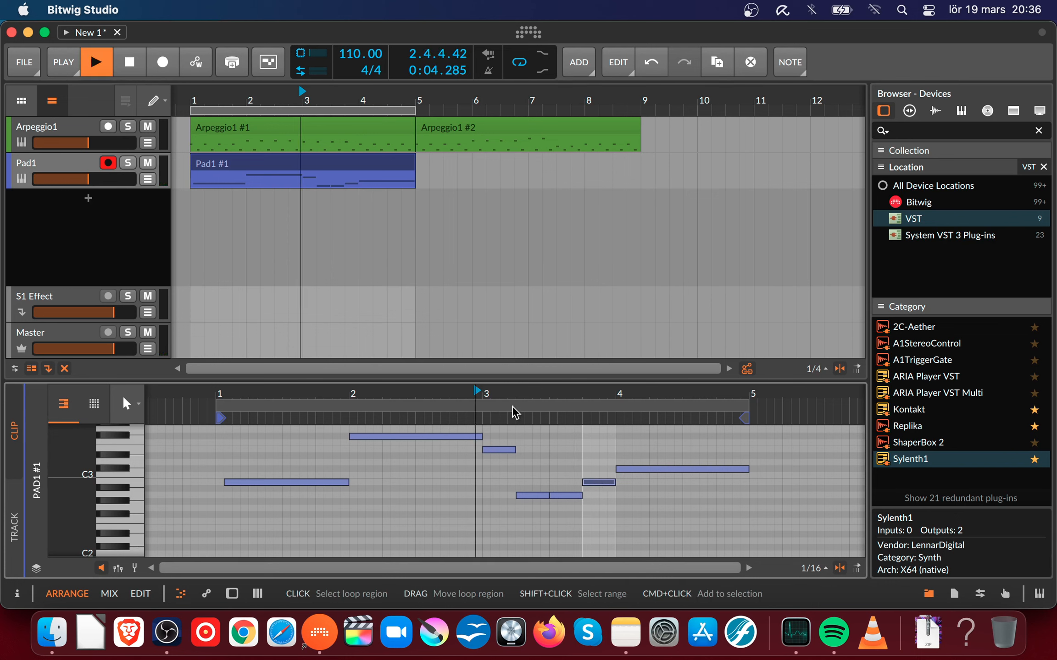
key(space)
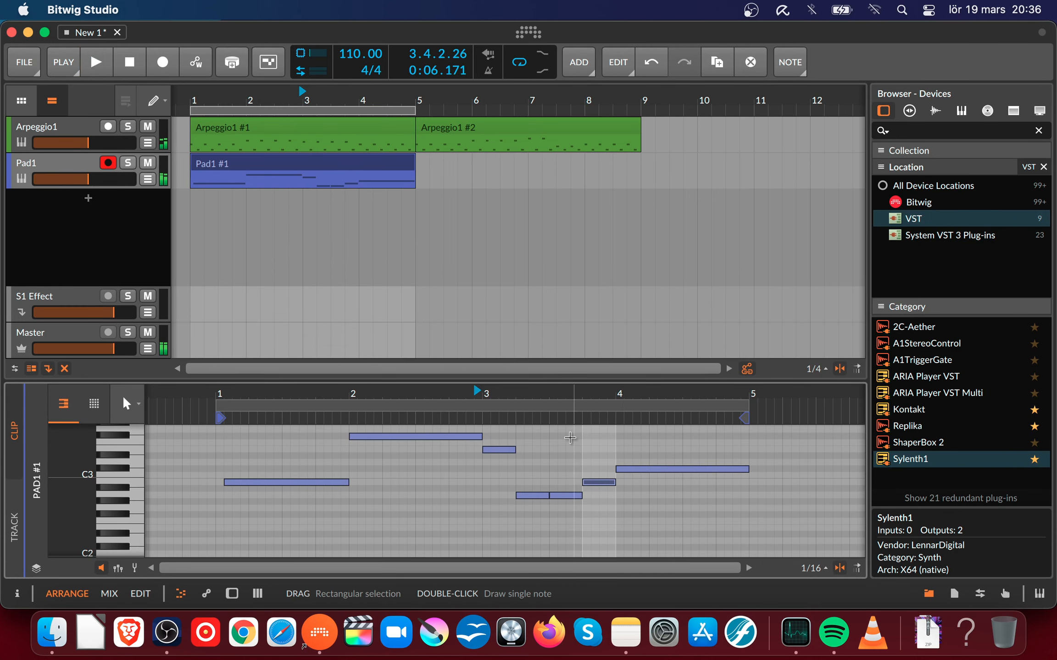
- Shorten the A2 pad note at 3.2 to three sixteenths and audition the phrase from just before bar 3
drag(570, 402, 571, 427)
drag(437, 468, 493, 496)
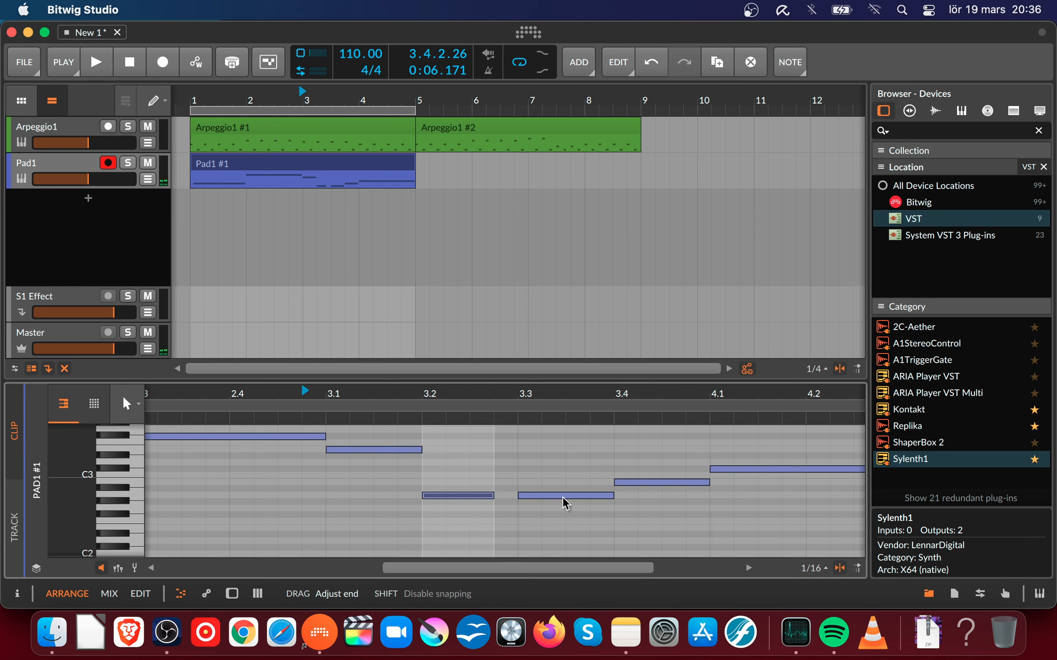
key(space)
key(space)
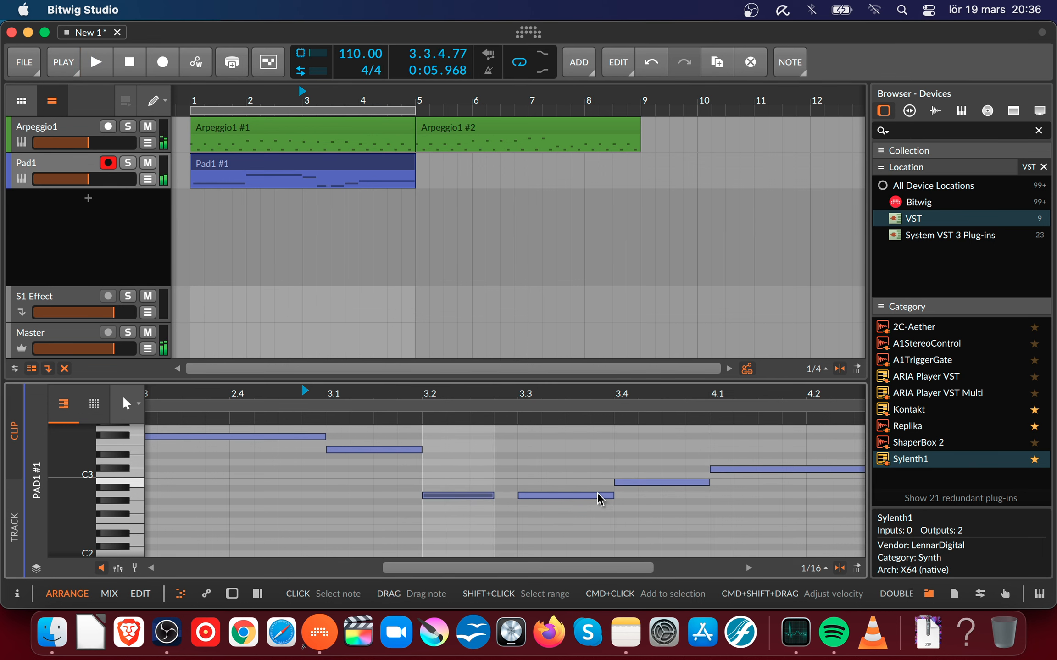
key(space)
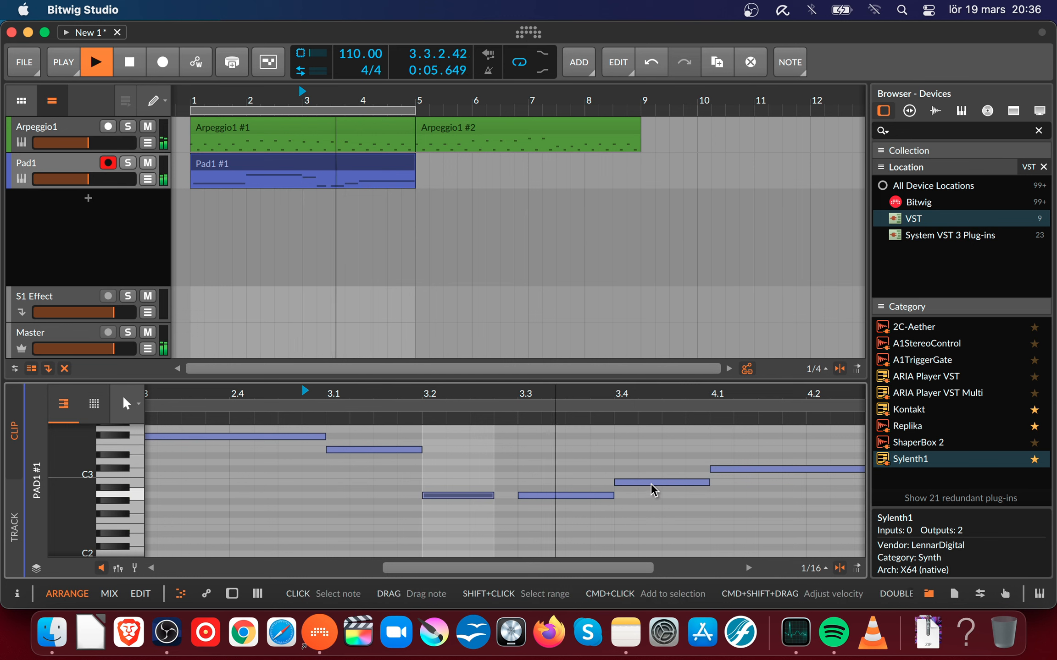
key(space)
key(space)
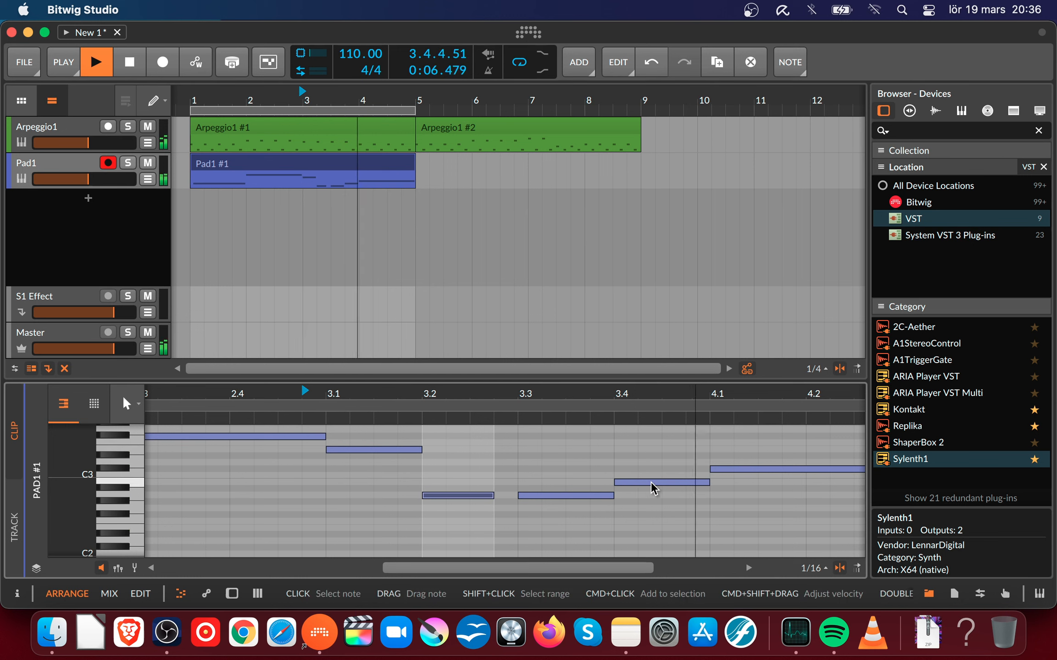
key(space)
- Delete the C#3 pad note in bar 4 and extend the B2 note at 3.4 to the start of bar 5, playing the result
drag(761, 395, 508, 393)
click(506, 471)
key(Delete)
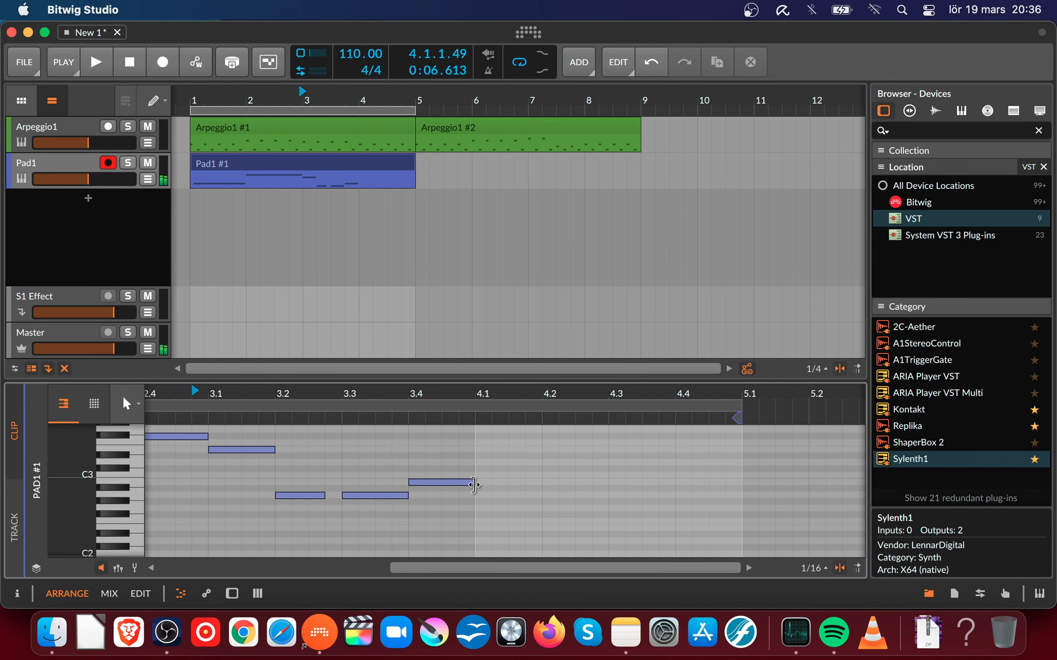
drag(474, 484, 741, 485)
key(space)
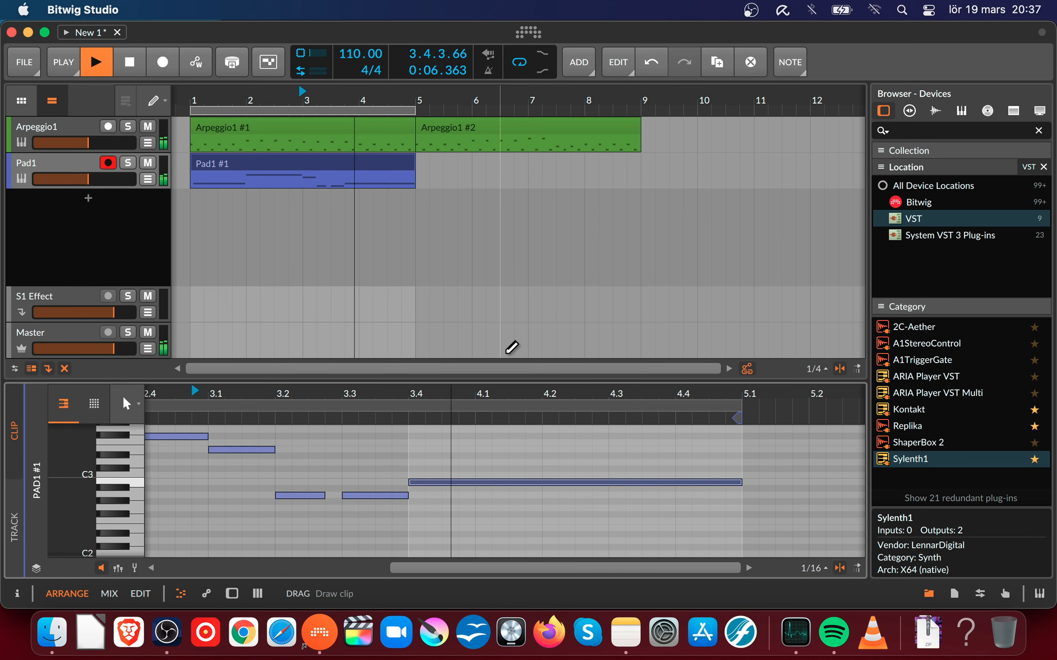
key(space)
key(space)
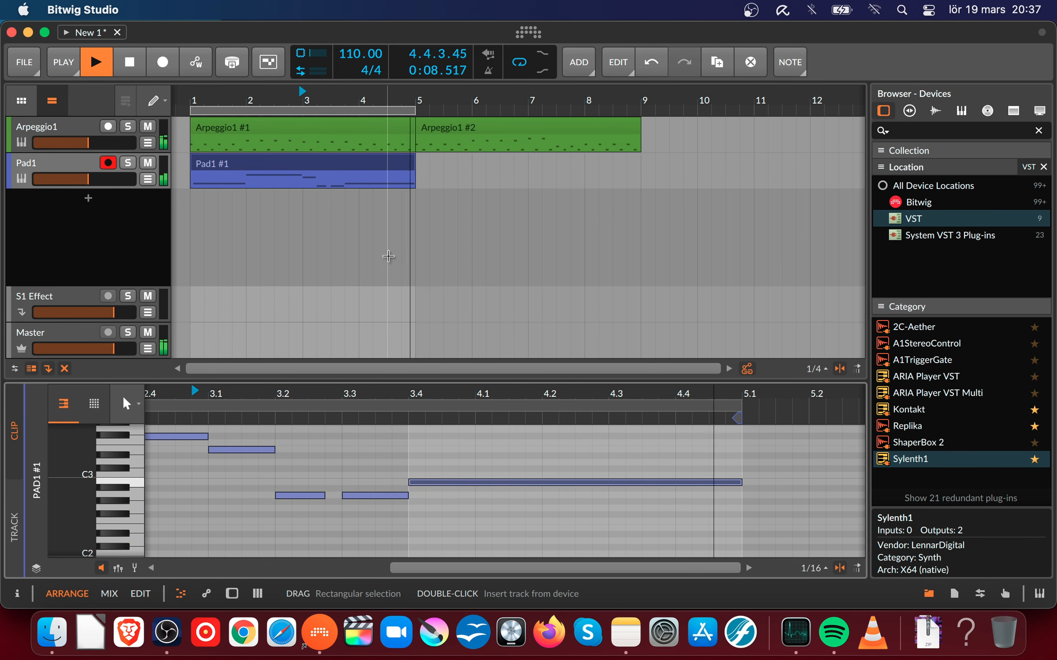
key(space)
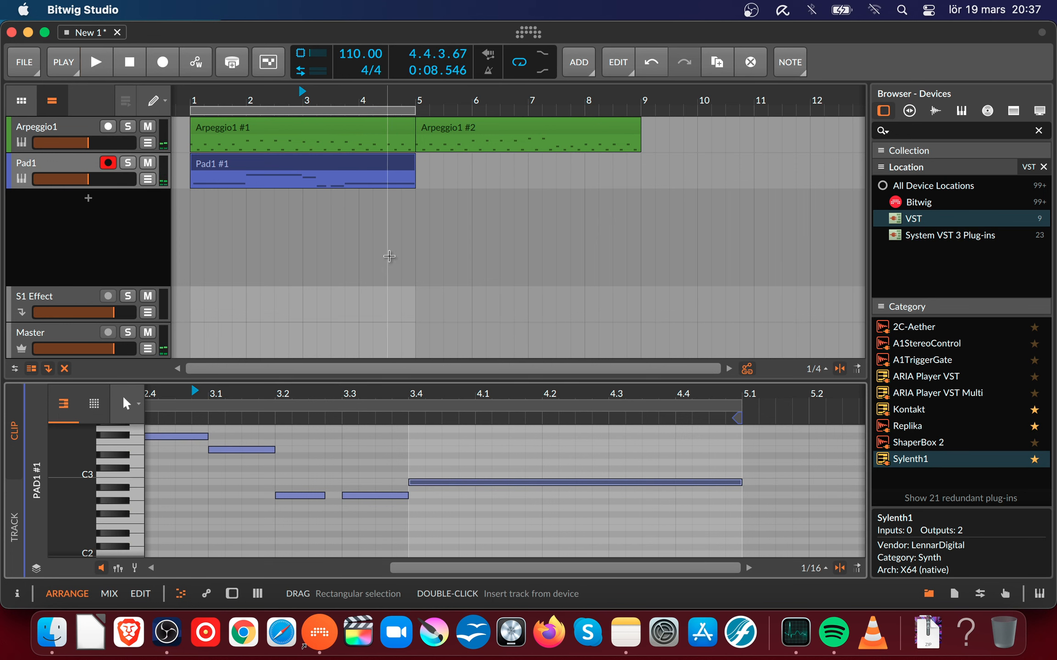
- Play the arrangement from bar 1 and duplicate the four-bar Pad1 clip to bar 5
click(194, 94)
key(space)
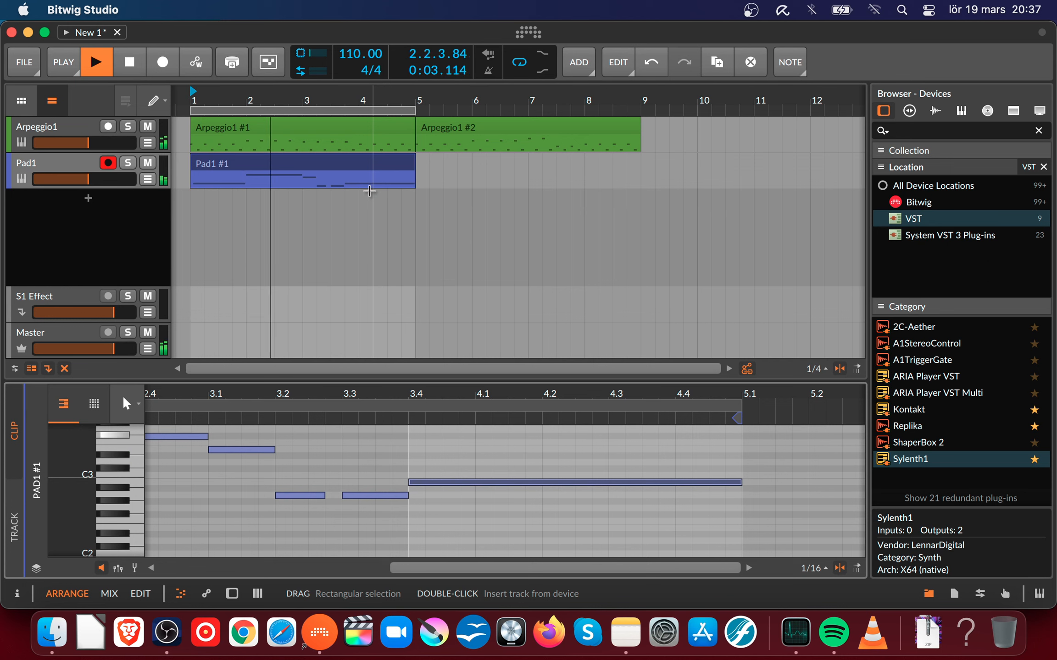
key(space)
click(375, 166)
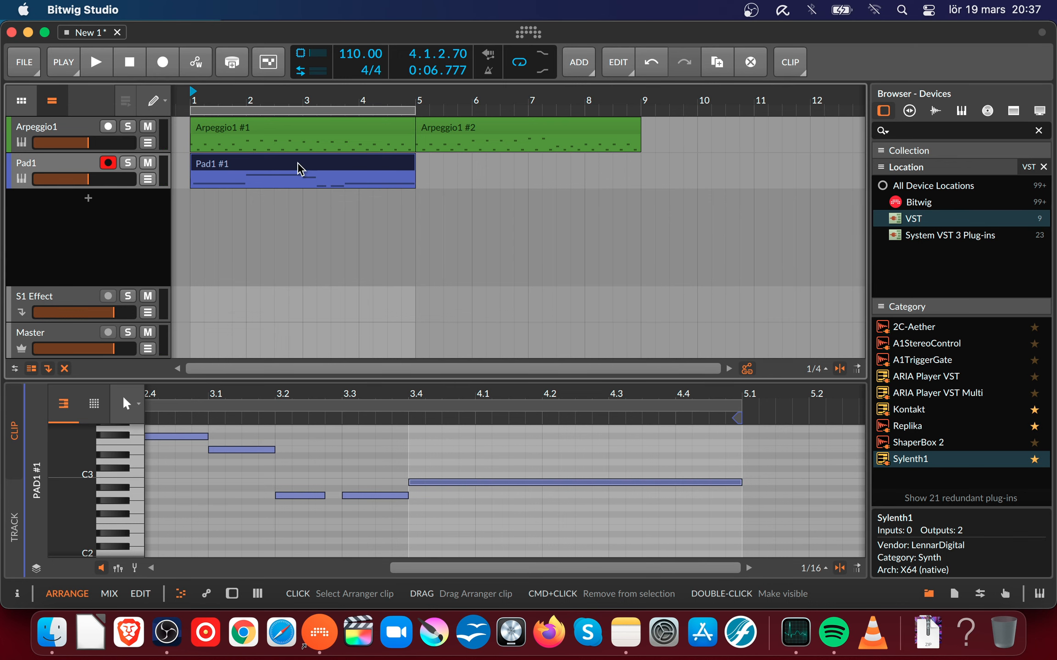
drag(297, 163, 527, 163)
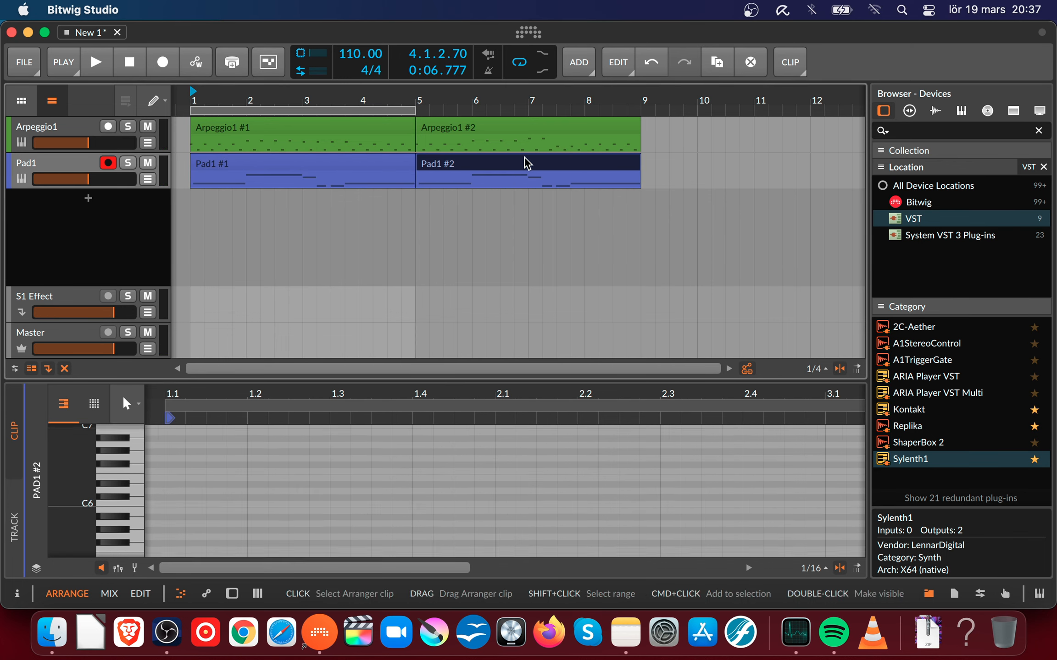
- Set the arranger loop from bar 5 to bar 9 and play the second pad clip from bar 5
drag(344, 109, 485, 110)
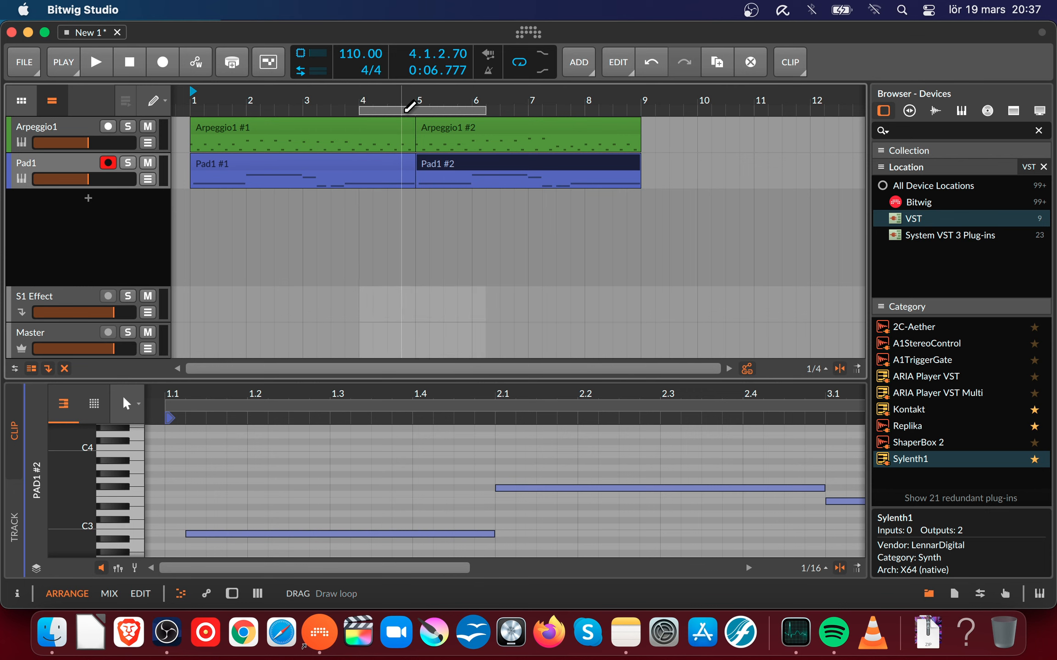
key(1)
drag(410, 110, 467, 110)
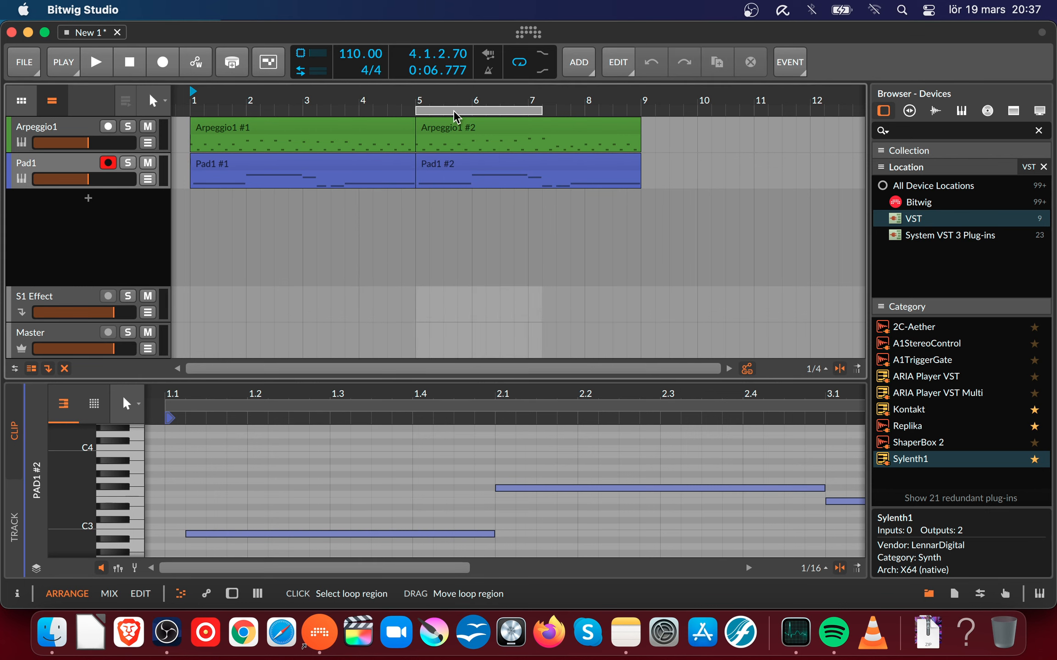
drag(541, 109, 641, 110)
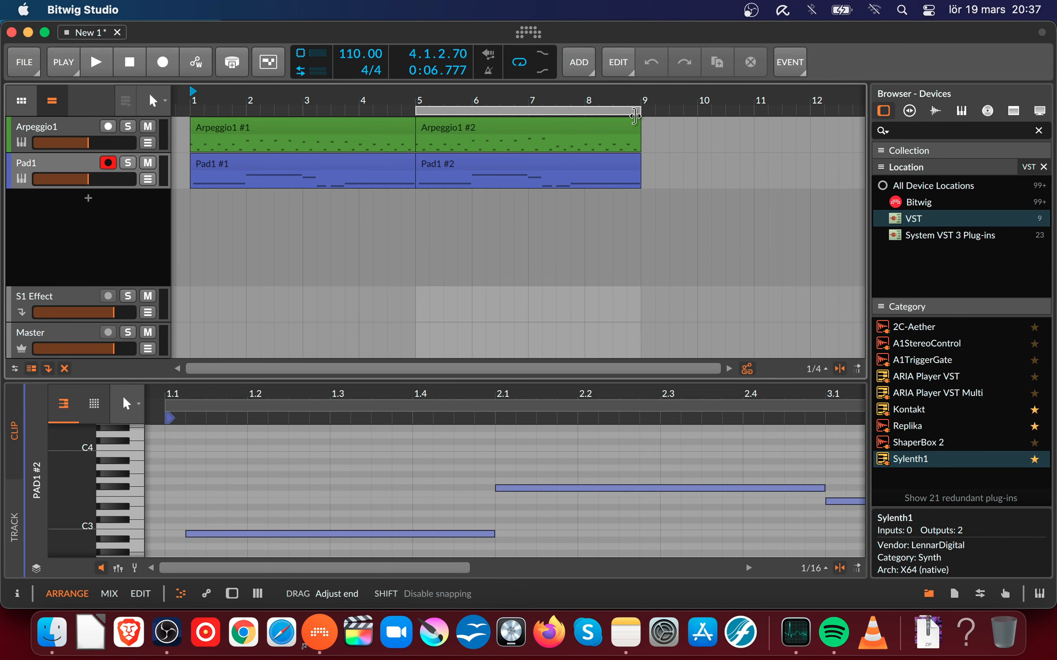
click(420, 100)
key(space)
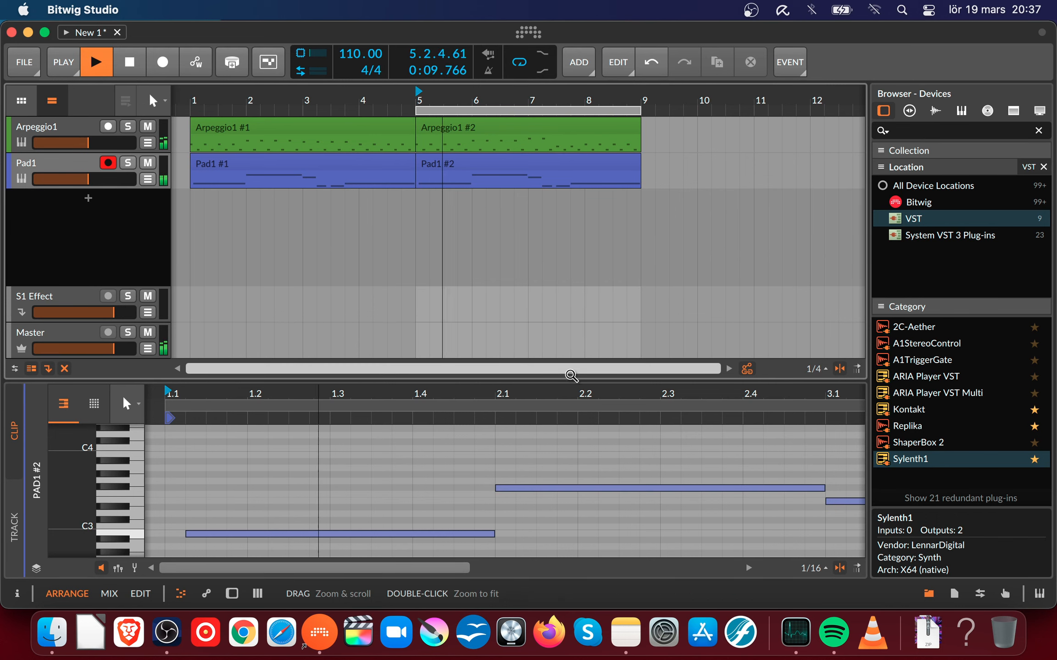
drag(652, 395, 389, 411)
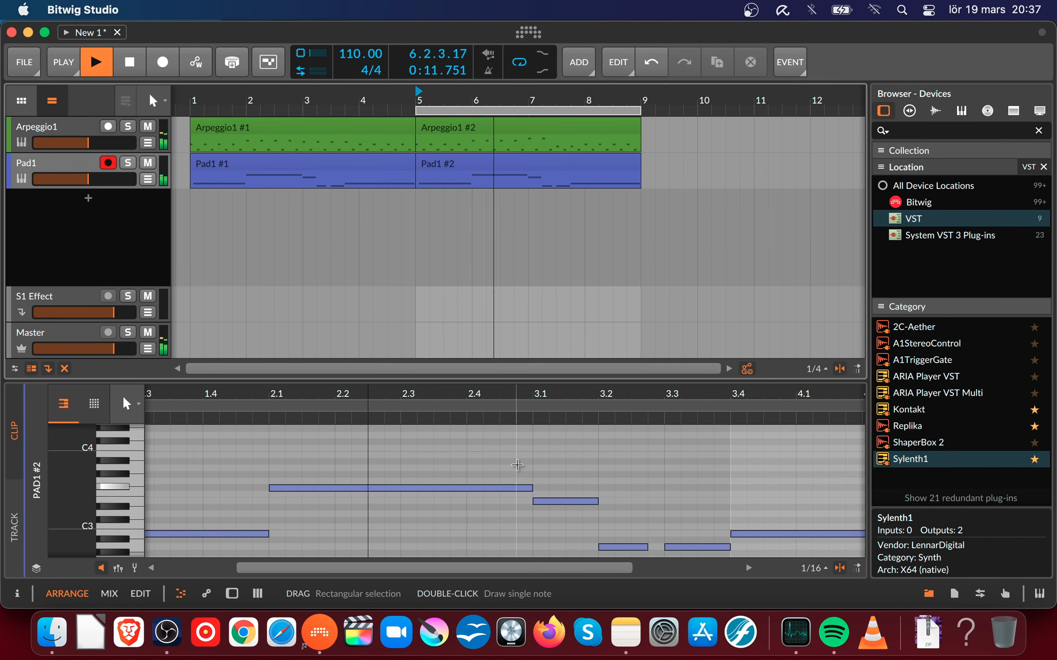
key(space)
- Raise the E3 note at 3.1 in the second pad clip to A3 and play the clip from bar 5
drag(548, 501, 550, 469)
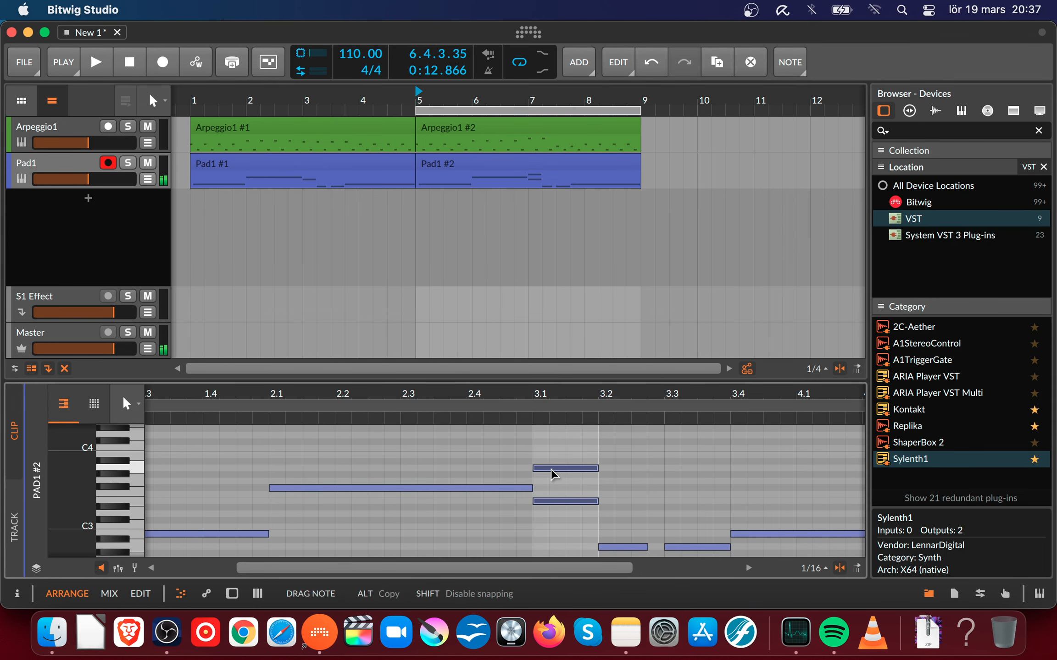
click(620, 547)
click(708, 547)
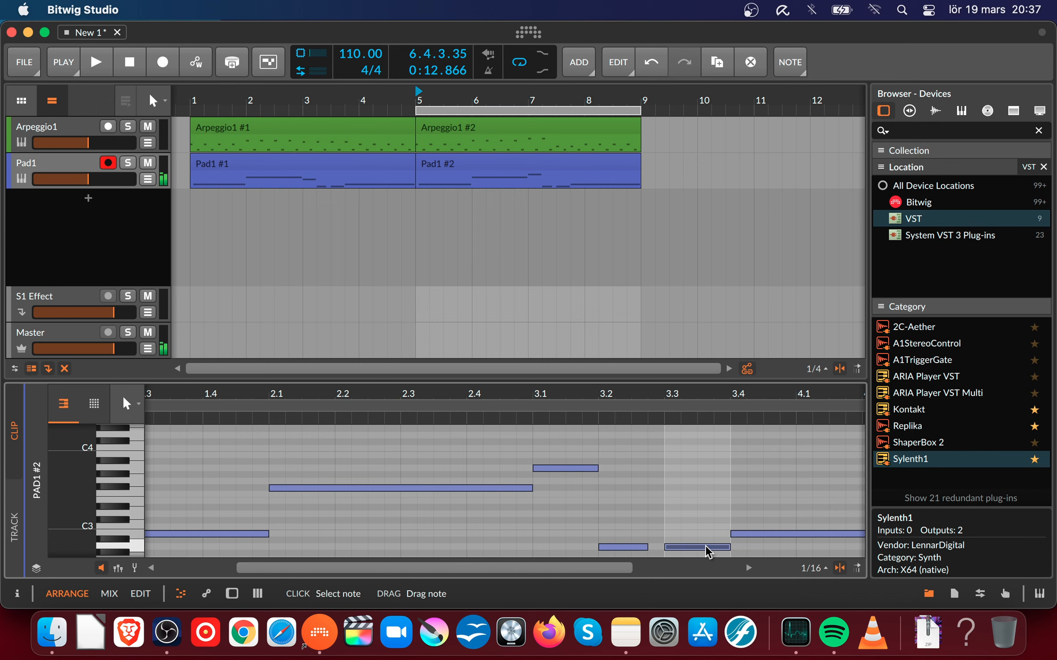
scroll(745, 485, down, 3)
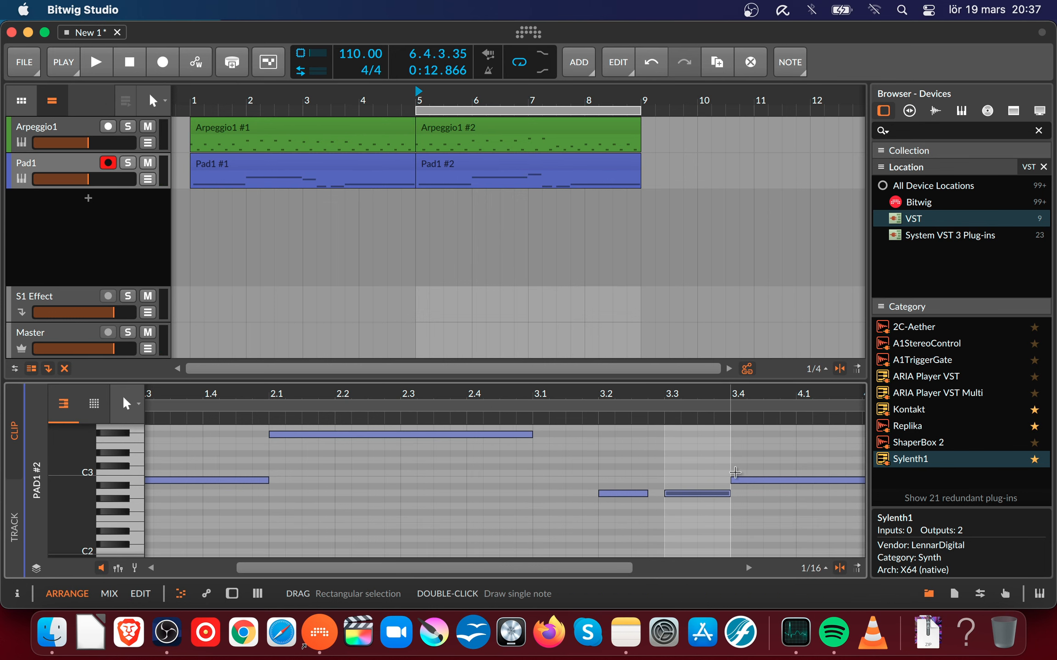
click(745, 485)
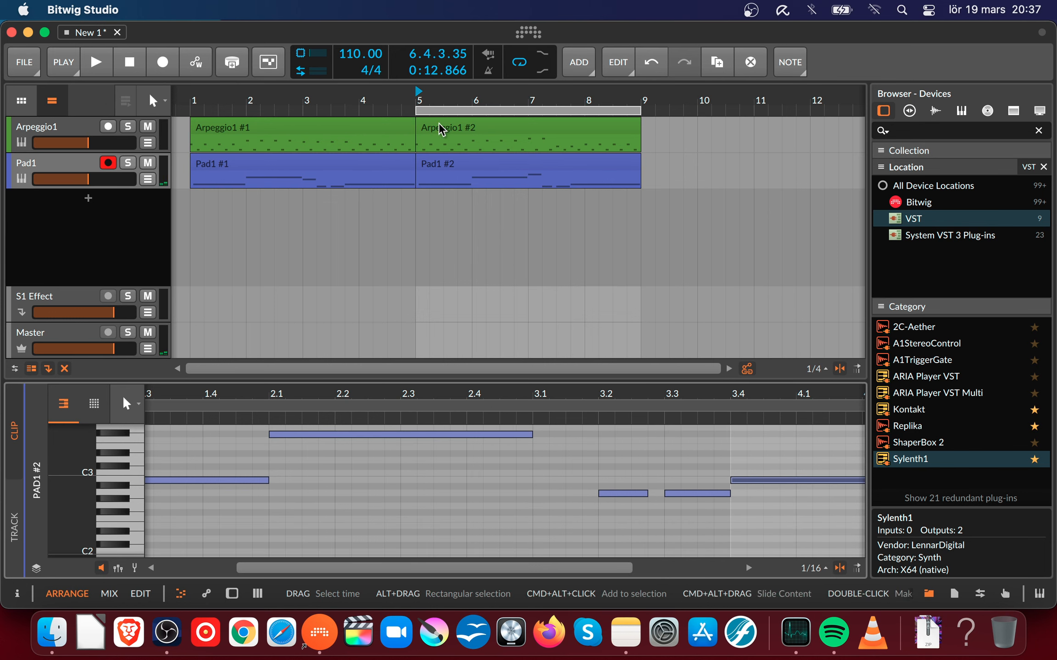
key(space)
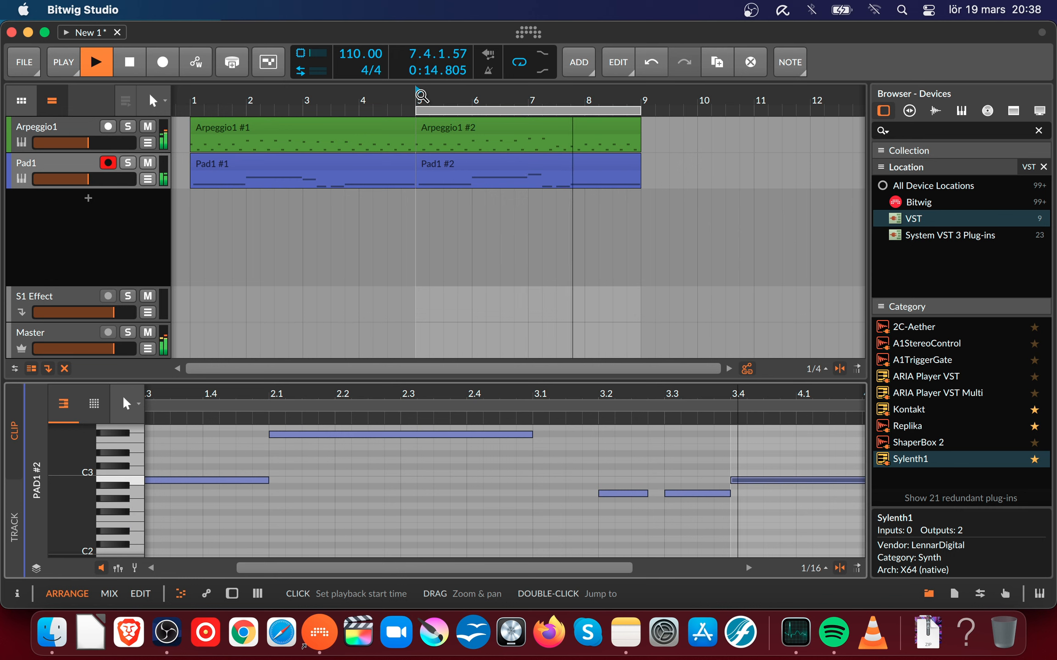
key(space)
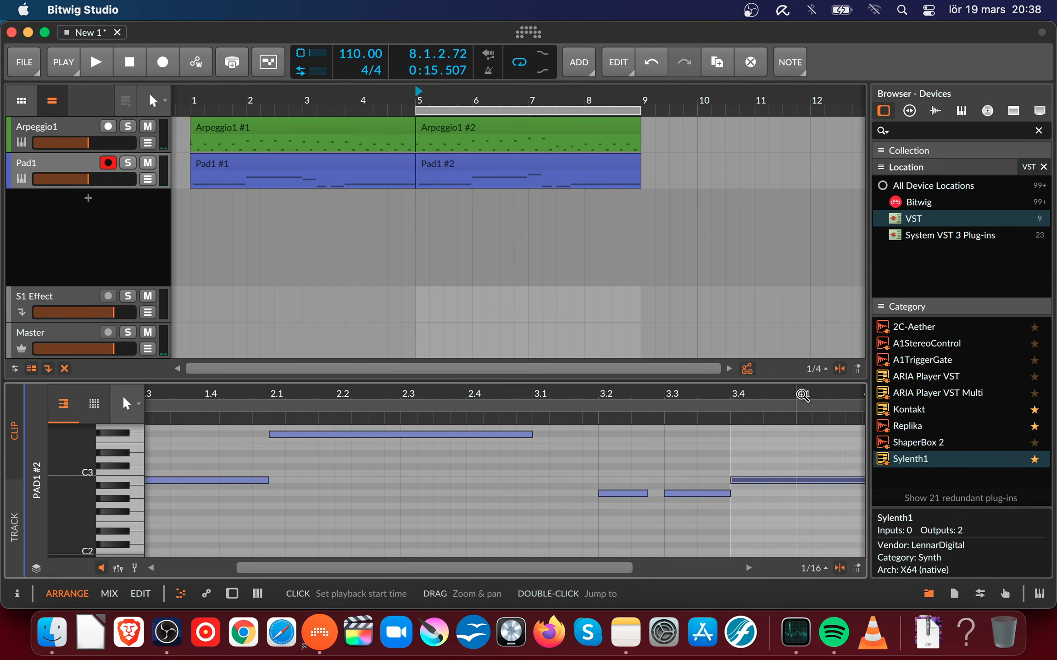
- Shorten the B2 note at 3.4 in the second pad clip to end at 4.2 and copy it to 4.2 at B1
scroll(796, 411, right, 10)
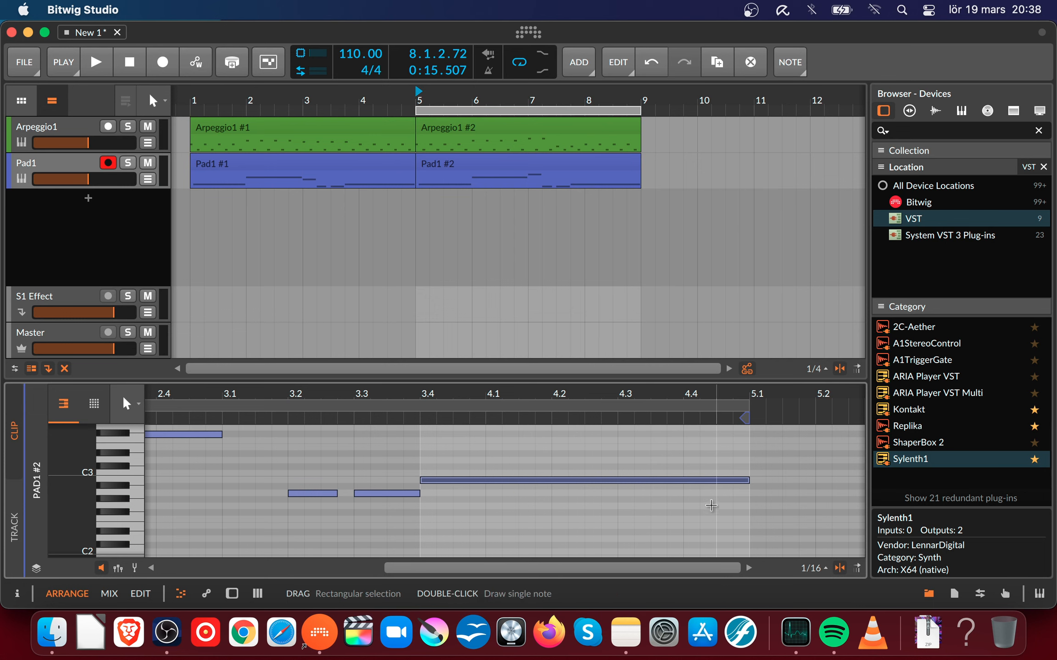
drag(744, 478, 551, 464)
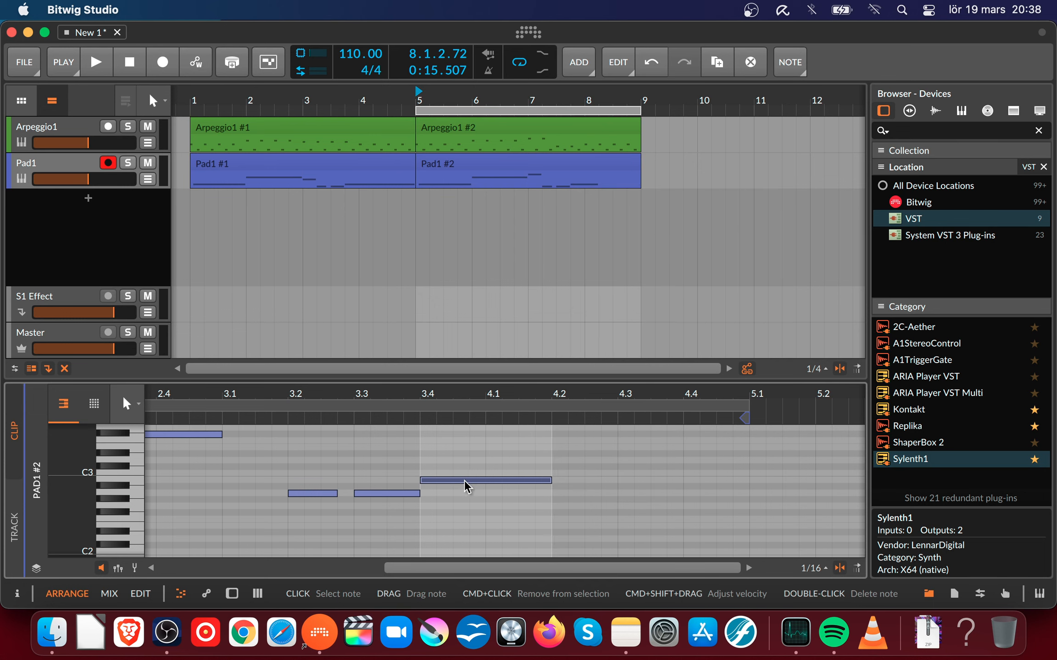
drag(464, 481, 600, 528)
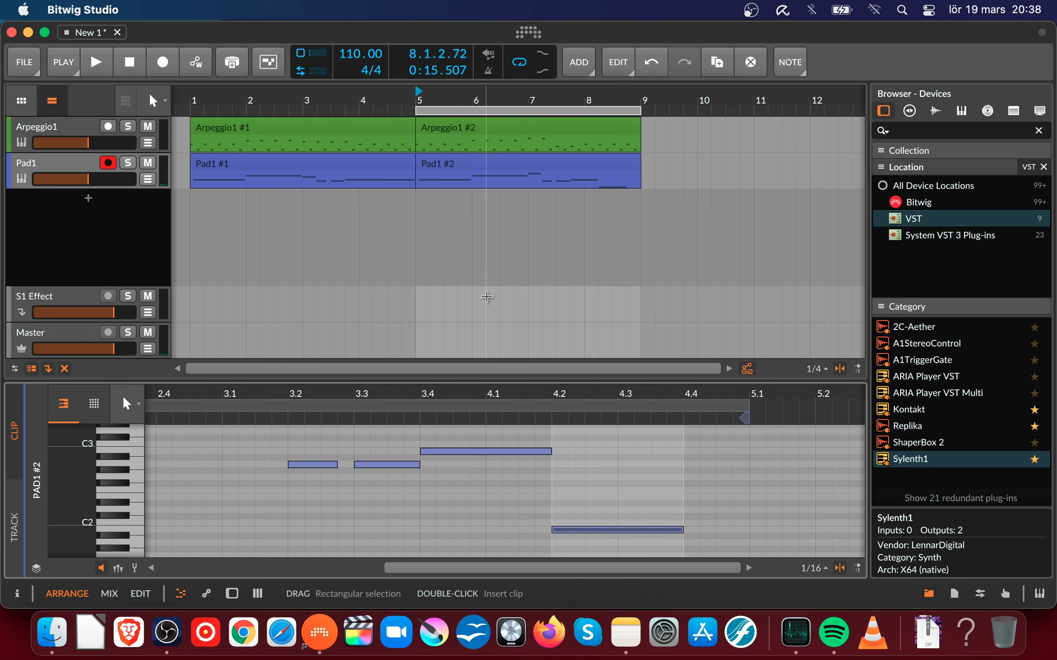
- Play the second pad clip in the loop and raise its B1 note at 4.2 to F#2
key(space)
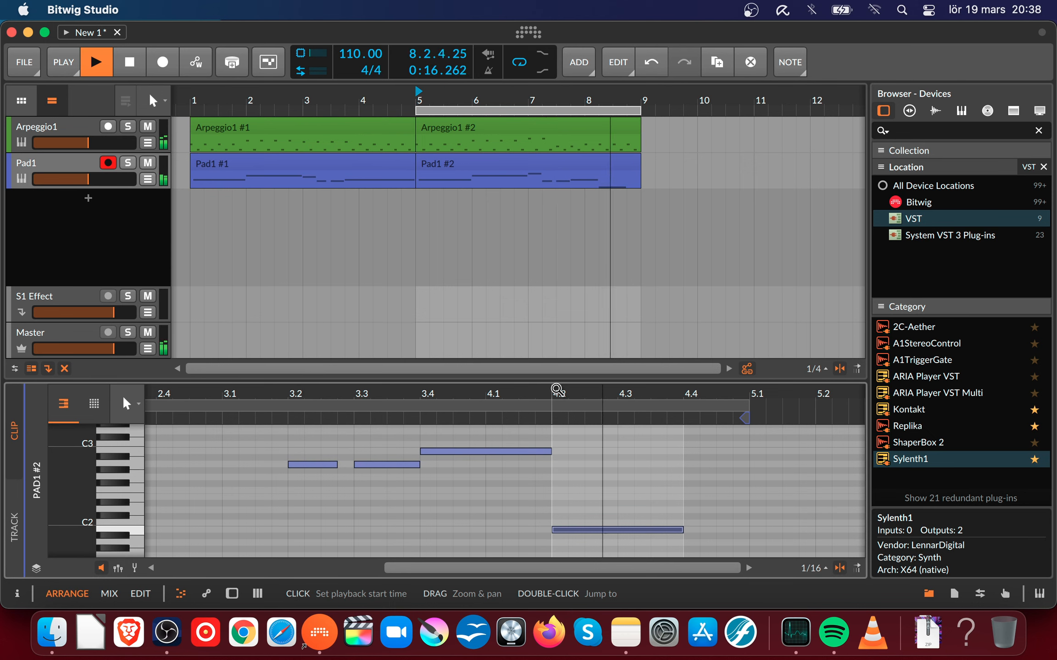
scroll(558, 390, up, 3)
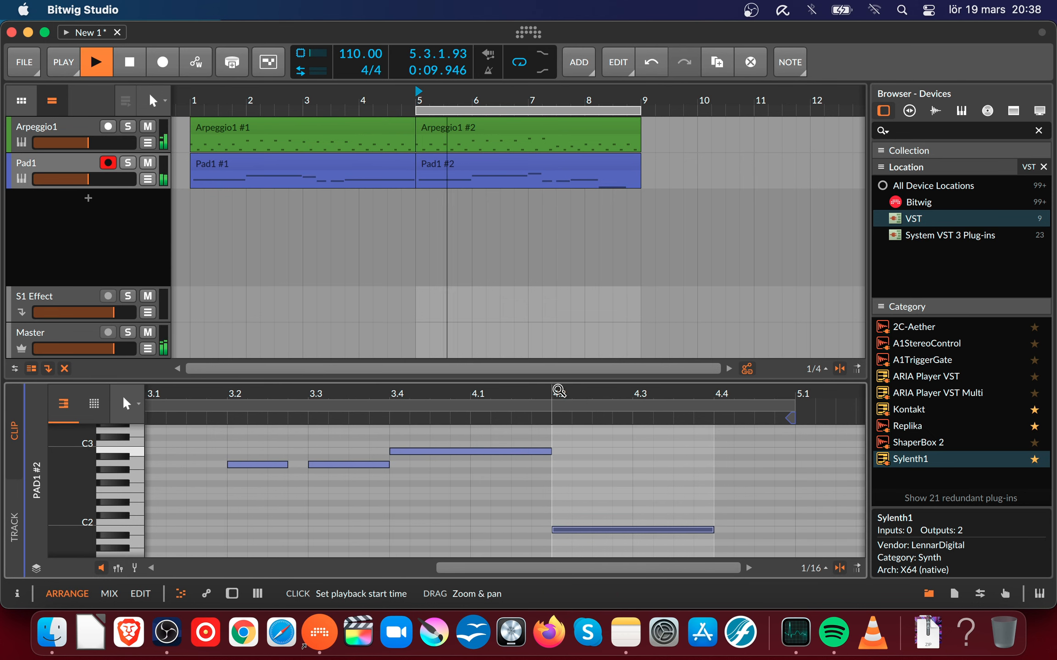
key(space)
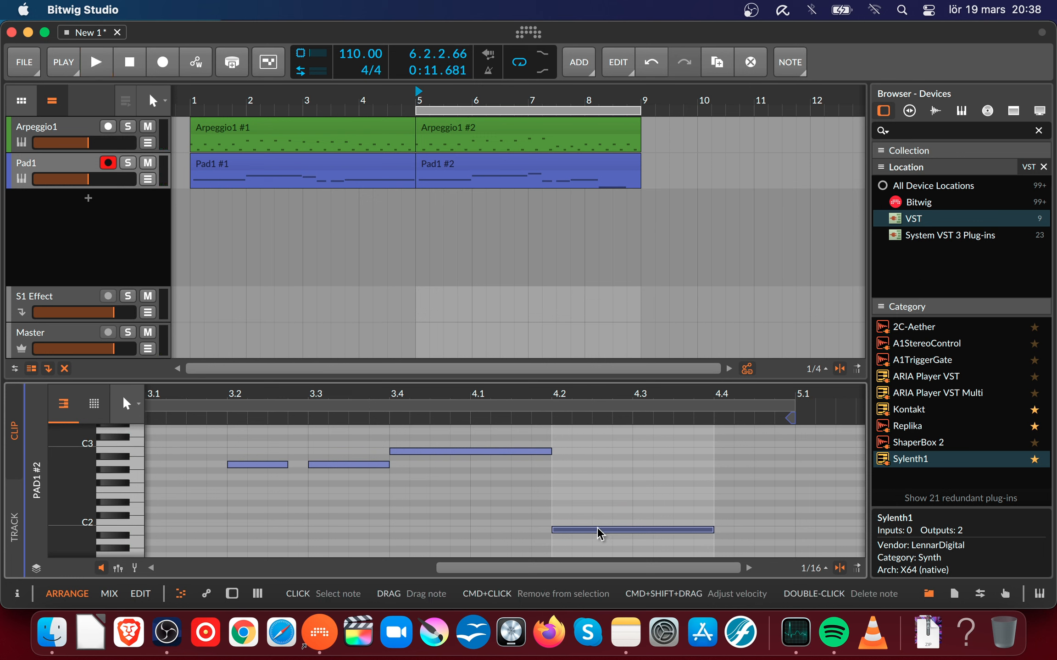
click(495, 450)
click(599, 528)
drag(598, 527, 599, 485)
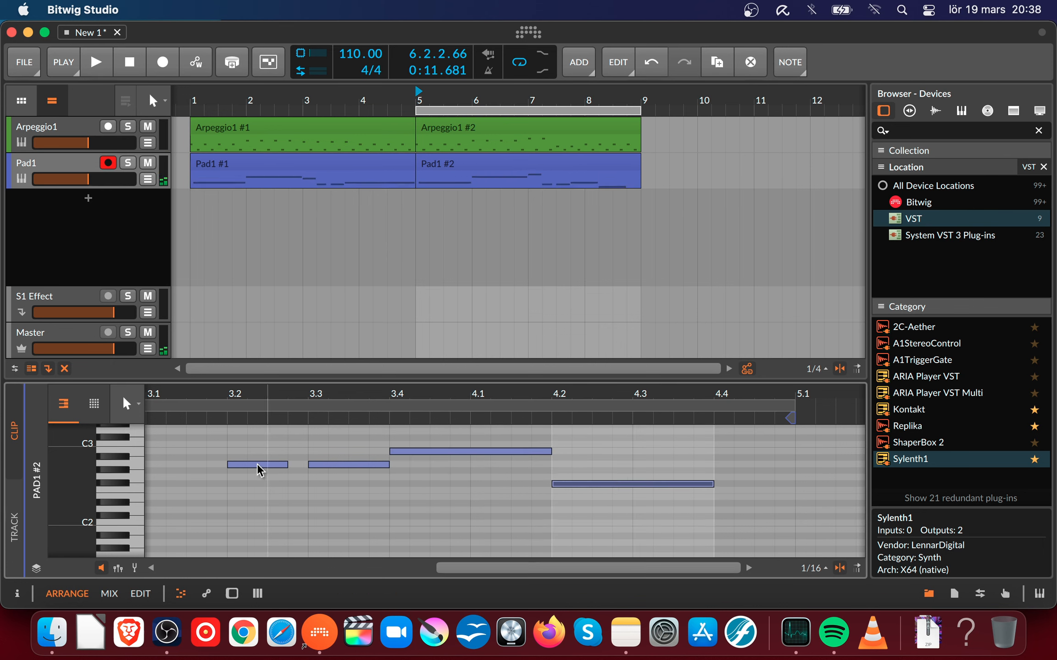
- Audition the last four notes of the second pad clip and extend the F#2 note at 4.2 to end at 5.1
click(257, 464)
click(338, 463)
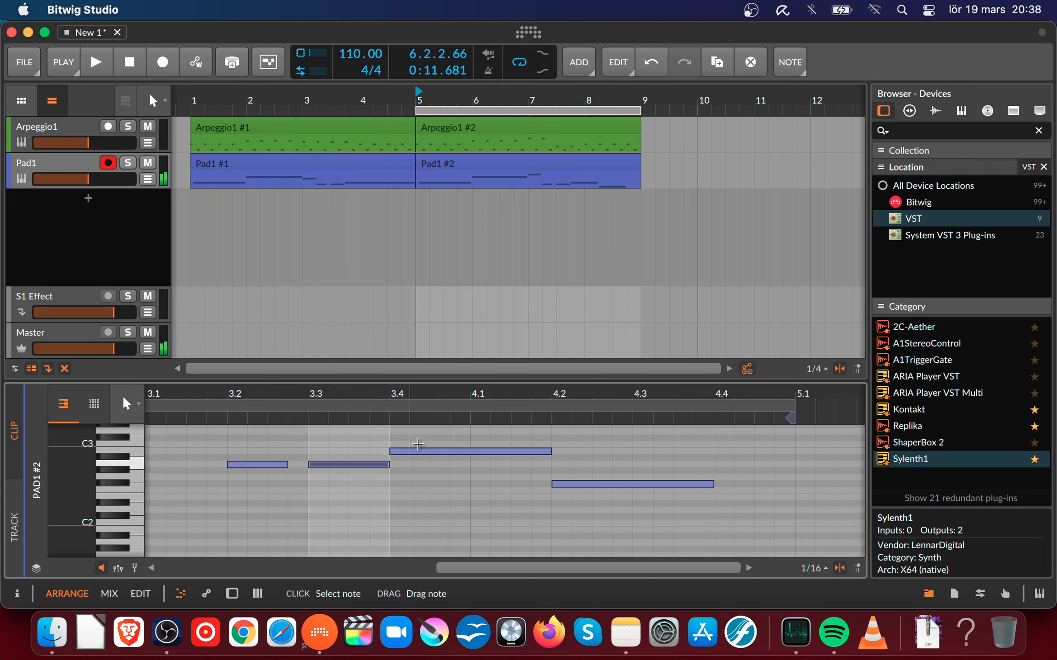
click(427, 452)
click(592, 485)
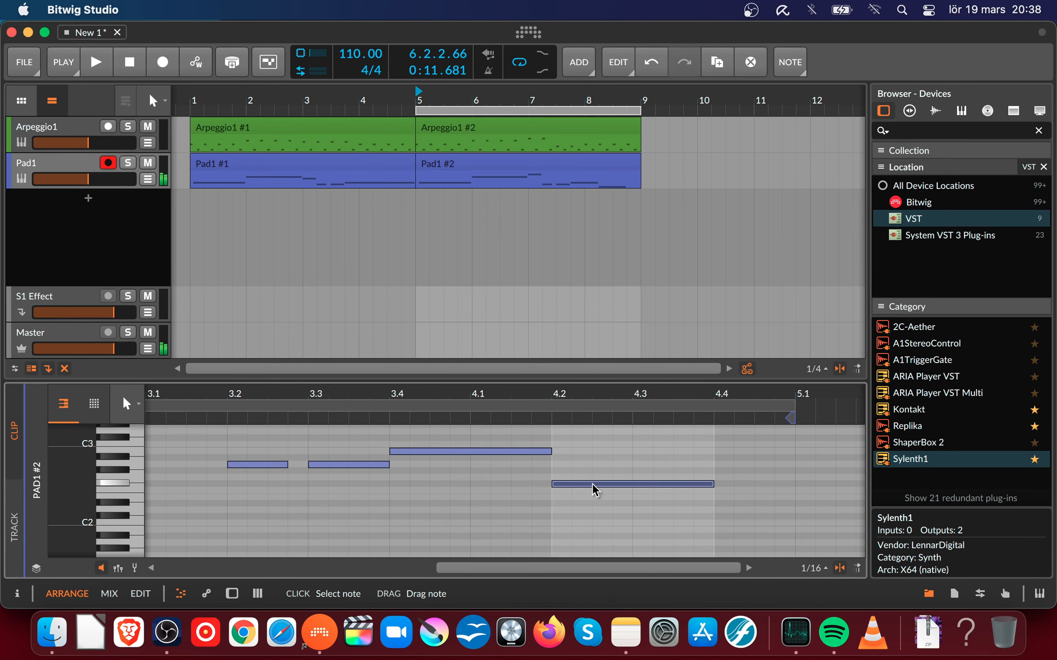
click(229, 392)
key(space)
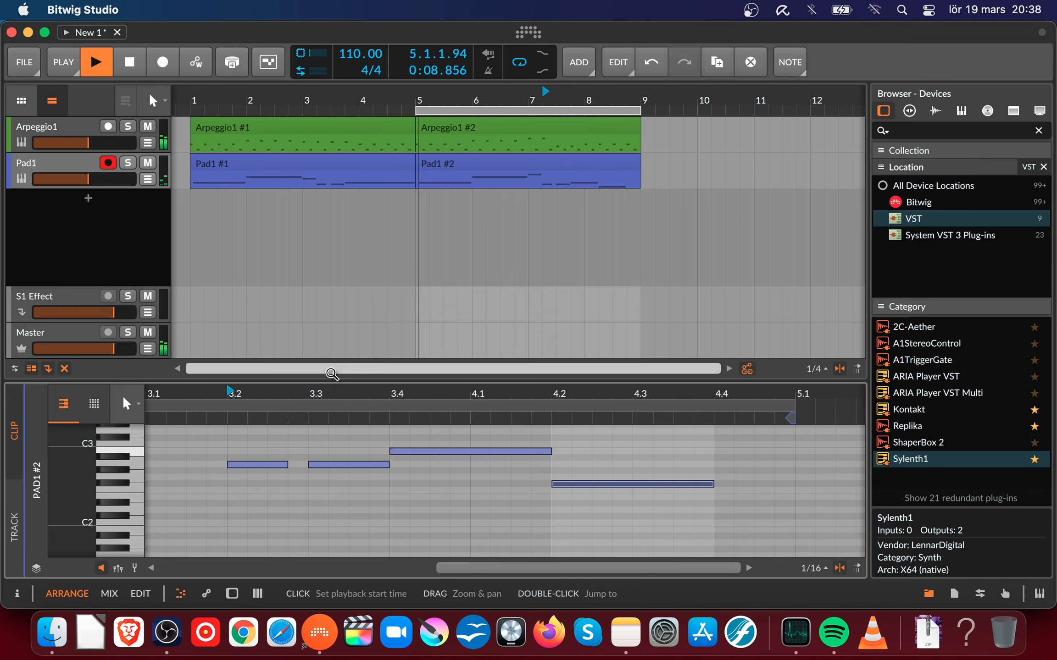
key(space)
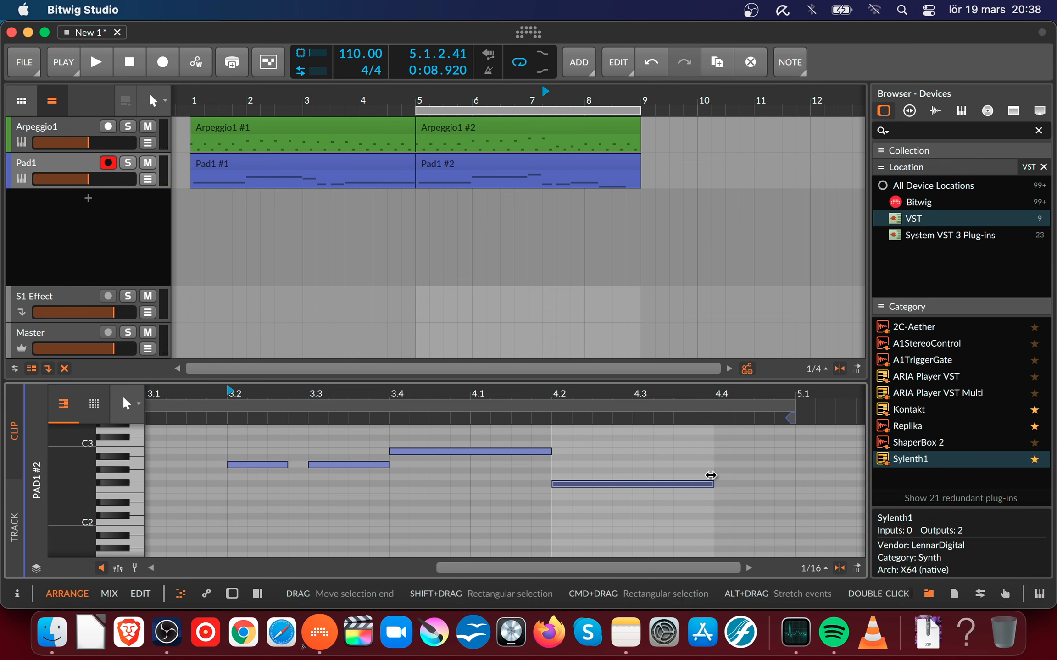
drag(710, 484, 795, 484)
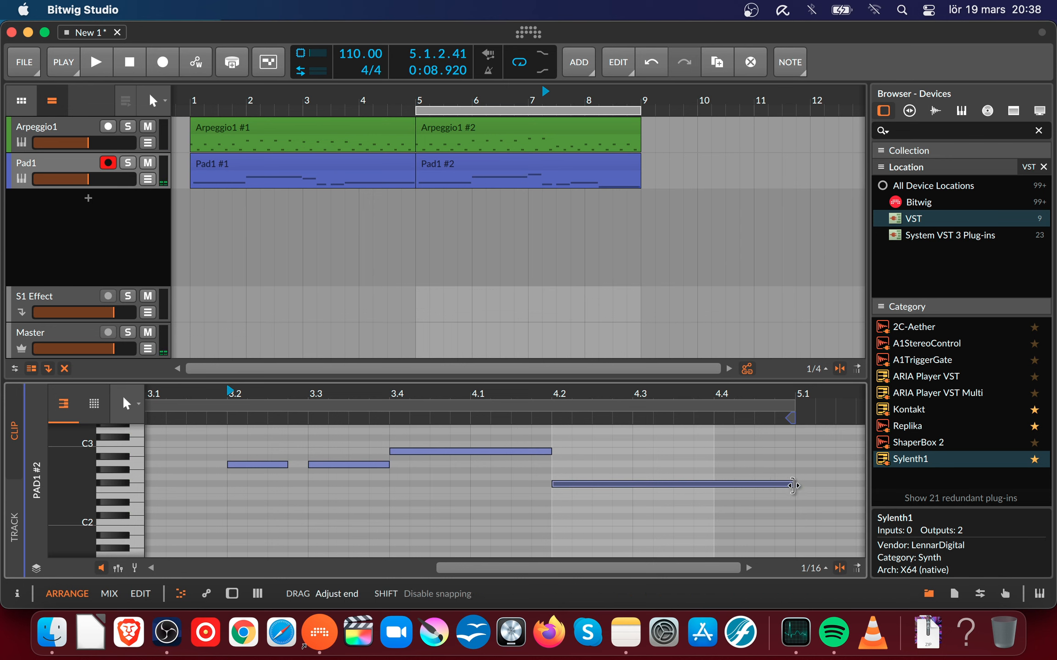
drag(775, 394, 750, 454)
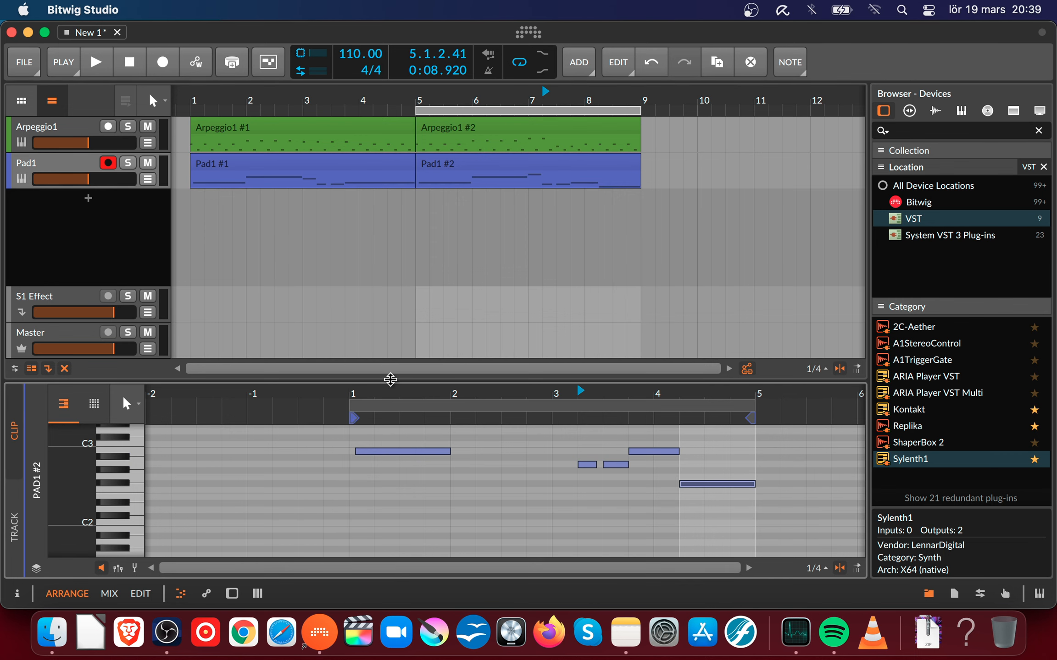
- Move the arranger loop to start at bar 1 and extend it to bar 9
mouse_move(459, 92)
mouse_down()
mouse_move(406, 91)
mouse_move(460, 91)
mouse_up()
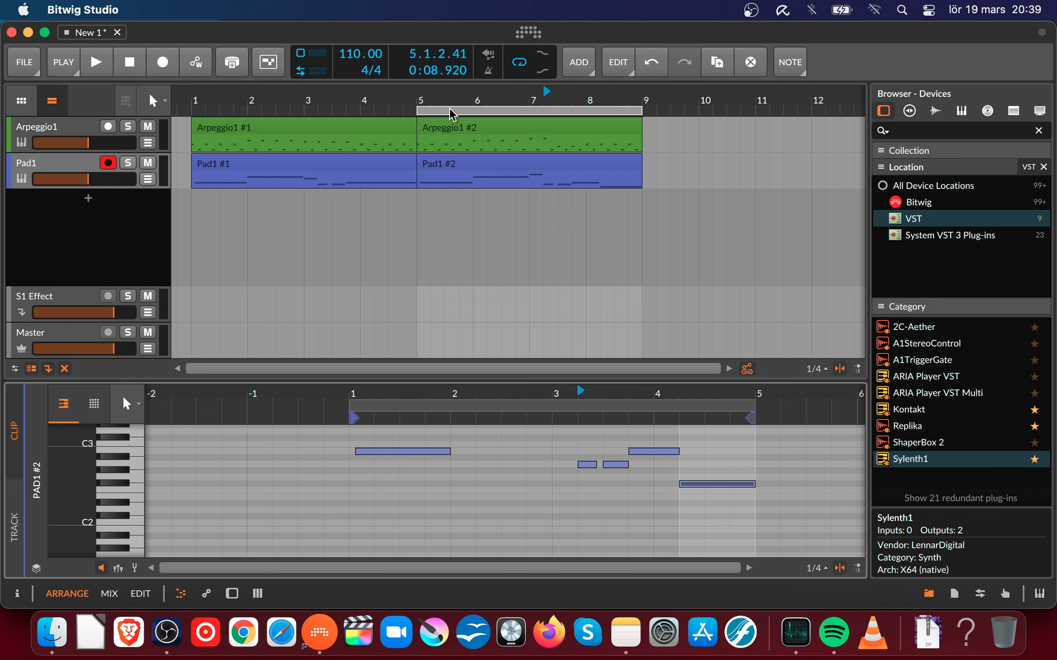
click(56, 161)
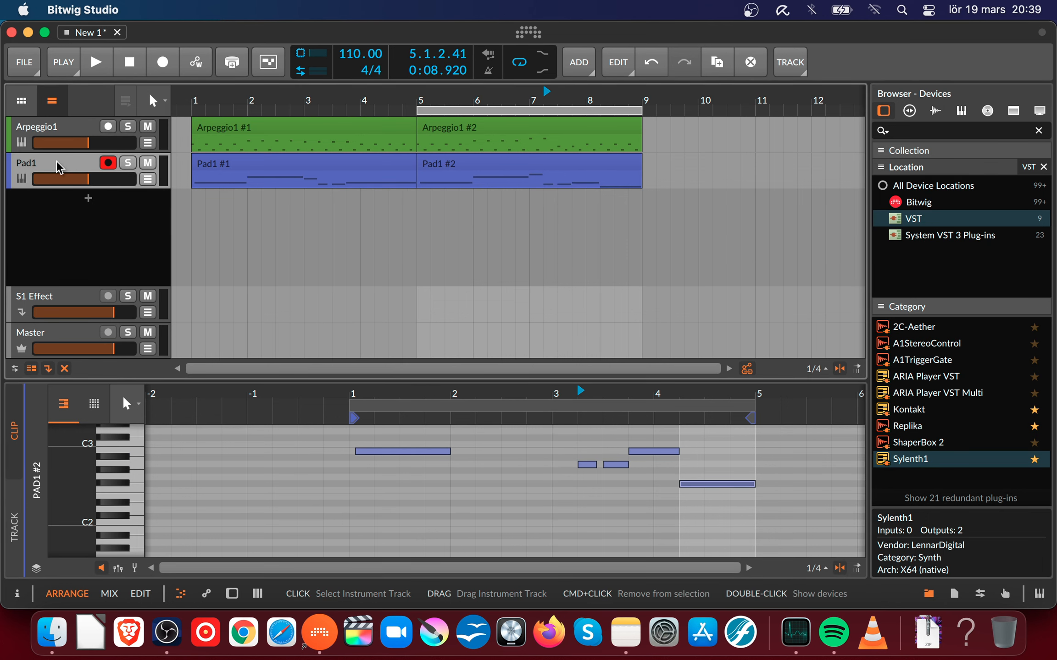
drag(439, 110, 166, 109)
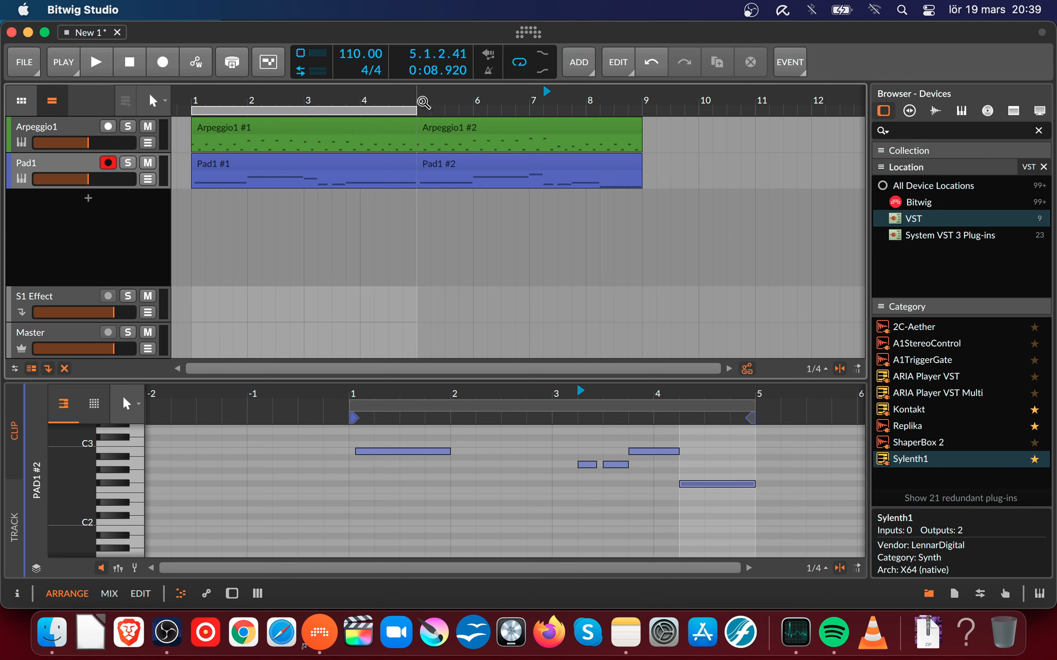
drag(413, 109, 638, 116)
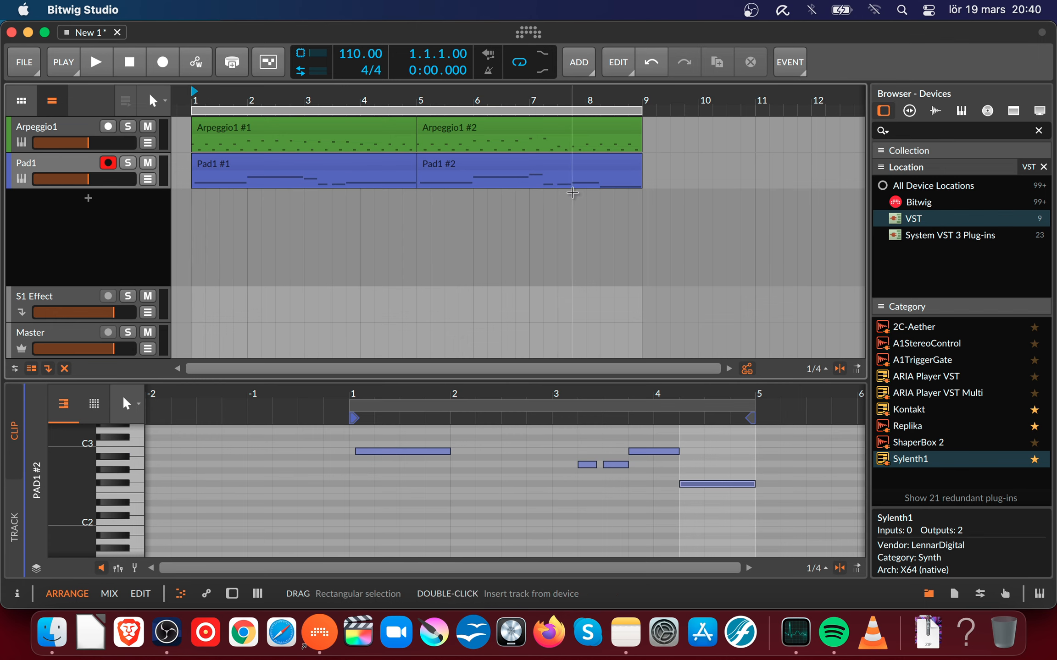
- Select all four Arpeggio1 and Pad1 clips and copy them to bar 9
drag(572, 97, 484, 75)
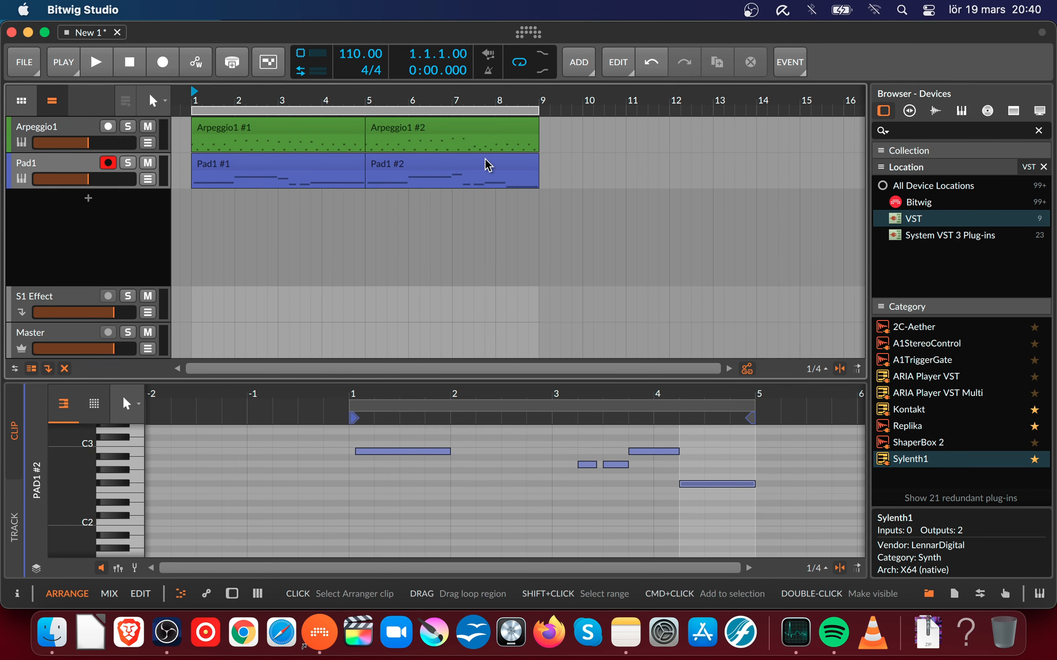
click(348, 166)
click(312, 124)
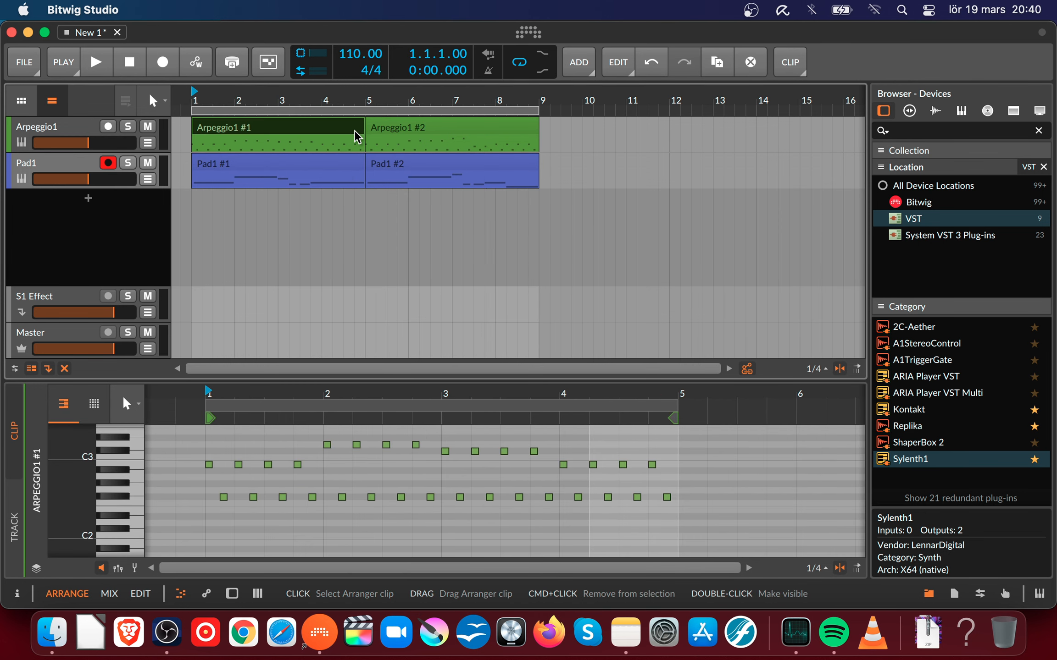
shift+click(482, 173)
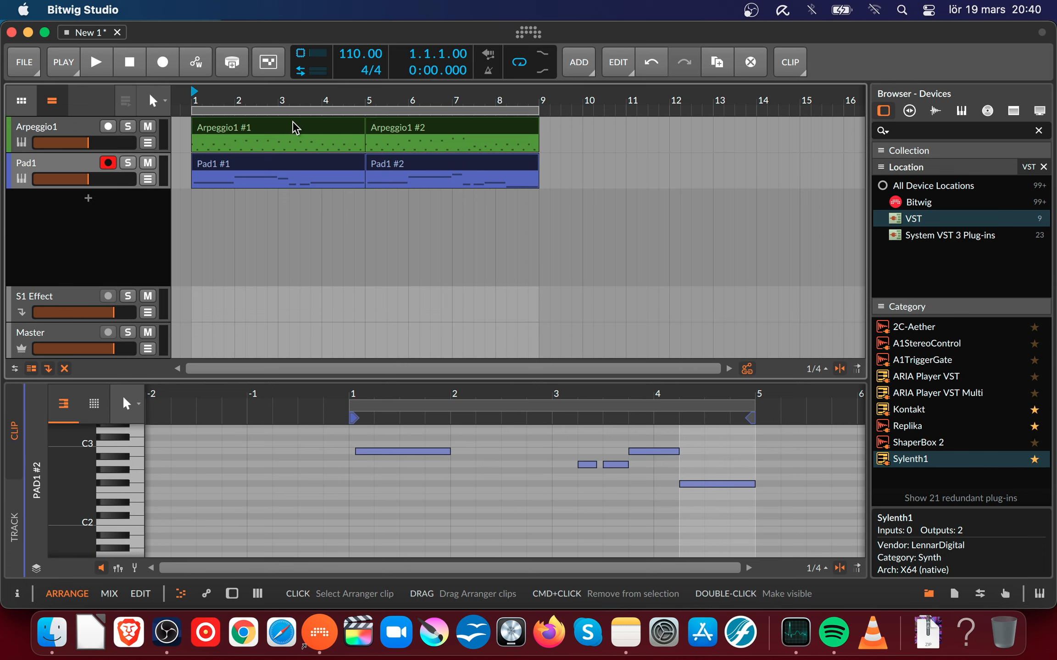
drag(209, 130, 542, 88)
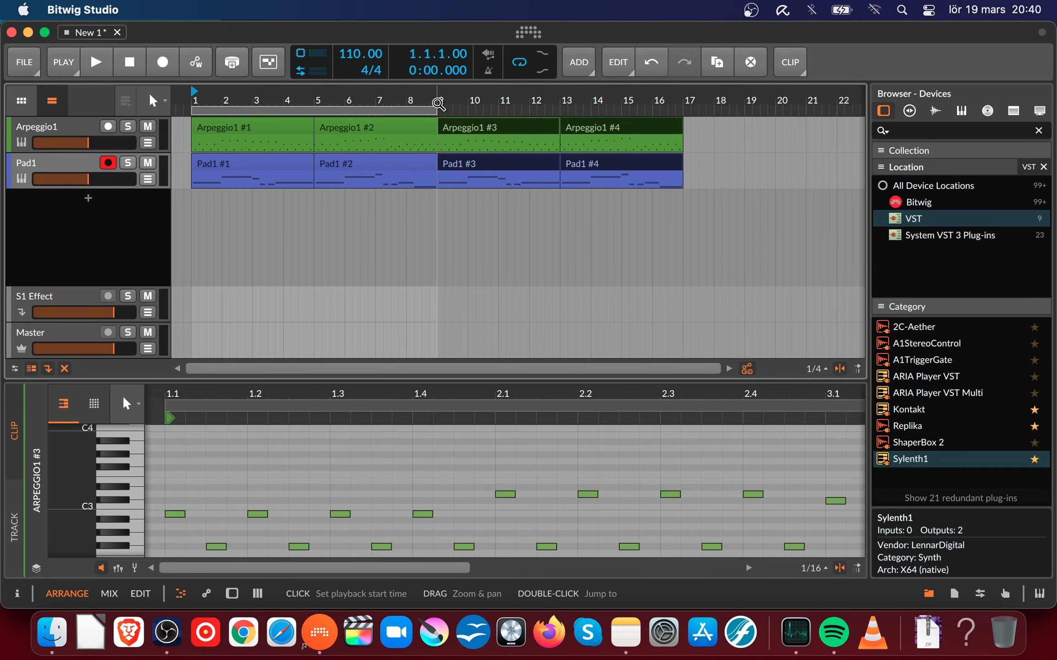
- Move the arranger loop to bars 9 to 17 and back to bars 1 to 9
drag(429, 110, 673, 121)
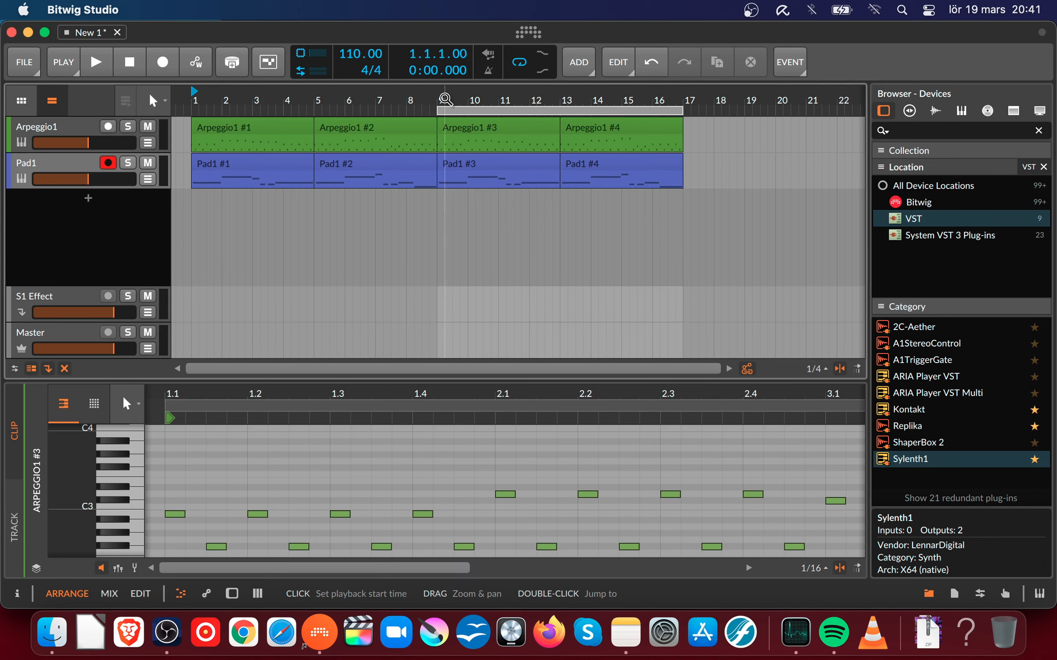
drag(472, 108, 156, 99)
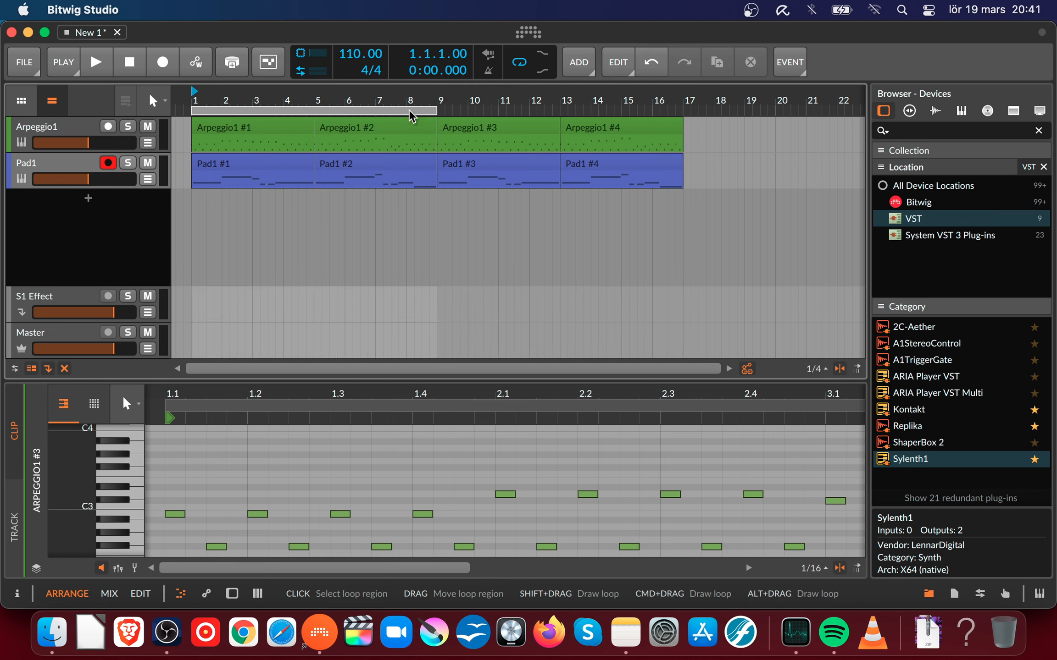
drag(421, 115, 358, 105)
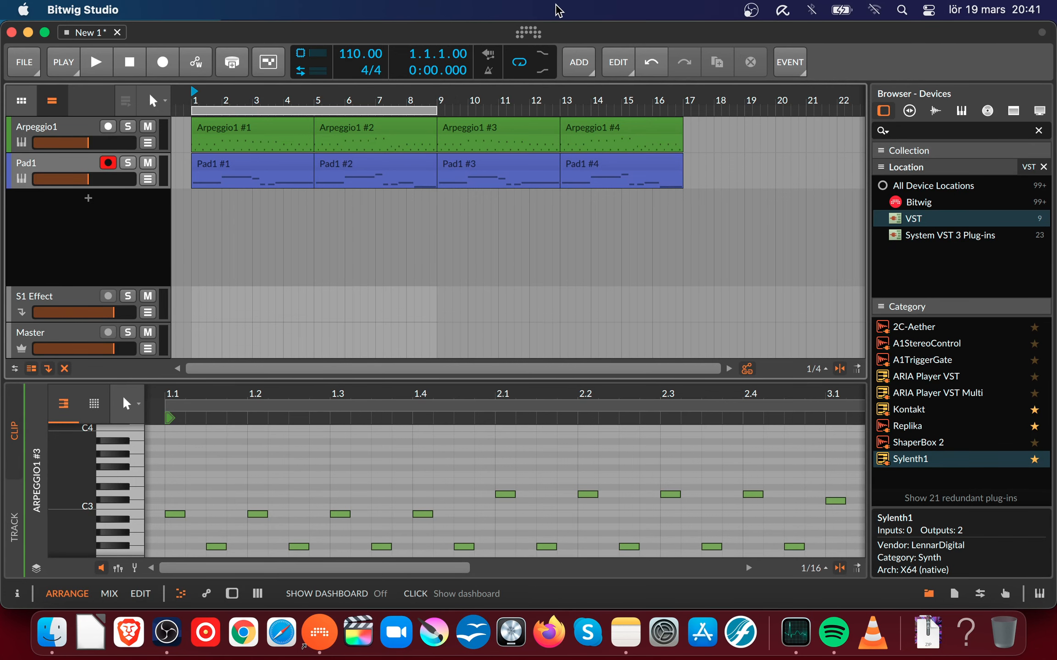
- Open the recent project Trance Nr2 and find its FX1 and FX2 tracks in the arrangement
click(535, 33)
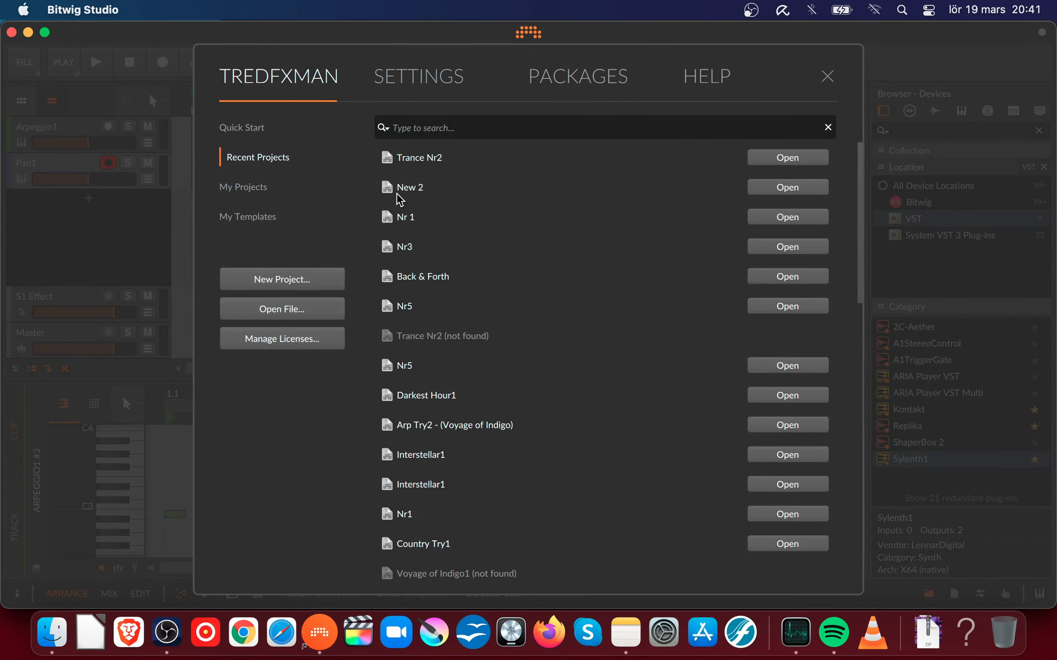
click(803, 162)
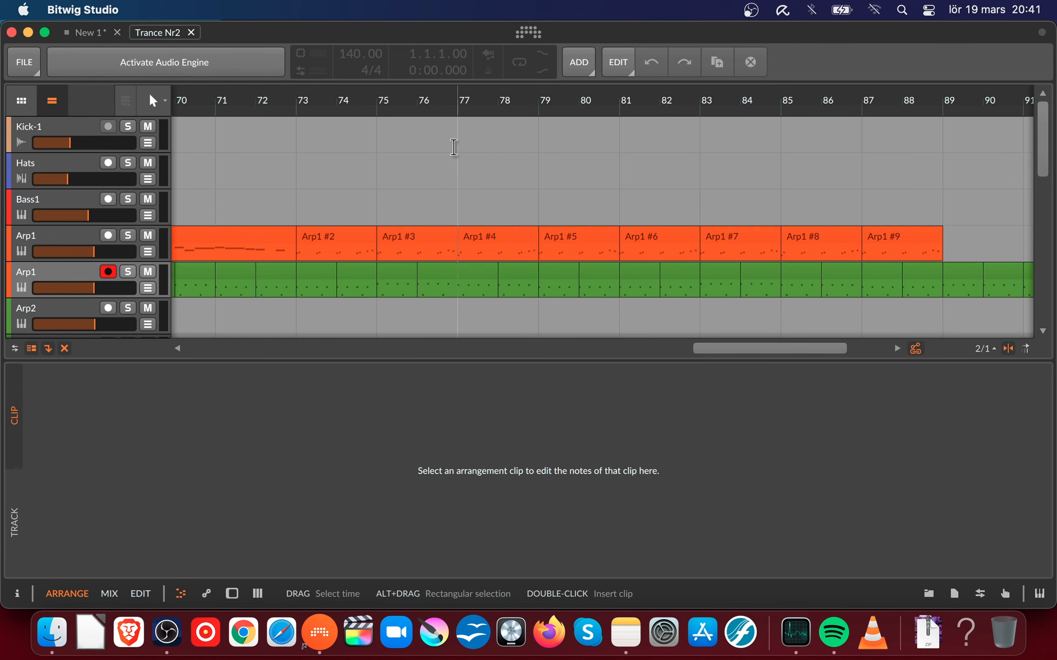
scroll(412, 275, down, 10)
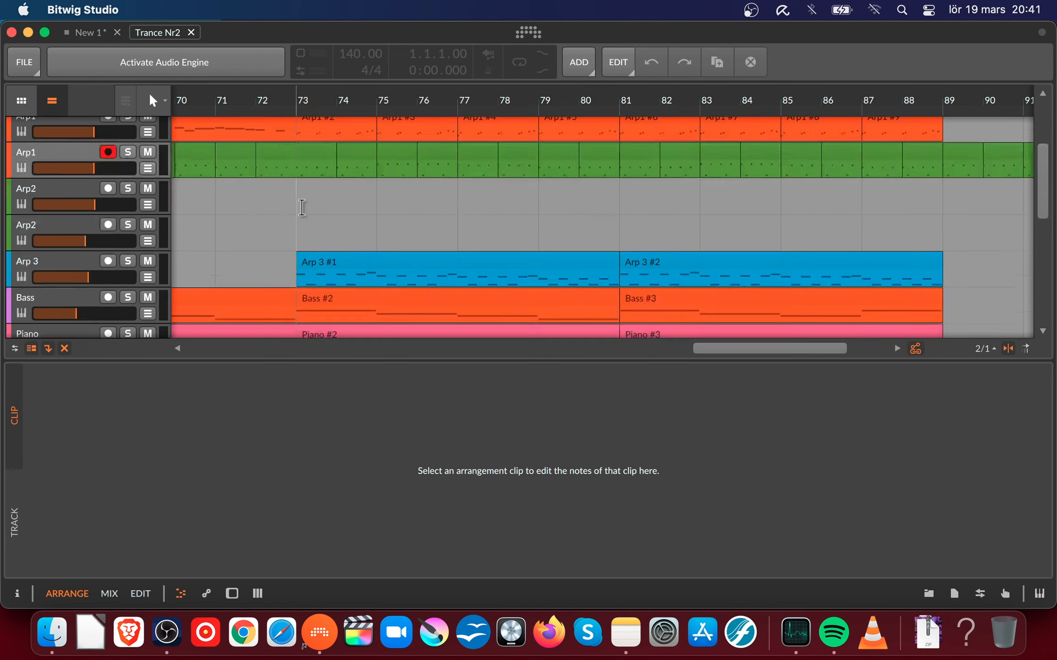
drag(747, 352, 496, 349)
drag(379, 107, 463, 92)
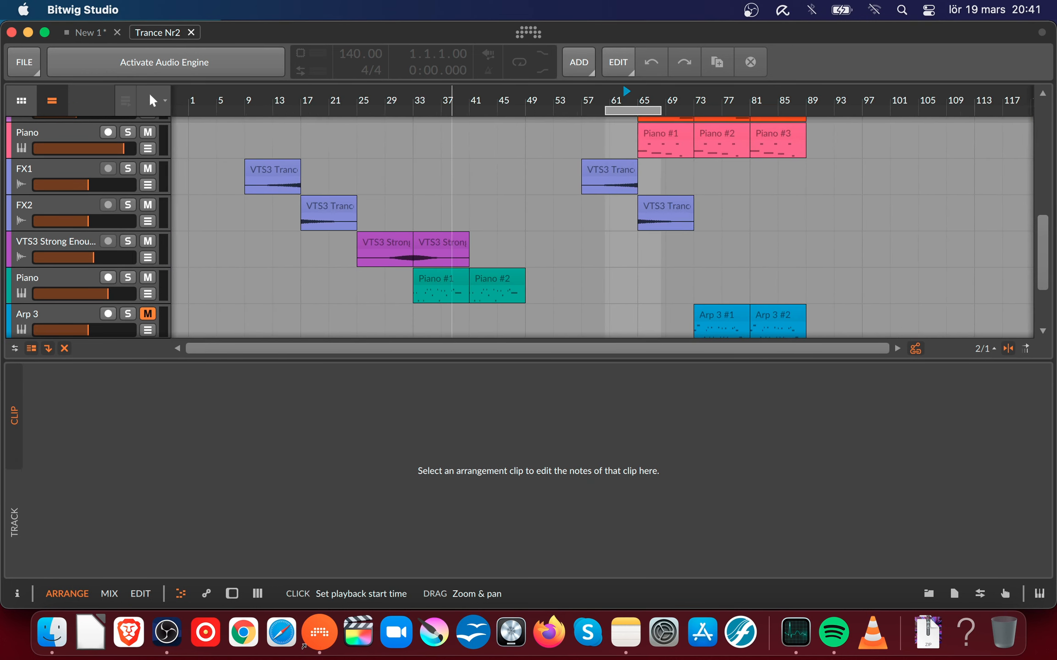
- Select the FX1 and FX2 tracks together and cut them from the Trance Nr2 project
click(63, 178)
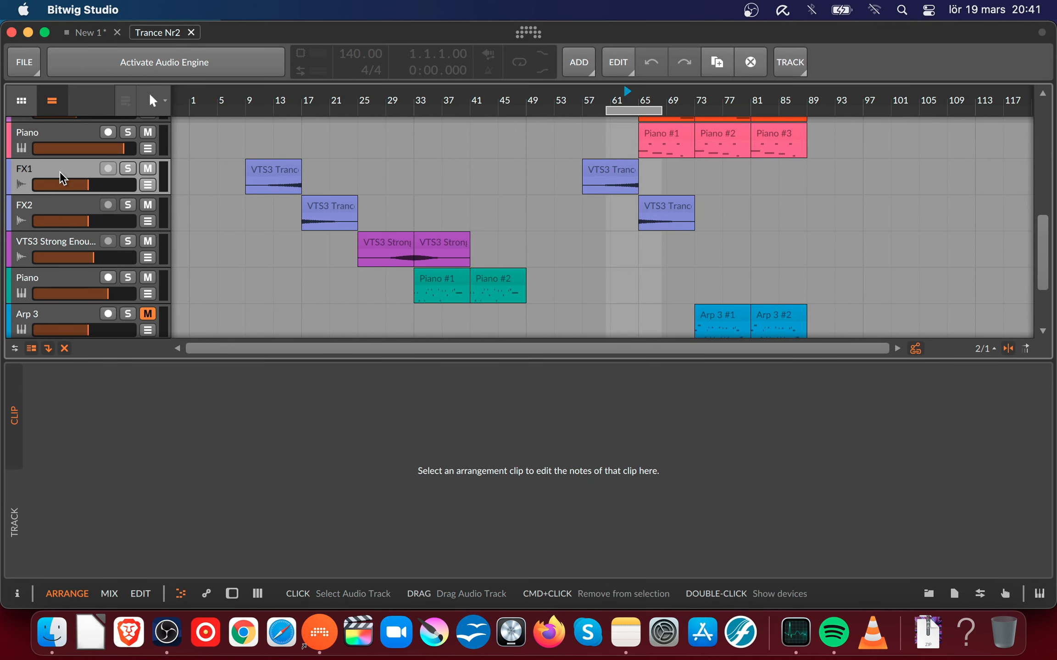
shift+click(72, 215)
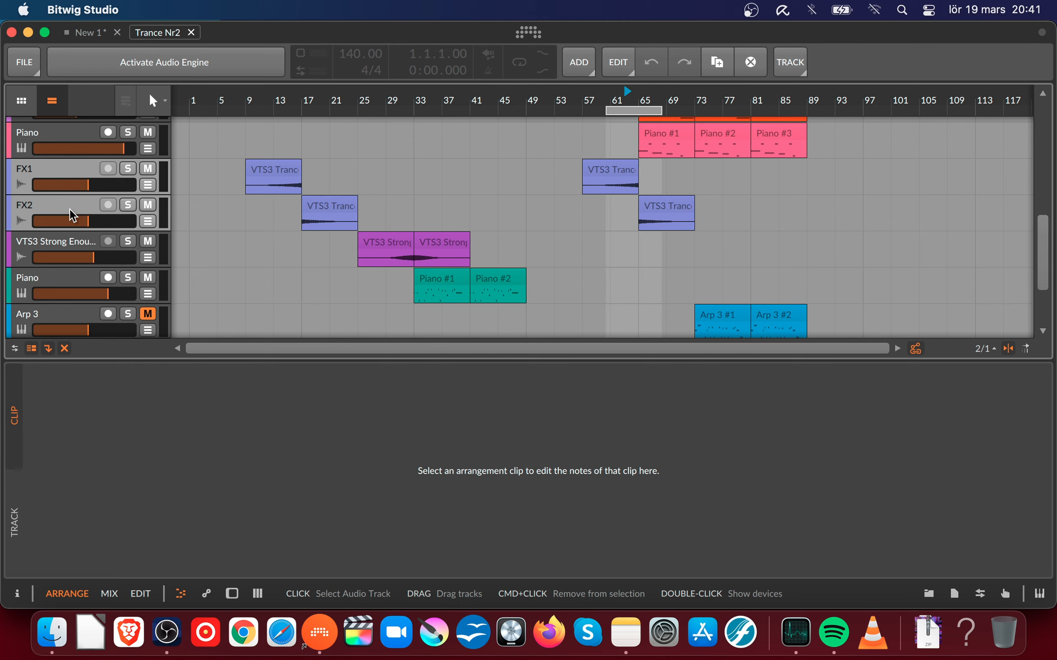
click(616, 65)
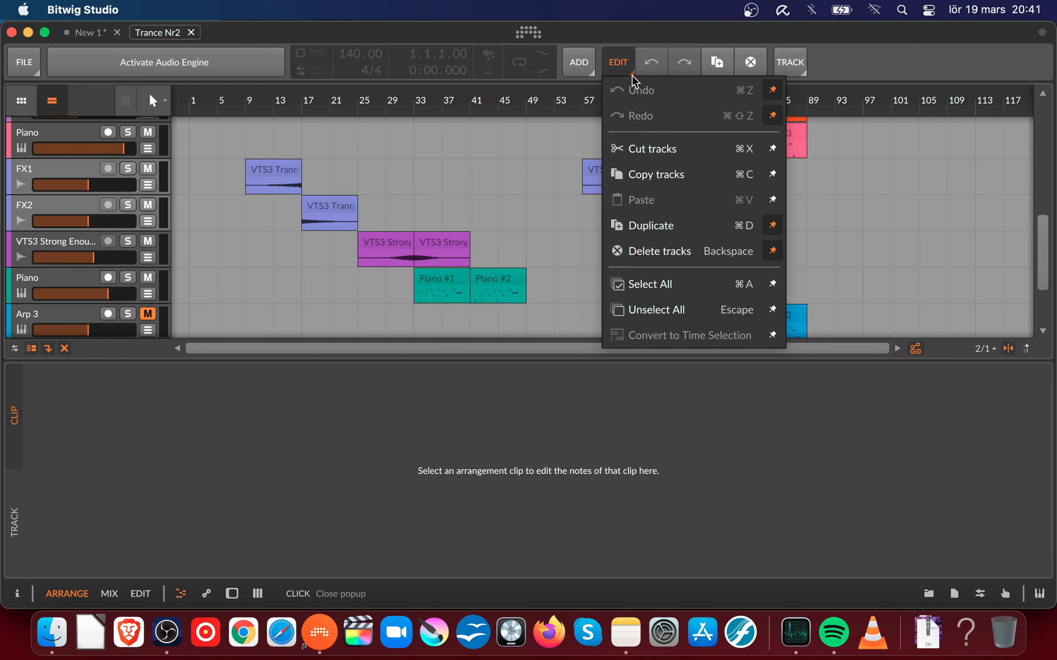
click(821, 78)
click(585, 67)
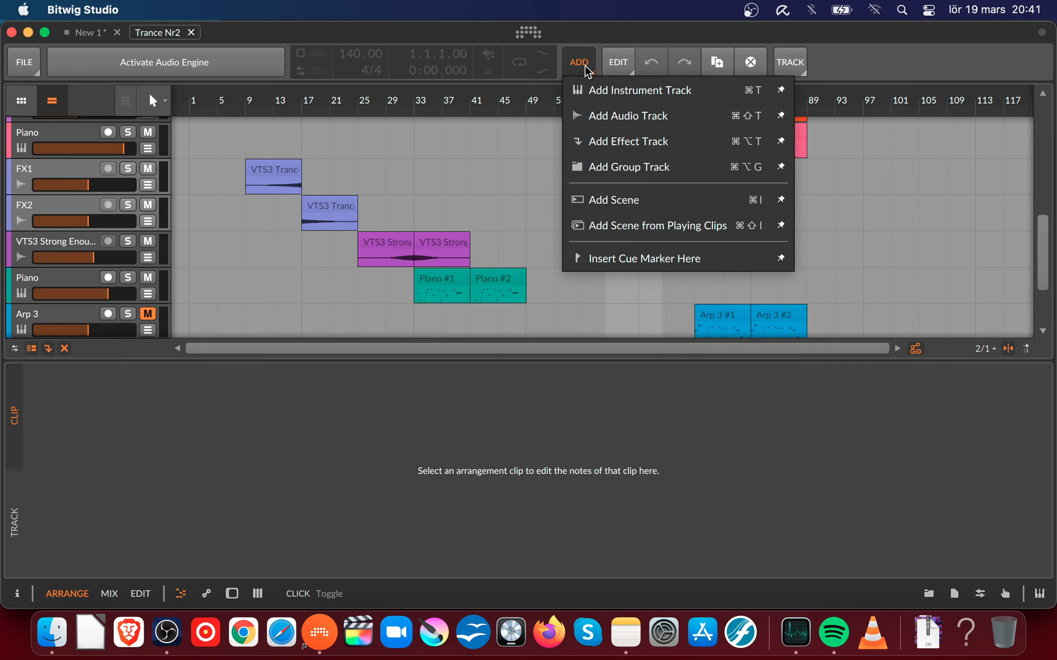
click(616, 67)
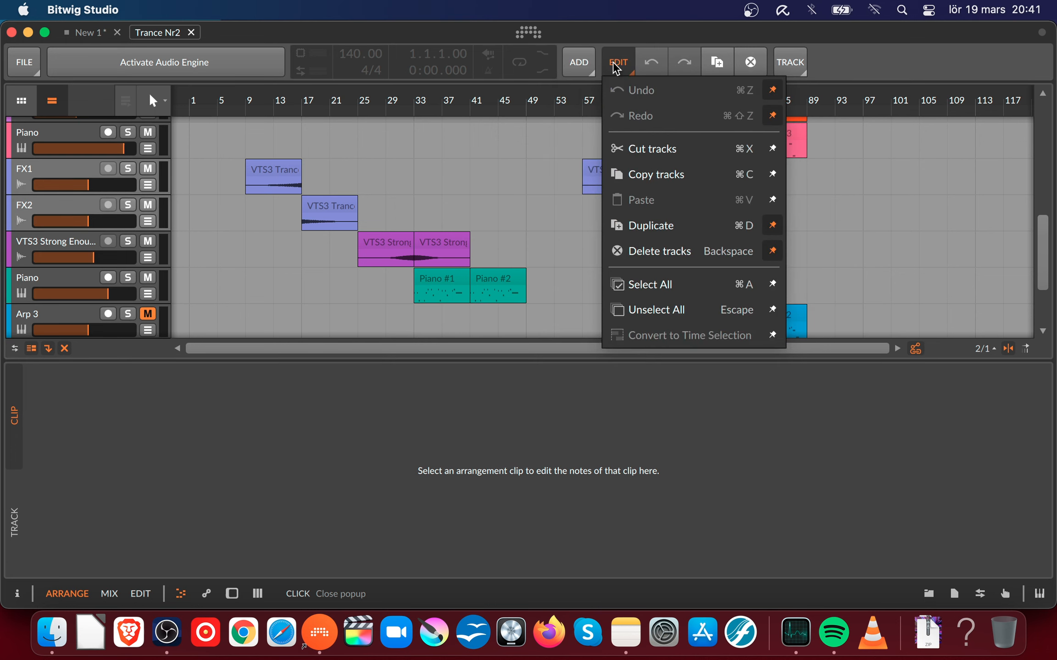
click(654, 140)
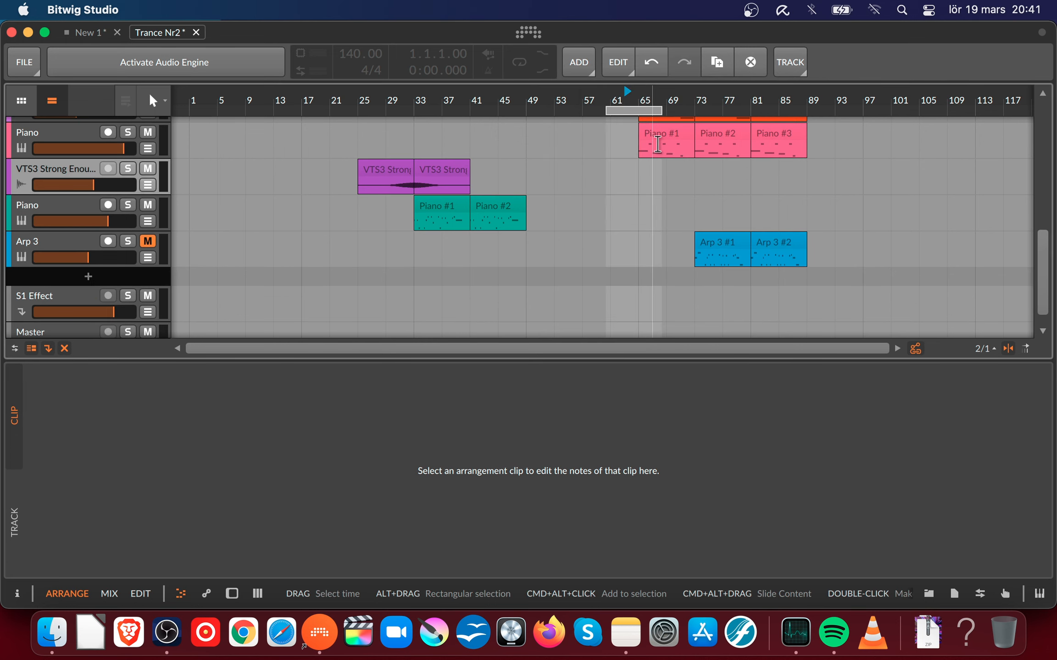
- Close Trance Nr2 without saving and paste the FX1 and FX2 tracks below Pad1 in the New 1 project
click(196, 32)
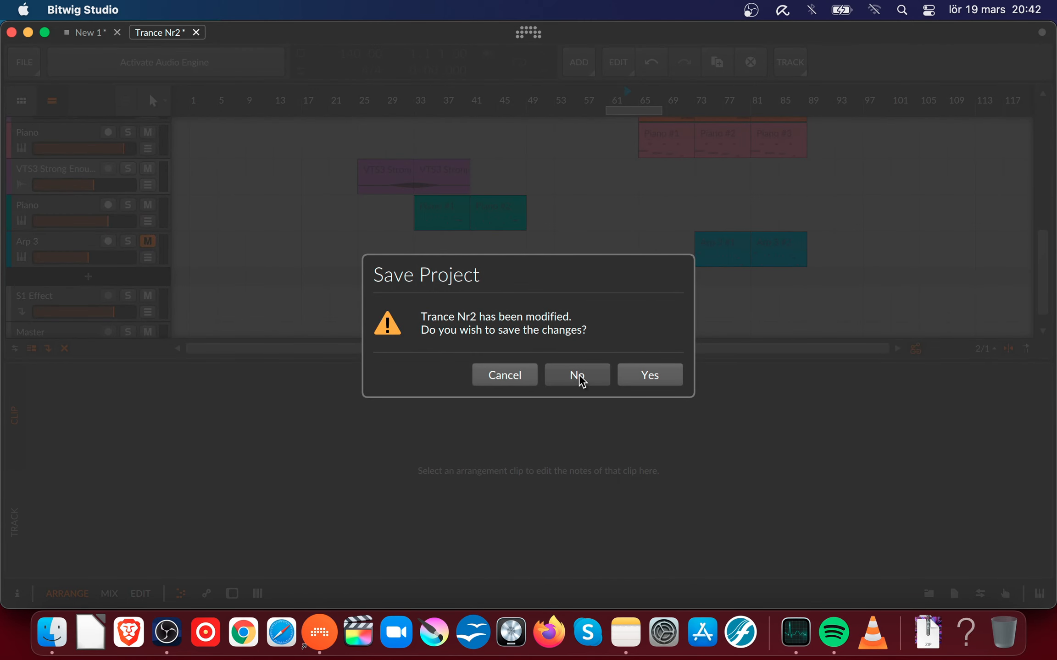
click(579, 375)
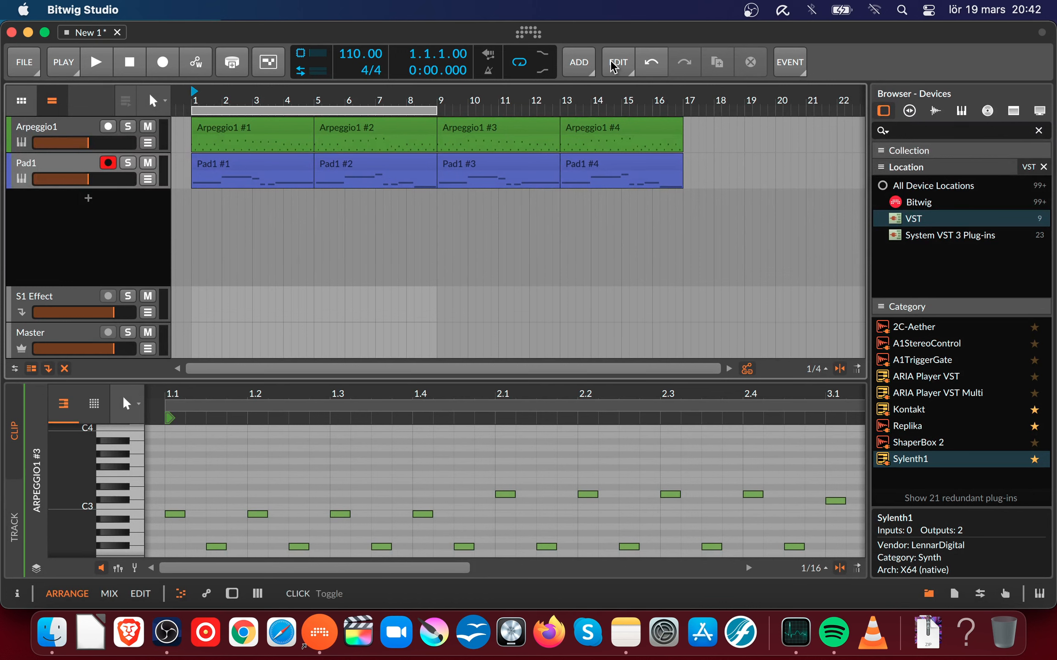
click(116, 238)
click(618, 62)
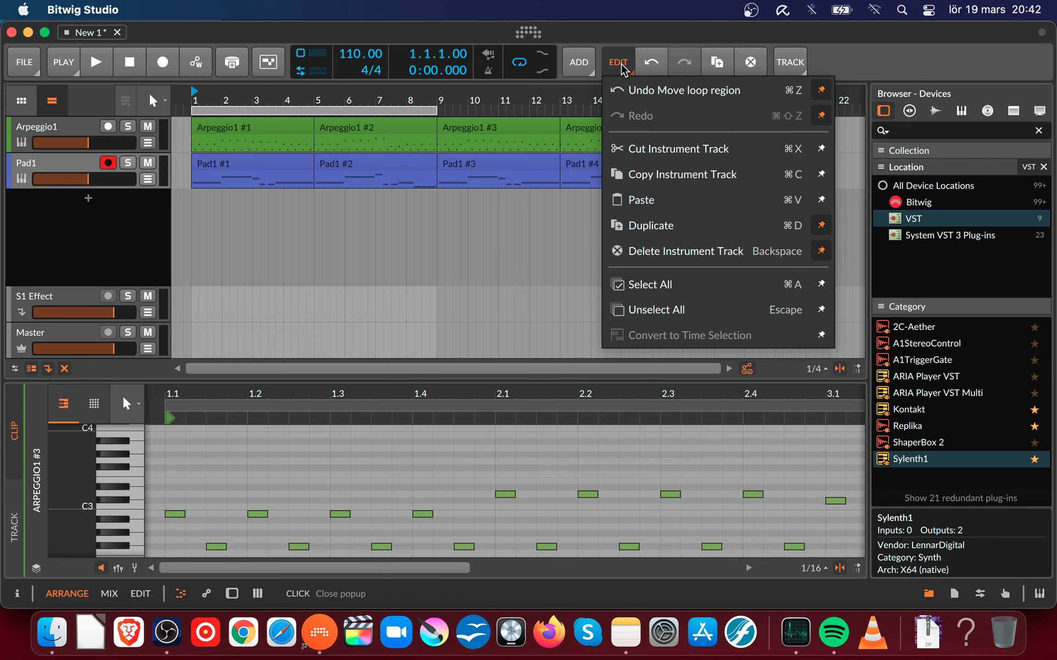
click(615, 200)
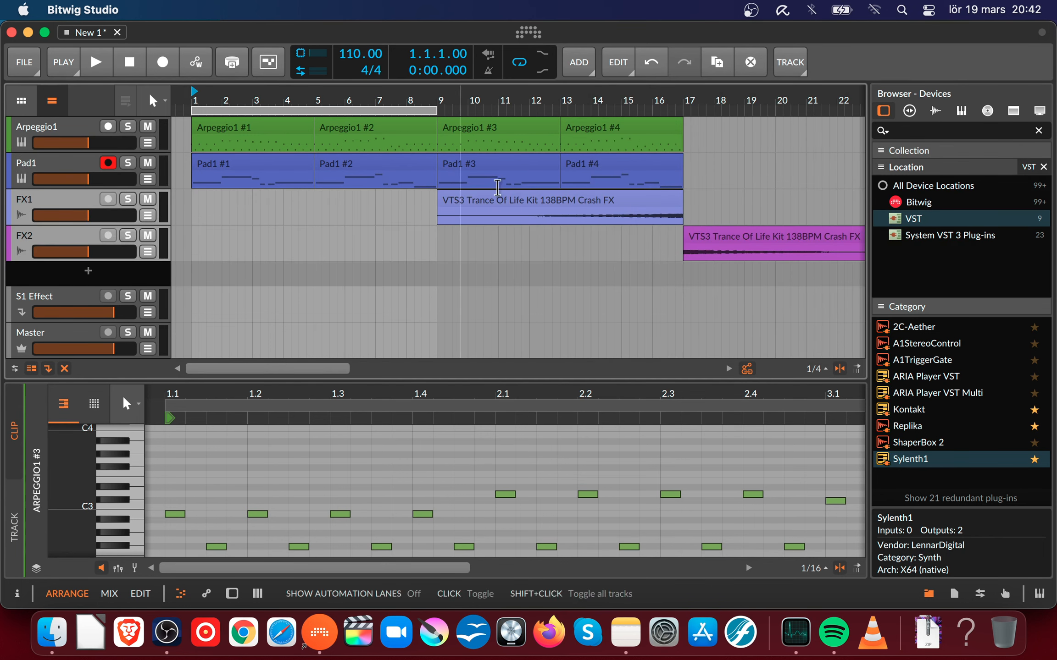
- Delete the extra crash clips at bar 57 on FX1 and bar 65 on FX2
drag(598, 95, 598, 30)
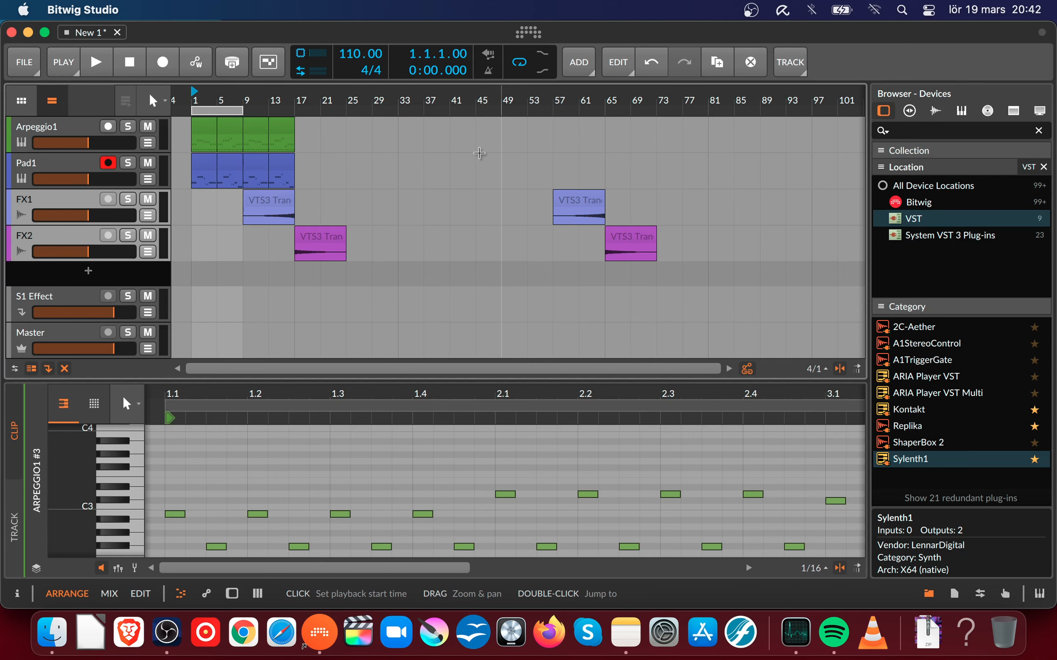
click(577, 204)
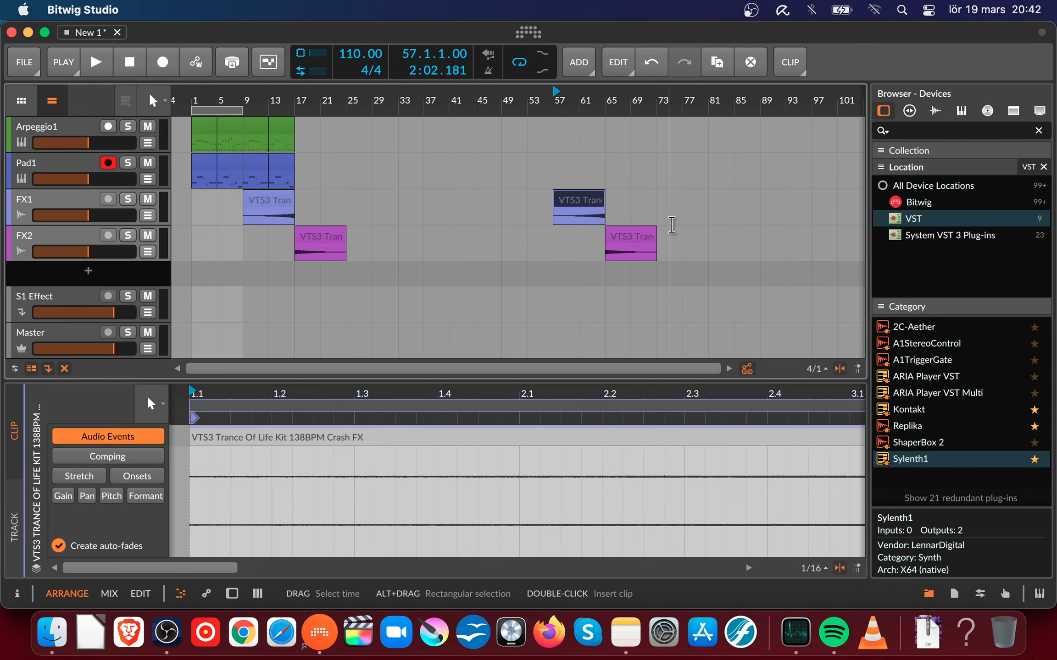
key(Delete)
click(644, 240)
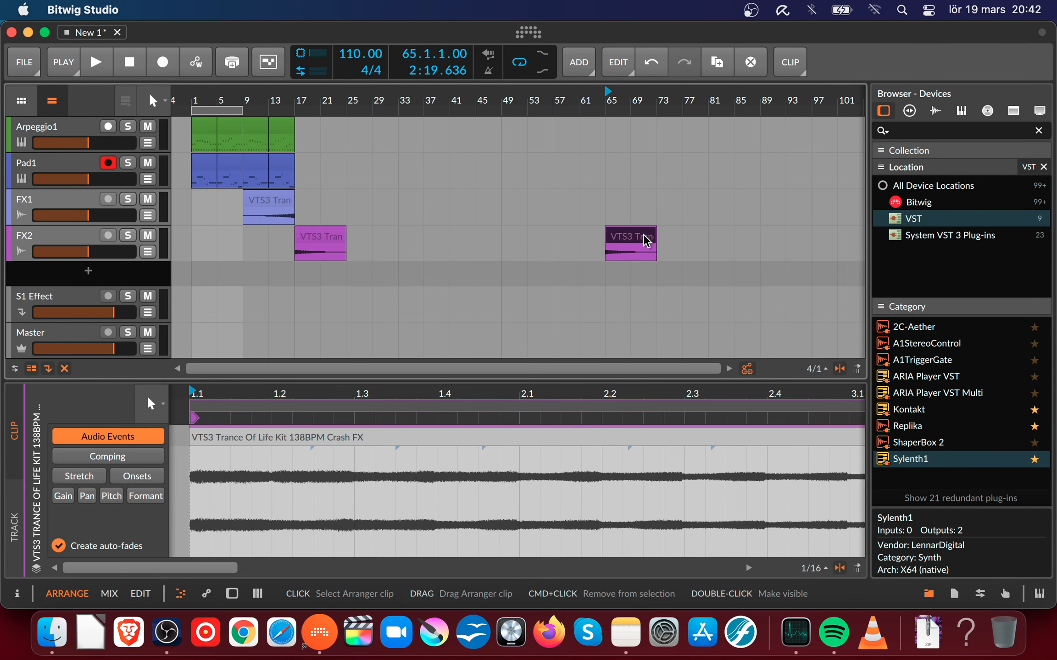
key(Delete)
- Move the arranger loop to bars 17 to 25 and back to bars 9 to 17
drag(243, 101, 330, 139)
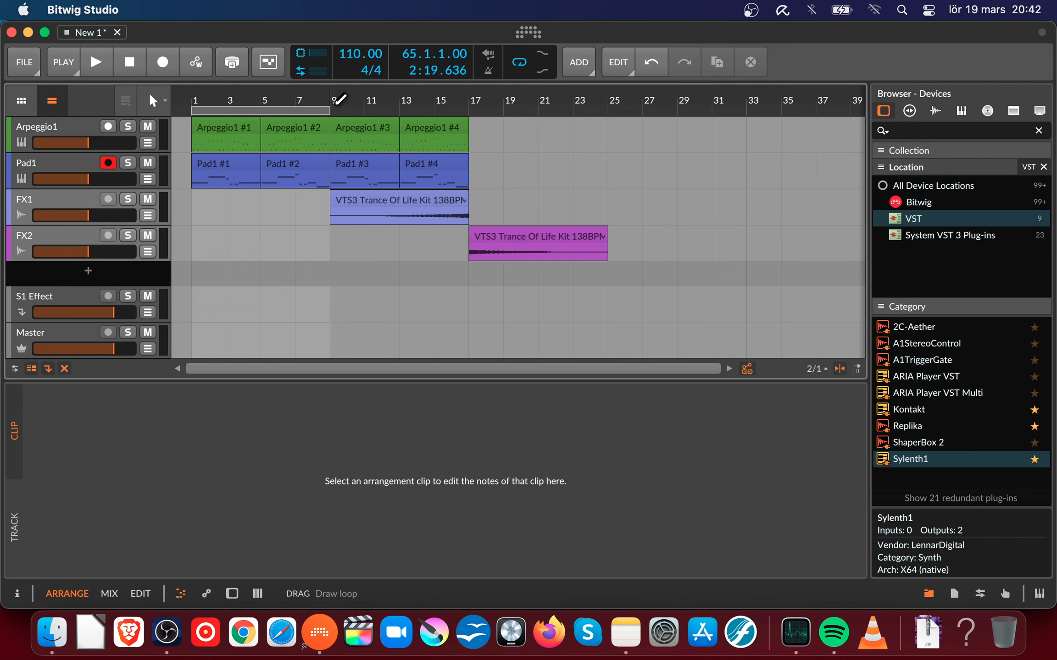
drag(324, 110, 605, 109)
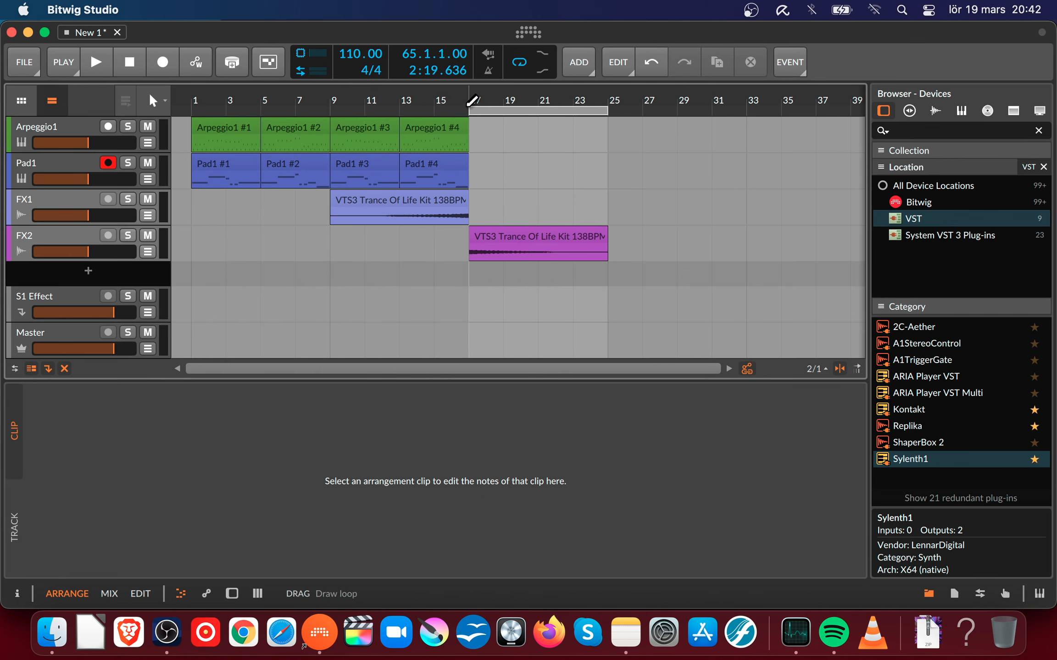
drag(480, 109, 352, 113)
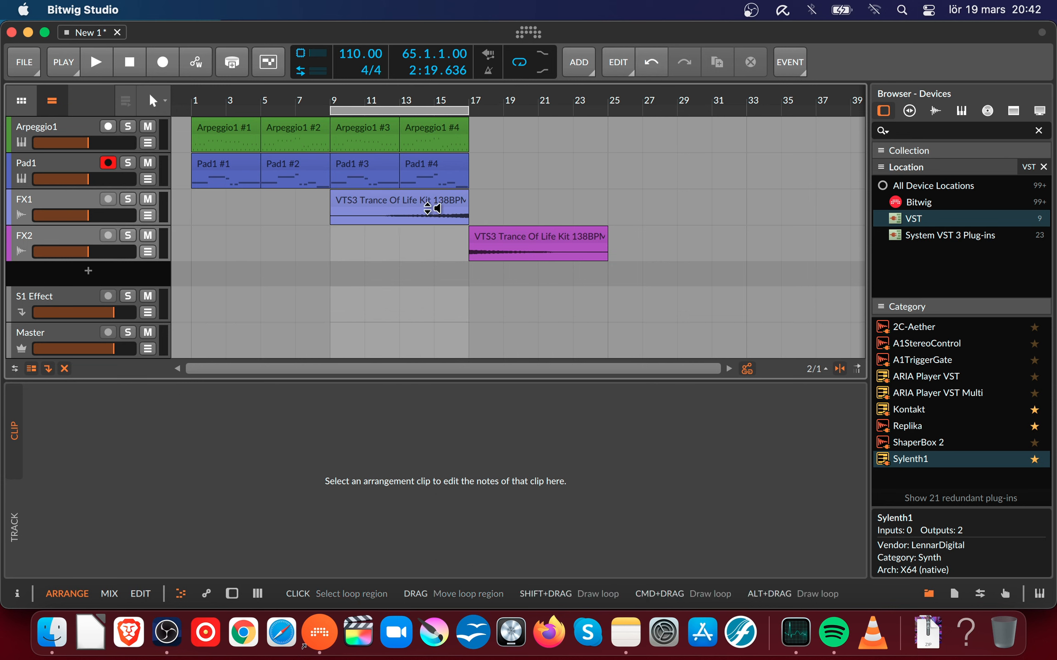
- Move the FX1 and FX2 crash clips together eight bars earlier, to start at bars 1 and 9
click(399, 209)
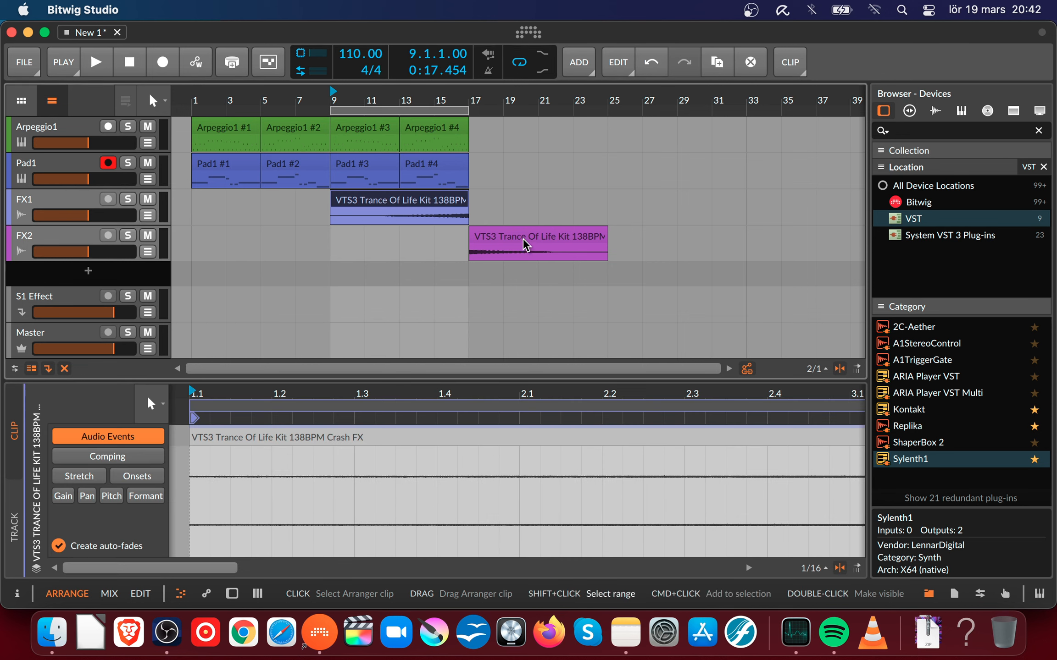
super+click(525, 246)
drag(372, 202, 229, 210)
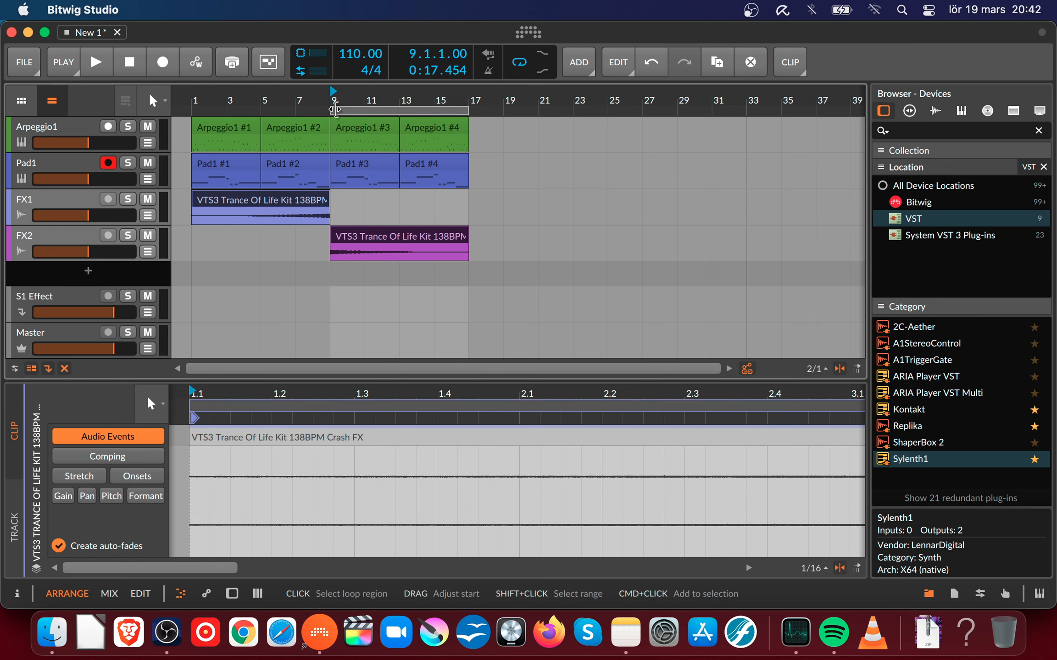
- Extend the arranger loop to bars 1 to 17 and raise the FX1 and FX2 track volumes during playback, with FX2 at -6.8 dB
drag(331, 111, 125, 112)
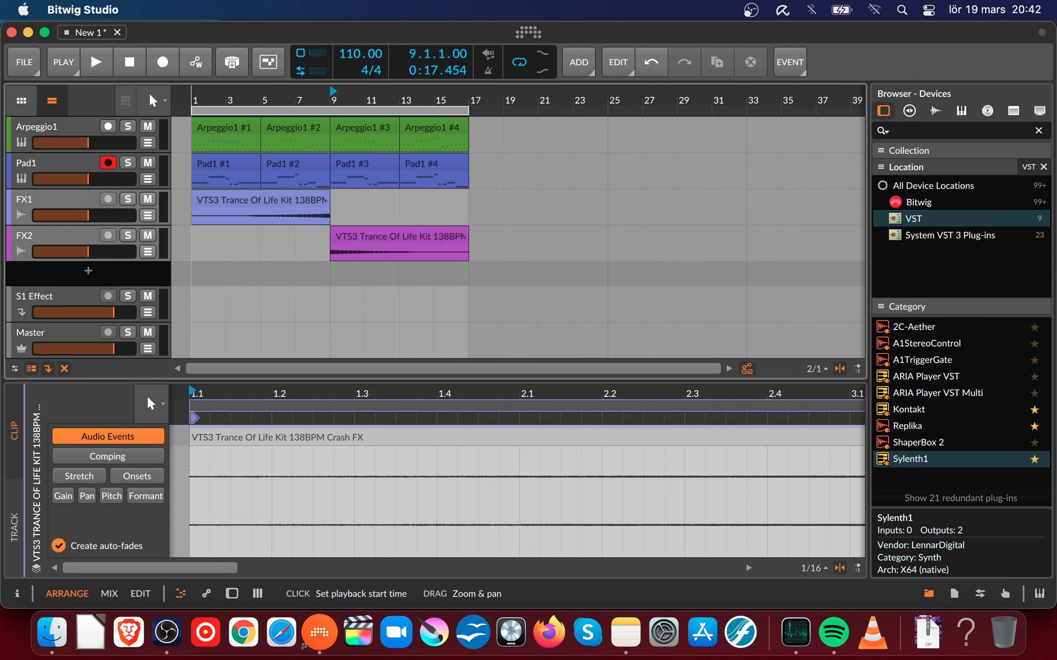
click(194, 97)
key(space)
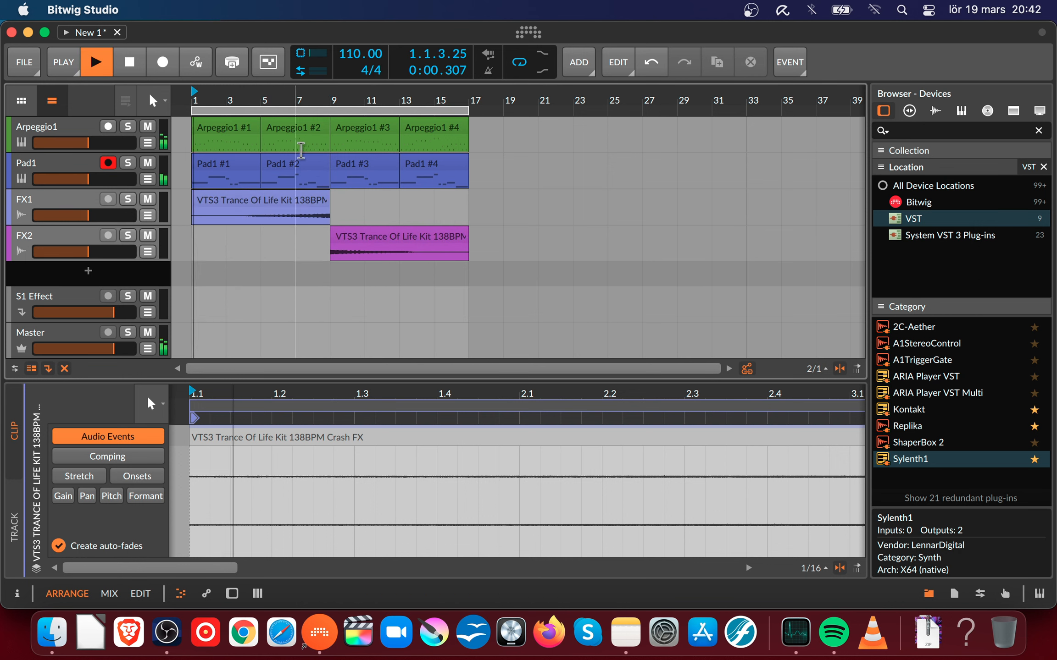
click(83, 210)
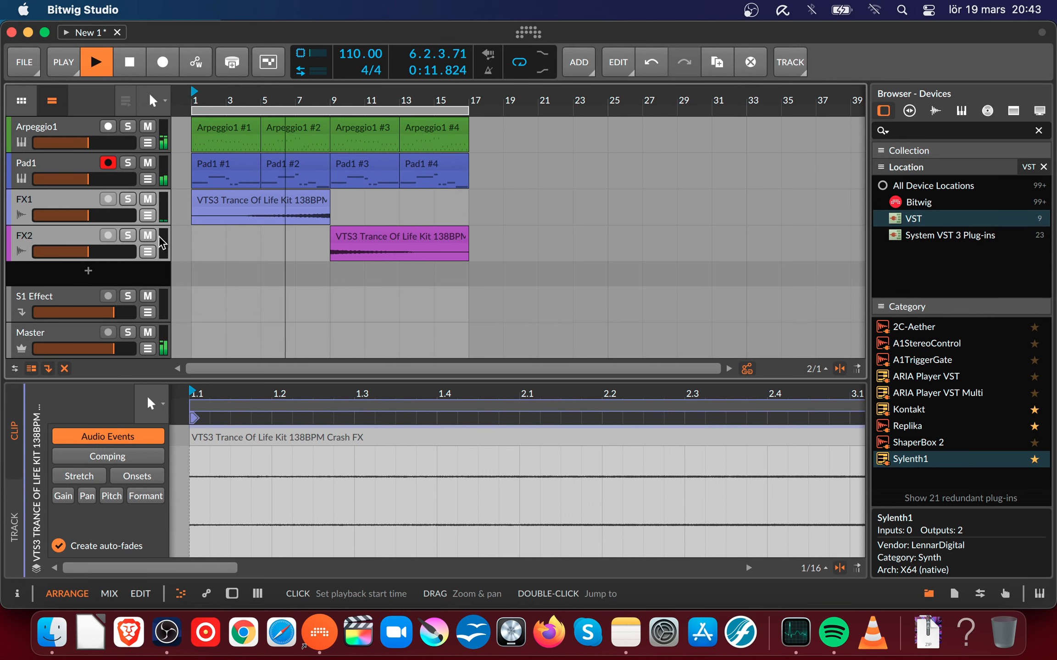
drag(108, 219, 115, 251)
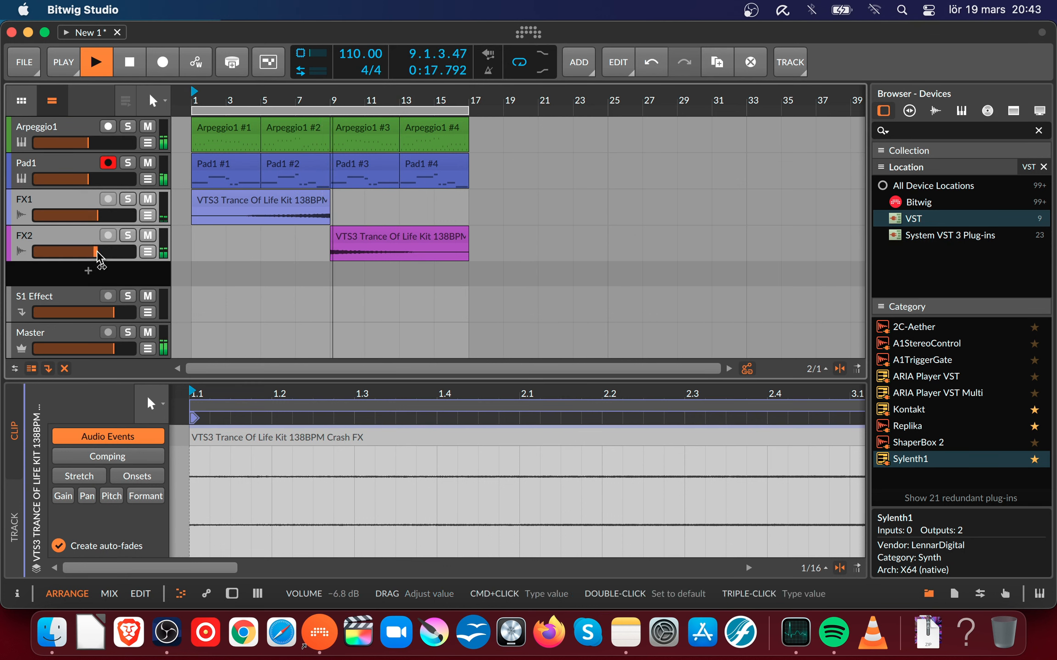
key(space)
- Move the FX1 and FX2 crash clips together eight bars later, to start at bars 9 and 17
drag(375, 88, 375, 128)
click(408, 205)
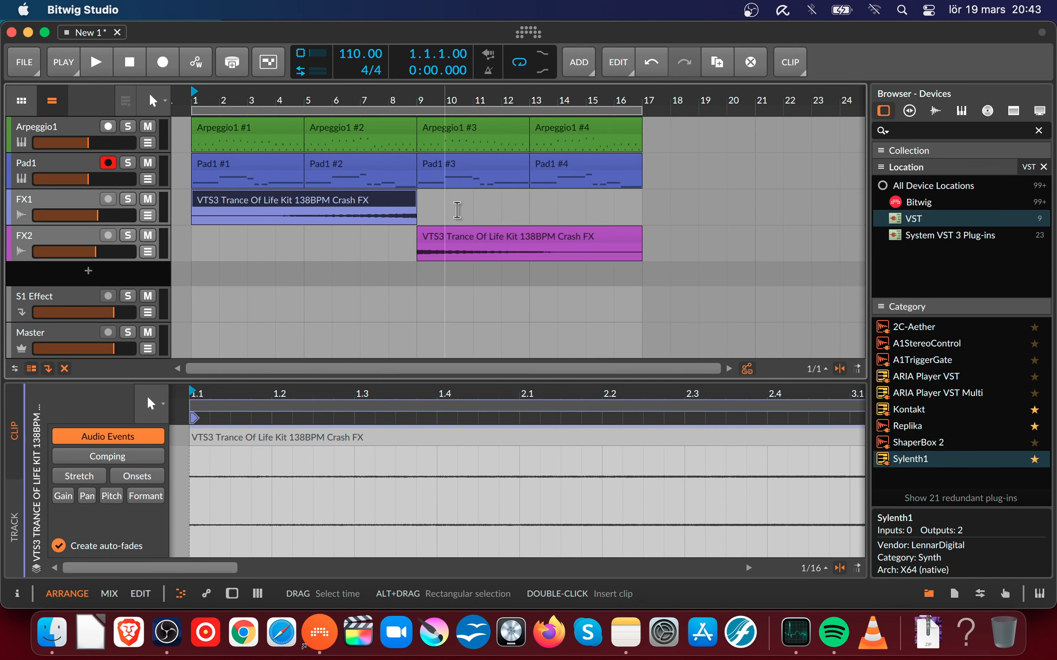
click(443, 238)
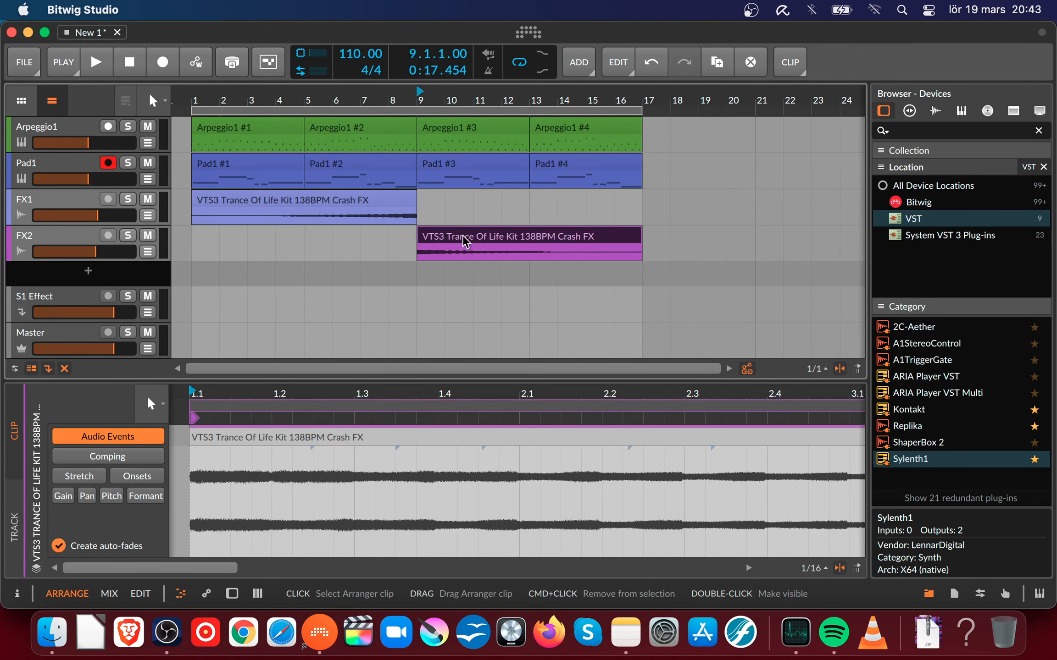
super+click(380, 199)
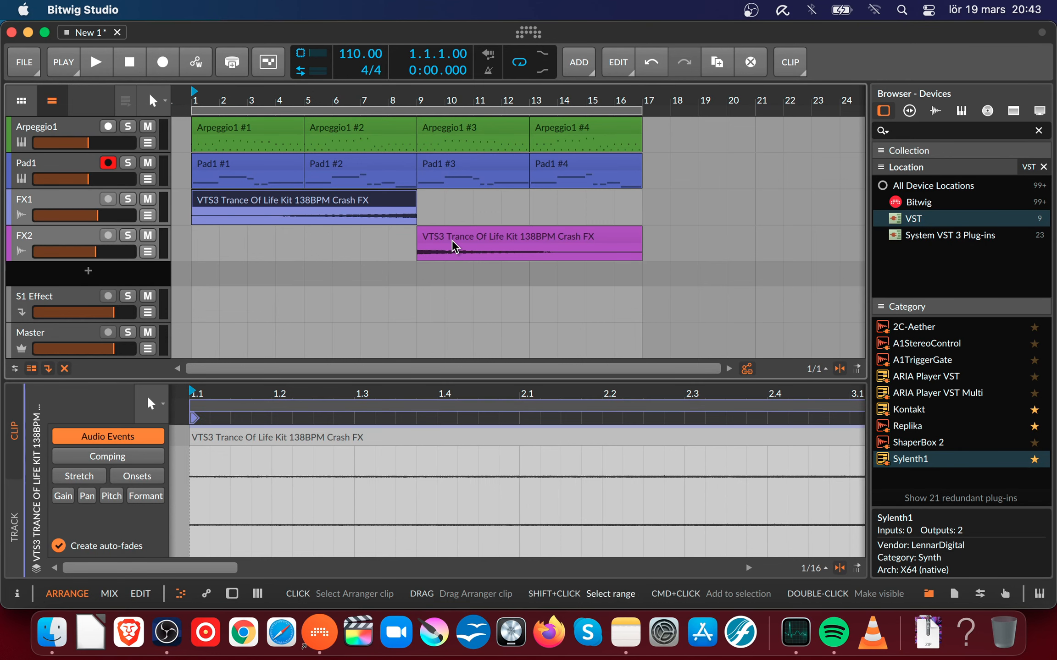
drag(452, 242, 632, 126)
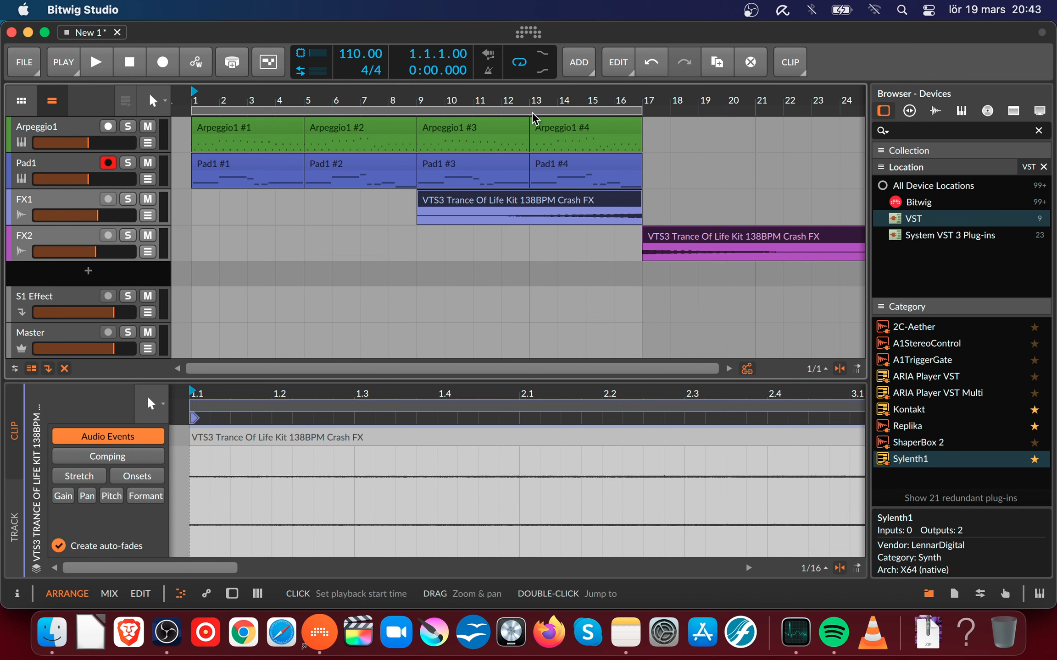
- Play the arrangement briefly from bar 1 and set the playback start to bar 17
key(space)
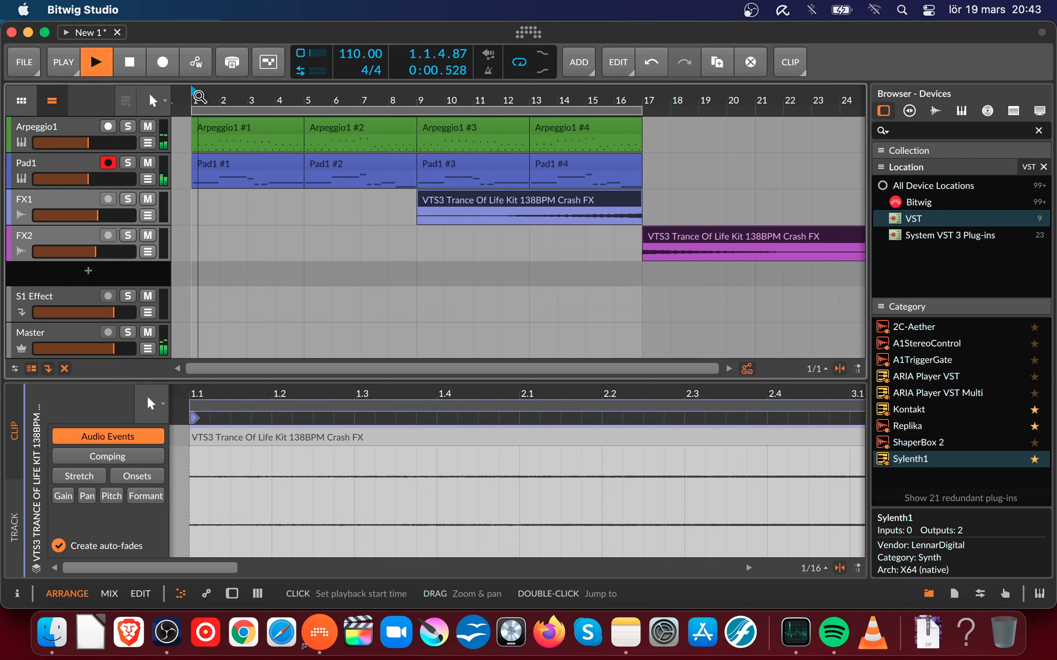
key(space)
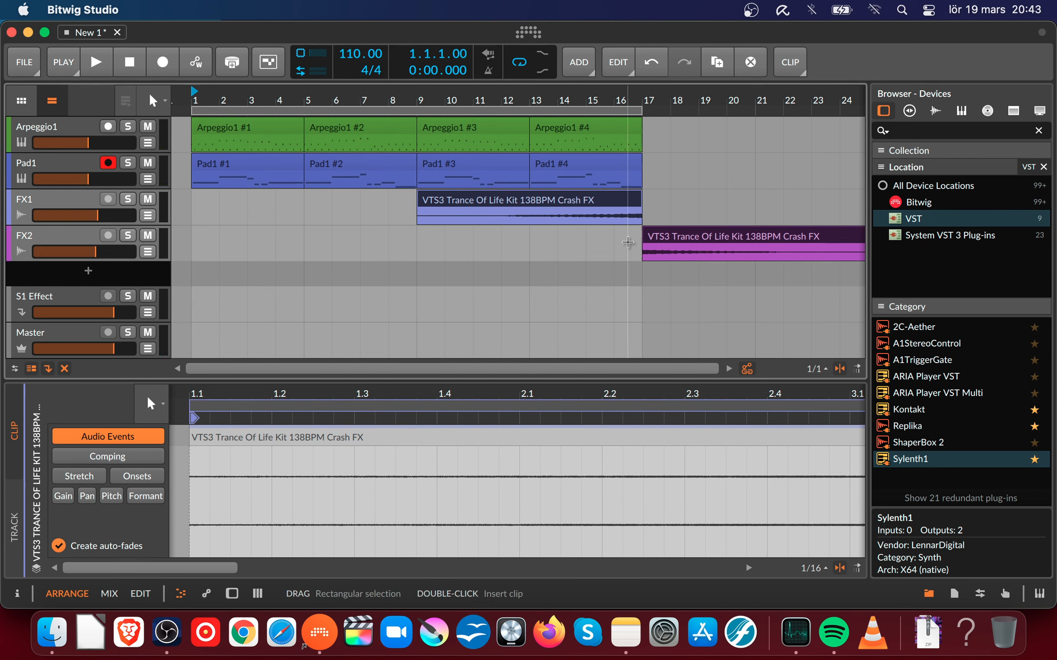
click(642, 106)
mouse_move(641, 107)
mouse_down()
mouse_move(639, 133)
mouse_move(635, 118)
mouse_up()
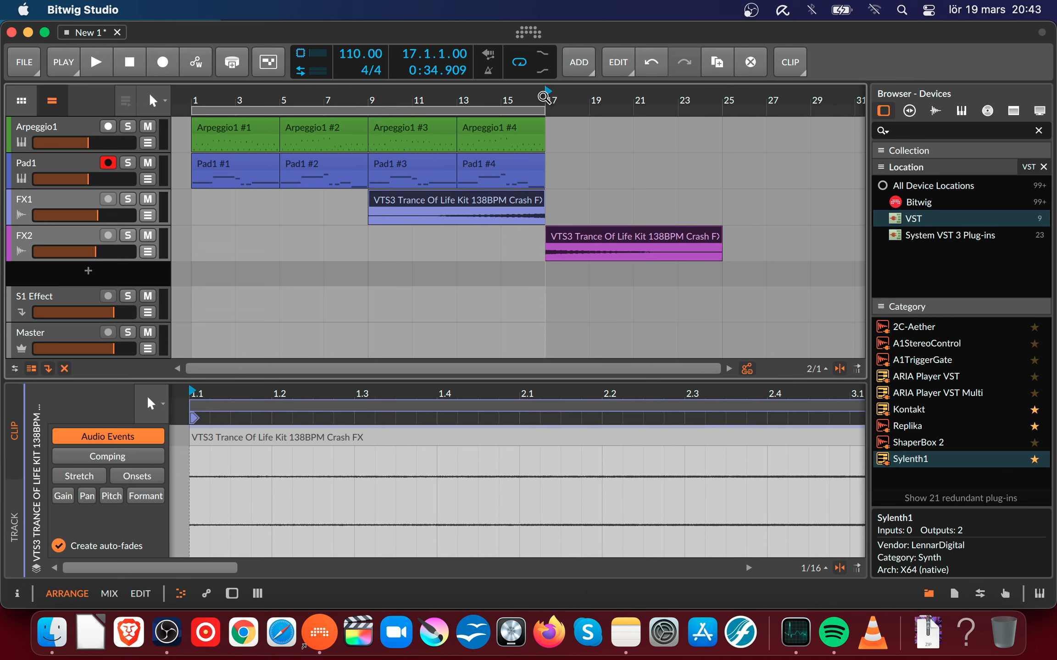
drag(548, 94, 553, 97)
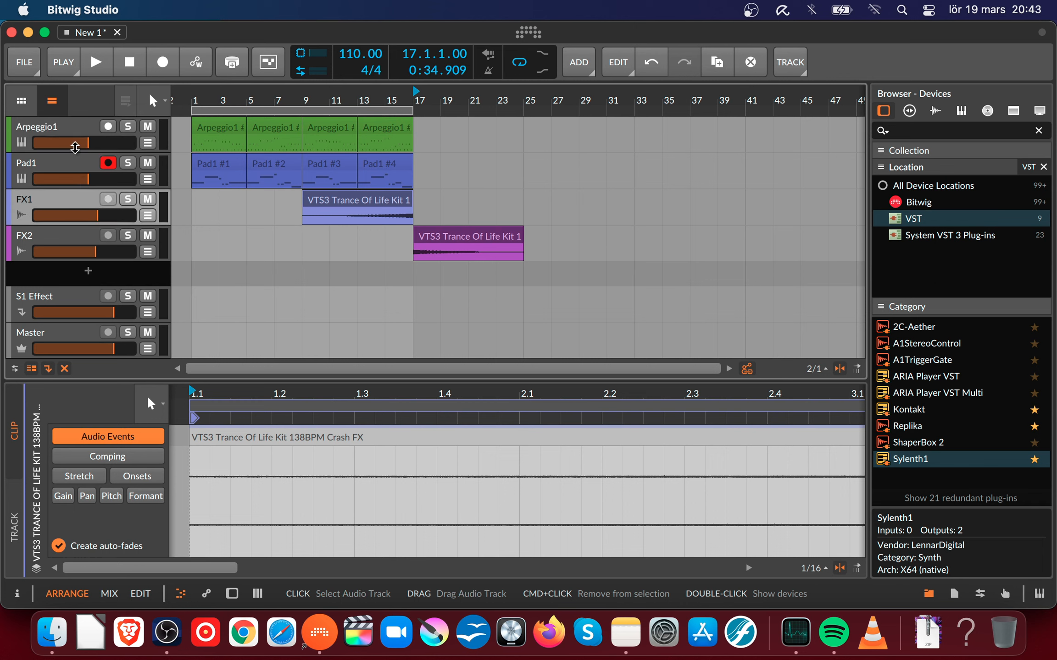
- Select the Arpeggio1 track, open the recent project Trance Nr2 and show its arrangement from bar 1
click(69, 131)
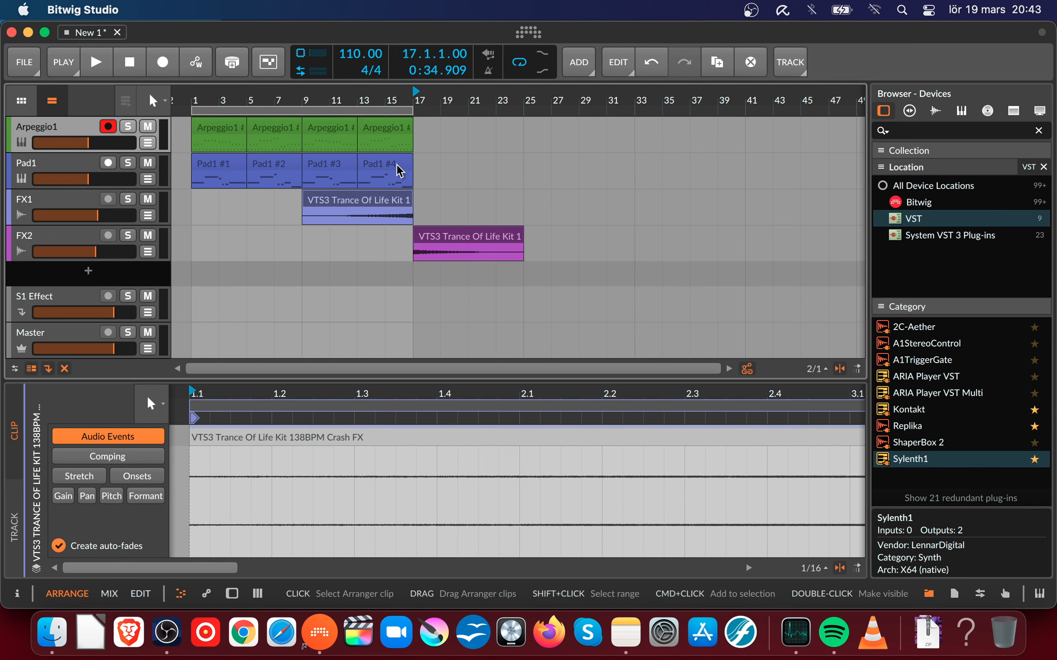
click(535, 36)
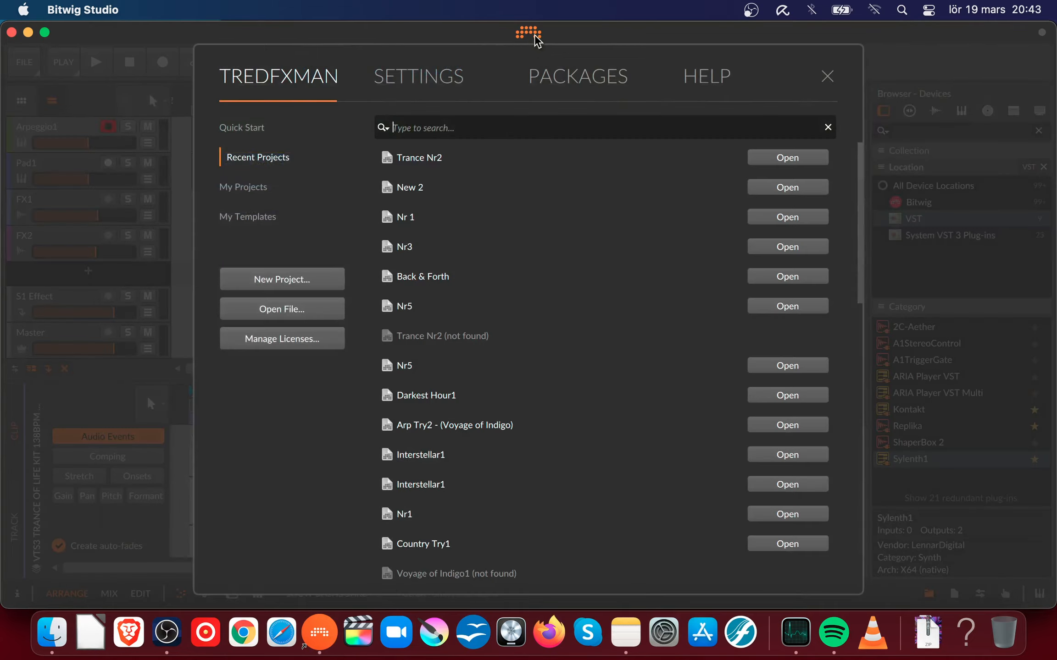
click(782, 158)
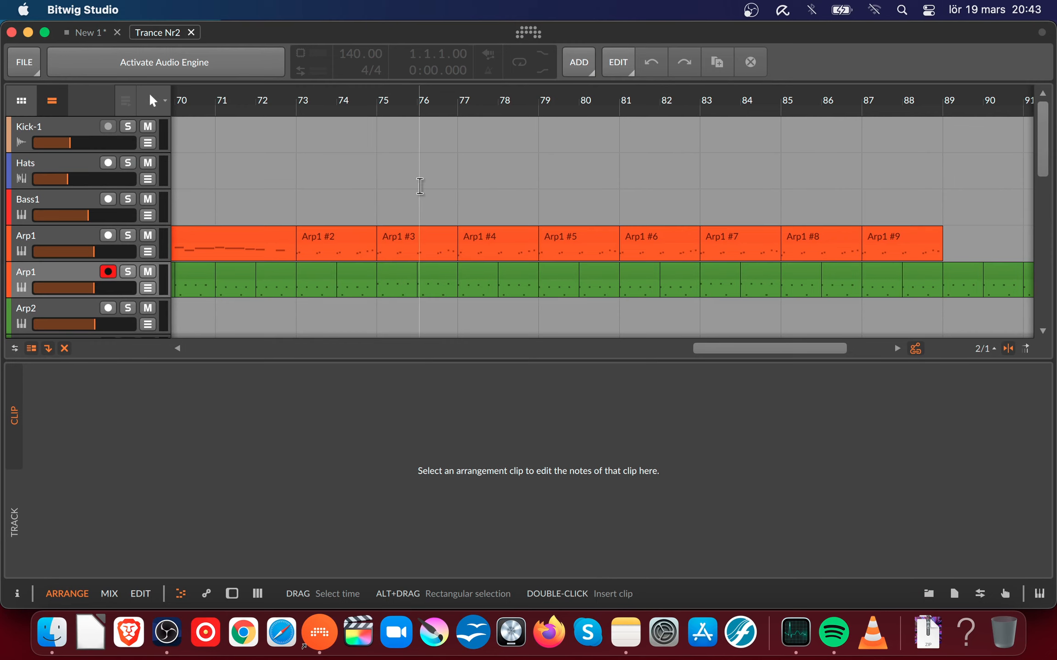
drag(254, 100, 603, 84)
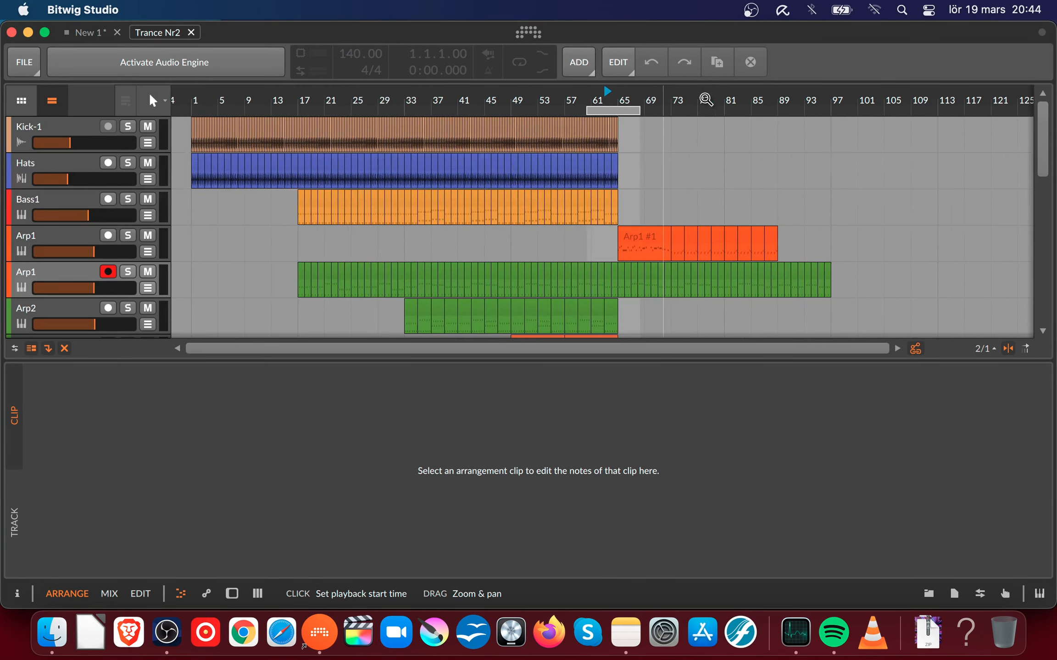
drag(245, 104, 271, 119)
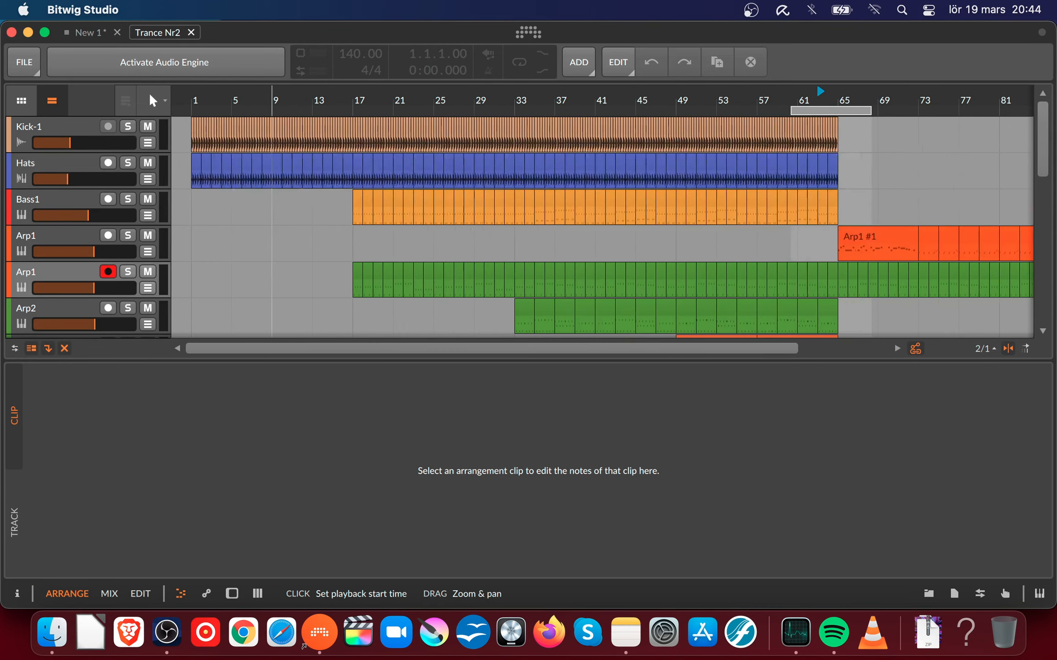
- Select the Kick-1 and Hats tracks together and cut them from the Trance Nr2 project
click(44, 136)
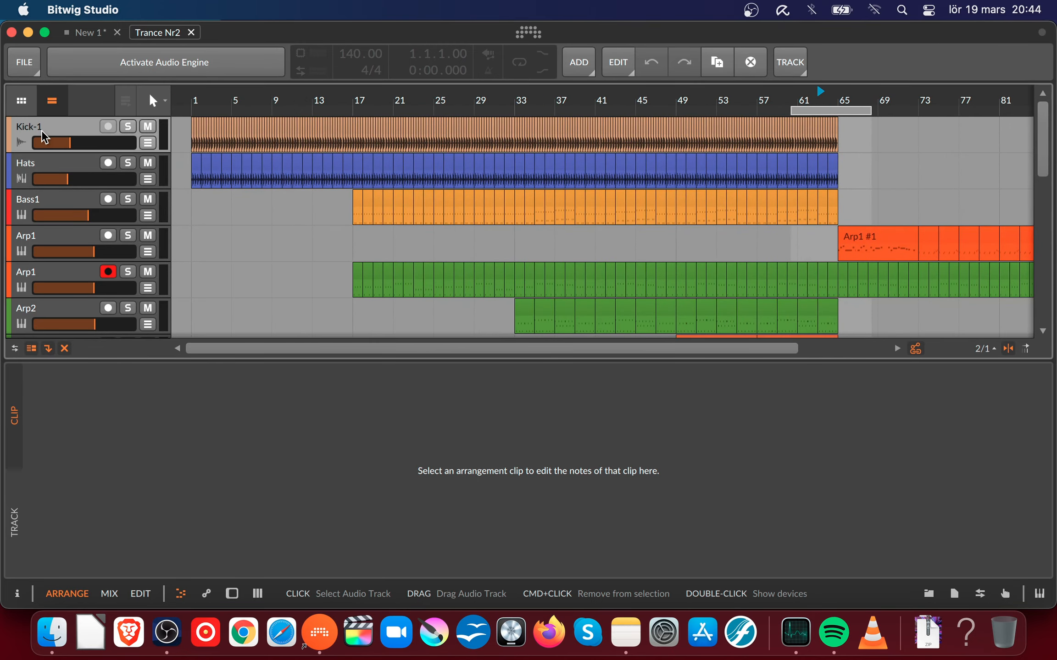
click(51, 170)
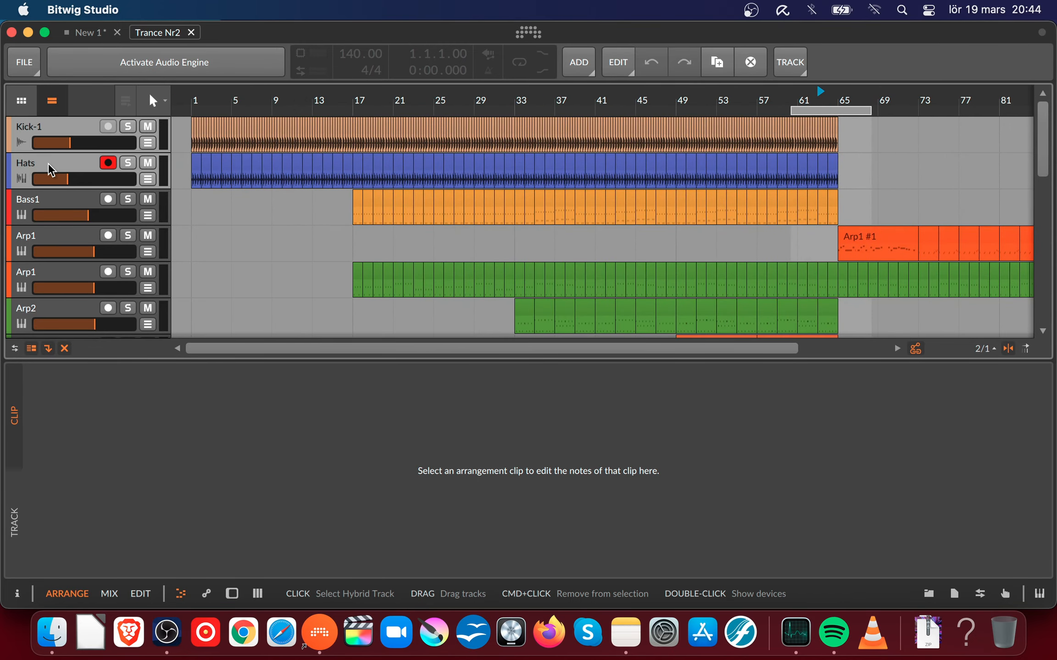
right_click(51, 170)
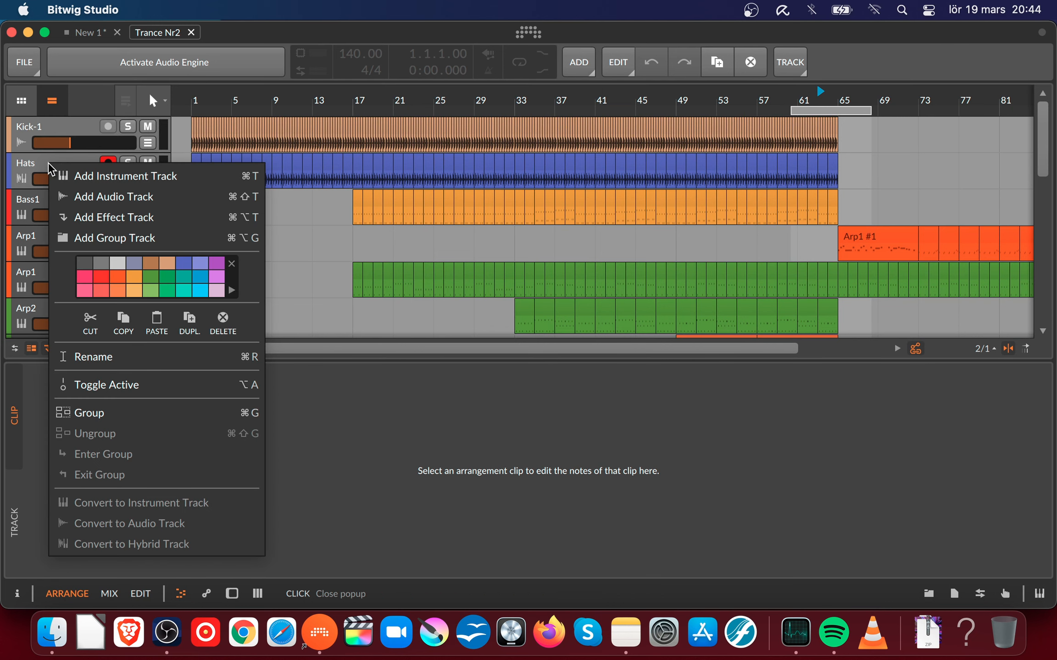
click(39, 140)
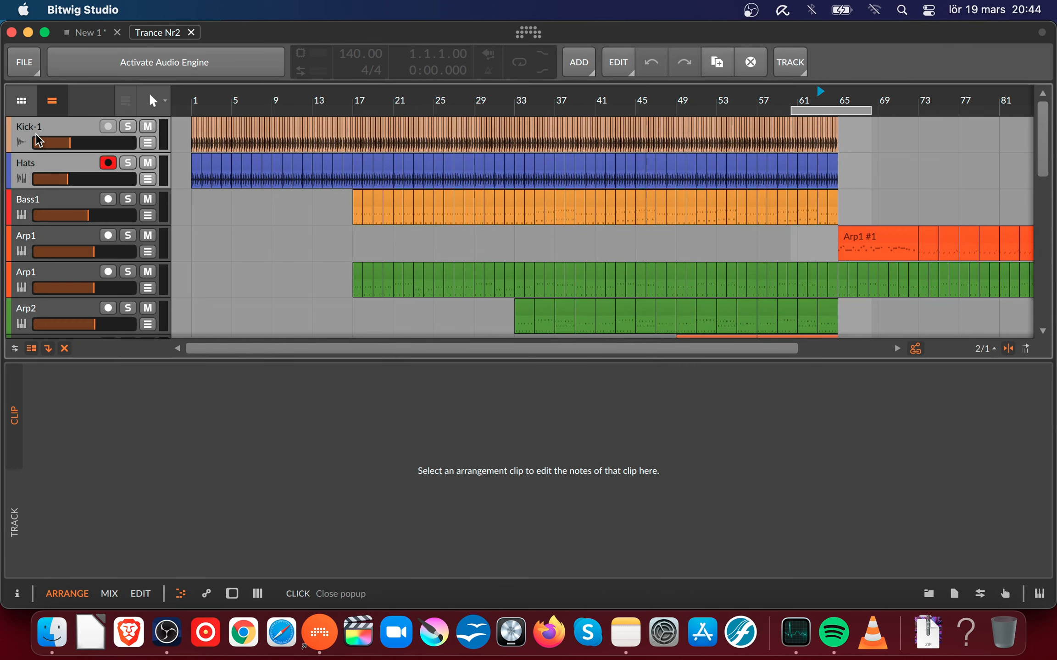
right_click(69, 124)
click(54, 129)
right_click(55, 129)
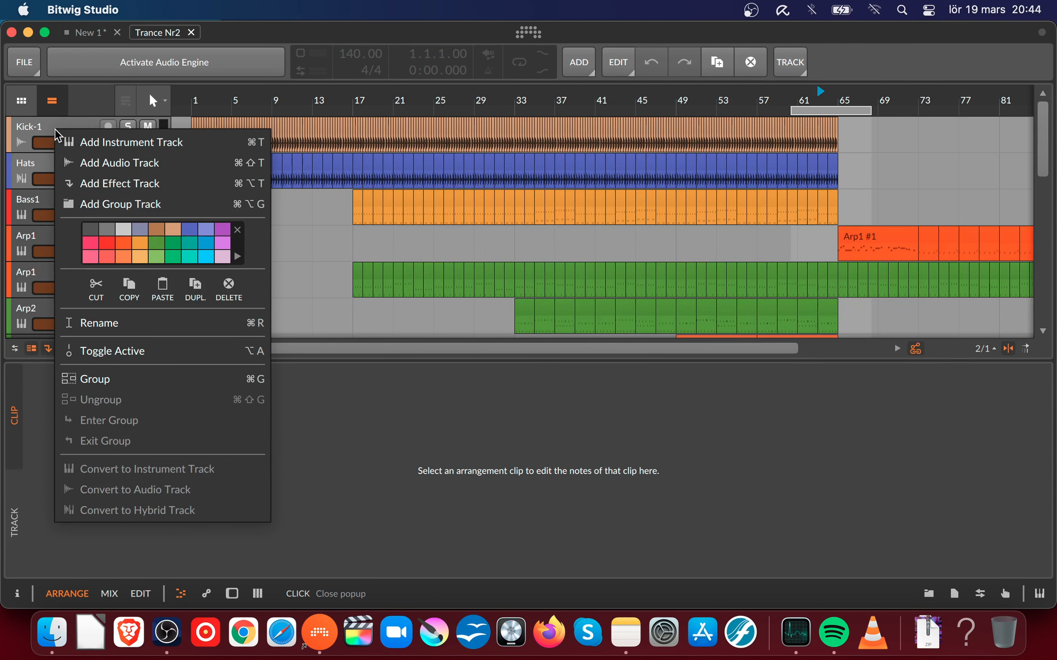
click(30, 124)
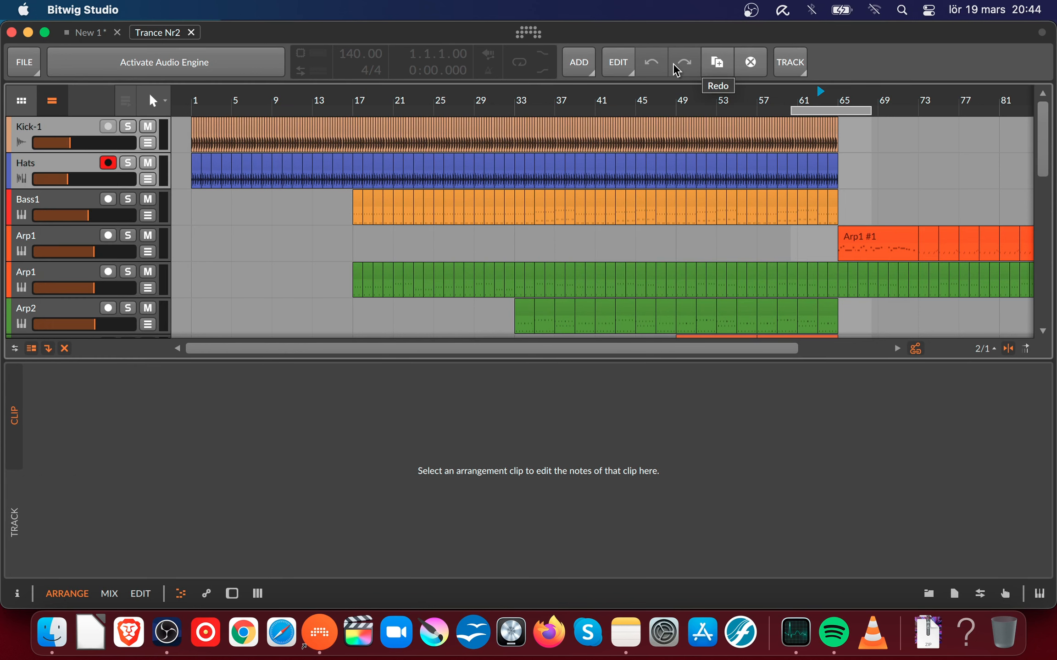
click(618, 62)
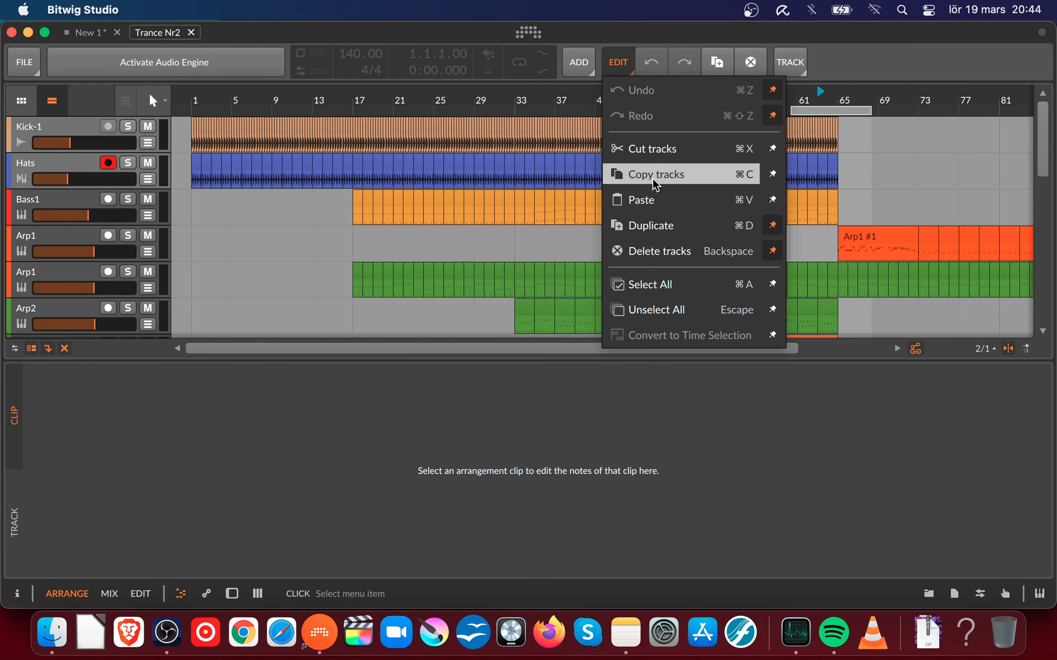
click(642, 146)
- Switch to the New 1 project, paste the Kick-1 and Hats tracks and move them above Arpeggio1
click(30, 63)
click(32, 68)
click(94, 33)
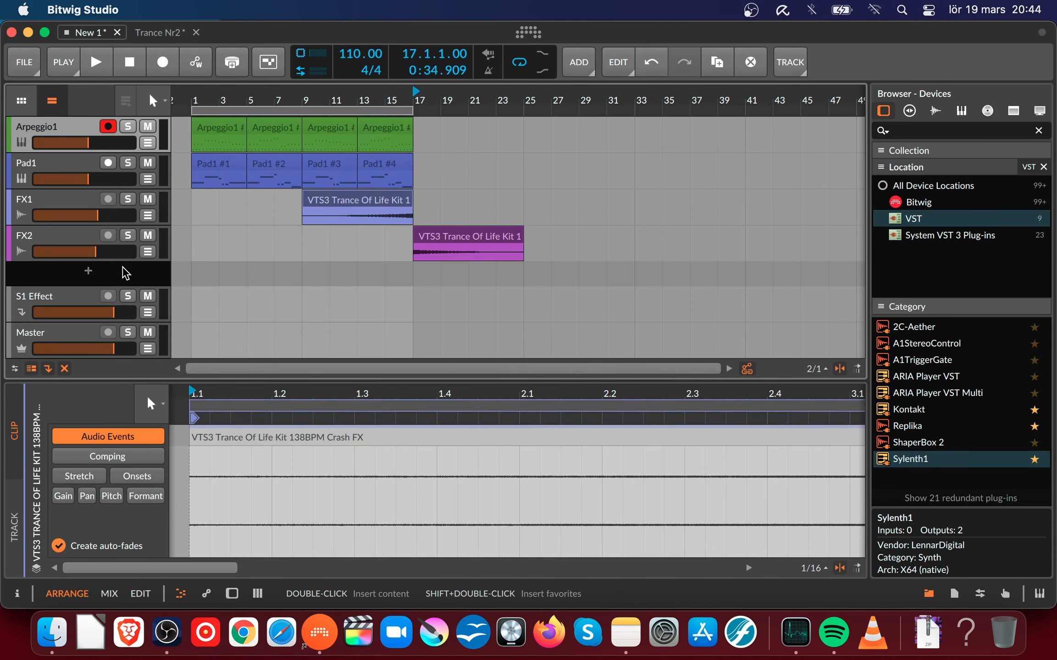
click(618, 62)
click(641, 200)
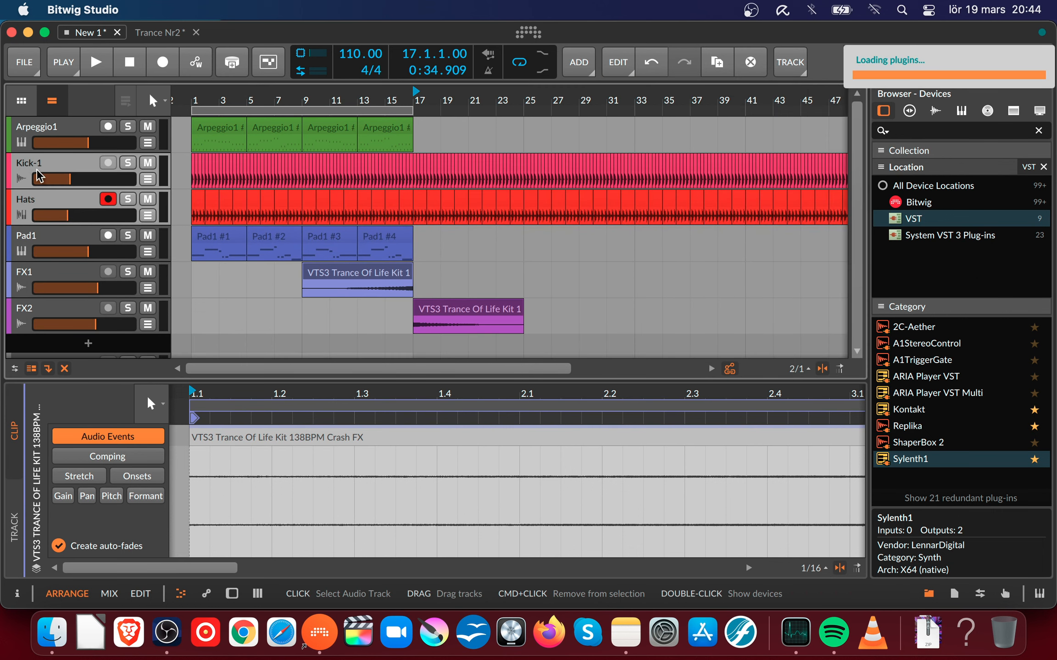
drag(42, 172, 42, 131)
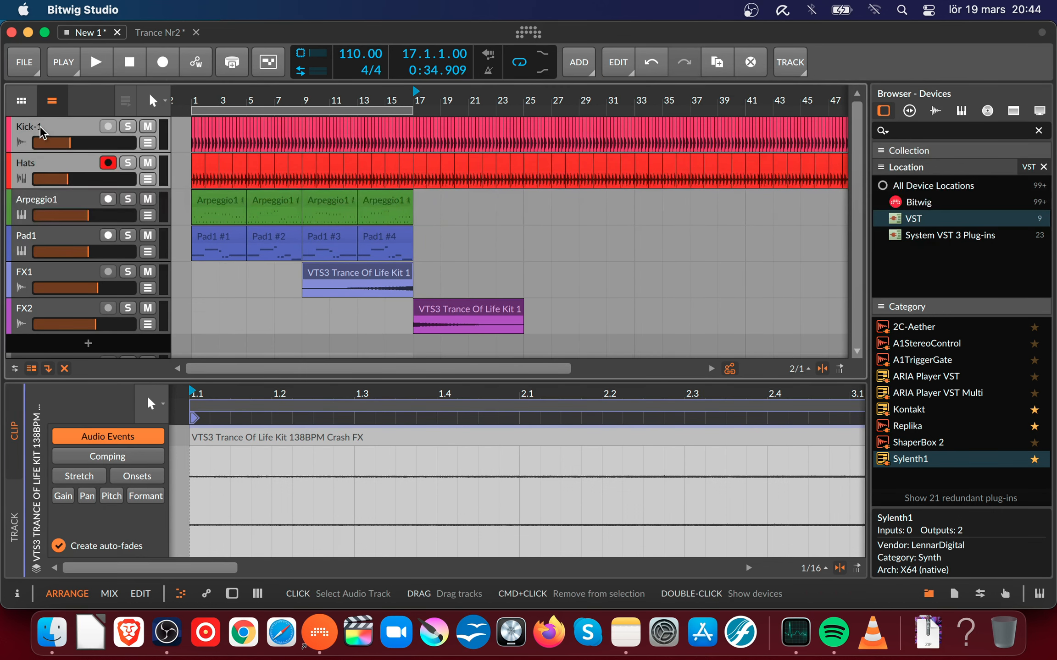
- Set the playback start to bar 1 and briefly play the arrangement with the kick and hats
drag(257, 114, 302, 97)
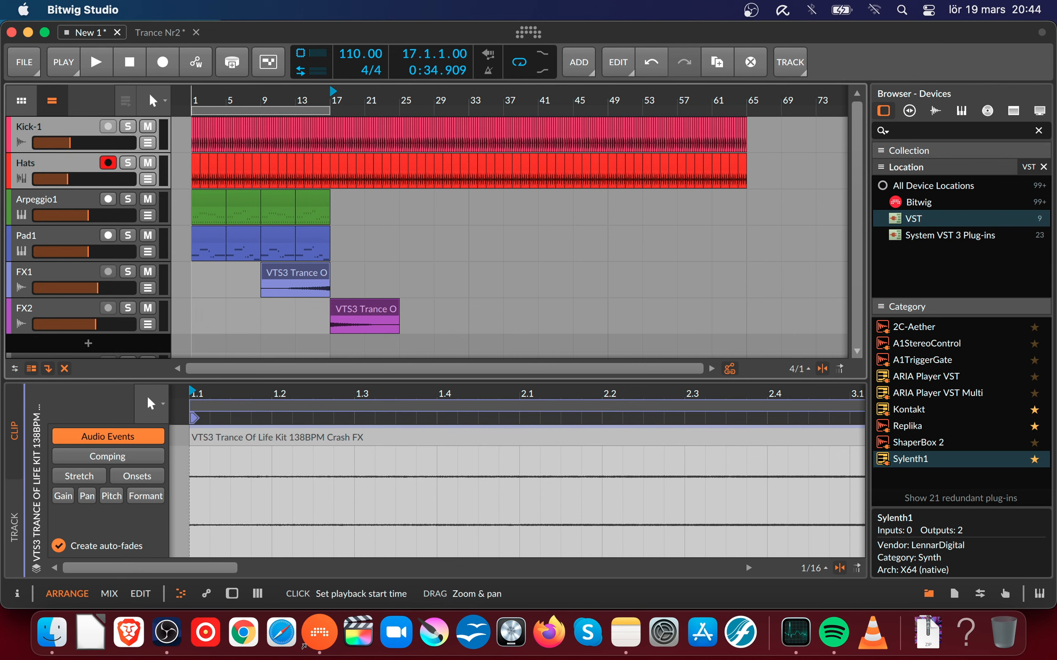
drag(191, 97, 258, 94)
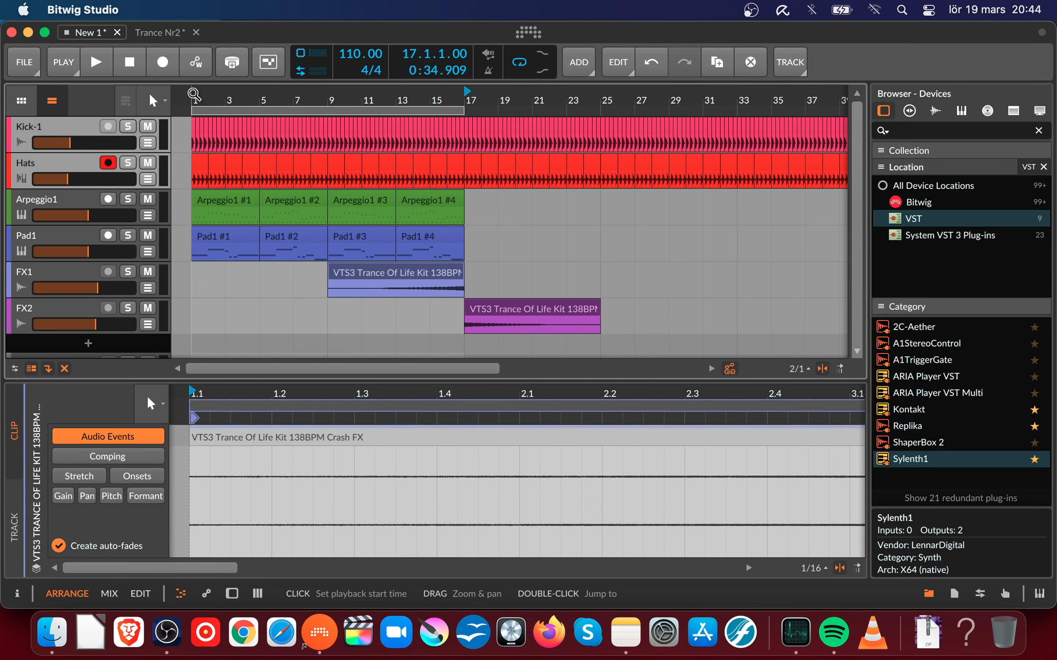
click(194, 95)
key(space)
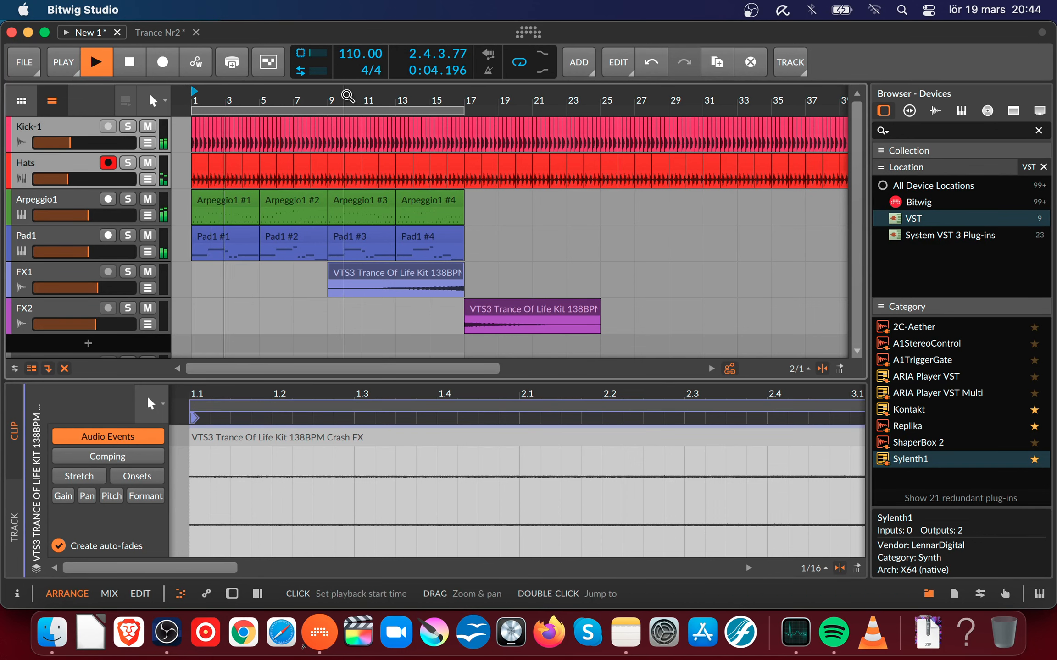
key(space)
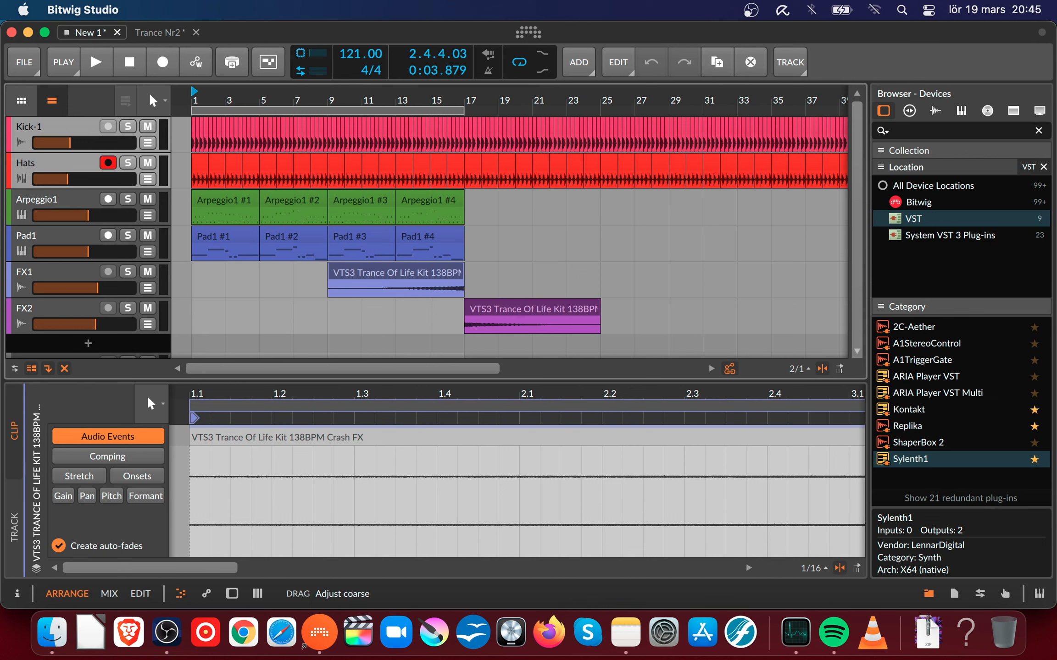
- Audition the arrangement from bar 1 at 120 BPM, and raise the project tempo to 124 BPM
drag(362, 64, 362, 59)
key(space)
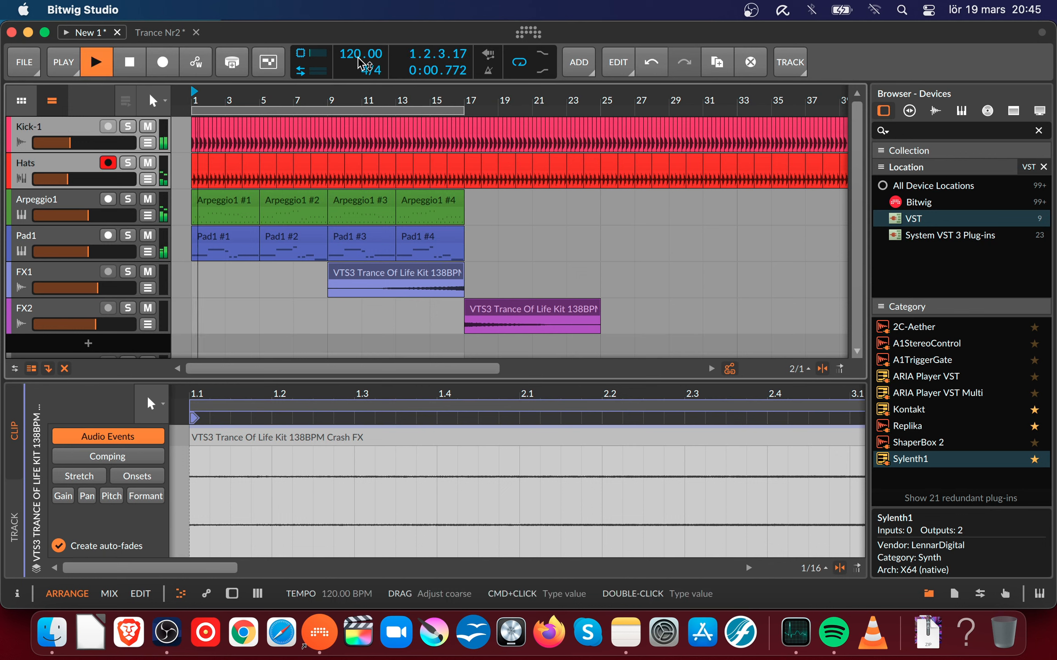
mouse_move(360, 62)
mouse_down()
mouse_move(360, 43)
mouse_move(356, 59)
mouse_up()
key(space)
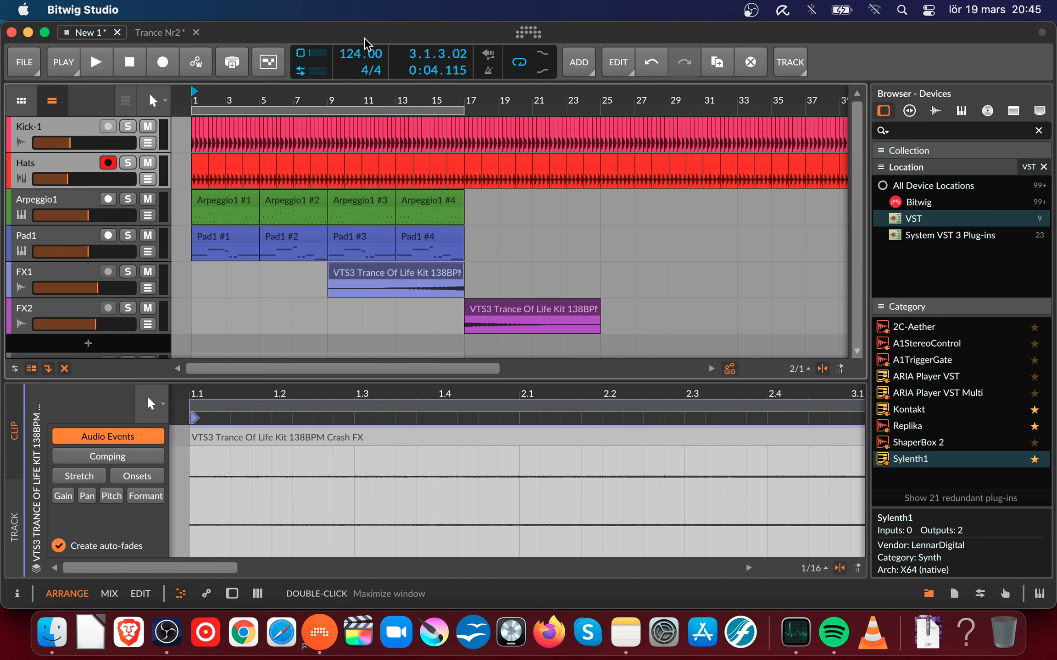
key(space)
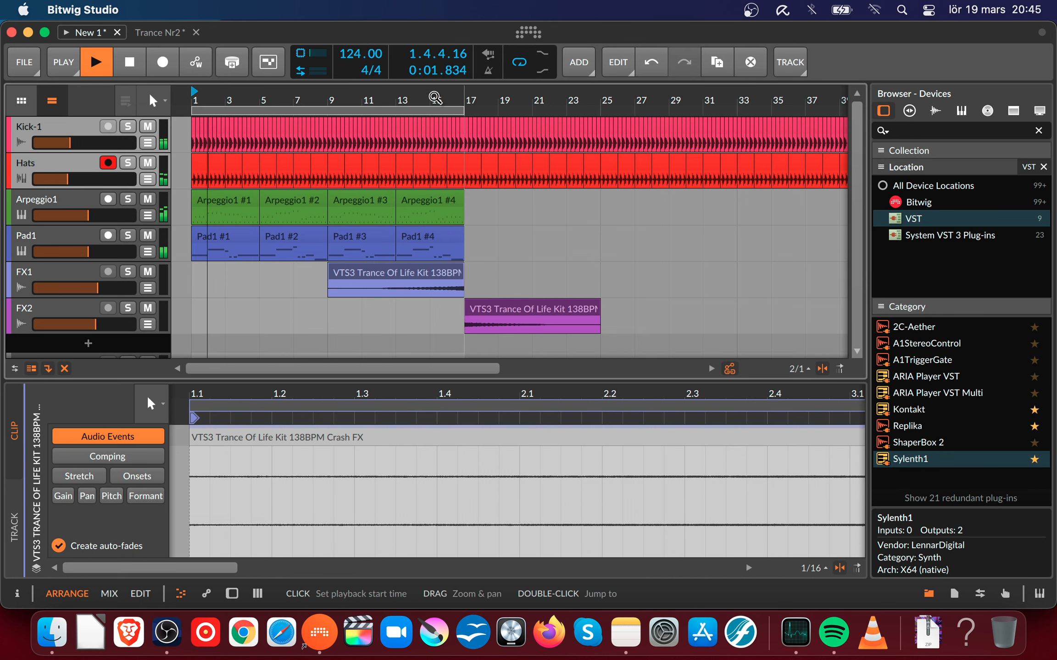
- Delete all Kick-1 and Hats clips from bar 17 onward, including the leftover kick clip at bar 17
drag(396, 108, 403, 143)
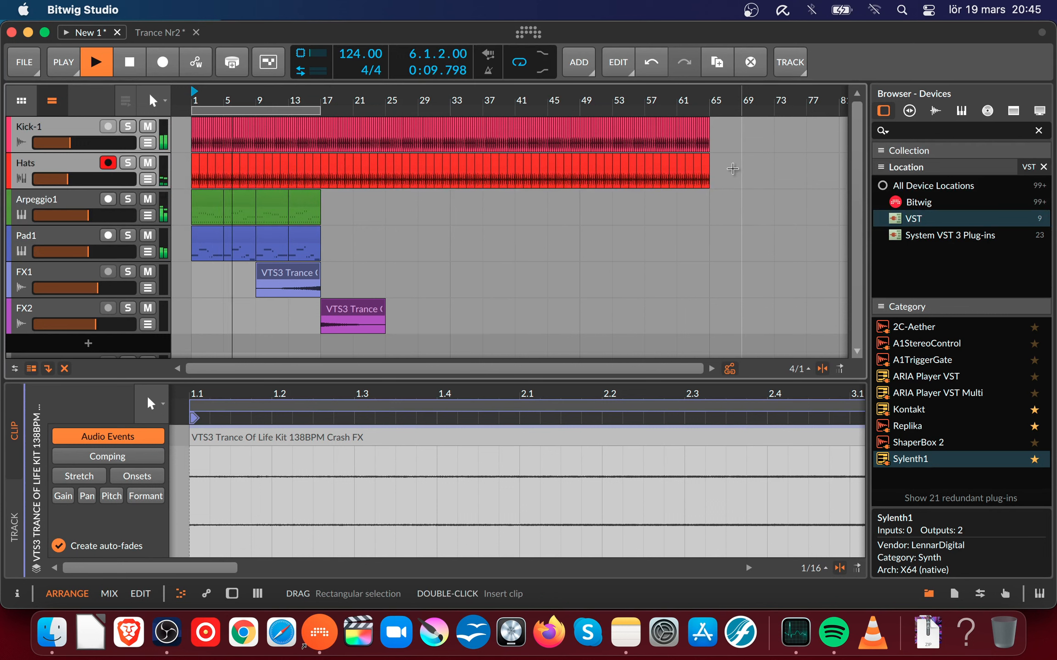
drag(732, 169, 320, 174)
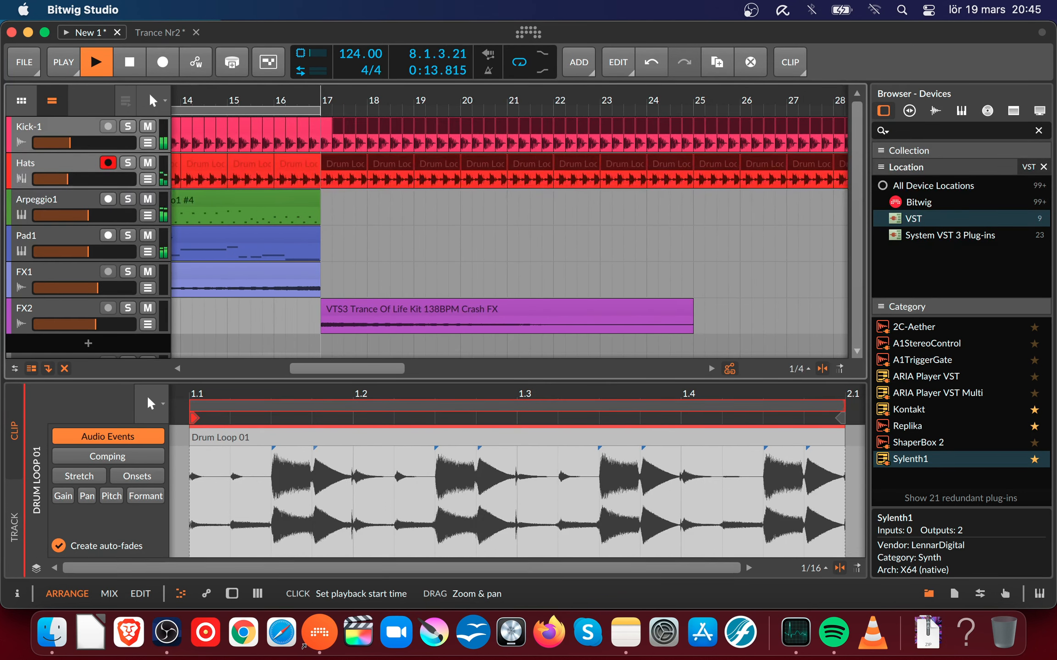
key(Delete)
key(space)
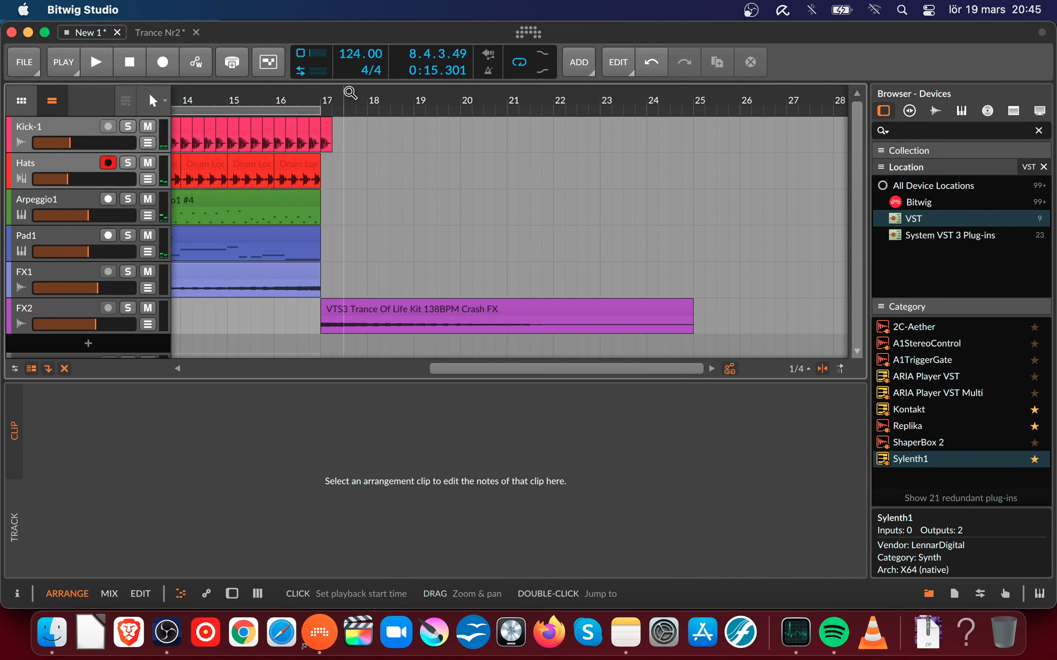
click(327, 129)
key(Delete)
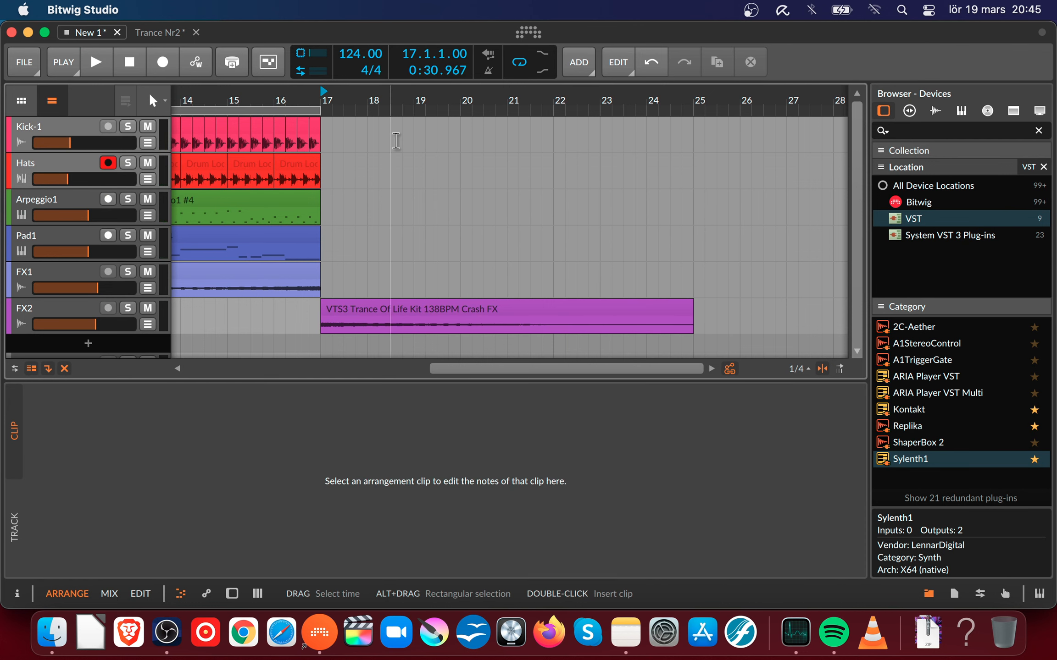
- Play the arrangement from bar 5 to about bar 8
drag(236, 100, 578, 76)
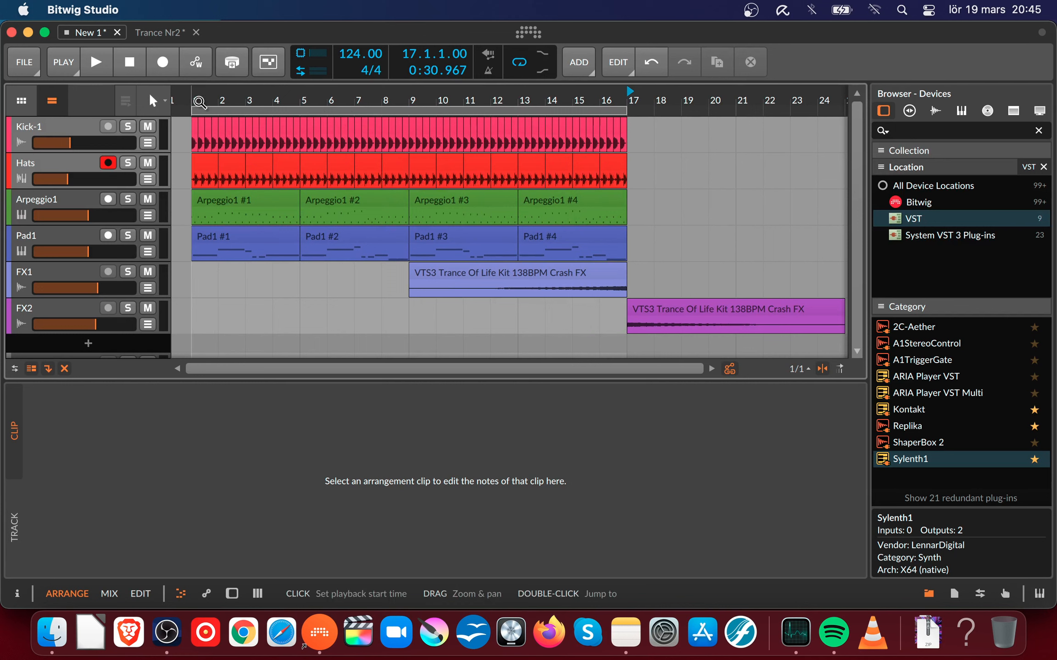
click(299, 95)
key(space)
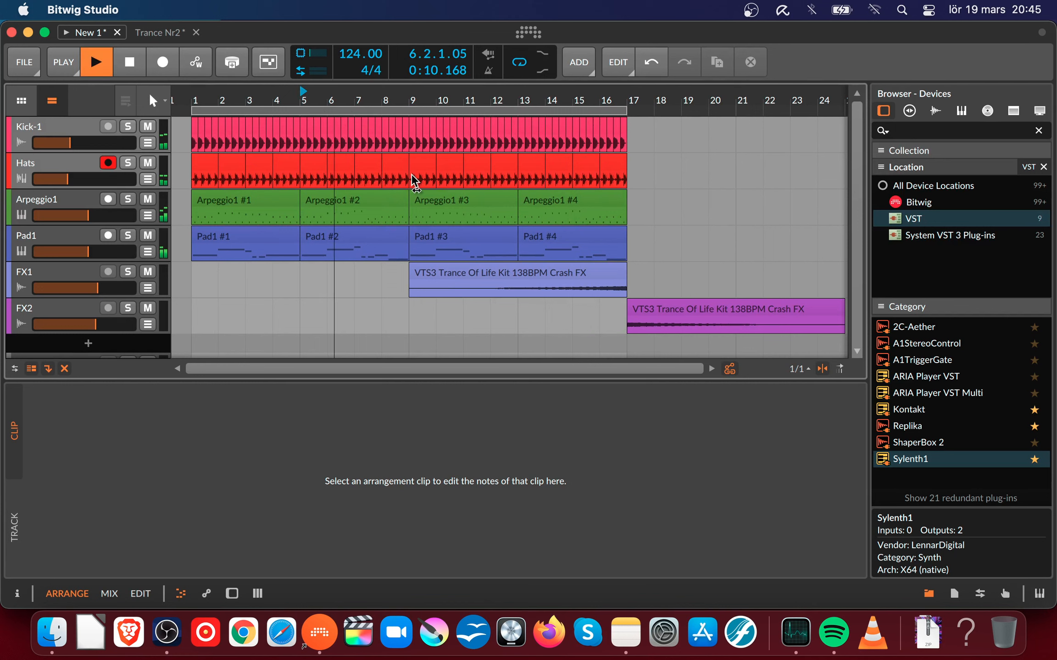
drag(409, 98, 411, 112)
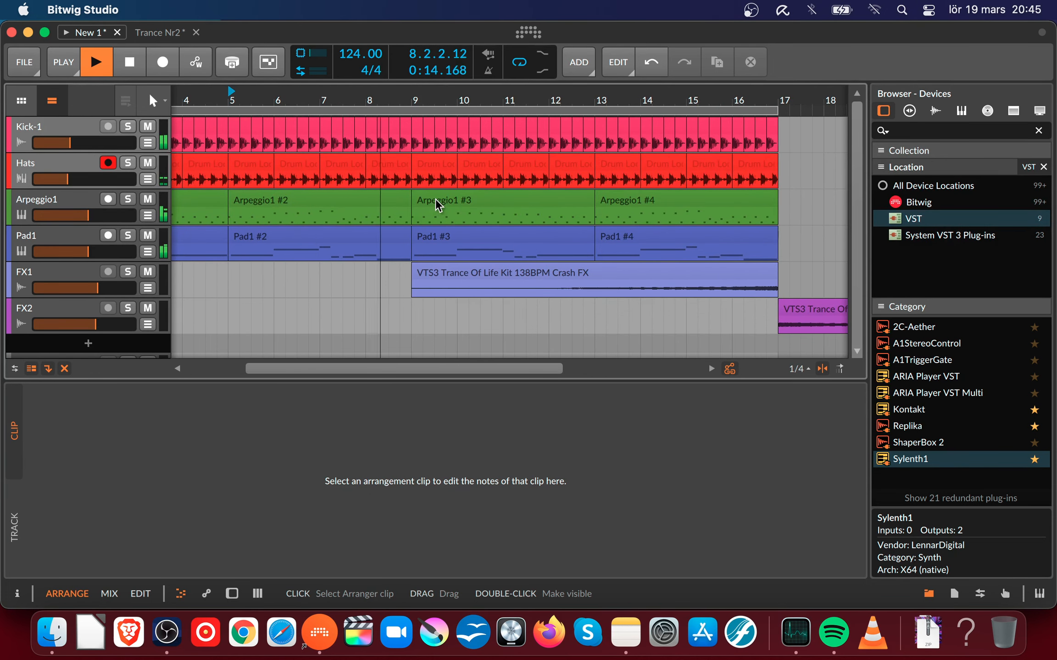
key(space)
- In the Pad1 #2 clip, delete the low last note and extend the preceding note to the clip's end
click(397, 243)
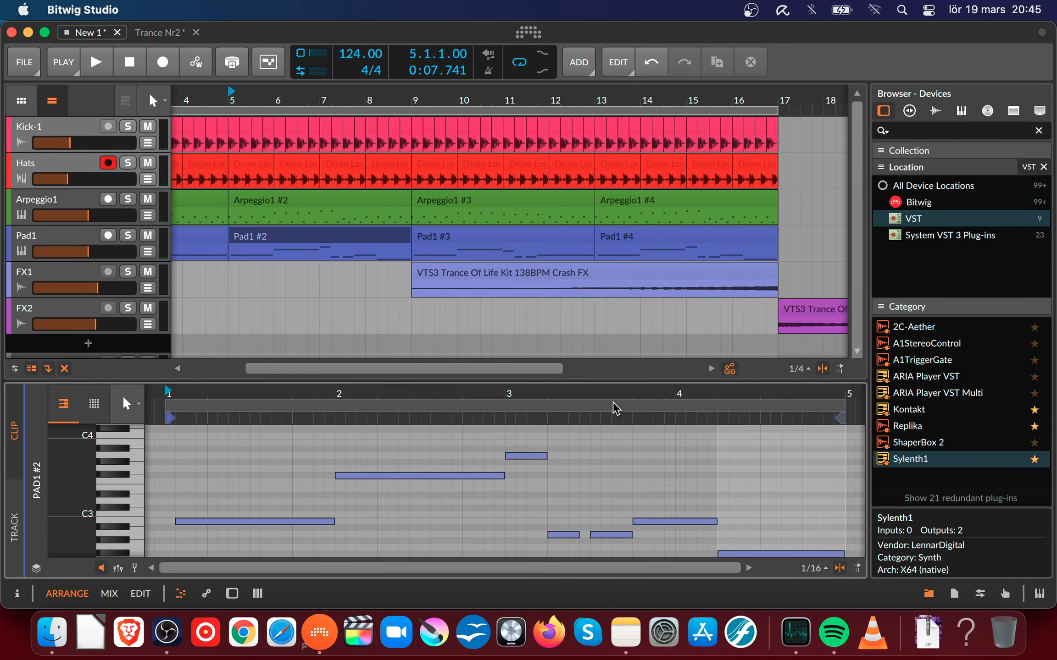
drag(408, 395, 389, 395)
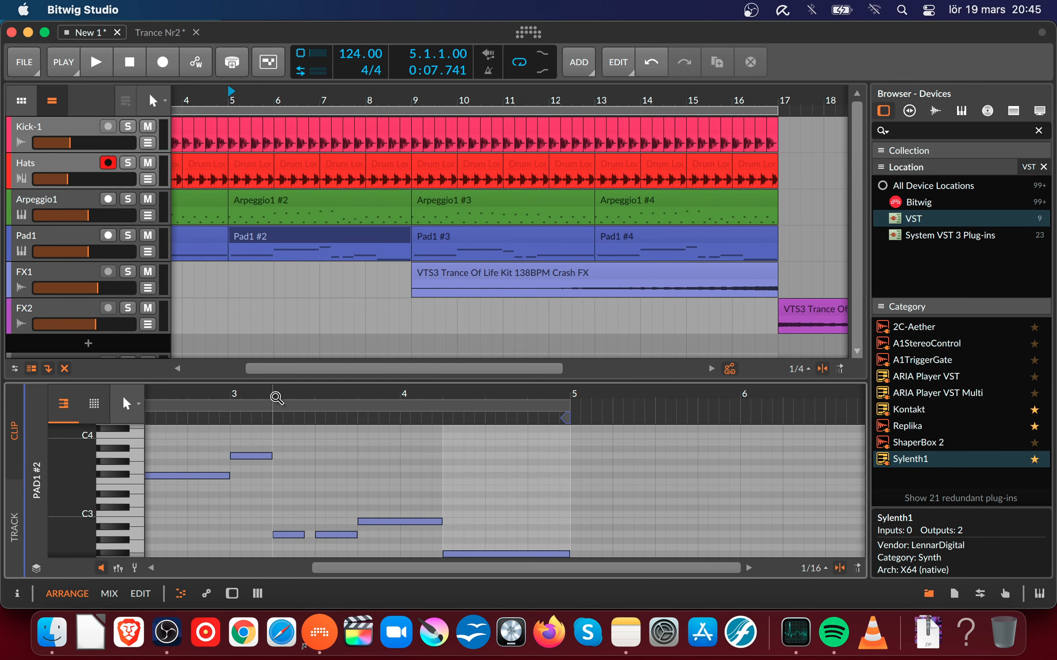
double_click(276, 398)
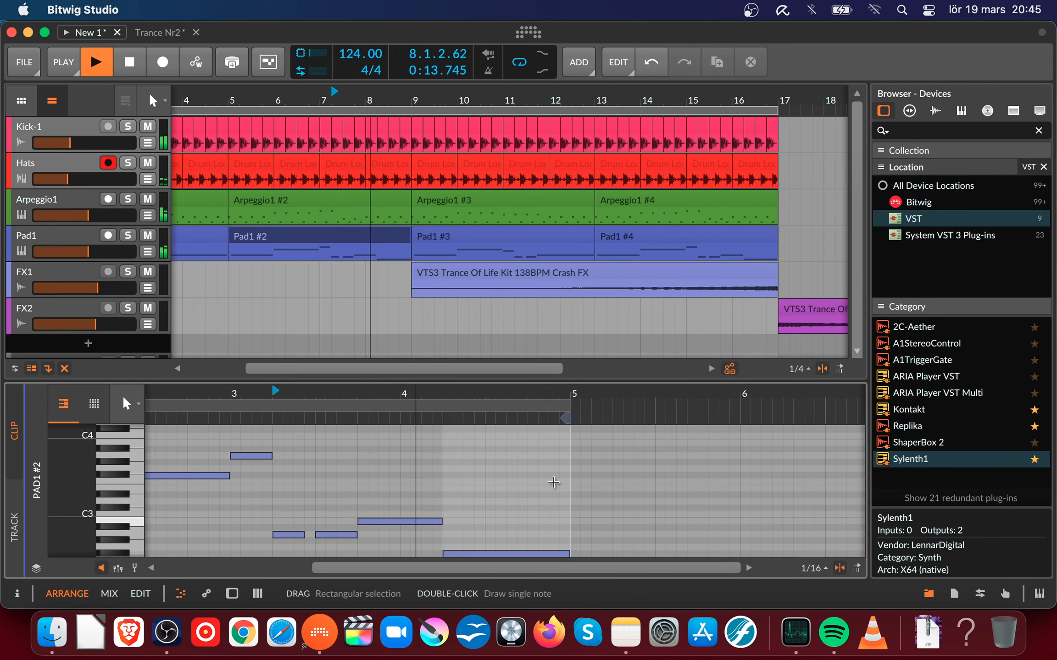
key(space)
double_click(461, 553)
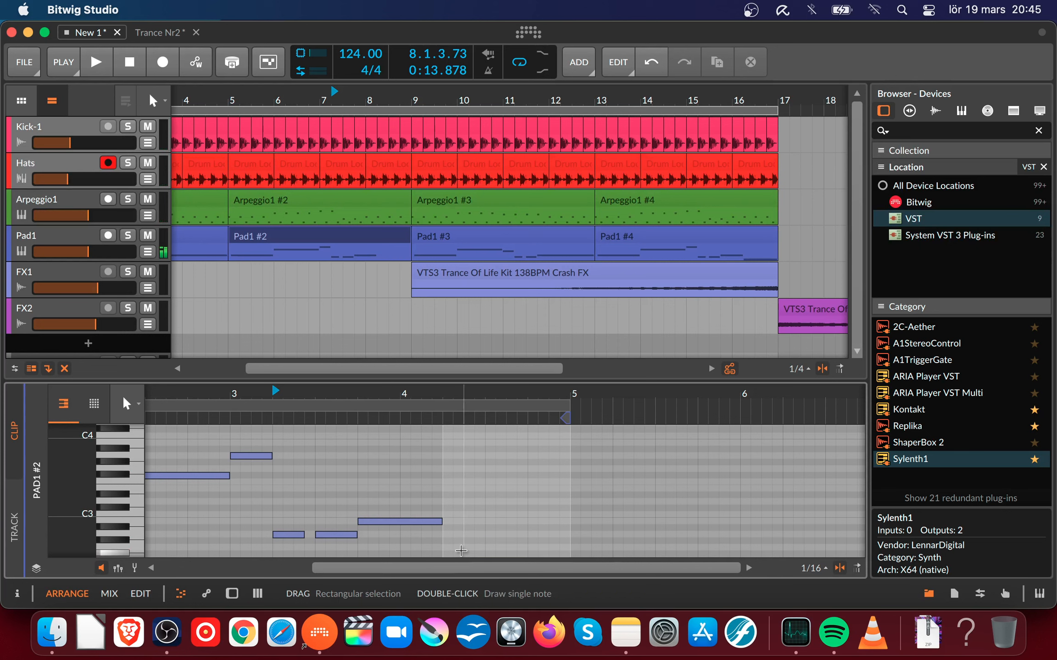
drag(439, 521, 569, 523)
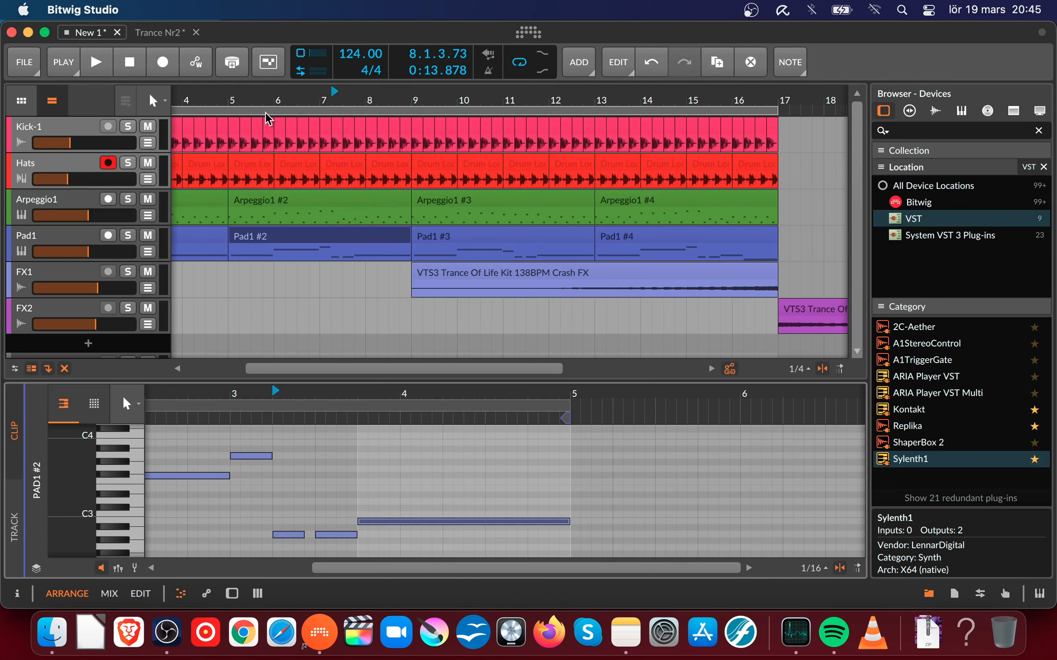
- Play the arrangement from just before bar 5 to check the edited Pad1 #2 ending
click(219, 98)
key(space)
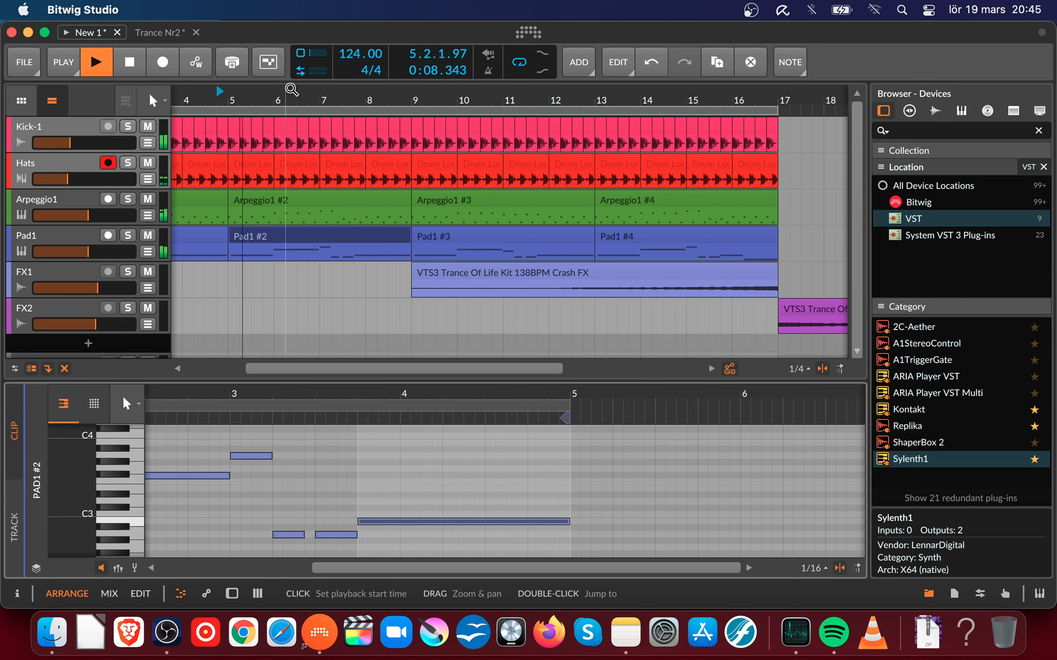
mouse_move(296, 97)
mouse_down()
mouse_move(297, 55)
mouse_move(305, 67)
mouse_move(283, 102)
mouse_move(292, 117)
mouse_up()
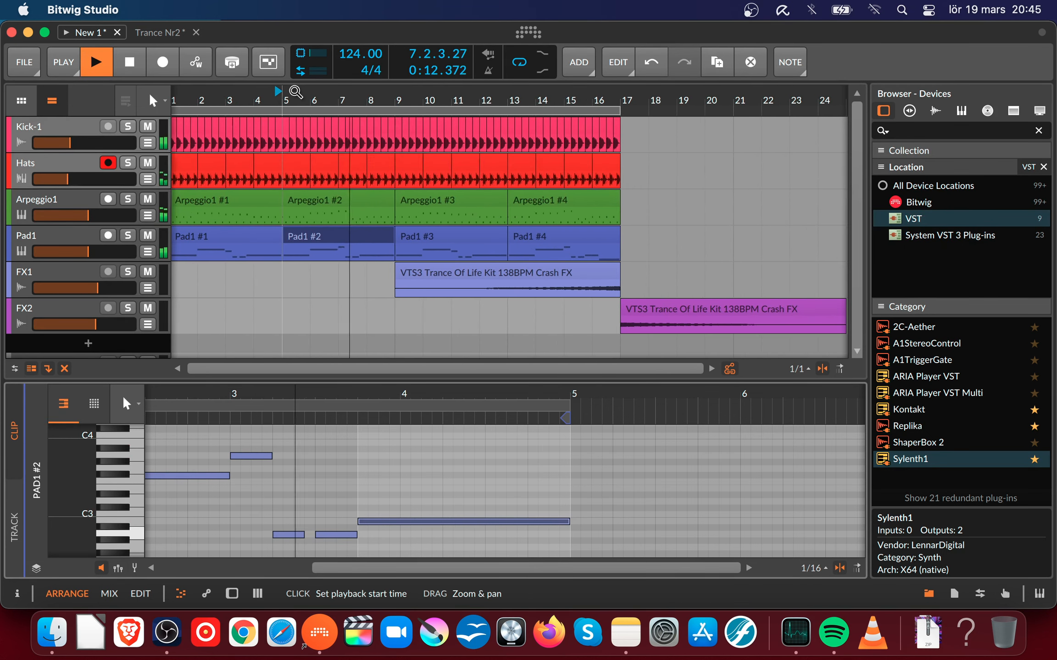
key(space)
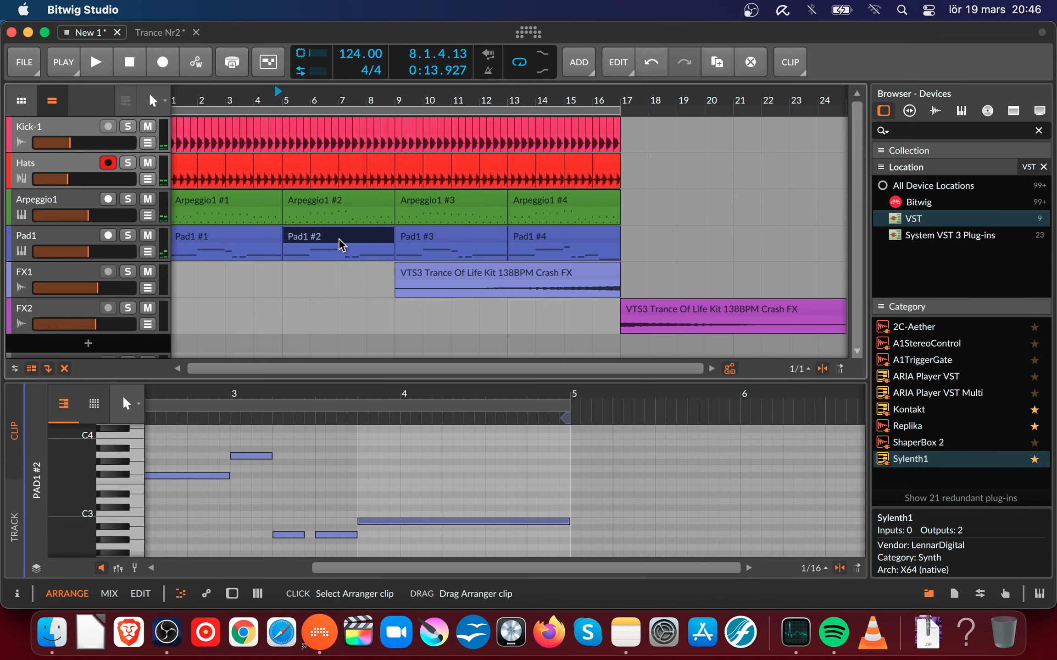
- Replace the Pad1 #4 clip with a copy of the edited Pad1 #2 and play the arrangement from bar 1
double_click(341, 245)
drag(341, 245, 569, 251)
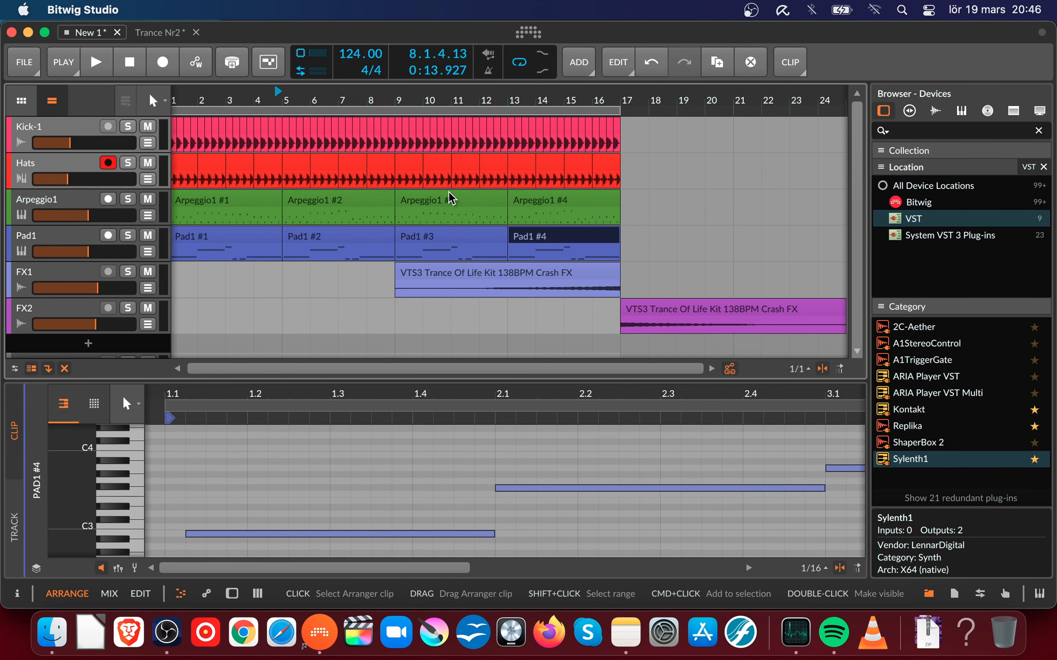
drag(274, 106, 304, 104)
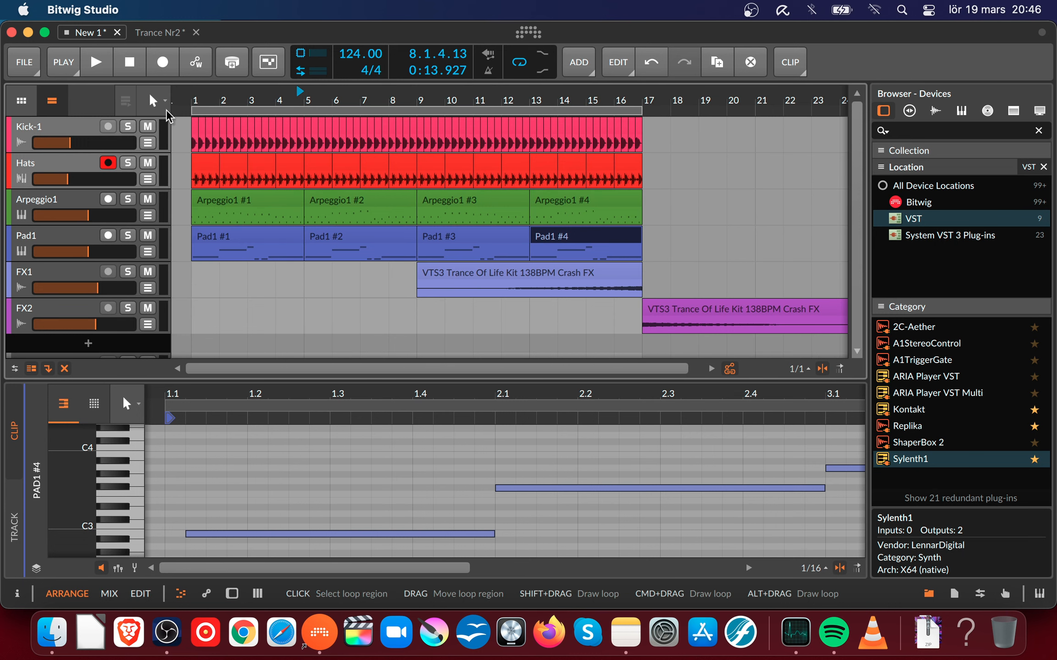
click(196, 95)
key(space)
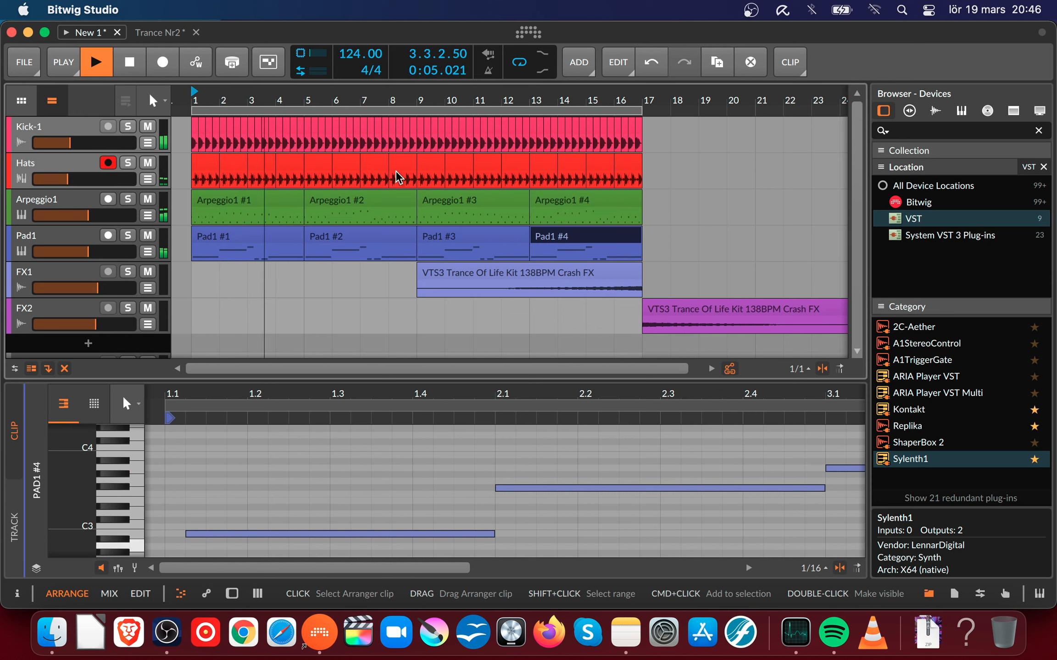
key(space)
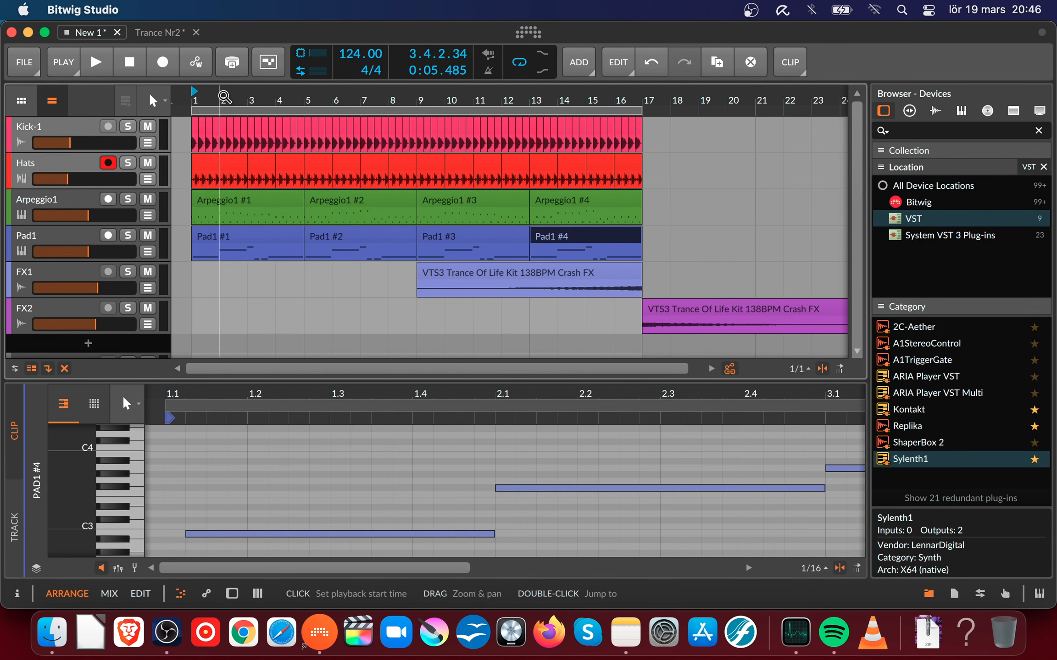
- Set the project tempo to 130 BPM and audition the arrangement from bar 1
drag(224, 99, 223, 99)
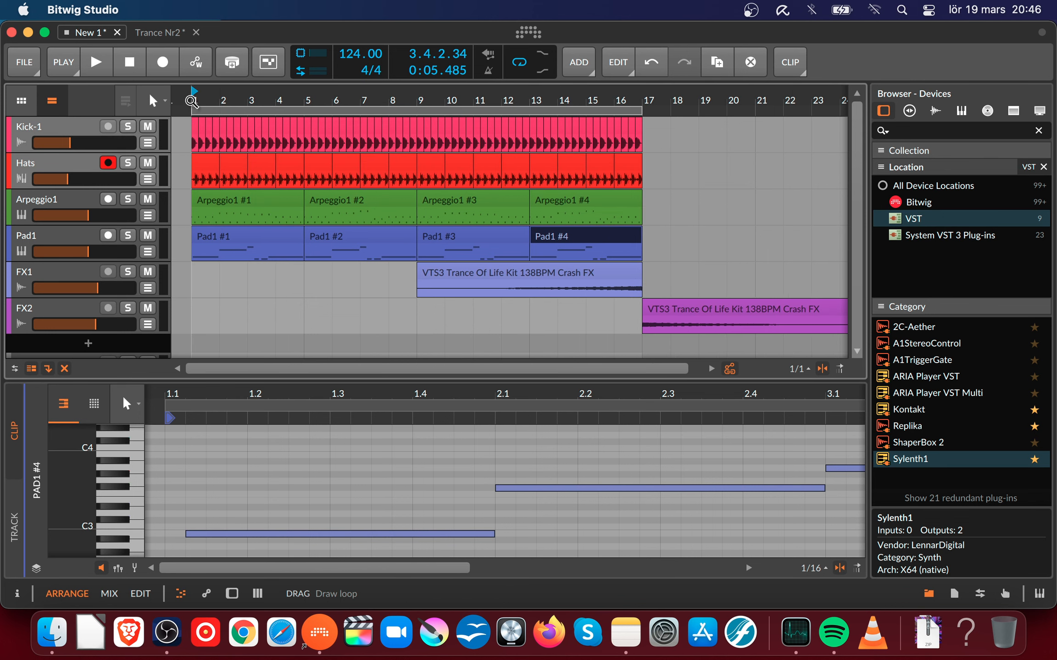
key(space)
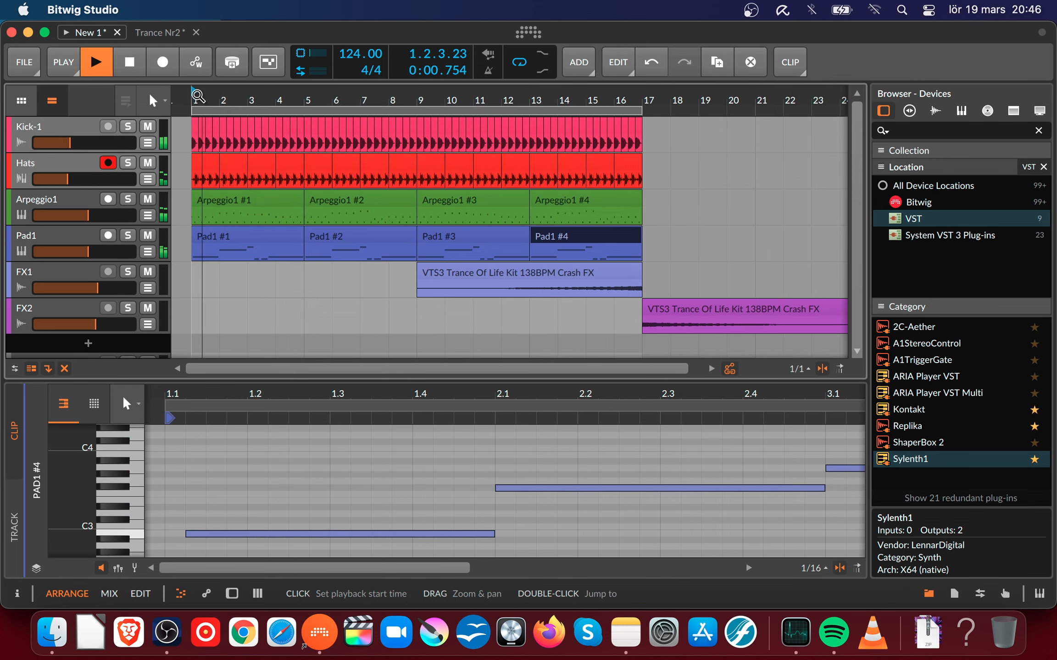
mouse_move(349, 58)
mouse_down()
mouse_move(349, 44)
mouse_move(364, 71)
mouse_up()
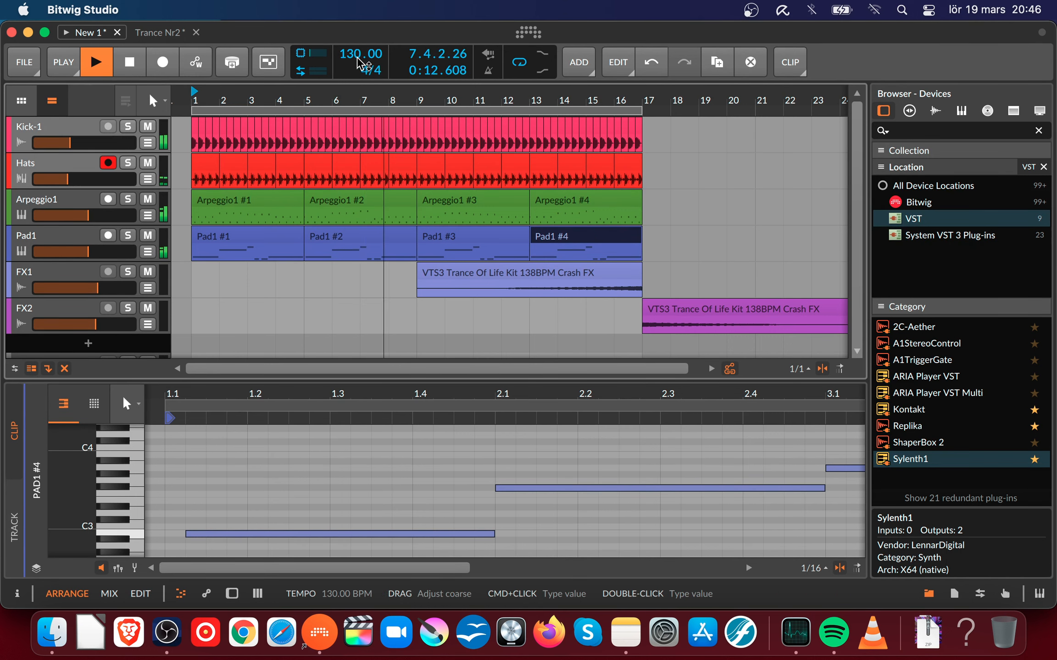
key(space)
key(space)
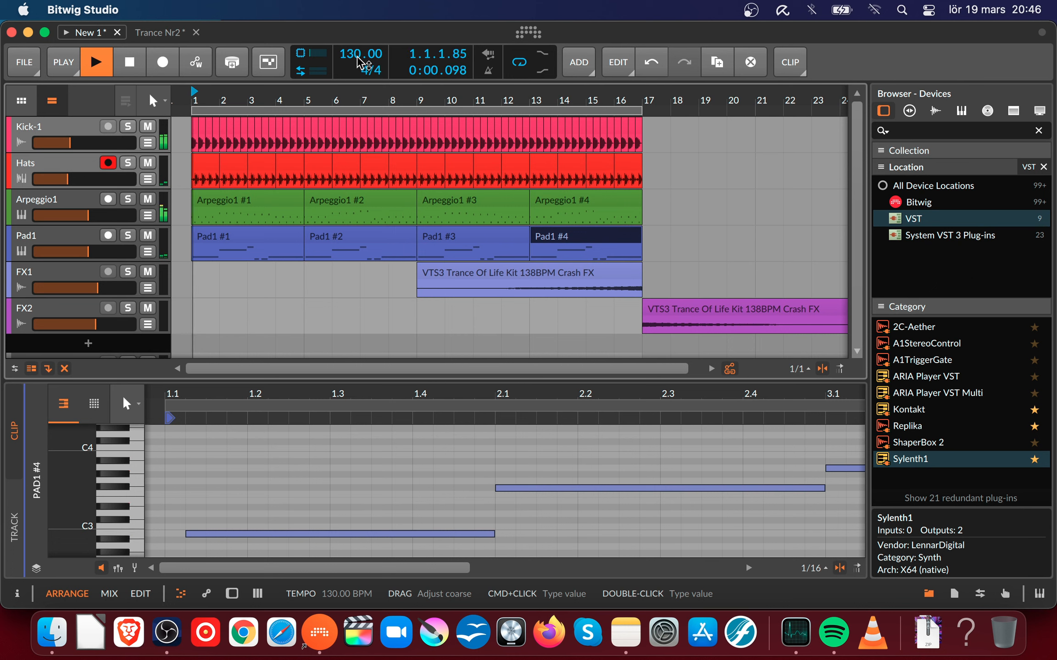
key(space)
drag(360, 58, 361, 54)
key(space)
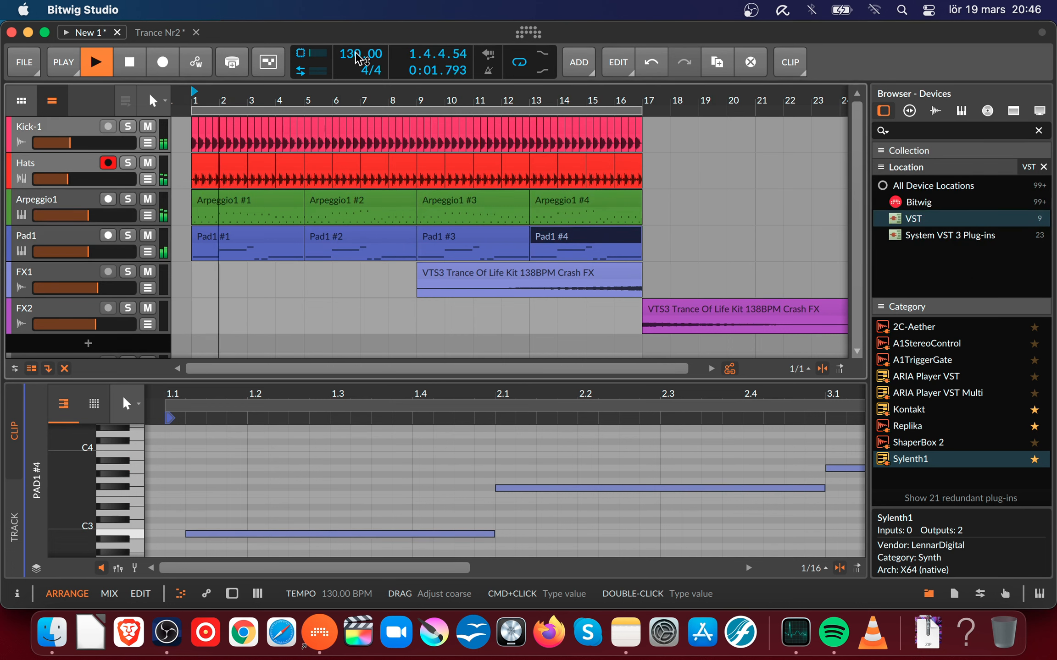
key(space)
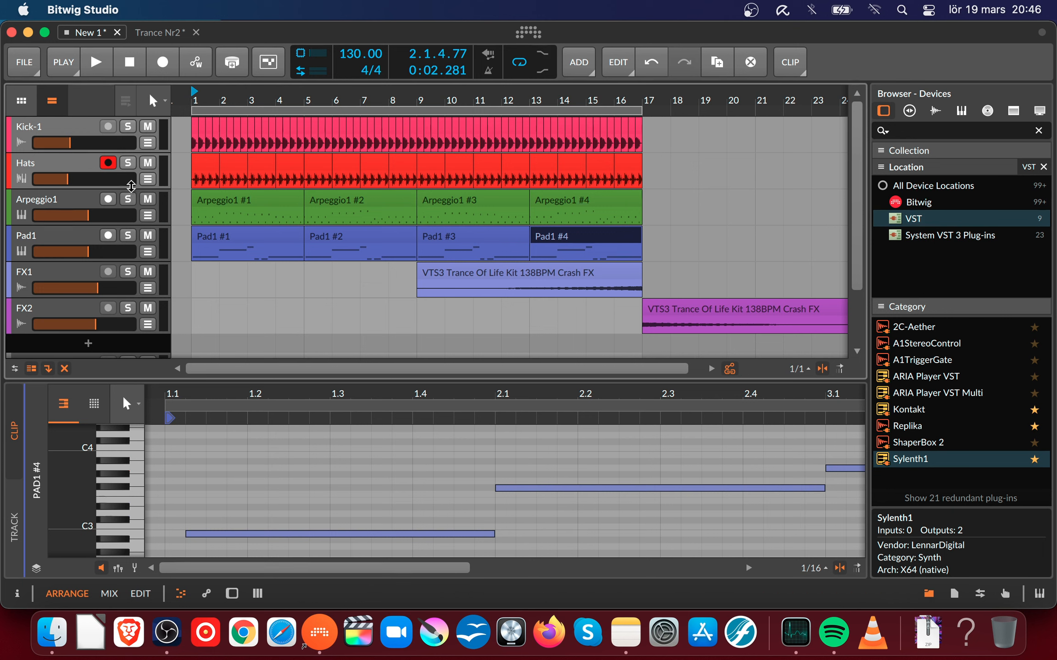
- Audition the Arpeggio1 track soloed from bar 1, and play the full mix with the solo off
click(129, 200)
key(space)
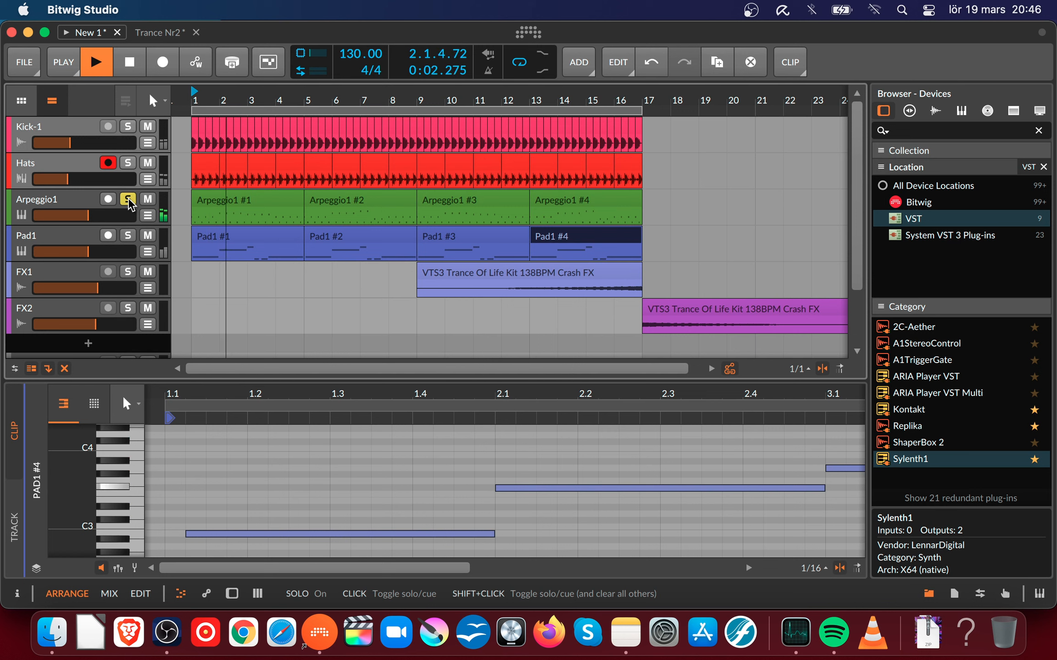
key(space)
click(128, 199)
key(space)
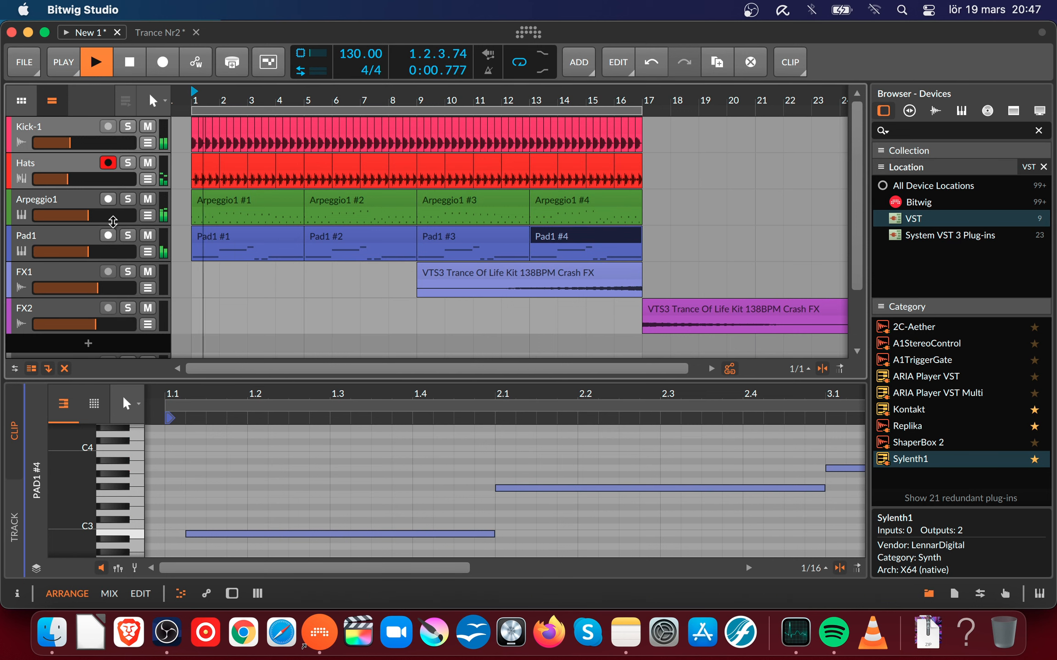
key(space)
- Select the Arpeggio1 track, audition it soloed once more and open its Sylenth1 plug-in window
click(75, 201)
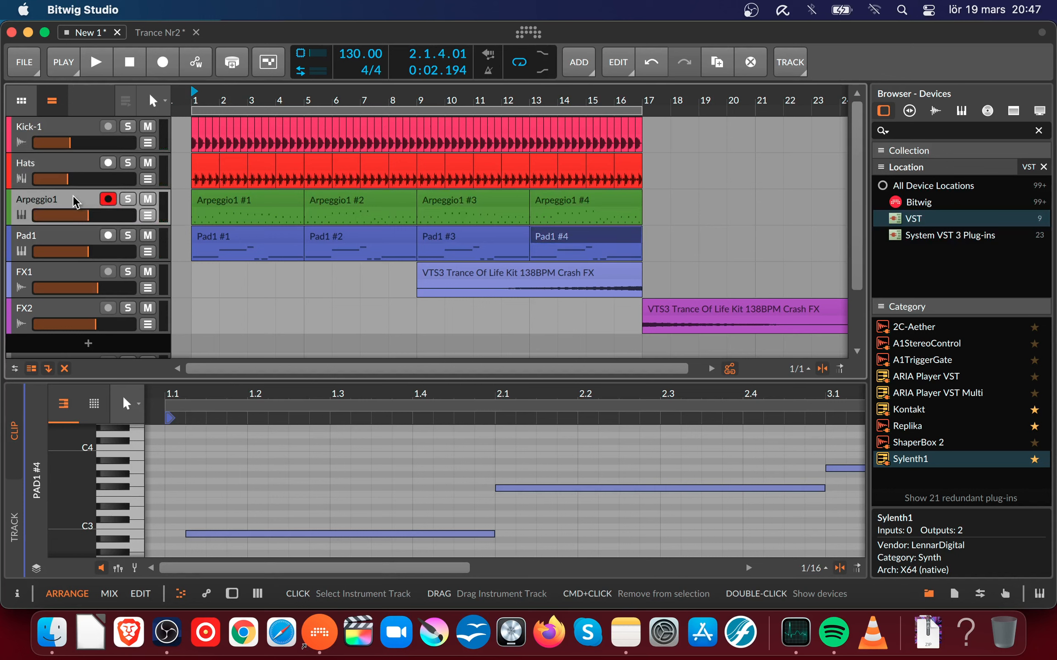
click(128, 200)
key(space)
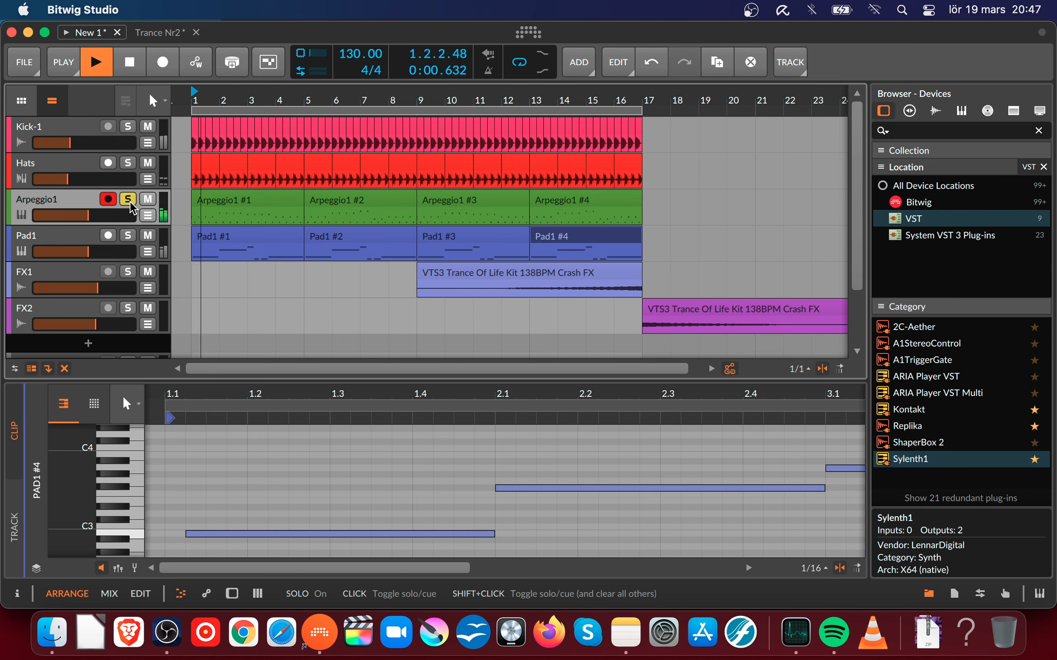
key(space)
click(128, 200)
double_click(54, 212)
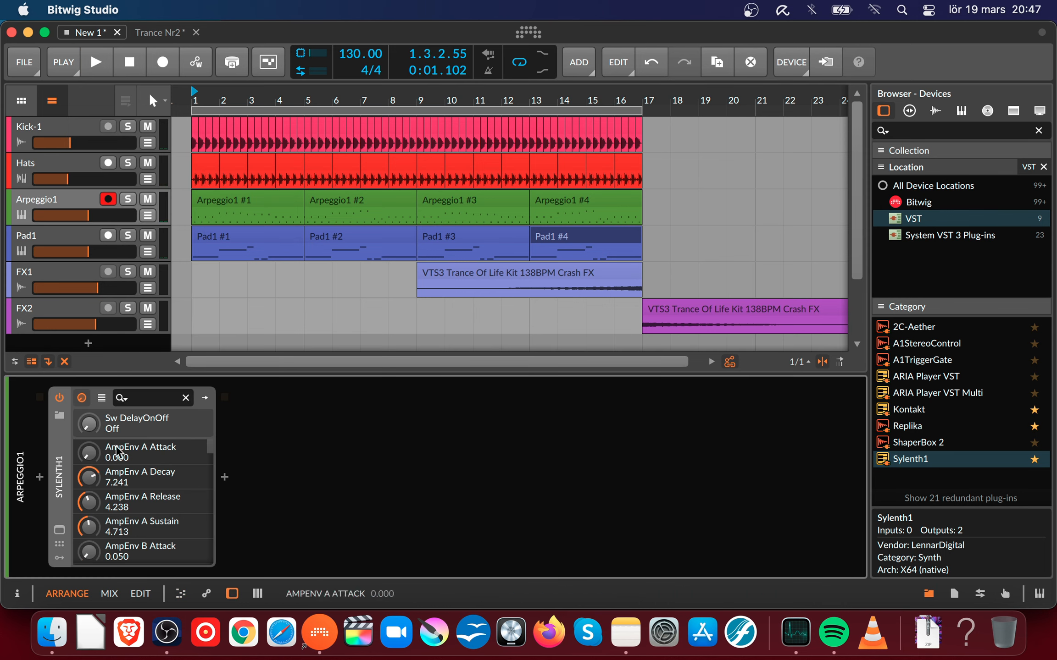
click(60, 532)
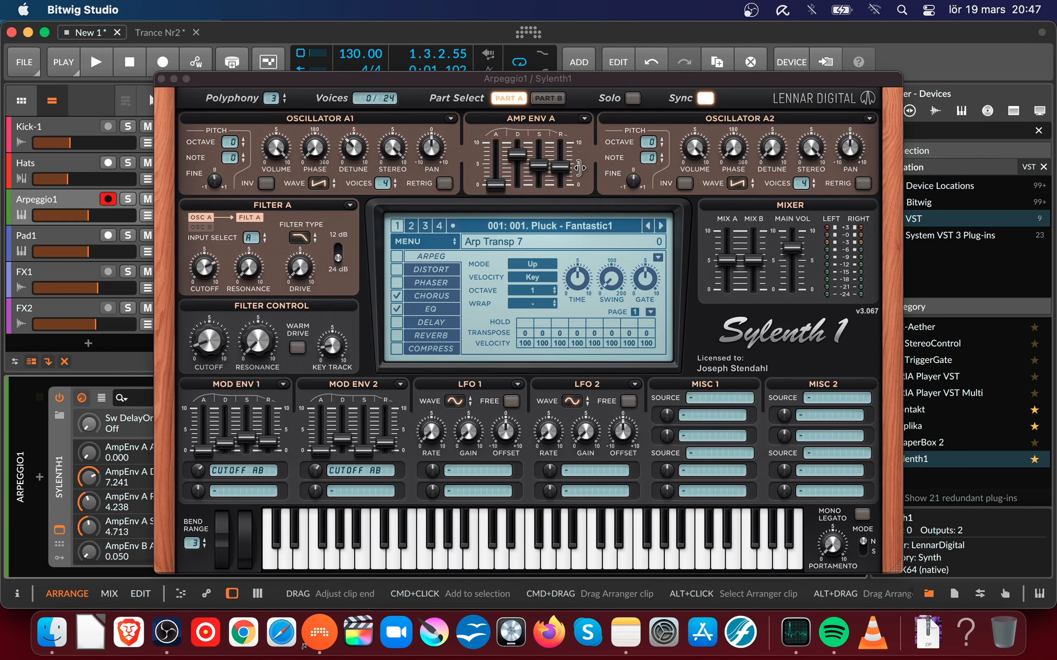
- Solo Arpeggio1 during playback and set Sylenth1's Amp Env A sustain to 4.805 and release to 4.571
drag(454, 184, 521, 247)
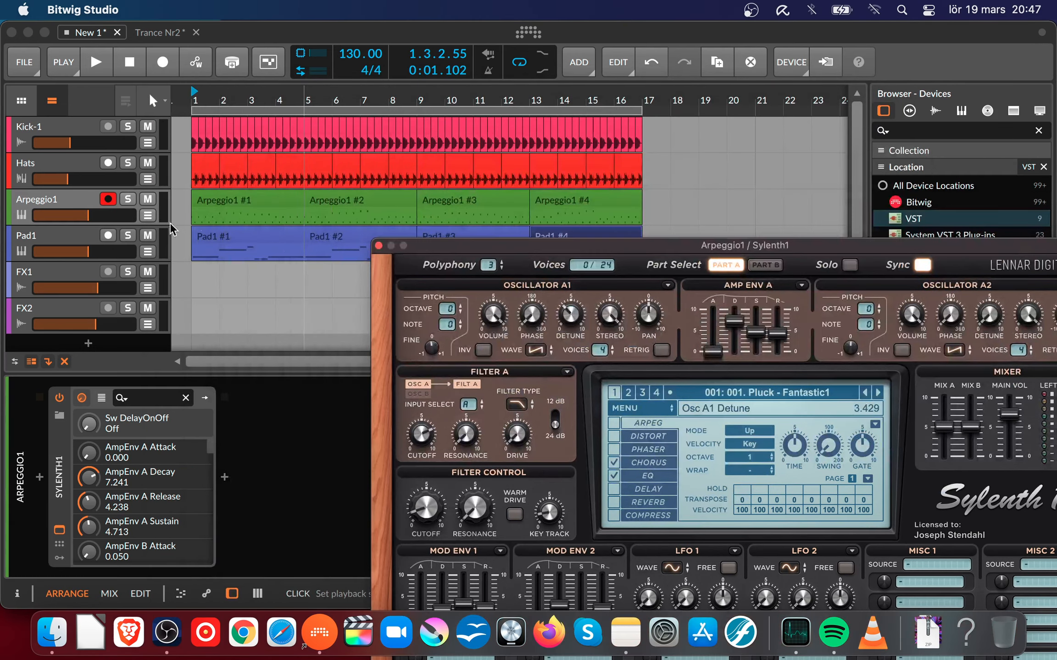
click(128, 200)
key(space)
drag(775, 251, 657, 183)
click(663, 270)
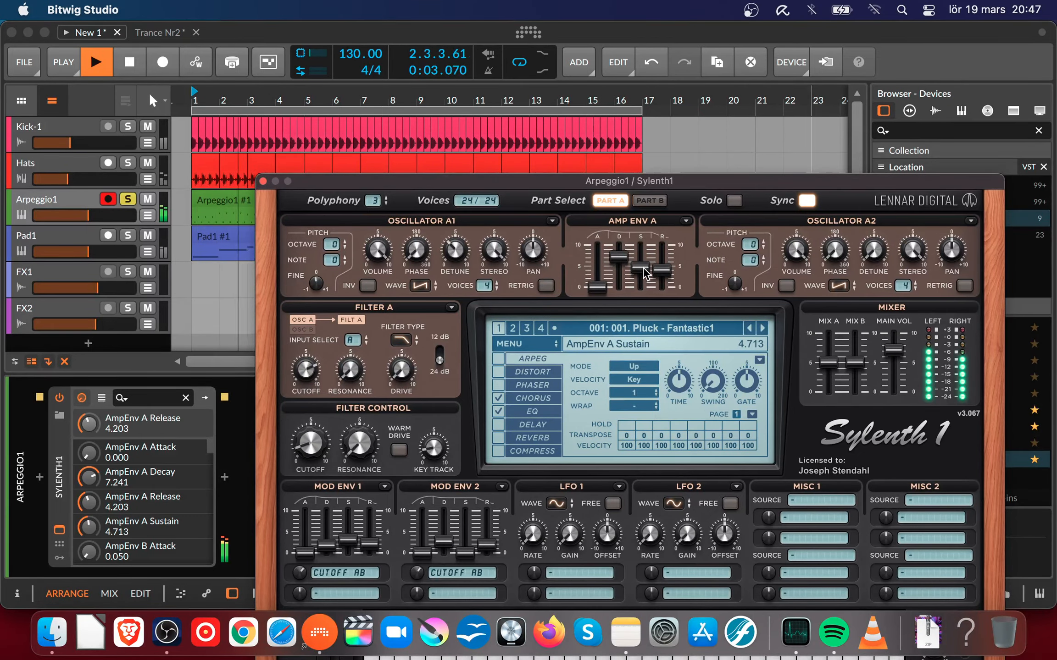
drag(645, 267, 644, 267)
drag(667, 267, 668, 267)
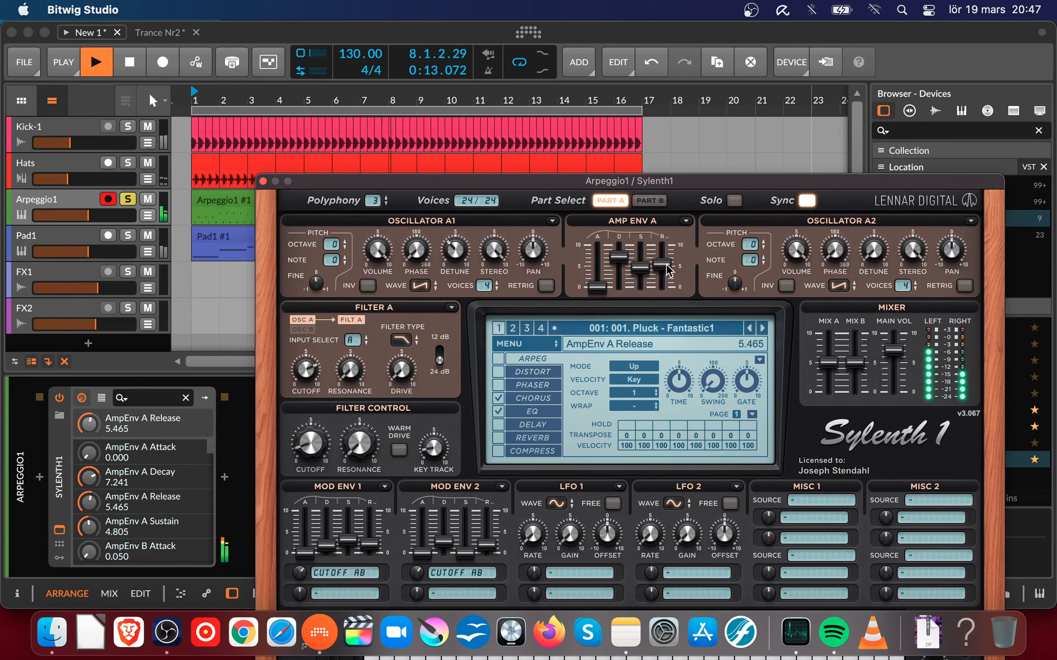
key(space)
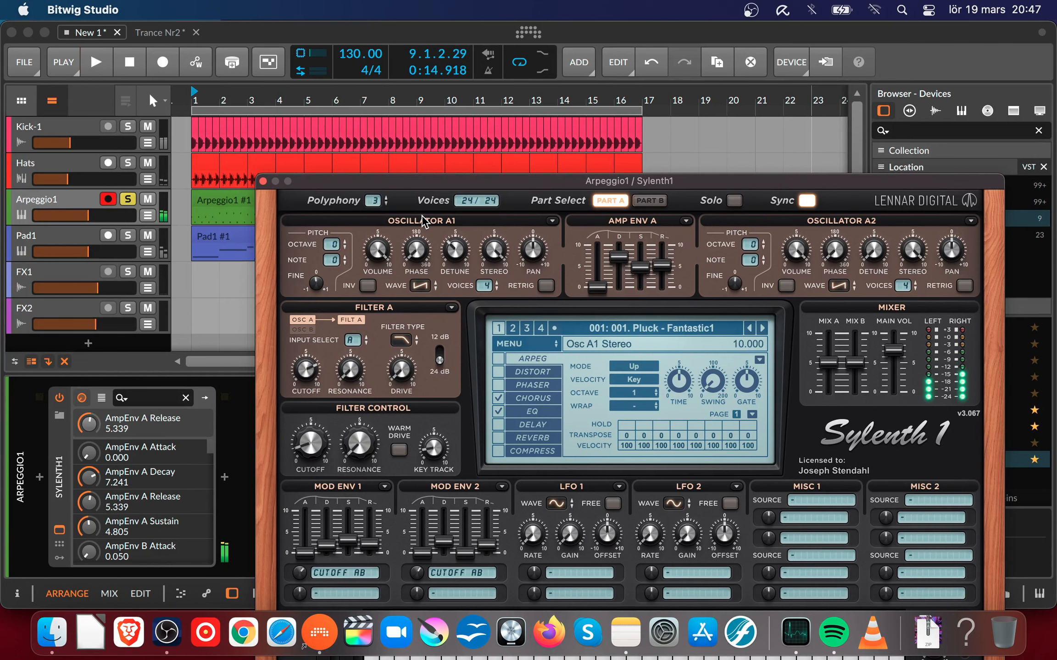
key(space)
drag(662, 266, 663, 279)
key(space)
- Enable Sylenth1's reverb effect and play the soloed Arpeggio1 track to hear it
drag(374, 182, 394, 114)
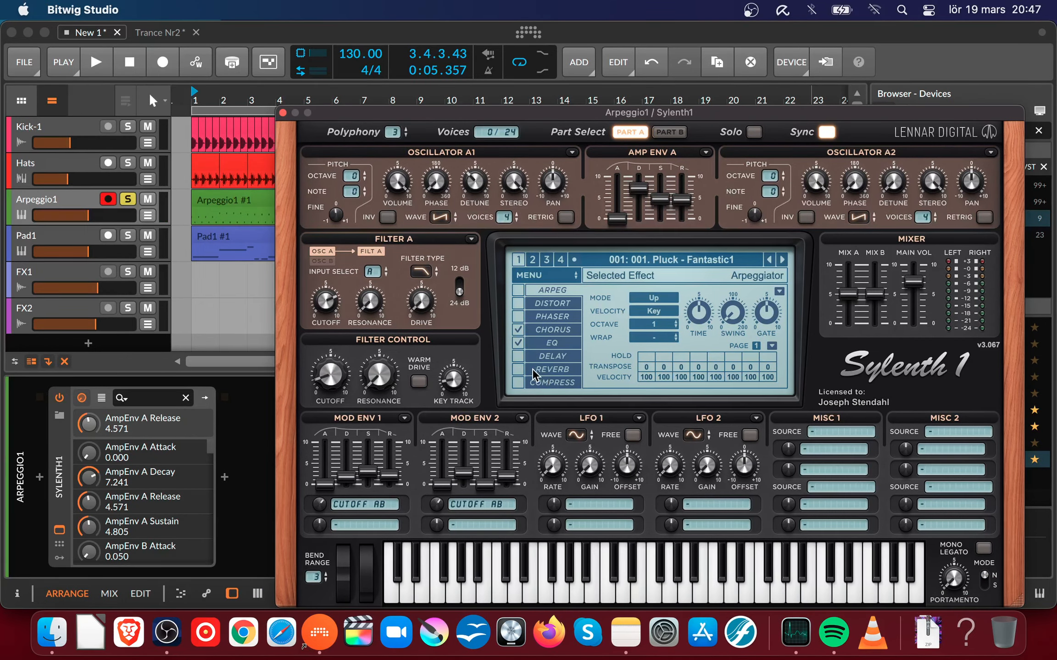
click(518, 369)
click(547, 370)
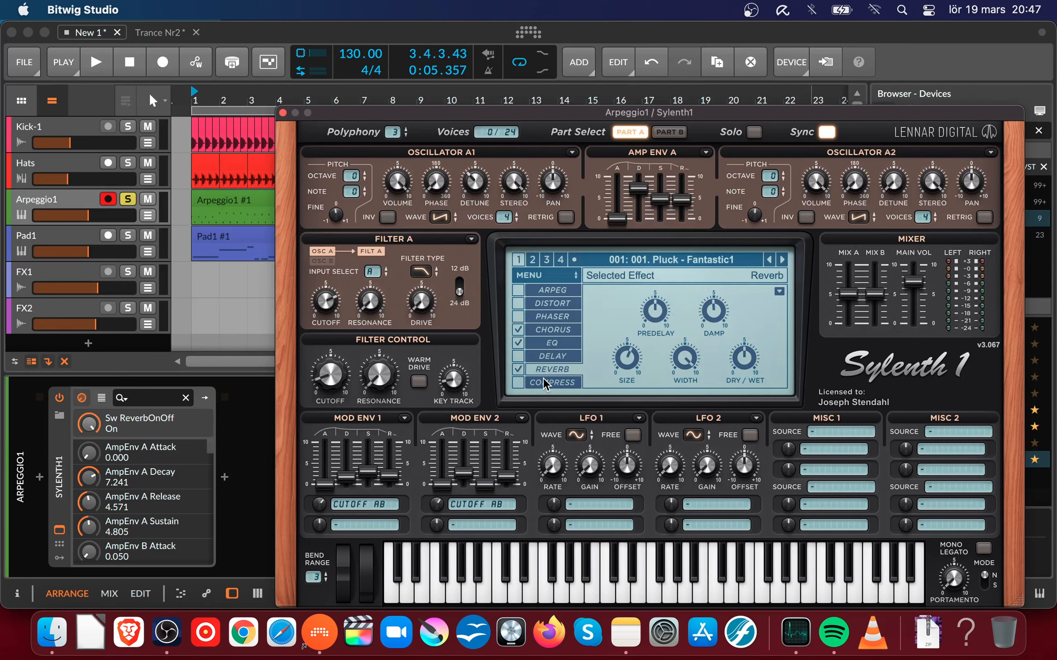
key(space)
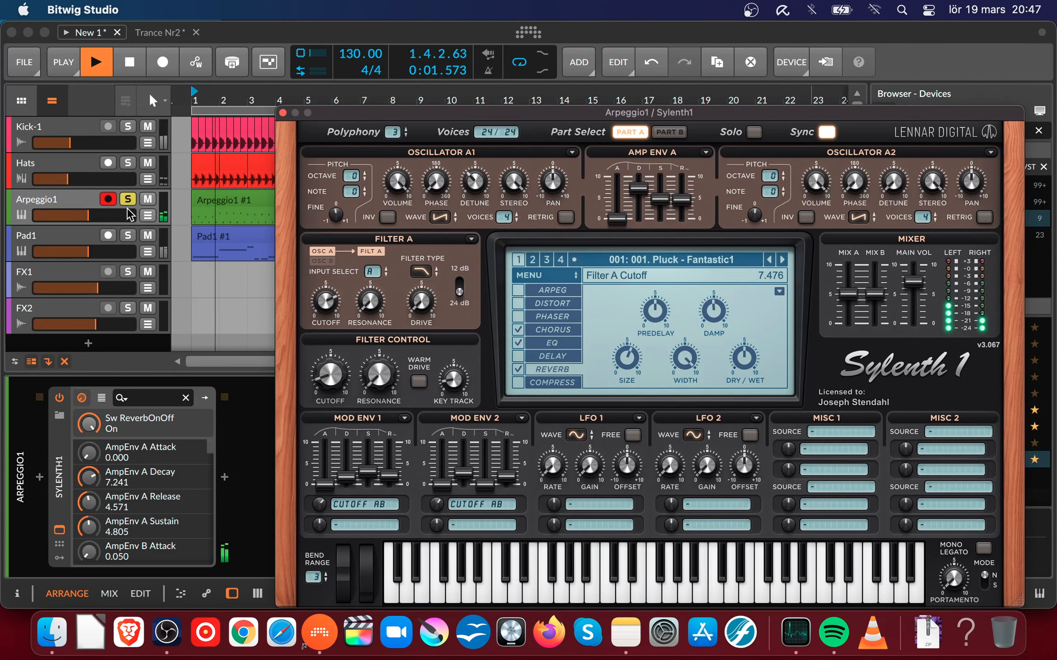
- Unsolo Arpeggio1 to audition it in the full mix, and close the Sylenth1 window
click(128, 200)
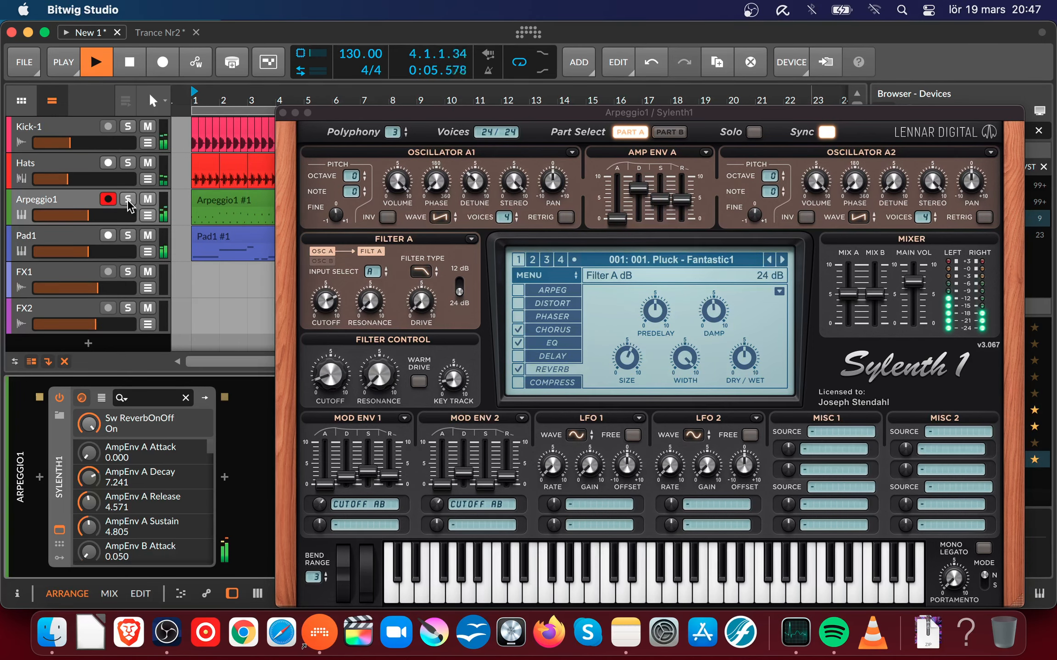
drag(404, 114, 444, 84)
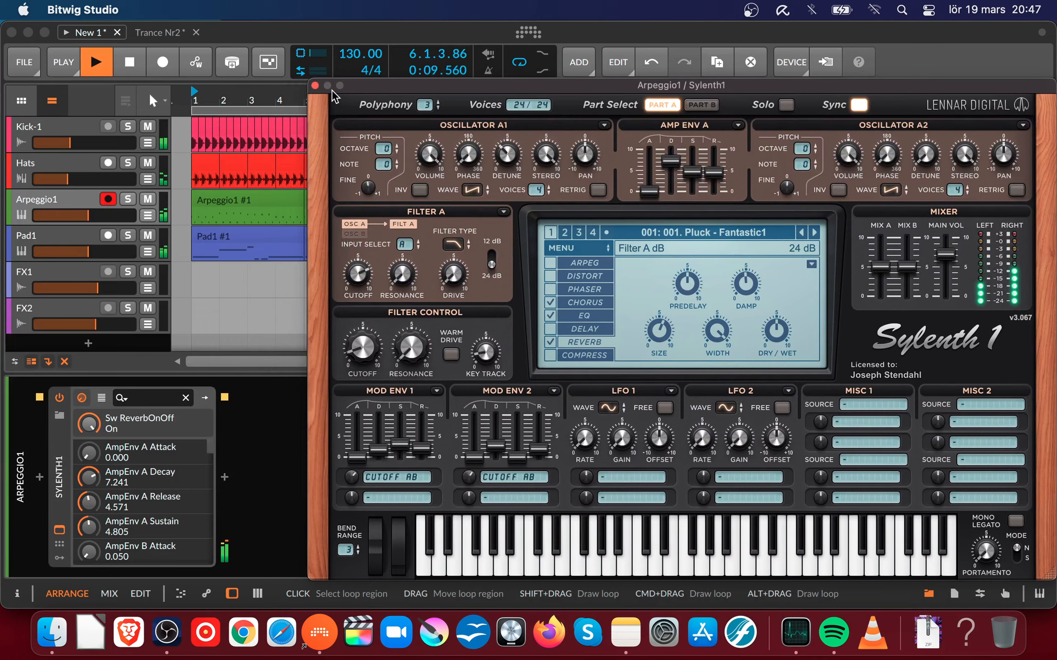
click(315, 86)
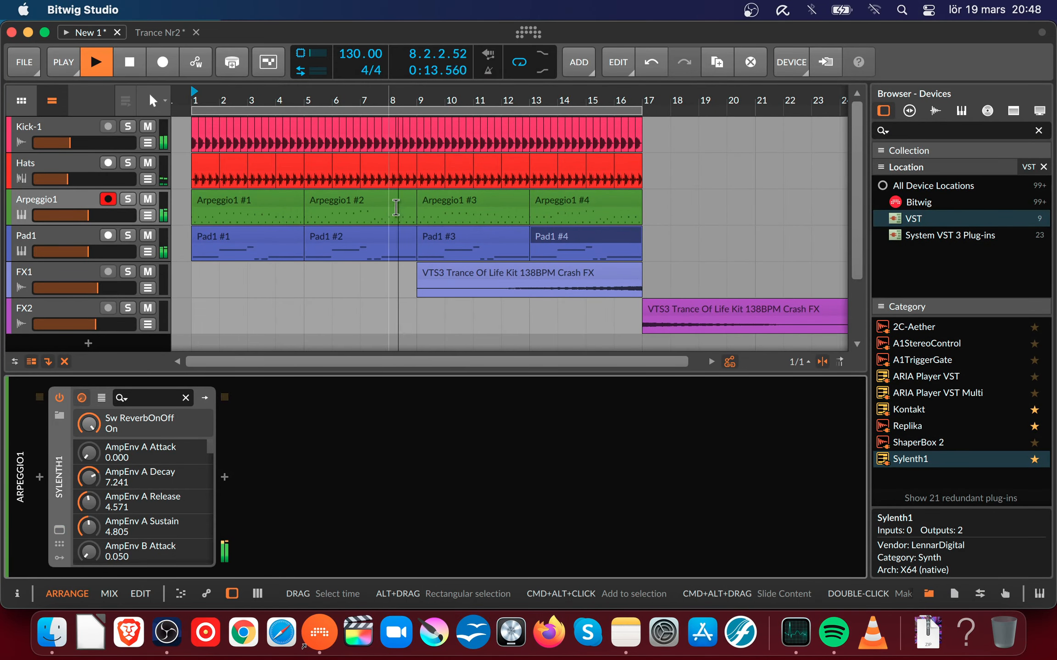
key(space)
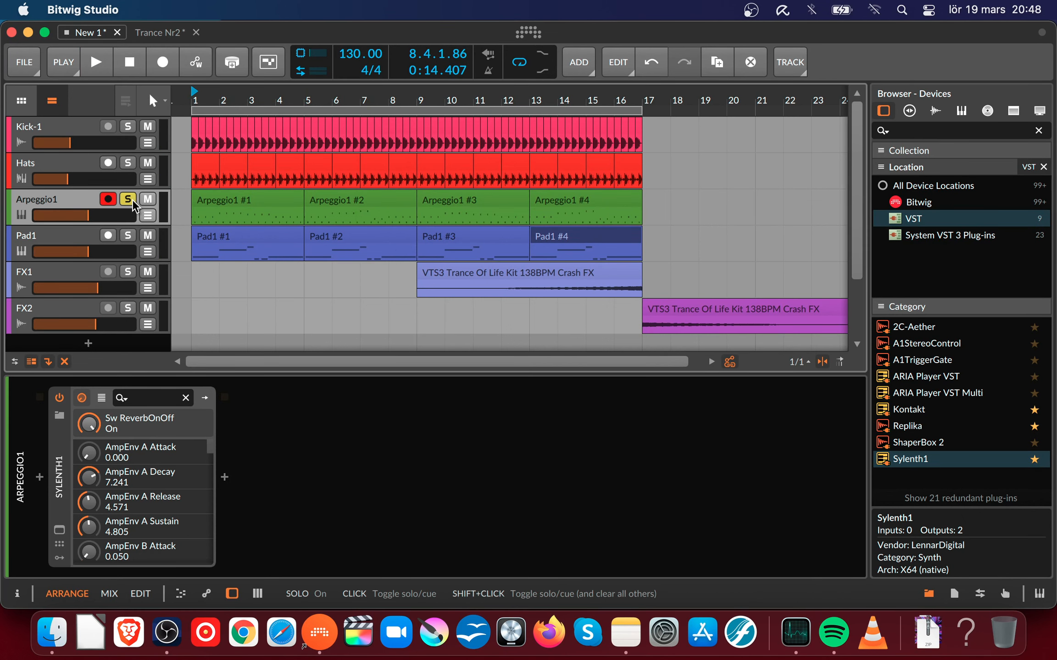
- Reopen the Sylenth1 window, try its delay effect and audition Arpeggio1 in solo
click(60, 530)
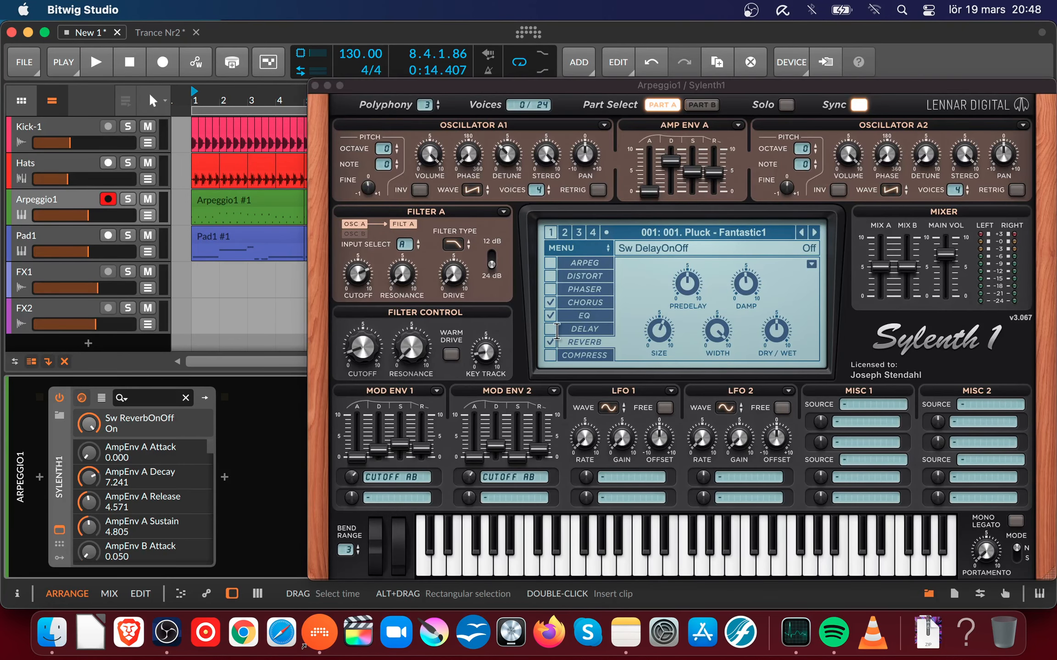
click(586, 330)
key(space)
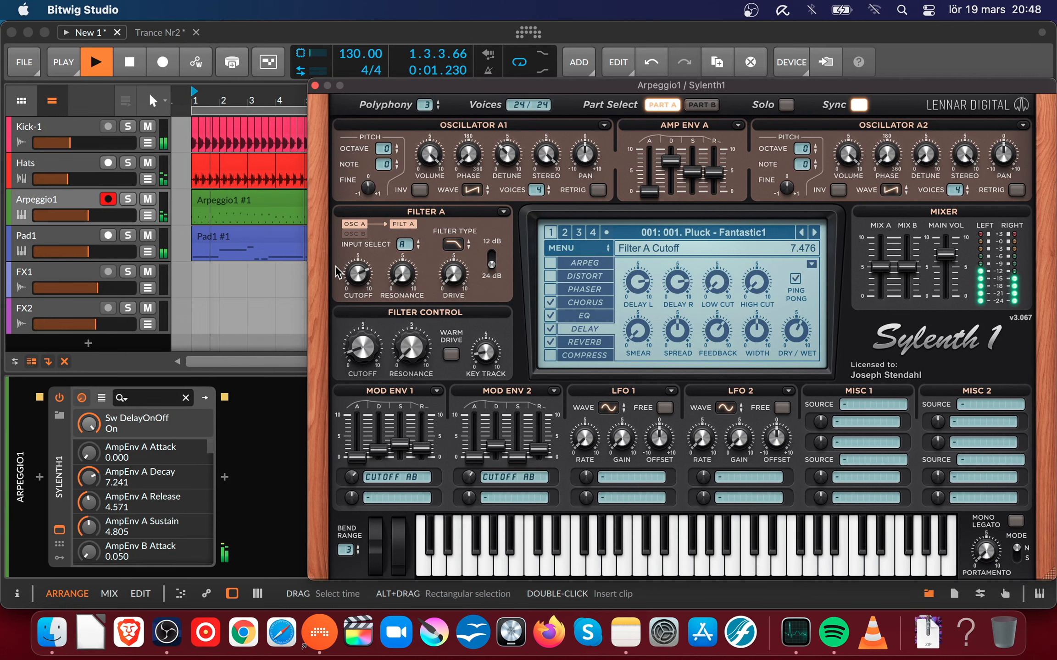
click(127, 201)
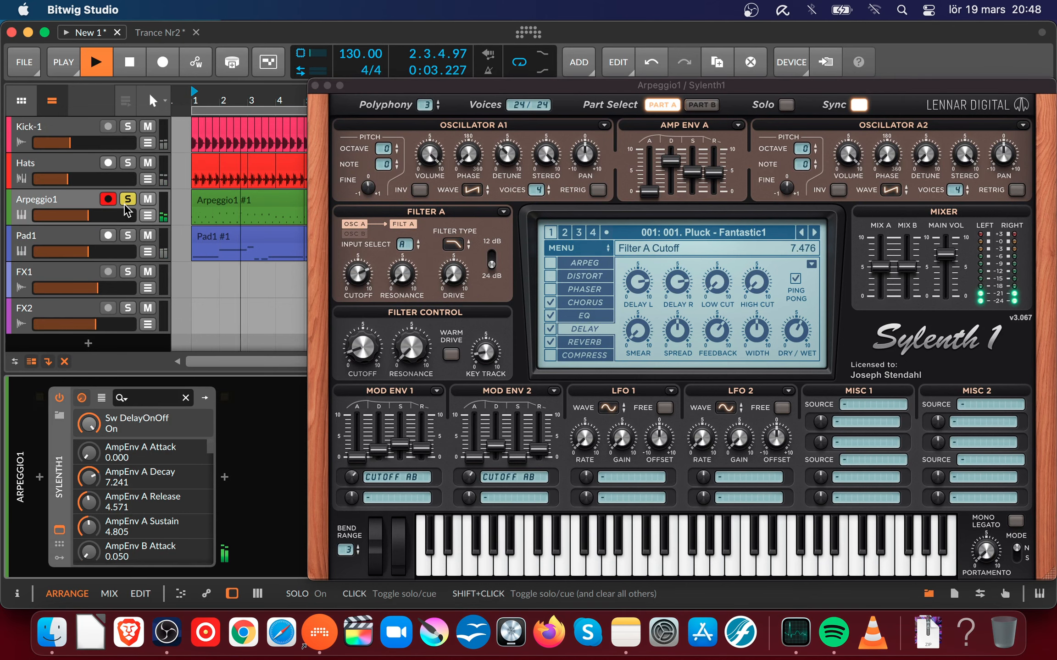
- Raise Sylenth1's main volume to 9.064 and nudge the unsoloed Arpeggio1 track's volume up slightly
drag(945, 254, 953, 222)
key(space)
key(space)
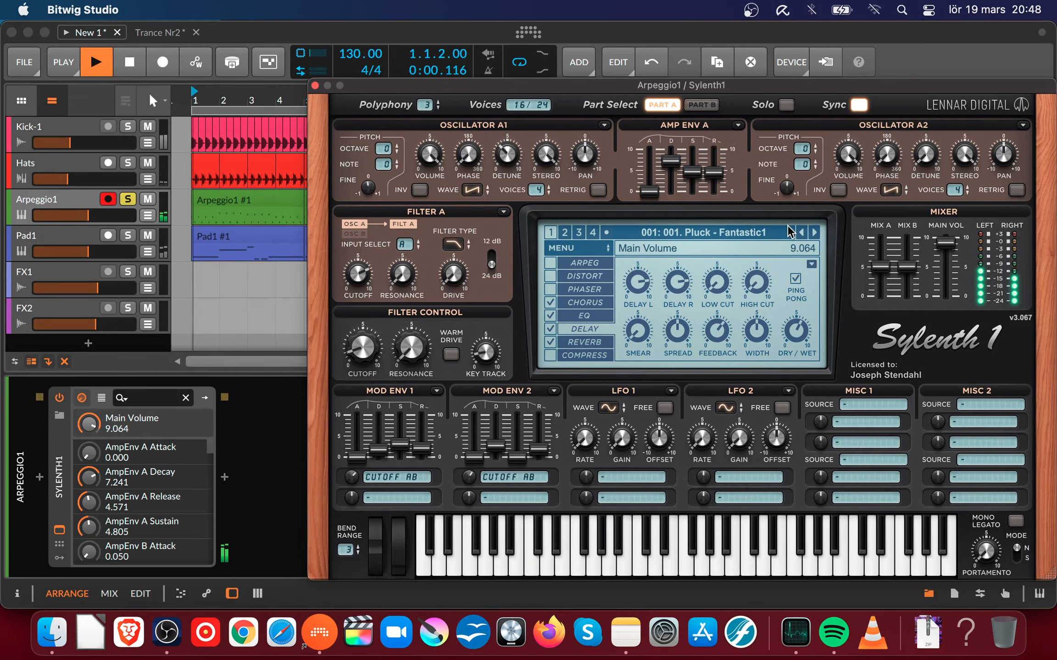
click(128, 200)
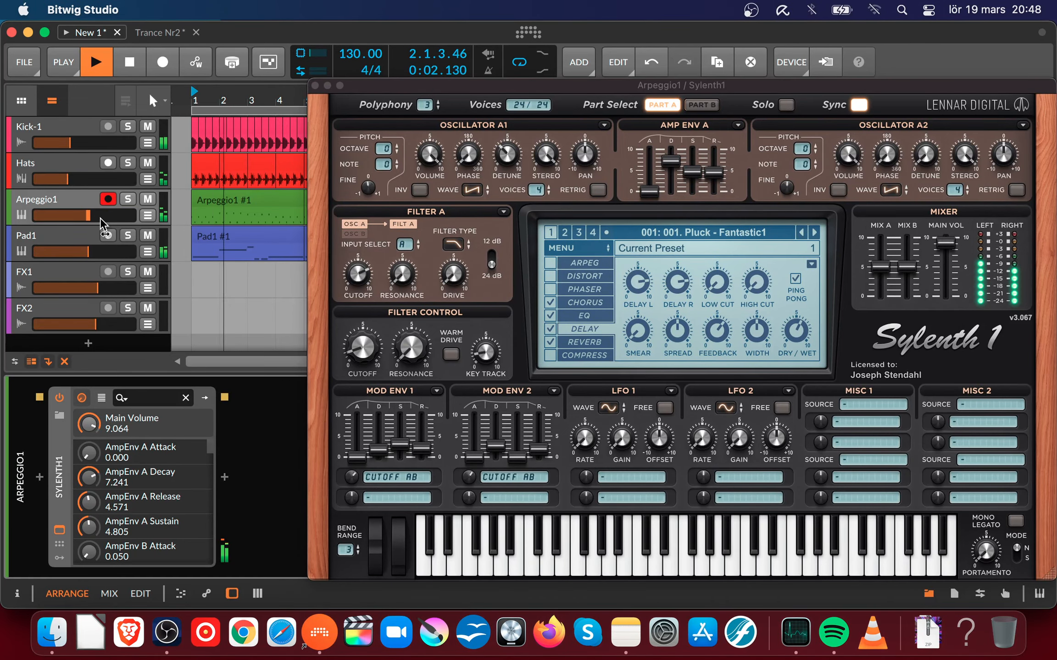
drag(87, 215, 91, 215)
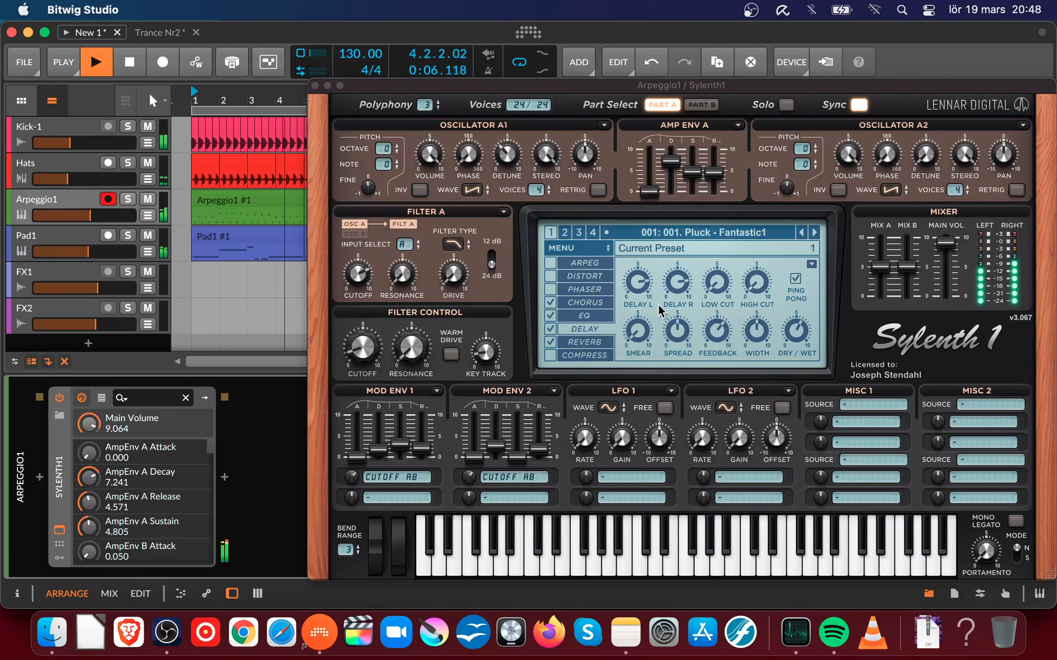
- Stop playback, switch off Sylenth1's delay effect and close its window
key(space)
click(551, 329)
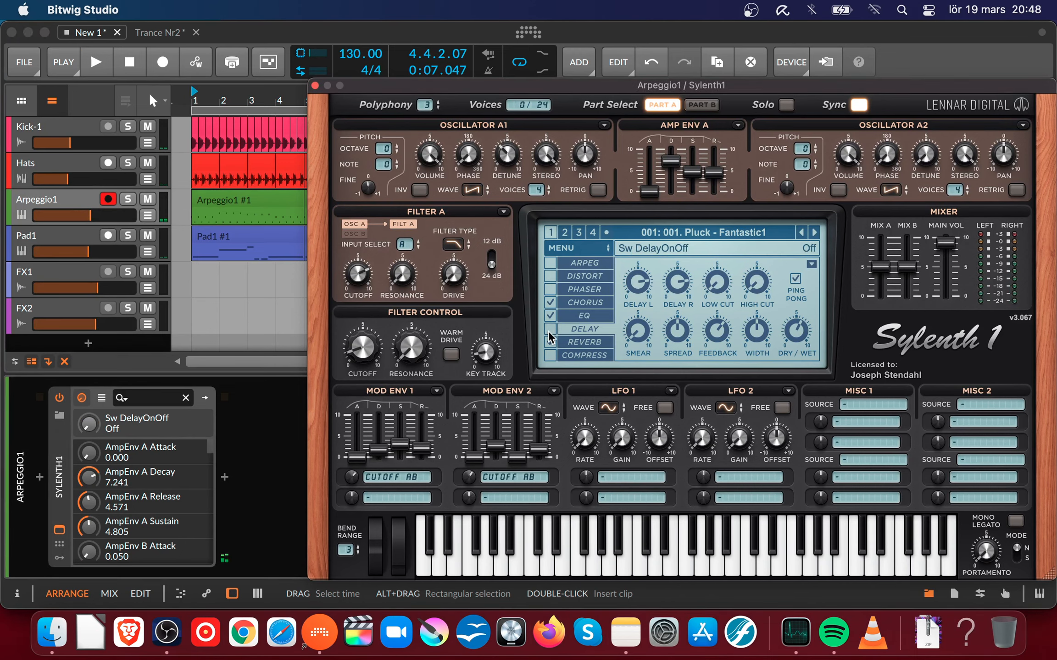
click(315, 86)
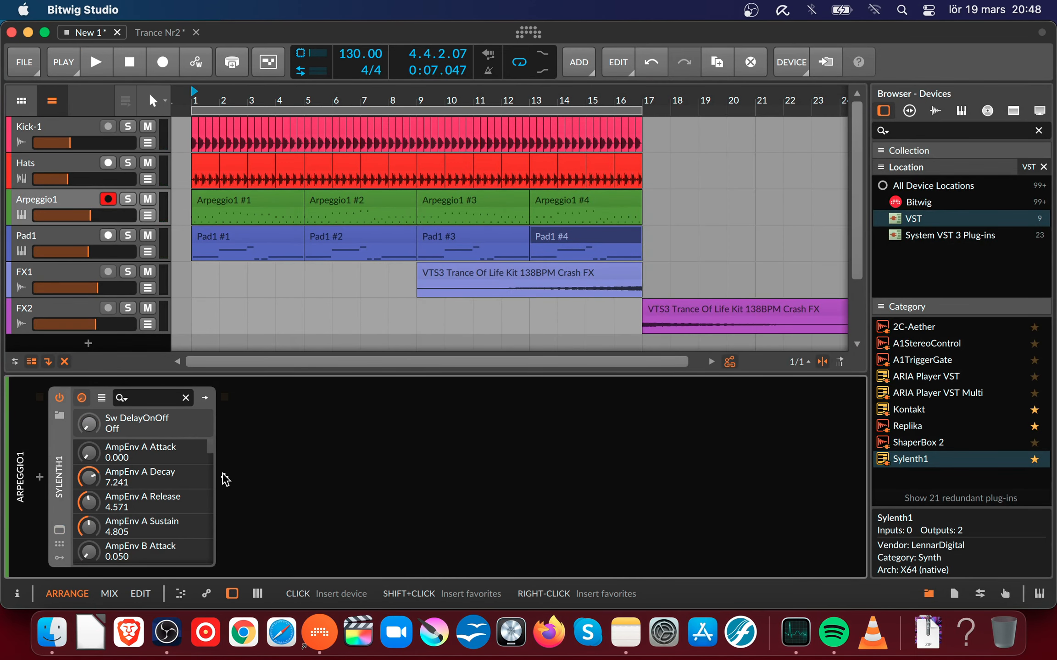
- Insert the Replika effect after Sylenth1 in the Arpeggio1 device chain
click(224, 478)
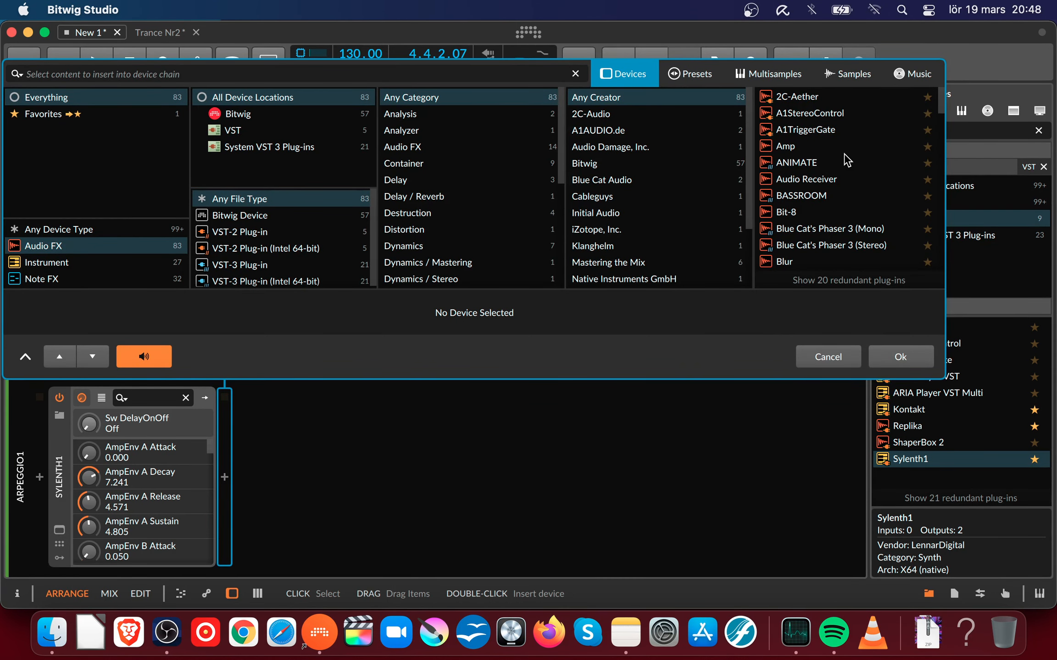
text(repli)
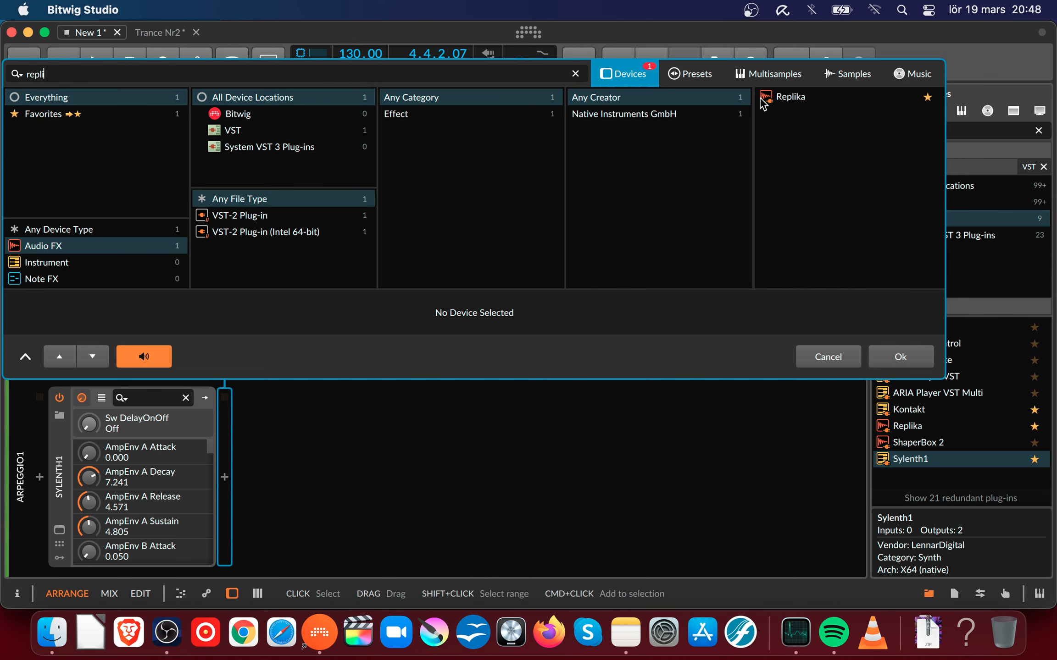
click(790, 101)
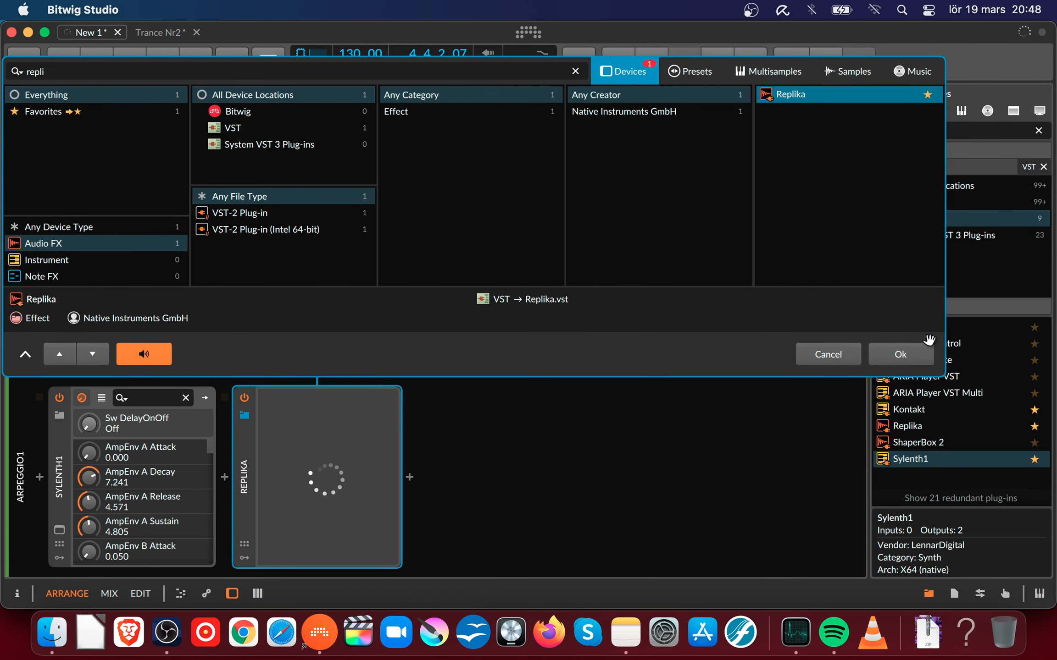
click(900, 355)
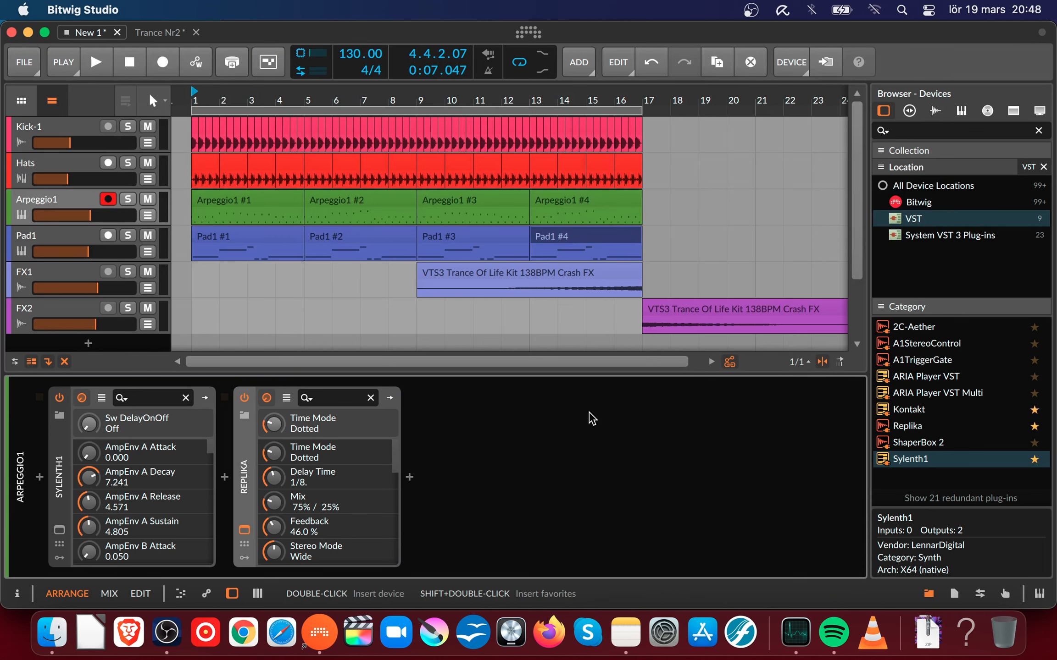
- Open the Replika window and set its delay mode to Vintage Digital while playing Arpeggio1 soloed from bar 1
click(245, 531)
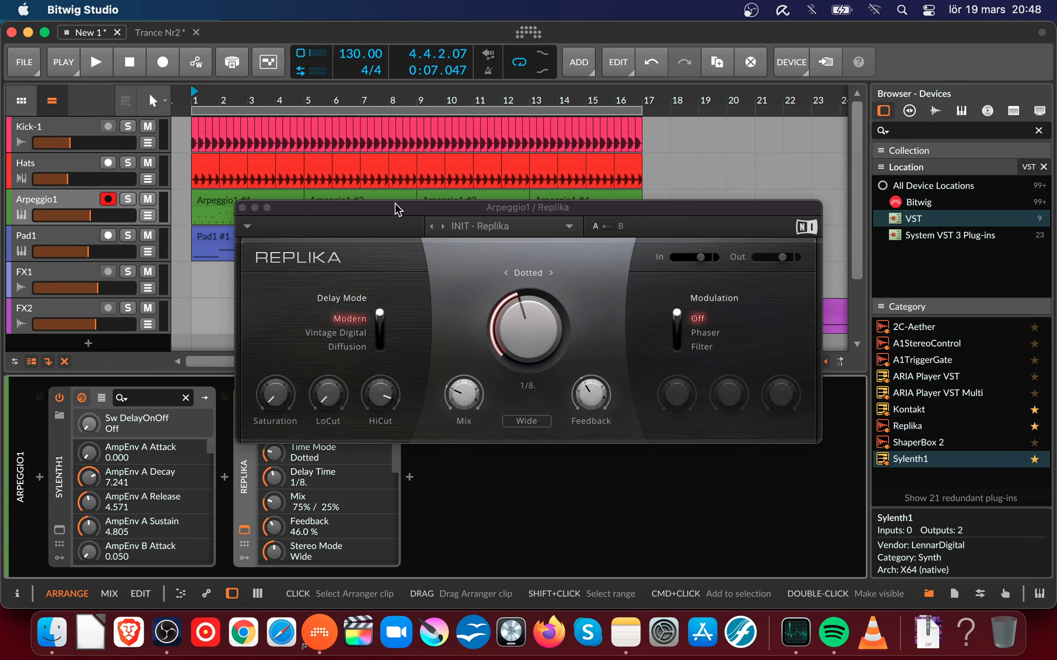
drag(388, 209, 560, 331)
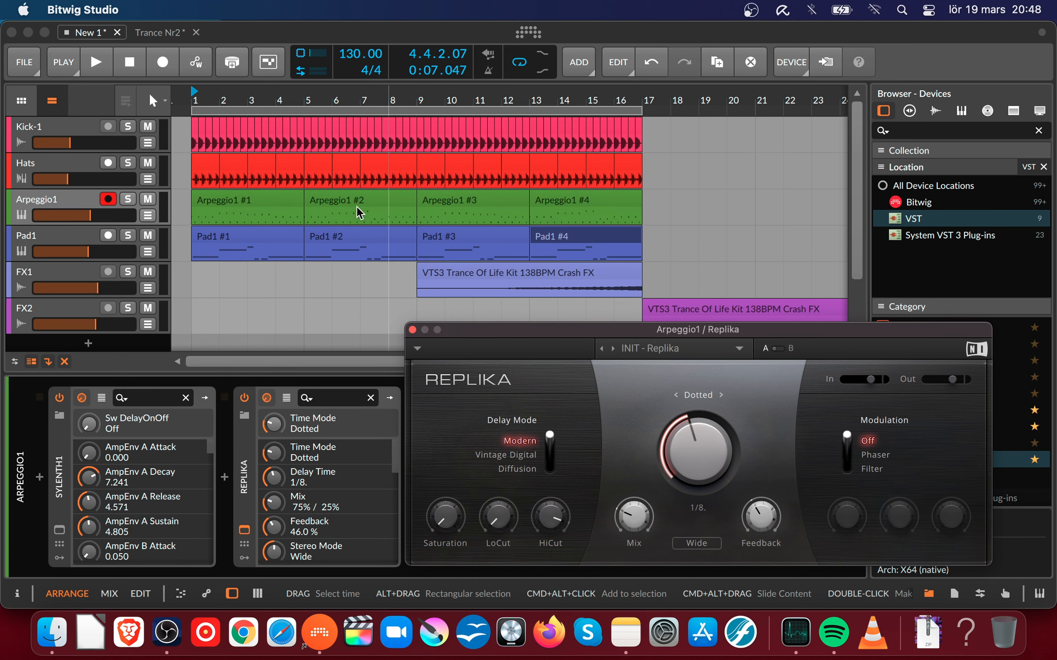
click(195, 97)
key(space)
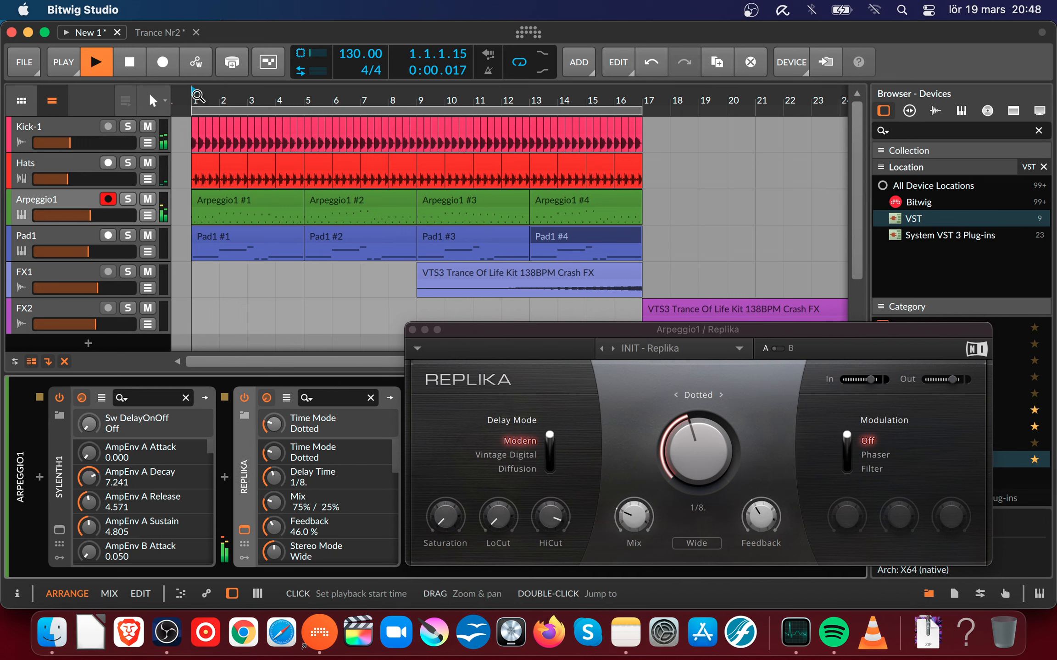
click(128, 199)
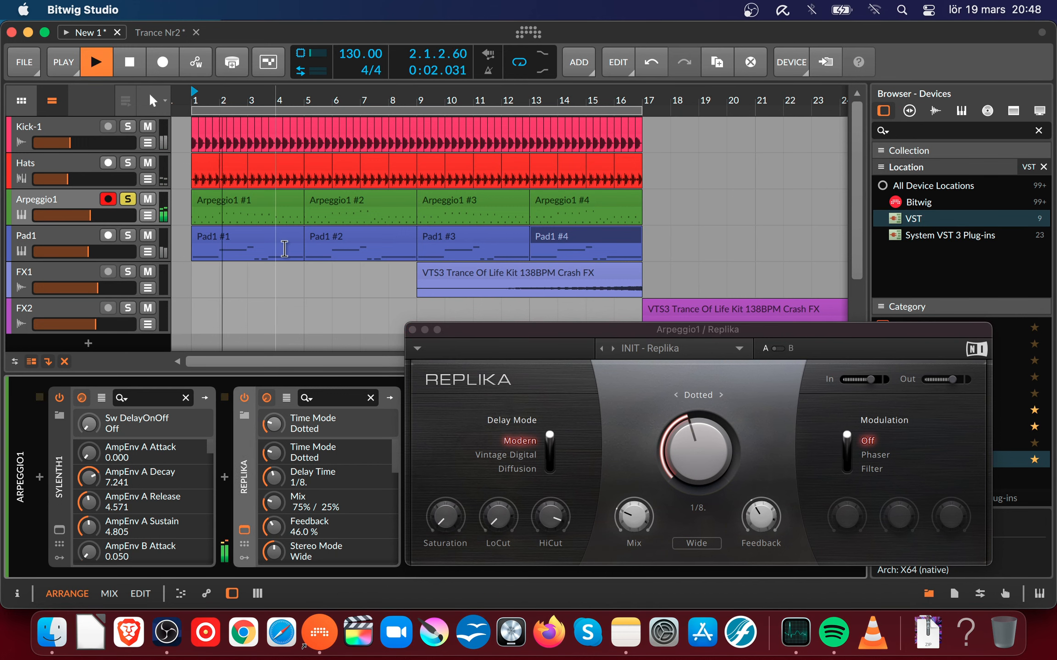
click(511, 455)
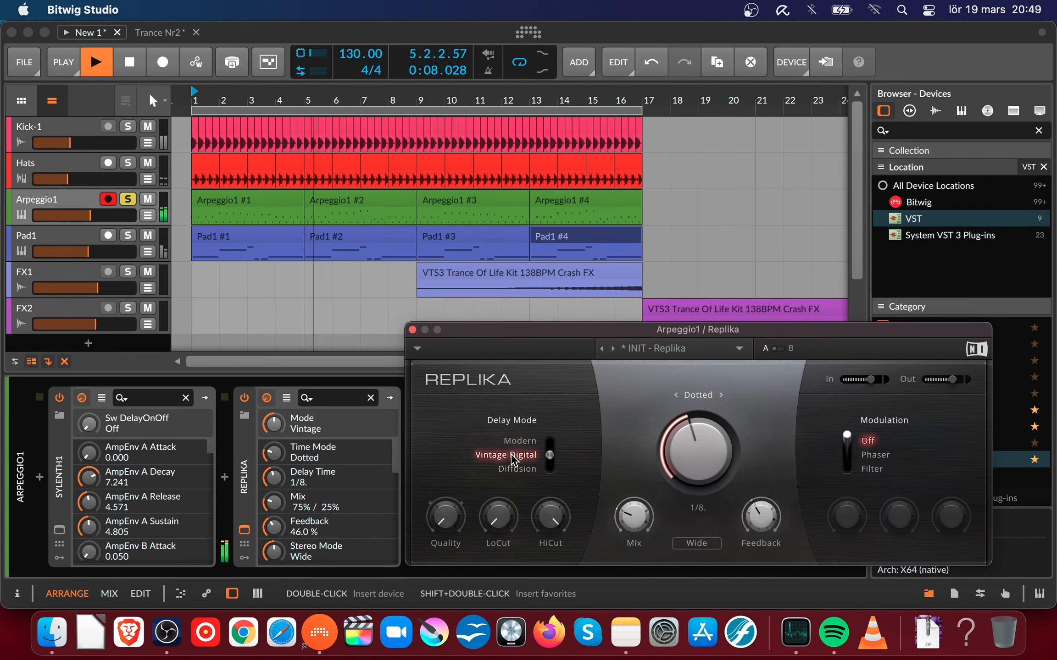
- Unsolo Arpeggio1 and set Replika's feedback to 25.5% and its mix to 90% / 10%
click(128, 199)
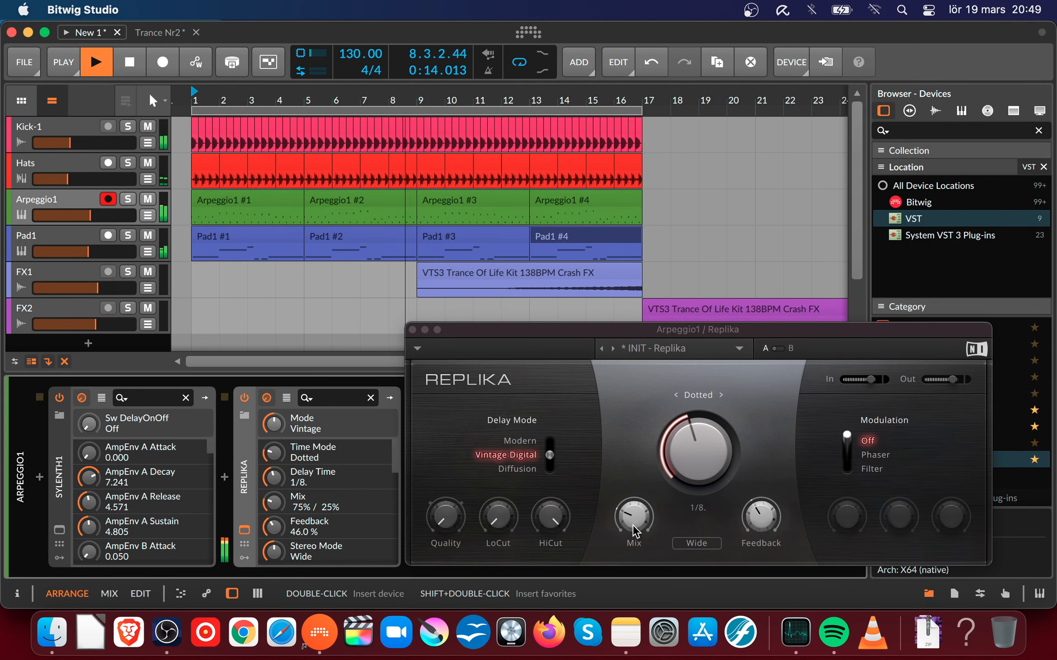
drag(762, 522, 762, 550)
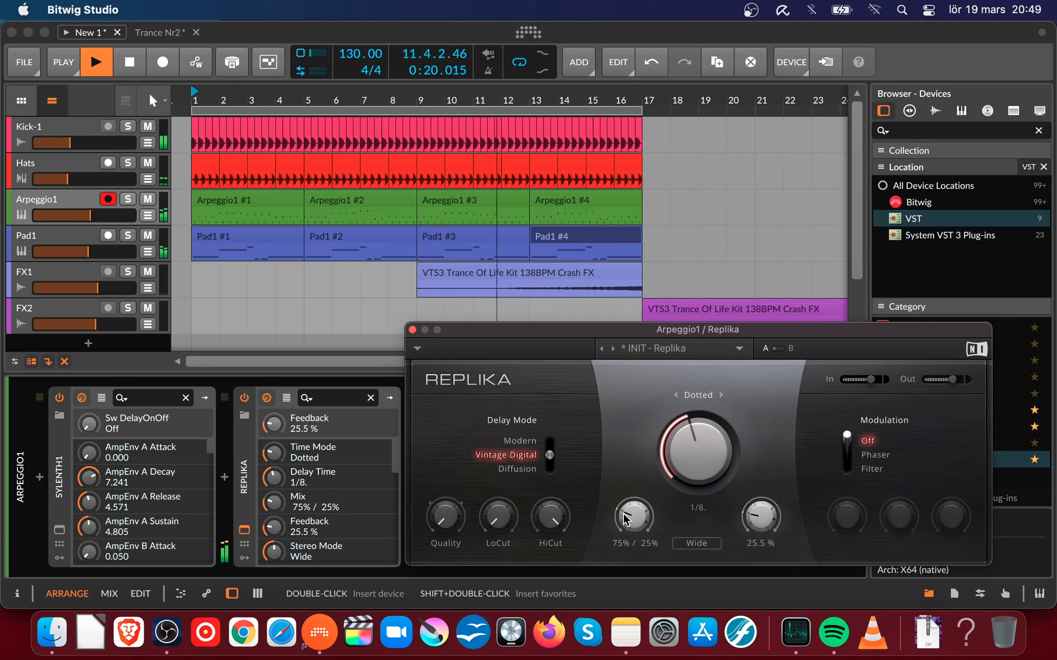
drag(635, 520, 634, 538)
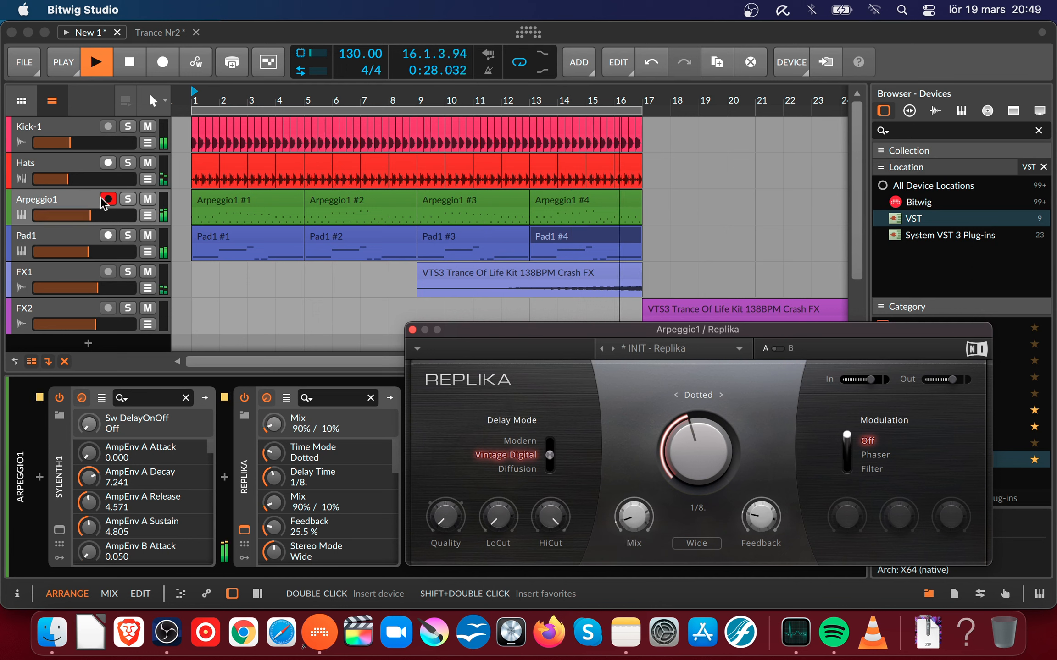
- Compare Arpeggio1 in solo and in the full mix, lowering Replika's feedback to 18%
click(129, 201)
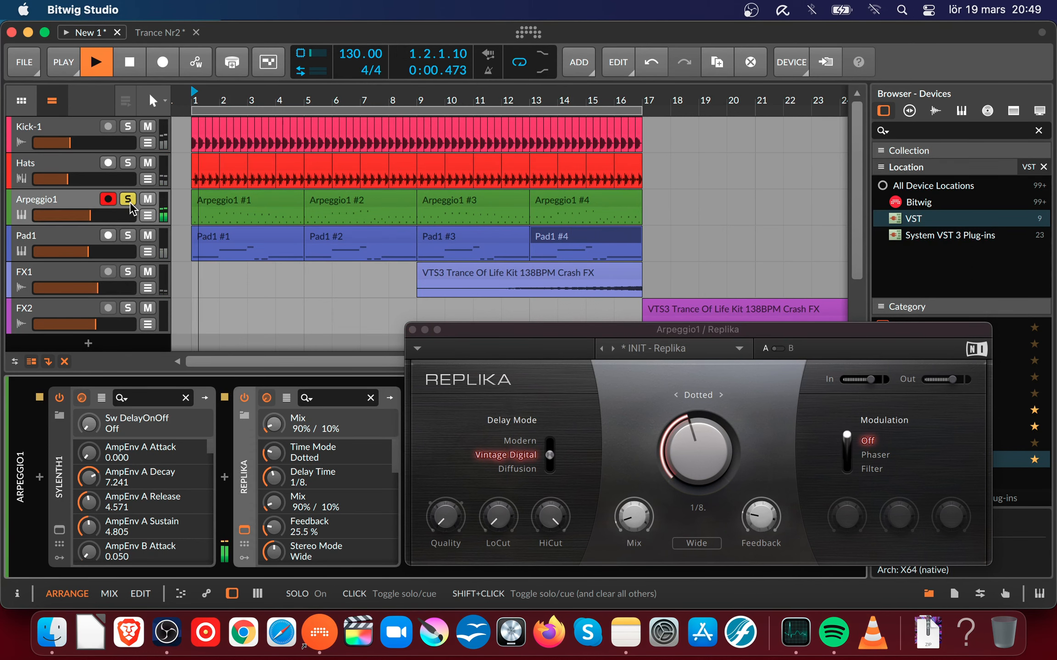
click(129, 201)
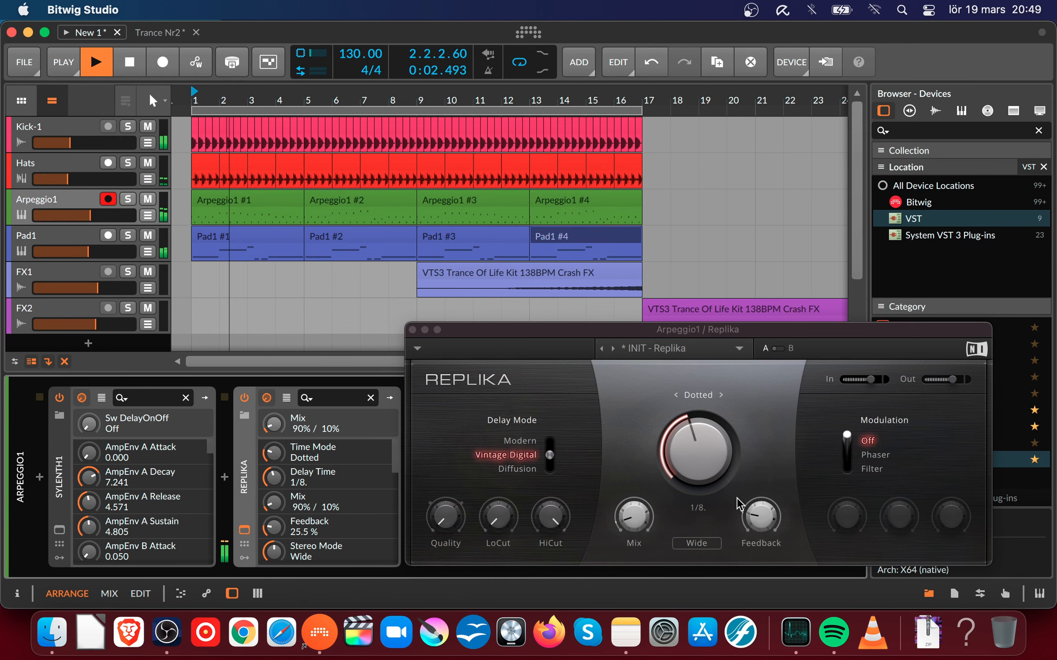
drag(760, 516, 760, 533)
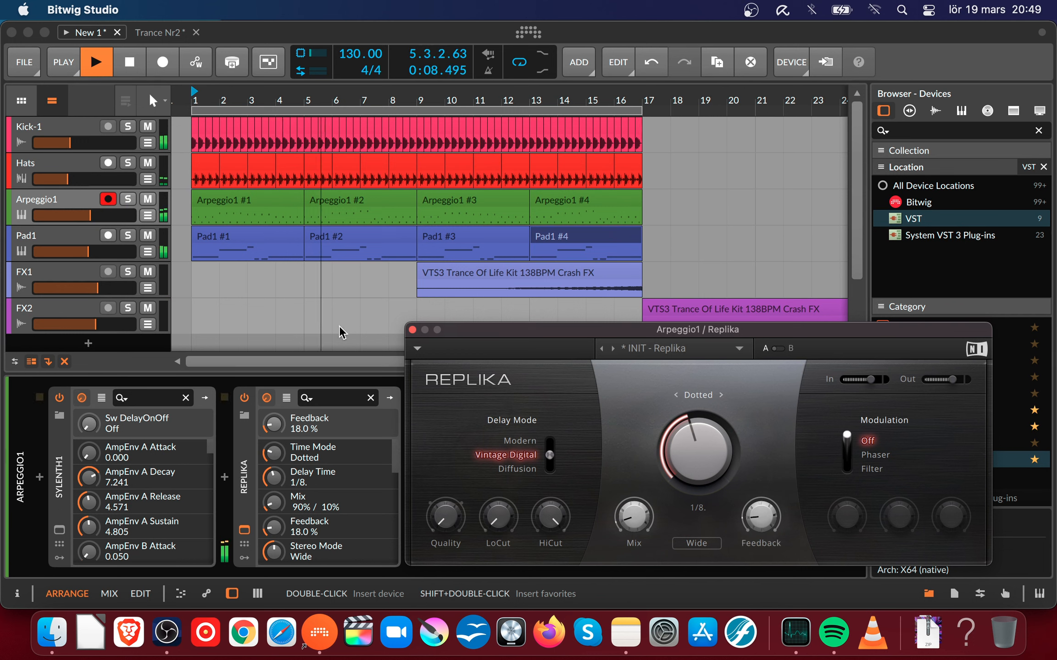
click(123, 198)
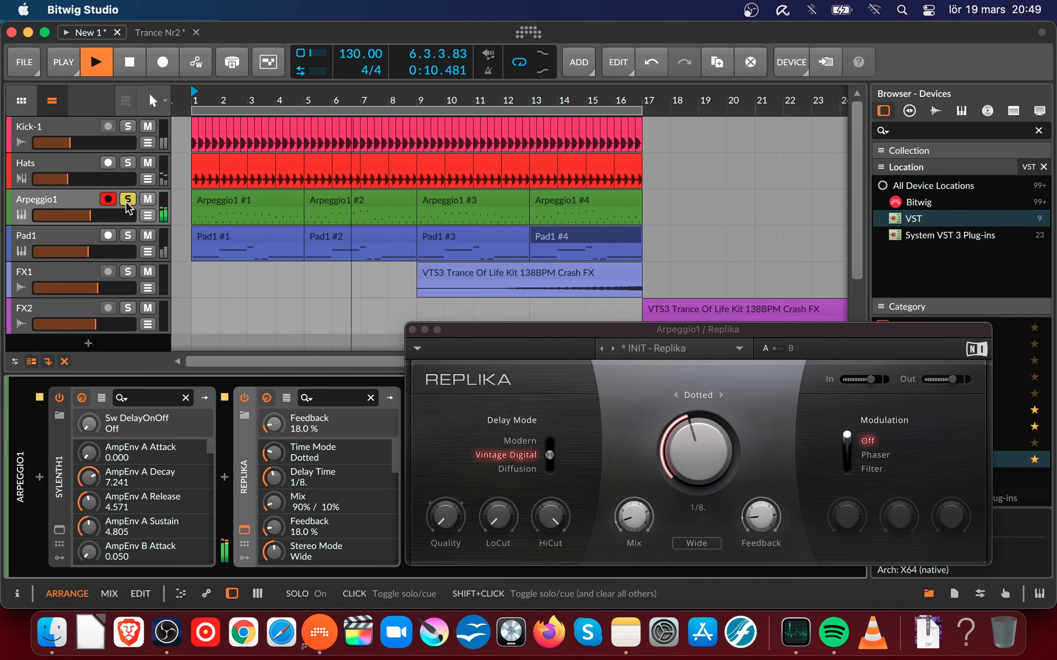
- Try Replika's Diffusion delay mode on soloed Arpeggio1 with the mix at 86% / 14%, stopping playback and repositioning the plug-in window
click(518, 468)
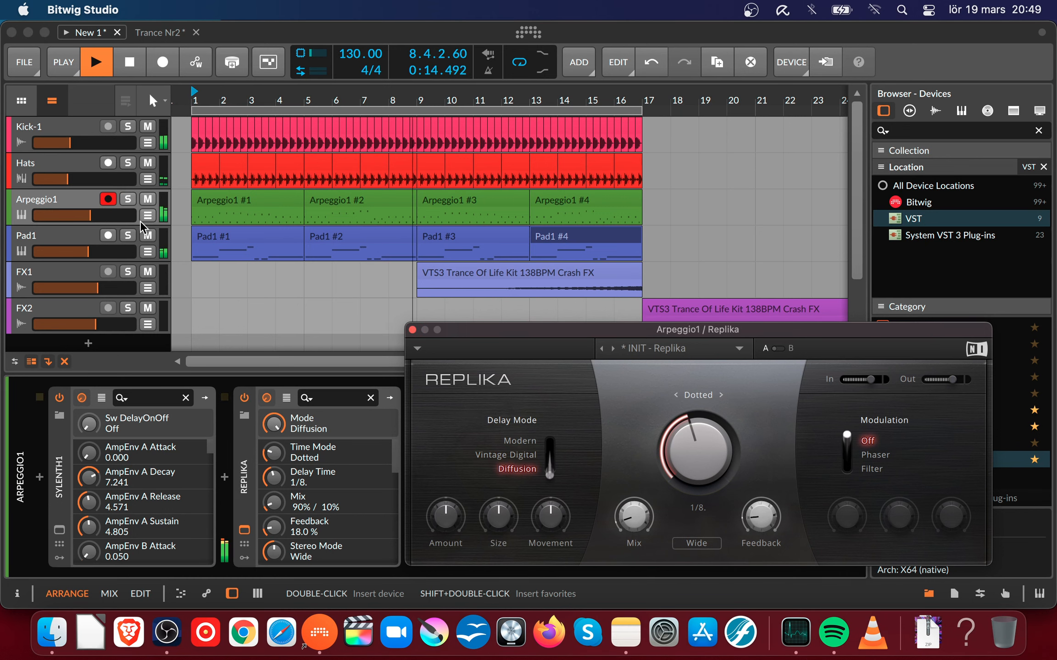
click(127, 199)
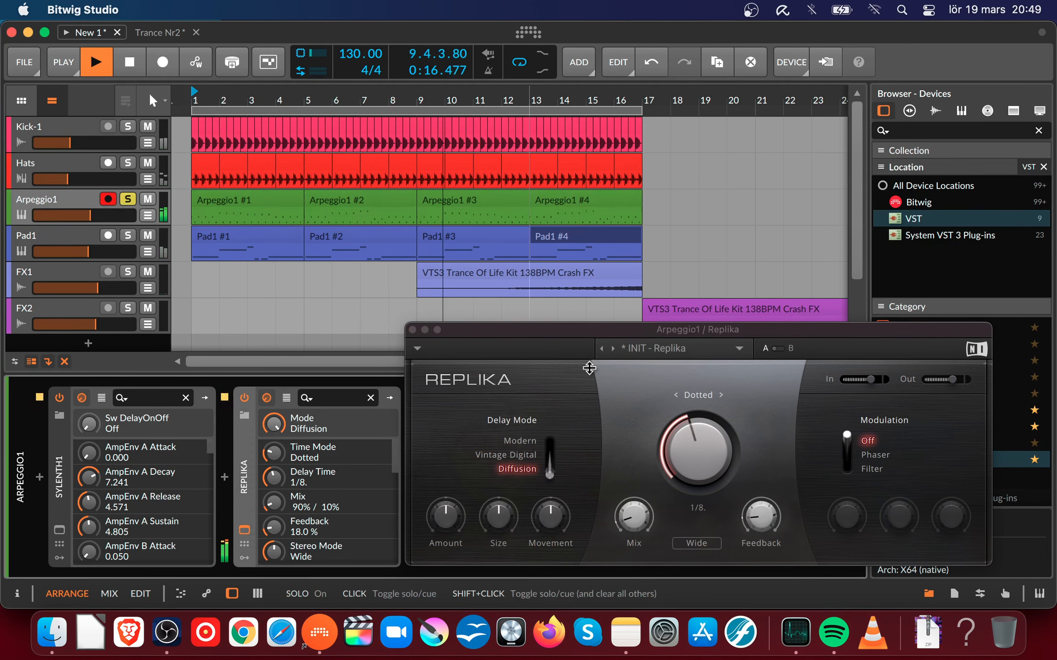
drag(639, 514, 638, 523)
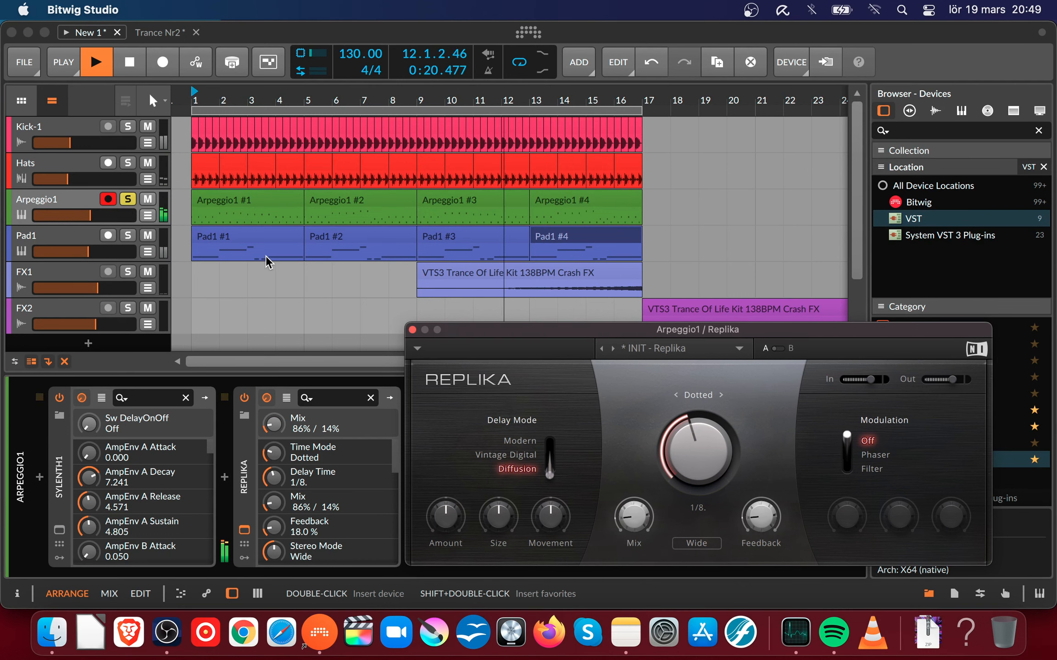
mouse_move(555, 502)
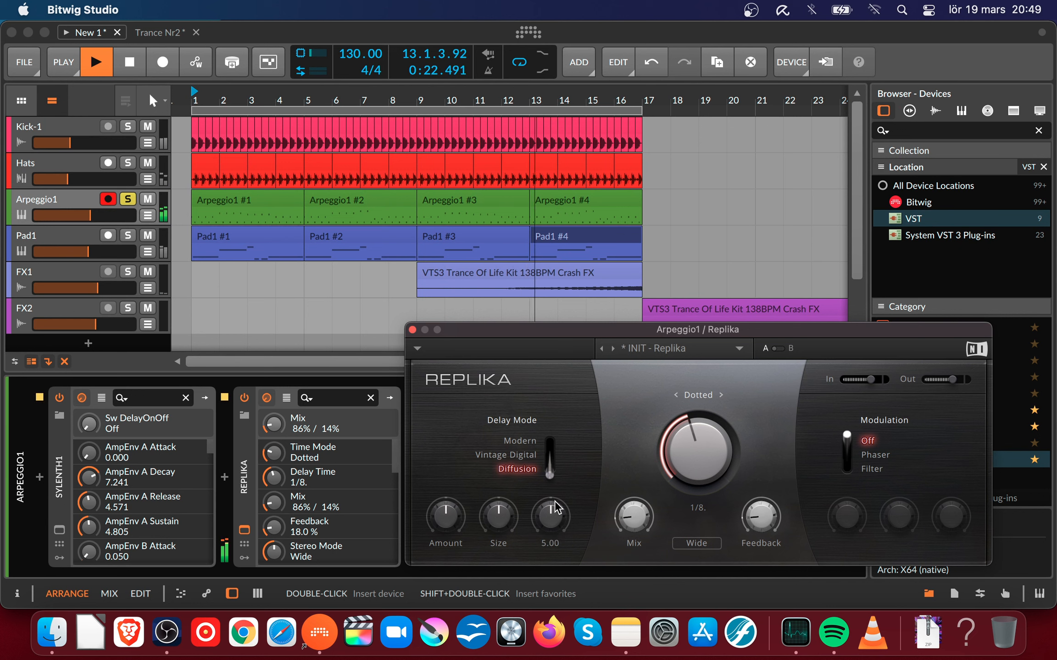
key(space)
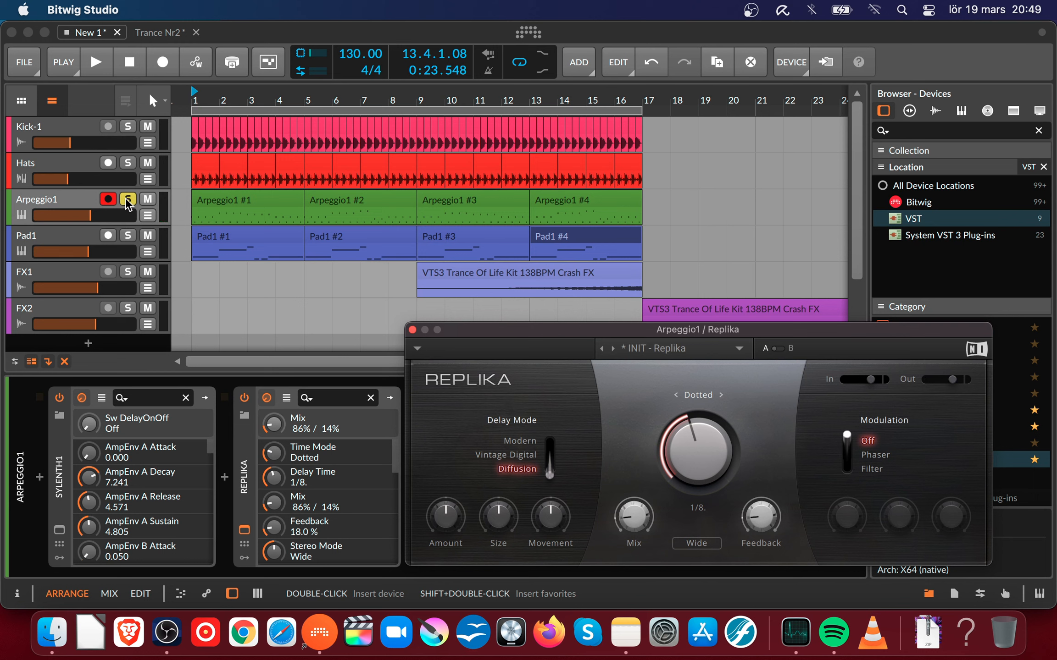
drag(563, 332, 564, 331)
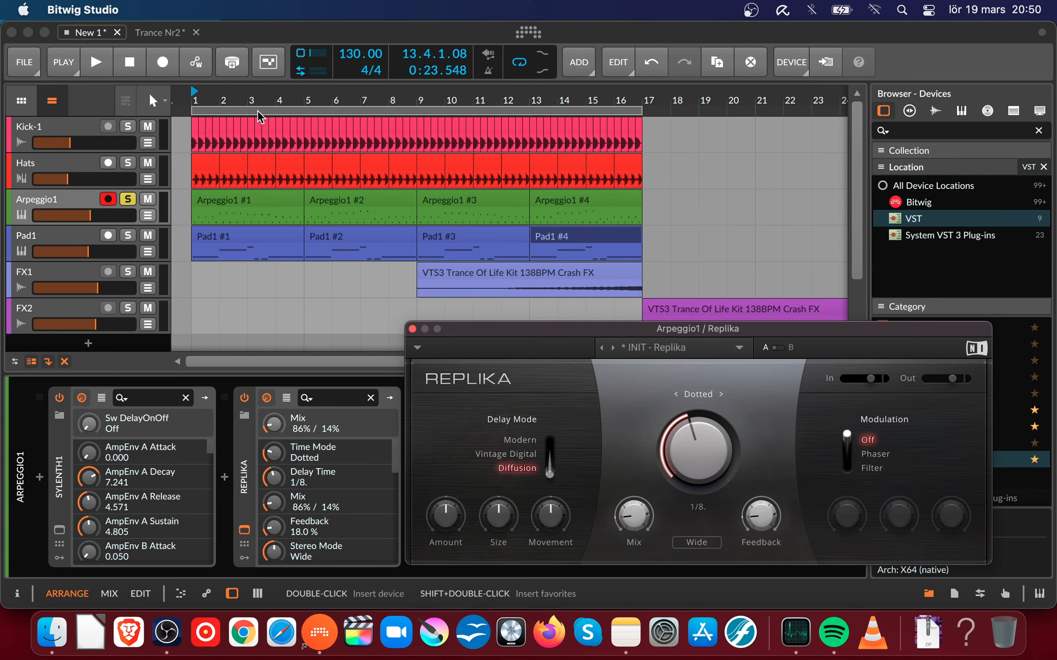
mouse_move(520, 331)
mouse_down()
mouse_move(380, 268)
mouse_move(337, 308)
mouse_move(527, 327)
mouse_up()
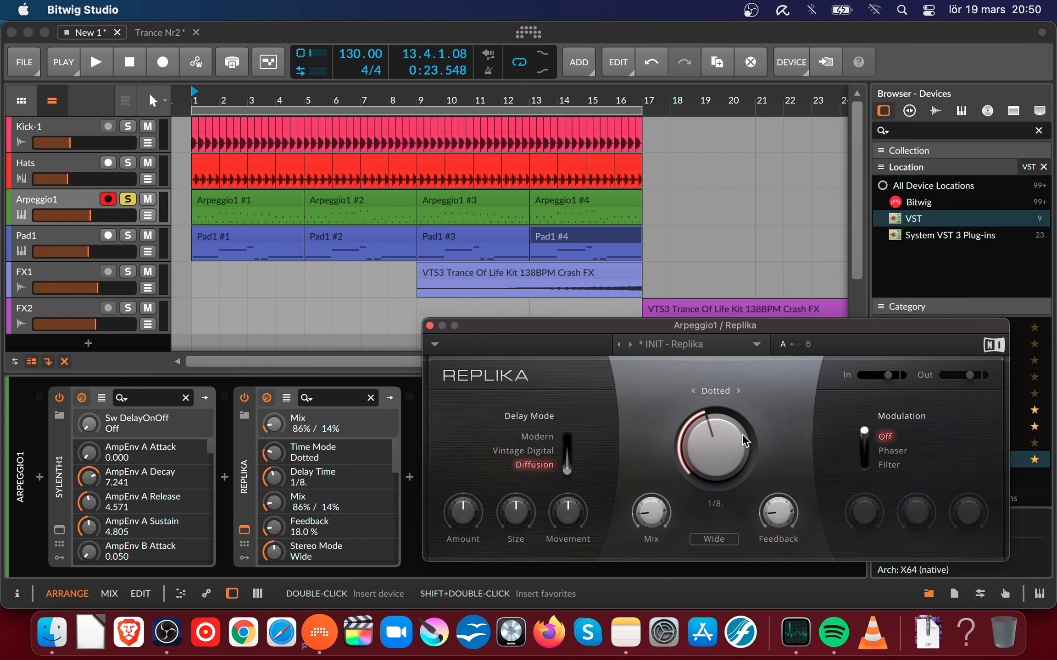
- Play from bar 1, unsolo Arpeggio1, and try Replika's mix at 88% / 12% in the full track
click(193, 95)
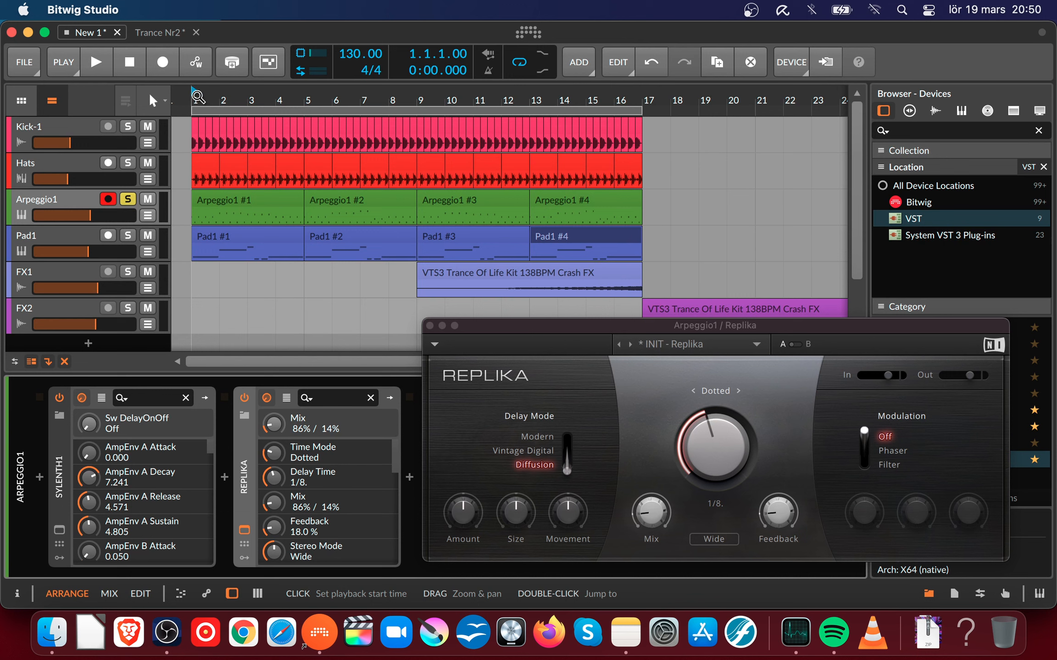
key(space)
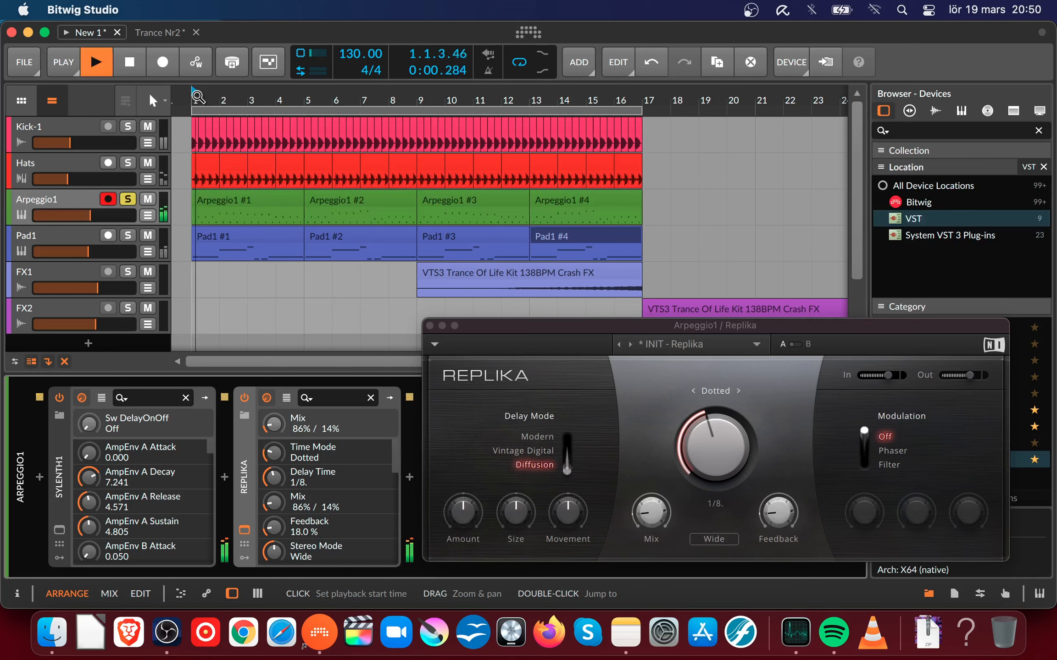
click(128, 200)
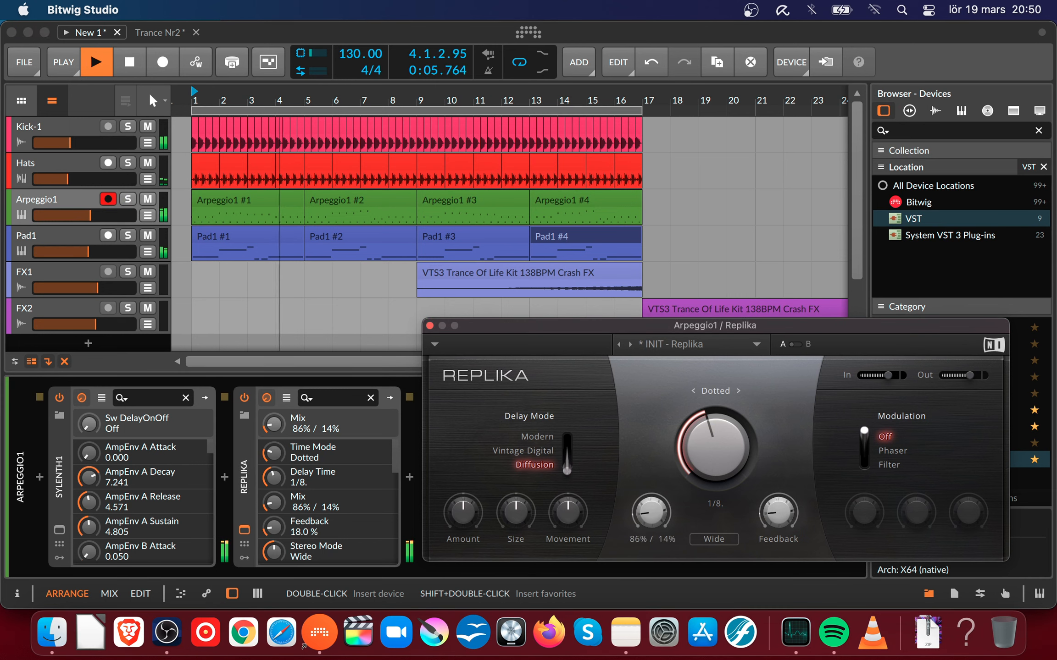
drag(663, 527, 663, 522)
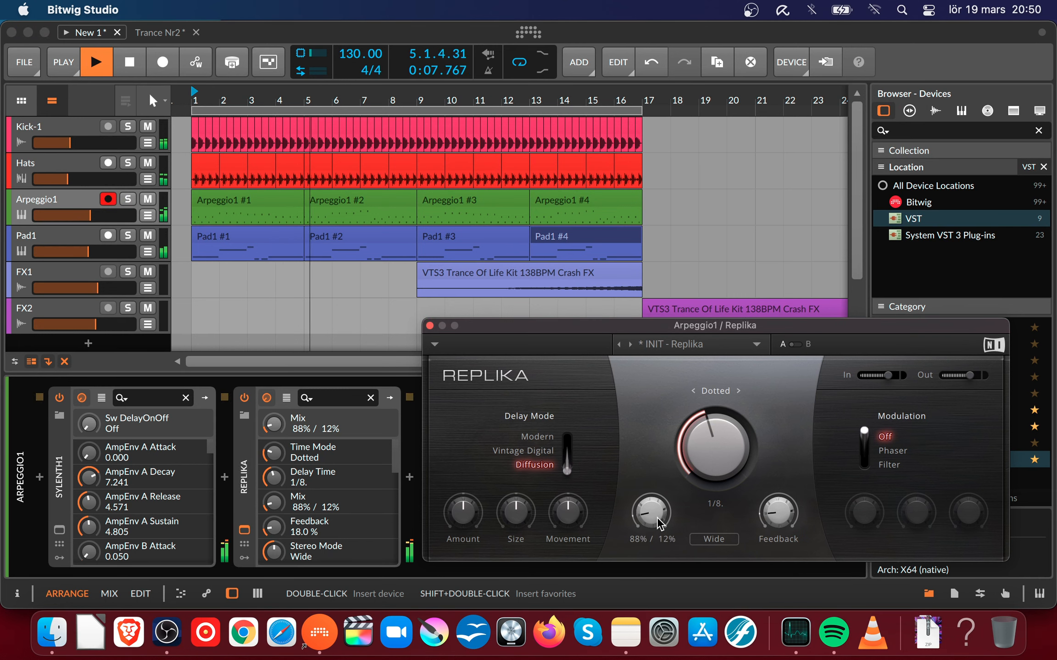
key(space)
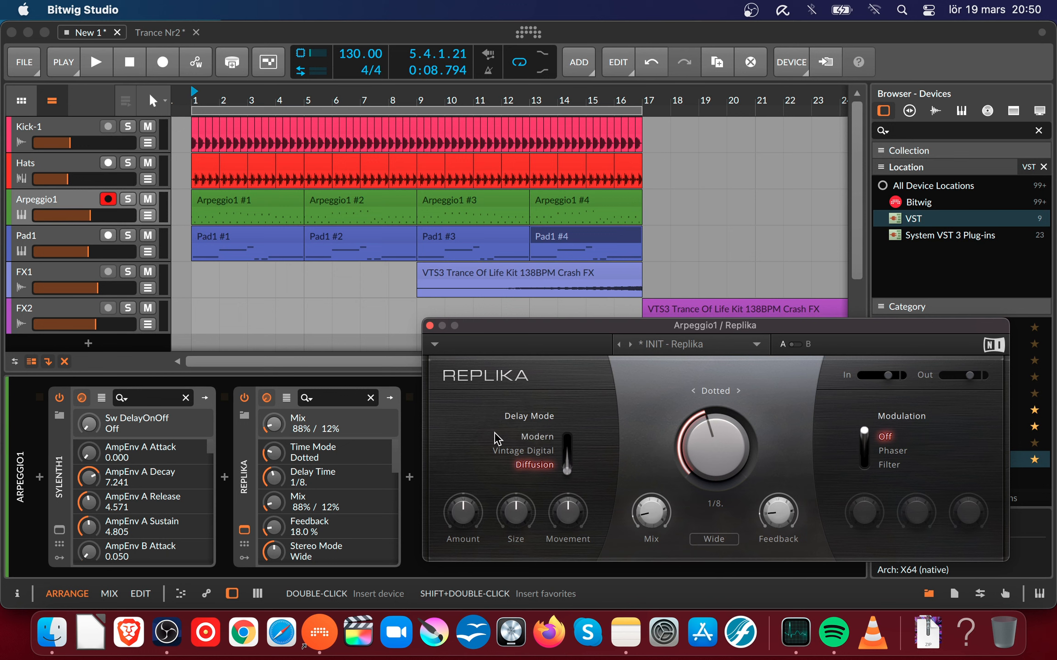
- Switch Replika back to Vintage Digital while playing from bar 1, set its mix to 90% / 10%, and close its window
double_click(193, 99)
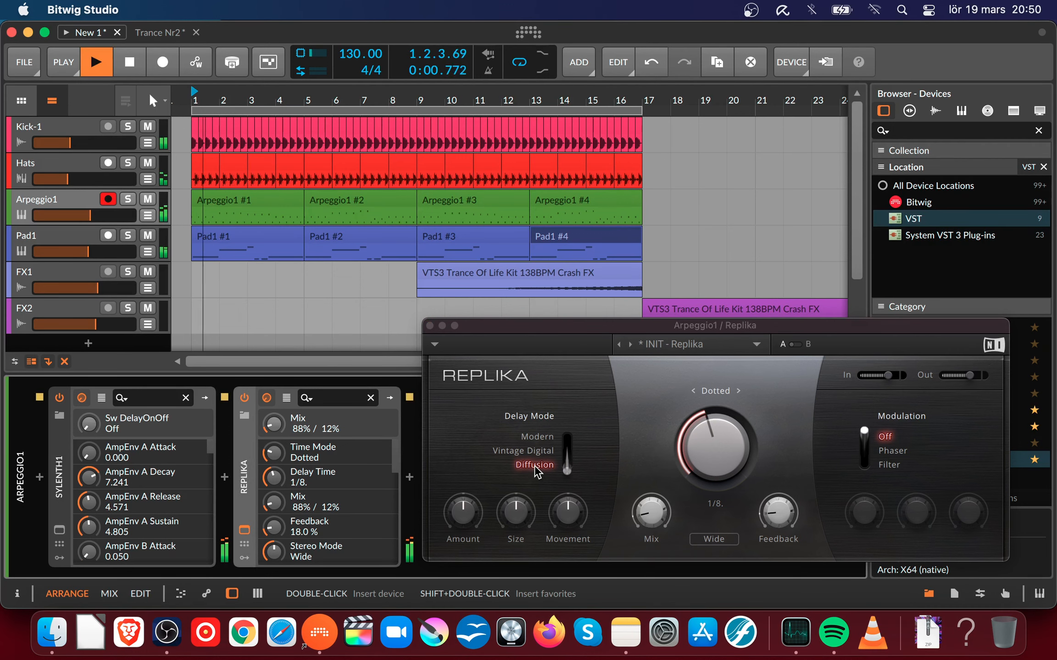
click(537, 453)
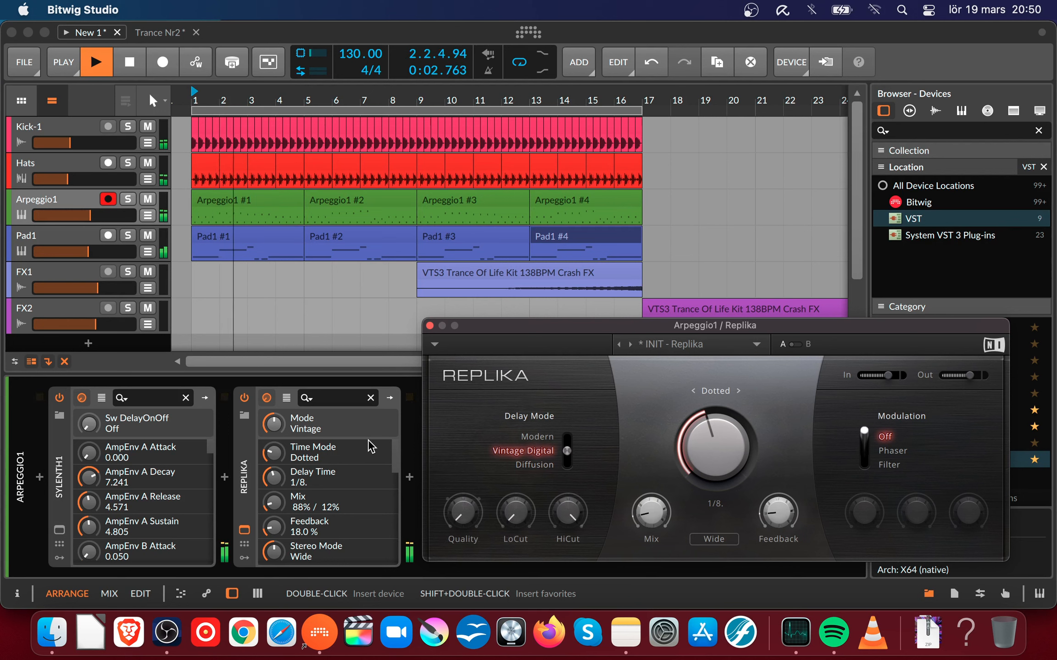
key(space)
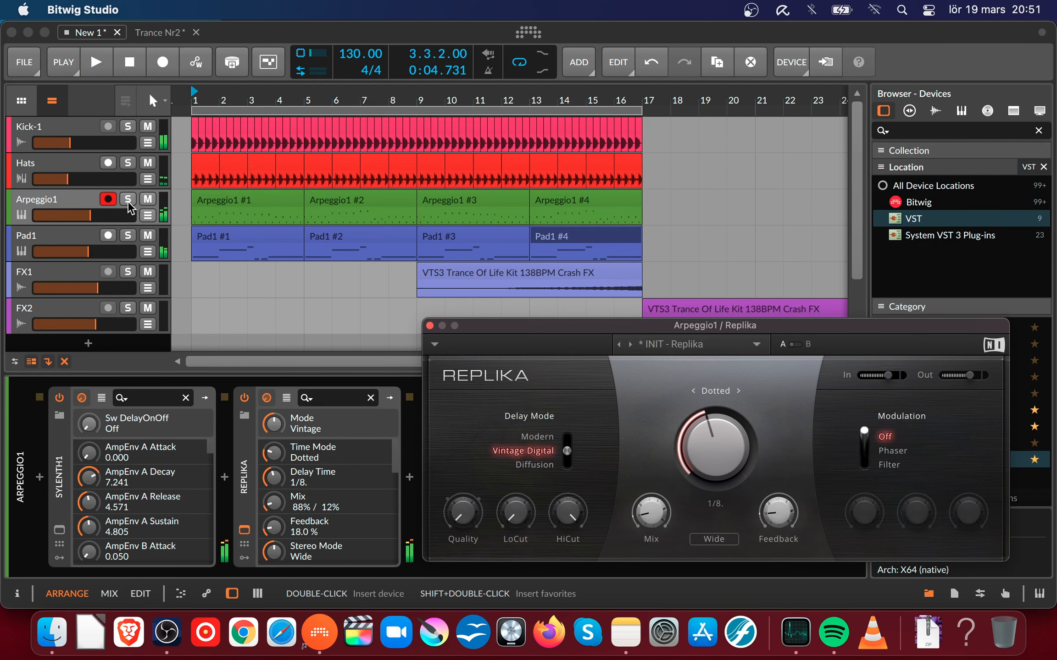
click(91, 199)
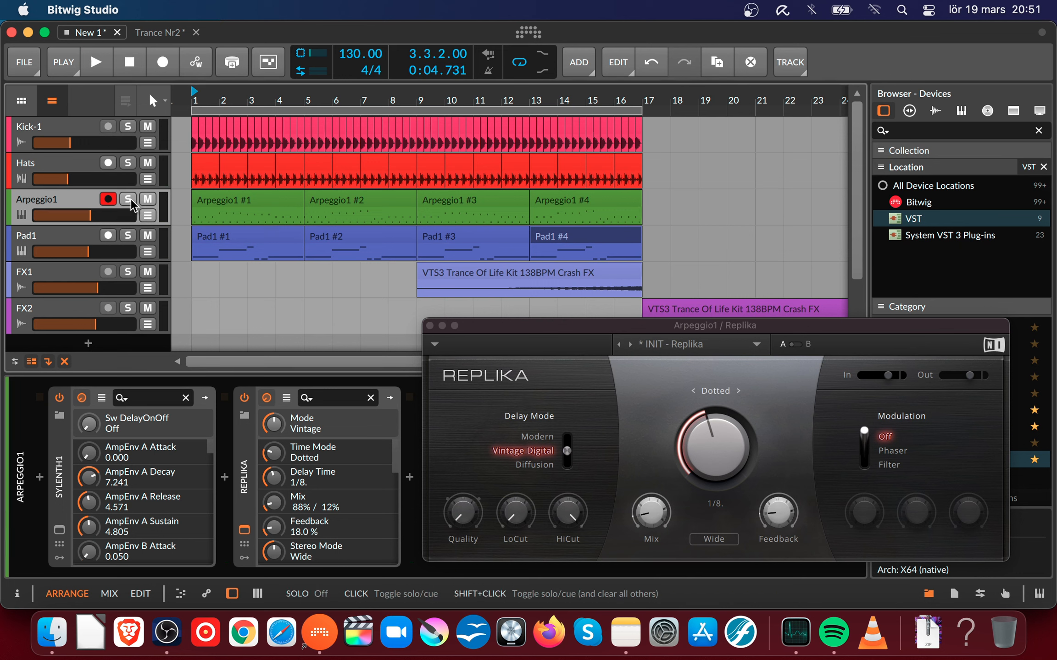
key(space)
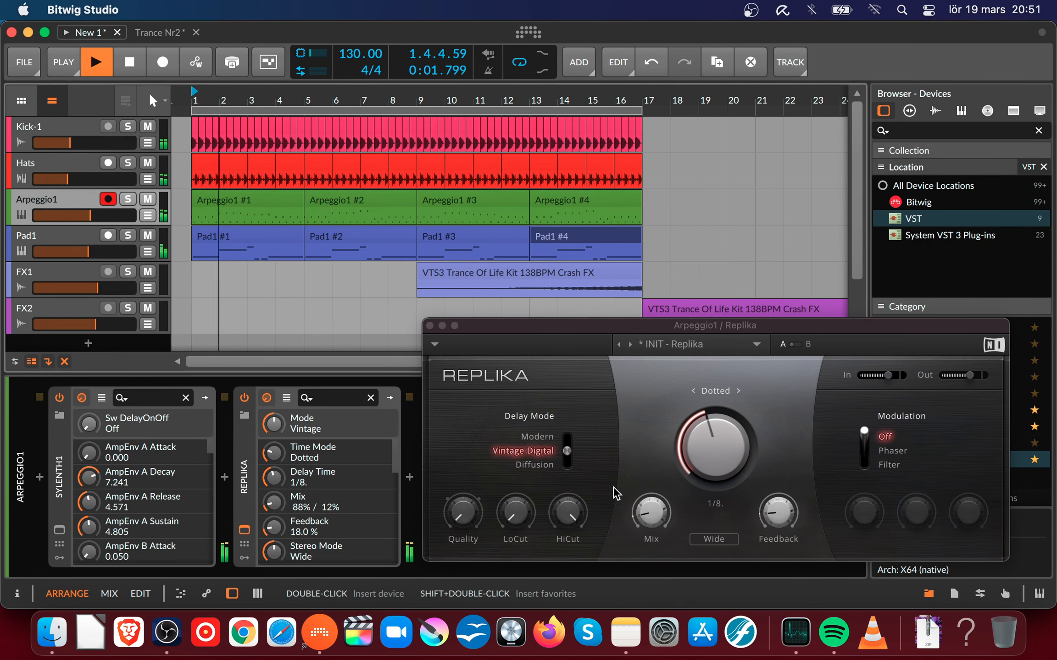
drag(651, 512, 652, 502)
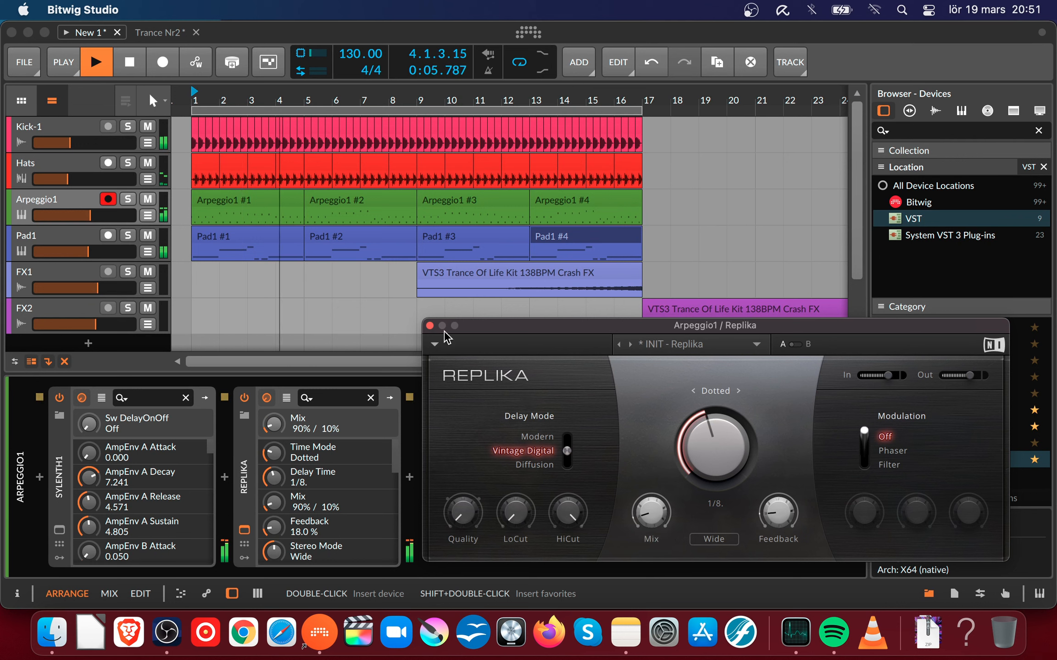
click(429, 326)
key(space)
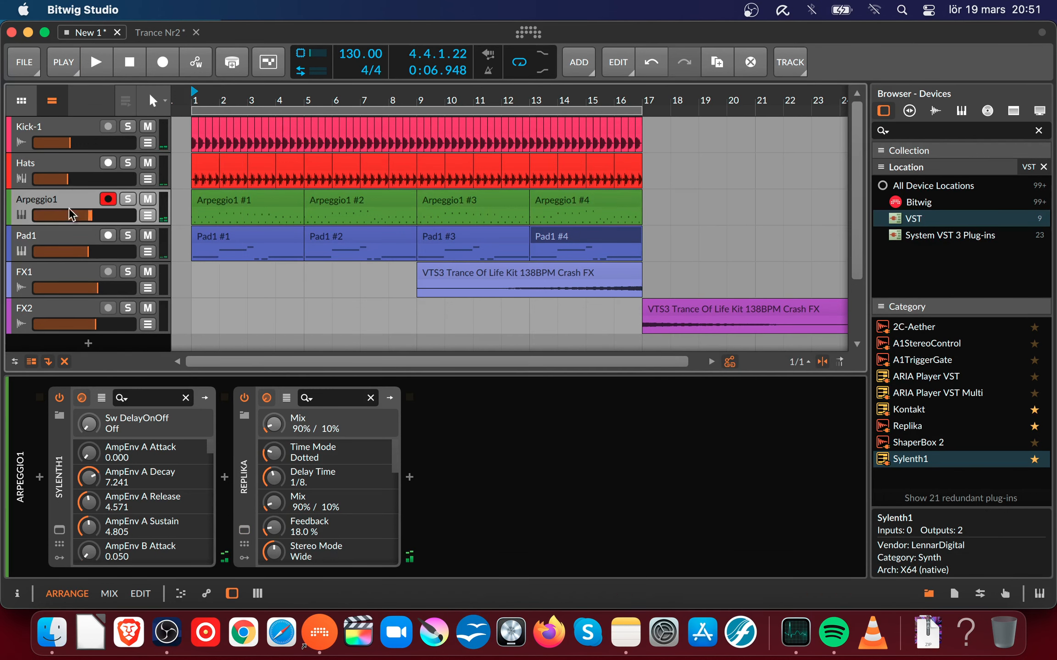
- Select the Pad1 track and briefly play the full arrangement from bar 1
click(84, 238)
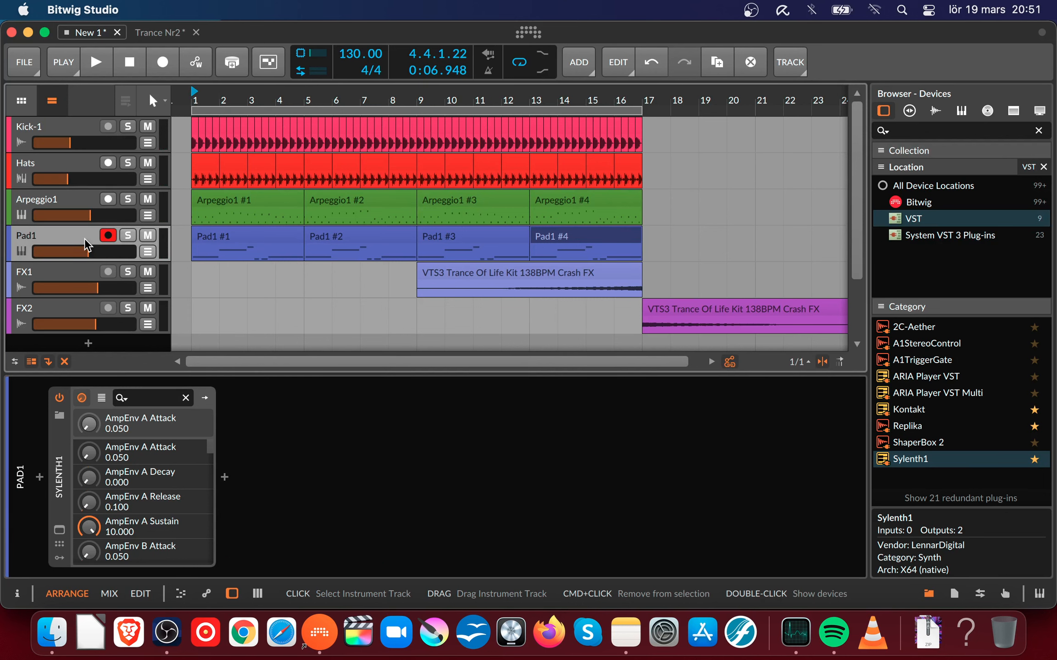
click(194, 99)
key(space)
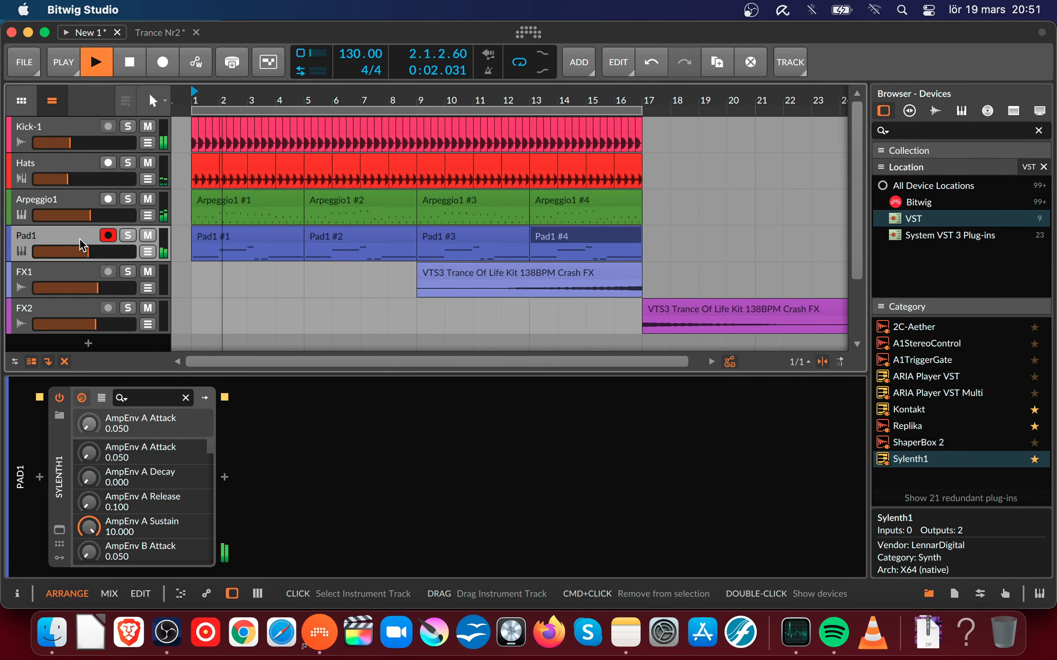
key(space)
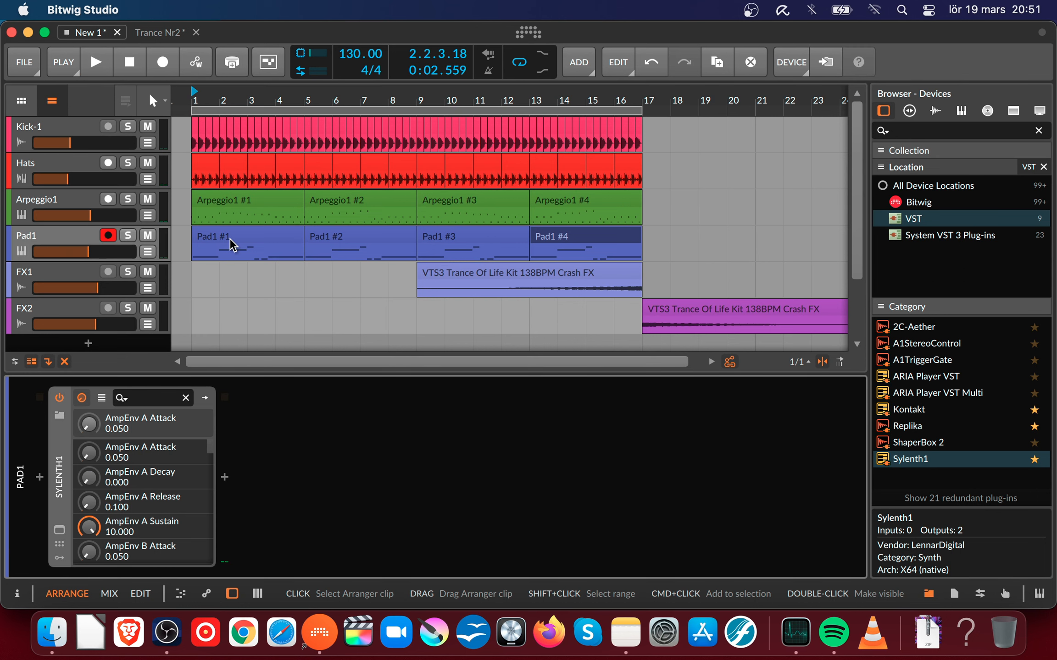
- Open the Sylenth1 window of Pad1 and position it clear of the track headers
click(230, 237)
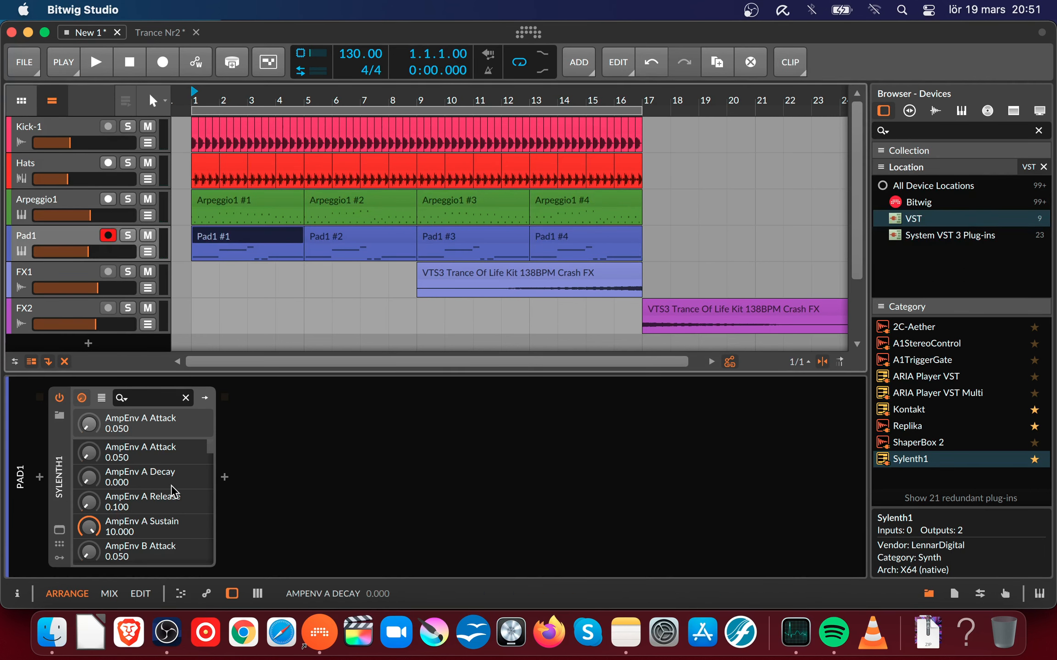
click(67, 463)
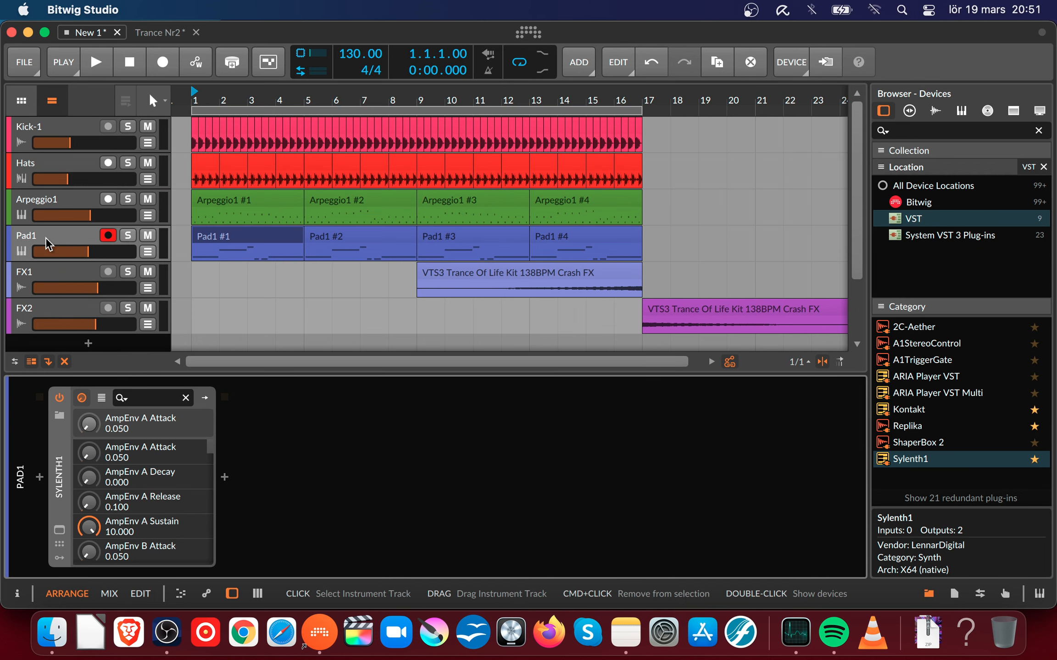
double_click(227, 238)
double_click(77, 239)
click(61, 528)
drag(430, 80, 692, 134)
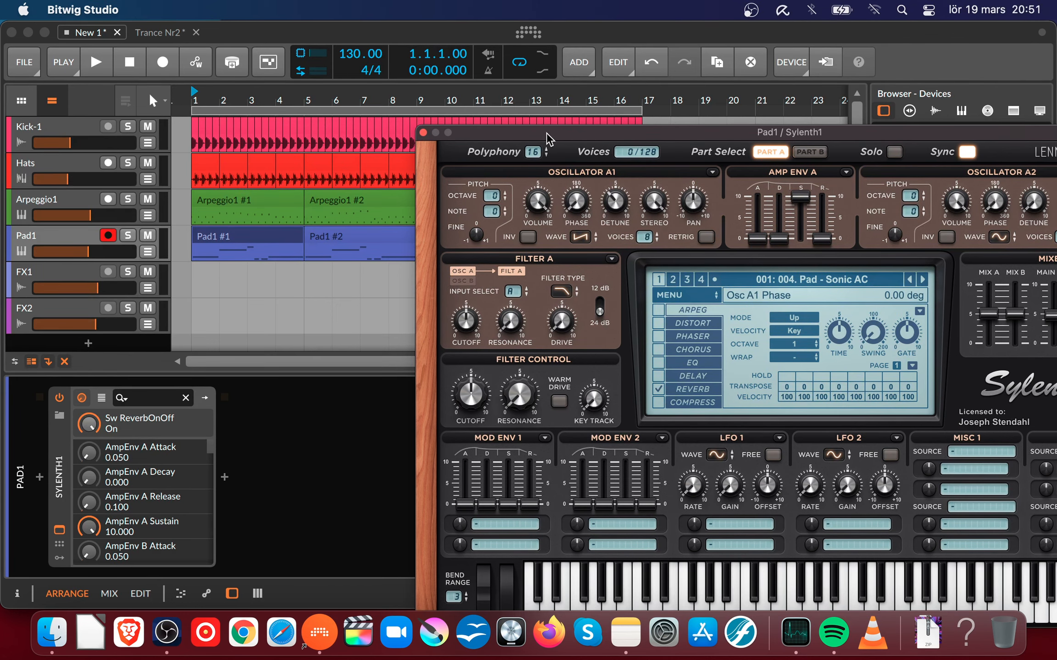
drag(547, 137, 551, 133)
- Play Pad1 soloed and in the full mix, setting its Sylenth1 reverb dry/wet to 56.68% and raising the track volume slightly
click(194, 97)
key(space)
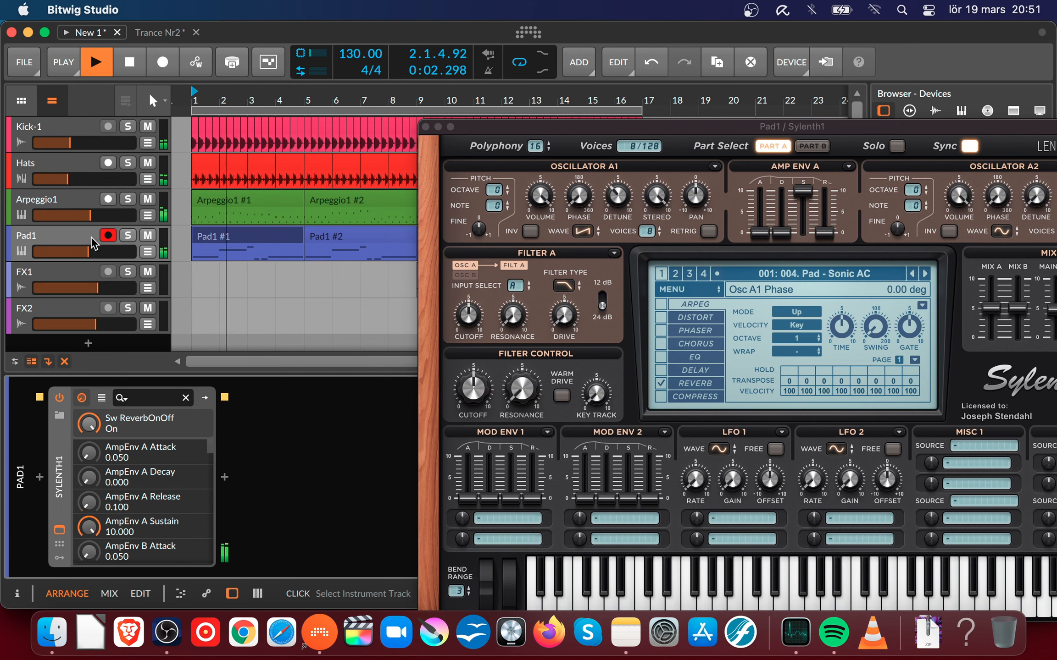
click(128, 236)
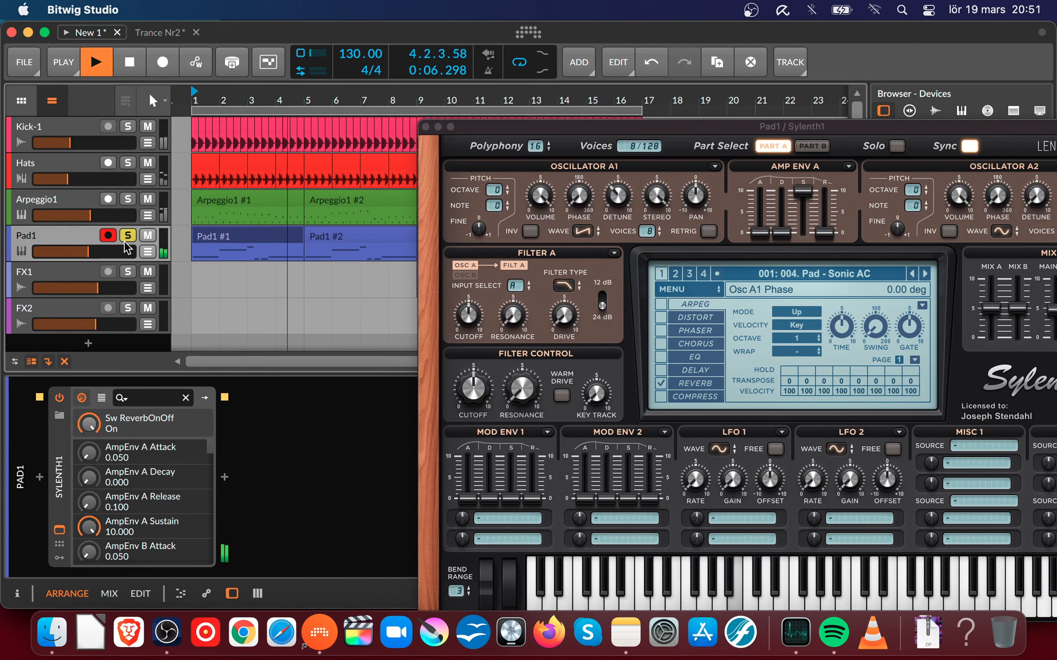
click(686, 385)
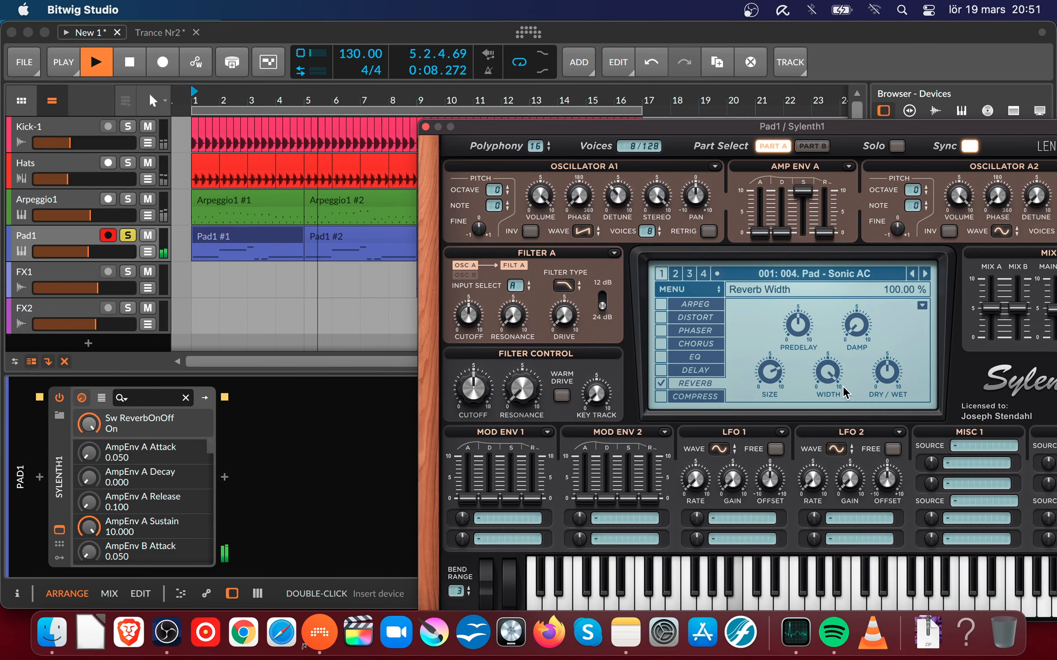
drag(889, 375, 861, 321)
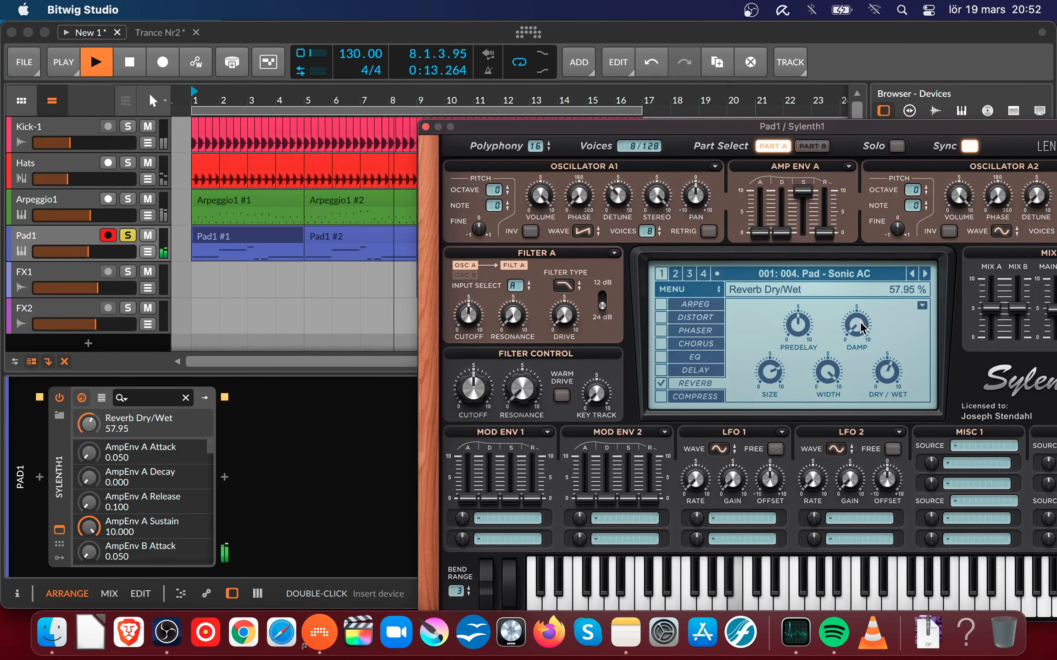
click(128, 237)
drag(99, 257, 100, 255)
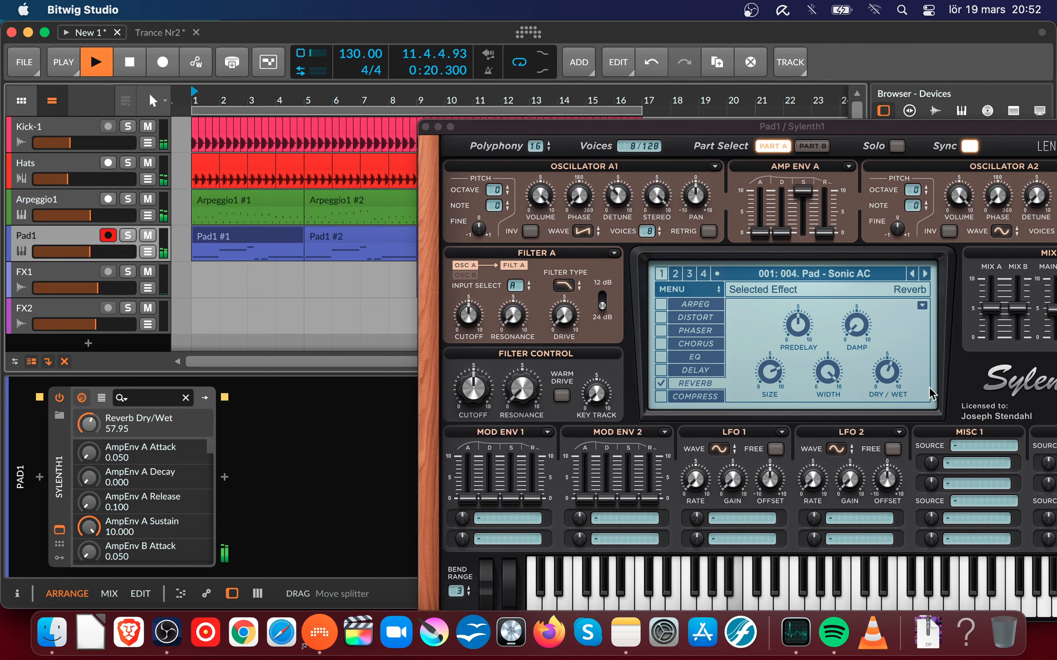
drag(890, 375, 891, 376)
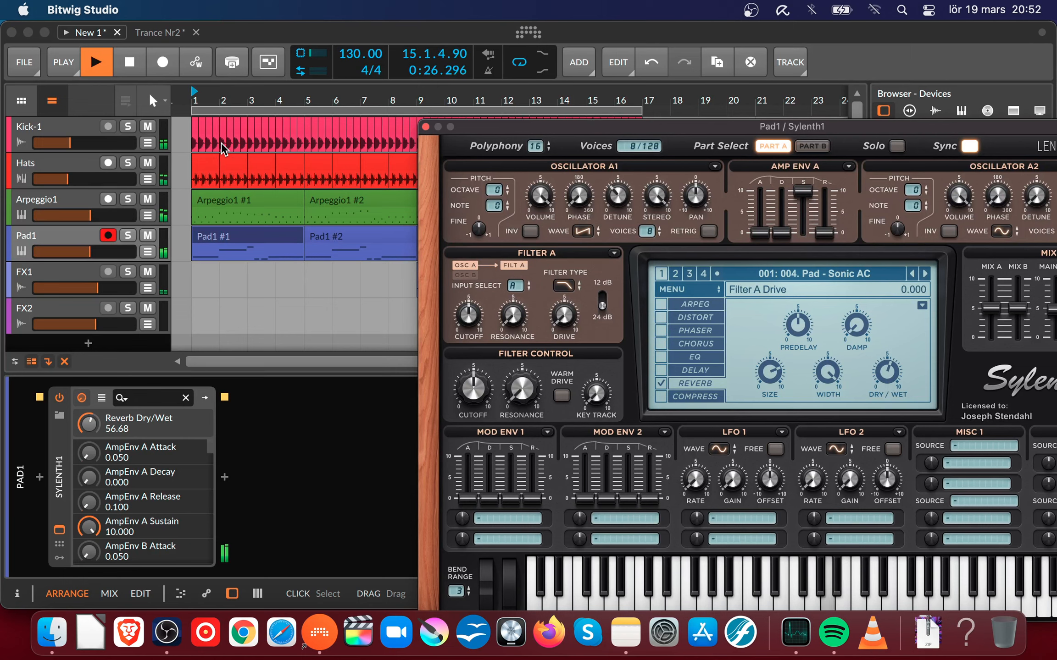
key(space)
- While playing from bar 1, set Filter A of Pad1's Sylenth1 to 24 dB and the filter control cutoff to 3.485
drag(629, 130, 606, 90)
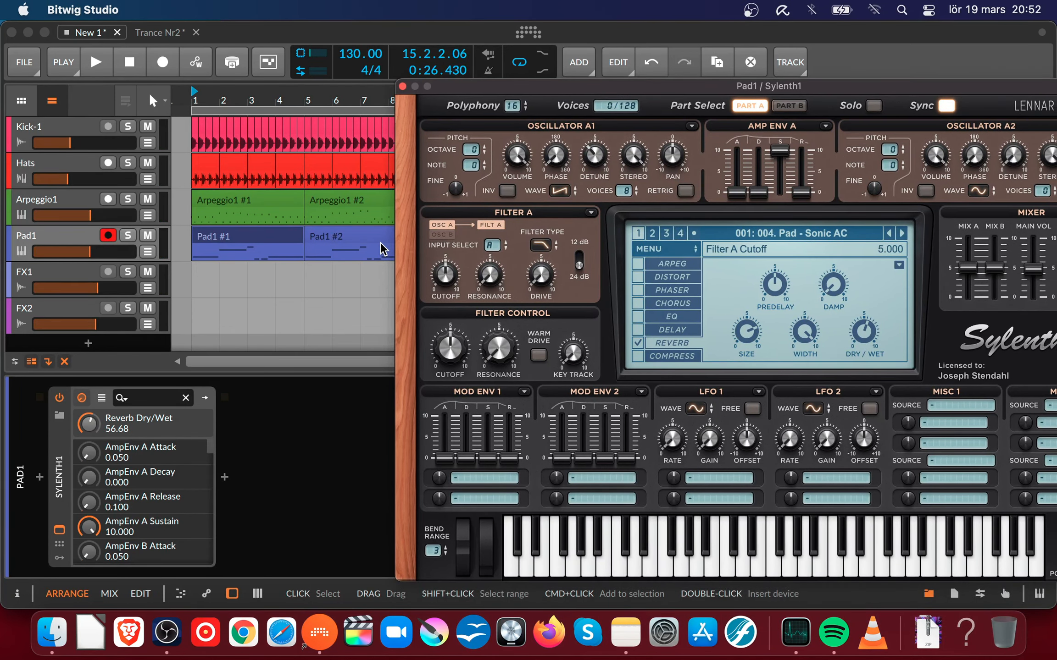
click(194, 97)
key(space)
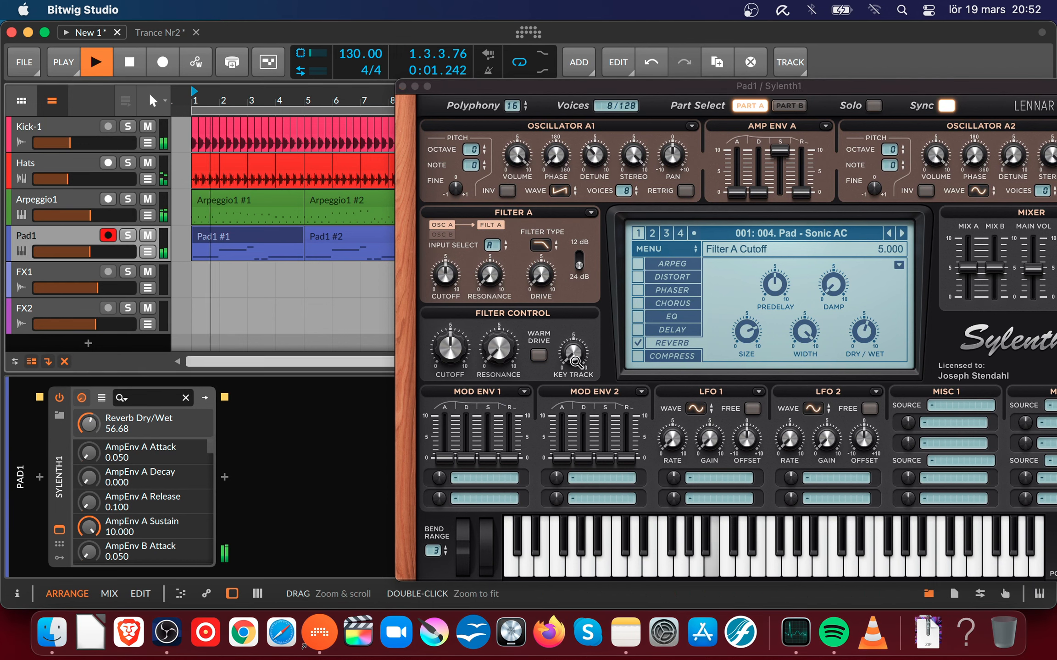
drag(572, 353, 603, 314)
click(578, 265)
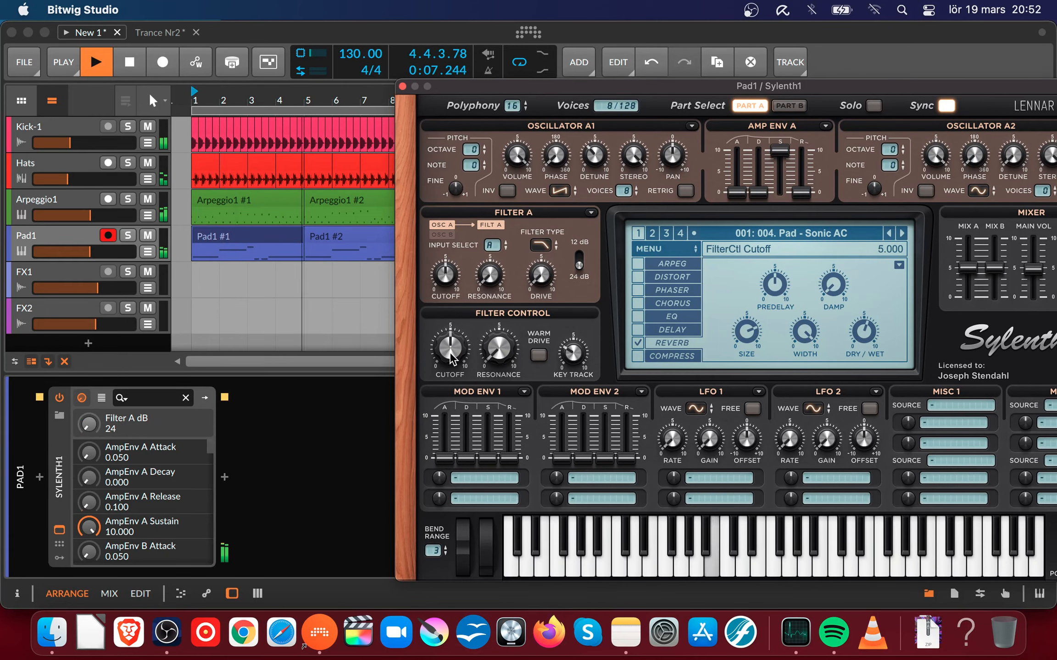
drag(444, 352, 440, 398)
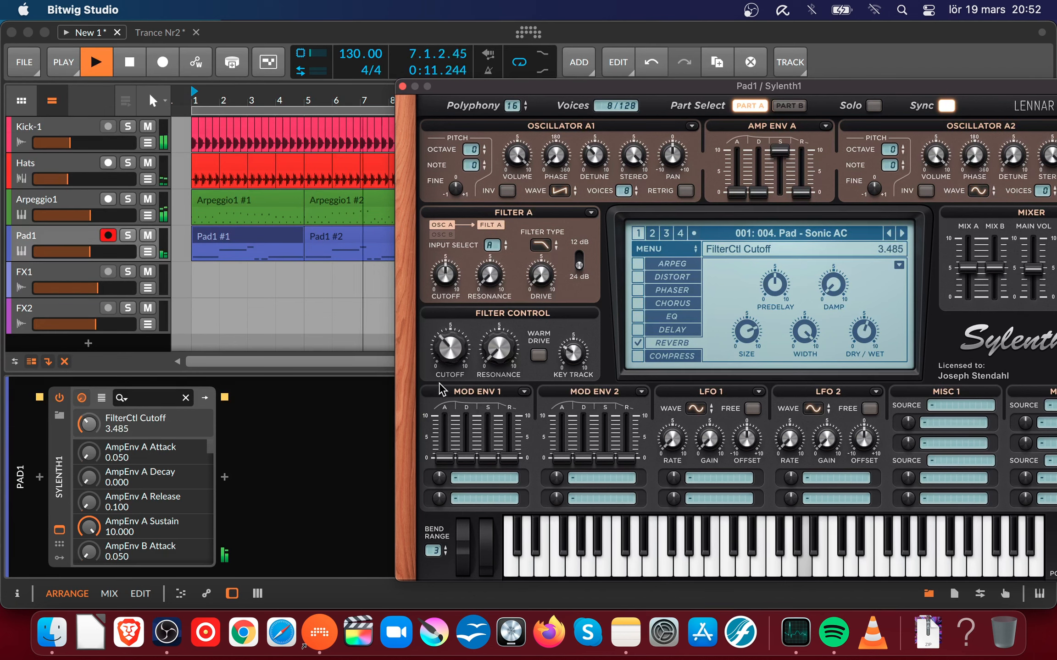
- Set the filter control cutoff of Pad1's Sylenth1 to 4.467, stop playback and close the synth window
click(445, 274)
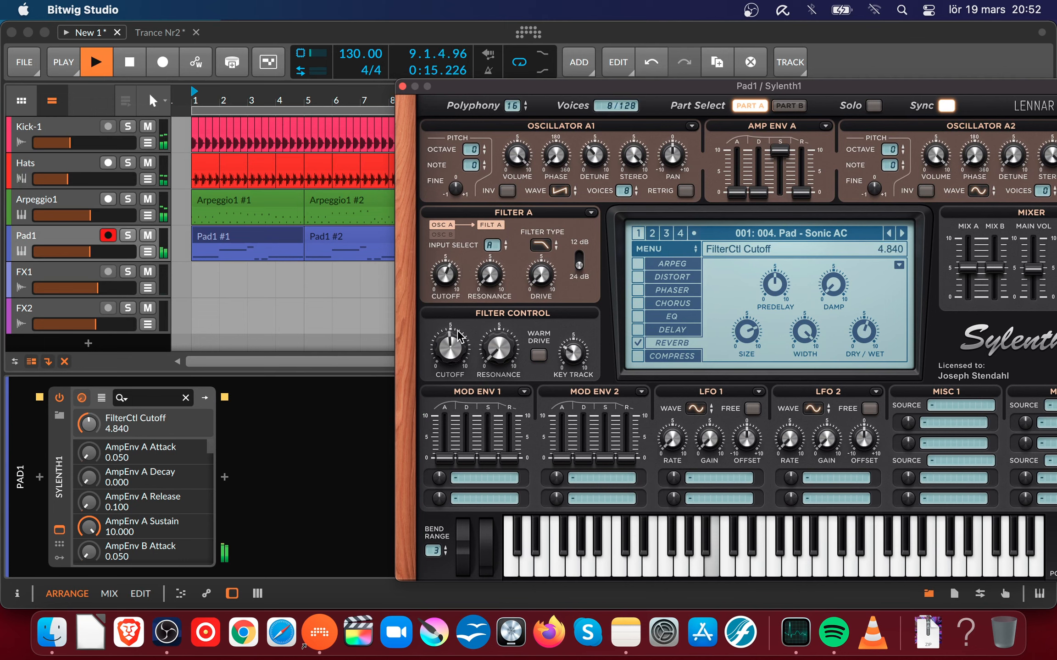
mouse_move(584, 338)
mouse_down()
mouse_move(584, 392)
mouse_move(579, 346)
mouse_up()
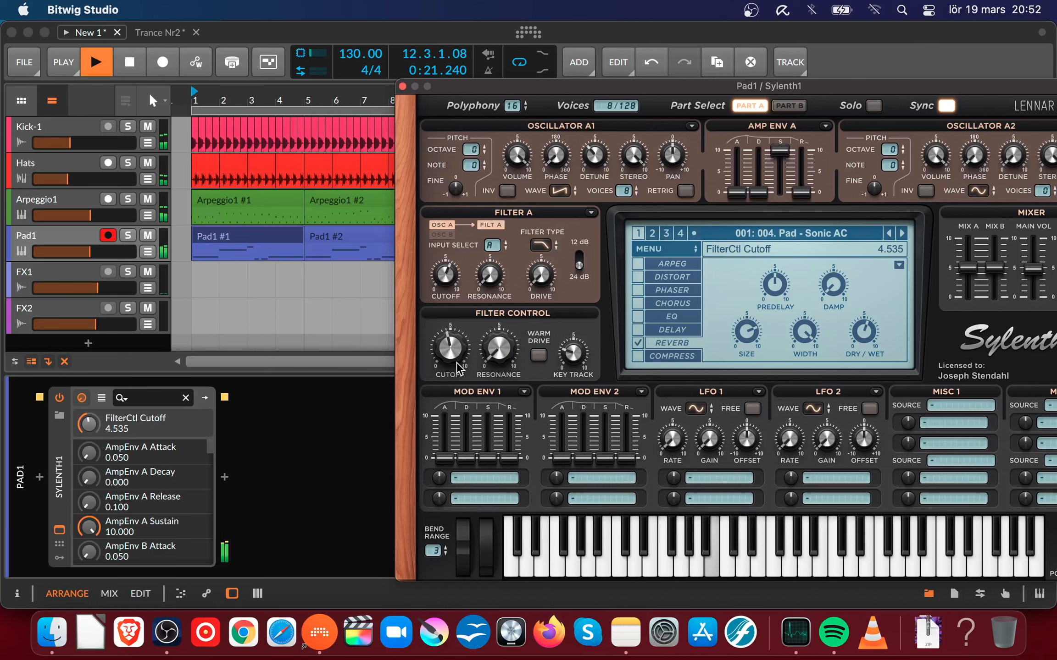
drag(456, 362, 458, 361)
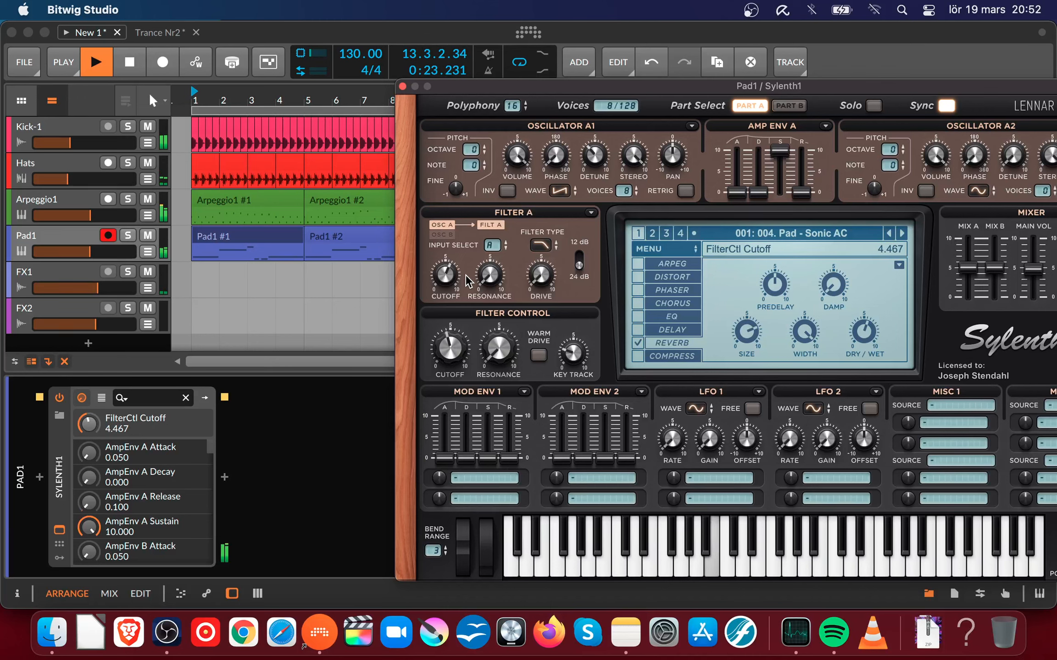
key(space)
click(402, 86)
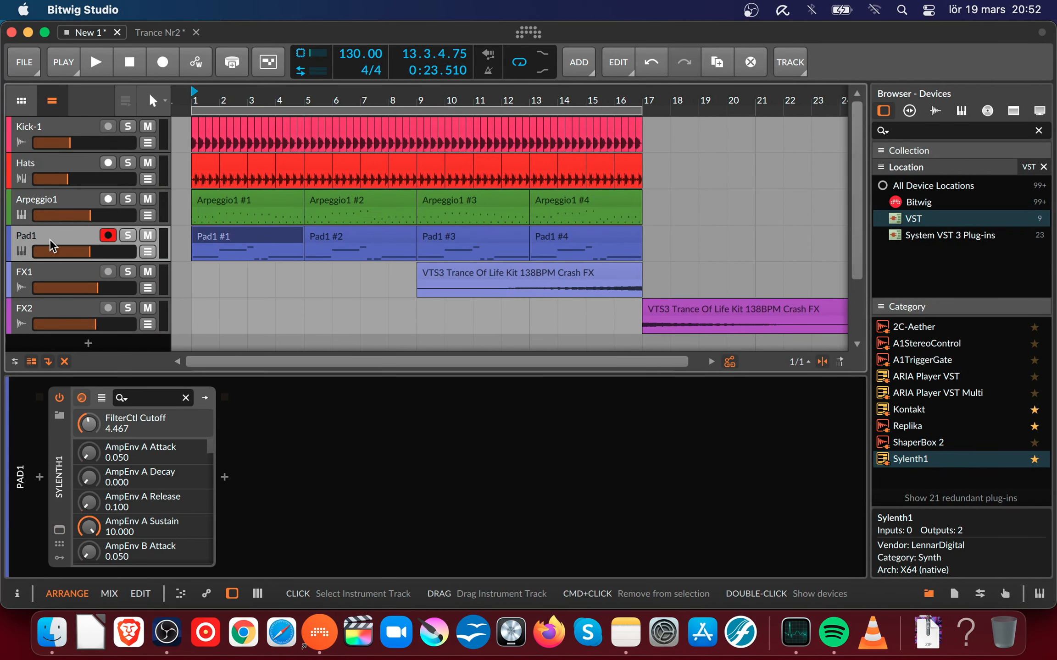
- Insert the A1TriggerGate effect after Sylenth1 on the Pad1 track and place its window clear of the track headers
double_click(65, 240)
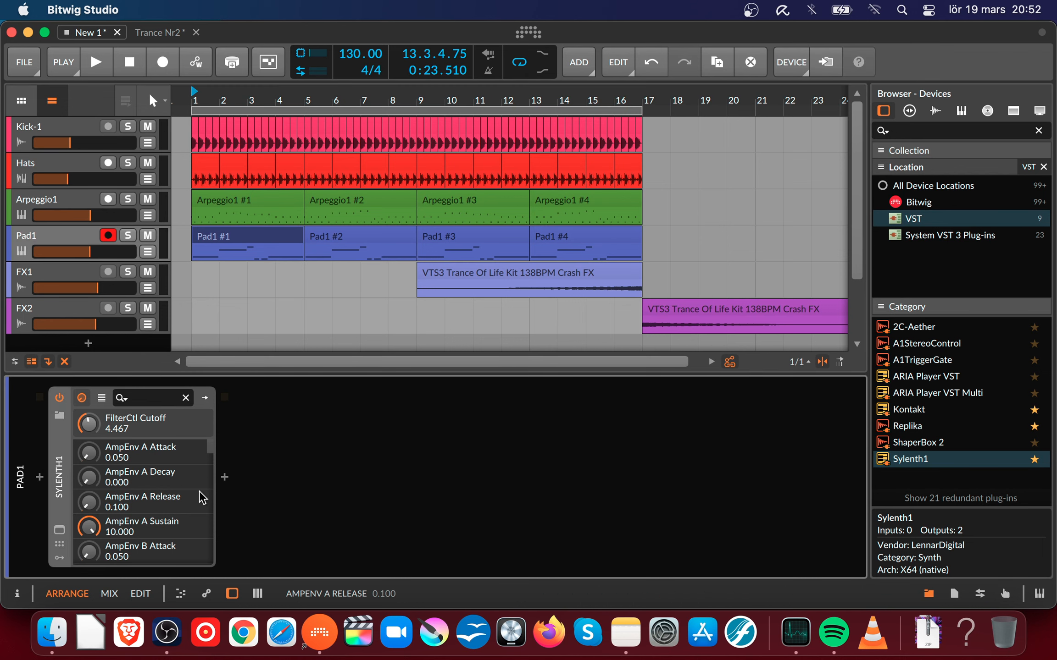
click(226, 478)
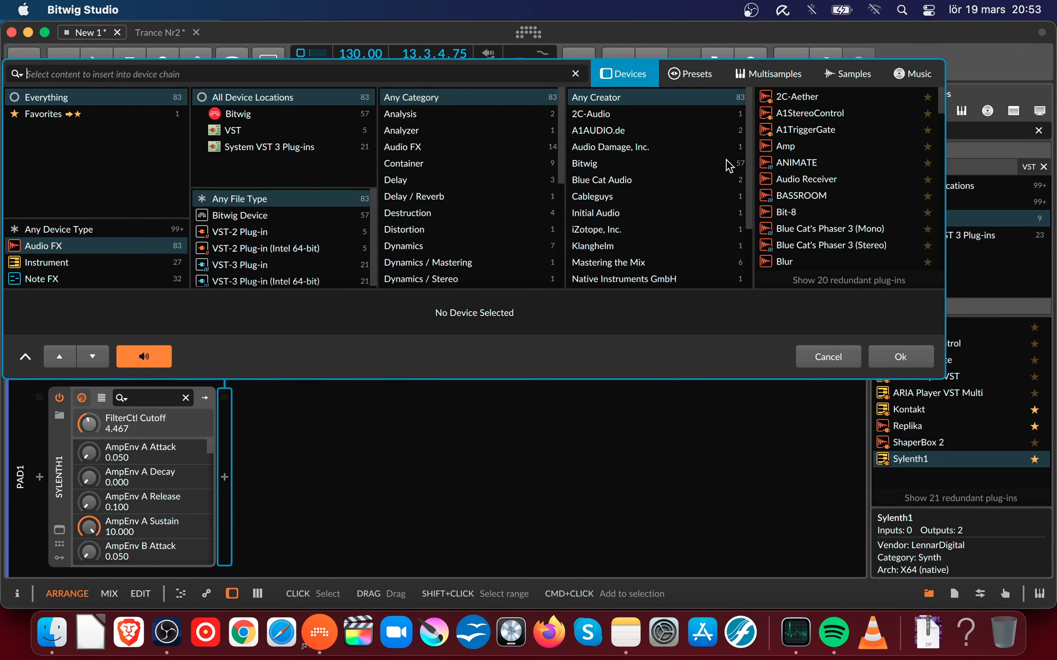
click(803, 112)
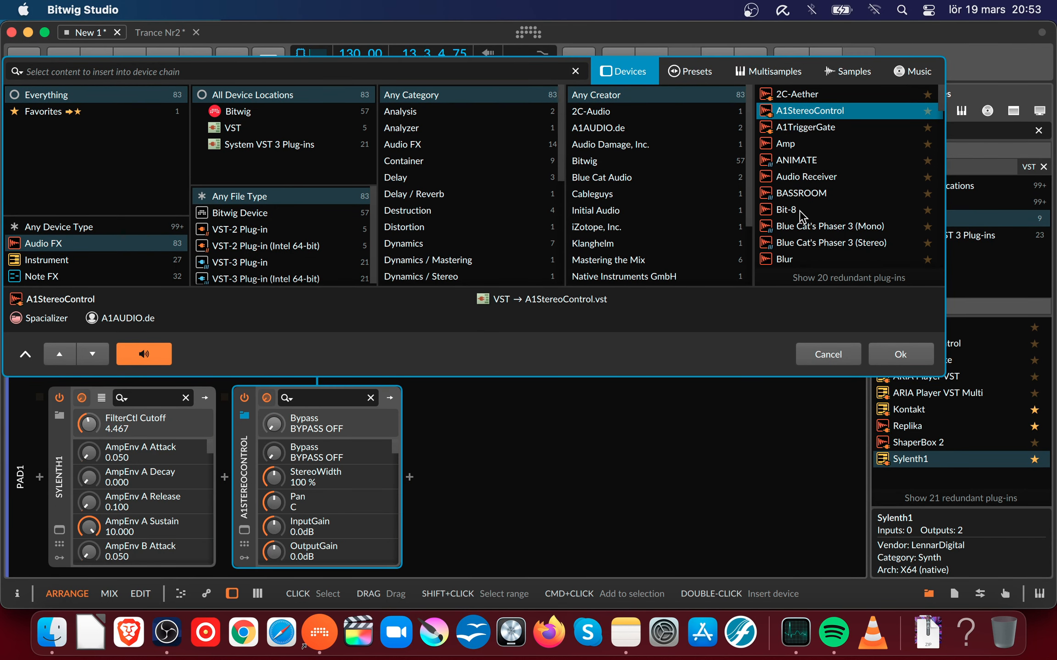
click(806, 129)
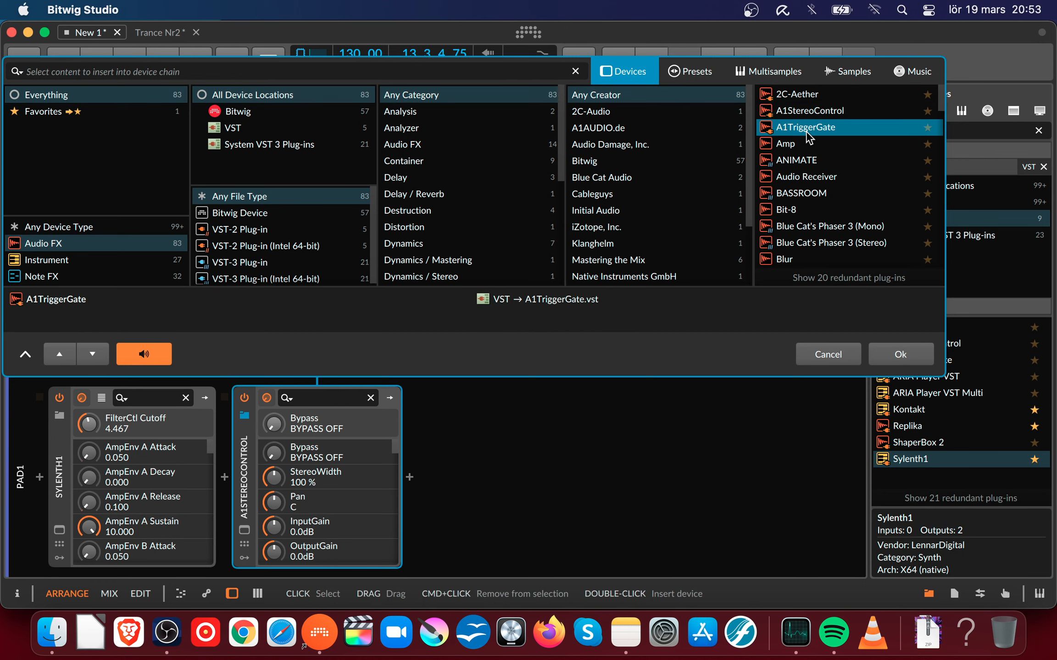
click(900, 355)
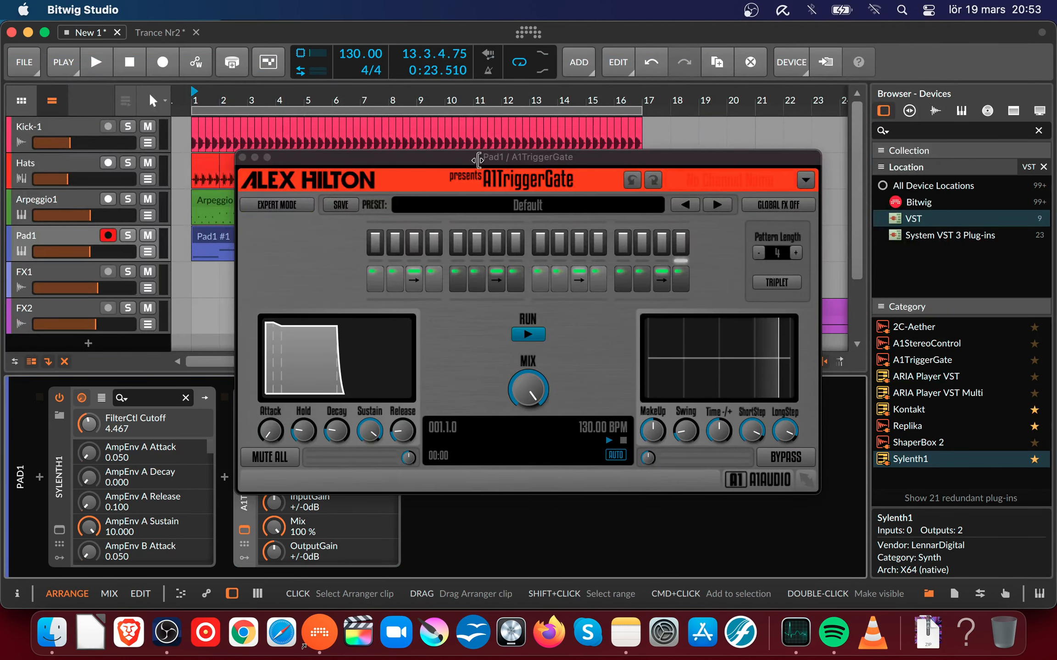
drag(448, 163, 635, 224)
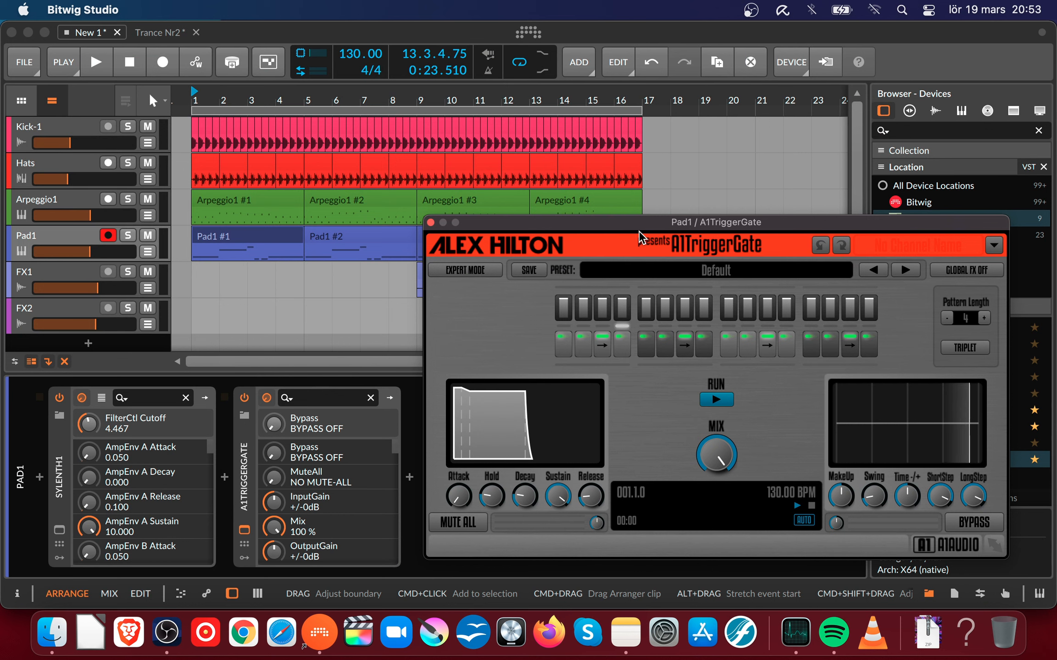
mouse_move(640, 228)
mouse_down()
mouse_move(642, 192)
mouse_move(646, 262)
mouse_move(630, 229)
mouse_up()
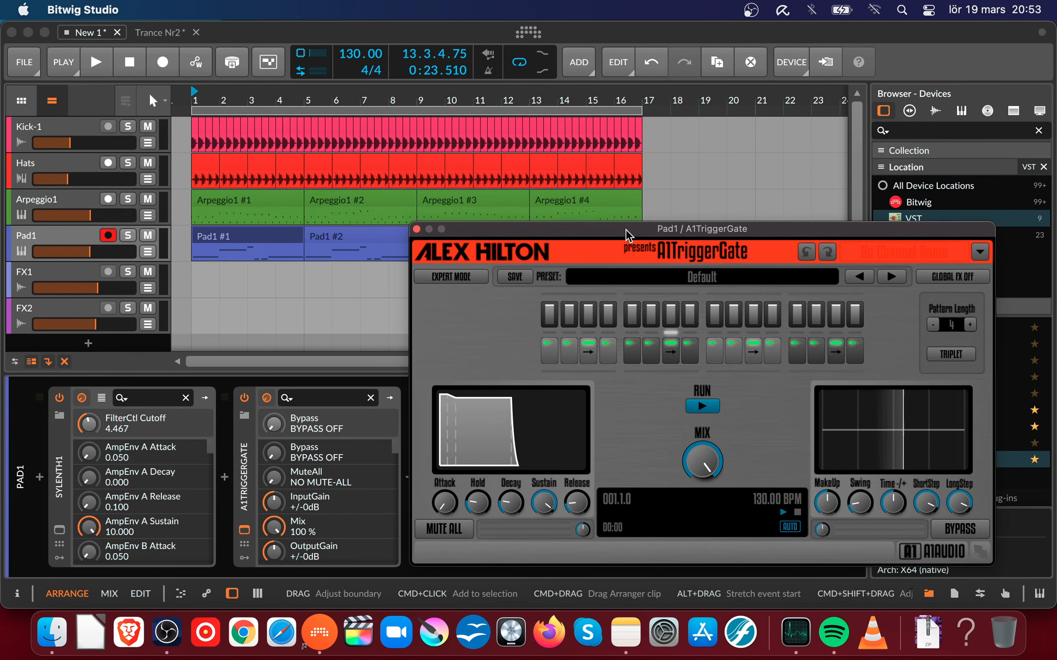
- Play from bar 1 and load the A1TriggerGate preset House Rhythm 01 + Echo on Pad1
click(193, 102)
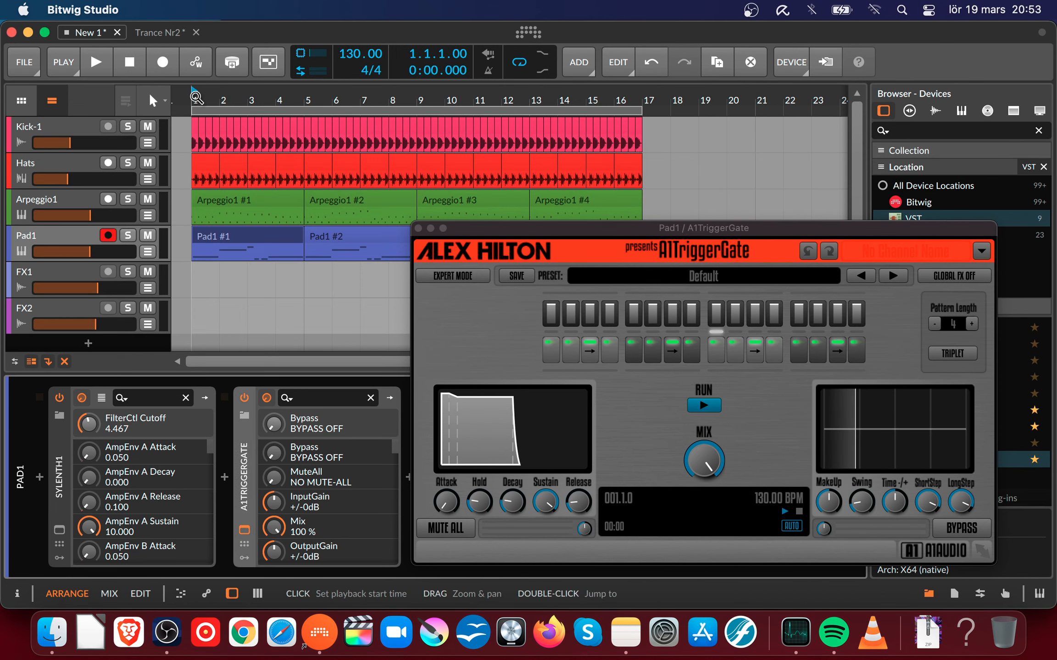
key(space)
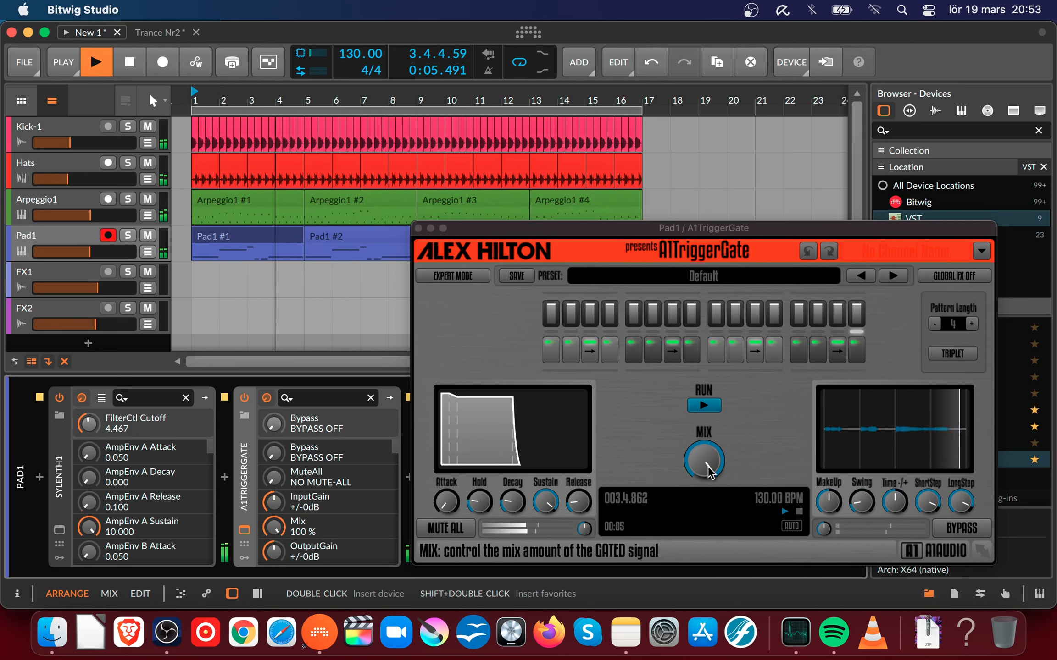
click(893, 277)
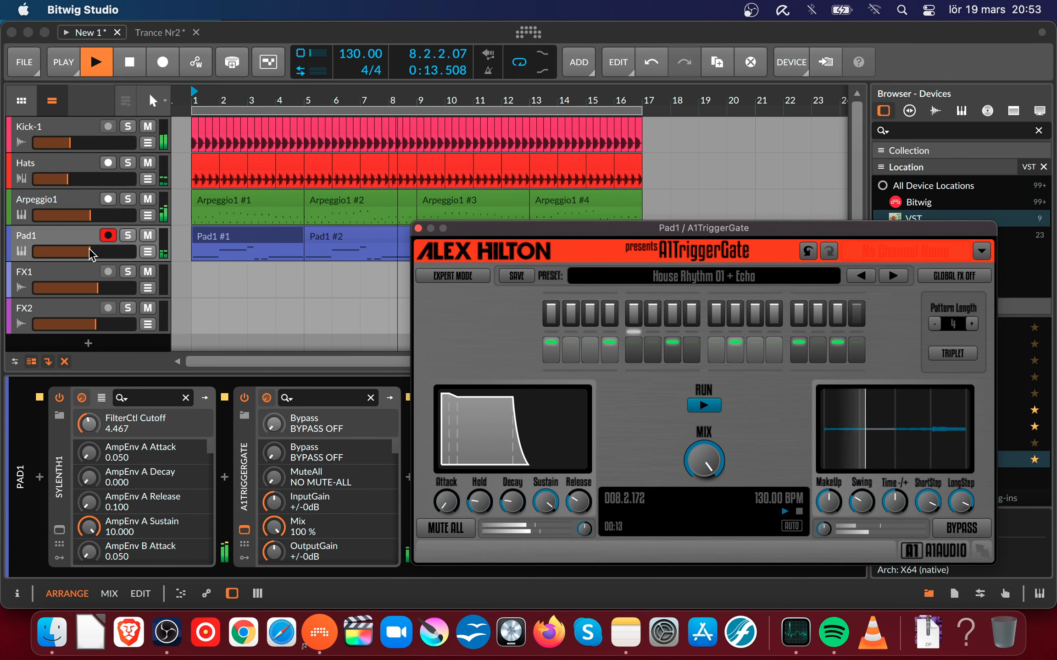
drag(93, 256, 92, 259)
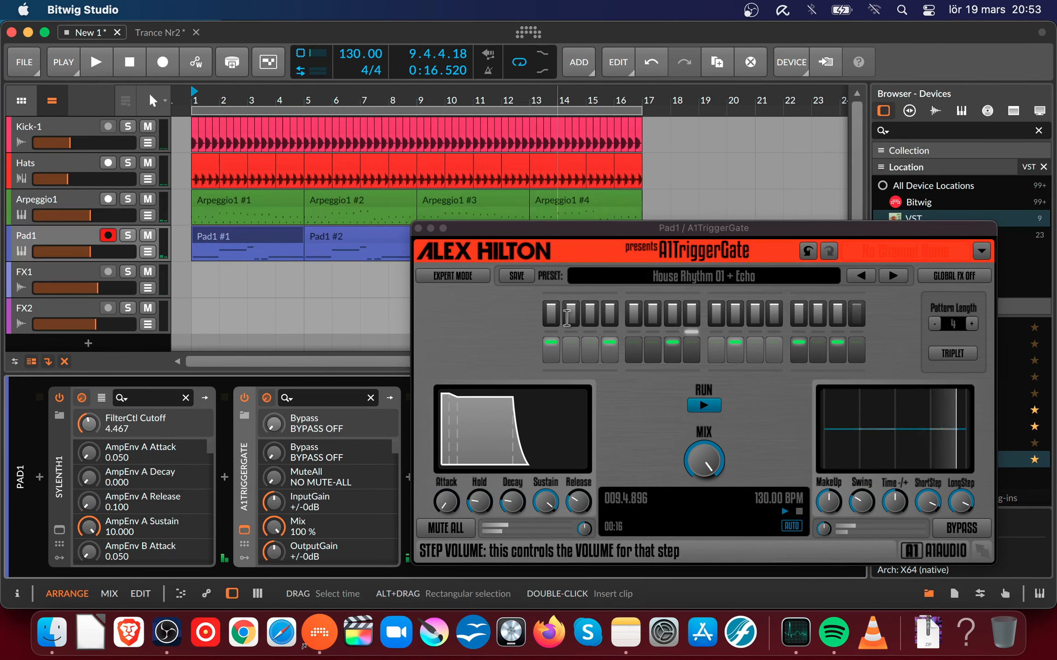
- Reposition the A1TriggerGate window, play from bar 1 and set the Pad1 track volume to -8.8 dB
mouse_move(679, 229)
mouse_down()
mouse_move(580, 156)
mouse_move(715, 205)
mouse_move(675, 215)
mouse_move(688, 215)
mouse_up()
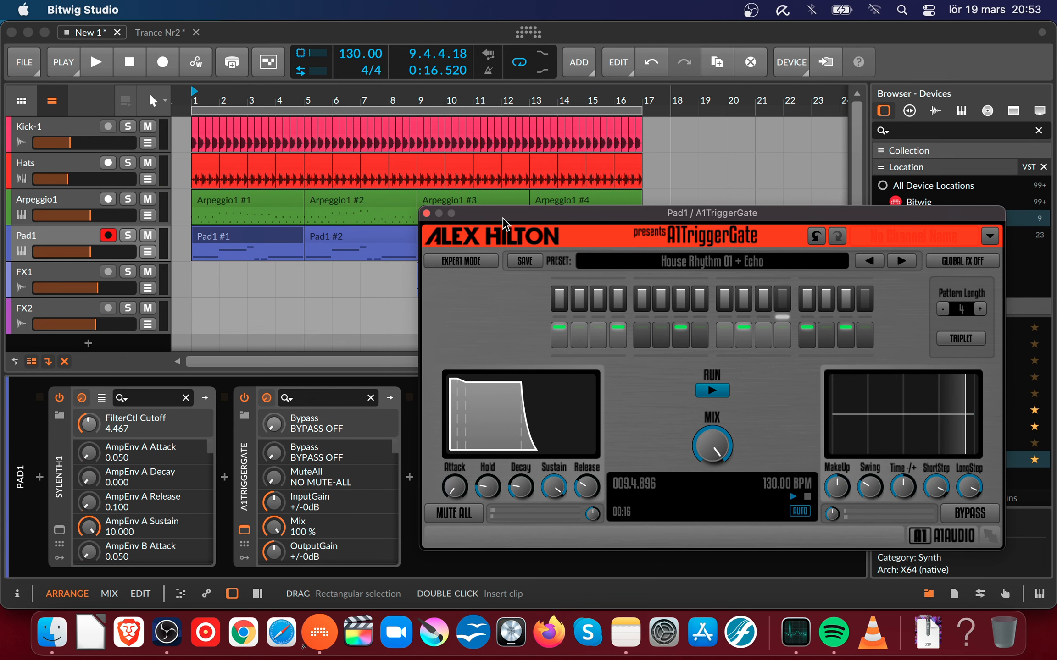
drag(504, 224, 504, 225)
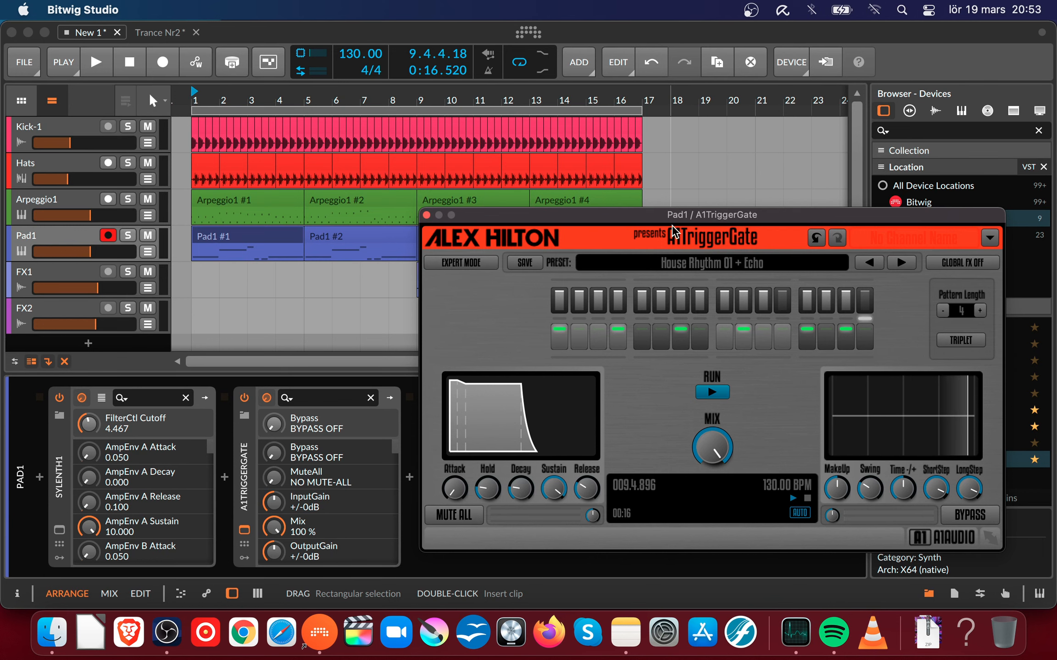
drag(679, 220, 666, 225)
drag(671, 228, 684, 228)
click(202, 94)
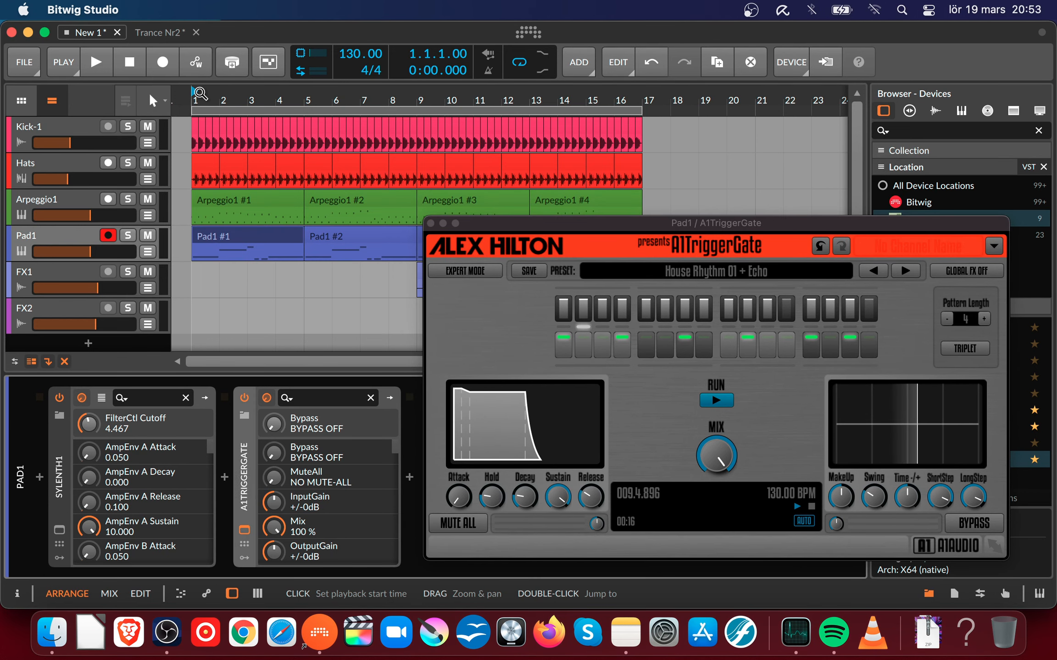
key(space)
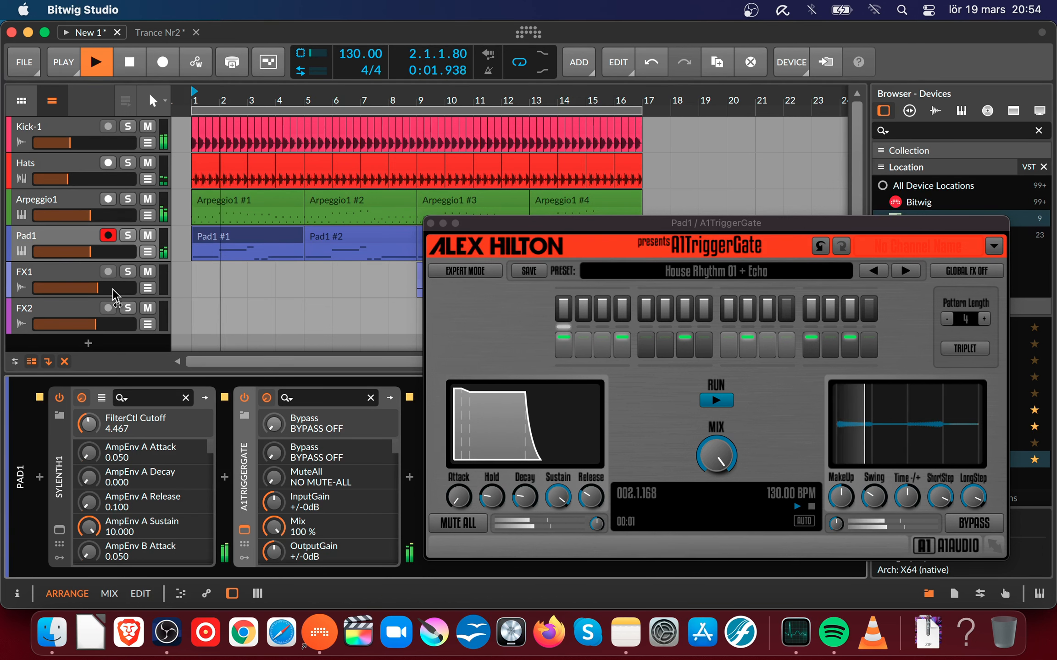
drag(98, 257, 98, 255)
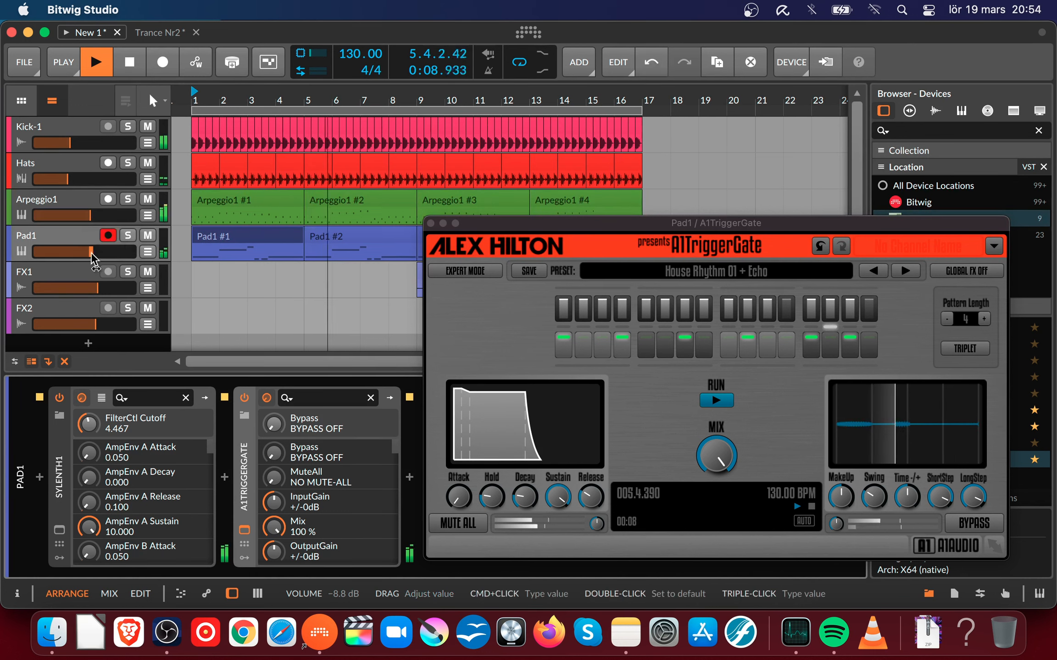
click(717, 224)
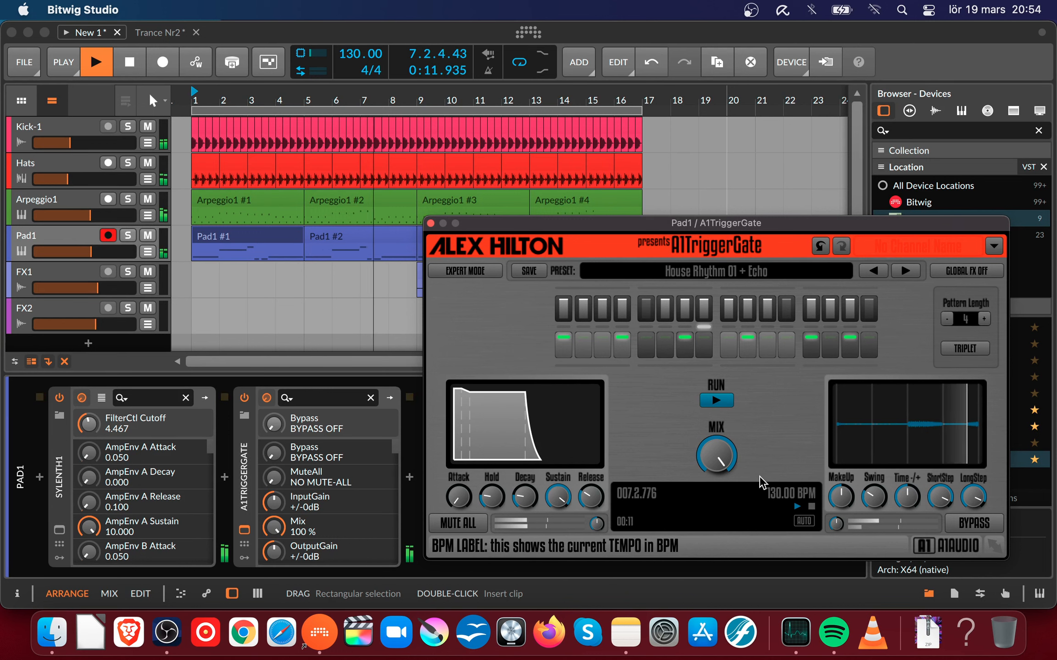
- Lengthen the A1TriggerGate attack slightly, set its hold to 10% with the mix at 100%, close its window and stop playback
mouse_move(716, 454)
mouse_down()
mouse_move(716, 479)
mouse_move(716, 453)
mouse_up()
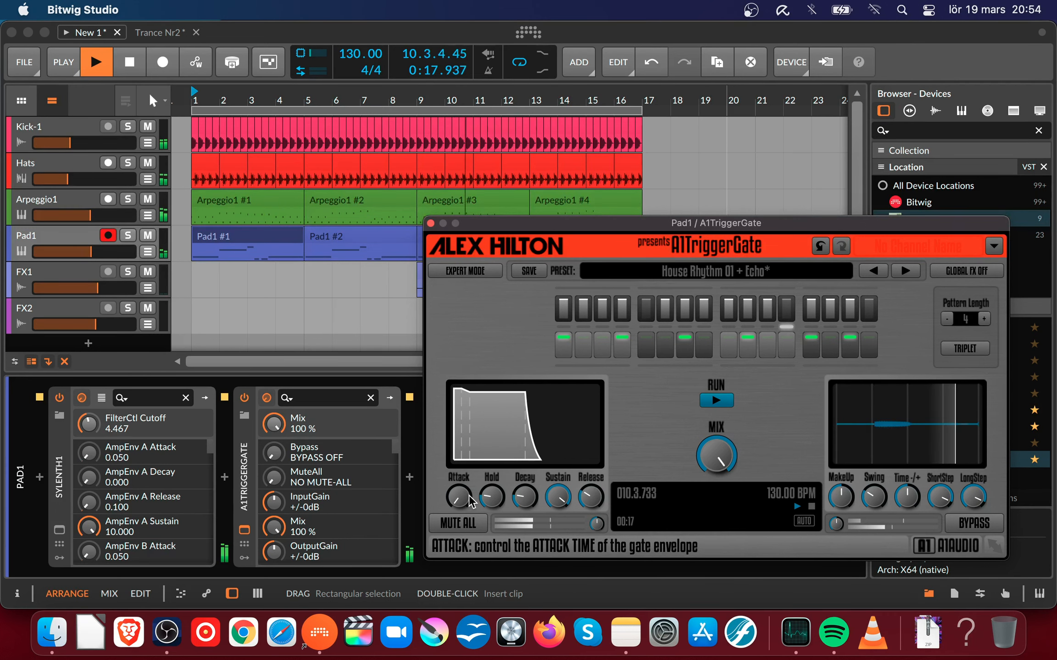
drag(471, 501, 491, 492)
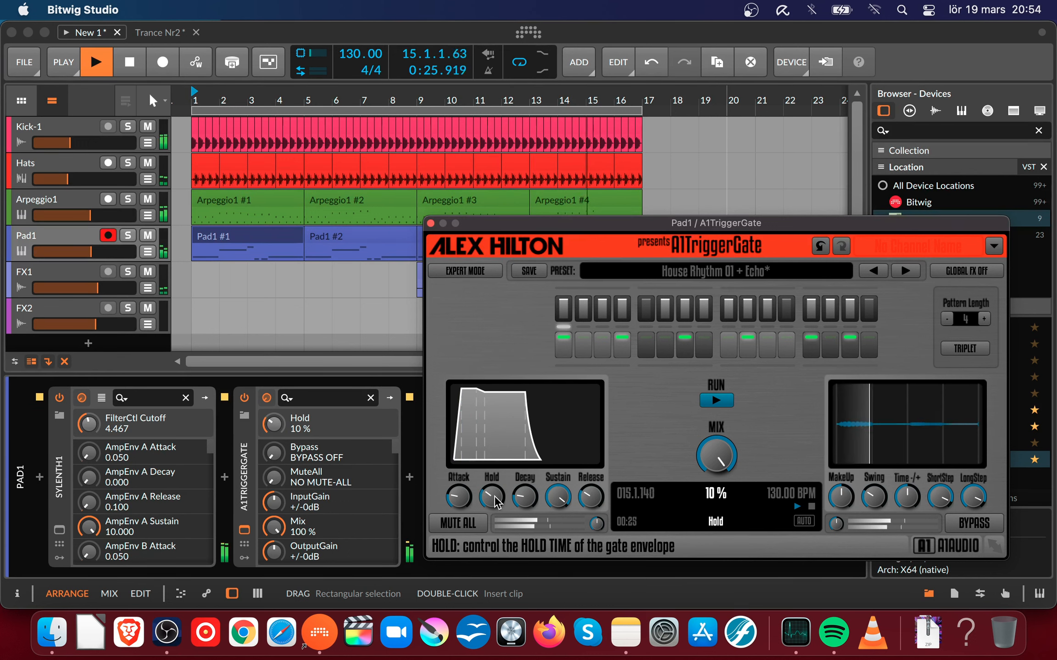
drag(639, 230, 595, 194)
click(389, 187)
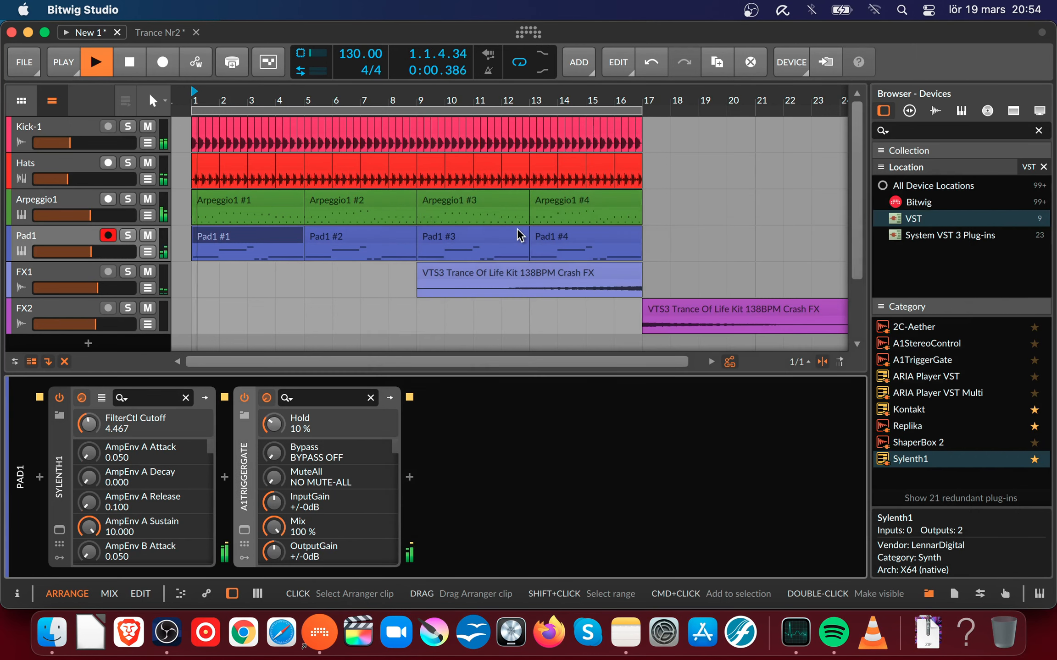
key(space)
- Move the 16-bar arranger loop region so it spans bars 17 to 33
mouse_move(447, 102)
mouse_down()
mouse_move(319, 94)
mouse_move(438, 108)
mouse_up()
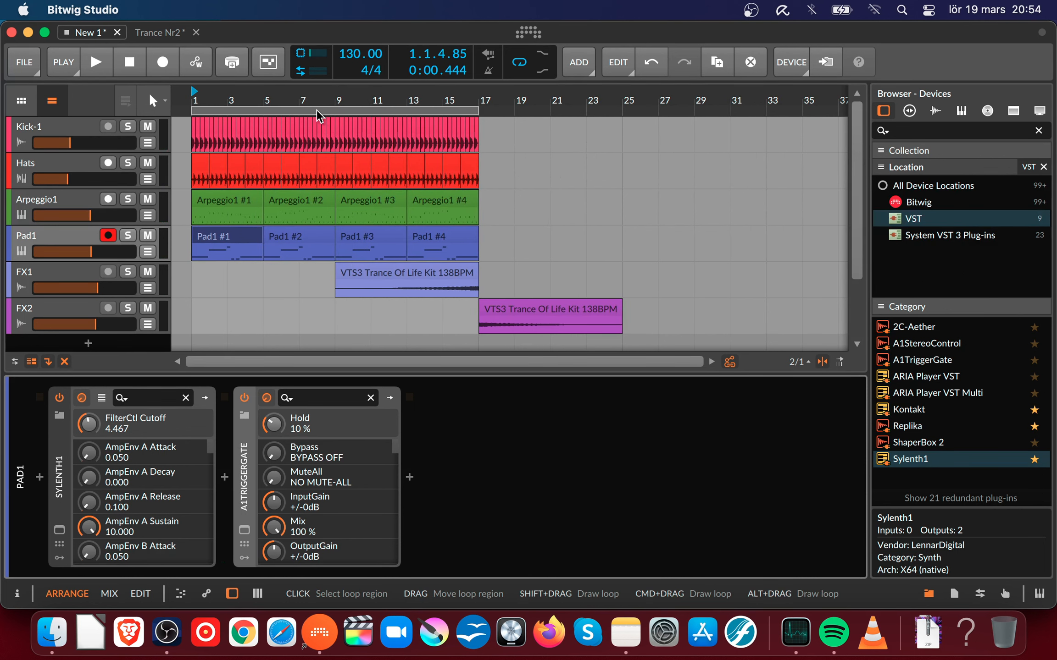
drag(324, 109, 613, 106)
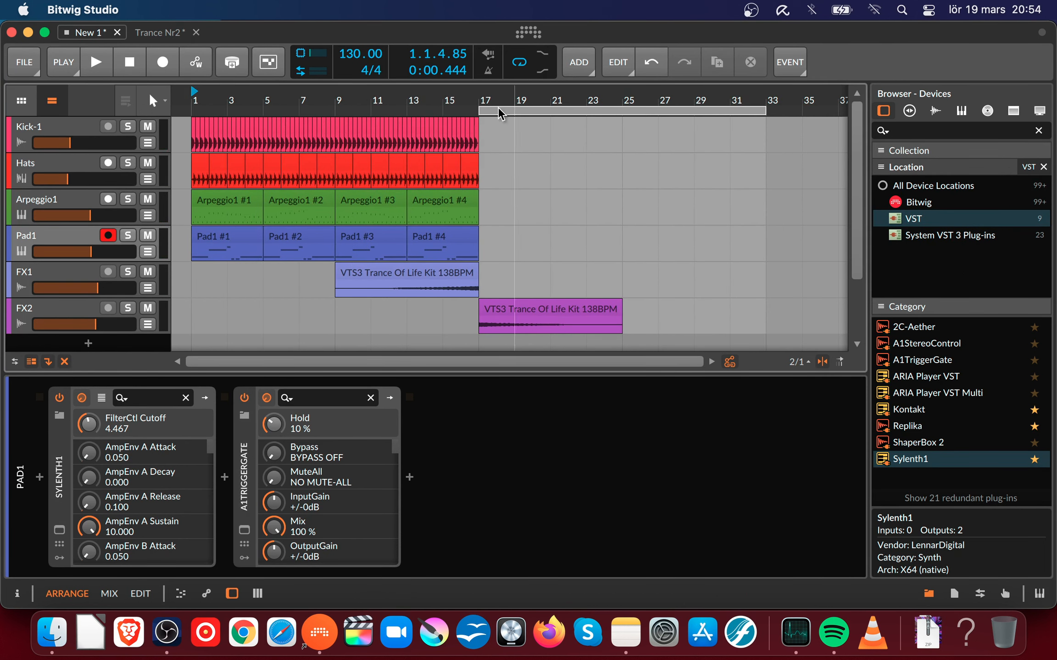
drag(420, 92, 420, 92)
mouse_move(492, 109)
mouse_down()
mouse_move(168, 105)
mouse_move(483, 129)
mouse_up()
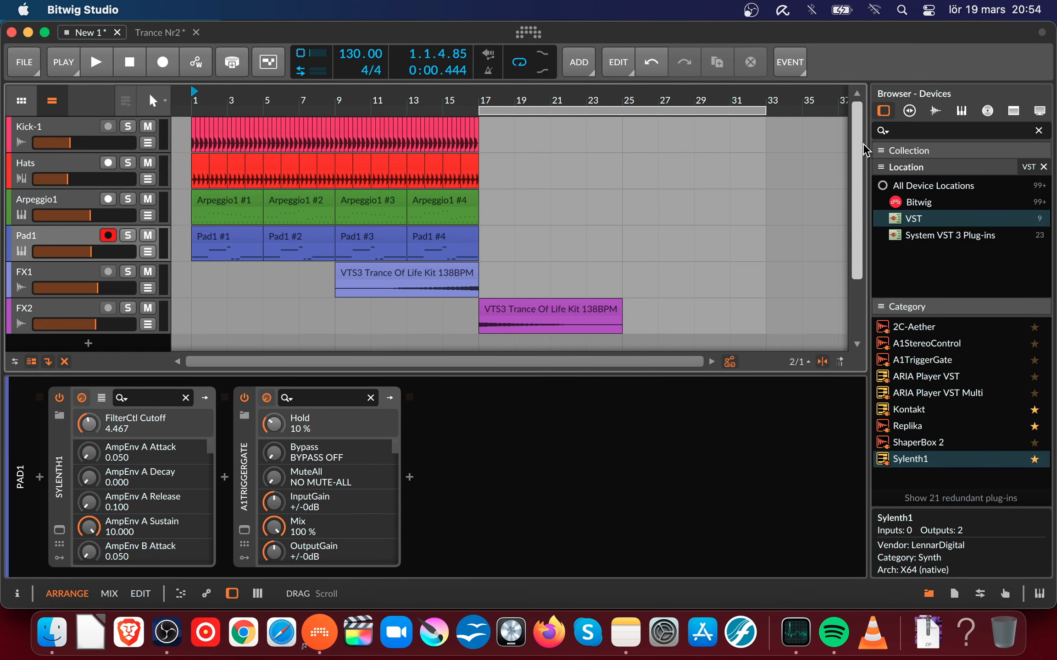
scroll(850, 262, down, 2)
scroll(863, 187, up, 2)
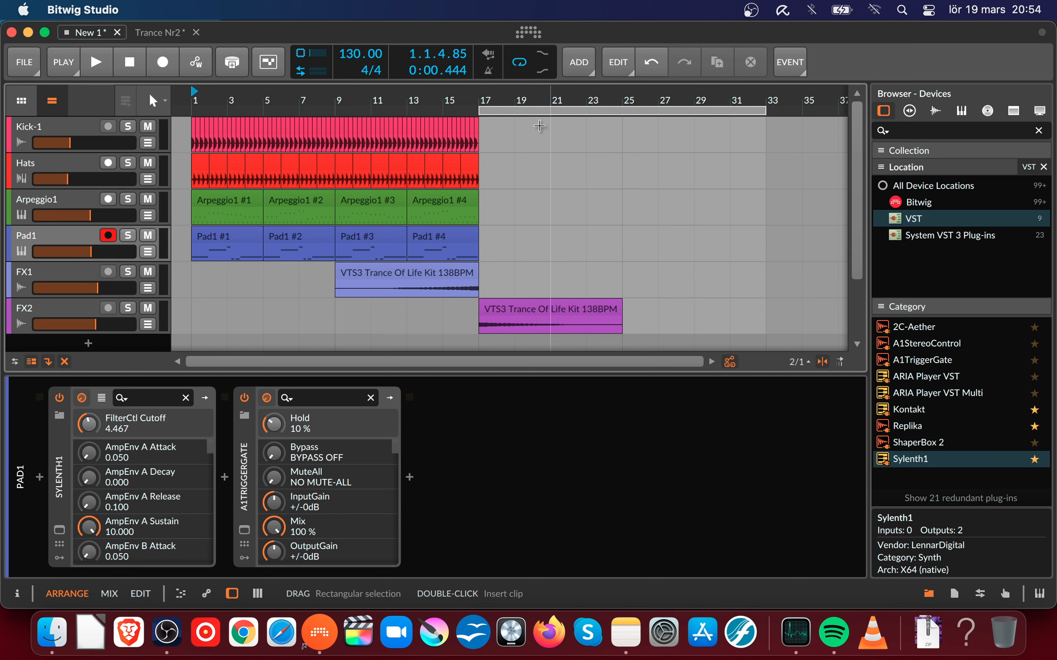
mouse_move(530, 110)
mouse_down()
mouse_move(194, 142)
mouse_move(581, 113)
mouse_move(157, 105)
mouse_move(530, 102)
mouse_move(495, 114)
mouse_move(523, 107)
mouse_up()
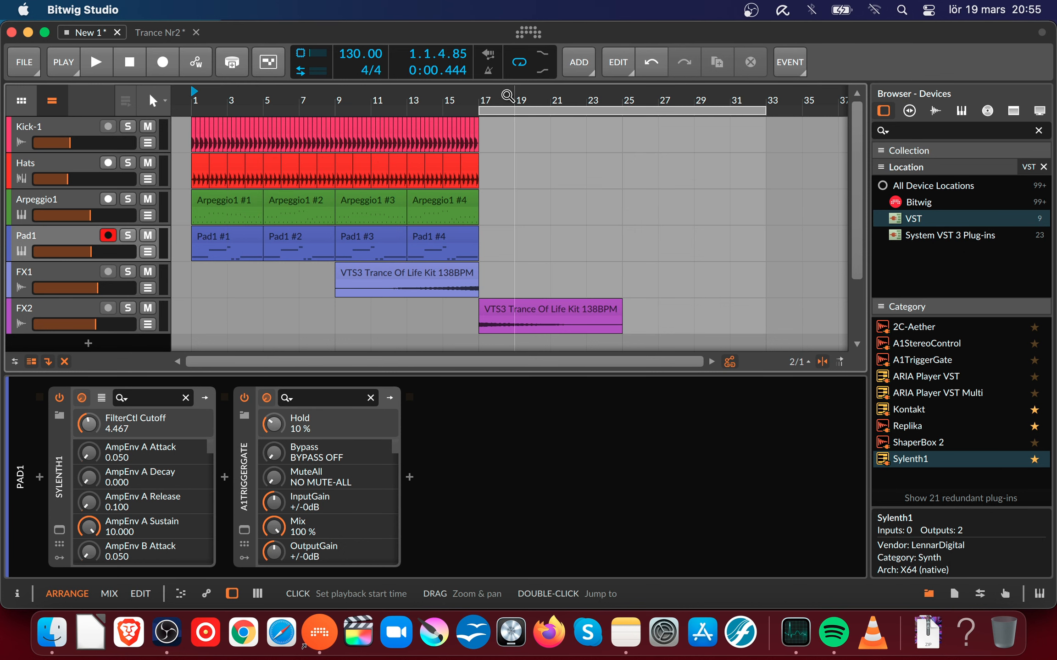
mouse_move(508, 99)
mouse_down()
mouse_move(439, 99)
mouse_move(508, 99)
mouse_up()
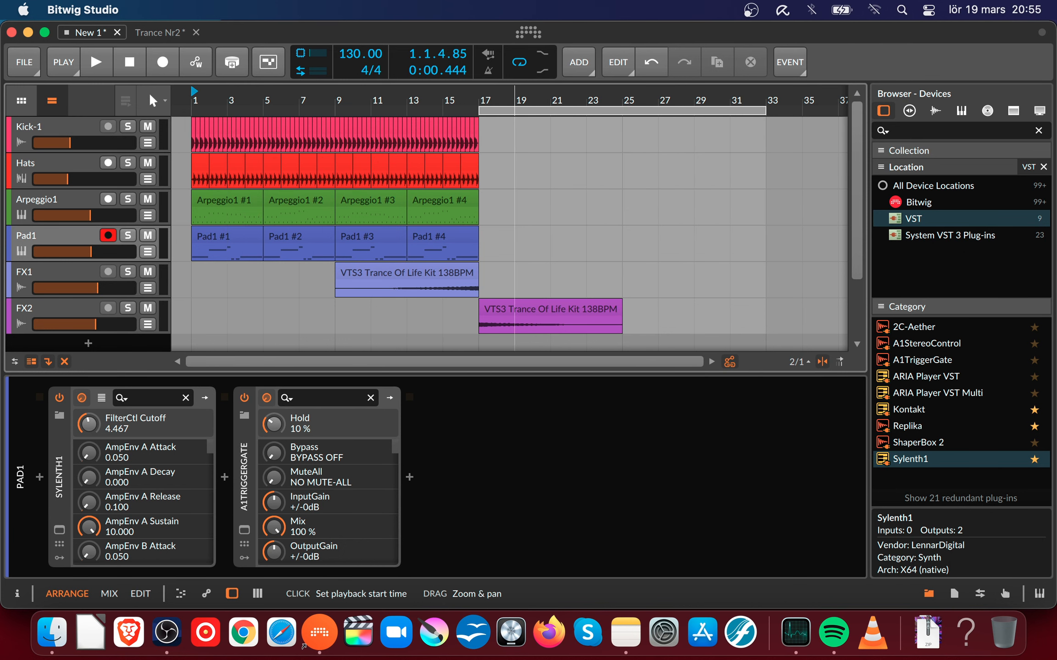
- Insert a cue marker at bar 17 and name it Breakdown
right_click(484, 100)
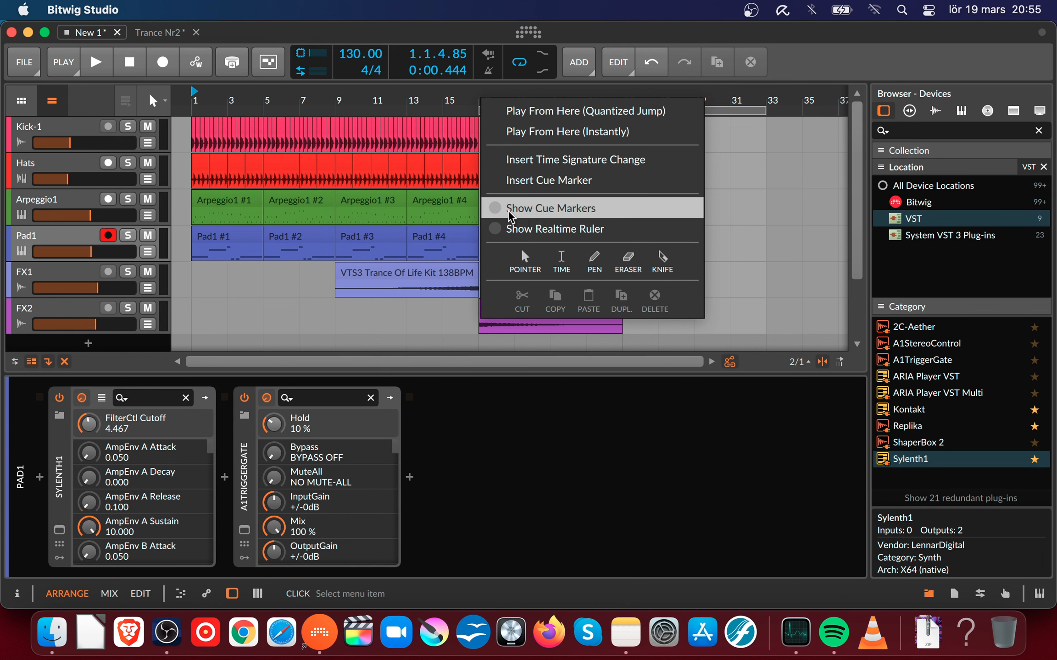
click(505, 180)
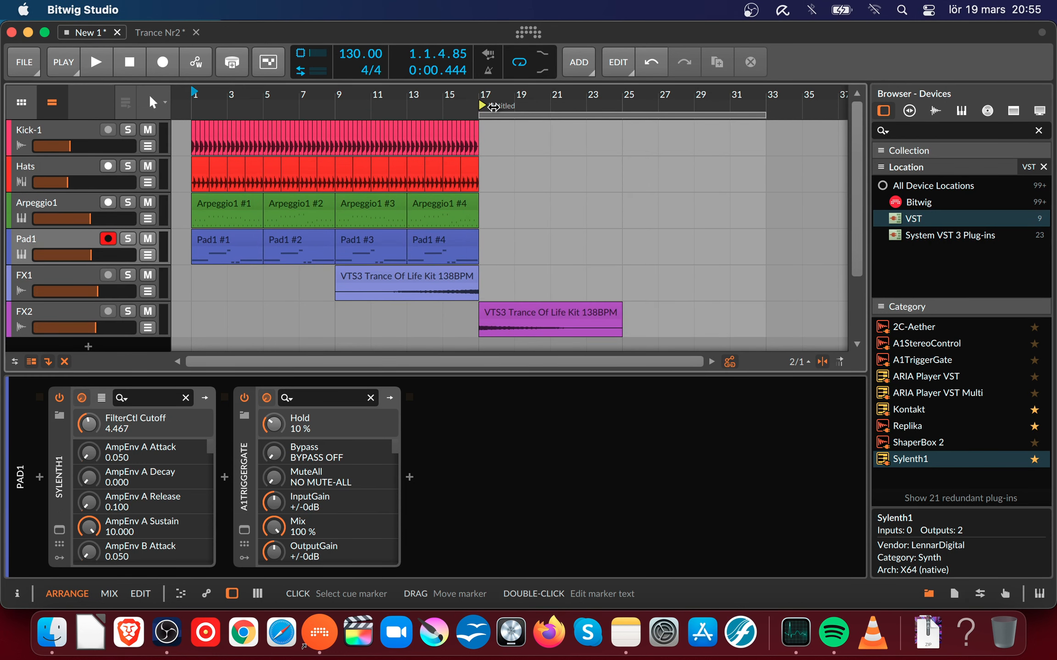
right_click(494, 105)
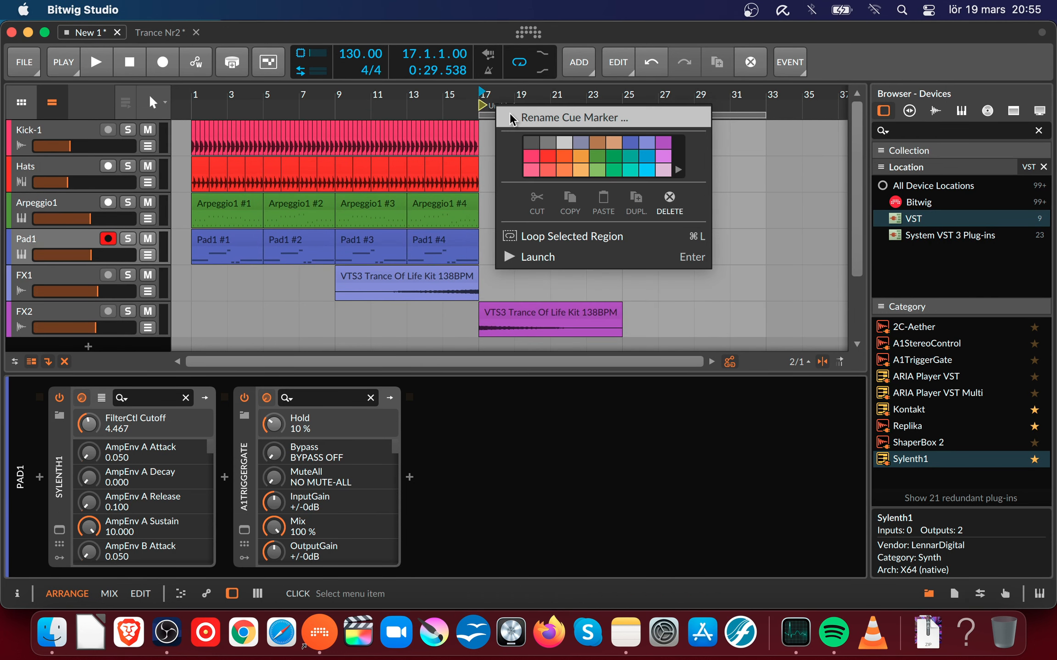
click(558, 119)
text(Breakdown)
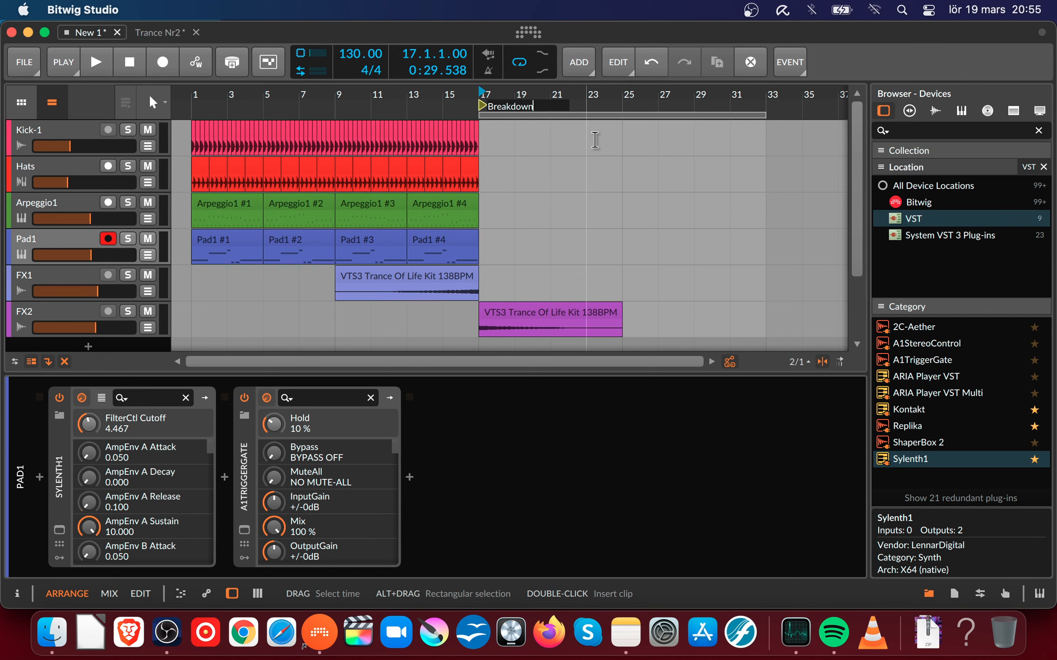
key(Return)
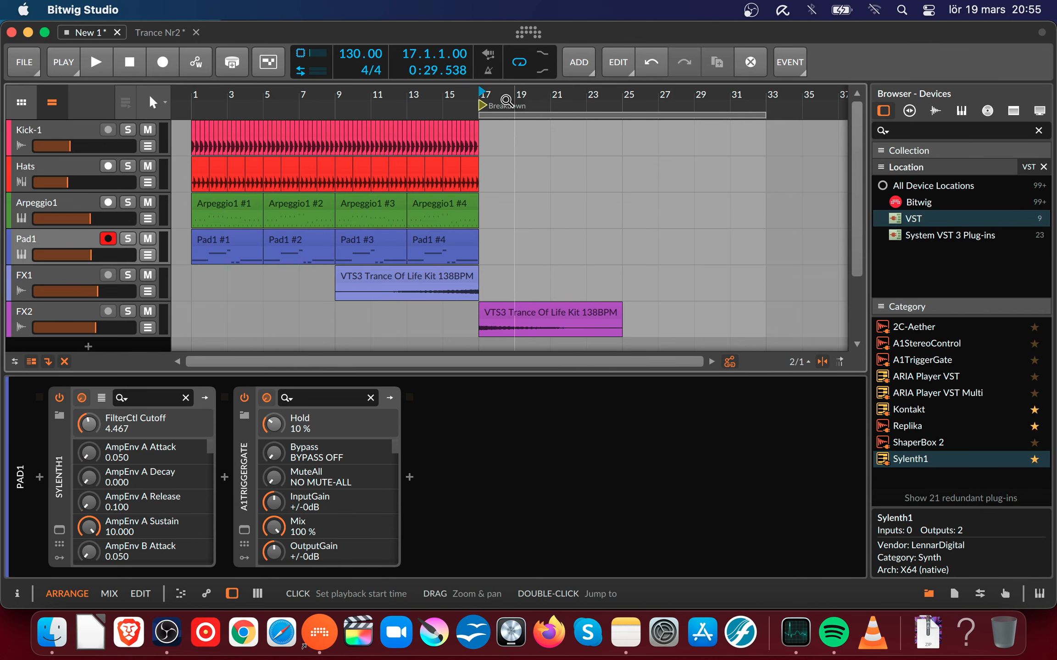
- Insert a cue marker at bar 1 and name it Intro
right_click(197, 101)
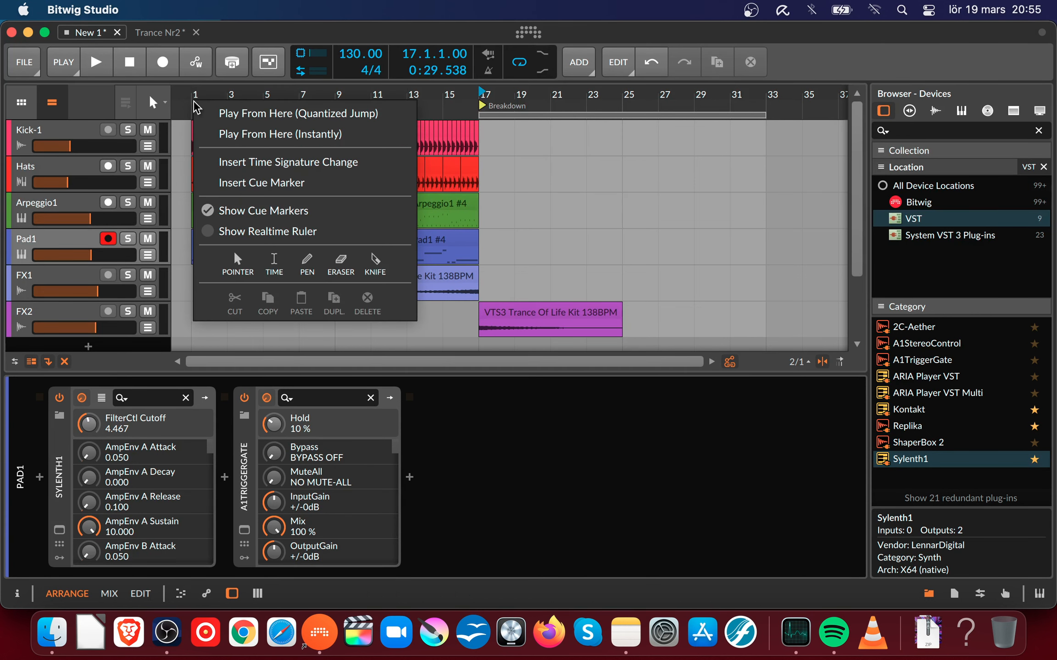
click(255, 181)
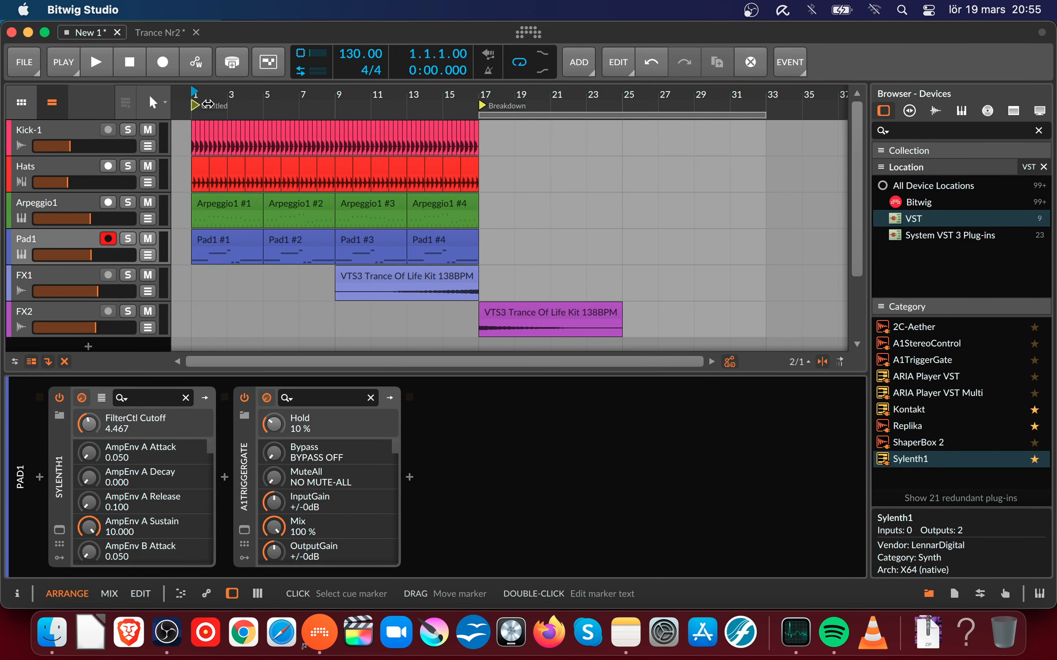
right_click(207, 104)
click(272, 128)
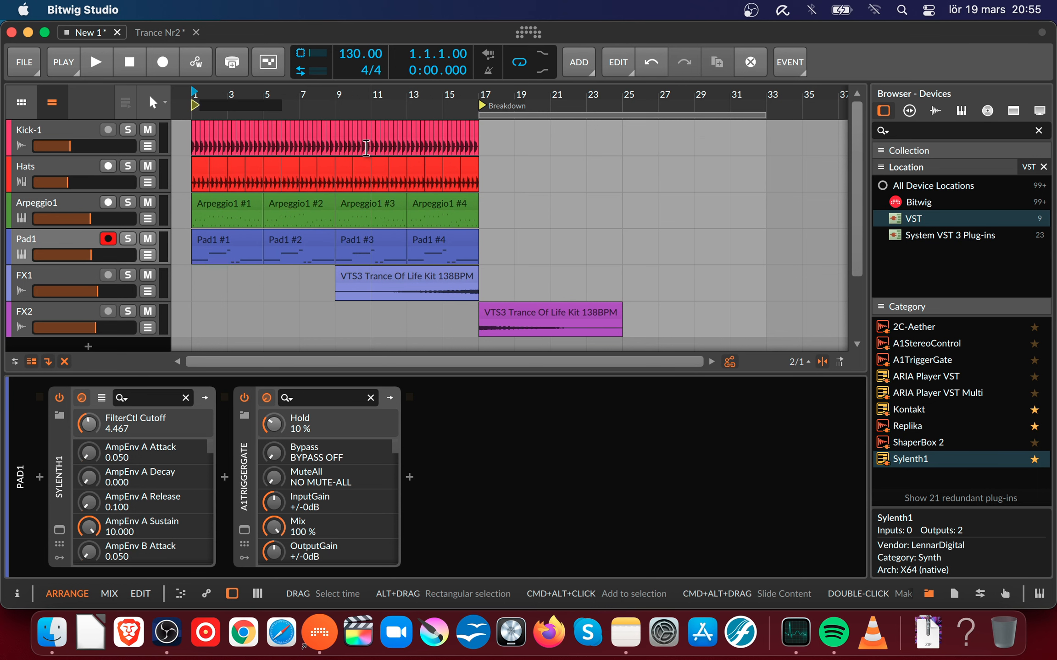
text(Intro)
key(Return)
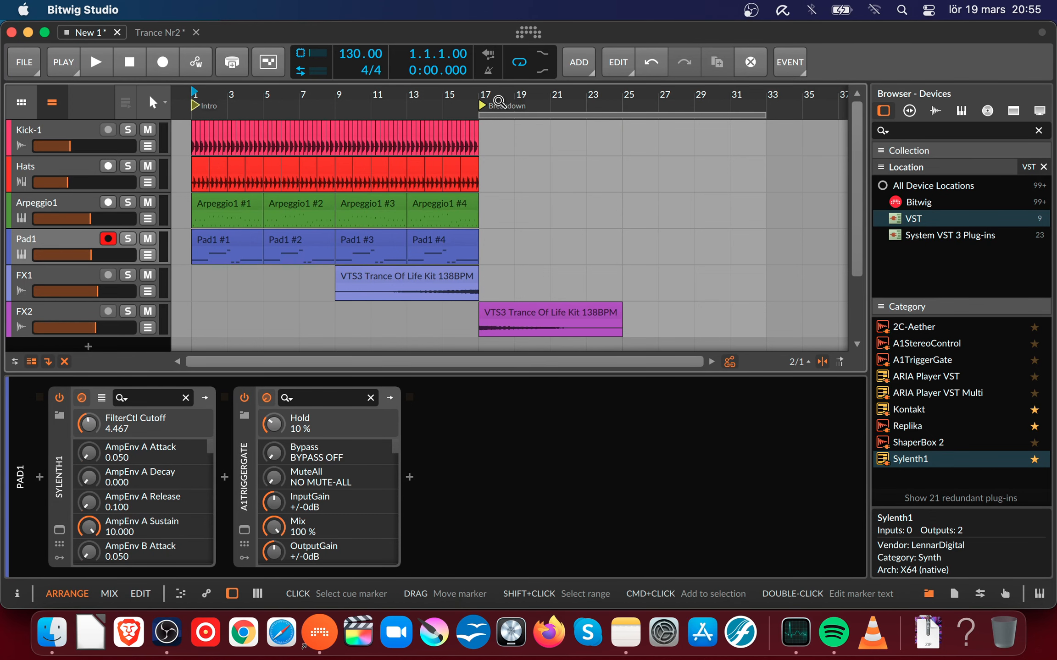
scroll(504, 98, right, 2)
scroll(504, 98, left, 2)
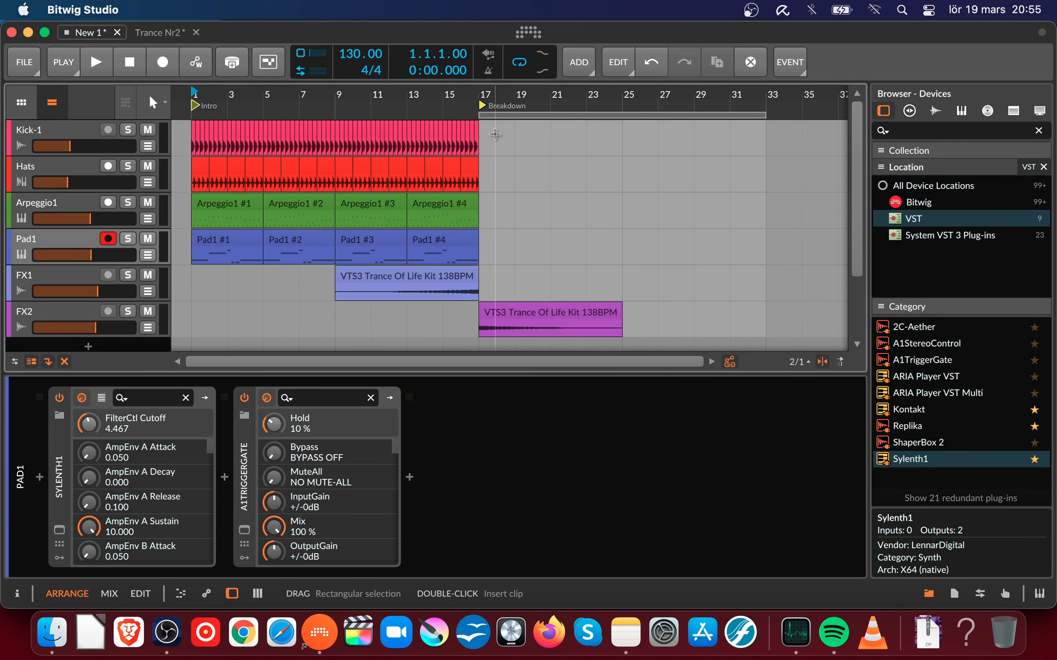
- Switch to OBS to check the recording, minimize its window and return to the Bitwig Studio arrangement
key(super+Tab)
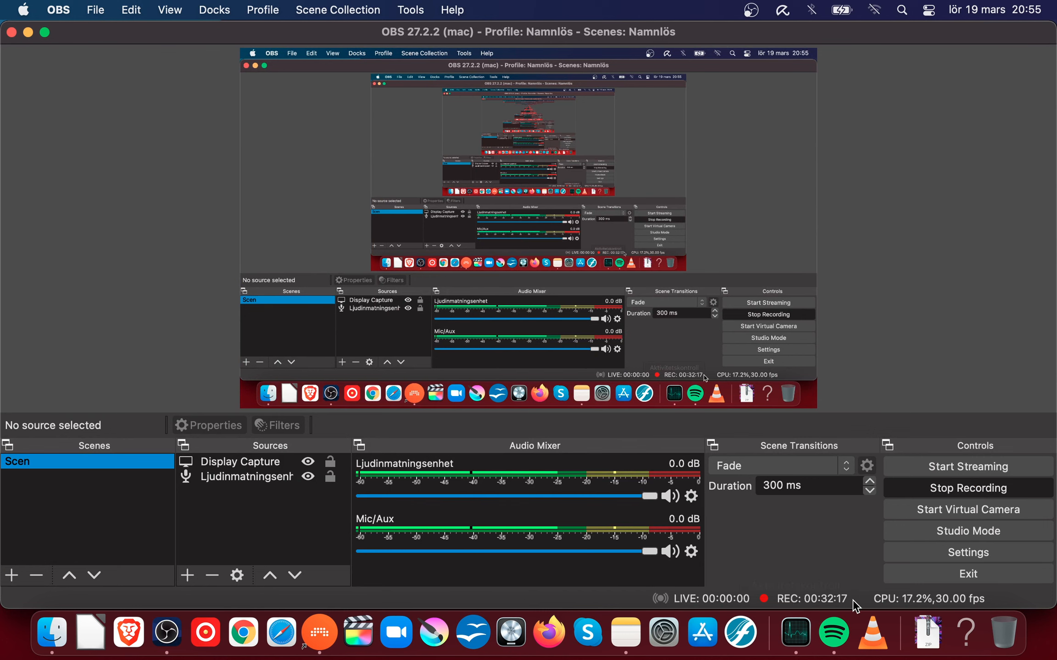
click(28, 32)
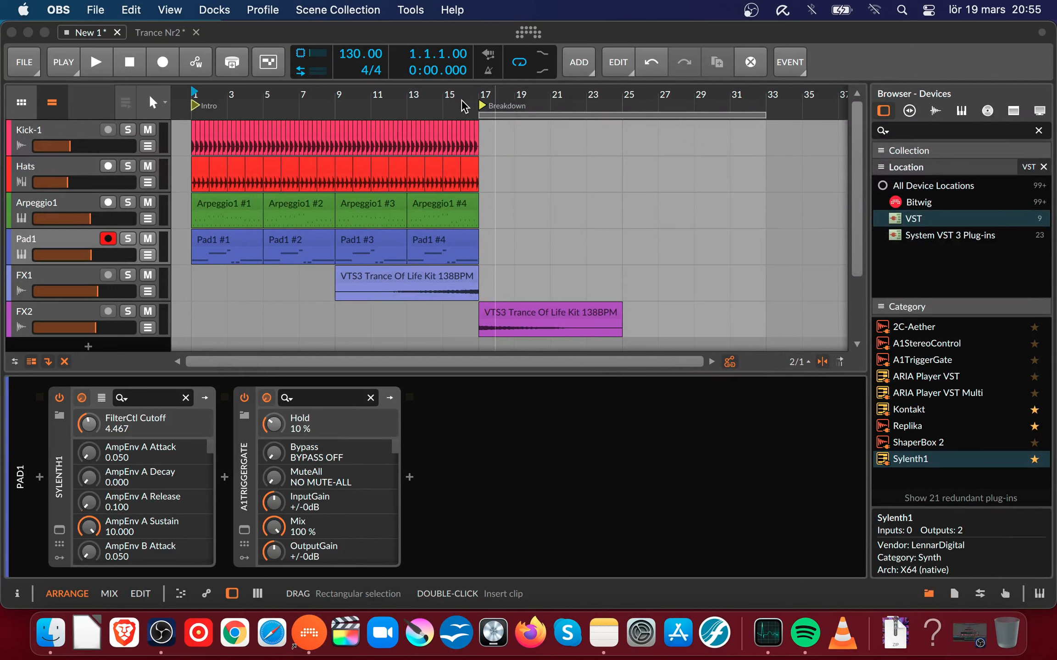
click(423, 100)
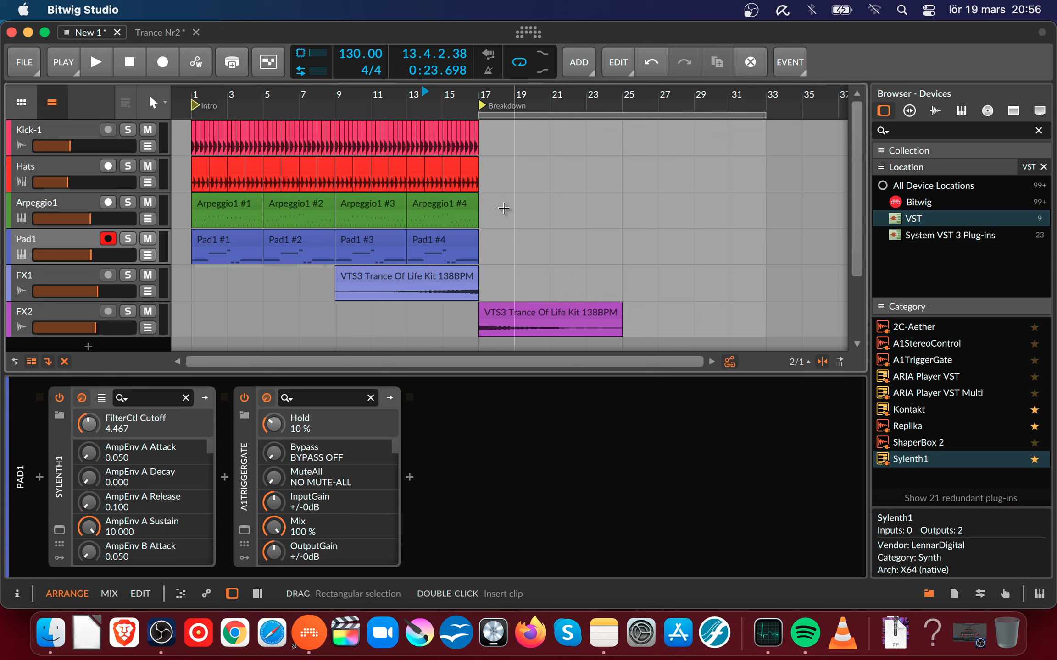
- Duplicate the Arpeggio1 track with its clips and place the copy directly below the Pad1 track
right_click(139, 348)
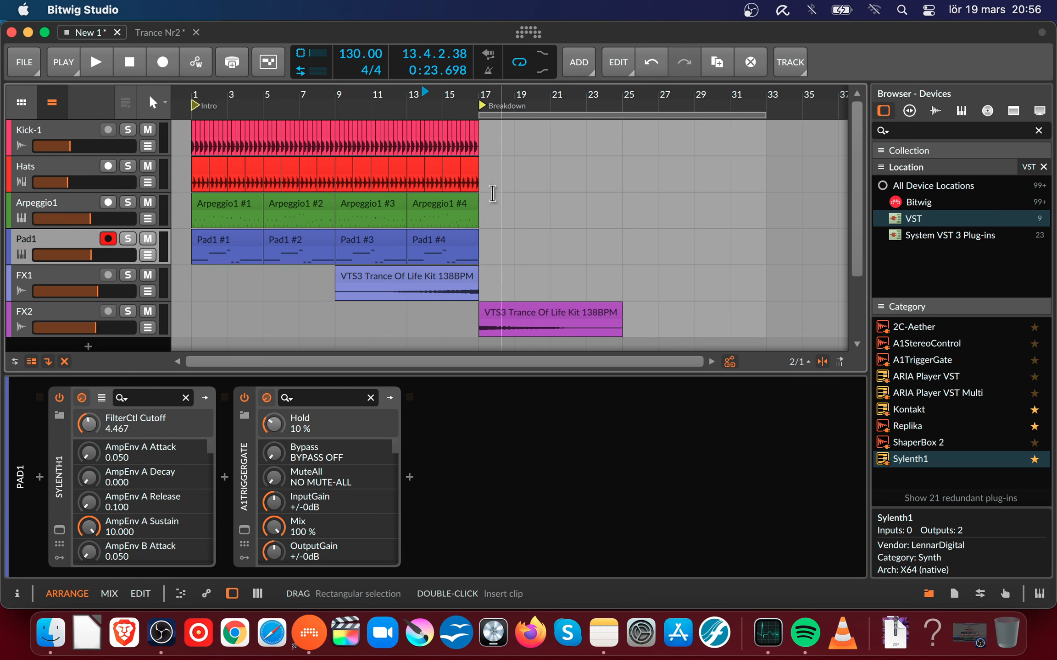
click(44, 202)
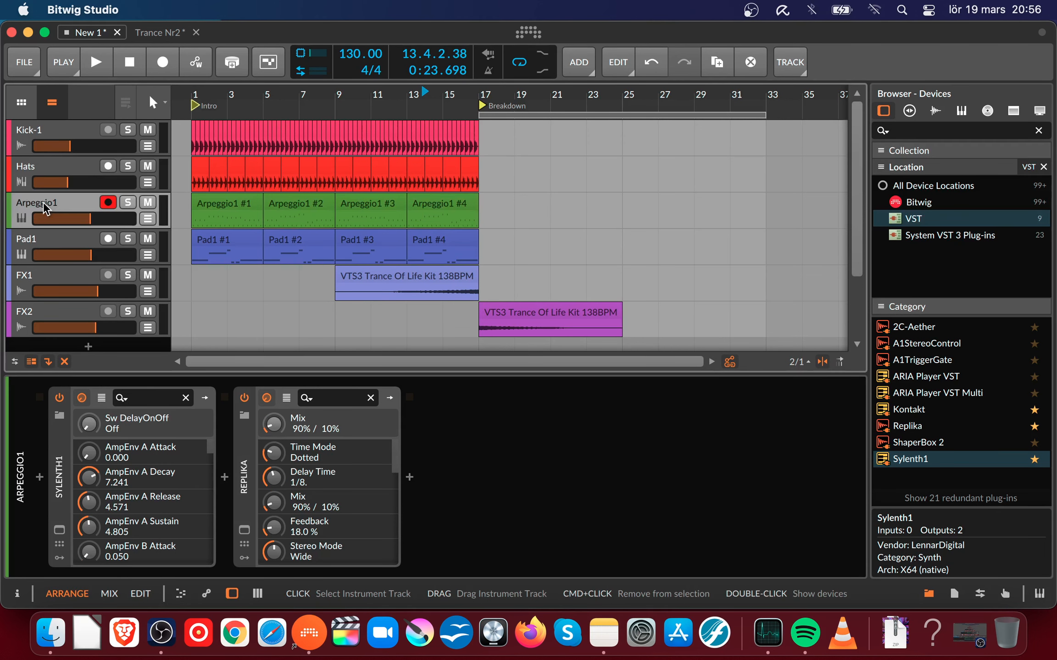
drag(48, 201, 63, 221)
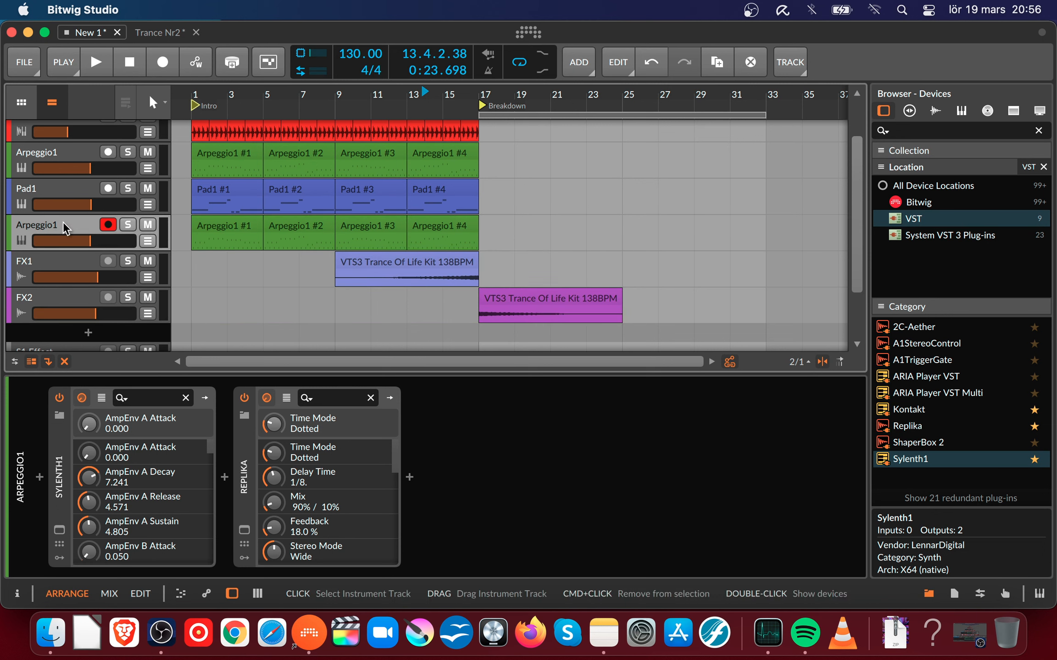
- Move the FX1 and FX2 tracks together to the top of the track list, above Kick-1
click(86, 269)
scroll(85, 270, up, 3)
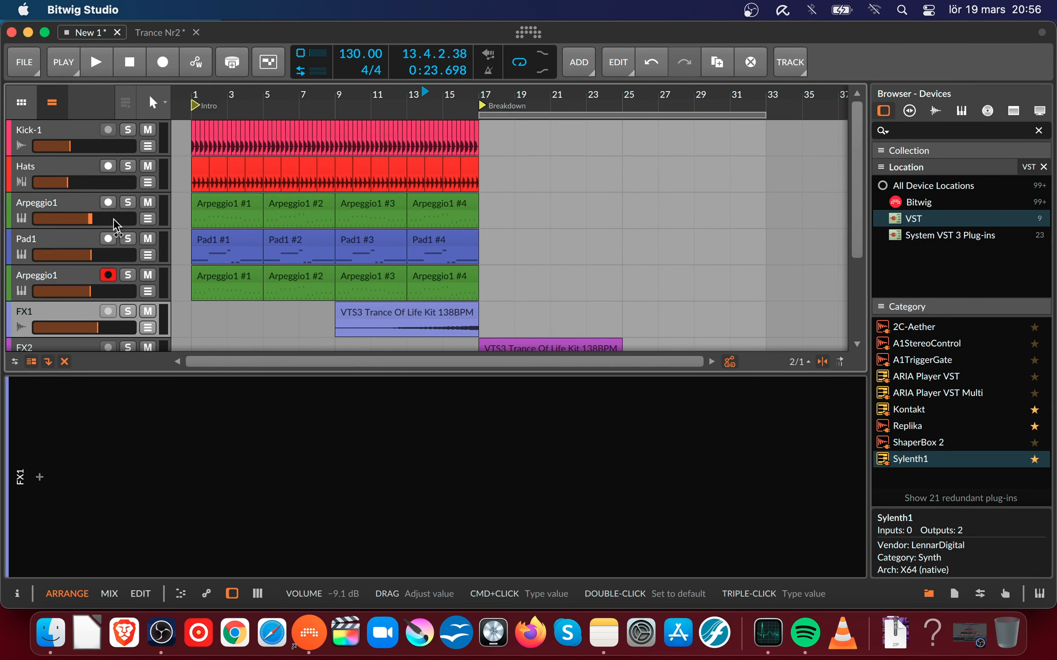
scroll(78, 298, down, 2)
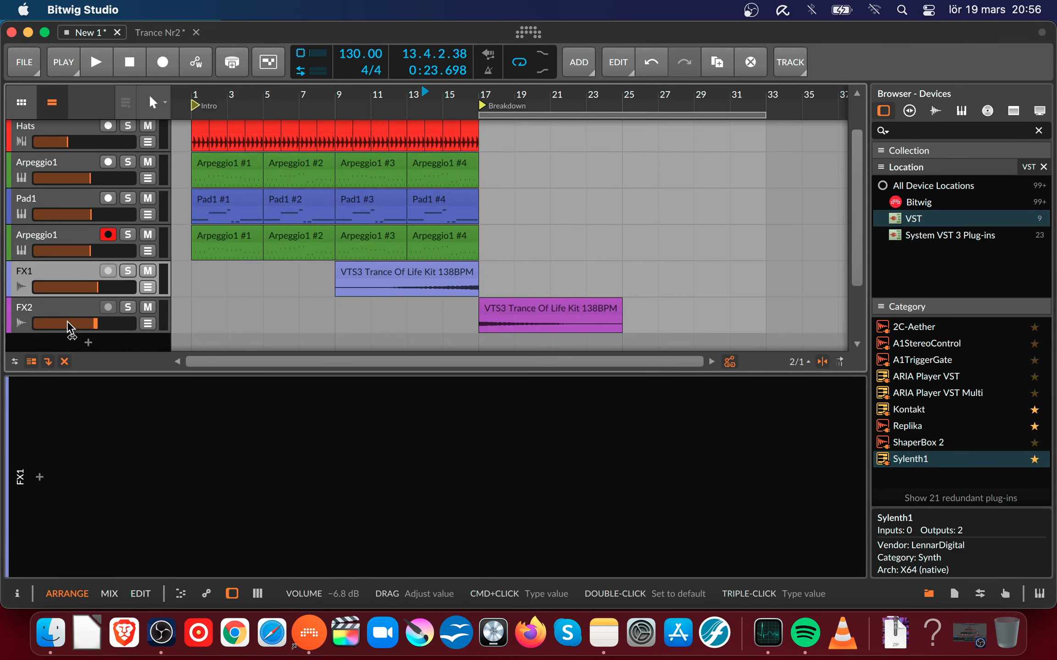
click(61, 306)
drag(64, 308, 88, 187)
scroll(204, 192, down, 2)
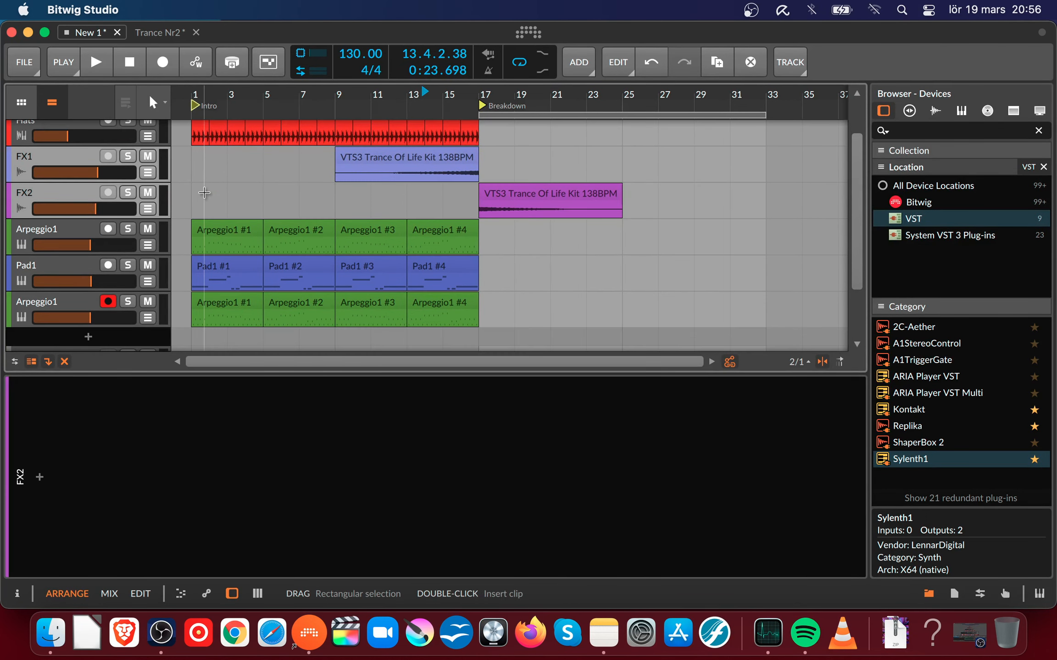
drag(71, 155, 80, 126)
scroll(392, 135, down, 4)
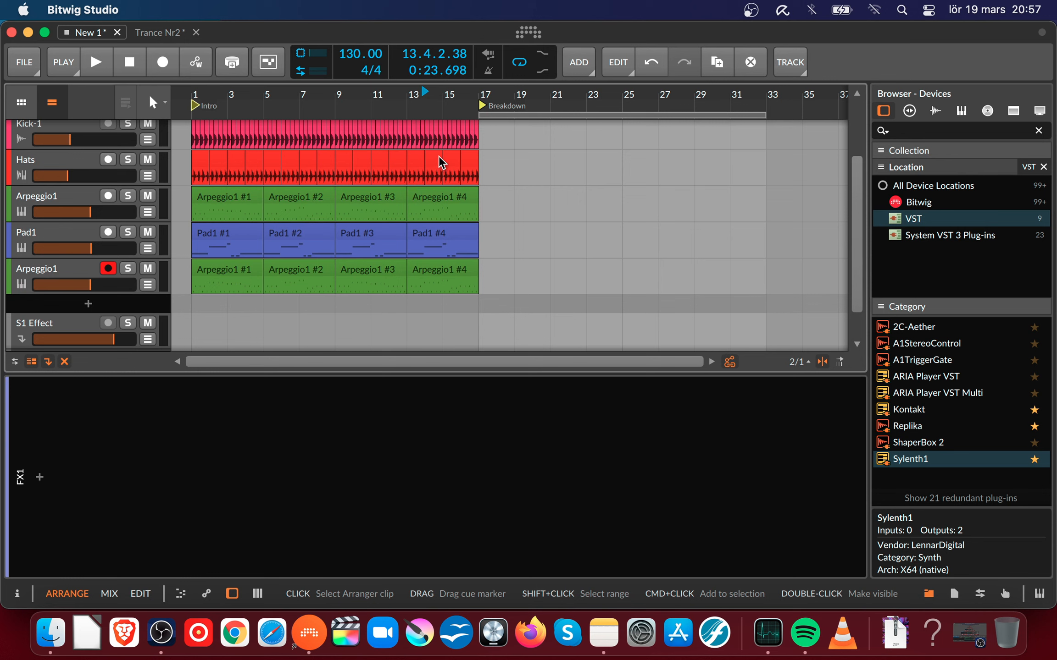
- Delete the last three clips on the duplicated Arpeggio1 track, keeping only the one at bar 1
click(429, 269)
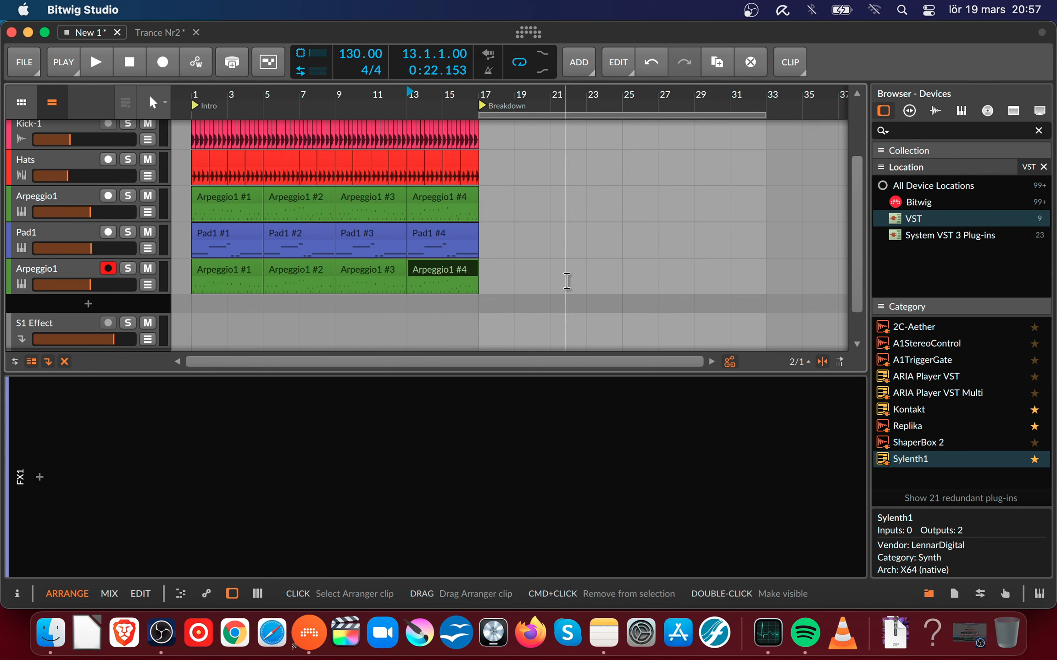
key(Delete)
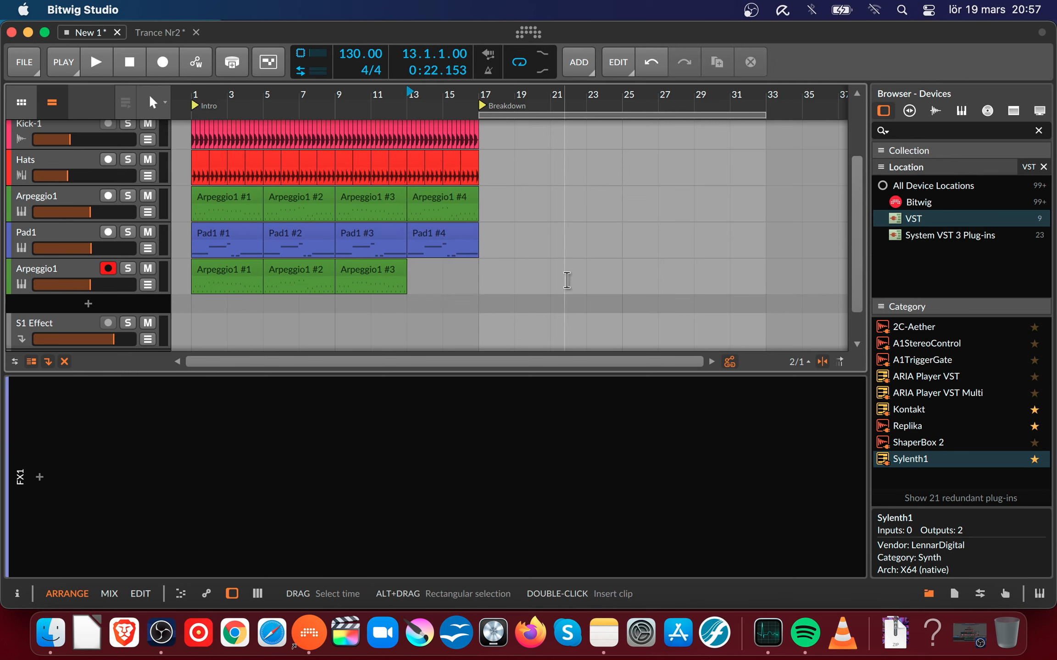
click(394, 271)
key(Delete)
click(310, 278)
key(Delete)
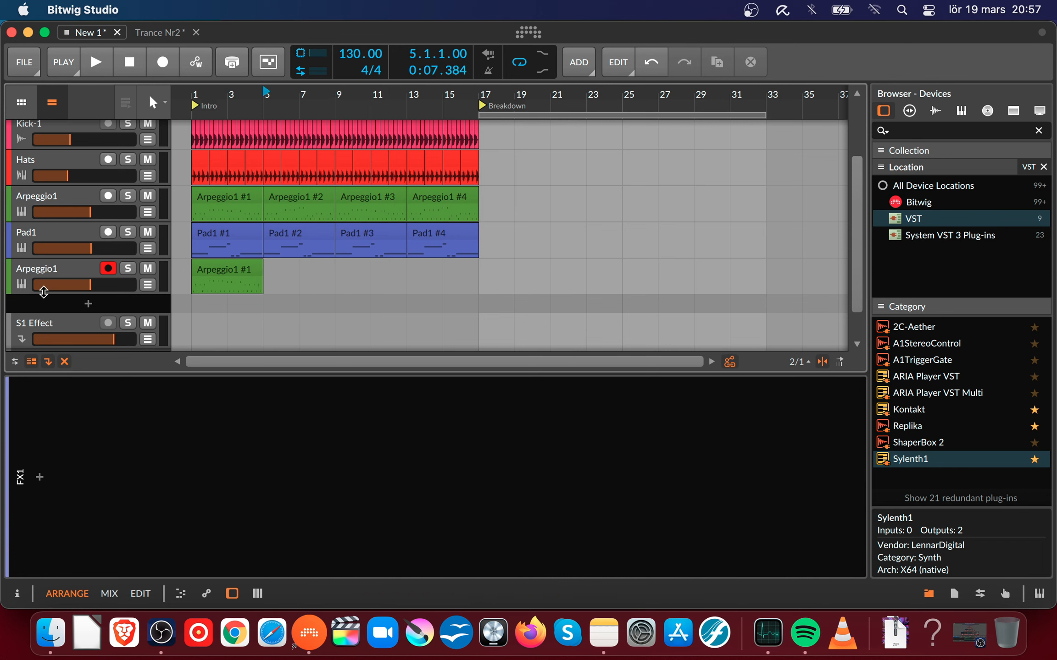
- Move the duplicated track's remaining clip to bar 17 and rename the track Stabs
click(34, 272)
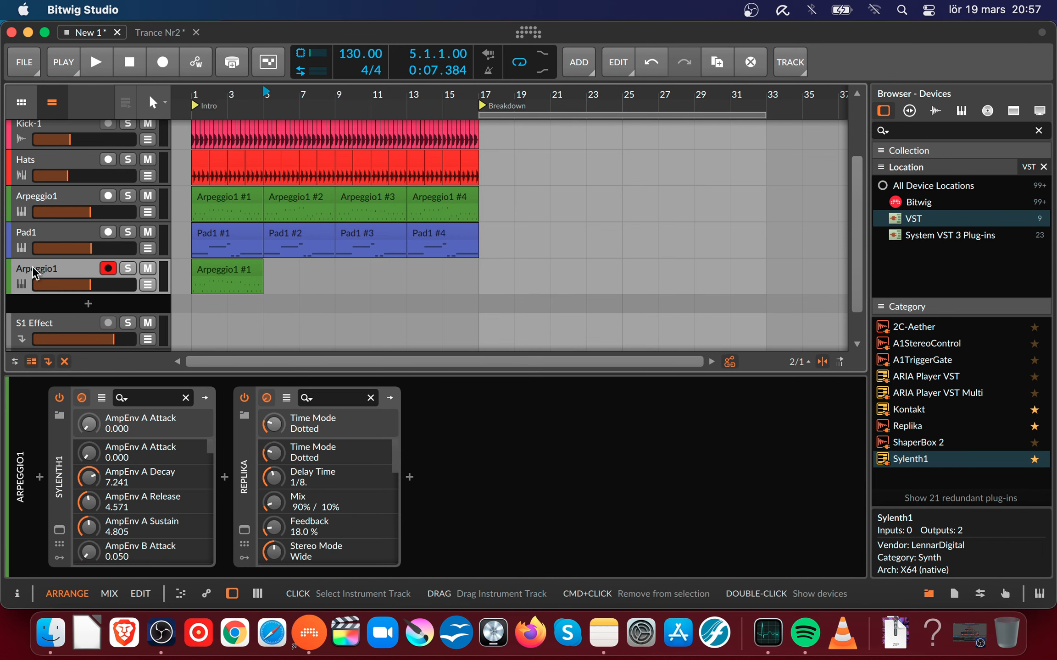
click(238, 270)
drag(234, 269, 523, 271)
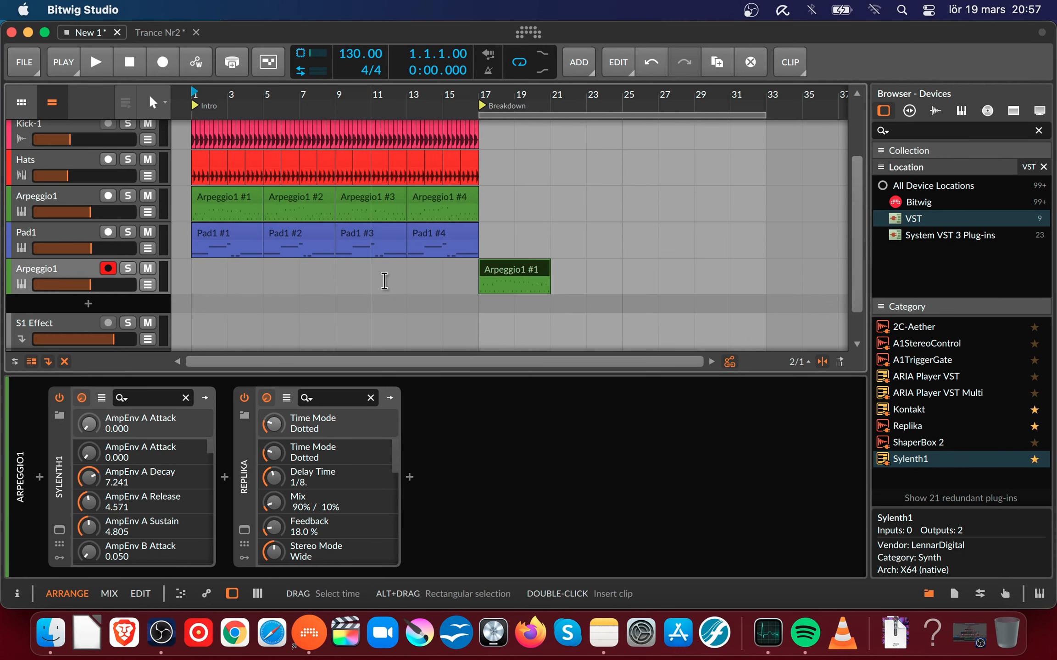
right_click(55, 268)
click(109, 440)
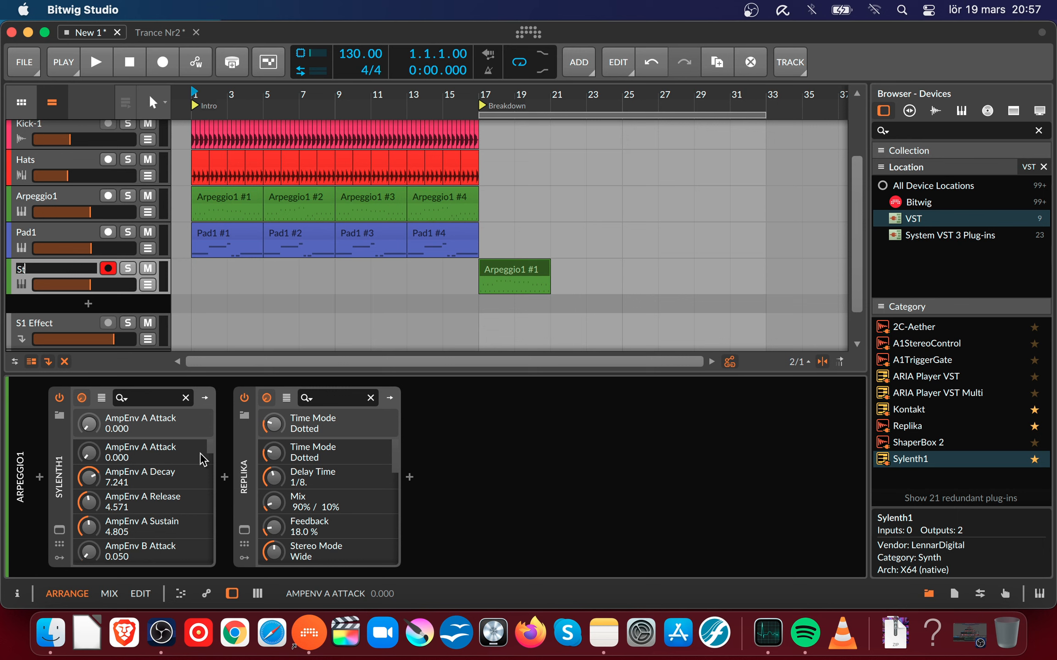
key(Return)
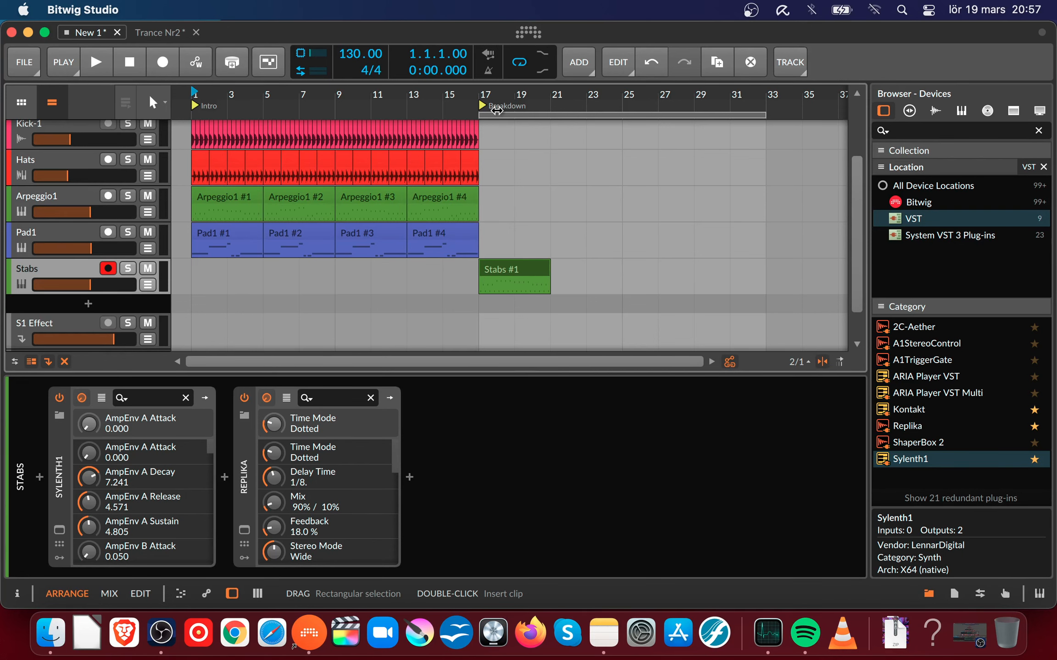
- Open the Stabs clip at bar 17 in the note editor and play it briefly from the Breakdown marker
drag(488, 95, 472, 113)
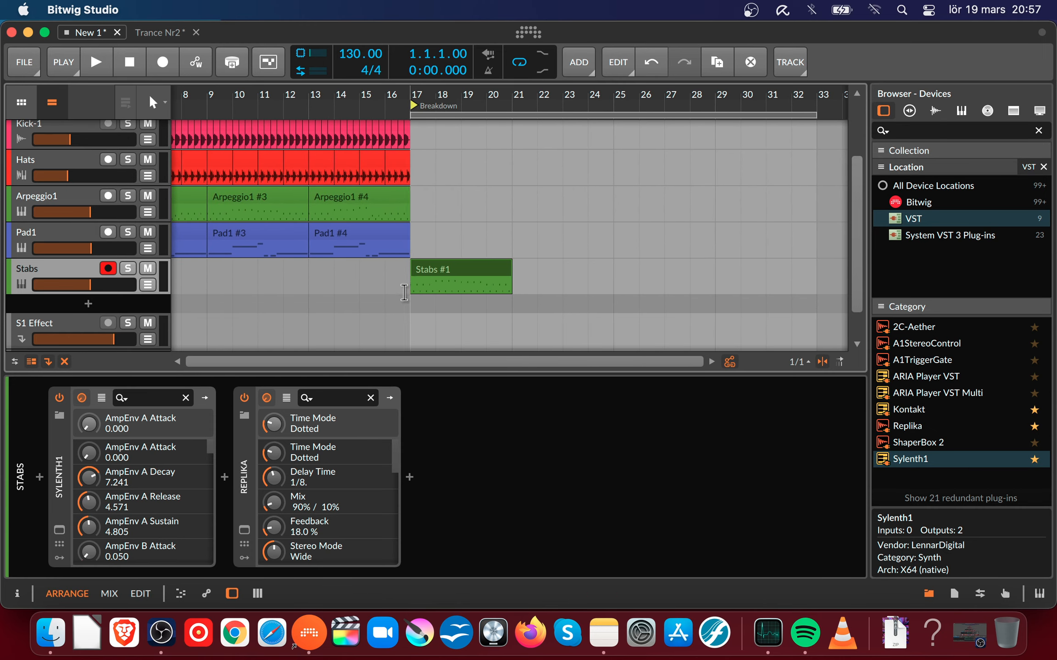
click(470, 270)
double_click(470, 270)
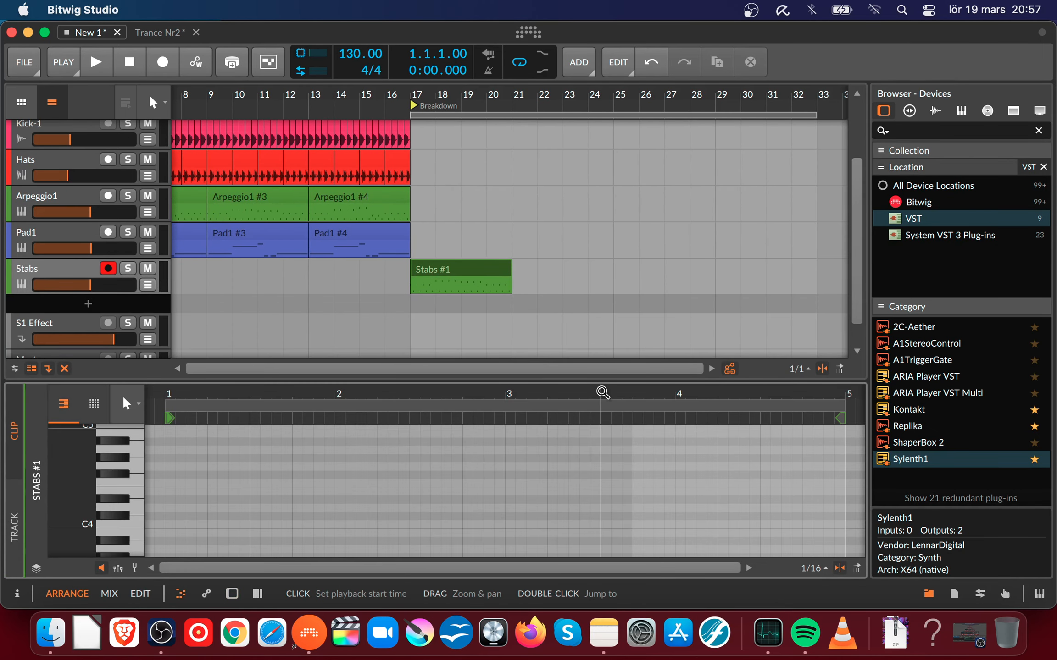
drag(531, 367, 445, 383)
mouse_move(438, 99)
mouse_down()
mouse_move(435, 112)
mouse_move(436, 102)
mouse_up()
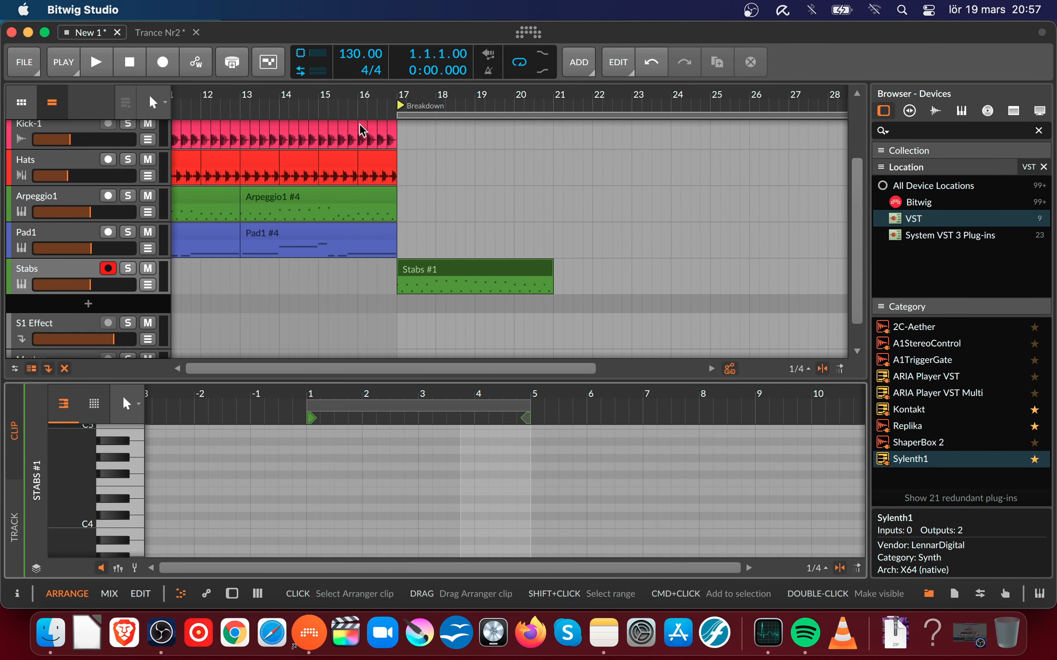
key(space)
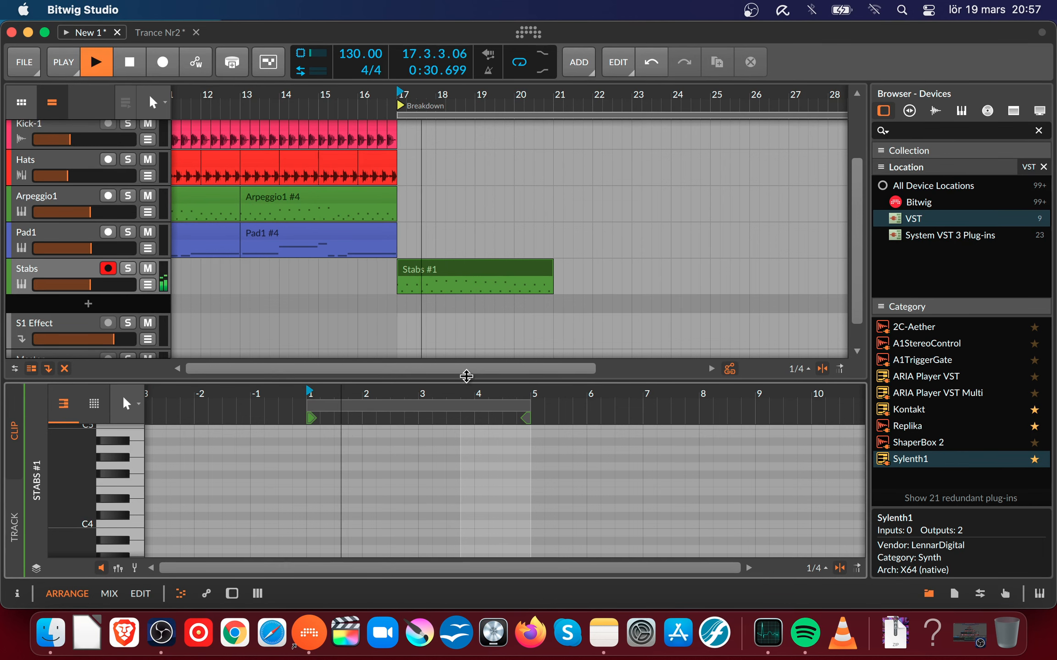
key(space)
- Delete all notes in the Stabs clip except the first two
click(452, 269)
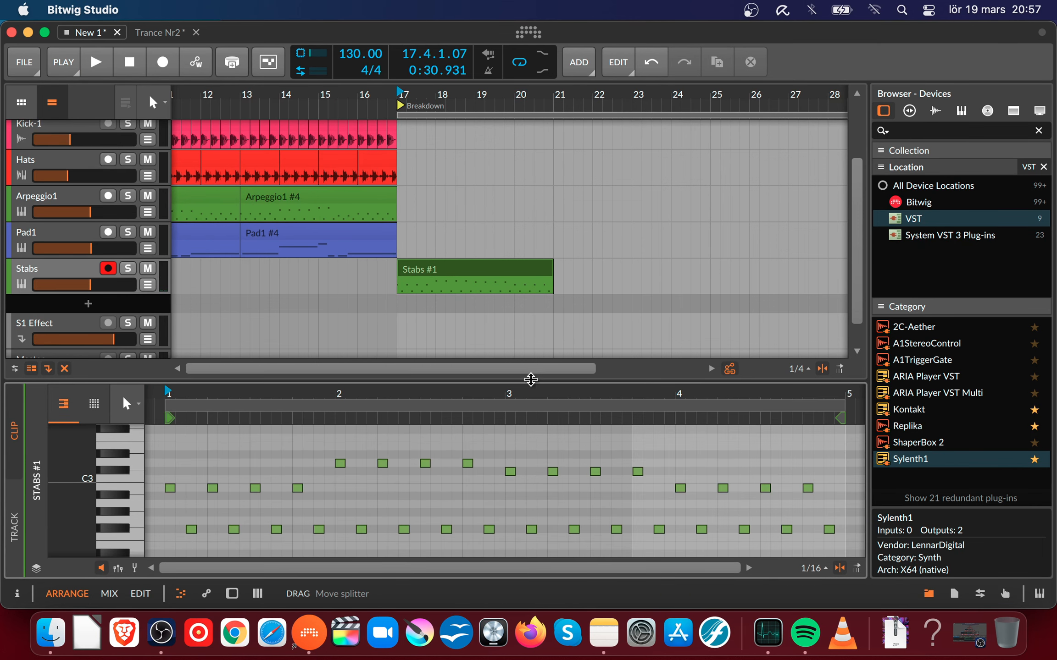
drag(526, 409, 453, 405)
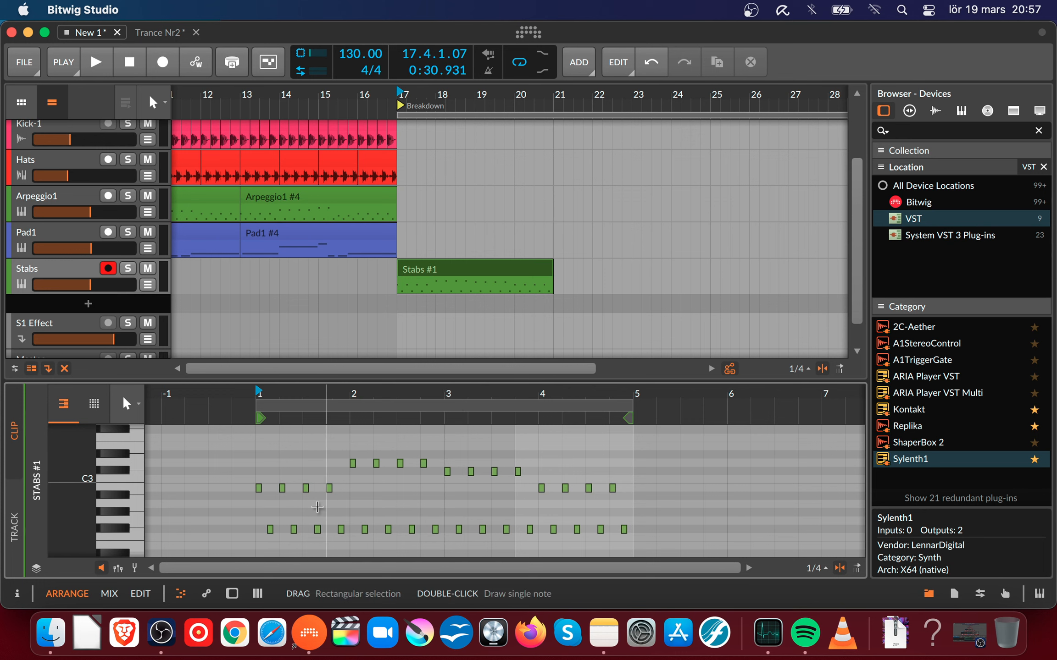
drag(279, 428, 705, 550)
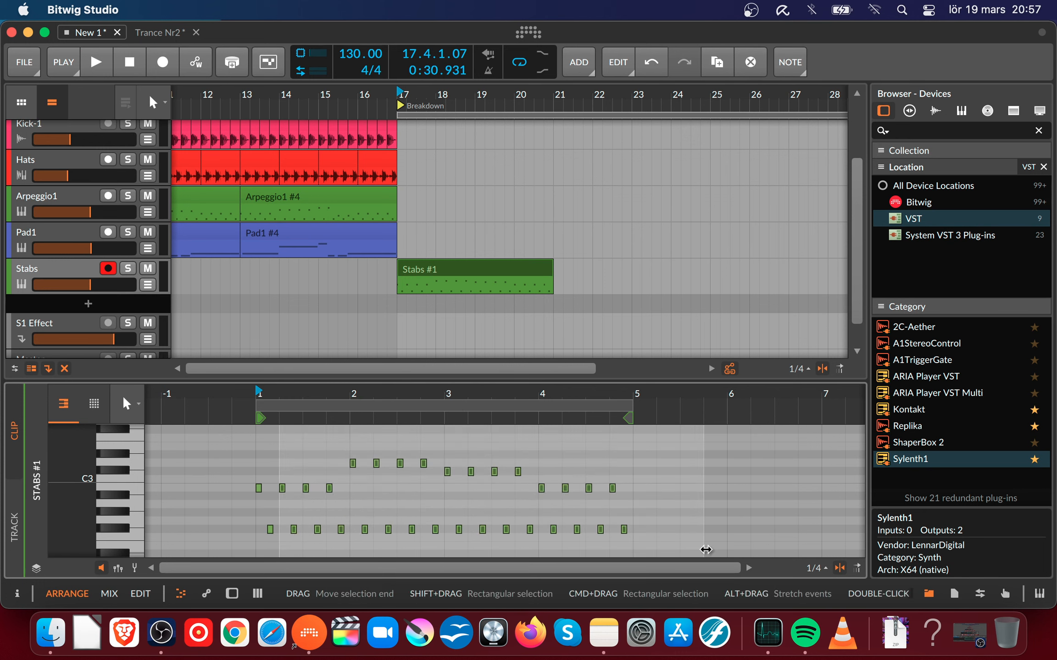
key(Delete)
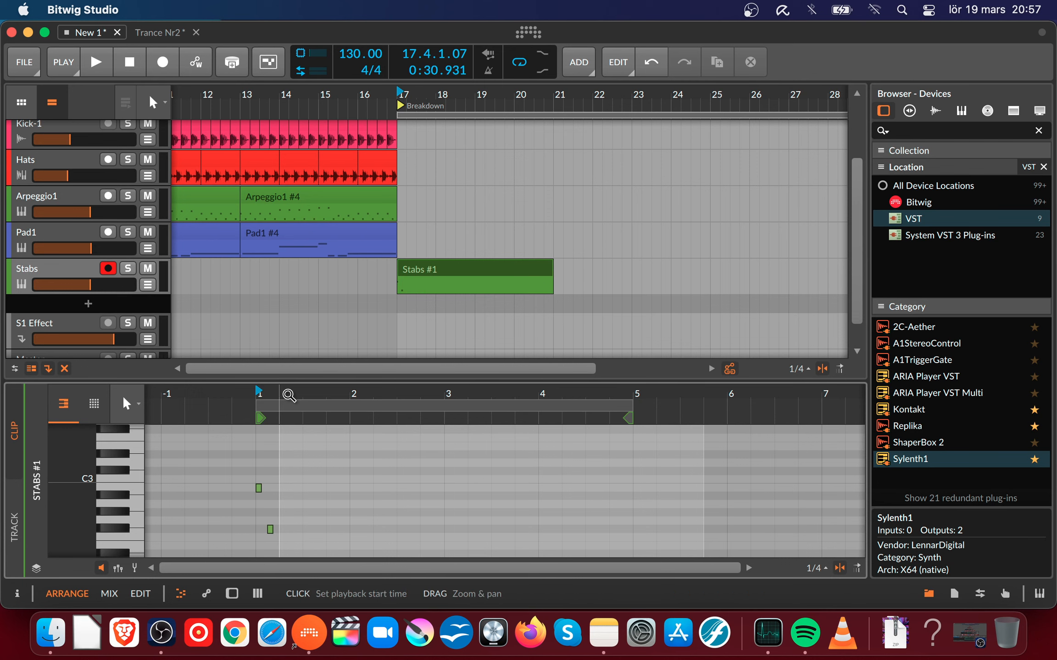
- Move the F#2 note to the start of the Stabs clip so it sounds together with B2, and enlarge the arranger area
drag(268, 396, 283, 458)
drag(342, 534, 287, 534)
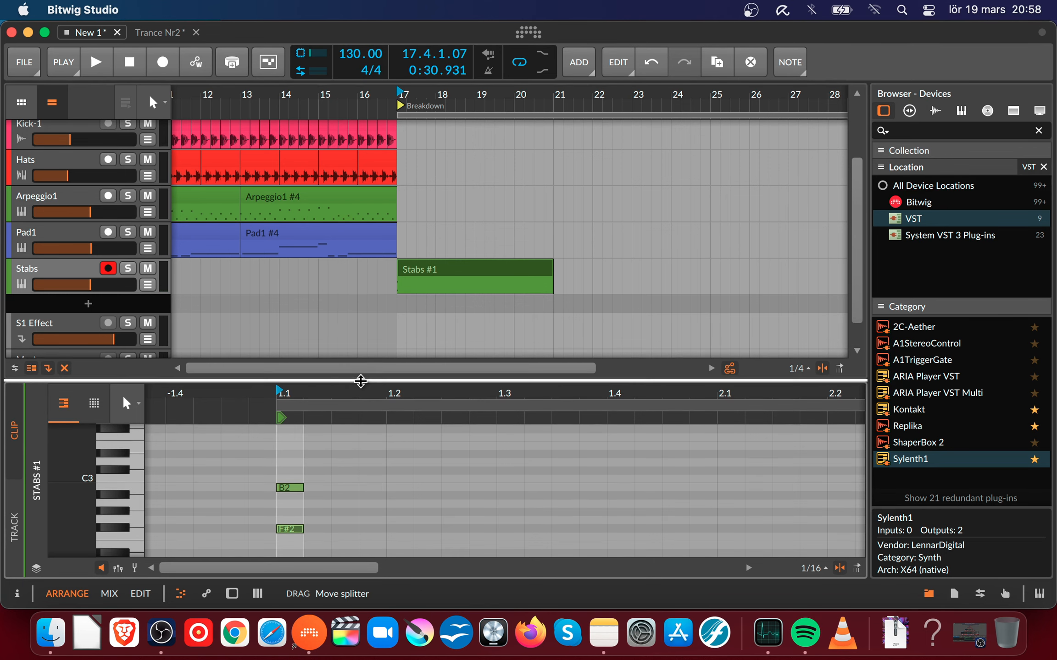
drag(398, 380, 378, 418)
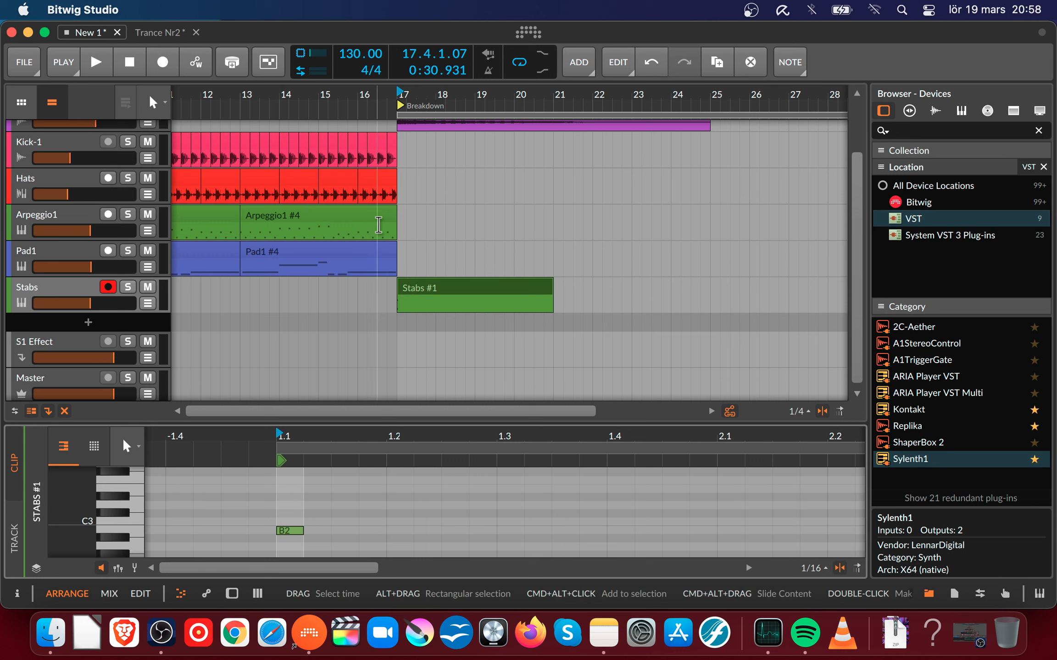
- Copy the last Arpeggio1 clip from bar 13 to bar 17 on the same track
click(318, 217)
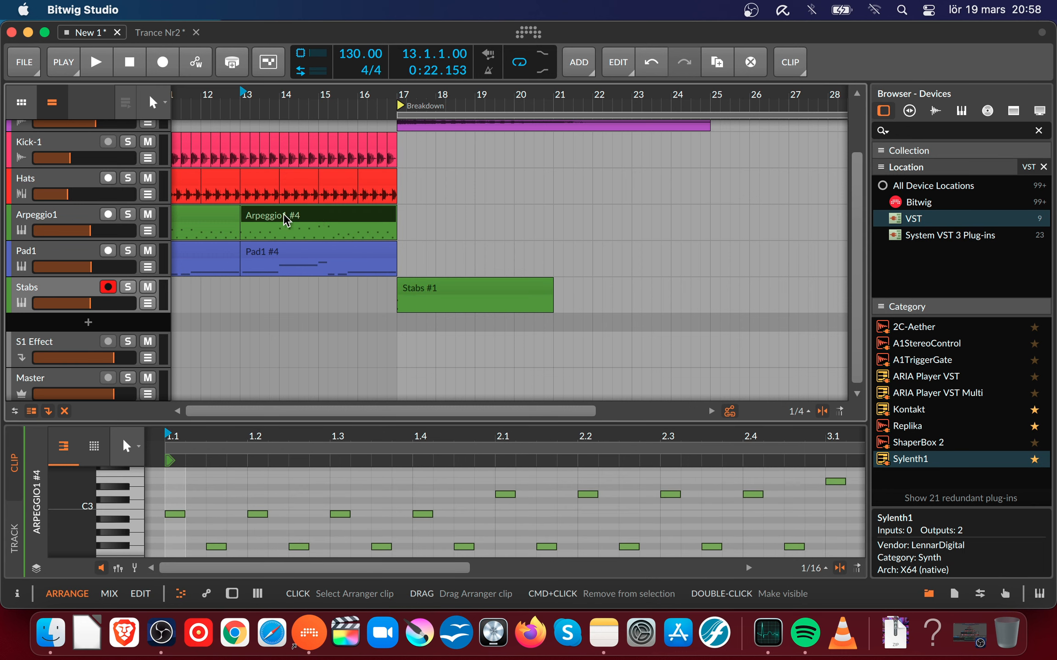
drag(285, 220, 434, 211)
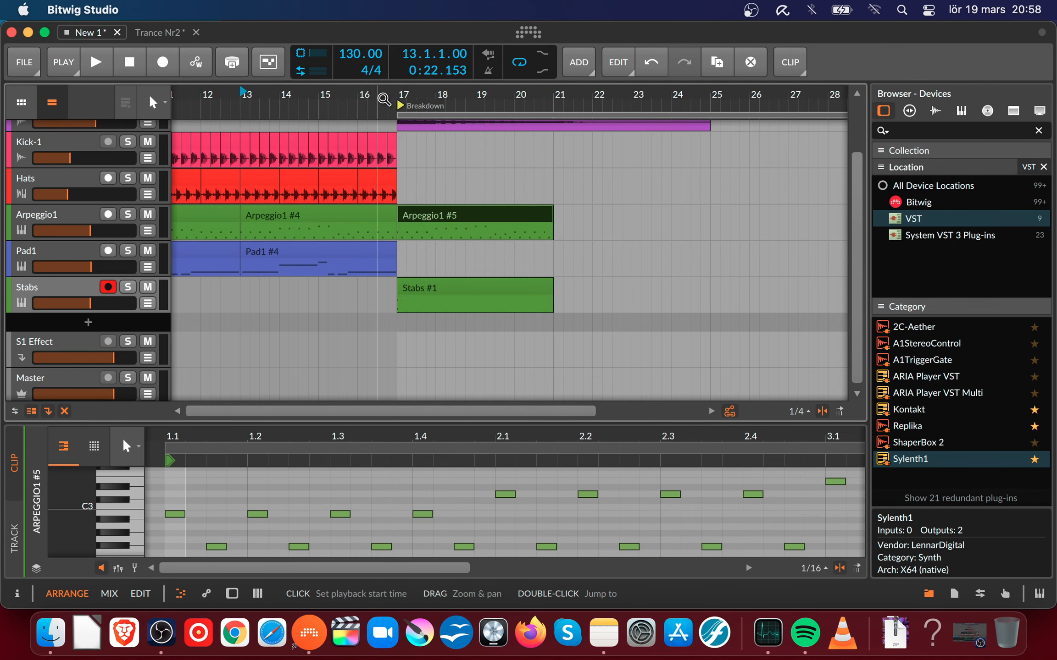
drag(494, 102, 457, 64)
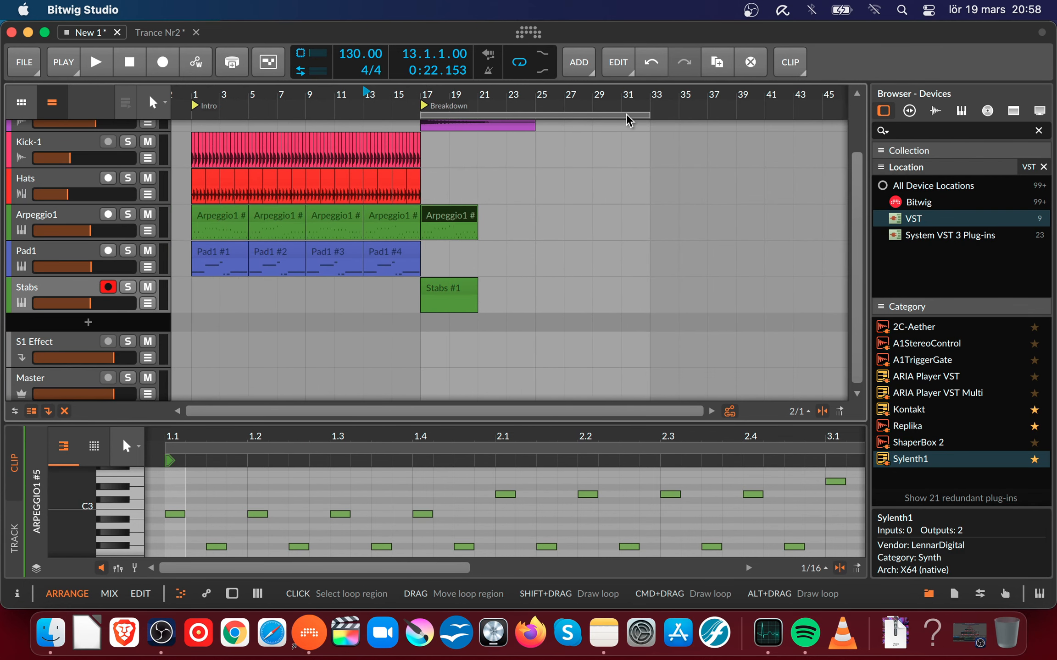
- Shorten the arranger loop region to bars 17–21 and play the breakdown from bar 17
drag(646, 111, 471, 140)
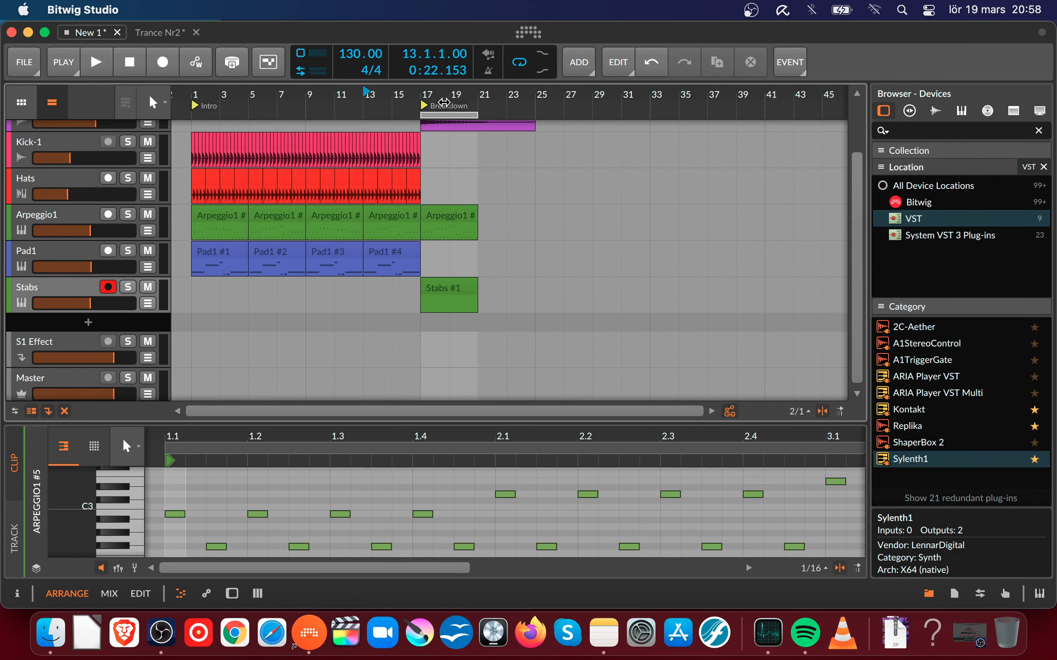
click(423, 94)
key(space)
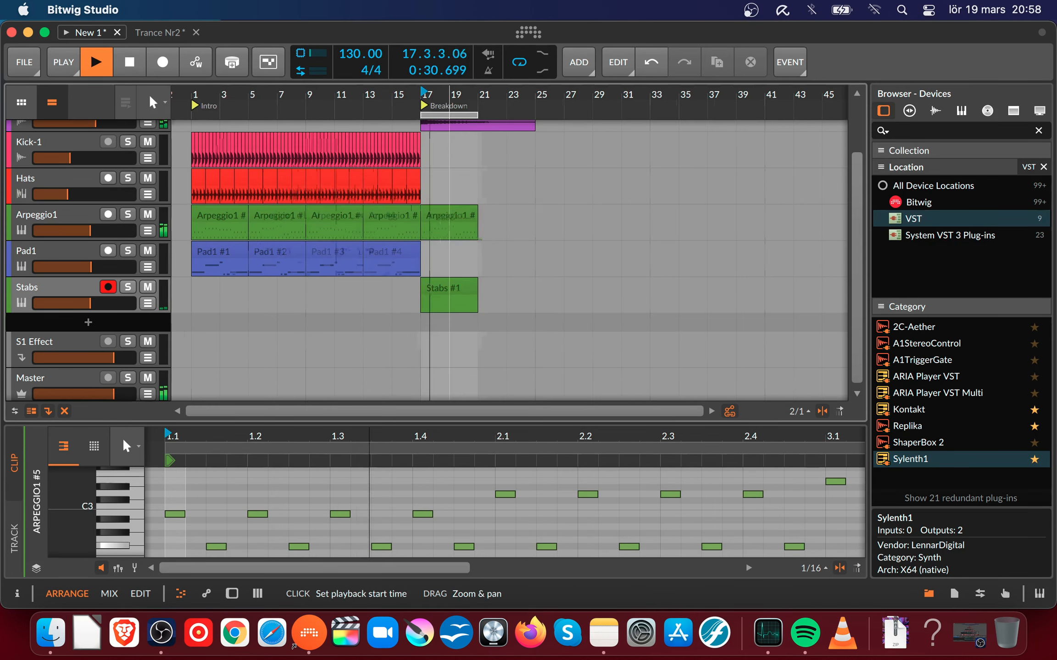
drag(451, 95, 453, 133)
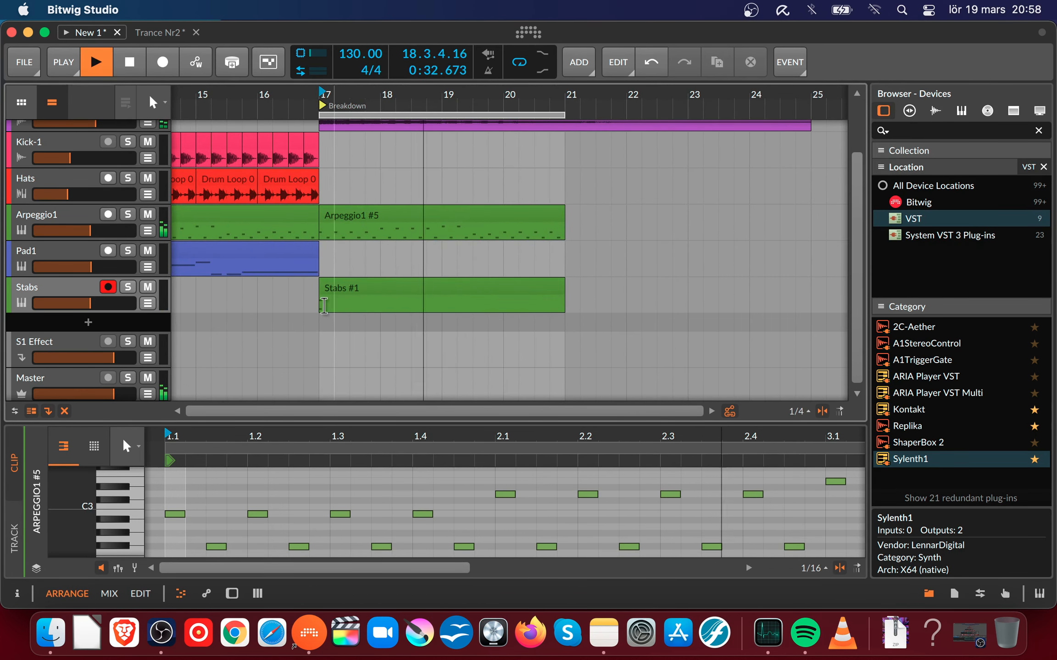
key(space)
- Open the Stabs clip in an enlarged note editor and add a D2 note below F#2 and B2 at the clip start
click(334, 288)
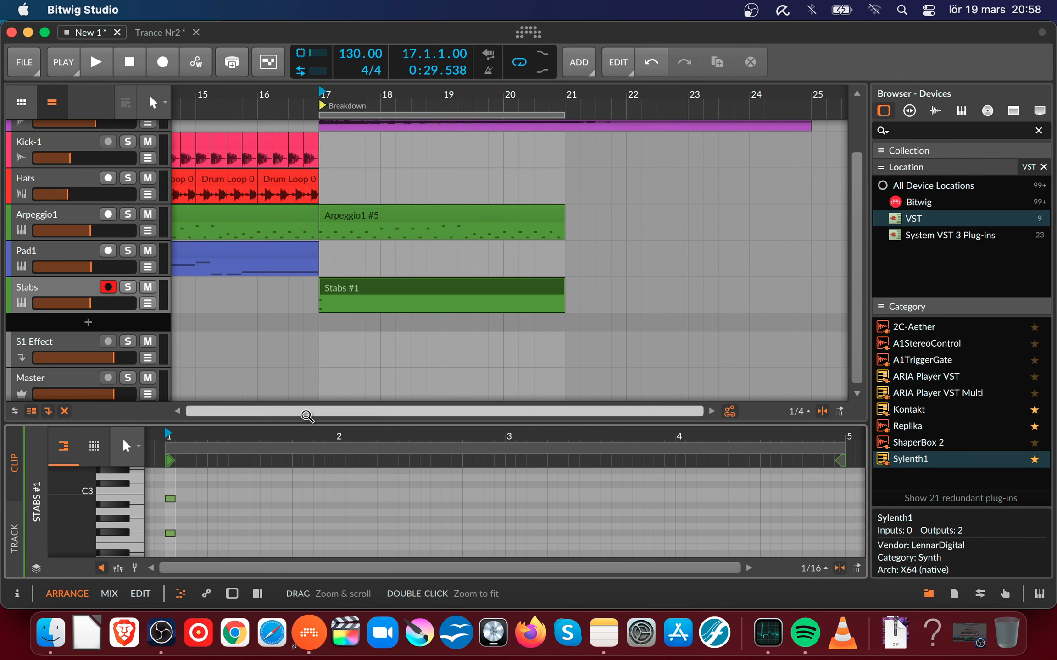
drag(300, 438, 386, 248)
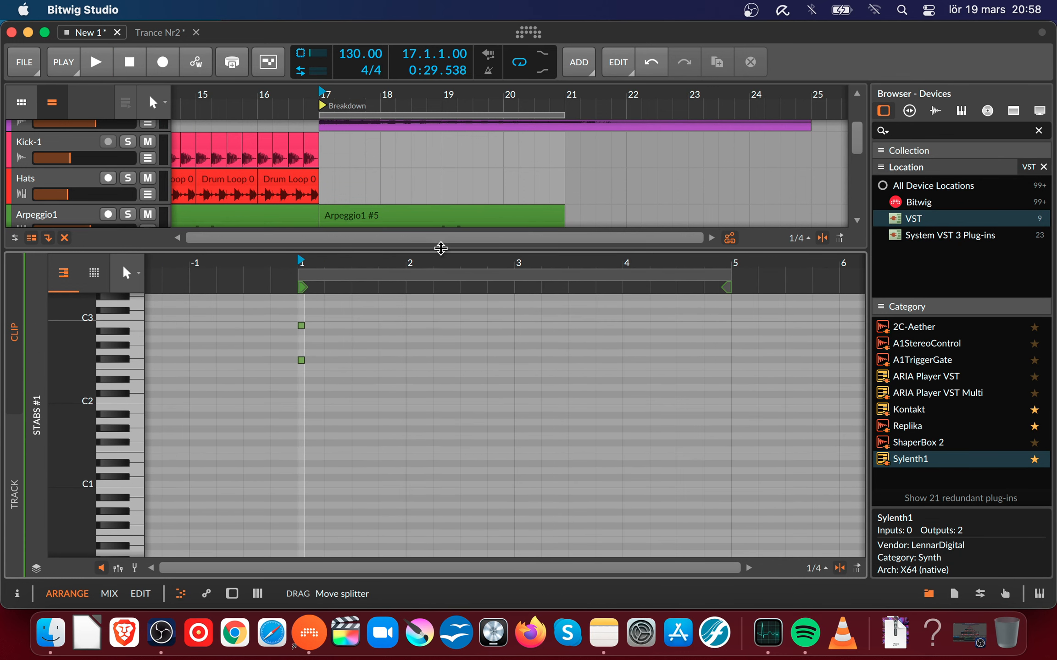
drag(324, 265, 326, 294)
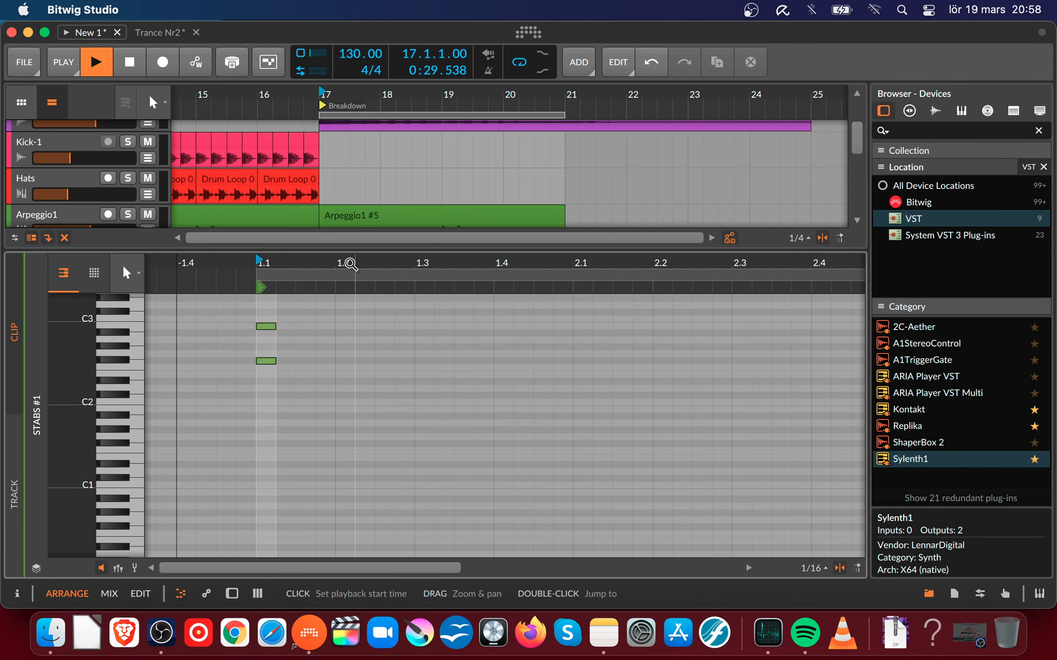
click(265, 327)
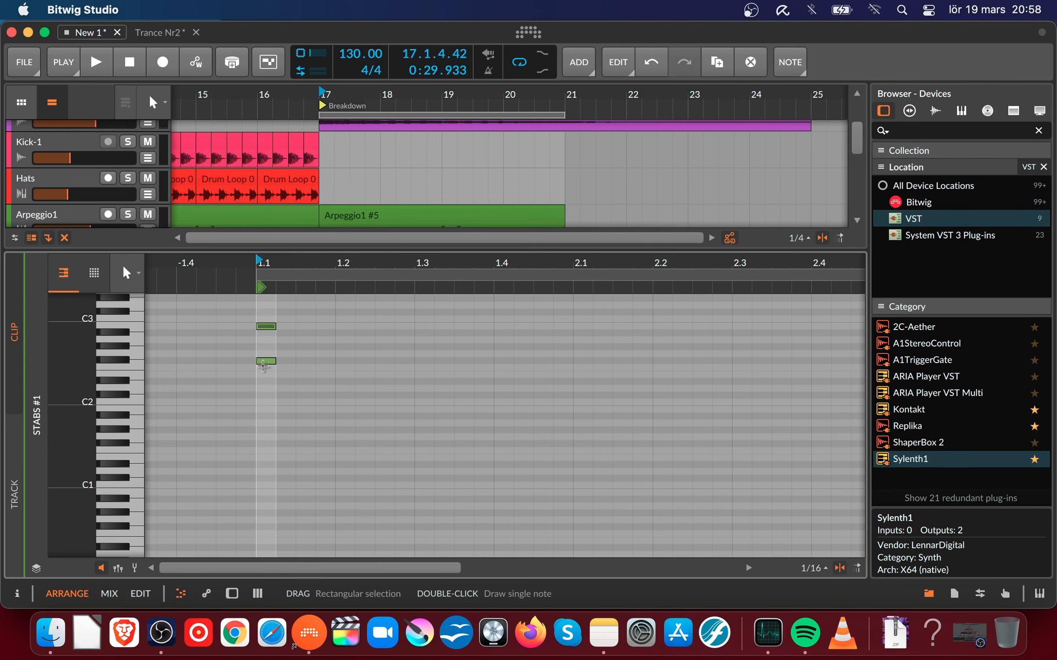
drag(266, 361, 264, 415)
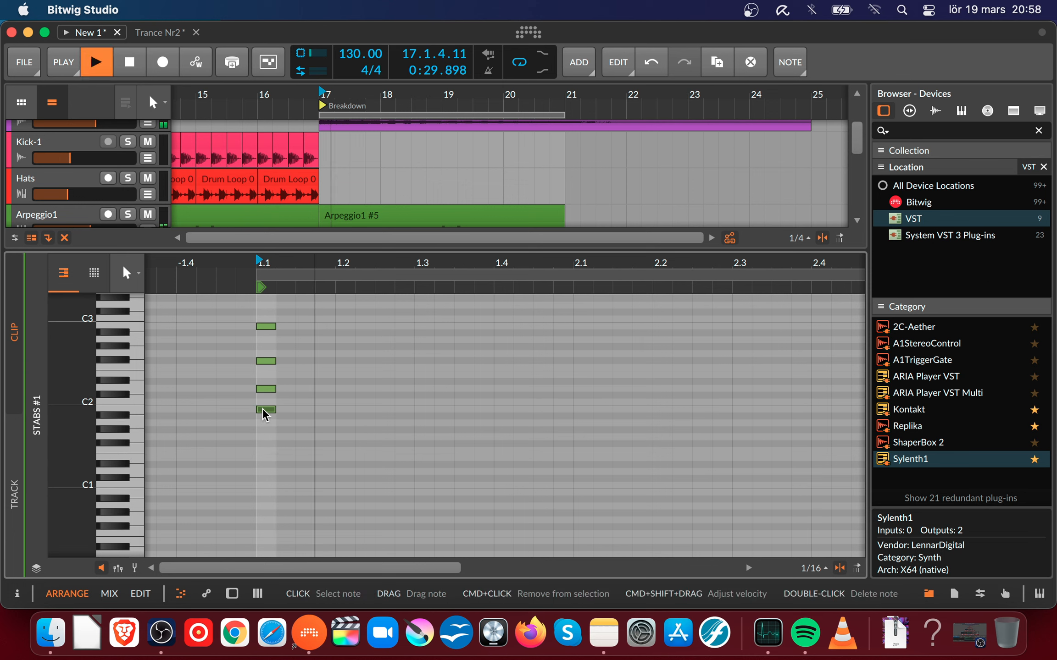
double_click(265, 409)
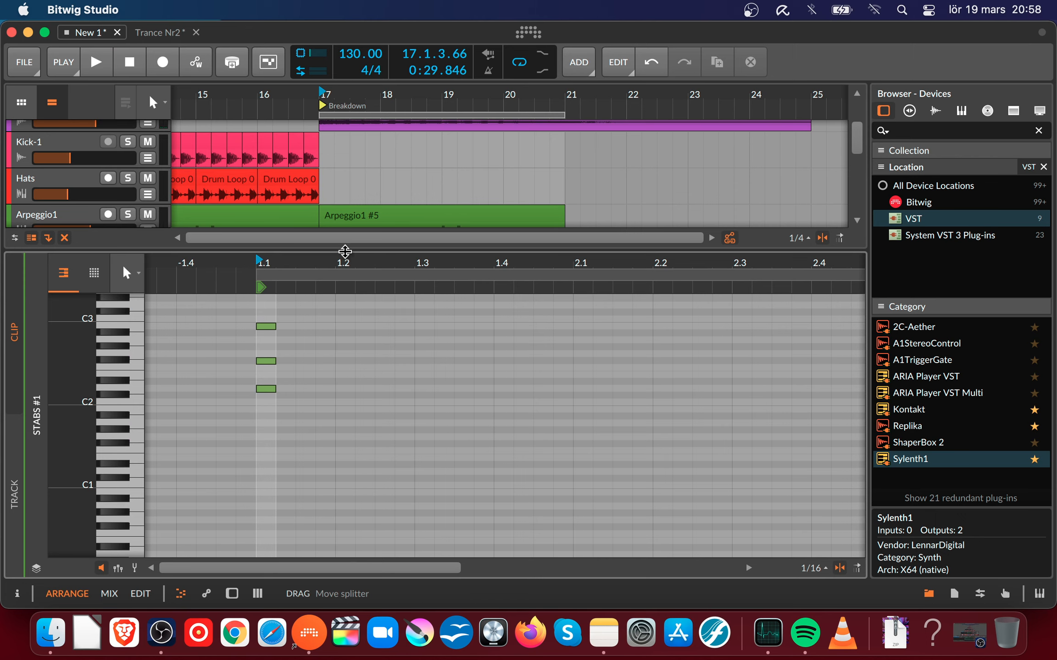
- Transpose the three-note Stabs chord up one octave and play it from bar 17
drag(340, 266, 339, 310)
scroll(120, 444, up, 3)
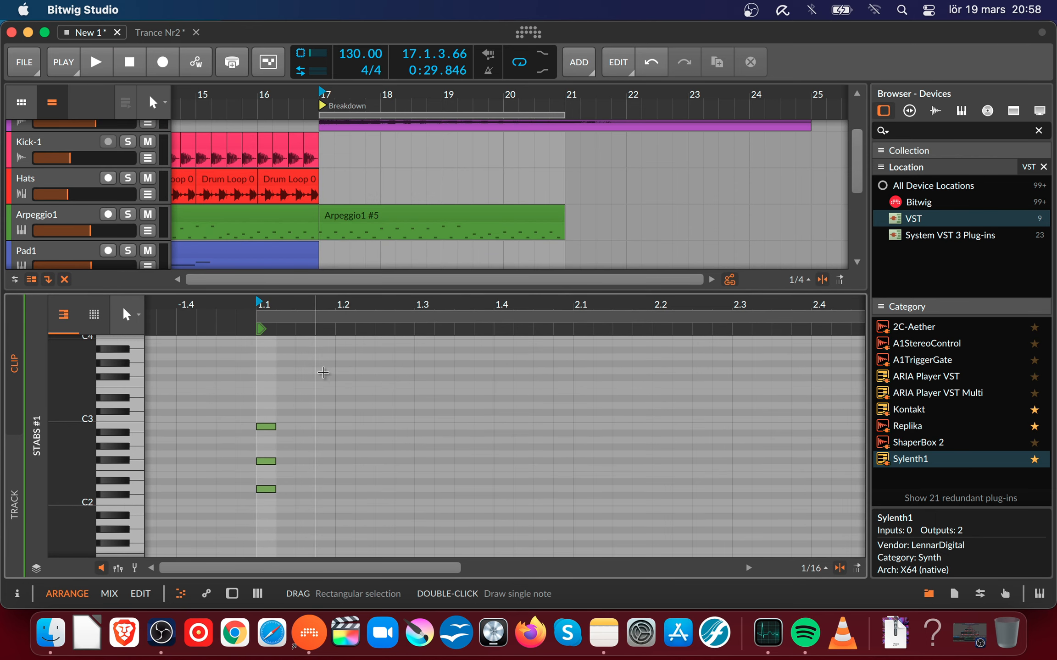
drag(224, 389, 333, 515)
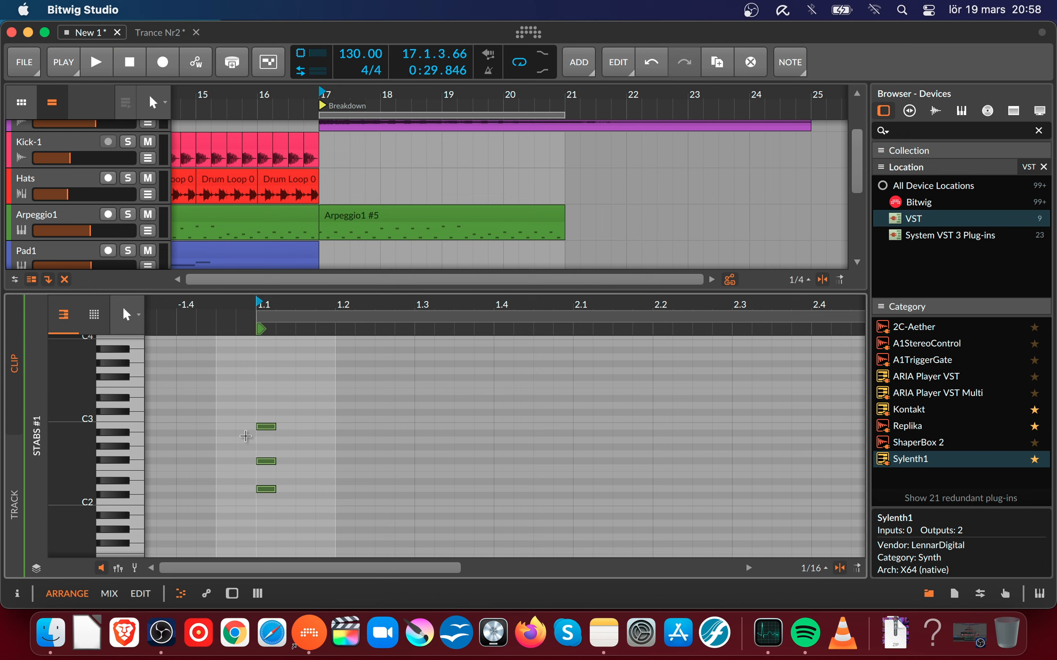
drag(241, 406, 327, 522)
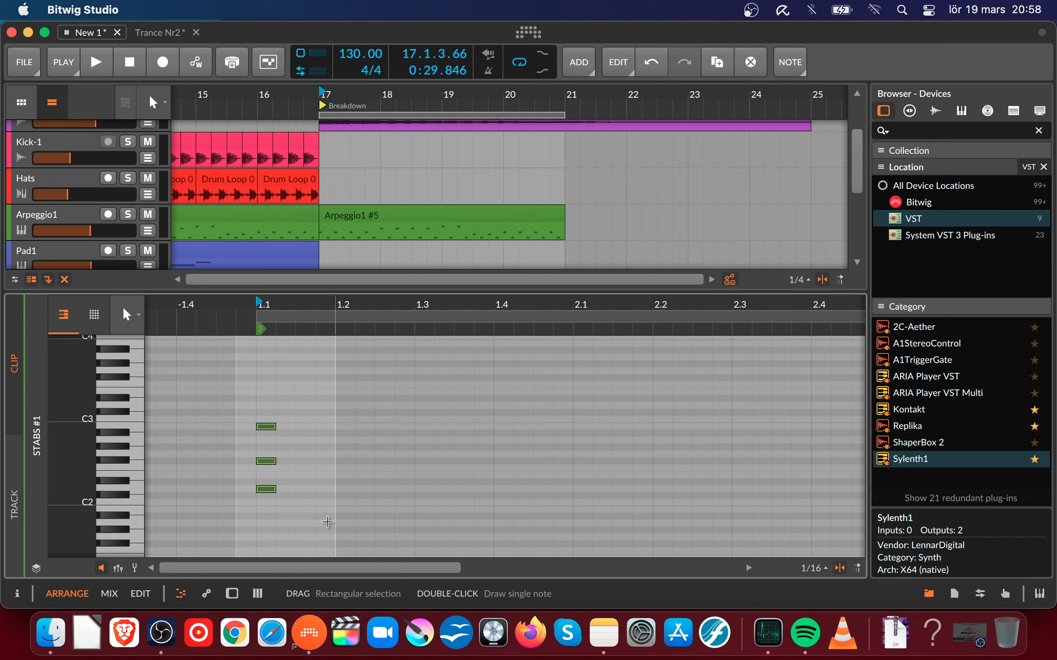
drag(267, 427, 274, 347)
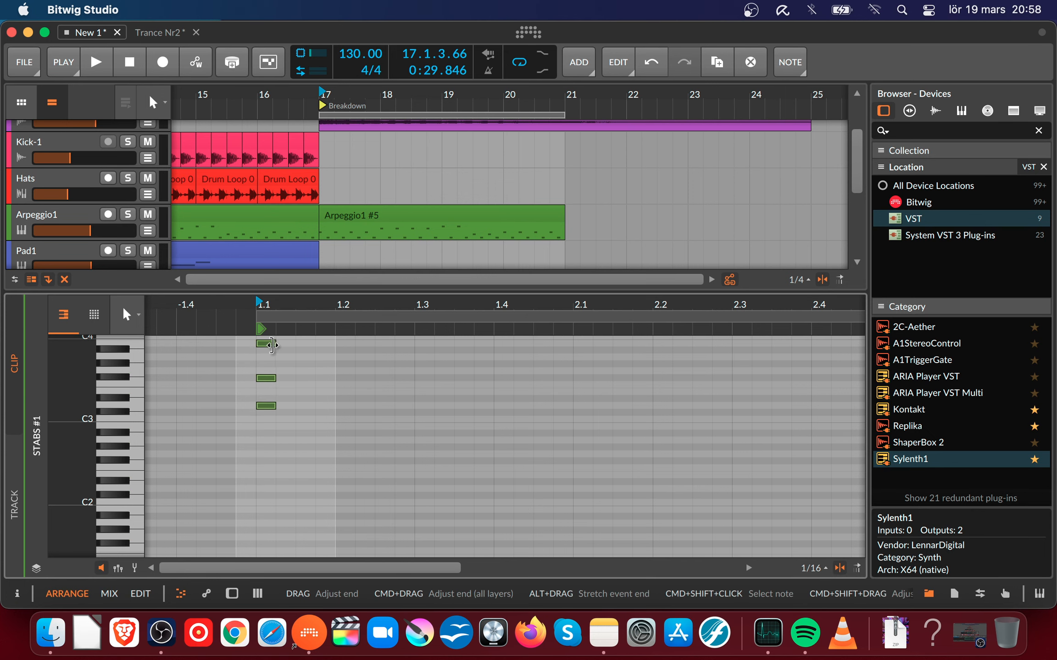
scroll(336, 452, up, 2)
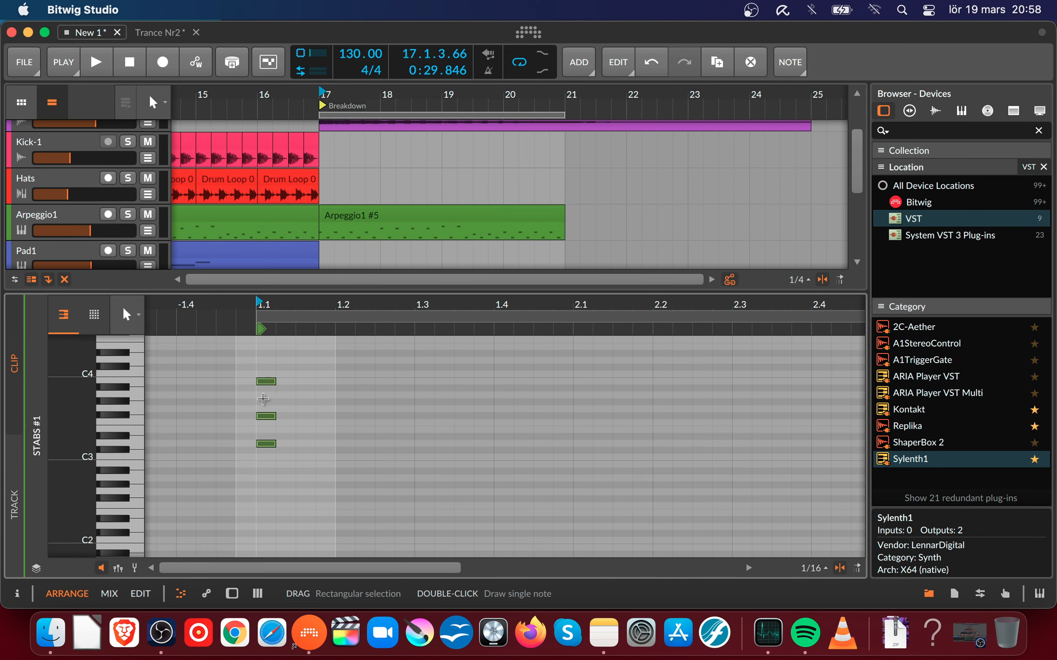
key(space)
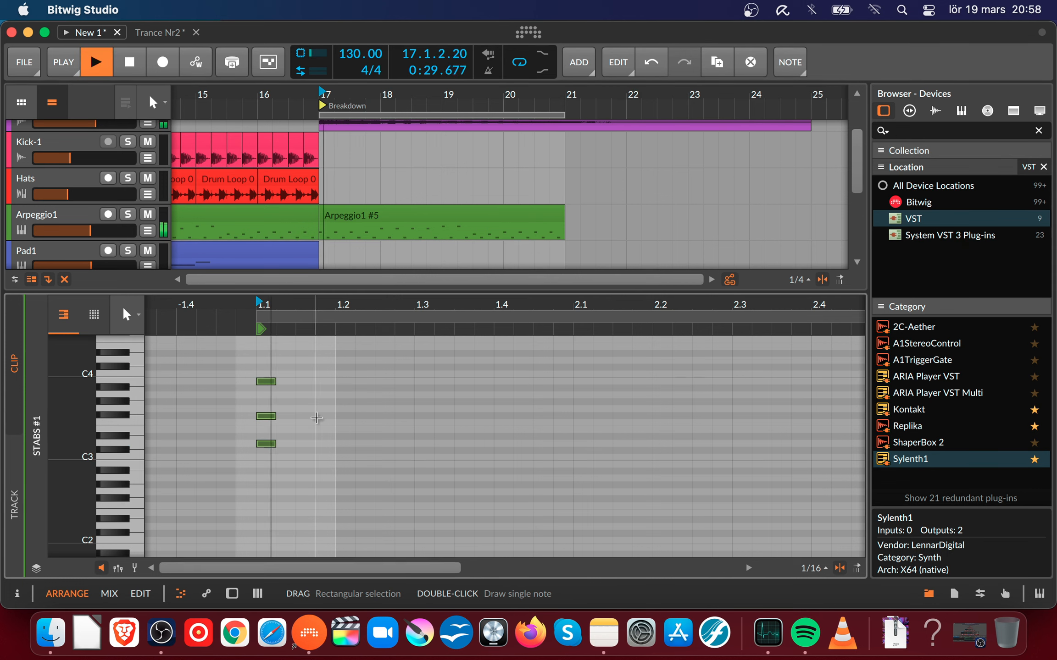
key(space)
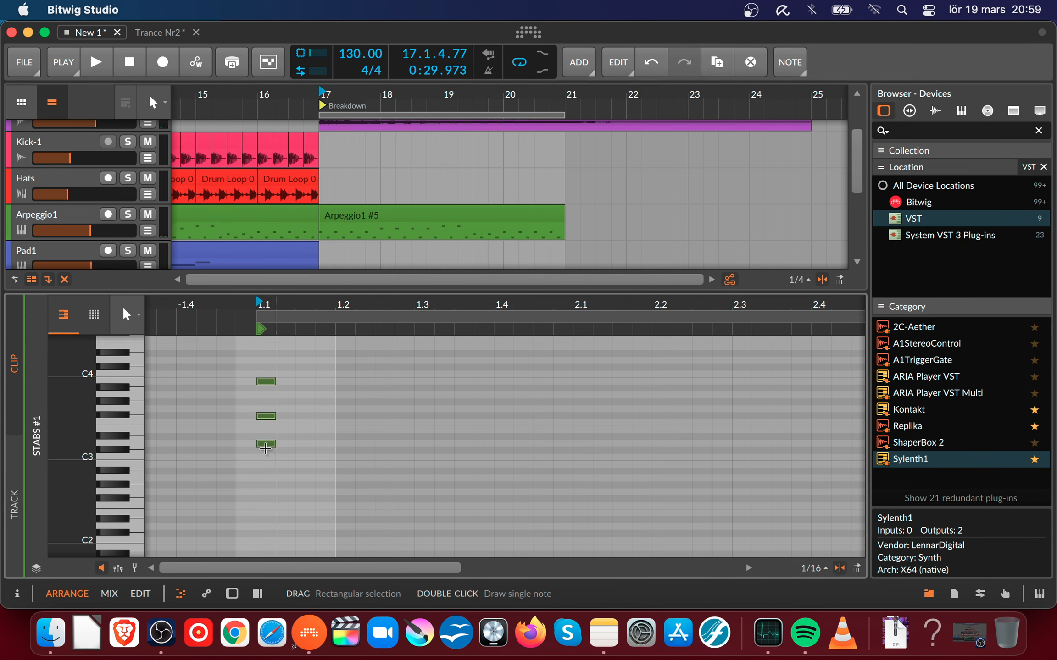
- Try repeating the chord every eighth note up to beat 1.3, play the pattern, and delete the copies
drag(266, 444, 431, 445)
key(space)
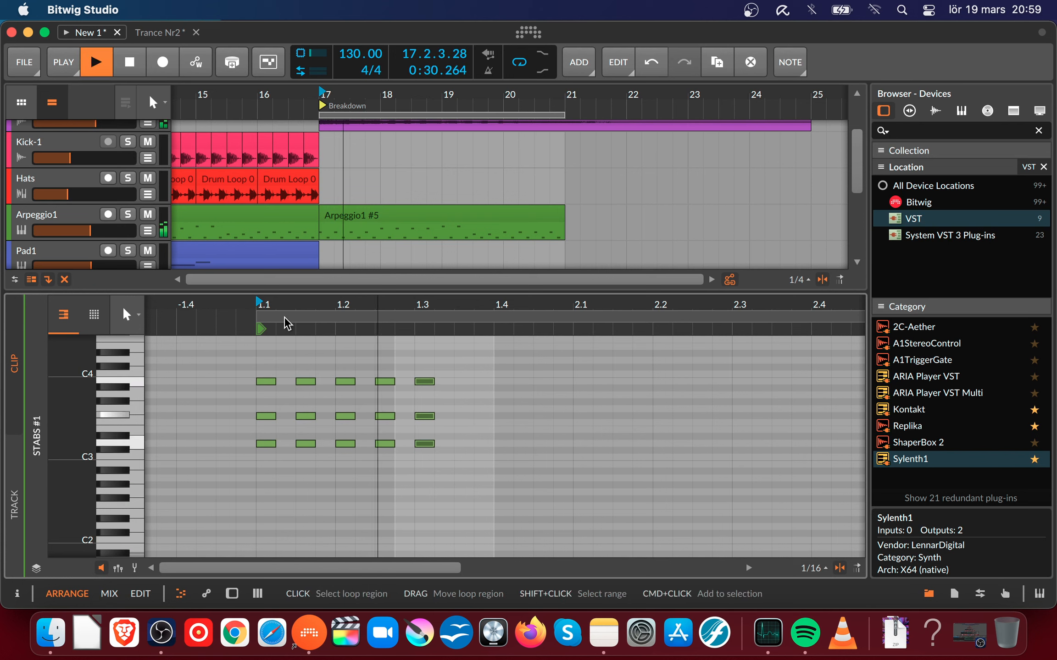
key(space)
drag(477, 356, 303, 475)
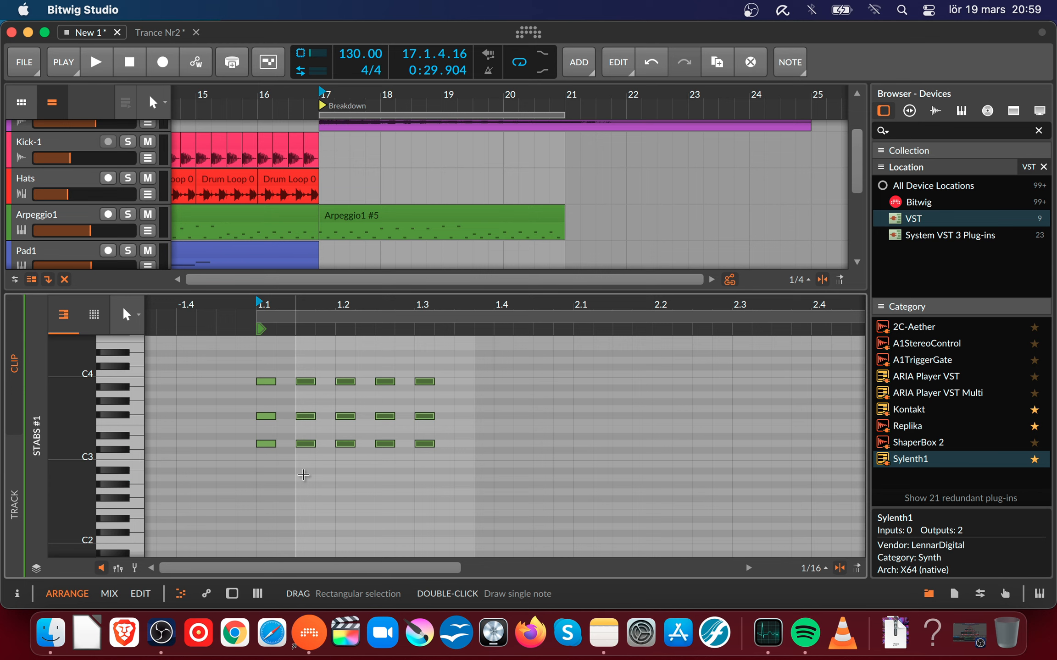
key(Delete)
- Copy the chord three sixteenths after the first, duplicate that pair to continue the same spacing, and play the four-chord pattern
drag(251, 356, 305, 457)
drag(268, 382, 326, 385)
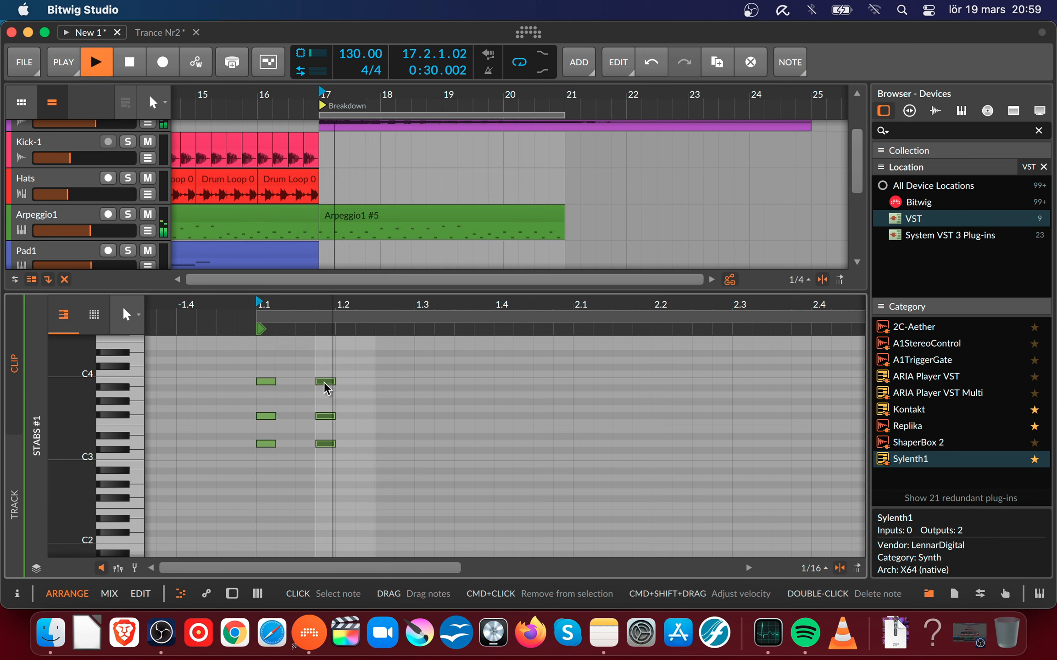
drag(338, 341, 260, 497)
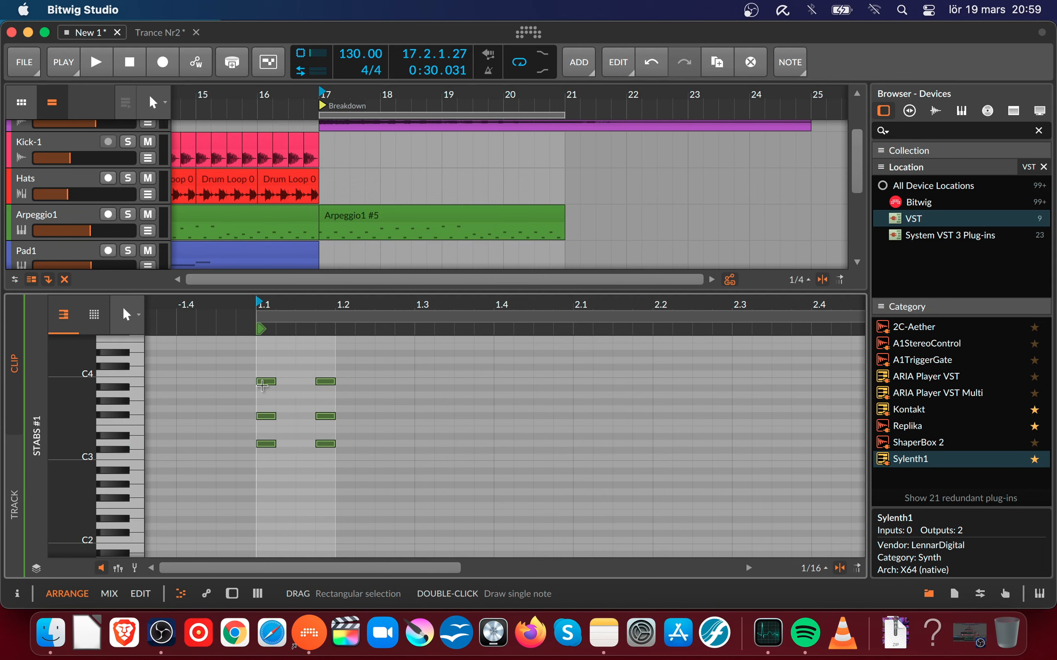
drag(265, 382, 375, 388)
key(space)
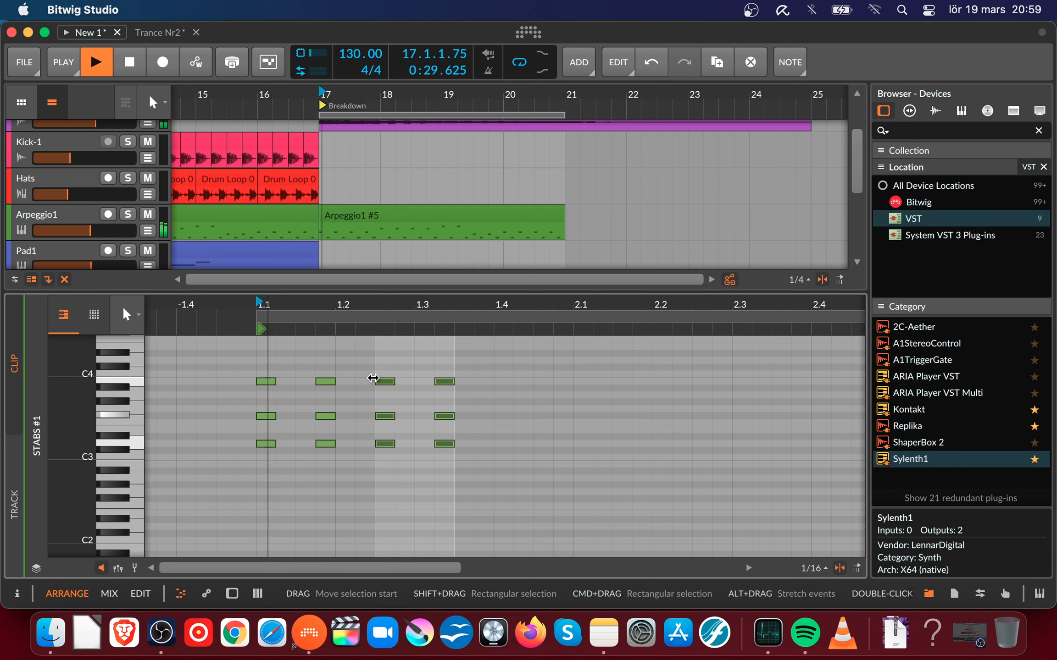
key(space)
- Move the fourth Stabs chord one sixteenth earlier so it falls on beat 1.3
click(430, 377)
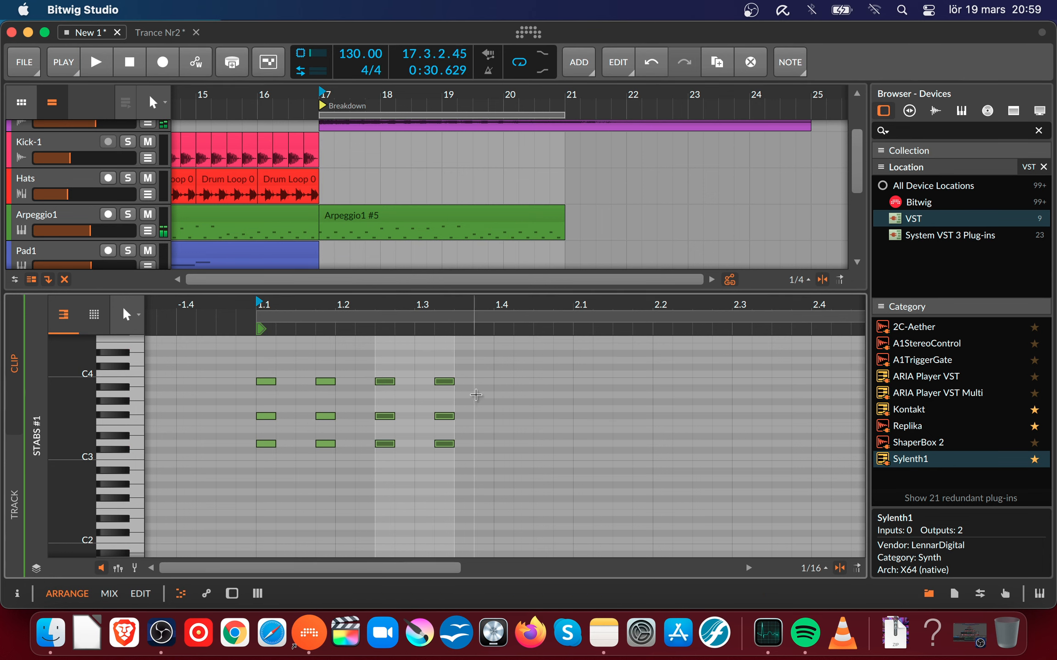
drag(425, 355, 503, 457)
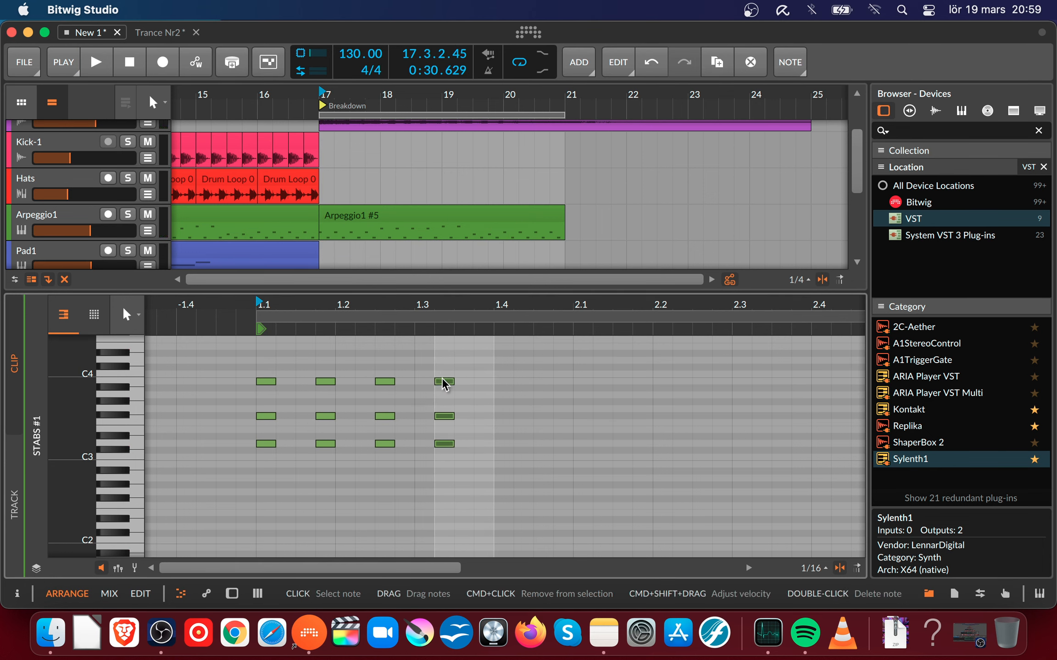
drag(448, 383, 429, 389)
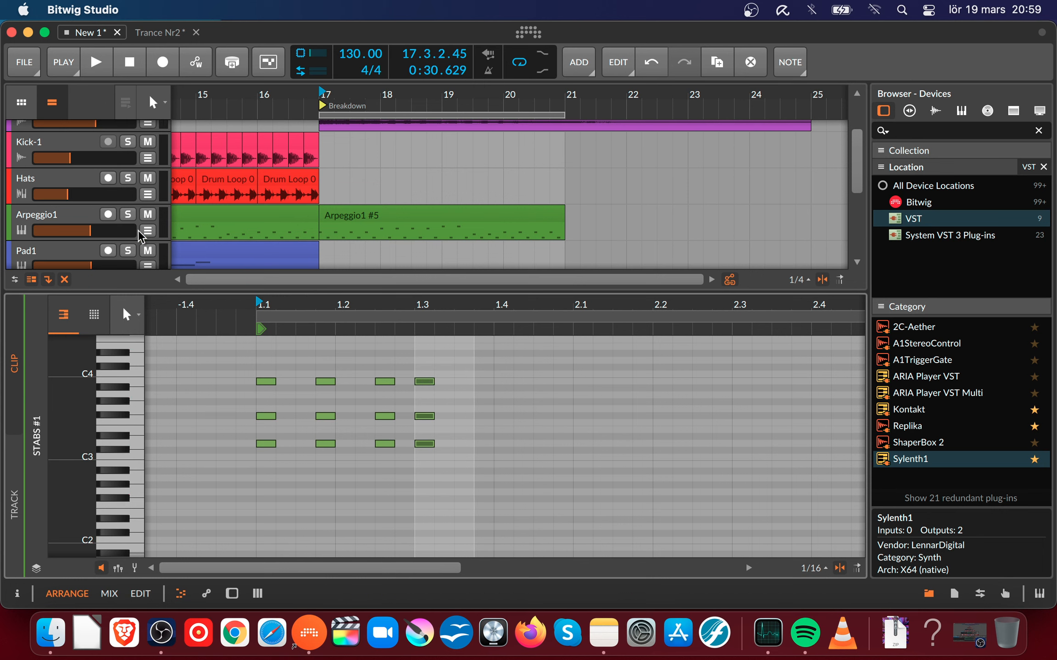
- Audition the stab pattern with the Arpeggio1 track muted, and again with it unmuted
click(147, 215)
key(space)
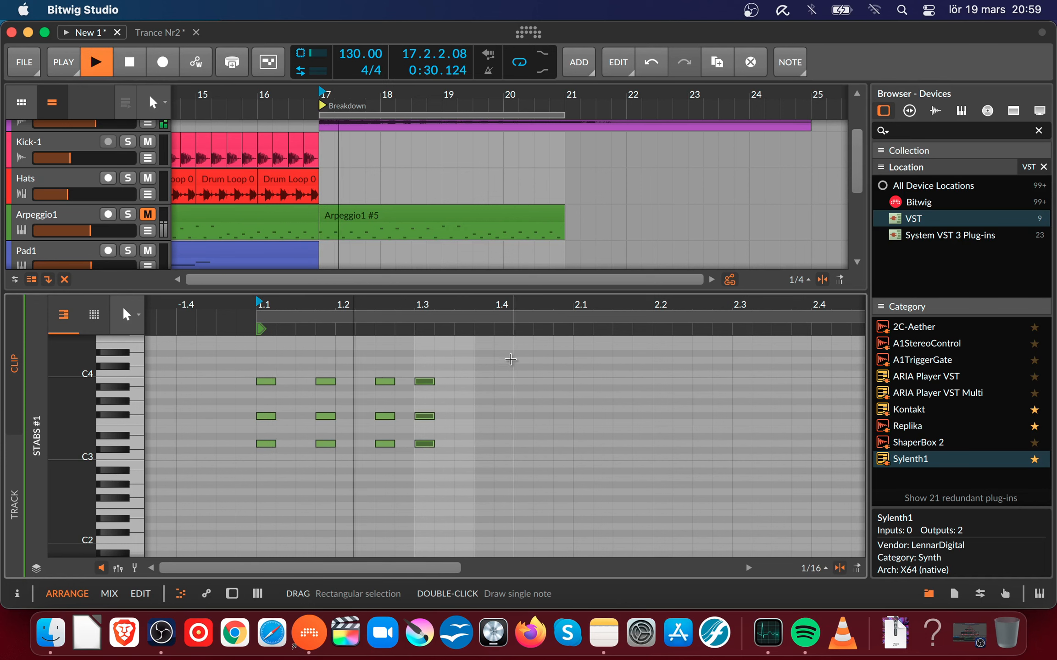
key(space)
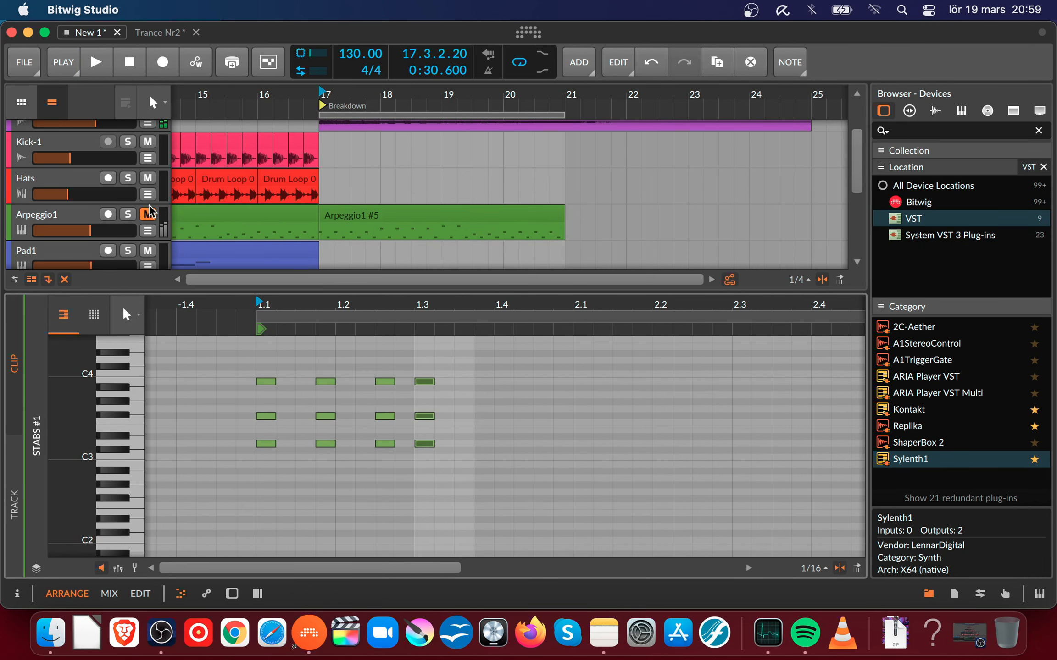
click(147, 215)
key(space)
key(space)
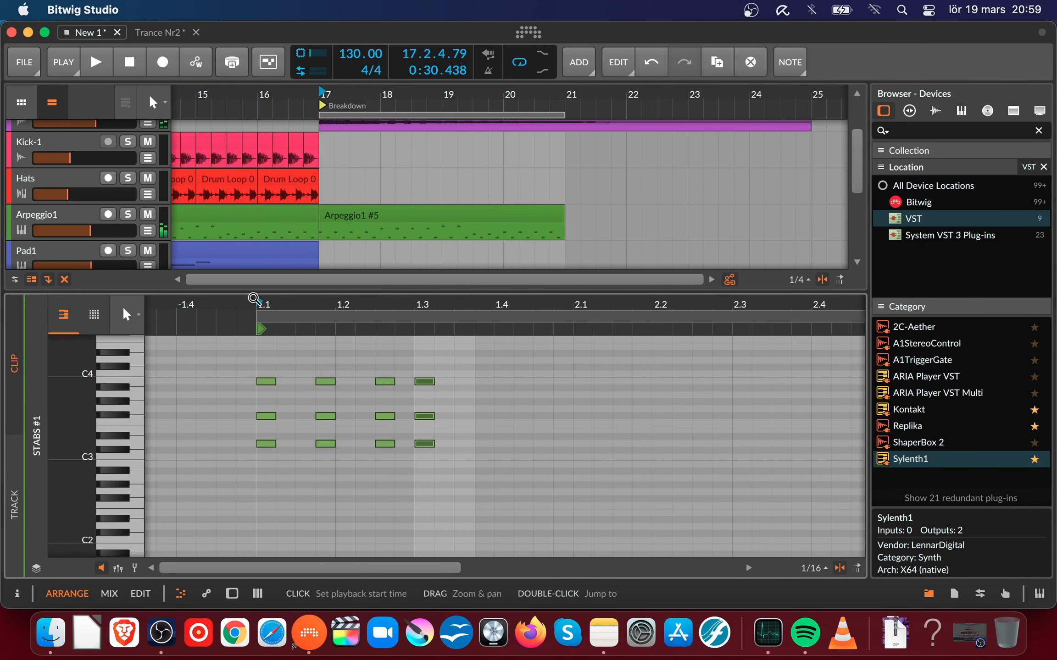
- Move the third Stabs chord one sixteenth earlier, just after beat 1.2, and play the pattern
drag(399, 360, 360, 385)
key(space)
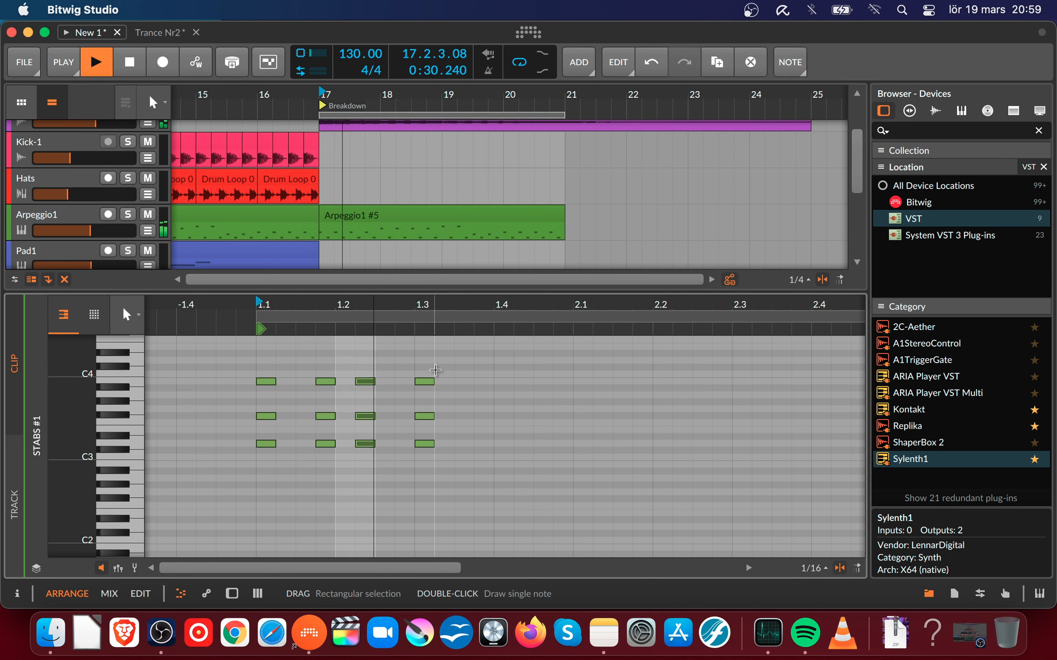
key(space)
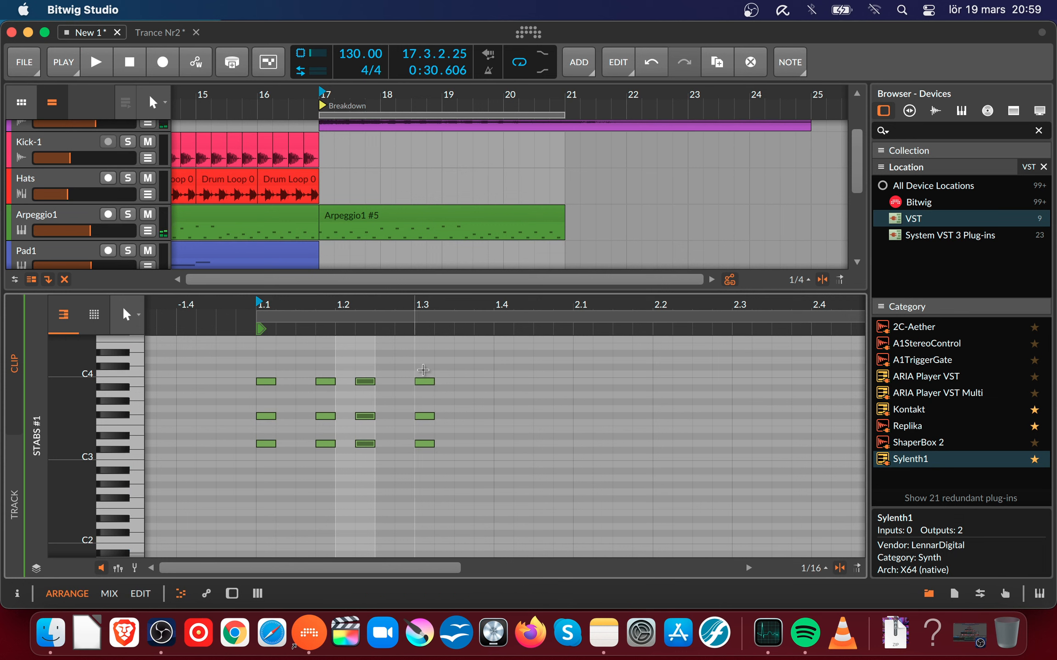
- Copy the chord at beat 1.3 two sixteenths later as a fifth stab and audition the pattern
click(424, 370)
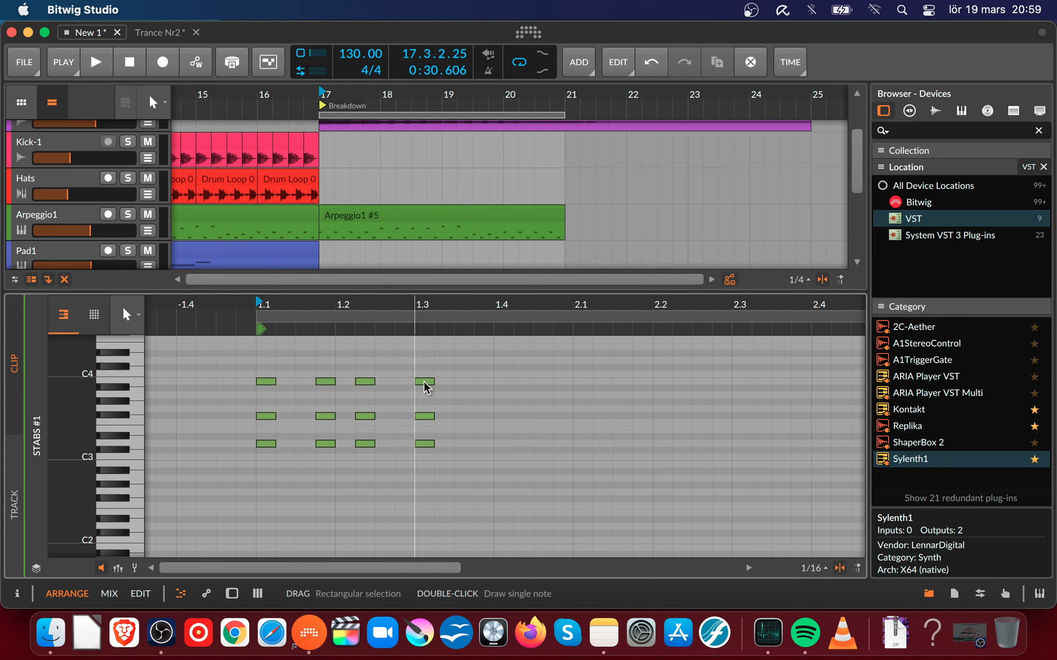
drag(421, 364, 438, 454)
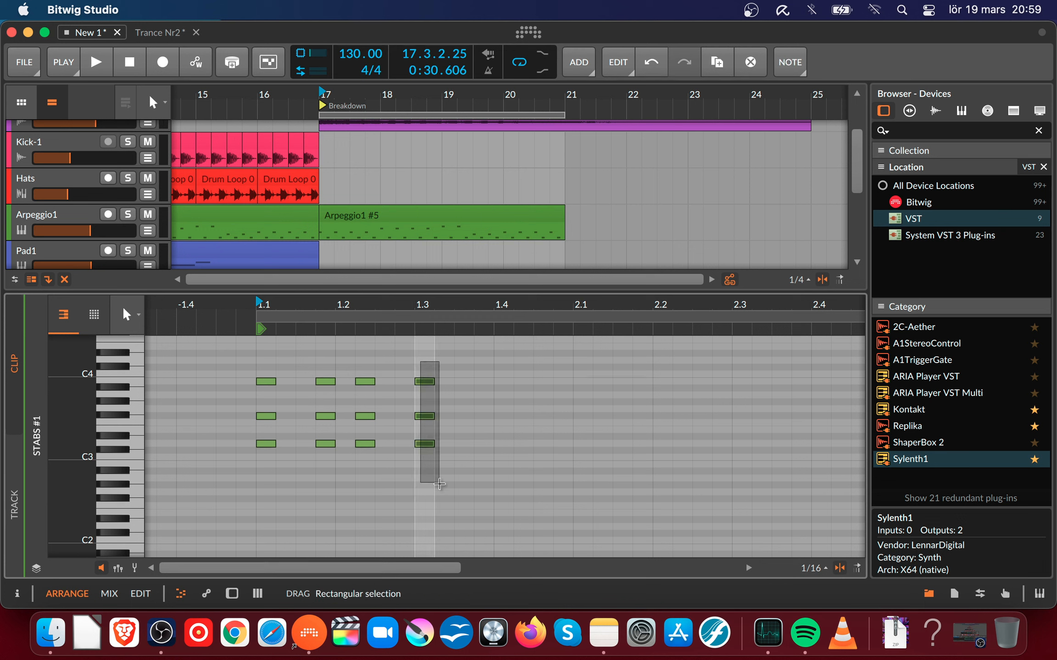
drag(427, 384, 467, 389)
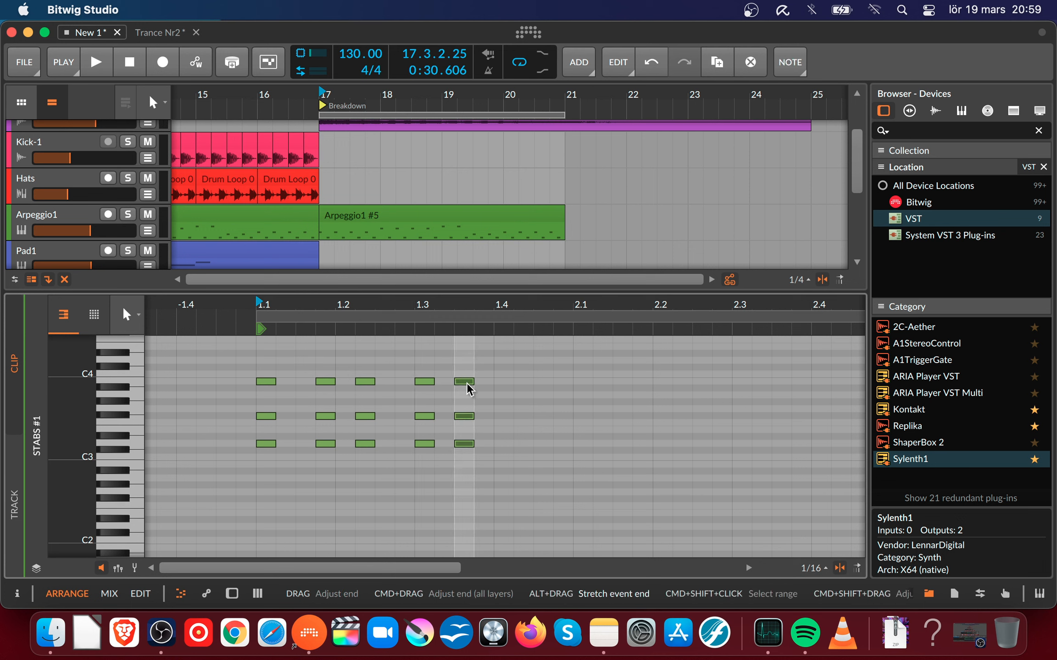
key(space)
key(space)
key(space)
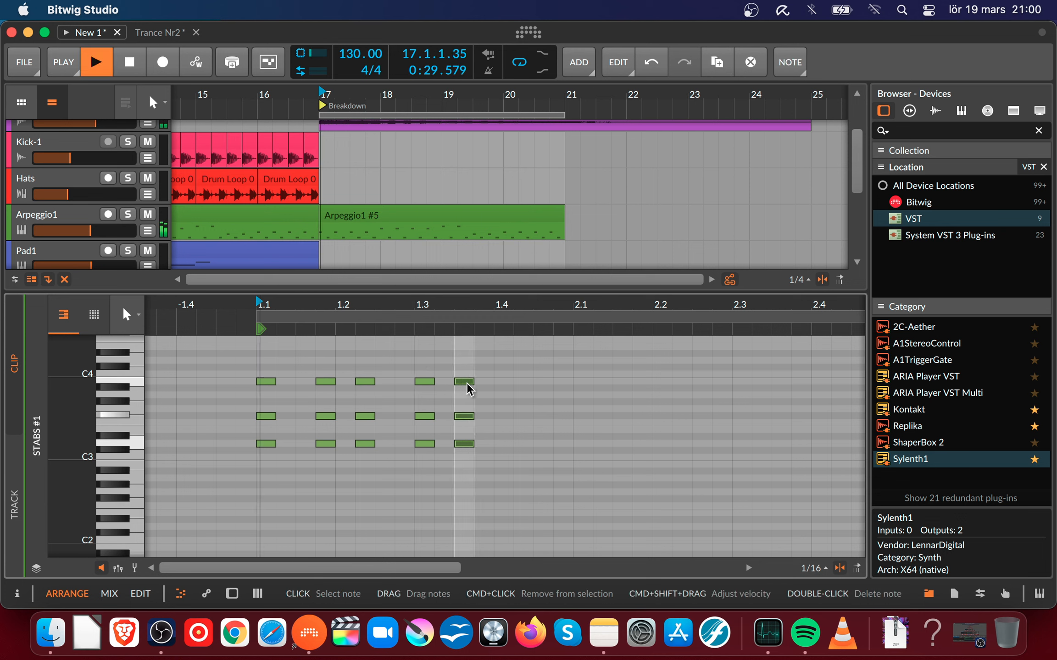
key(space)
- Audition the fifth chord at neighbouring sixteenth positions and leave it one sixteenth before beat 1.4
drag(462, 366, 482, 433)
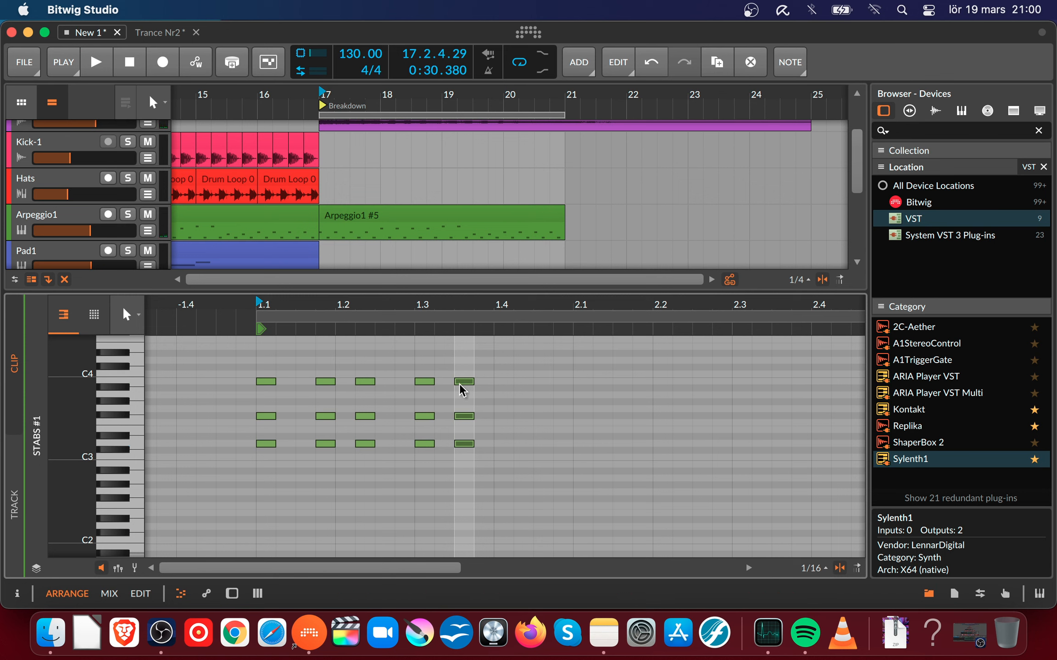
key(Left)
key(space)
key(space)
key(space)
key(Right)
key(space)
key(space)
key(space)
key(Right)
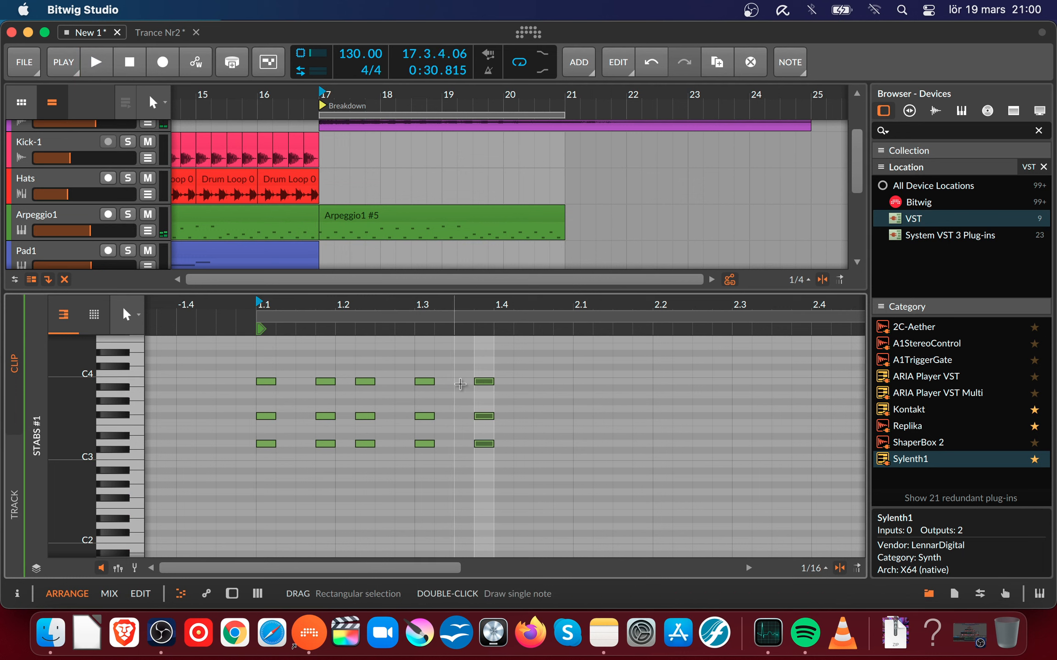
- Audition the five-chord stab pattern from bar 17 several times
key(space)
key(space)
key(space)
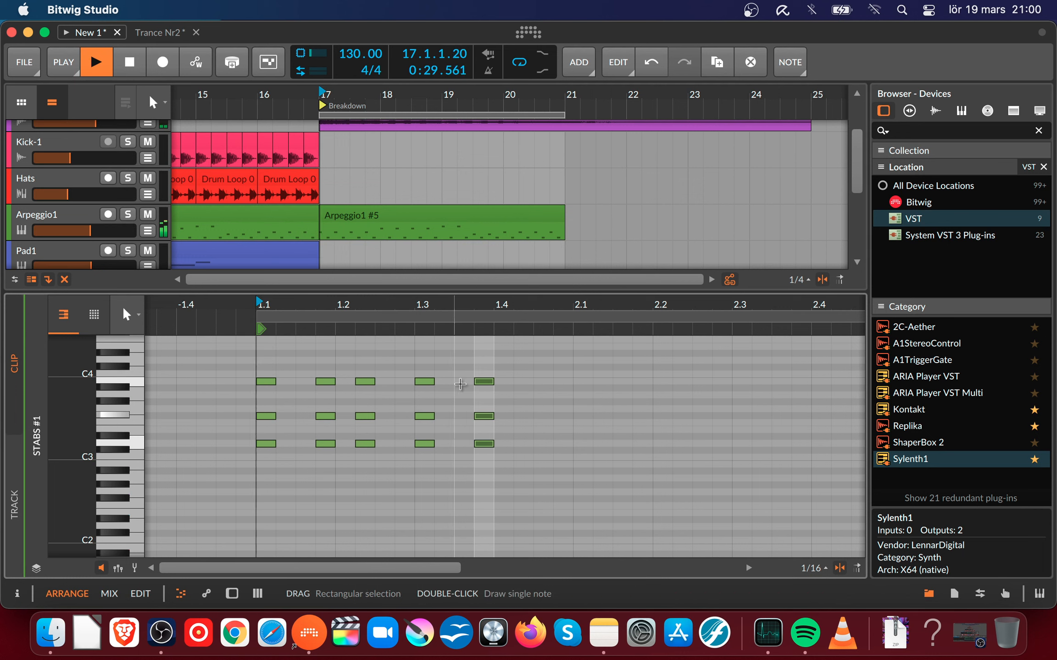
key(space)
key(space)
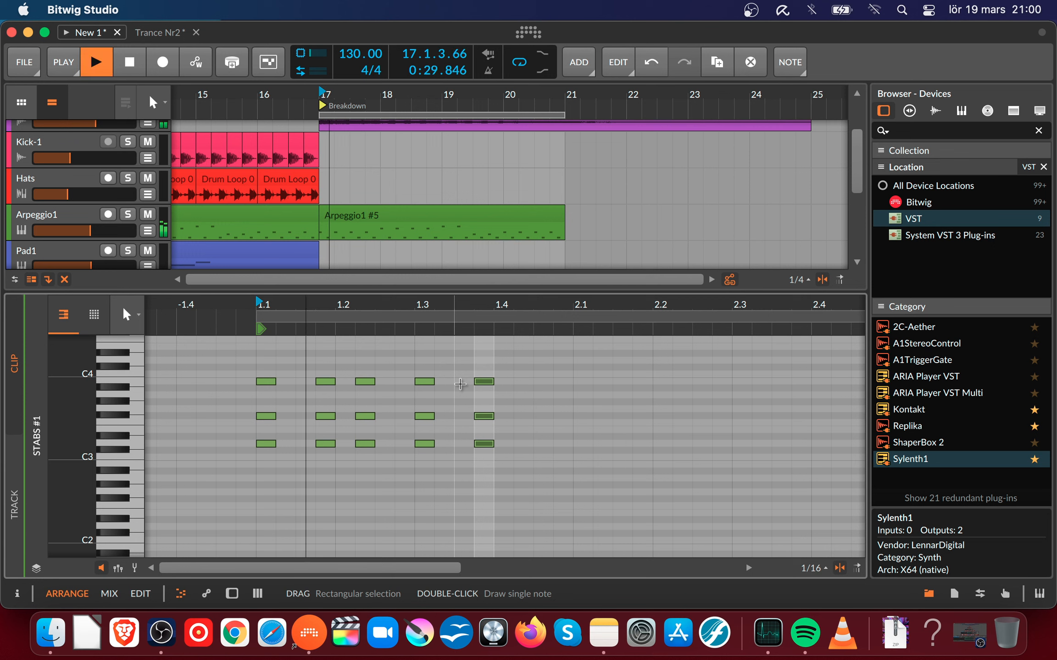
key(space)
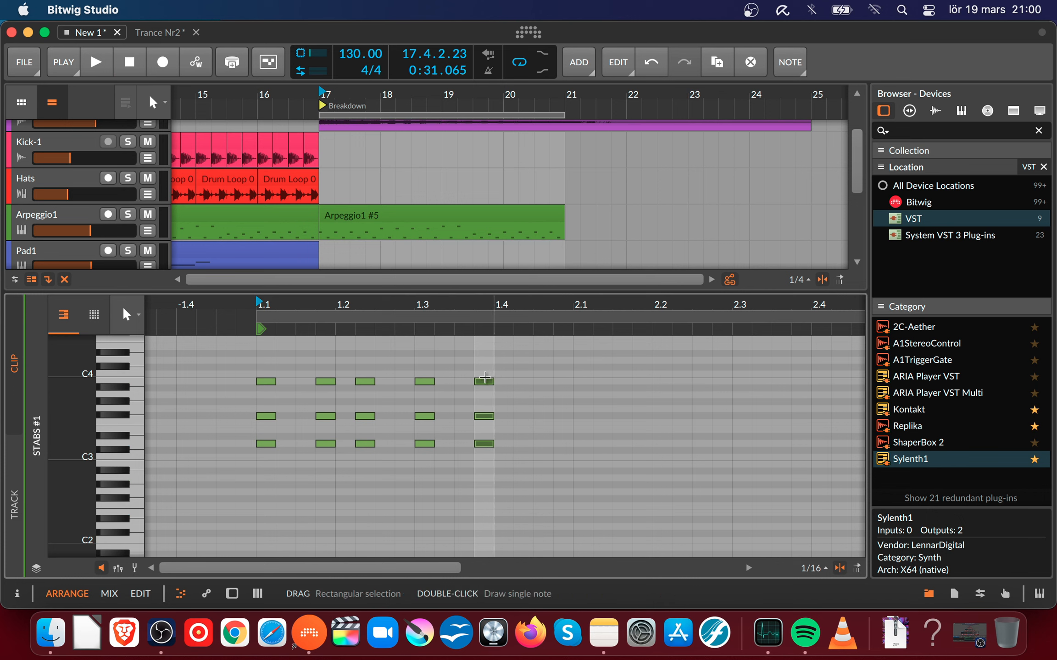
- Copy the fifth chord to one and three sixteenths after beat 1.4 and play the pattern
drag(481, 381, 562, 387)
key(space)
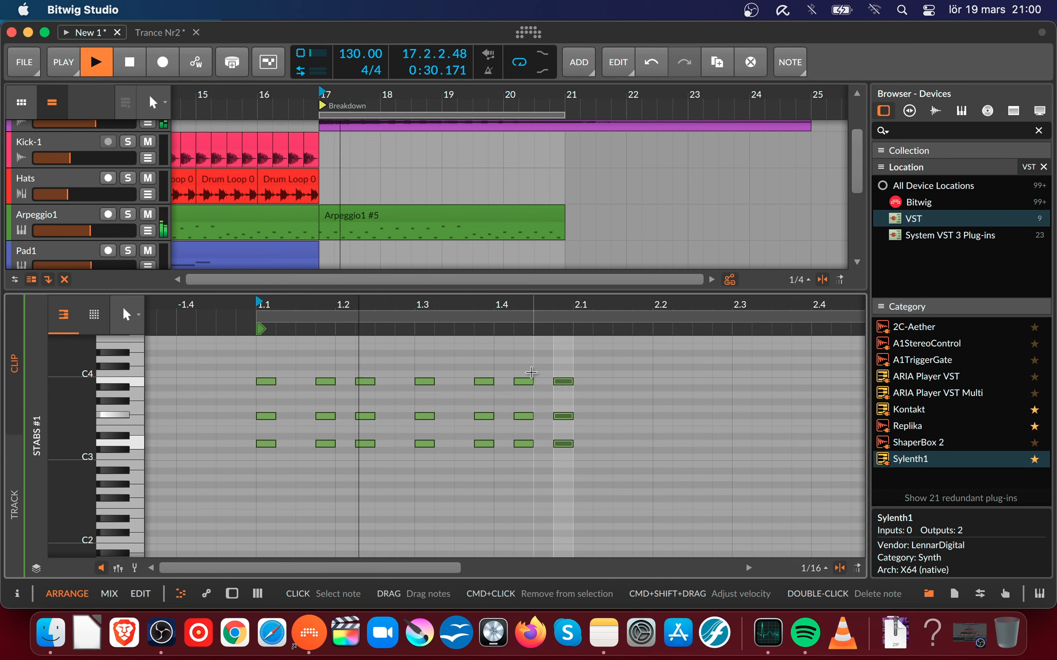
key(space)
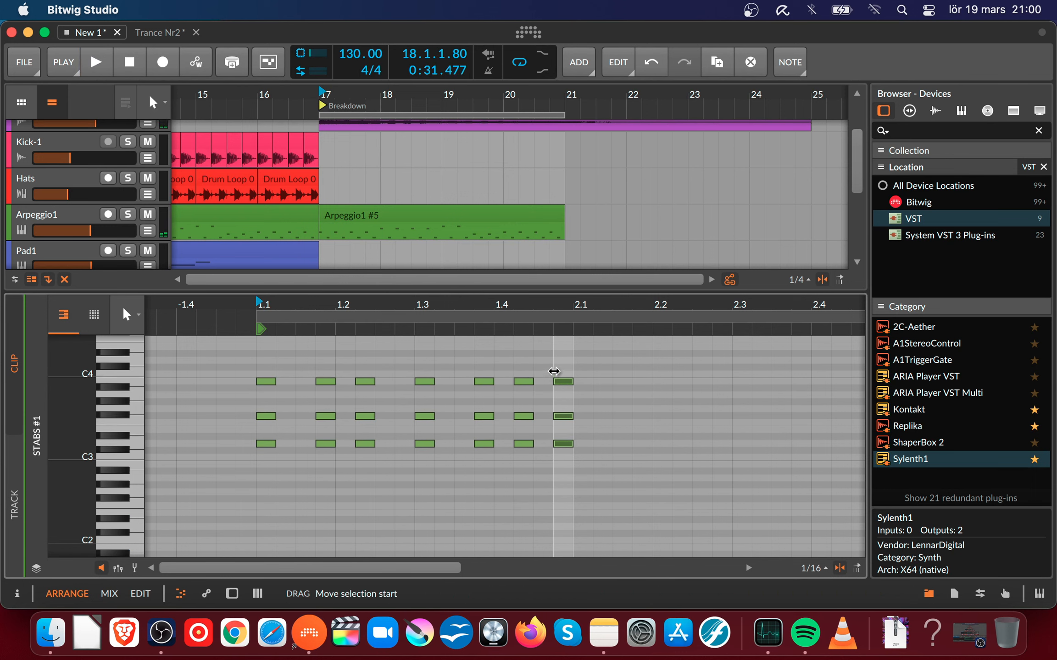
- Move the seventh chord one sixteenth earlier, directly after the sixth, and audition the pattern
drag(559, 357, 566, 501)
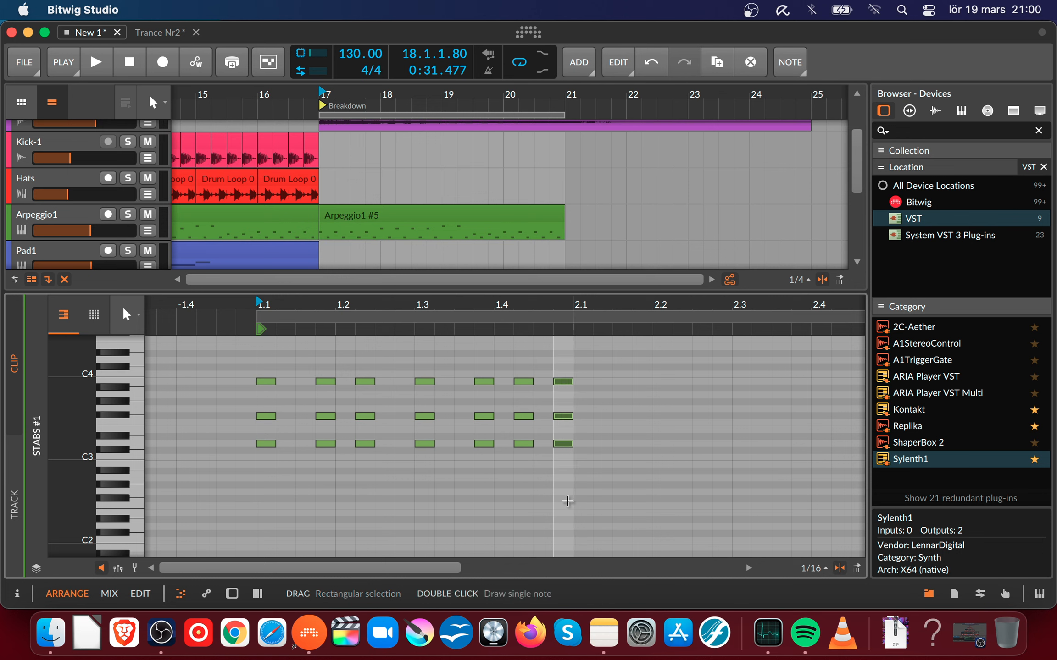
key(Left)
key(space)
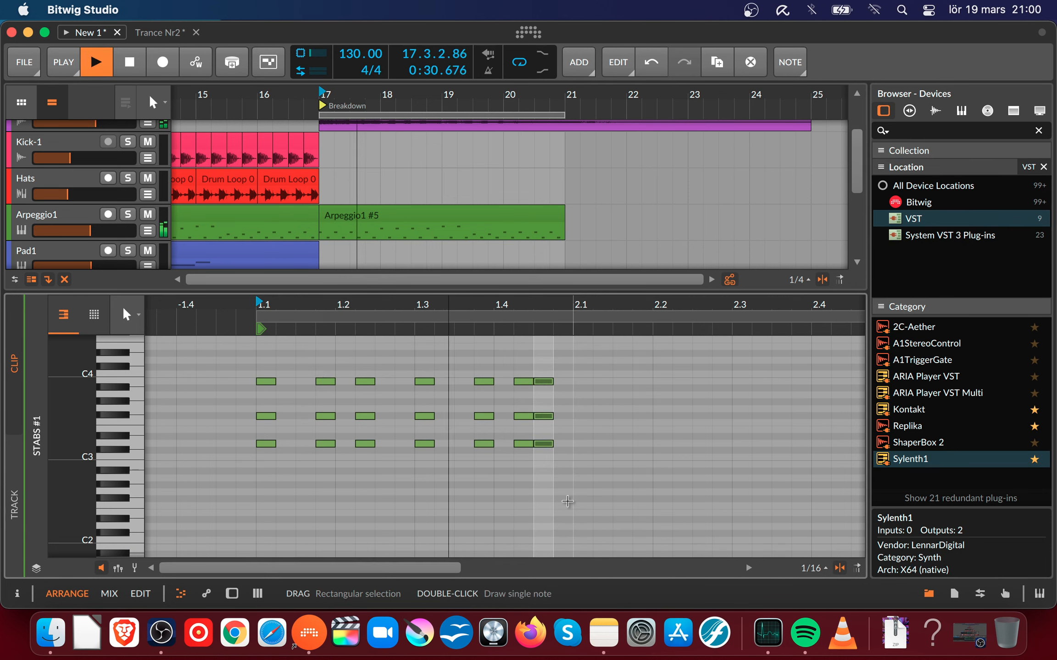
key(space)
key(space)
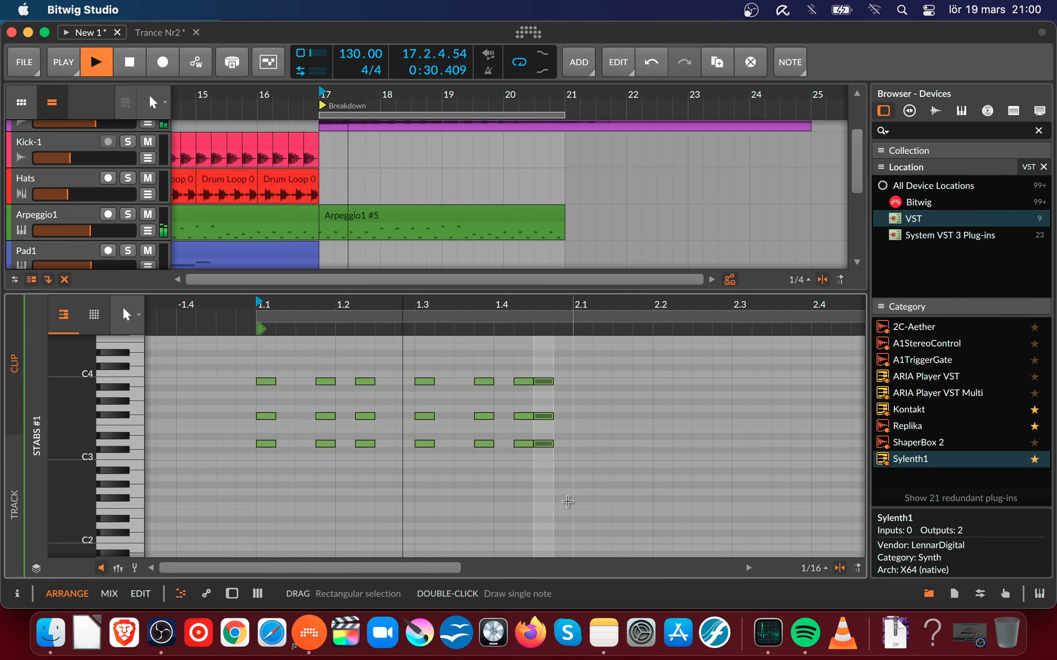
key(space)
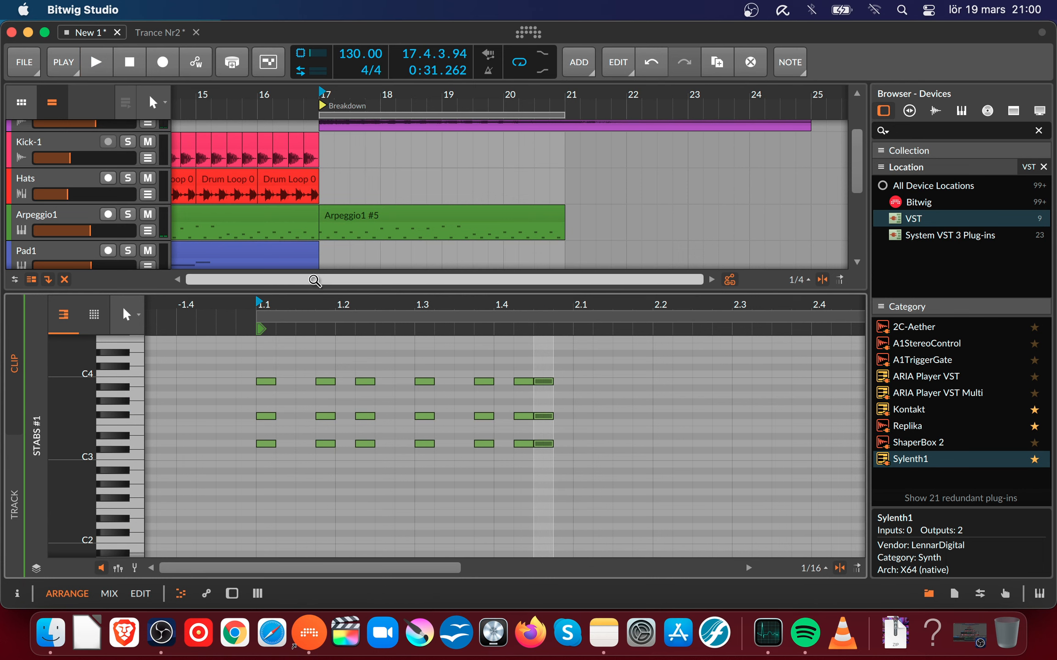
- Shorten the Stabs clip to one bar, ending at bar 18, and play it from bar 17
drag(361, 294, 360, 364)
drag(362, 419, 361, 364)
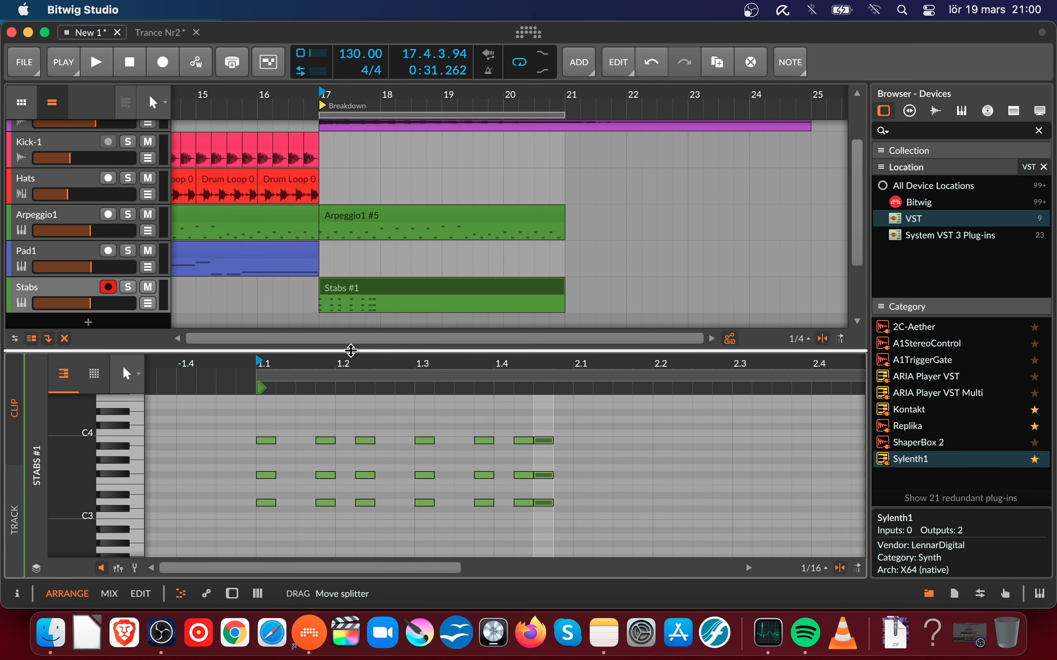
mouse_move(561, 282)
mouse_down()
mouse_move(365, 283)
mouse_move(380, 282)
mouse_up()
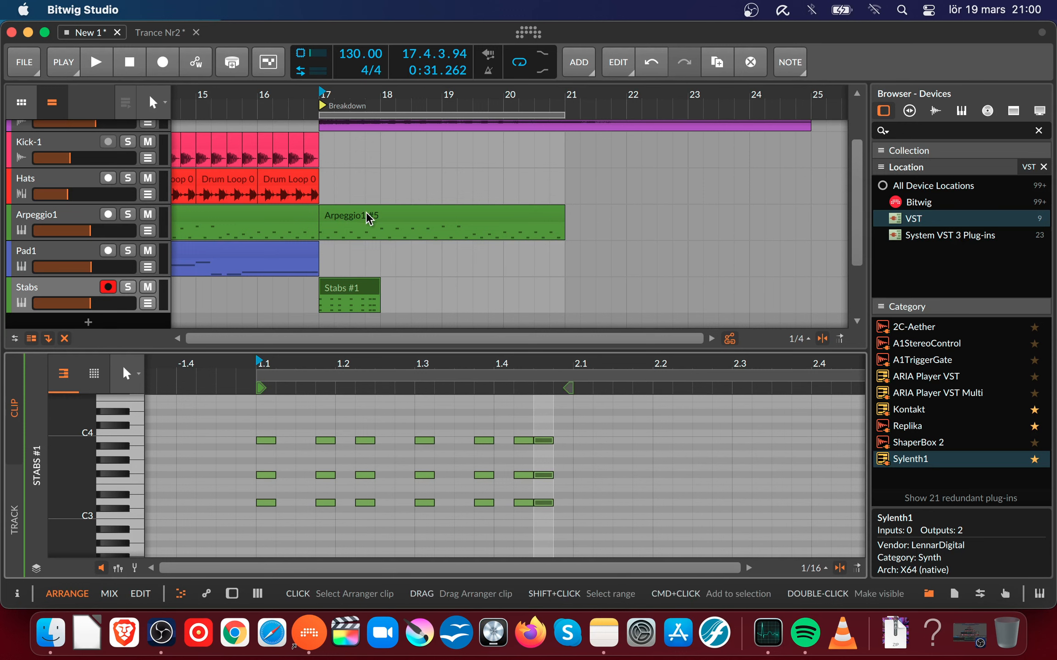
click(323, 94)
key(space)
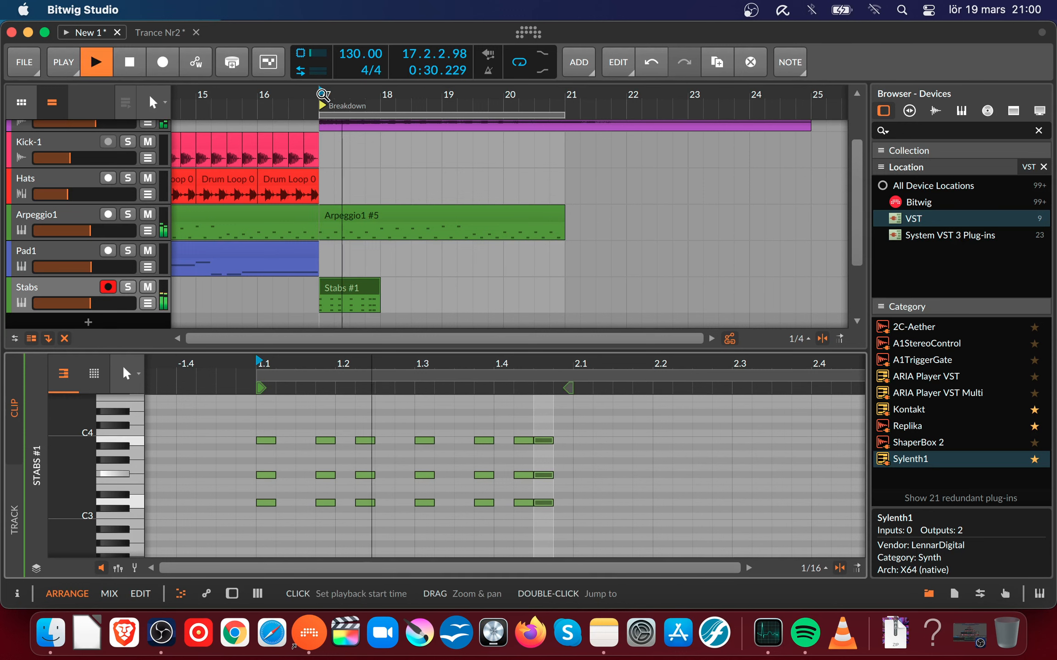
key(space)
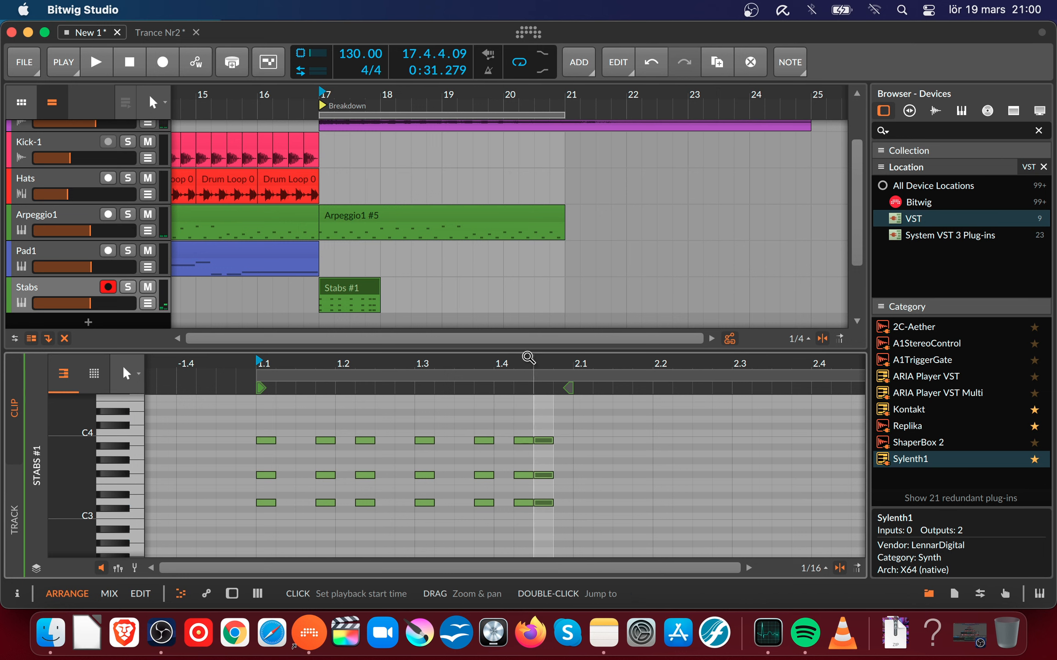
- Copy the whole one-bar chord pattern to beat 2.1 and transpose the copy down one semitone
drag(526, 350, 526, 324)
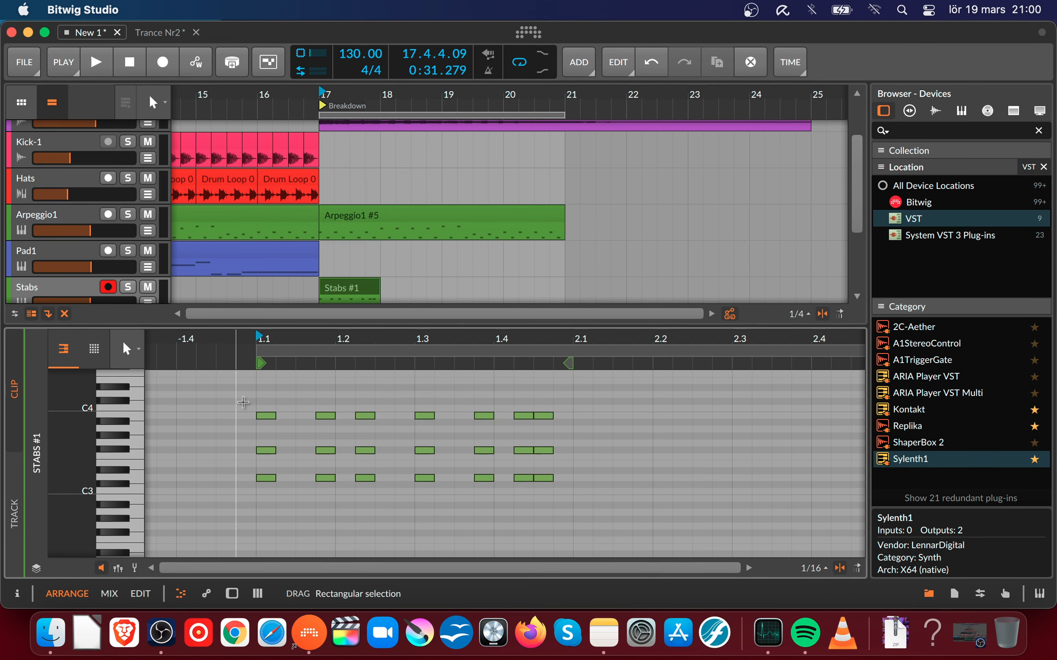
drag(237, 394, 594, 516)
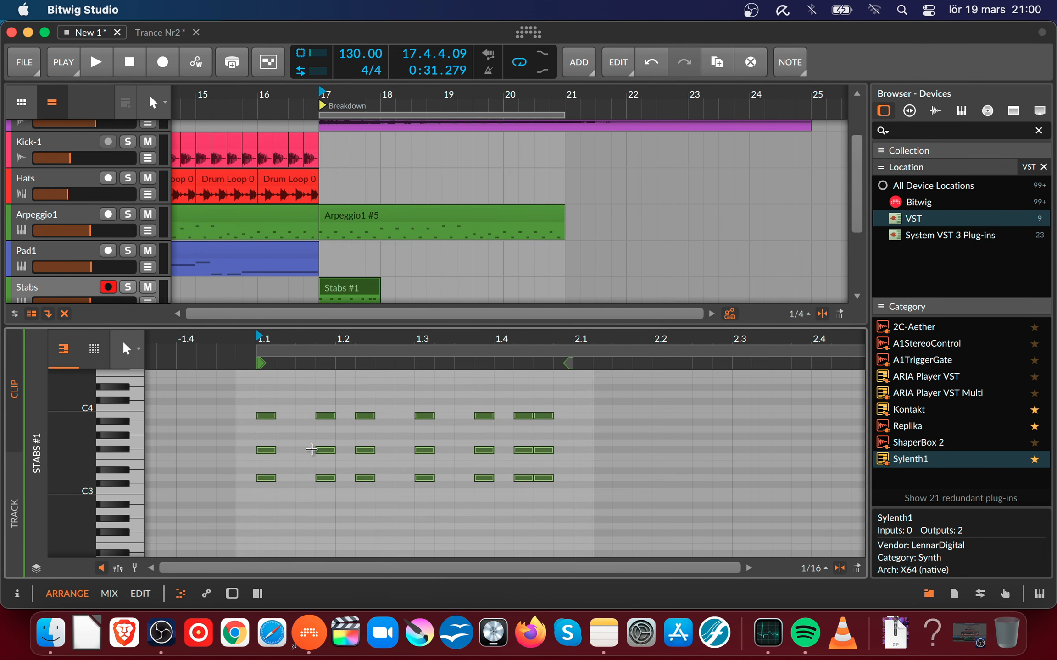
drag(265, 417, 584, 427)
drag(616, 340, 414, 354)
drag(379, 397, 709, 505)
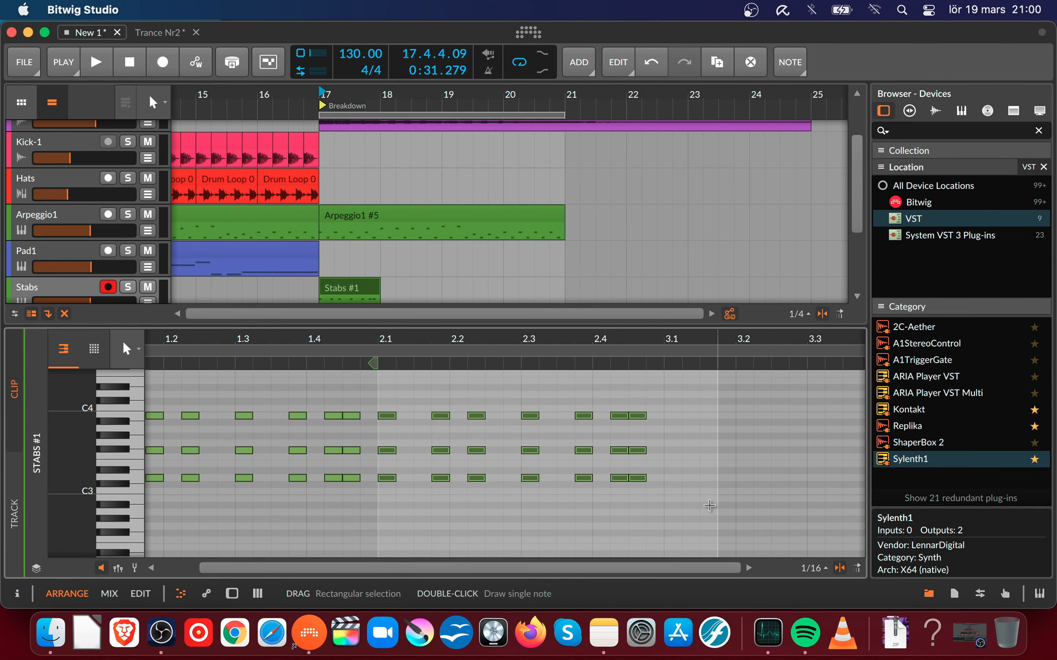
key(Down)
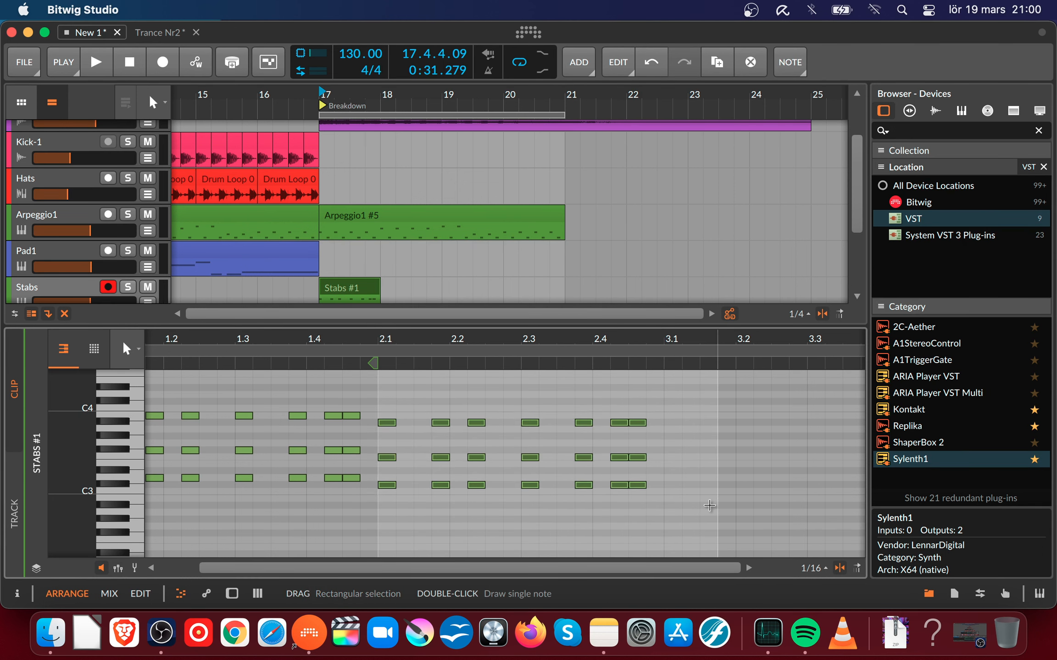
key(space)
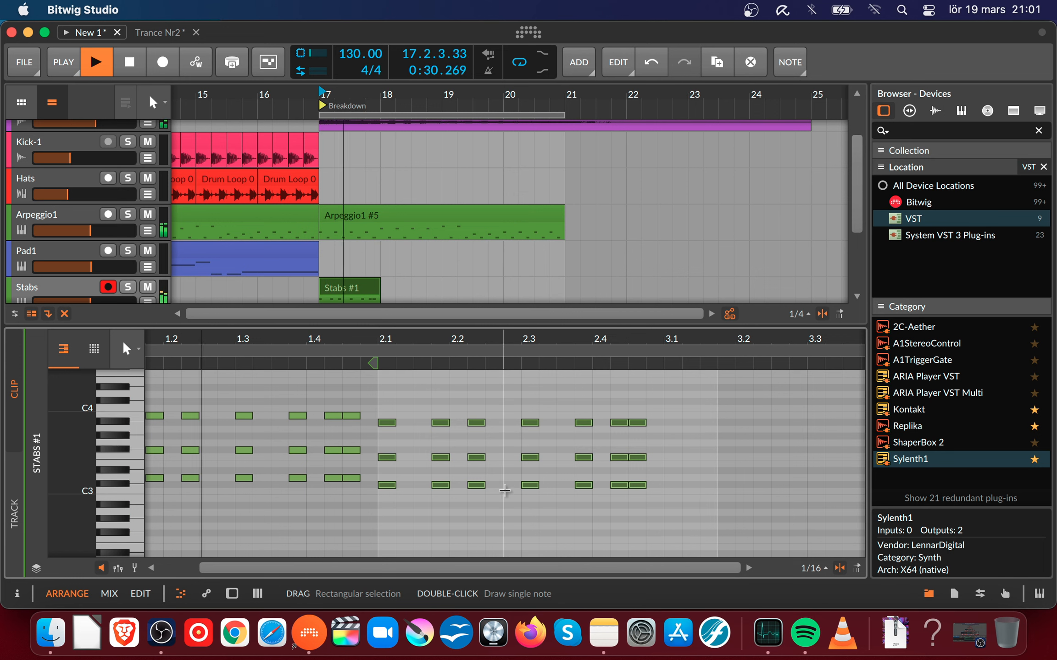
key(space)
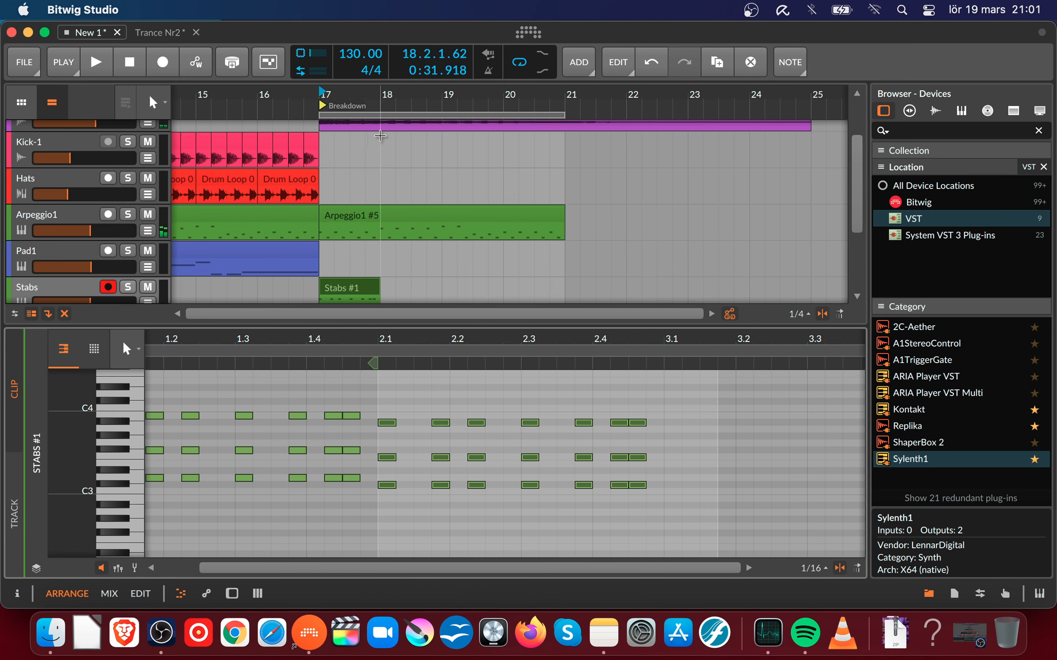
- Extend the Stabs clip to bar 19 and audition it from bar 17
drag(406, 326, 406, 429)
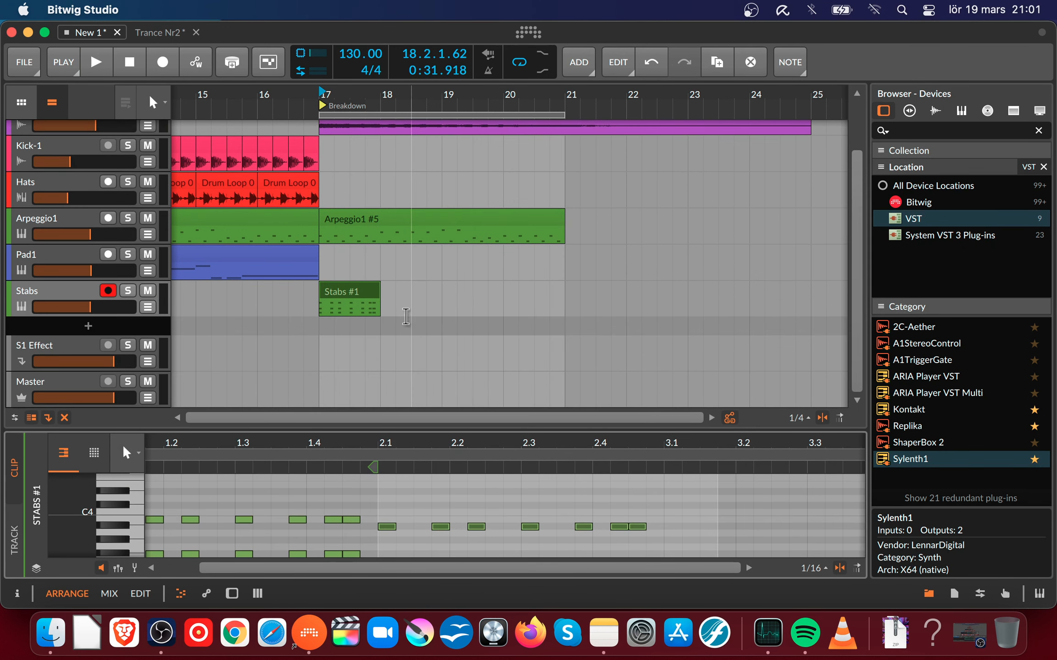
drag(376, 288, 449, 298)
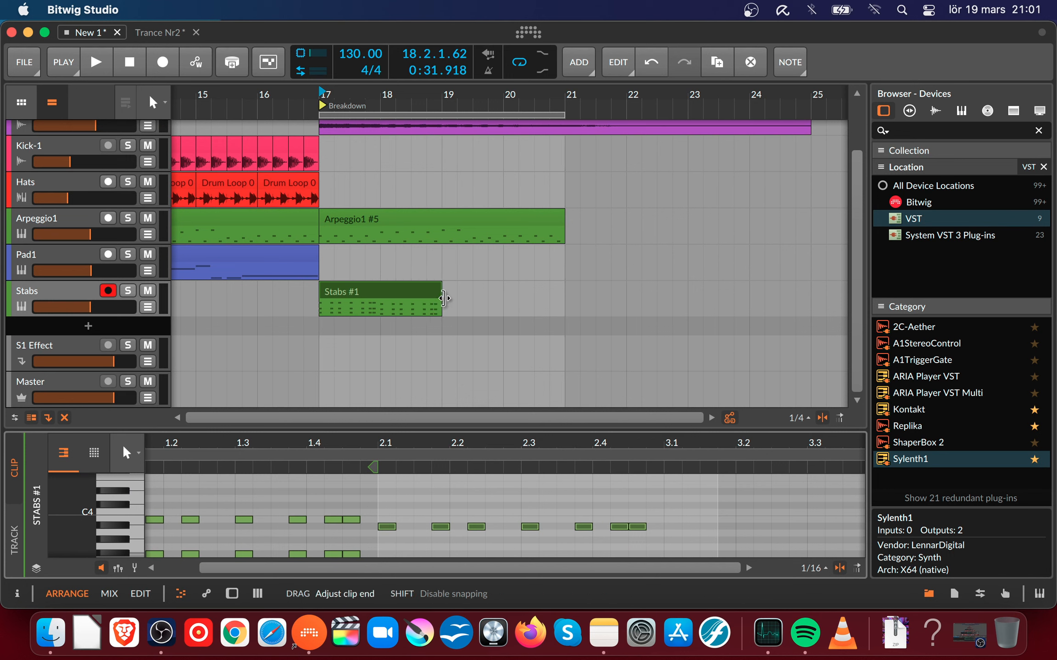
key(space)
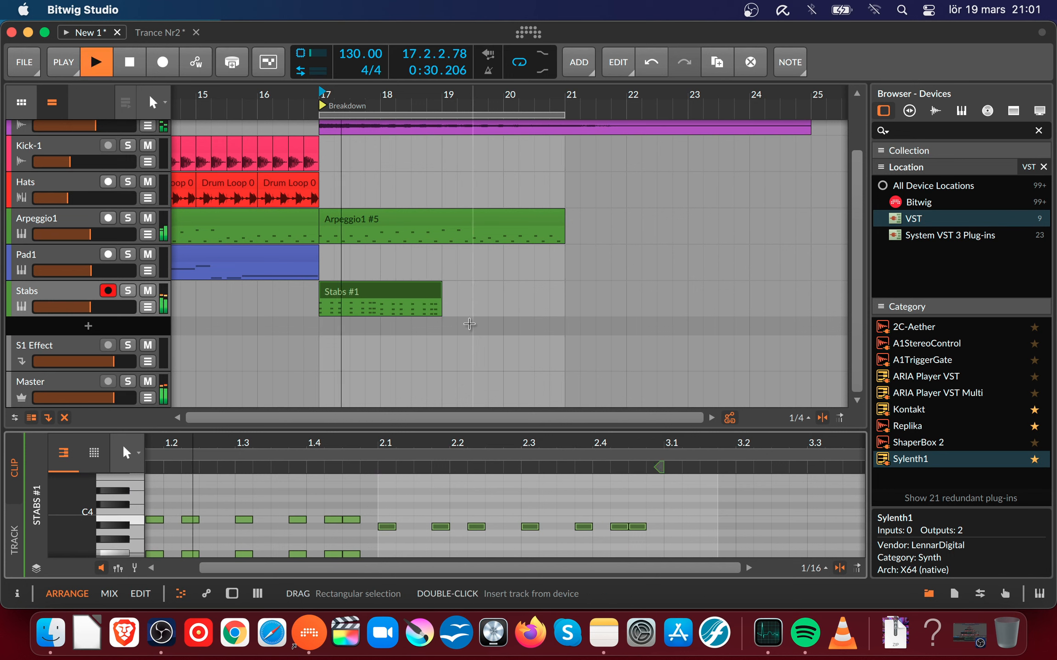
key(space)
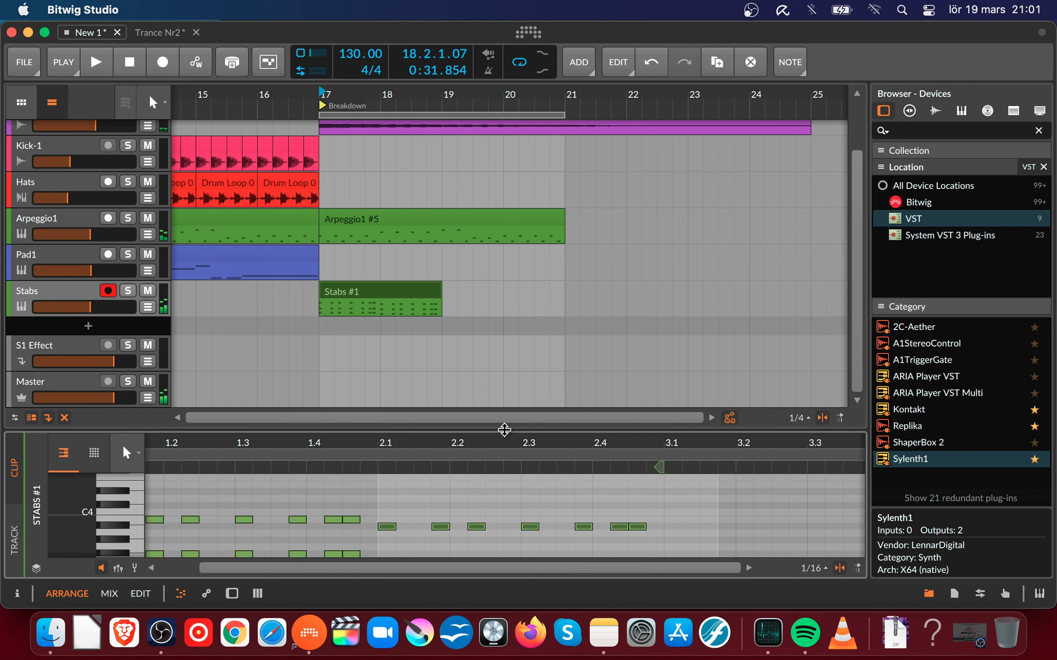
- Set the top notes of the clip's second bar two semitones below the top notes of its first bar
drag(503, 428, 505, 231)
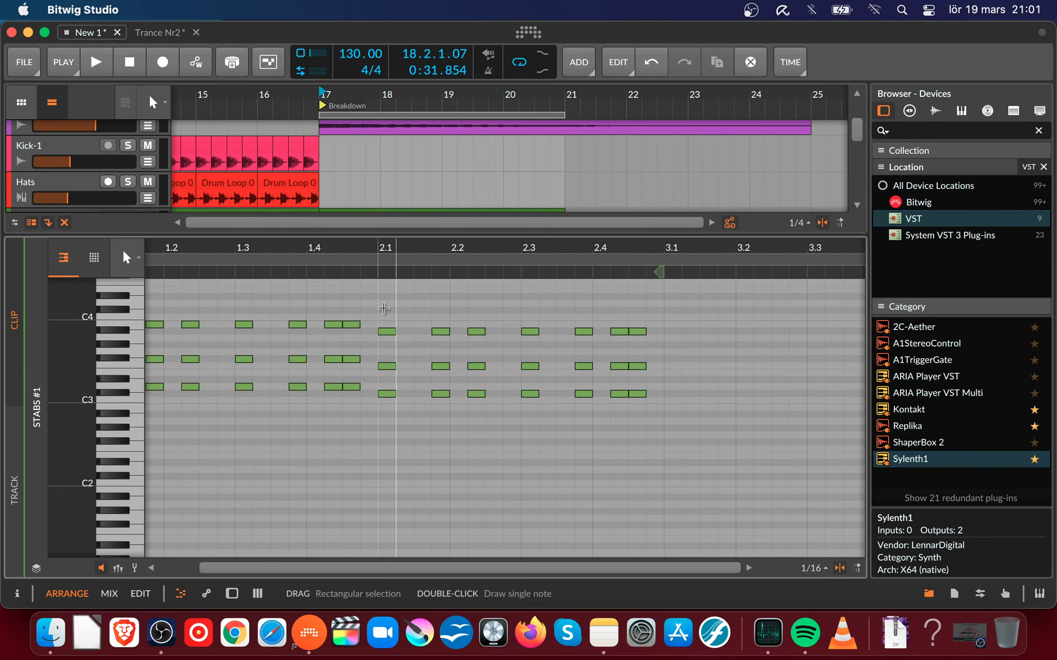
drag(387, 309, 682, 349)
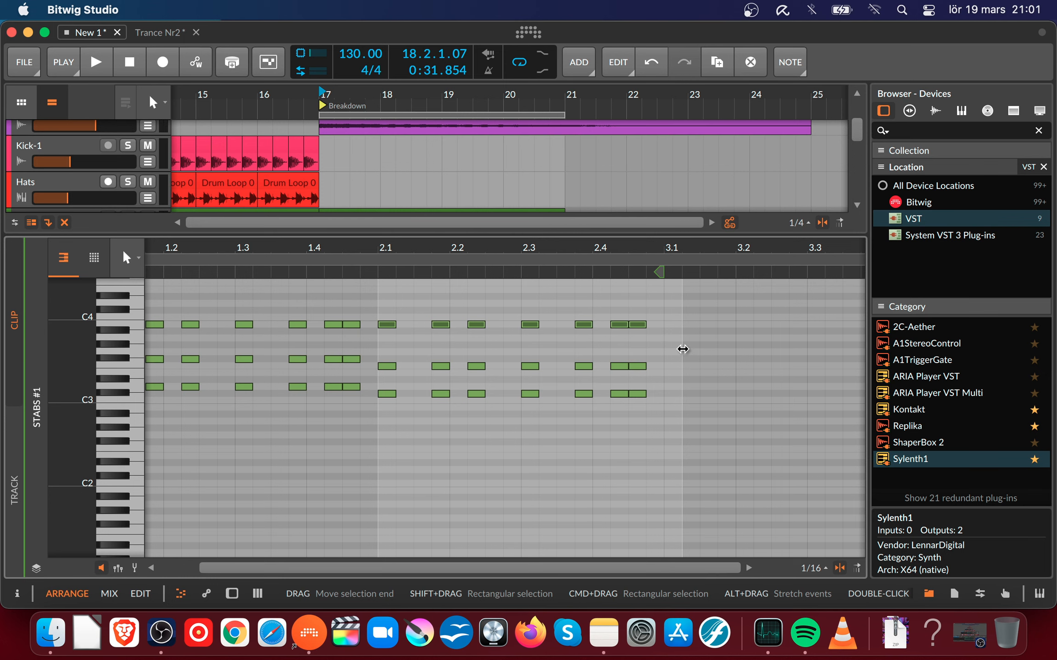
key(Down)
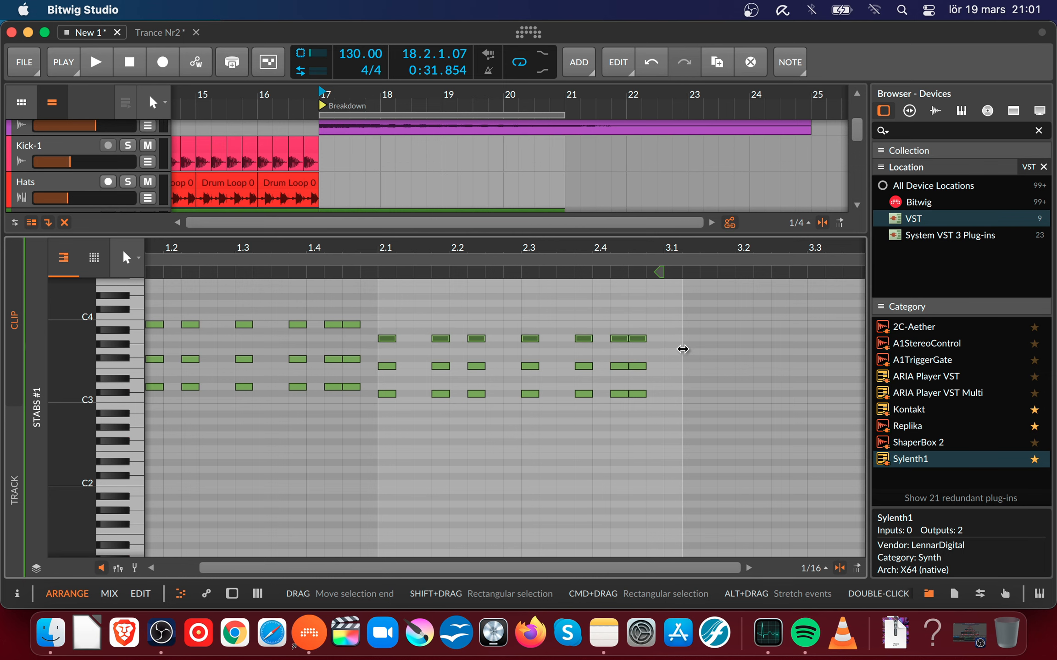
- Delete the middle and lower notes of the clip's second bar and play the clip with only the top notes there
click(460, 406)
drag(391, 358, 682, 375)
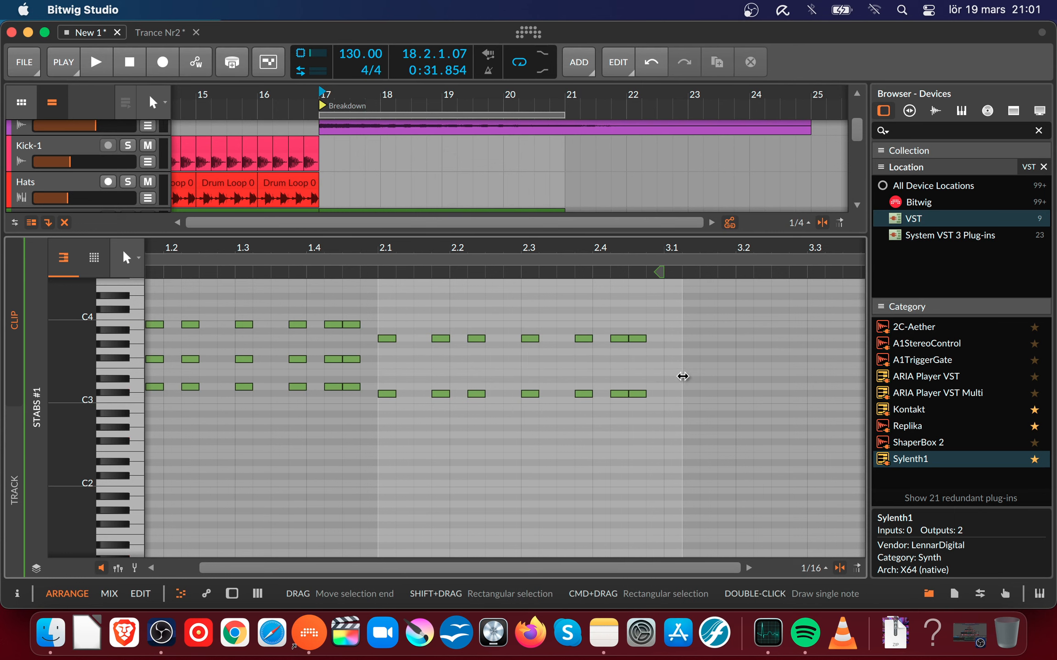
drag(383, 365, 687, 437)
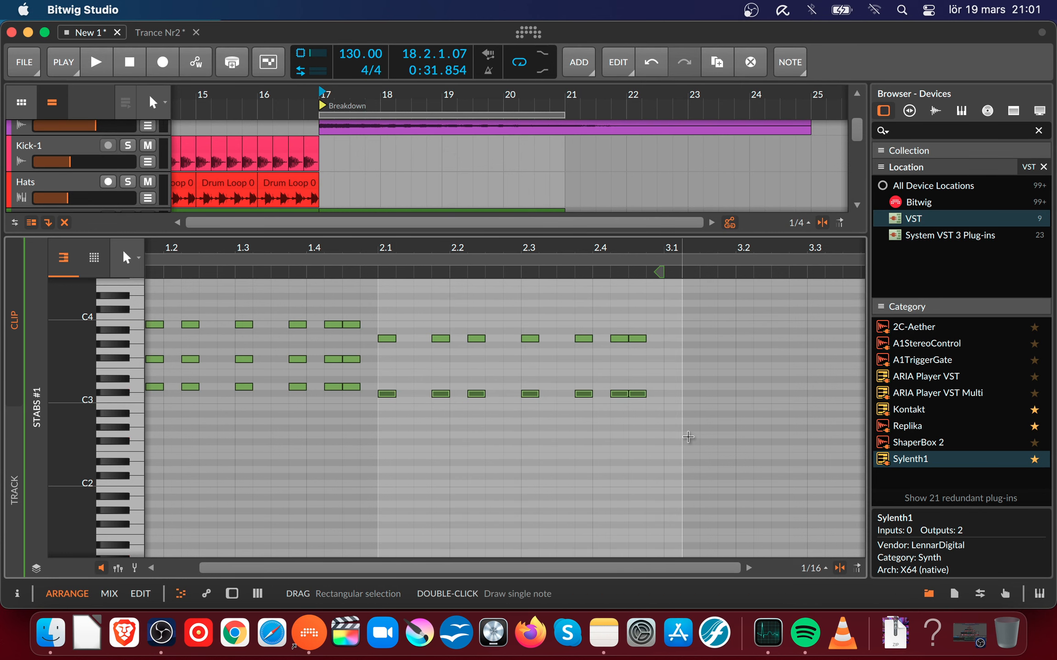
key(Delete)
drag(372, 236, 418, 431)
key(space)
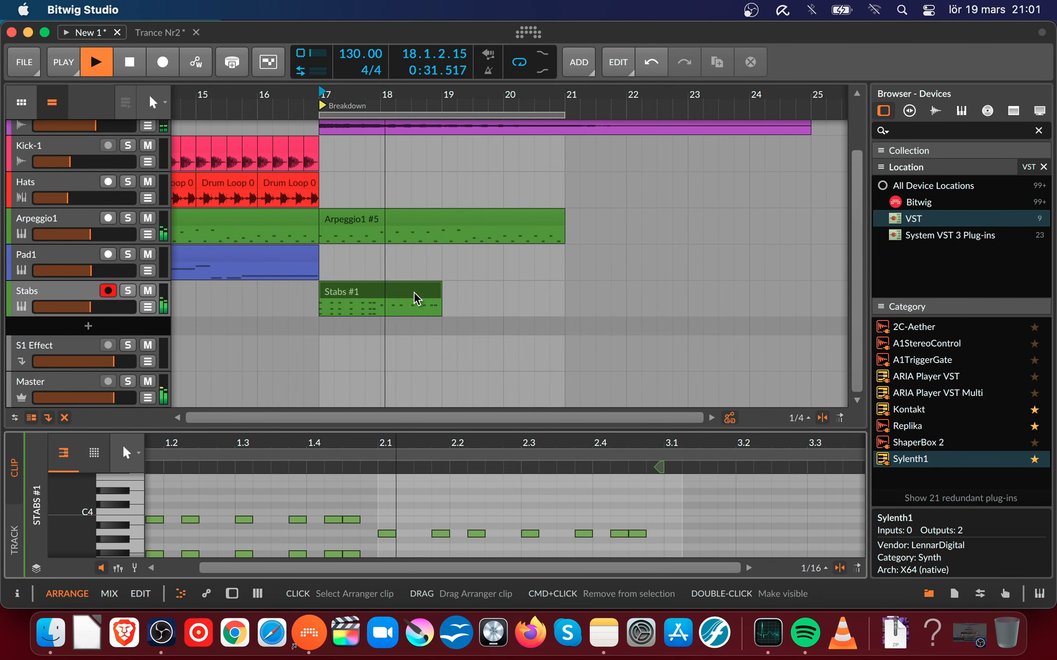
key(space)
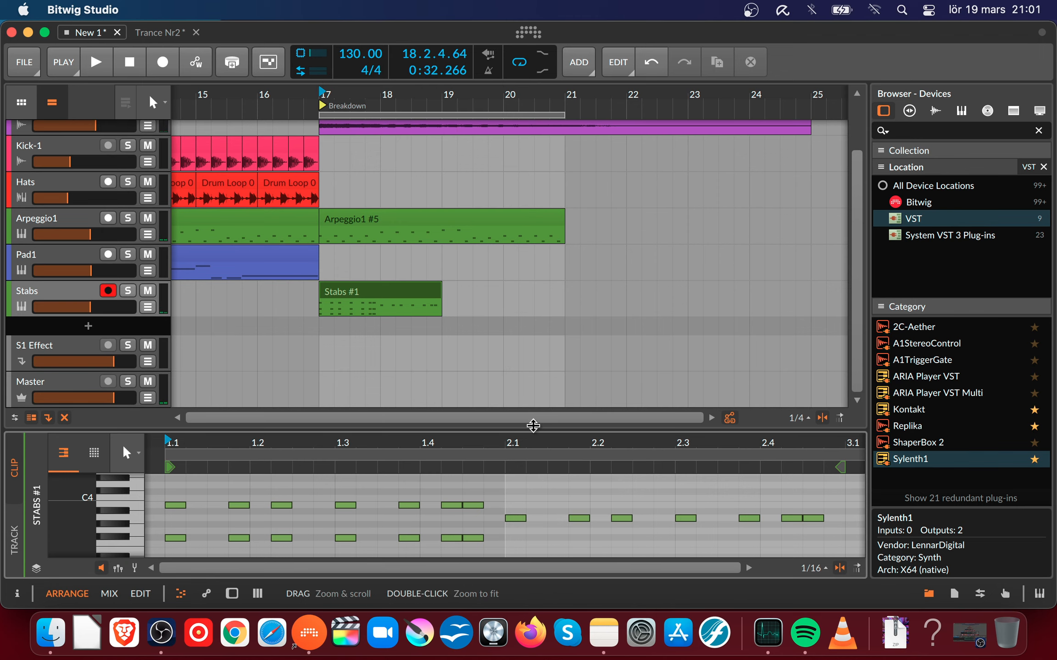
- Copy the second bar's top notes down to the first bar's middle and lower pitches and audition the chords
drag(533, 429, 411, 194)
drag(388, 251, 669, 332)
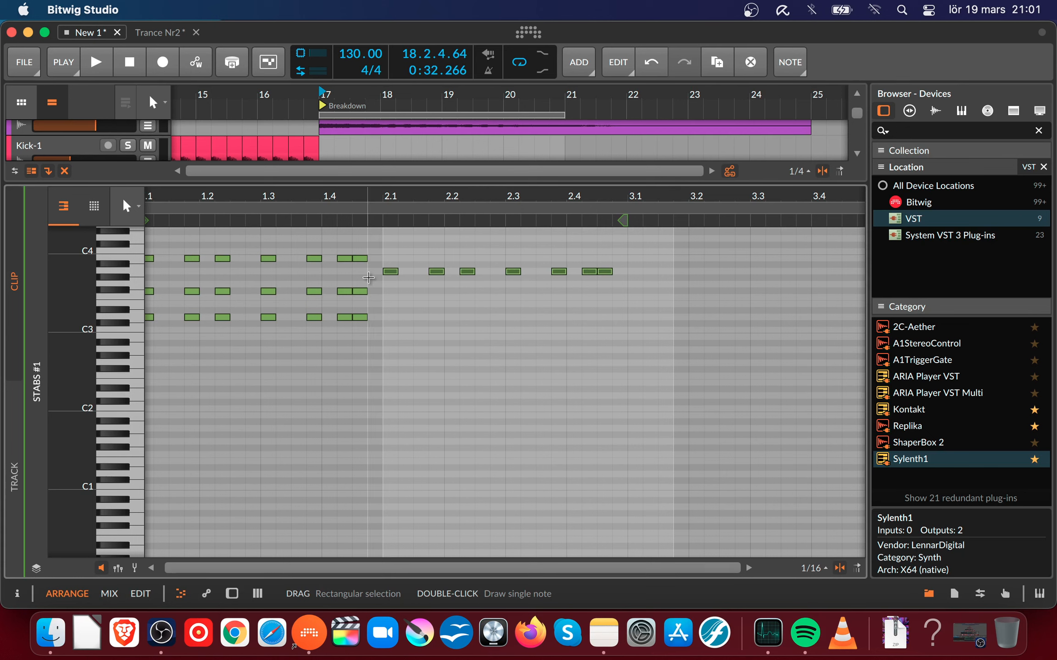
drag(390, 271, 390, 320)
key(space)
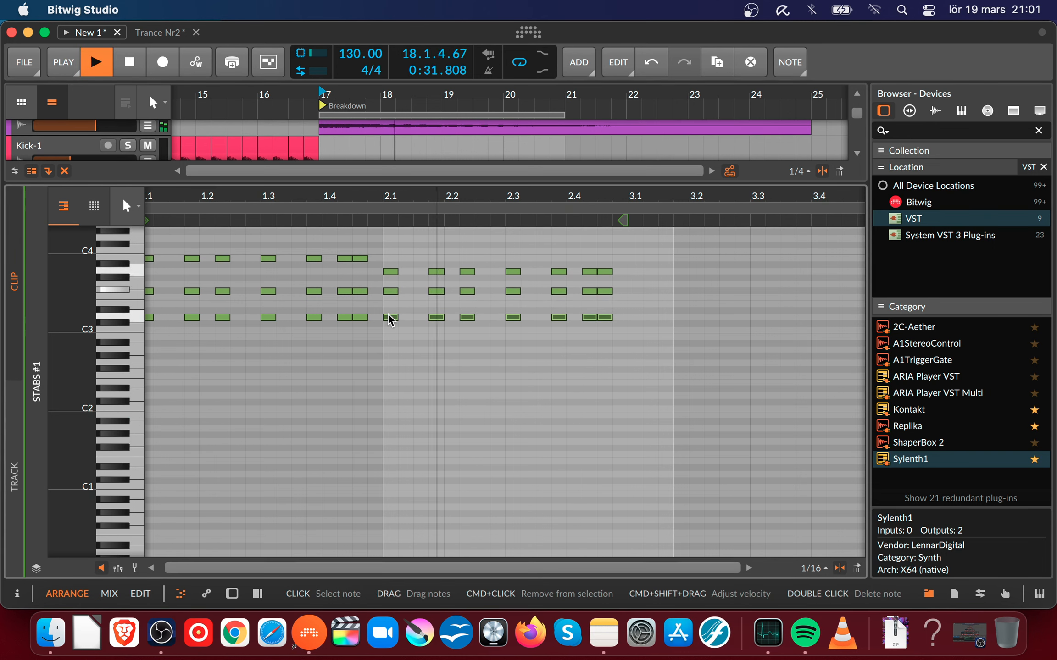
key(space)
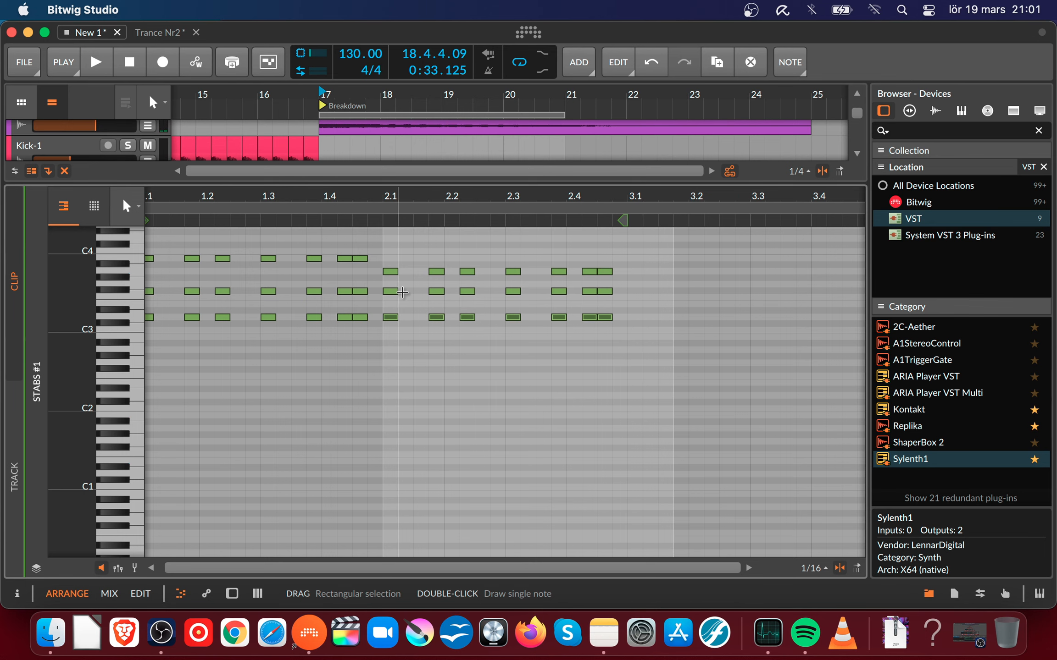
- Copy the second bar's complete chord pattern to beat 3.1 of the Stabs clip
click(395, 254)
drag(387, 251, 696, 393)
drag(390, 271, 637, 277)
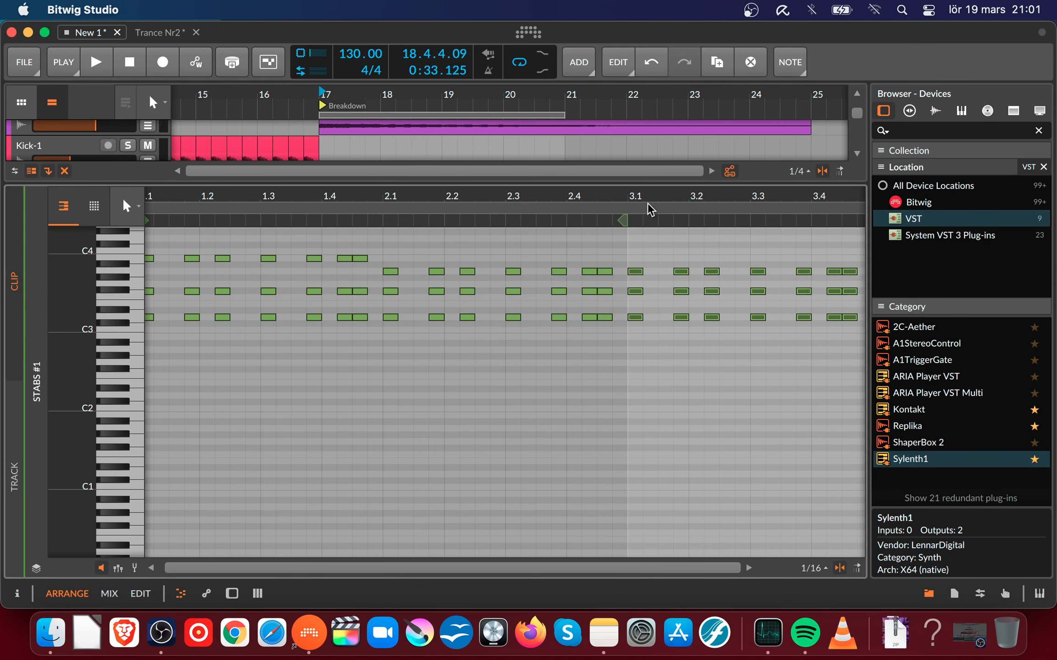
scroll(637, 206, right, 2)
drag(624, 202, 443, 208)
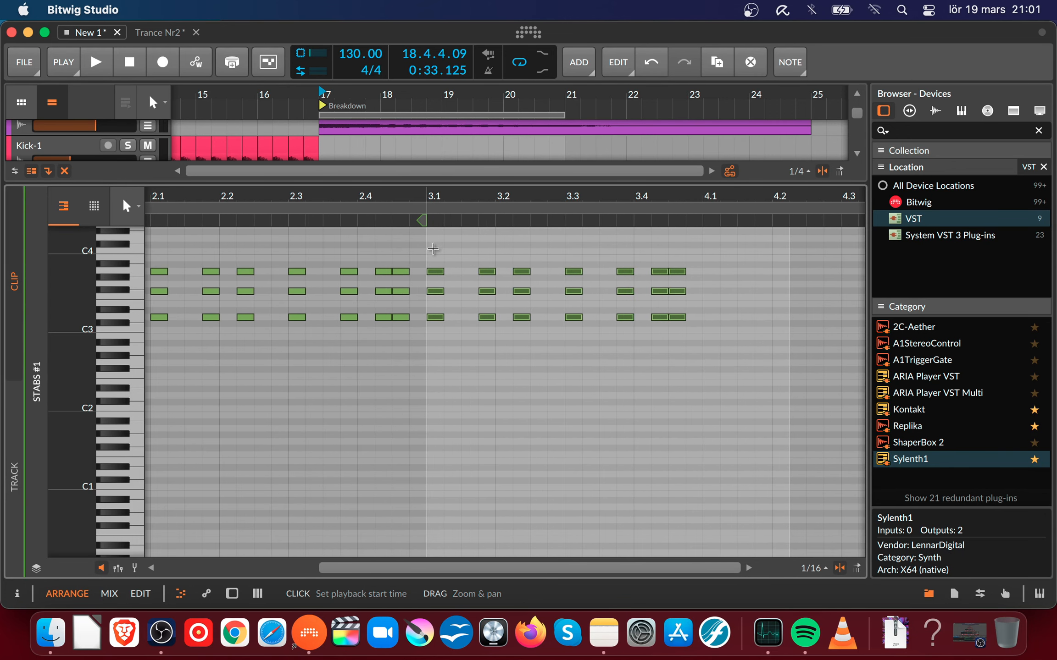
- Delete the top and middle notes of the Stabs clip's third bar, keeping only its lowest notes
click(461, 262)
drag(426, 260, 688, 279)
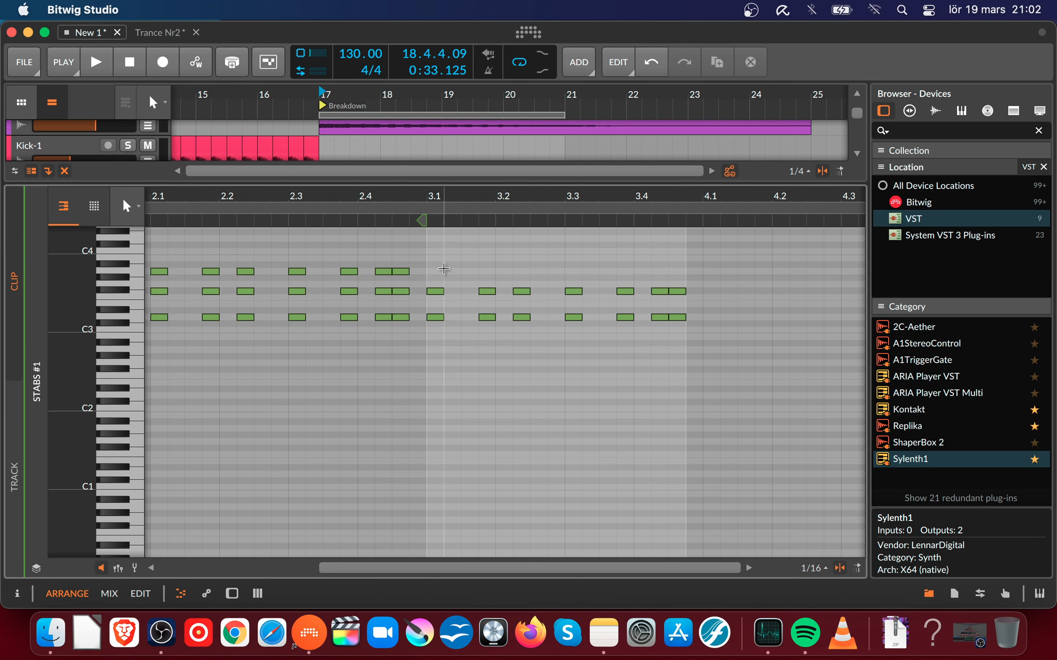
key(Delete)
drag(427, 261, 725, 337)
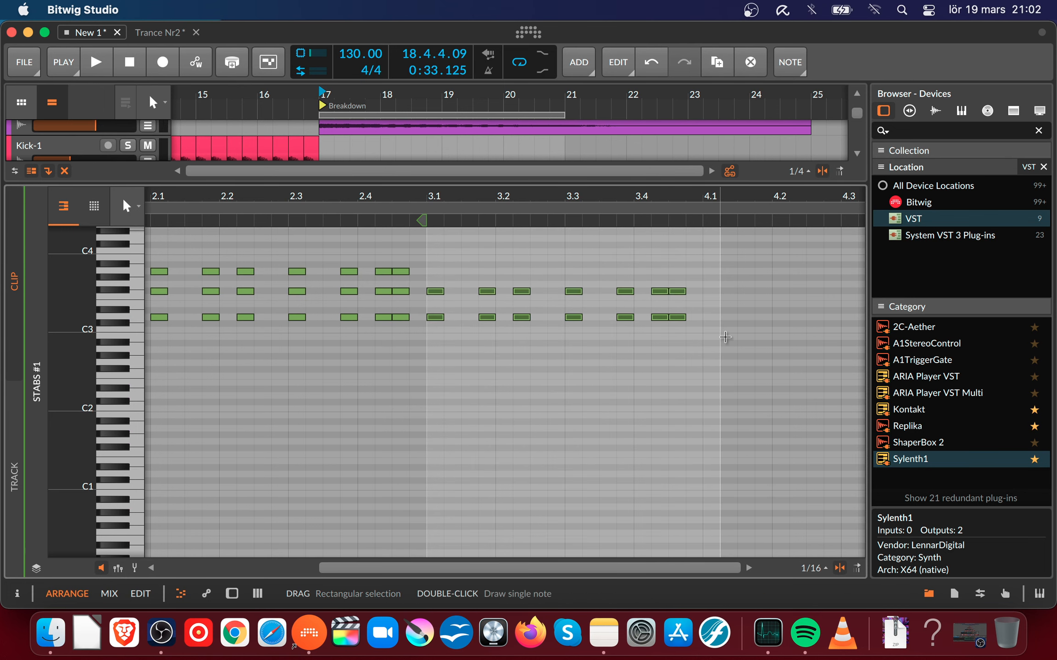
click(618, 375)
drag(700, 339, 632, 310)
click(708, 278)
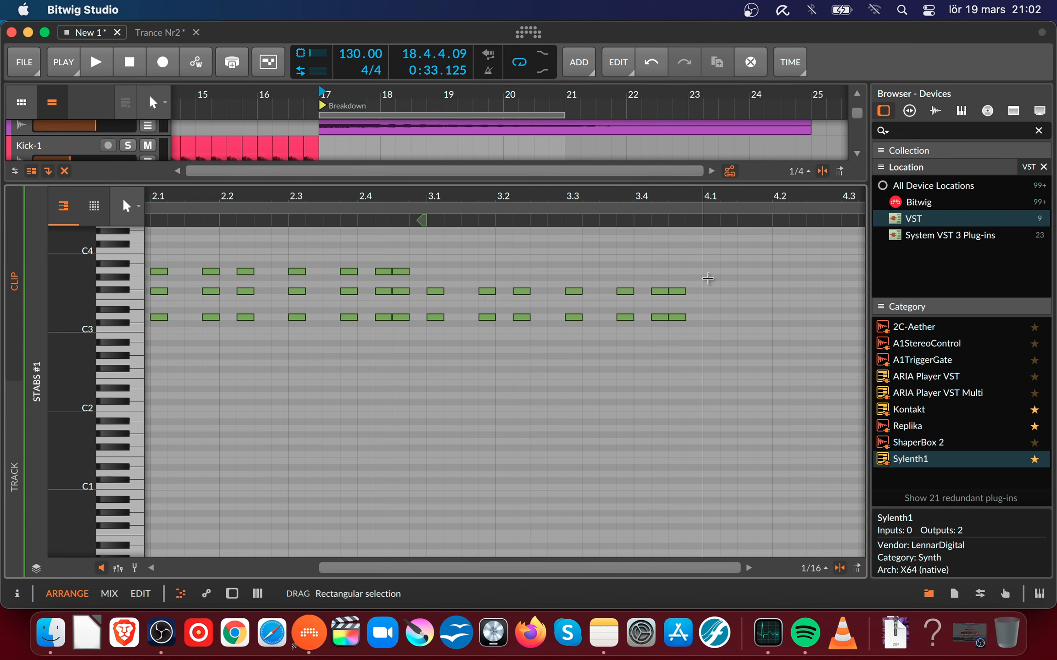
drag(427, 275, 743, 298)
key(Delete)
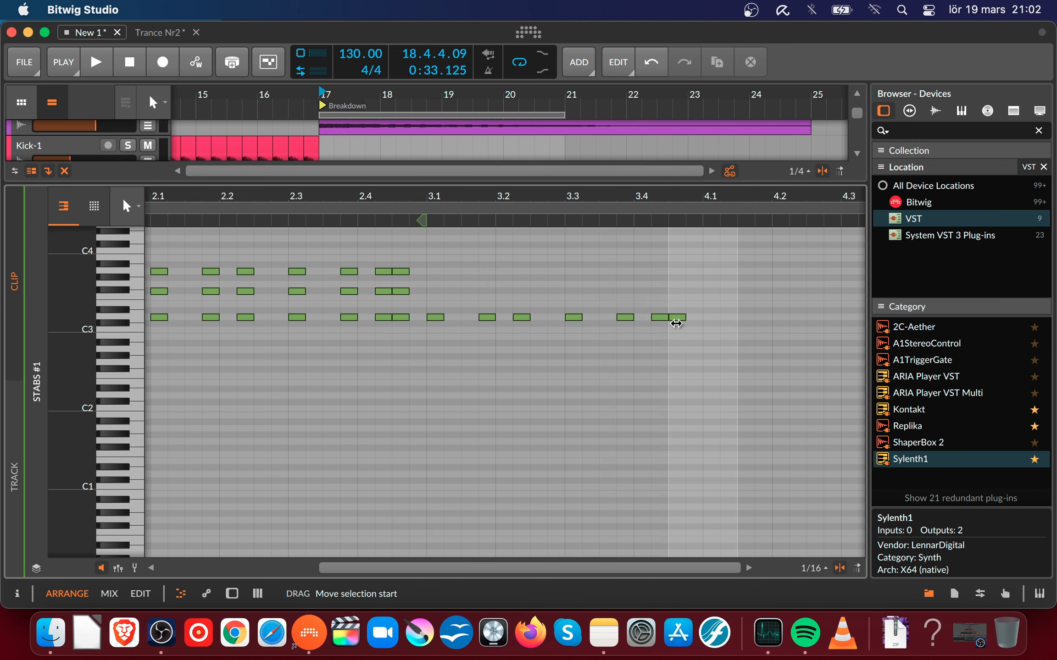
- Play the clip from its start to hear the third bar with only the lowest notes
drag(443, 197, 501, 169)
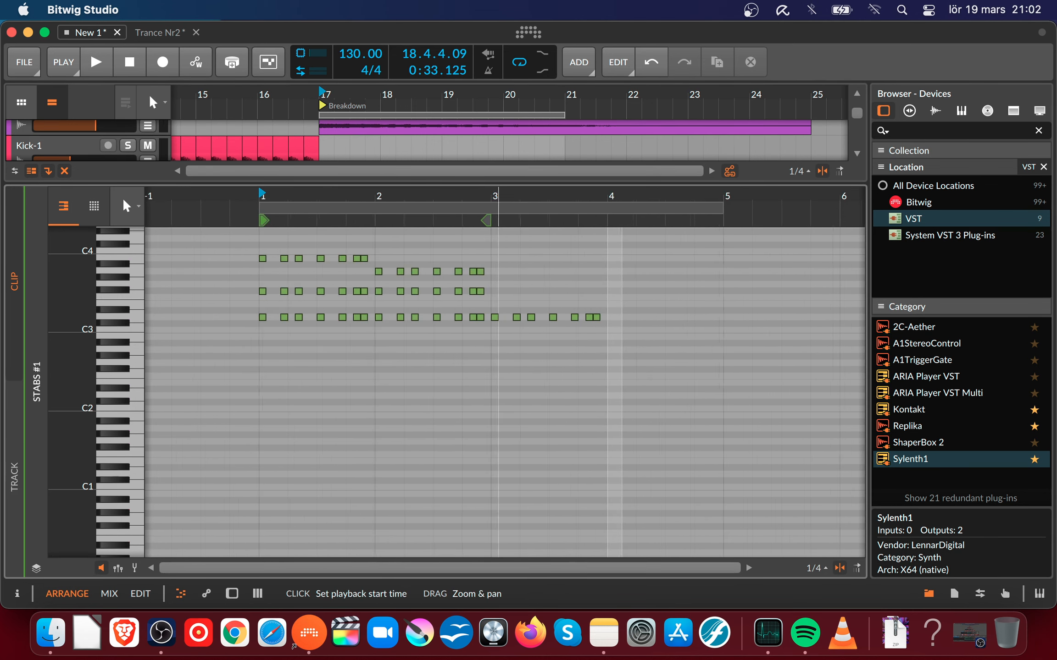
click(264, 196)
key(space)
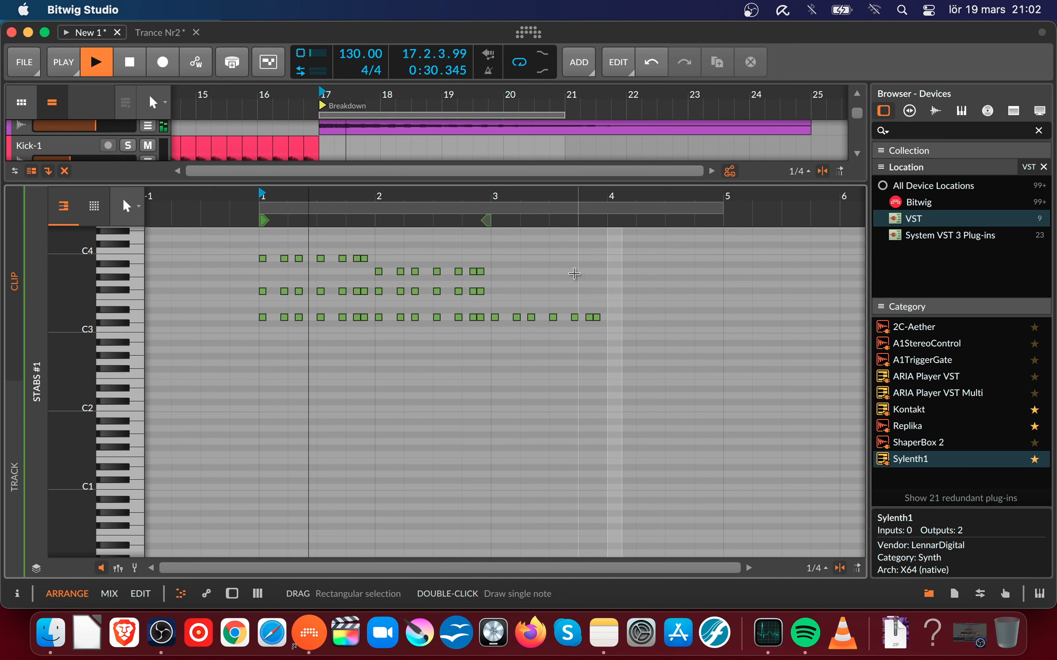
drag(617, 198, 617, 229)
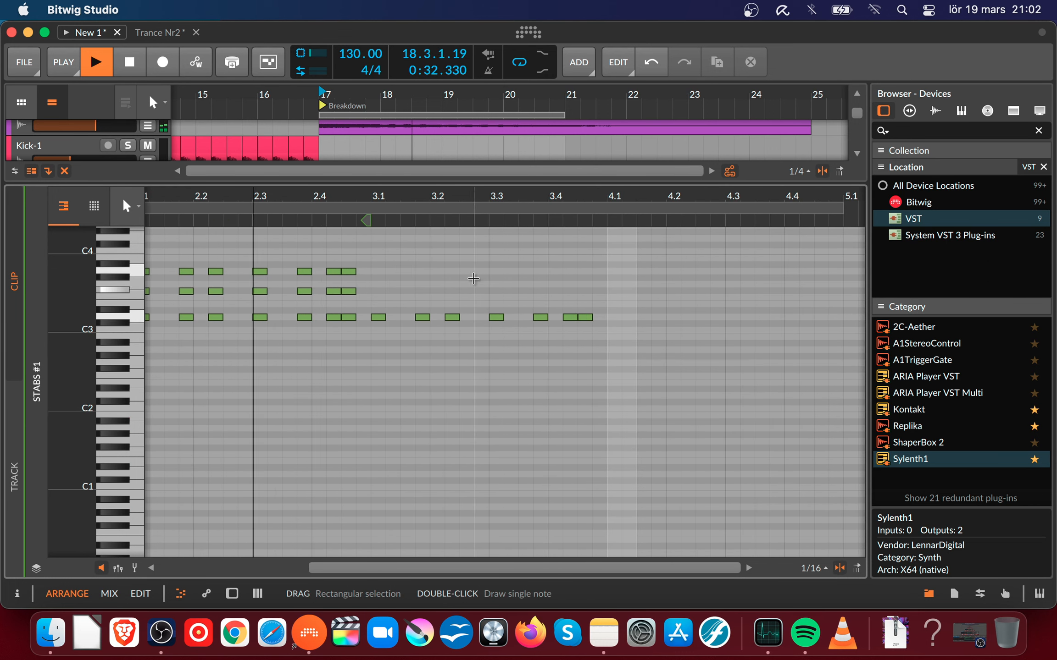
key(space)
- Build a two-note chord pattern in the third bar from its low notes and a copy five semitones higher, and audition it
drag(373, 303, 615, 339)
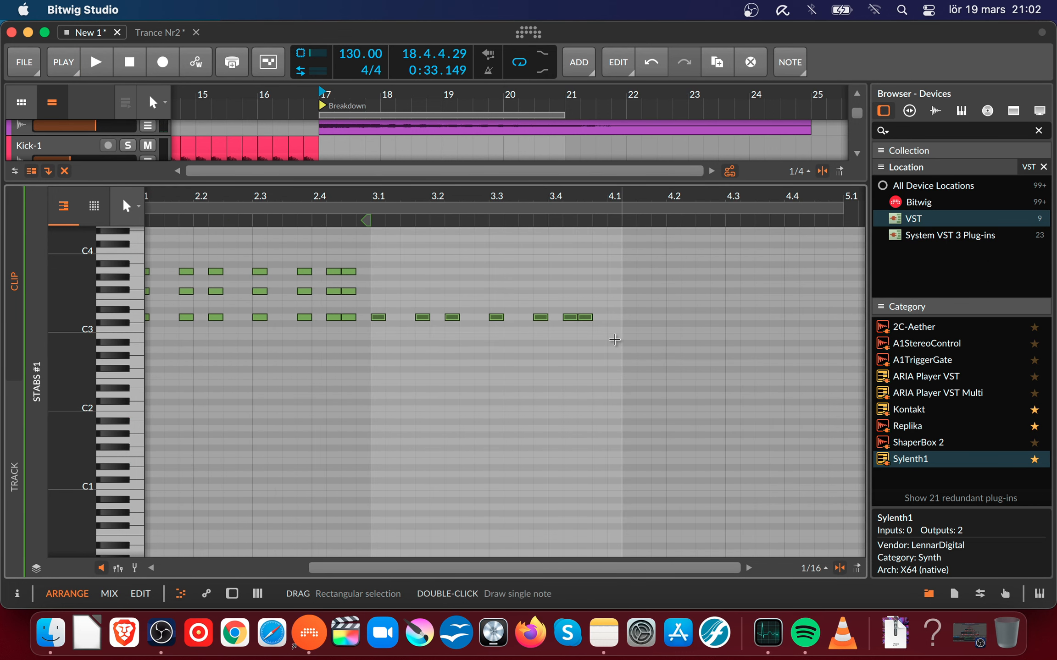
key(Up)
key(Up)
key(Up)
key(Up)
key(Up)
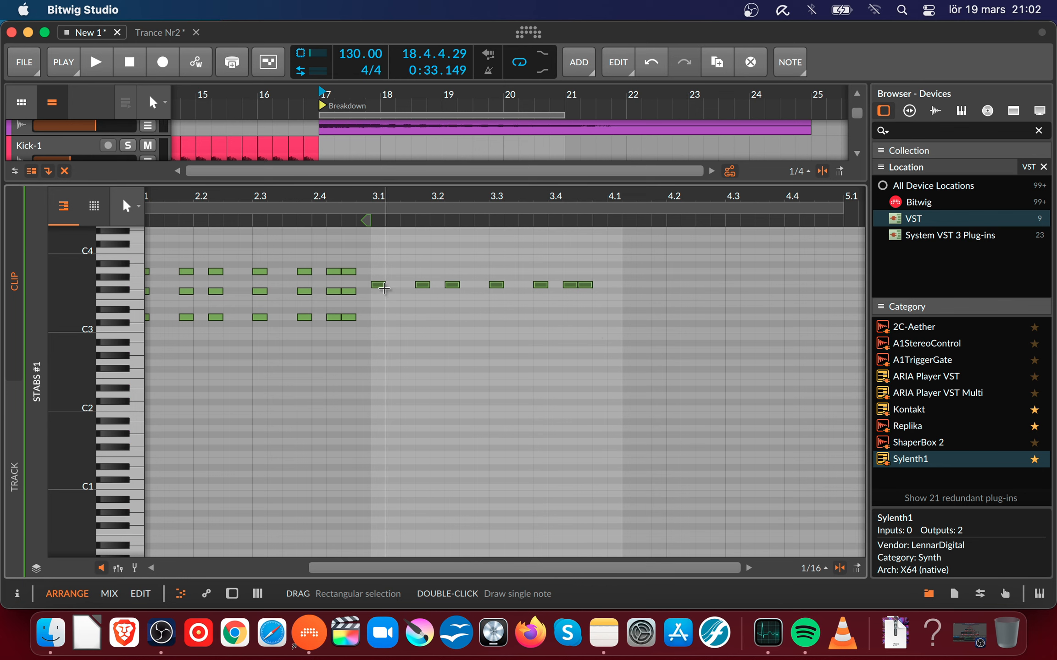
drag(384, 288, 384, 316)
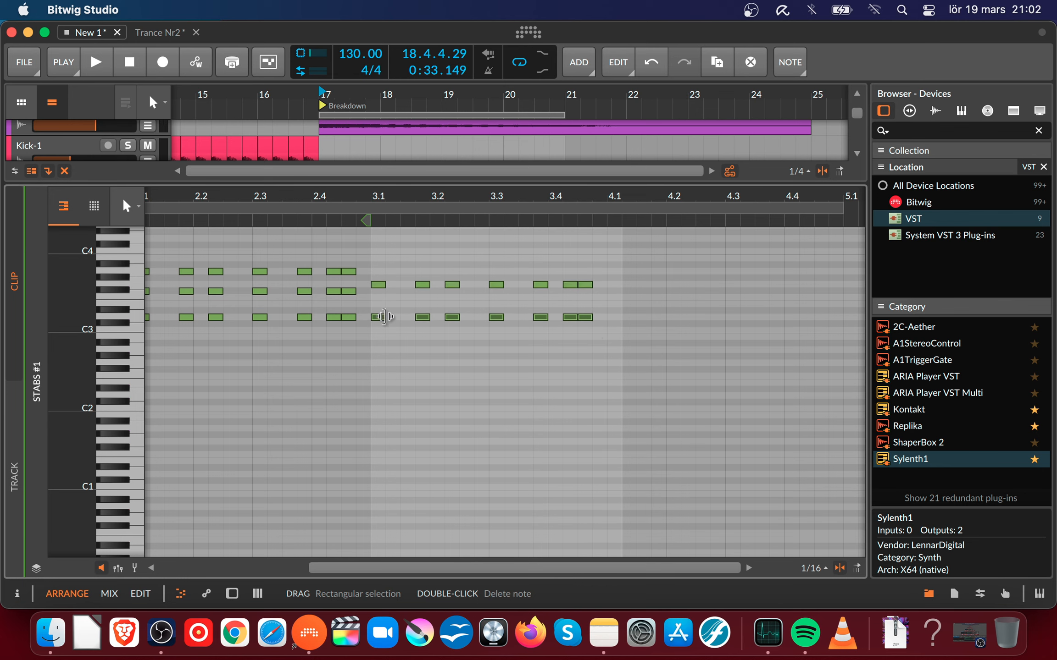
key(space)
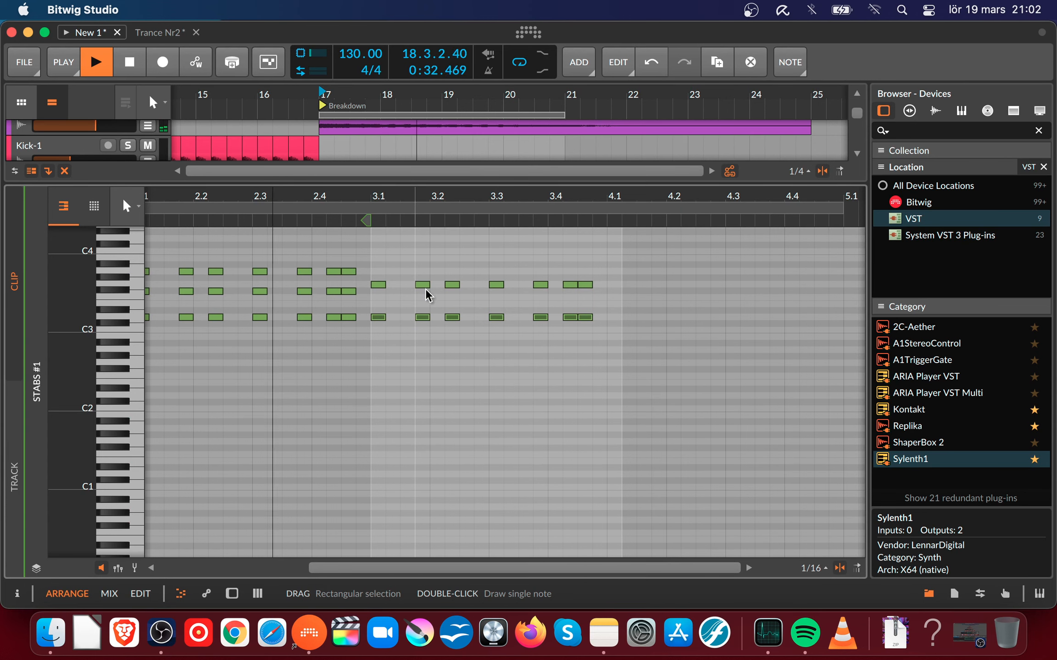
key(space)
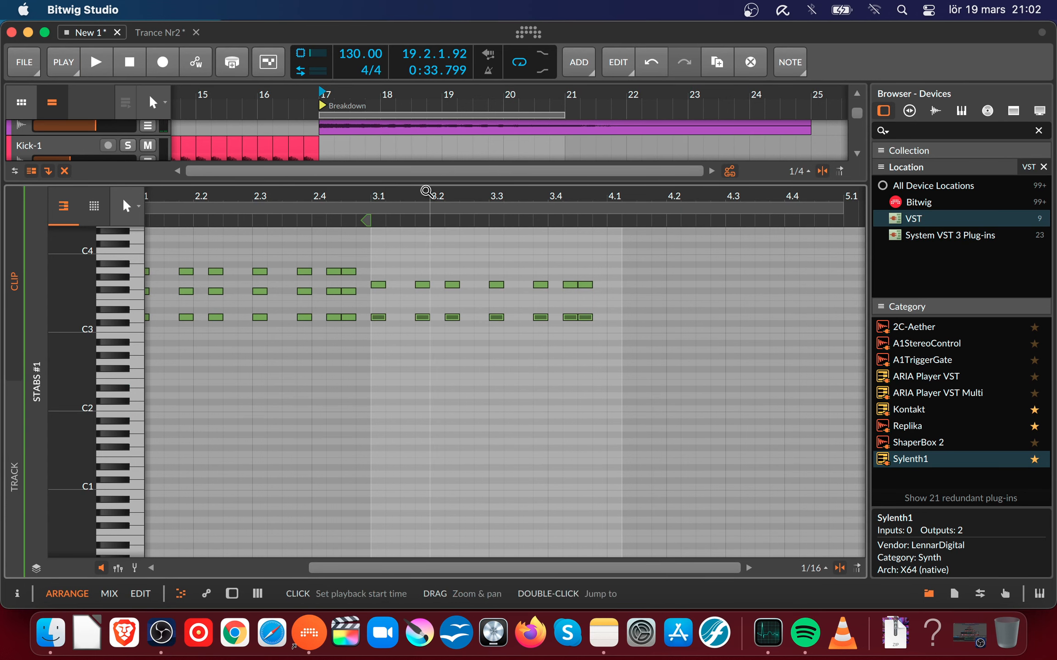
- Extend the Stabs clip to bar 21, level with the end of the Arpeggio1 #5 clip, and play the breakdown
drag(423, 185, 422, 395)
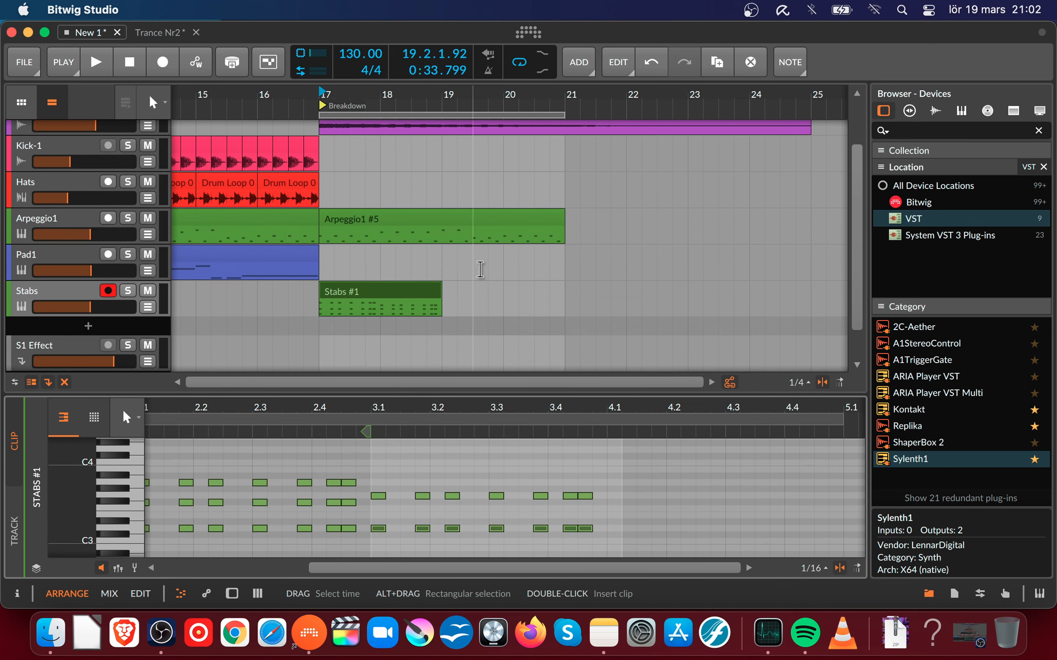
mouse_move(561, 219)
mouse_down()
mouse_move(439, 205)
mouse_move(553, 212)
mouse_up()
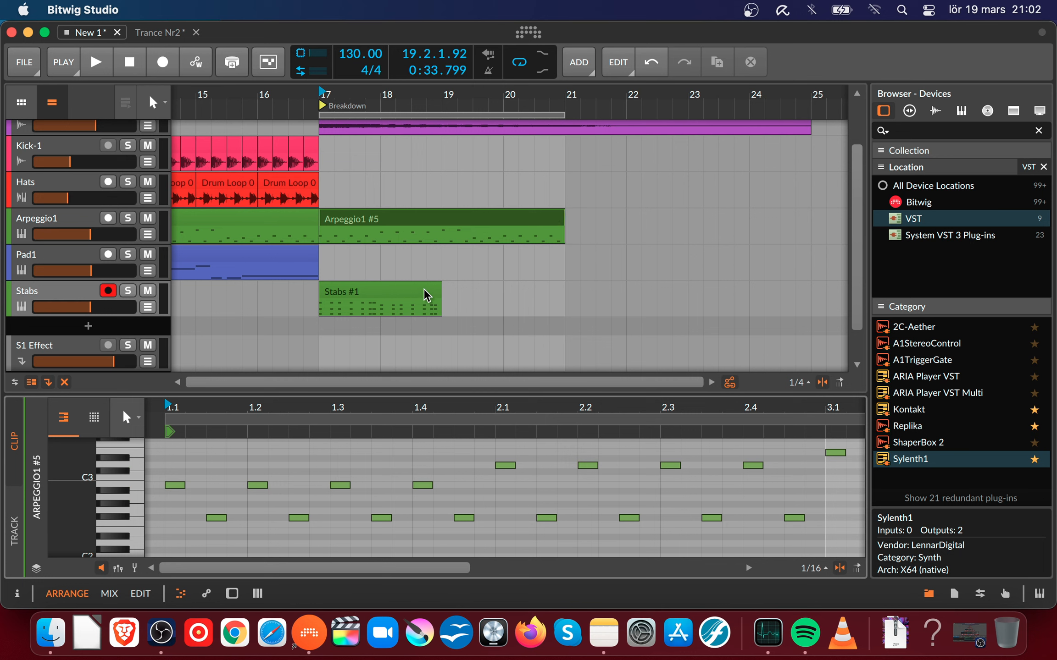
drag(441, 293, 561, 287)
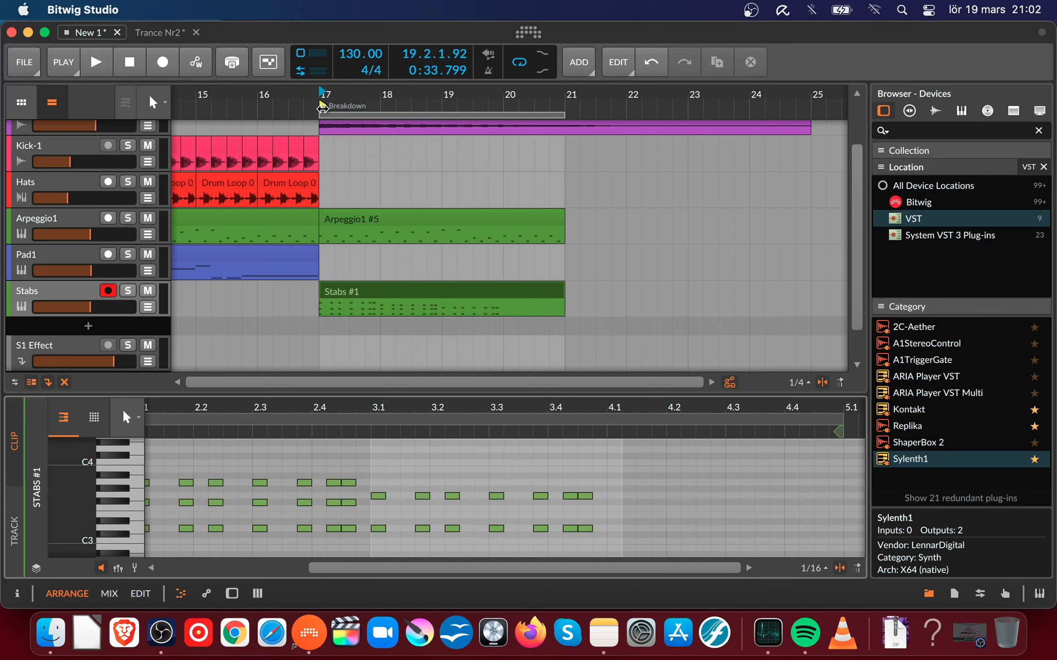
key(space)
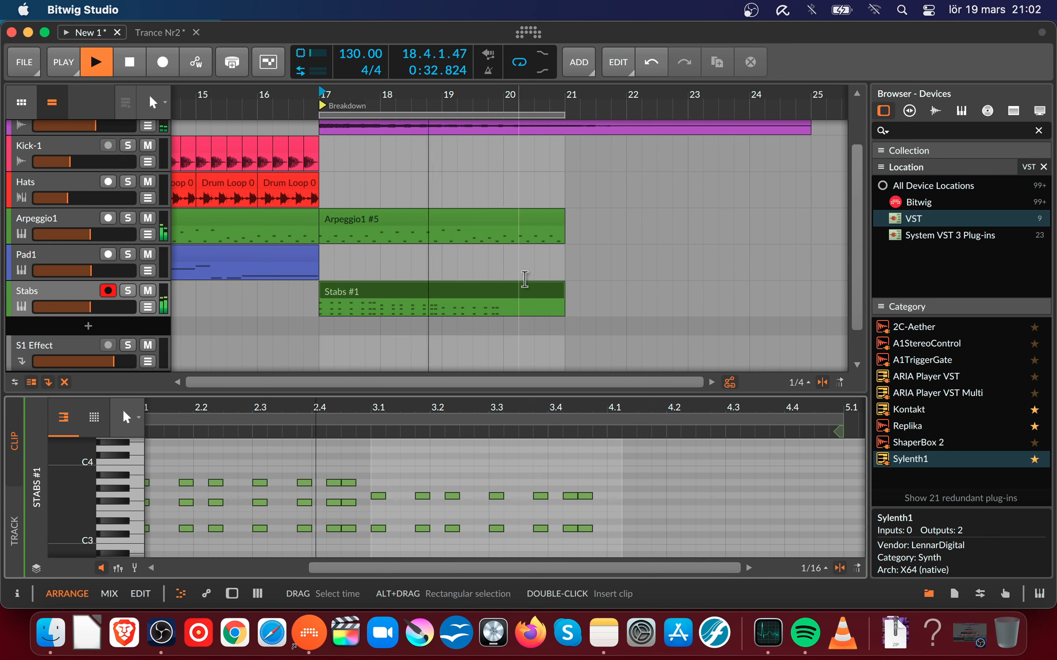
key(space)
- Show the whole Stabs clip in an enlarged note editor and play through its chord progression
double_click(503, 300)
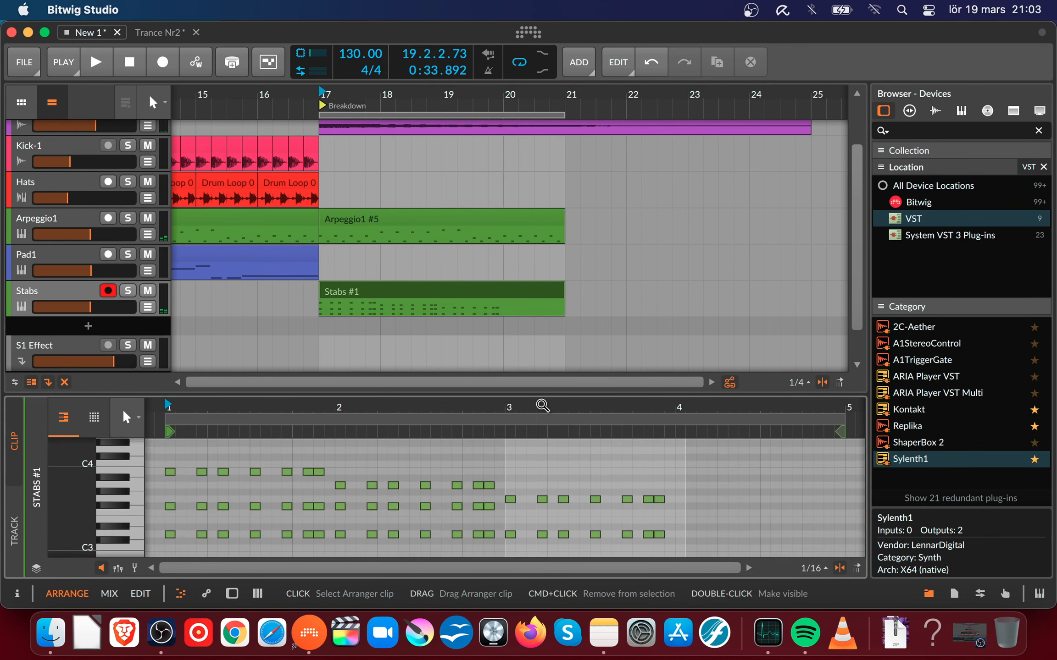
drag(545, 394, 530, 206)
key(z)
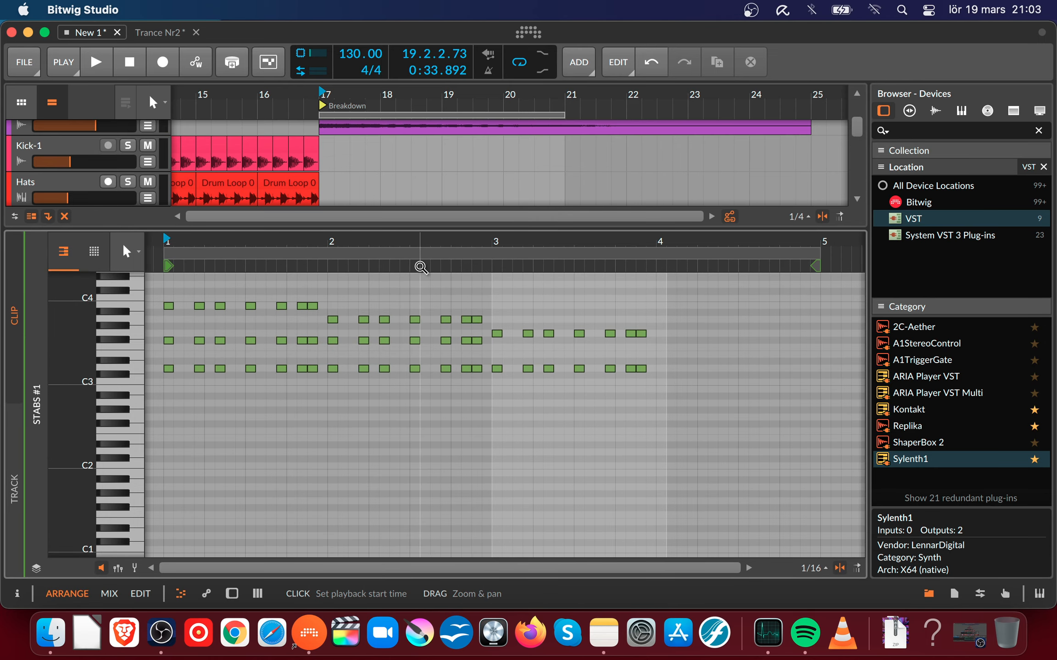
scroll(321, 310, up, 1)
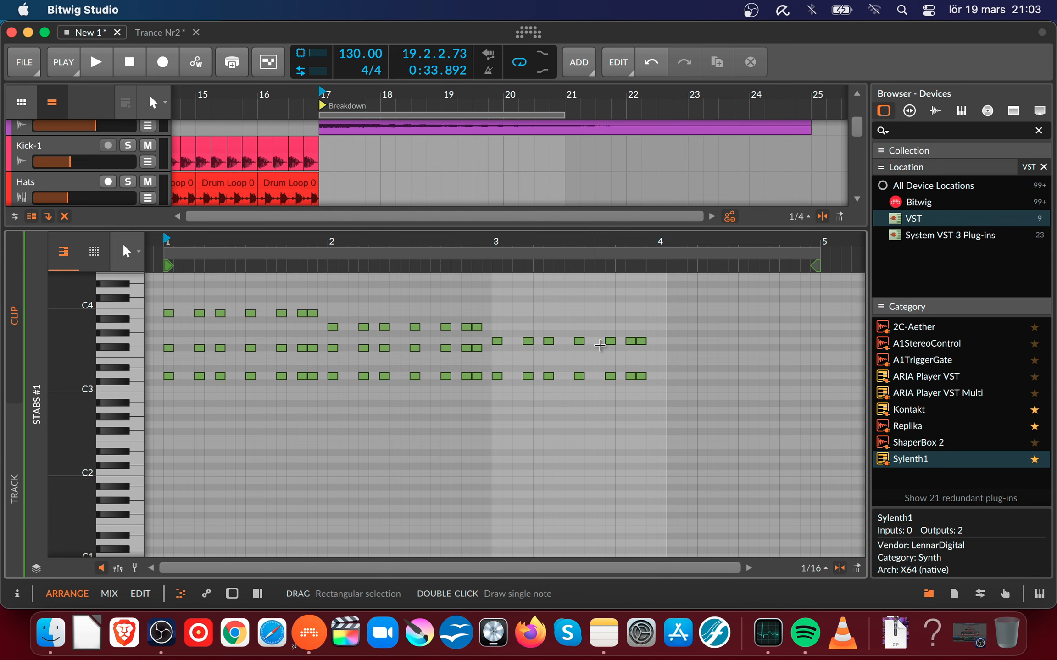
key(space)
mouse_move(559, 241)
mouse_down()
mouse_move(550, 257)
mouse_move(538, 242)
mouse_up()
key(space)
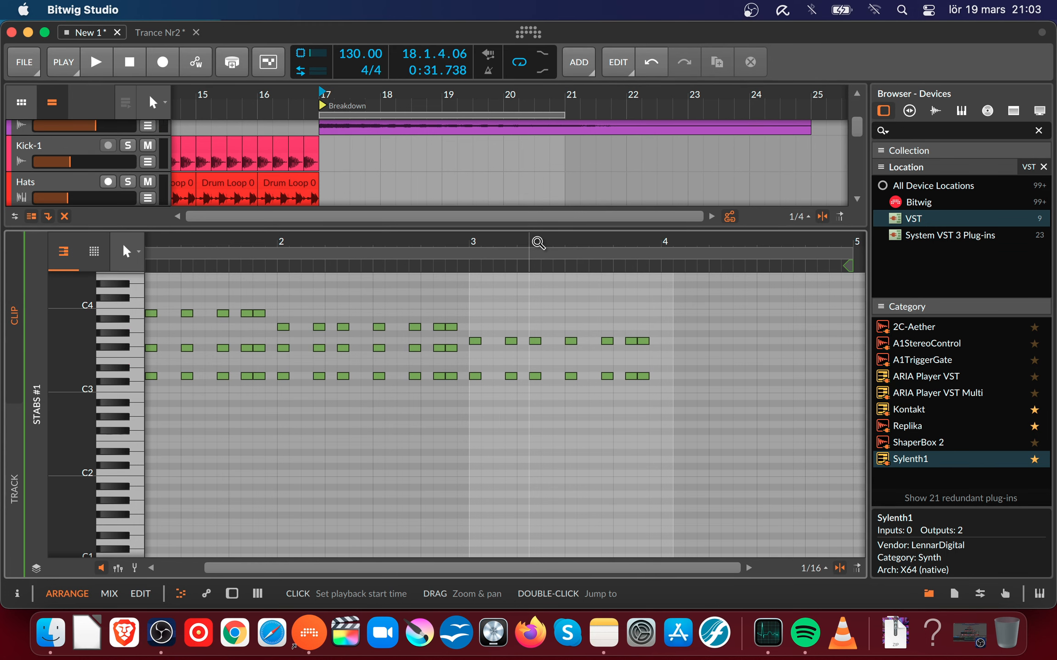
drag(540, 242, 537, 233)
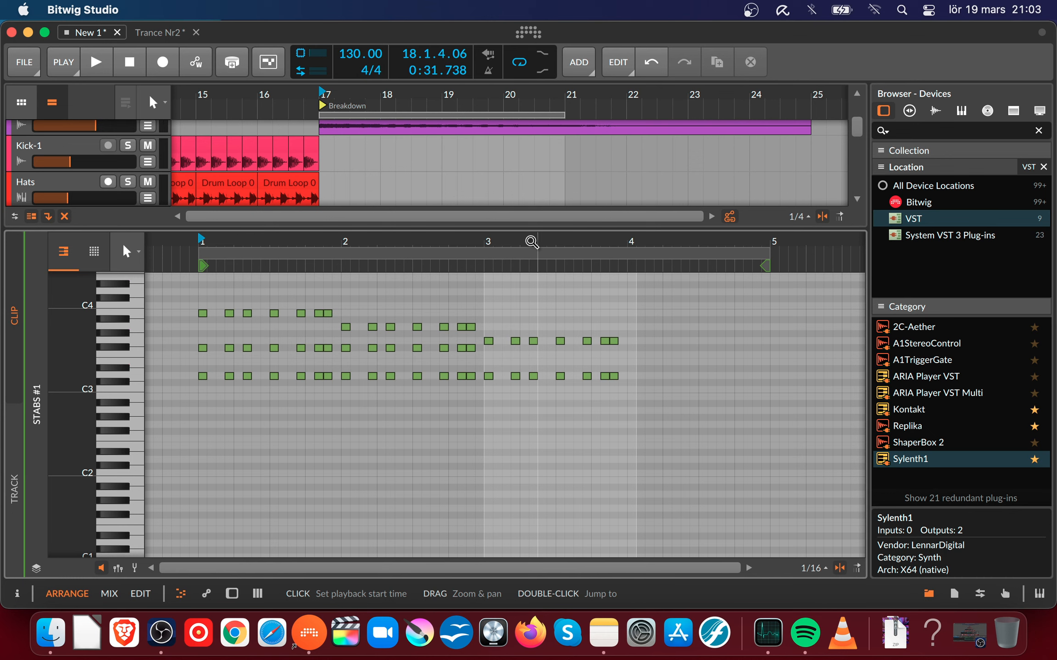
key(space)
drag(531, 242, 419, 276)
key(space)
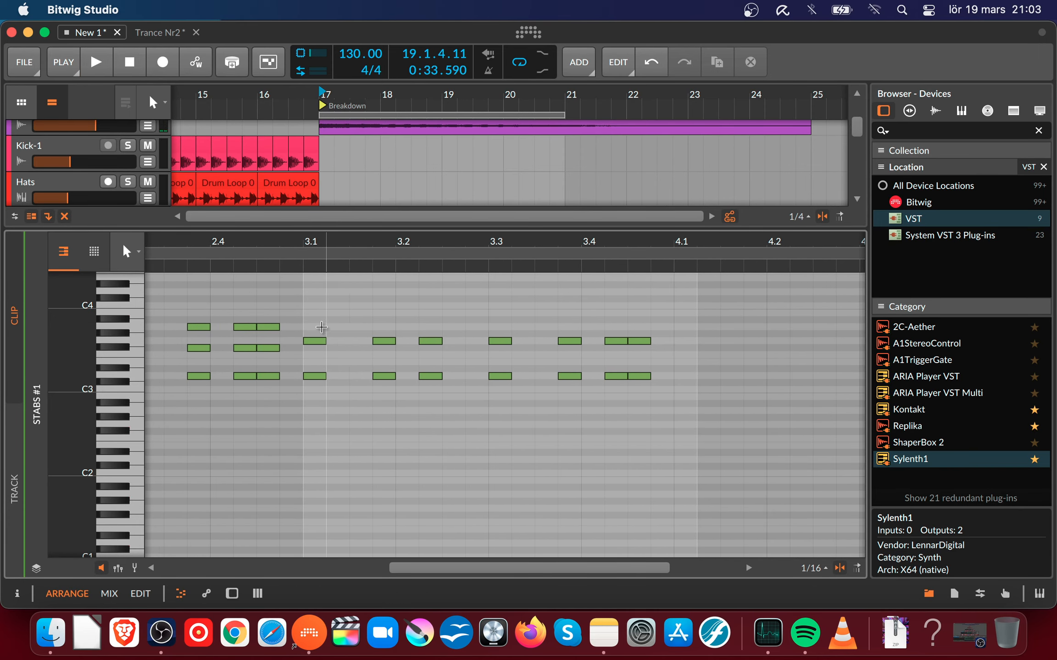
- Lower the third bar's upper notes by one semitone and audition the chord
drag(313, 323, 629, 361)
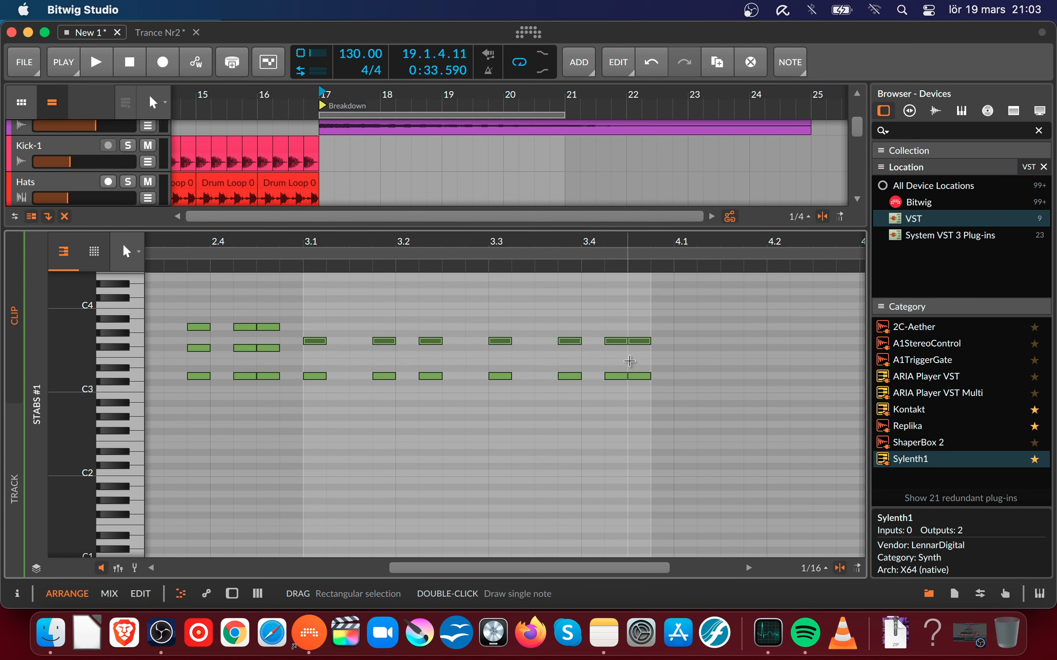
key(Down)
key(space)
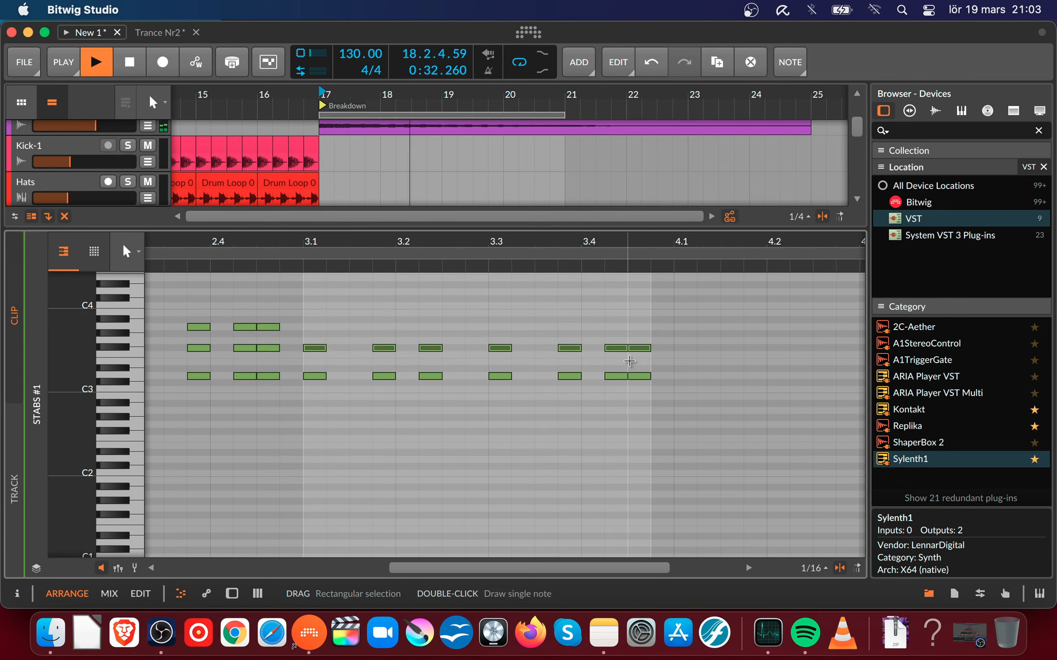
key(space)
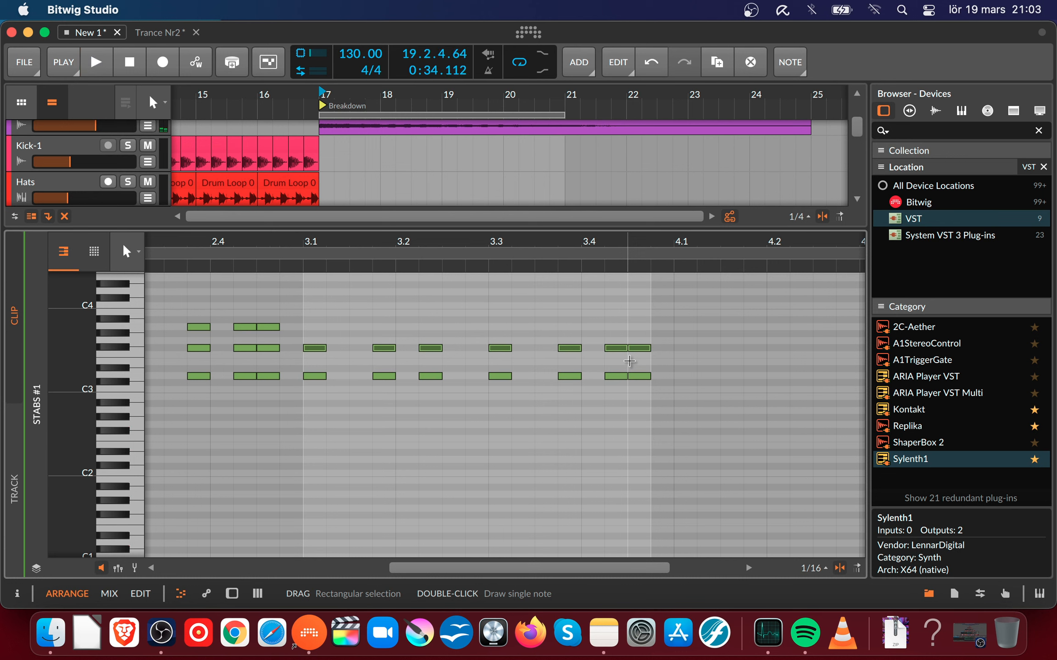
- Try the third bar's upper notes five semitones higher, level with the first bar's top notes, and audition them
key(Up)
key(Up)
key(Up)
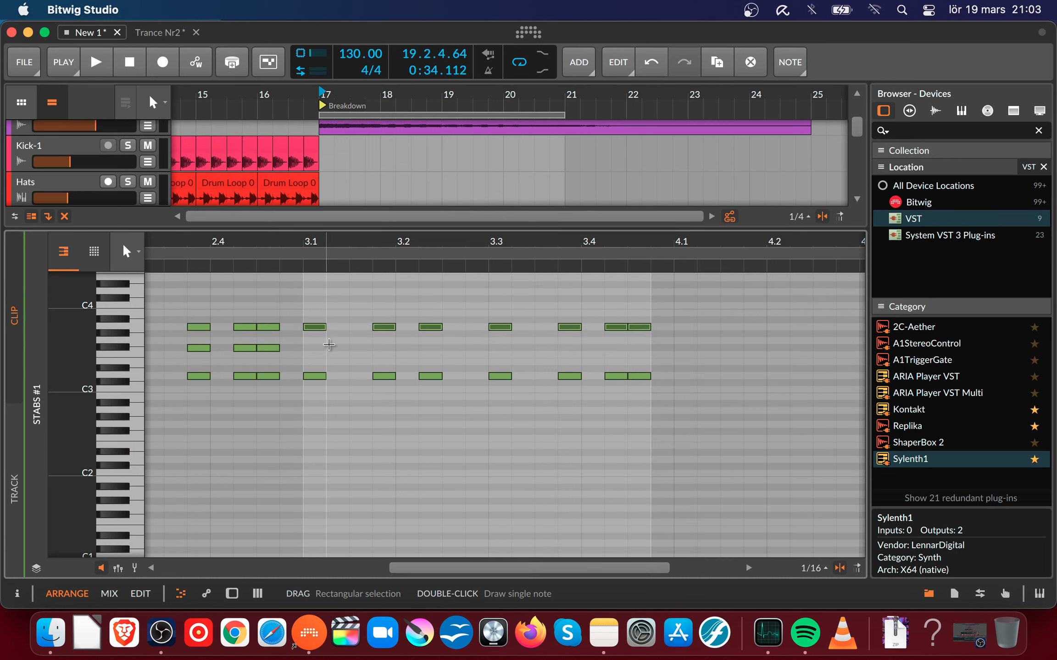
key(Up)
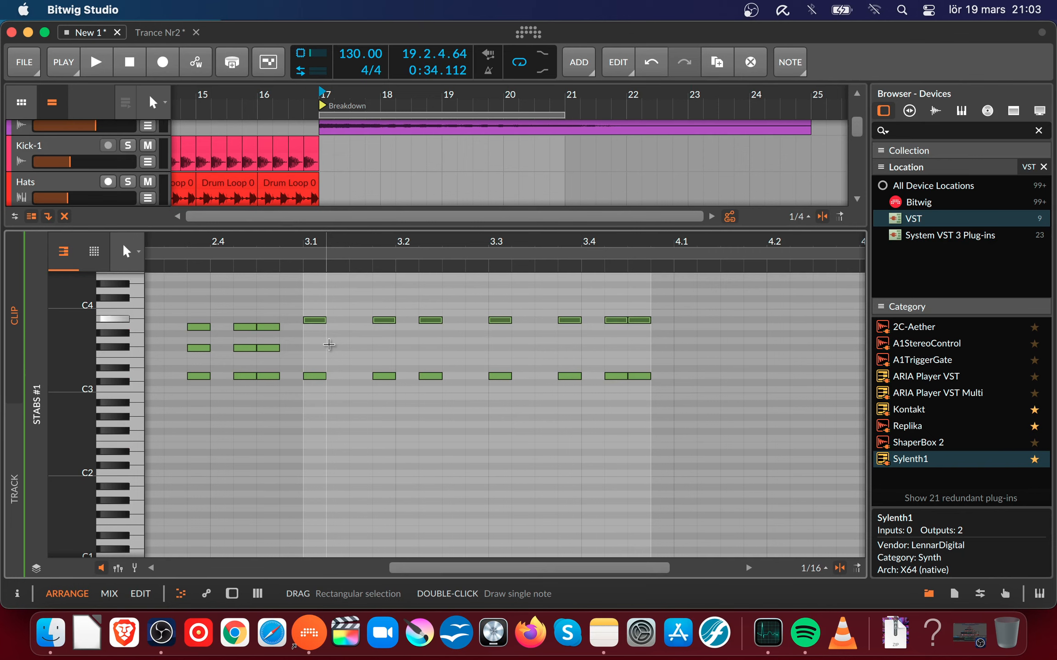
key(Up)
key(space)
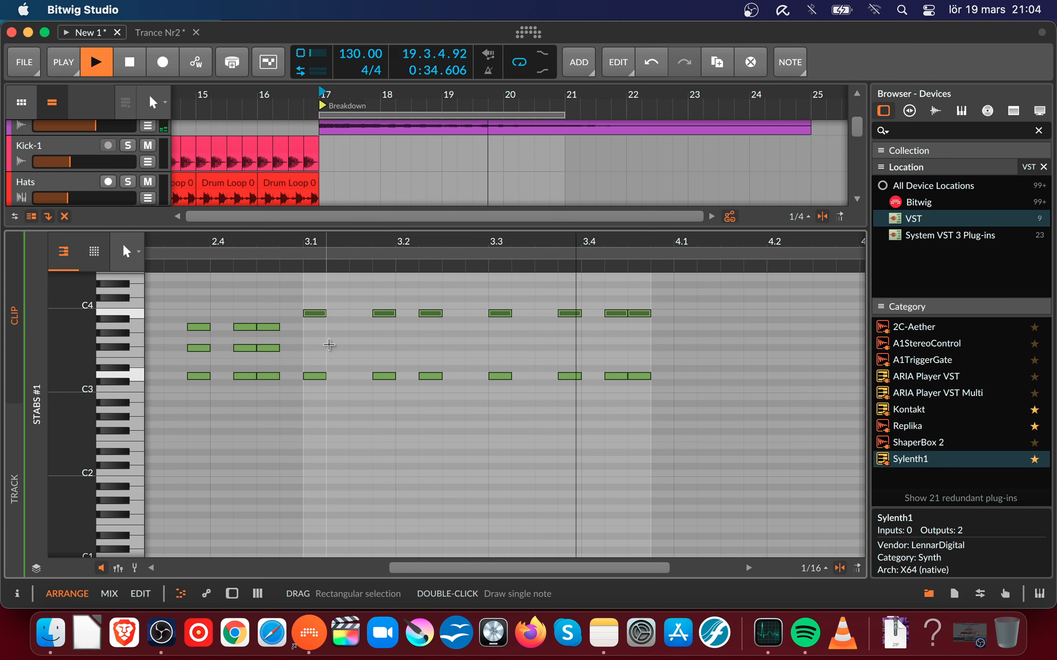
key(space)
- Try the third bar's upper notes two and three semitones below the first bar's top notes, auditioning each pitch
key(Down)
key(Down)
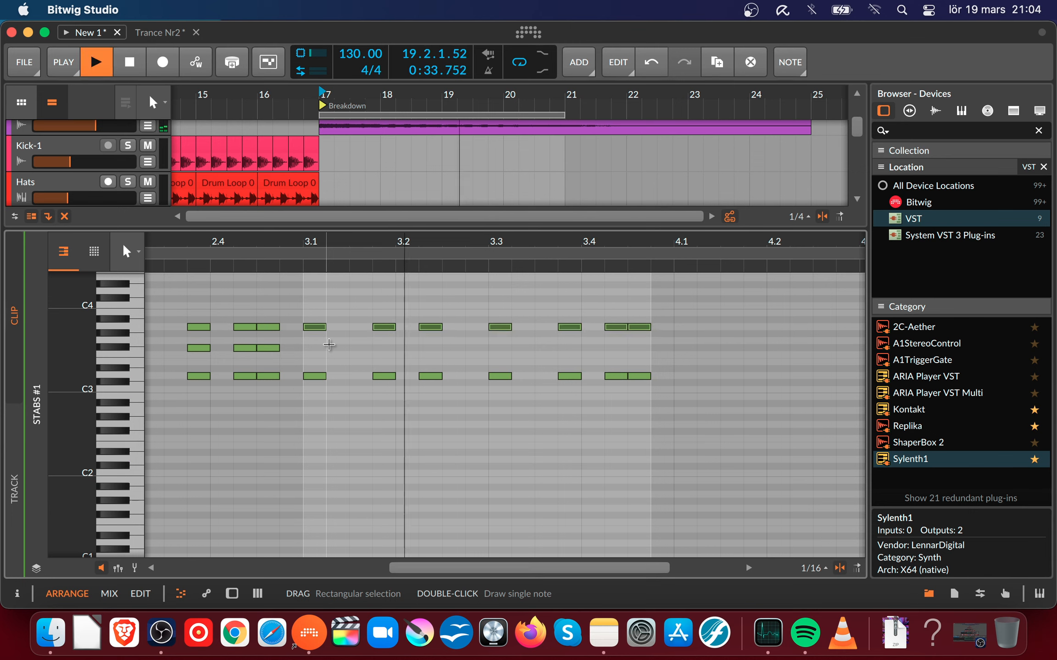
key(Down)
key(space)
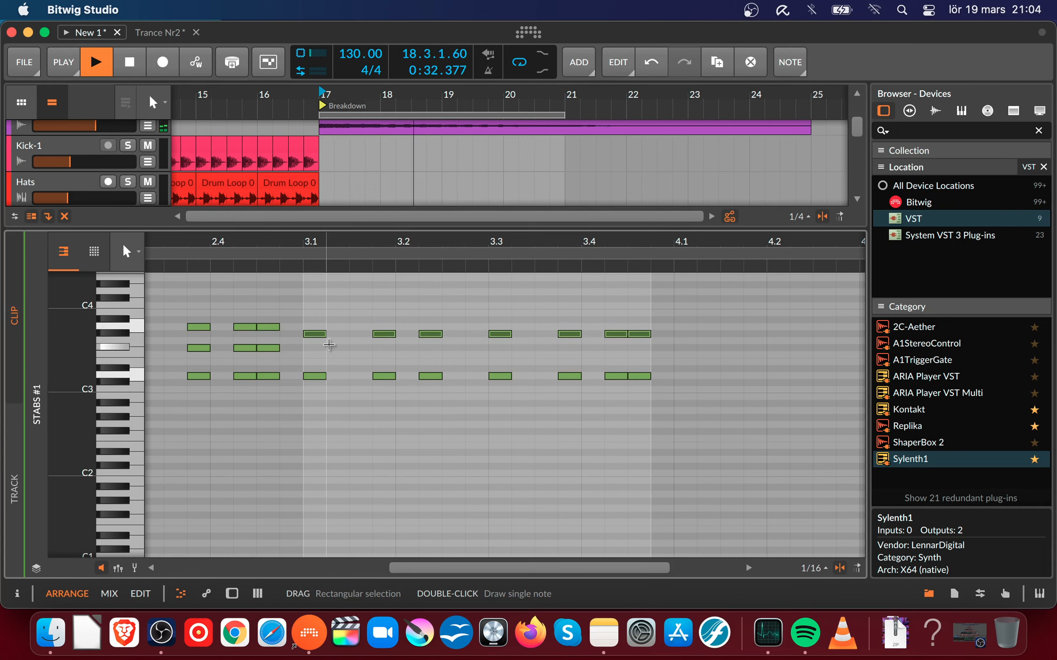
key(space)
- Audition the third bar's upper notes three semitones lower, and settle them level with the second bar's middle notes
key(Down)
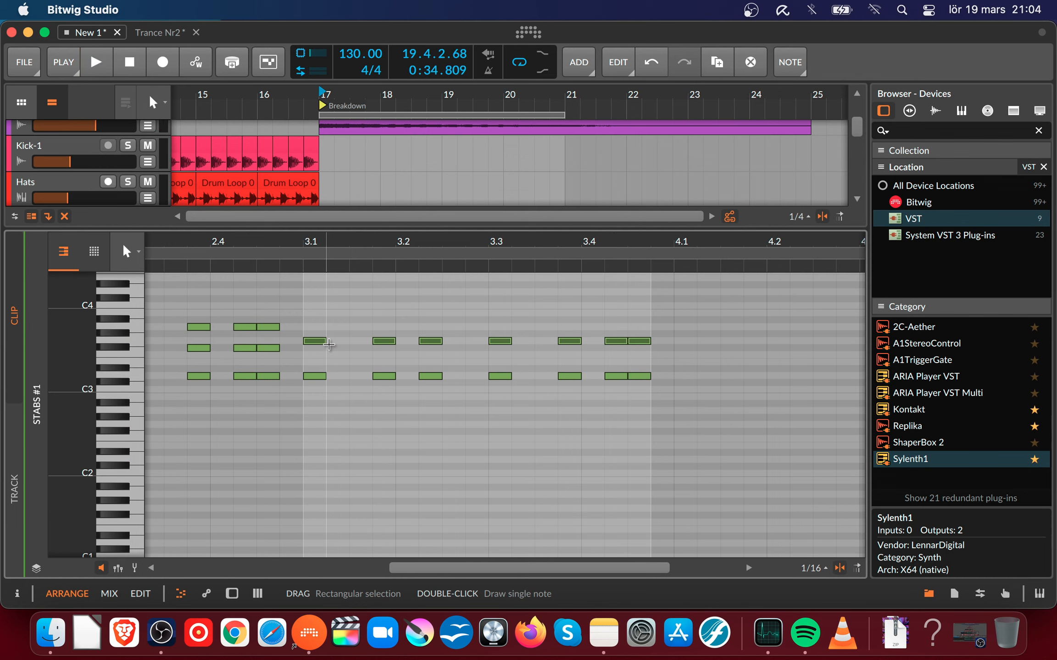
key(Down)
key(Down)
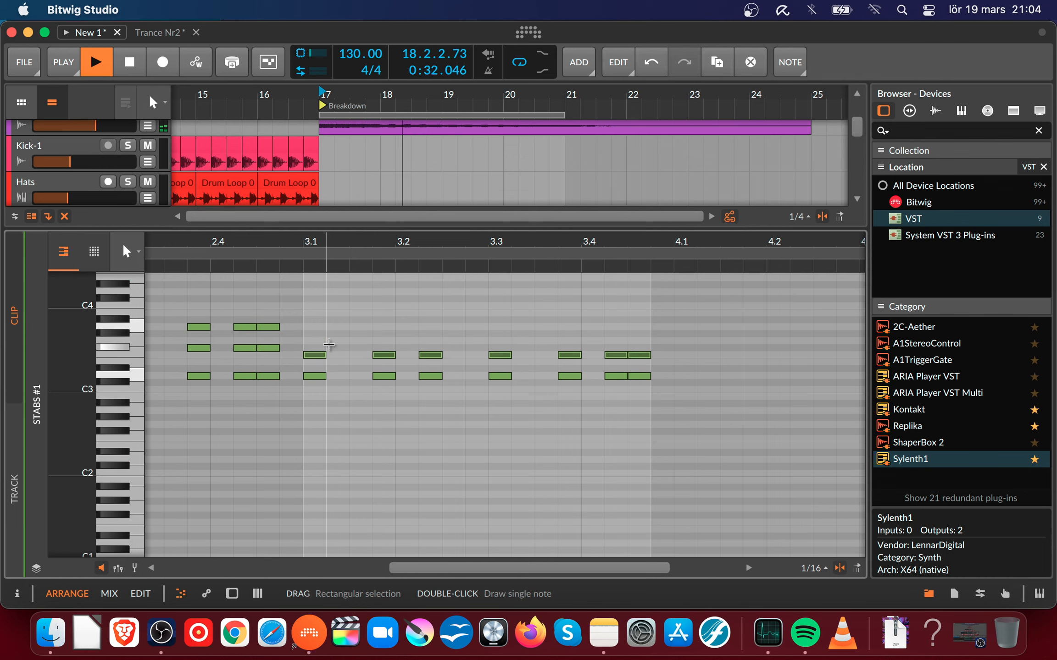
key(space)
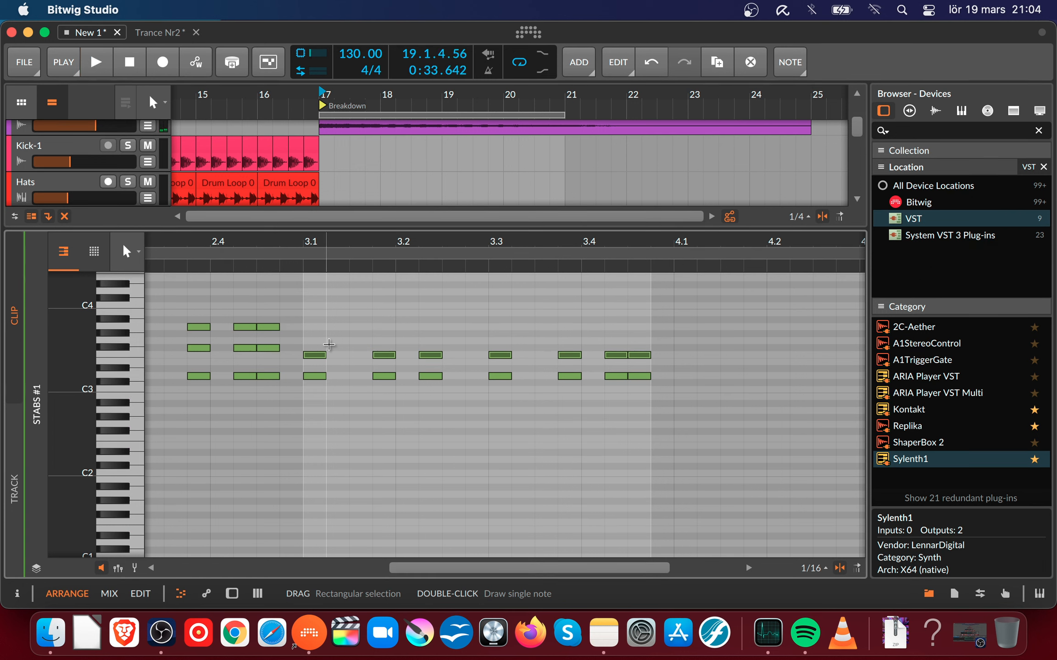
key(Up)
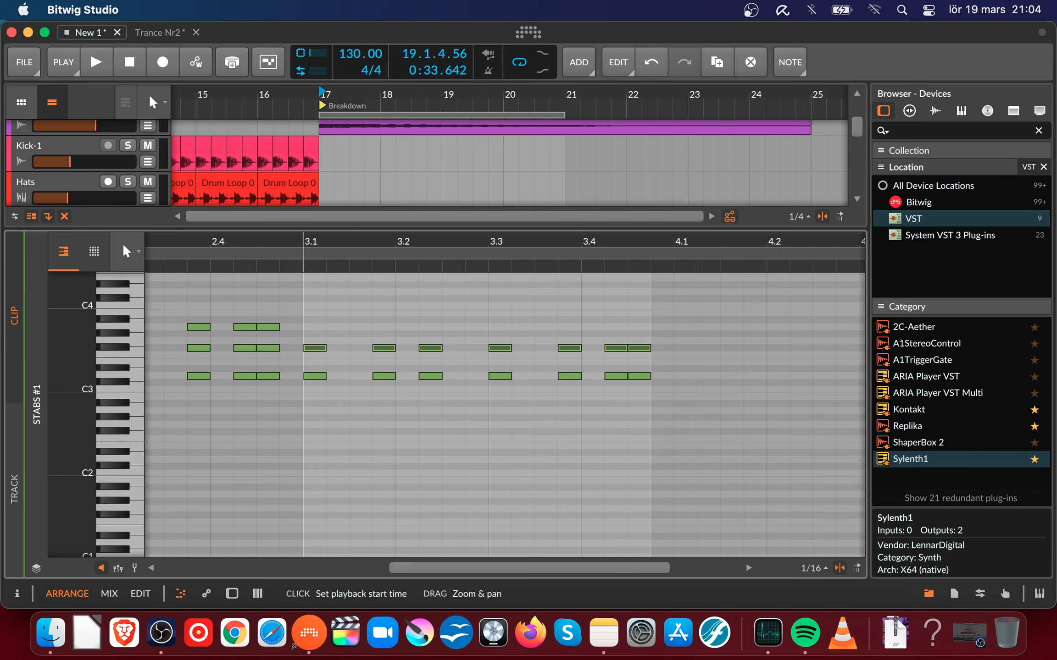
drag(304, 241, 496, 207)
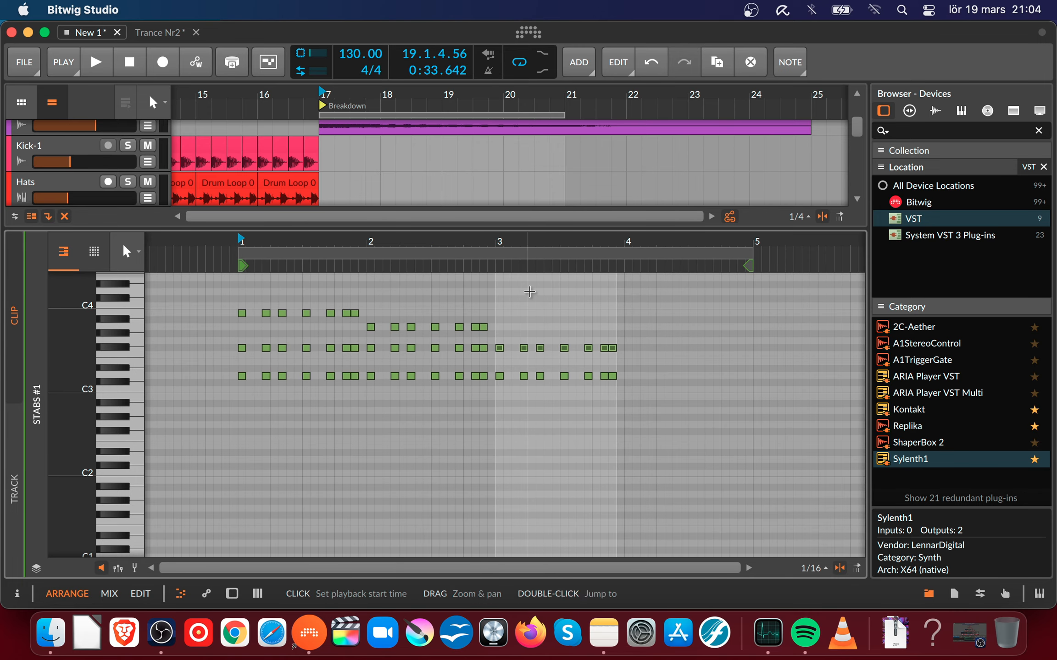
- Delete all notes from the third bar of the Stabs clip and play back the first two bars
click(527, 306)
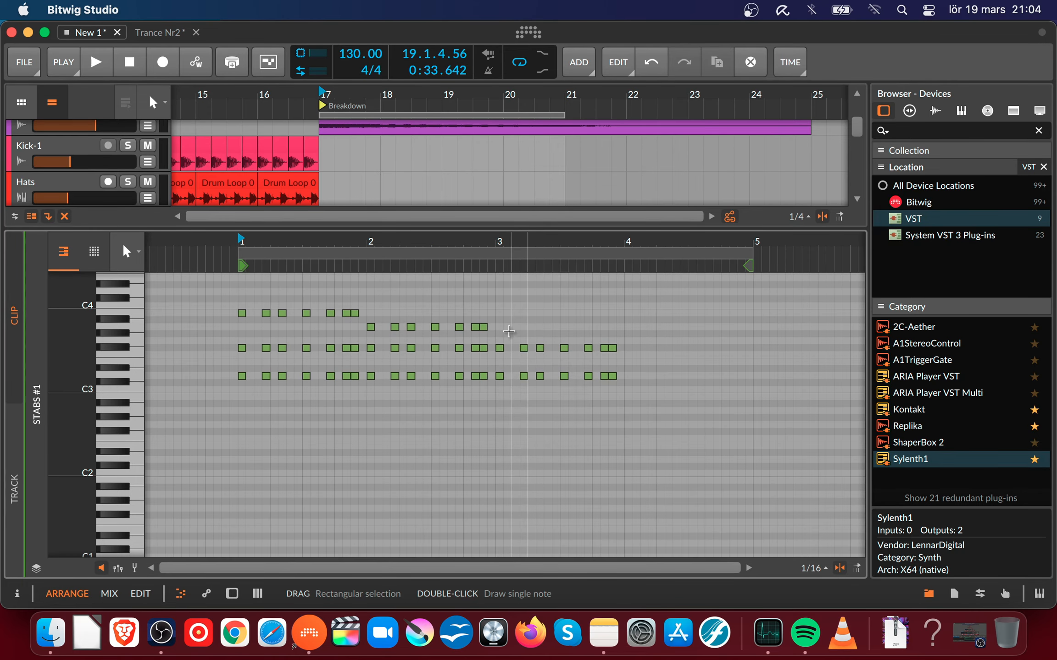
drag(499, 324, 698, 465)
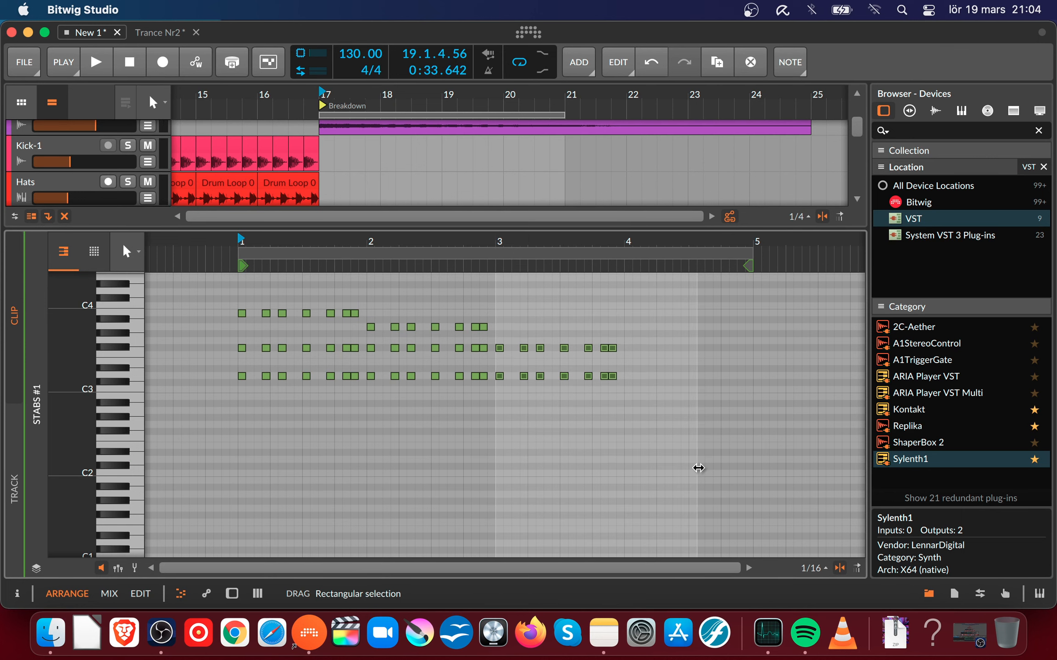
key(Delete)
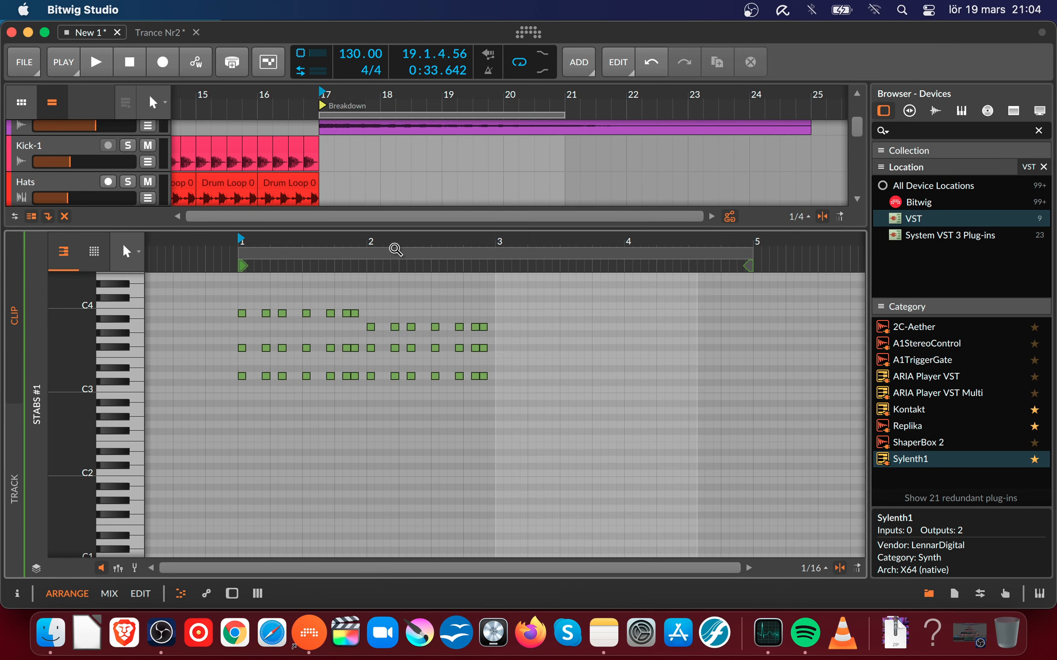
key(space)
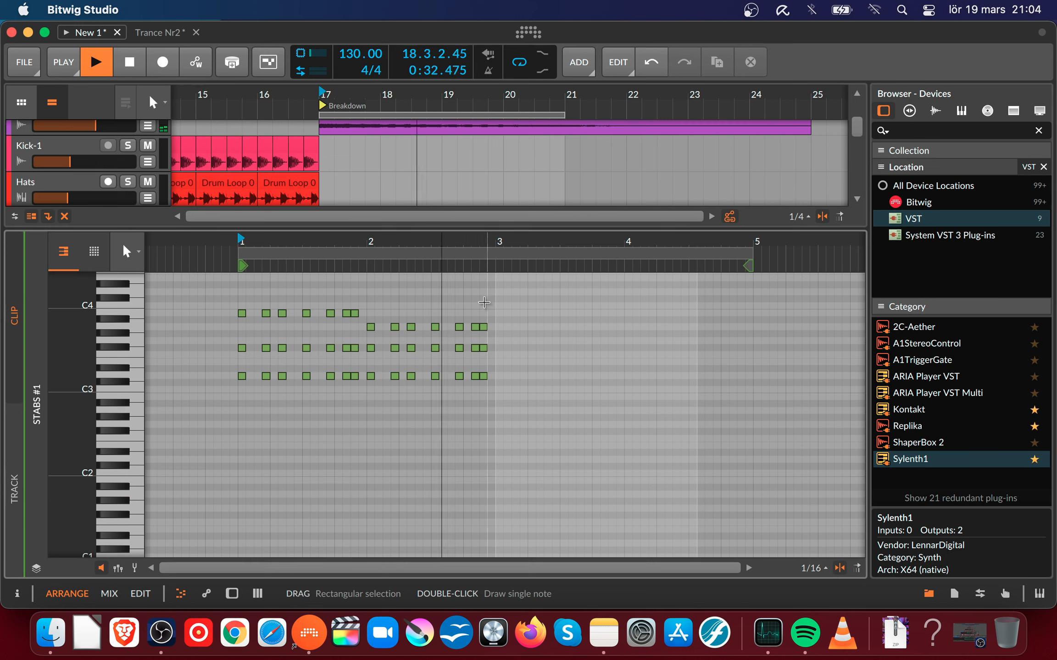
key(space)
- Try a copy of the first bar's chord stabs in bar 3 and audition the phrase from the clip start
drag(222, 298, 361, 395)
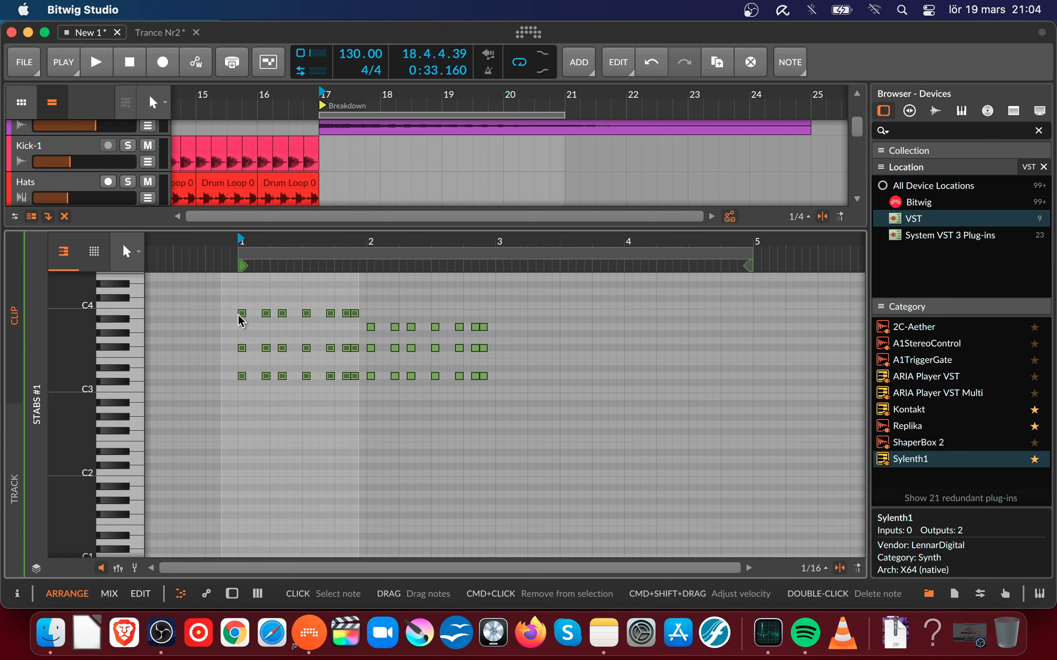
drag(242, 317, 499, 317)
click(232, 243)
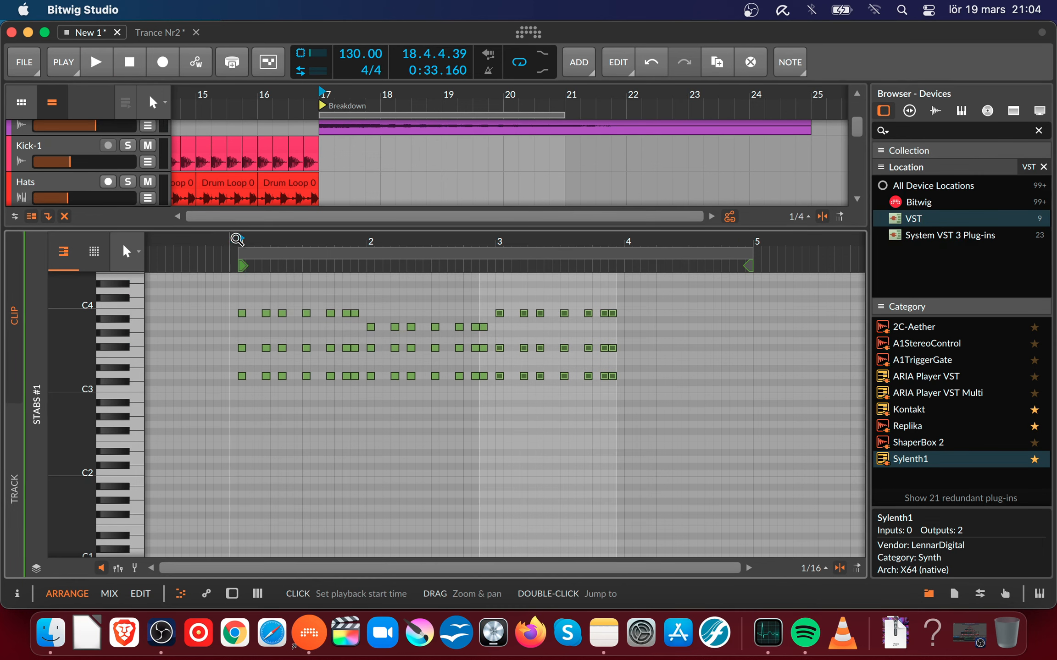
key(space)
drag(531, 264, 393, 243)
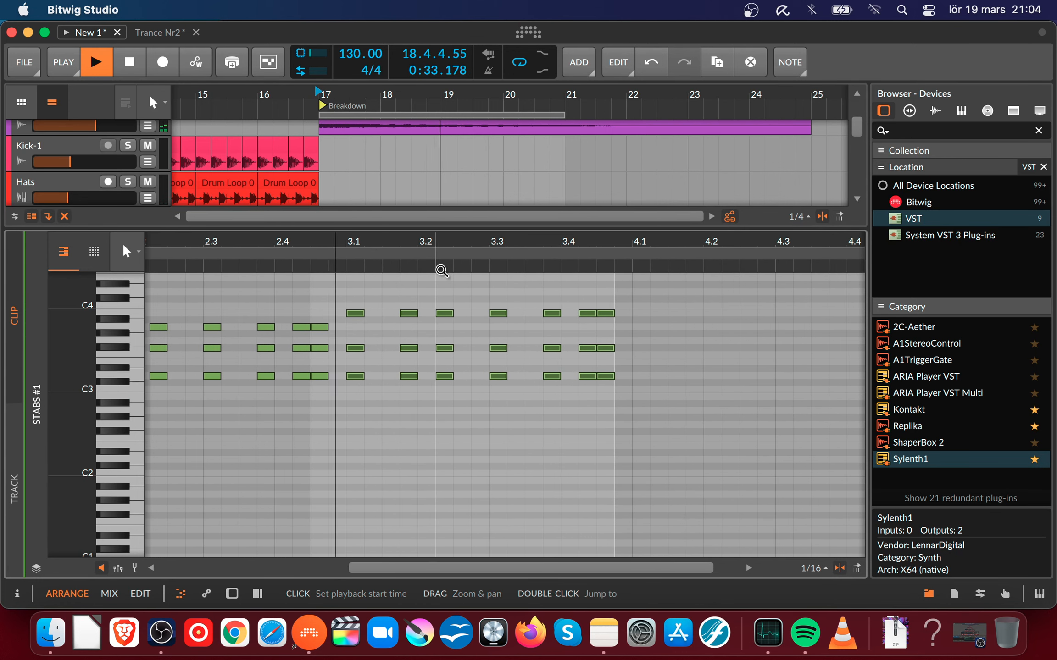
key(space)
- Remove the top notes from bar 3 and audition the two-note stabs from just before the bar
click(373, 309)
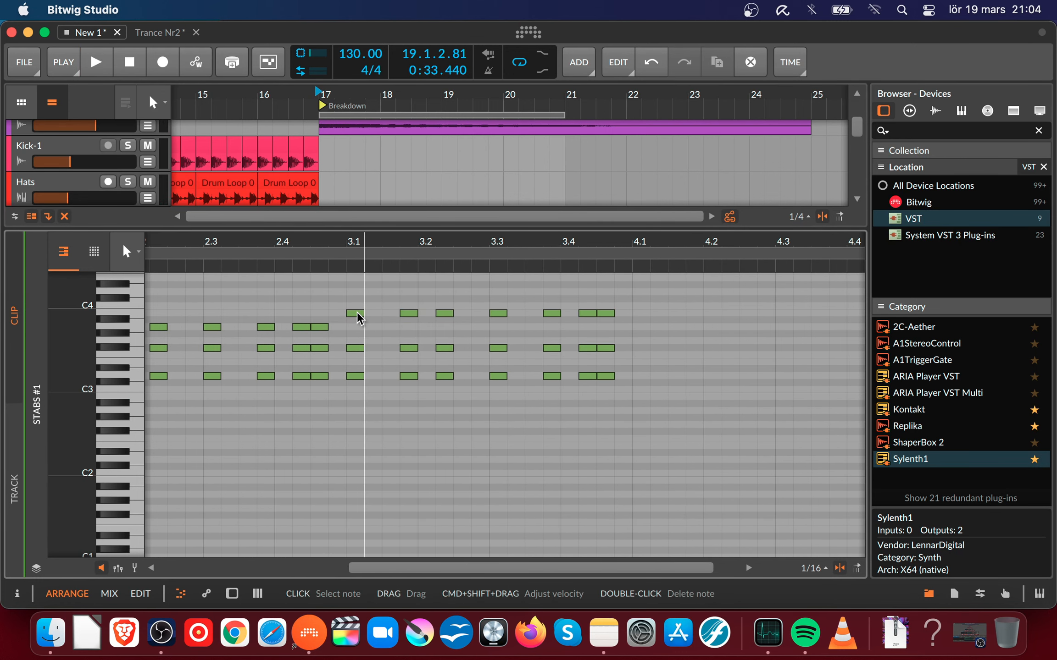
click(355, 314)
drag(338, 287, 702, 332)
key(Delete)
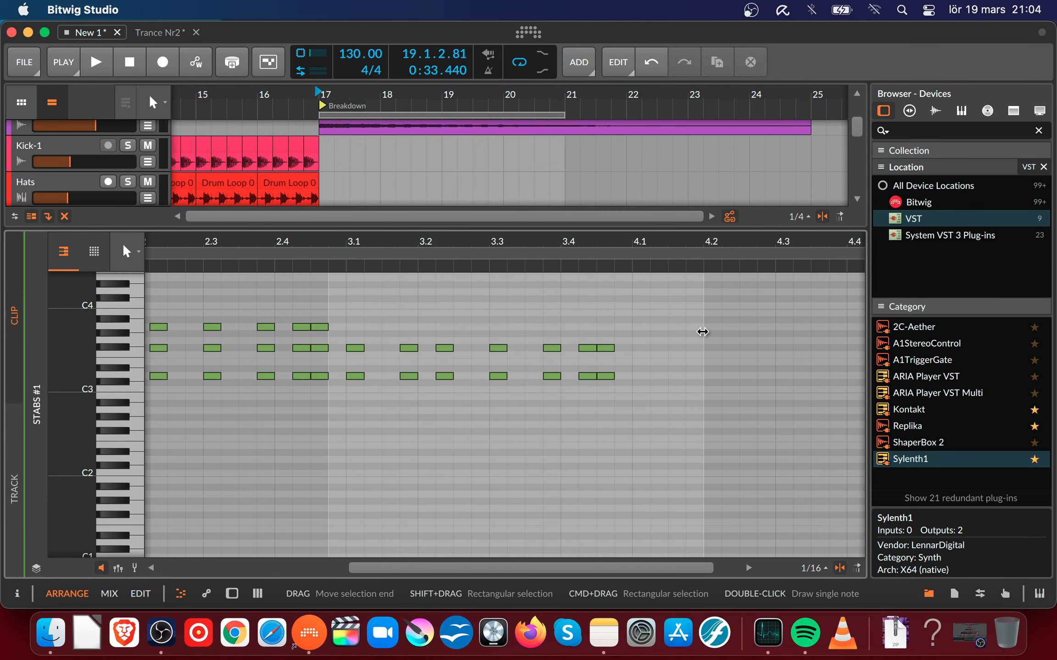
key(space)
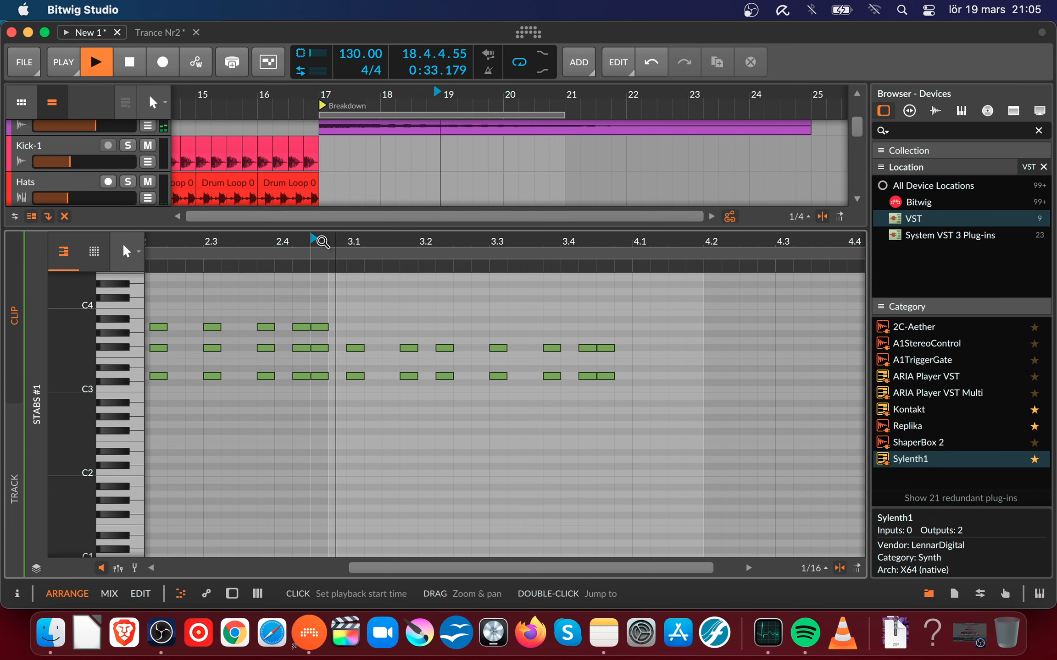
key(space)
click(366, 323)
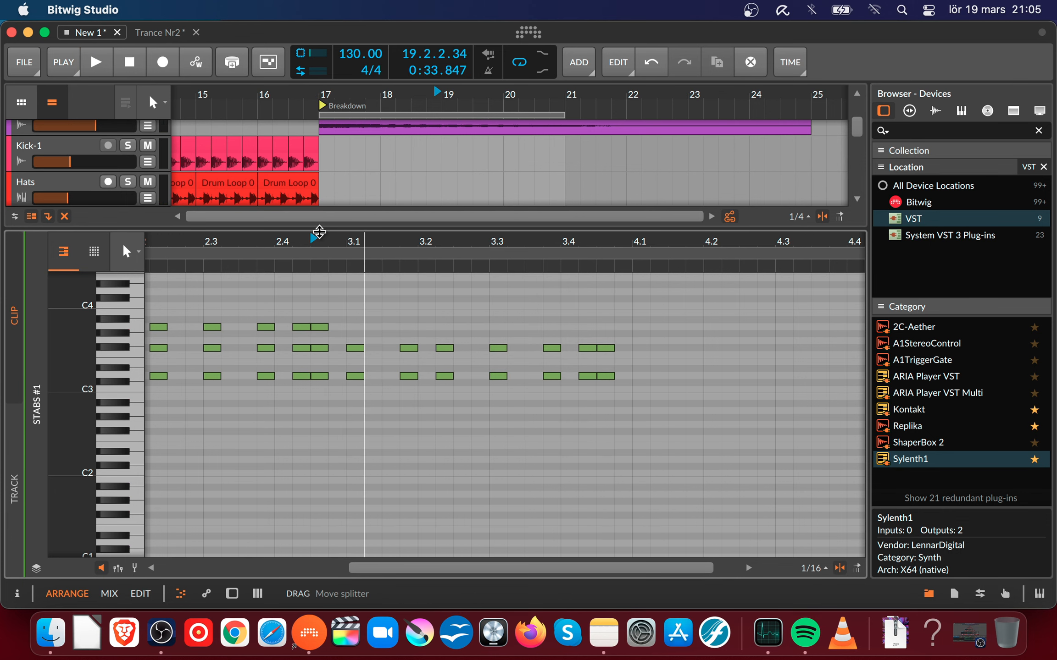
- Bring the whole clip into view and delete the remaining notes in bar 3
drag(320, 229, 530, 205)
click(545, 319)
drag(544, 319, 747, 436)
key(Delete)
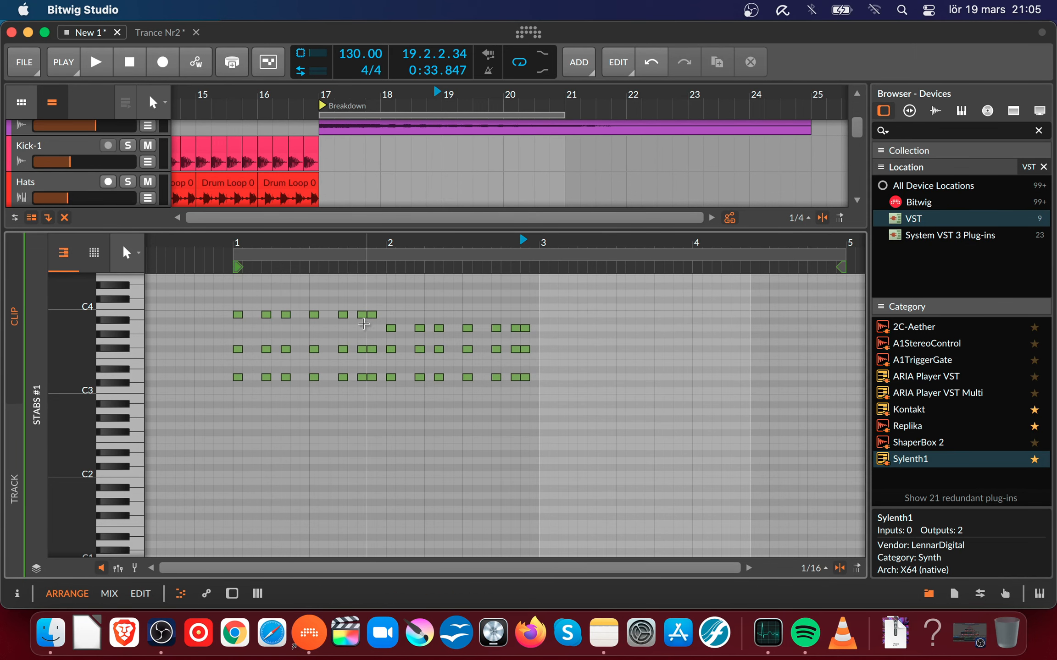
- Audition individual top notes of the first and second bars to compare their pitches
click(342, 314)
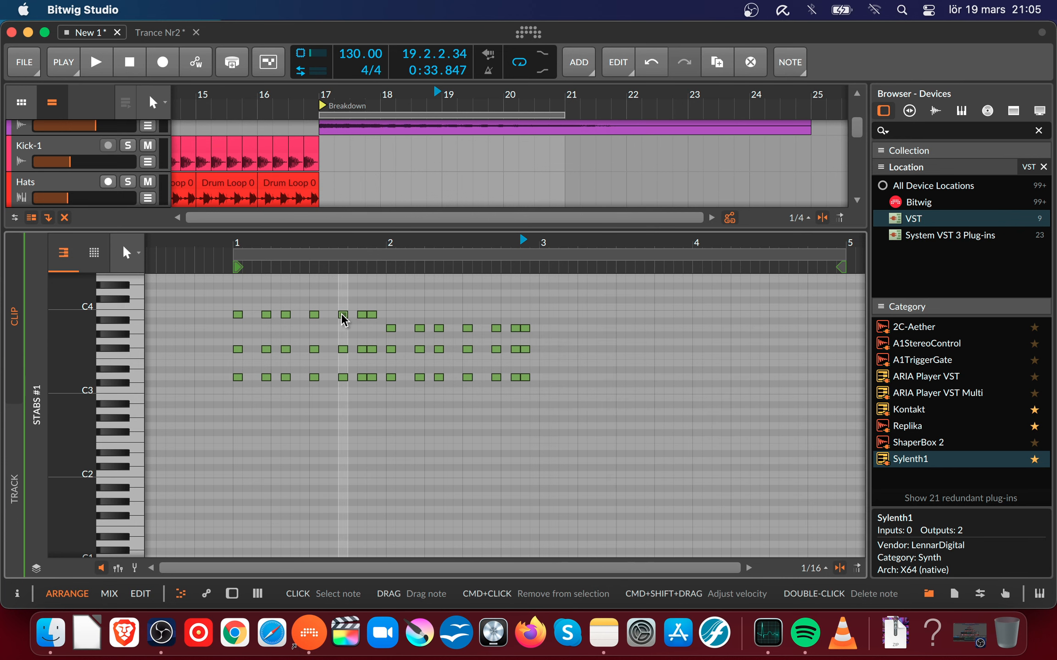
click(390, 327)
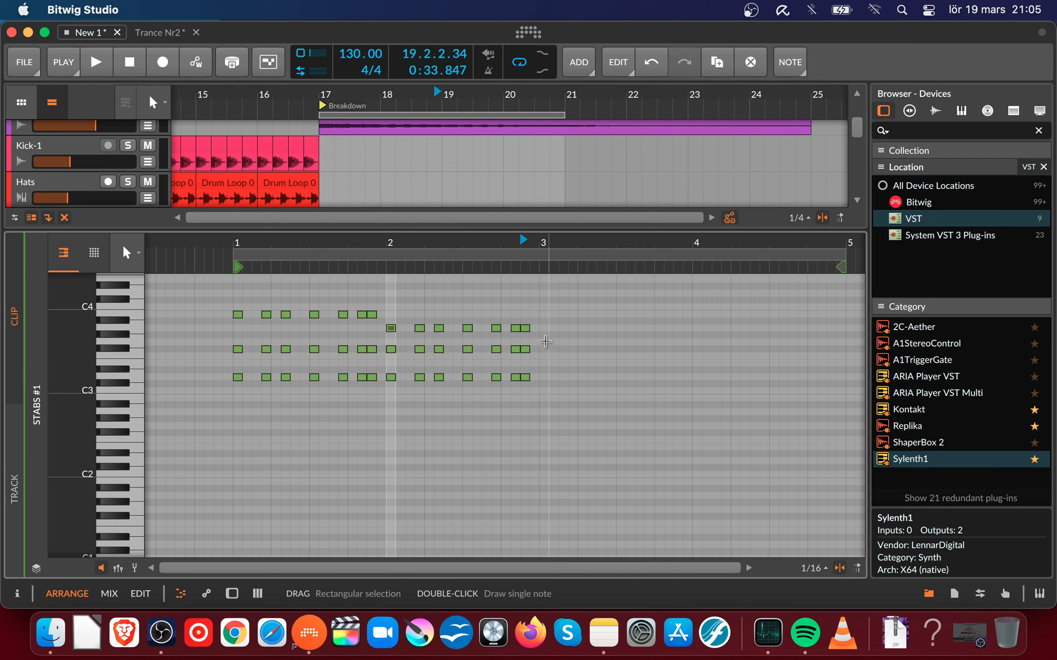
click(316, 315)
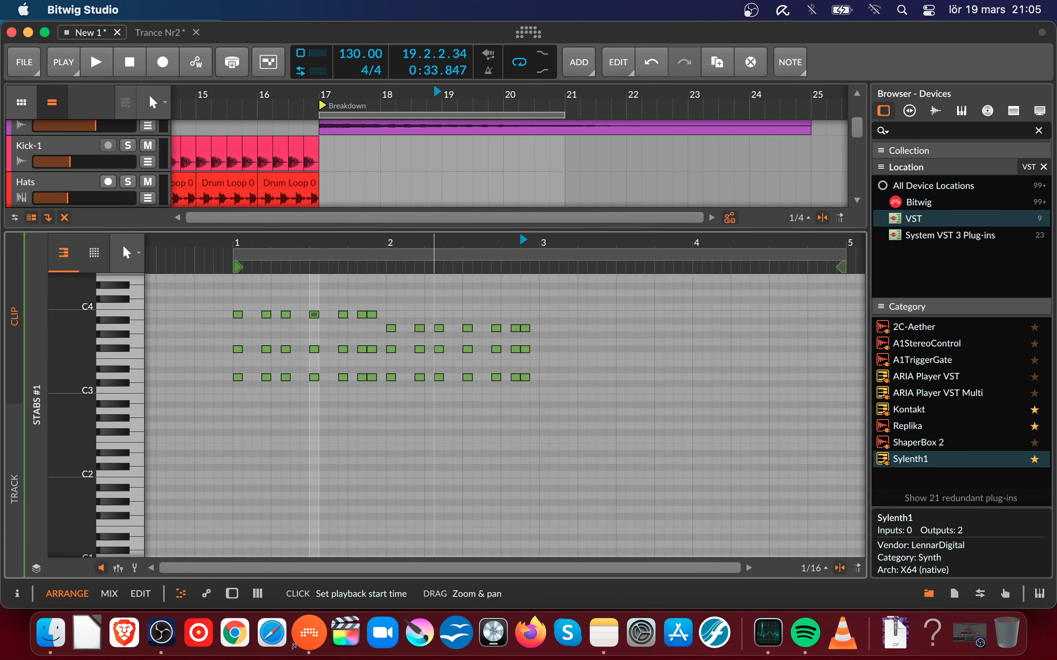
drag(434, 247, 433, 259)
click(363, 313)
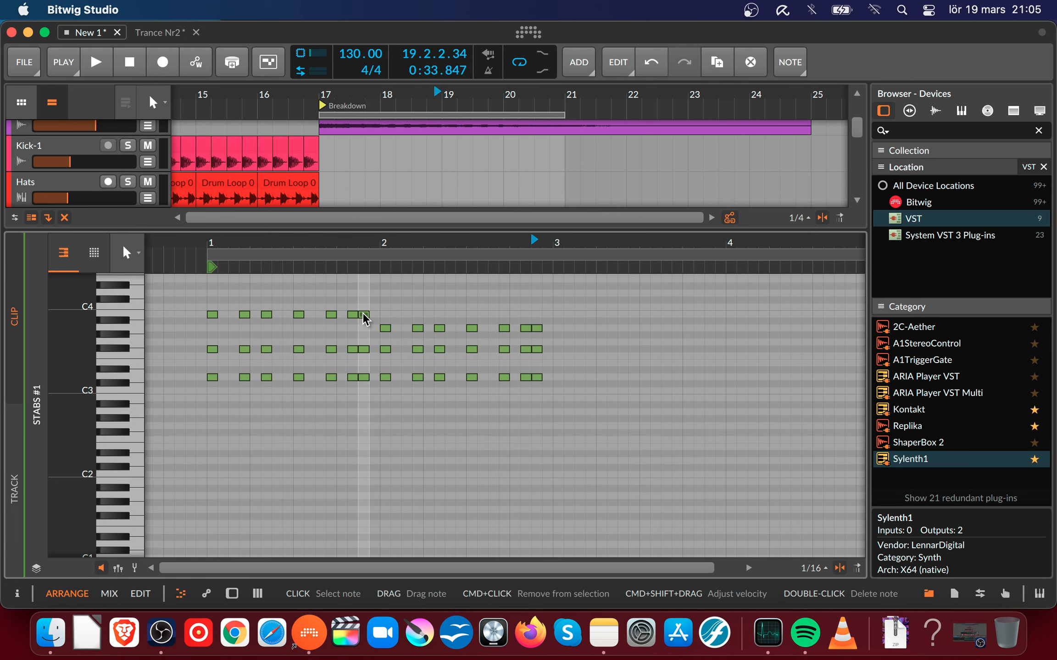
click(385, 328)
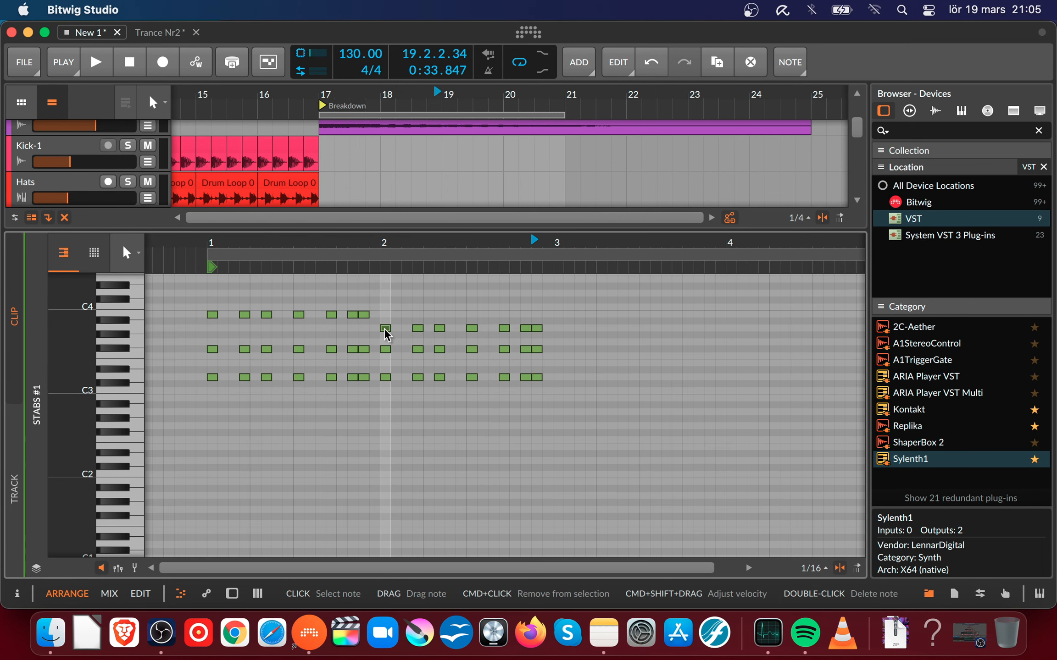
- Try the second bar's top-note rhythm in bar 3, pitched two semitones lower
click(536, 328)
mouse_move(535, 328)
mouse_down()
mouse_move(560, 327)
mouse_move(560, 342)
mouse_up()
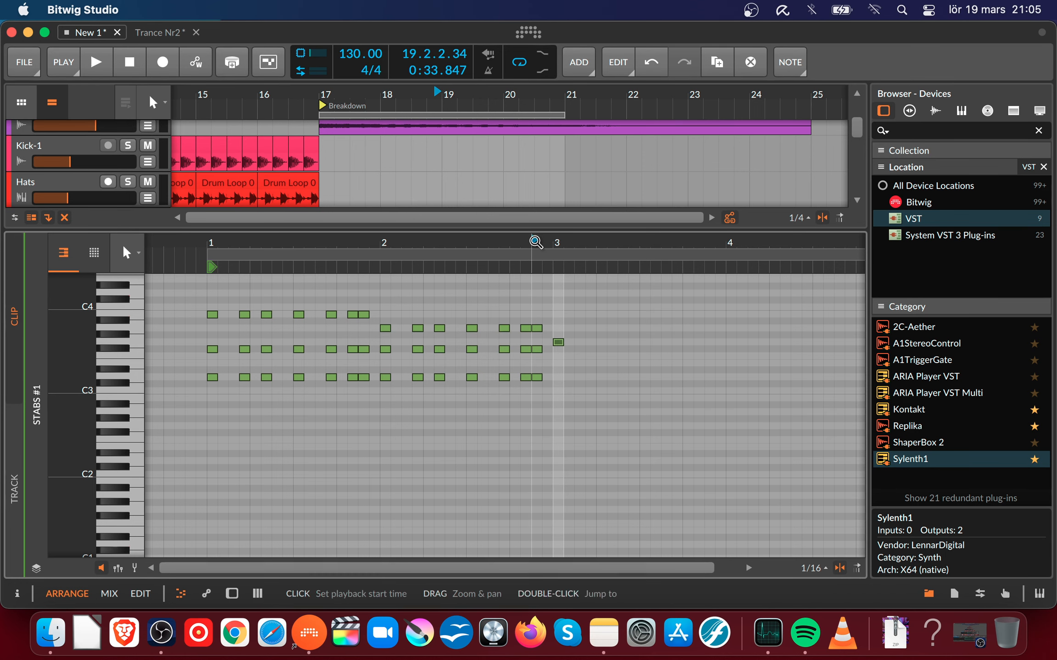
drag(534, 241, 534, 254)
click(547, 309)
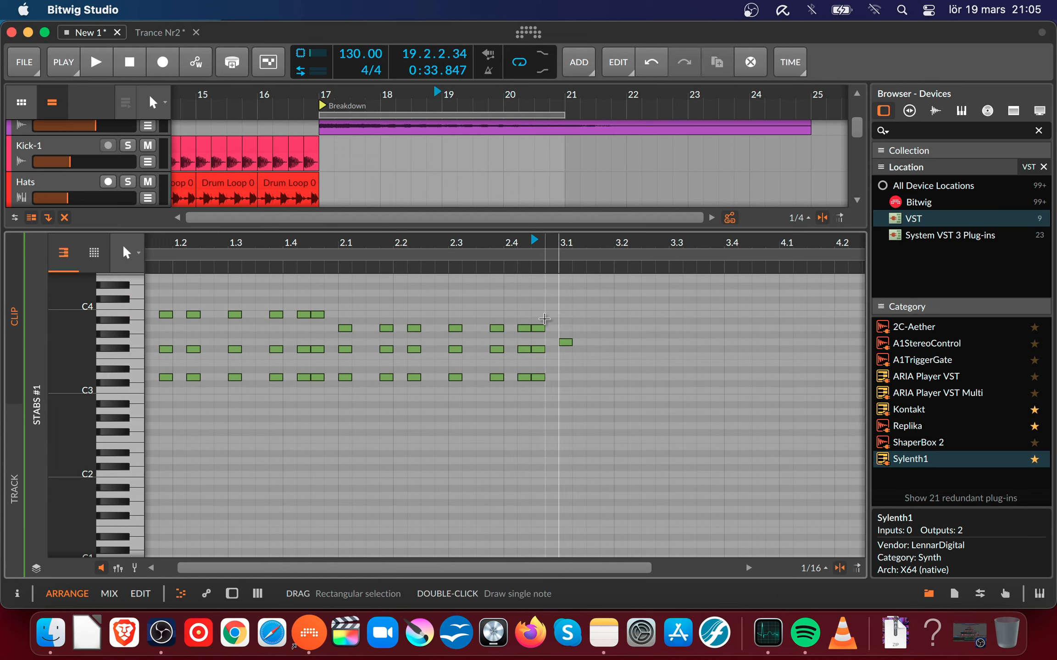
mouse_move(548, 314)
mouse_down()
mouse_move(340, 337)
mouse_move(587, 339)
mouse_move(569, 342)
mouse_up()
- Audition bar 3's single-note line from the start of bar 2 and delete the line
click(369, 244)
key(space)
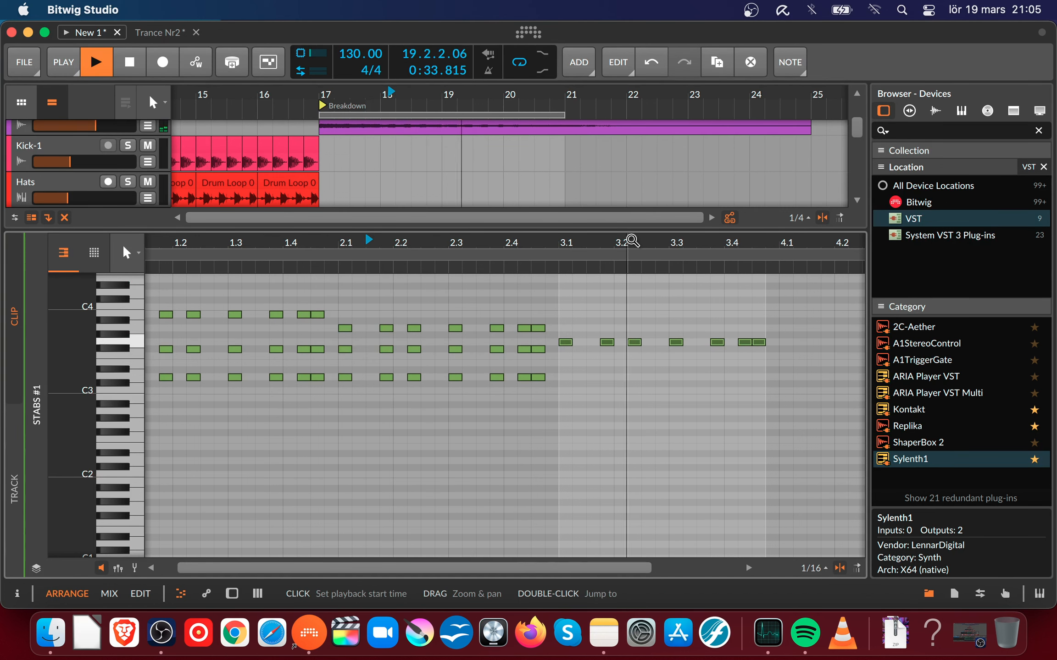
key(space)
key(Delete)
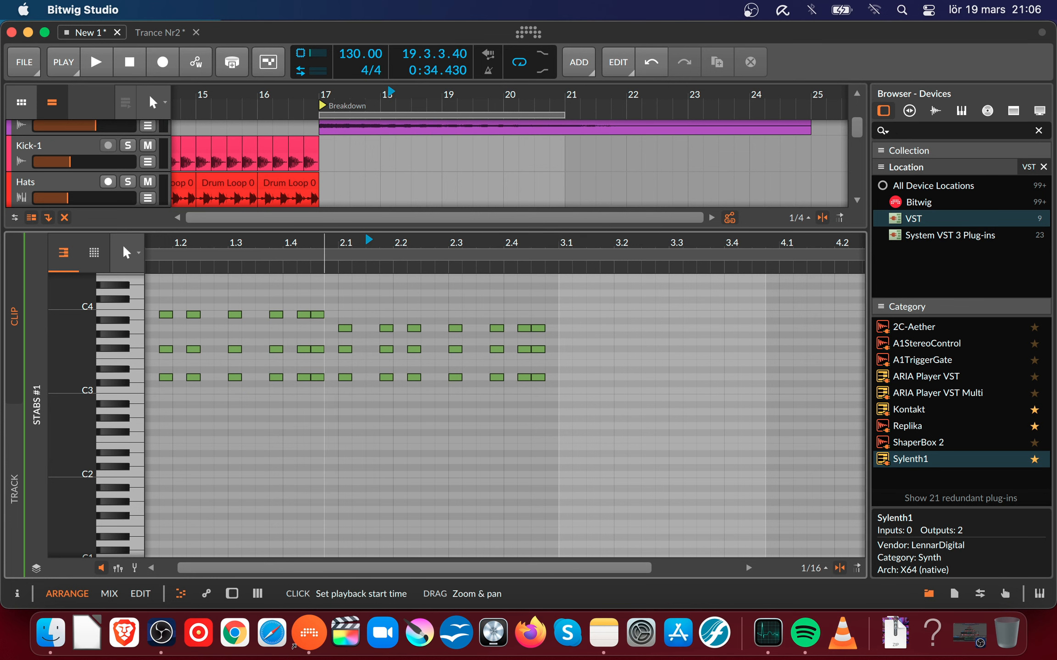
- Play back the first two bars of the Stabs clip from the beginning
drag(337, 265, 273, 265)
click(278, 240)
key(space)
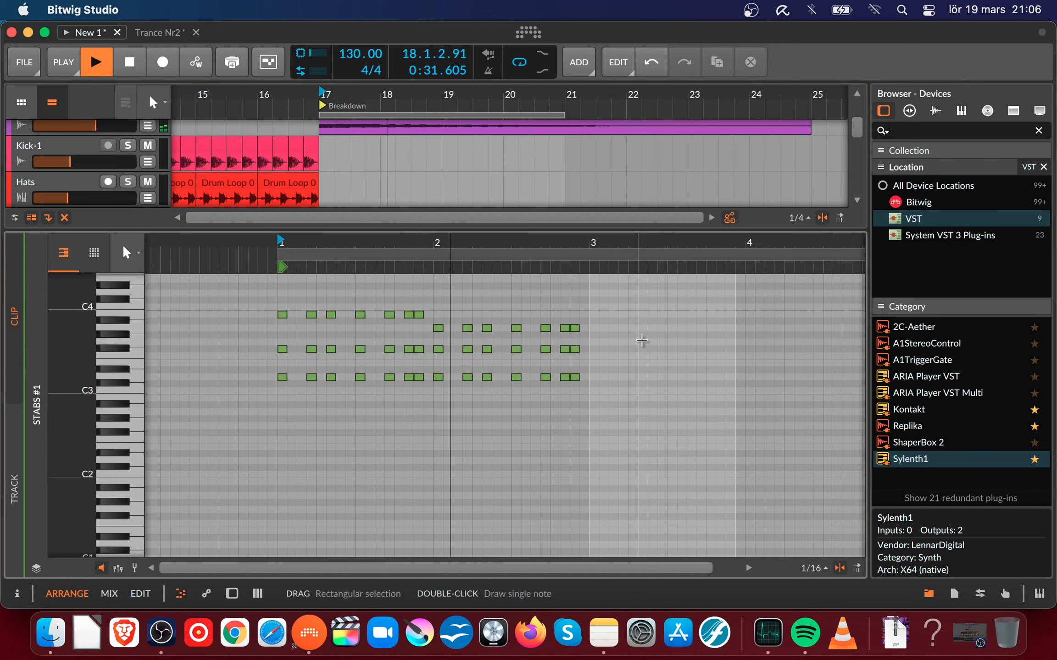
key(space)
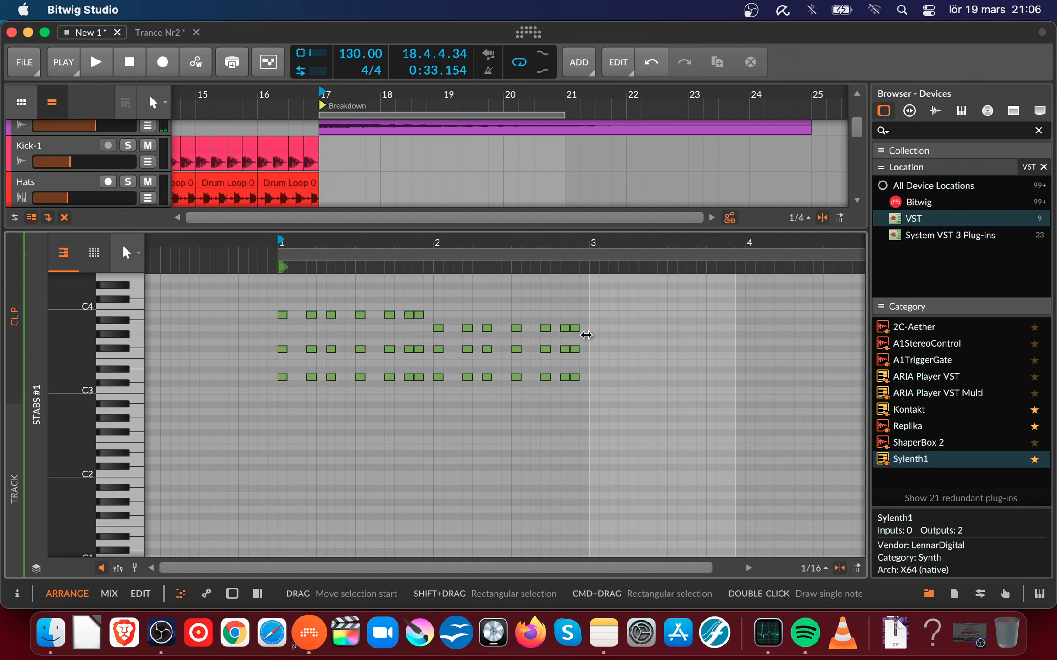
- Try the second bar's top notes in bar 3, five semitones lower, and audition the phrase from the clip start
drag(438, 328, 487, 326)
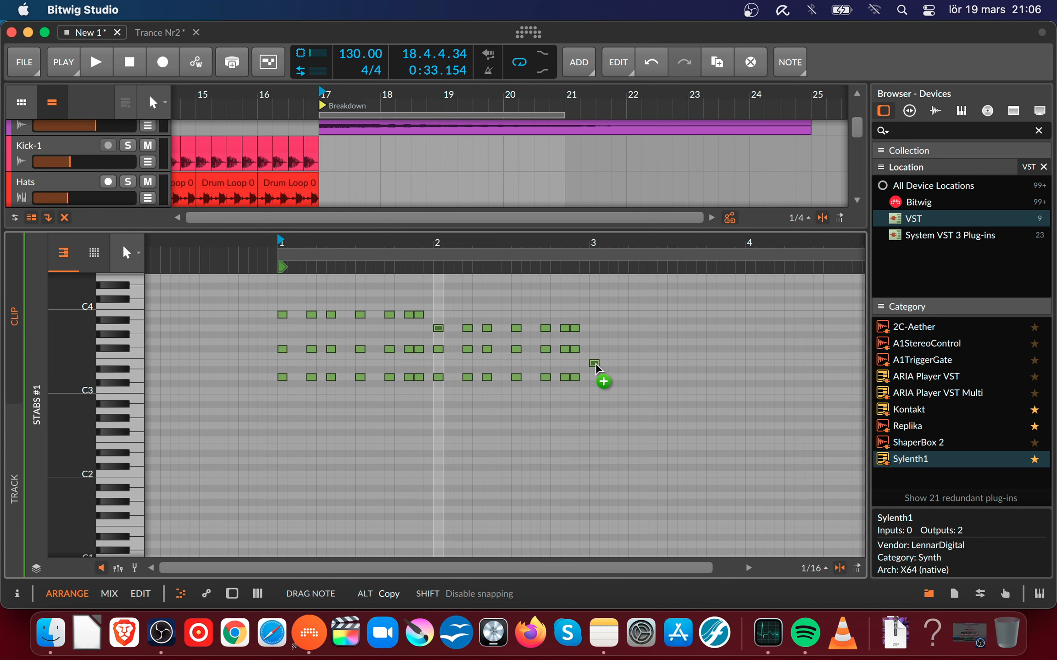
drag(594, 367, 594, 366)
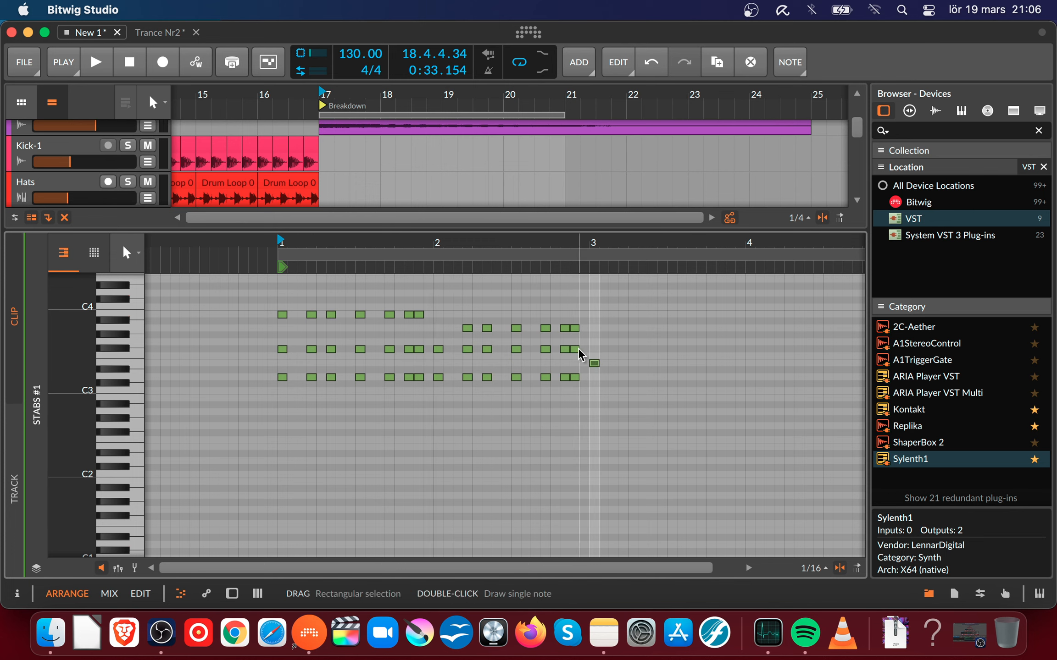
drag(458, 314, 618, 341)
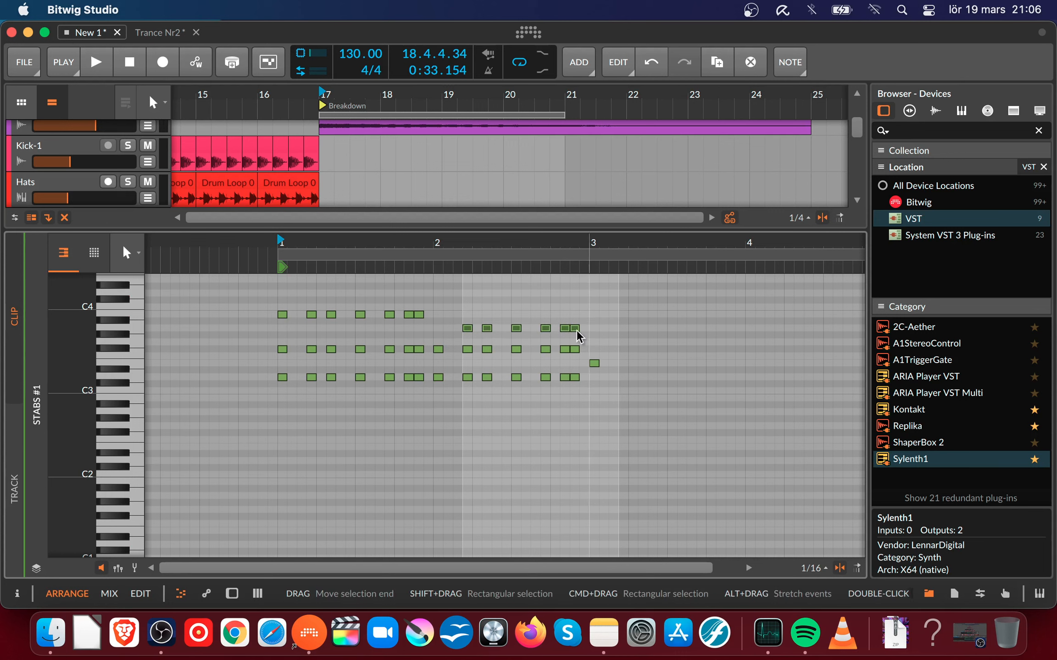
drag(477, 331, 595, 361)
key(space)
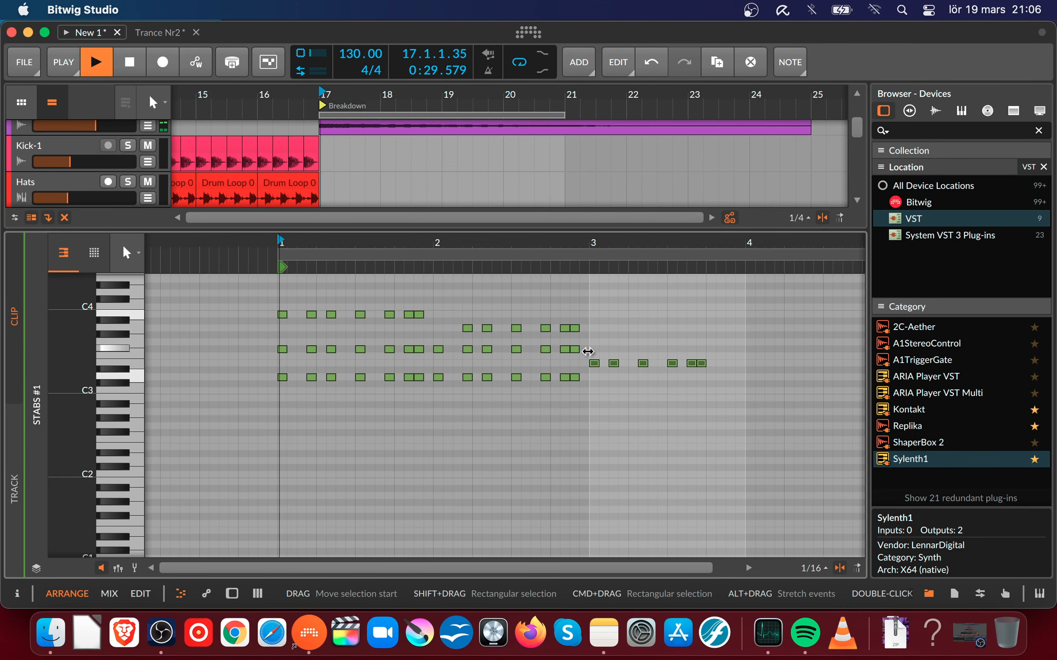
drag(606, 254, 507, 245)
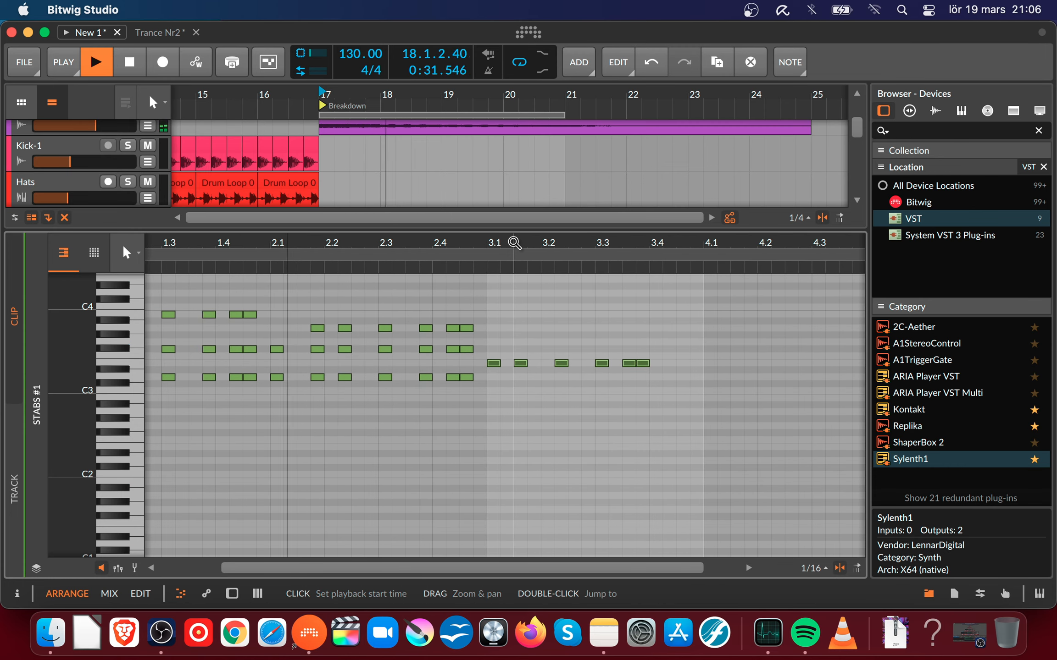
key(space)
key(Escape)
- Restore the missing top note on bar 2's first stab, level with that bar's other top notes, and audition the phrase
drag(275, 351, 276, 330)
key(space)
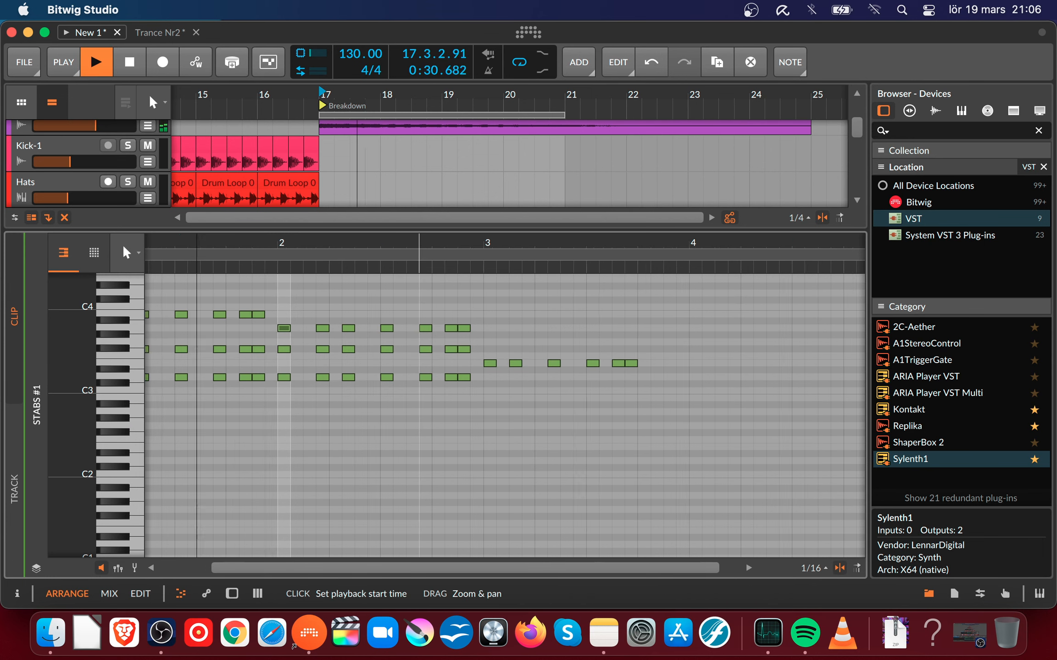
drag(429, 243, 396, 241)
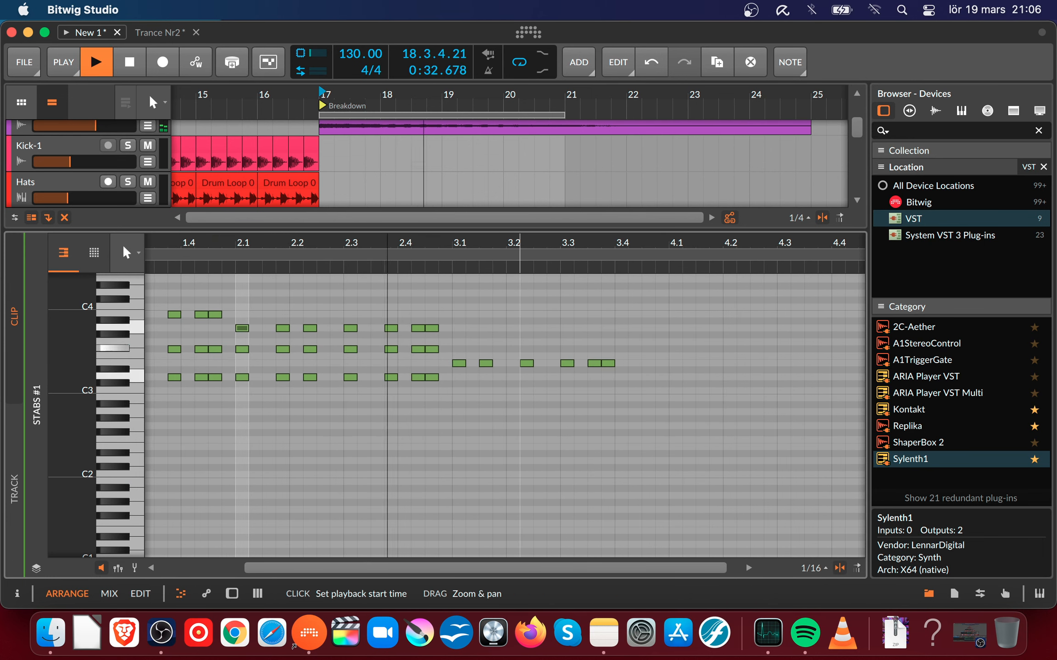
scroll(519, 242, up, 3)
key(space)
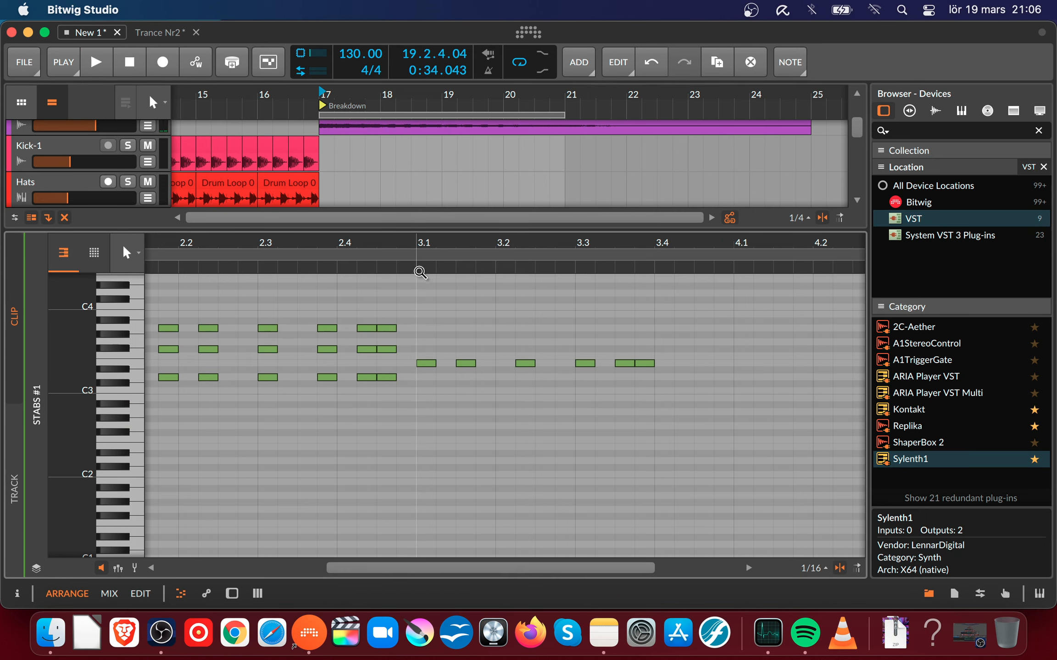
- Clear bar 3, copy the first two bars' chord stabs into bars 3 and 4, and play the clip from the start
drag(418, 246, 467, 247)
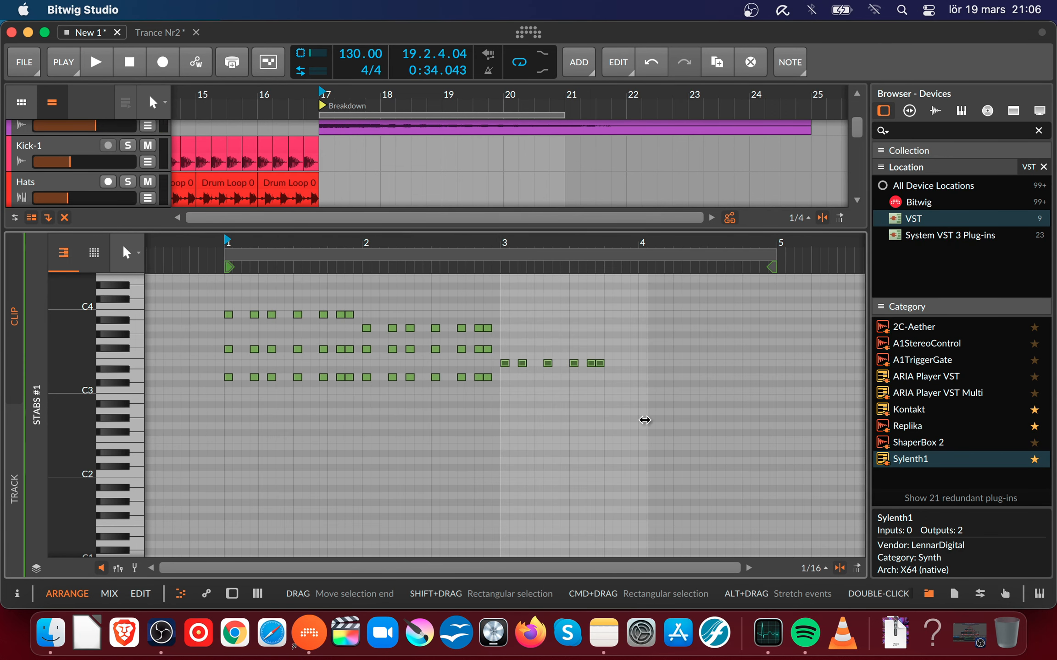
key(Delete)
drag(212, 291, 547, 412)
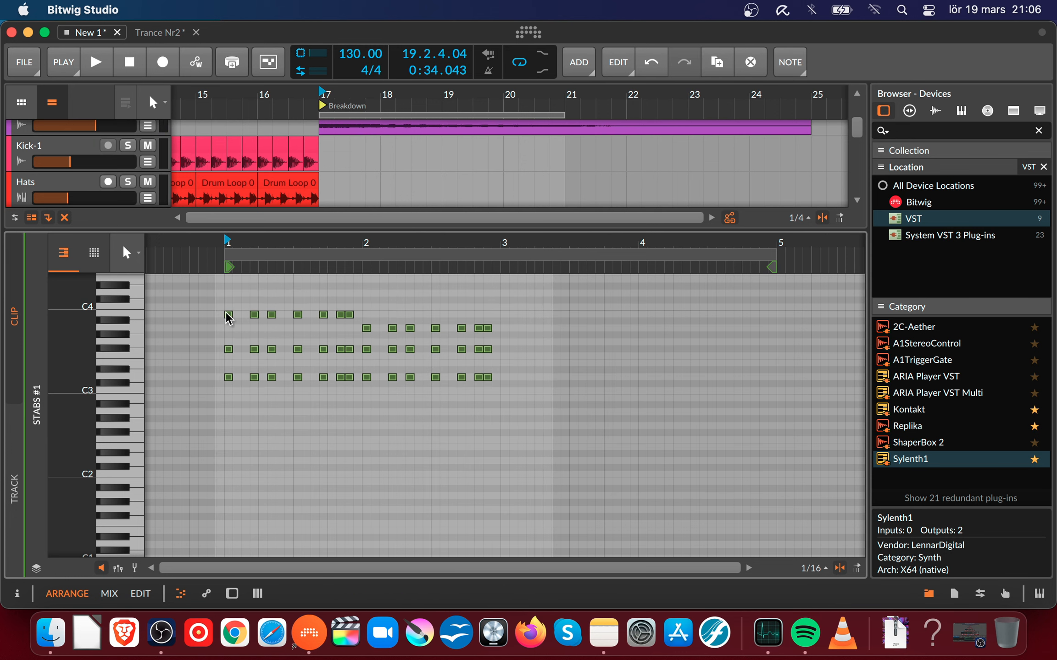
drag(228, 316, 505, 314)
key(space)
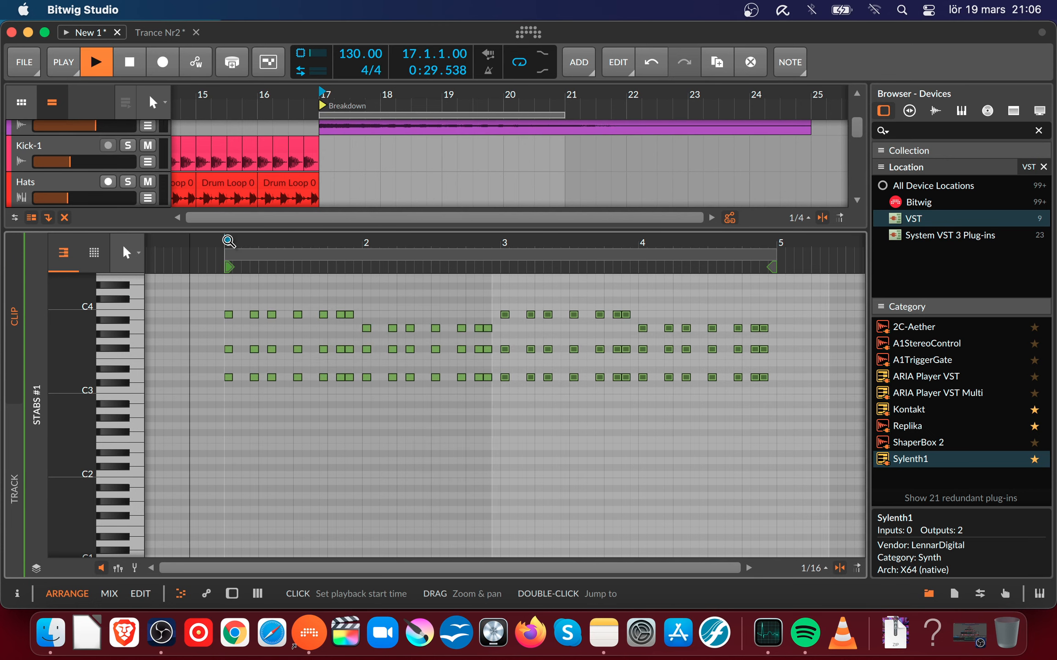
drag(513, 243, 406, 244)
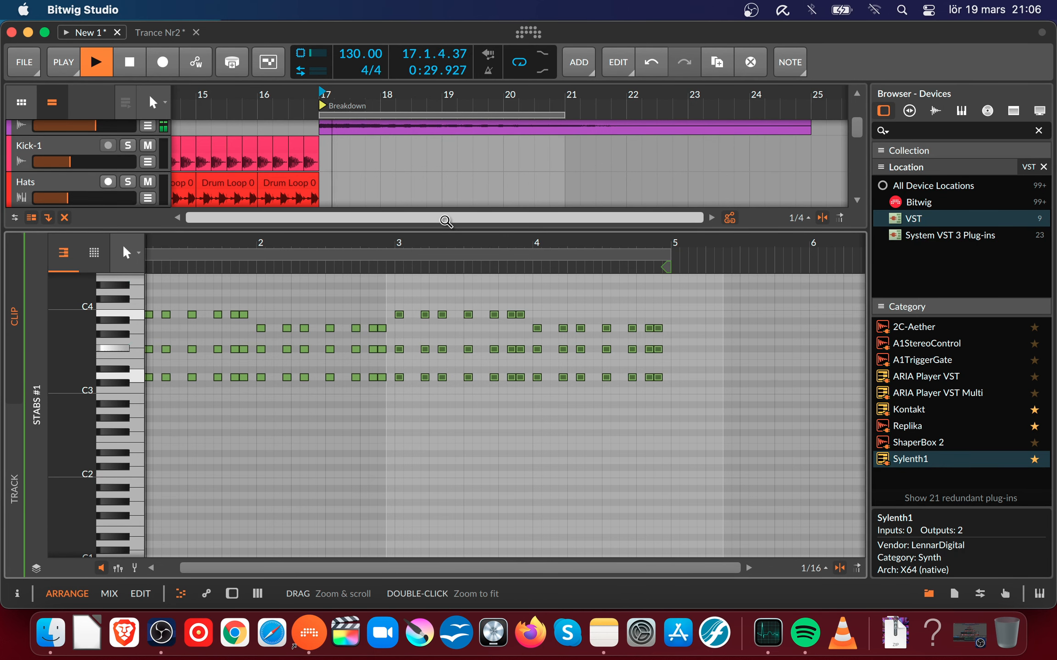
- Stop playback, enlarge the arranger and delete the Arpeggio1 clip in the breakdown at bar 17
key(space)
drag(433, 230, 468, 408)
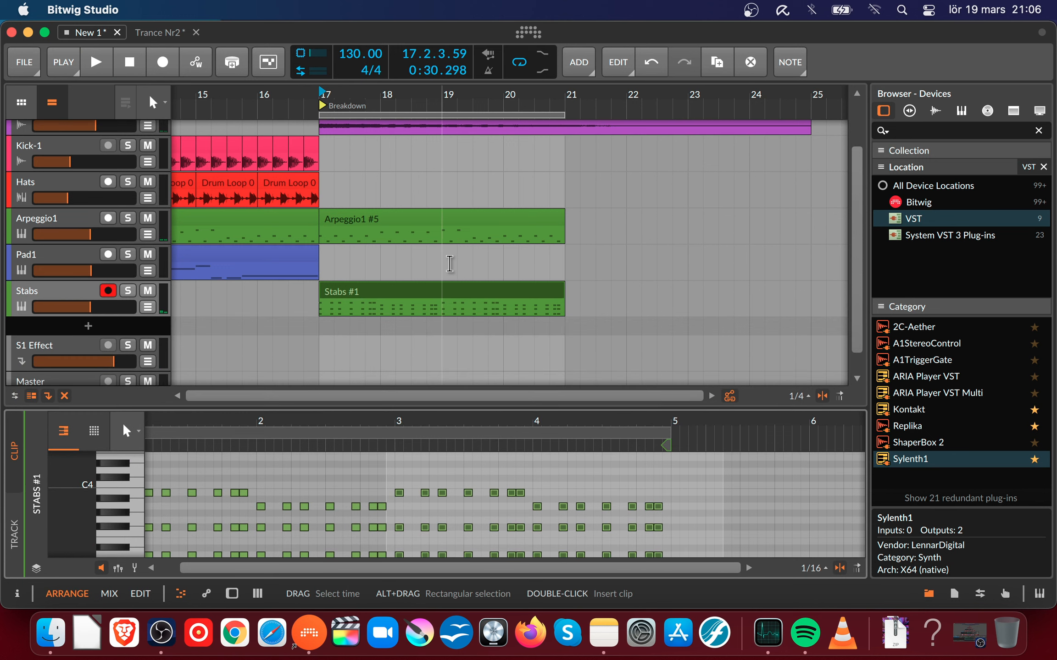
click(399, 222)
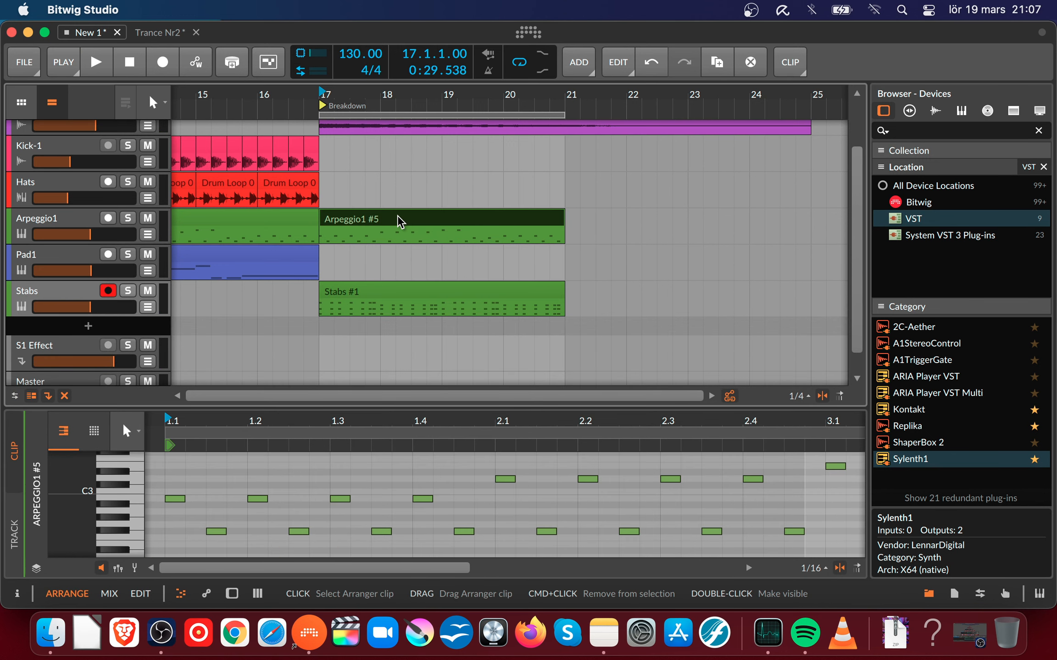
key(BackSpace)
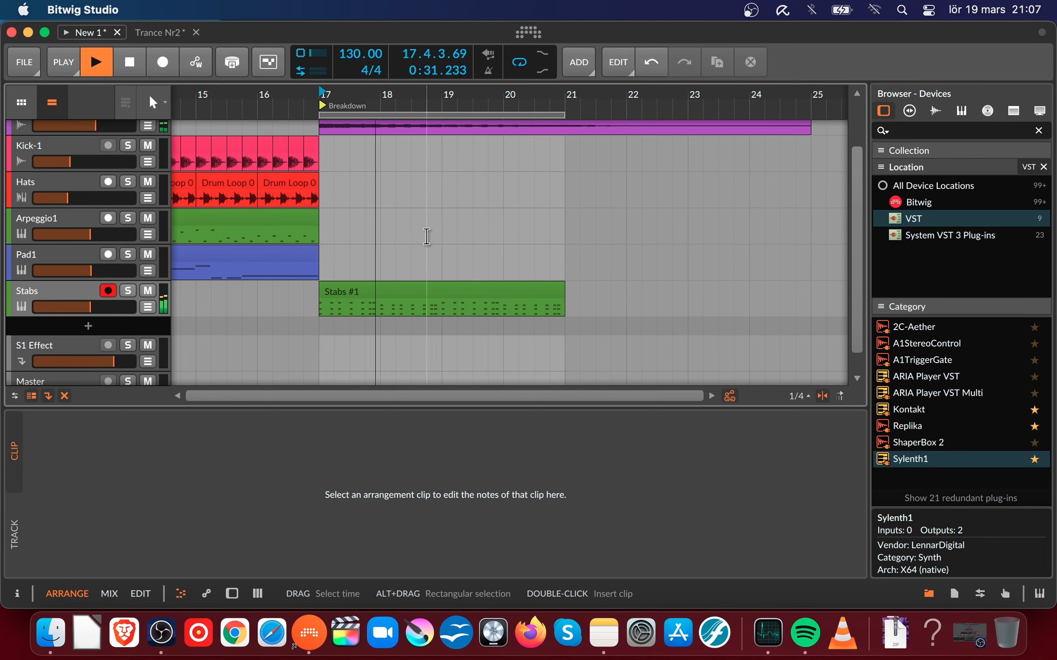
- Play the arrangement from bar 13 through the breakdown's Stabs clip to judge the transition
click(243, 95)
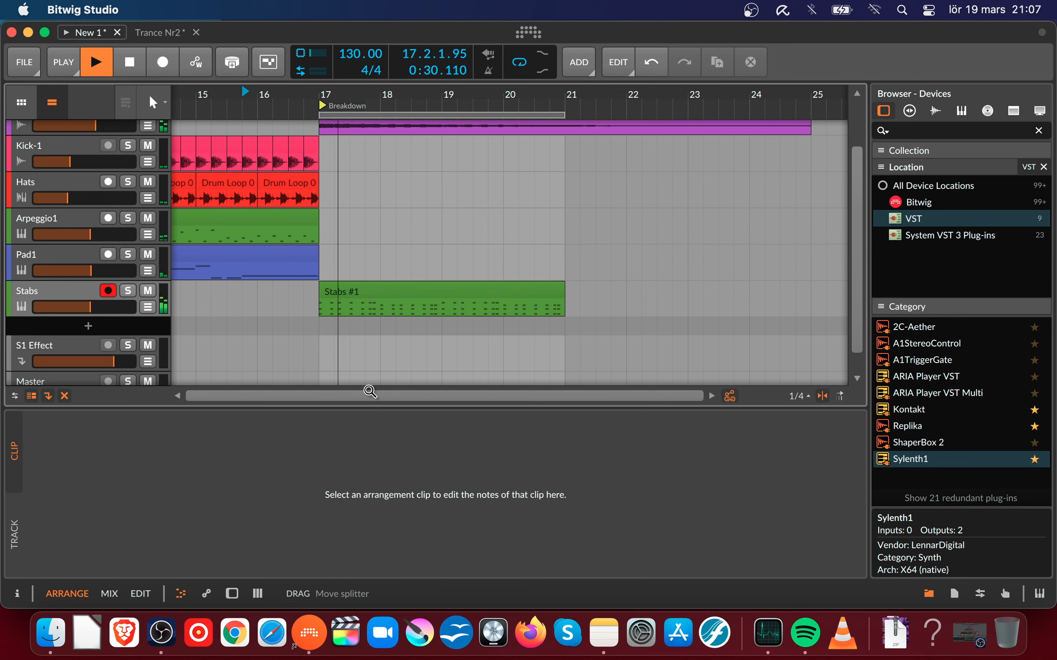
key(space)
drag(266, 91, 463, 101)
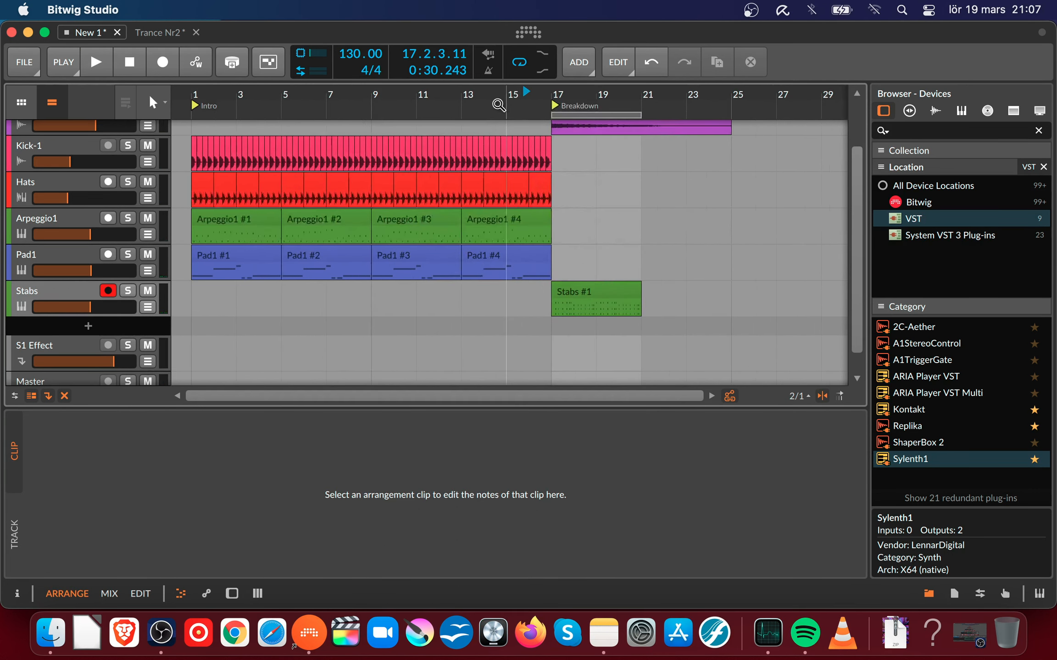
click(462, 94)
key(space)
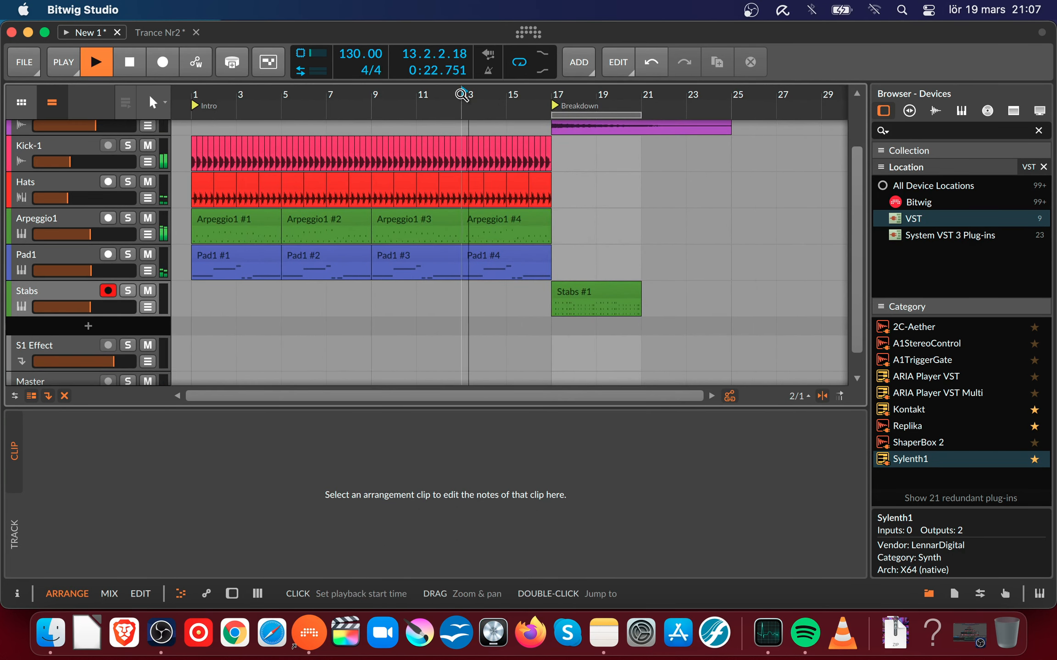
drag(591, 94, 463, 122)
drag(472, 98, 405, 92)
key(space)
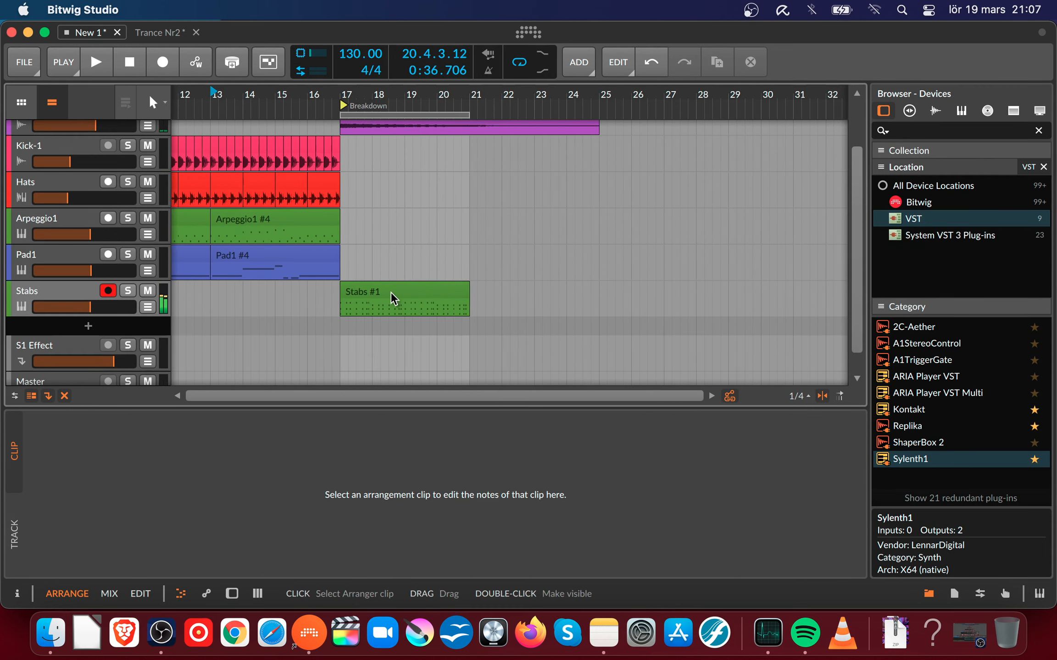
- Duplicate the Stabs #1 clip so that the copy follows directly at bar 21
click(390, 294)
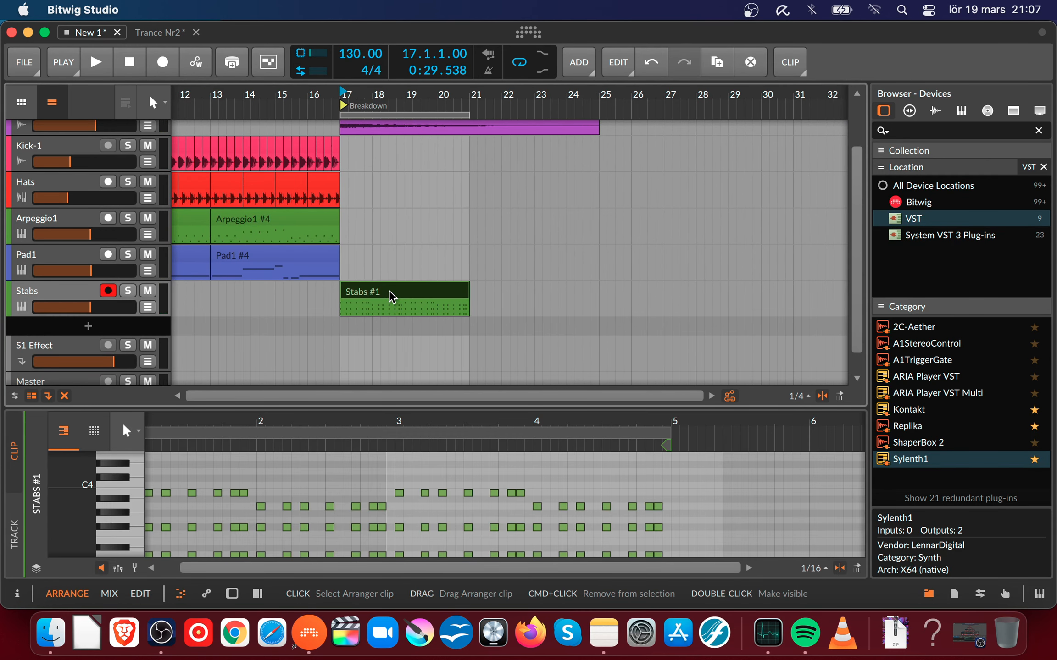
drag(384, 295, 515, 295)
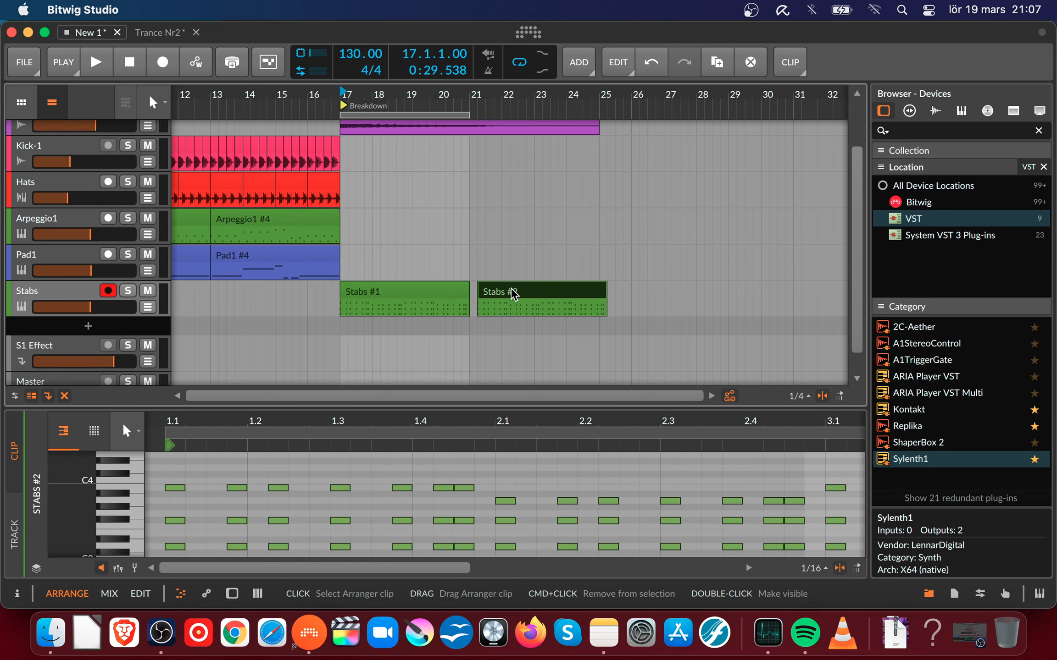
key(Left)
key(Right)
key(Left)
click(513, 294)
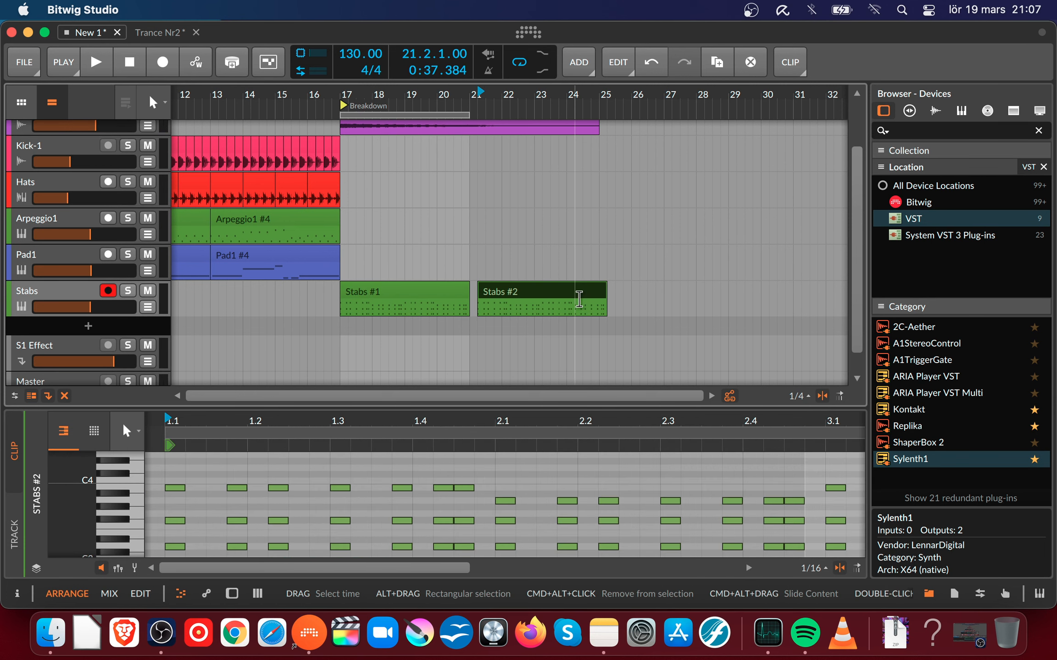
drag(552, 295, 545, 296)
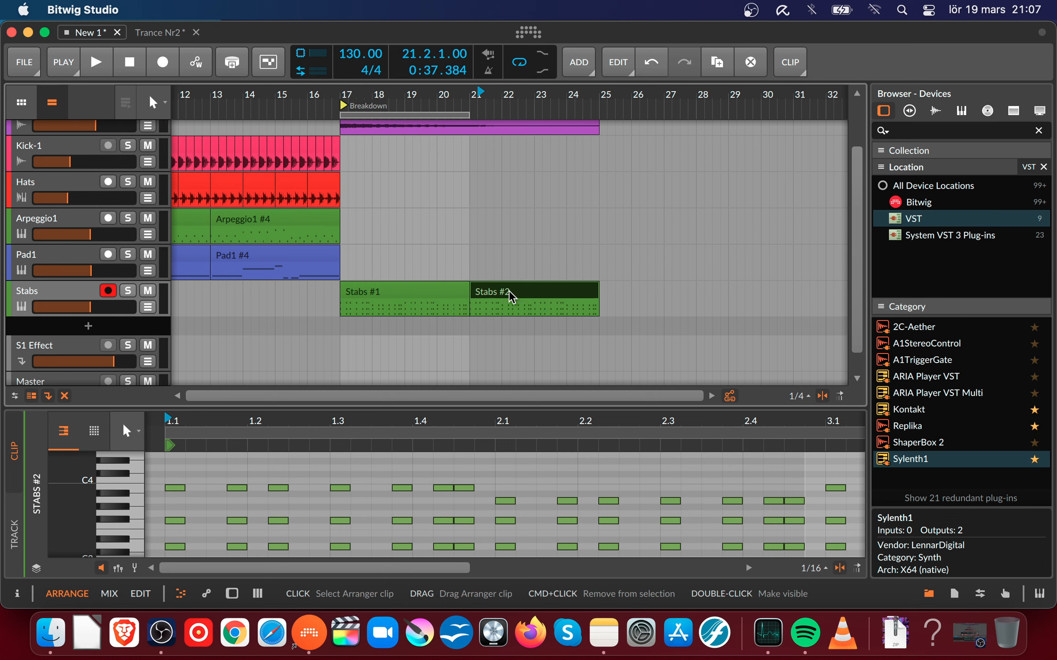
- Move the loop range to bars 21 to 25 and audition the copied Stabs clip from just before bar 21
drag(456, 116, 582, 118)
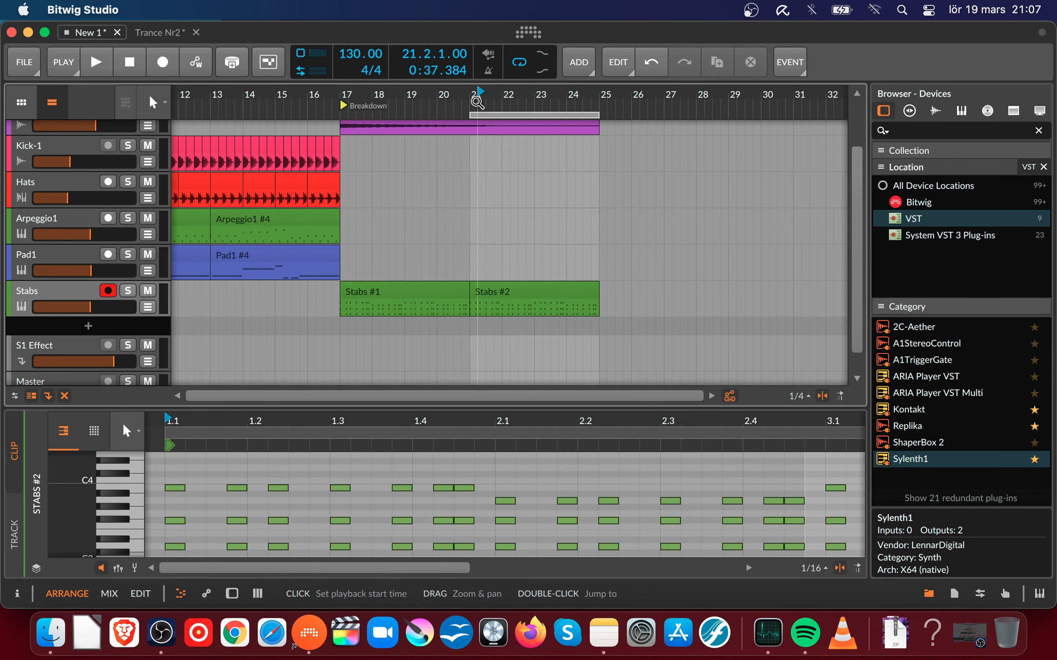
click(463, 94)
key(space)
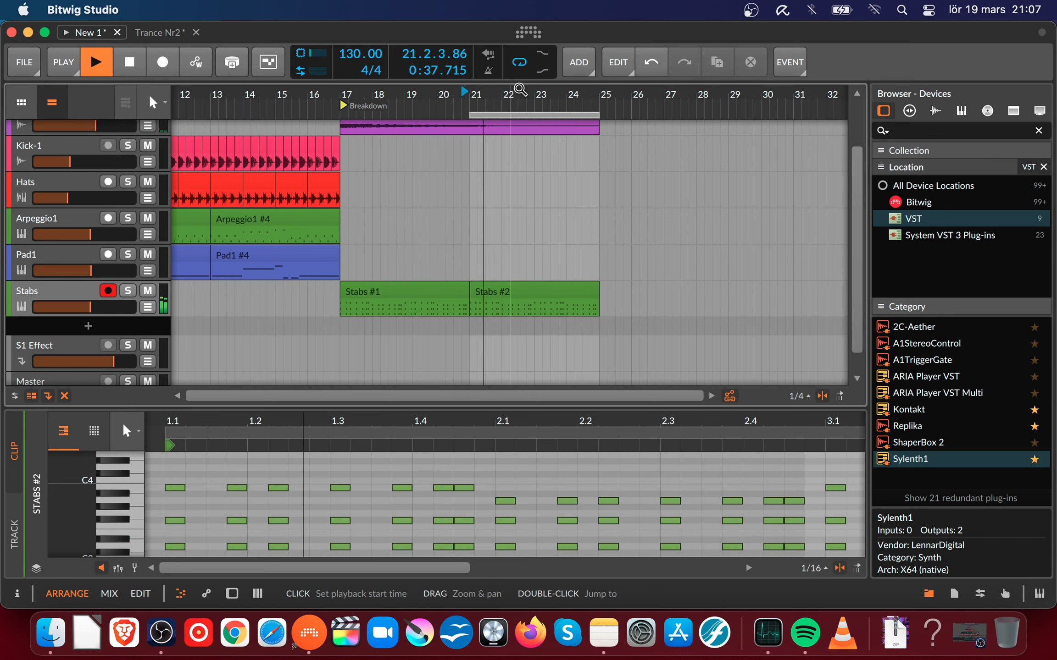
drag(518, 91, 504, 125)
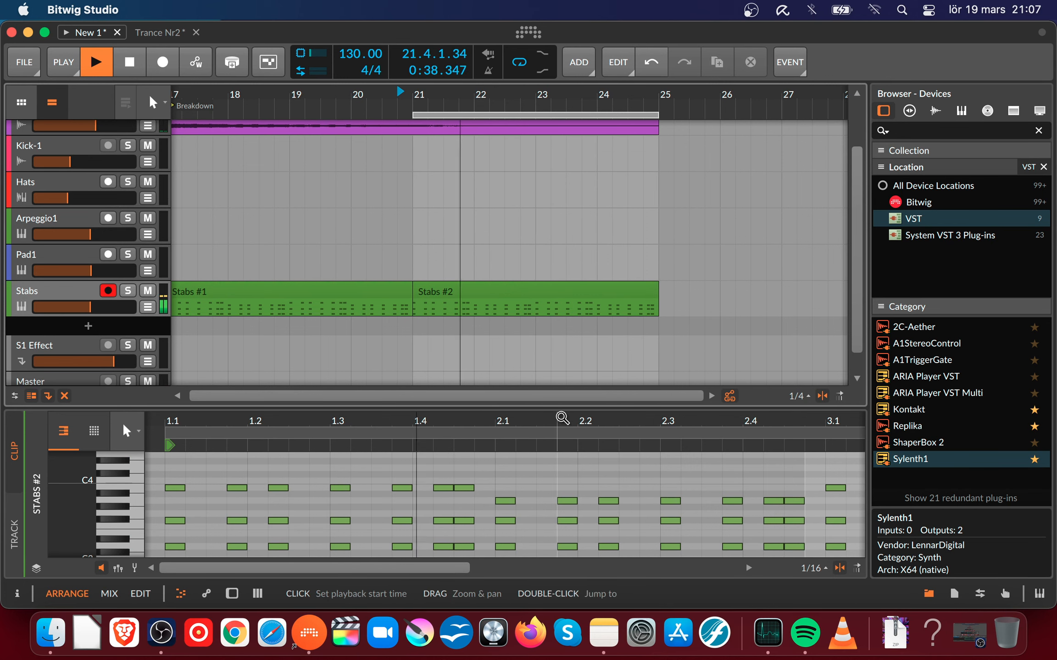
key(space)
- Enlarge the note editor to show all of the Stabs #2 clip and play its first two bars
drag(563, 406, 343, 220)
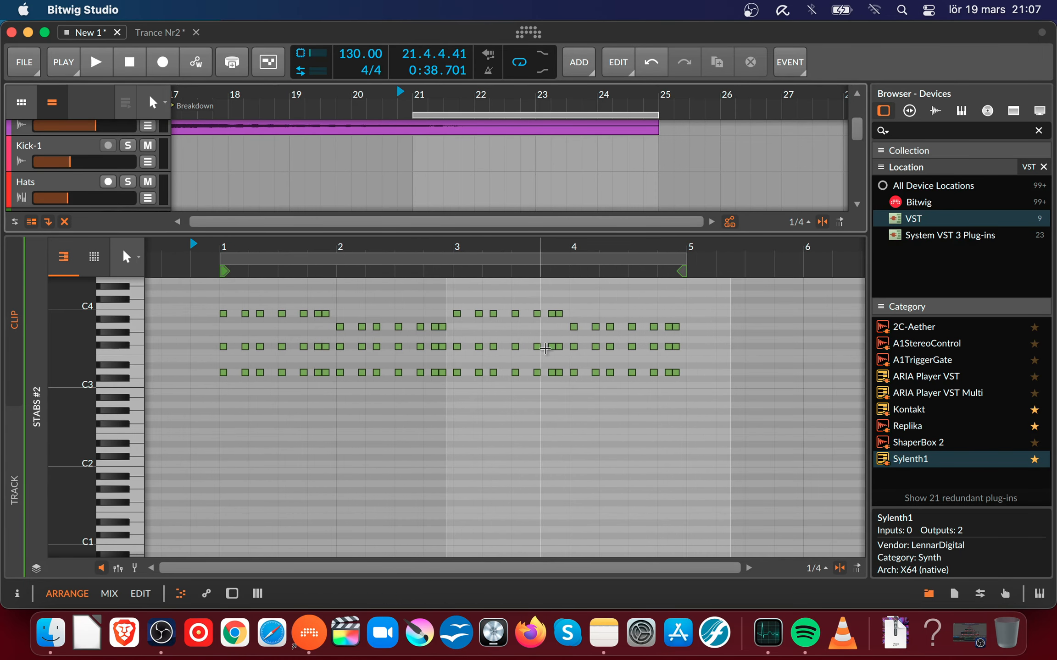
scroll(524, 343, up, 3)
drag(513, 271, 476, 247)
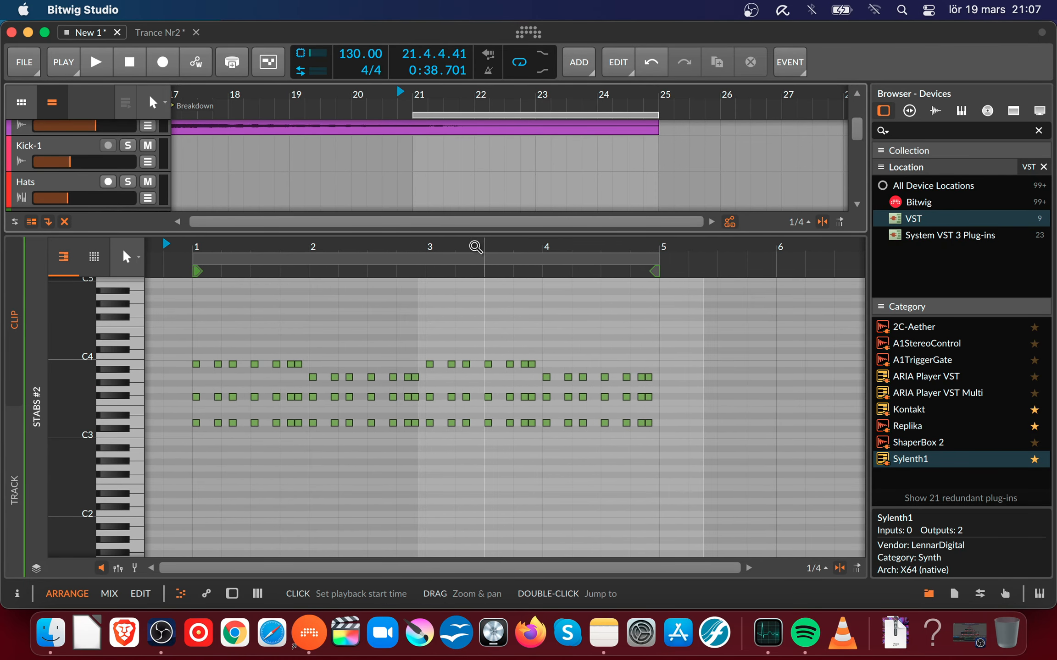
key(space)
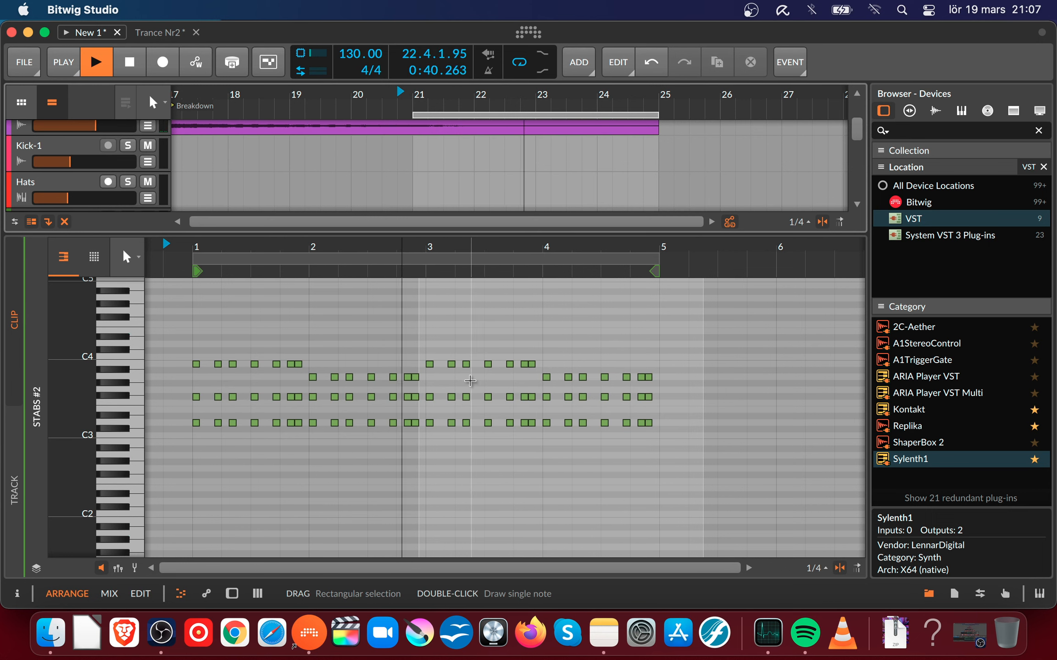
key(space)
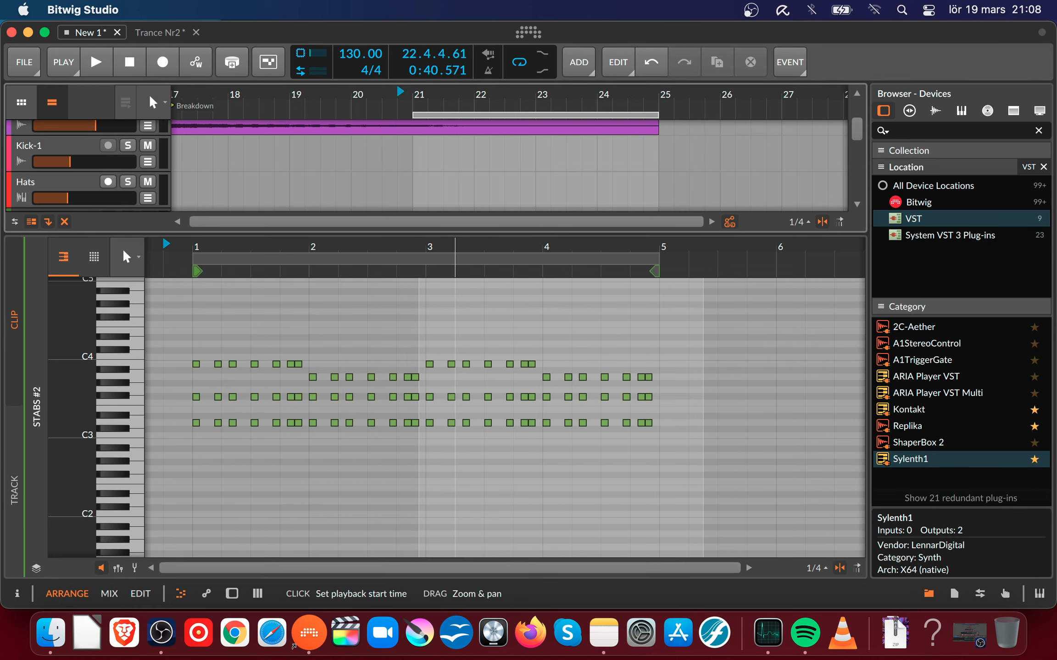
- Delete the top notes of bar 3 in the Stabs #2 clip and audition the phrase
drag(455, 247, 455, 268)
mouse_move(411, 348)
mouse_down()
mouse_move(596, 382)
mouse_move(580, 384)
mouse_up()
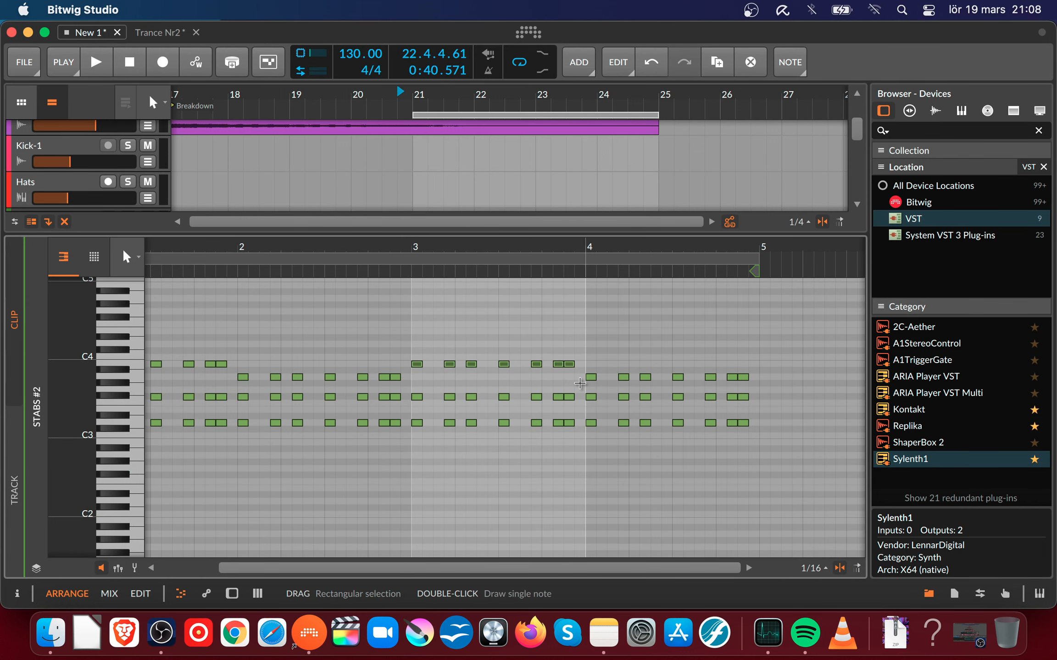
key(Delete)
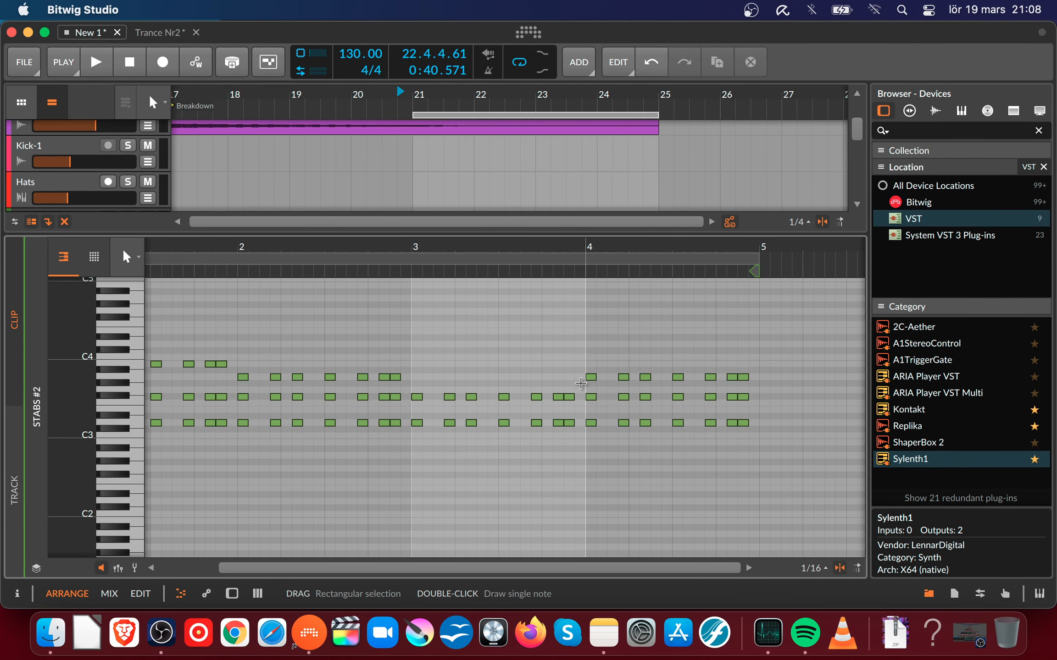
key(space)
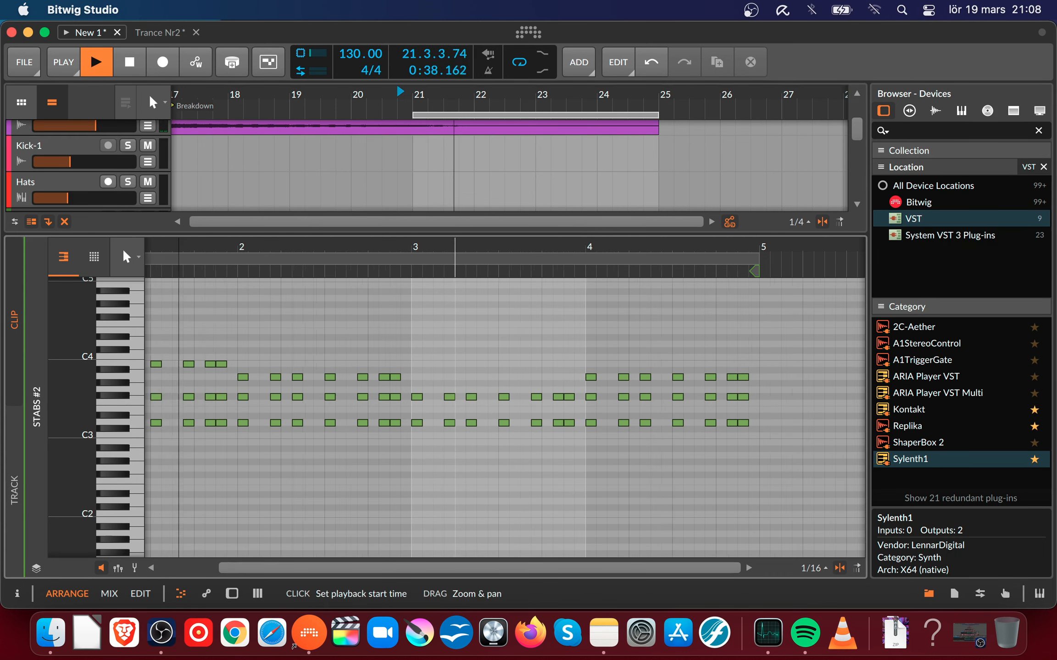
drag(455, 246, 379, 247)
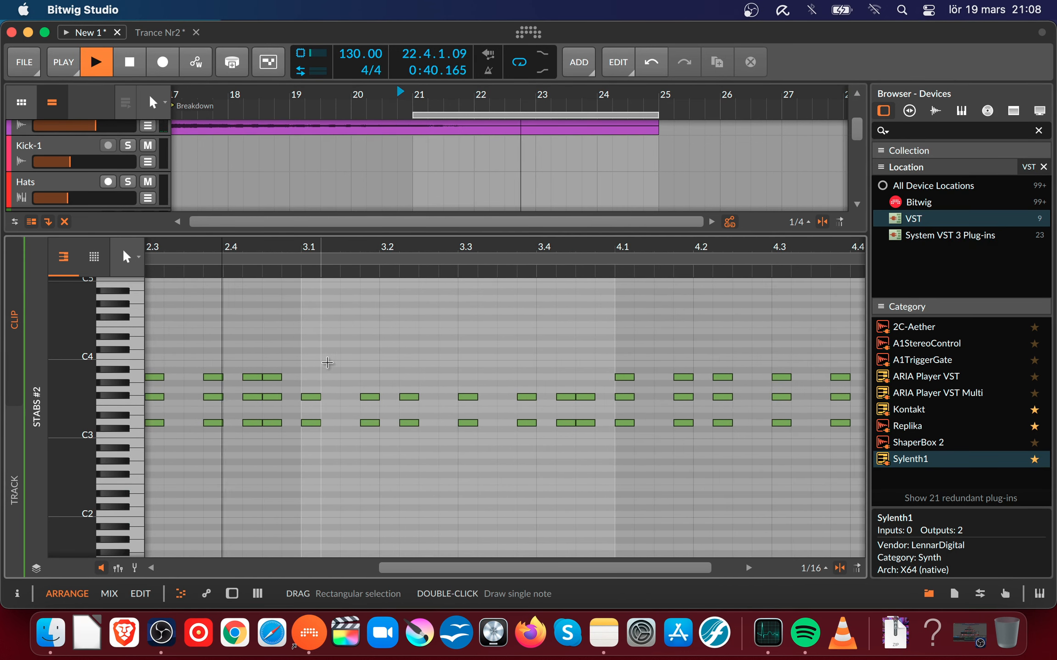
key(space)
- In bar 3, add top notes three semitones above the middle notes and lower the bottom notes five semitones
click(313, 397)
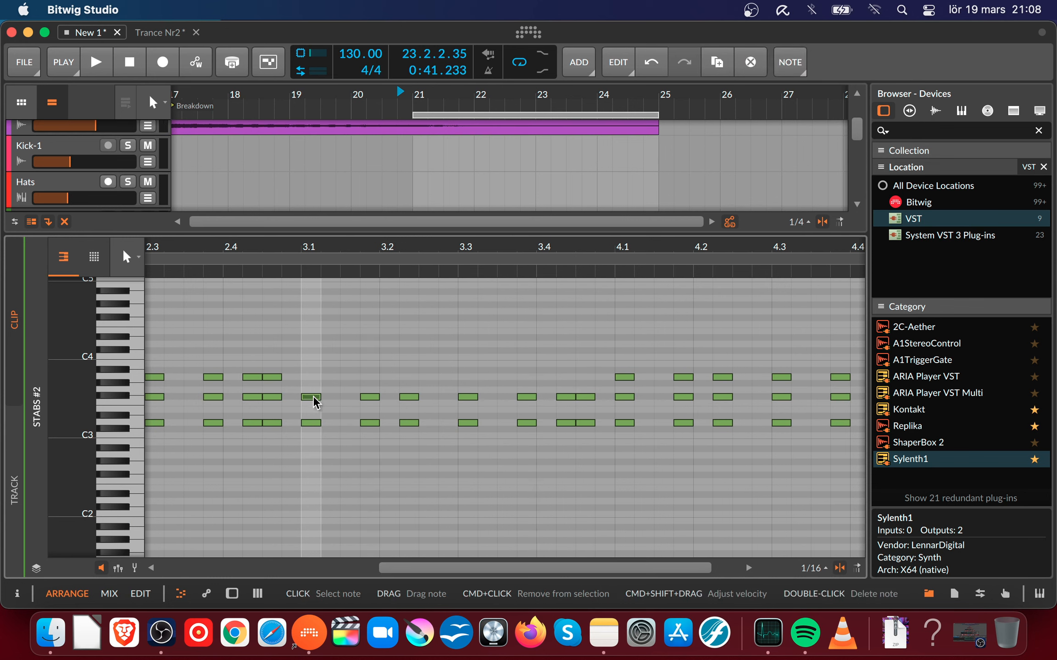
drag(305, 380, 589, 407)
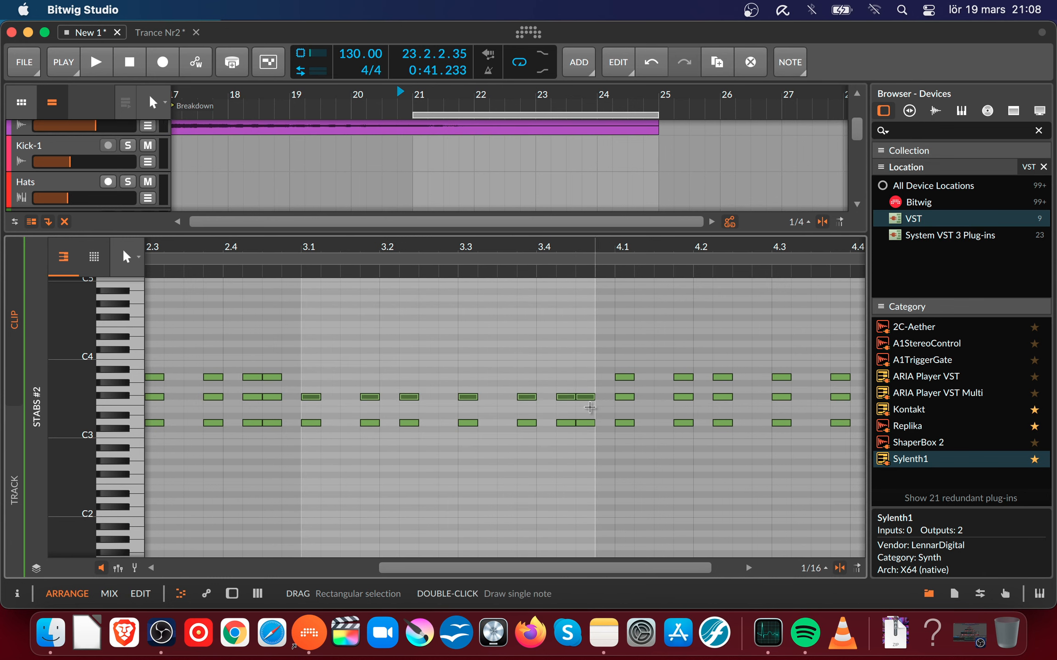
drag(310, 397, 591, 462)
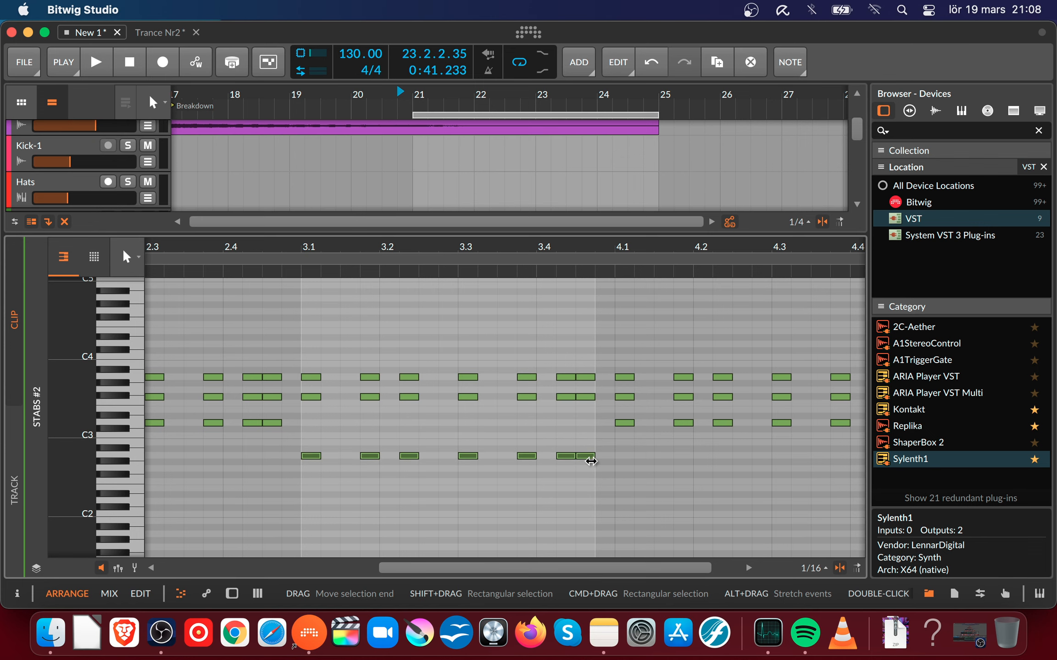
- Audition bar 3's new chord voicing on its own and in context from bar 2
click(300, 247)
key(space)
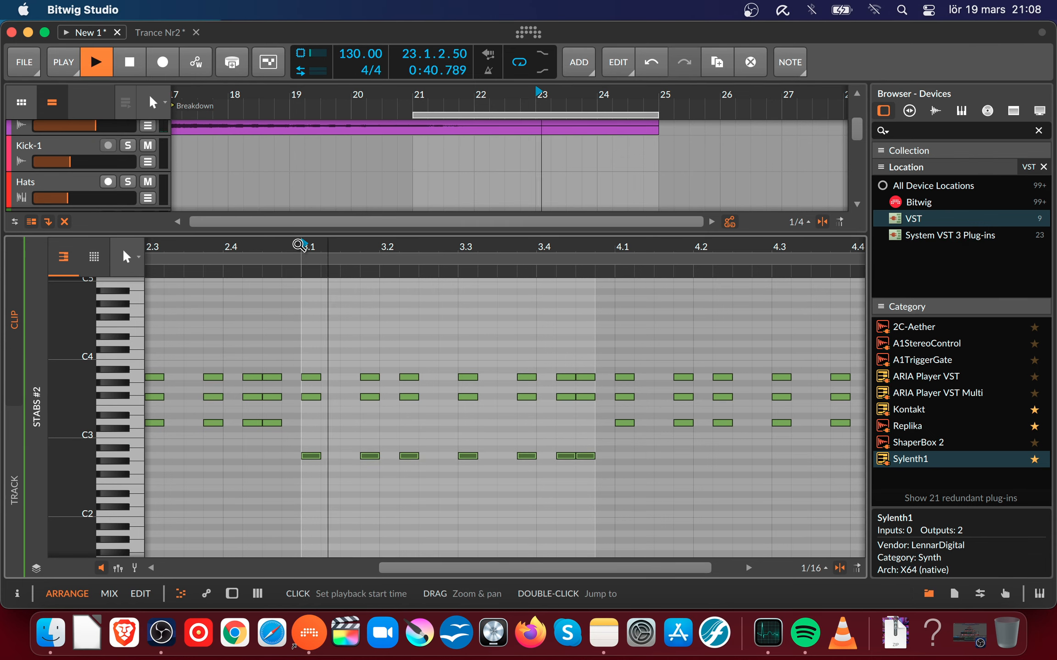
key(space)
drag(299, 246, 211, 259)
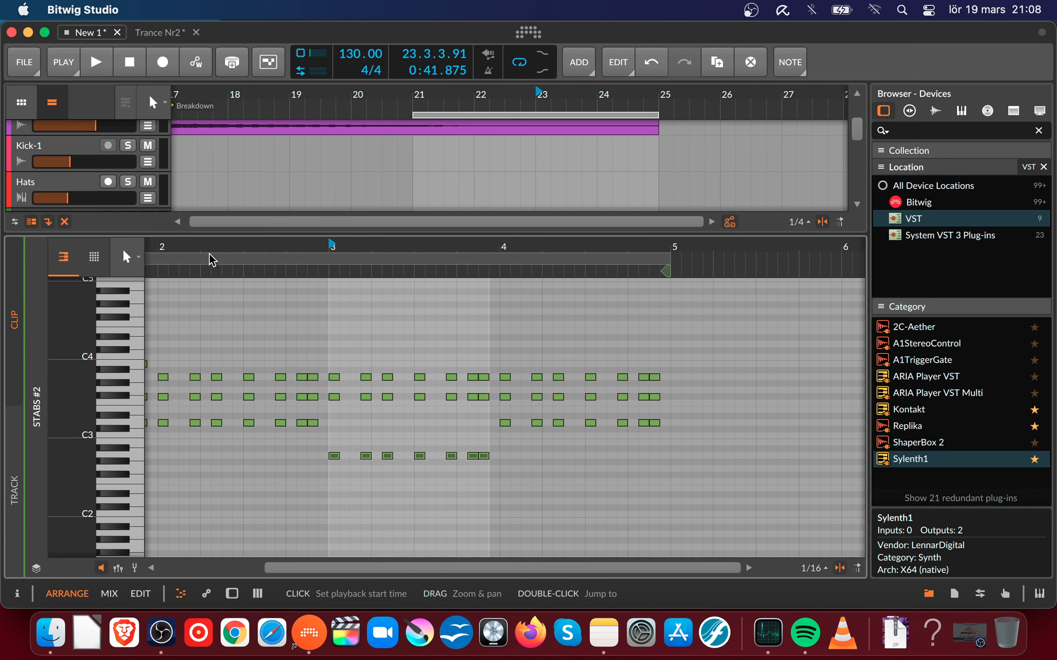
click(193, 255)
key(space)
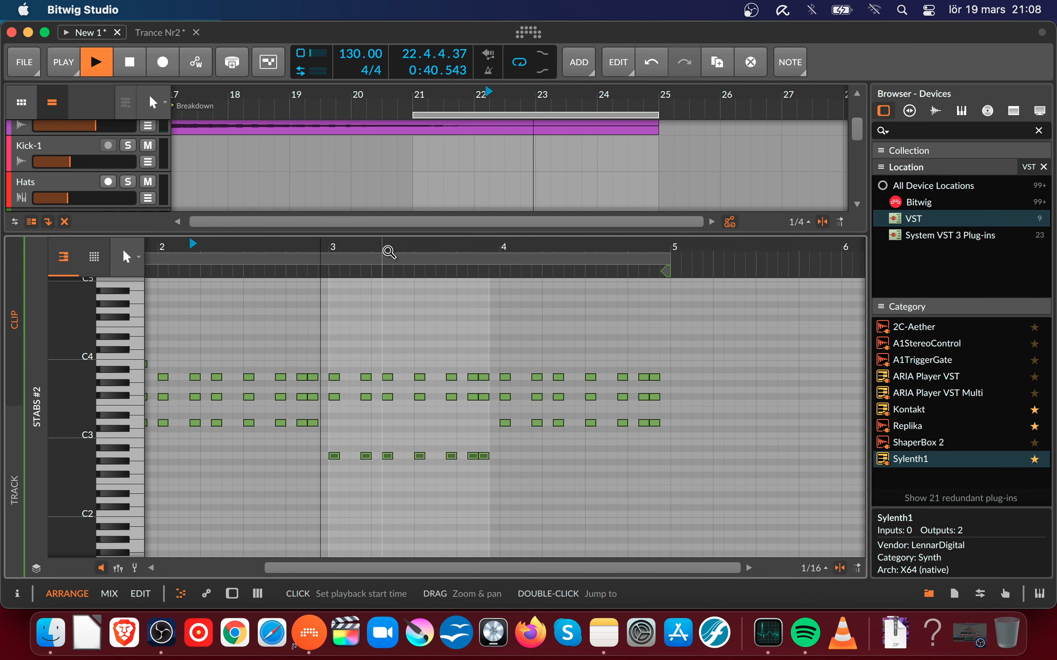
key(space)
drag(360, 251, 434, 248)
key(space)
key(space)
drag(302, 248, 423, 255)
- Try a copy of bar 1's bottom notes five semitones lower, audition it from the clip start, and undo it
click(212, 410)
drag(228, 416, 373, 433)
drag(241, 423, 242, 459)
key(space)
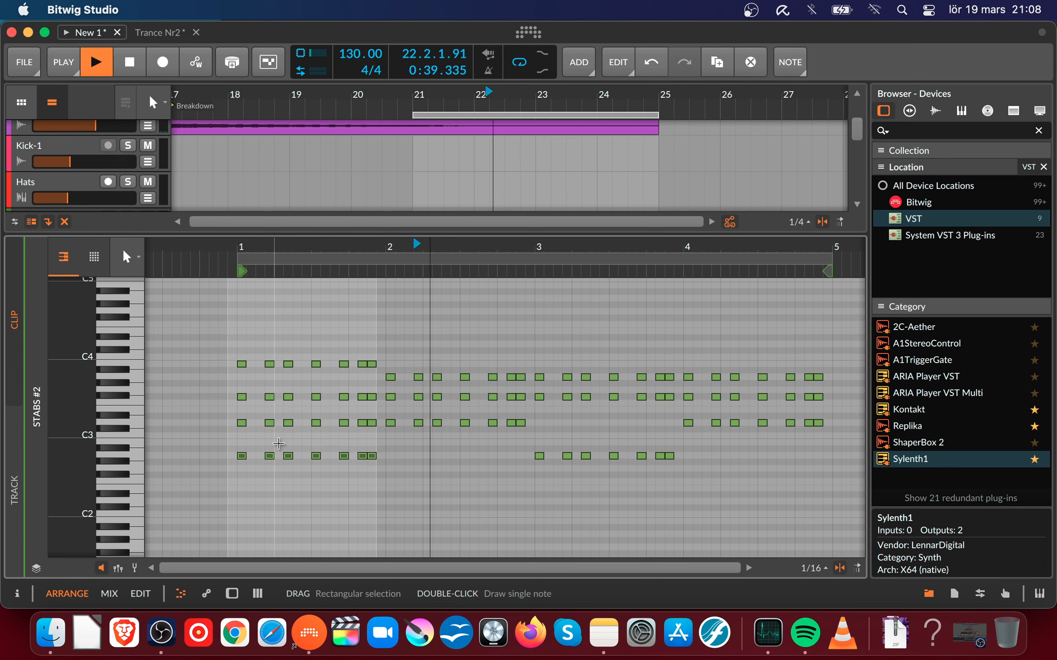
key(space)
click(238, 250)
key(space)
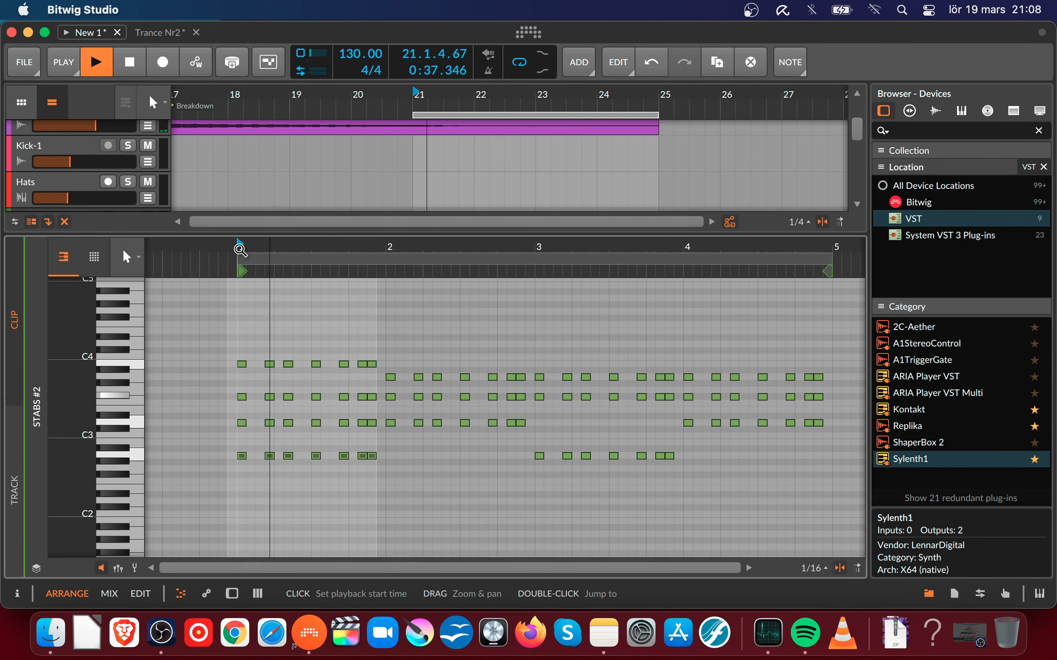
key(space)
key(space)
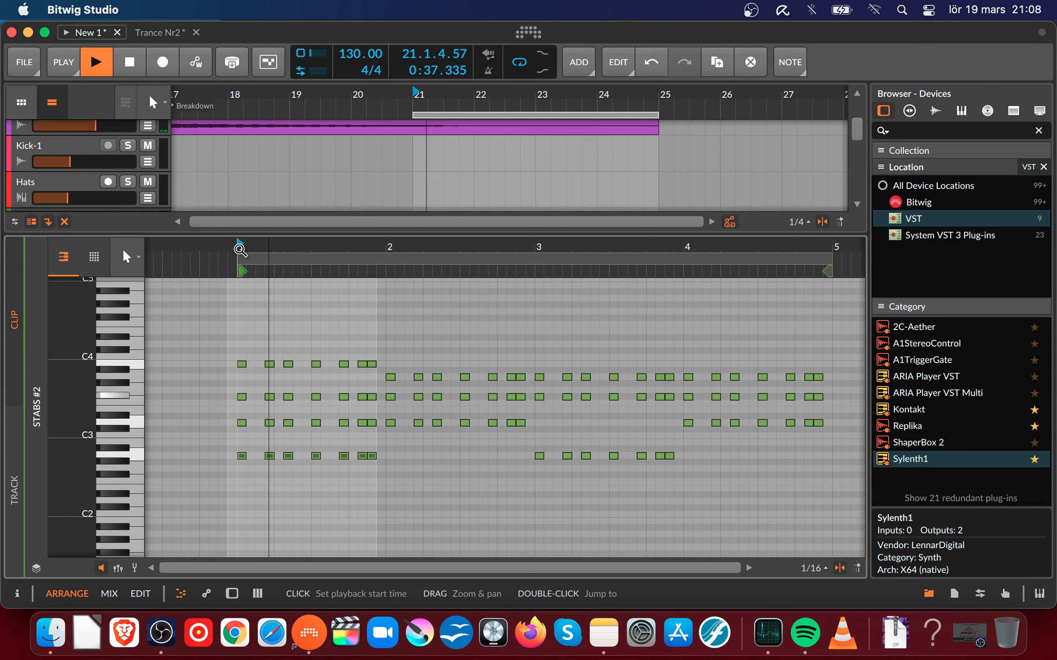
key(space)
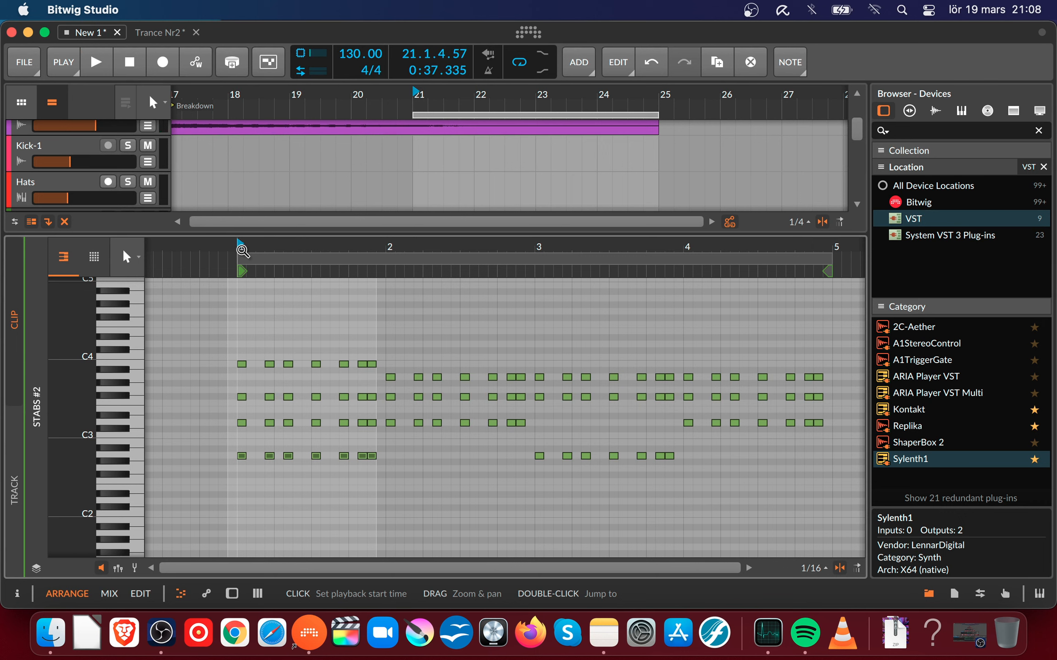
key(super+z)
- Raise bar 3's bottom notes five semitones, level with the other bars' bottom notes, and audition the clip from its start
key(space)
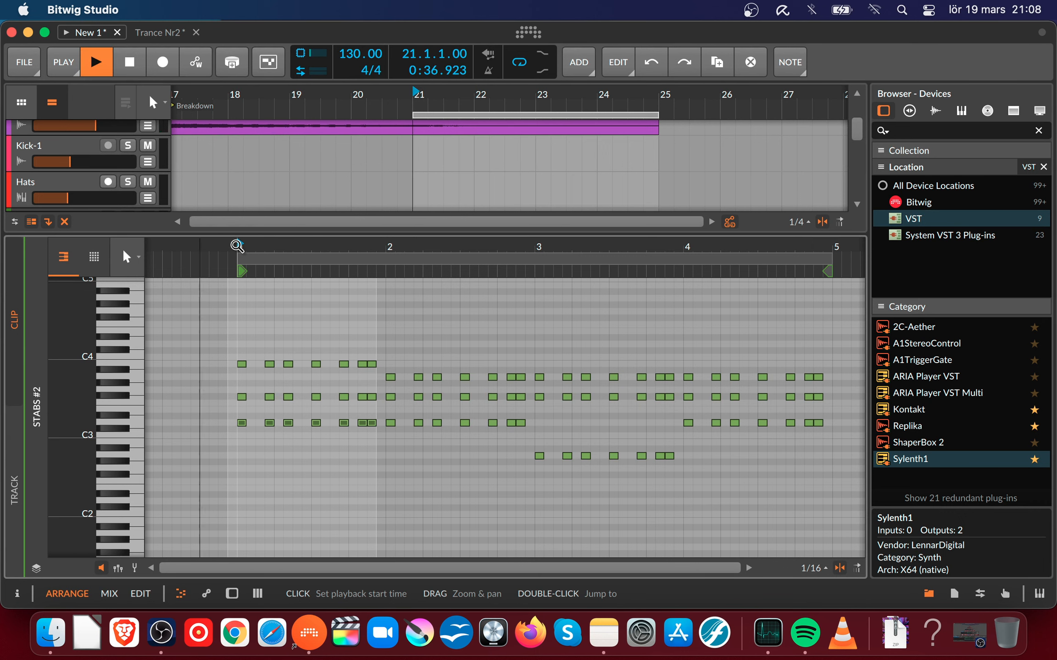
drag(423, 248, 166, 290)
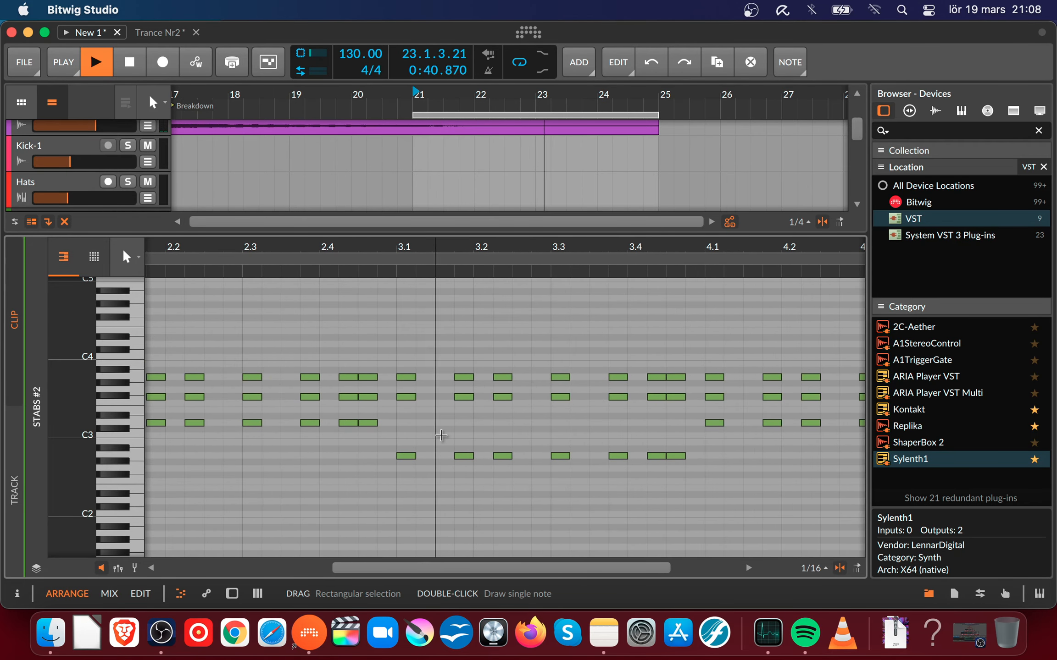
key(space)
drag(414, 442, 675, 497)
key(Up)
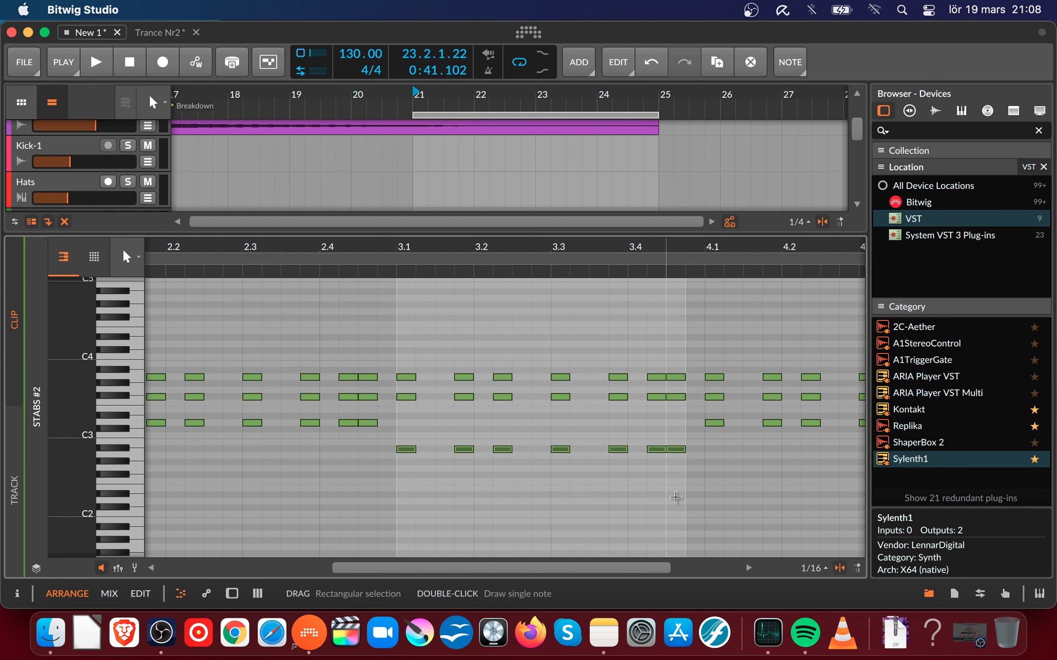
key(Up)
key(Up)
key(Up)
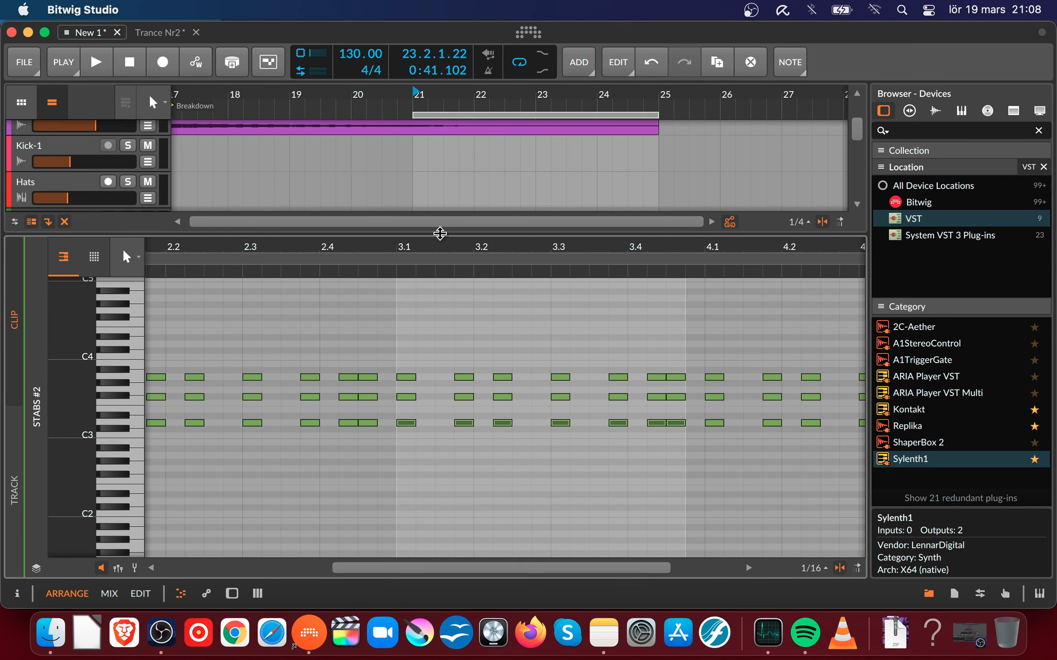
drag(459, 241, 349, 290)
key(space)
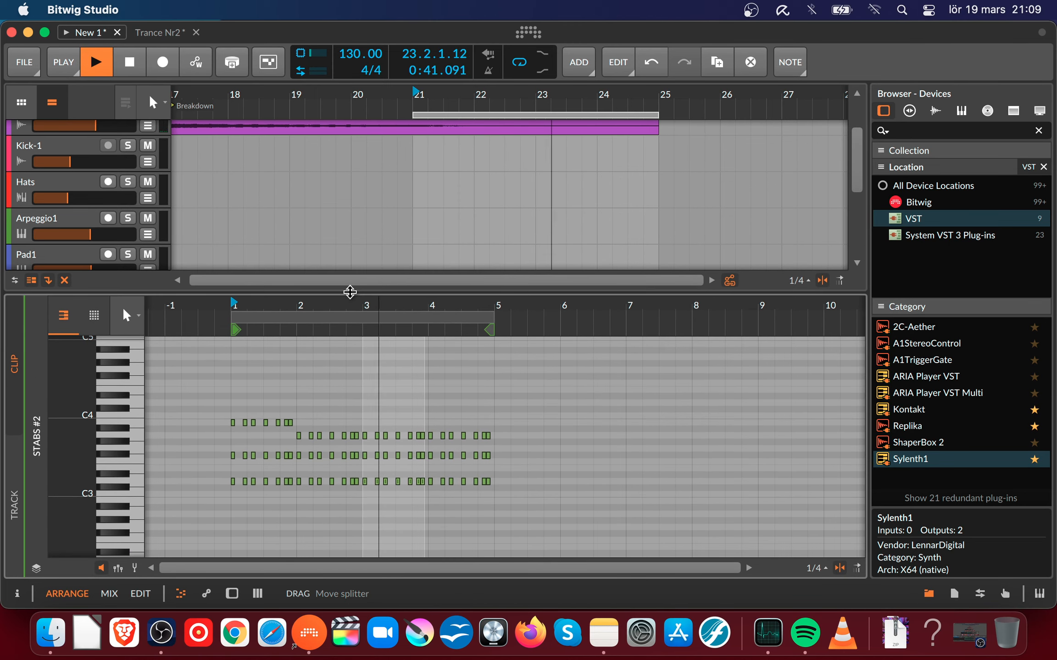
key(space)
- Hide the note editor and start copying the Stabs #1 clip along its track
drag(477, 293, 427, 516)
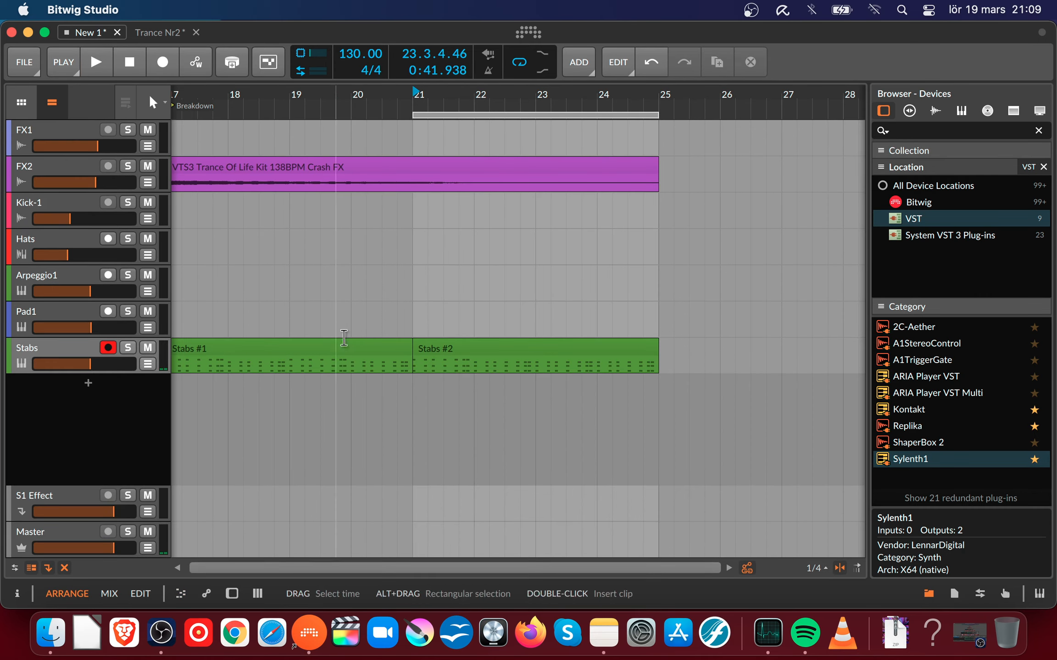
click(340, 350)
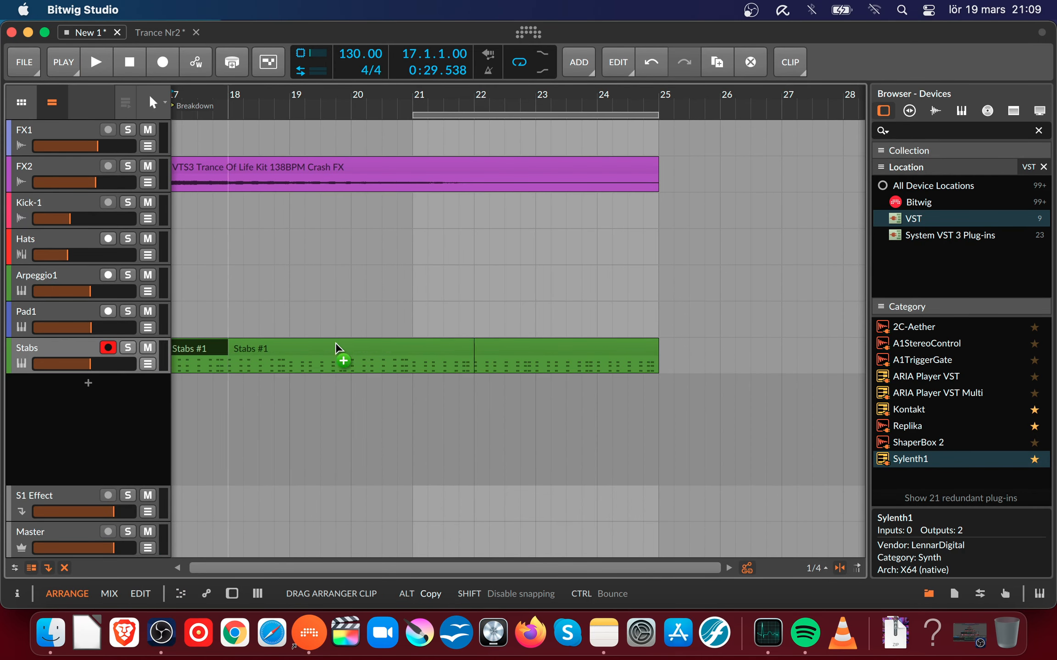
- Place a copy of the Stabs clip at bar 21 and move the arranger loop region to bars 17–33
click(492, 339)
drag(351, 97, 567, 141)
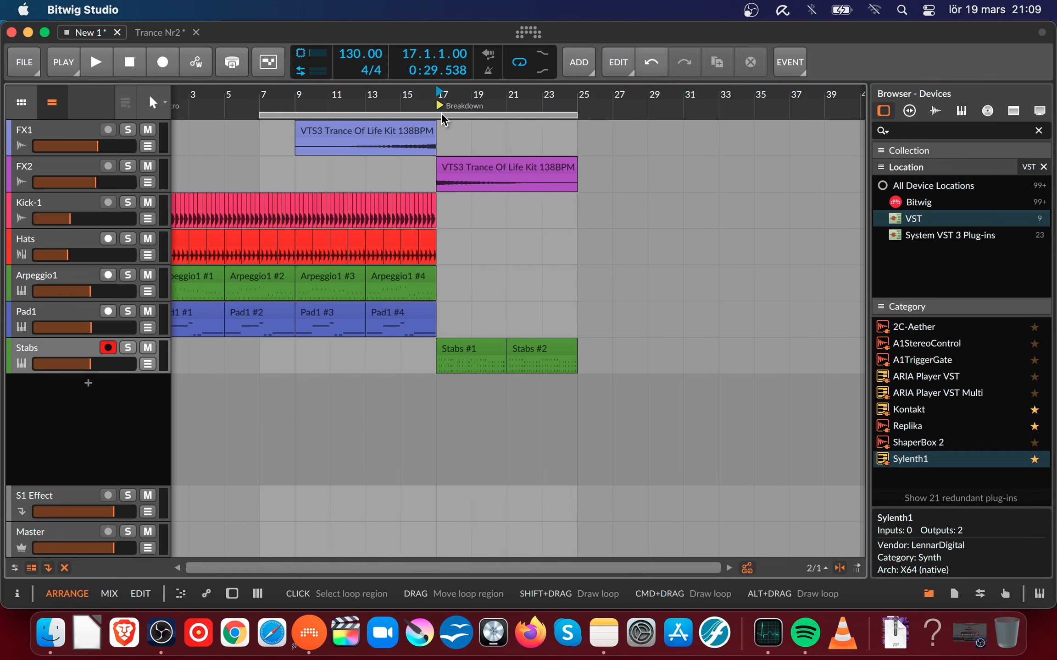
drag(441, 113, 186, 104)
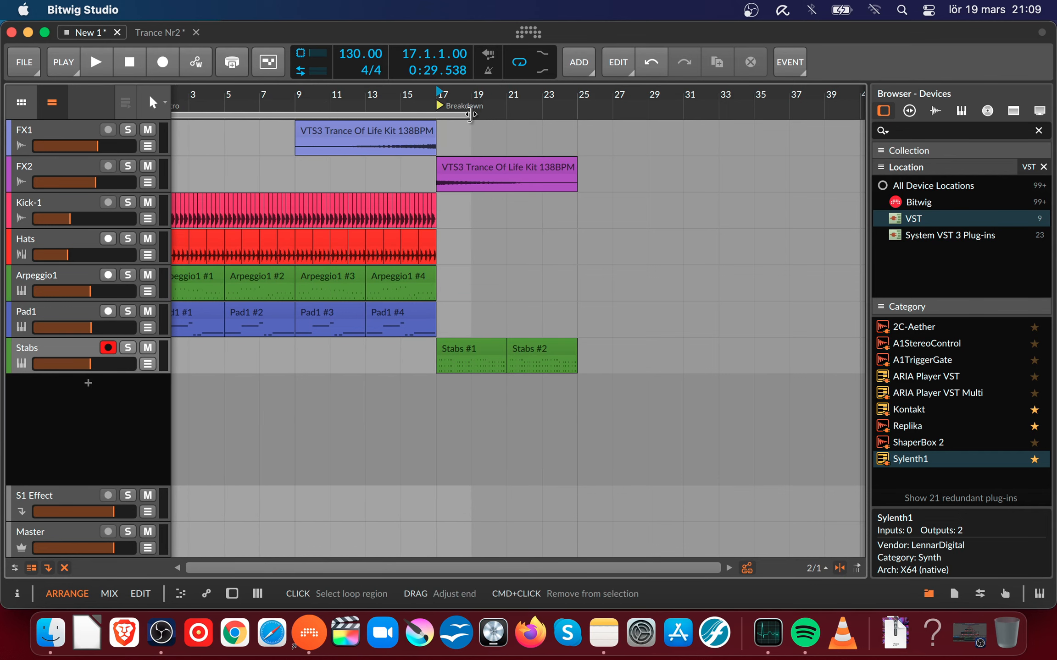
drag(411, 113, 685, 116)
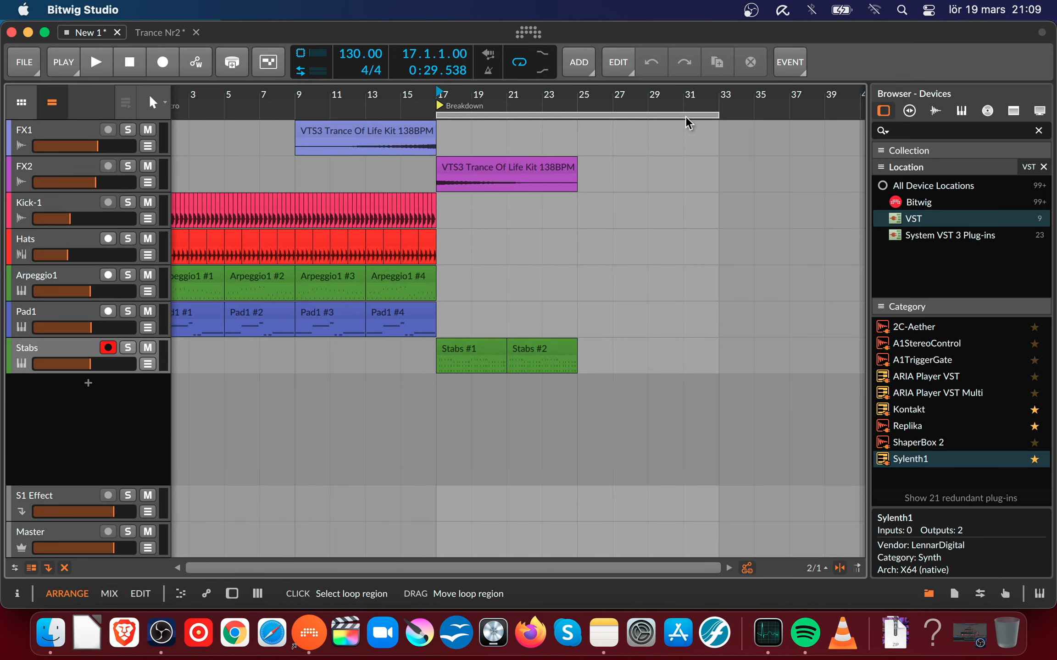
- Play back the start of the breakdown from bar 17 to audition the stabs
key(space)
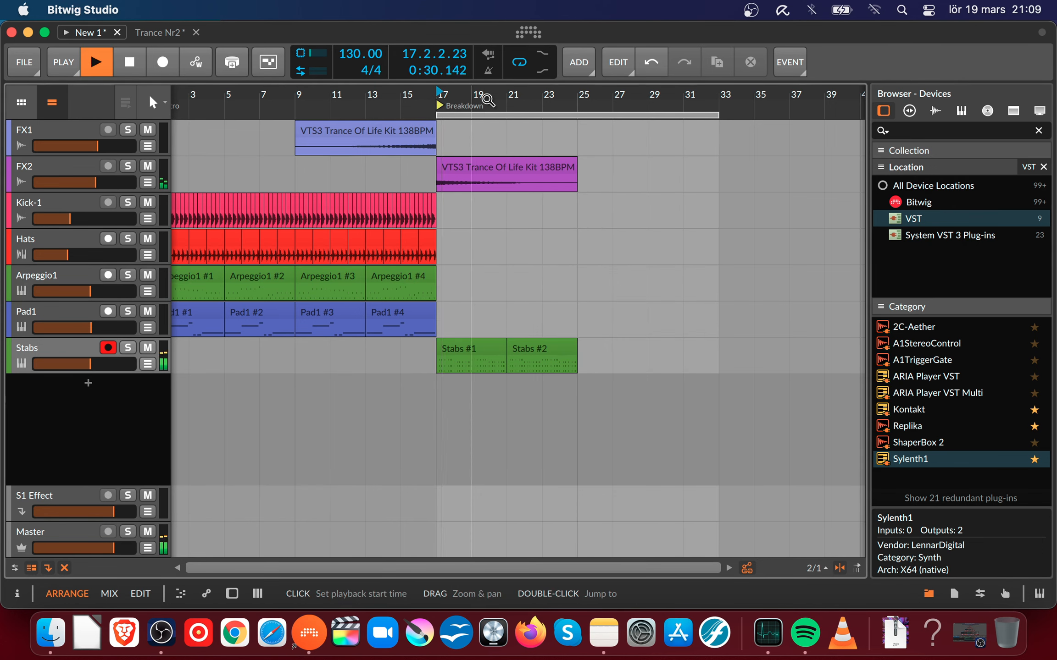
drag(486, 97, 557, 142)
key(space)
- Add an instrument track below Stabs and display its empty device chain
right_click(126, 399)
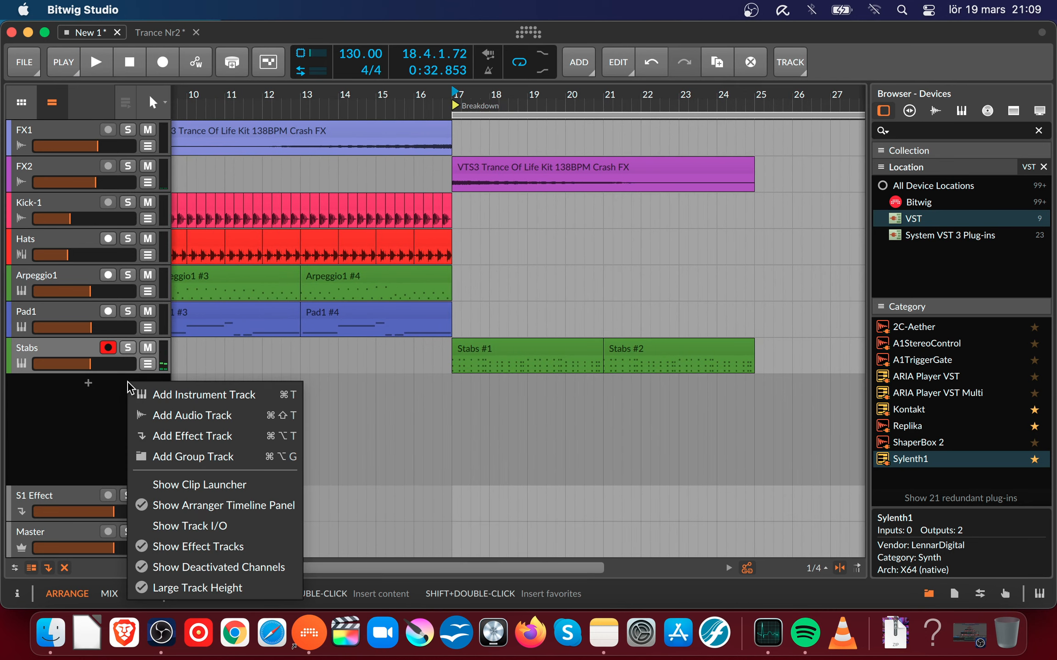
click(156, 398)
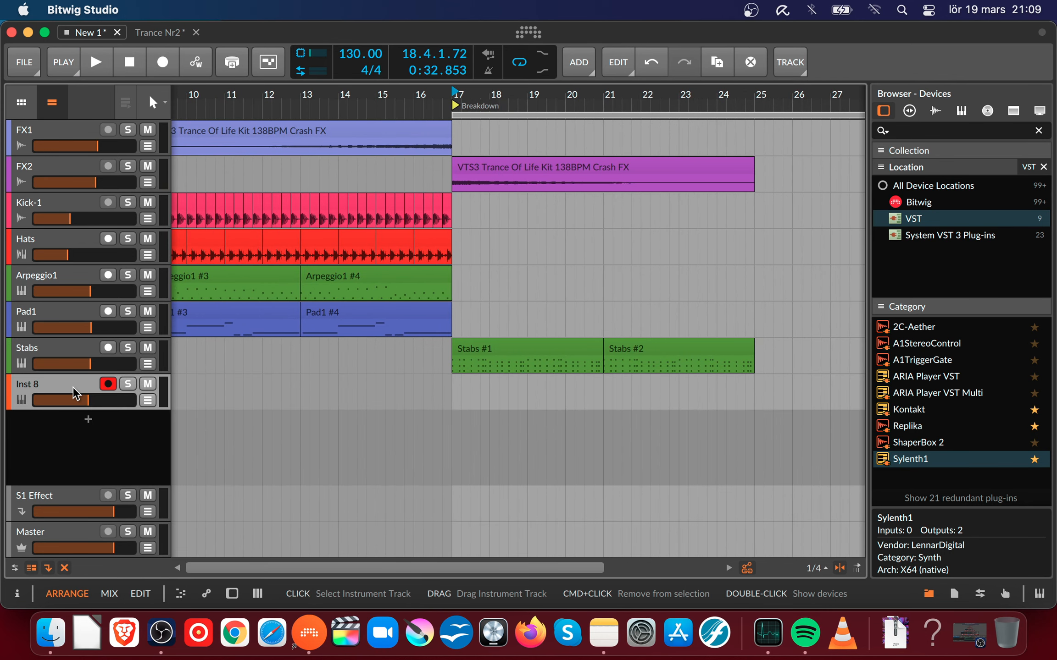
key(d)
click(40, 477)
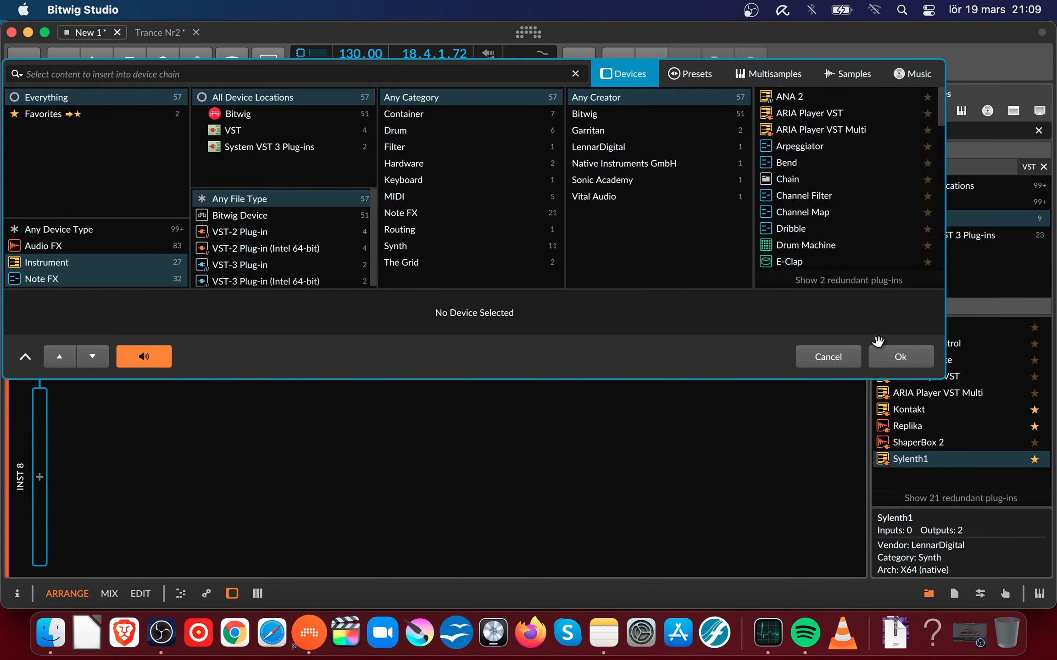
click(846, 360)
scroll(114, 247, down, 4)
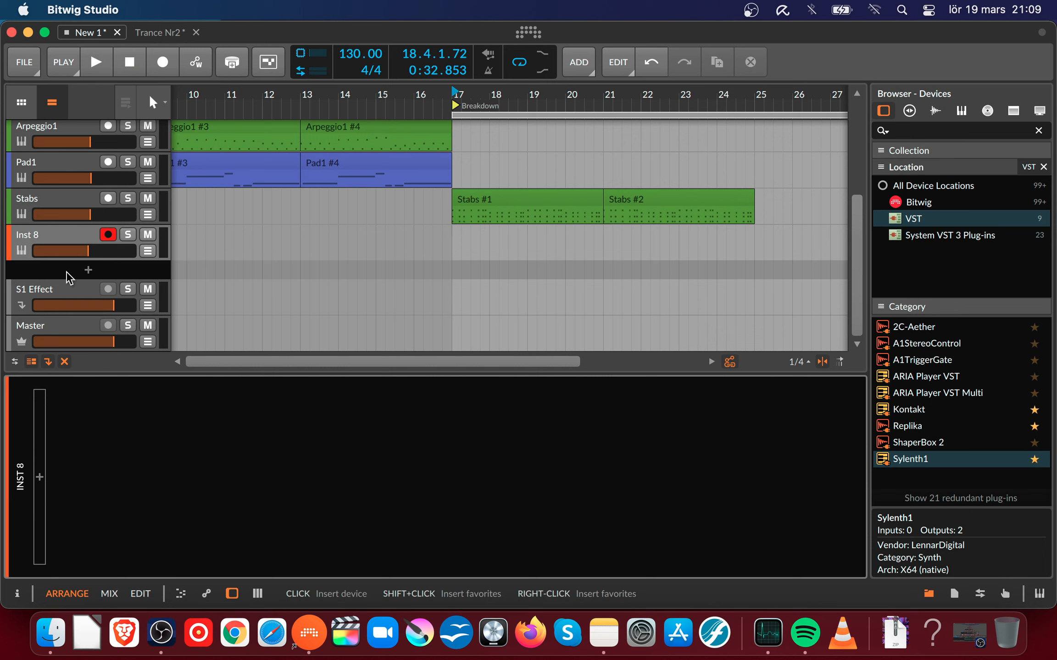
- Copy the Sylenth1 and Replika devices from the Stabs track to the new instrument track and deactivate the copied Replika
click(55, 201)
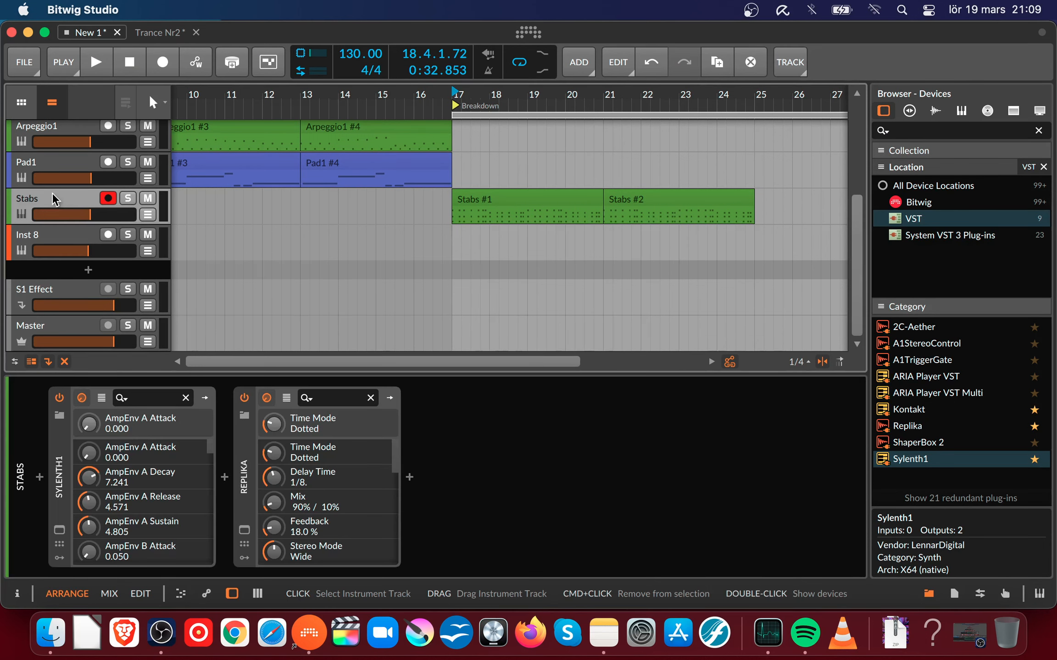
click(61, 490)
drag(61, 489, 52, 465)
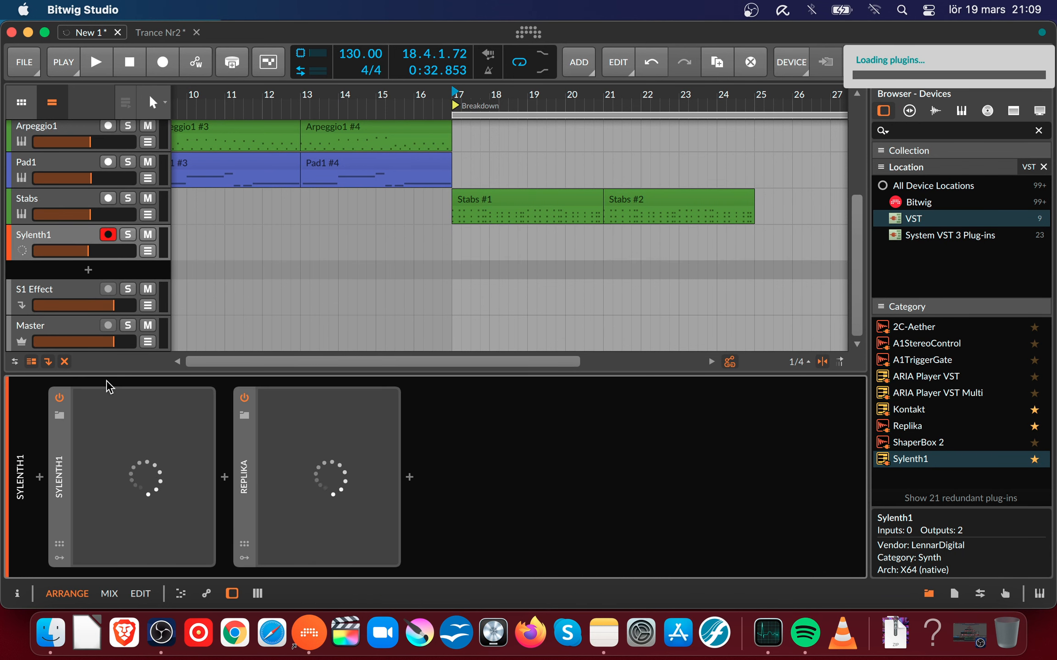
click(239, 405)
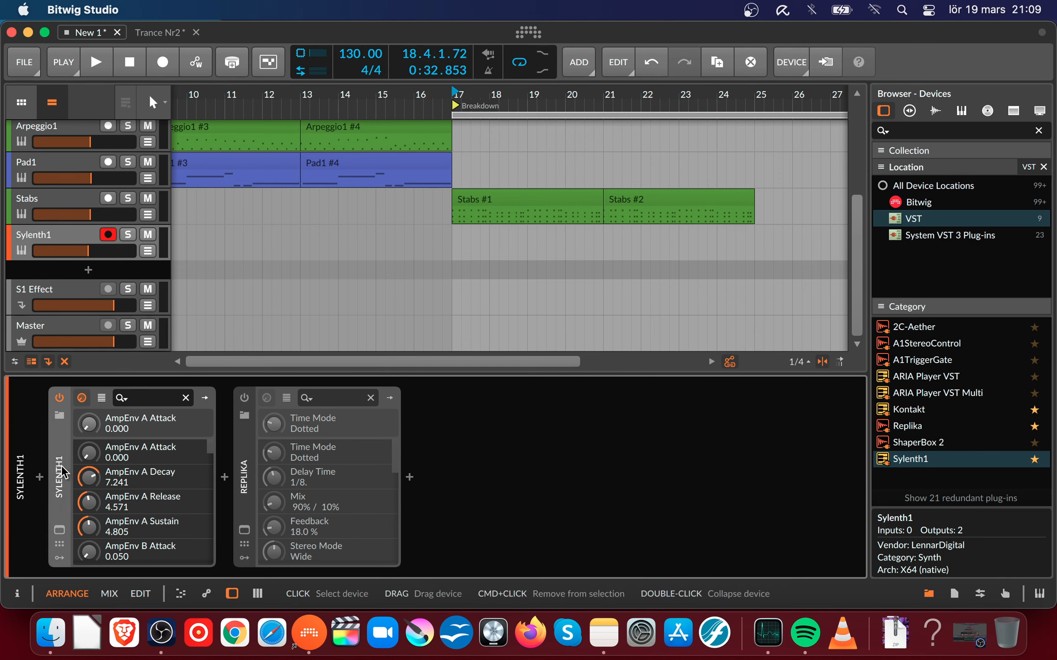
- Open the copied Sylenth1's plug-in window beside the arrangement and audition the breakdown from bar 17
click(59, 530)
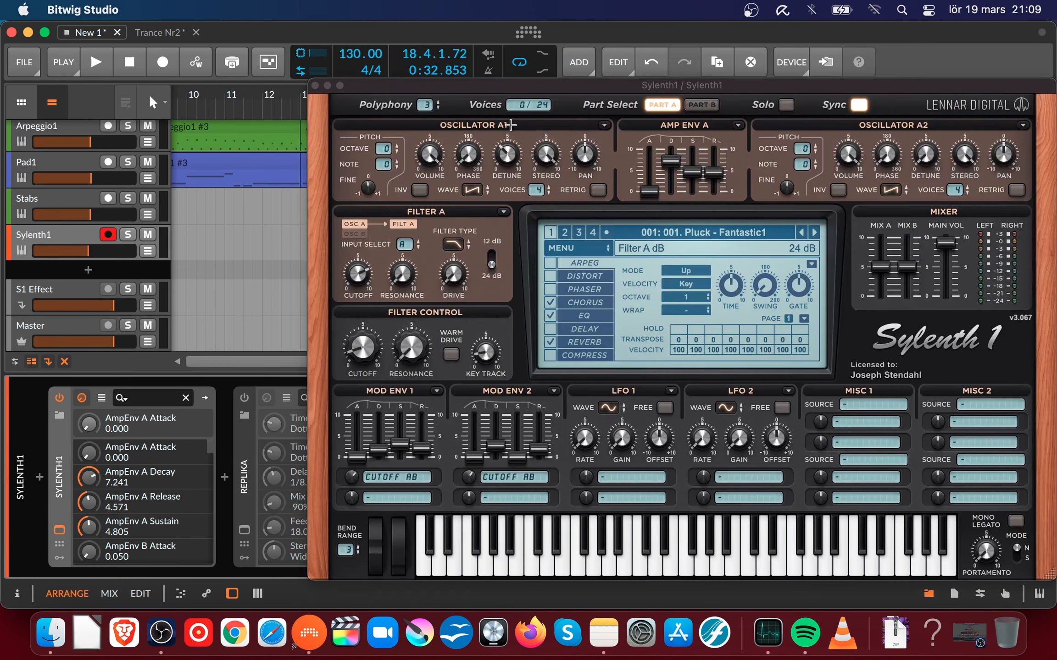
drag(516, 92, 580, 366)
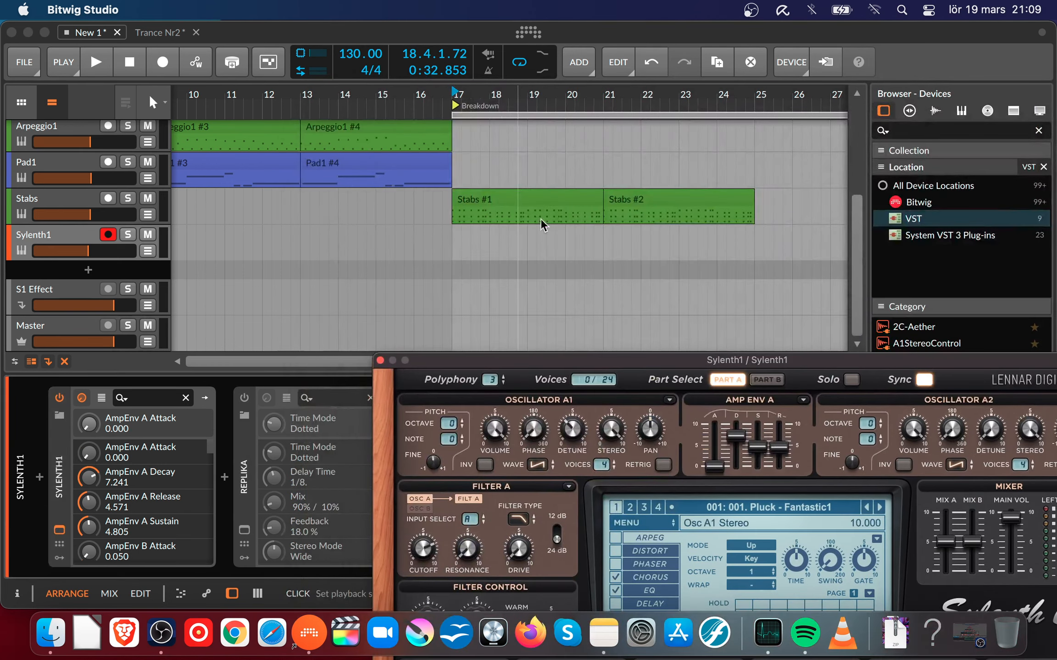
click(458, 99)
key(space)
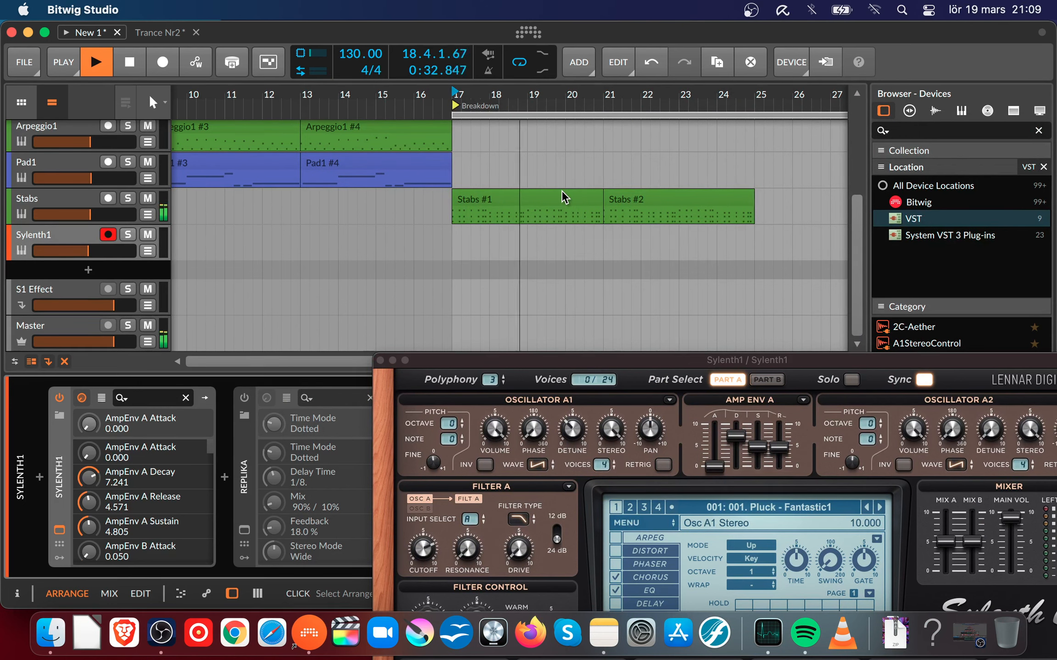
key(space)
drag(596, 360, 593, 323)
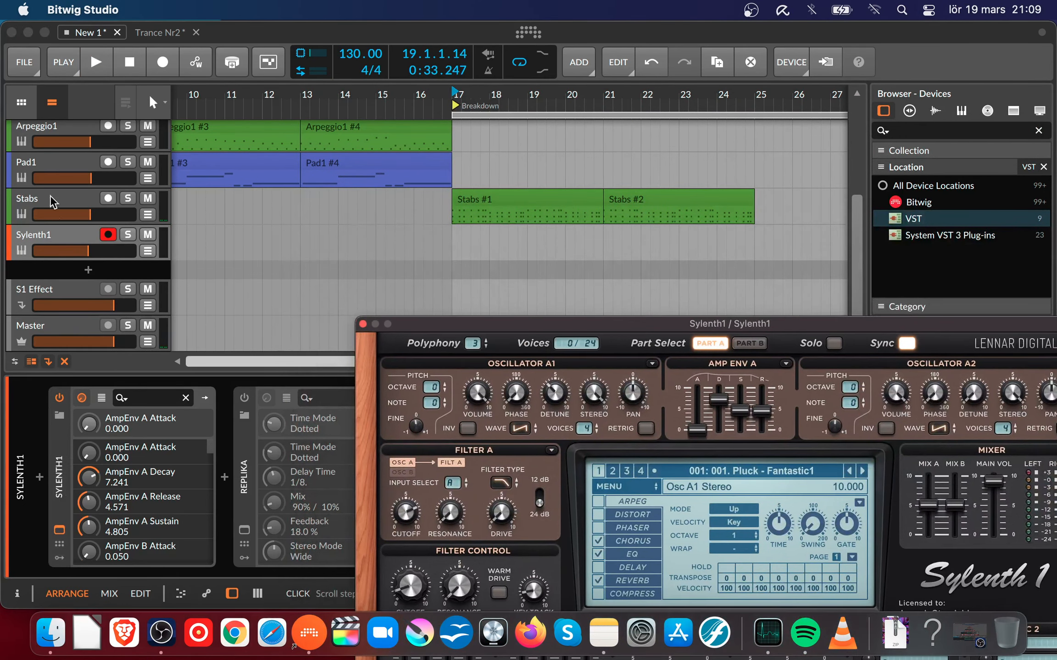
- Open the Replika delay on the Stabs track and set its delay mode to Diffusion
click(58, 207)
drag(478, 328, 739, 168)
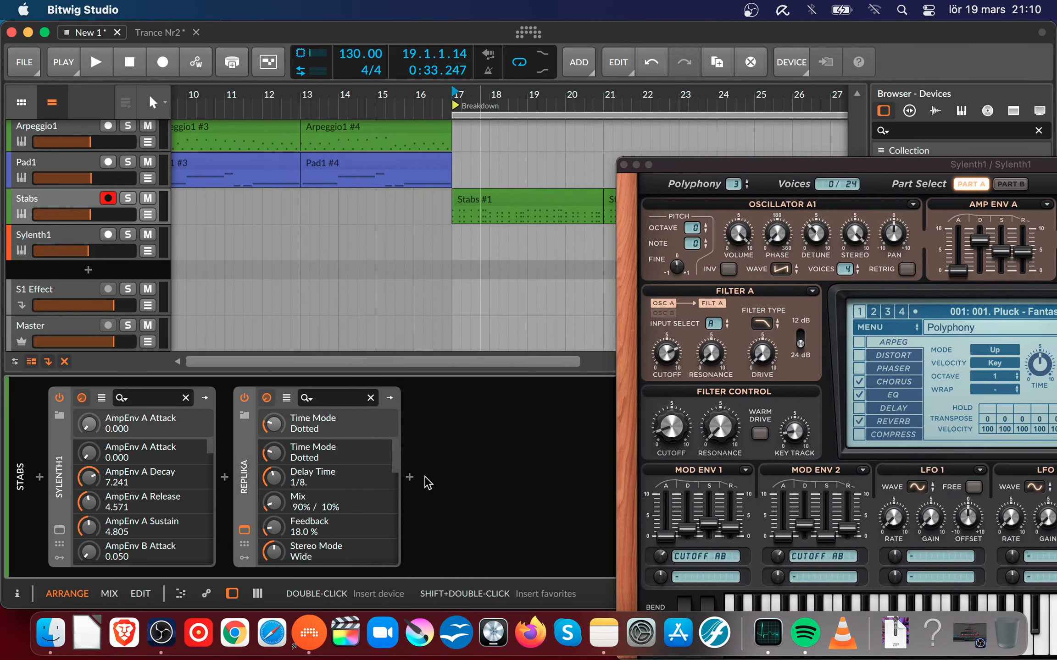
click(244, 531)
click(535, 467)
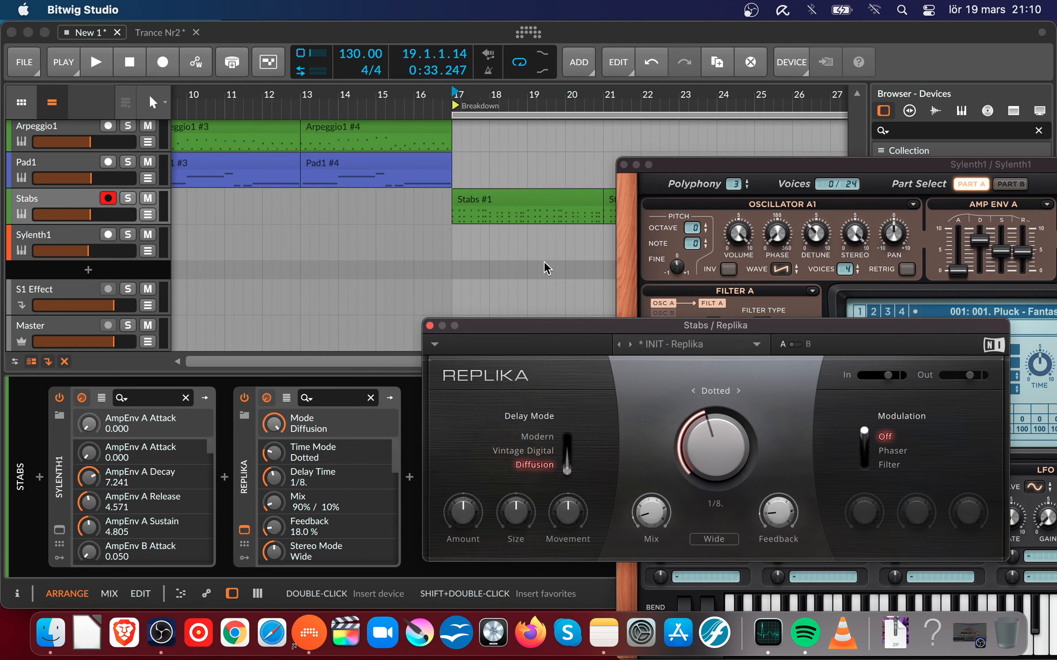
- Set the Stabs Replika mix to 87% / 13% while listening from bar 17, and close its window
click(449, 94)
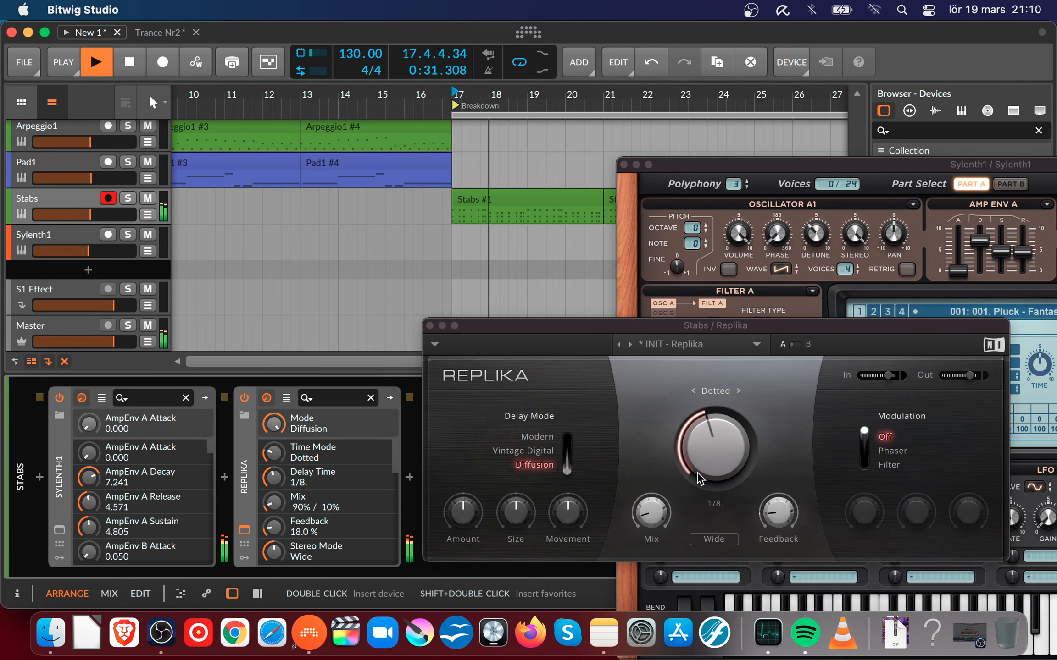
click(128, 199)
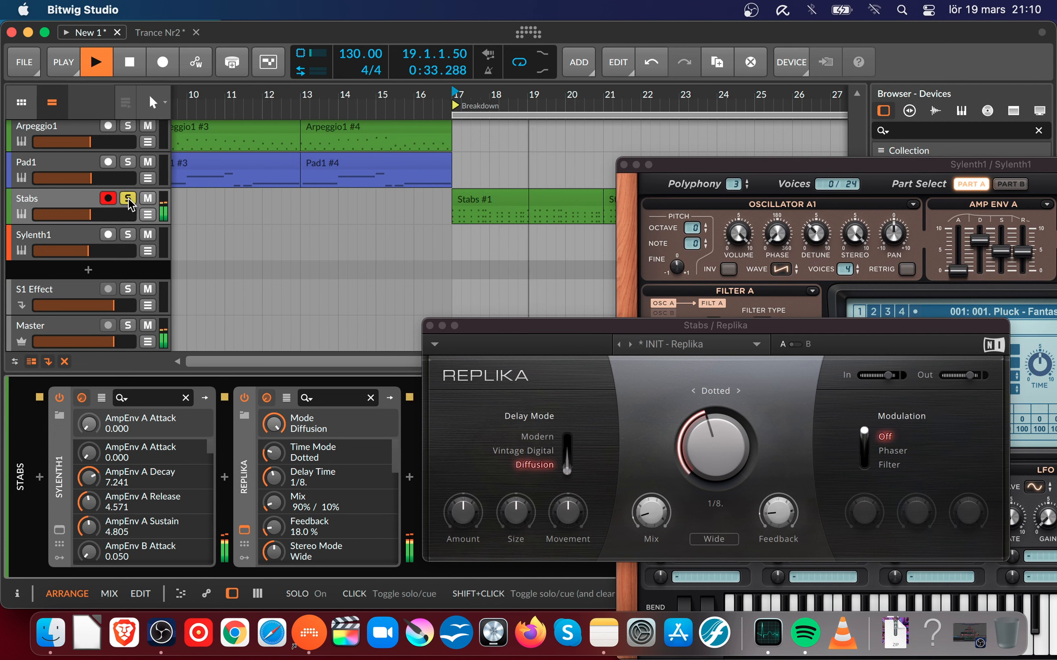
click(128, 199)
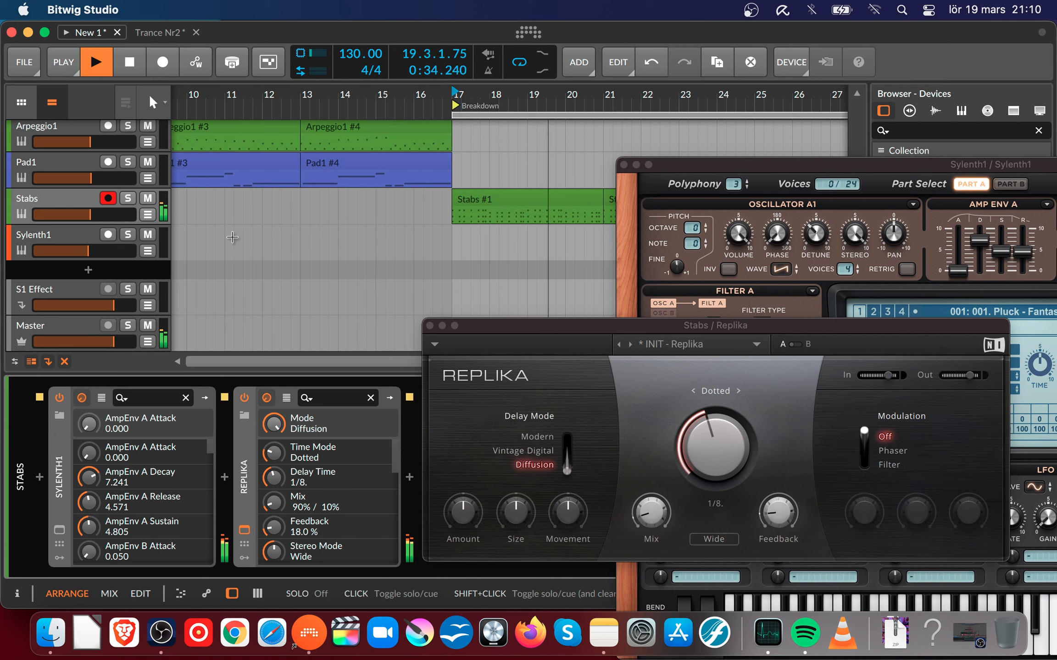
click(651, 512)
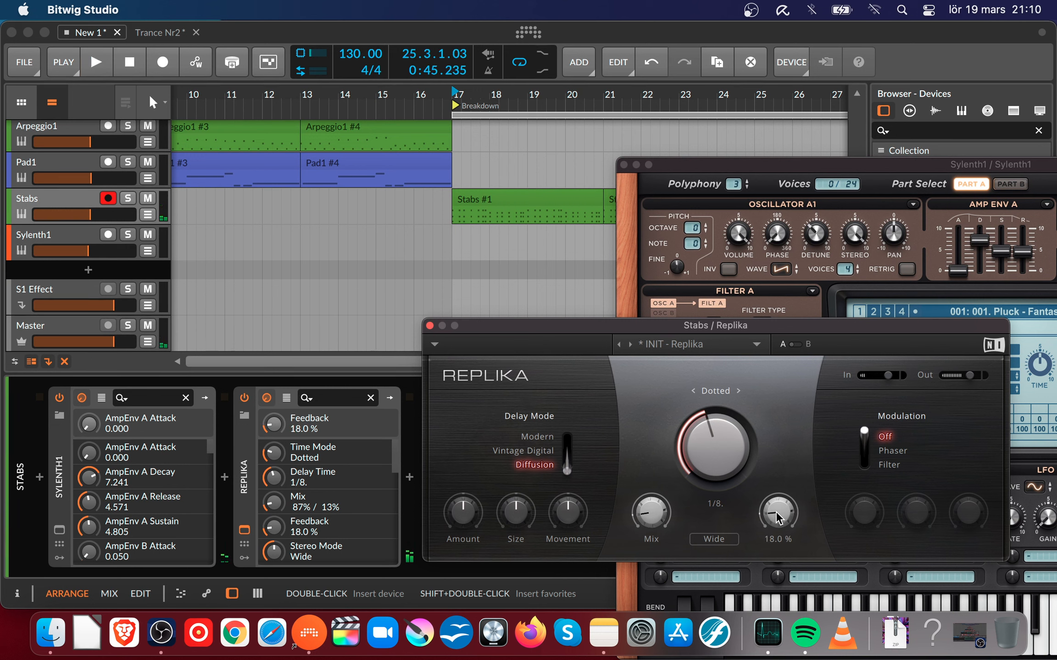
click(430, 326)
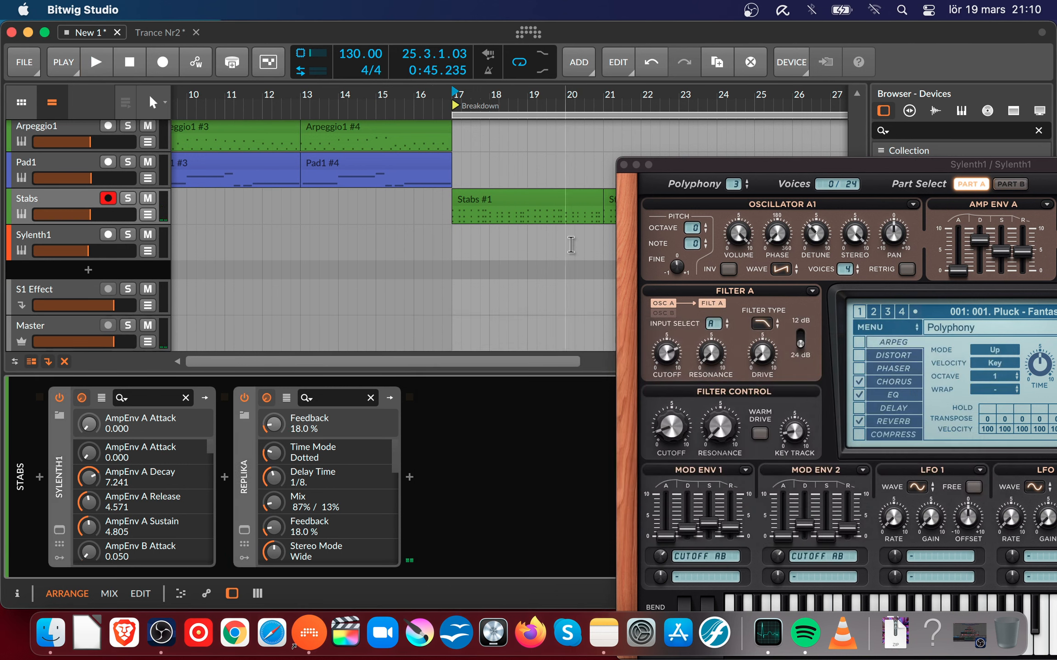
- Audition the transition into the breakdown repeatedly from just before bar 16 with the copied Sylenth1 open, and close the synth window
key(space)
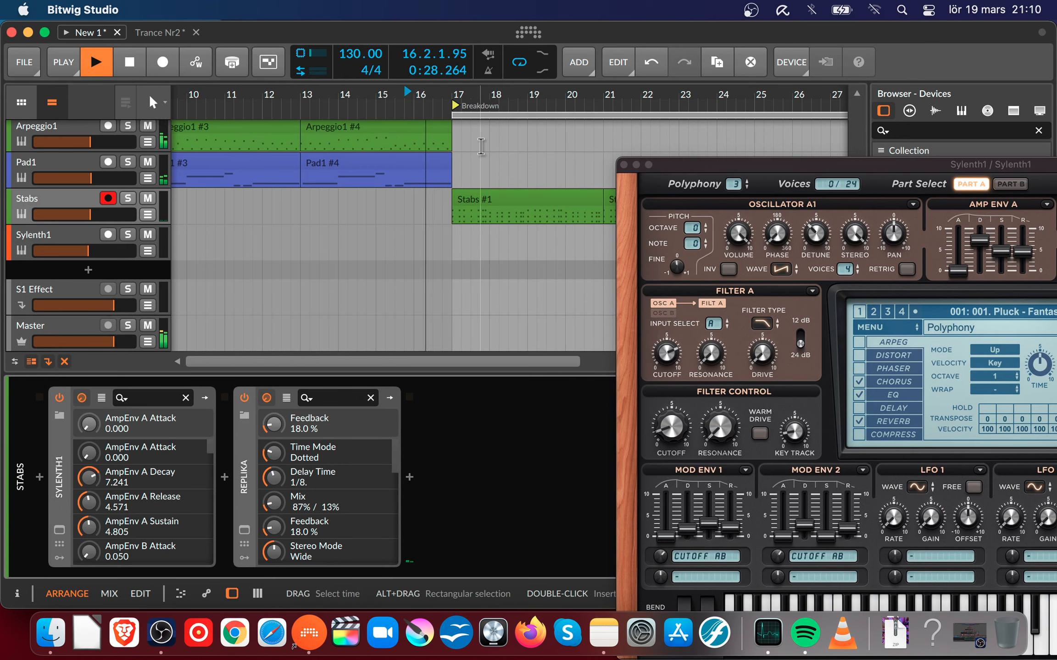
drag(758, 165, 729, 97)
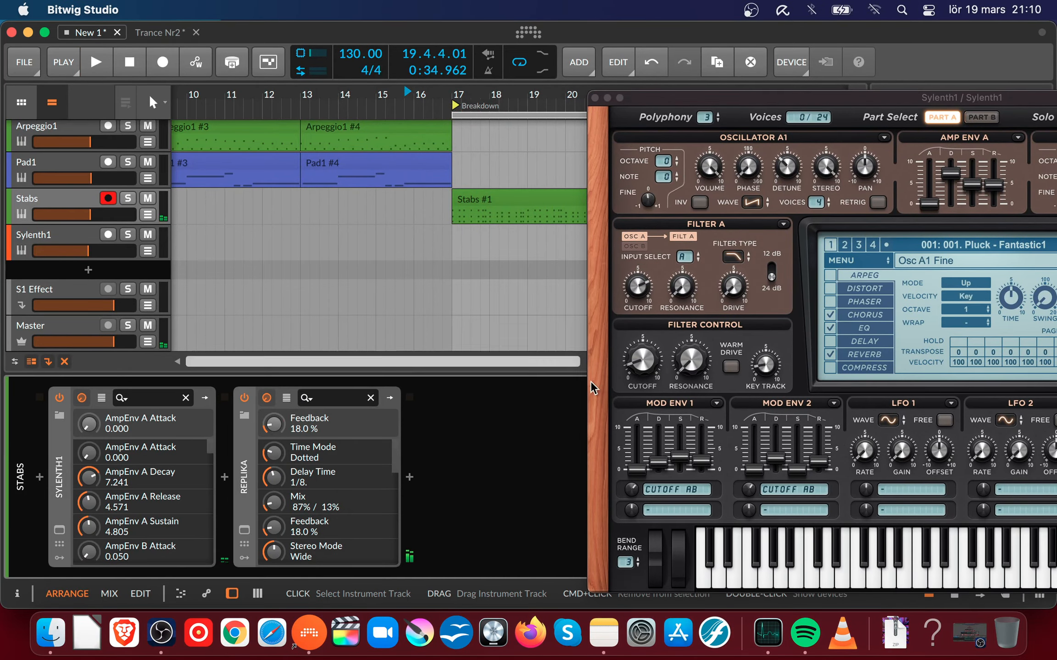
key(space)
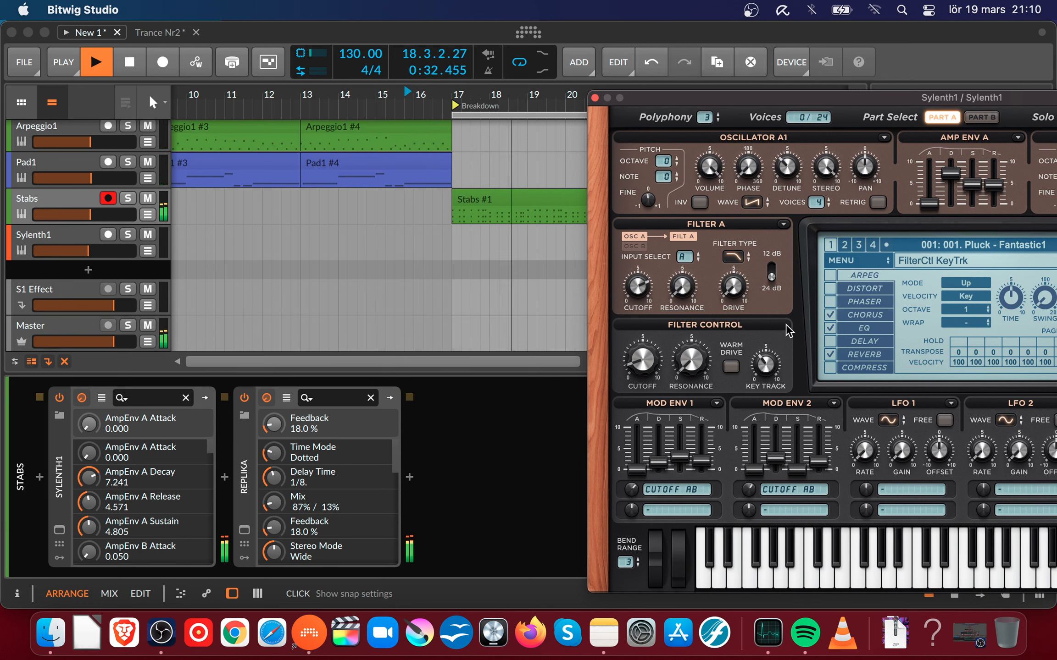
key(space)
key(space)
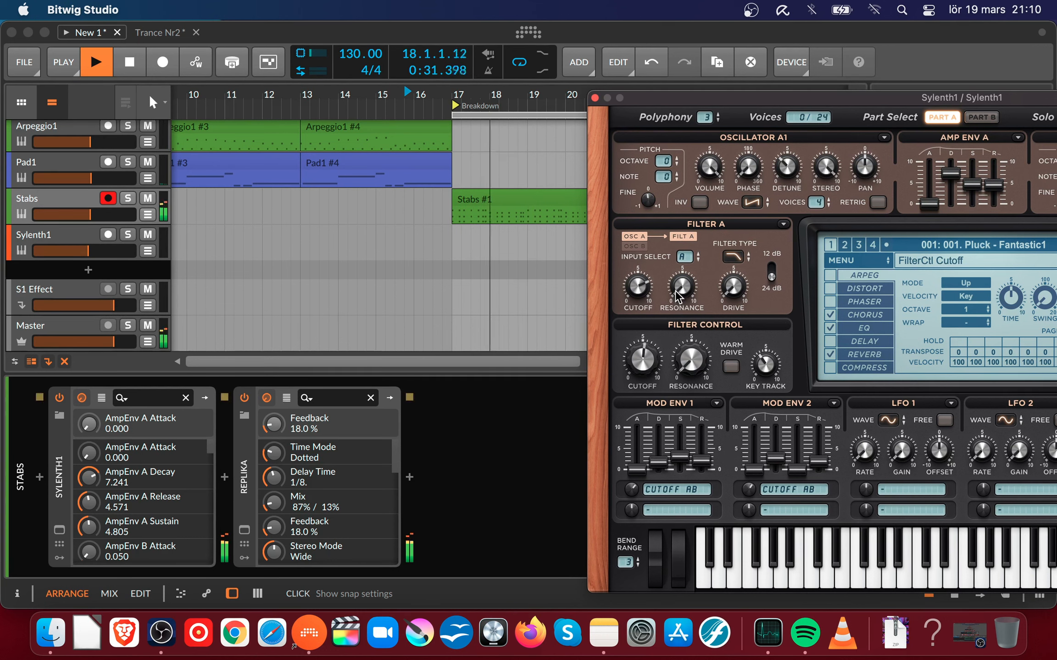
key(space)
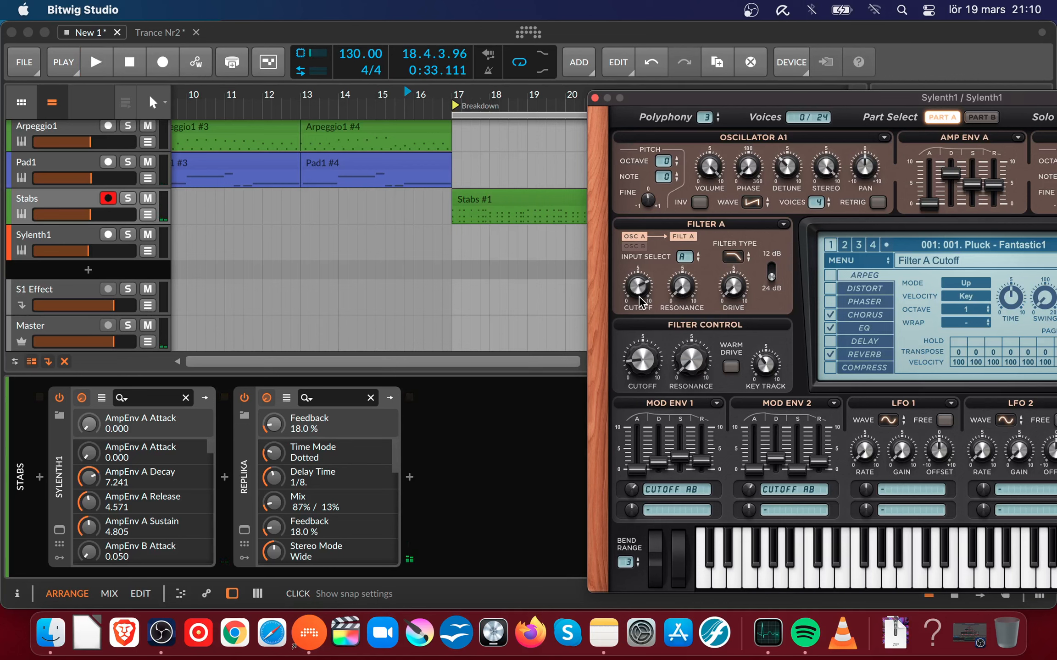
key(space)
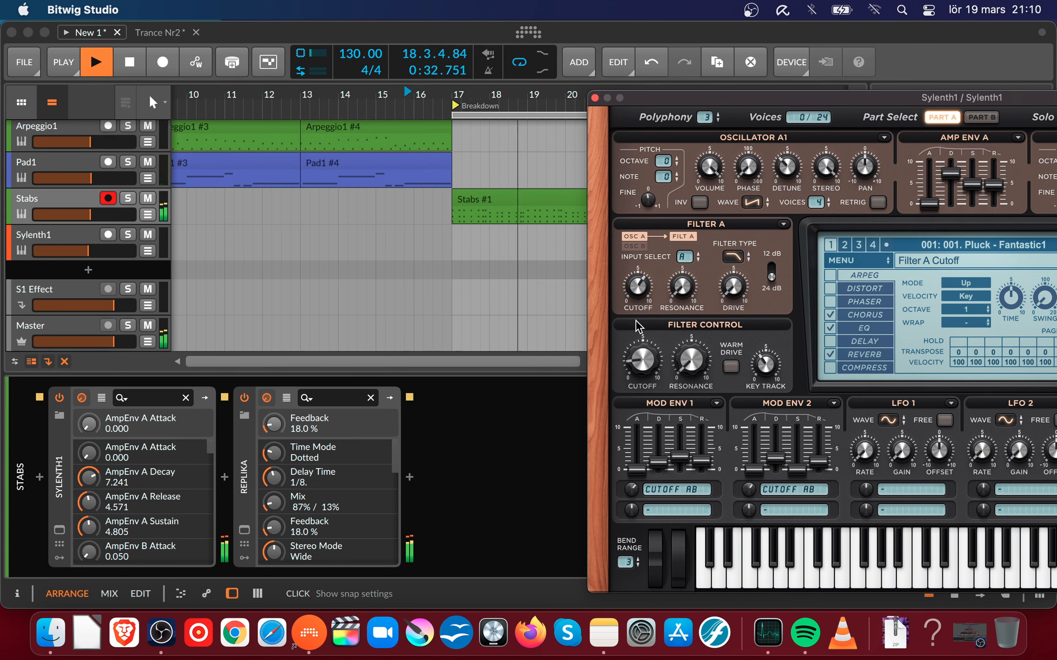
key(space)
drag(518, 98, 286, 91)
click(595, 97)
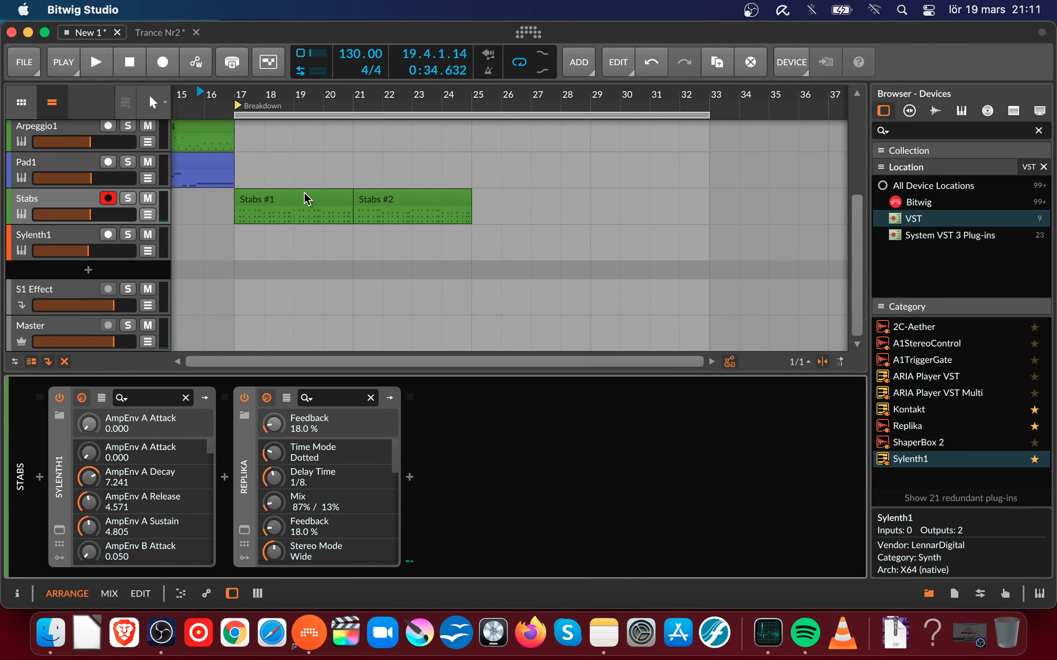
- Audition the transition into the breakdown from bar 13 through the Stabs clips
scroll(360, 186, up, 5)
scroll(360, 184, down, 4)
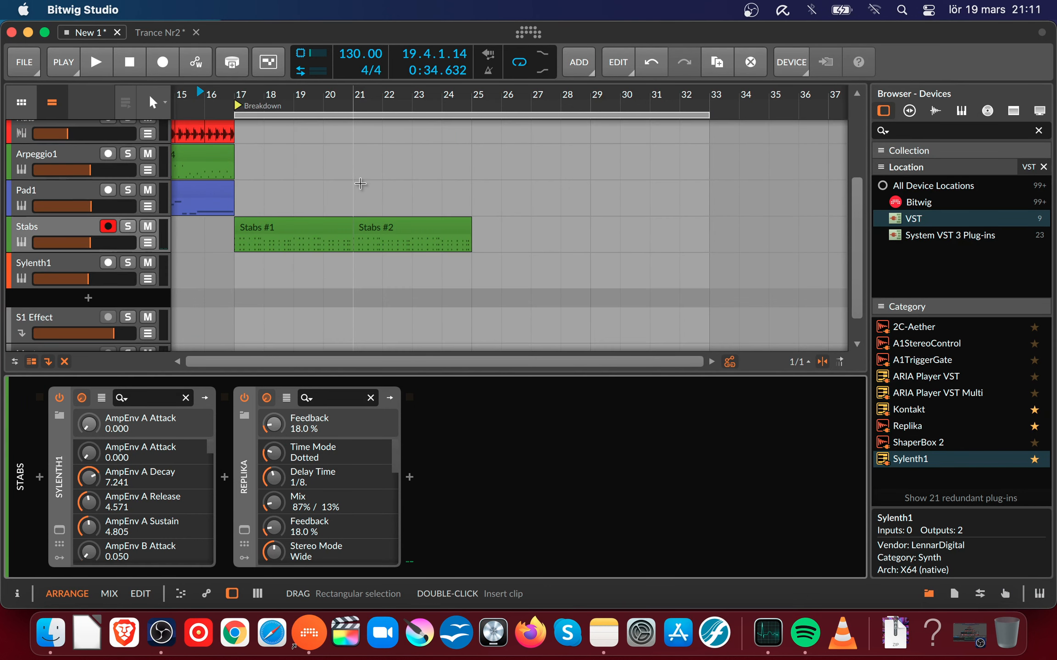
drag(241, 94, 330, 96)
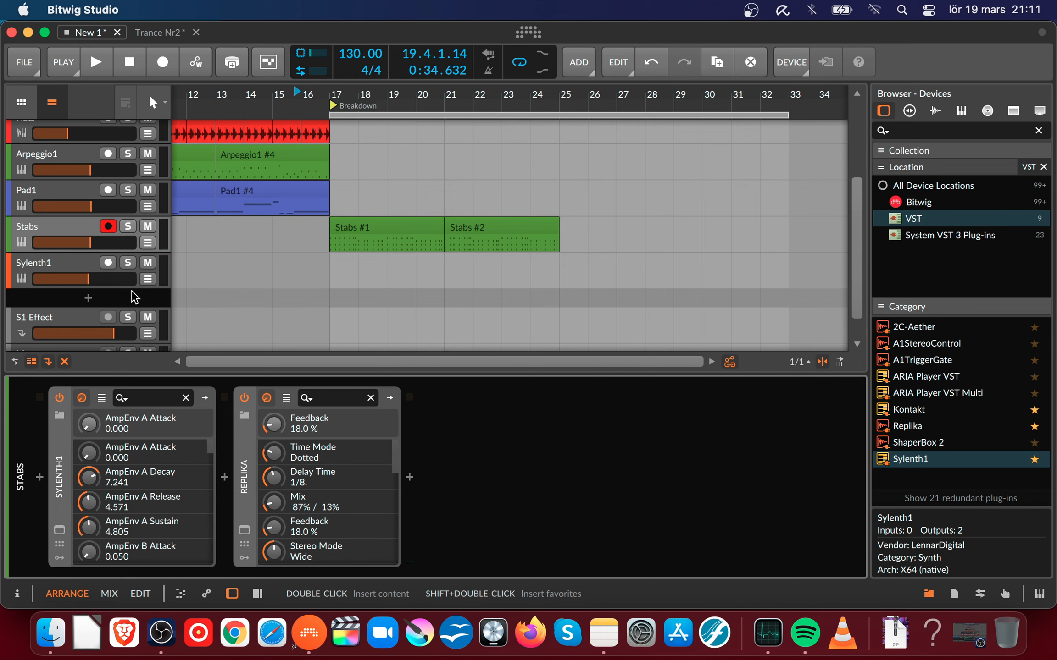
click(219, 94)
key(space)
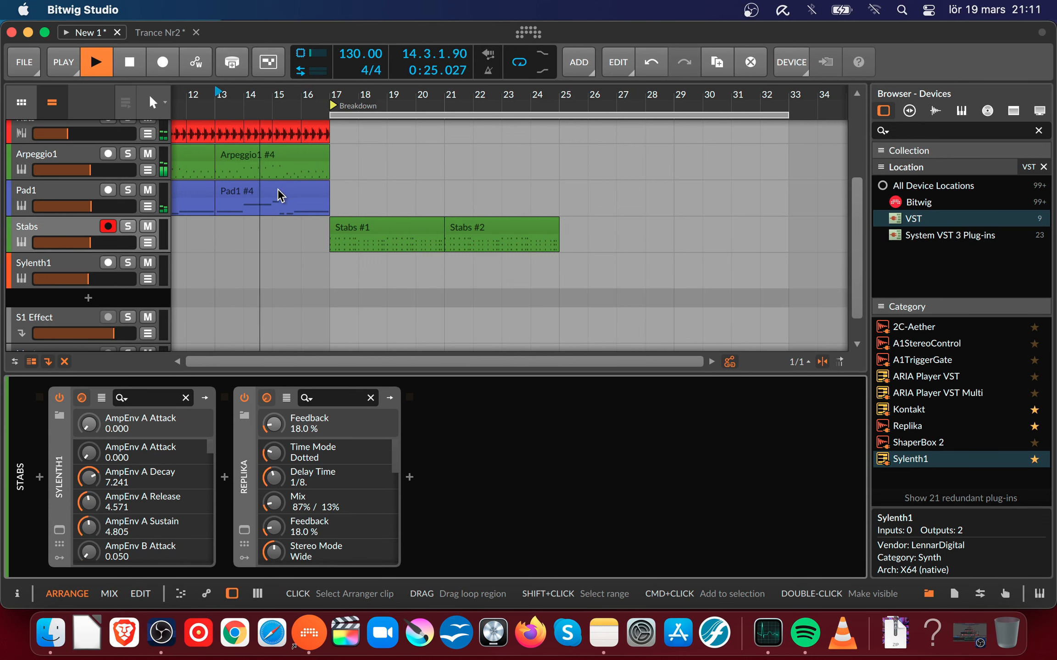
click(279, 195)
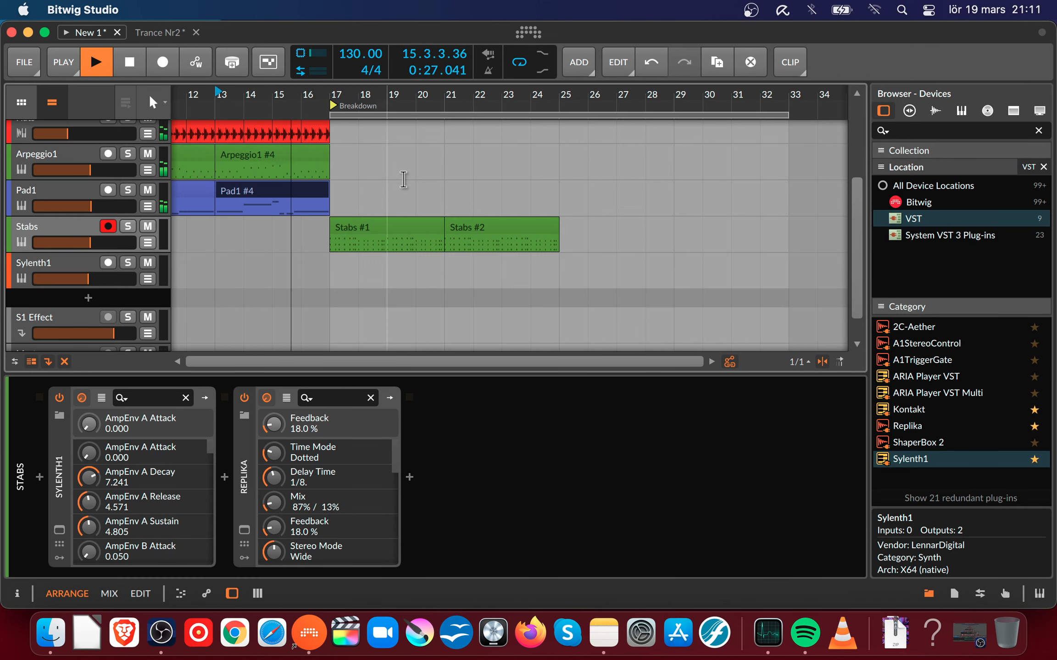
scroll(394, 177, up, 3)
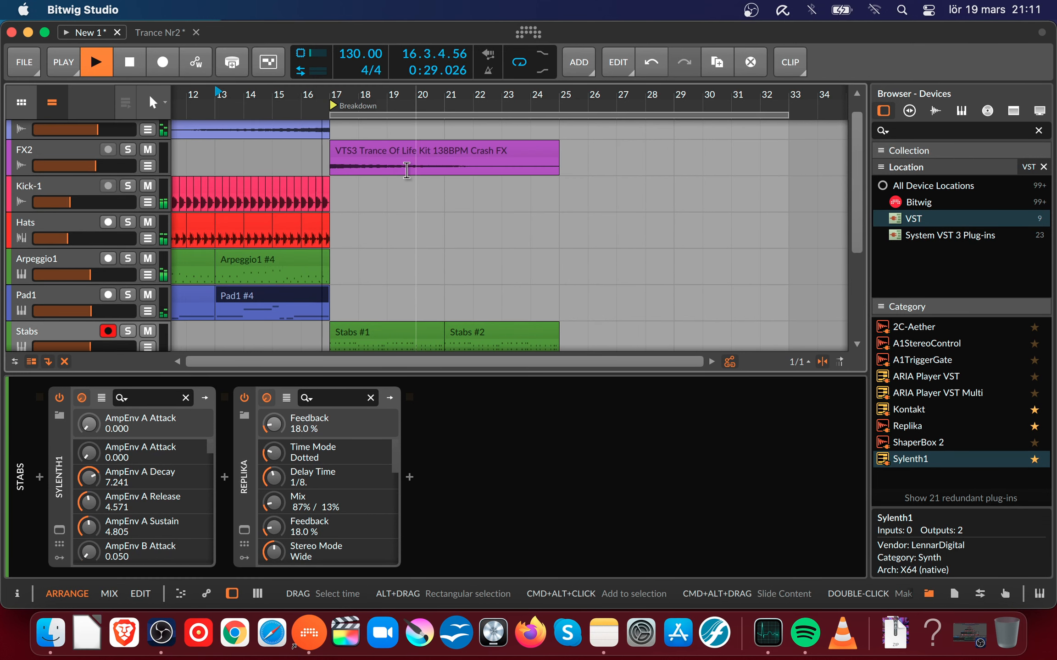
scroll(409, 172, down, 2)
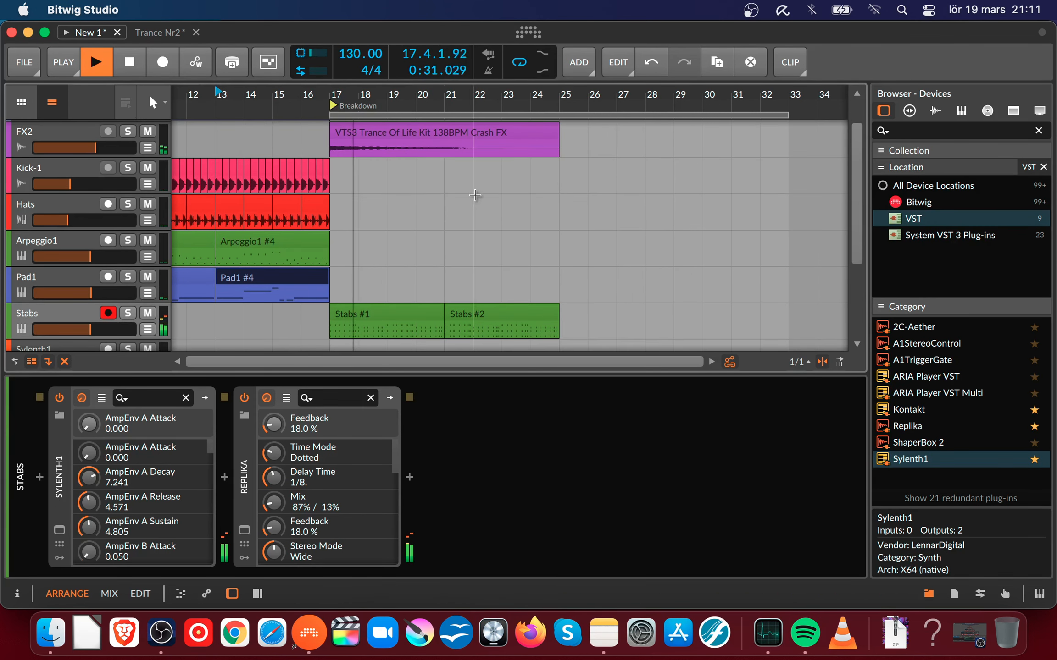
drag(456, 102, 347, 107)
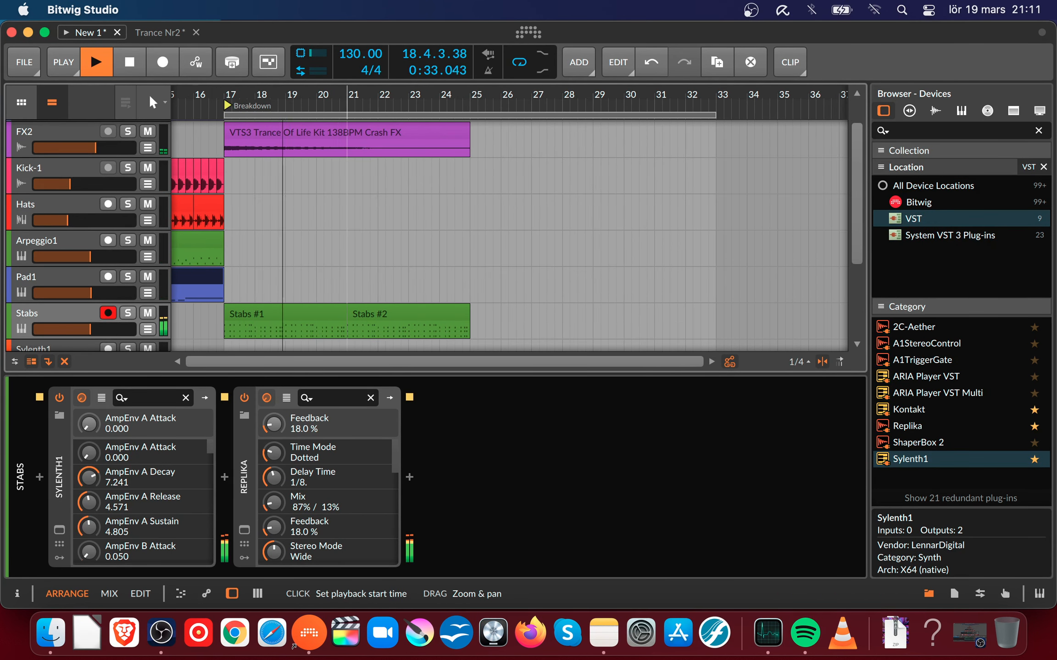
scroll(400, 192, down, 3)
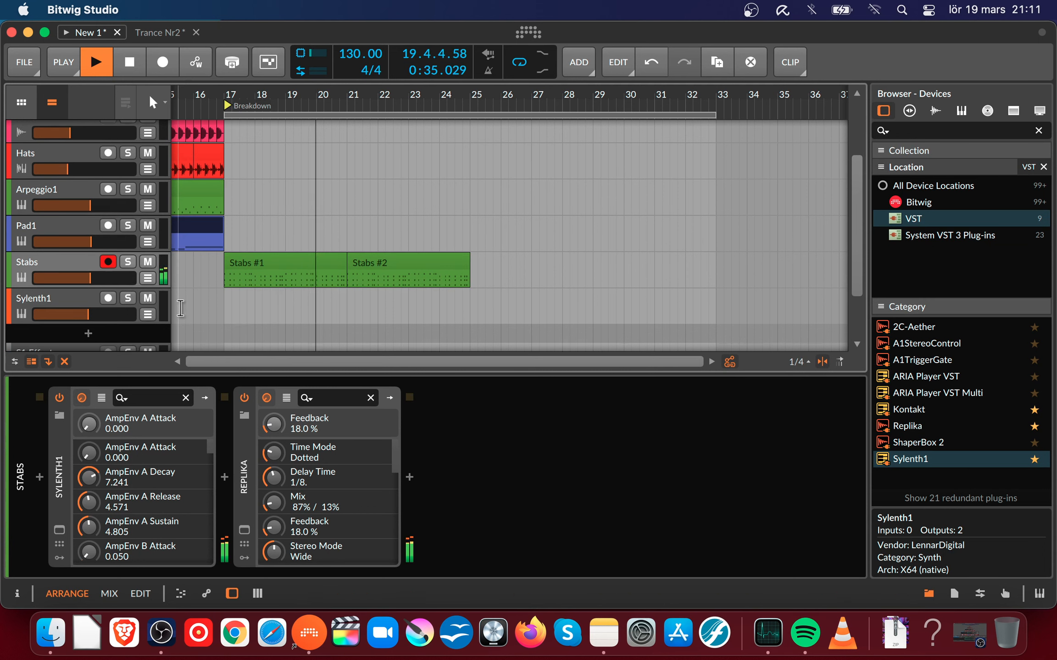
scroll(128, 293, down, 2)
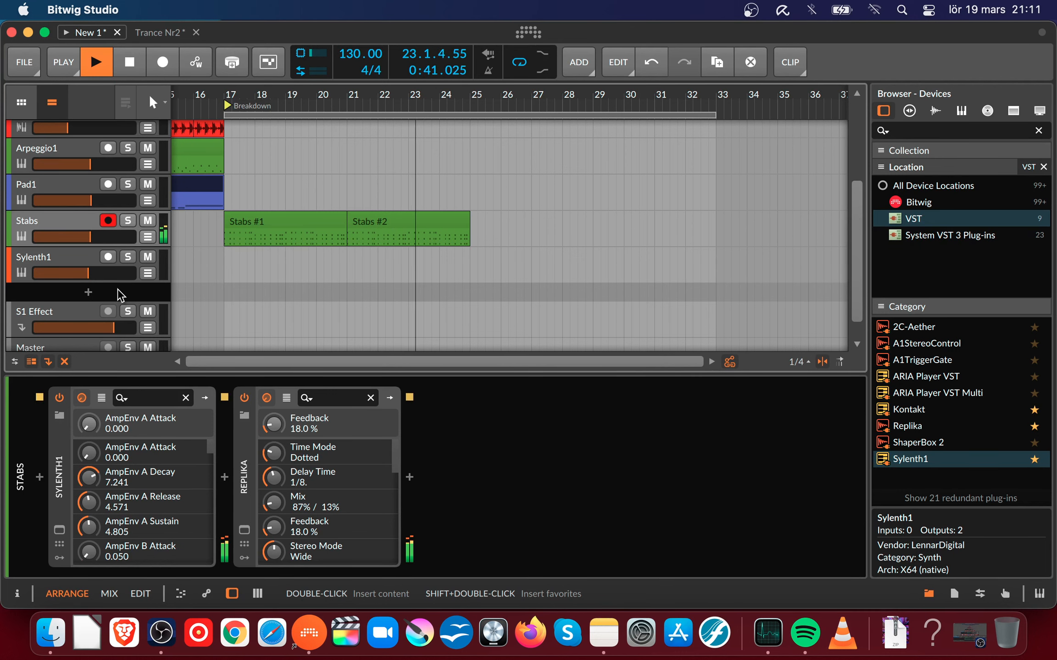
key(space)
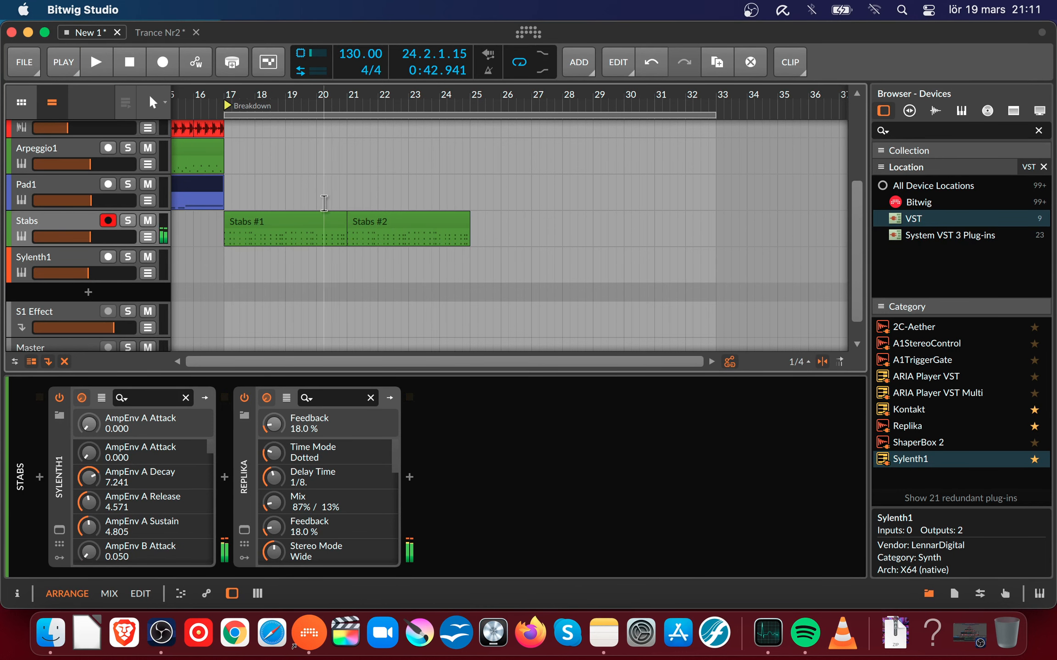
scroll(363, 175, up, 3)
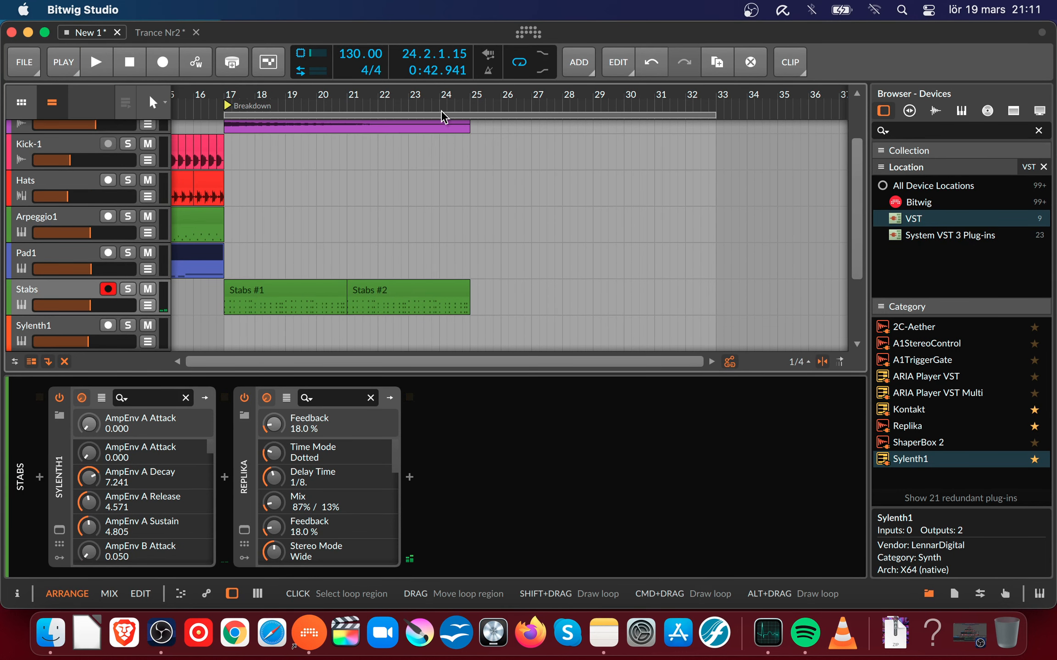
- Switch to the Trance Nr2 project and look through its tracks and arrangement for reusable material
click(159, 33)
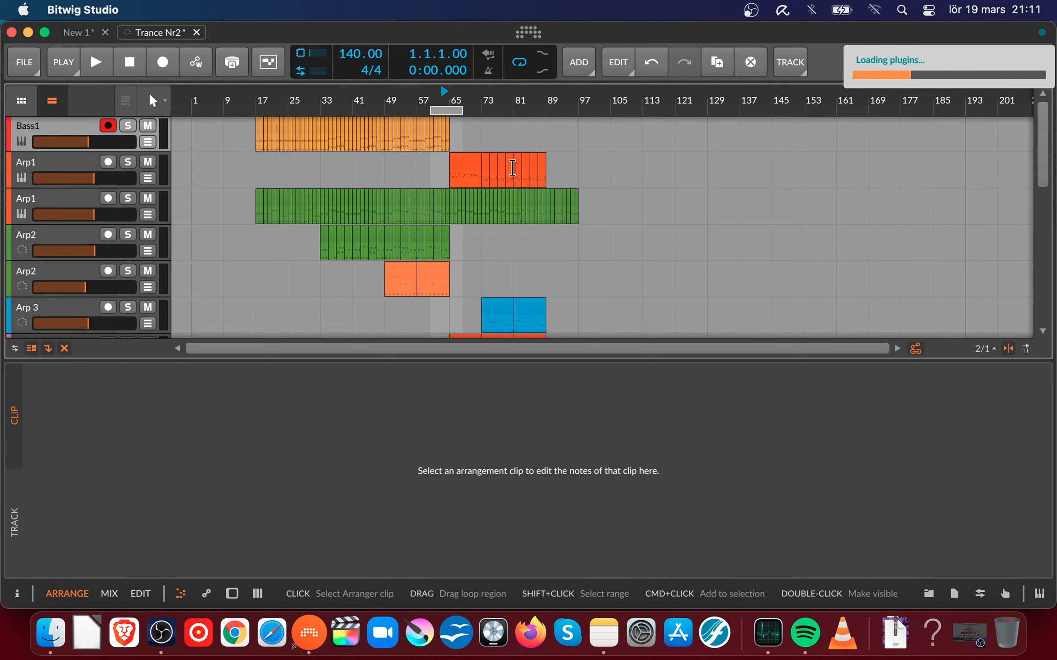
scroll(505, 172, down, 8)
scroll(487, 172, up, 8)
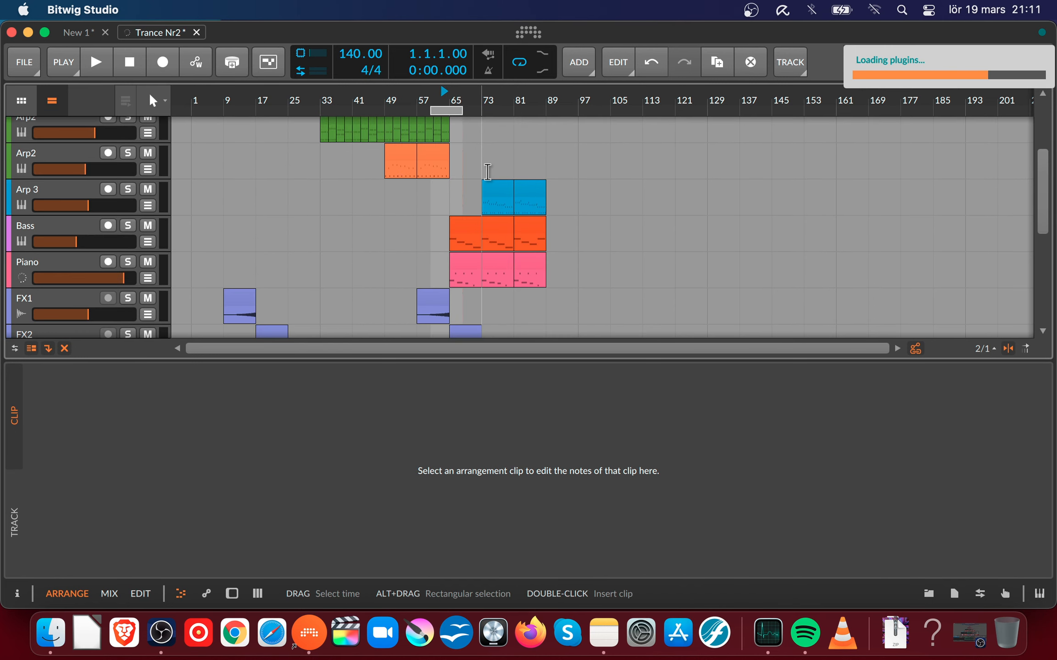
scroll(459, 145, down, 10)
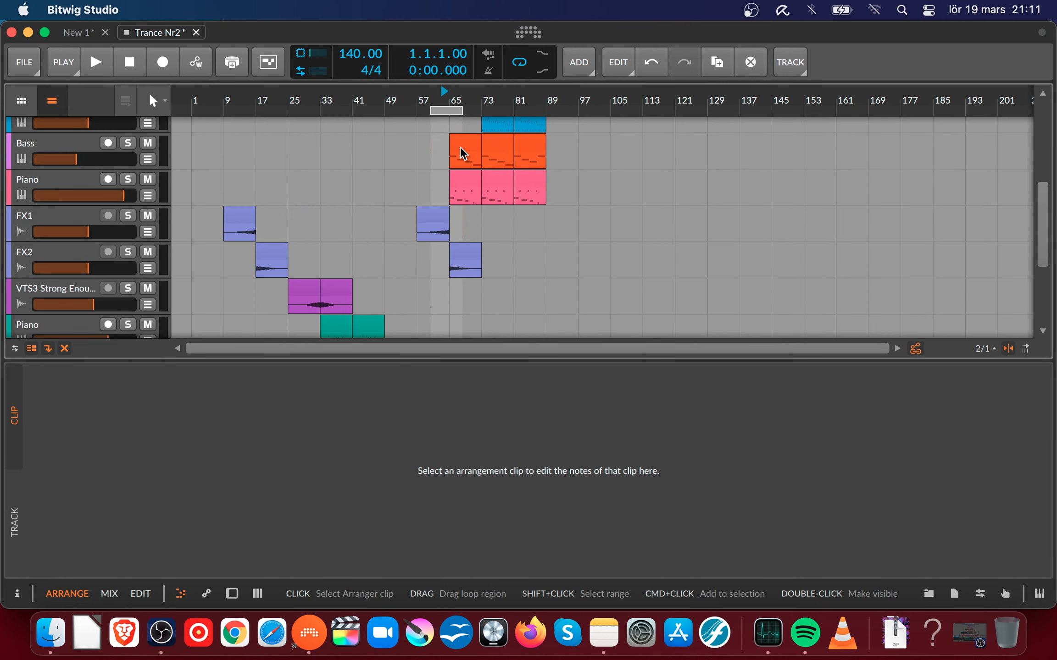
scroll(457, 147, up, 2)
scroll(457, 147, up, 10)
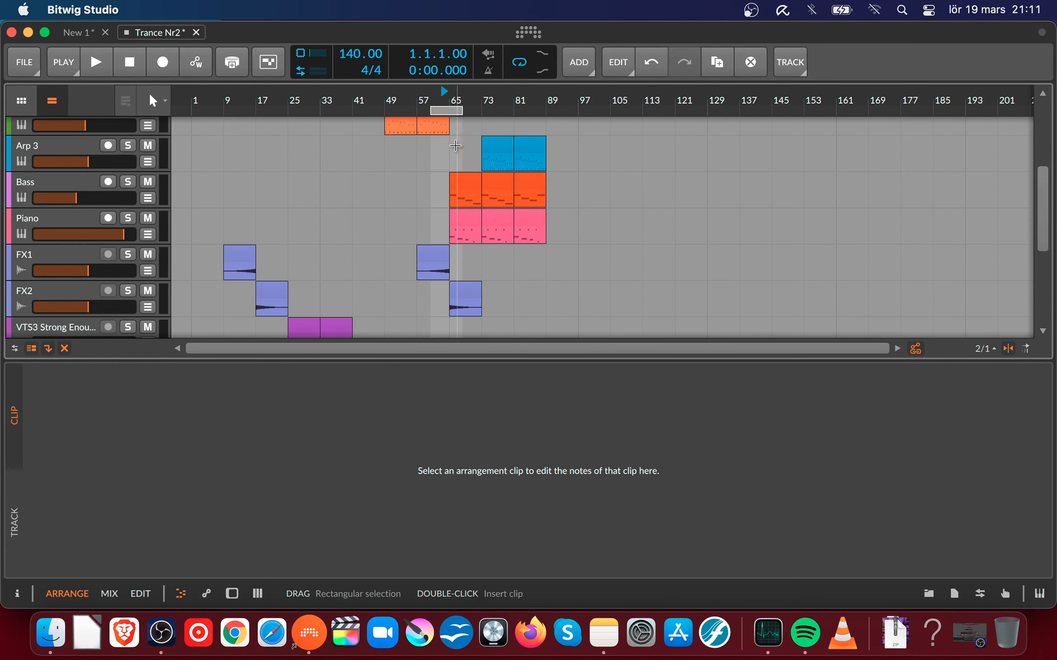
drag(432, 107, 418, 151)
scroll(403, 152, up, 2)
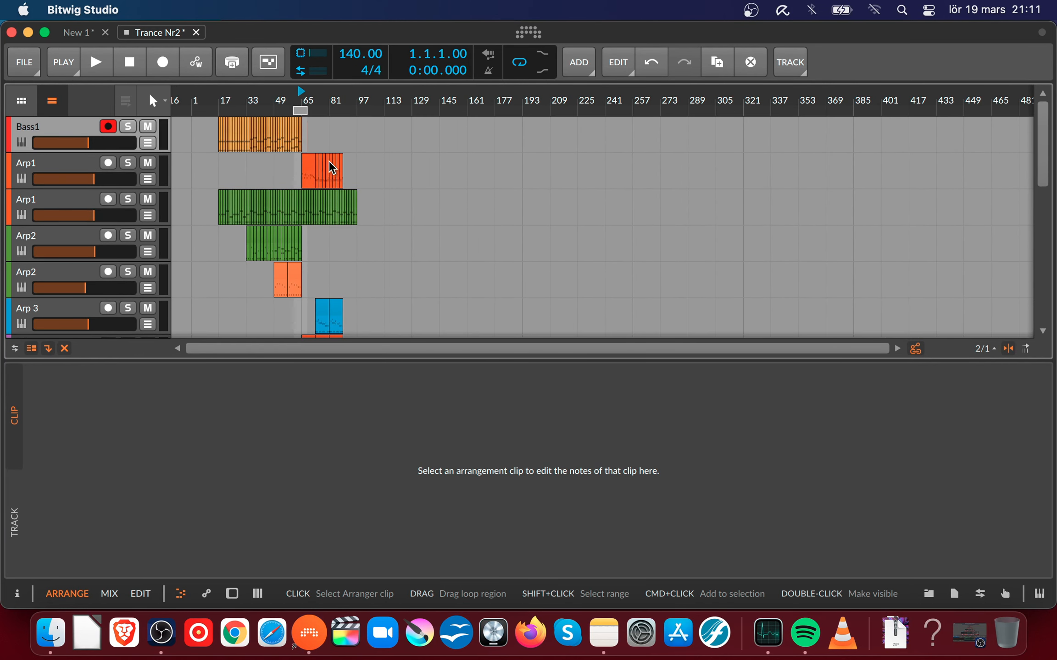
drag(305, 95, 368, 165)
scroll(326, 184, down, 10)
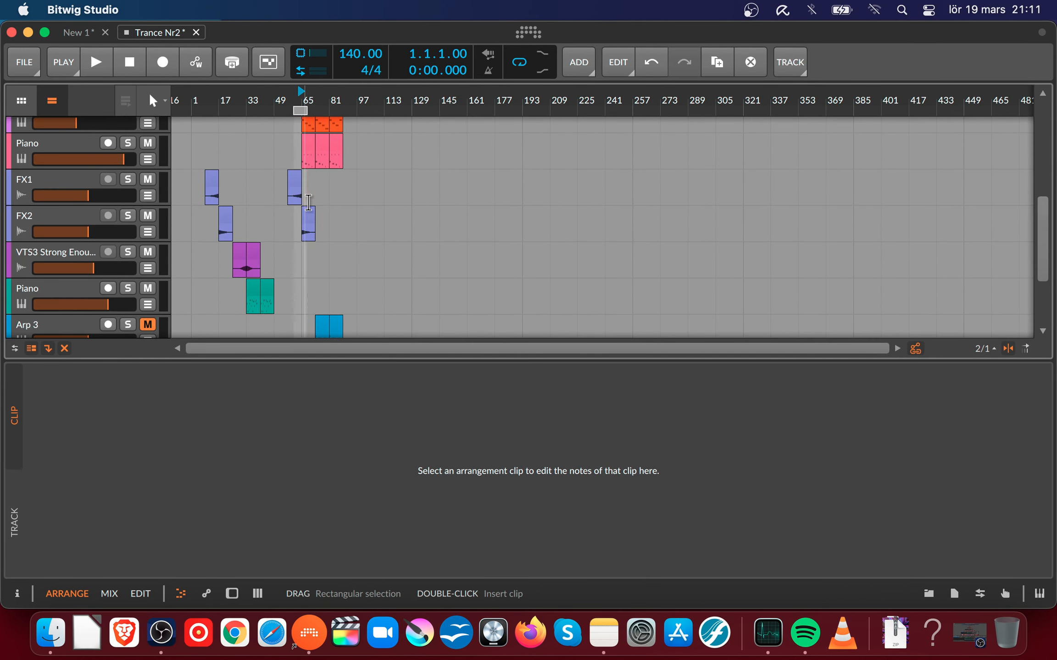
scroll(317, 198, up, 2)
scroll(314, 201, down, 4)
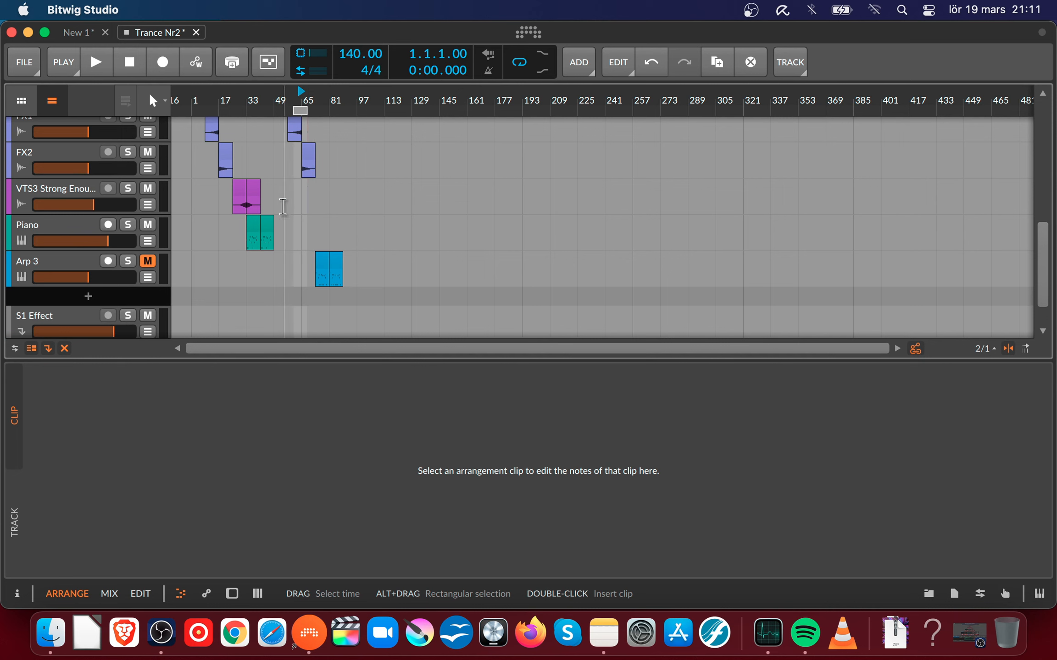
drag(255, 102, 279, 147)
scroll(425, 224, up, 10)
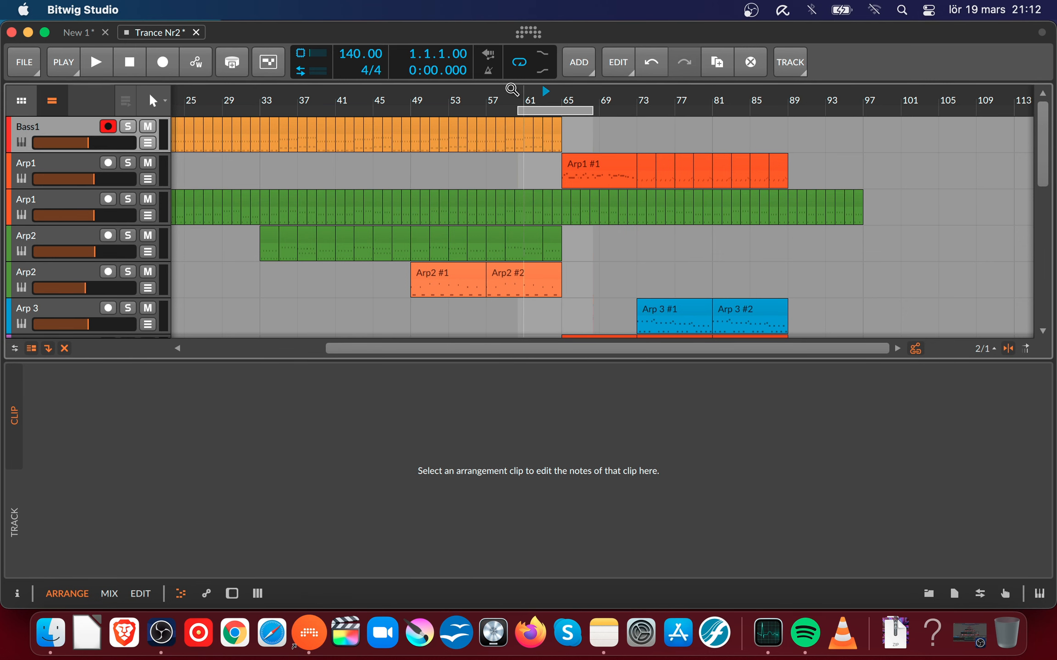
- Open the recent project Arp Try2 - (Voyage of Indigo) and activate its audio engine
click(528, 27)
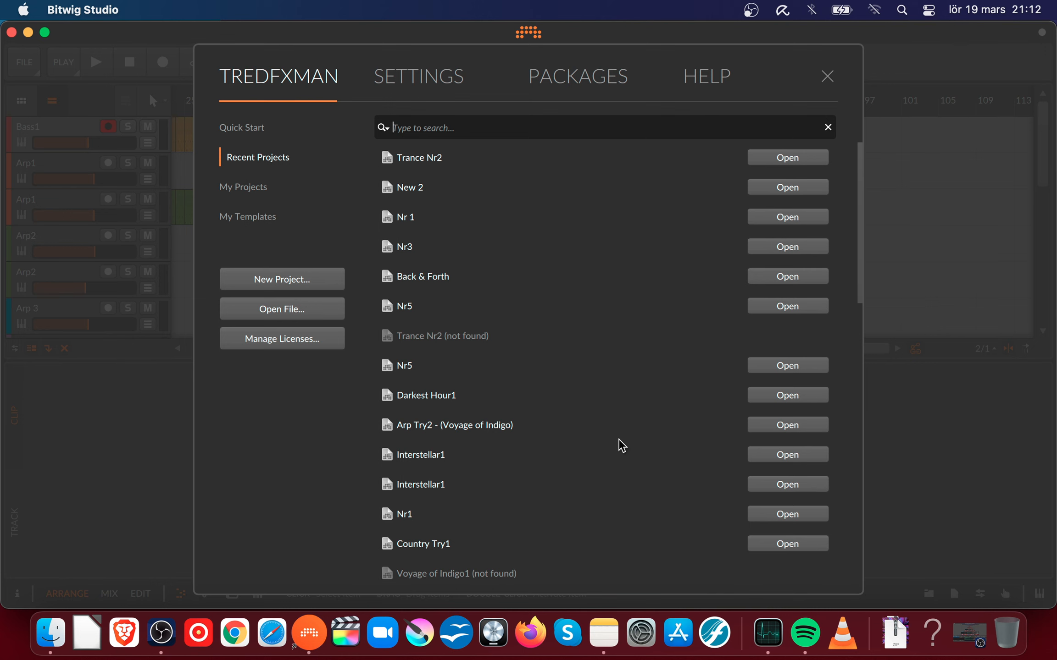
click(756, 431)
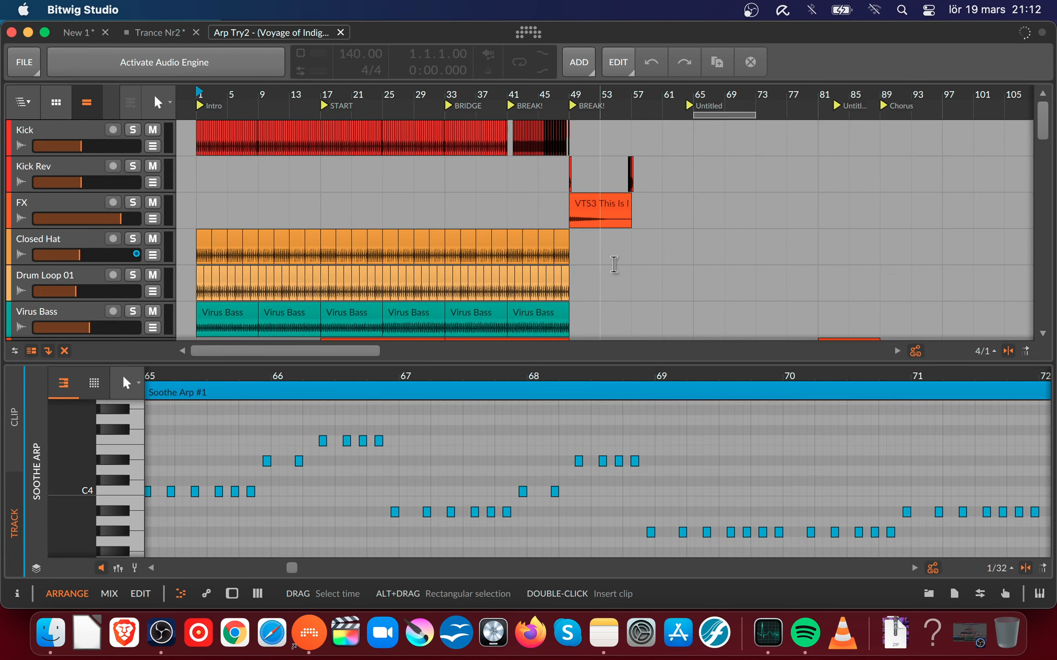
drag(539, 98, 555, 159)
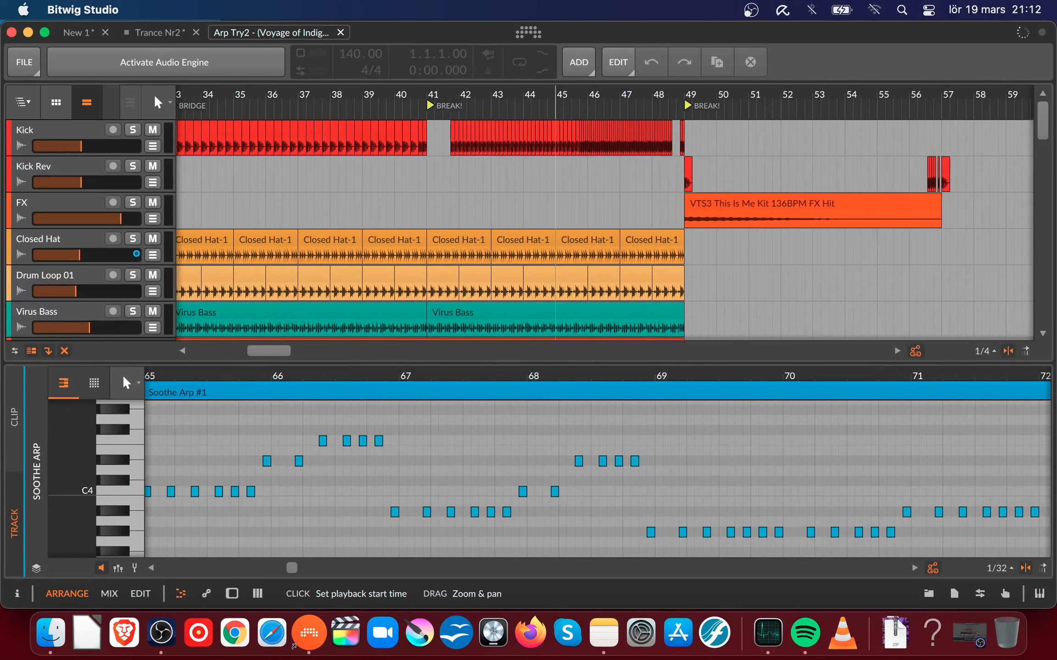
click(81, 137)
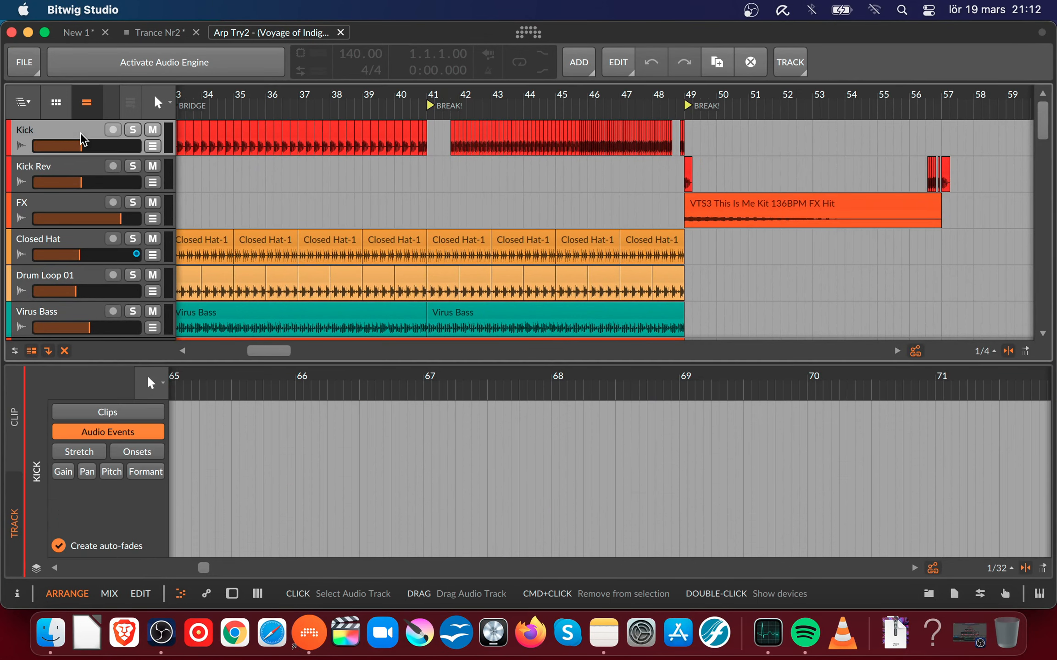
click(224, 66)
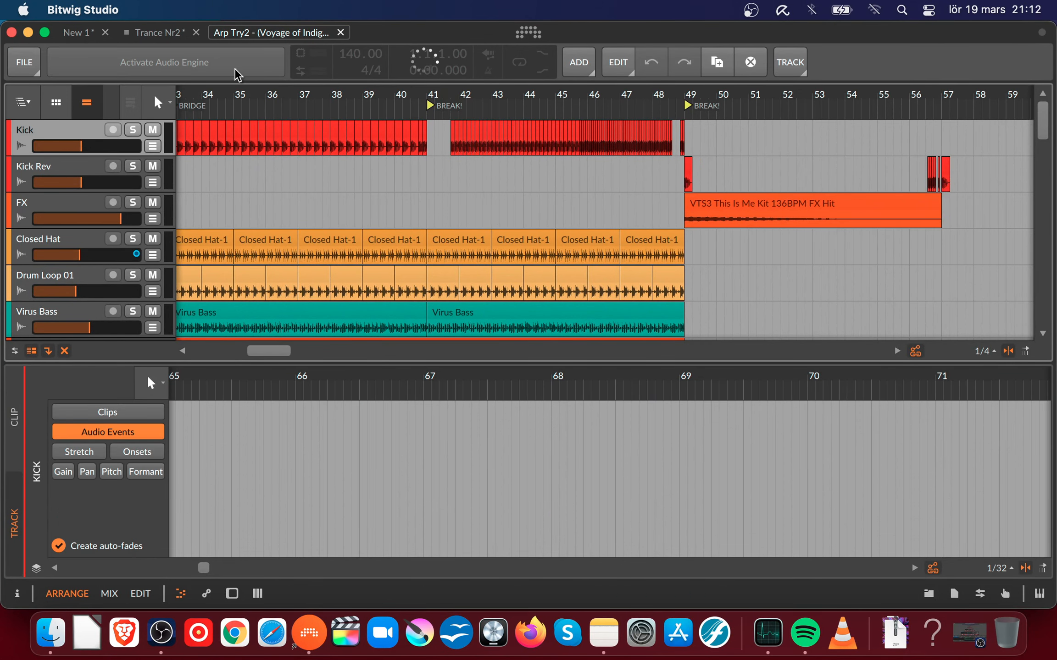
- Audition the kick build-up before the break at bar 49 from about bar 45, briefly soloing the Kick track
click(460, 103)
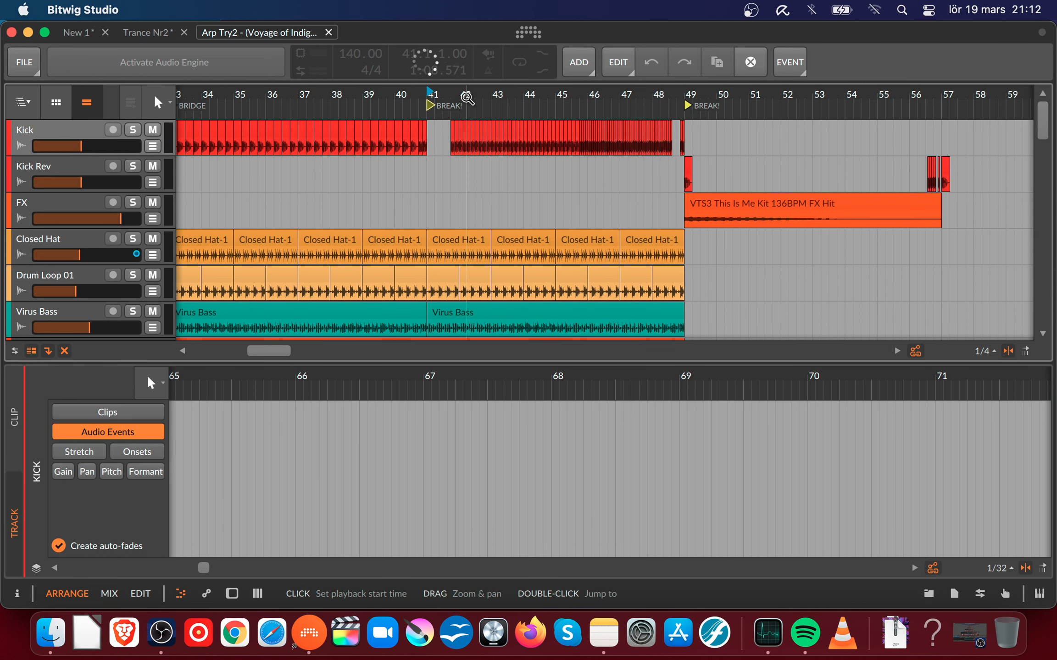
drag(461, 105, 450, 96)
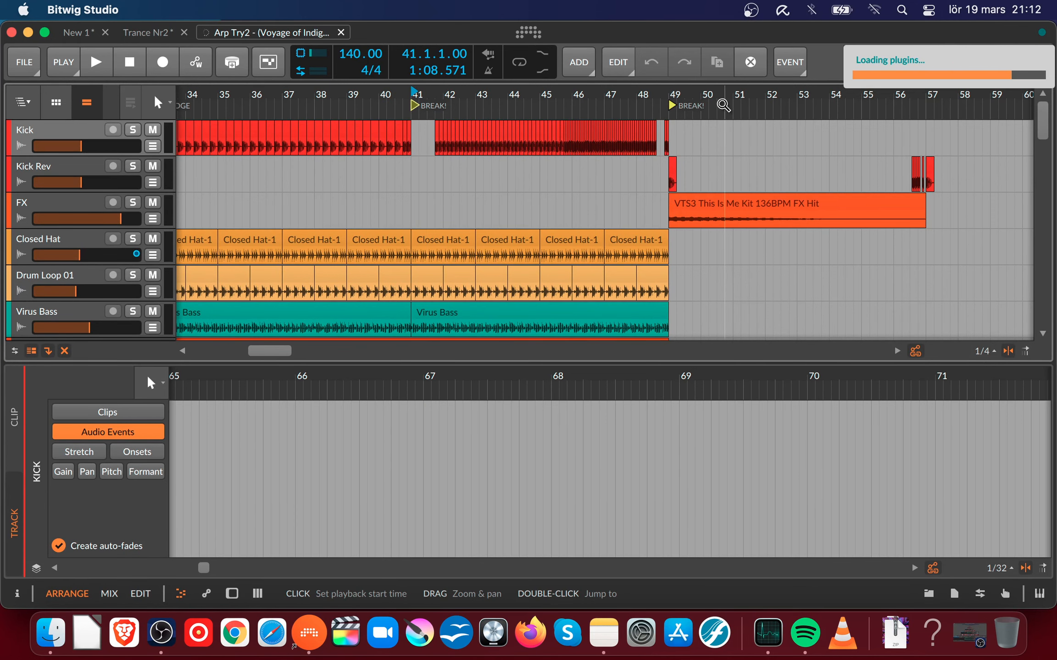
drag(692, 99, 672, 99)
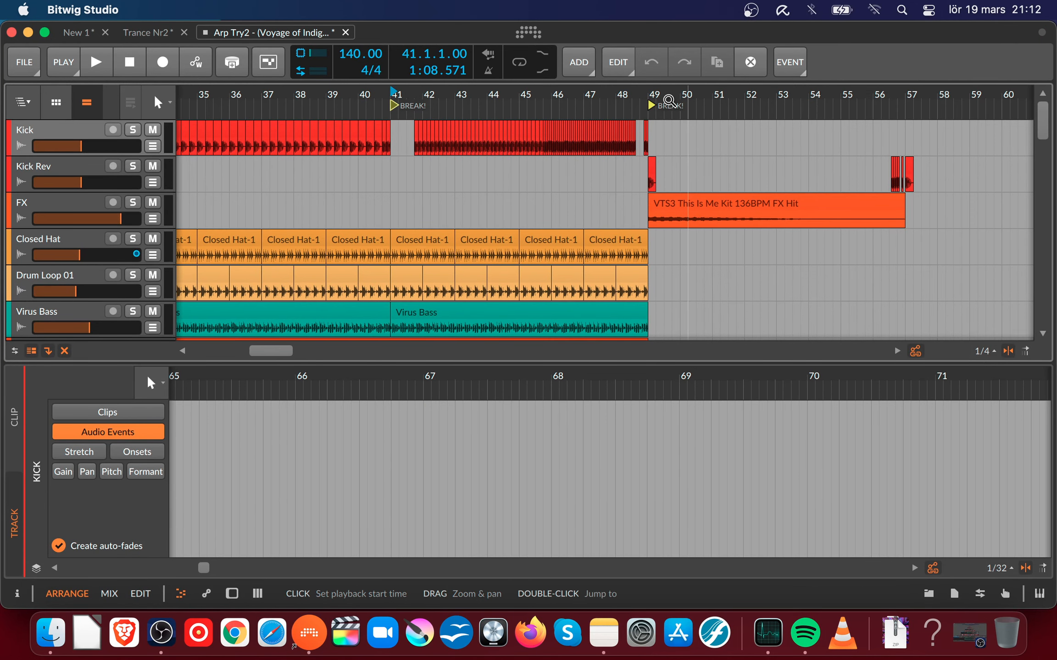
click(716, 211)
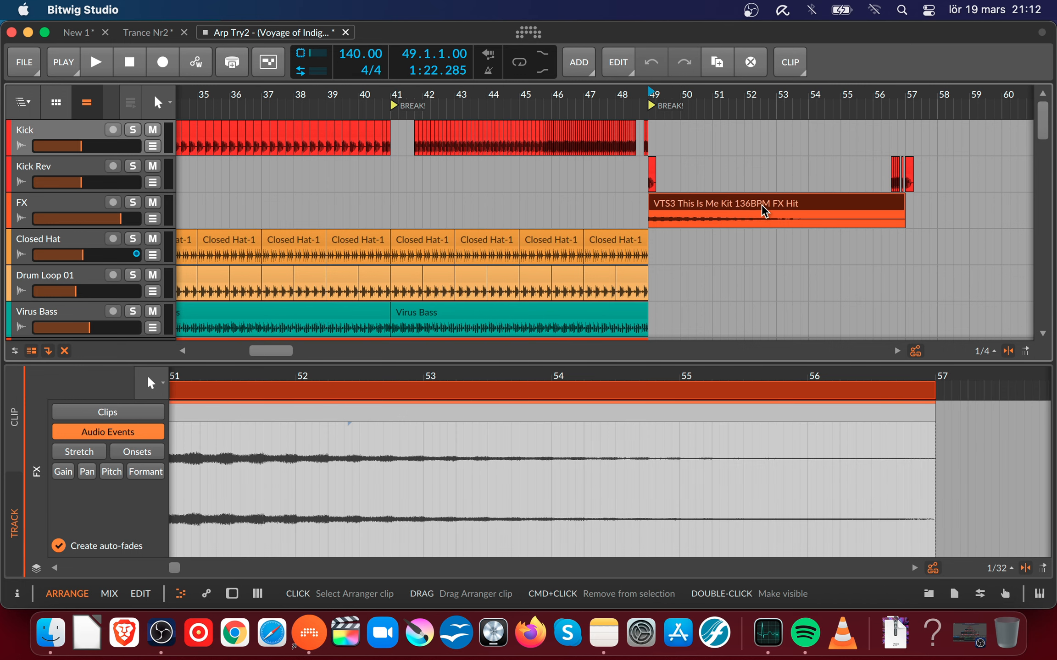
click(537, 97)
key(space)
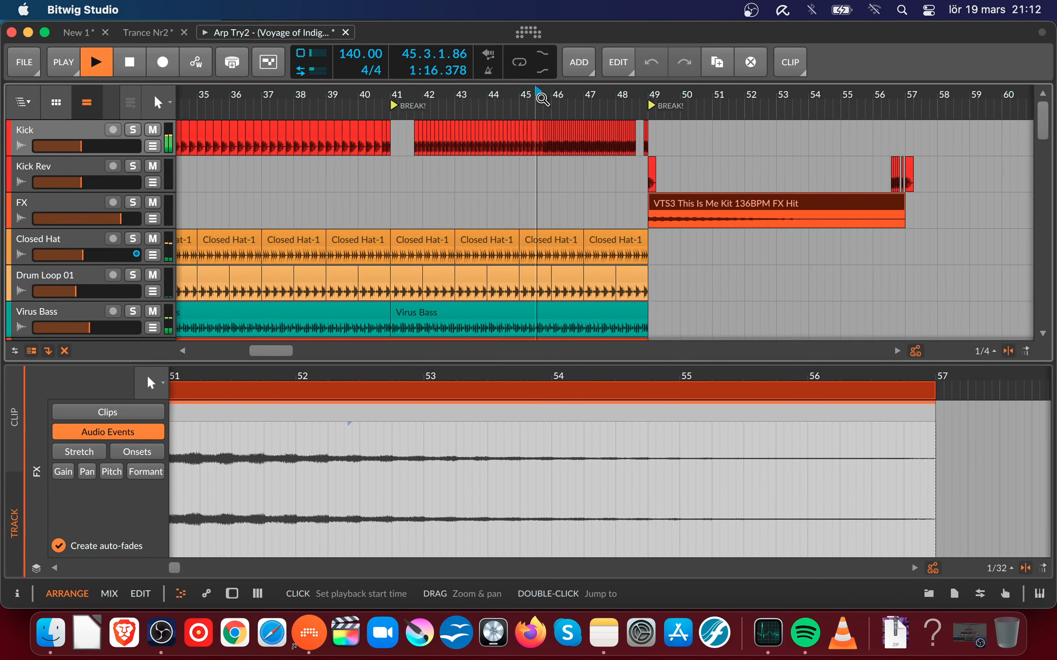
click(134, 131)
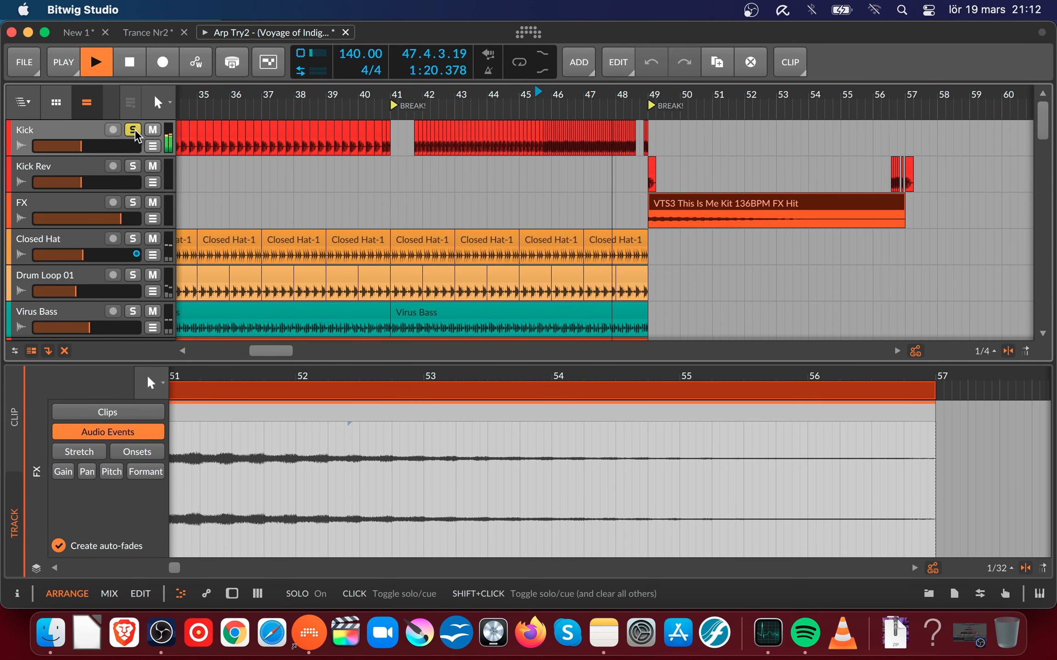
key(space)
click(134, 131)
- Copy the entire Kick audio track from the Arp Try2 project
click(83, 129)
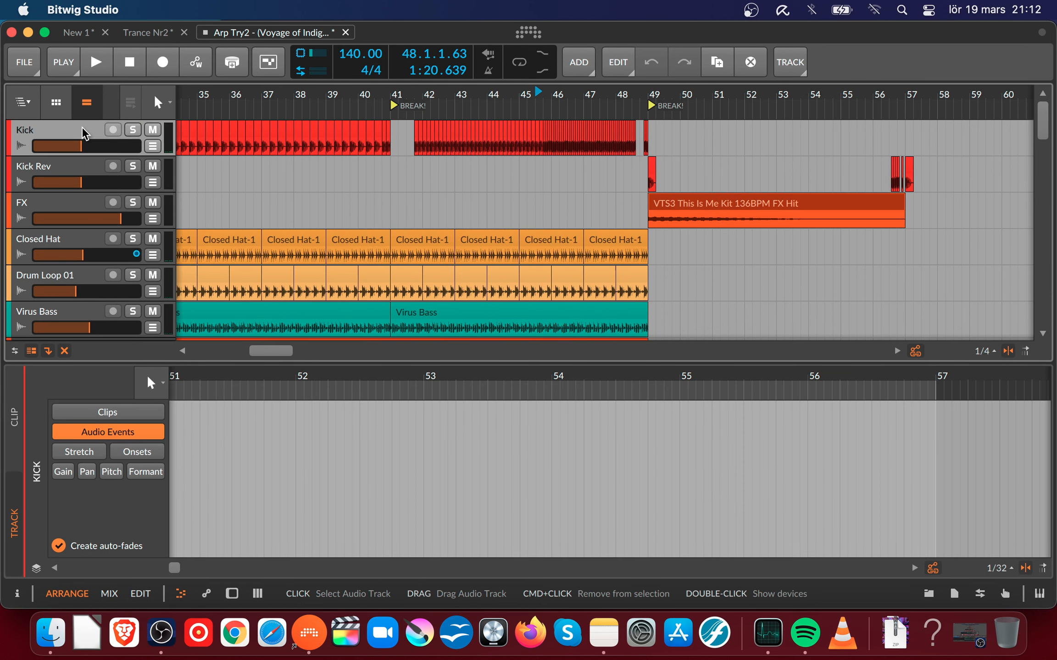
right_click(83, 130)
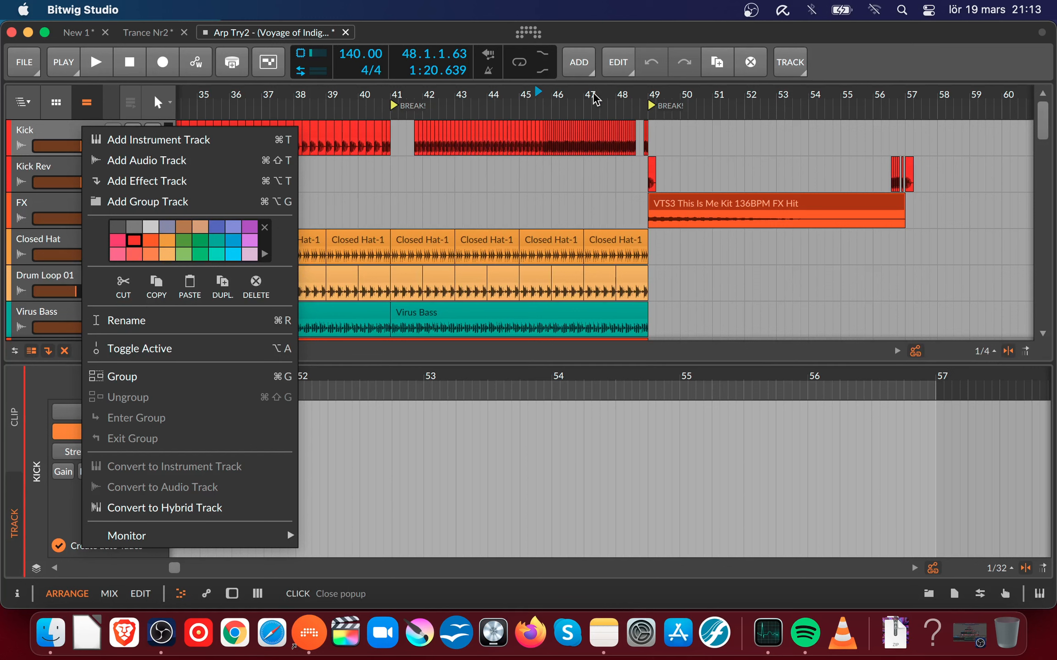
click(619, 65)
click(619, 64)
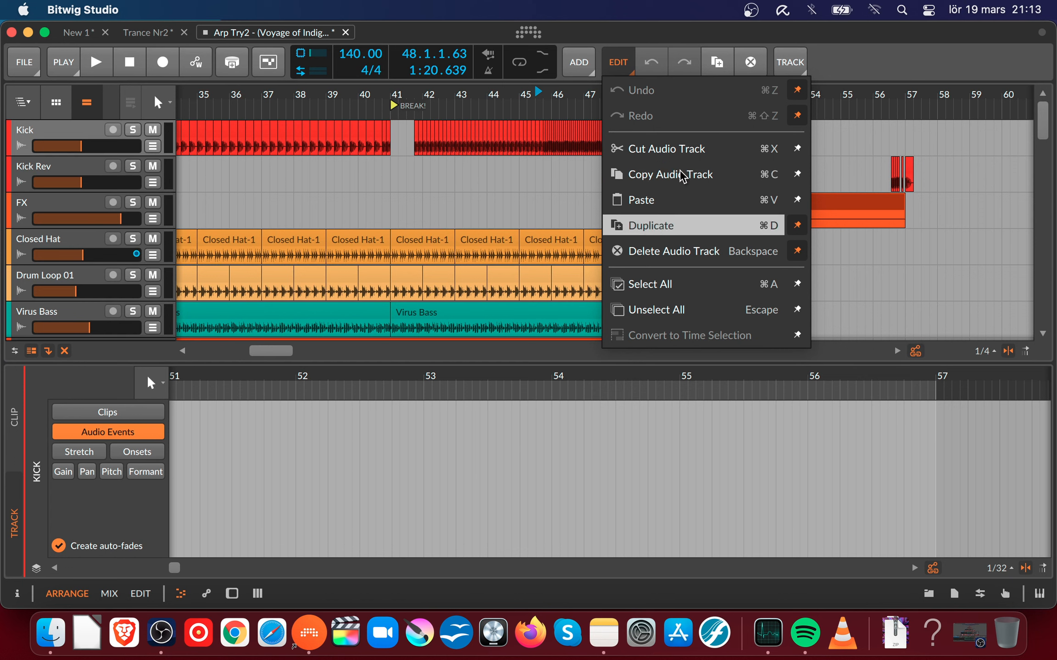
click(708, 69)
click(618, 62)
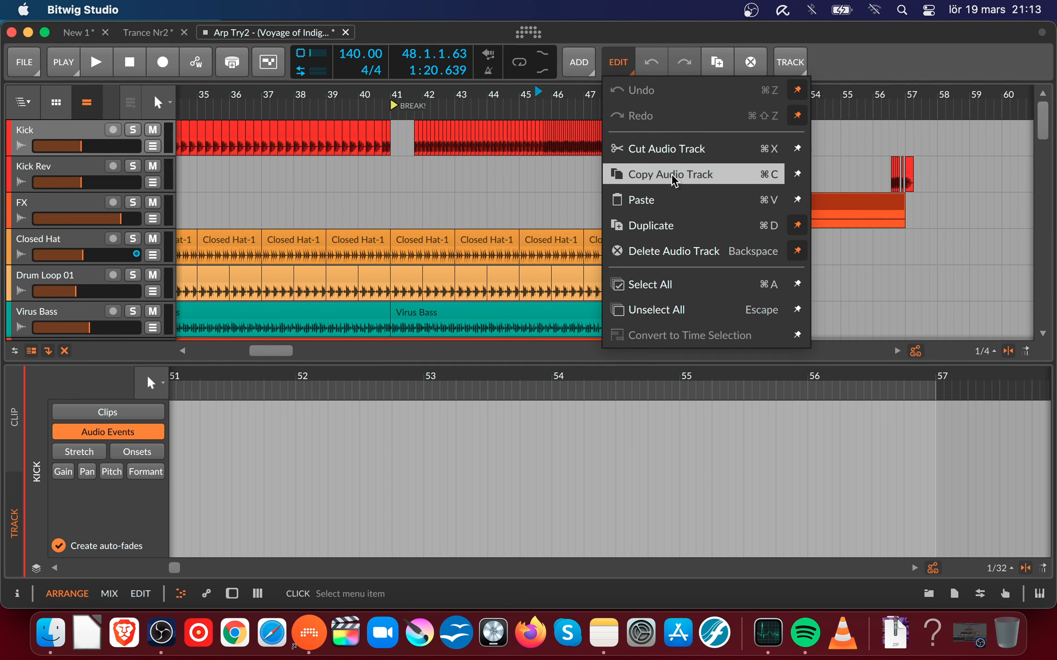
click(639, 182)
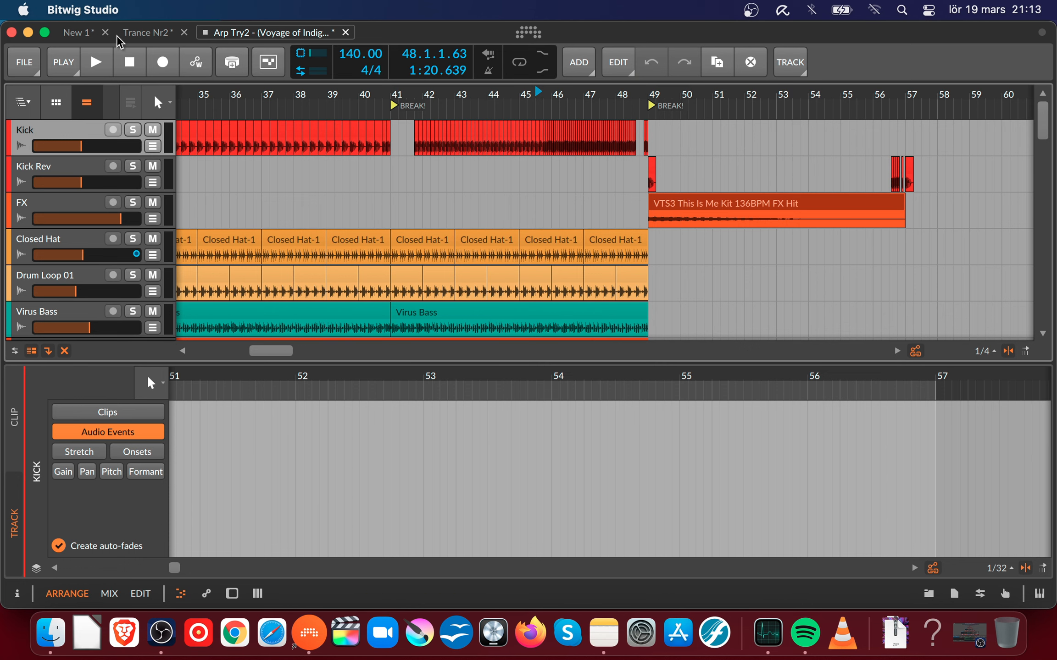
- Return to the New 1 project and activate its audio engine
click(138, 33)
click(69, 36)
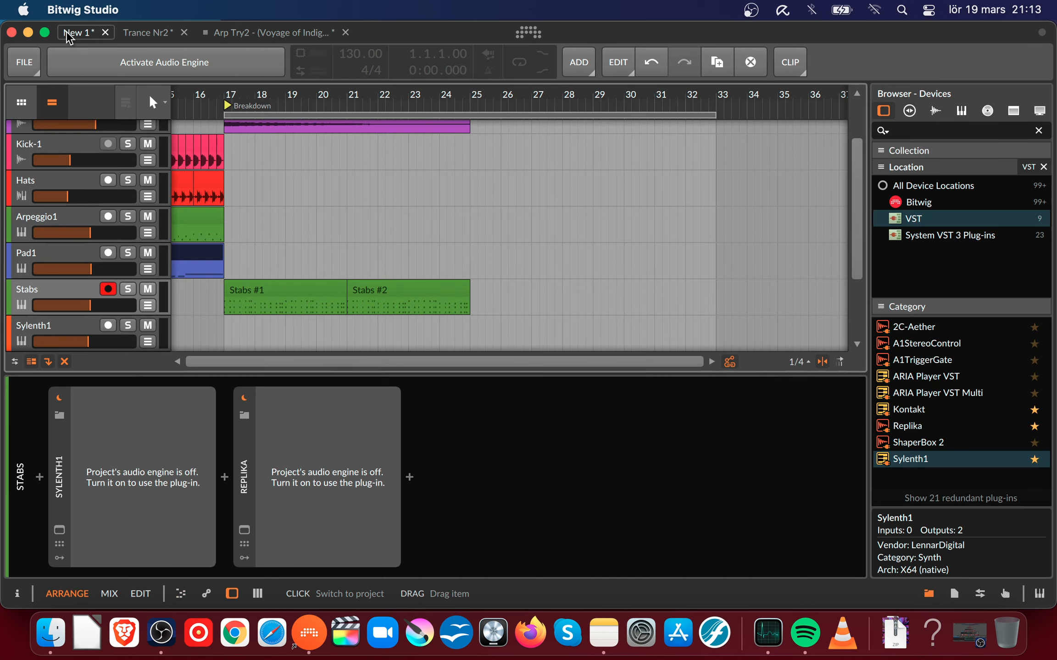
click(137, 72)
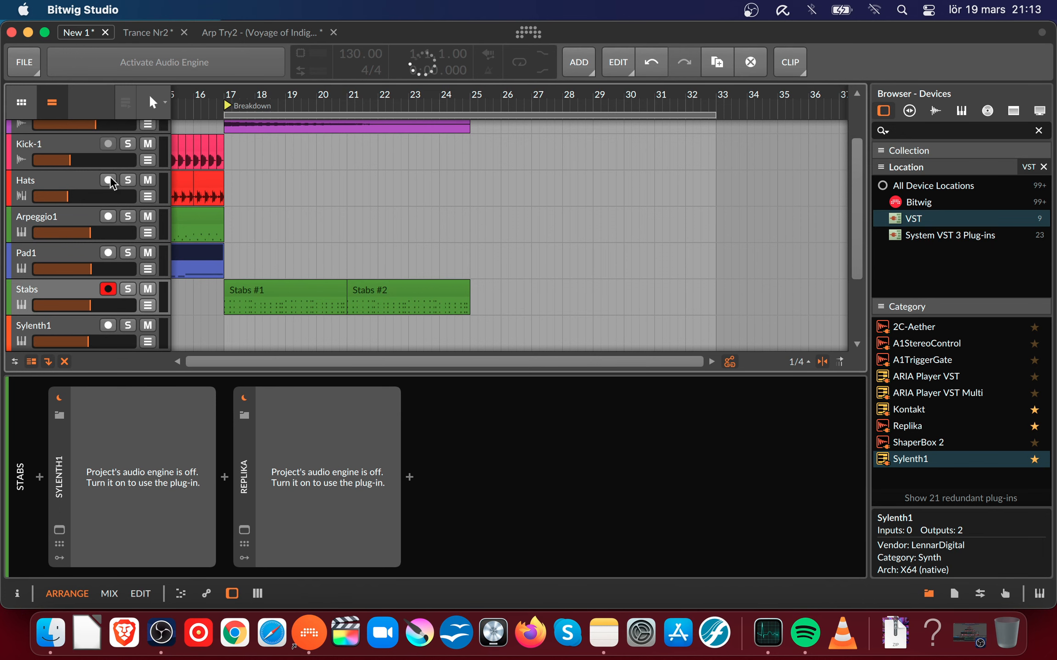
scroll(114, 192, down, 2)
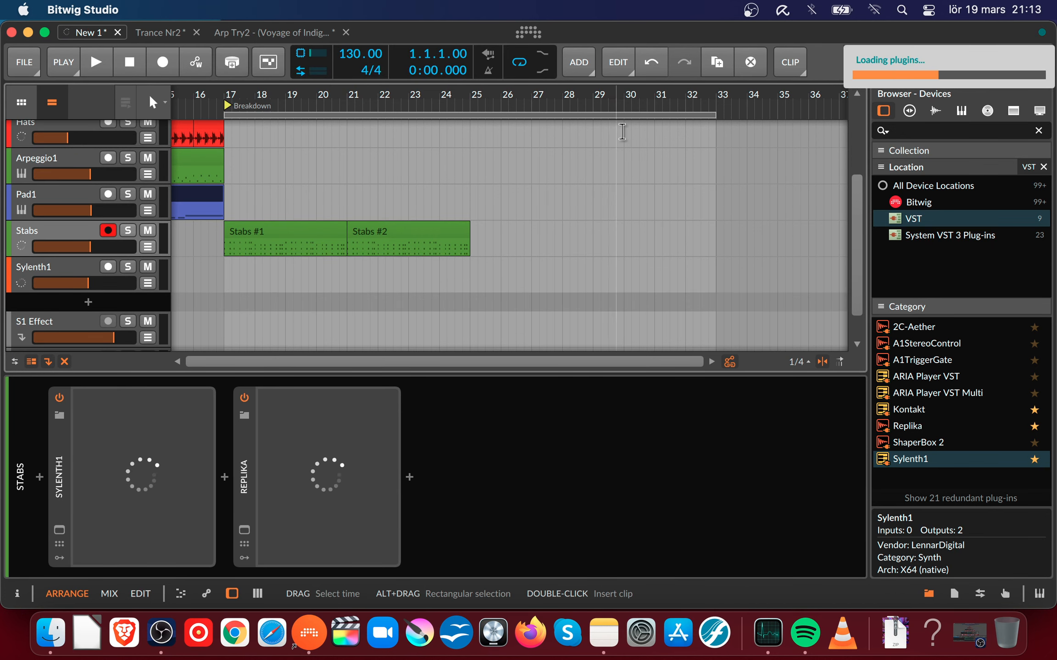
click(626, 70)
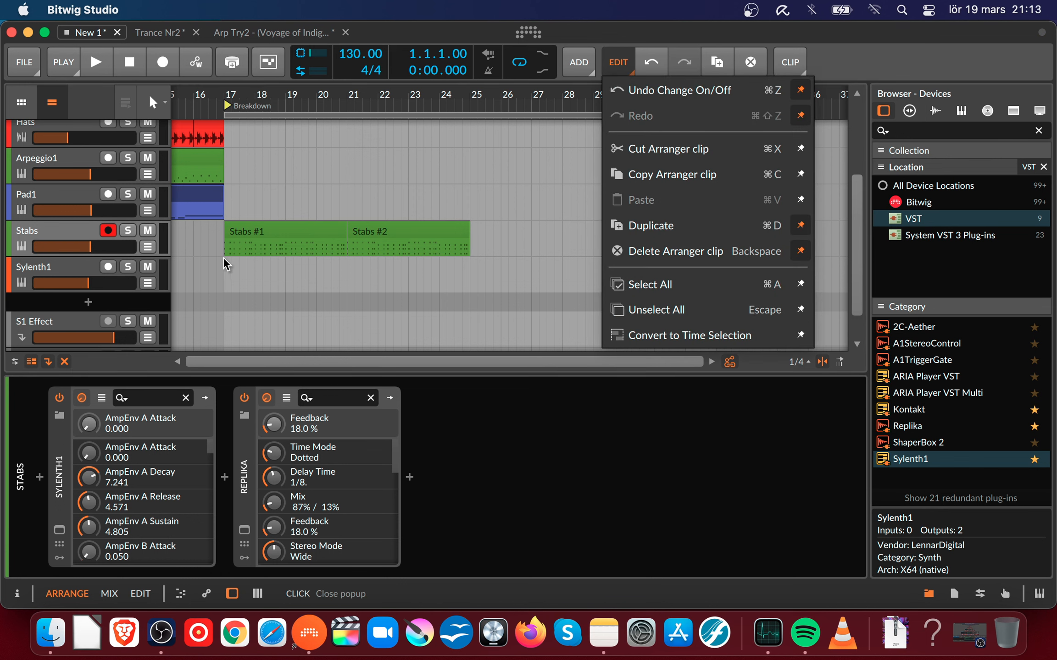
click(112, 307)
click(112, 307)
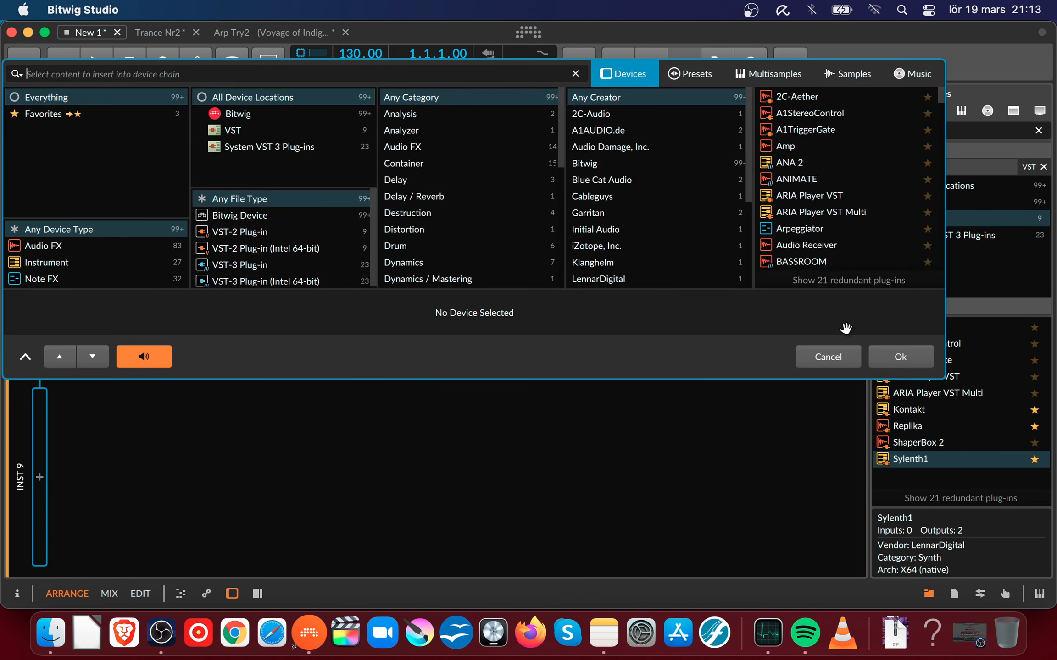
click(833, 359)
- Paste the copied Kick track below the Sylenth1 track
click(619, 63)
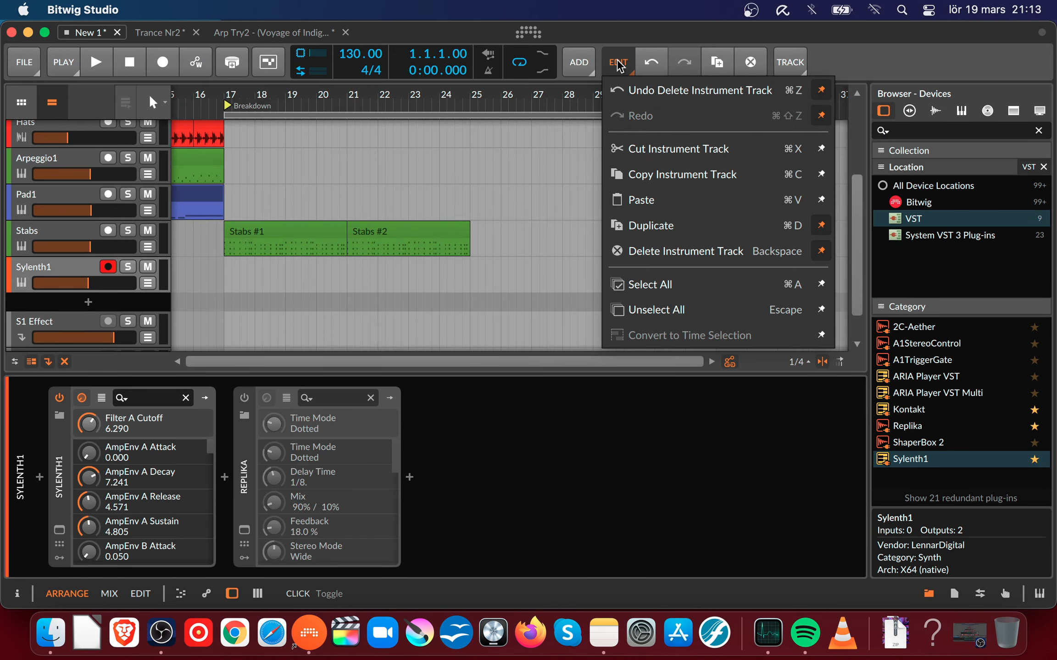
click(120, 302)
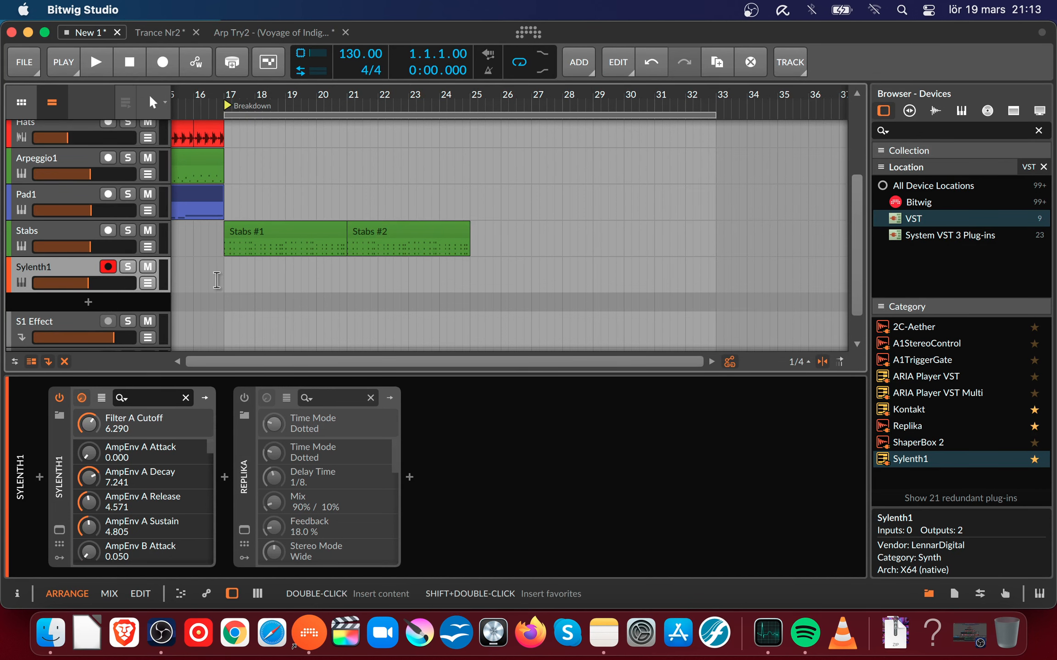
click(618, 61)
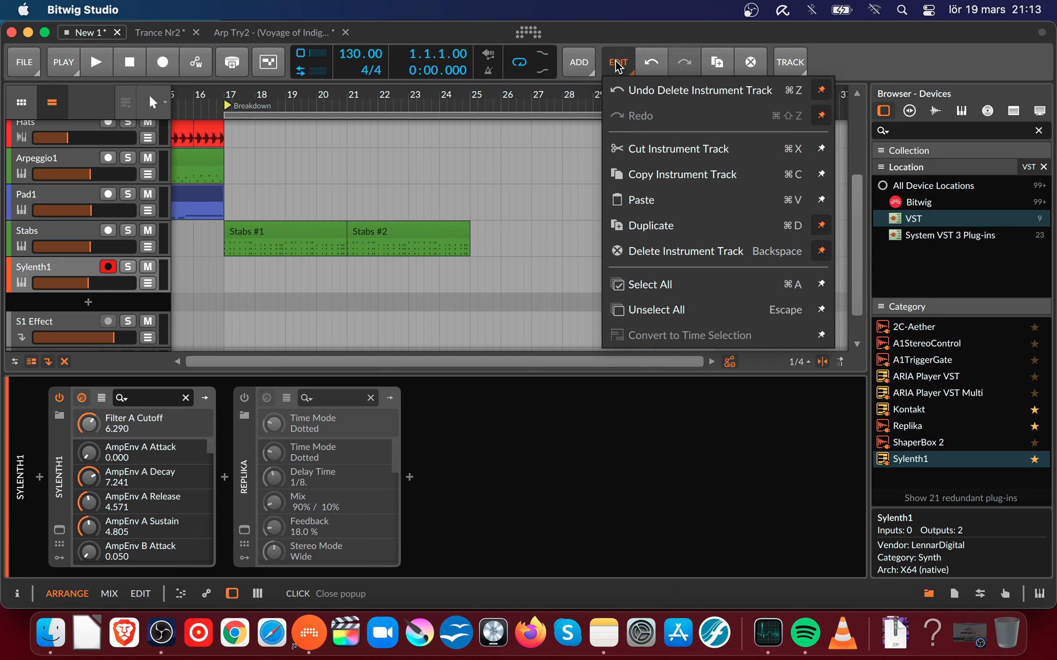
click(645, 201)
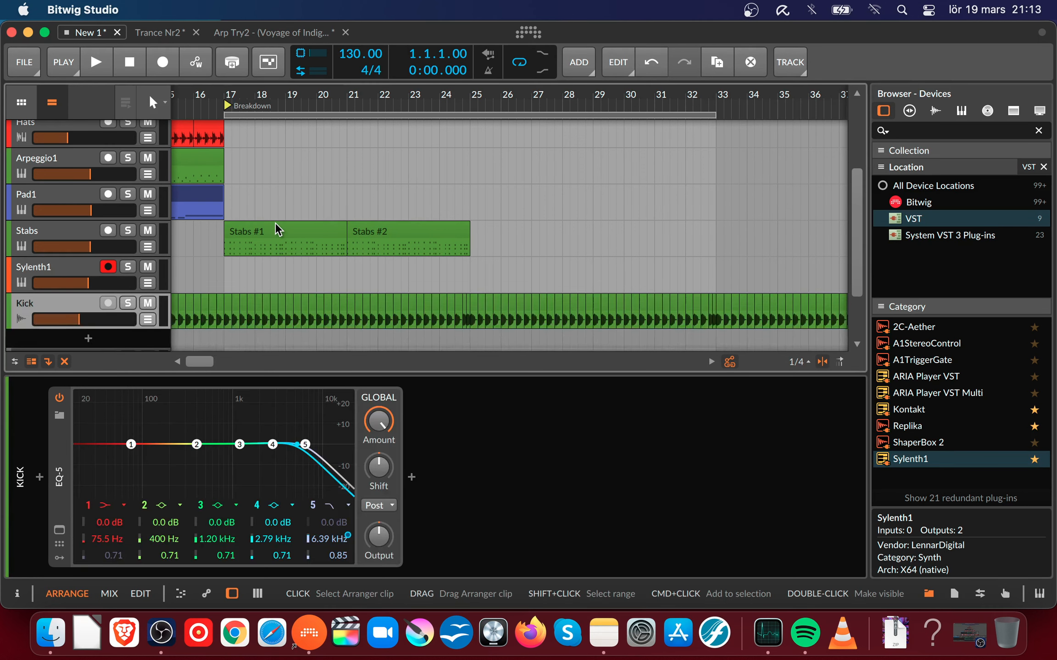
- Move the pasted Kick track to the top of the track list, above FX1
drag(83, 317, 85, 120)
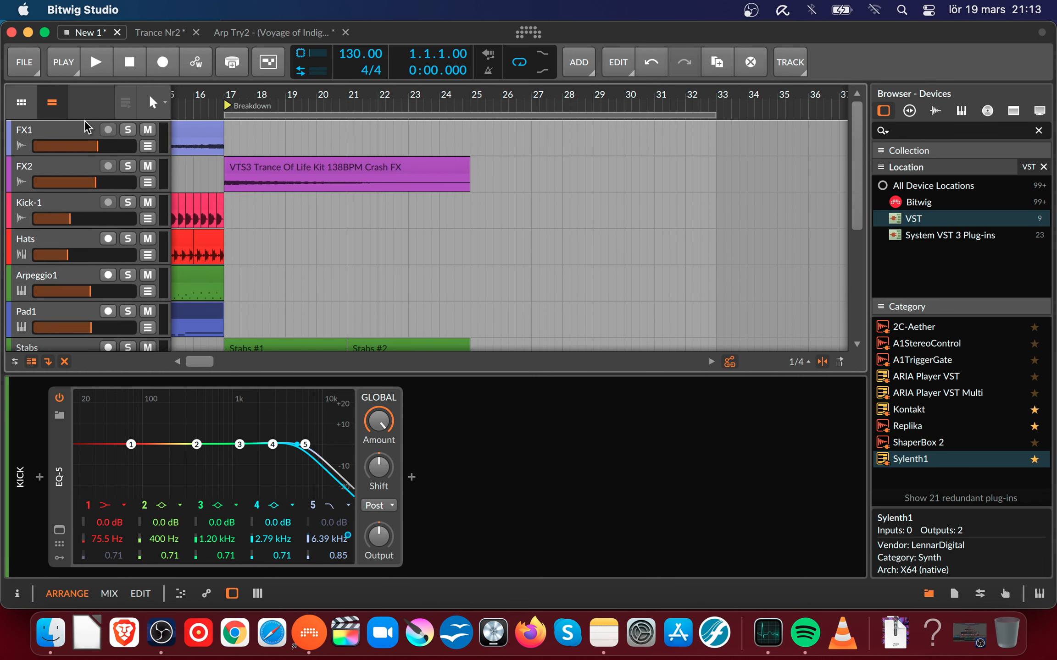
scroll(122, 249, down, 5)
drag(68, 306, 83, 128)
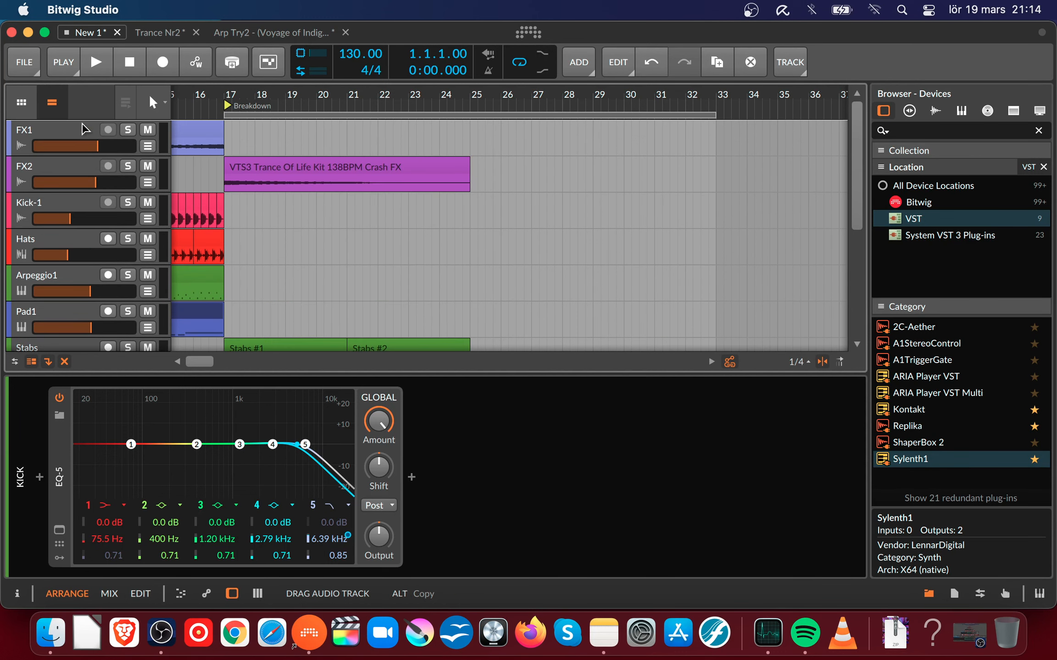
drag(96, 181, 98, 132)
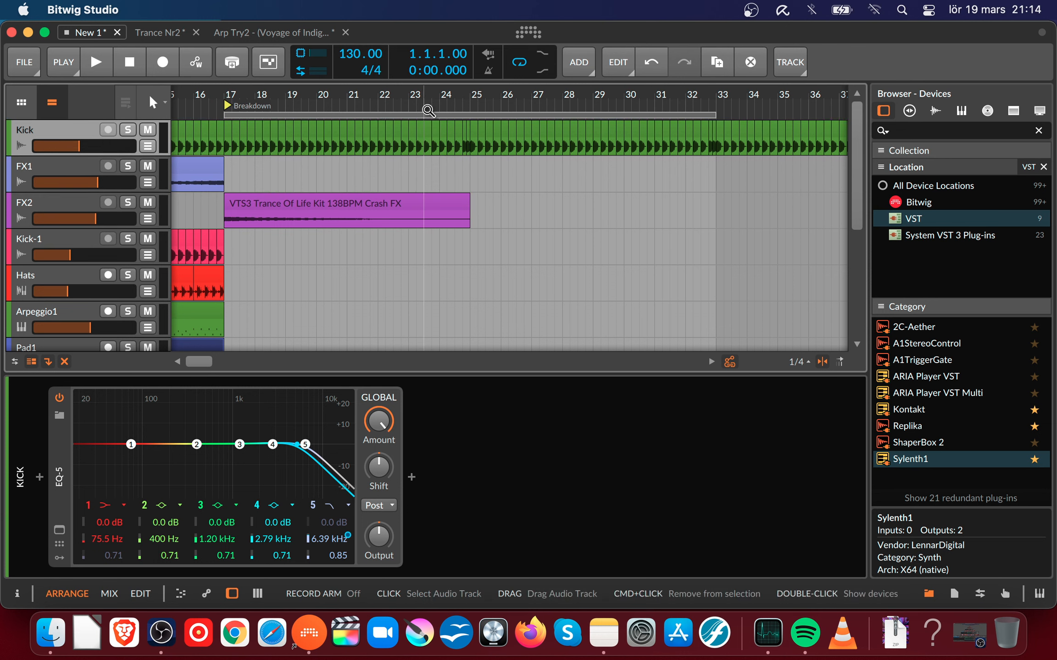
- Delete all Kick track clips from bar 1 up to the gap at bar 41, keeping the build-up after it
drag(414, 94, 439, 110)
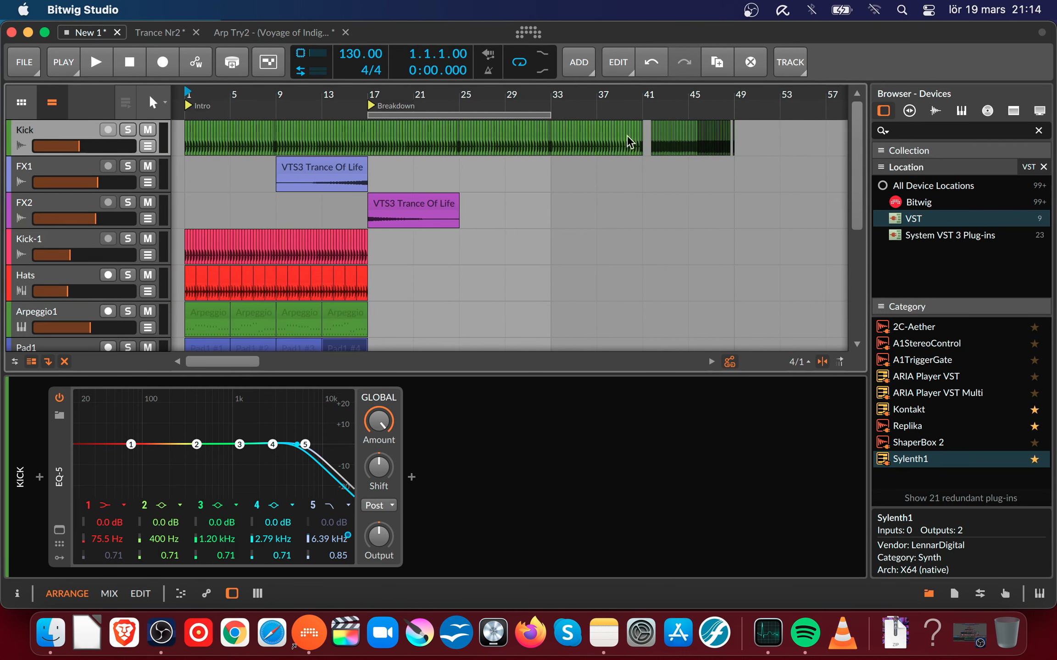
drag(648, 133, 163, 140)
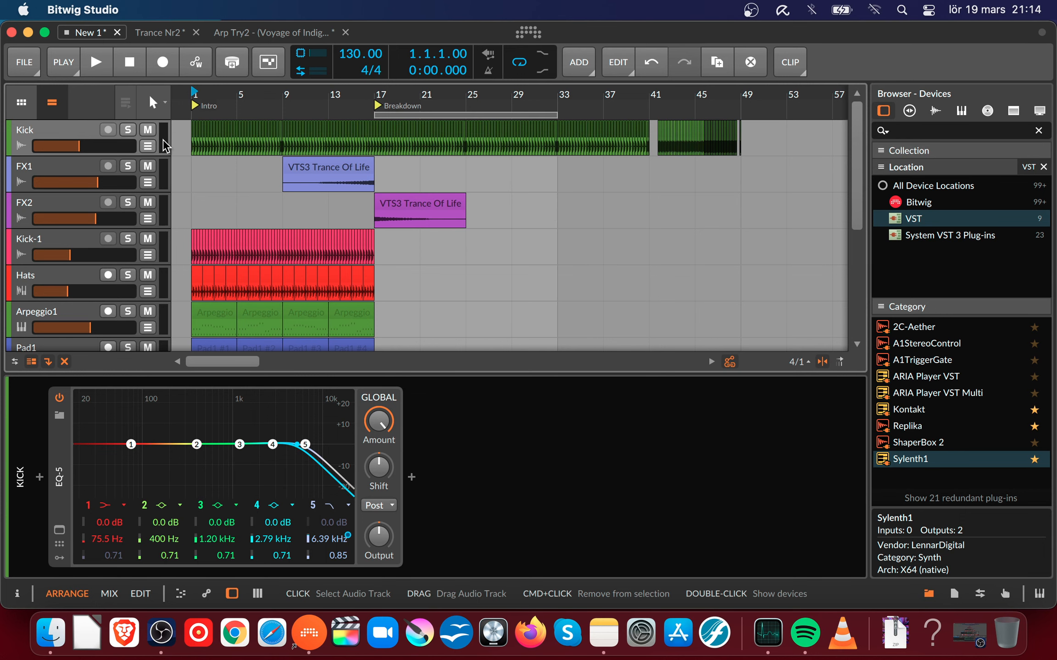
key(Delete)
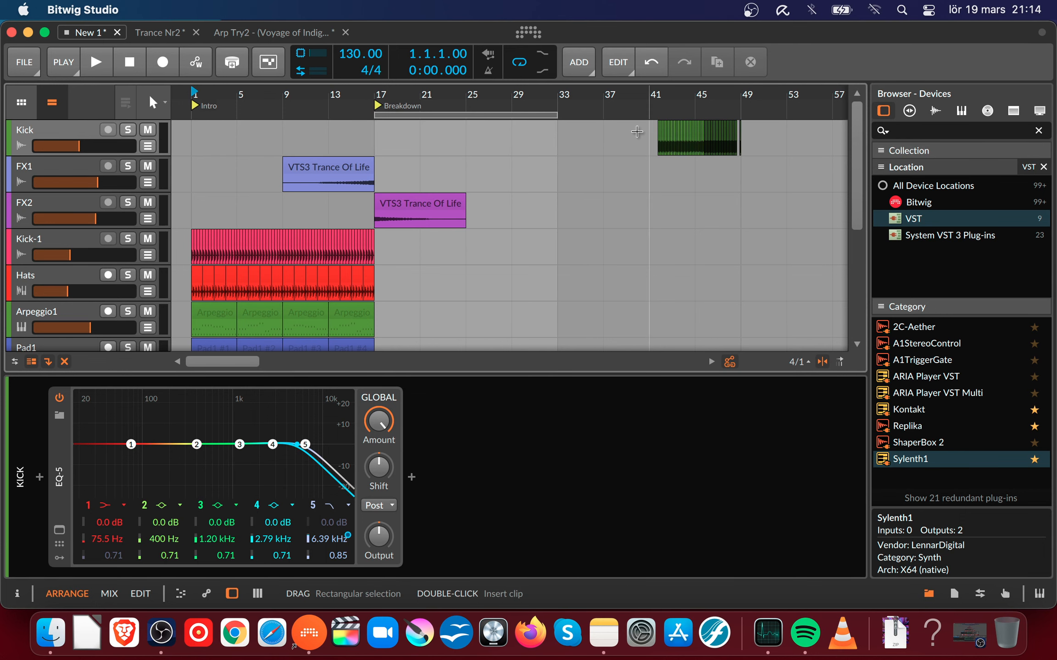
- Move the remaining kick build-up clips back so they start just after bar 25 in the breakdown
drag(634, 97, 634, 133)
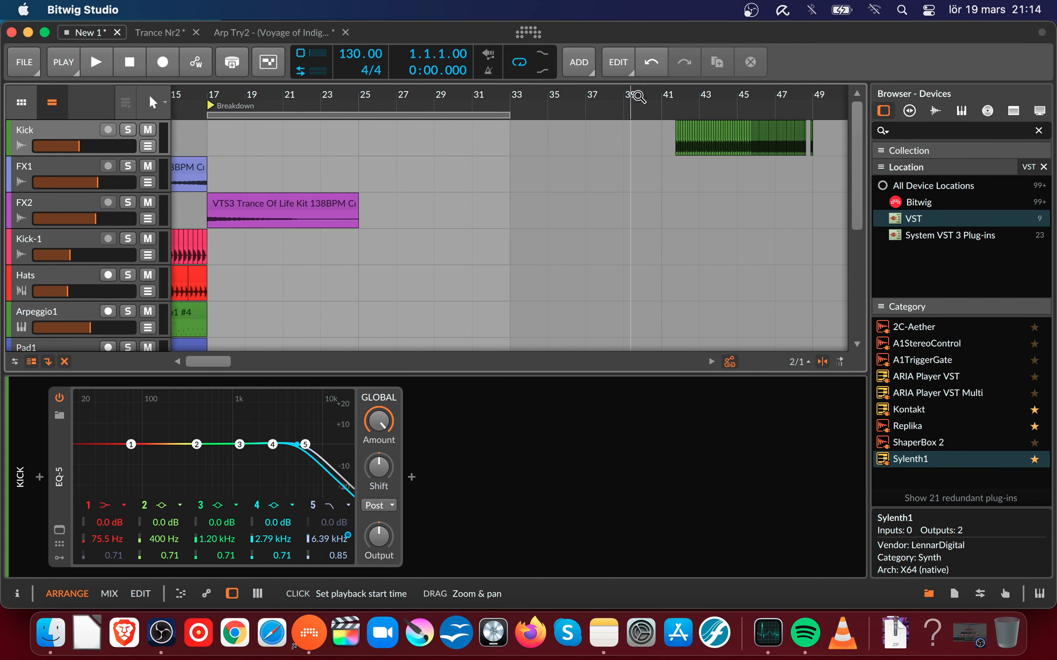
drag(824, 134, 407, 145)
drag(472, 97, 472, 138)
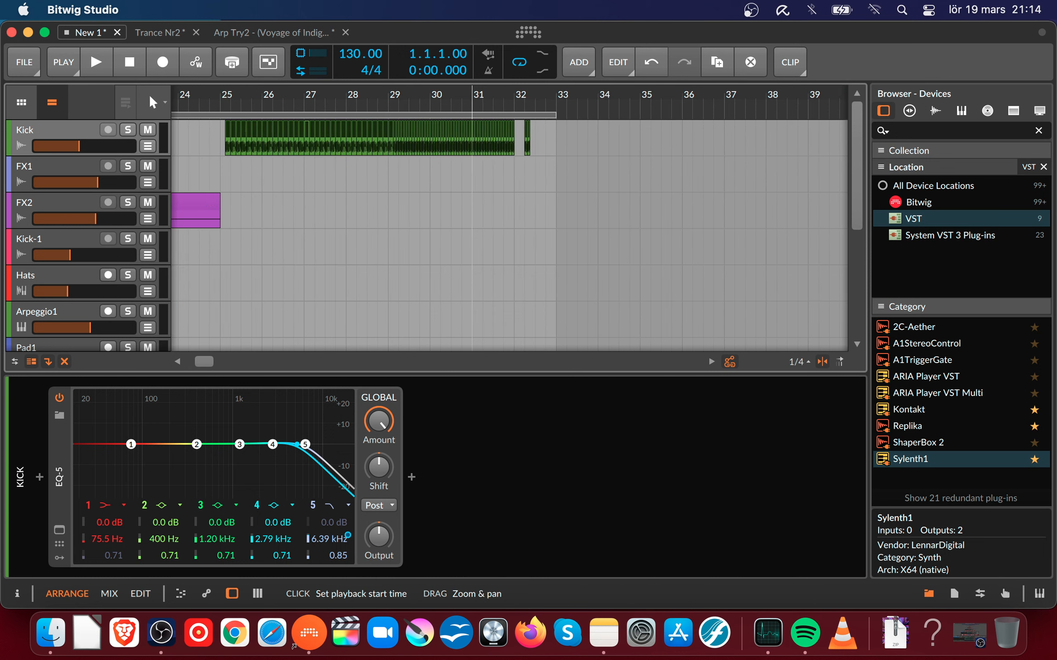
drag(530, 97, 699, 114)
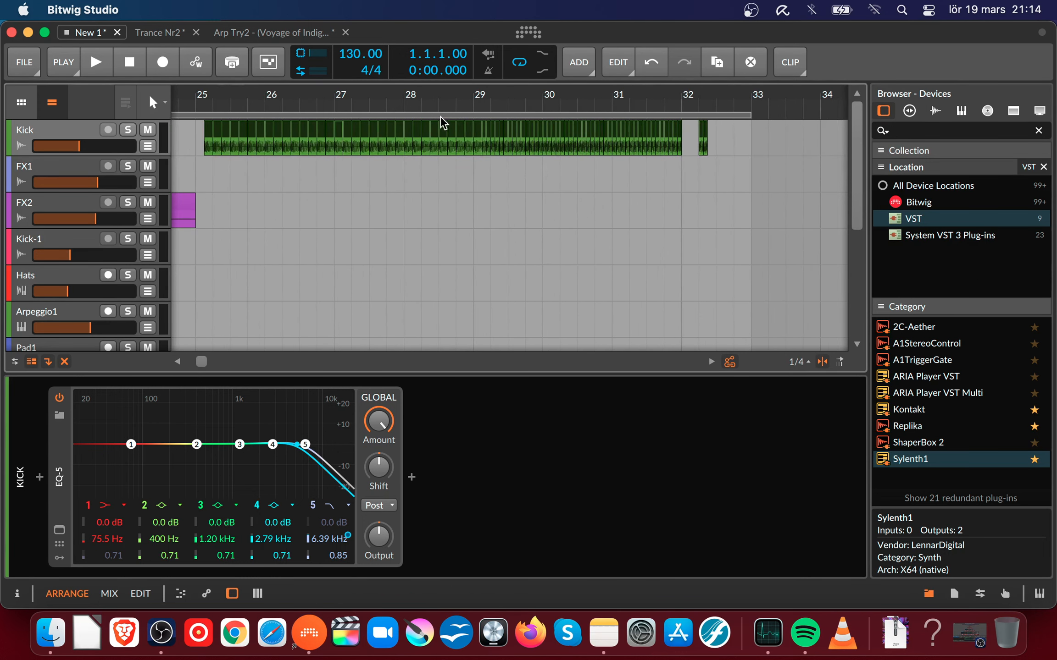
- Inspect the start of the moved kick build-up and audition it from about bar 29
drag(250, 95, 444, 141)
click(276, 127)
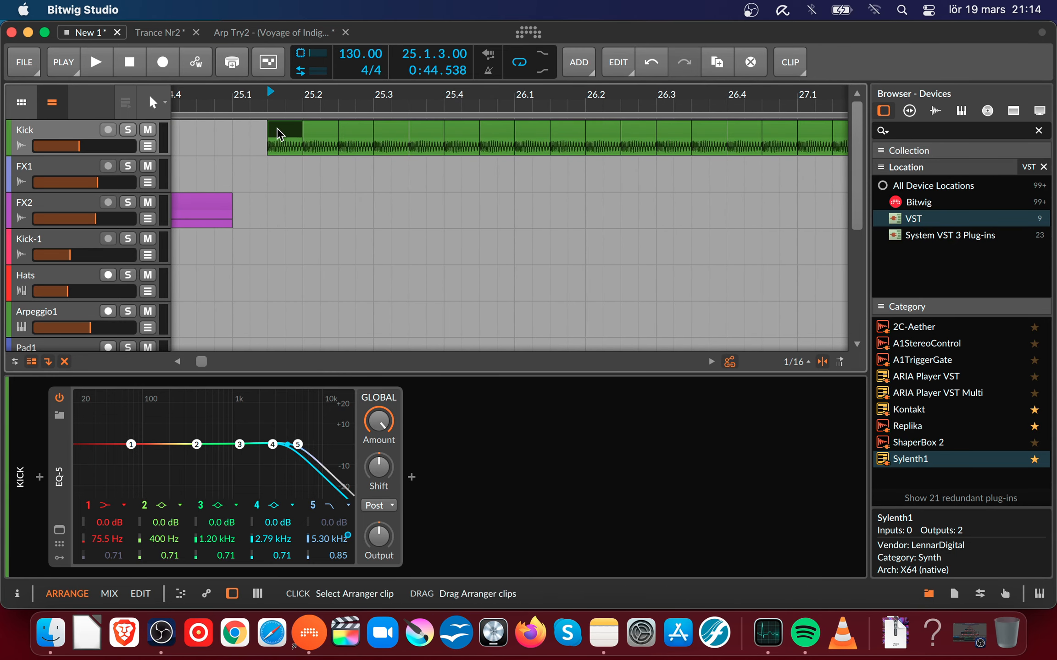
drag(550, 96, 174, 93)
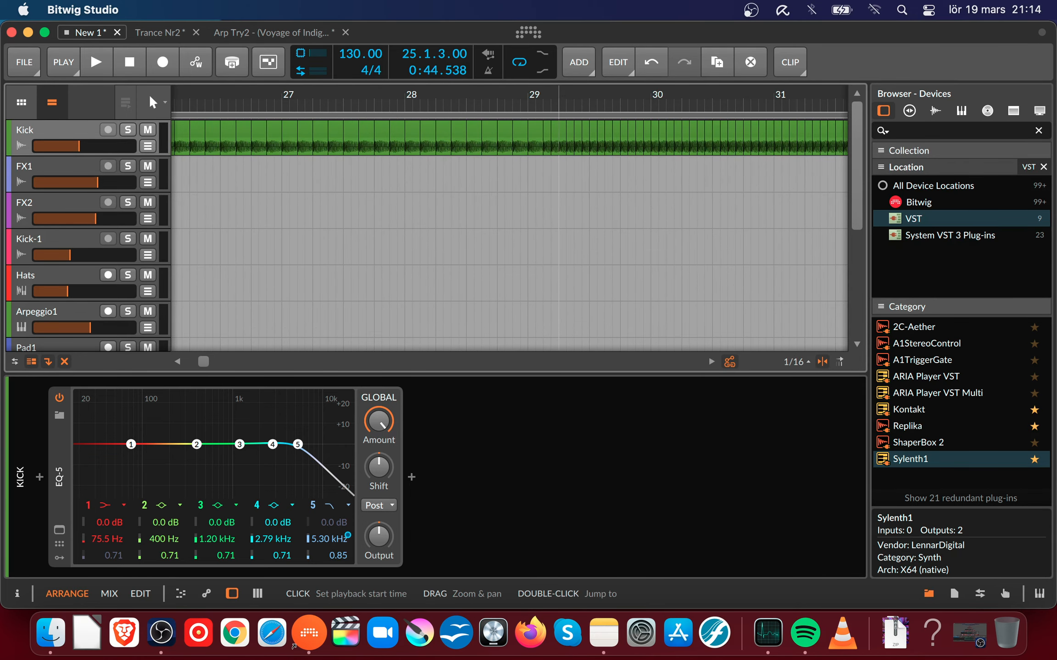
drag(558, 96, 532, 105)
click(507, 130)
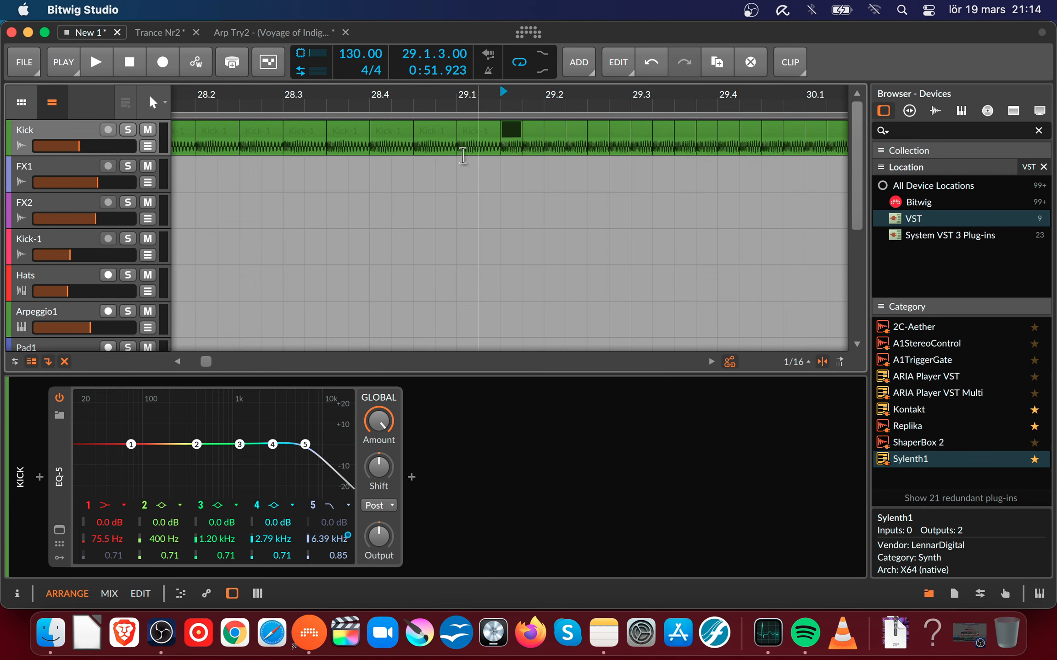
key(space)
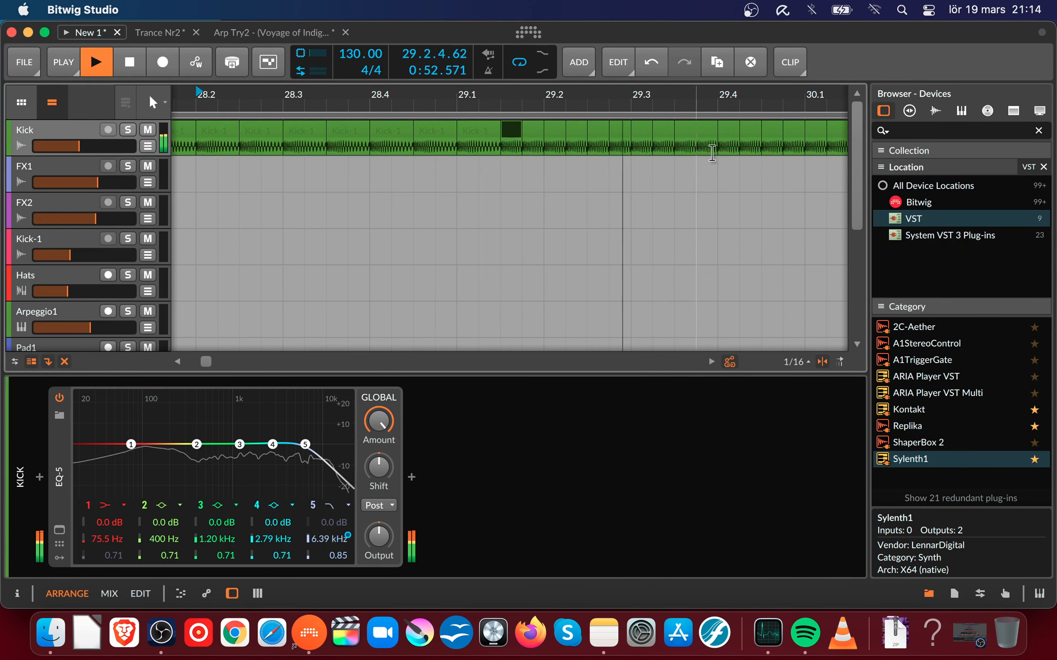
drag(763, 105, 225, 110)
drag(797, 90, 694, 84)
key(space)
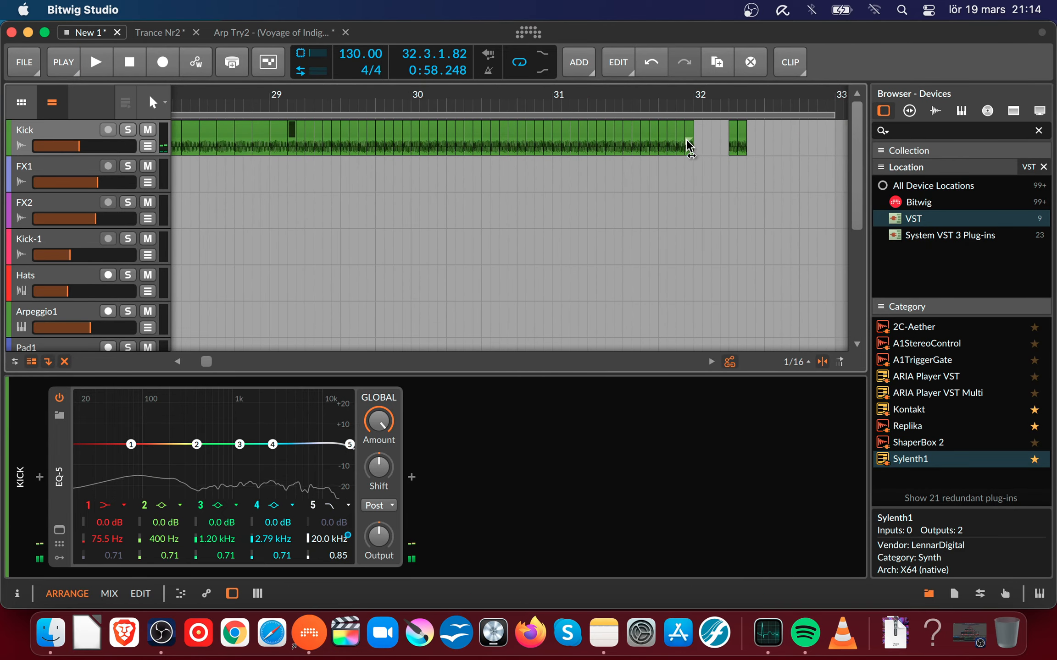
- Delete the two detached kick clips just after bar 32
click(725, 138)
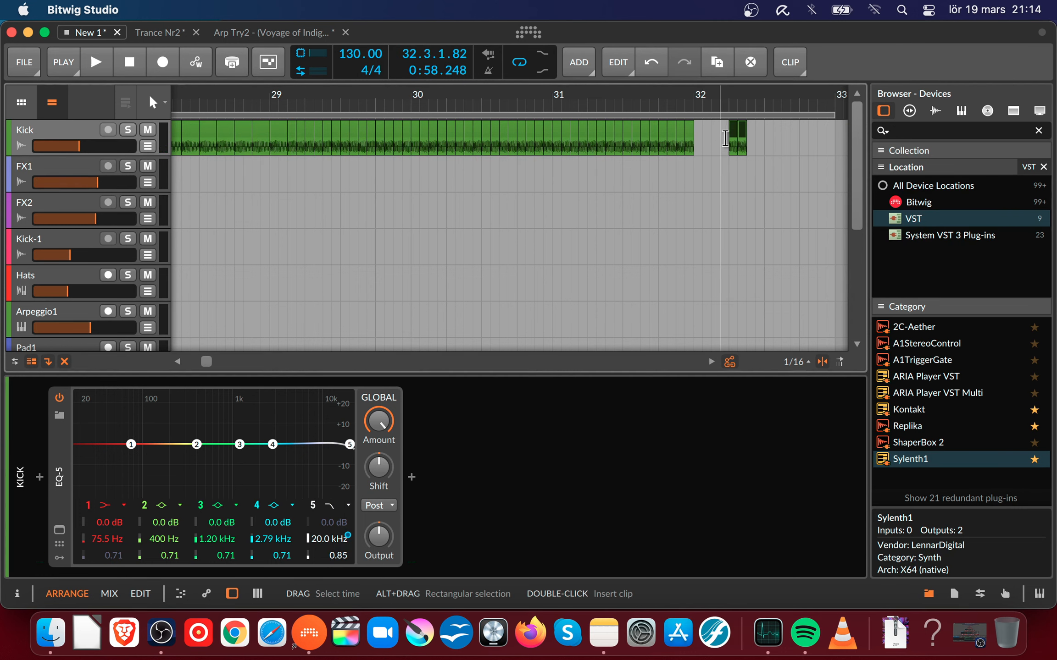
key(Delete)
drag(708, 103, 718, 60)
- Duplicate the Stabs #1 and Stabs #2 clips to fill bars 25 to 33
scroll(555, 181, down, 5)
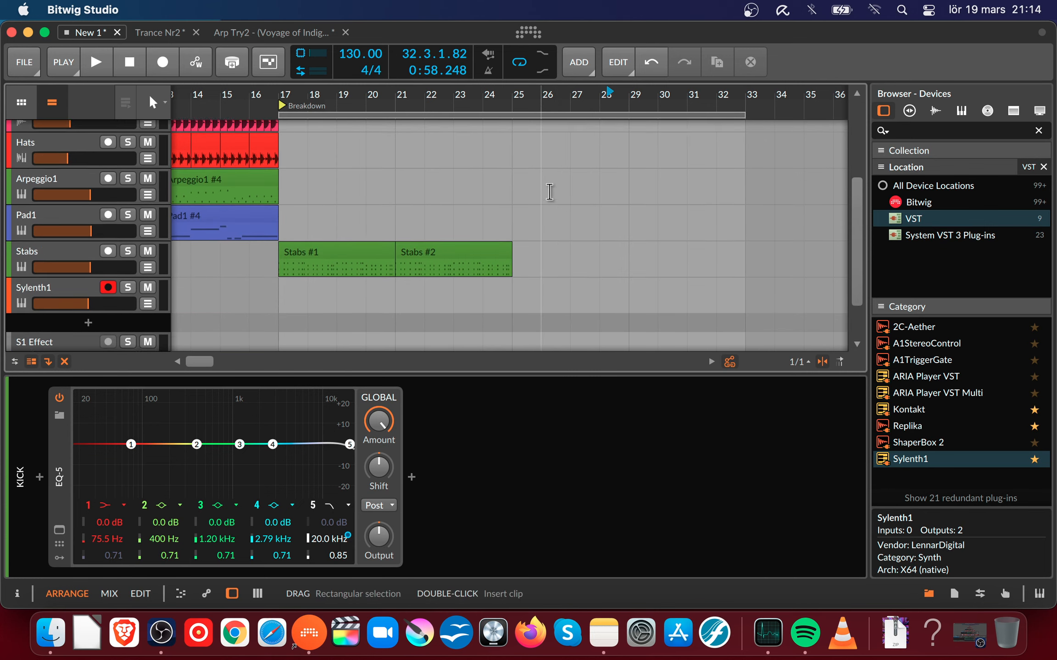
click(436, 215)
click(329, 218)
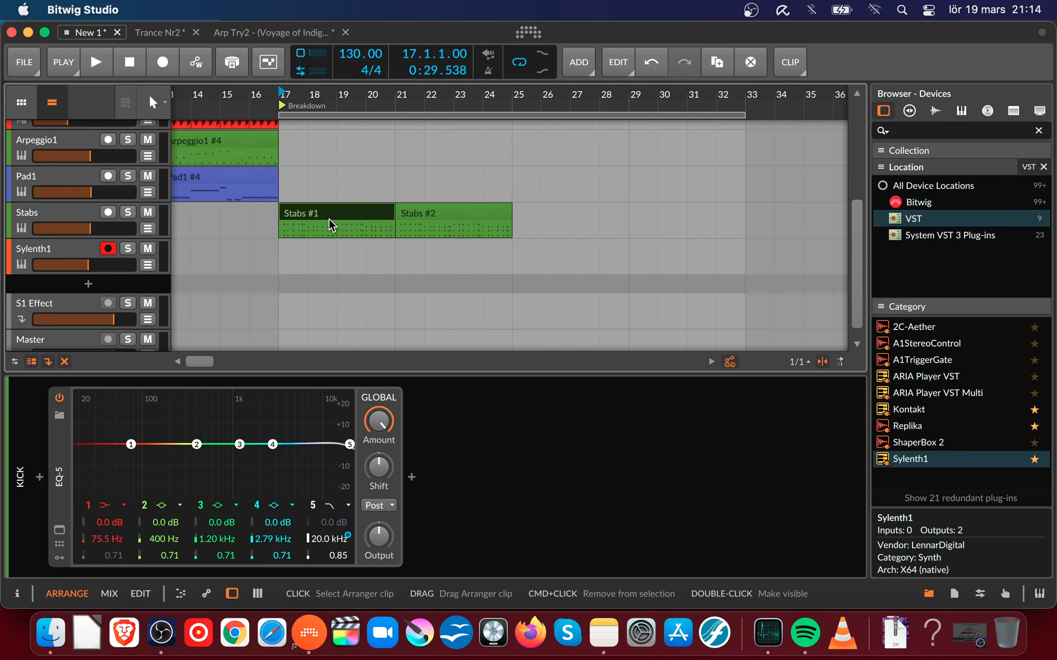
click(414, 209)
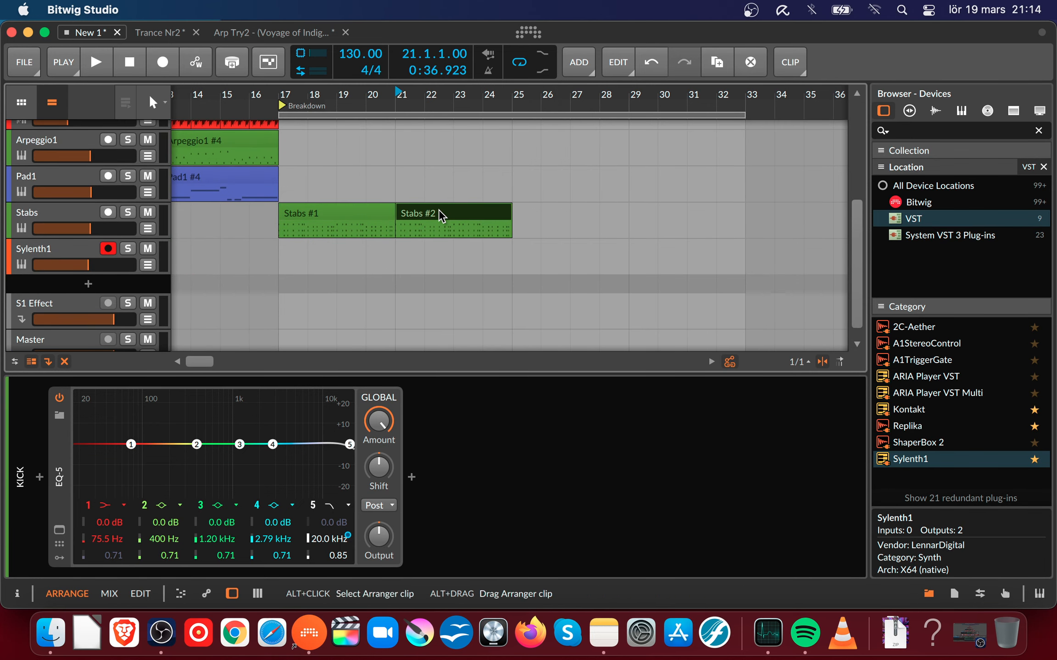
shift+click(361, 217)
drag(335, 213, 560, 216)
- Copy the FX1 and FX2 crash clips so the copies start at bar 25 and bar 33
scroll(587, 174, up, 5)
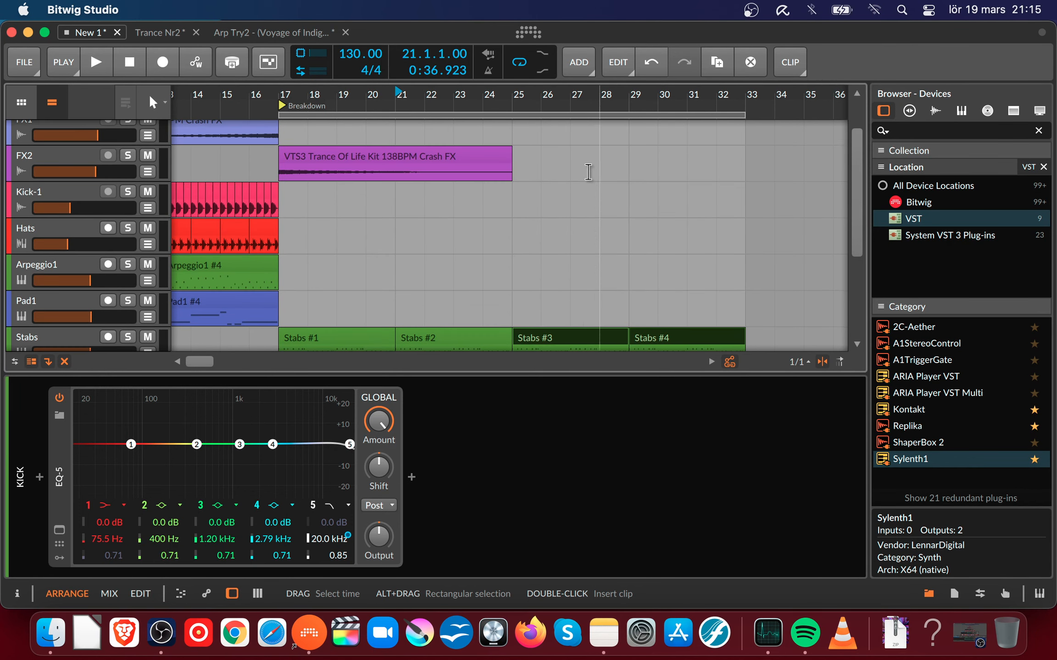
drag(635, 95, 562, 96)
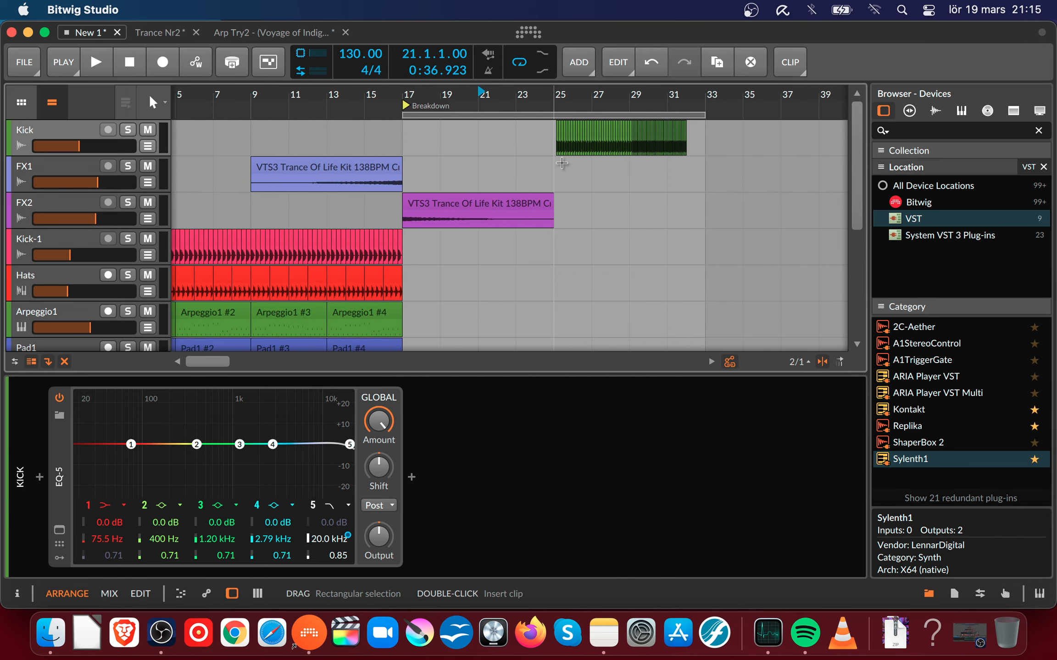
click(436, 200)
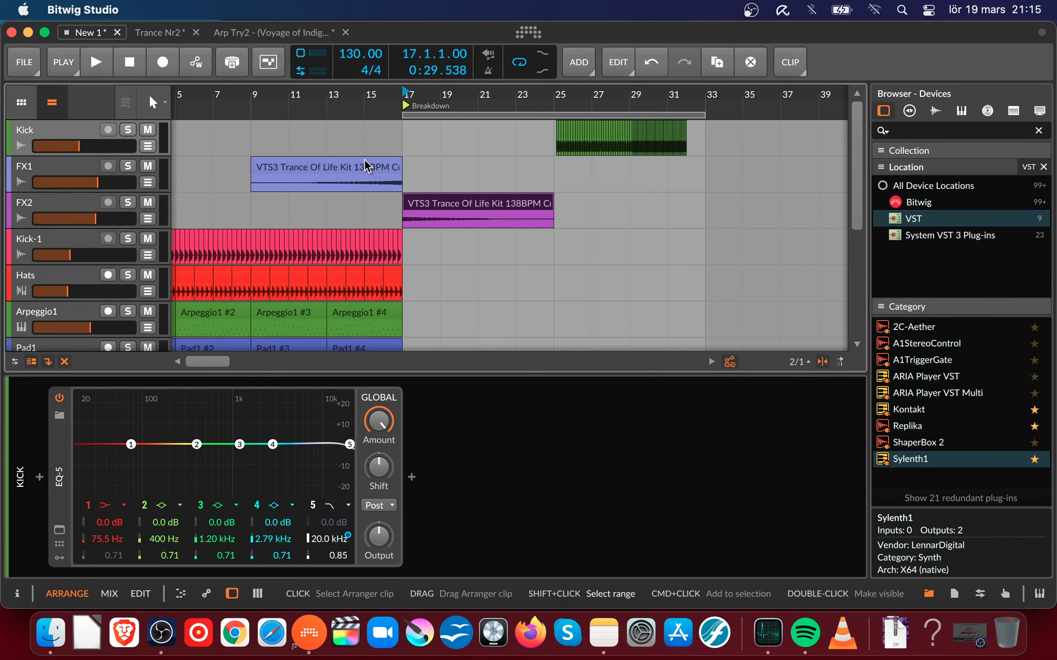
shift+click(365, 164)
drag(283, 166, 594, 170)
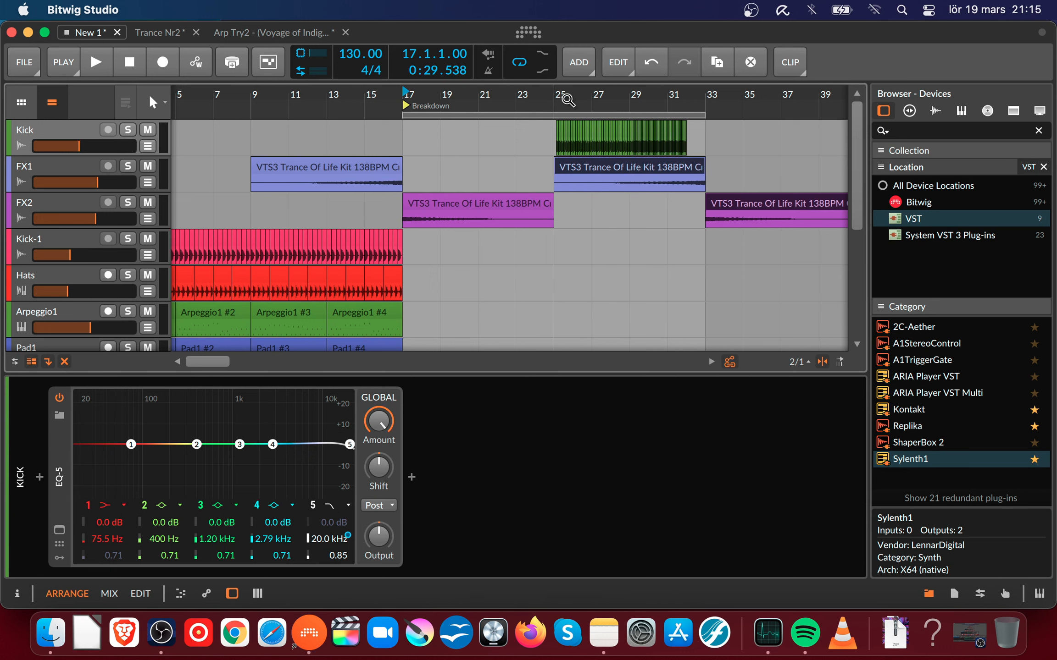
- Audition the breakdown with the kick build-up and the copied FX clips
key(space)
drag(693, 97, 608, 160)
drag(602, 100, 668, 72)
key(space)
- Move the whole kick build-up one bar later so it runs from bar 26 to bar 33
drag(666, 128, 398, 143)
click(382, 141)
drag(679, 137, 431, 122)
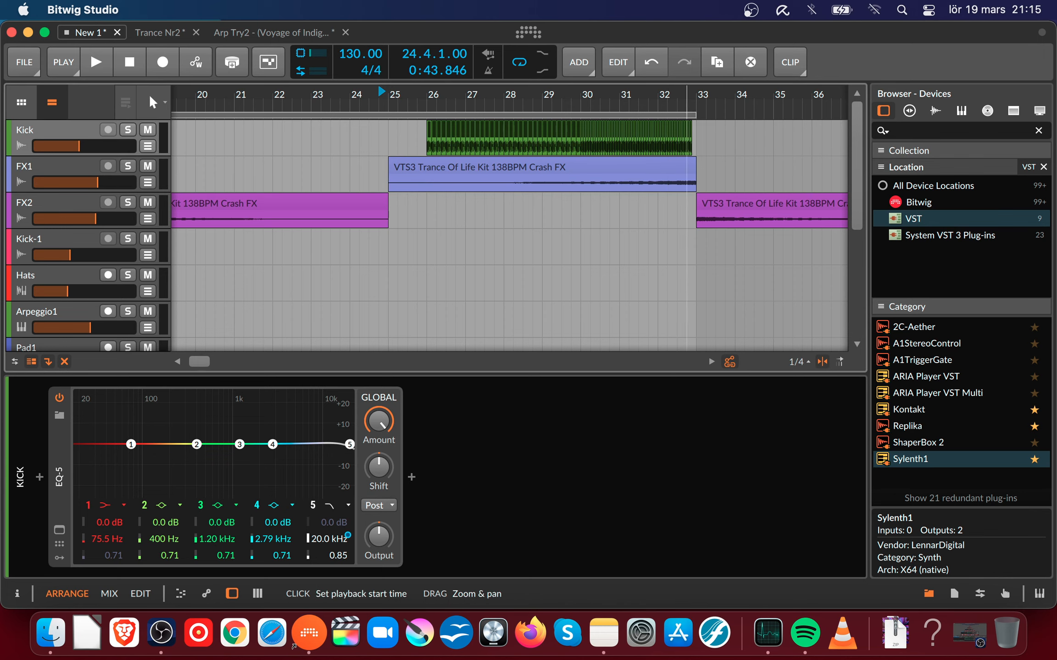
mouse_move(686, 99)
mouse_down()
mouse_move(687, 138)
mouse_move(740, 130)
mouse_move(720, 62)
mouse_move(705, 99)
mouse_move(711, 79)
mouse_move(721, 81)
mouse_up()
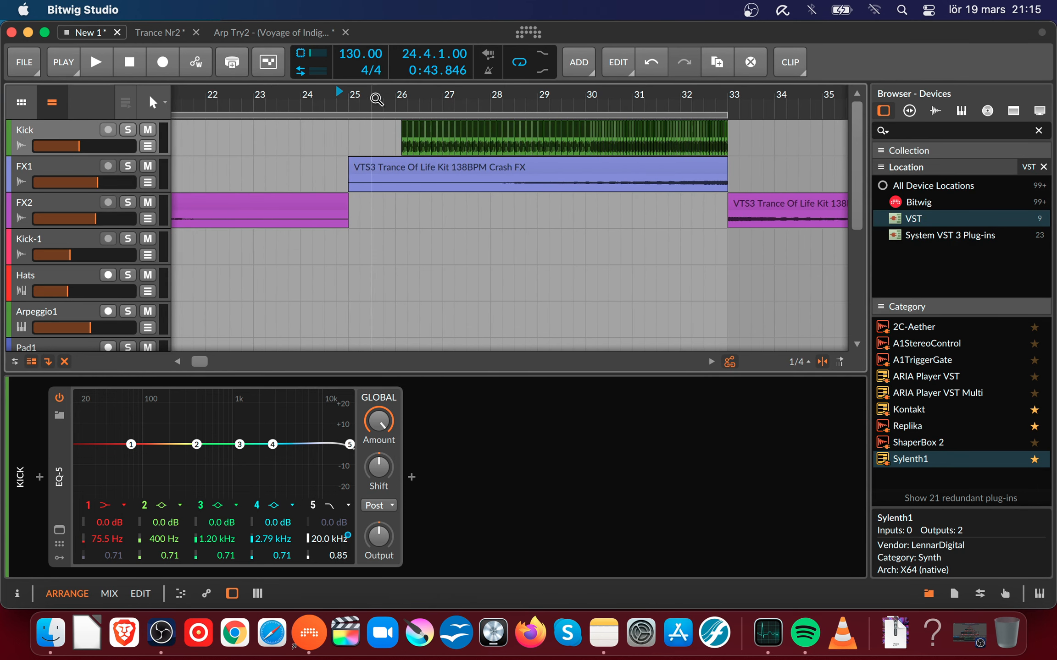
- Audition the repositioned kick build-up from bar 25
key(space)
click(429, 105)
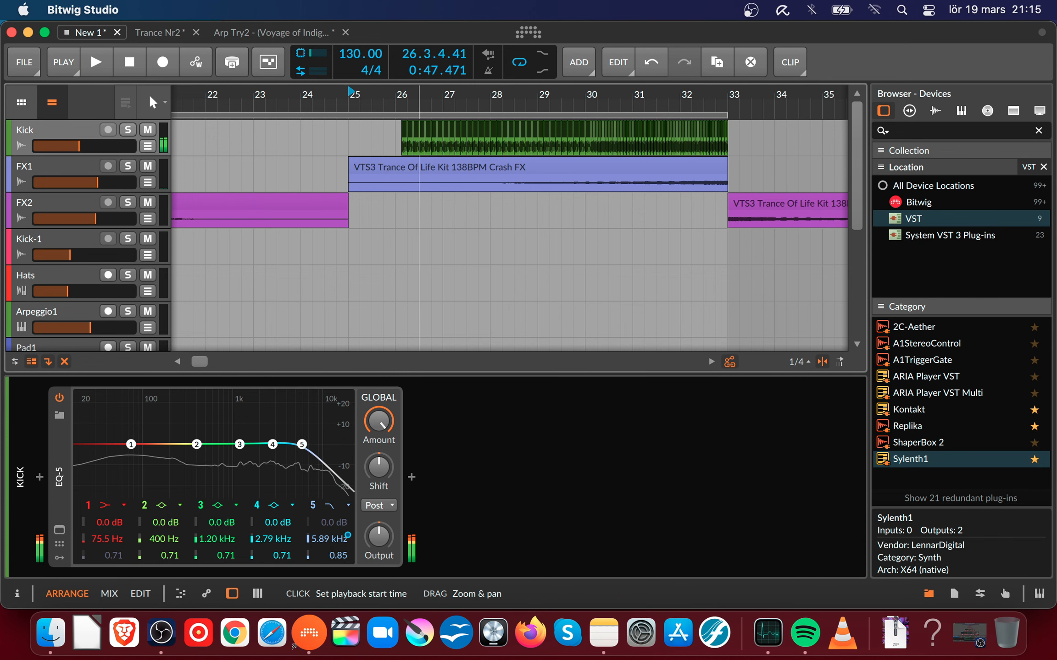
- Copy a group of kick clips from bar 26 back to the start of bar 25 on the Kick track
mouse_move(419, 105)
mouse_down()
mouse_move(457, 142)
mouse_move(486, 96)
mouse_move(550, 84)
mouse_up()
click(471, 133)
drag(460, 128, 589, 130)
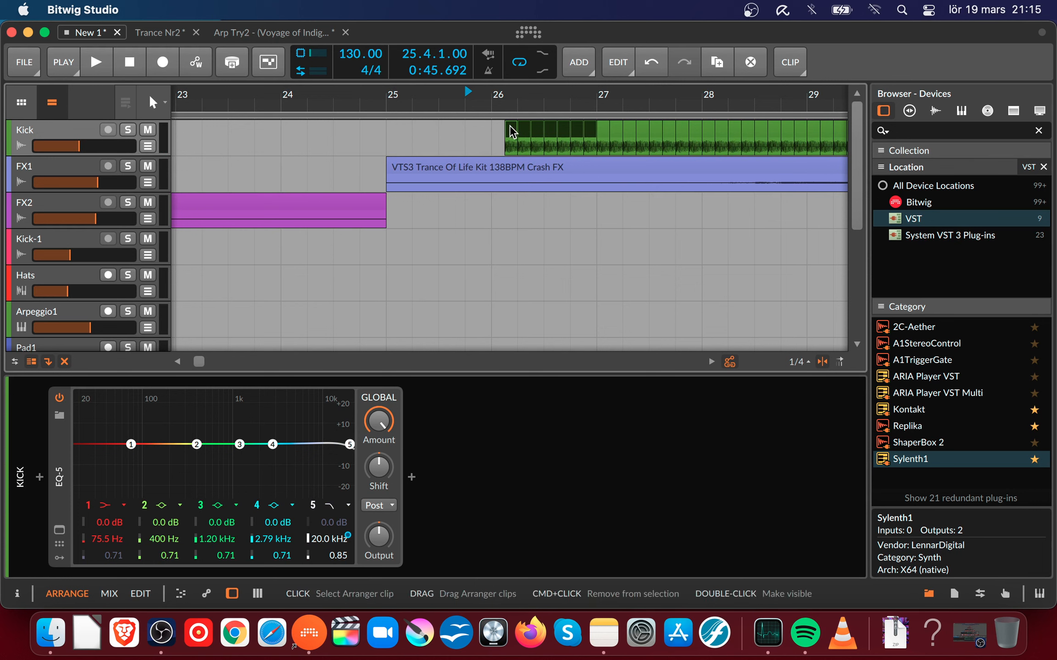
drag(519, 125, 398, 124)
click(470, 130)
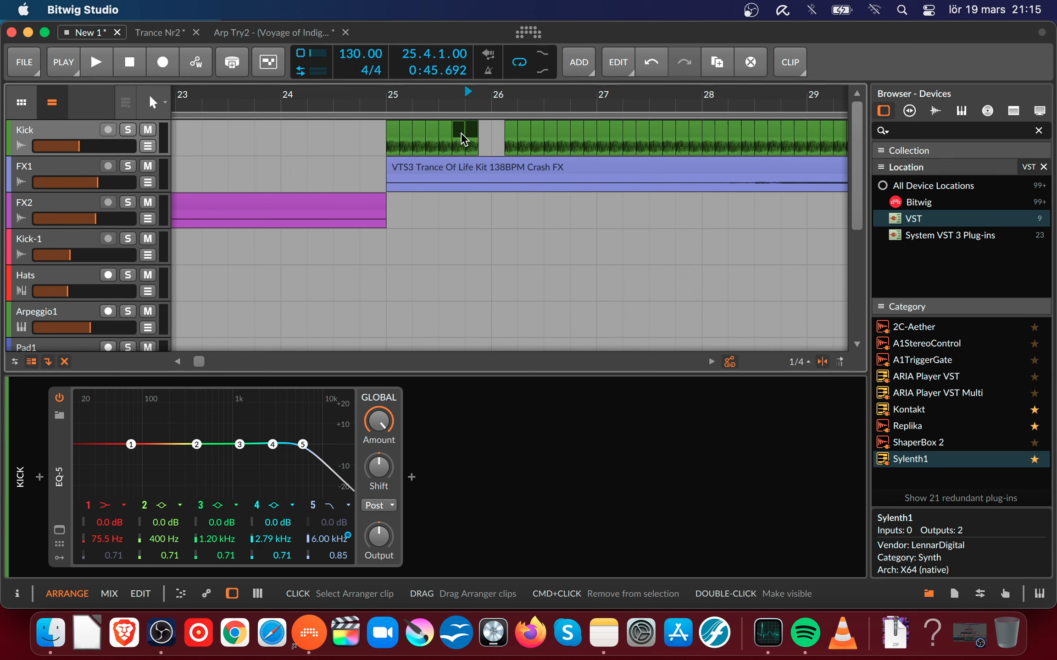
- Fill the remaining gap before bar 26 with single kick clips so the build-up runs continuously from bar 25
mouse_move(460, 132)
mouse_down()
mouse_move(490, 134)
mouse_move(475, 133)
mouse_up()
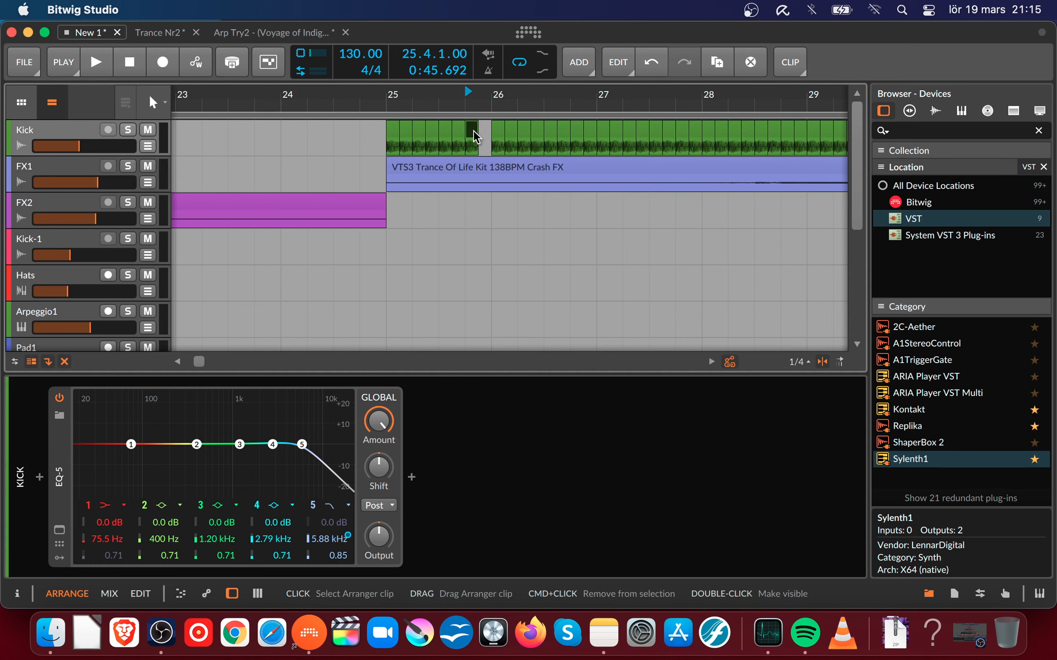
key(Delete)
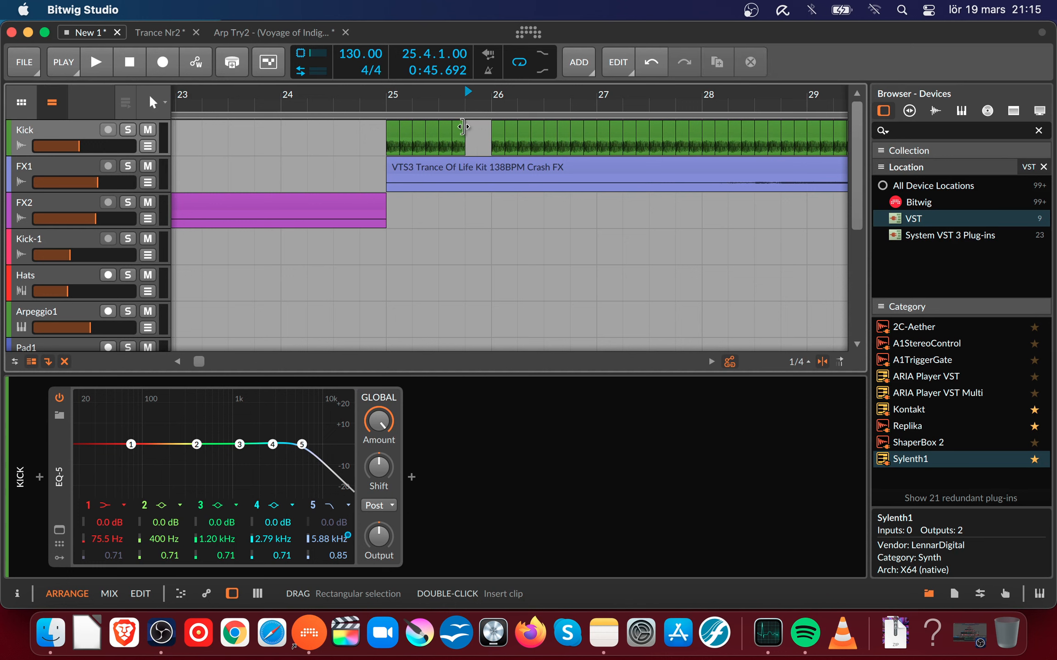
click(462, 132)
drag(460, 134, 467, 133)
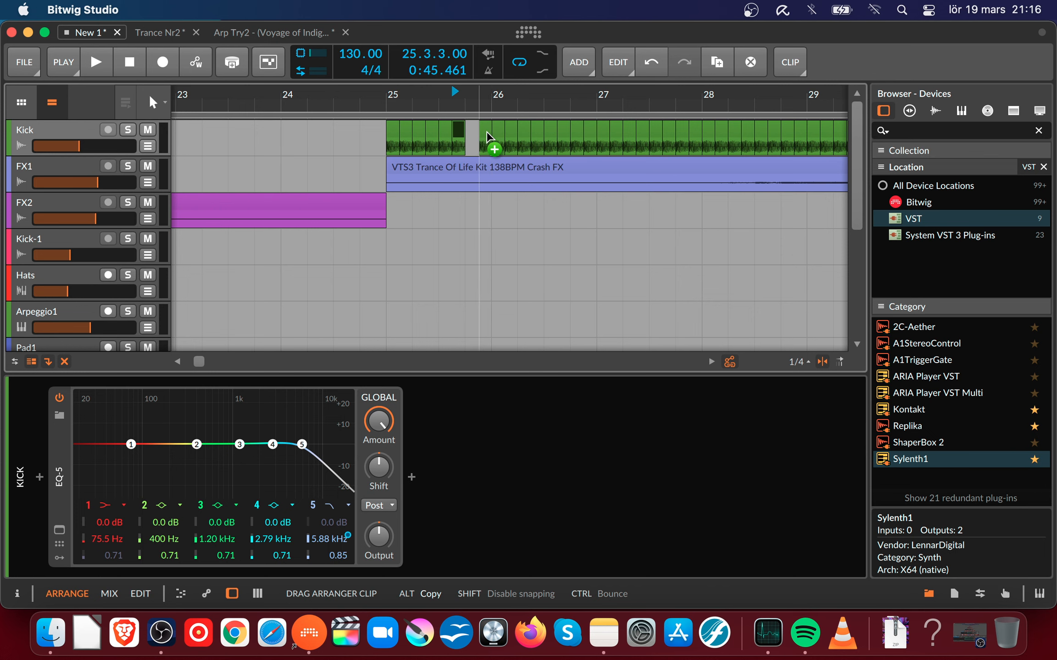
drag(483, 131, 489, 107)
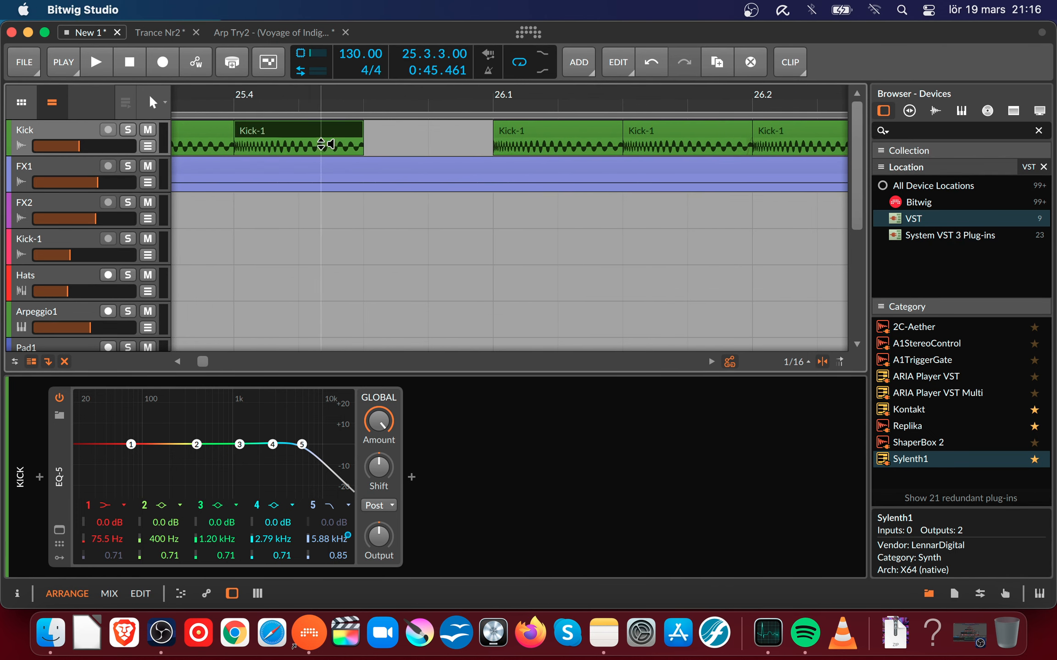
drag(317, 130, 372, 14)
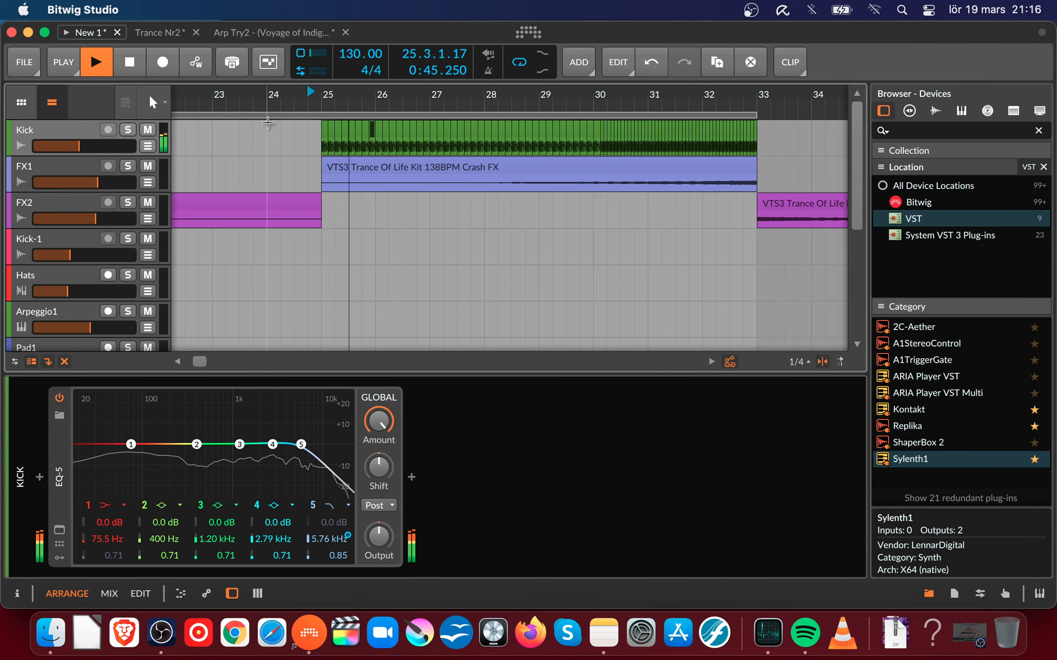
- Audition the extended kick build-up from bar 24, and check the mixer levels and the OBS recording status
click(282, 133)
drag(434, 101, 419, 95)
key(Tab)
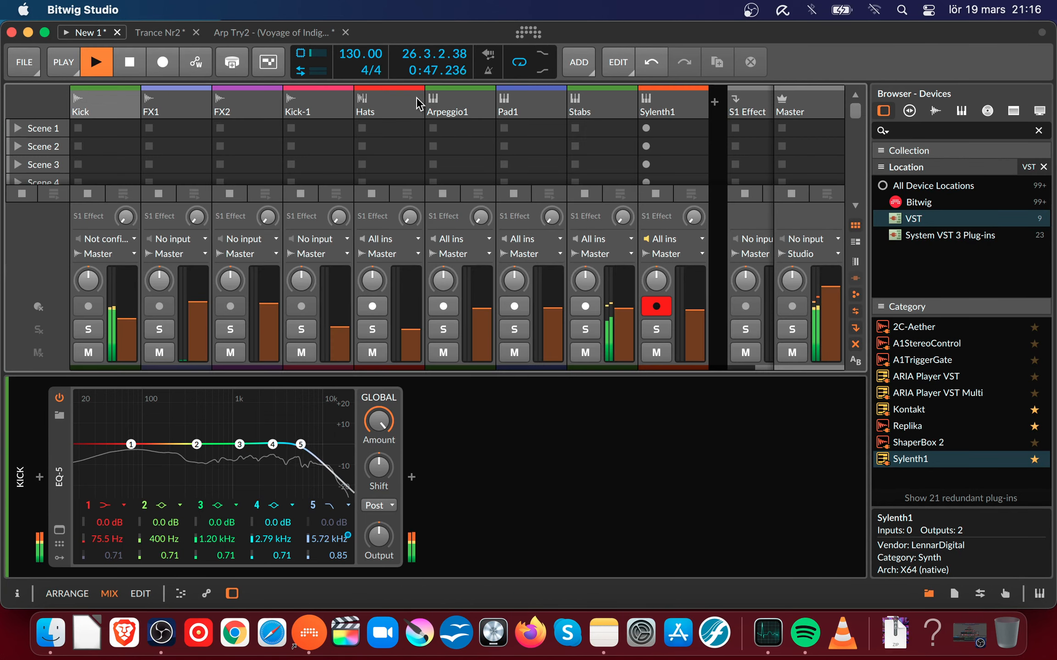
key(Tab)
click(162, 633)
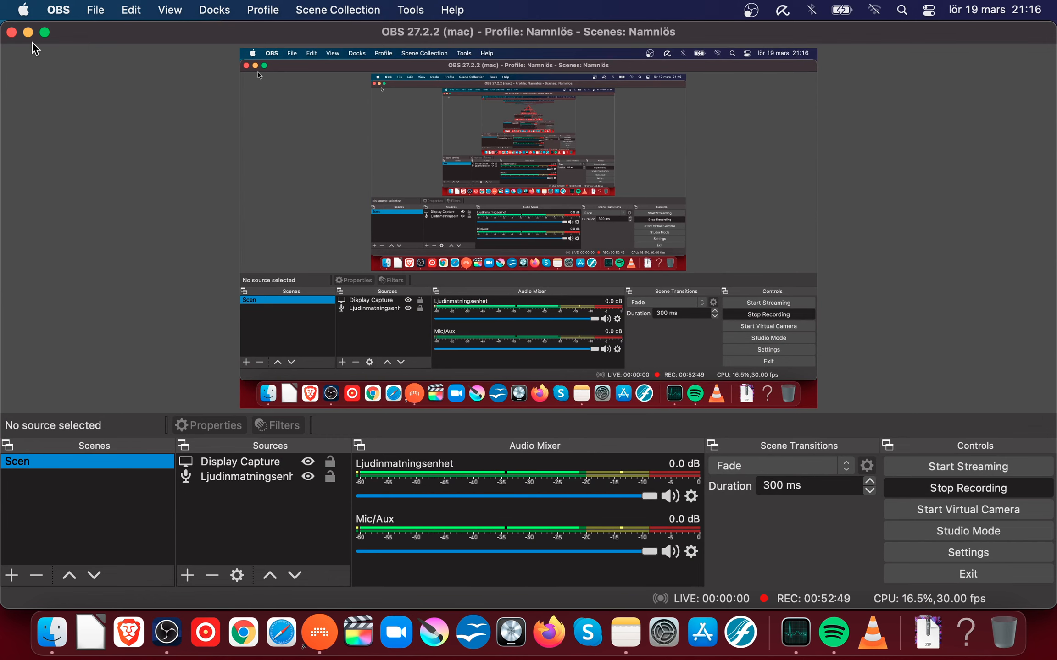
click(28, 32)
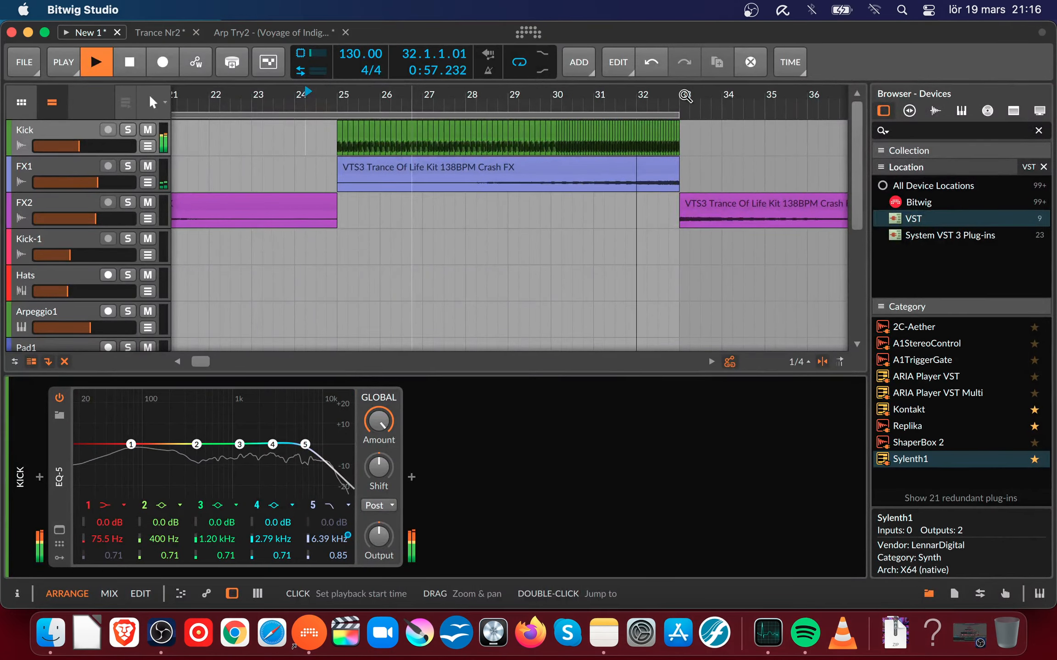
drag(685, 95, 415, 97)
key(space)
- Audition the transition from the intro into the breakdown, starting around bar 15
scroll(582, 181, down, 3)
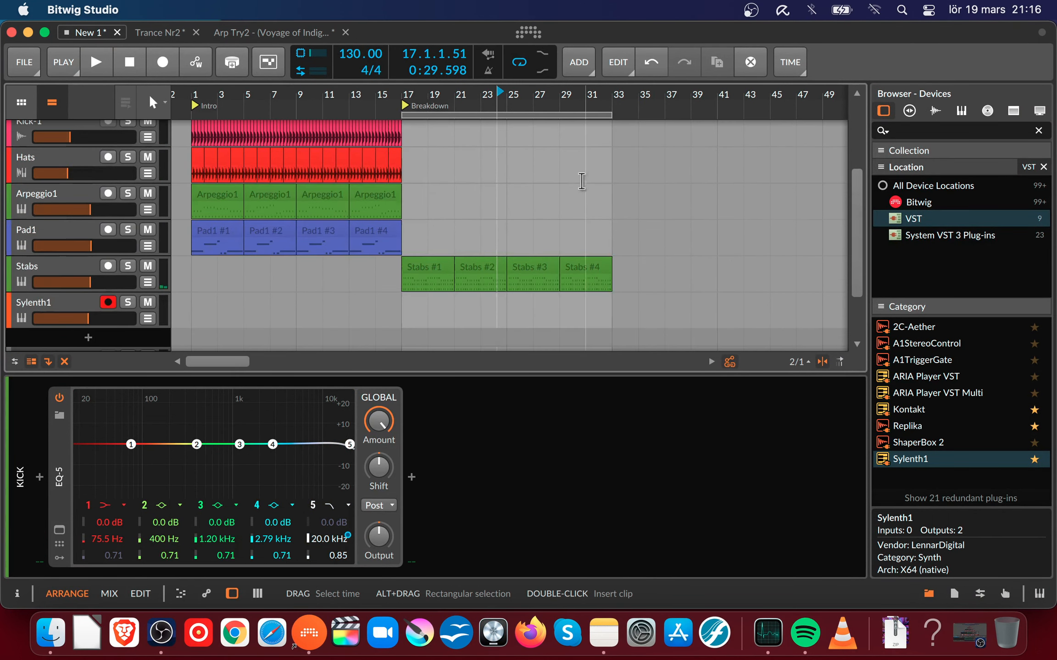
scroll(582, 181, up, 5)
click(369, 98)
key(space)
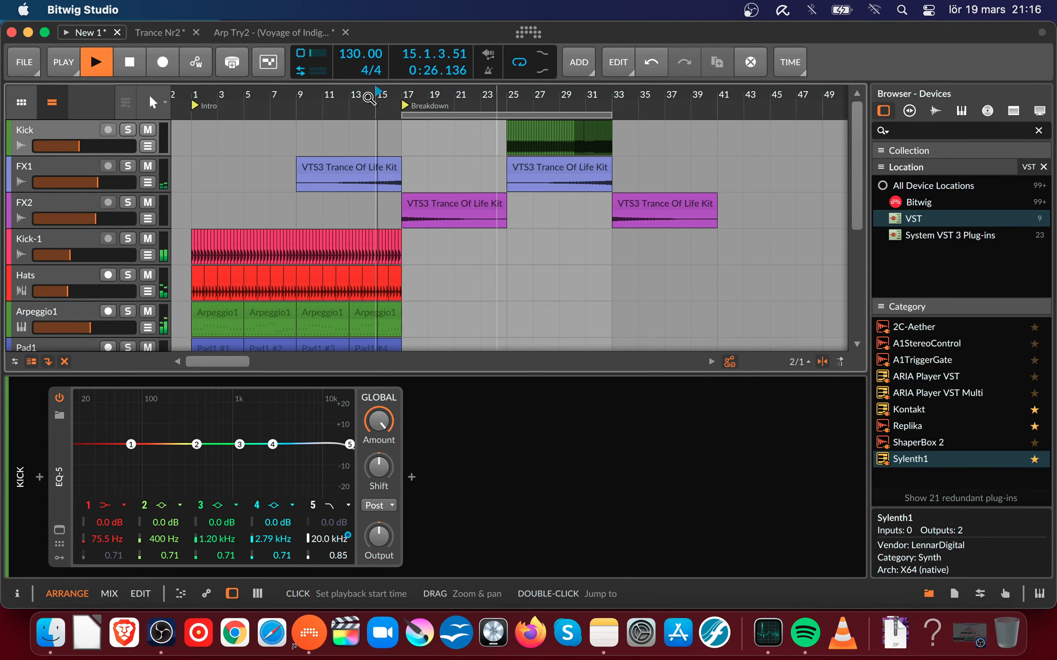
scroll(523, 185, down, 3)
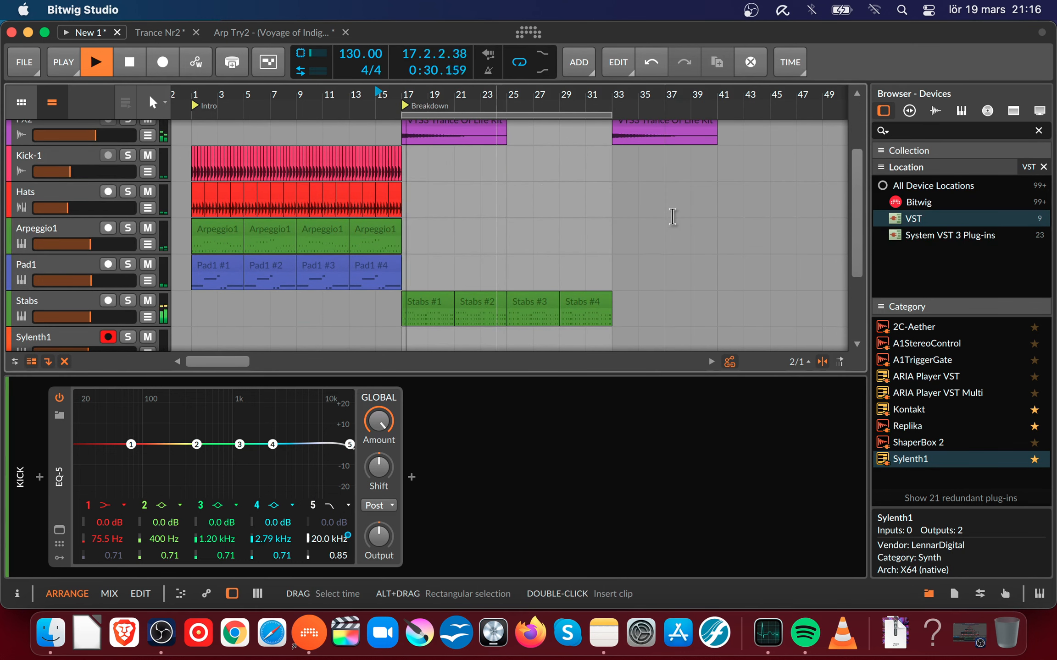
scroll(670, 215, up, 1)
scroll(672, 208, down, 2)
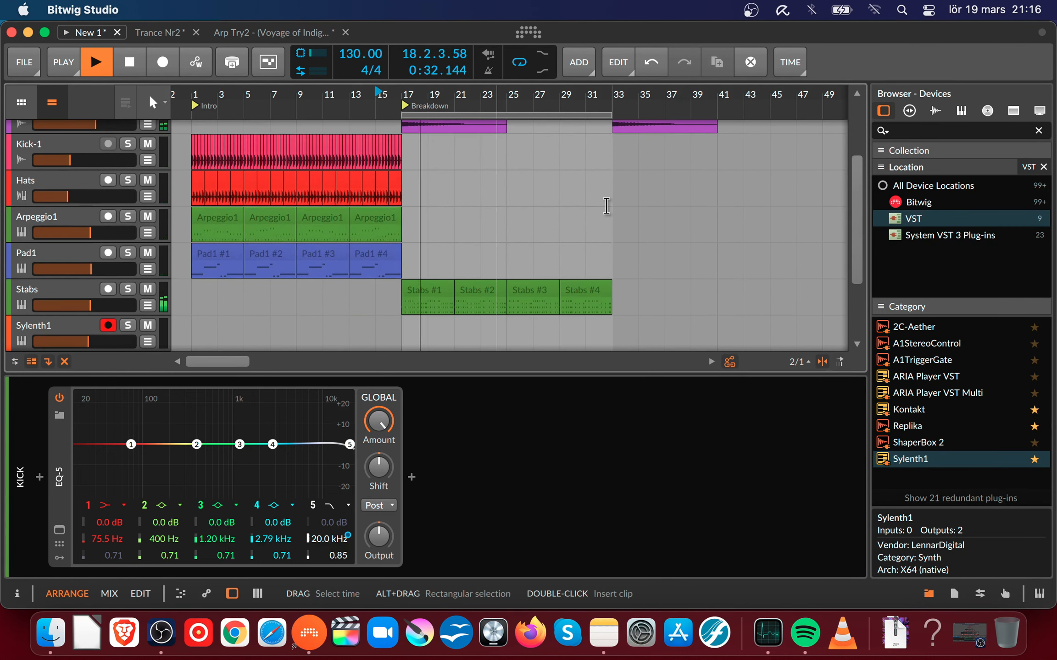
scroll(380, 257, down, 1)
scroll(379, 256, down, 1)
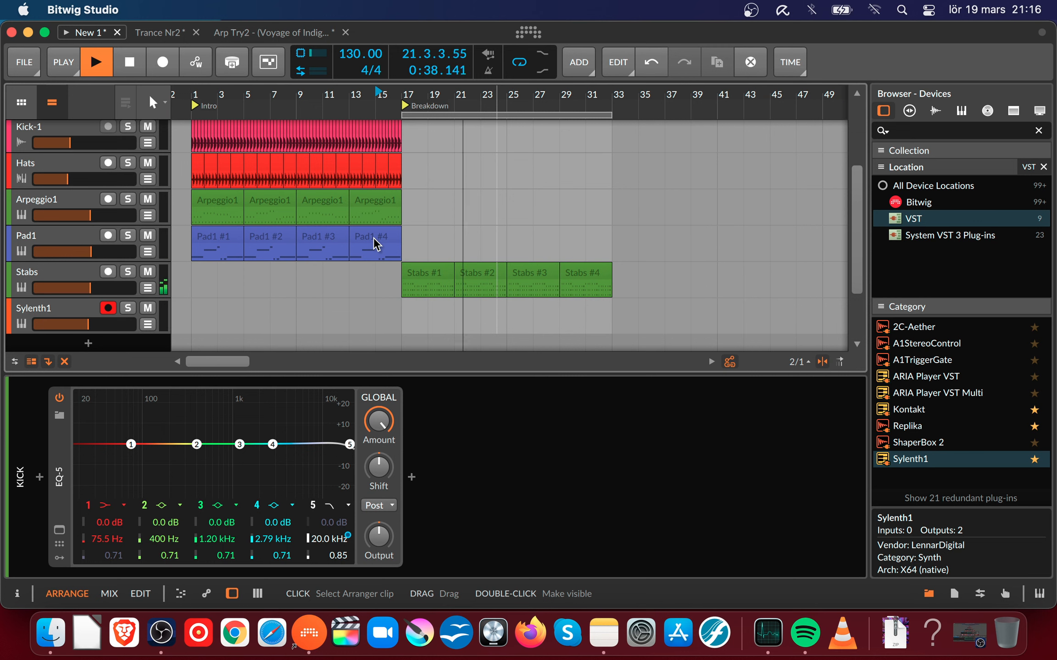
key(space)
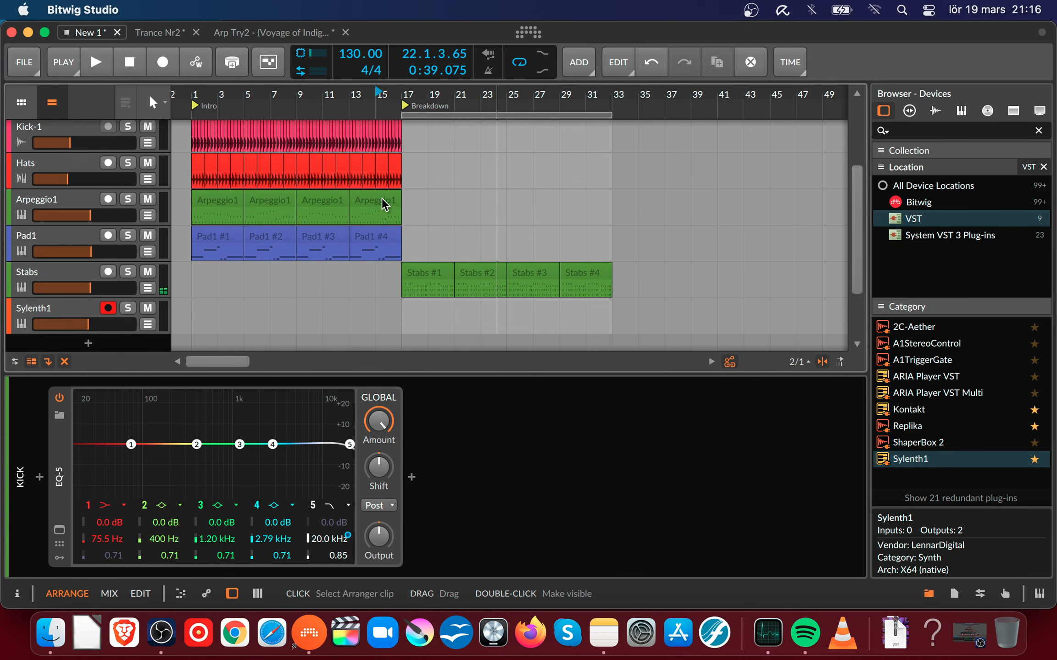
- Copy the last Arpeggio1 clip to the start of the breakdown at bar 17 and open the copy for note editing
scroll(383, 204, up, 5)
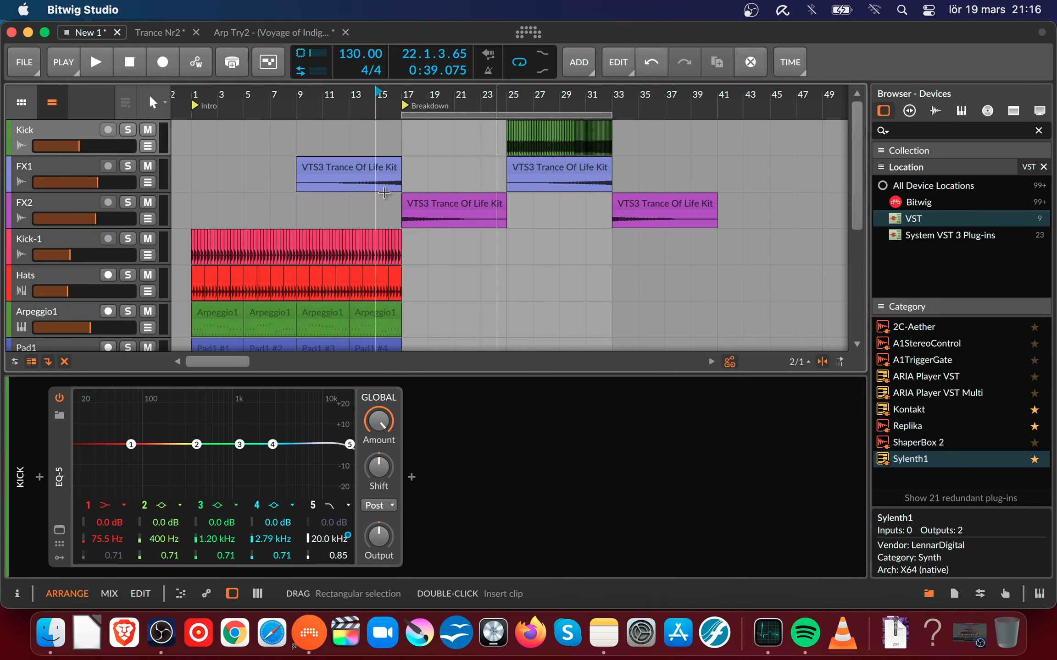
scroll(385, 192, down, 5)
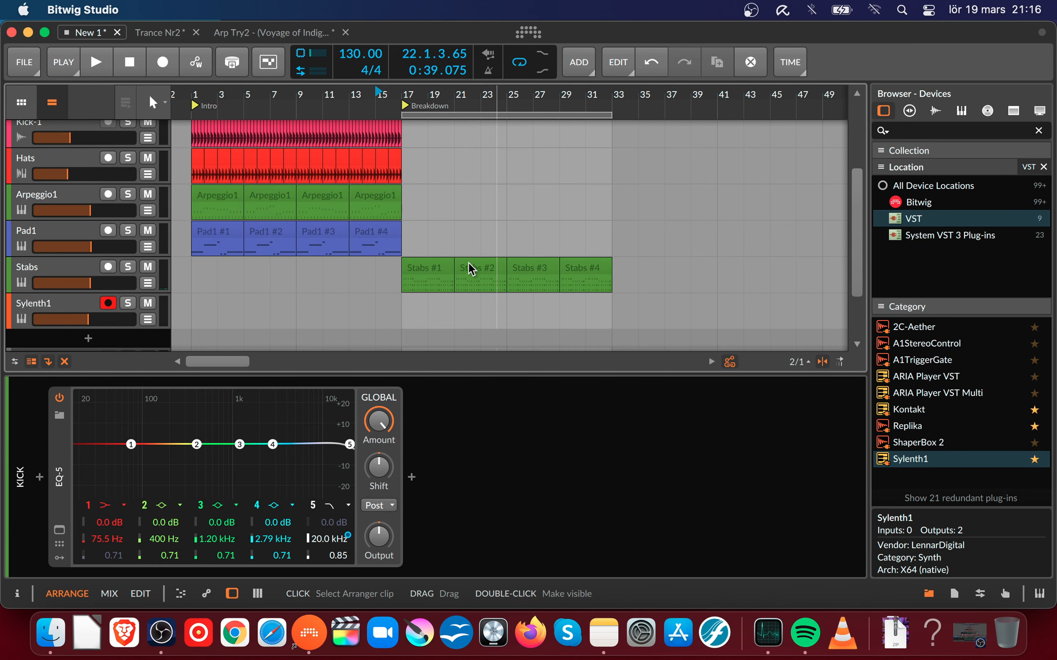
scroll(465, 253, up, 1)
click(361, 206)
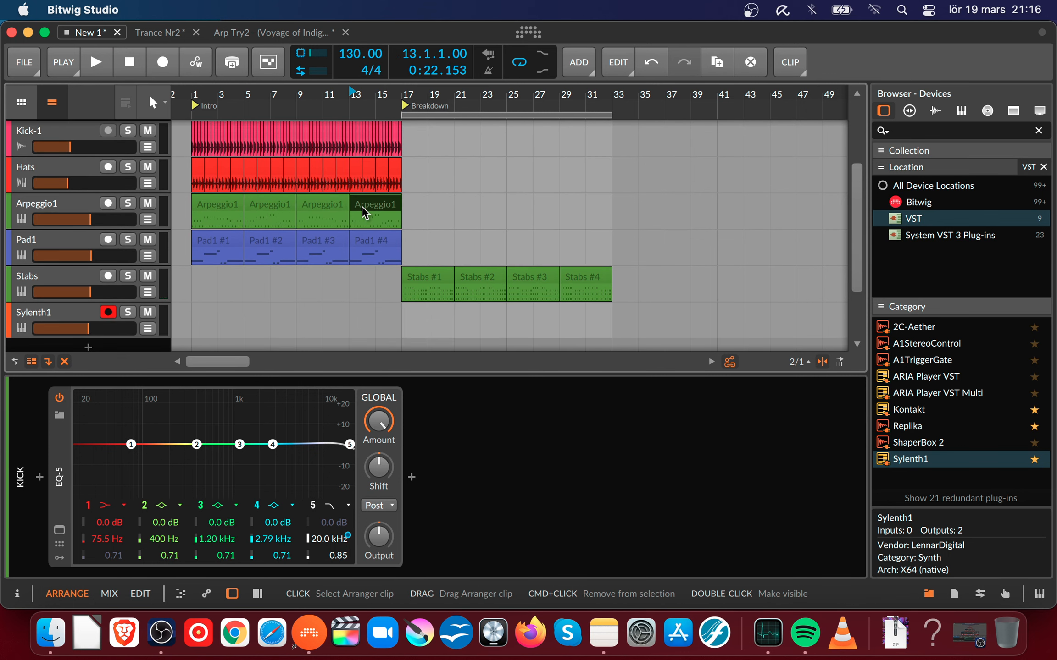
drag(363, 205, 416, 206)
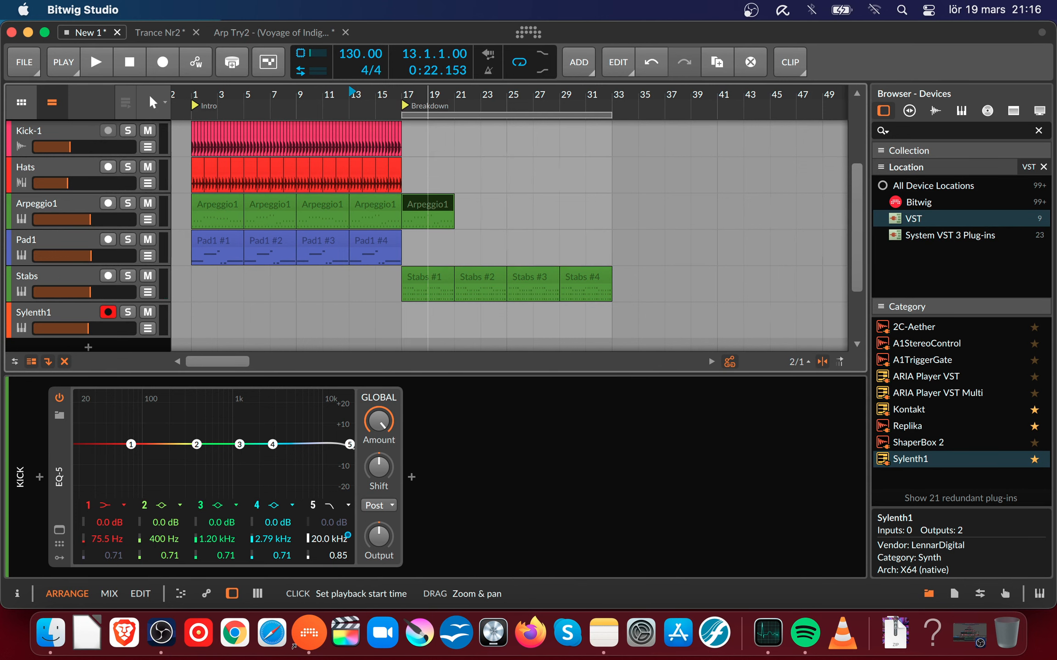
drag(428, 95, 427, 133)
double_click(414, 204)
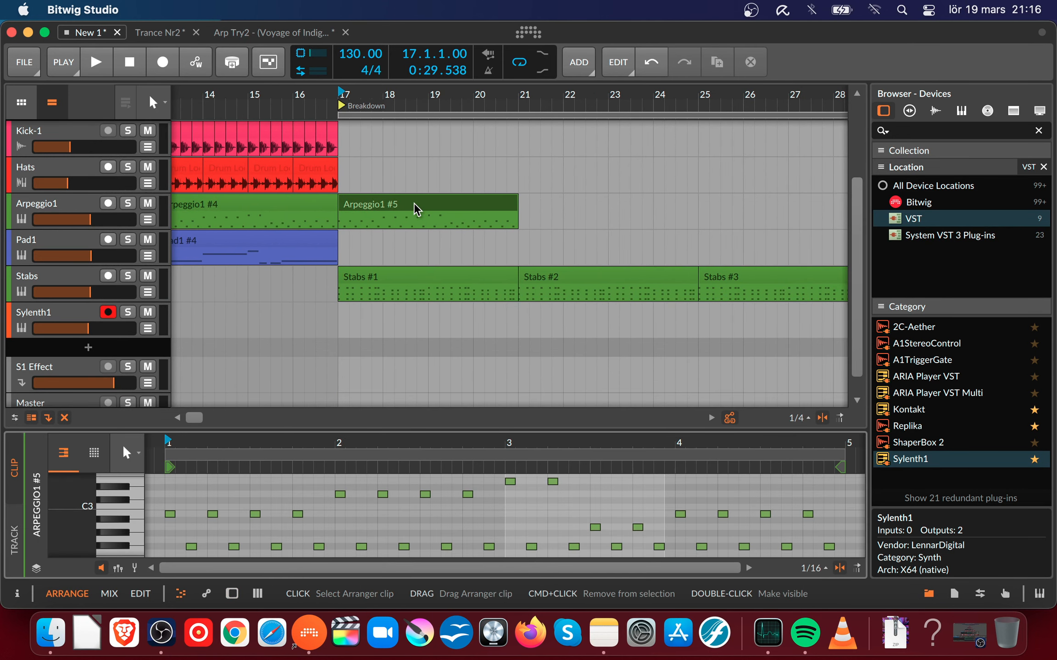
- Enlarge the note editor and audition the copied arpeggio over the breakdown stabs
drag(436, 430, 366, 194)
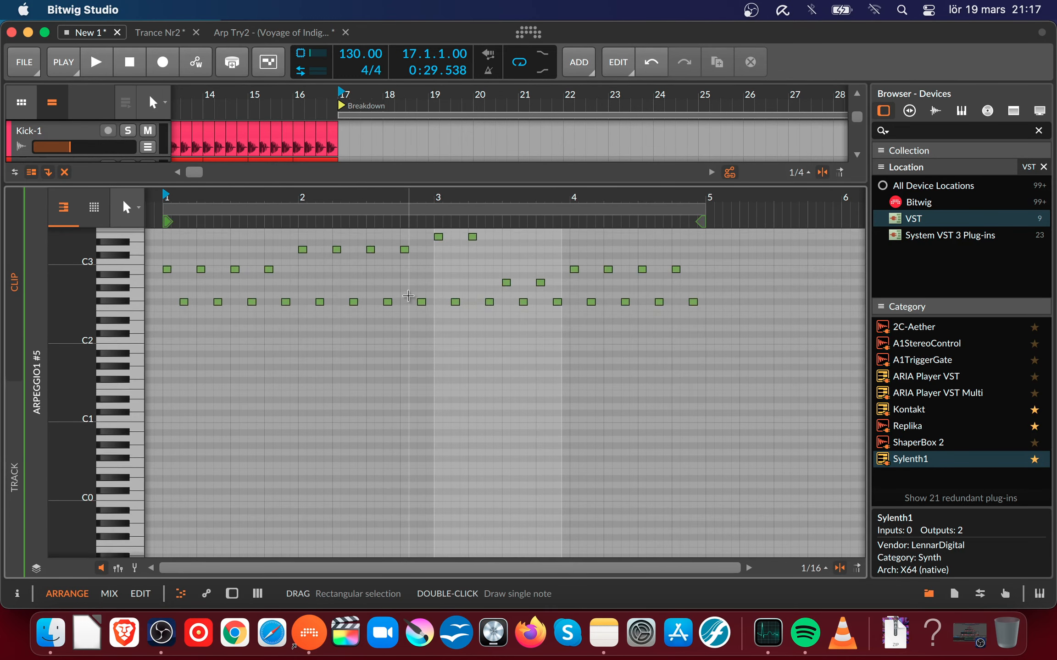
scroll(412, 293, up, 3)
key(space)
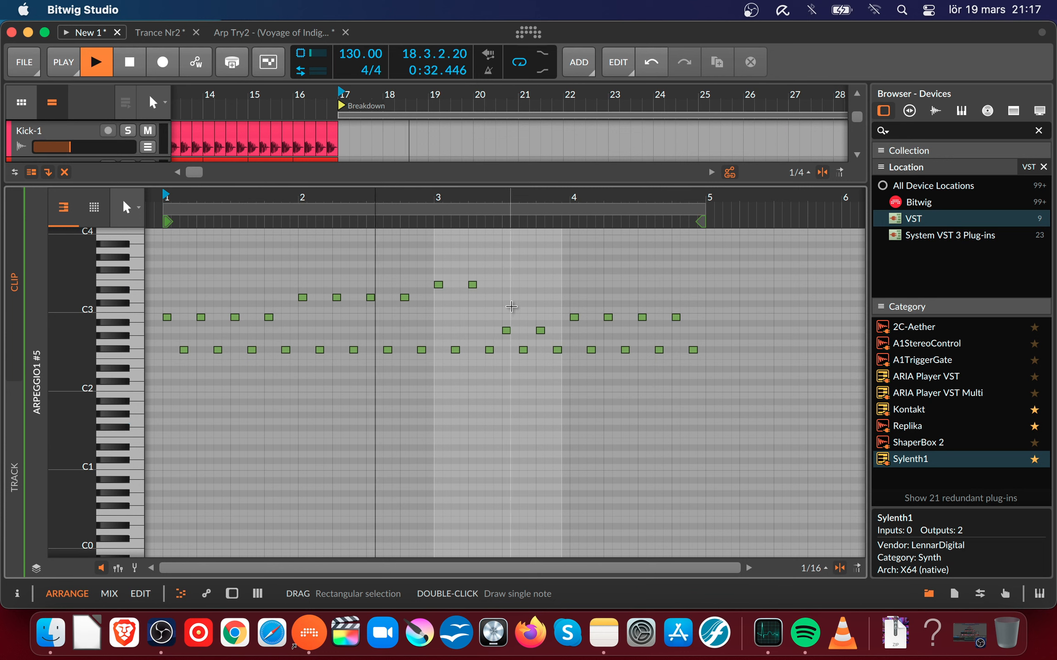
key(space)
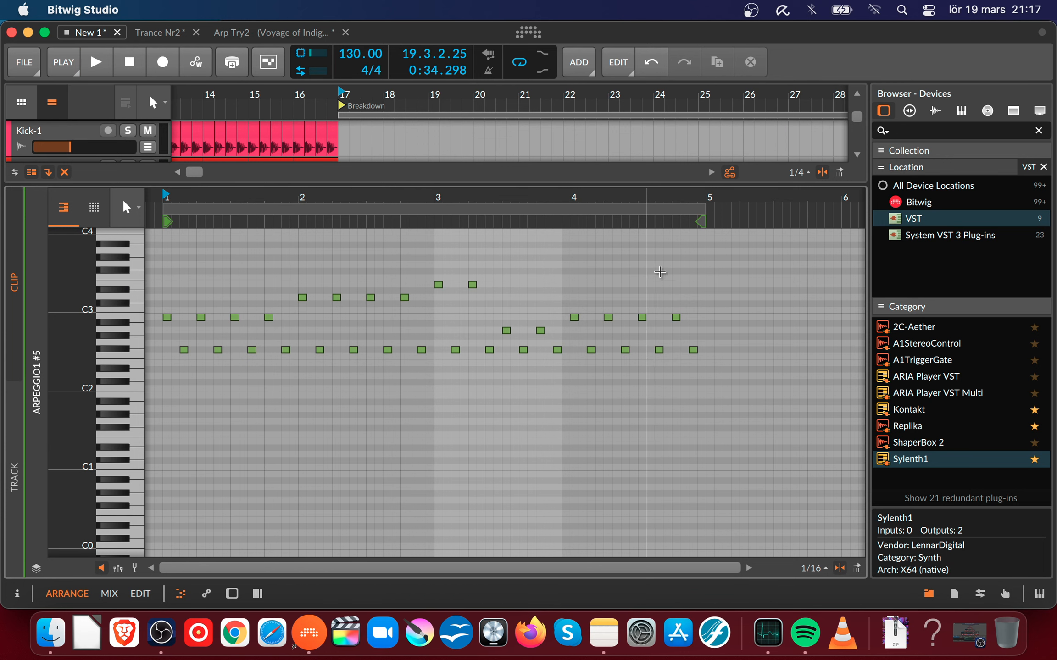
- Delete the notes between the first two notes and the final note of the copied arpeggio clip, then audition it
drag(690, 268, 276, 403)
key(Delete)
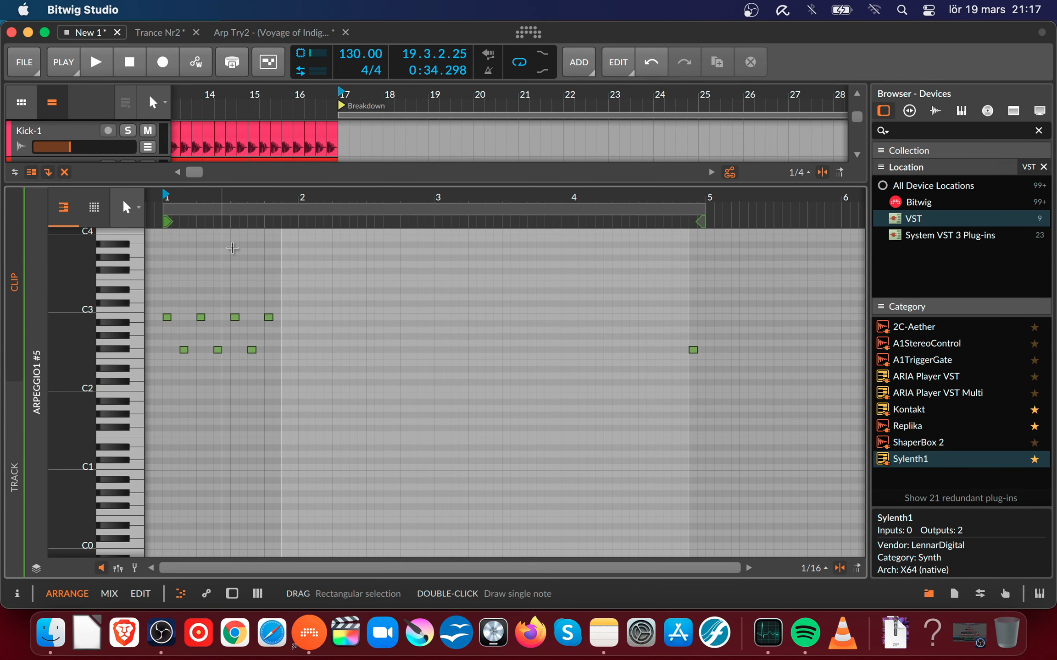
drag(301, 271, 193, 400)
key(Delete)
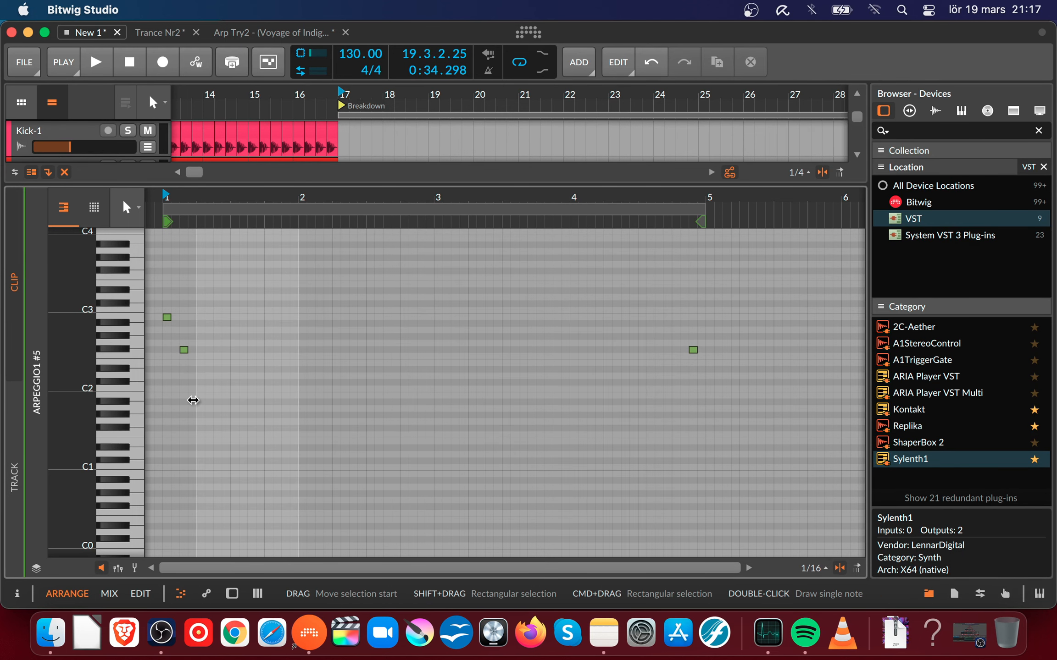
key(space)
key(space)
- Raise the first arpeggio note to F#3 and the second to B2, and audition the pair
drag(175, 194, 170, 220)
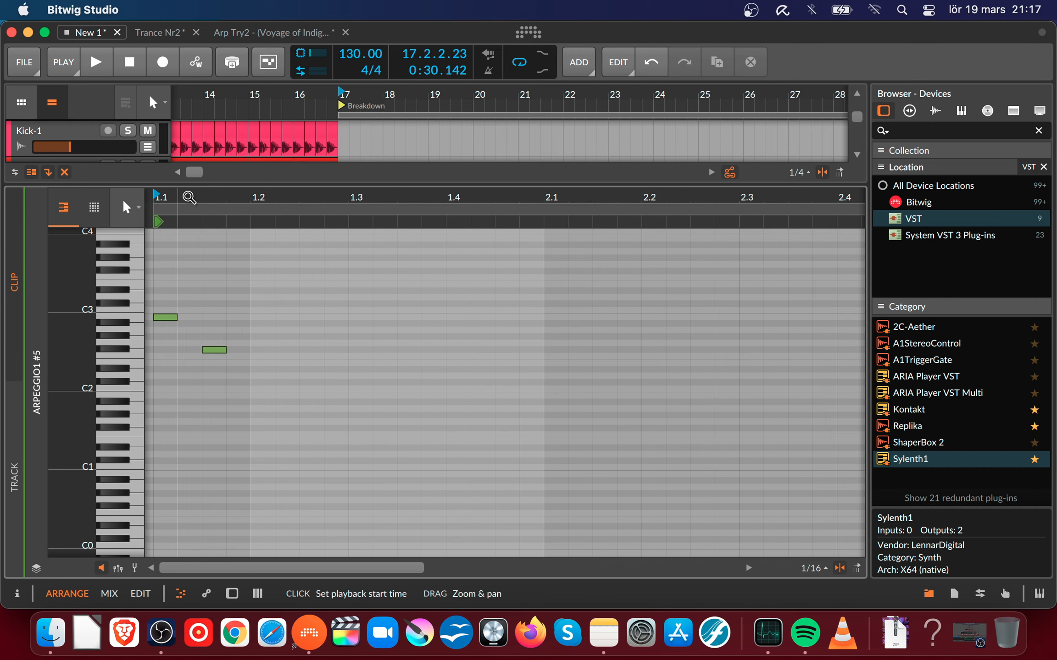
drag(166, 317, 167, 271)
drag(208, 348, 211, 316)
key(space)
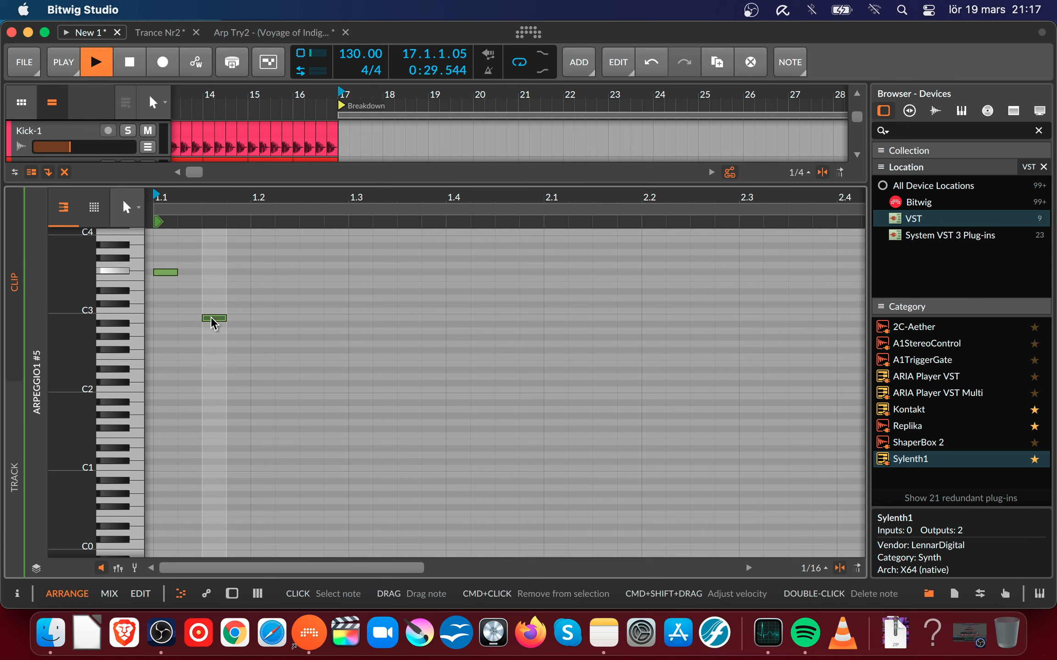
key(space)
key(space)
key(space)
key(space)
key(space)
- Duplicate the two-note arpeggio pattern on every beat until it fills the clip's first bar
click(163, 259)
drag(164, 259, 237, 346)
drag(161, 274, 265, 270)
key(space)
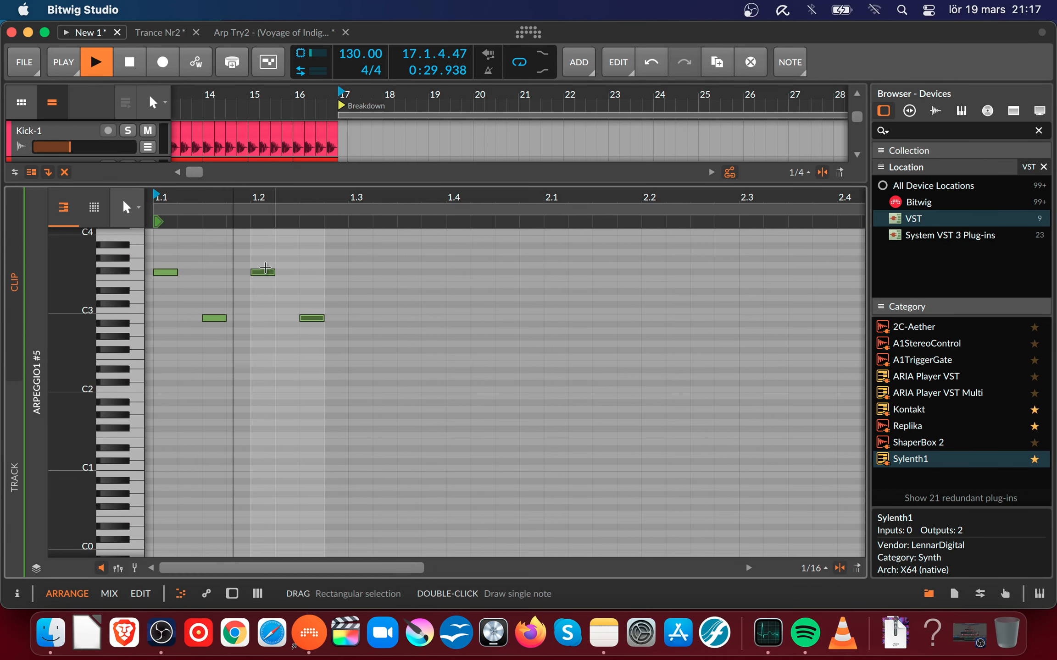
key(space)
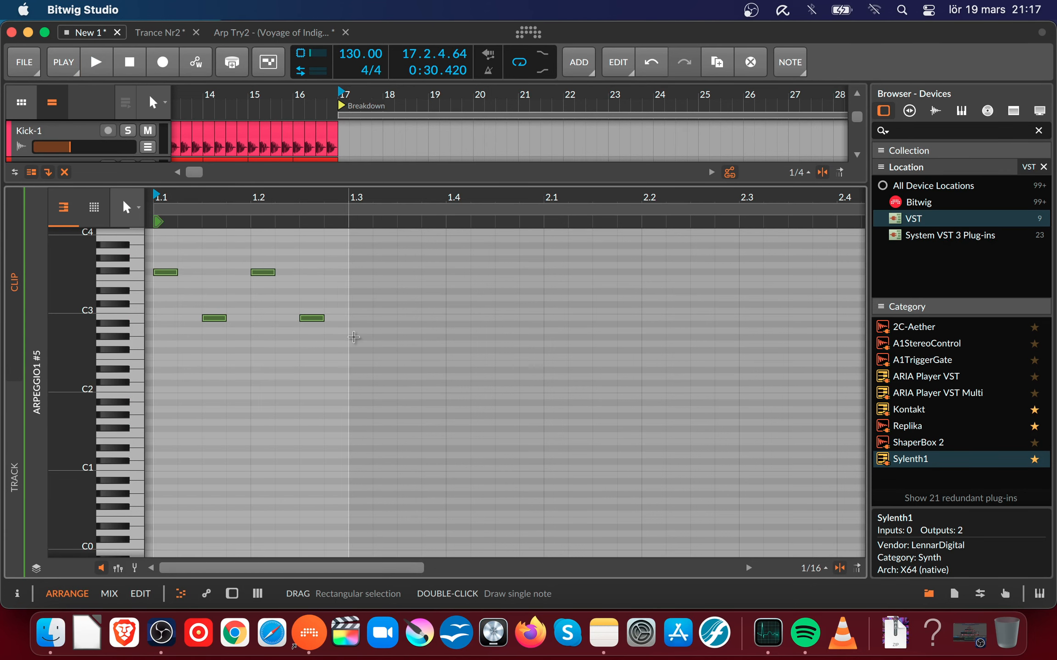
drag(169, 273, 351, 274)
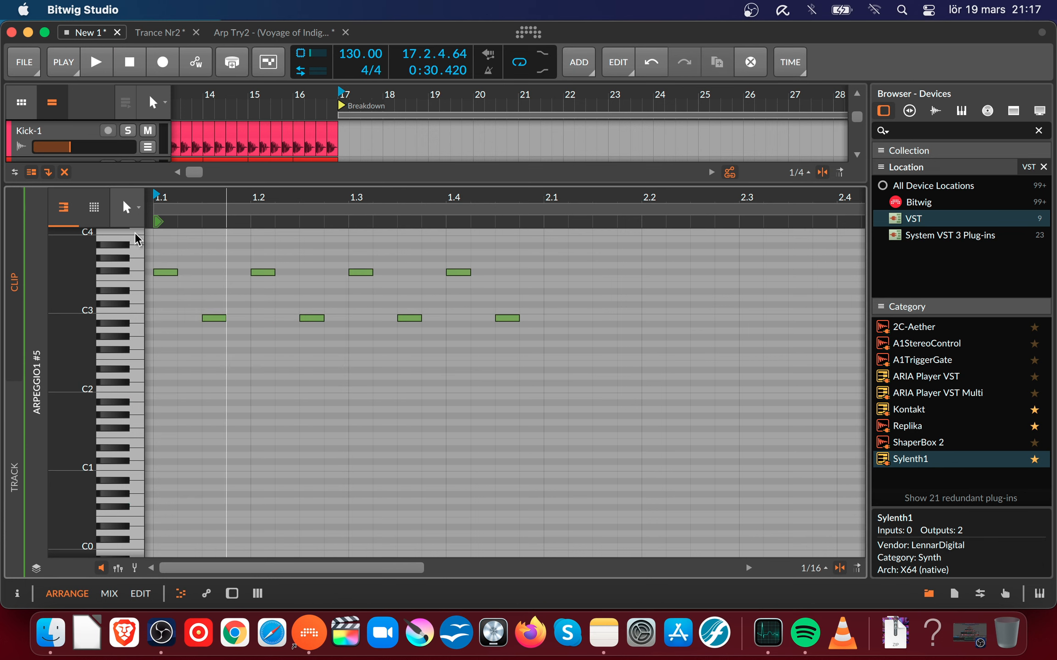
- Copy the first bar's arpeggio pattern into the clip's second bar and audition it
drag(153, 236, 545, 348)
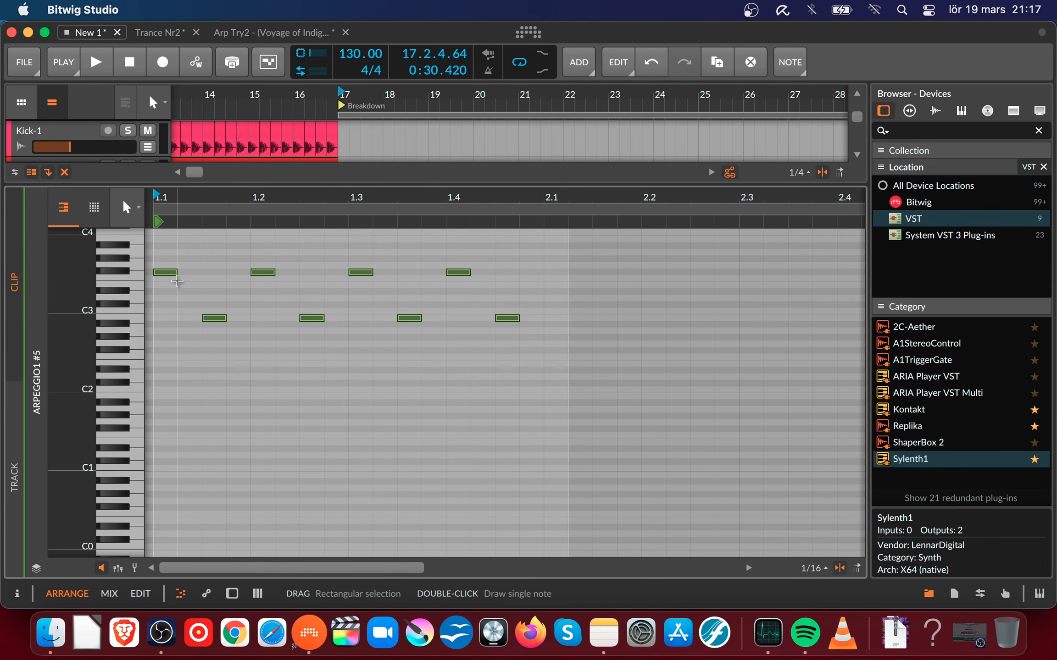
drag(169, 274, 556, 272)
key(space)
drag(524, 202, 357, 197)
key(space)
- Transpose the four upper arpeggio notes in the clip's second bar to F3 while auditioning
drag(367, 254, 612, 299)
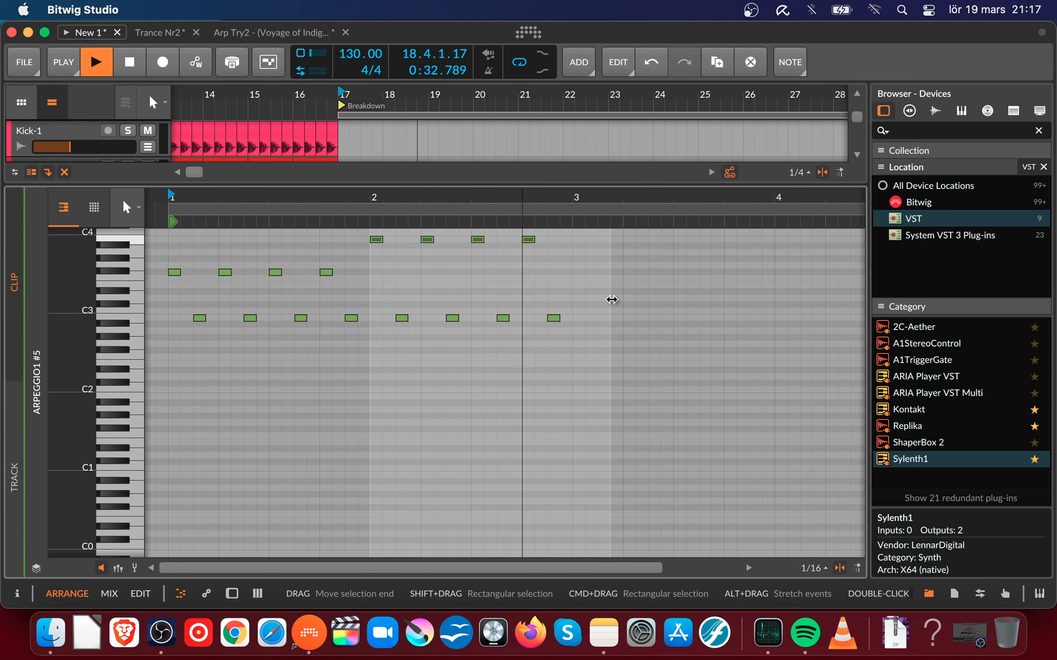
key(Down)
key(Down)
key(Down)
key(Down)
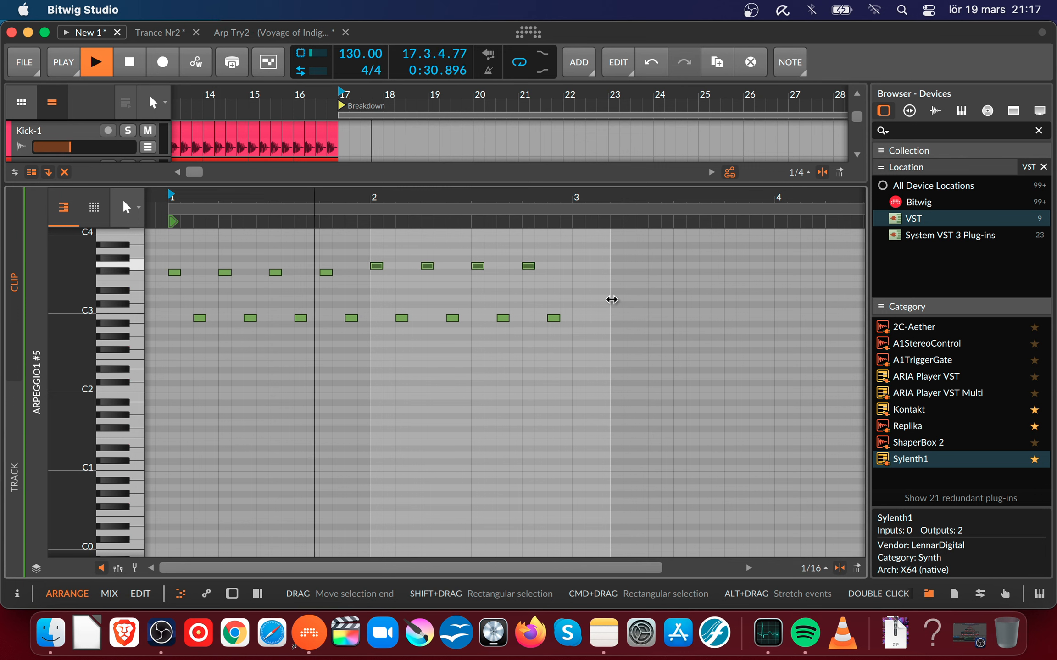
key(space)
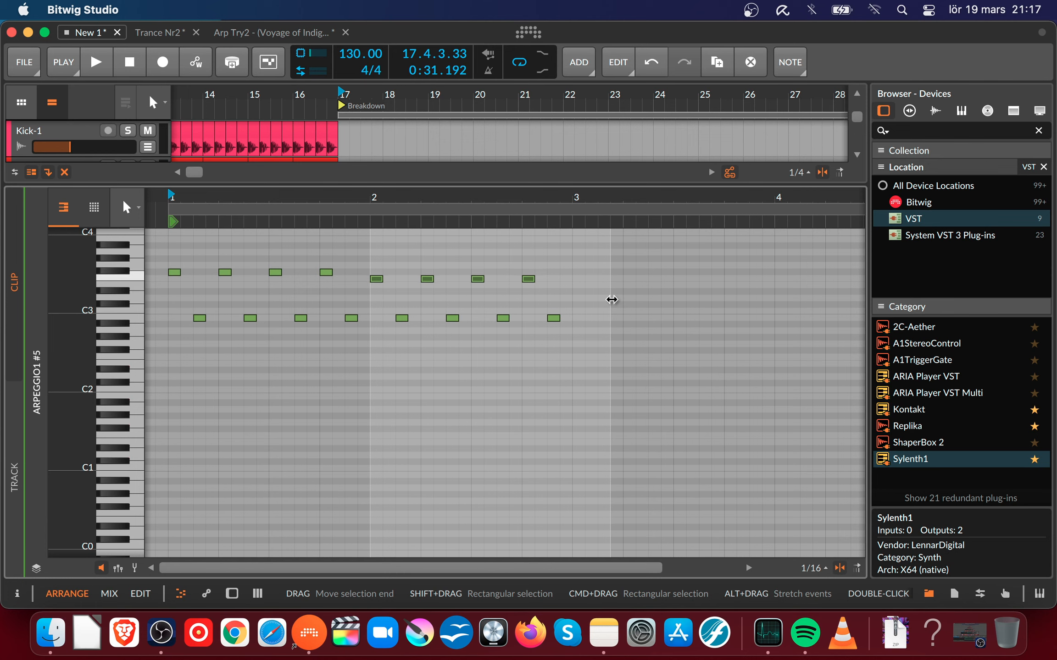
- Lower the four upper arpeggio notes in the clip's second bar to E3 and audition them
key(space)
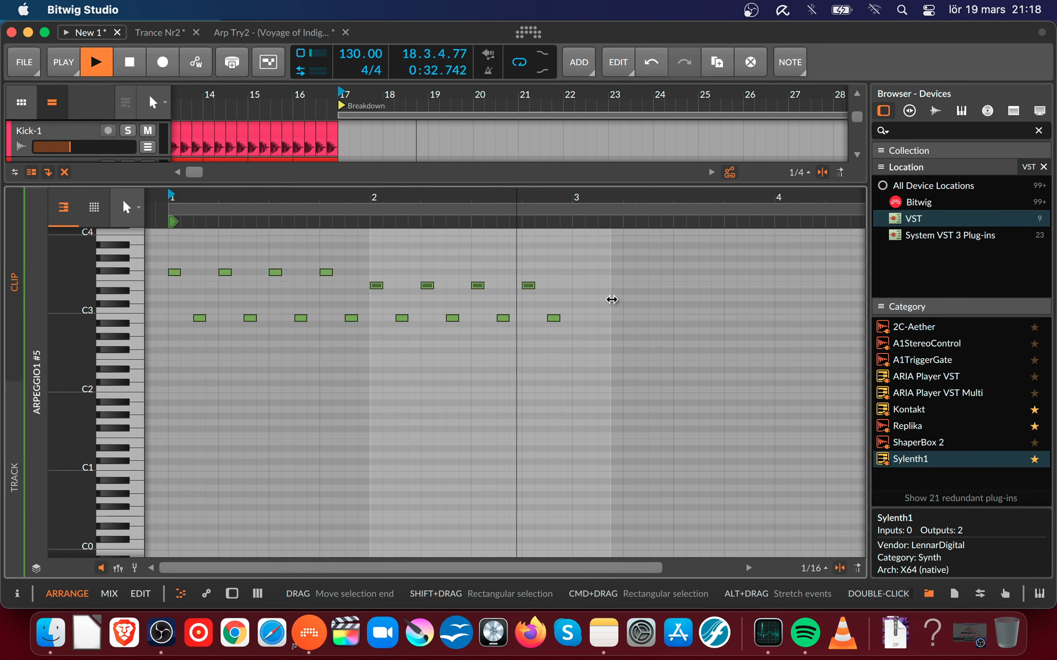
key(space)
click(392, 241)
- Copy the second bar's arpeggio pattern into the third bar, lower its upper notes to D3 and audition
drag(379, 262, 667, 350)
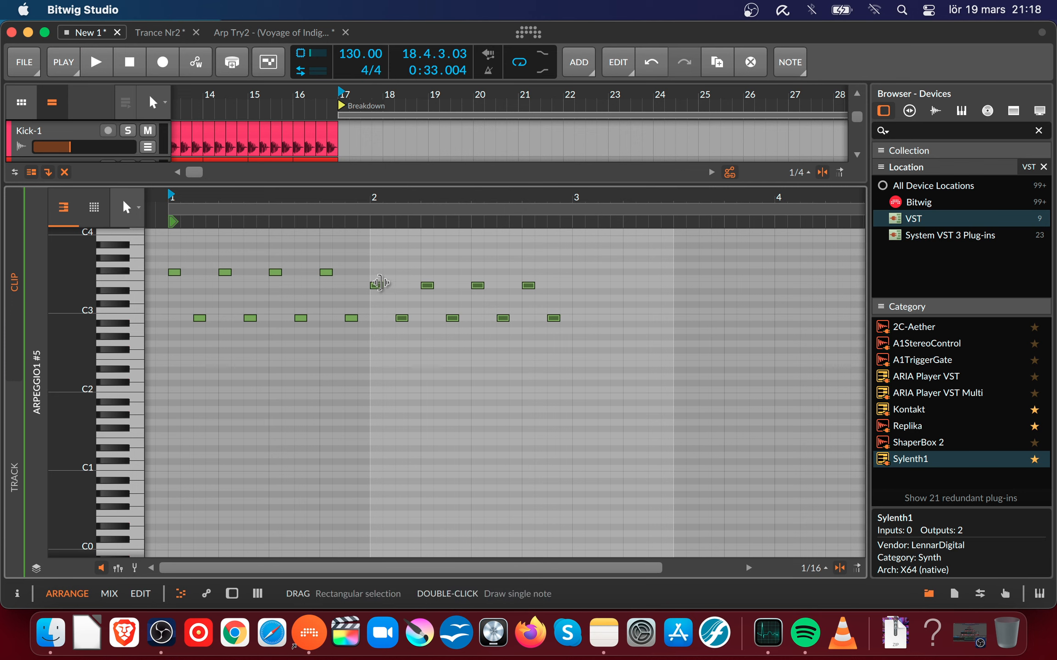
drag(374, 287, 781, 296)
click(583, 266)
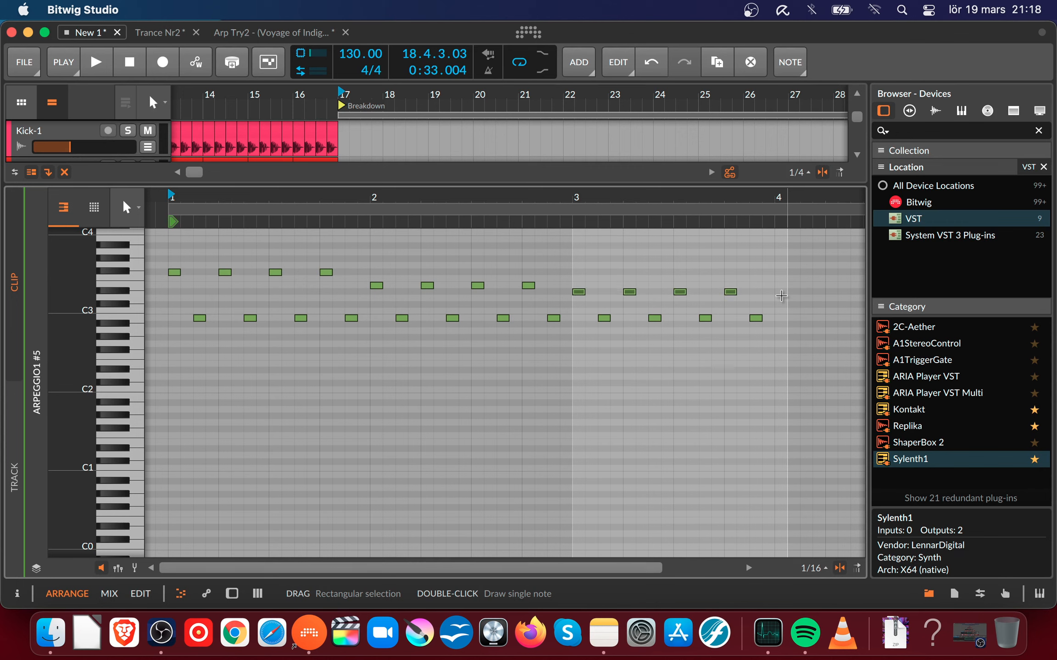
key(space)
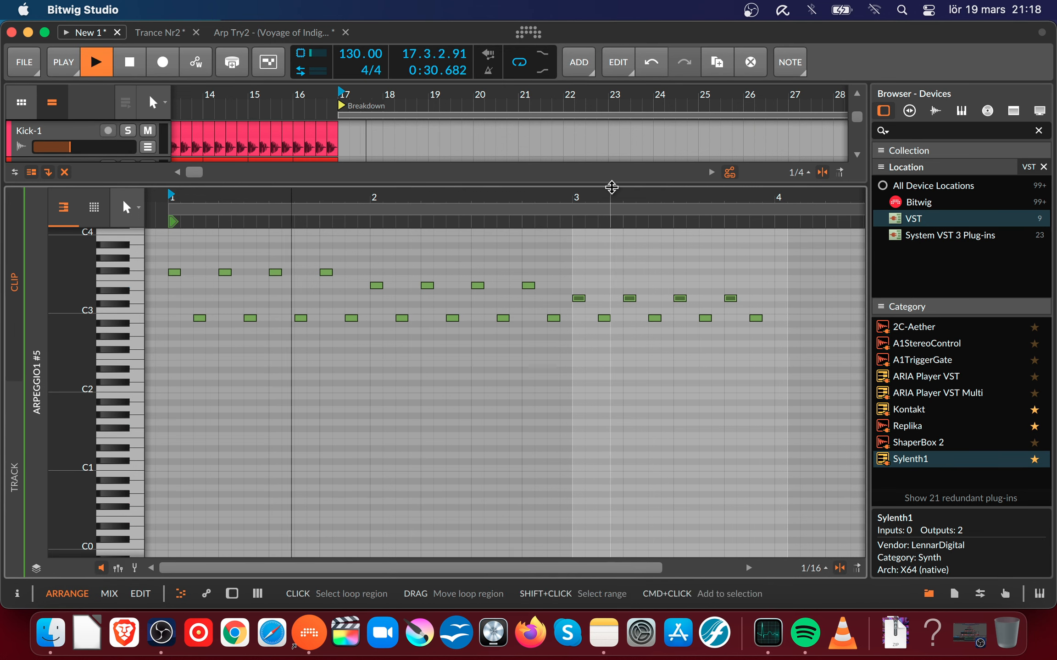
drag(622, 198, 438, 200)
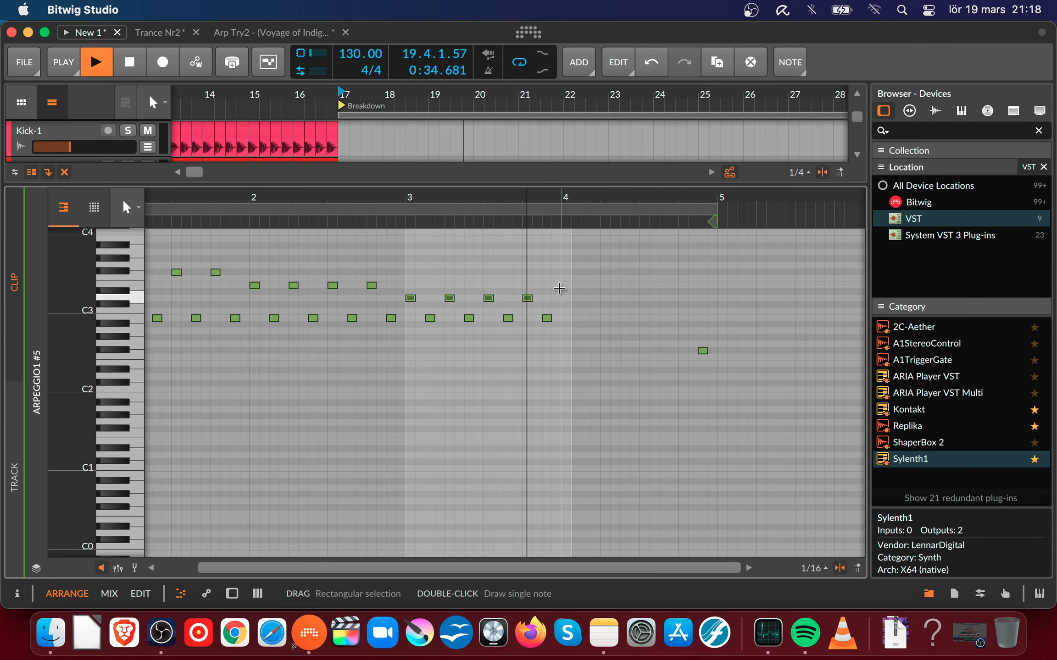
key(space)
- Copy the third bar's arpeggio pattern into the fourth bar and delete the old leftover note at the clip's end
drag(406, 278, 583, 344)
drag(411, 299, 739, 331)
drag(690, 343, 753, 373)
key(Delete)
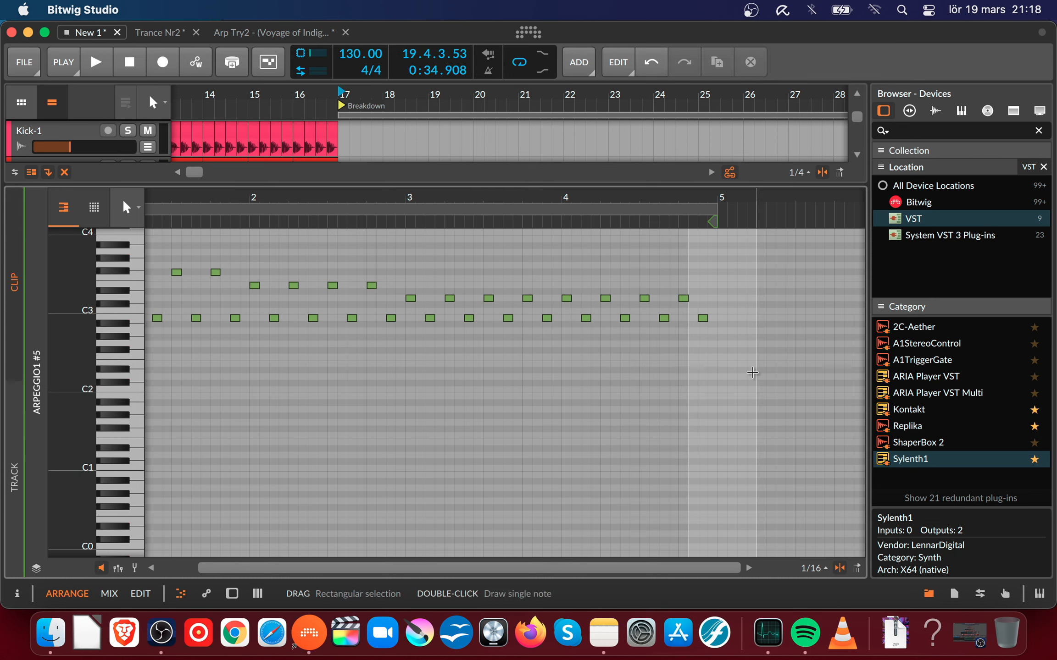
- Transpose the last five note pairs, from beat 3.4 onward, down a semitone to C#3 and A#2 and audition them
drag(522, 275, 790, 385)
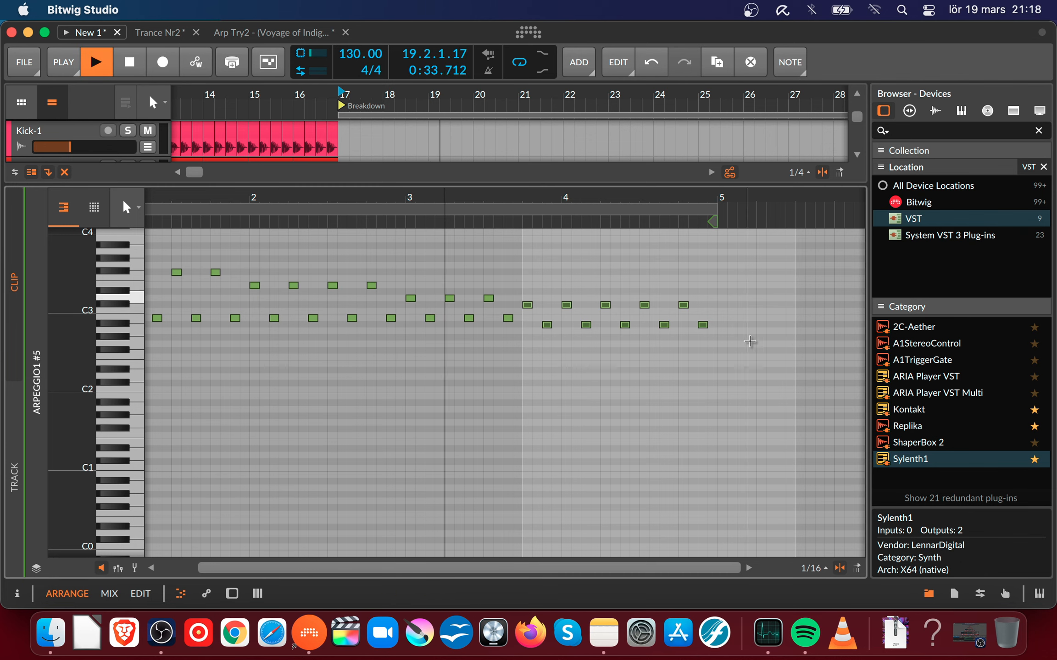
key(space)
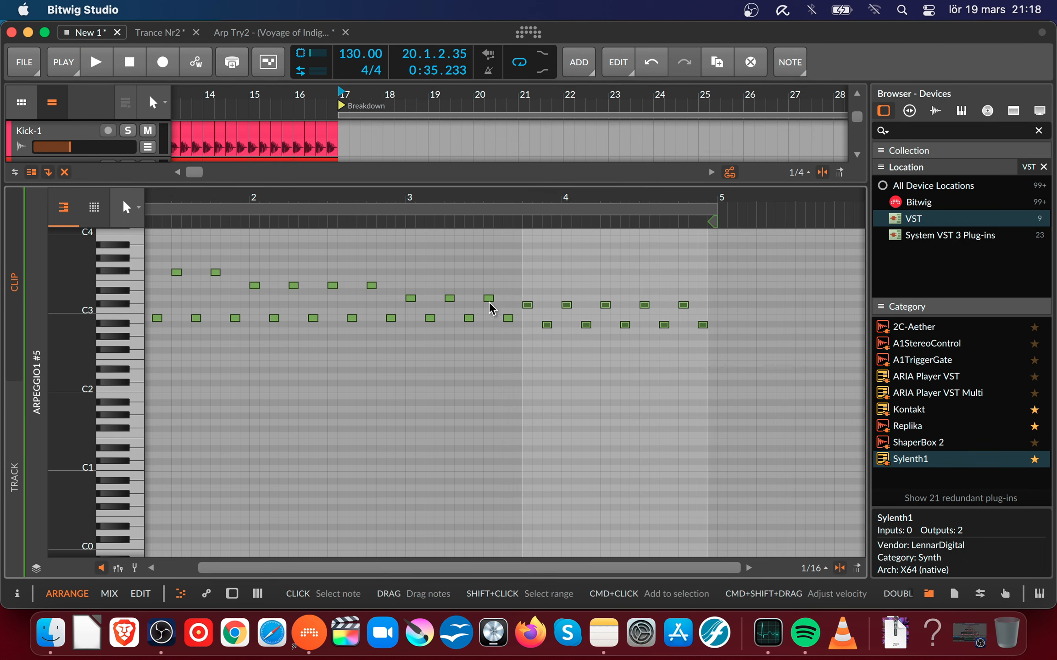
key(space)
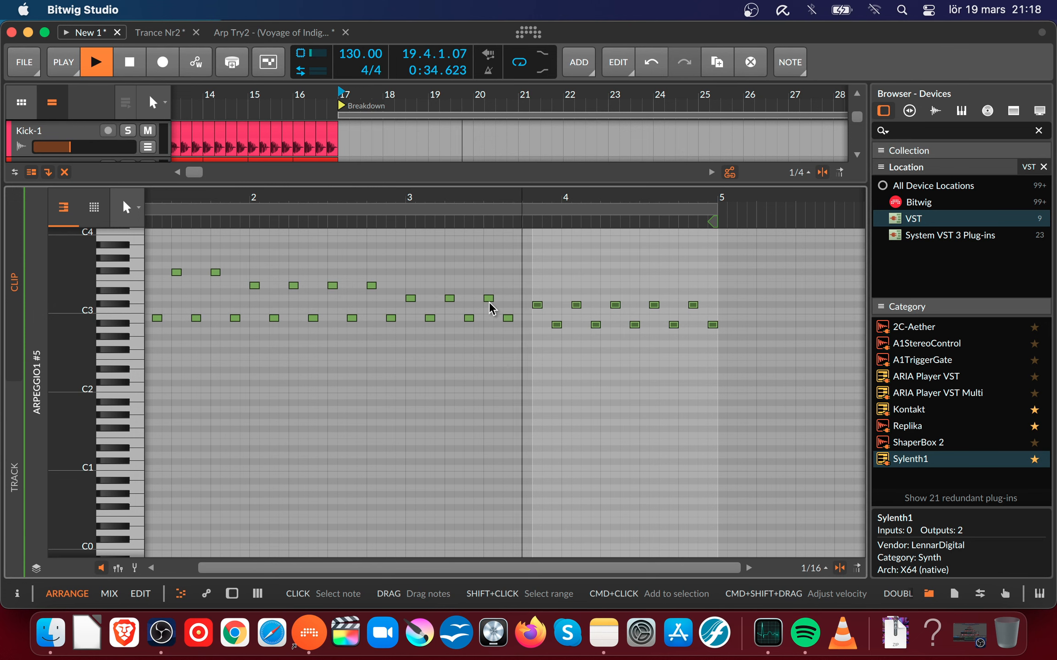
key(space)
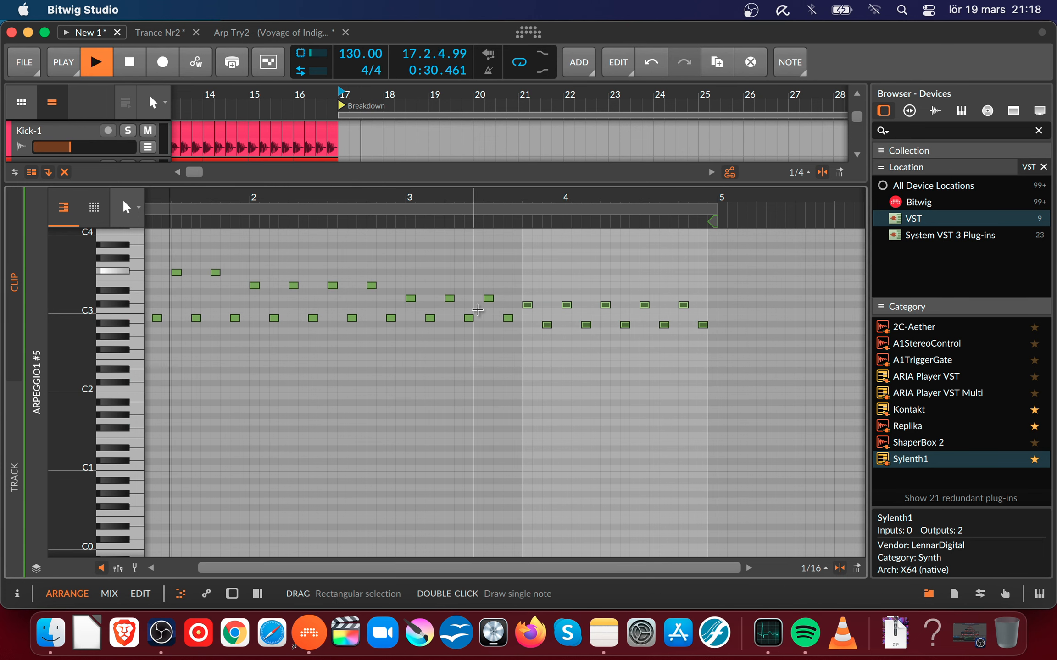
drag(542, 197, 490, 193)
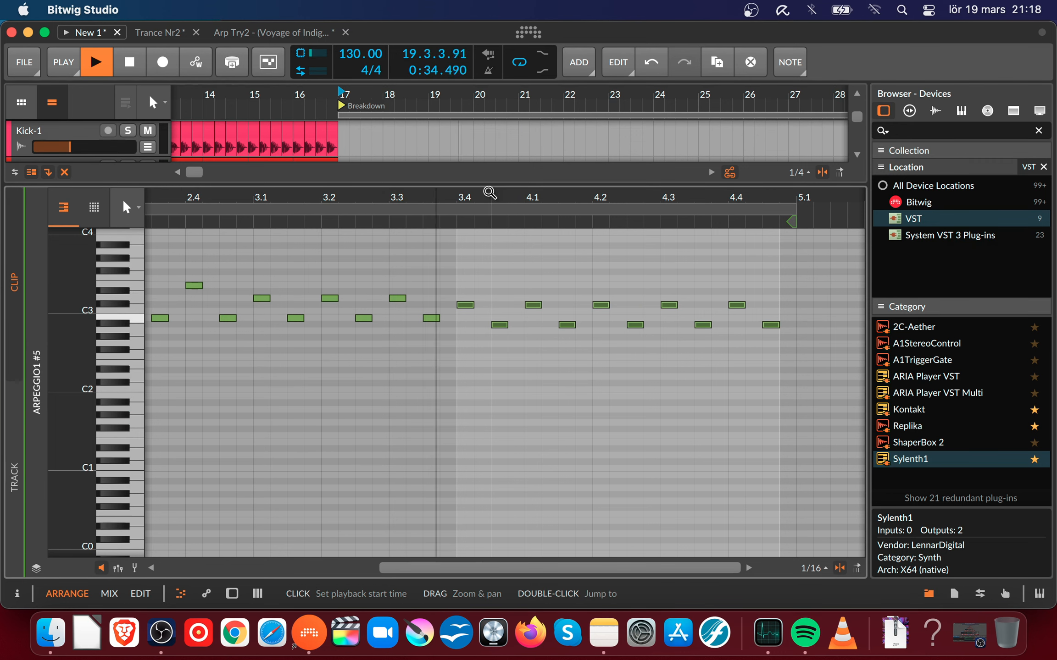
key(space)
- Raise the upper notes at beats 3.4 and 4.1 to D3, auditioning each change
click(465, 283)
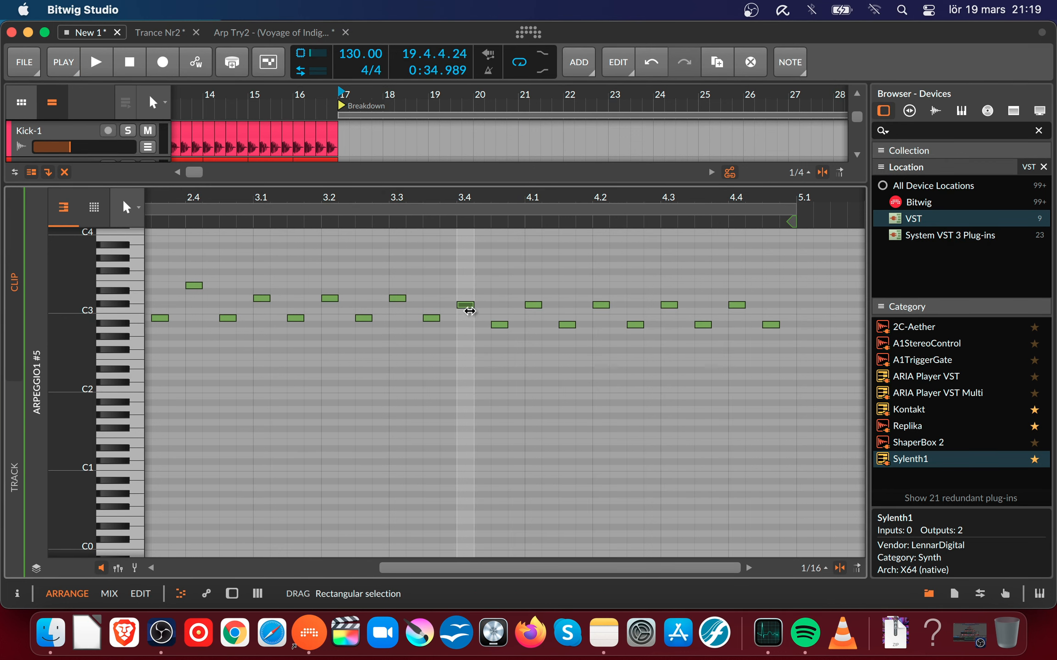
drag(464, 304, 465, 298)
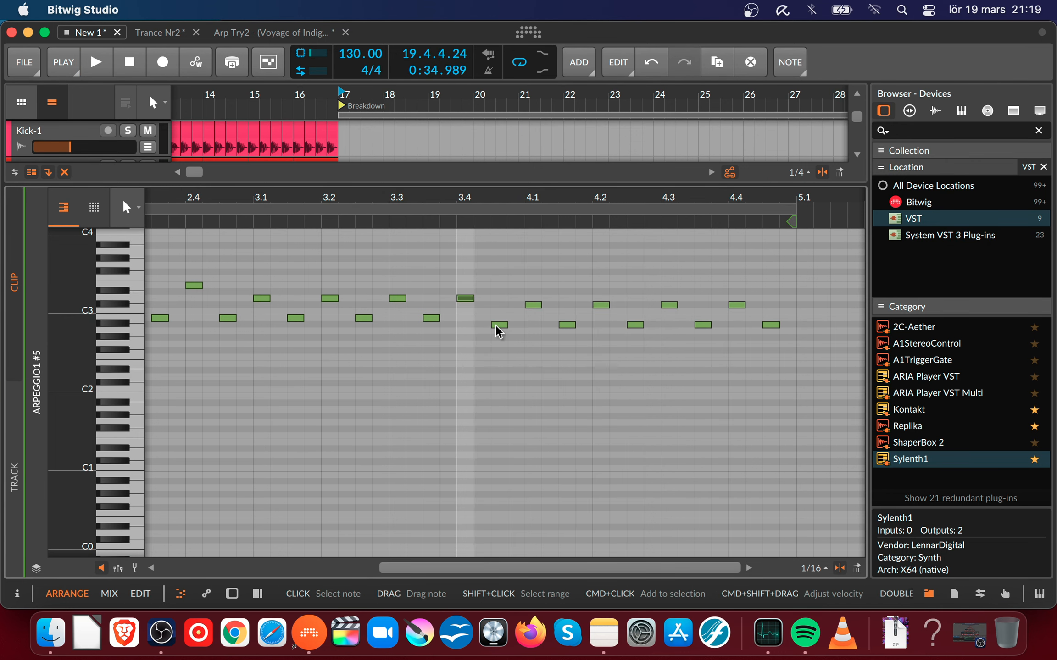
key(space)
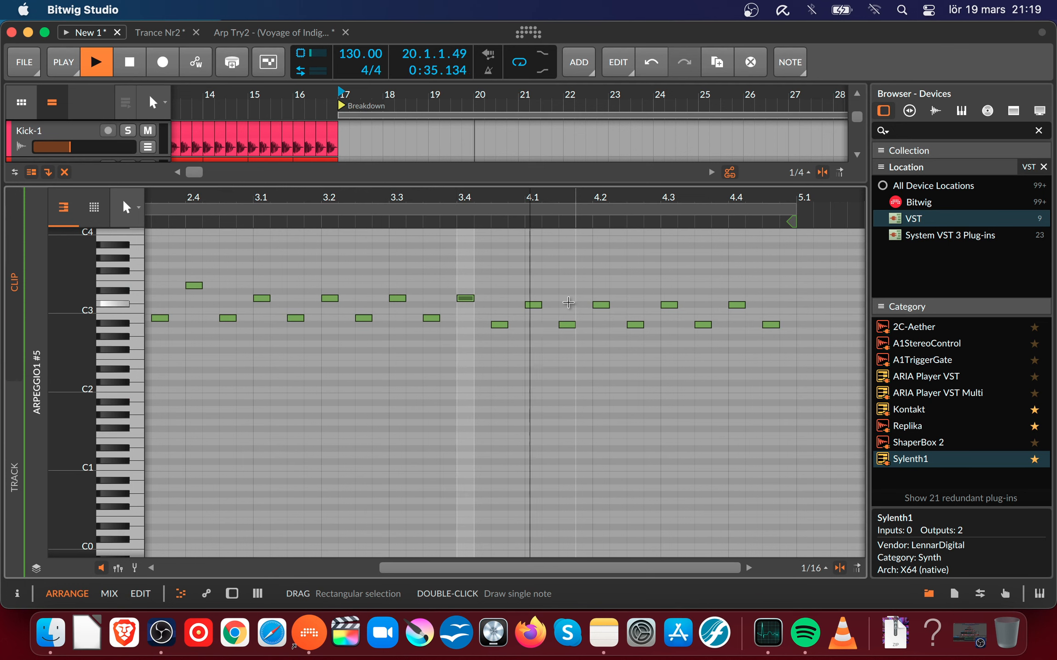
key(space)
drag(537, 304, 536, 298)
key(space)
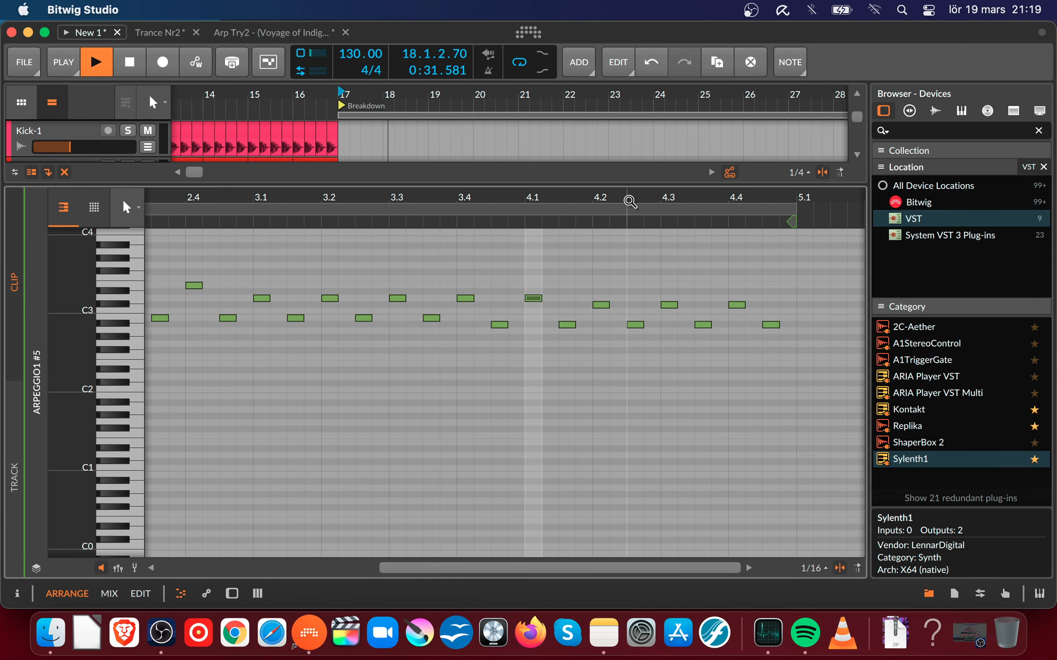
drag(629, 201, 435, 198)
key(space)
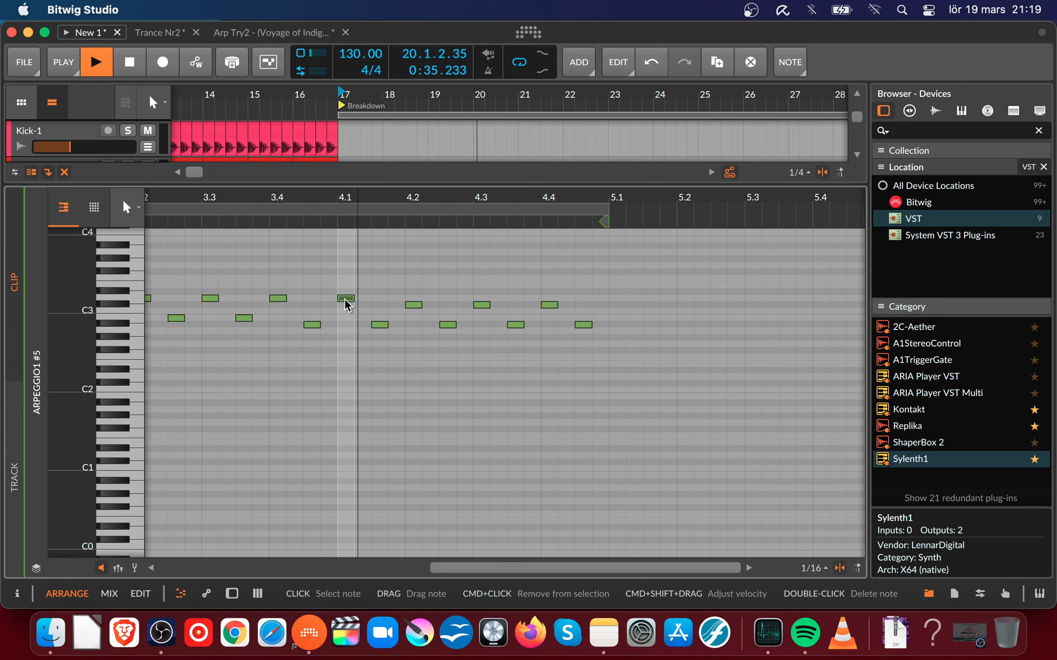
- Try the upper note at beat 4.1 on C#3 and return it to D3
drag(345, 299, 345, 305)
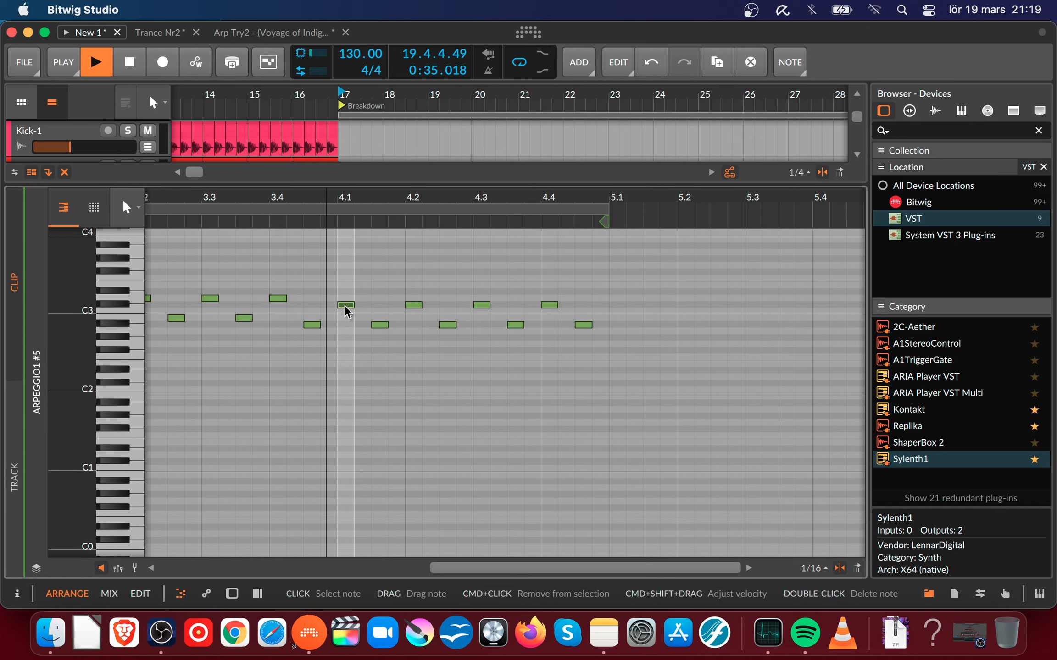
key(space)
drag(345, 304, 346, 299)
key(space)
key(space)
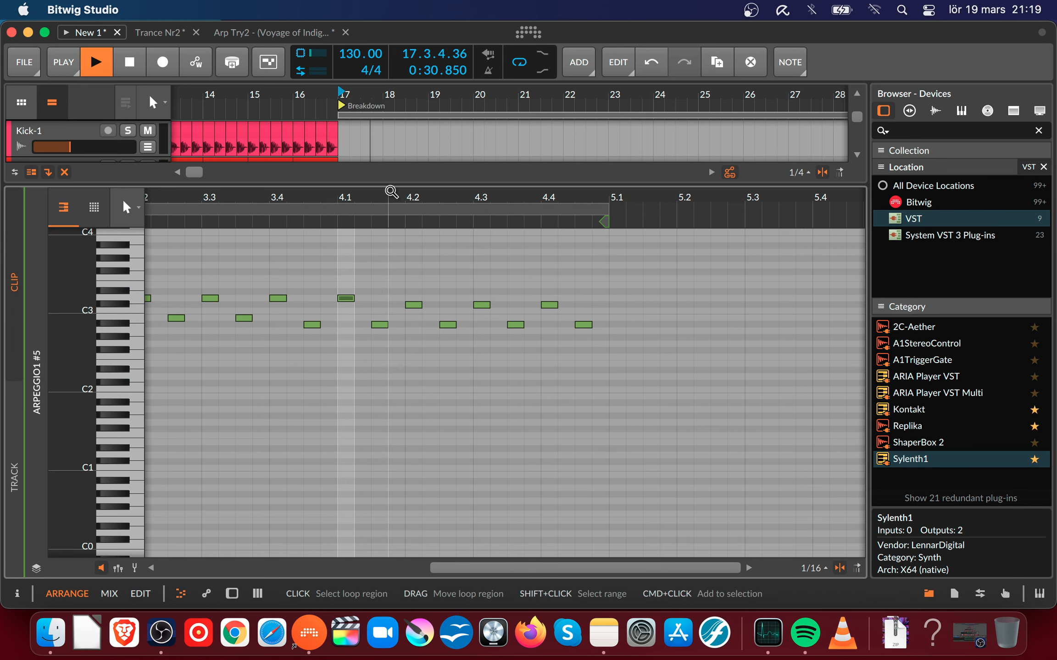
- Raise the lower note following beat 3.4 to B2 and audition the change
drag(390, 195, 412, 196)
key(space)
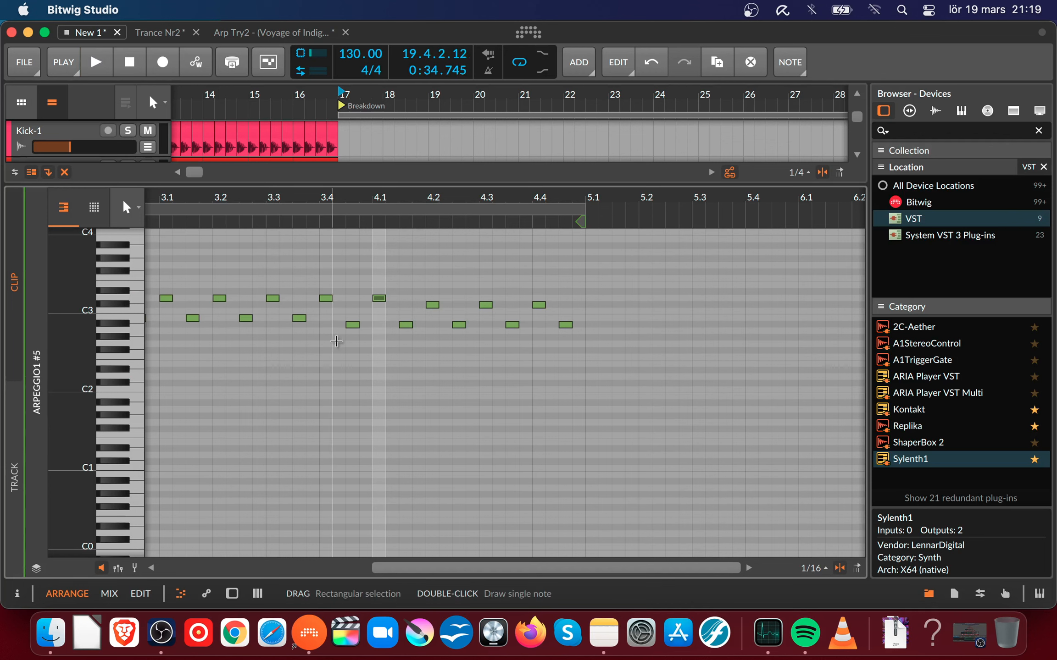
drag(351, 325, 351, 318)
key(space)
click(421, 352)
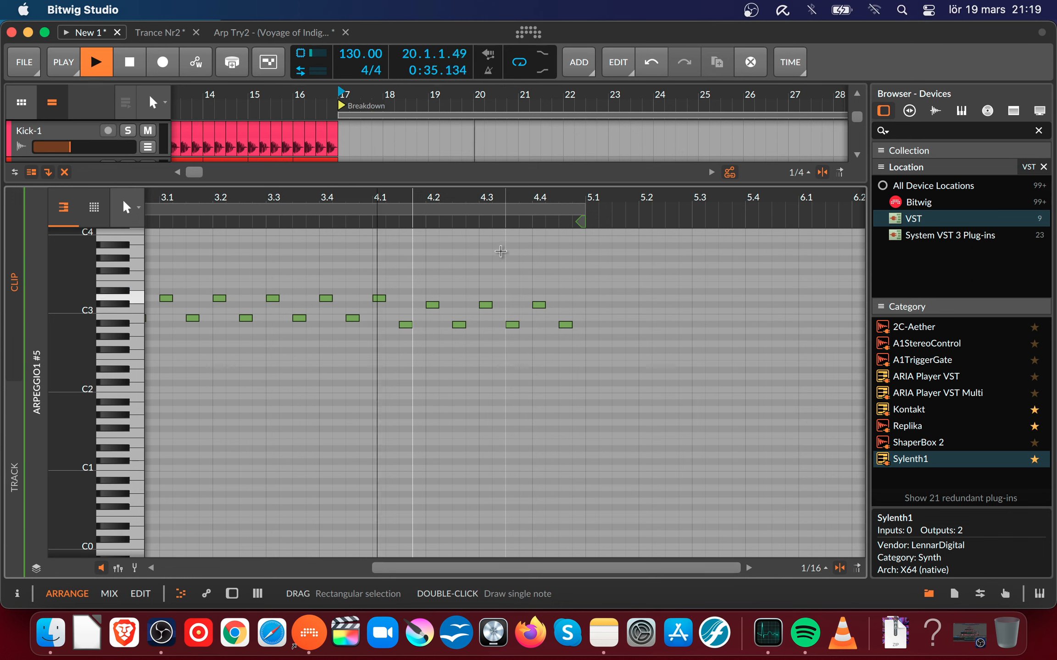
key(space)
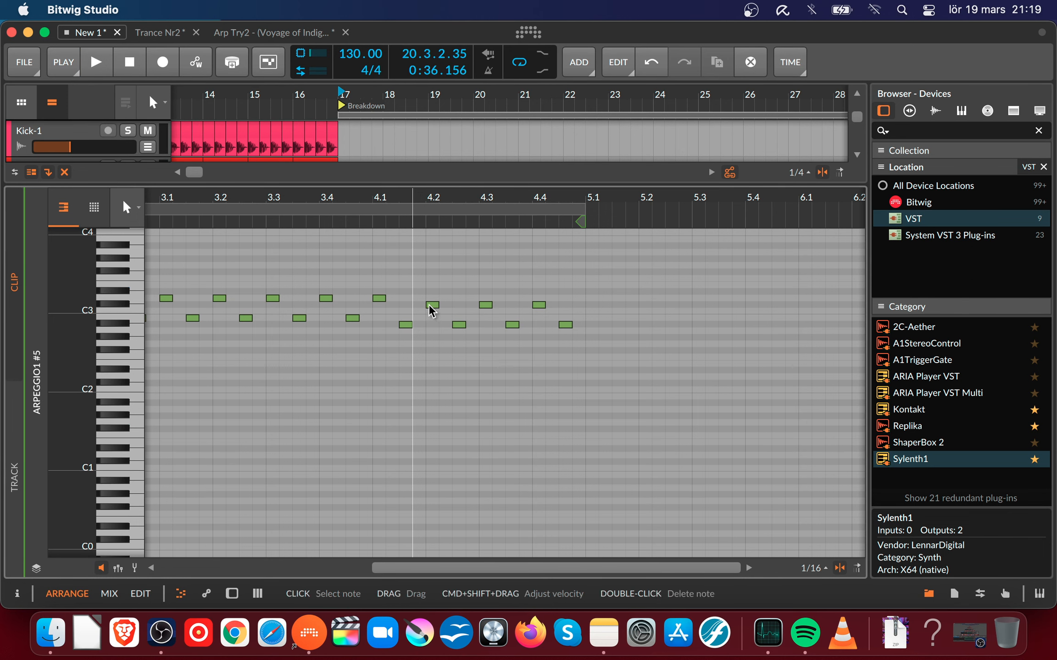
- Set the playback start just before beat 3.4 and audition the end of the arpeggio pattern
click(429, 304)
click(406, 325)
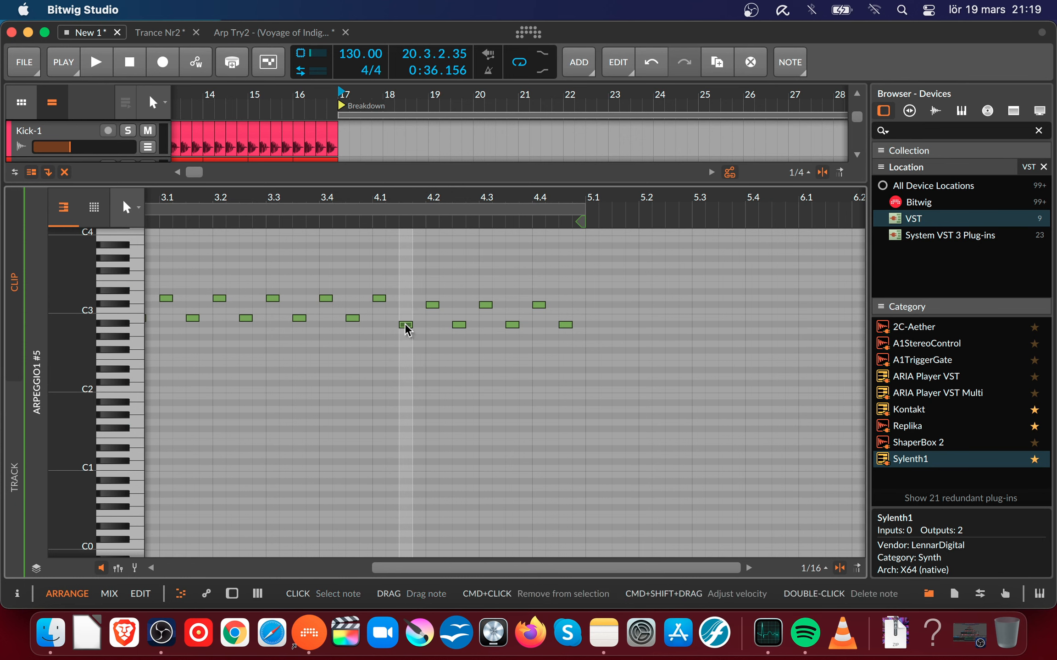
click(321, 209)
key(space)
key(space)
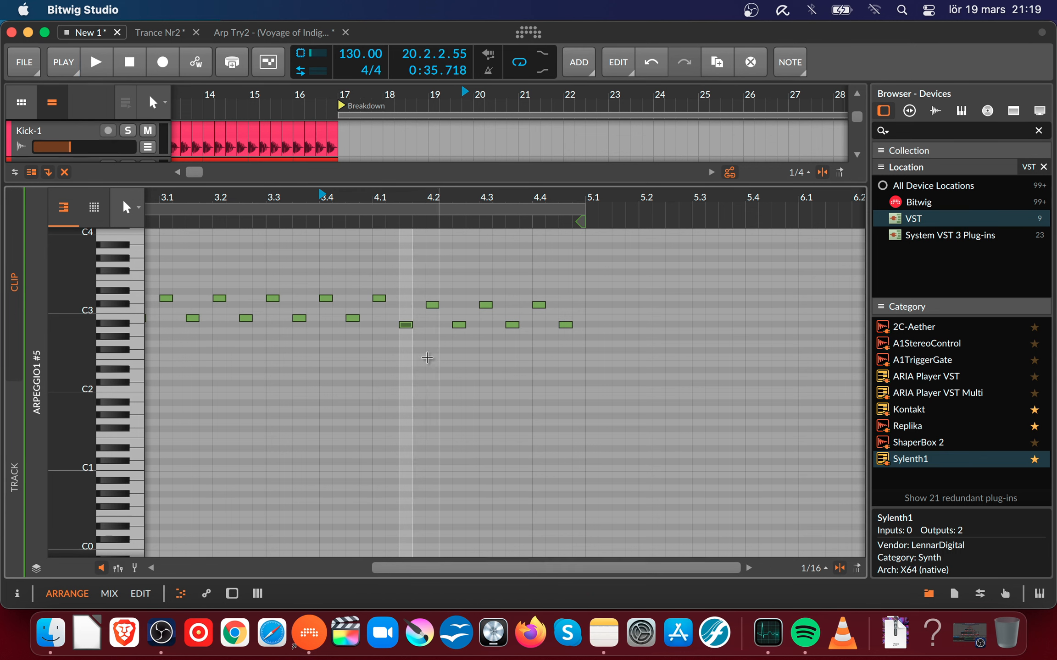
- Lower the last four lower arpeggio notes in the fourth bar to A2, comparing single notes and auditioning
drag(396, 317, 630, 347)
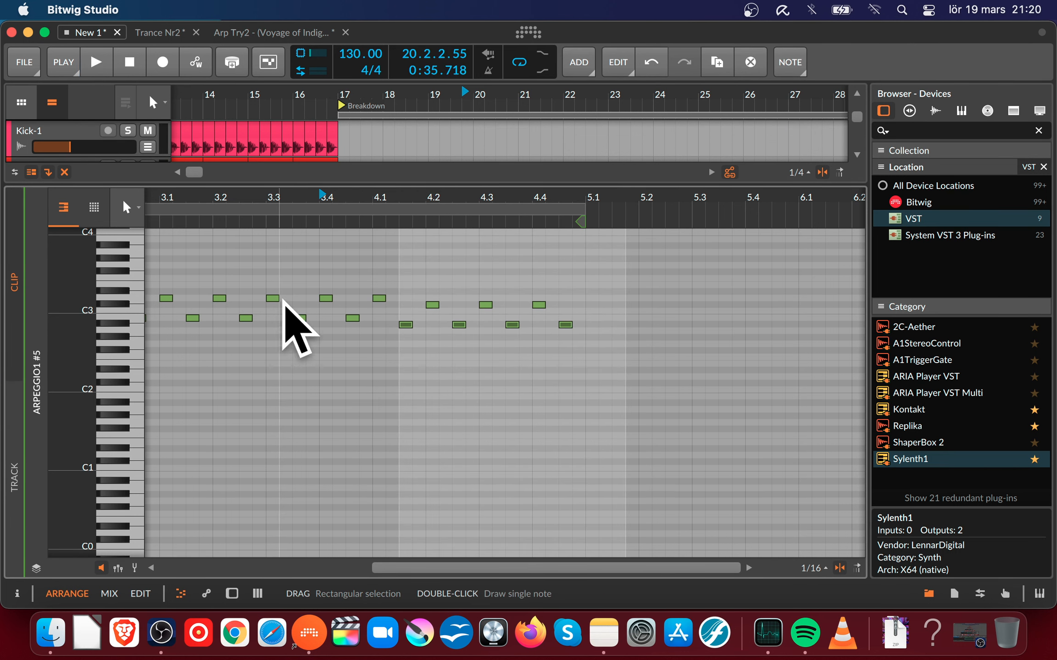
click(326, 299)
click(353, 319)
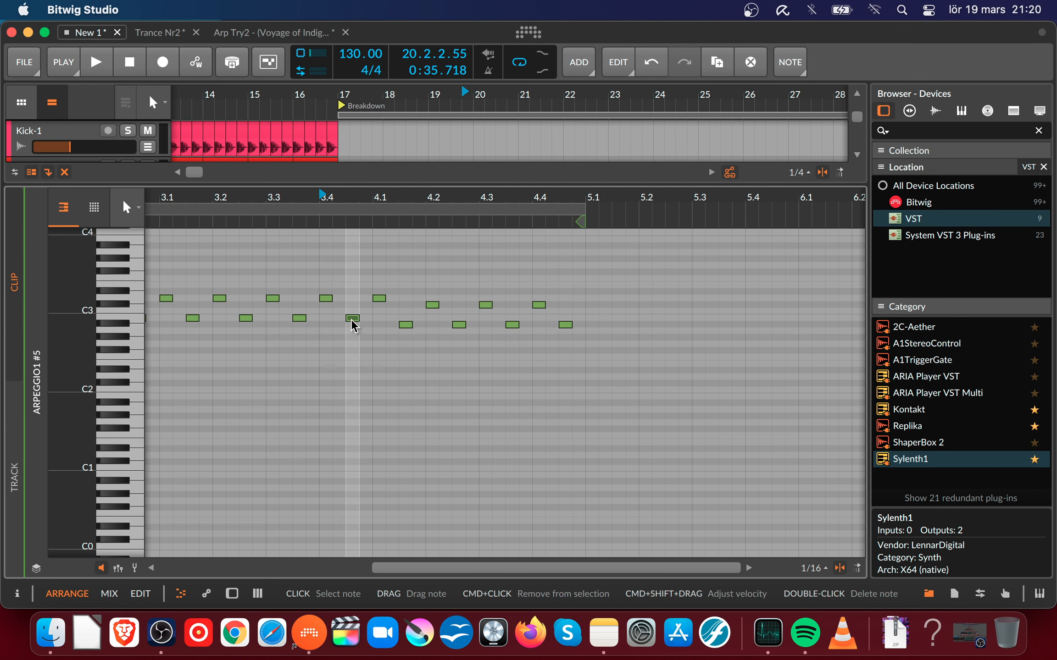
click(432, 305)
click(460, 327)
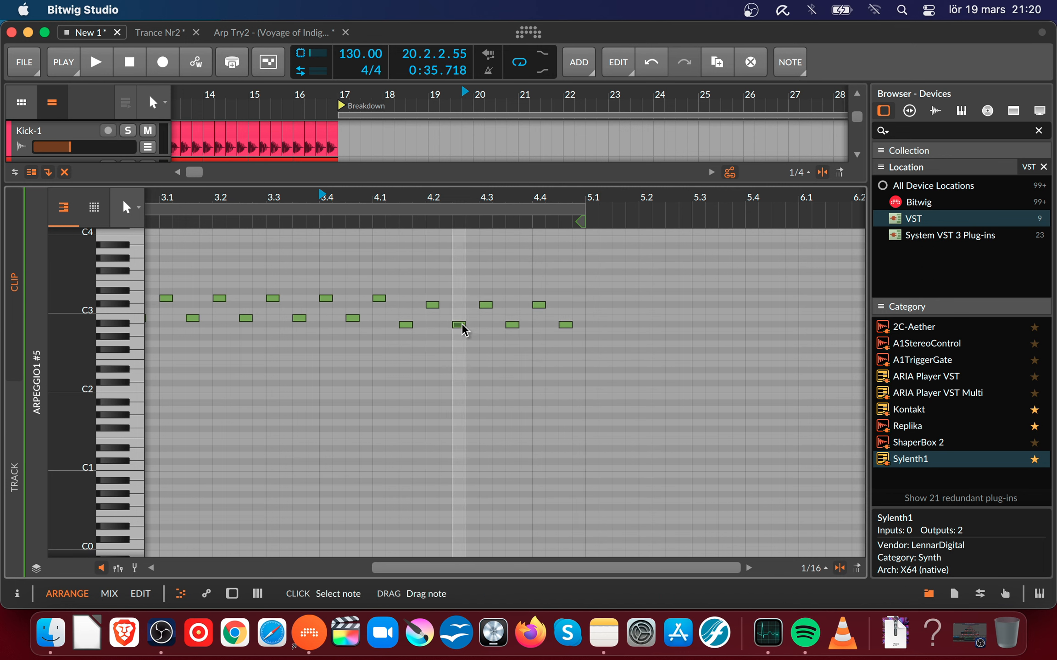
drag(402, 316, 625, 363)
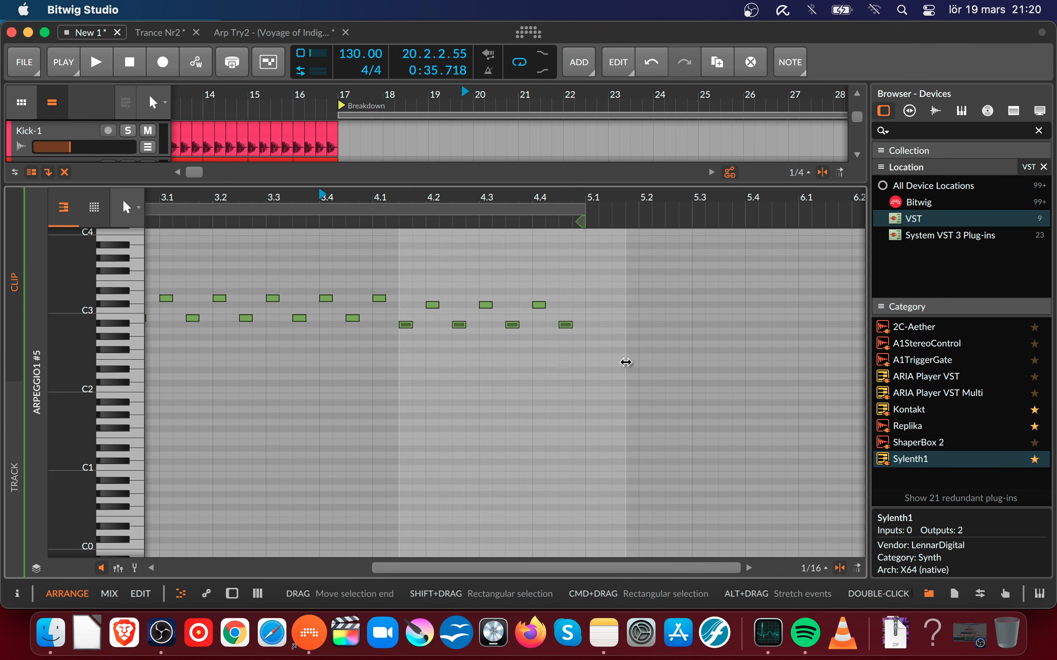
key(space)
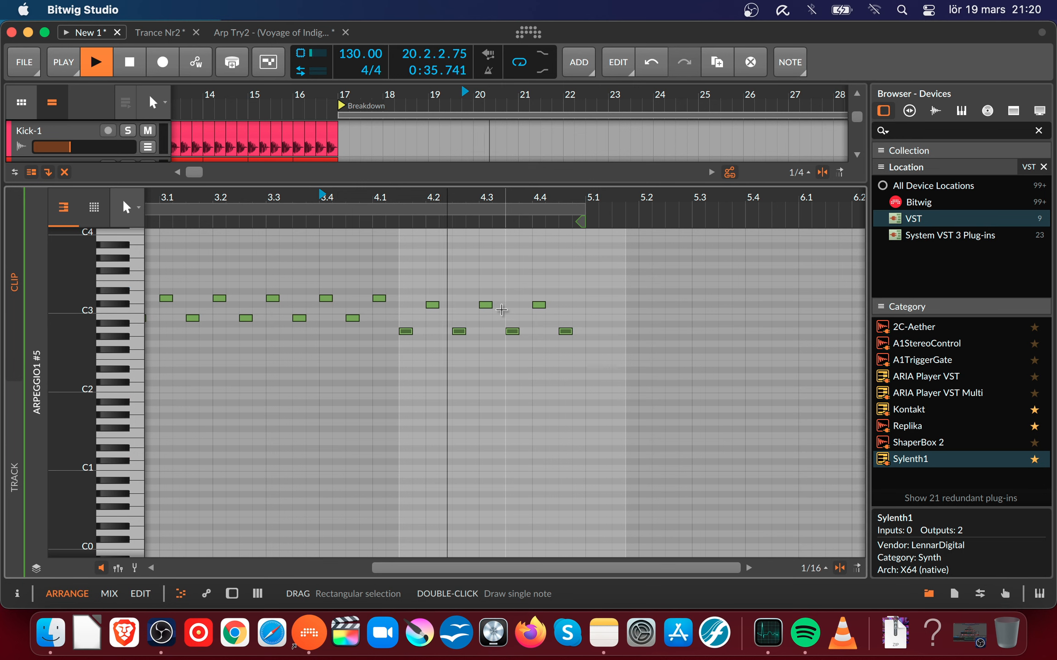
key(space)
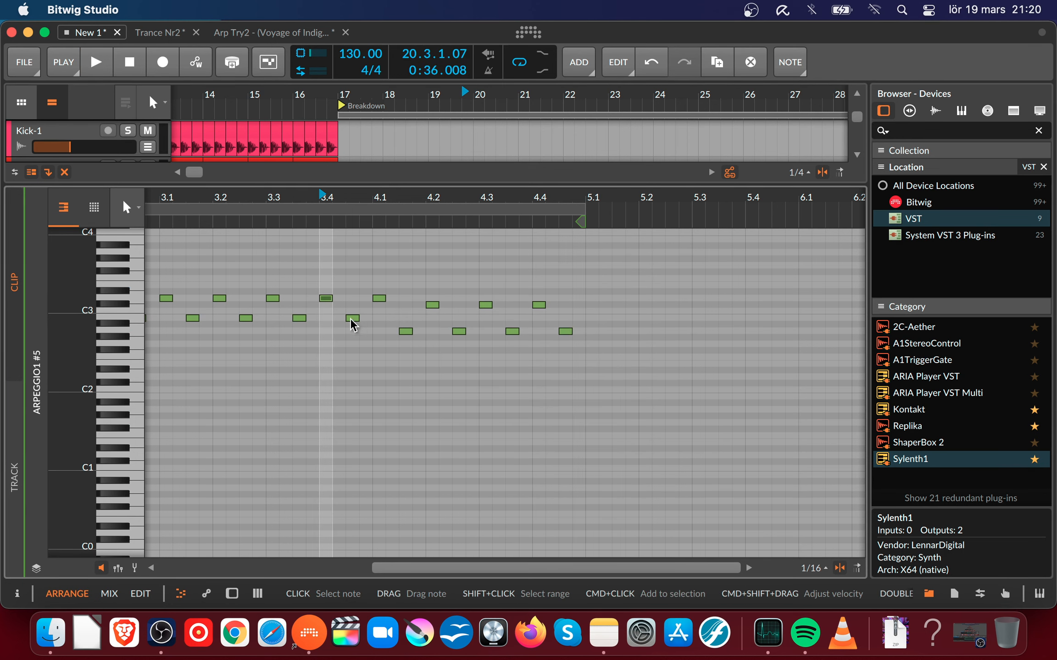
- Raise the lower note following beat 4.1 to B2 and audition the phrase from beat 3.4
click(351, 318)
click(433, 305)
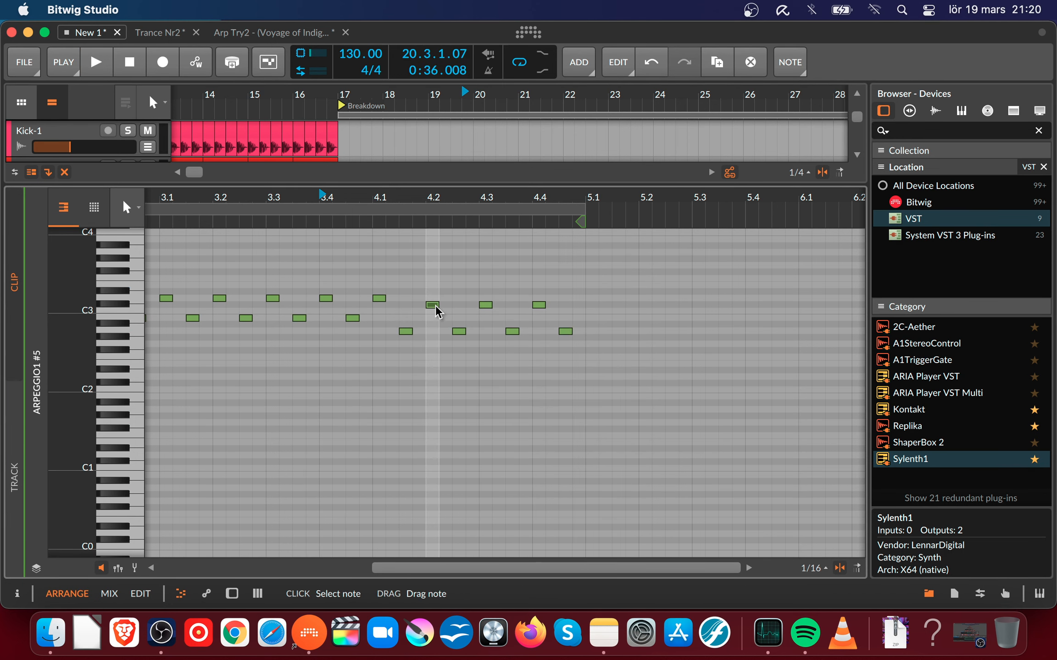
key(space)
key(space)
key(space)
key(space)
drag(405, 331, 407, 321)
key(space)
key(space)
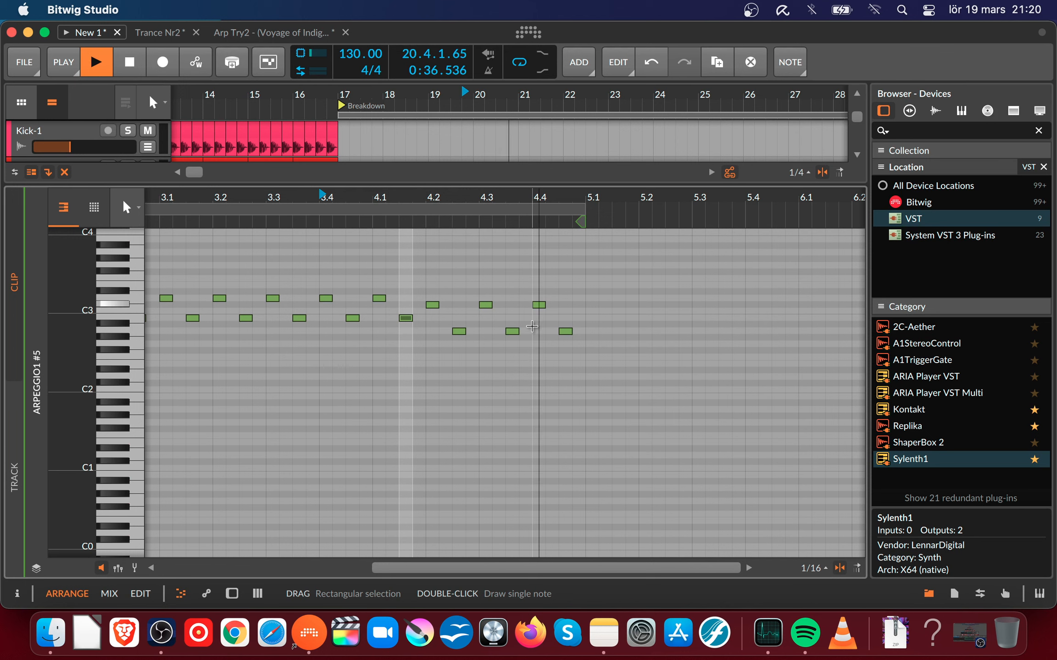
key(space)
- Copy the last note pair from beat 4.4 to beat 5.1 and audition the ending
click(555, 309)
drag(523, 278, 591, 308)
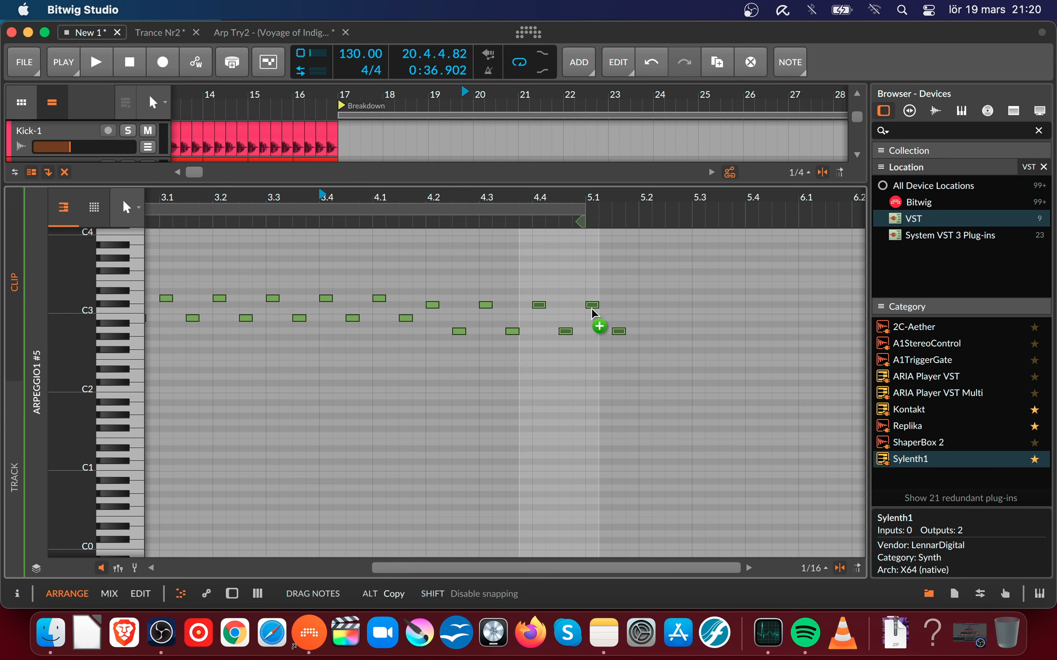
key(space)
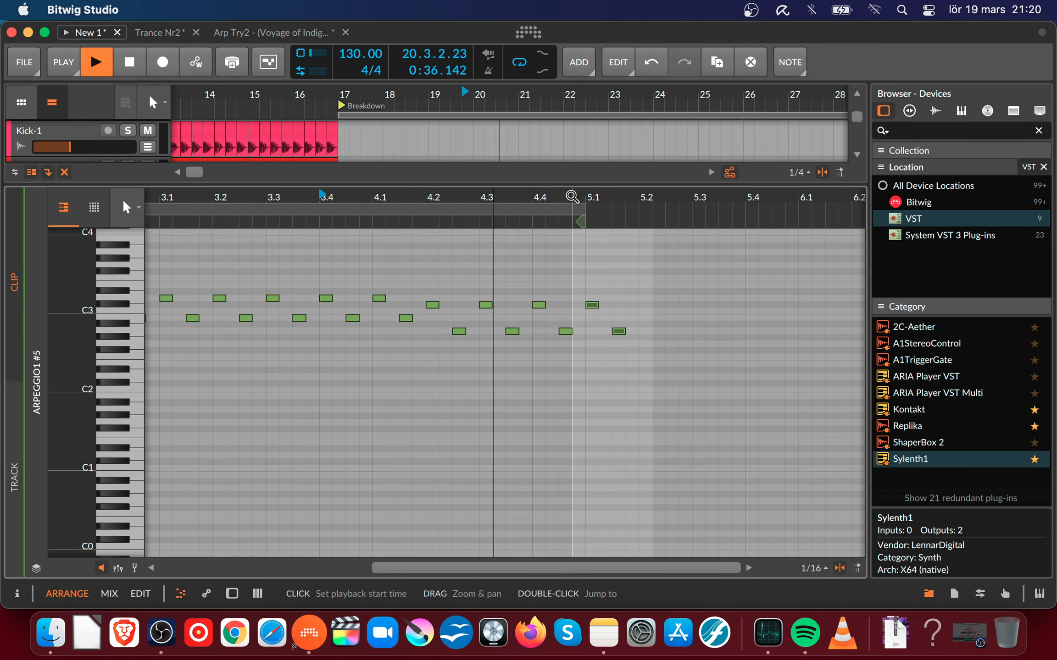
key(space)
- Enlarge the arranger to show all tracks and play the breakdown from bar 17 with the stabs
mouse_move(567, 187)
mouse_down()
mouse_move(556, 317)
mouse_move(524, 421)
mouse_up()
click(352, 109)
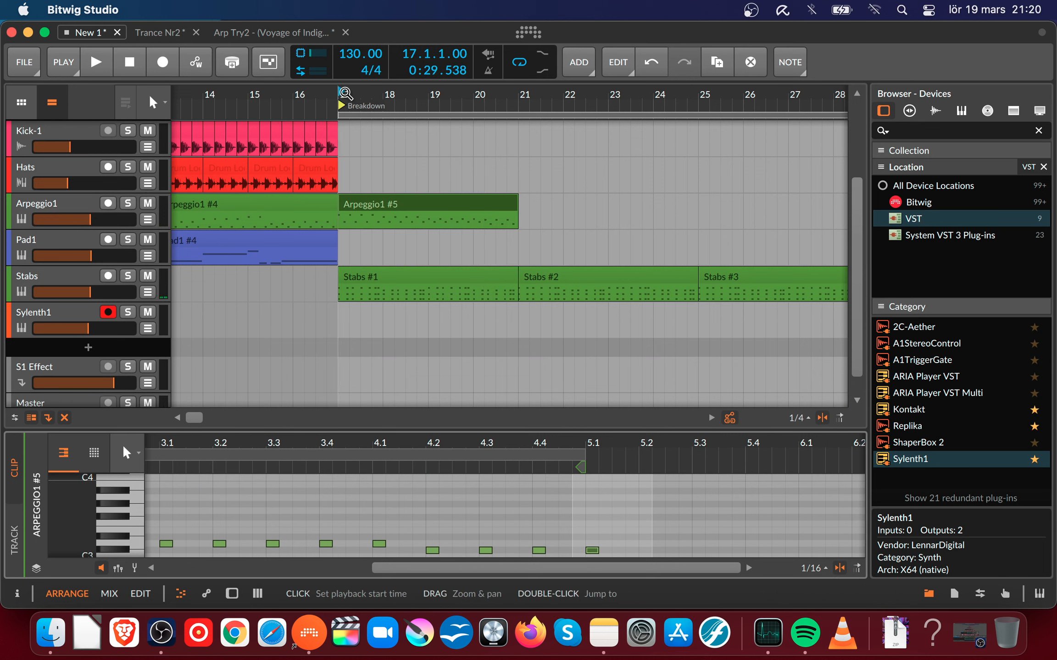
key(space)
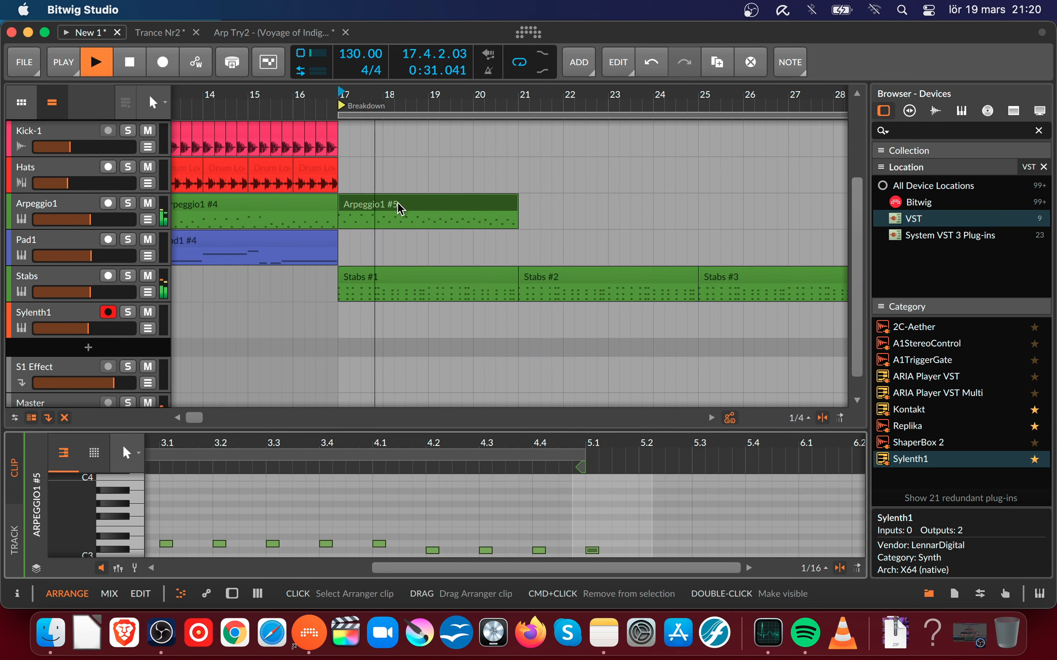
- Play the breakdown from bar 17 with the Arpeggio1 #5 clip open in an enlarged note editor
click(504, 210)
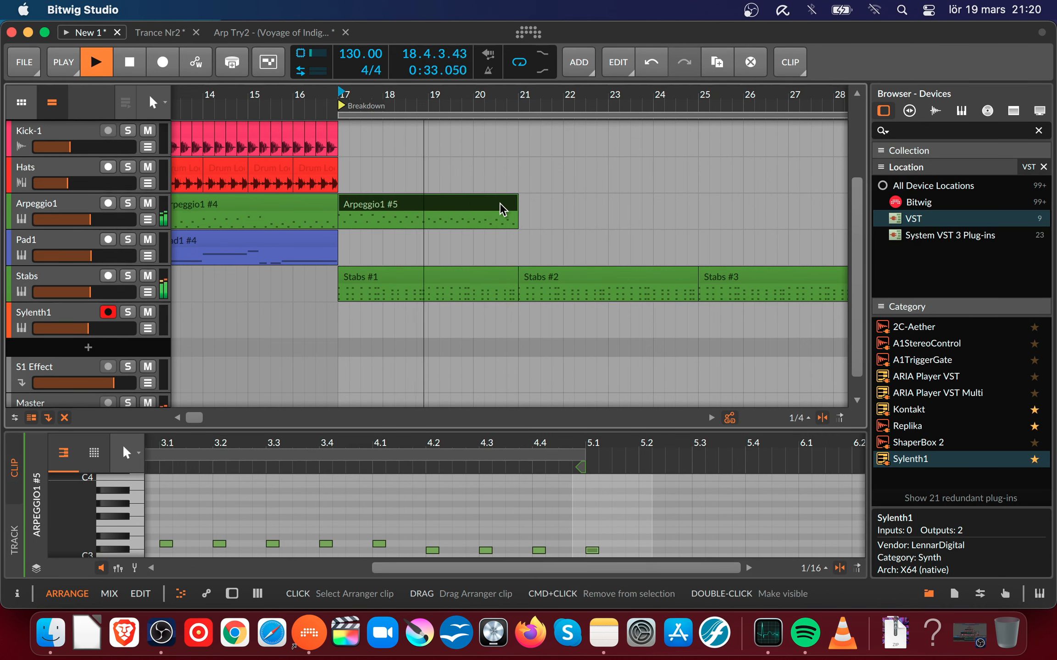
key(space)
double_click(470, 208)
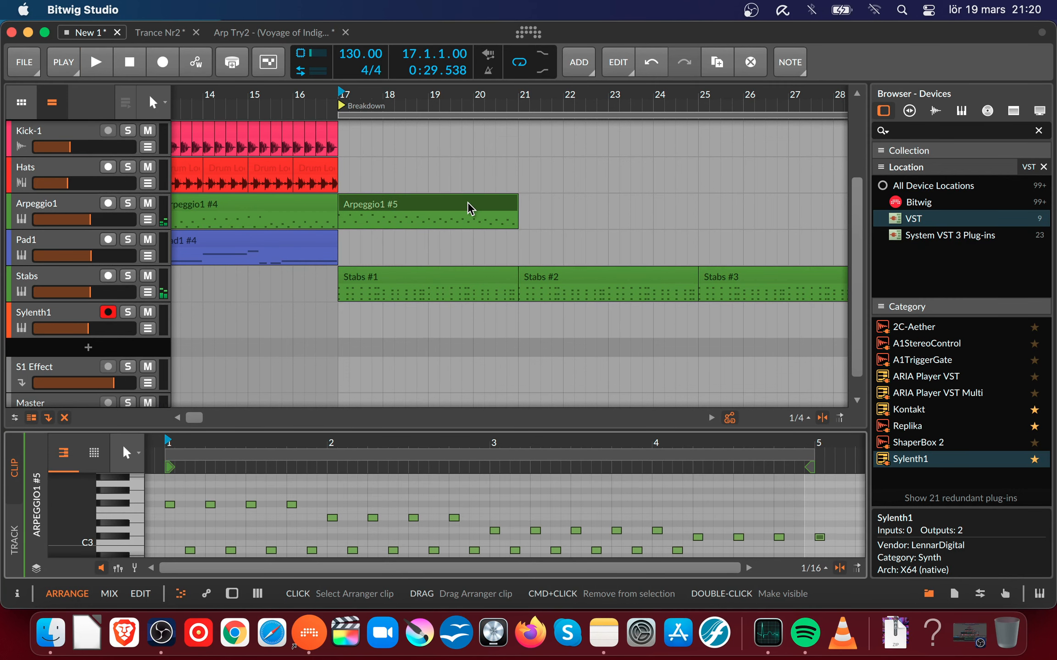
click(571, 440)
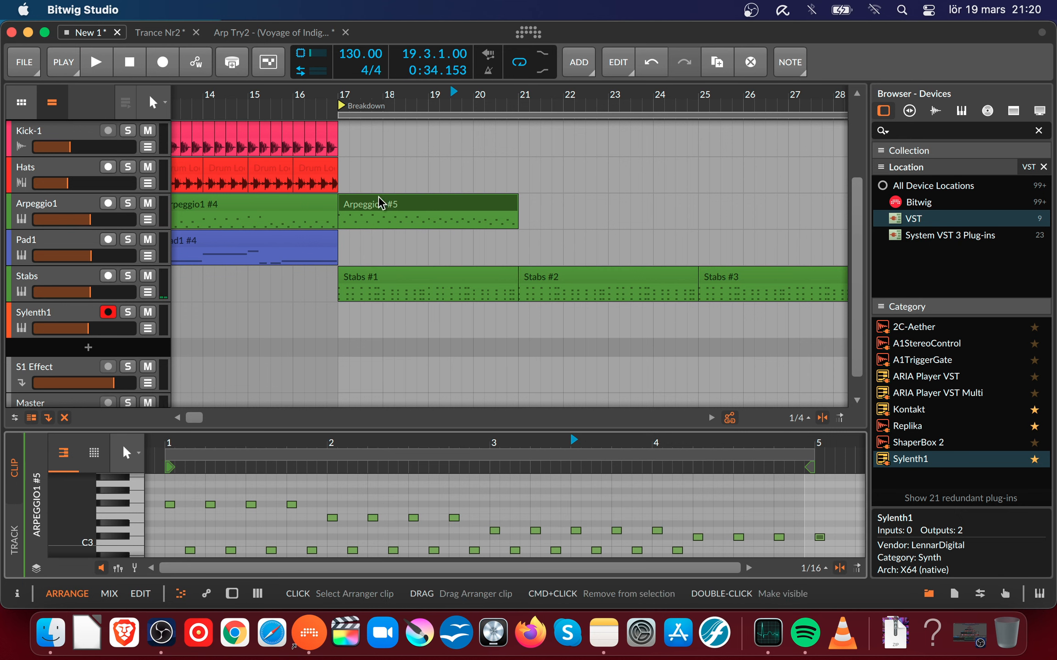
click(340, 95)
key(space)
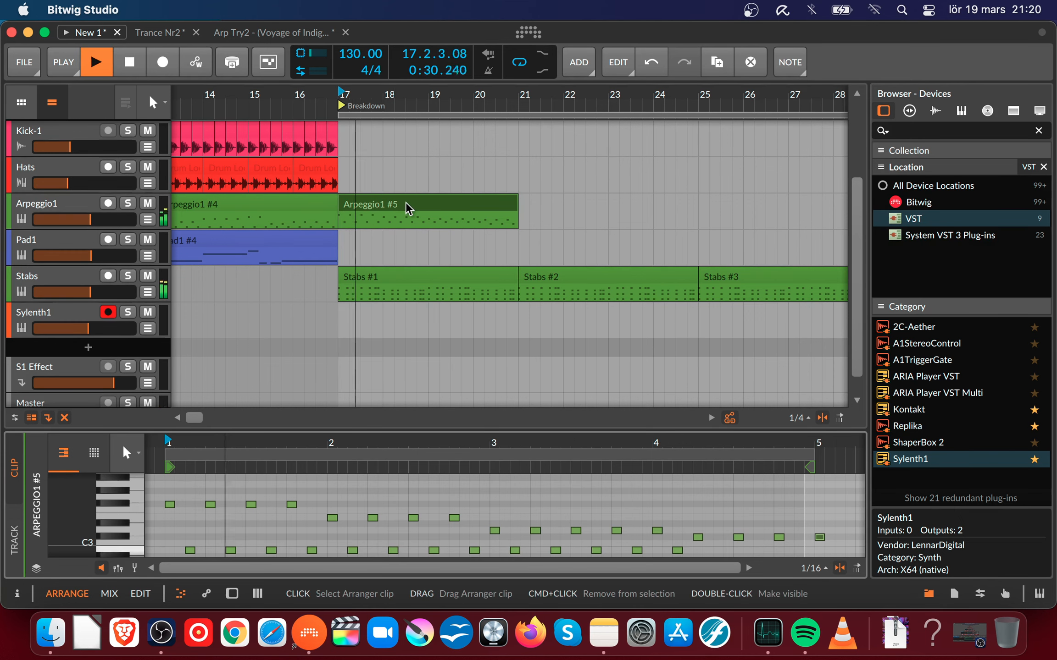
drag(556, 431, 556, 242)
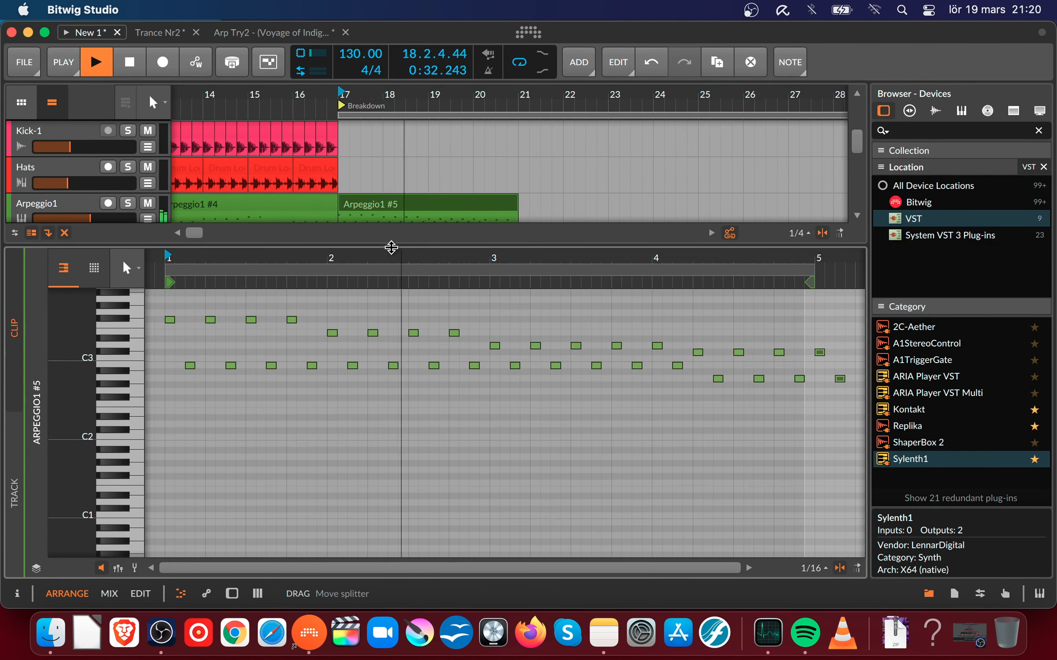
drag(374, 259, 252, 290)
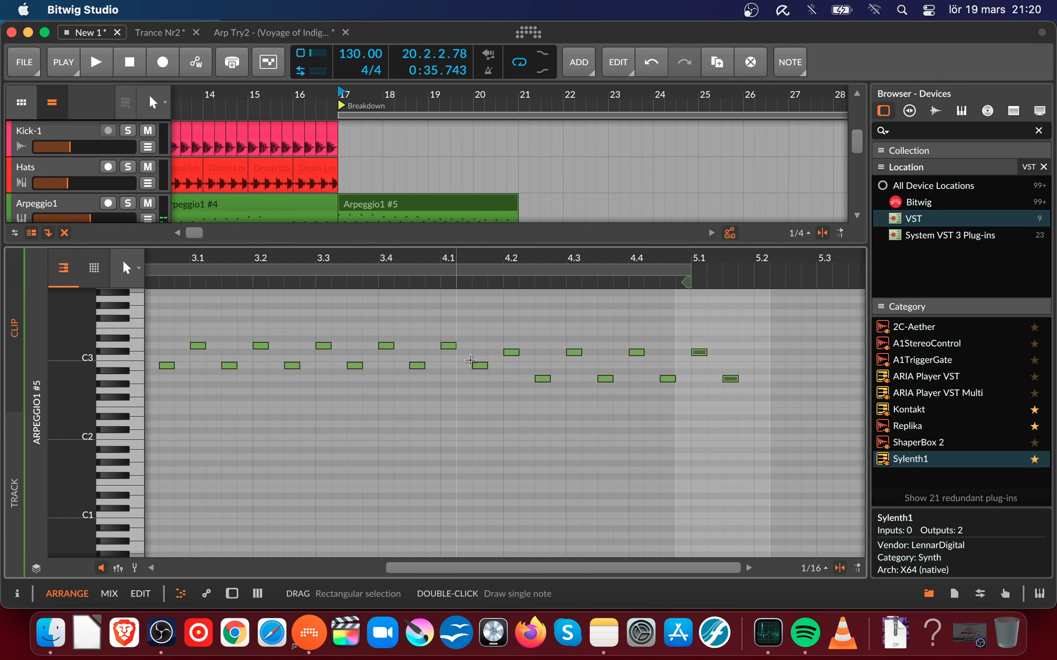
- Lower the note pair at beat 4.1 to C#3 and A2 and audition the phrase from beat 3.3
click(334, 258)
key(space)
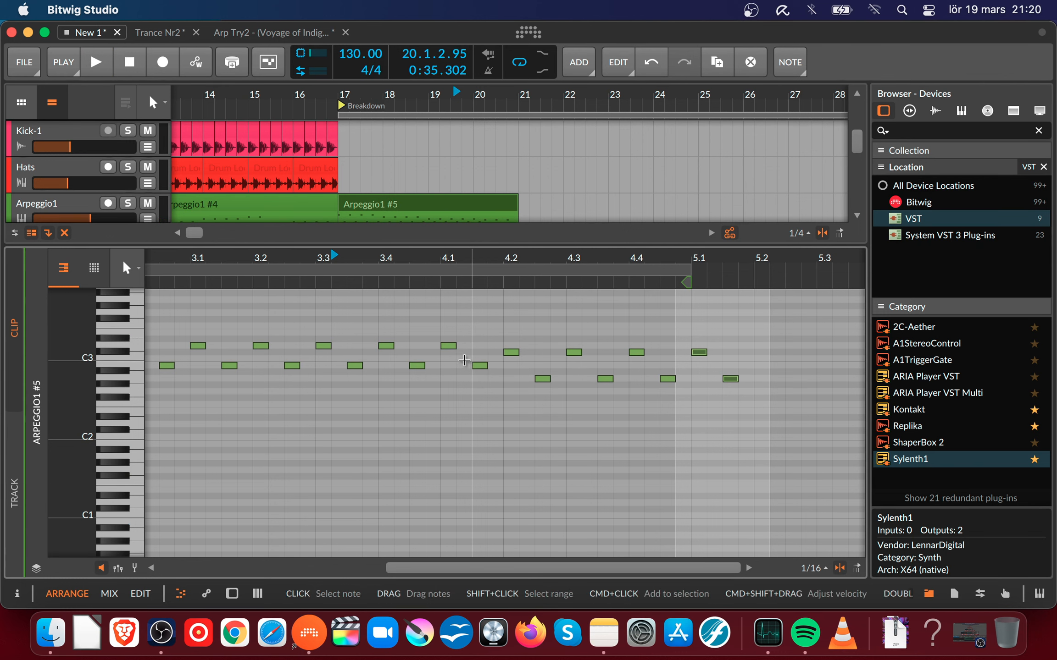
drag(448, 347, 479, 380)
key(space)
key(space)
key(space)
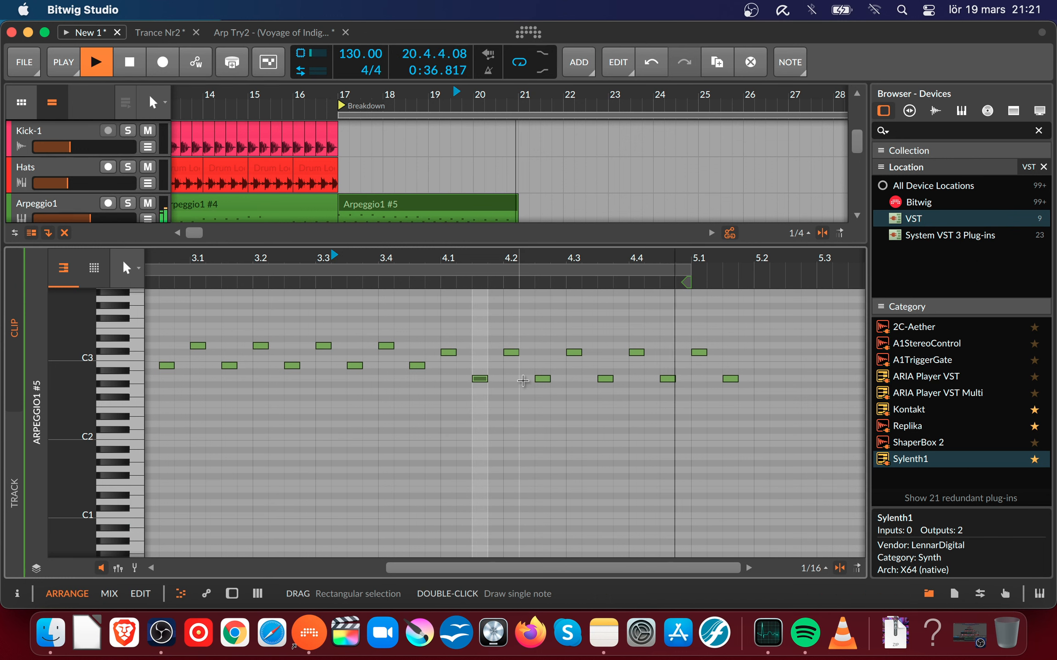
key(space)
- Delete the extra note pair at beat 5.1 and audition the ending from beat 3.3
drag(702, 335, 743, 386)
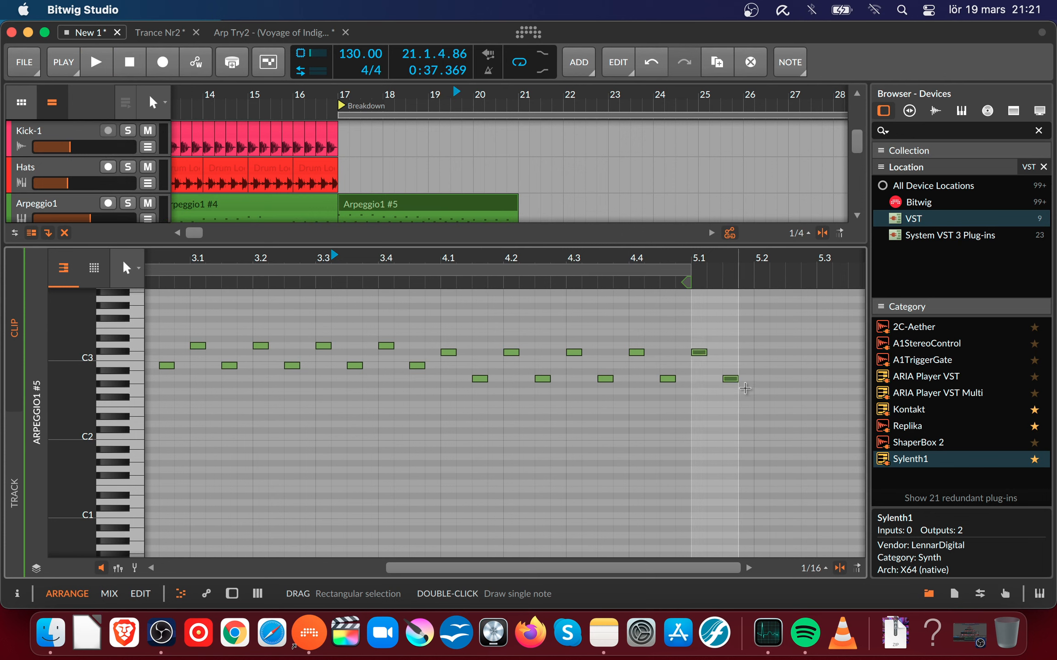
key(Delete)
key(space)
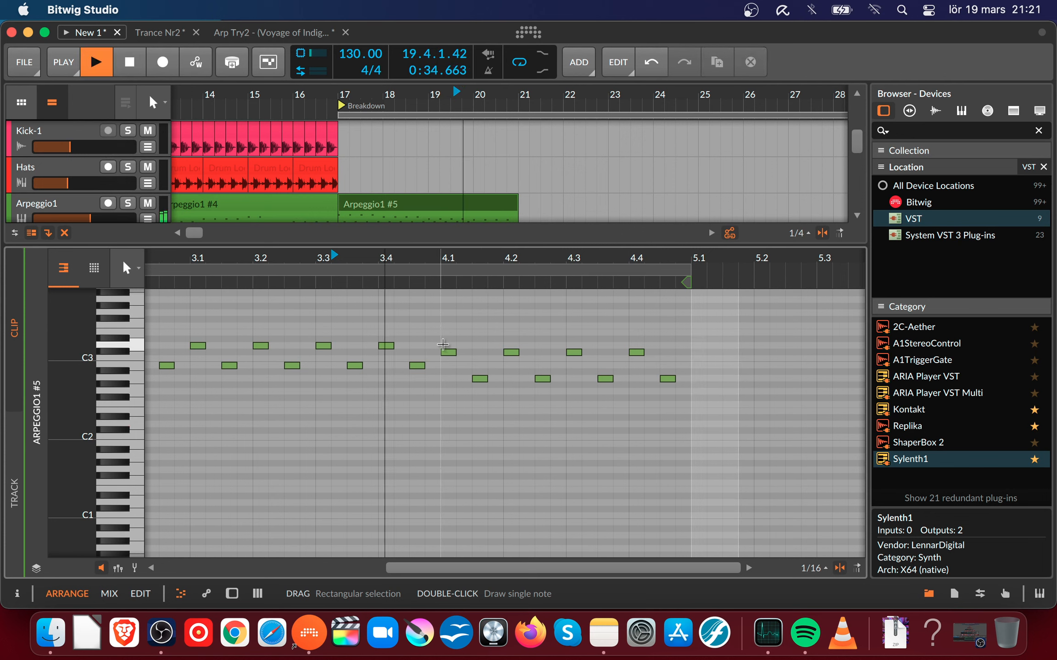
- Play the whole four-bar arpeggio with the stabs, enlarging the arranger to show the Stabs track
drag(473, 258, 572, 259)
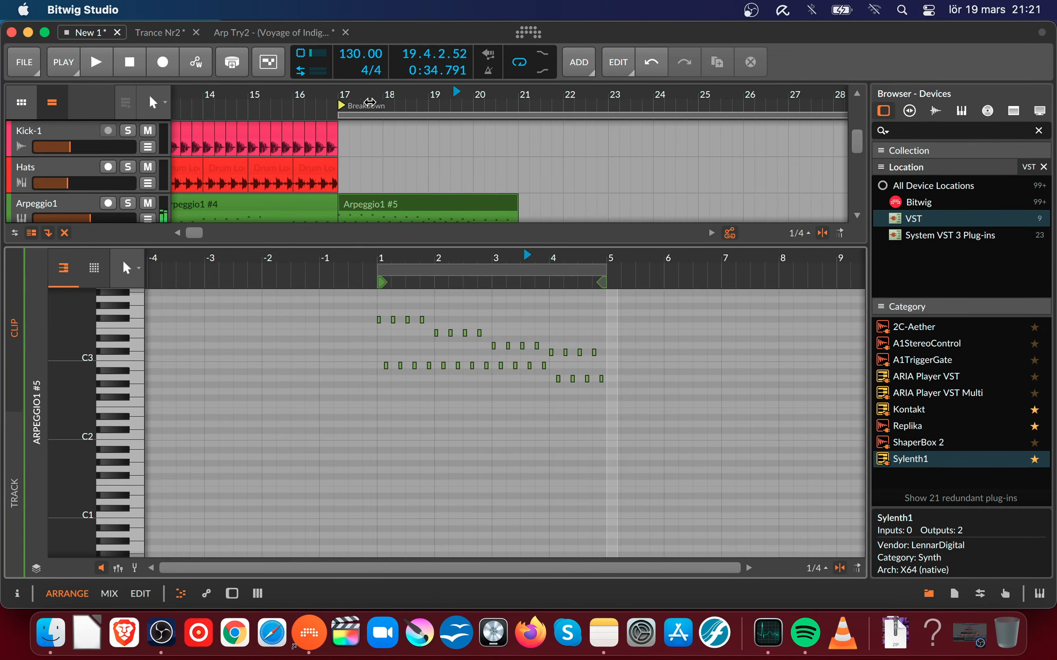
click(340, 87)
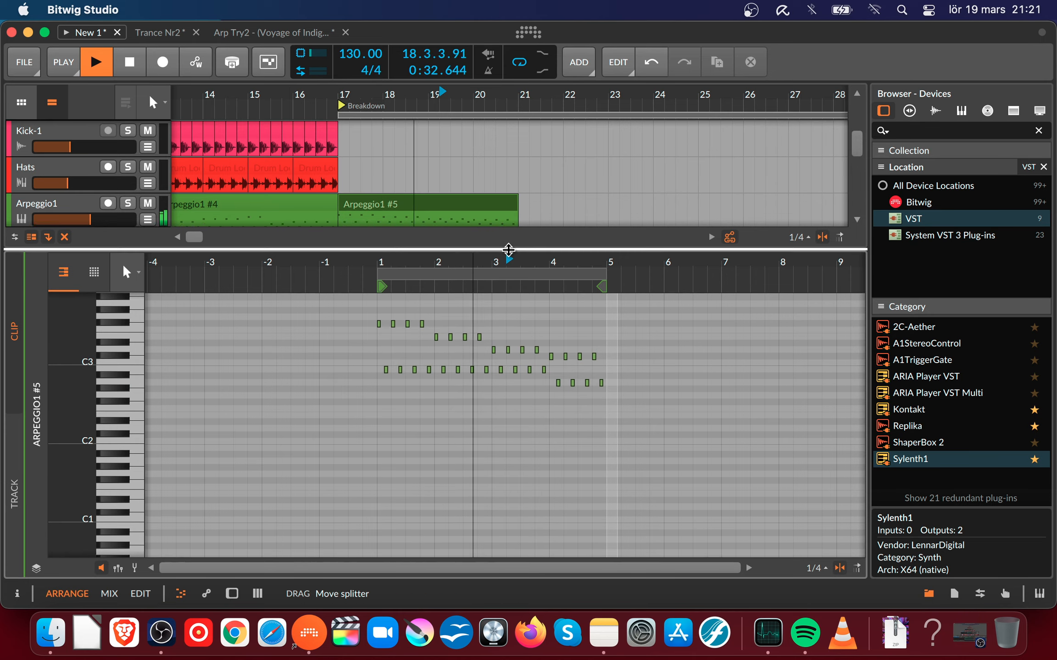
drag(509, 244, 513, 322)
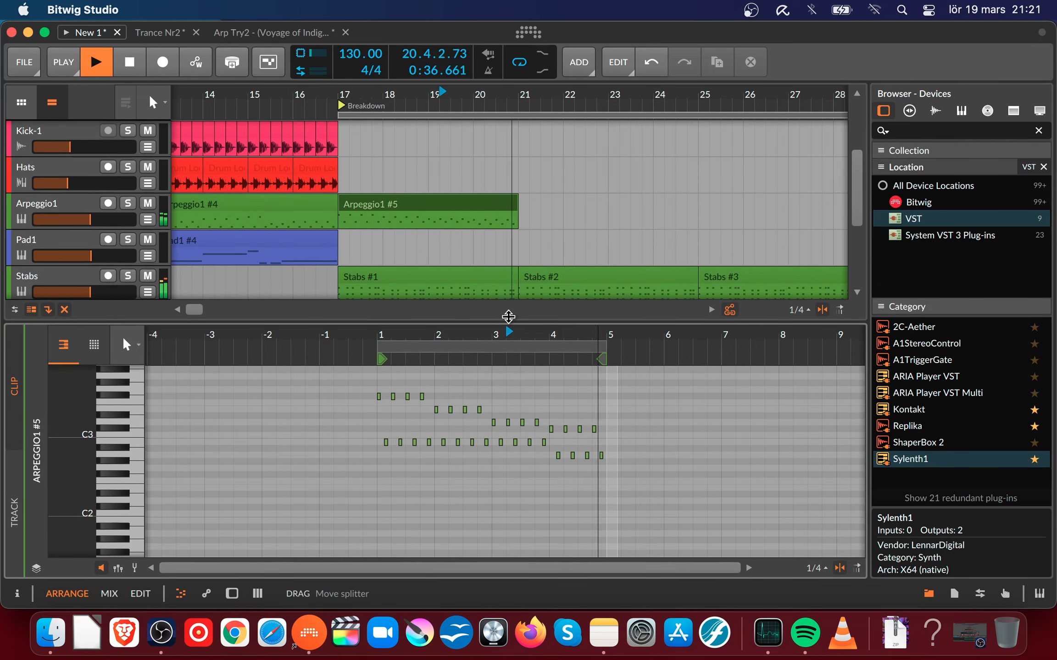
key(space)
- Raise the four lower arpeggio notes in the fourth bar to B2, comparing other pitches and auditioning the phrase from the third bar
click(434, 205)
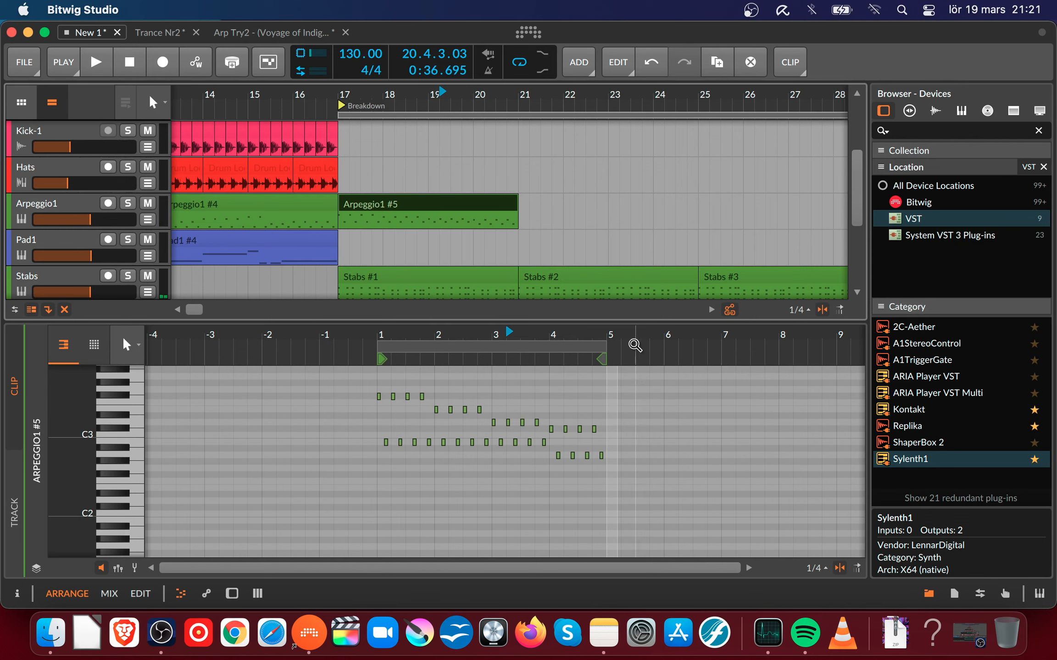
drag(599, 331, 602, 367)
drag(469, 449, 694, 475)
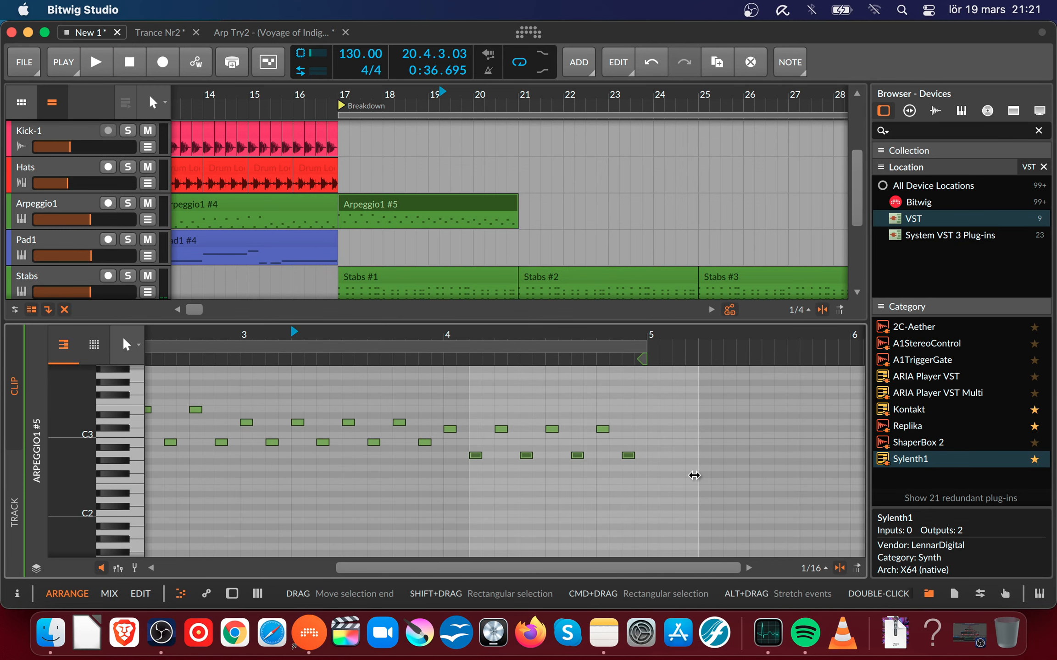
key(Up)
key(Down)
key(Down)
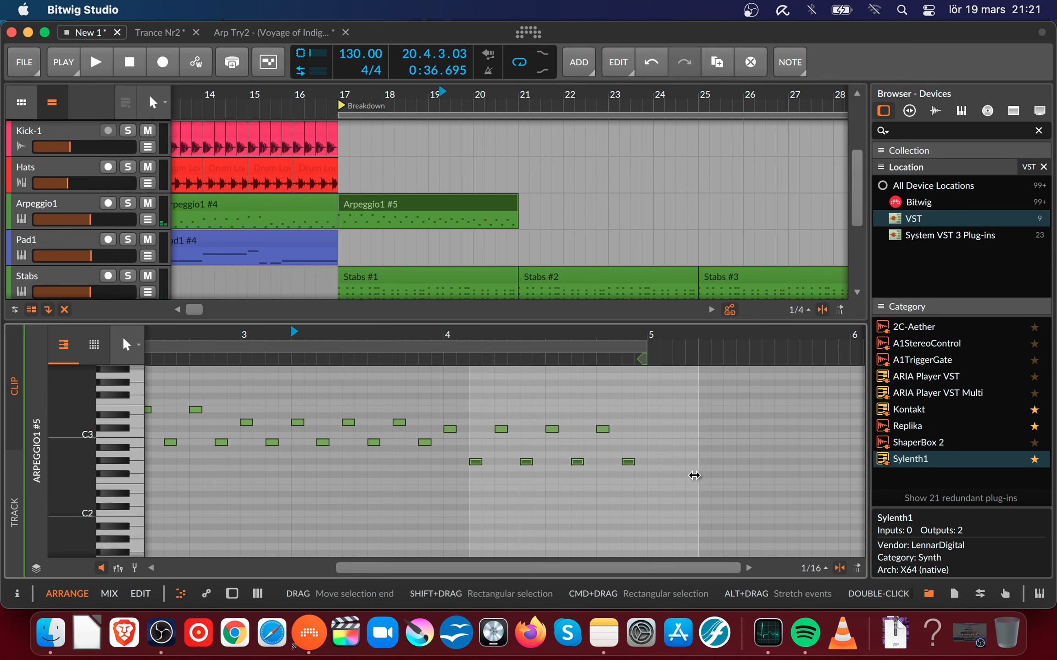
key(Down)
key(Down)
key(Up)
key(Up)
key(Up)
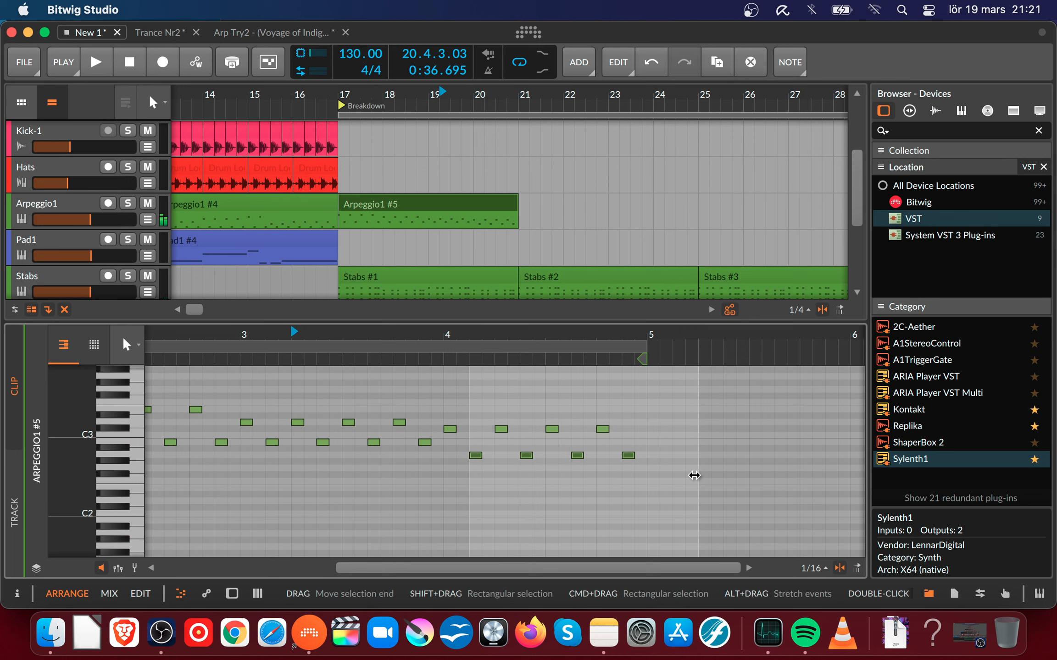
key(Up)
key(space)
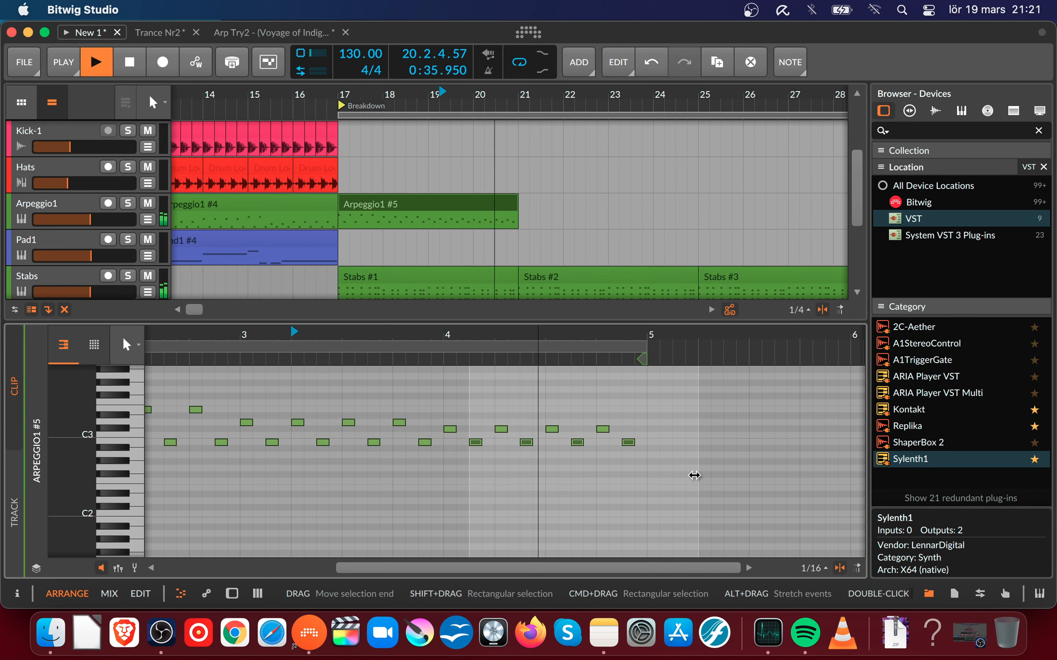
key(space)
key(space)
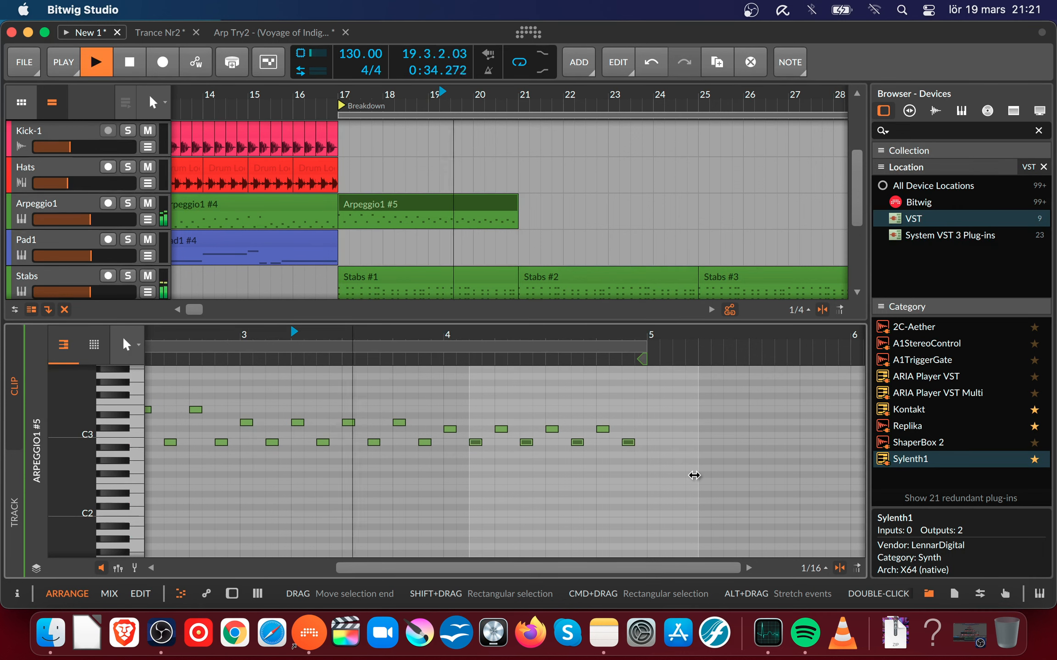
key(space)
- Copy the Arpeggio1 #5 clip to bar 21, directly after the original
click(398, 201)
drag(438, 97, 357, 98)
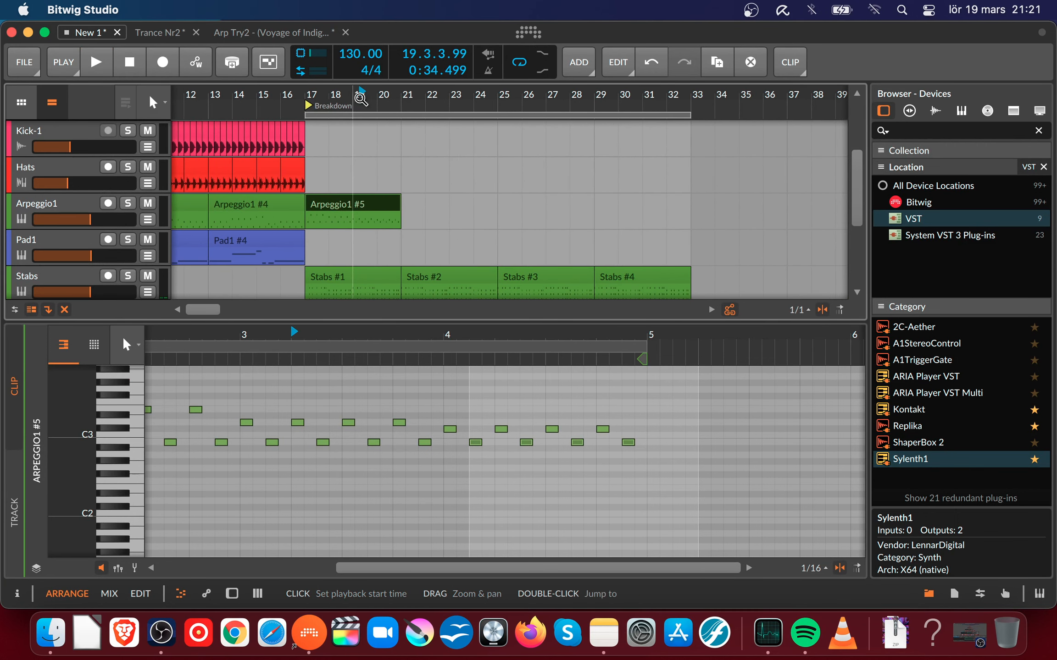
drag(373, 209, 469, 213)
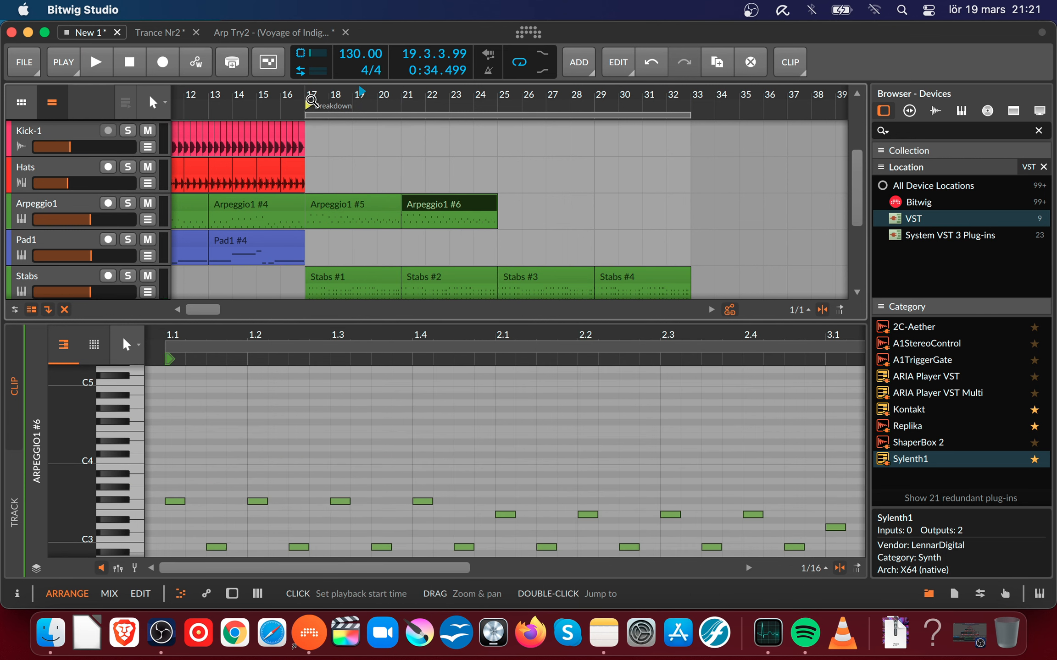
- Play the breakdown from bar 17 and shorten the loop region to end at bar 25
click(314, 115)
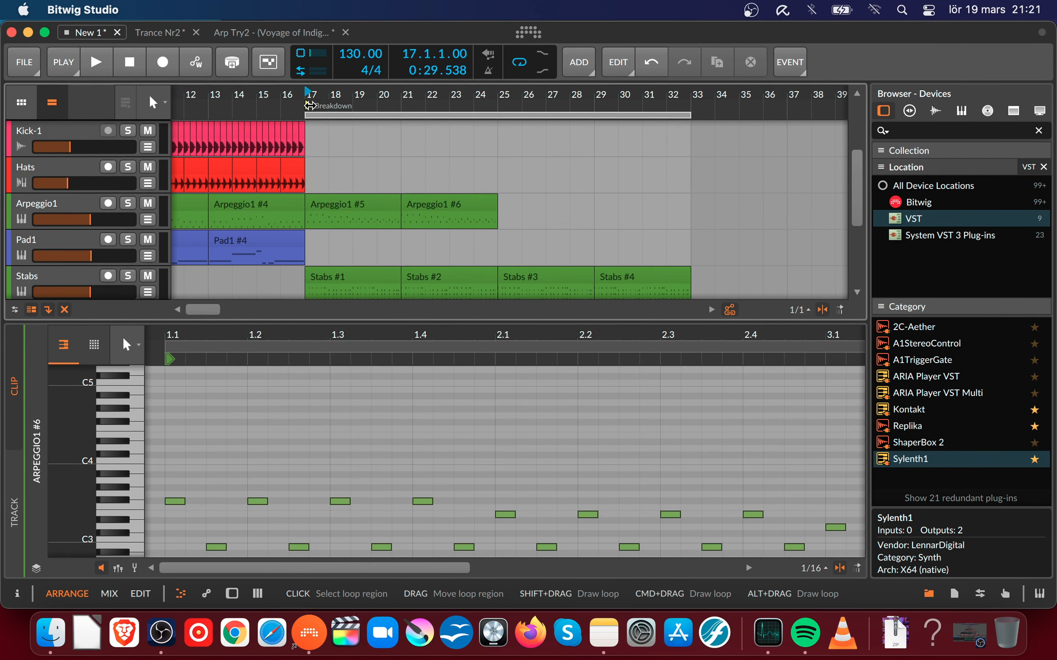
key(space)
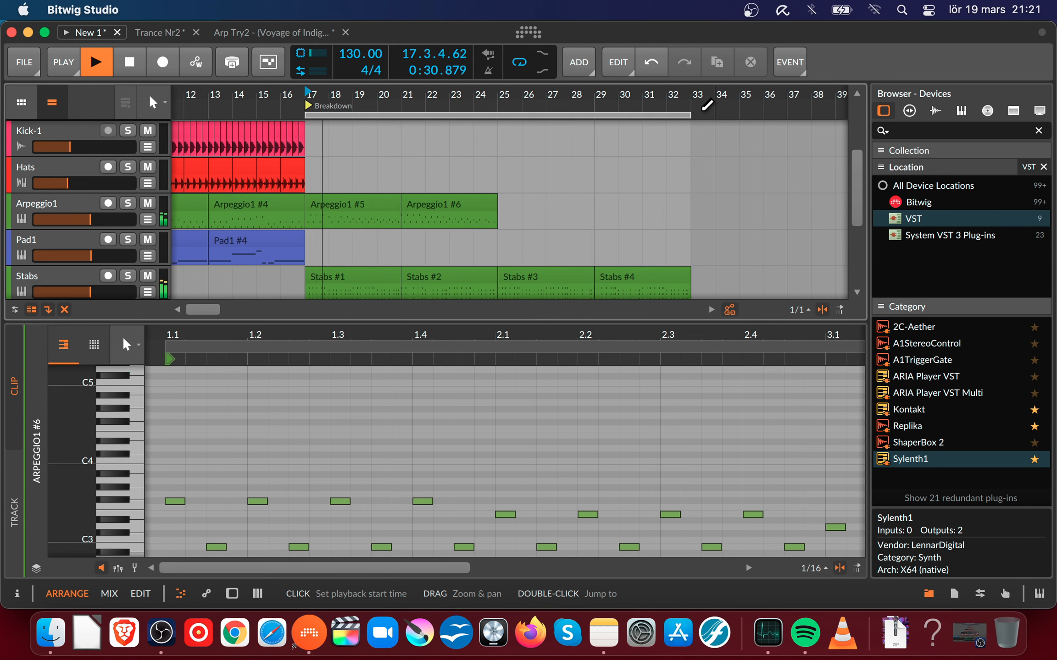
mouse_move(707, 106)
mouse_down()
mouse_move(609, 134)
mouse_move(472, 132)
mouse_move(491, 131)
mouse_up()
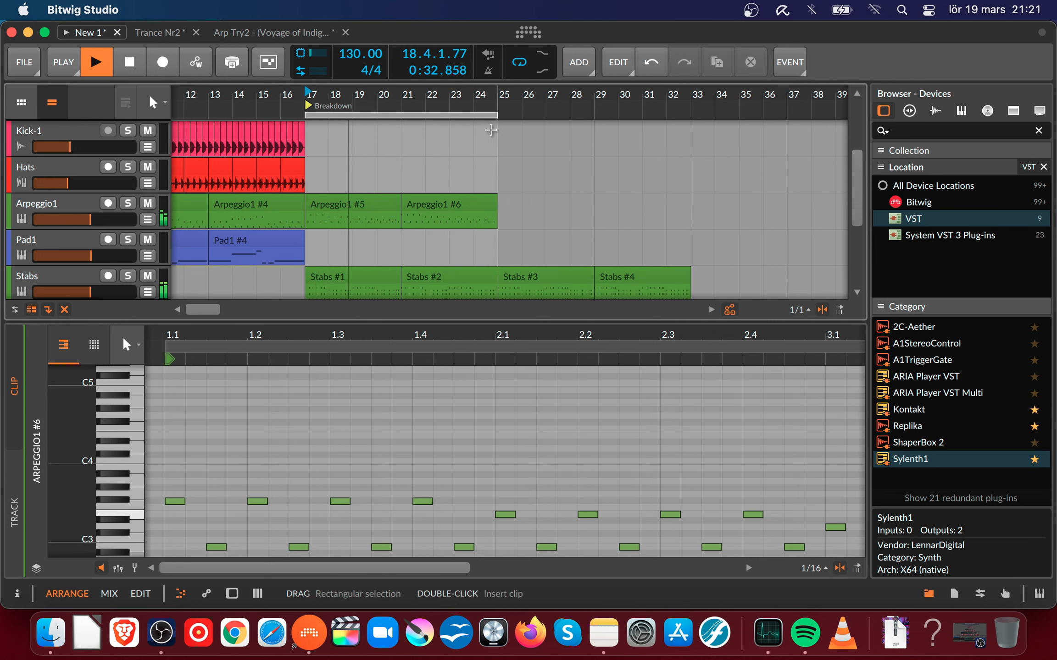
drag(376, 93, 469, 94)
key(space)
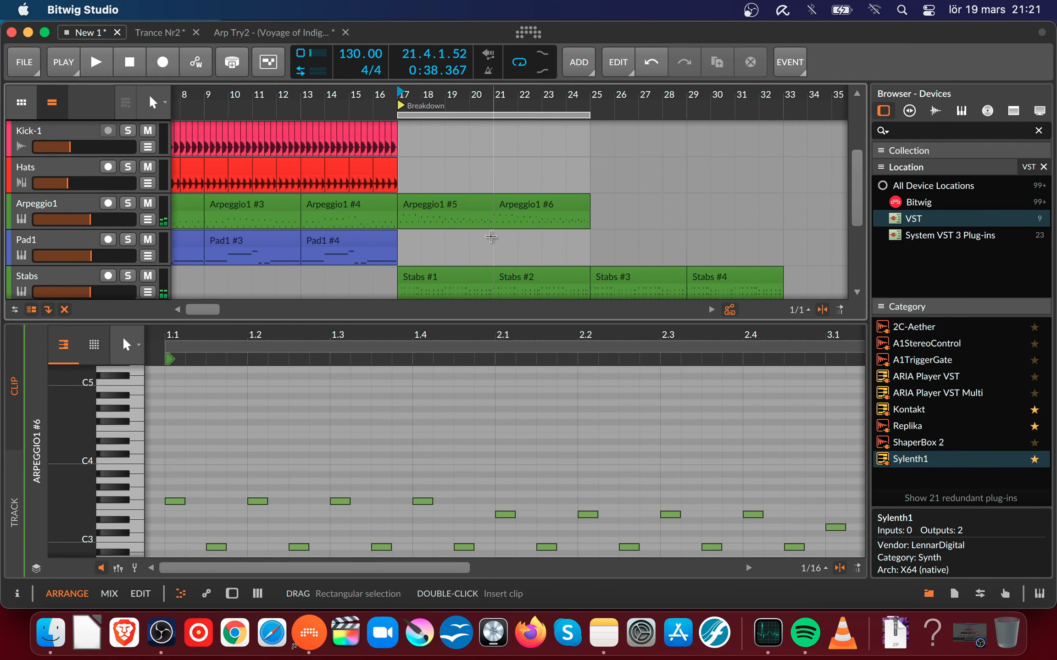
- Duplicate the Arpeggio1 track together with its clips and devices
click(459, 209)
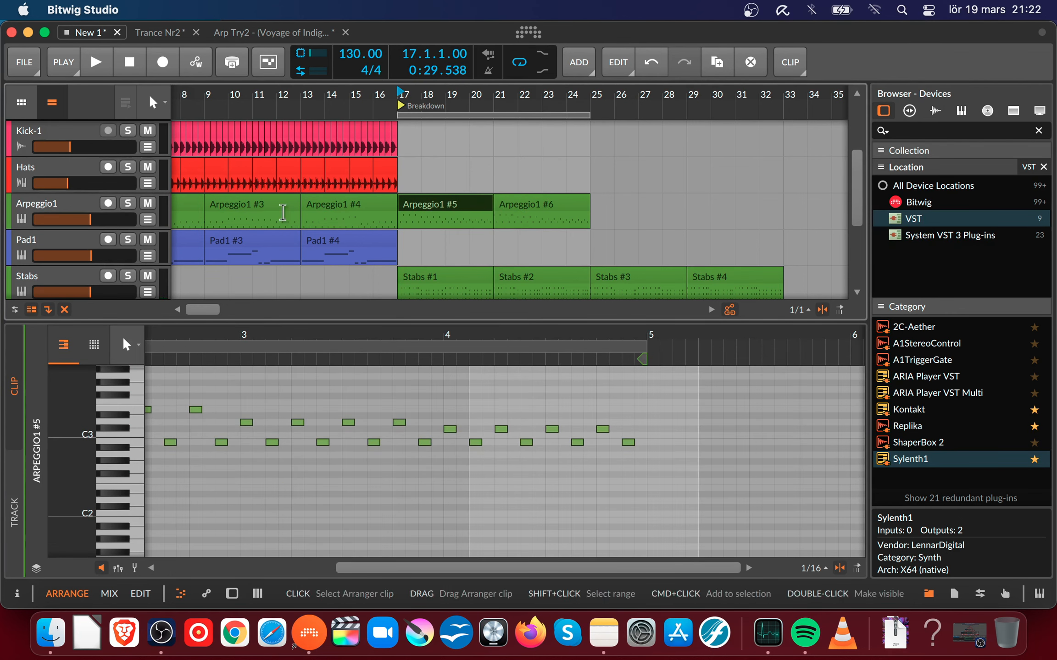
double_click(49, 207)
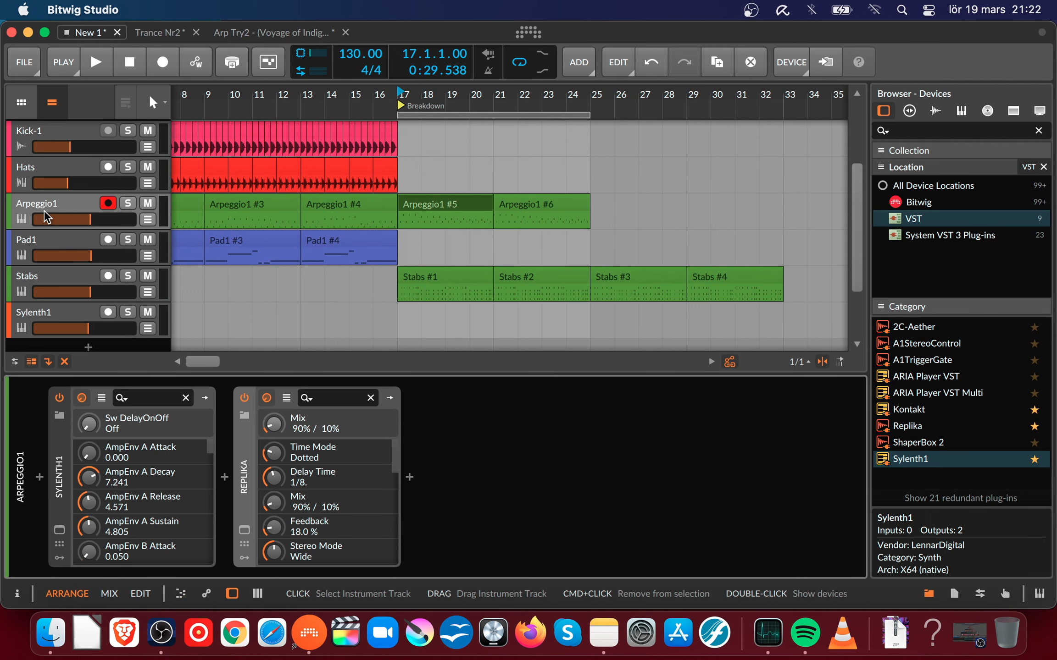
drag(44, 210, 48, 222)
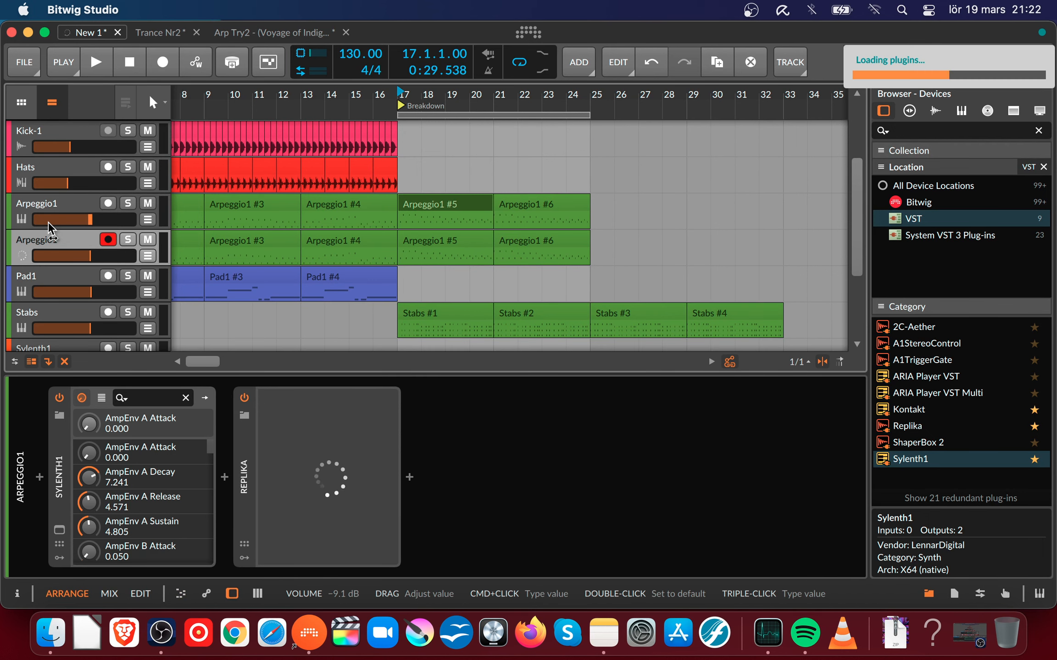
- Delete the four intro clips in bars 1 to 16 from the duplicated Arpeggio1 track
click(500, 231)
drag(331, 98, 430, 113)
click(416, 239)
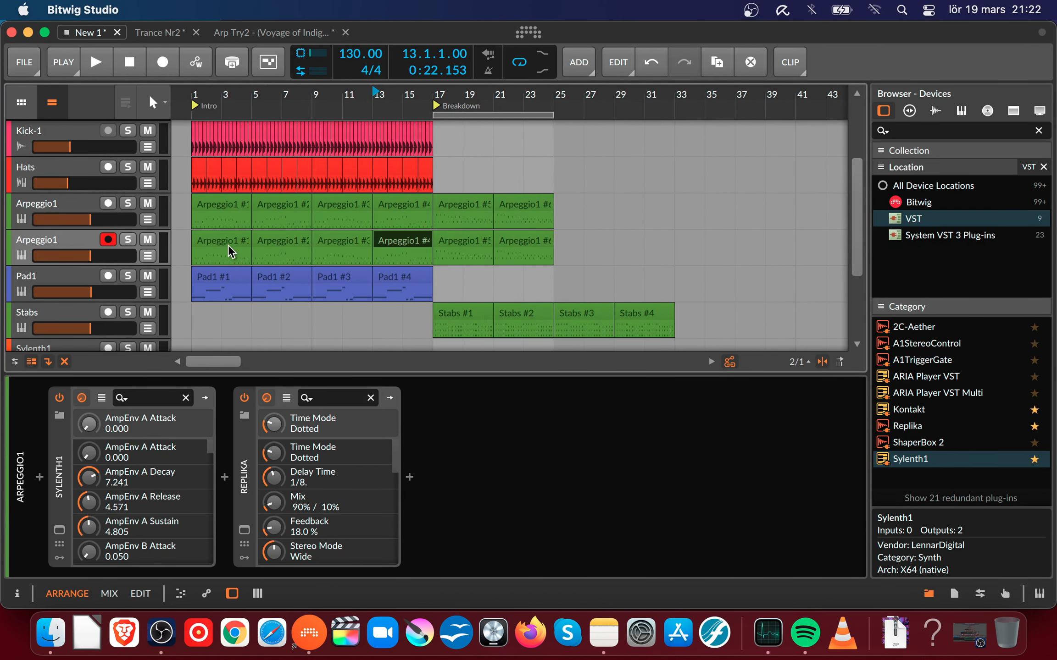
shift+click(220, 243)
key(Delete)
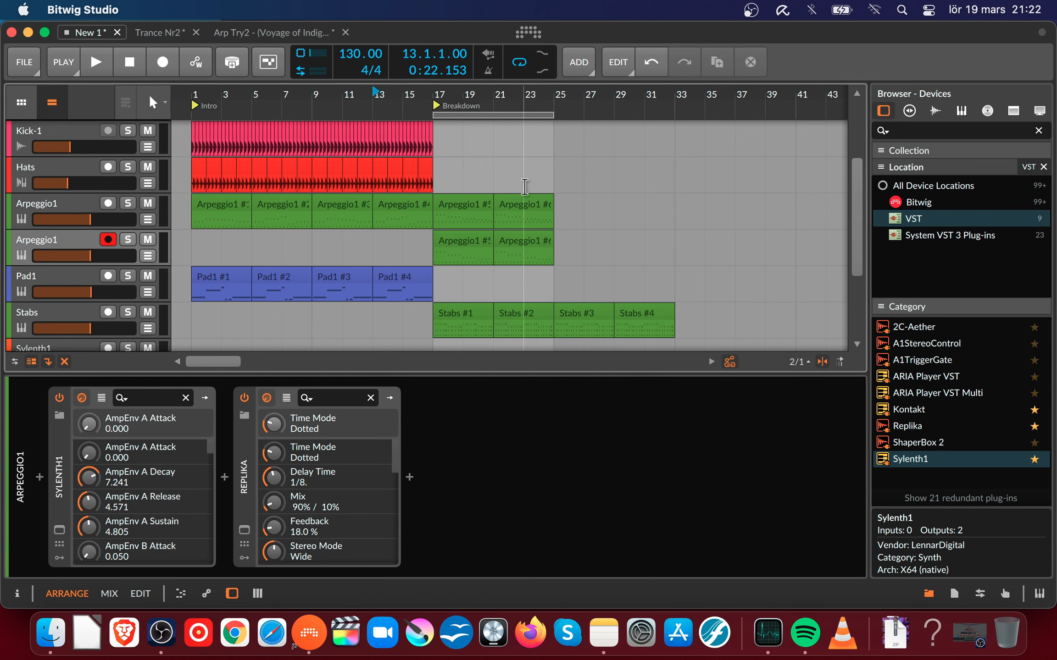
- Delete the two breakdown clips in bars 17 to 24 from the original Arpeggio1 track
click(518, 191)
click(516, 204)
shift+click(475, 205)
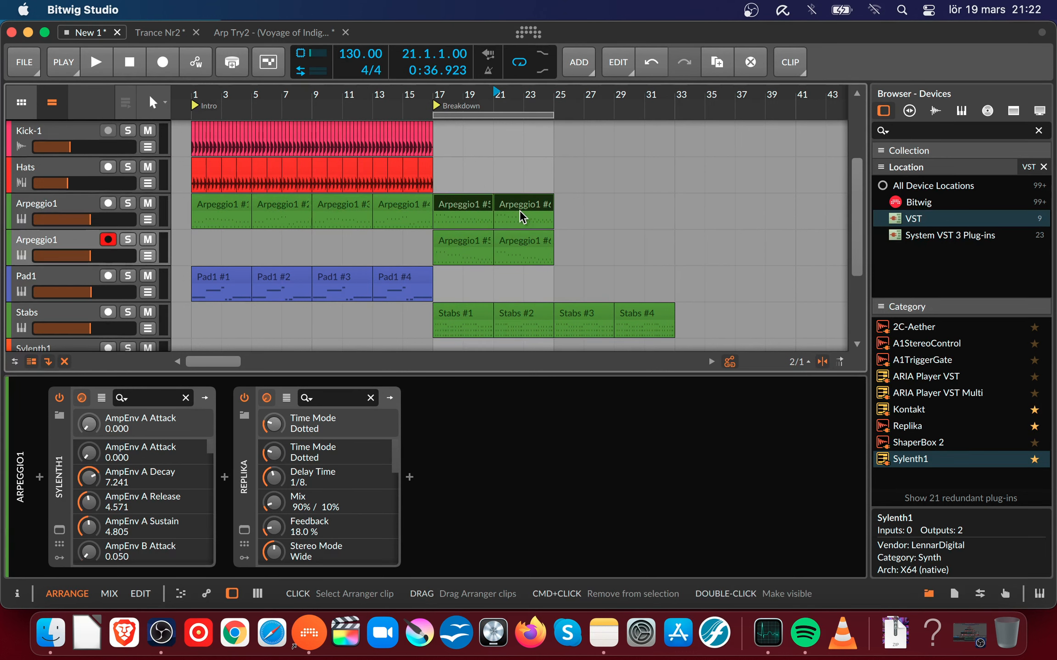
key(Delete)
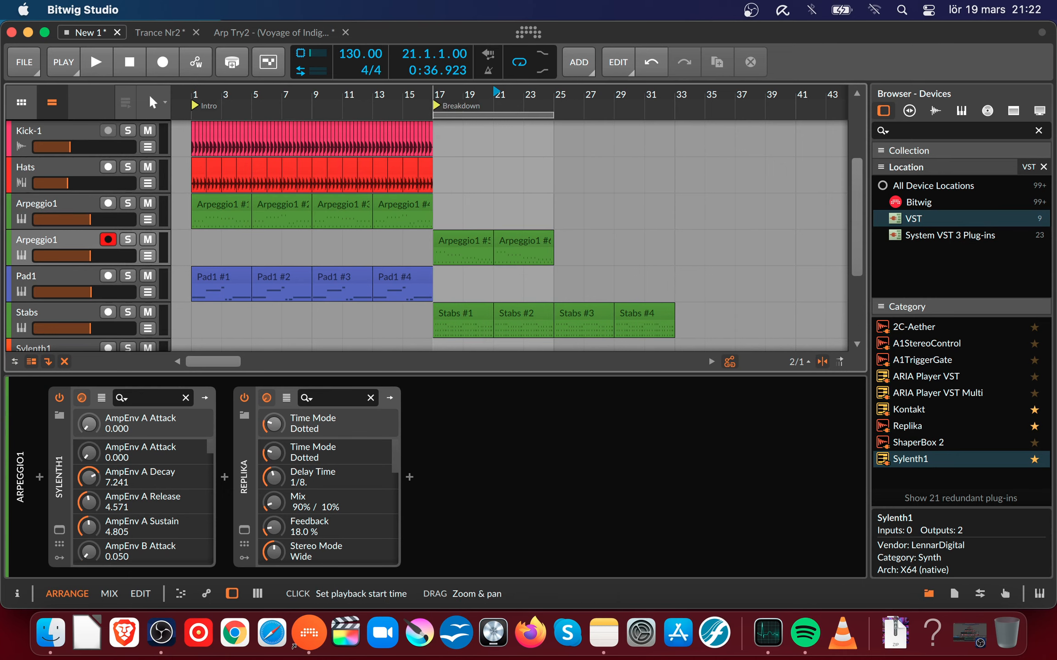
- Compare the device settings of the original and the duplicated Arpeggio1 tracks
drag(440, 97, 537, 187)
double_click(65, 239)
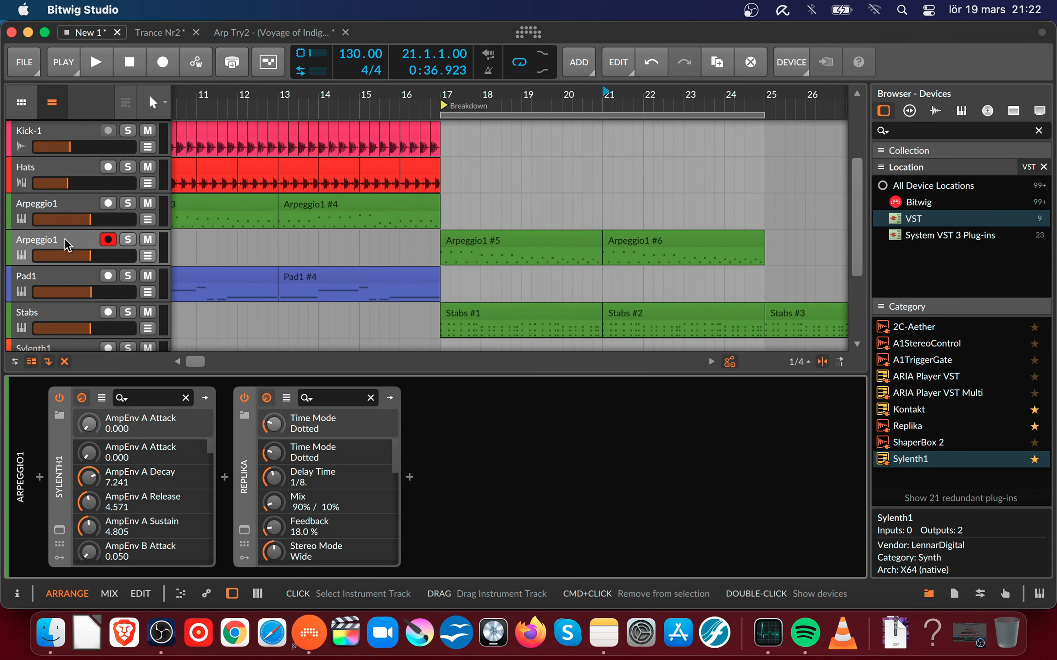
click(59, 530)
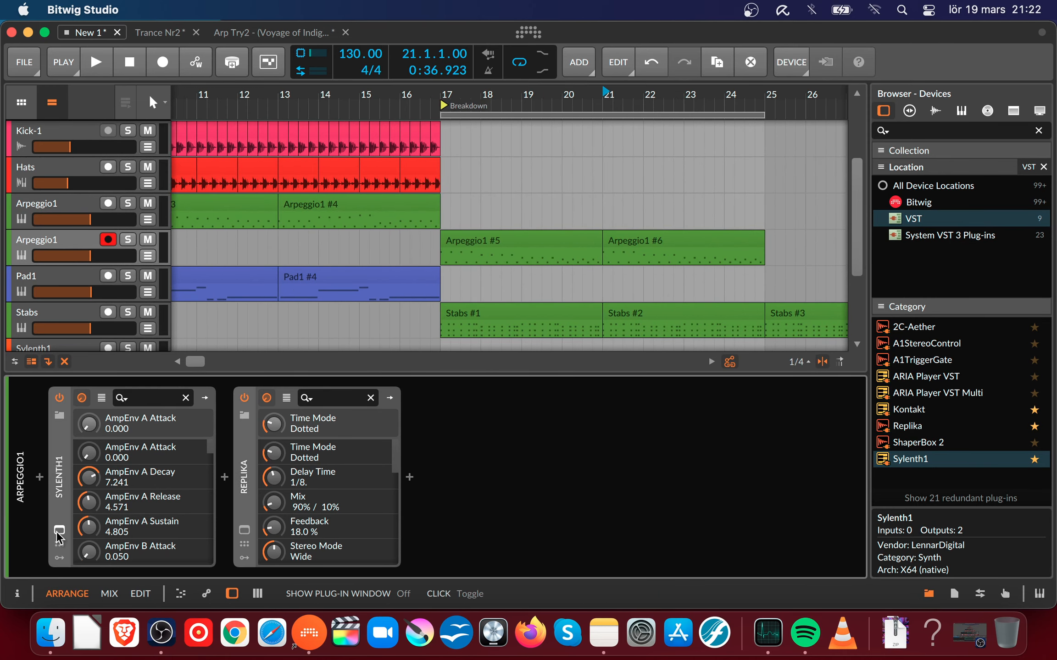
click(315, 85)
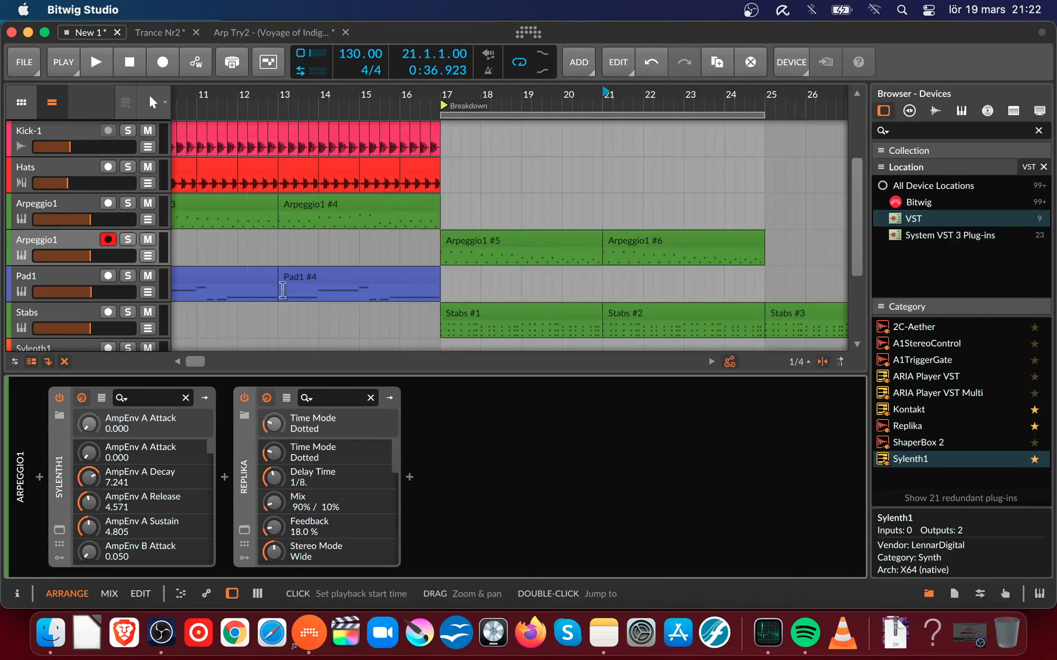
click(307, 199)
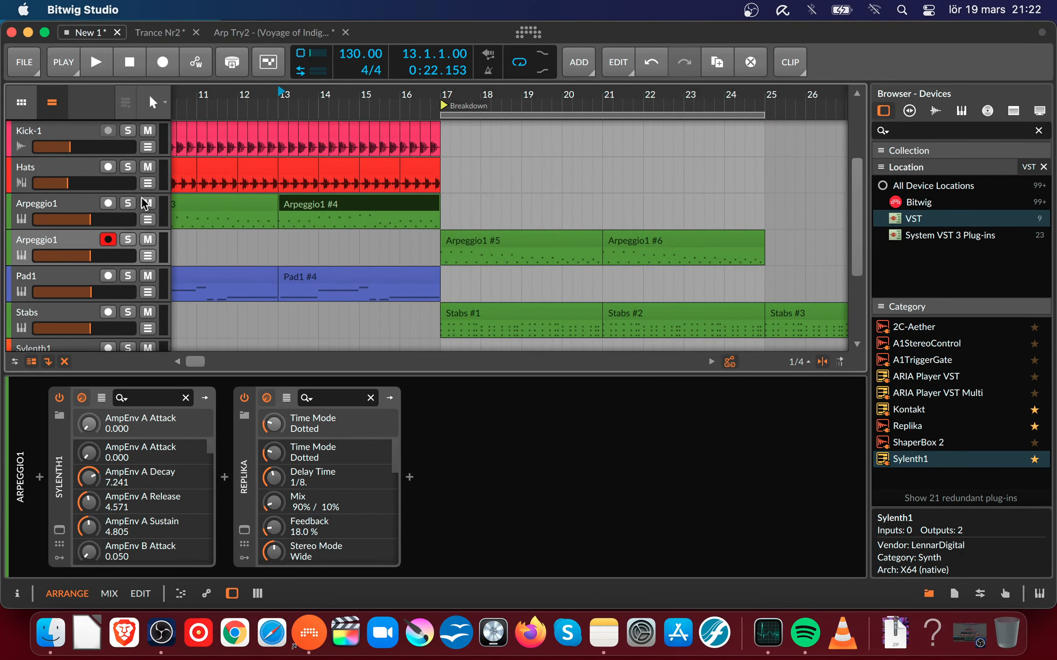
click(71, 201)
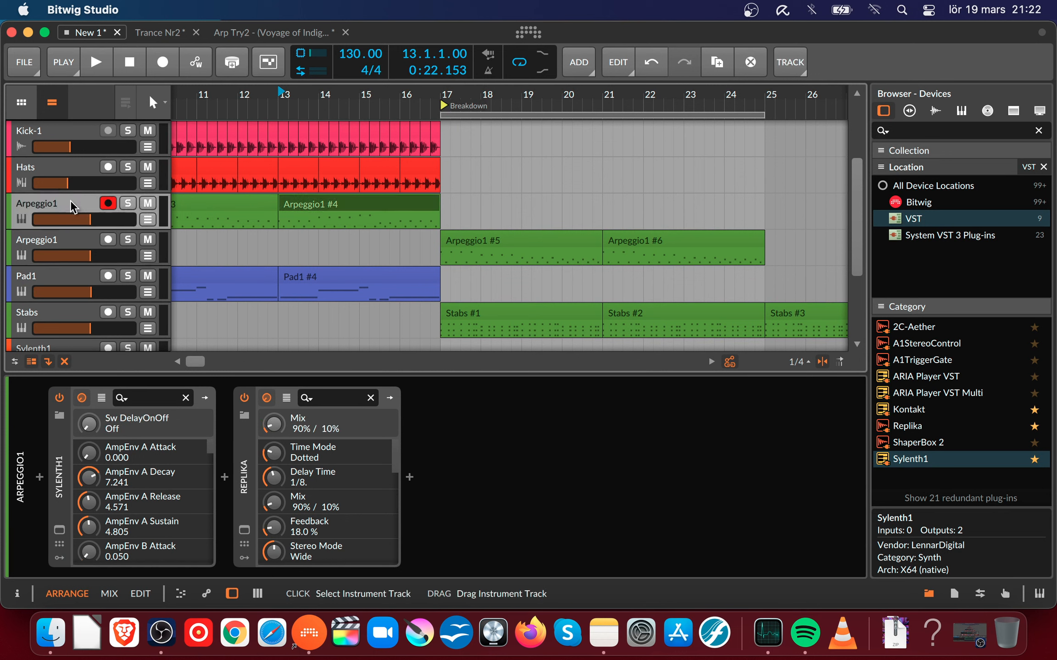
click(55, 250)
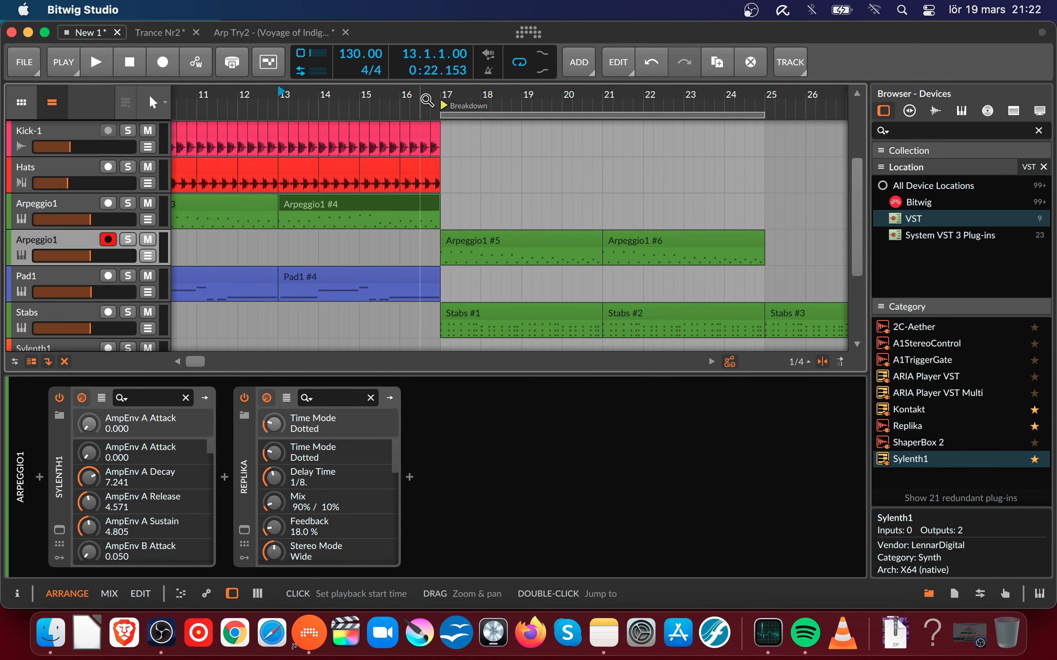
- Play the transition into the breakdown from about bar 15 and briefly solo the duplicated Arpeggio1 track
drag(384, 93, 231, 101)
drag(406, 100, 407, 97)
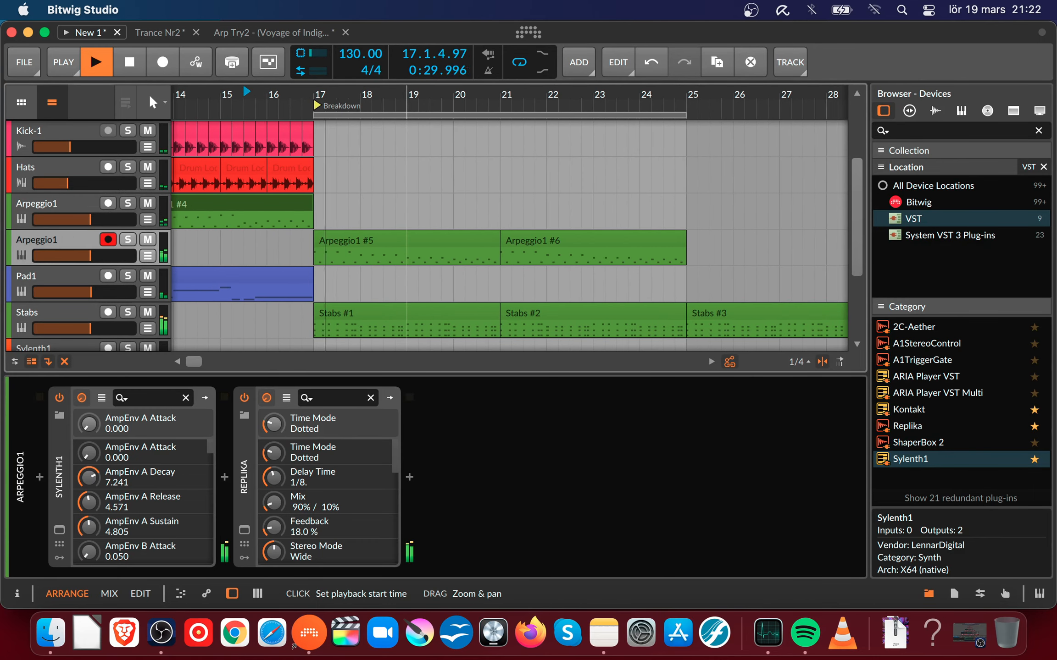
click(128, 239)
click(128, 239)
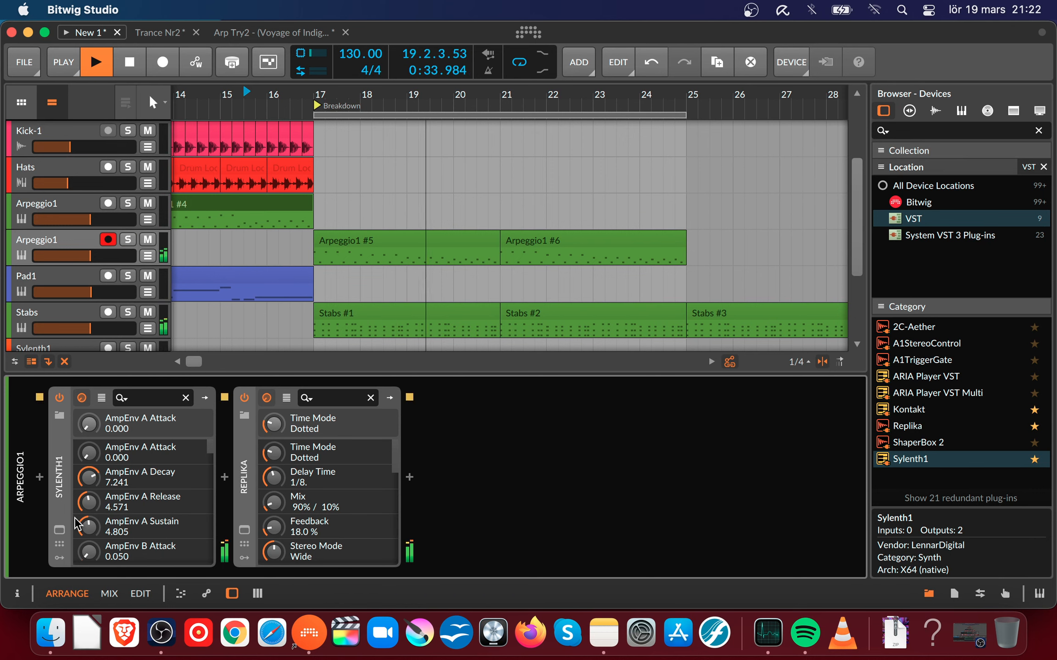
- Open Sylenth1 on the duplicated Arpeggio1 track and raise its reverb dry/wet mix to about 61.5 % while listening
click(59, 529)
key(space)
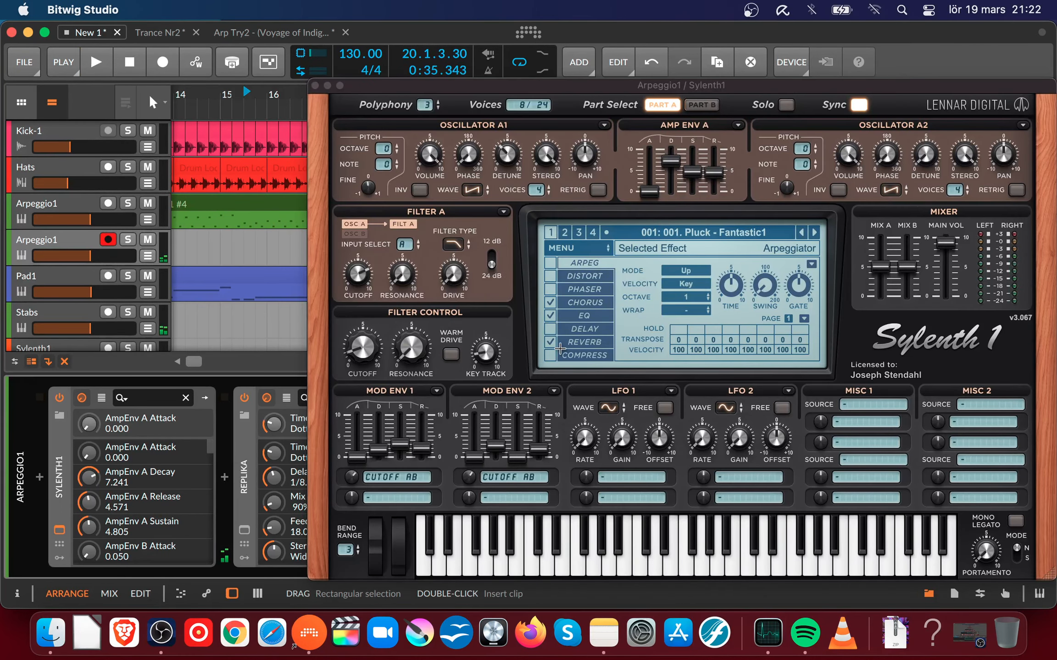
click(579, 344)
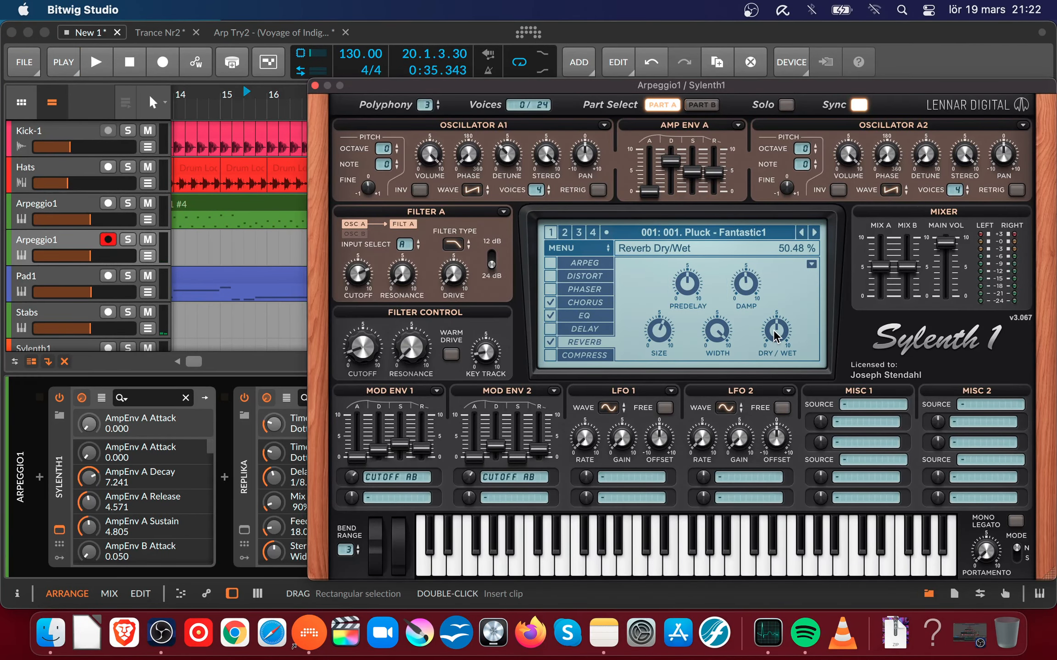
key(space)
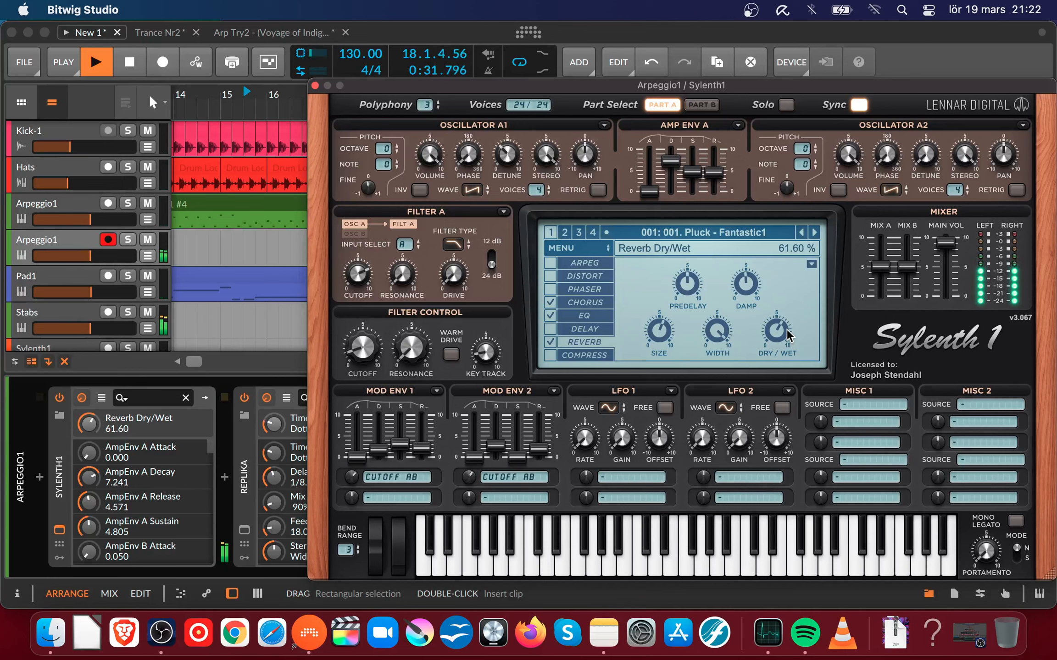
drag(790, 326, 790, 337)
key(space)
- Switch off the Sylenth1 reverb, enable its delay instead and play the transition into the breakdown
click(560, 340)
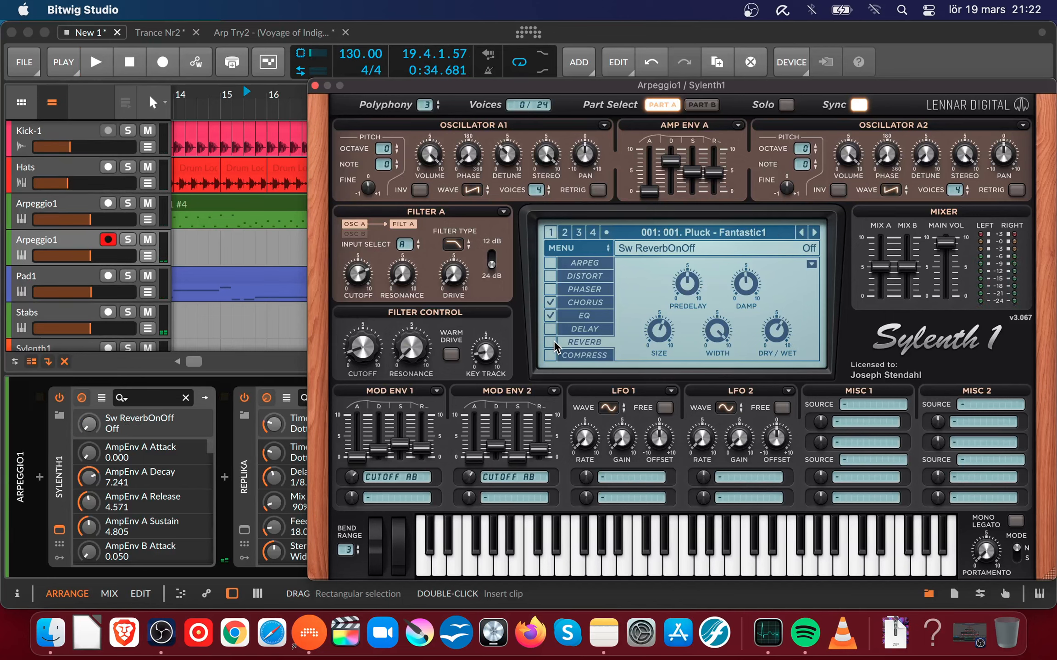
click(568, 330)
key(space)
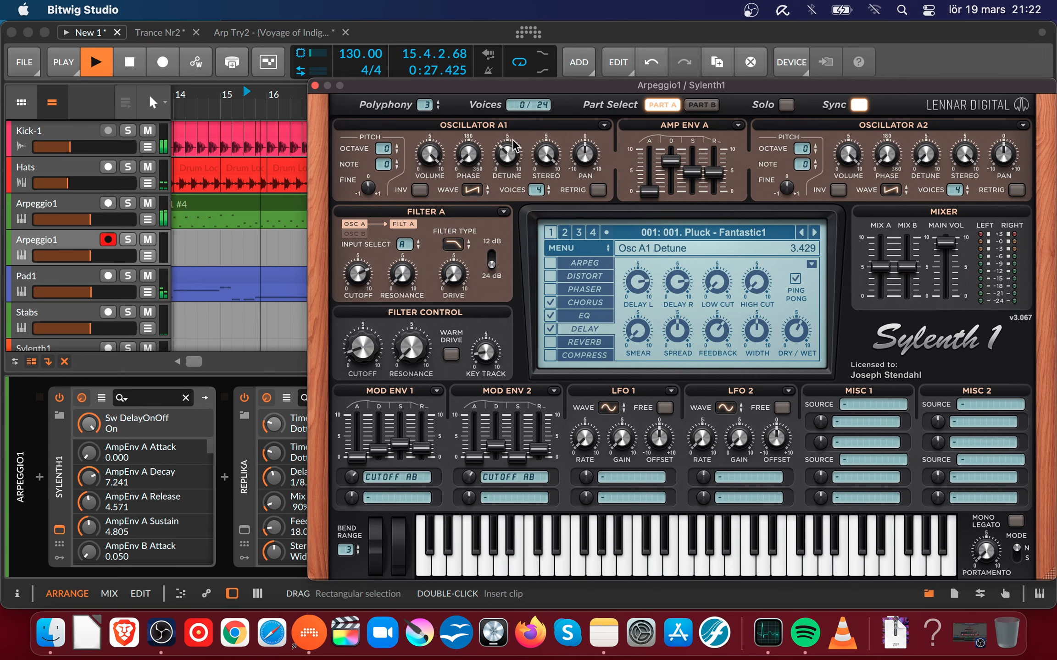
drag(498, 87, 546, 115)
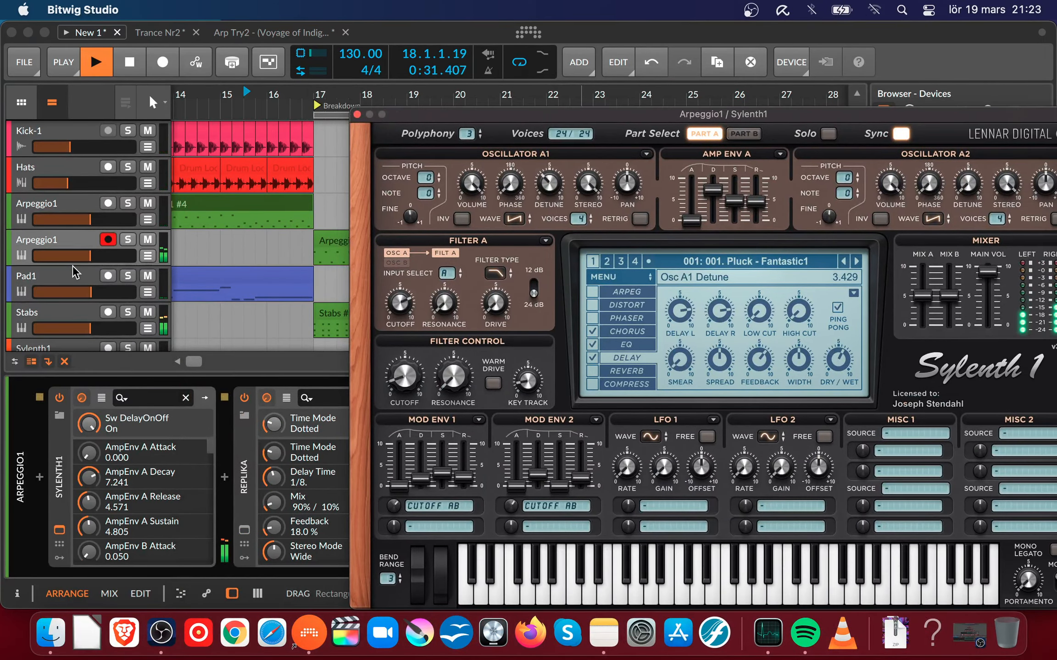
- Set the Sylenth1 delay's dry/wet mix to about 69.6 % with the duplicated Arpeggio1 track temporarily soloed
click(128, 240)
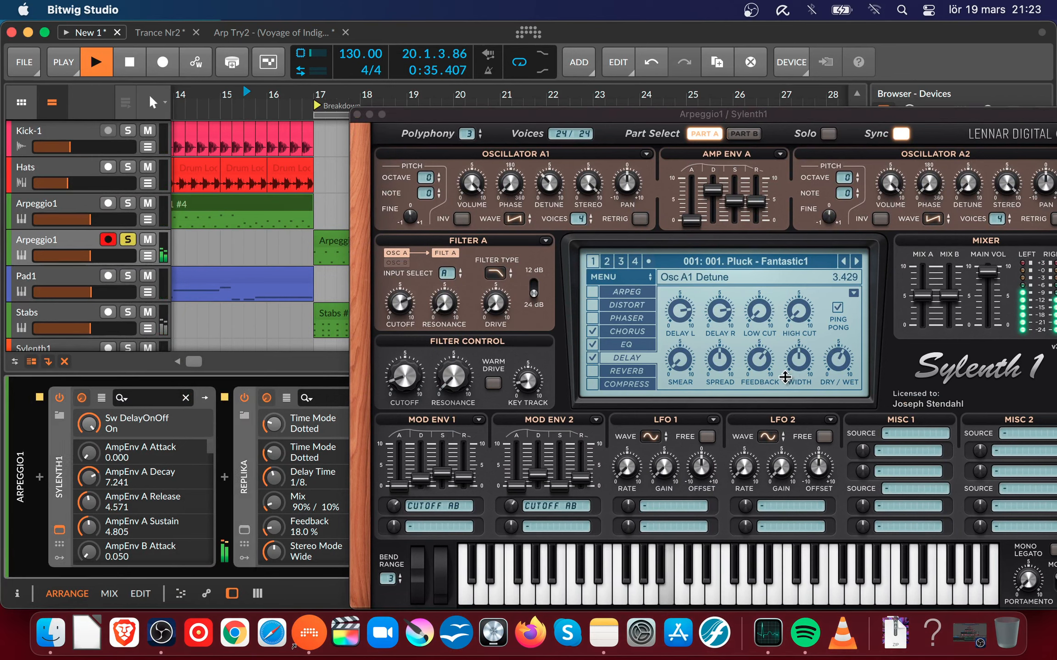
drag(832, 367, 825, 339)
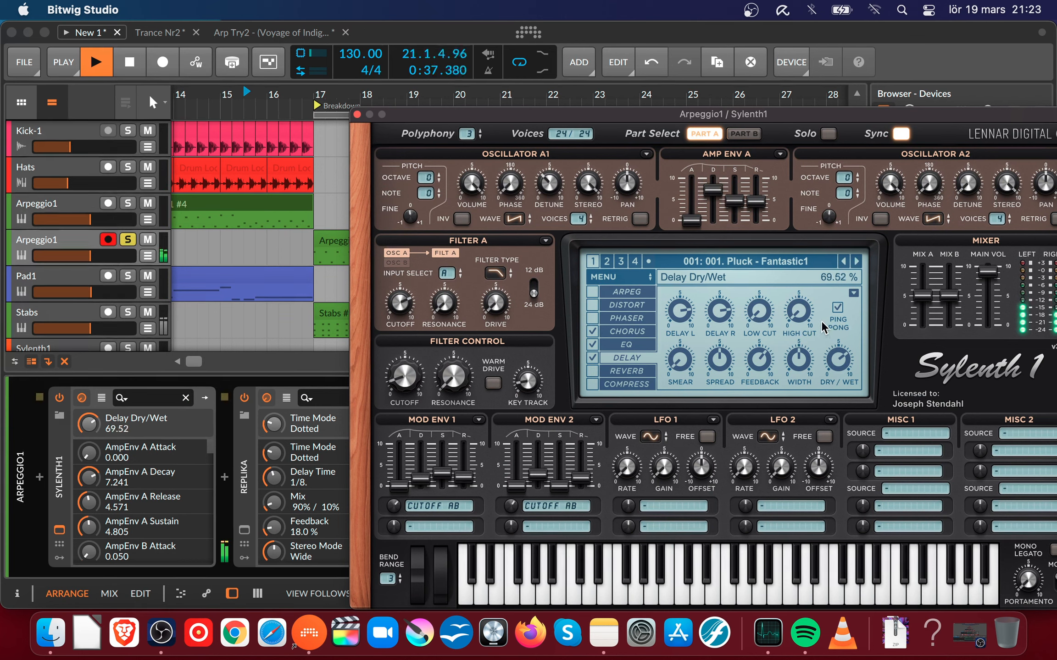
click(127, 240)
key(space)
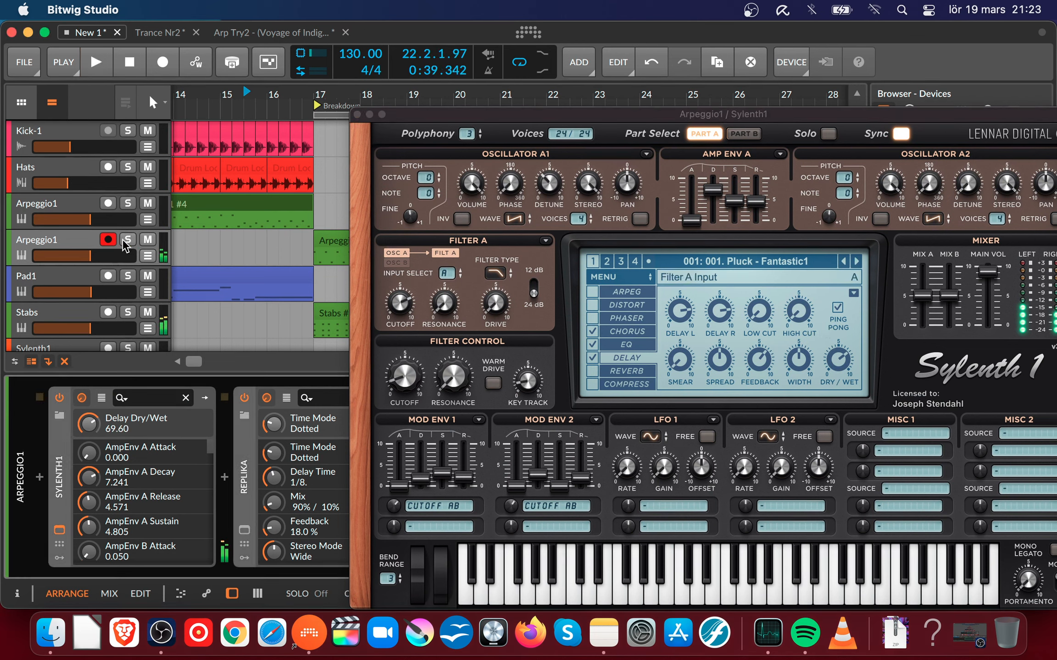
- Turn off the Sylenth1 delay's ping pong mode and check the duplicated Arpeggio1 soloed and in the mix
click(839, 311)
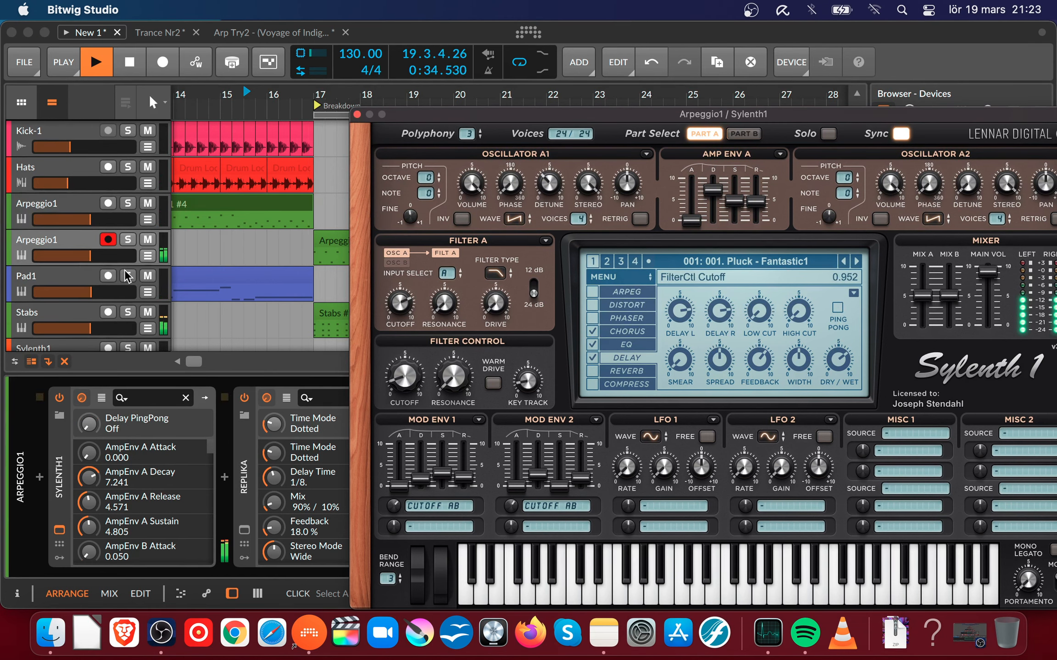
click(128, 240)
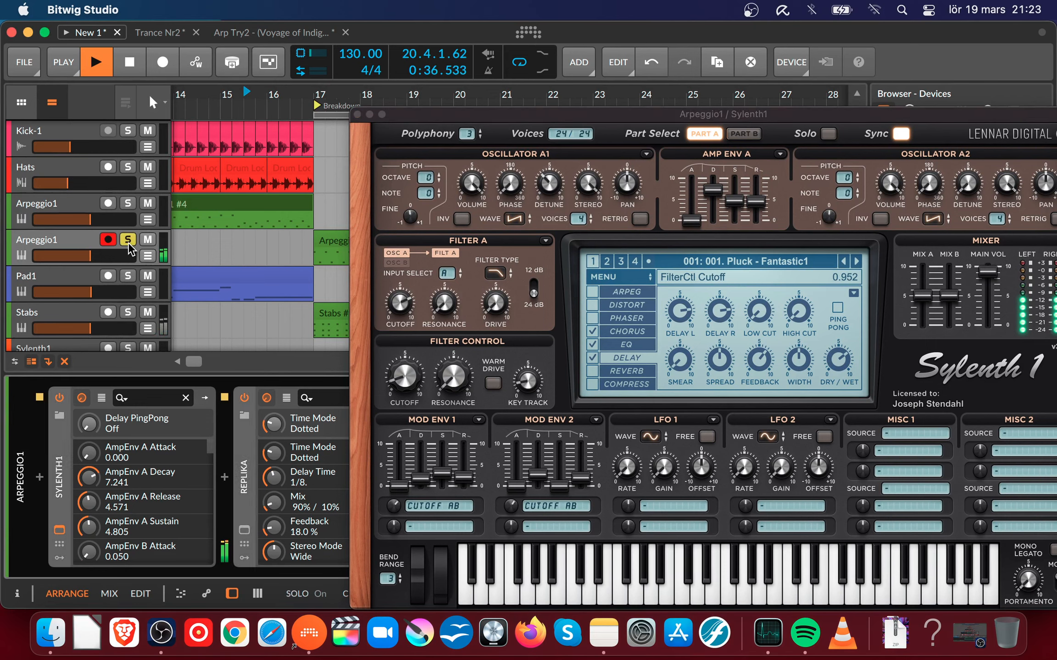
key(space)
key(space)
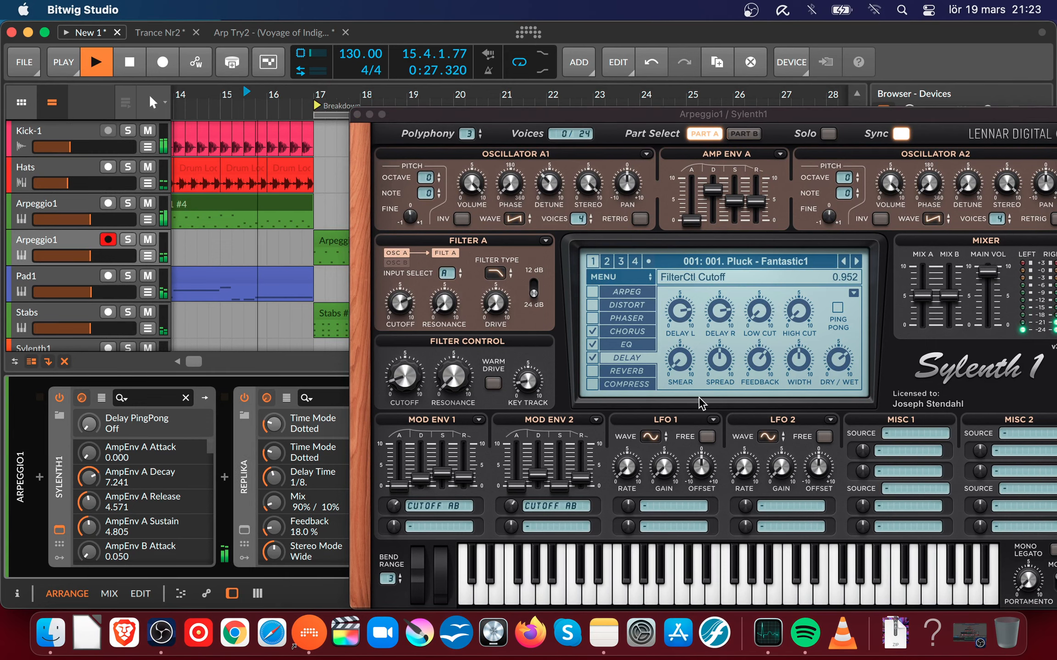
- Enable the Sylenth1 reverb again, set its dry/wet mix to 63.52 % and close the plug-in window
click(614, 371)
click(592, 371)
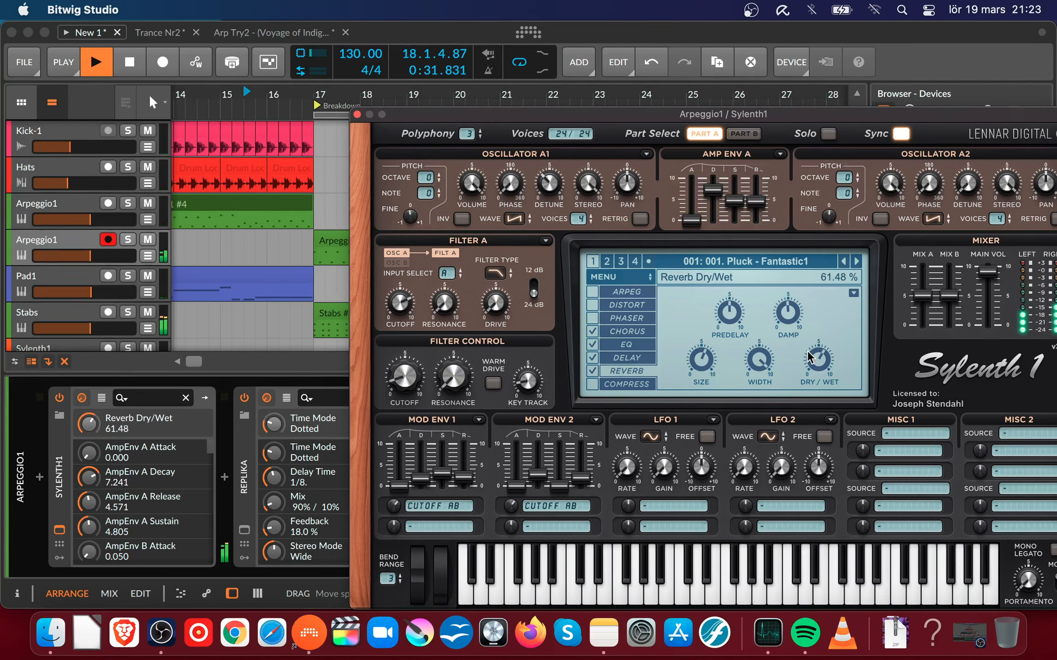
drag(802, 349, 801, 342)
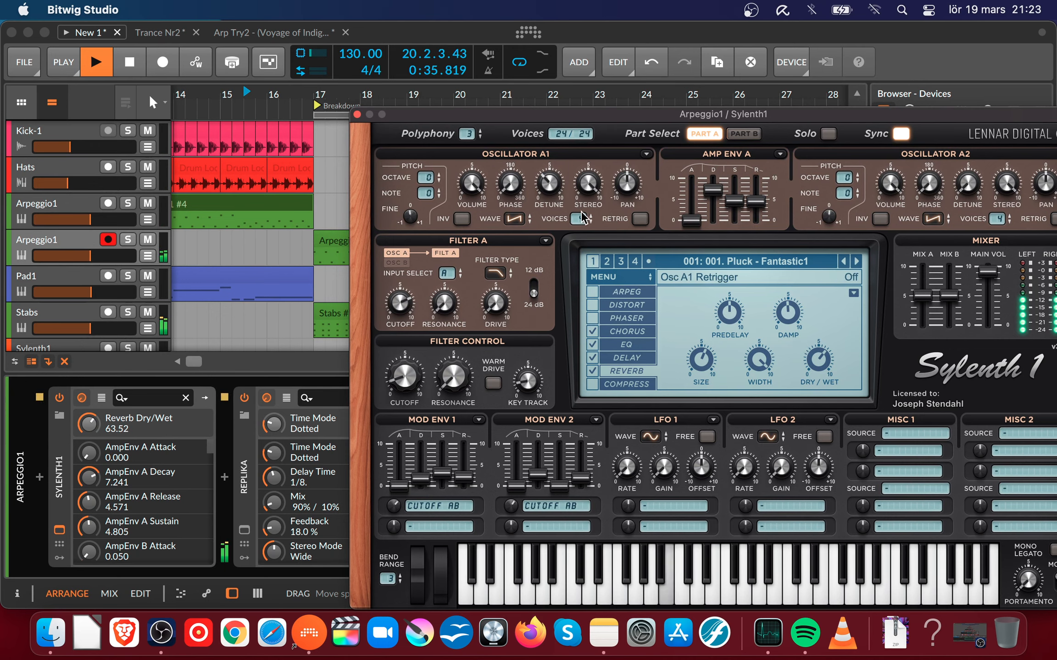
click(357, 114)
- Replay the breakdown from bar 17 to judge the reworked arpeggio against the stabs
drag(616, 93, 546, 130)
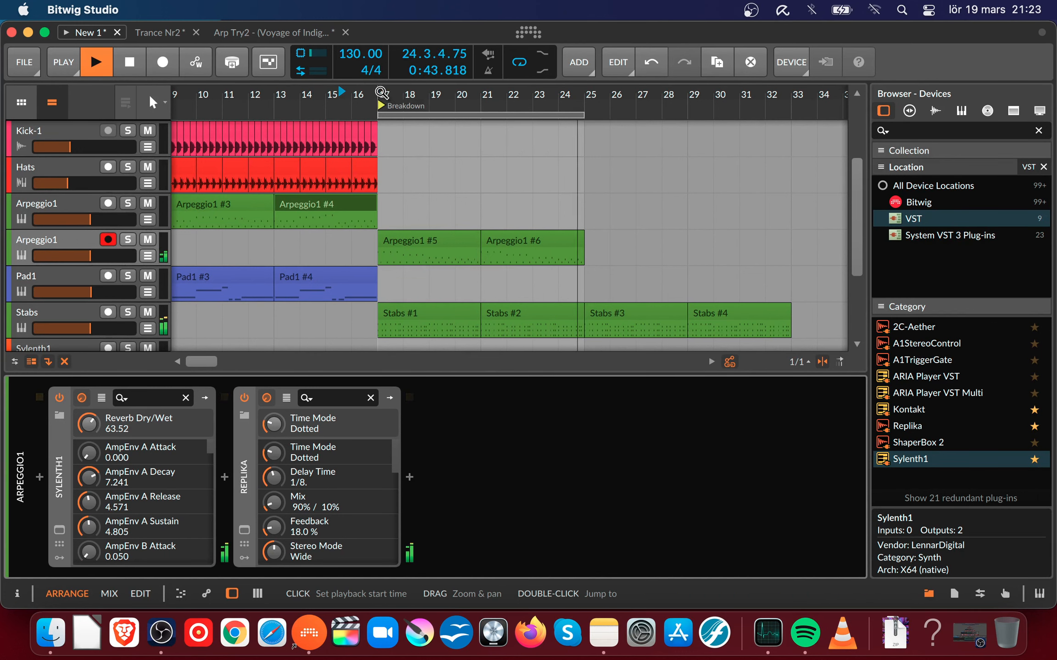
key(space)
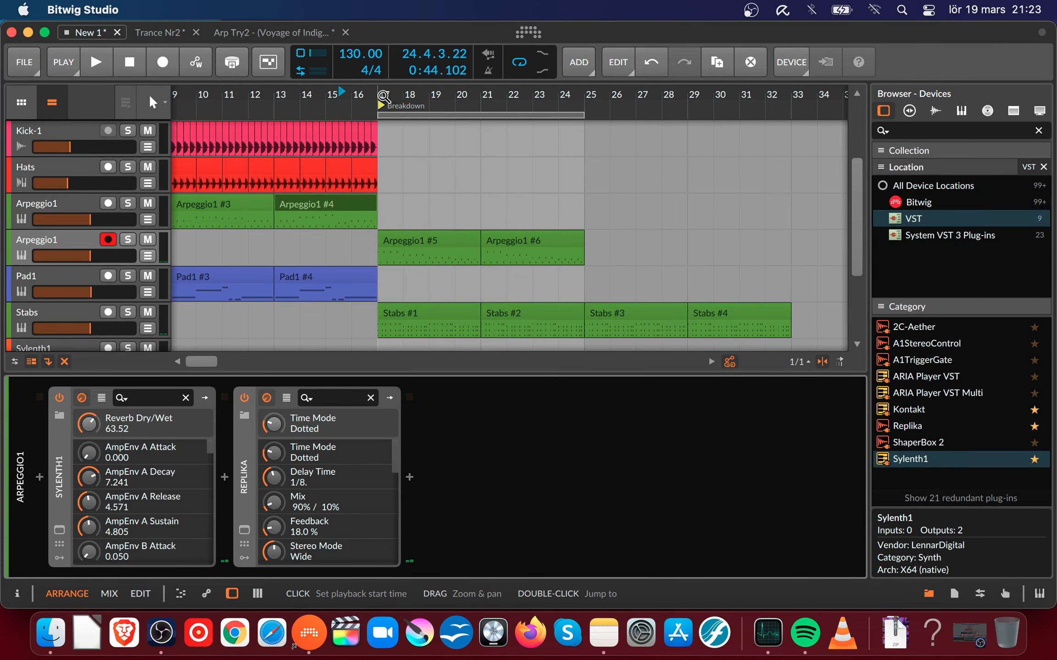
drag(383, 95, 293, 98)
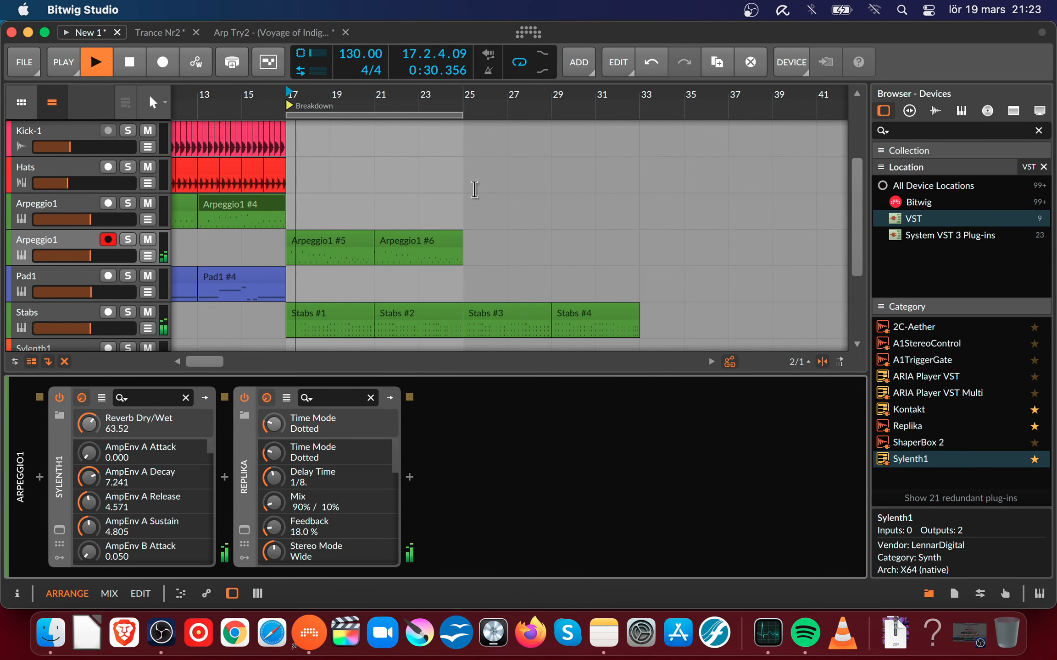
- Fine-tune the Stabs track's volume by ear while the breakdown plays
scroll(381, 248, down, 1)
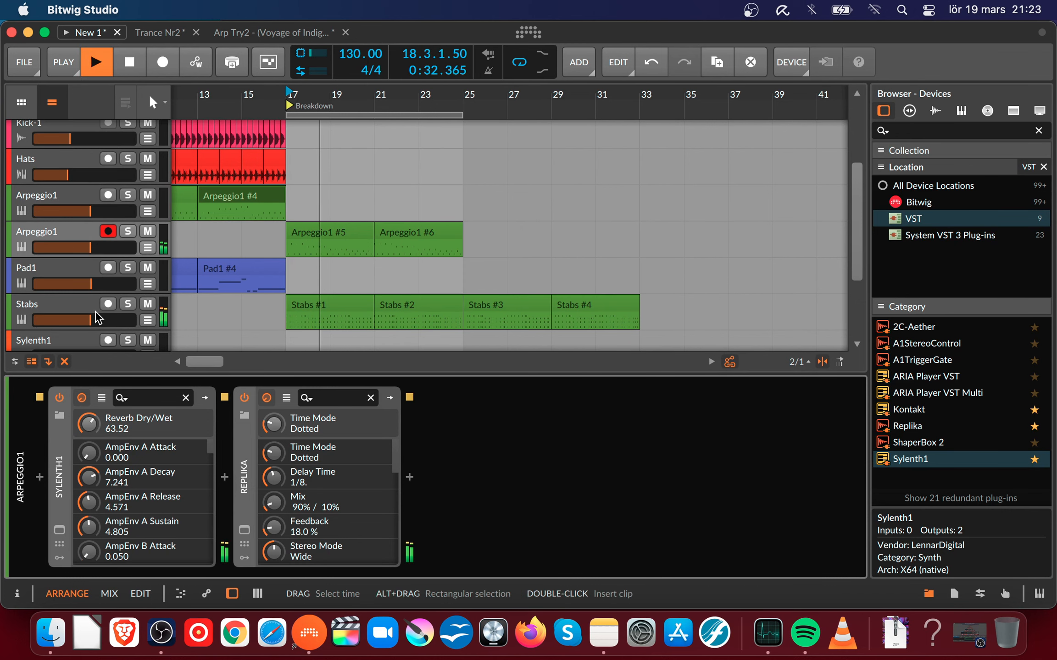
click(69, 306)
drag(92, 317, 98, 316)
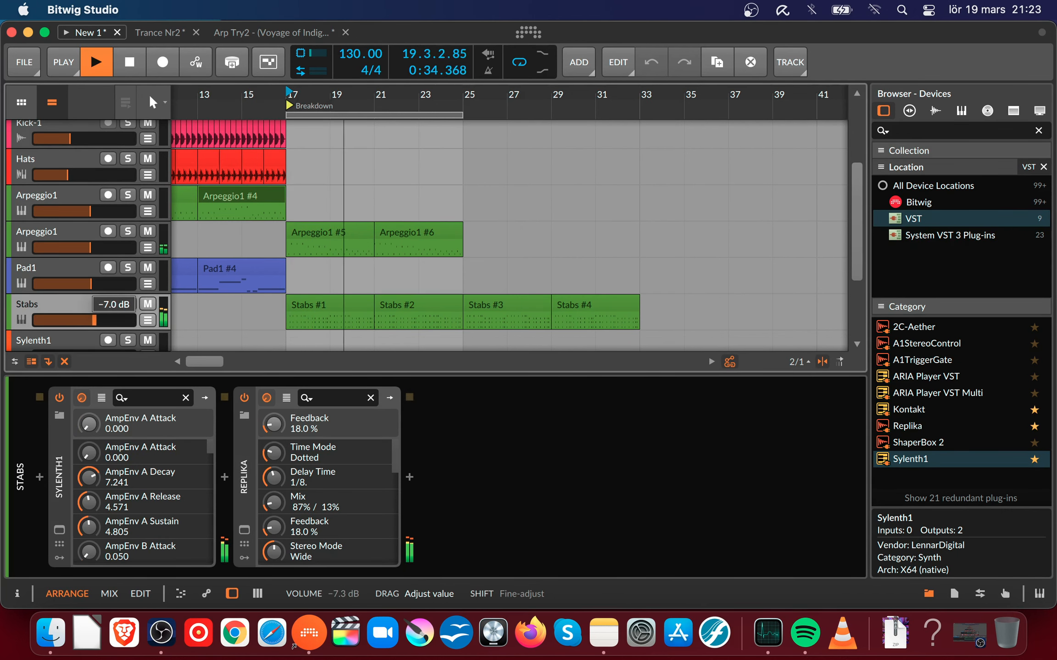
key(Tab)
key(Tab)
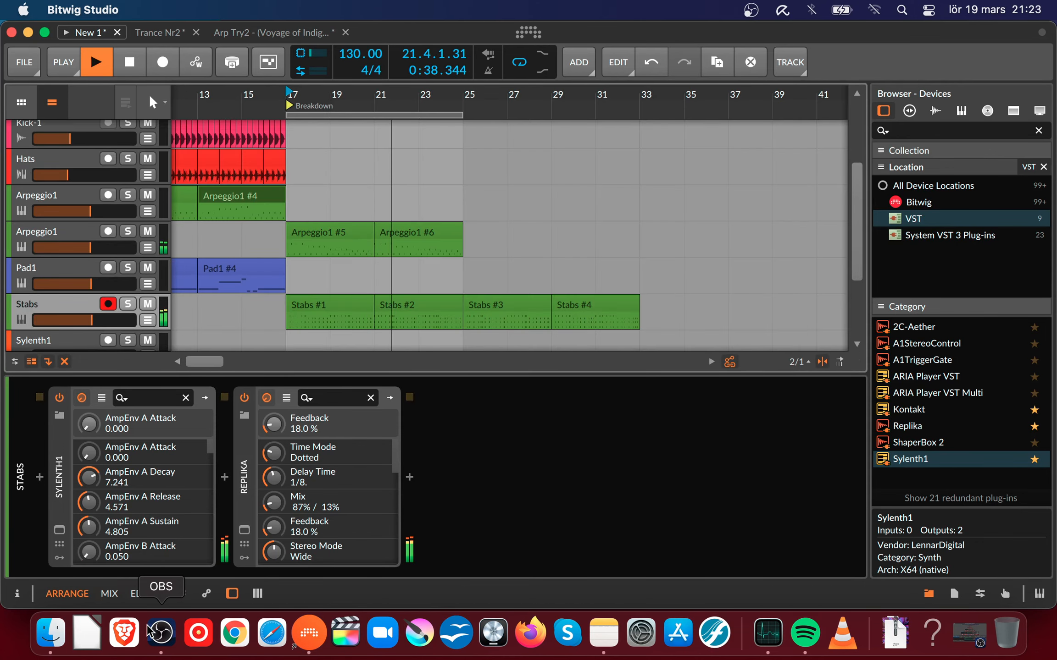
- Switch to OBS to check the recording status and minimise its window
click(163, 633)
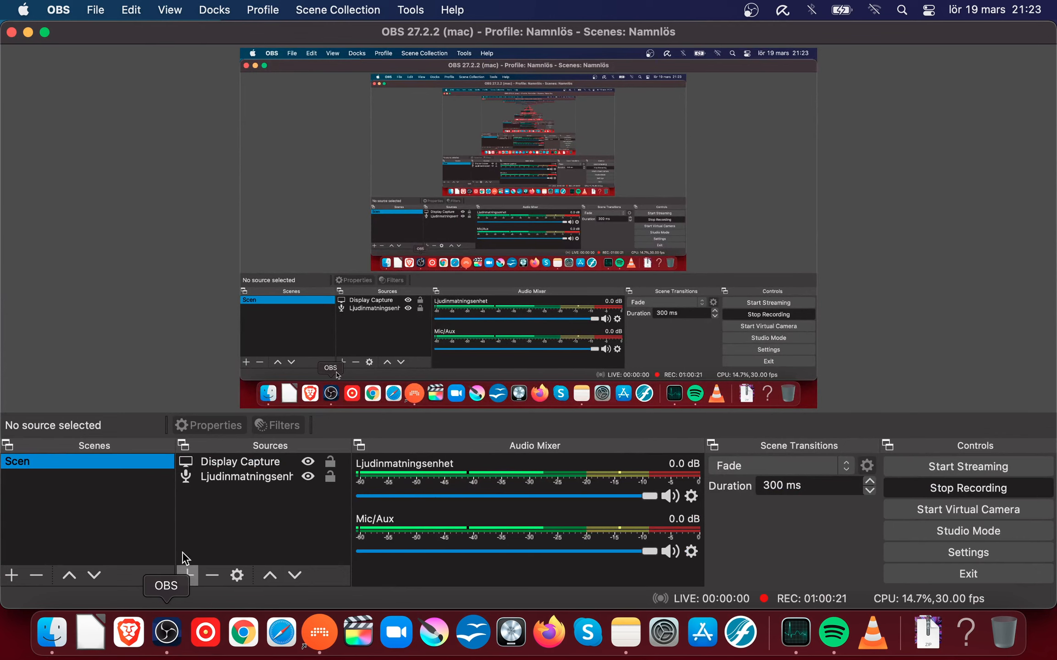
click(29, 33)
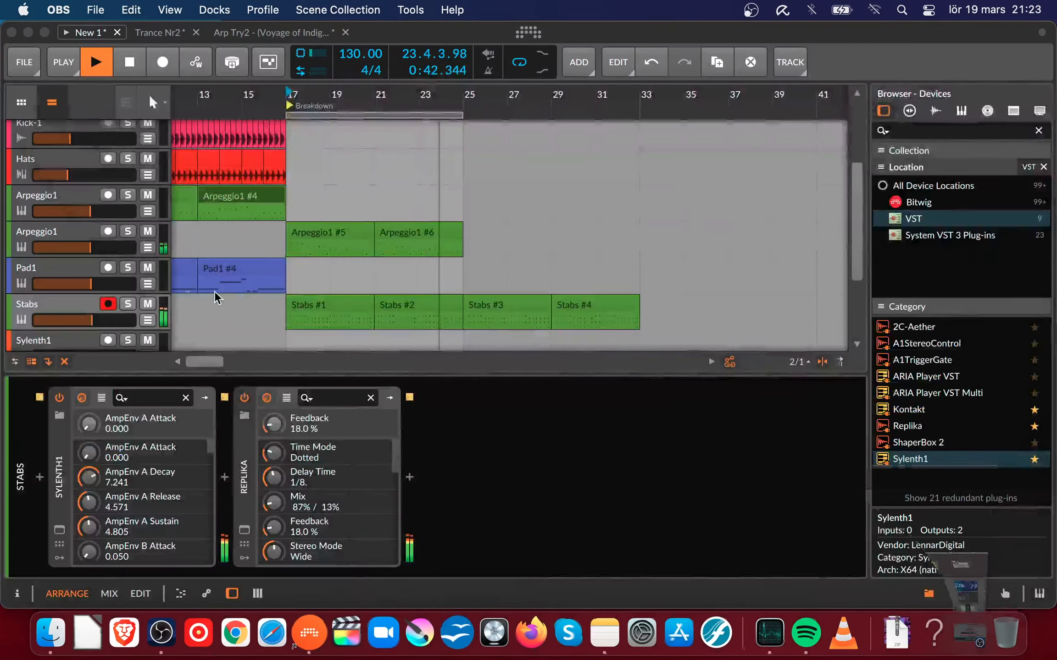
- Stop playback, return to the project start and review the clips on all tracks across the intro and breakdown
click(466, 99)
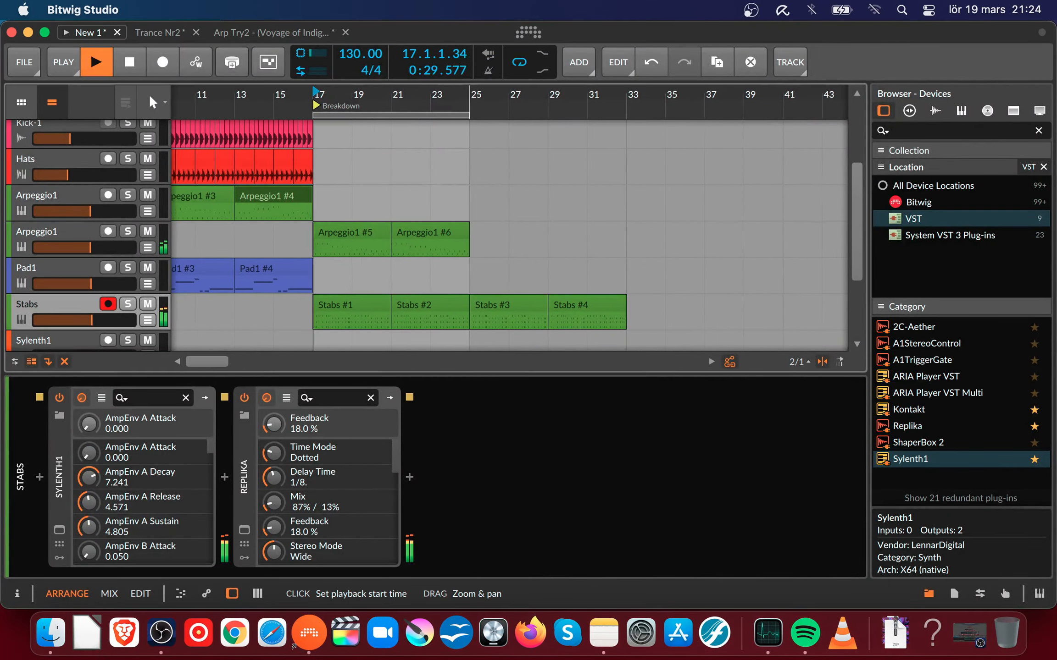
click(124, 64)
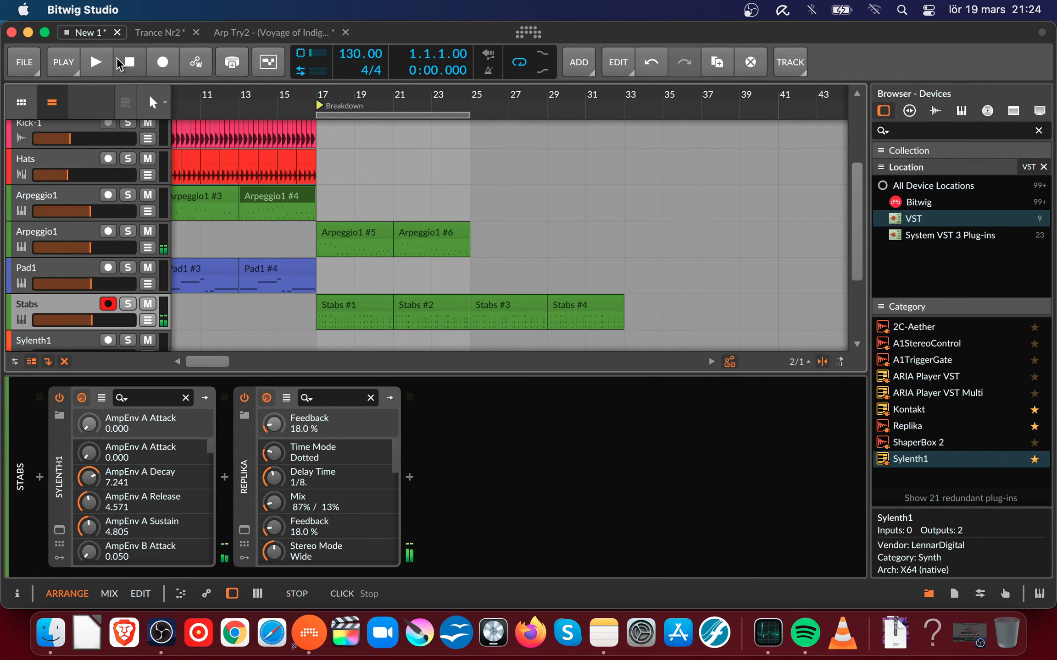
drag(274, 92, 329, 87)
scroll(355, 140, up, 3)
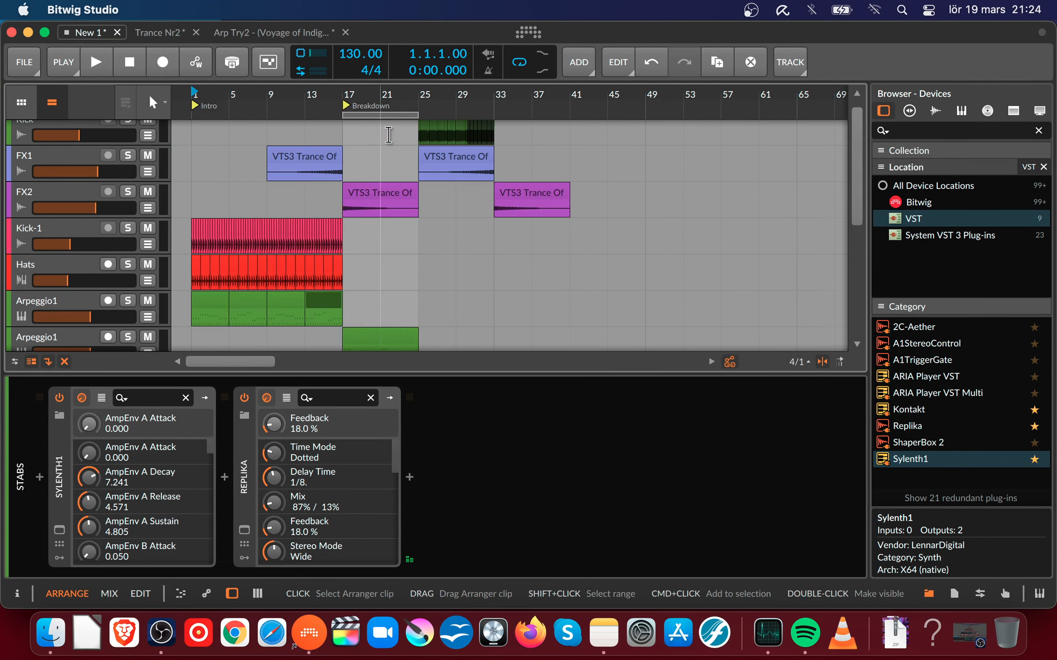
scroll(354, 136, up, 1)
scroll(354, 134, down, 3)
scroll(355, 134, up, 3)
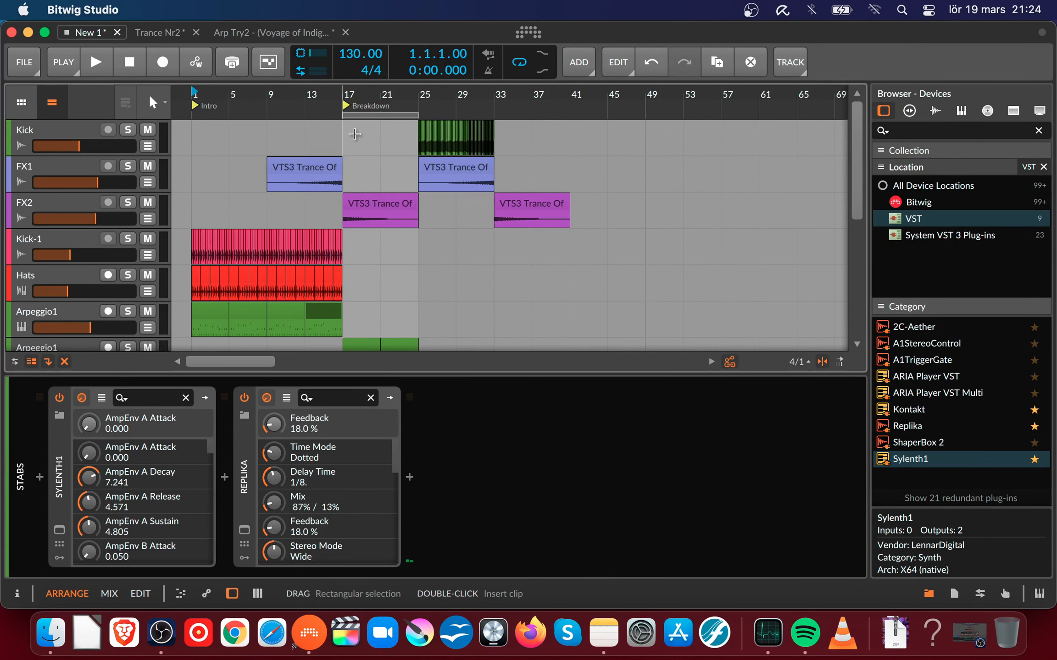
scroll(355, 133, down, 4)
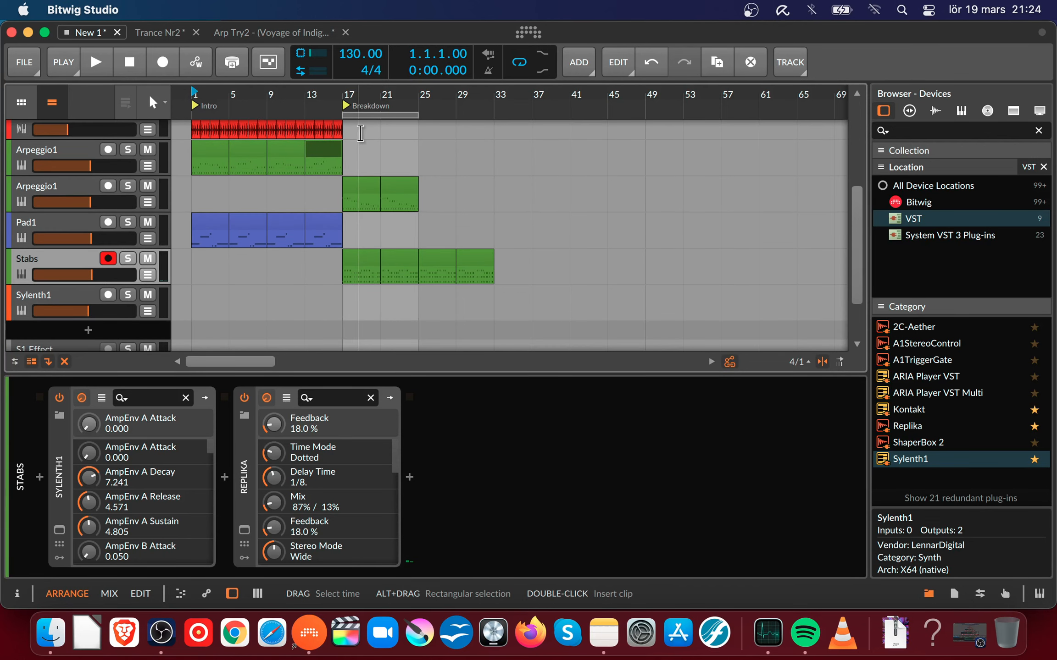
- Copy the two breakdown arpeggio clips to bar 25 and extend the loop range to bar 33
scroll(358, 132, up, 4)
scroll(359, 131, down, 4)
scroll(359, 129, up, 4)
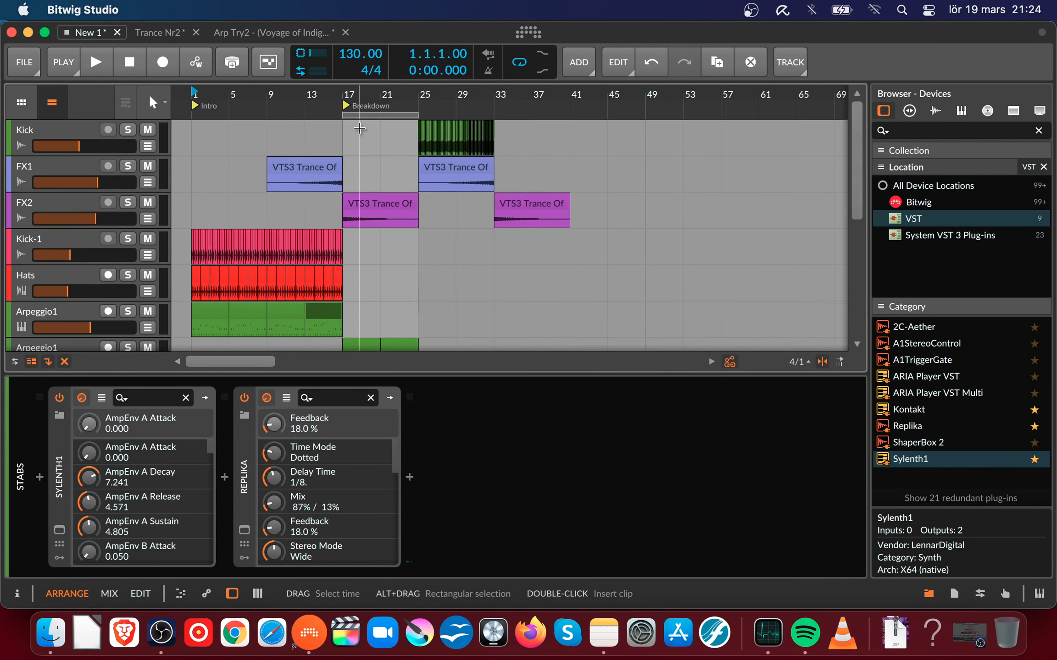
scroll(404, 227, down, 4)
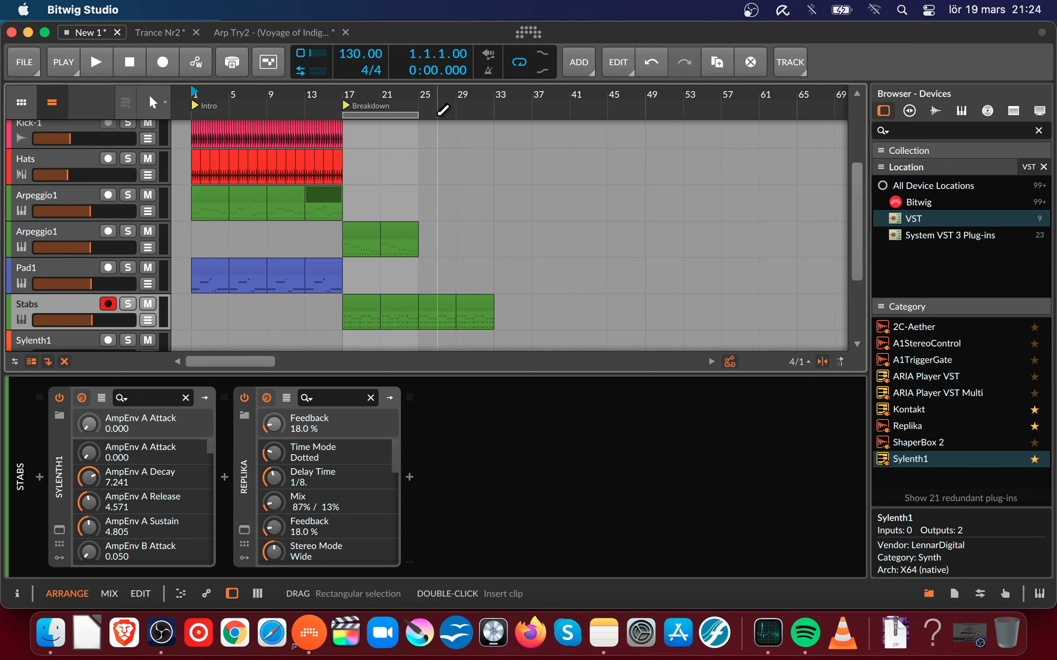
scroll(413, 229, up, 3)
click(357, 231)
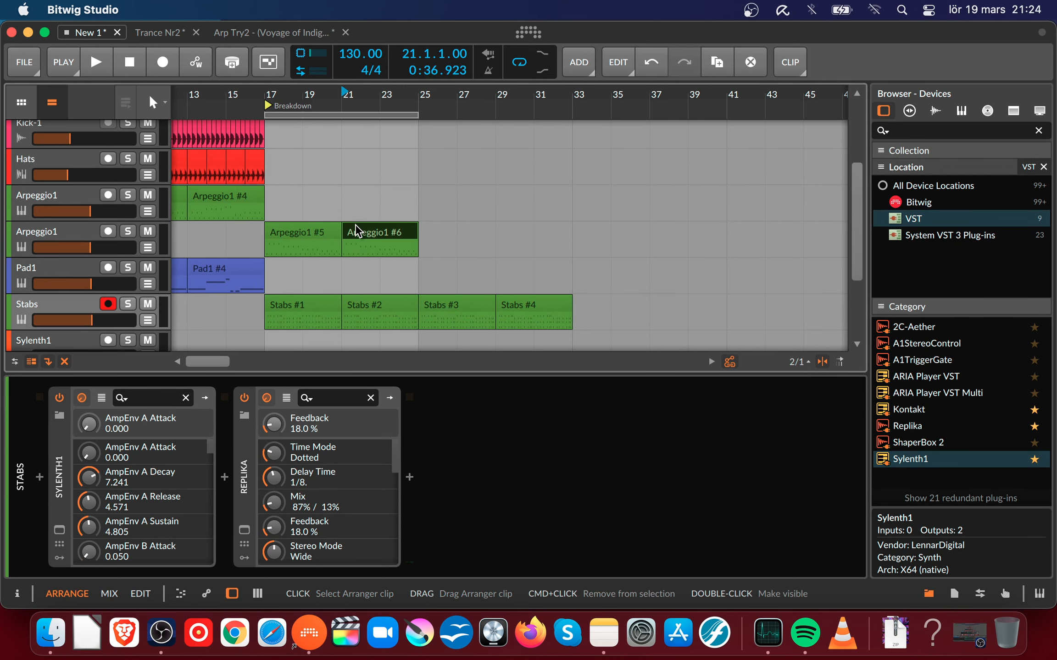
shift+click(300, 236)
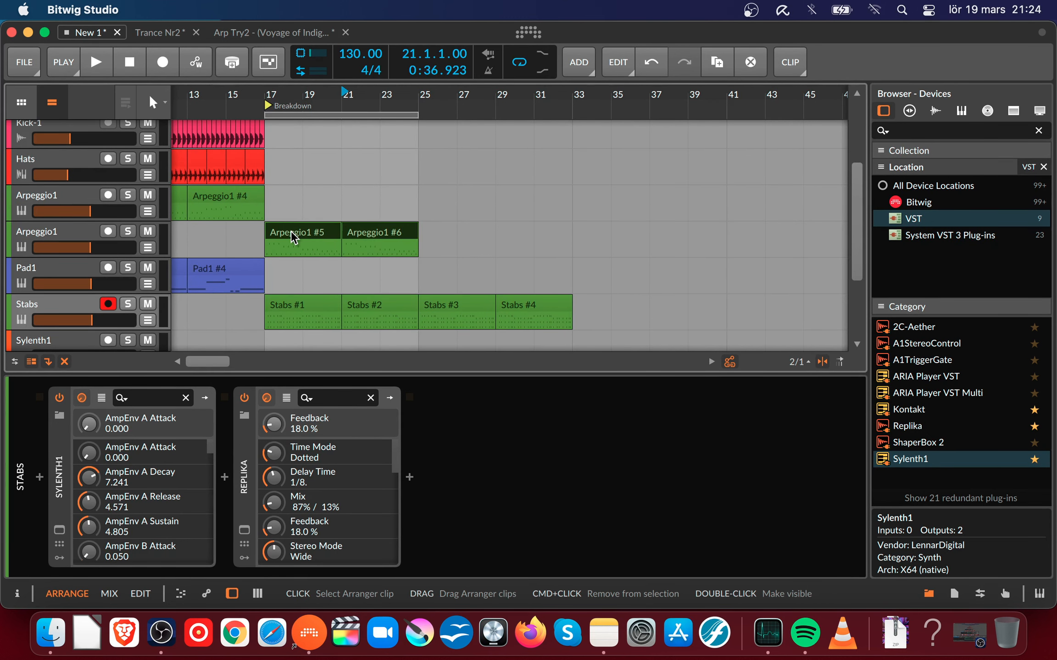
drag(293, 236, 447, 239)
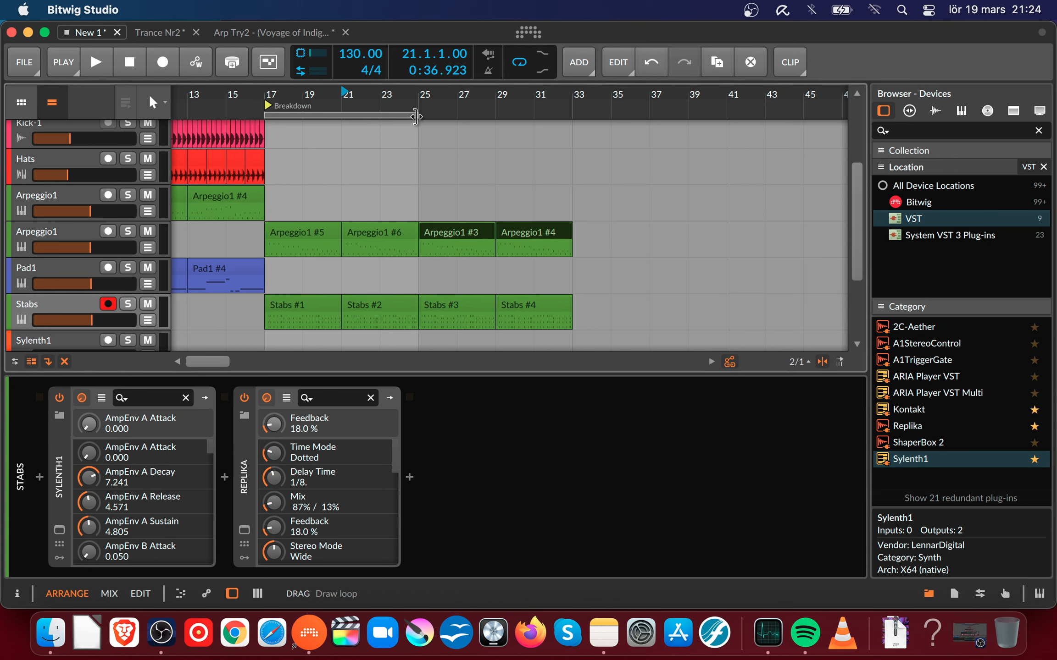
drag(414, 116, 572, 116)
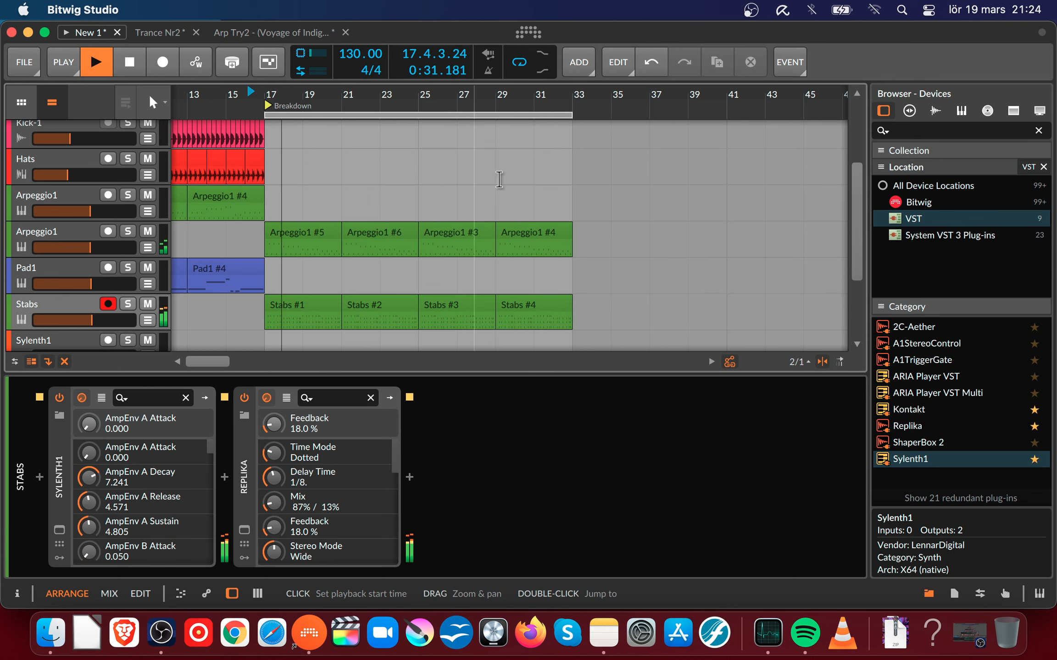
- Fine-tune the Stabs volume by ear and slightly raise the breakdown arpeggio track's volume during playback
mouse_move(857, 228)
mouse_down()
mouse_move(867, 111)
mouse_move(845, 238)
mouse_up()
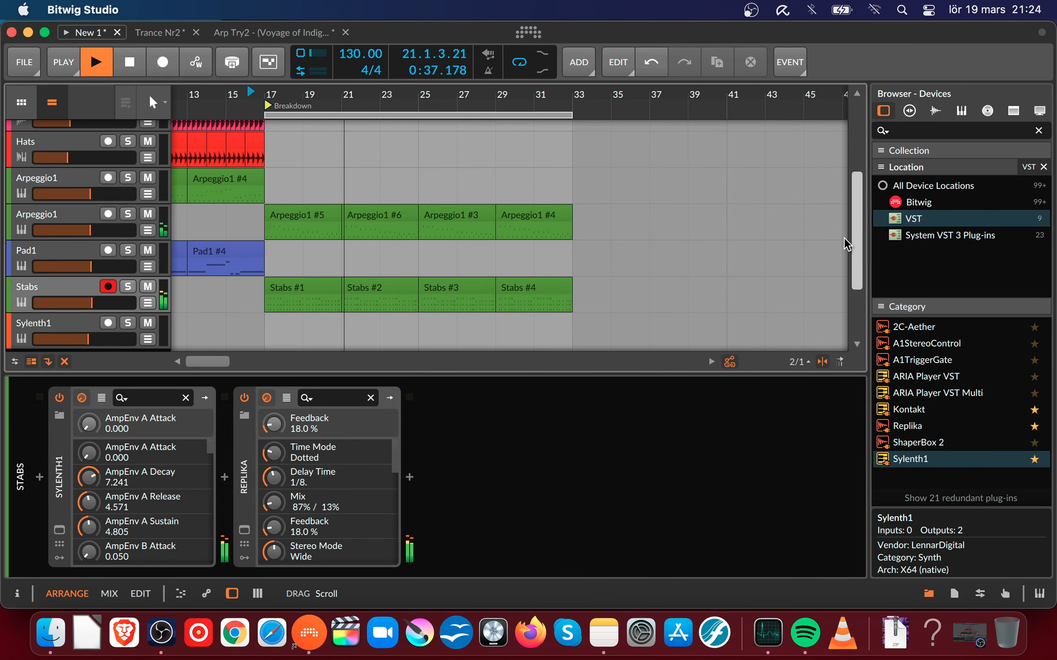
drag(97, 308, 91, 303)
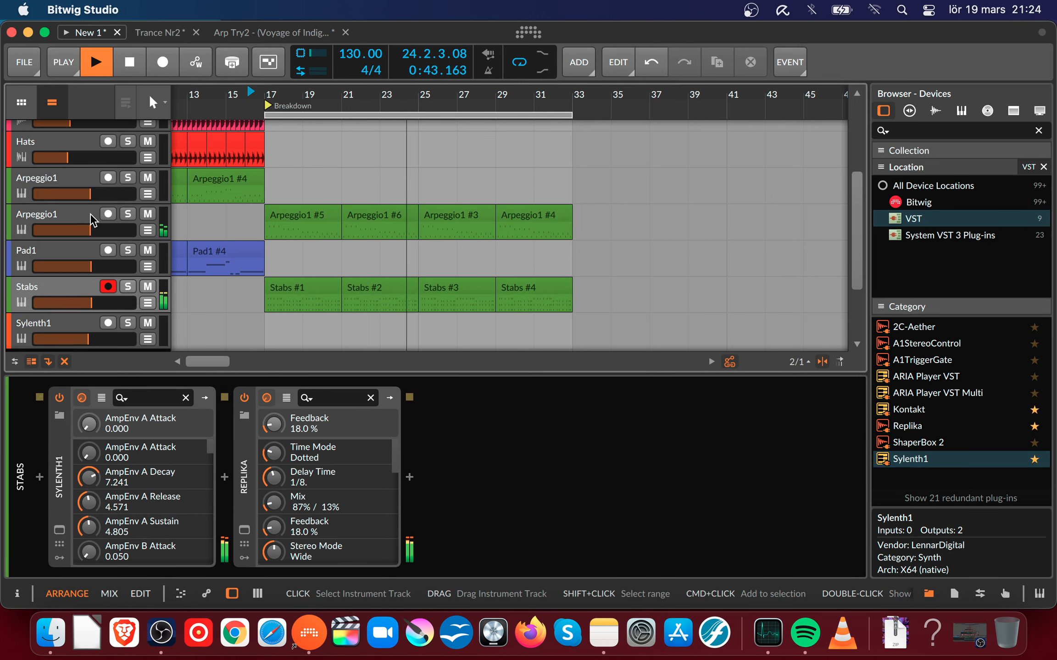
click(101, 225)
drag(100, 231, 102, 231)
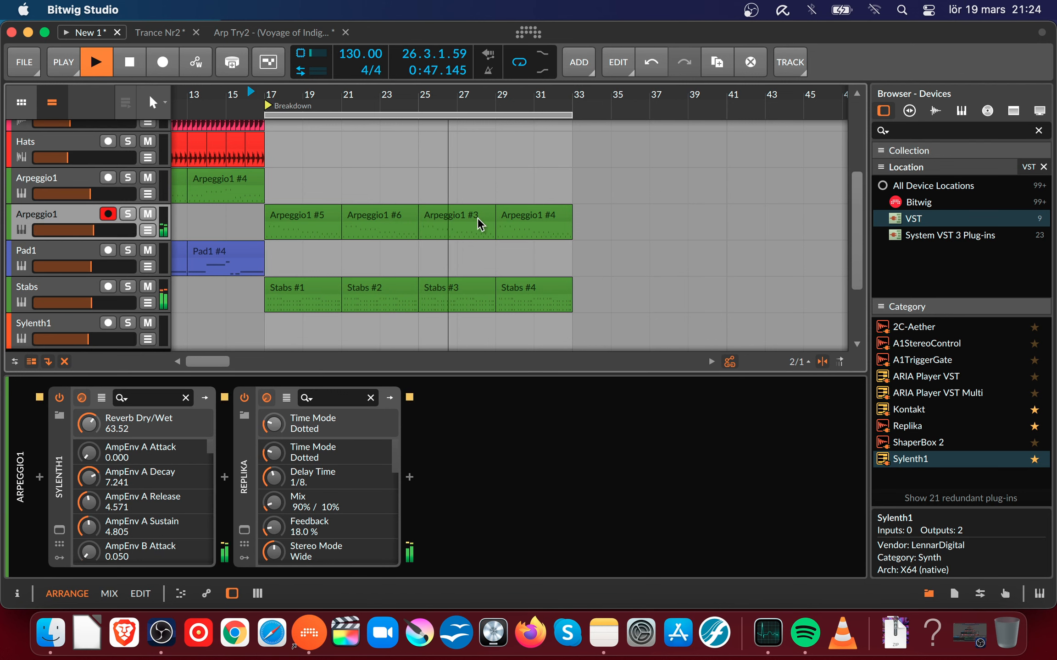
- Listen to the rest of the breakdown while checking the FX and kick build-up clips, and stop playback near its end
scroll(351, 204, up, 2)
scroll(350, 204, up, 2)
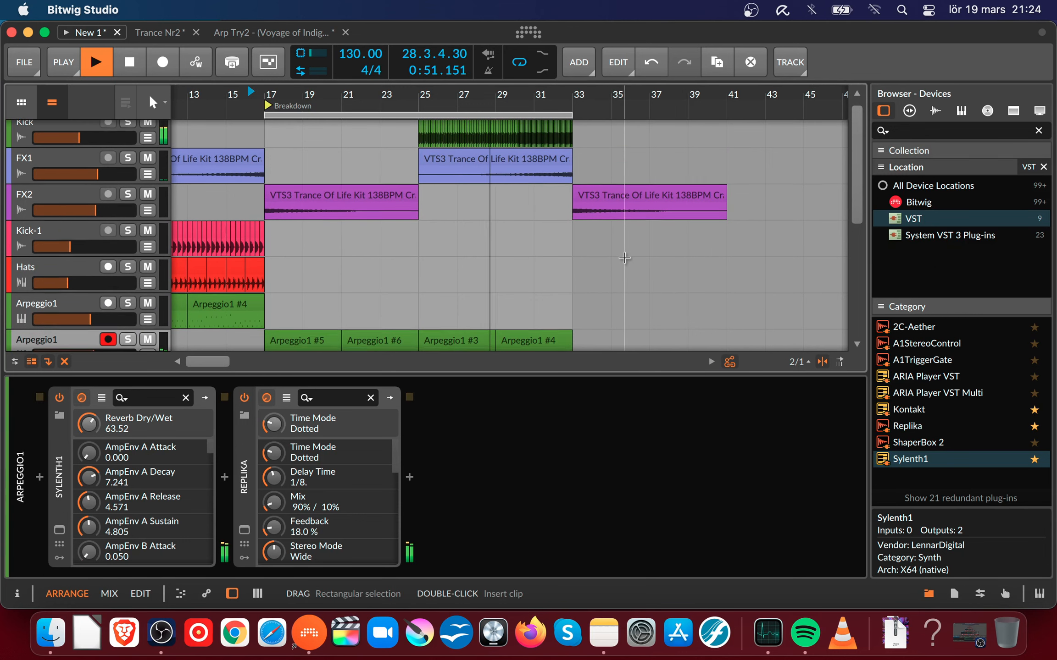
scroll(625, 264, down, 1)
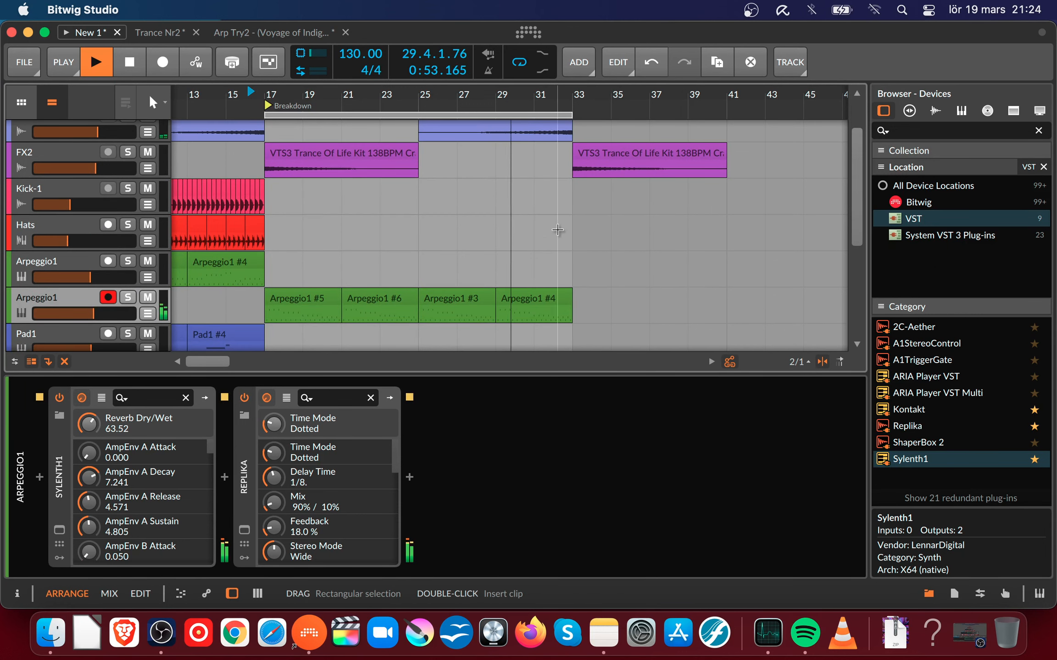
scroll(509, 250, up, 2)
mouse_move(406, 100)
mouse_down()
mouse_move(407, 216)
mouse_move(409, 191)
mouse_up()
scroll(408, 191, down, 1)
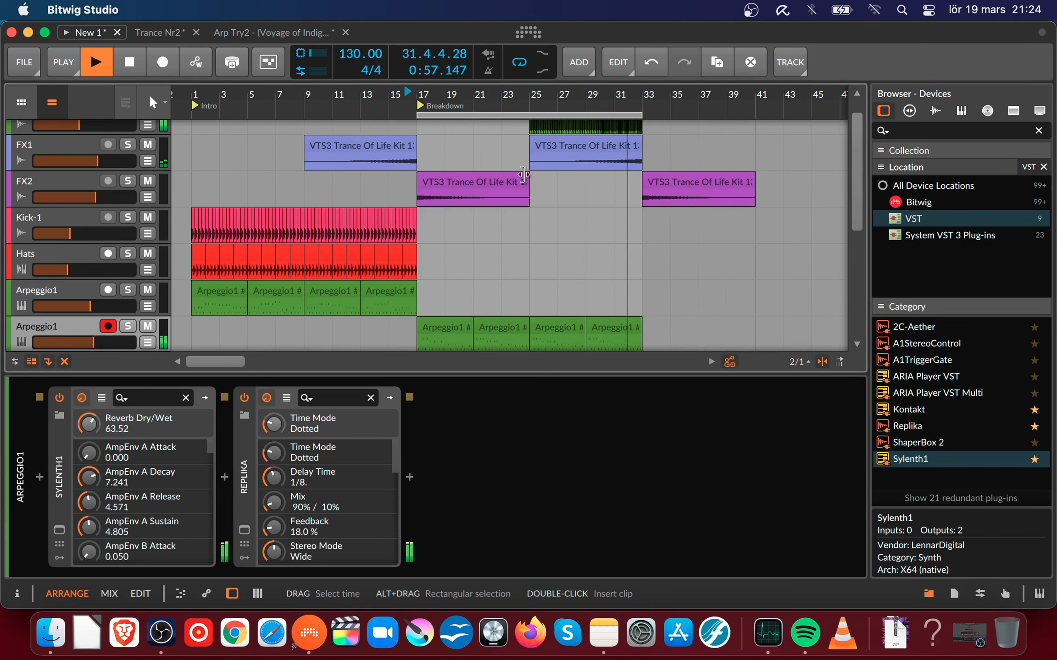
key(space)
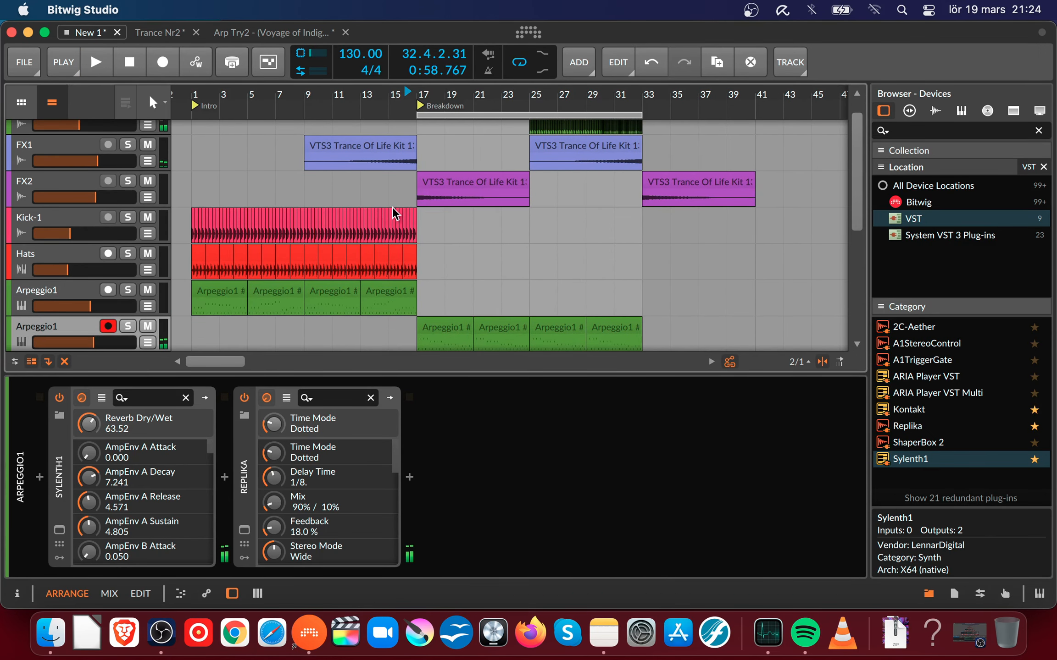
- Copy the intro's Kick-1 and Hats clips to the section starting at bar 33
drag(420, 217, 190, 267)
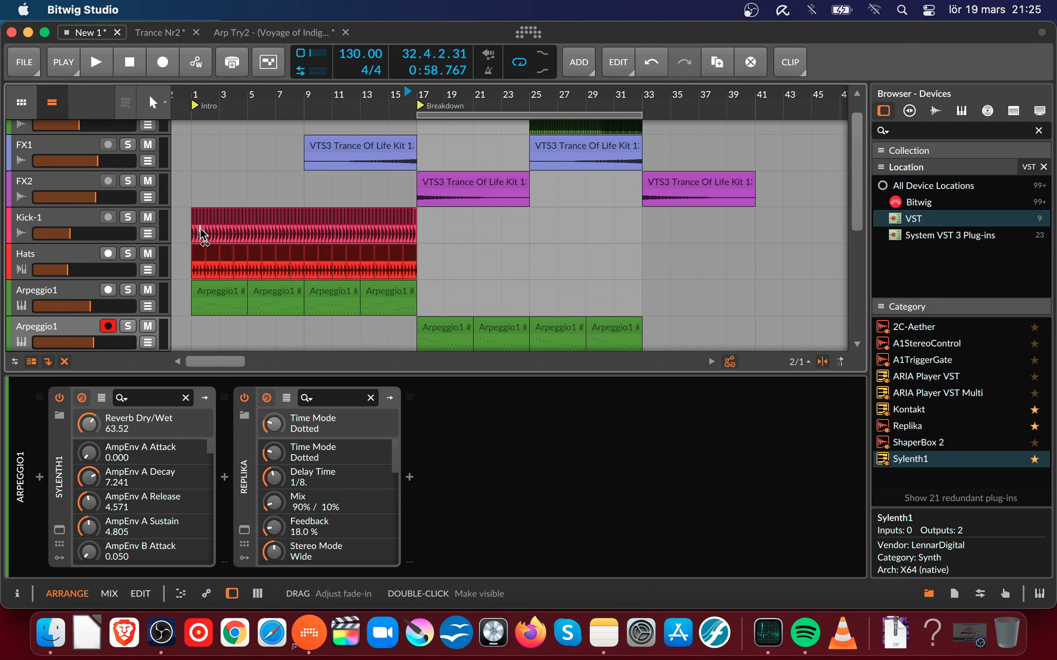
drag(202, 219, 655, 225)
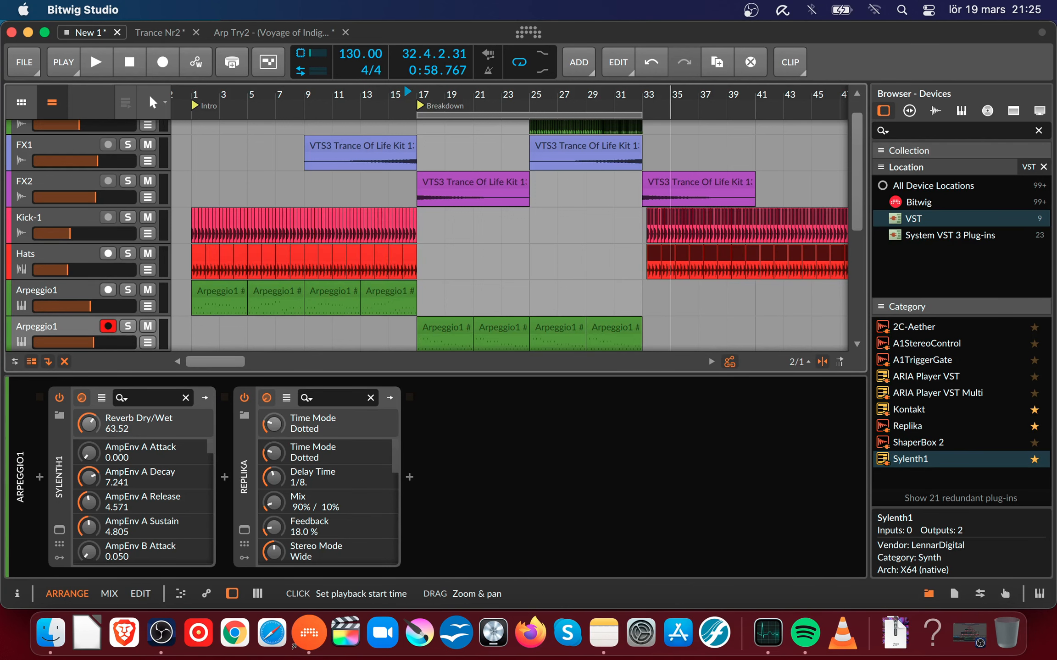
drag(666, 95, 634, 183)
drag(544, 232, 530, 229)
drag(436, 97, 482, 11)
- Move the Kick-1 and Hats tracks together to the top of the track list
scroll(412, 194, down, 3)
scroll(411, 193, up, 2)
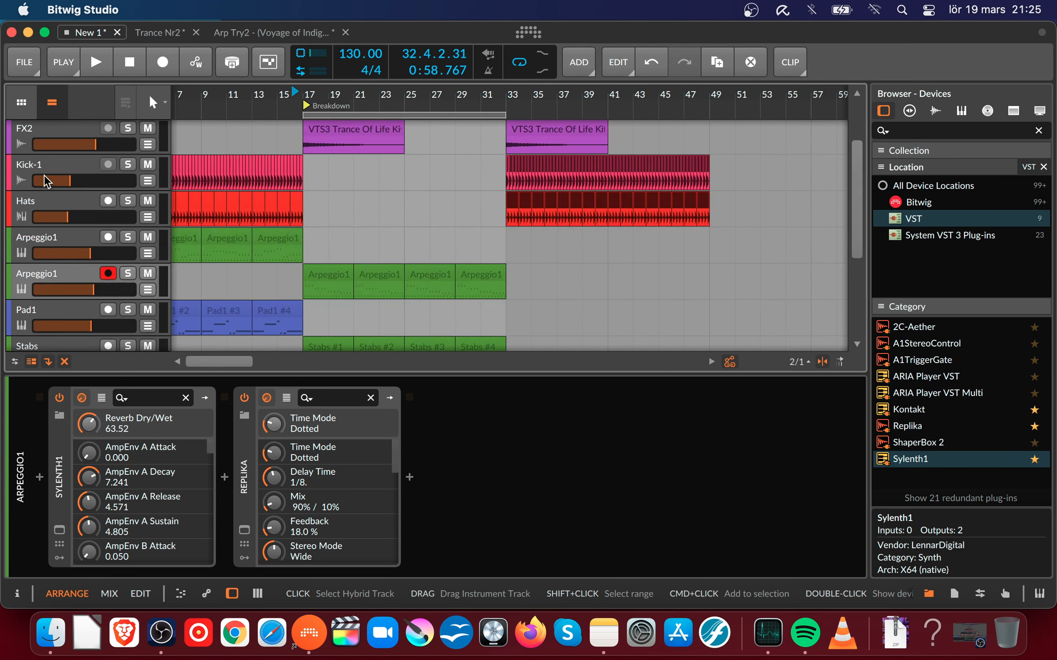
click(51, 201)
scroll(124, 184, up, 2)
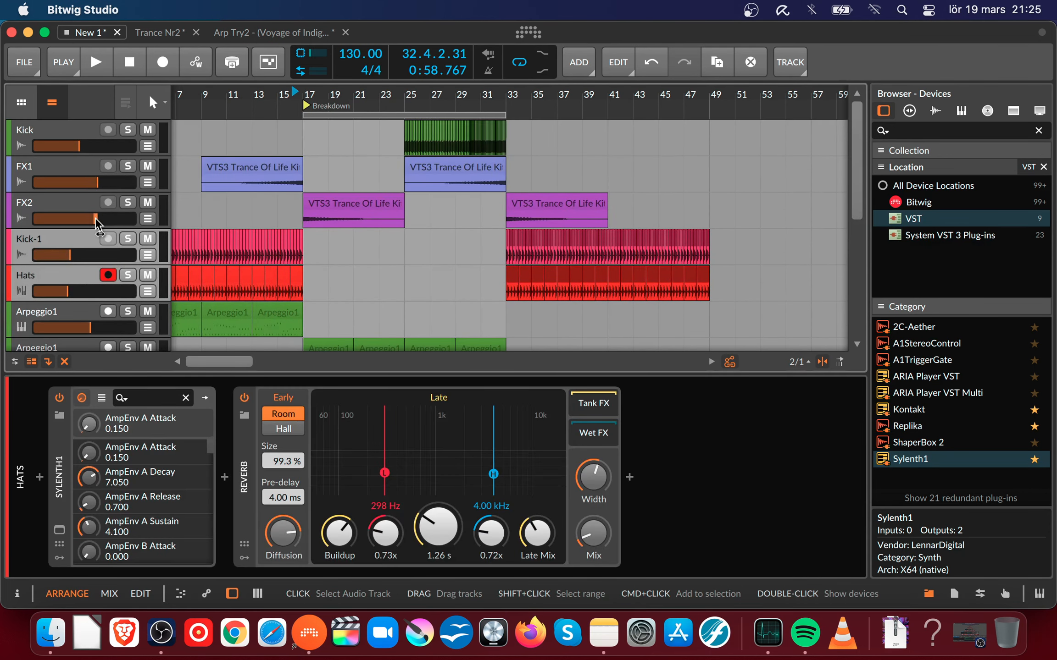
drag(78, 243, 77, 133)
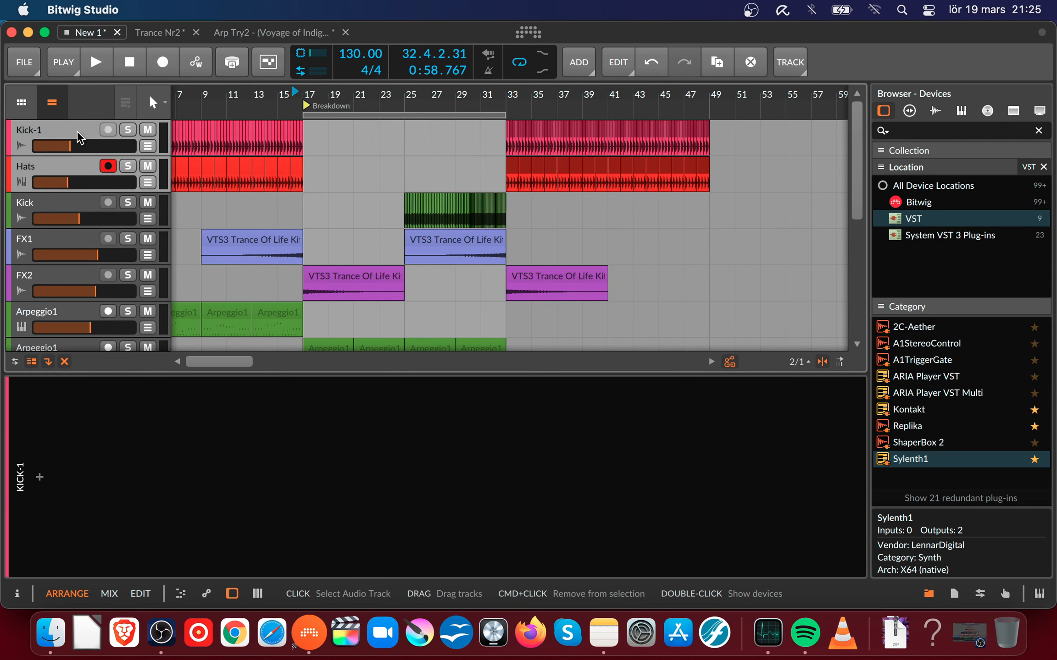
- Rename the Kick track holding the breakdown build-up to Kick-Fill
click(44, 209)
right_click(34, 204)
click(74, 397)
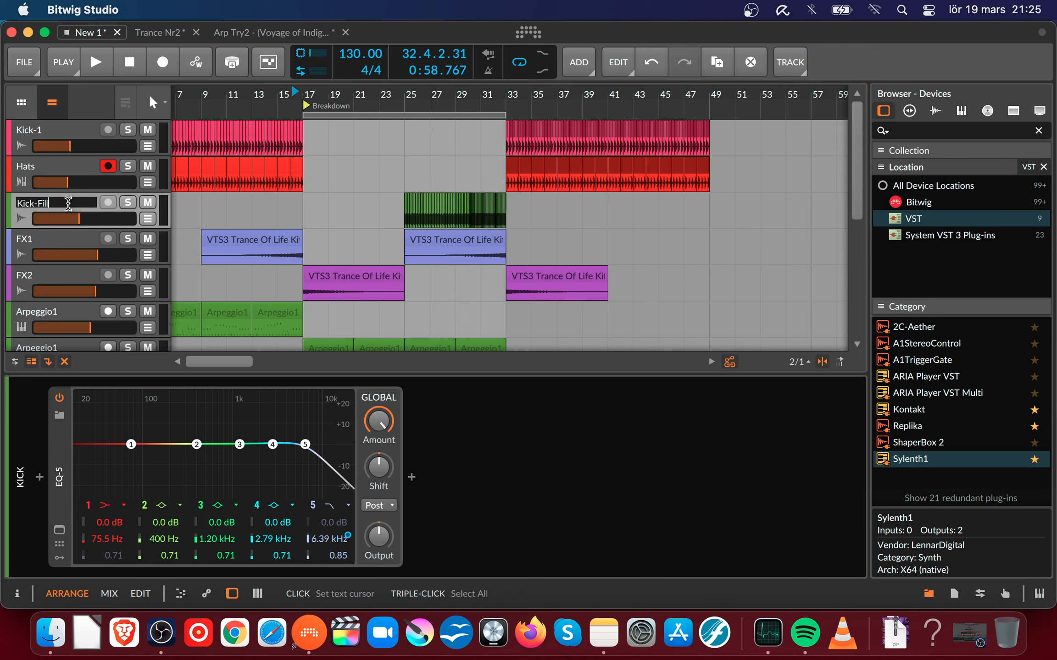
key(Return)
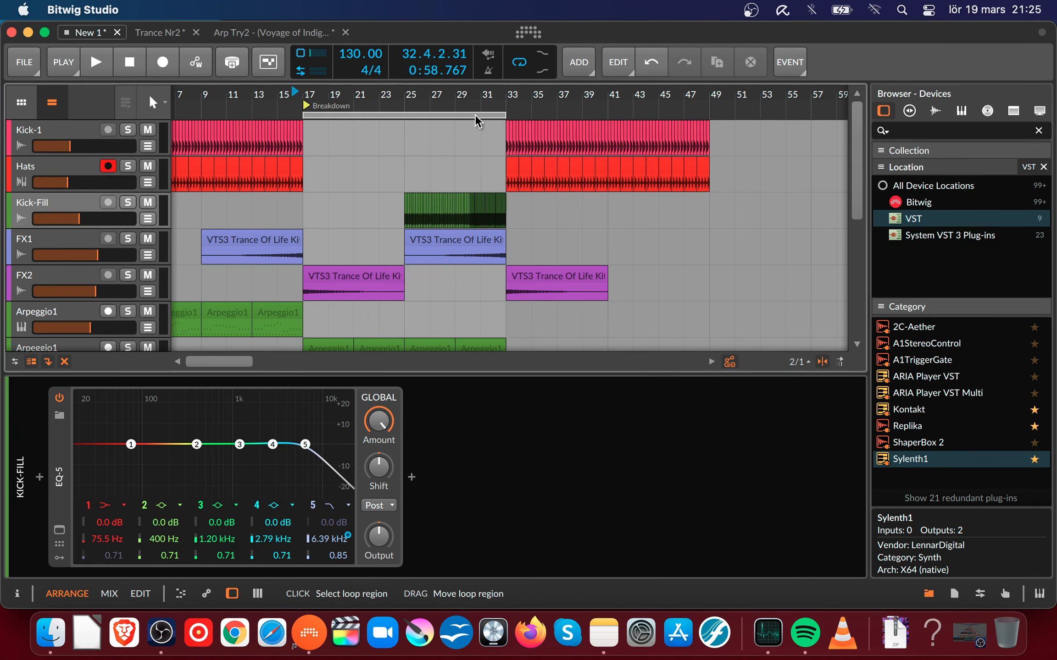
- Move the loop range to bars 33 to 49, over the copied kick and hats clips
drag(479, 118, 681, 88)
scroll(476, 190, down, 5)
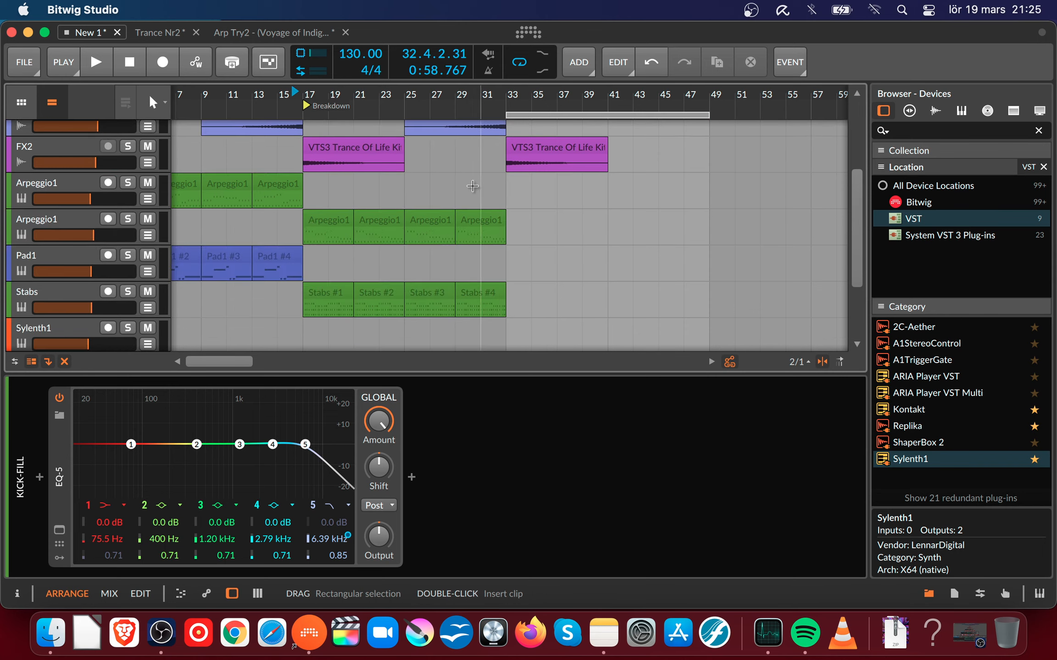
scroll(476, 188, up, 5)
scroll(474, 185, down, 5)
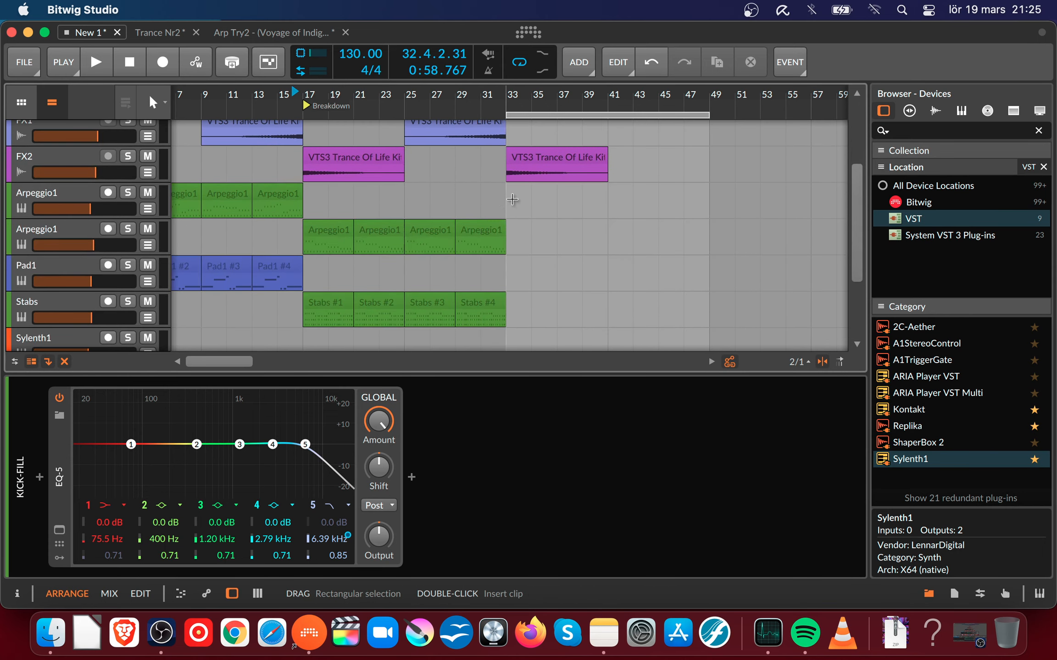
scroll(523, 175, up, 5)
- Audition the transition out of the breakdown by playing from bar 32 into bar 33
drag(504, 111, 504, 156)
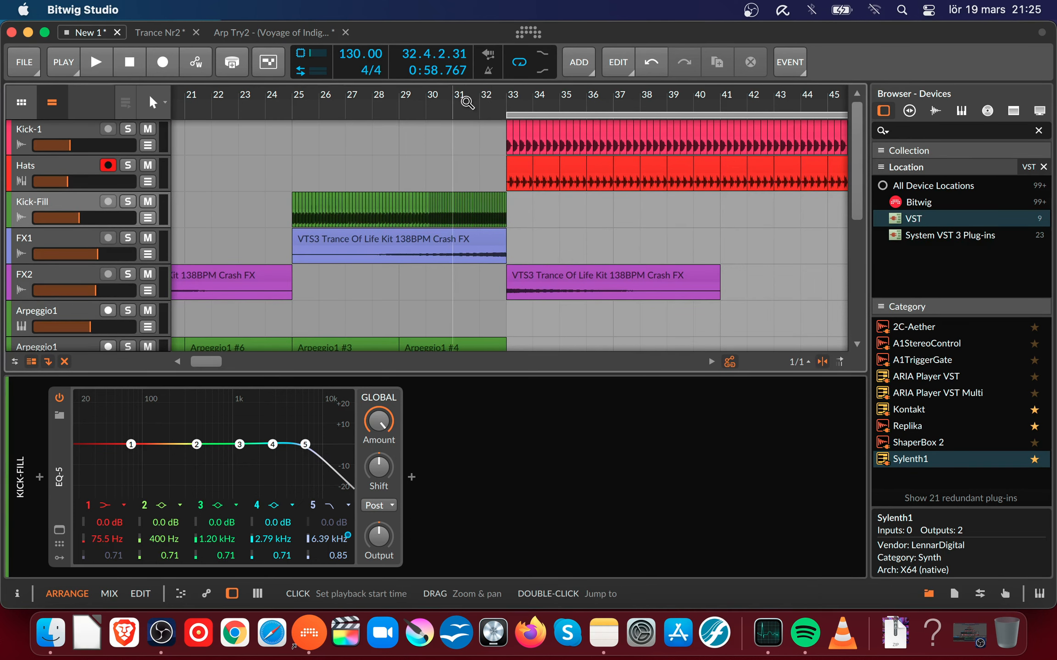
click(481, 94)
key(space)
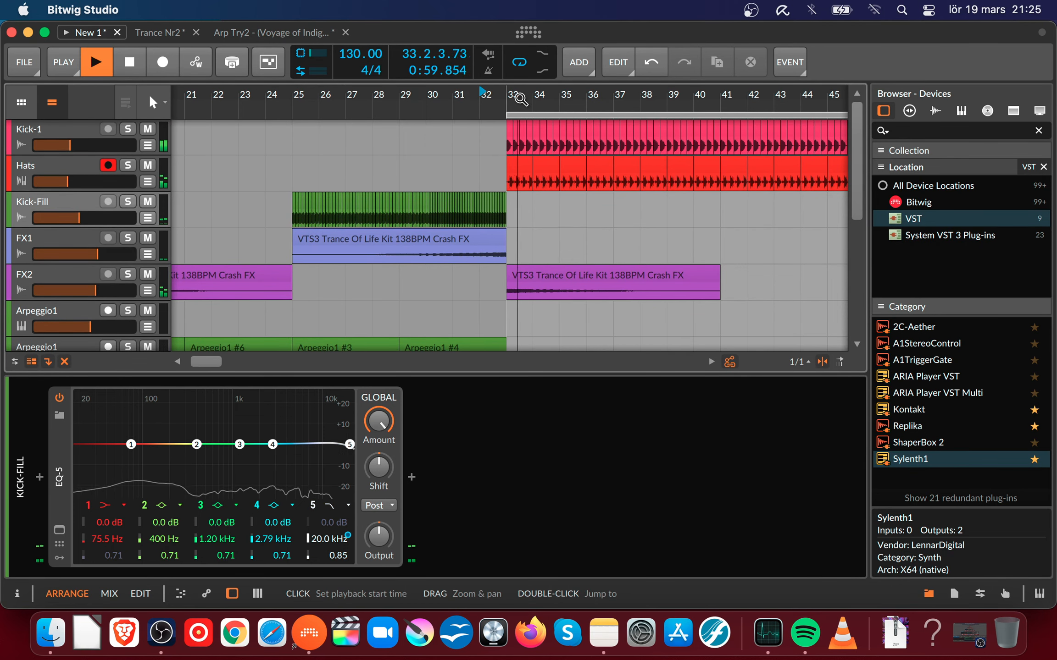
key(space)
- Copy all the intro's Arpeggio1 and Pad1 clips to the section starting at bar 33
drag(482, 94, 574, 124)
scroll(578, 195, down, 5)
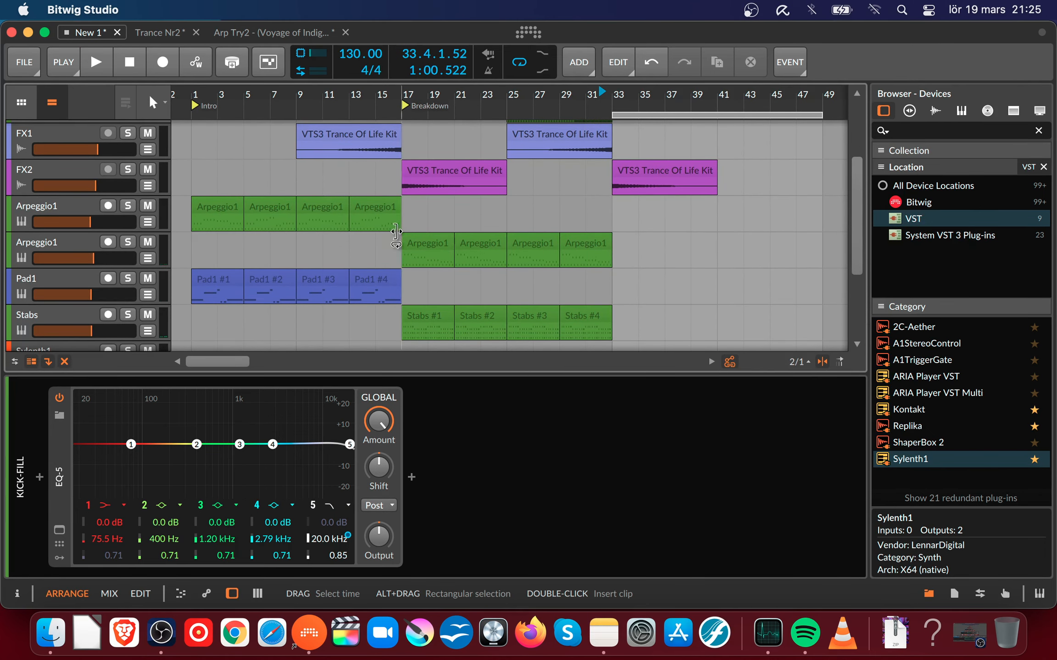
click(208, 208)
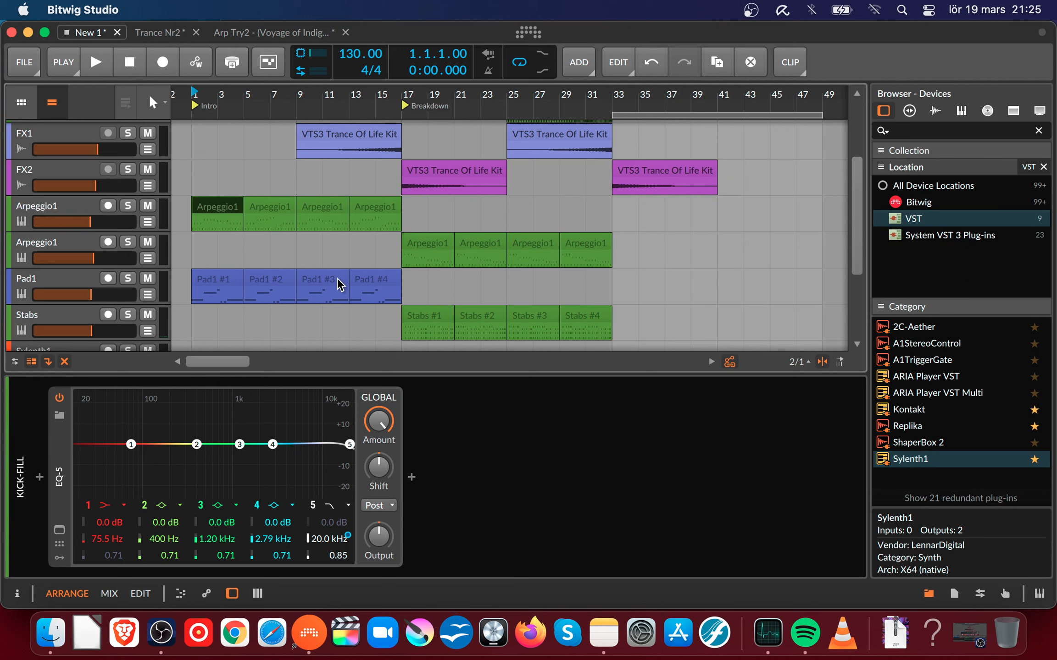
shift+click(372, 278)
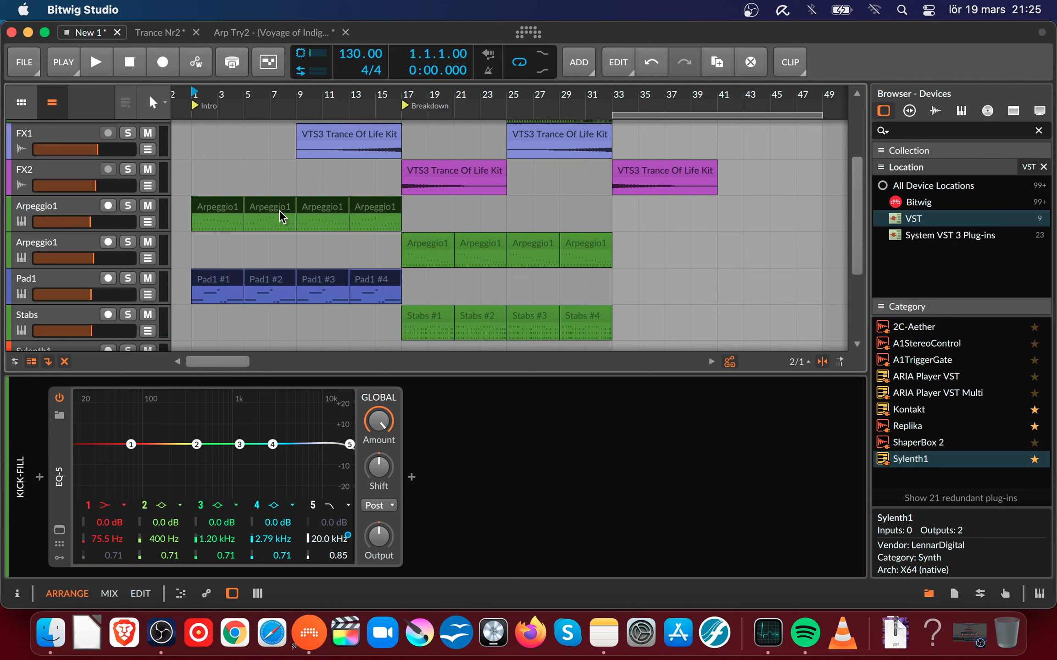
drag(216, 208, 634, 207)
- Review the clips on all tracks across the intro, the breakdown and the section after bar 33
drag(612, 93, 469, 87)
scroll(497, 212, up, 5)
scroll(428, 183, down, 9)
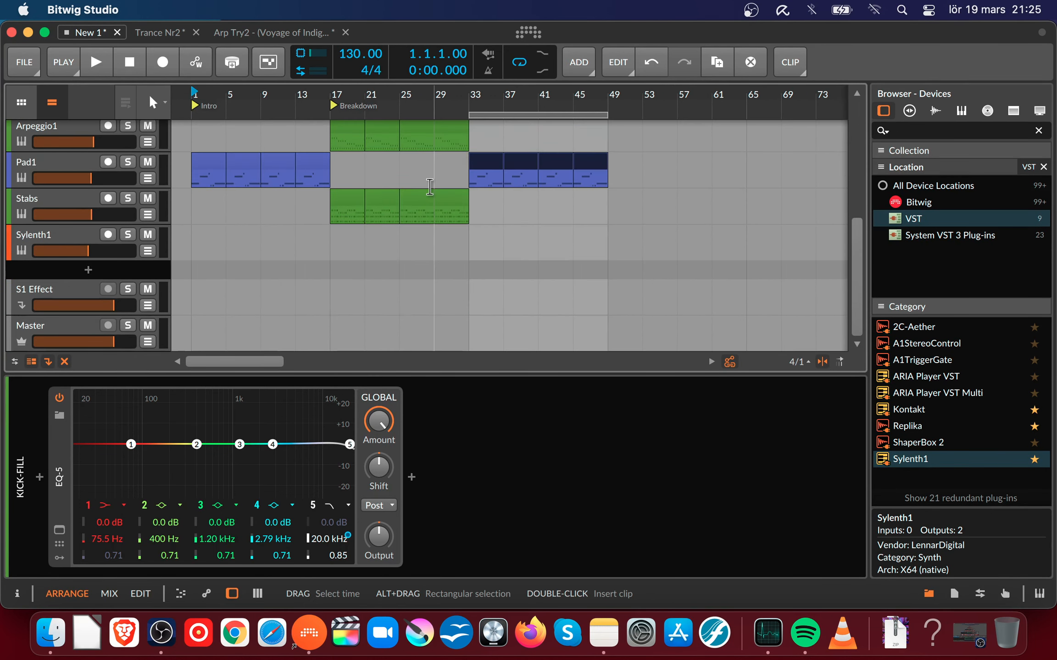
scroll(427, 184, up, 5)
scroll(428, 184, down, 3)
scroll(427, 183, up, 4)
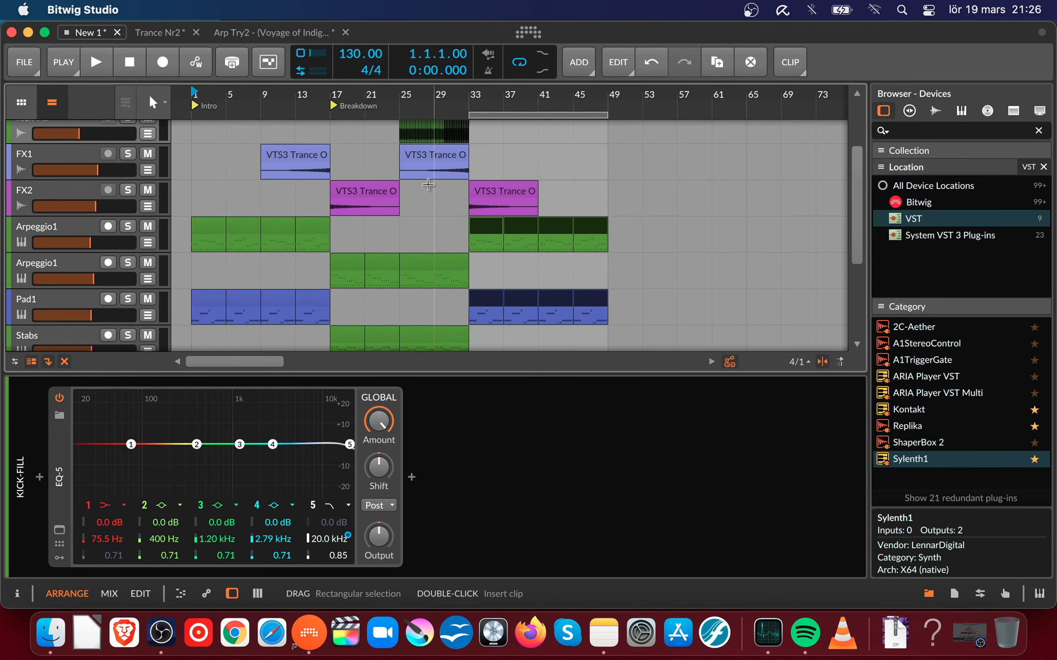
scroll(427, 183, down, 1)
scroll(427, 183, down, 1)
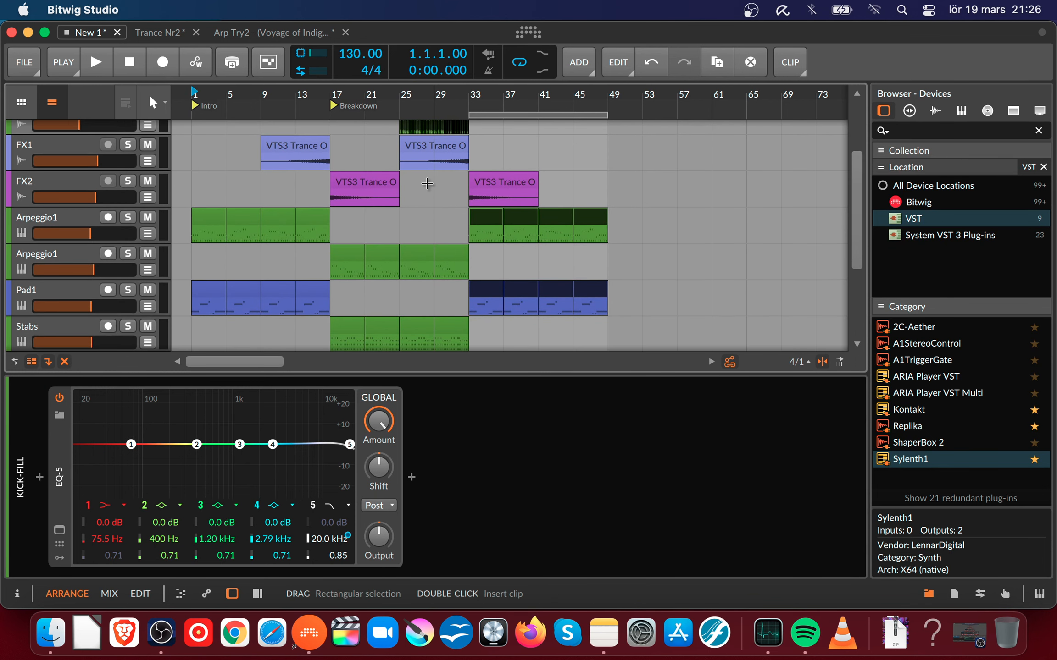
- Play the arrangement from bar 13 through the breakdown and enlarge the arranger to view all tracks at once
double_click(305, 101)
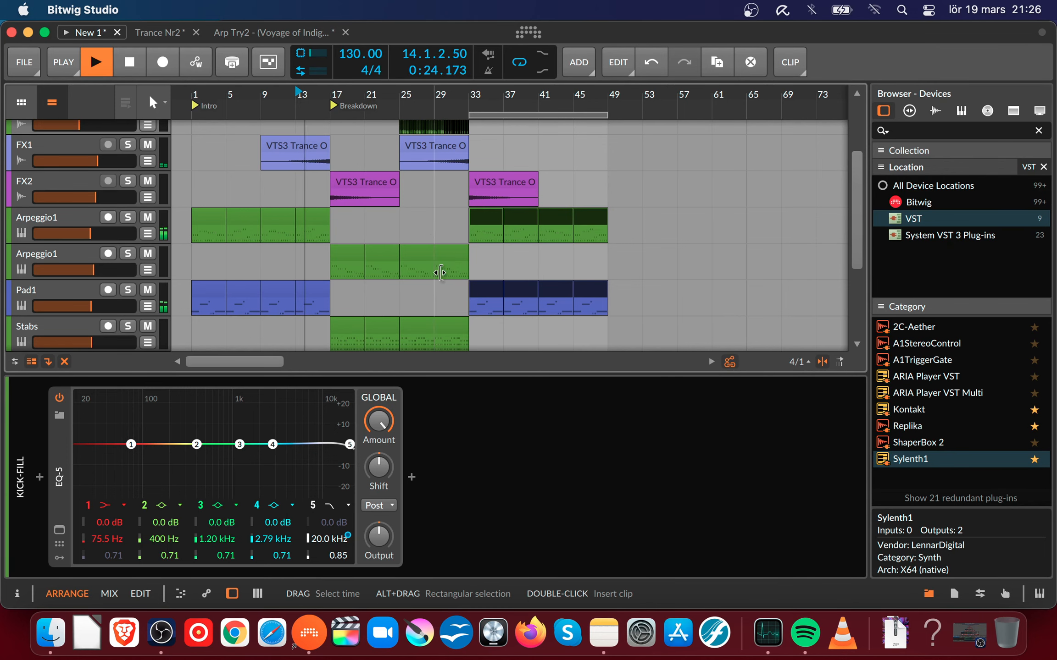
drag(458, 370, 448, 503)
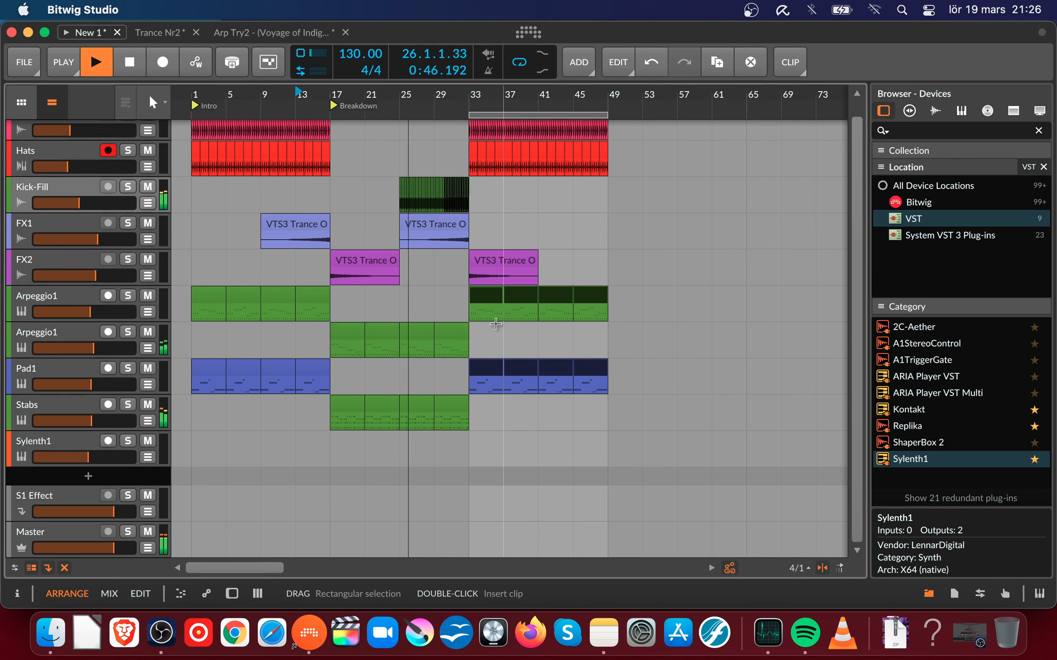
drag(498, 97, 435, 133)
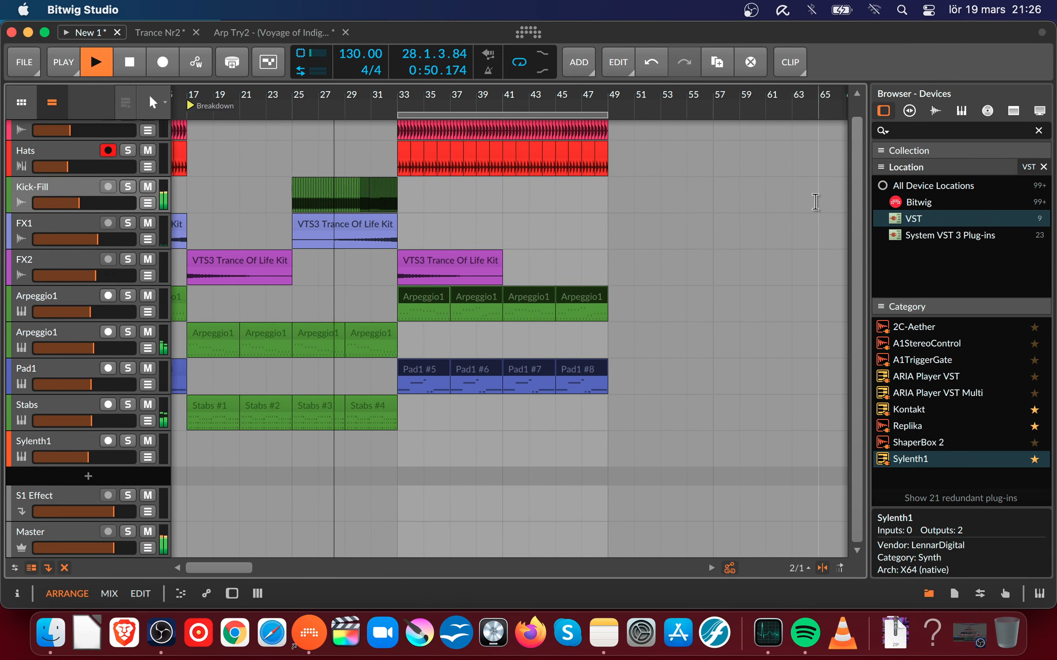
scroll(852, 246, up, 1)
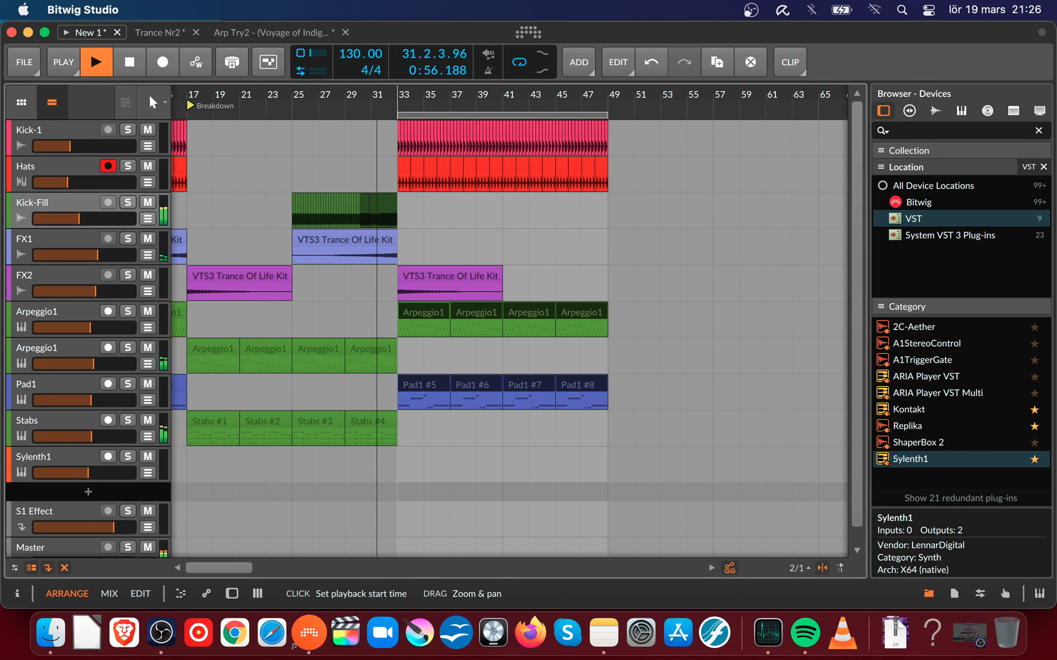
- Delete the last two Kick-Fill clips just before bar 33 and audition the transition into bar 33
drag(404, 98, 363, 207)
key(space)
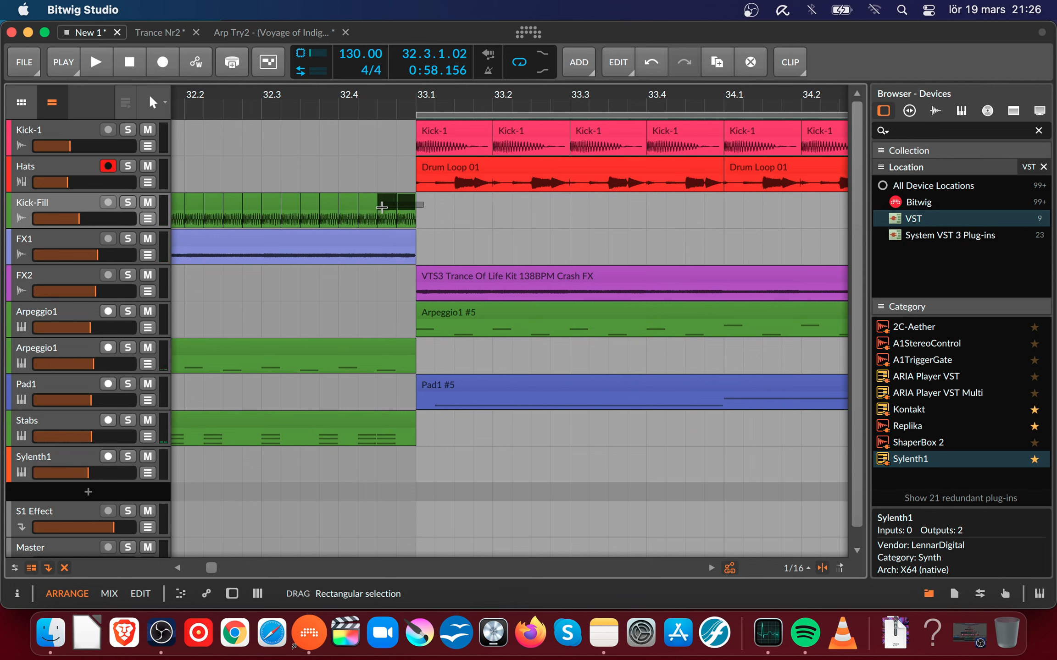
key(Delete)
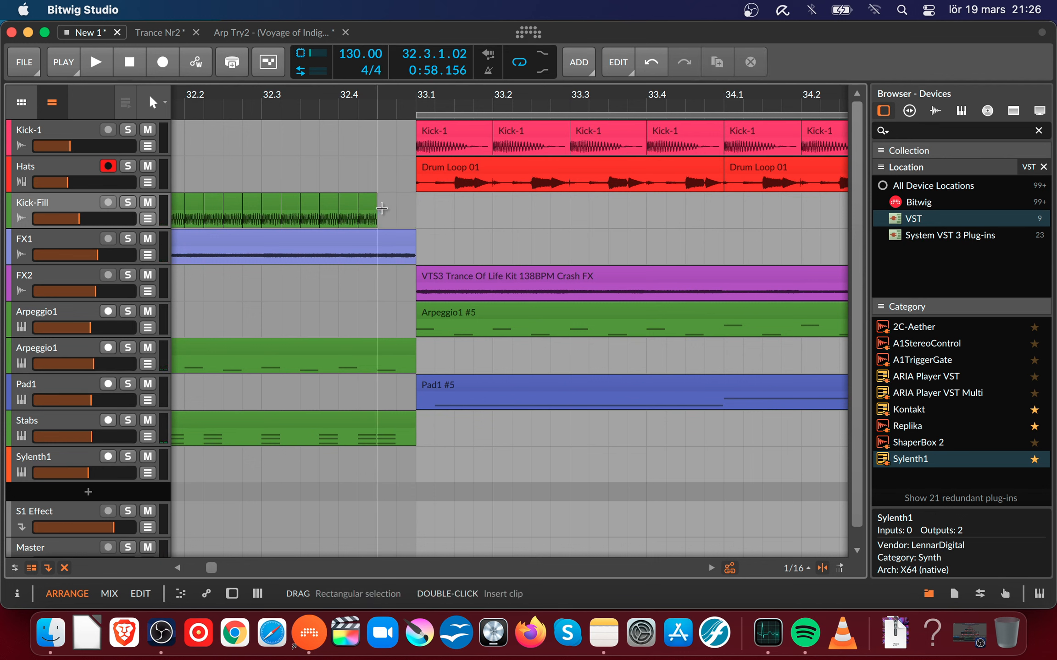
click(202, 94)
key(space)
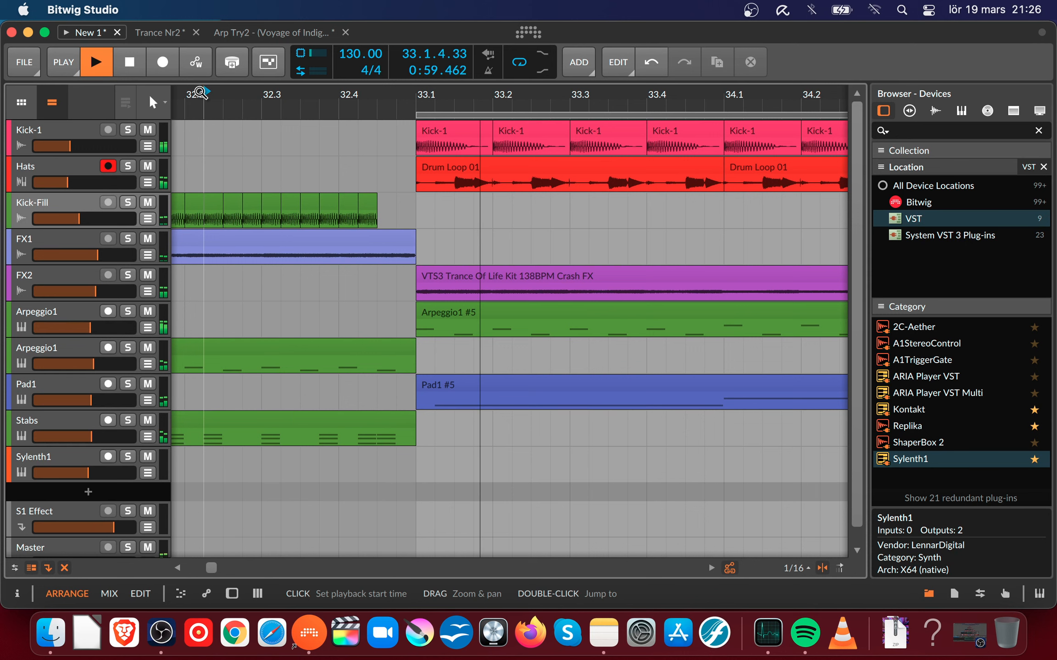
key(space)
- Remove the two Kick-Fill clips starting at 32.4 and audition the transition from about 32.2
drag(386, 208, 352, 206)
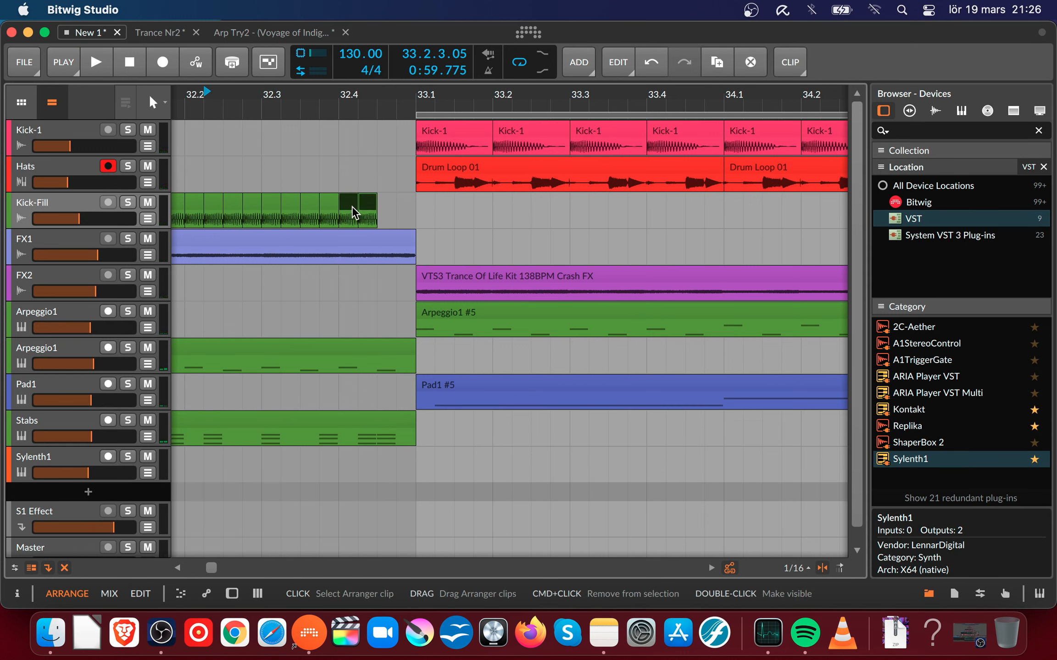
key(Delete)
click(184, 95)
key(space)
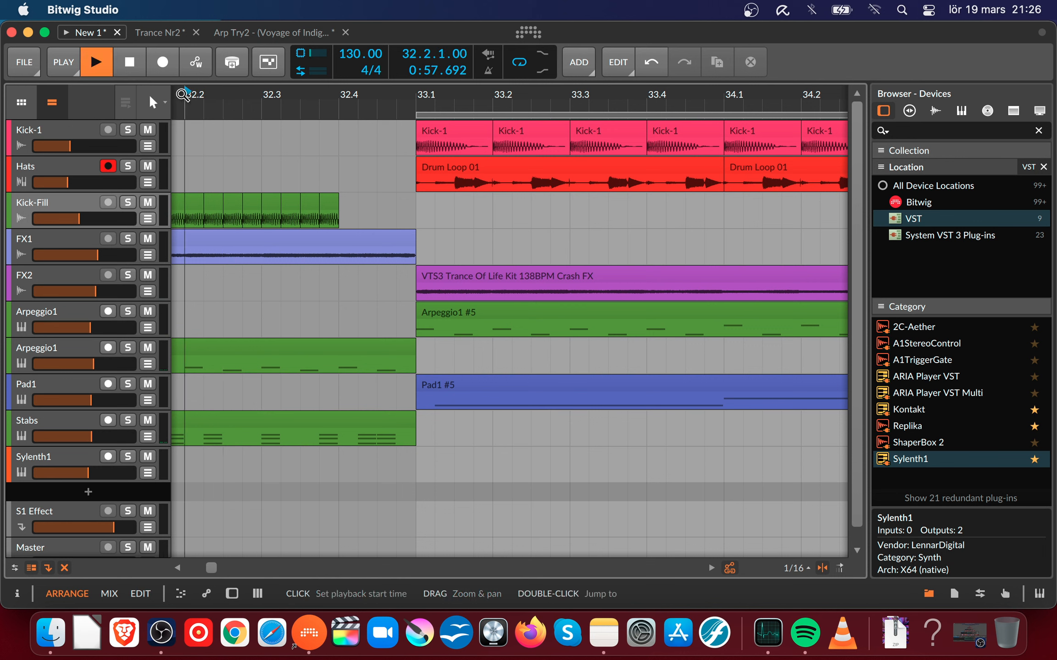
key(space)
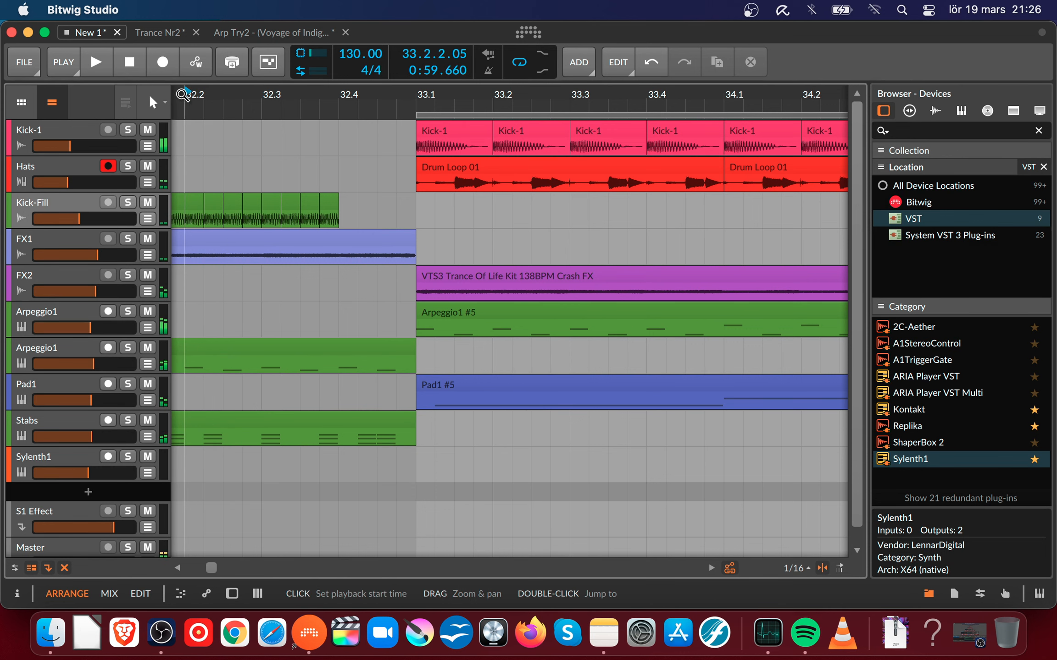
- Delete the four Kick-Fill clips covering beat 32.3 and replay the lead-in to bar 33
drag(348, 200, 269, 201)
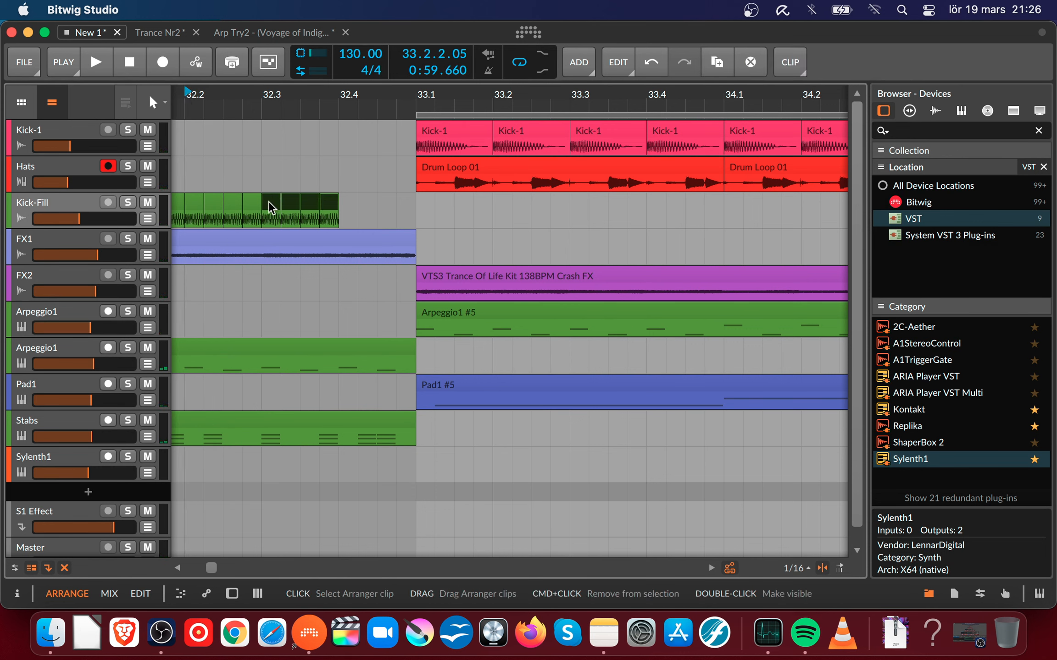
key(Delete)
key(space)
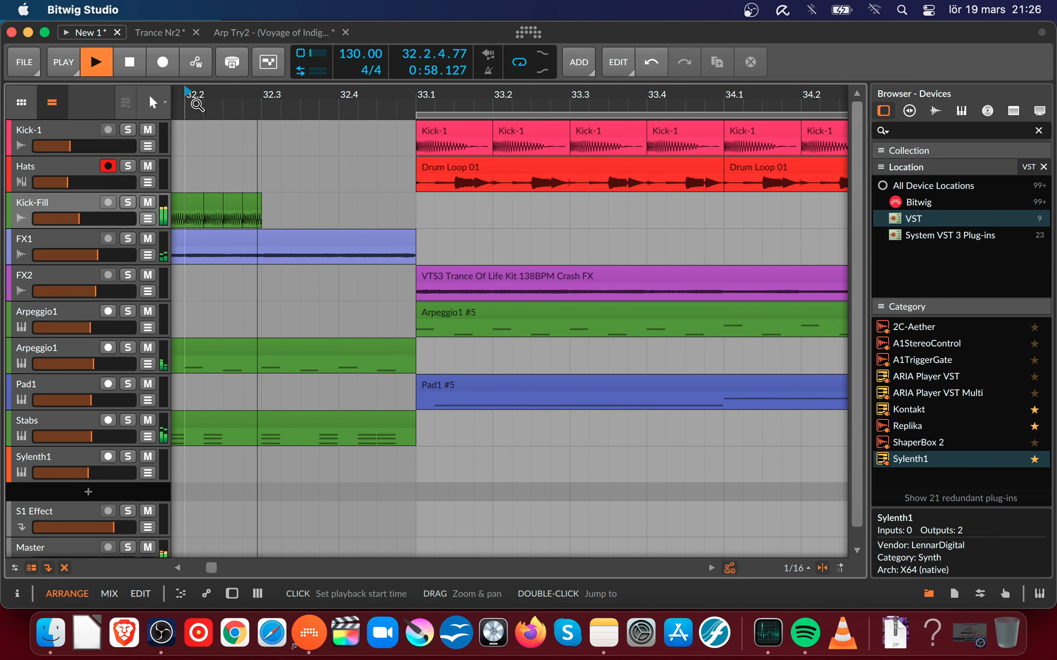
key(space)
- Play the build-up from bar 25 into the section after bar 33 and review the whole arrangement from the intro onward
drag(242, 103, 324, 102)
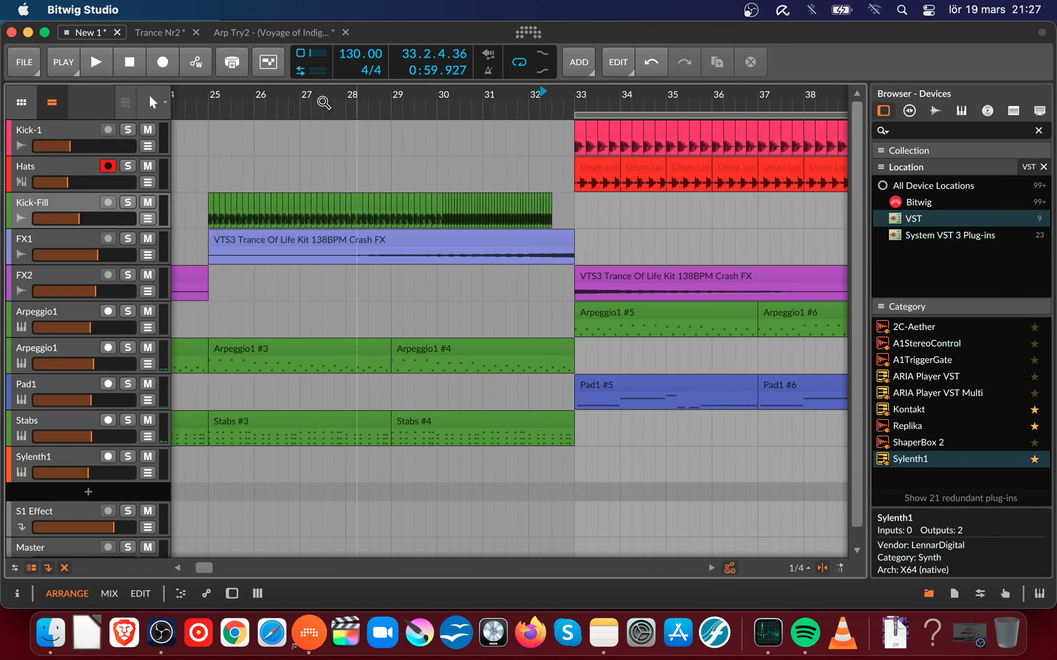
click(208, 103)
key(space)
drag(584, 107, 414, 88)
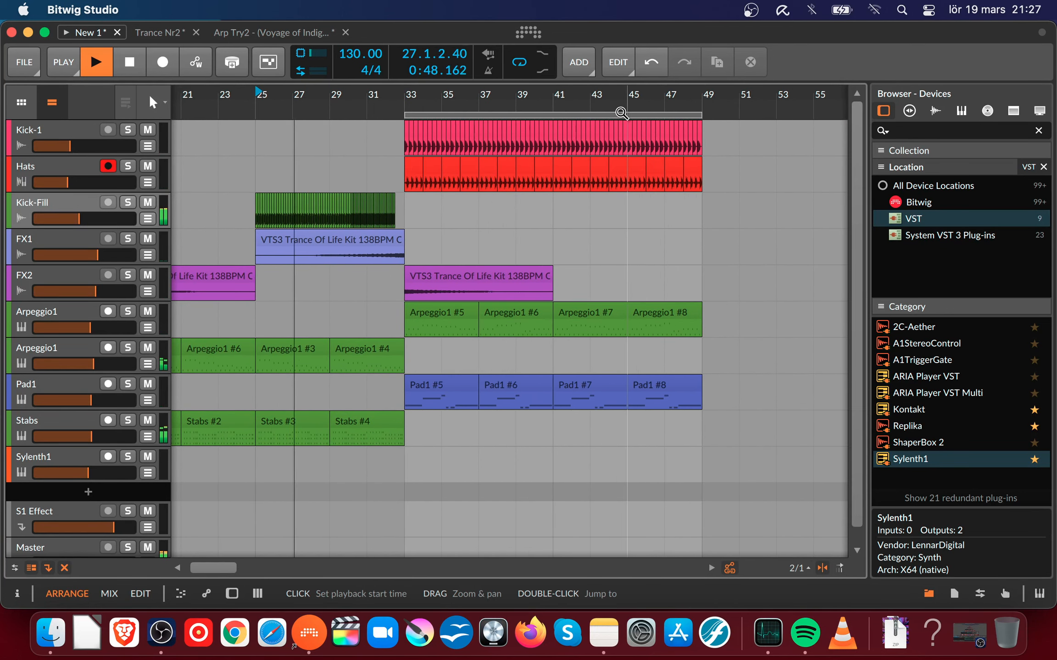
drag(515, 99, 439, 121)
scroll(844, 344, down, 1)
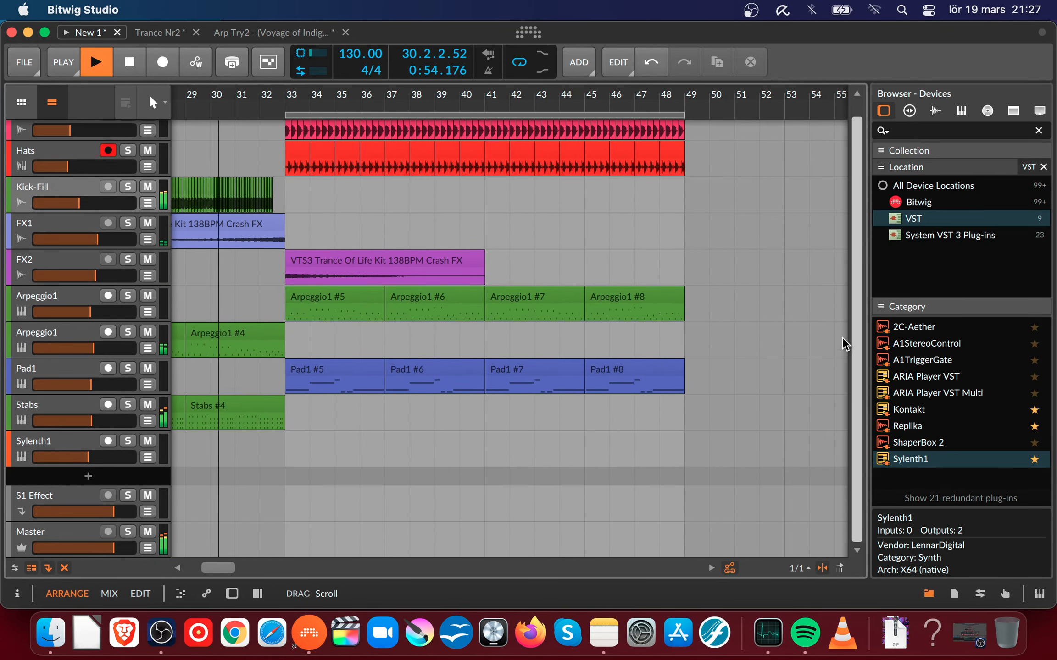
scroll(844, 344, up, 1)
mouse_move(339, 94)
mouse_down()
mouse_move(337, 111)
mouse_move(337, 99)
mouse_up()
drag(321, 97, 613, 94)
key(space)
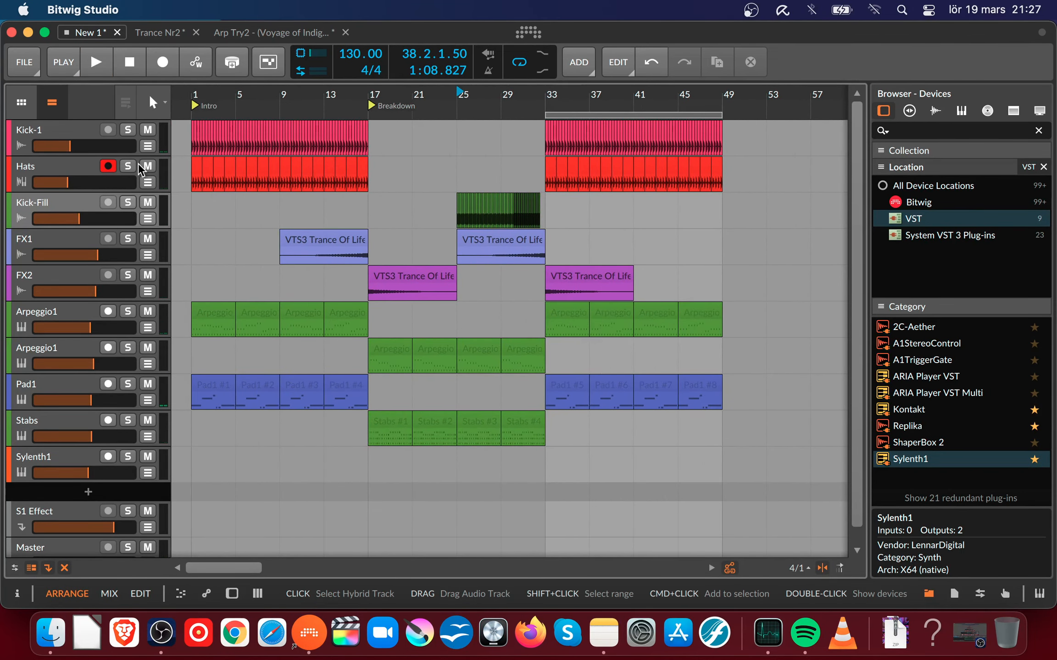
click(140, 494)
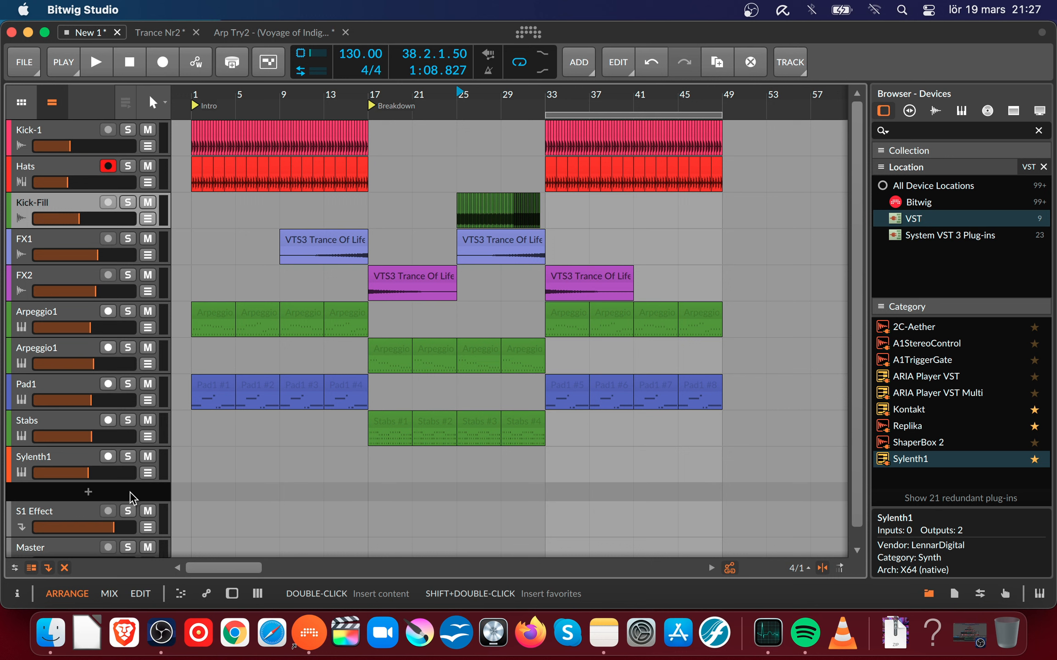
right_click(130, 491)
click(111, 491)
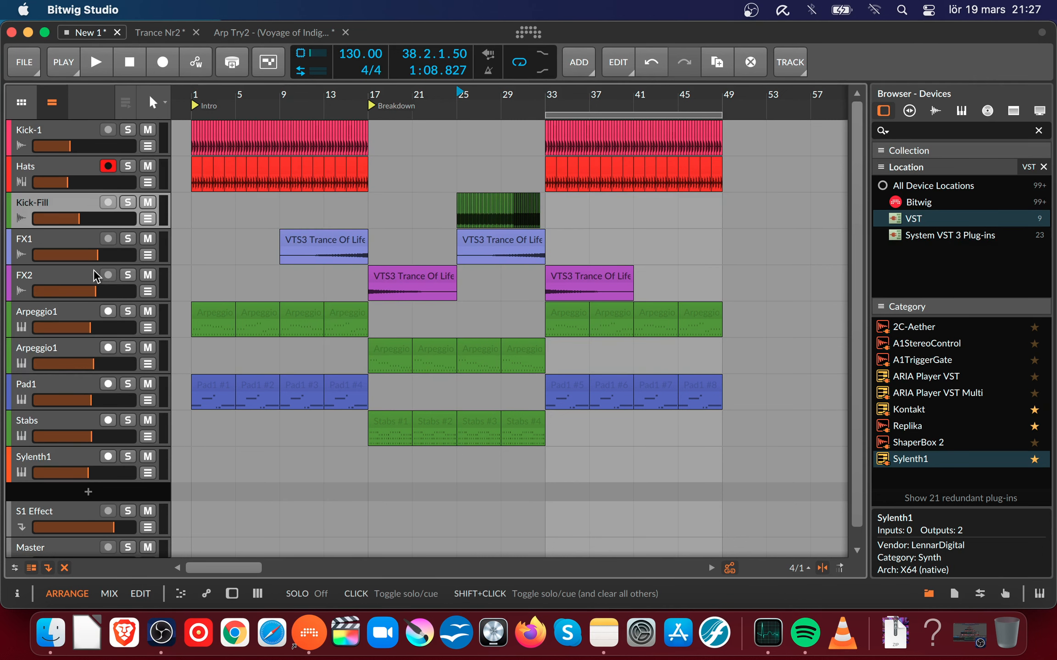
- Duplicate the intro's Arpeggio1 track with its clips to just below Hats and rename the copy Bass
click(60, 316)
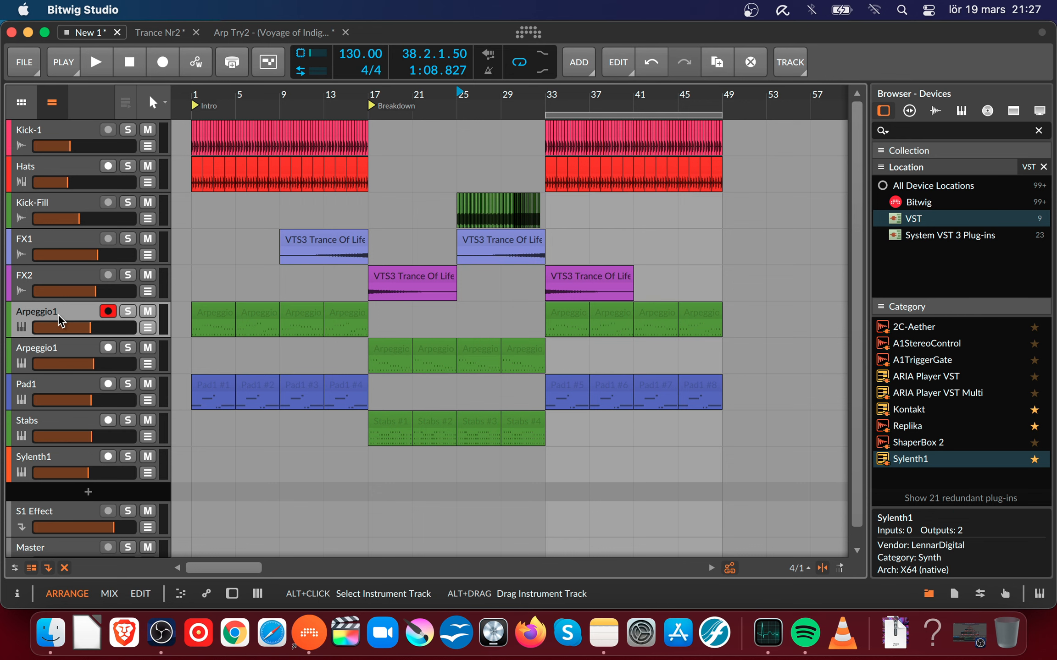
drag(58, 314, 41, 195)
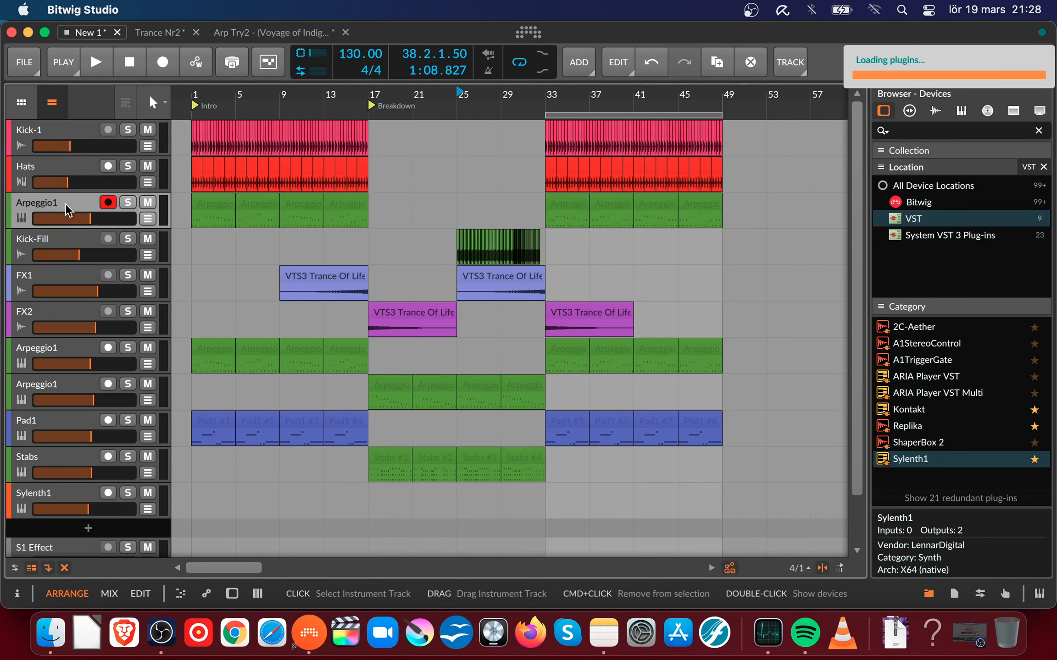
right_click(65, 203)
click(103, 399)
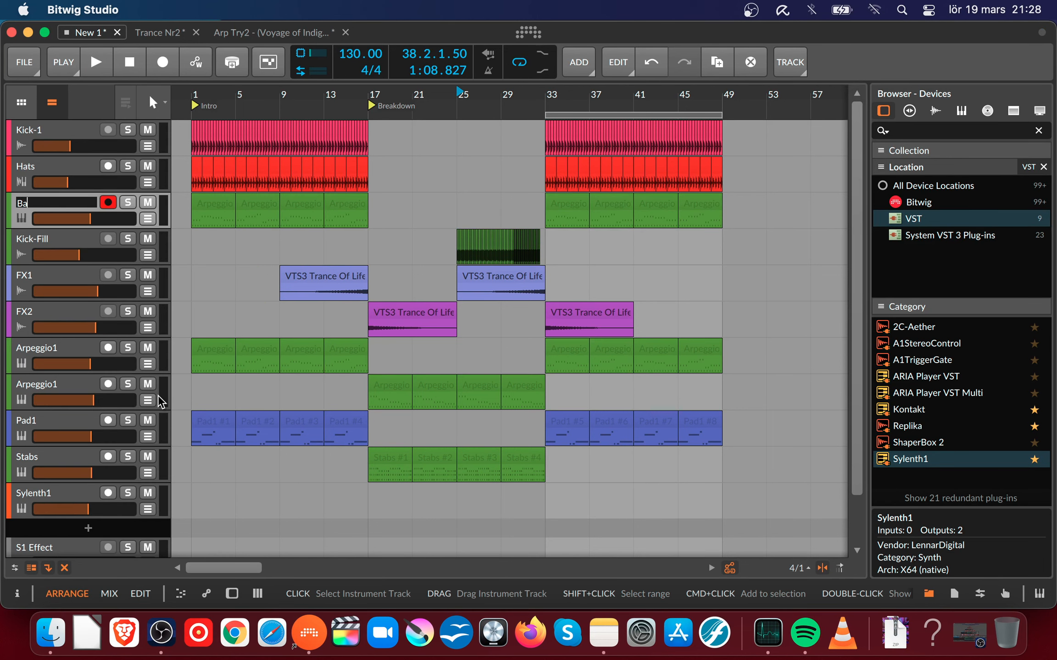
key(Return)
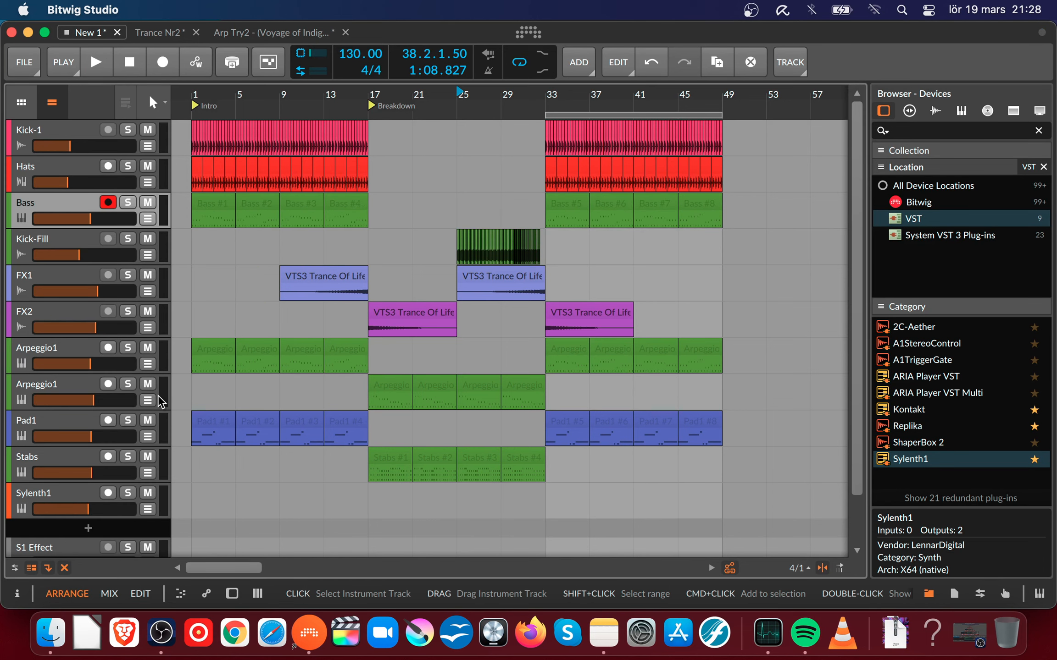
- Remove the Replika delay from the Bass track's device chain
double_click(69, 205)
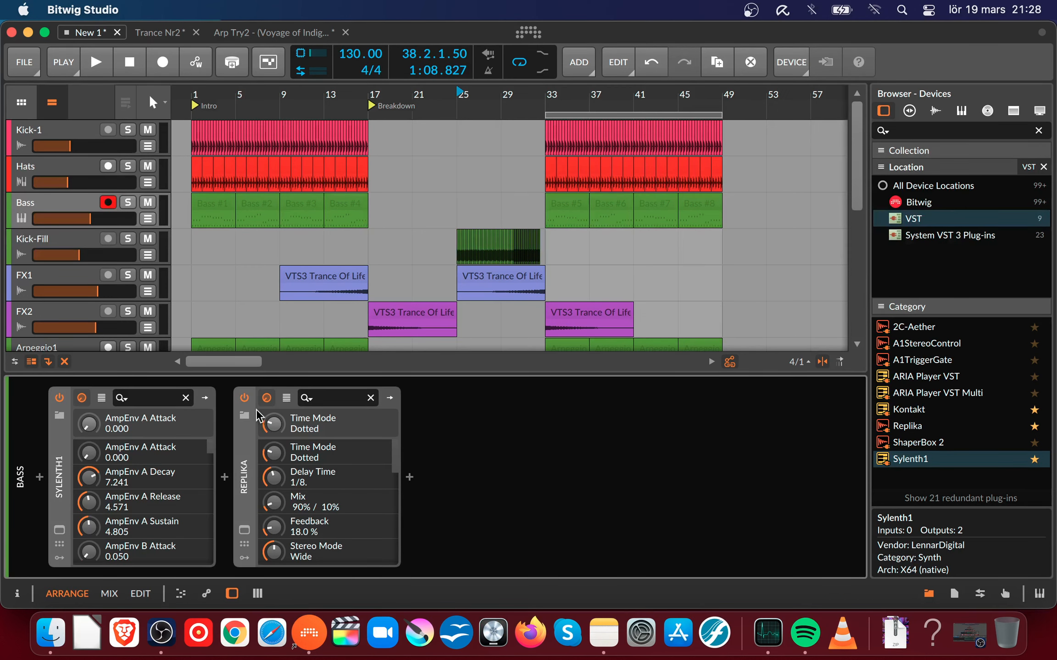
click(247, 398)
click(243, 451)
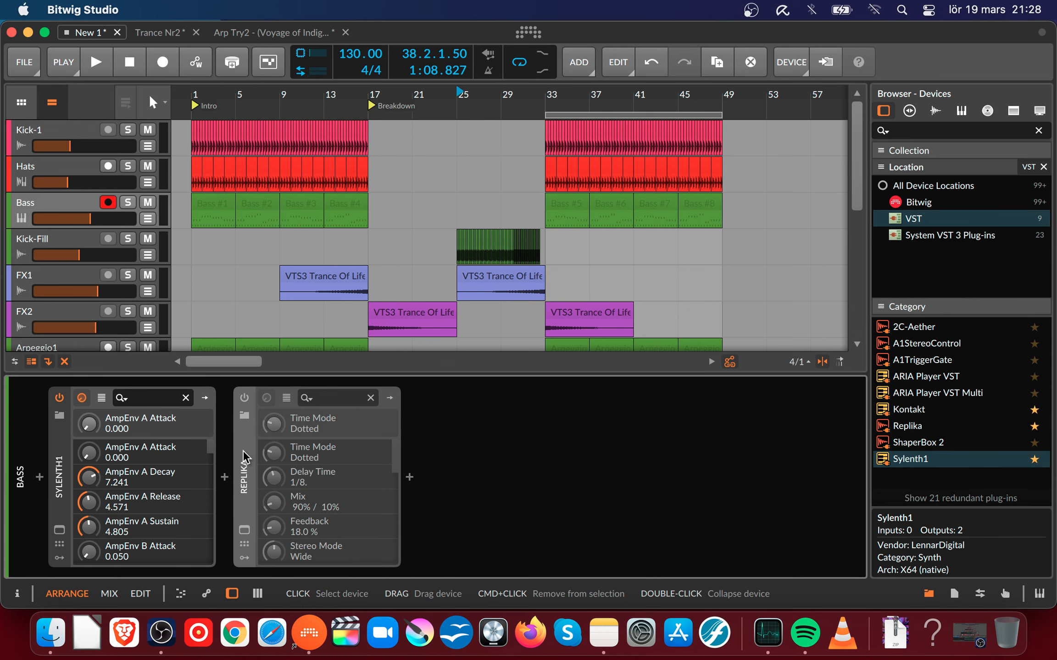
key(Delete)
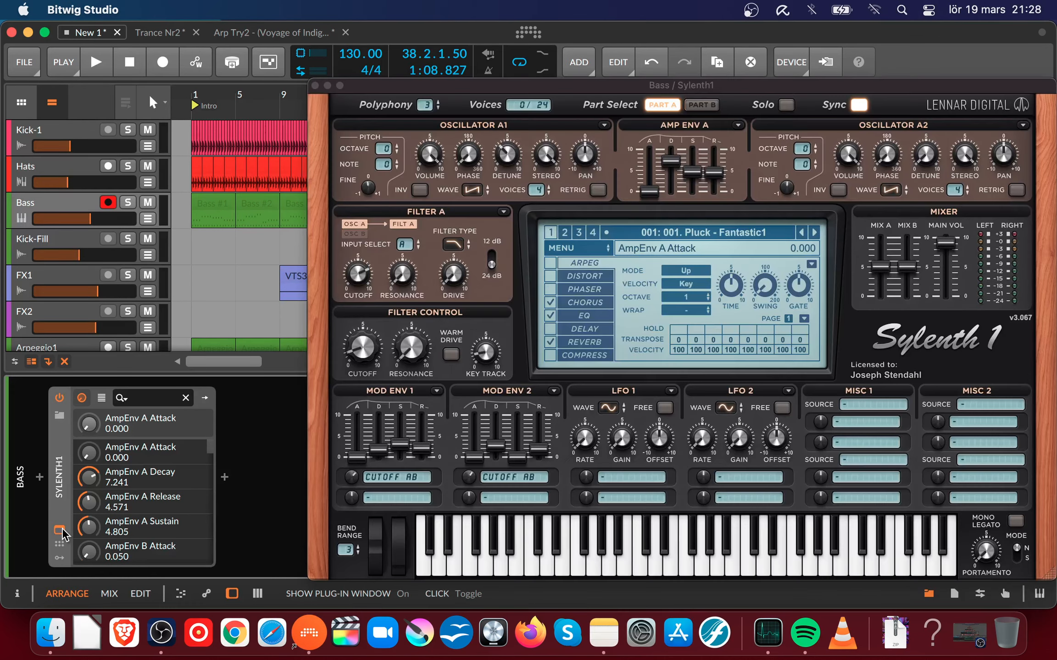
- Open the Bass track's Sylenth1 and load the preset 008. Bass - Fantastic1.fxp from the 02. Fave folder
click(60, 530)
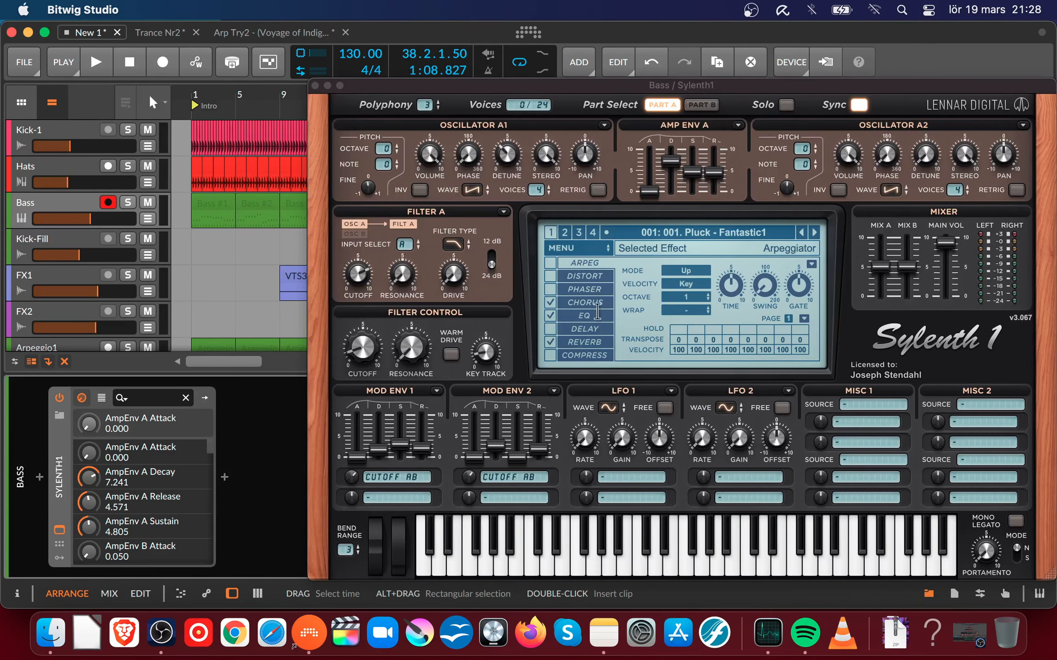
click(550, 342)
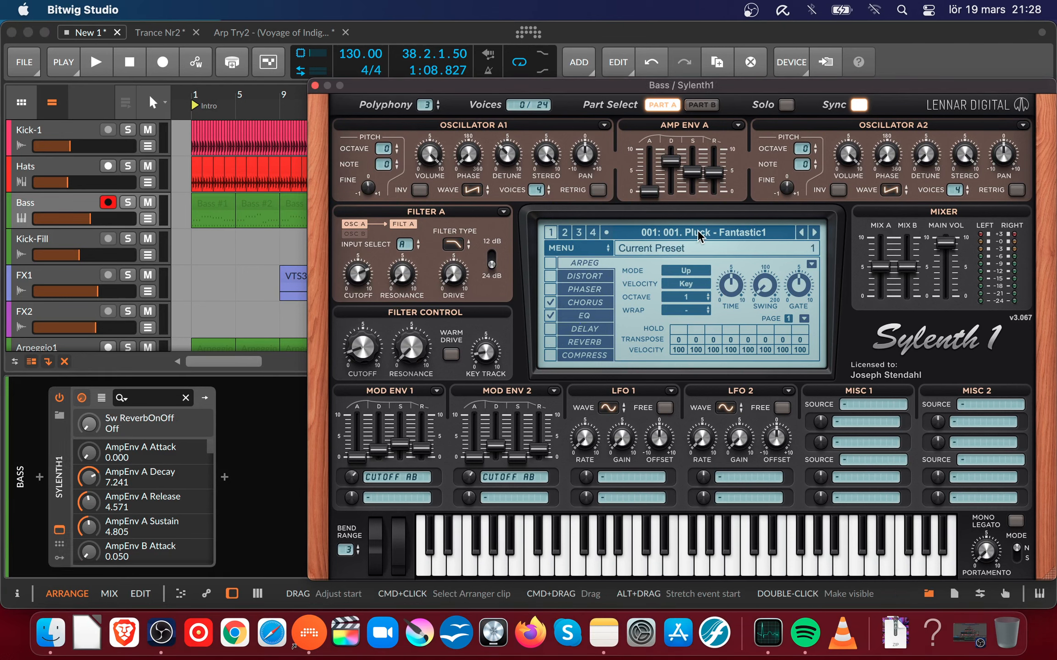
click(721, 233)
click(442, 148)
click(605, 249)
mouse_move(674, 265)
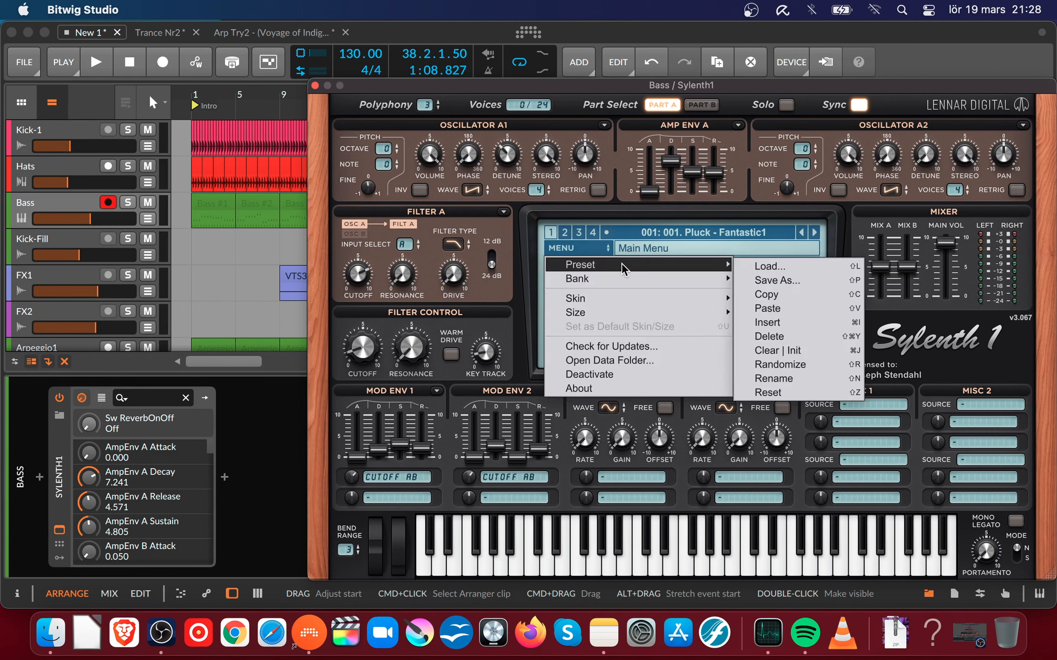
click(770, 266)
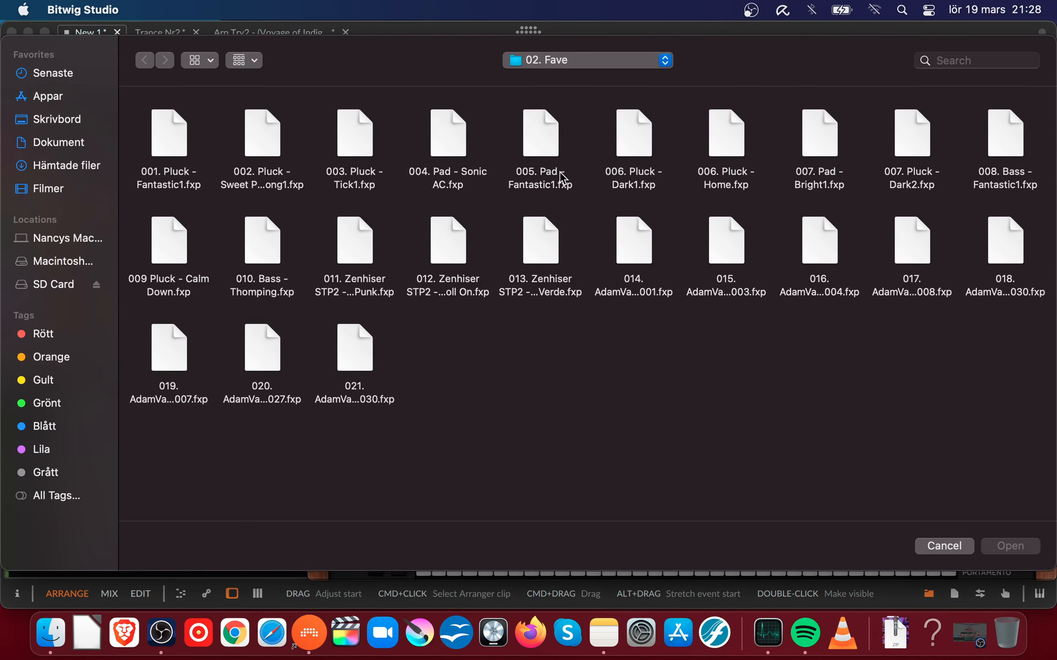
click(1000, 146)
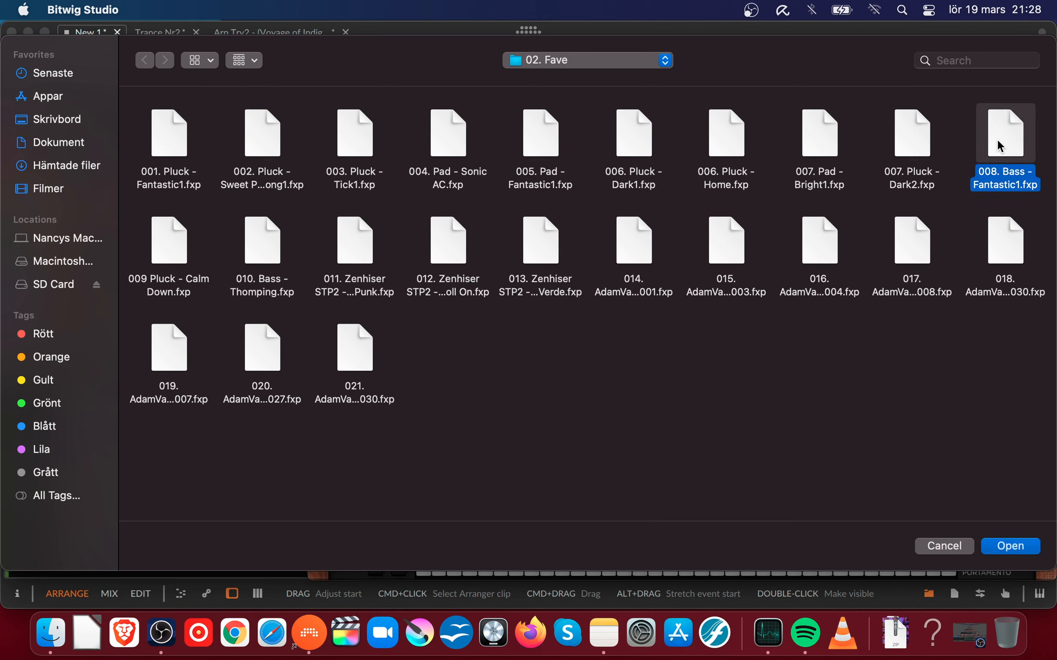
click(1002, 549)
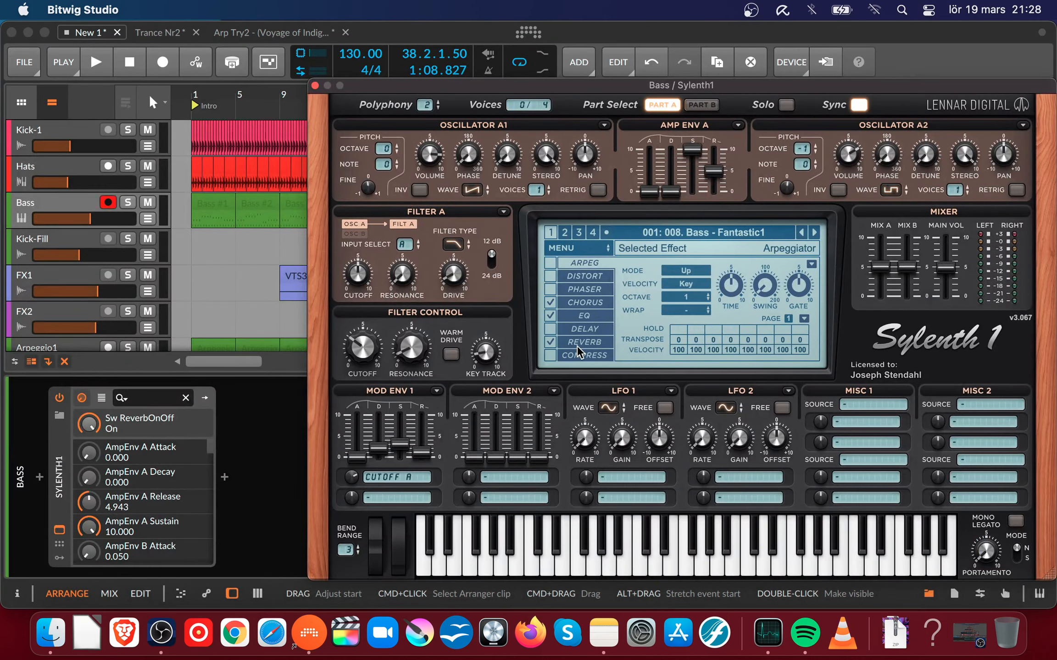
- Turn off the bass preset's chorus effect and audition it with notes across the keyboard
click(605, 566)
click(546, 566)
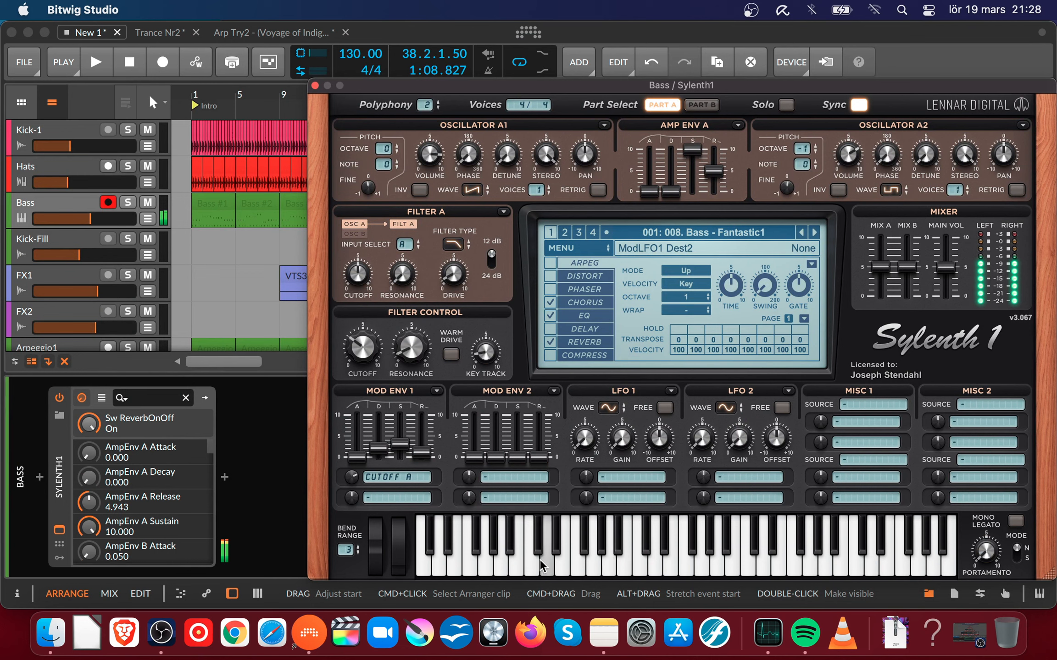
click(458, 566)
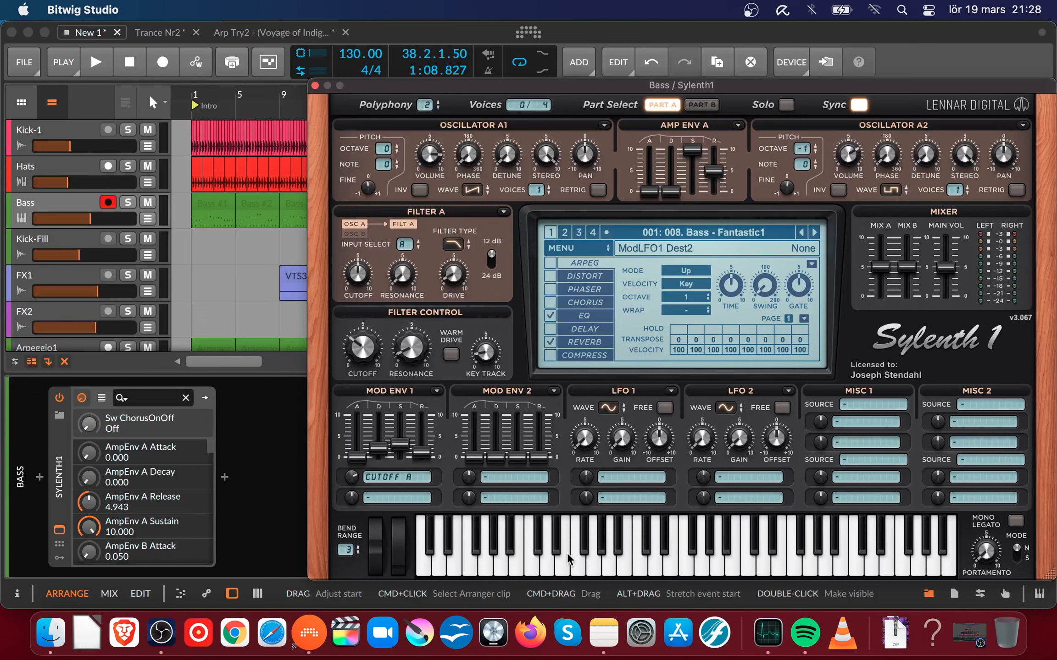
drag(573, 559, 472, 559)
click(725, 560)
drag(725, 560, 810, 559)
click(530, 566)
click(529, 571)
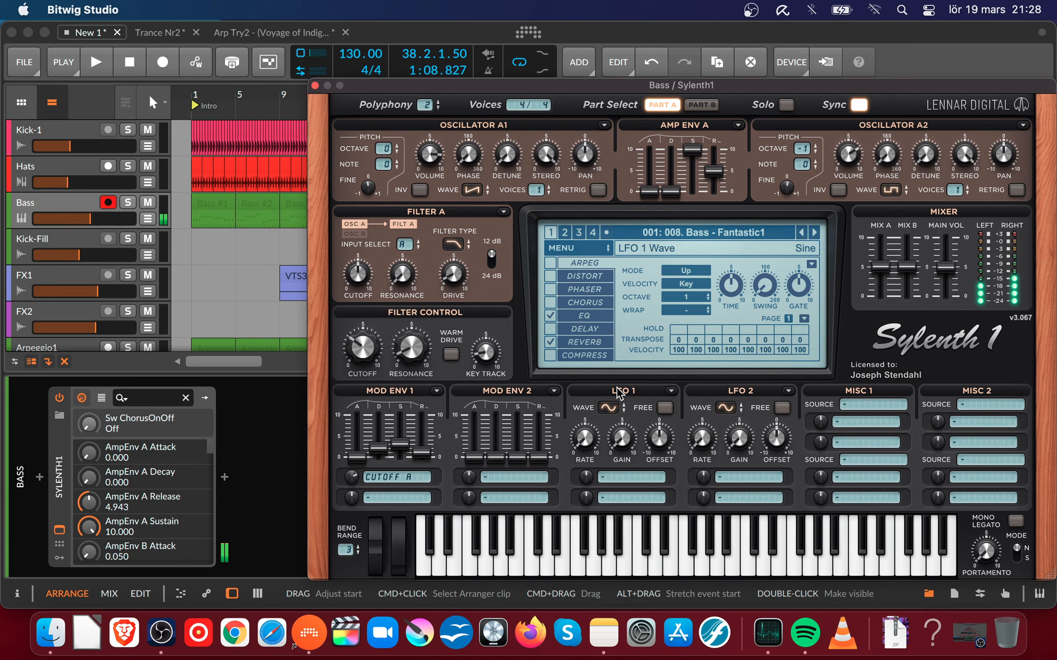
- Show the bass preset's reverb settings, disable the reverb and compare the sound by playing test notes
click(574, 345)
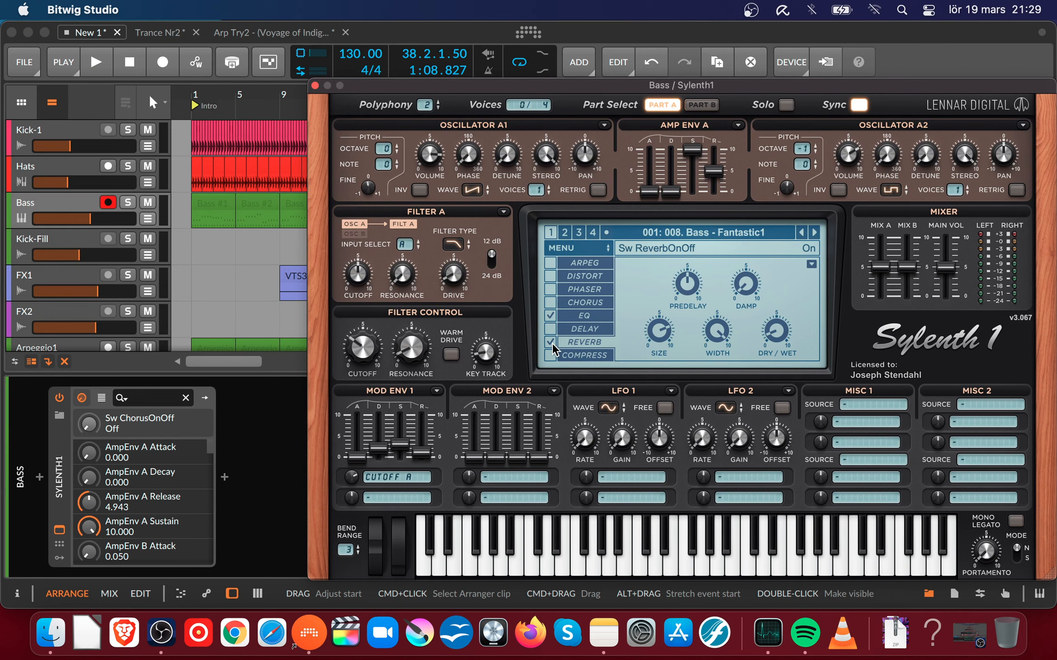
click(640, 563)
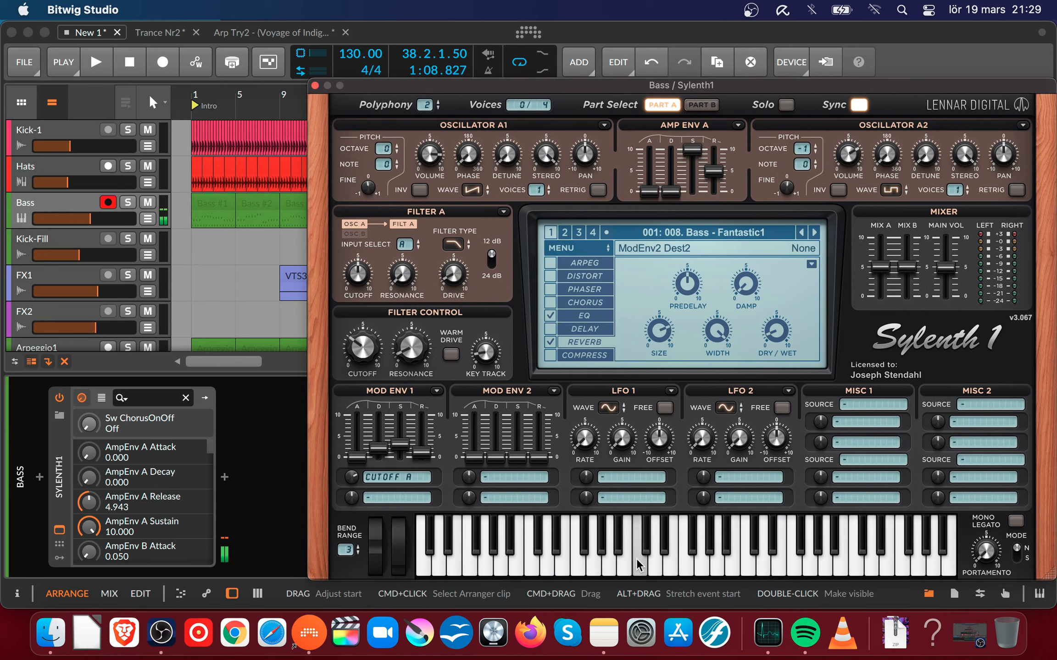
click(562, 563)
click(579, 562)
click(671, 567)
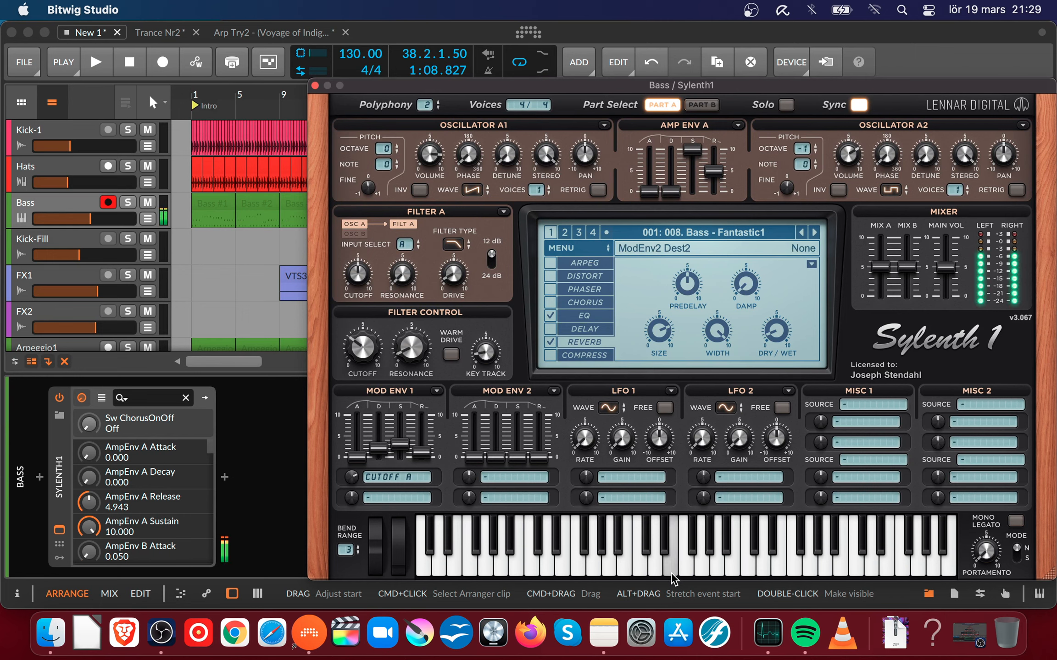
click(559, 563)
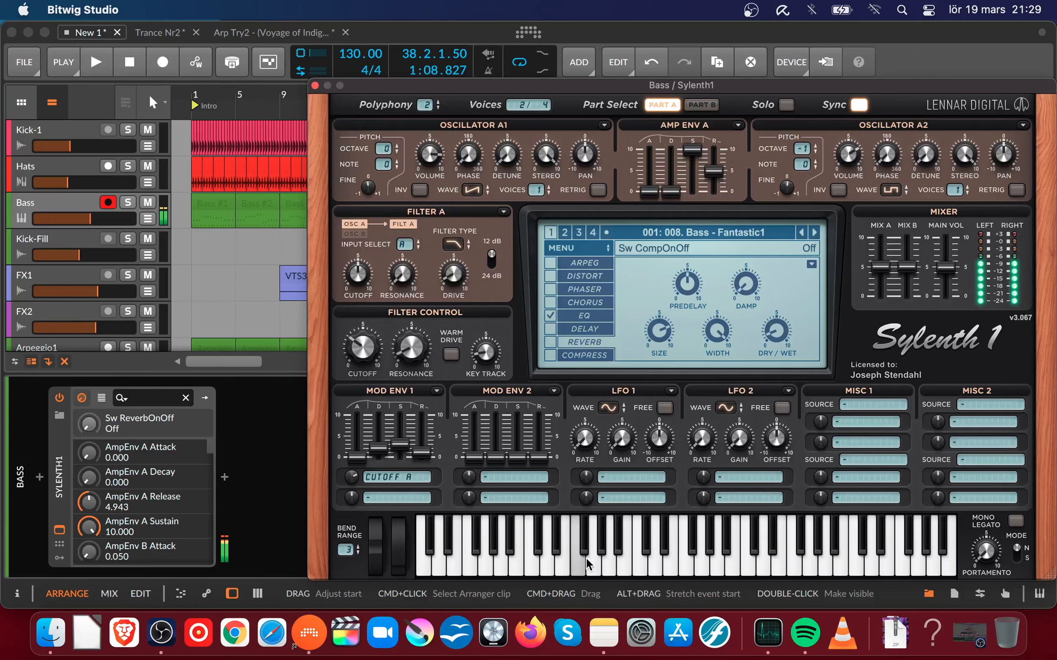
click(655, 564)
click(685, 565)
click(686, 565)
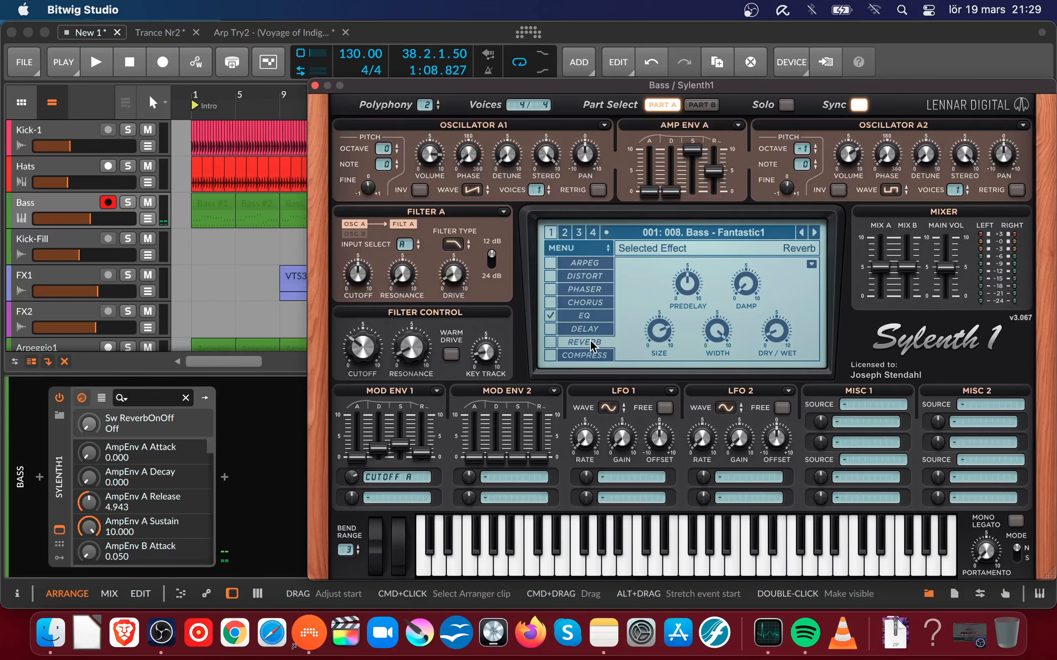
- Review the bass preset's EQ settings, audition the sound with test notes and close the Sylenth1 window
click(584, 318)
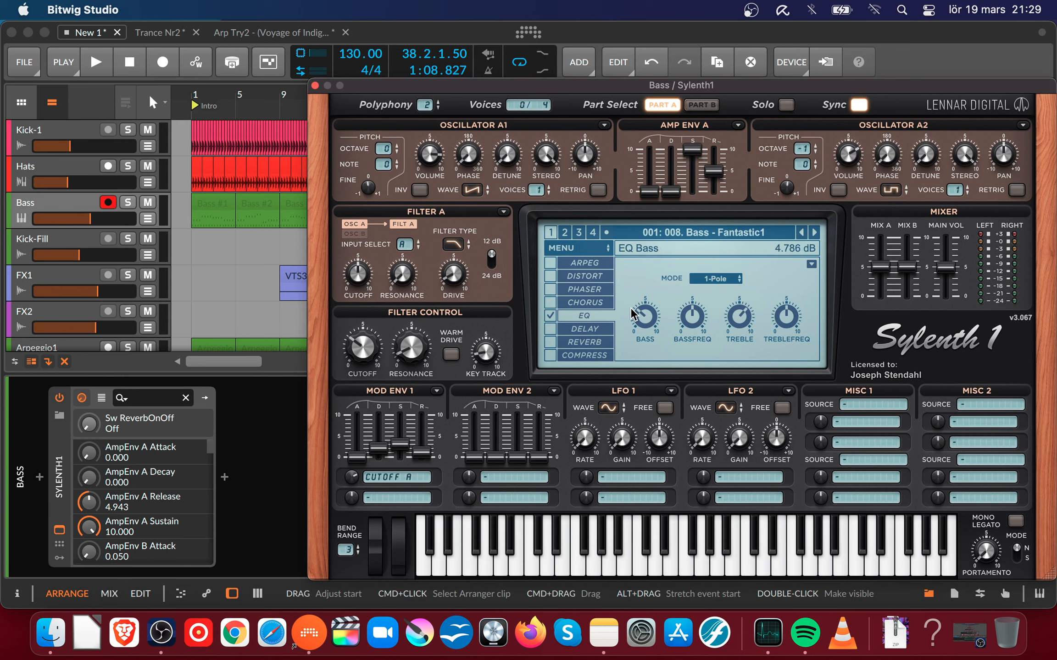
click(634, 556)
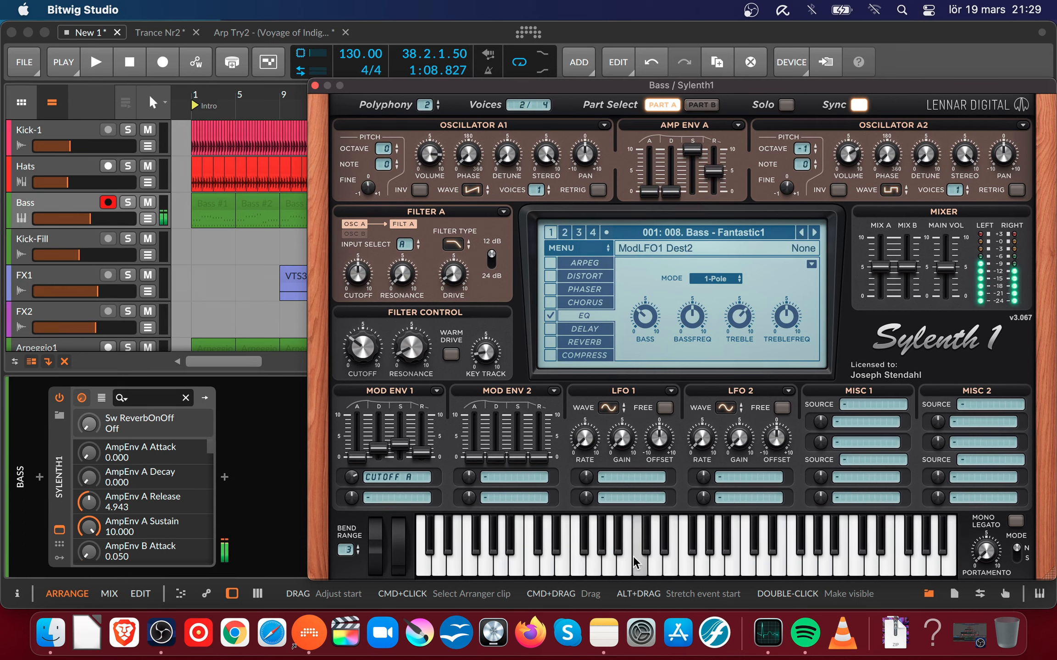
click(634, 557)
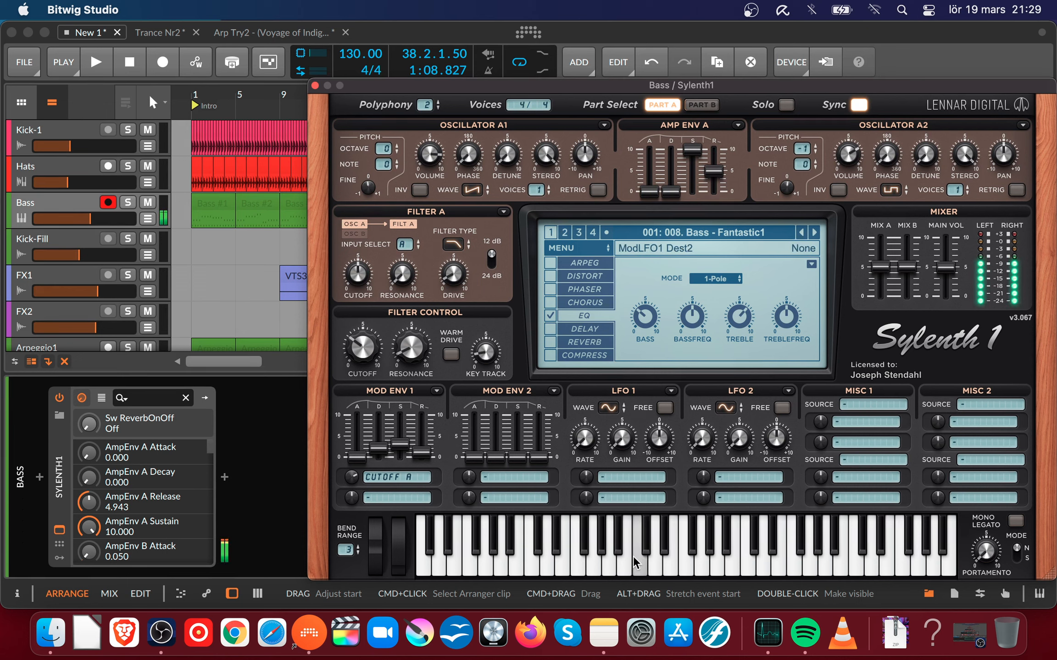
click(314, 86)
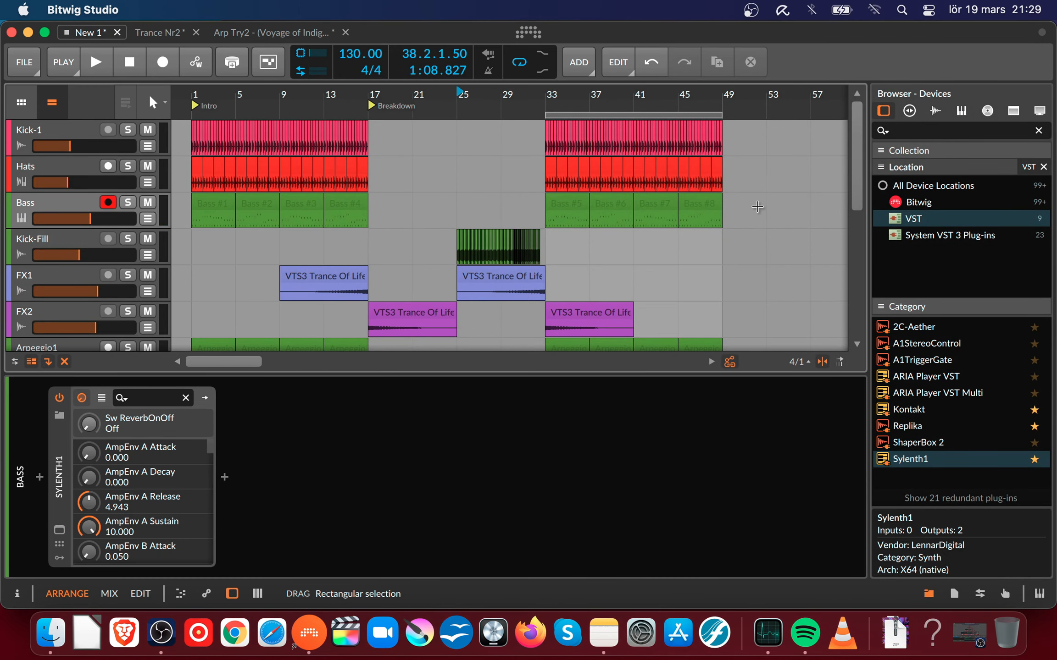
- Delete every clip on the Bass track except the first and open that clip in an enlarged note editor
drag(758, 208, 242, 210)
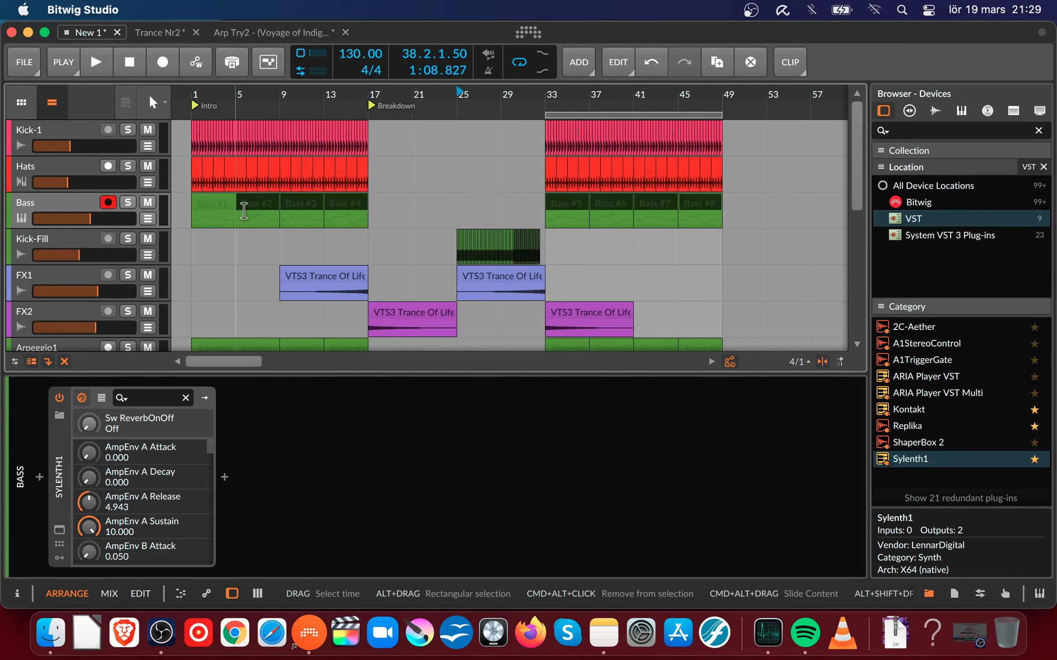
key(Delete)
double_click(210, 202)
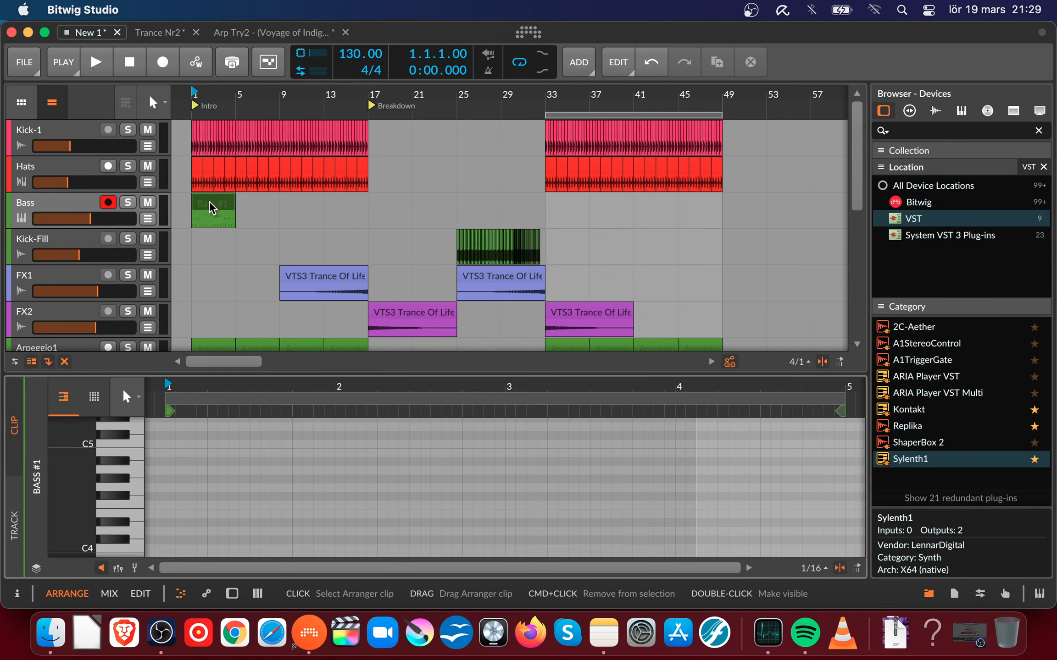
drag(292, 373, 304, 328)
scroll(356, 390, down, 3)
scroll(355, 390, down, 3)
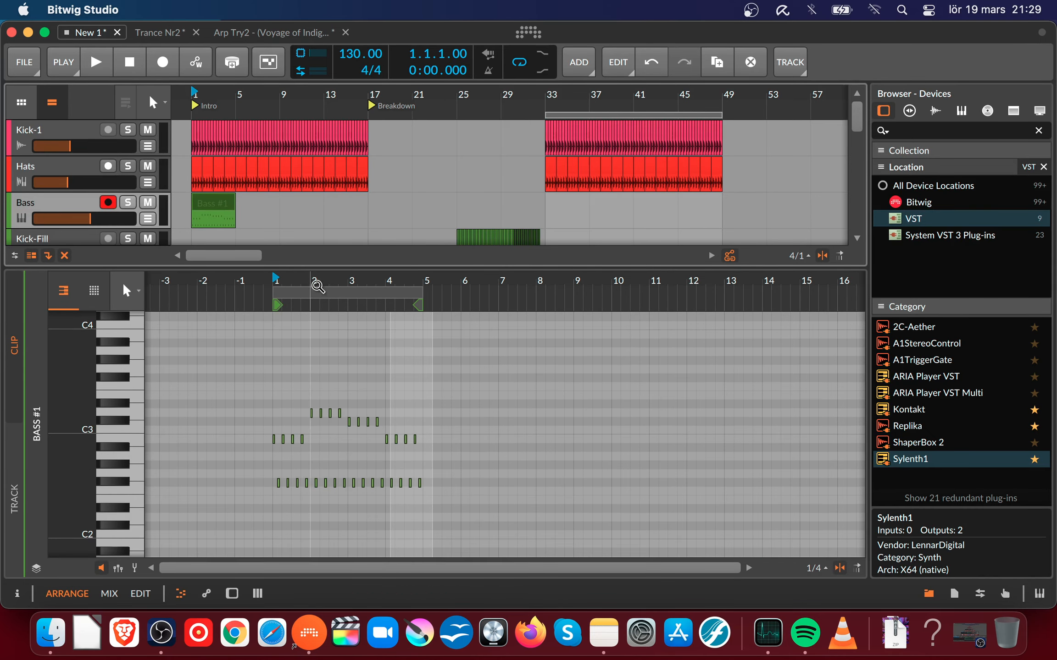
- Delete all notes in the Bass #1 clip except the first B2 note at bar 1
drag(322, 284, 331, 316)
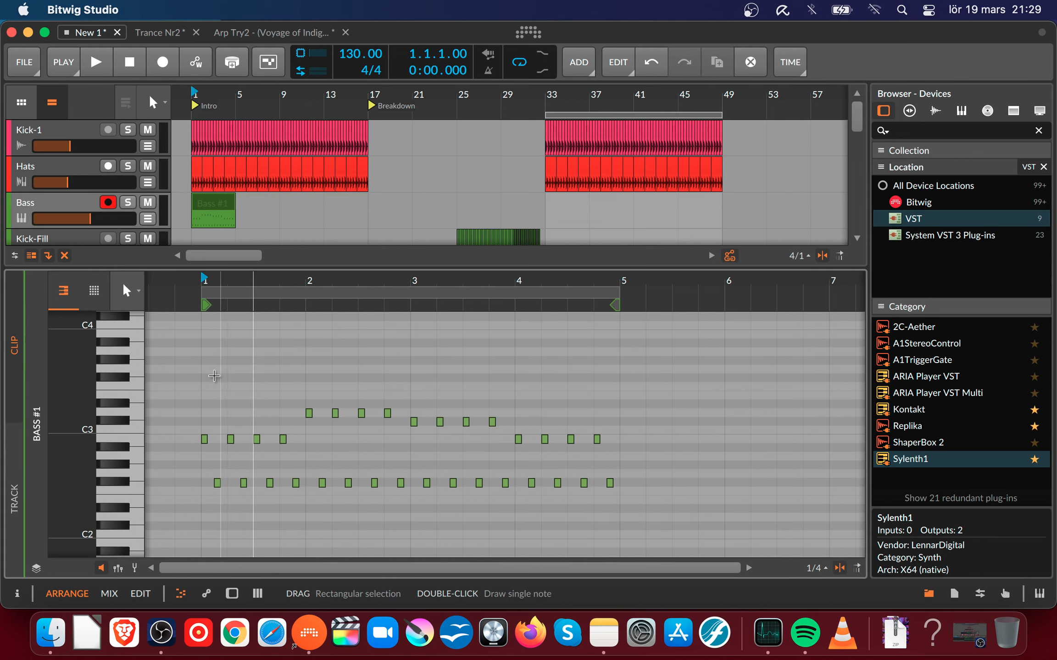
drag(212, 373, 653, 525)
key(Delete)
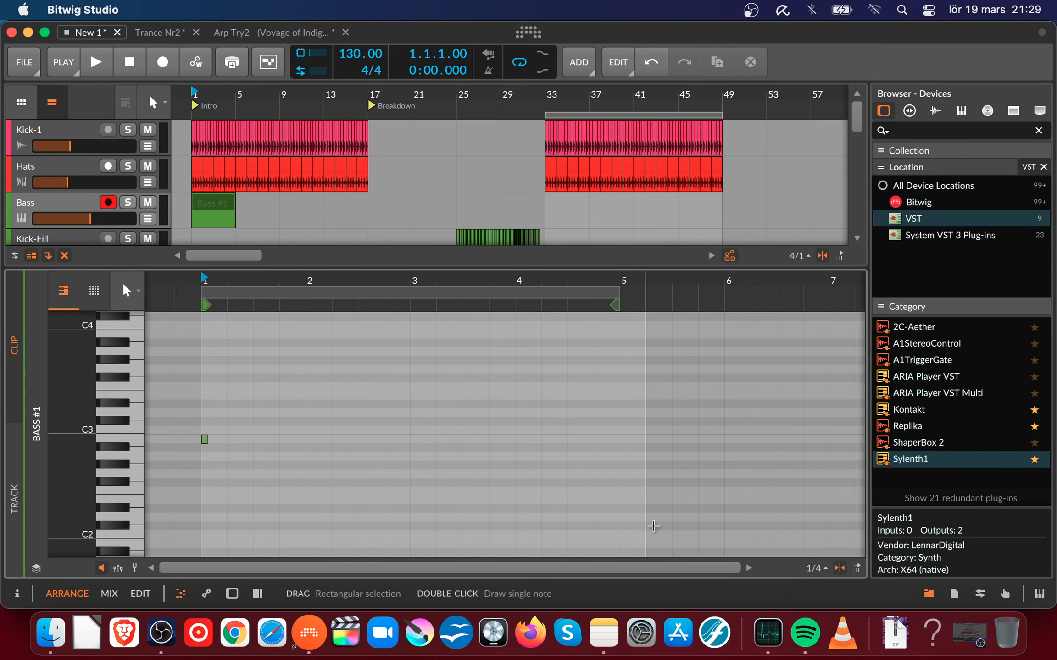
- Try the remaining bass note at C3 and other pitches in semitone steps, auditioning it, and return it to B2
drag(212, 282, 226, 301)
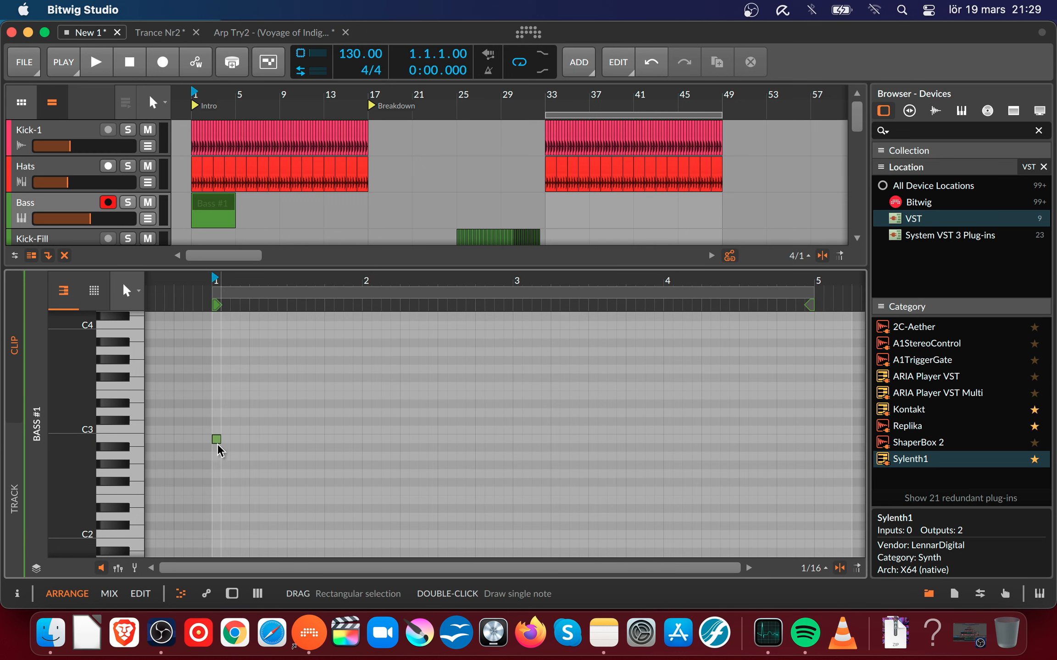
drag(219, 447, 217, 434)
key(space)
key(space)
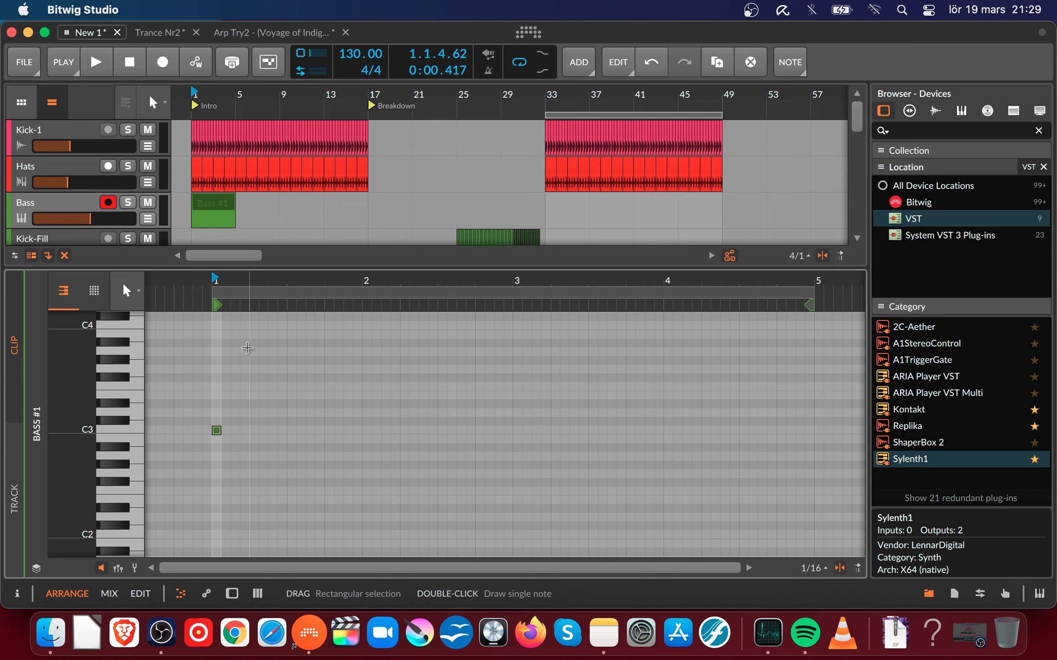
key(Up)
key(Up)
key(Up)
key(Up)
key(Up)
key(Up)
key(Up)
key(Up)
key(Up)
key(Up)
key(Up)
key(Down)
key(Down)
key(Down)
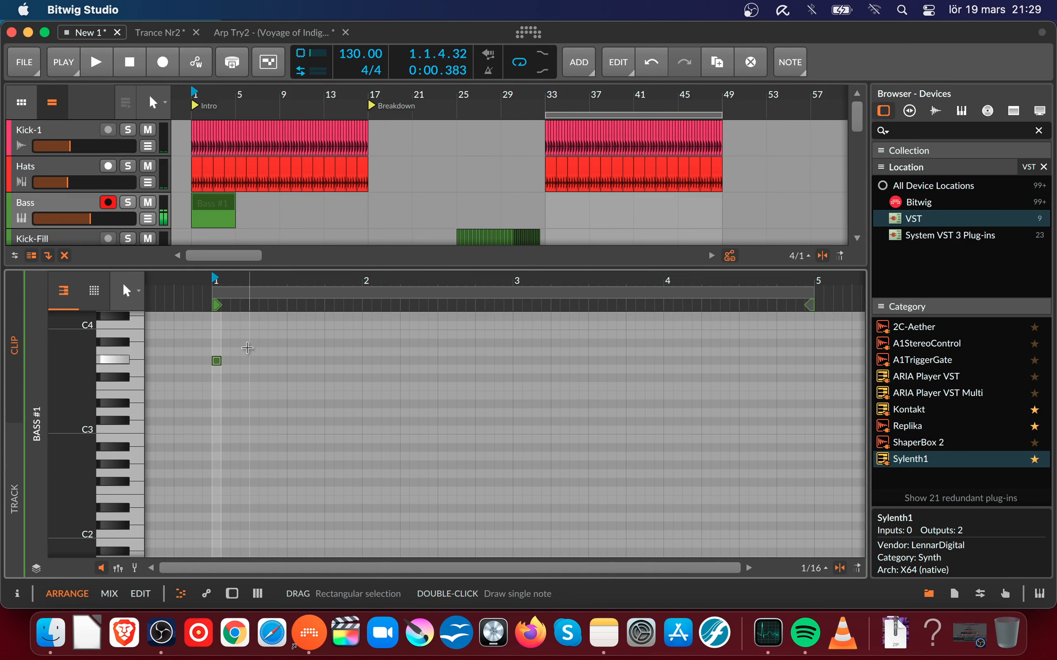
key(Down)
key(Down)
key(Down)
key(Down)
key(Down)
key(Down)
key(Down)
key(Down)
key(Down)
key(space)
key(space)
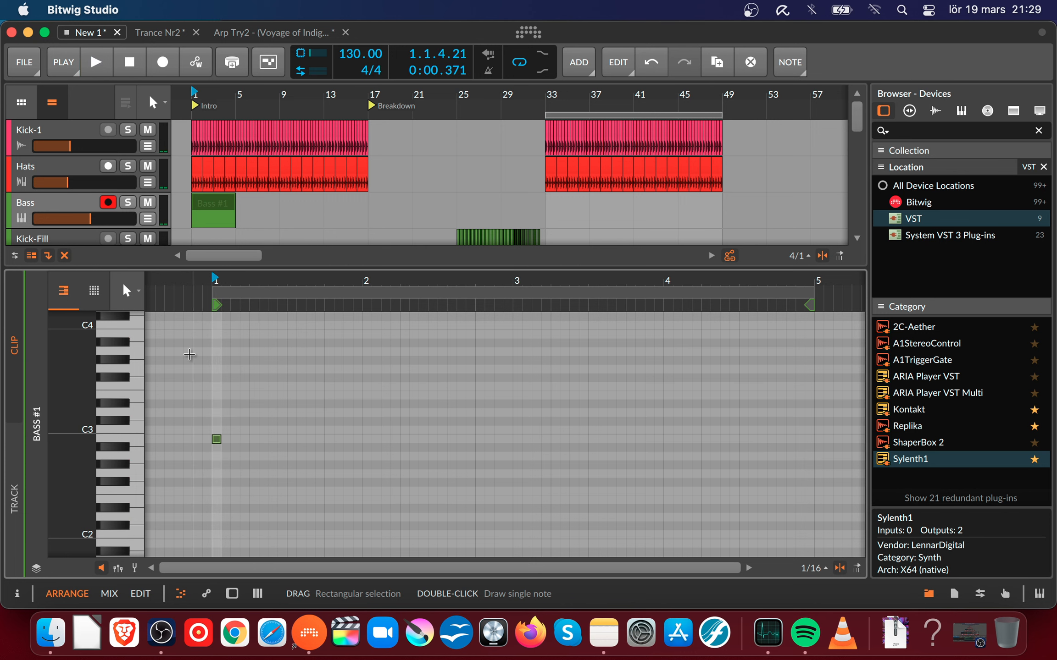
- Copy the B2 note to D2 on the second sixteenth of bar 1's first beat
drag(253, 298, 353, 353)
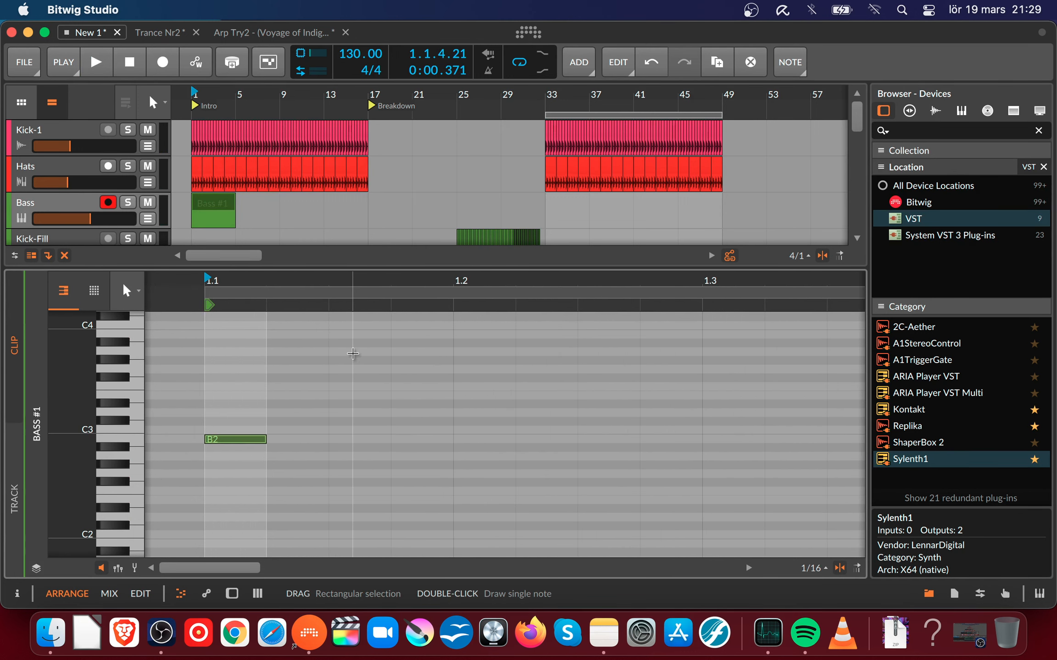
drag(233, 441, 288, 511)
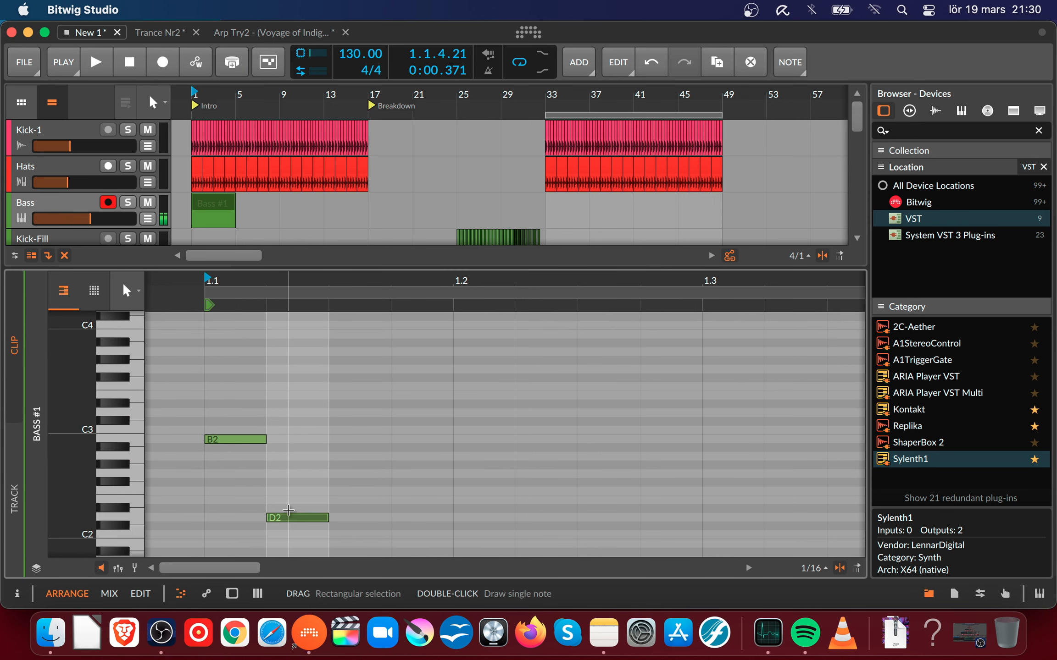
- Lower the second note in the Bass clip to B1 and play back the two-note pattern
key(Down)
key(Down)
key(Down)
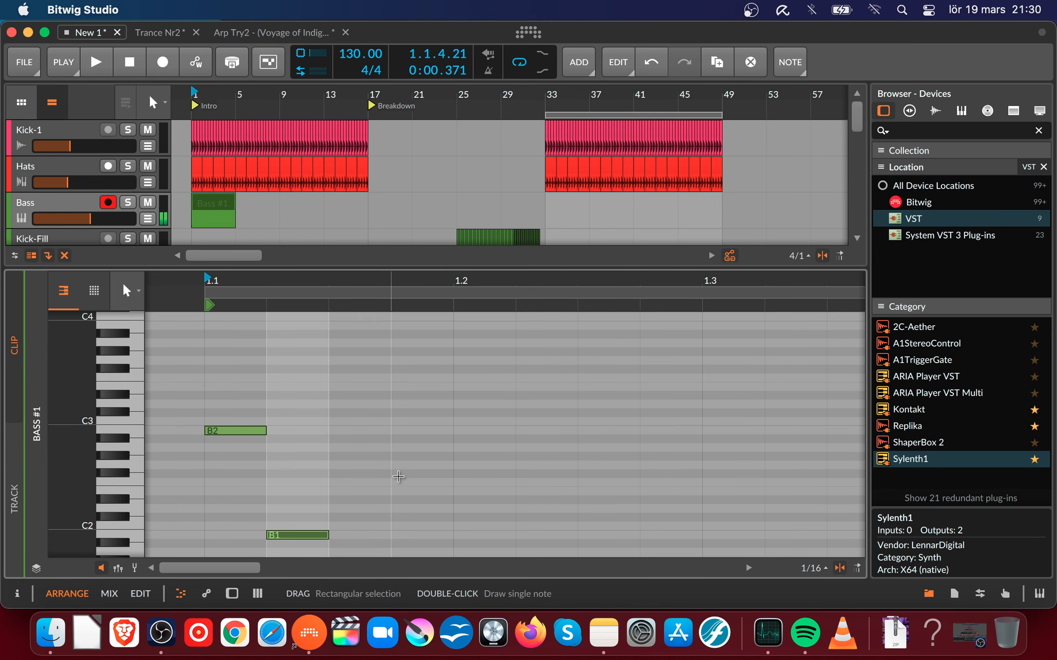
key(space)
key(space)
key(space)
key(space)
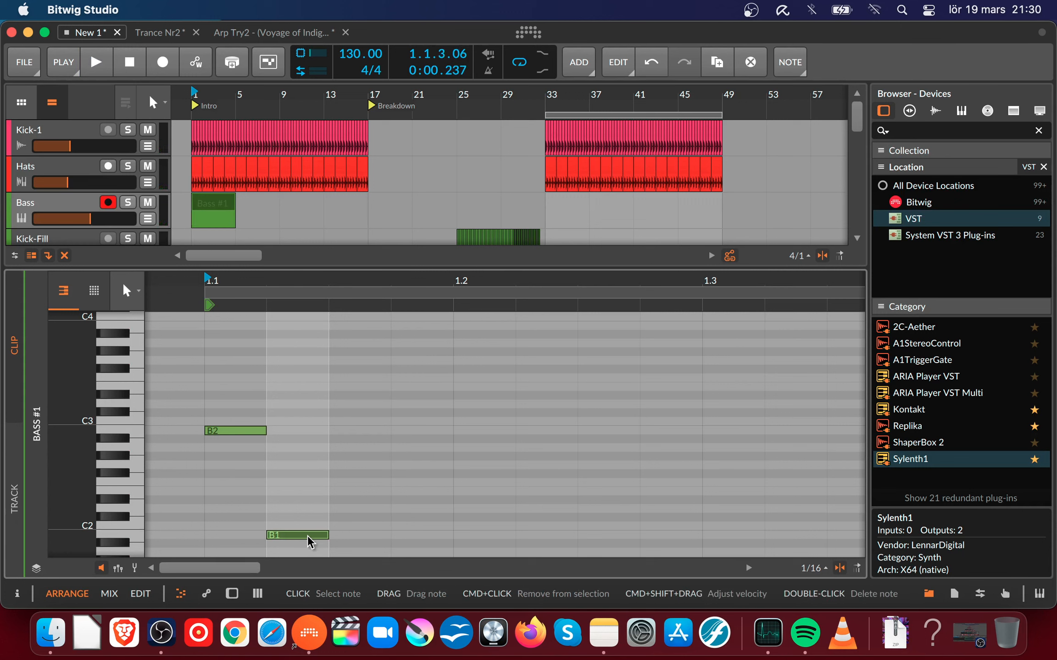
- Duplicate the B2 and B1 note pair into the second half of beat 1.1 and play back the result
drag(310, 541, 437, 540)
key(space)
key(space)
key(space)
key(space)
key(space)
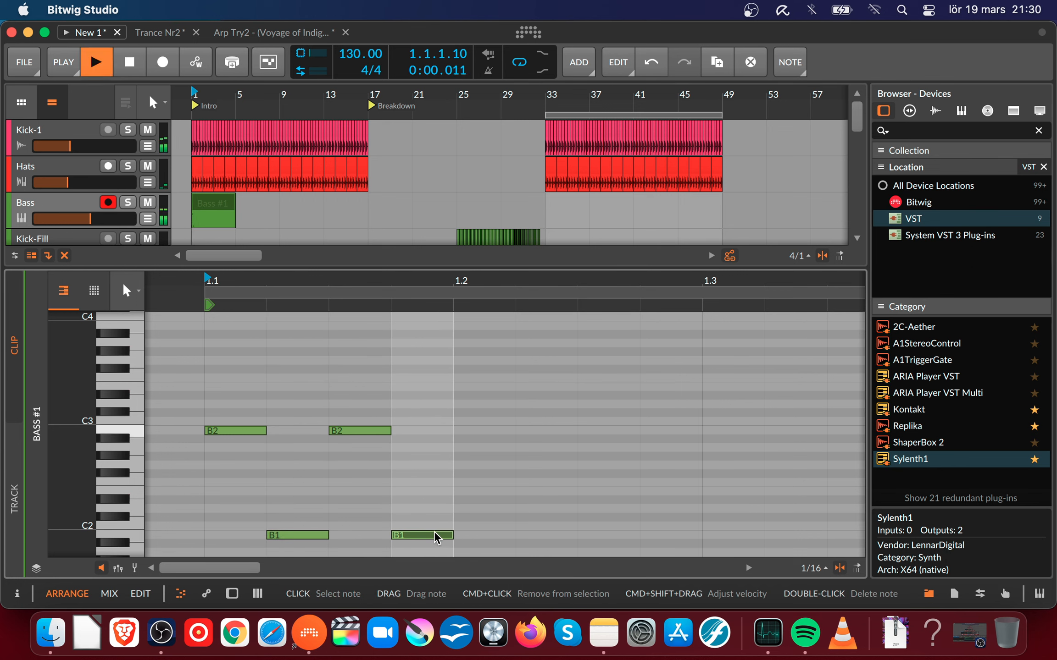
key(space)
key(space)
key(space)
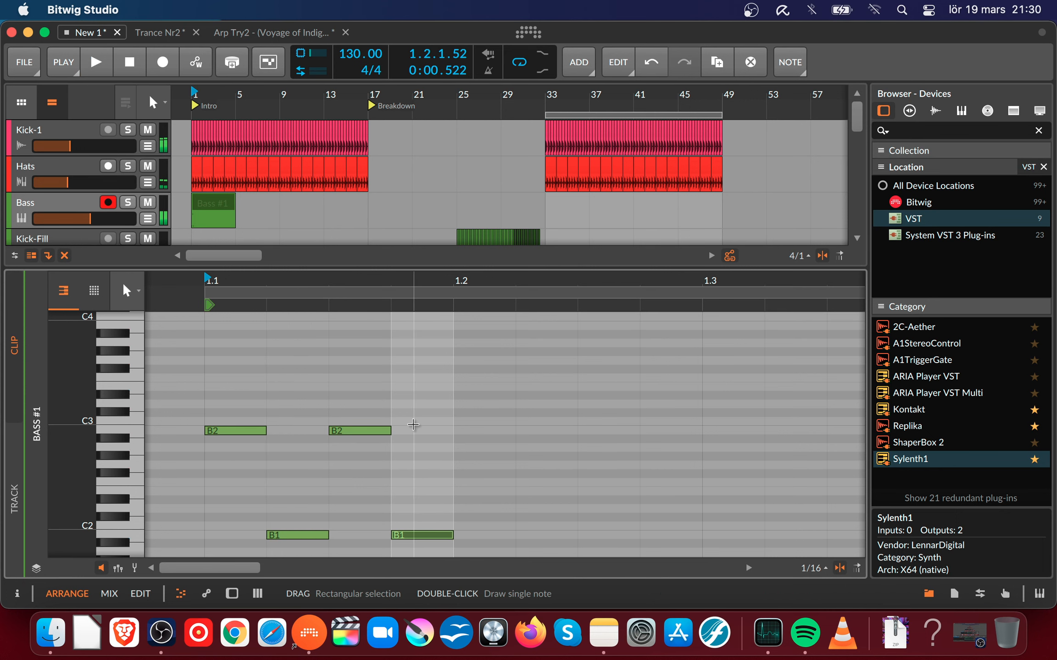
- Duplicate the four-note B2/B1 pattern across beats 1.2 to 1.4 to fill the first bar, and play it back
drag(210, 380, 463, 569)
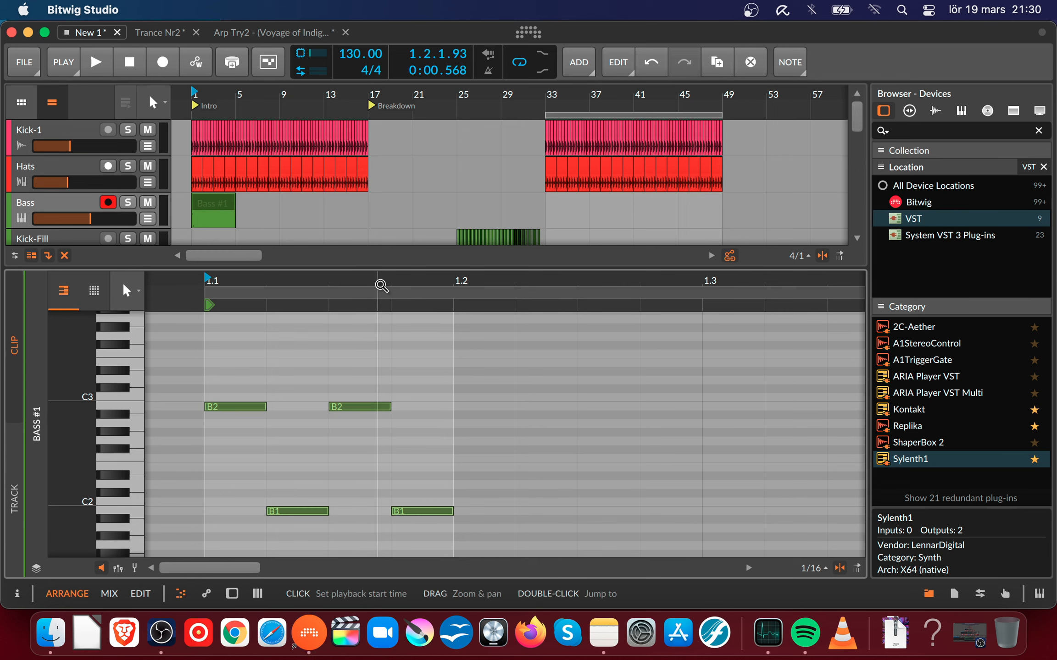
drag(367, 282, 296, 279)
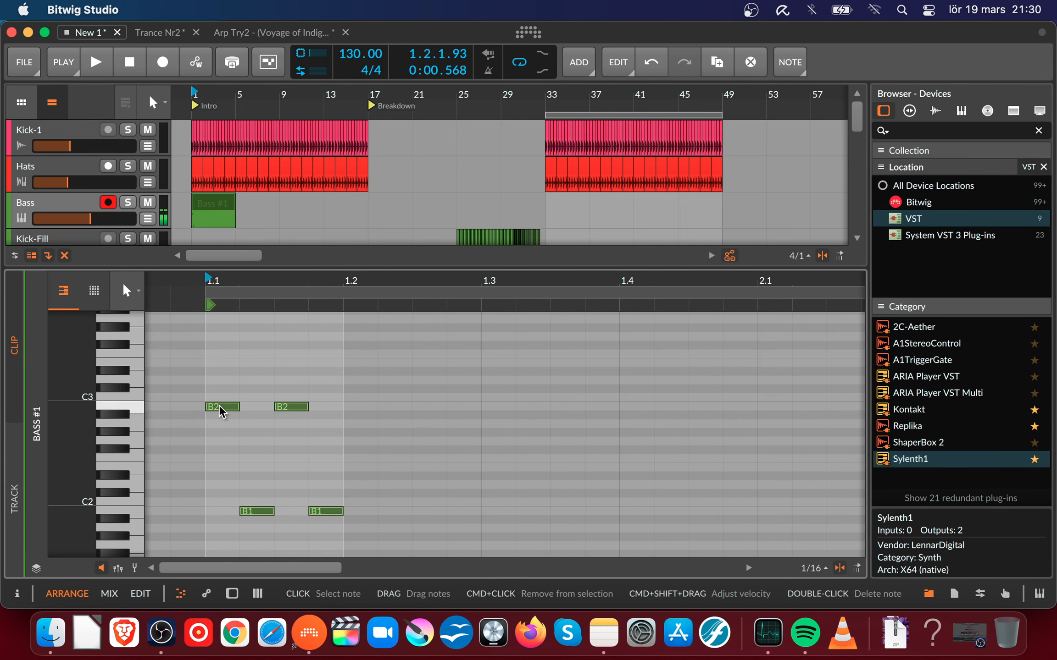
drag(216, 407, 352, 407)
click(259, 374)
drag(218, 380, 526, 527)
drag(219, 407, 496, 407)
key(space)
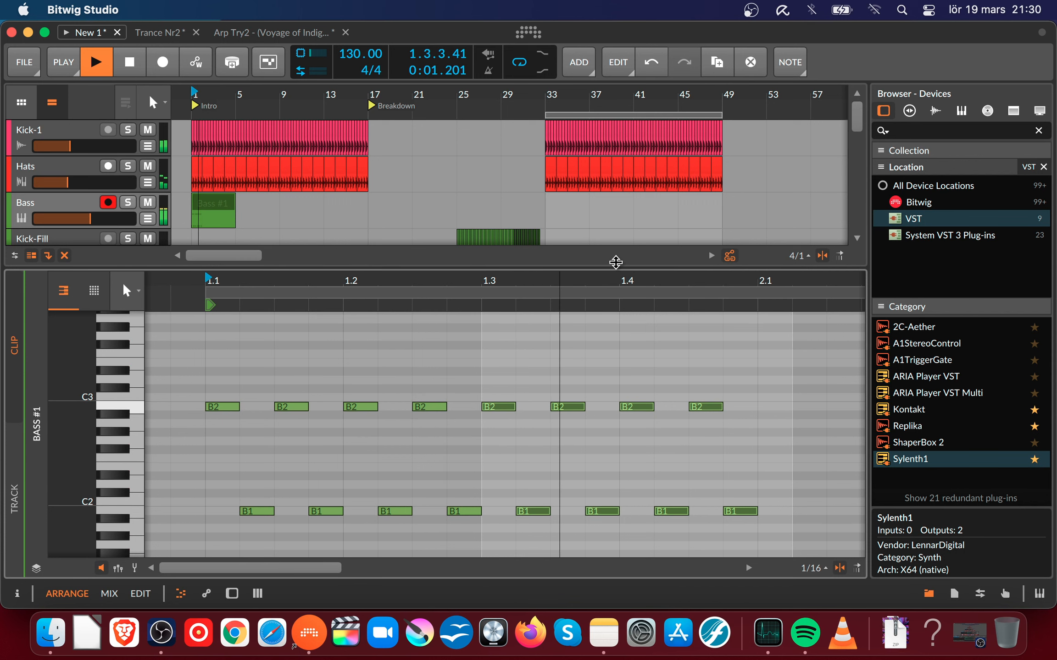
key(space)
- Play back the first bar and duplicate all its notes into bar 2 of the Bass clip
drag(617, 280, 441, 249)
click(394, 382)
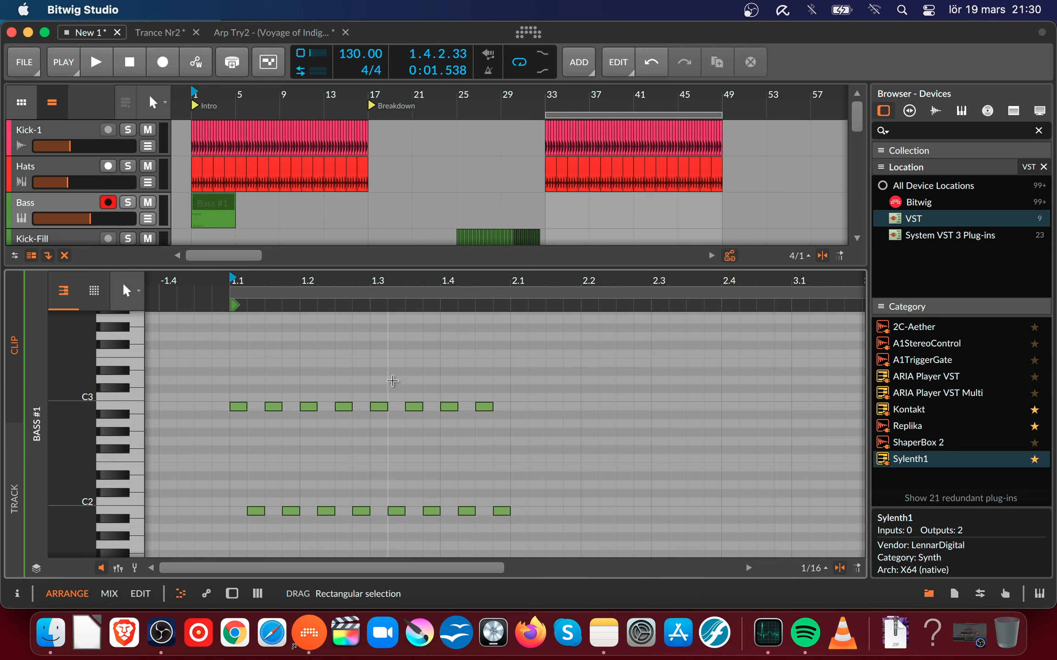
drag(374, 388, 588, 433)
key(space)
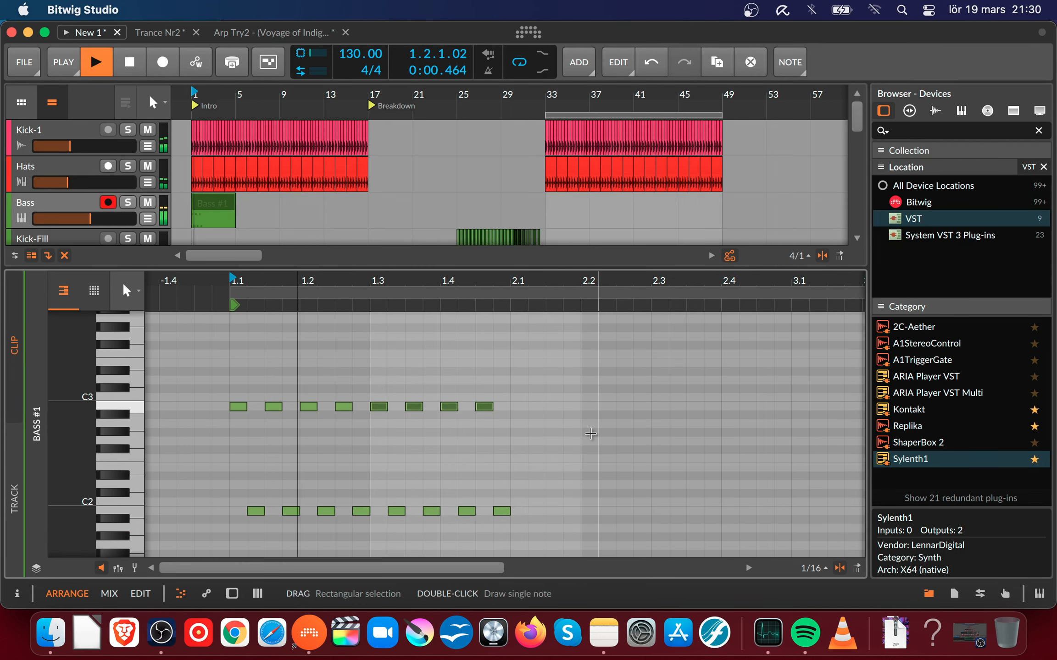
key(space)
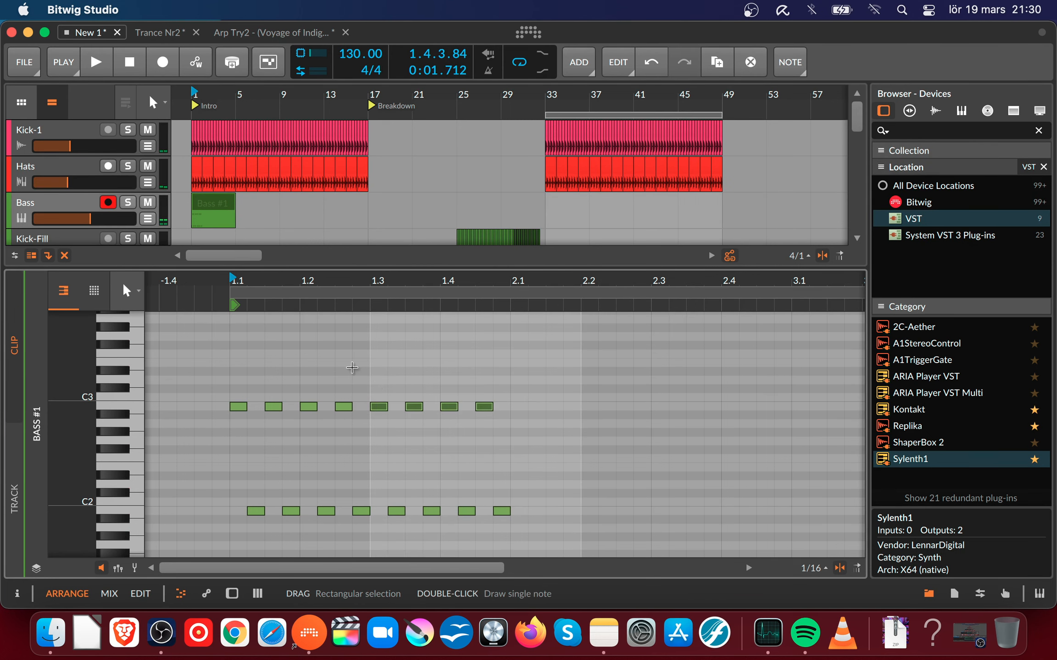
drag(219, 376, 592, 531)
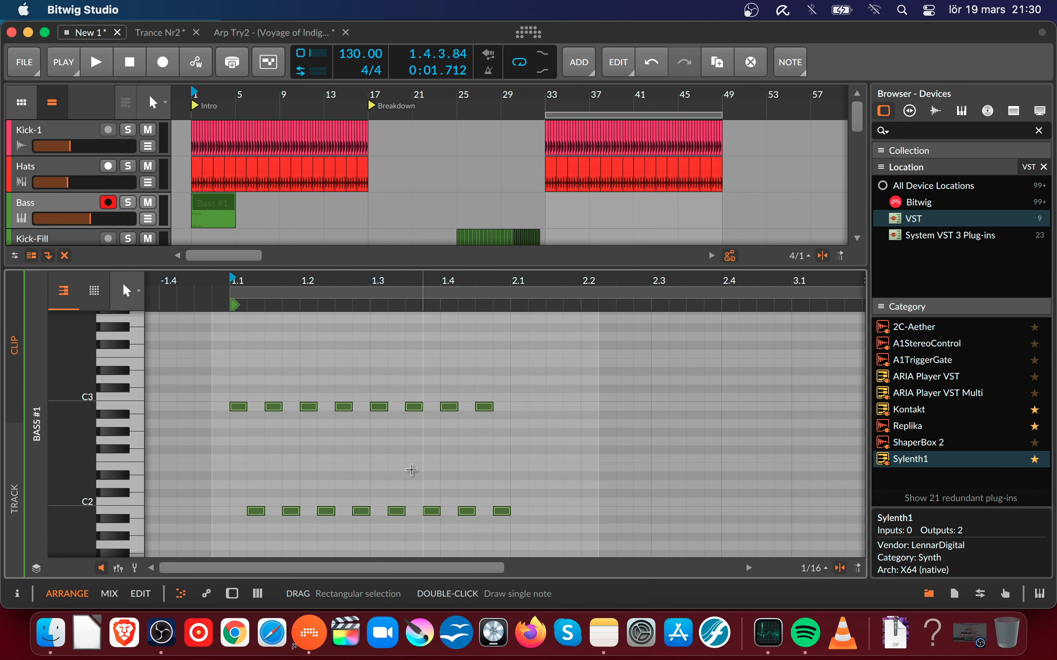
drag(237, 406, 524, 425)
- Raise the upper notes of bar 2 seven semitones to F#3 and play back the bass line
mouse_move(513, 384)
mouse_down()
mouse_move(688, 436)
mouse_move(815, 438)
mouse_up()
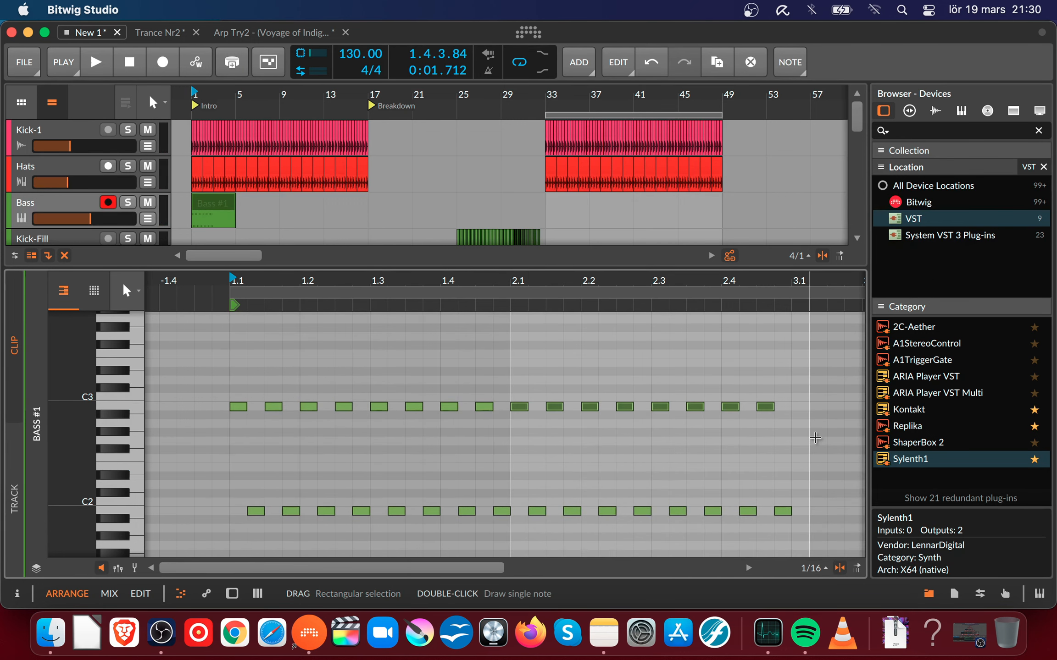
key(Up)
key(Up)
key(Up)
key(Up)
key(Up)
key(Up)
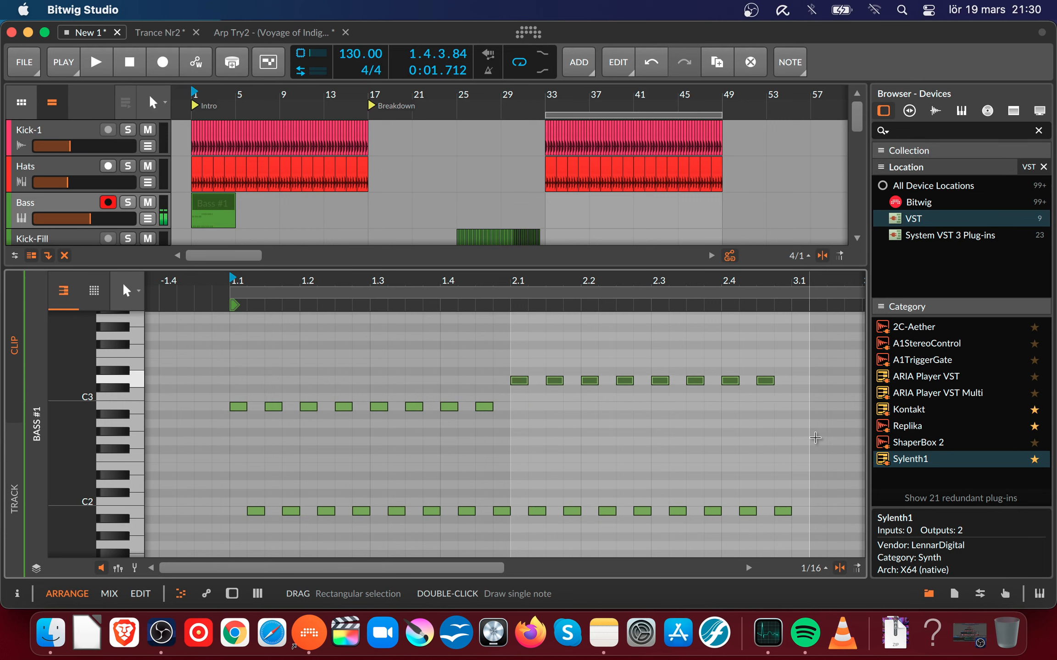
key(Up)
key(space)
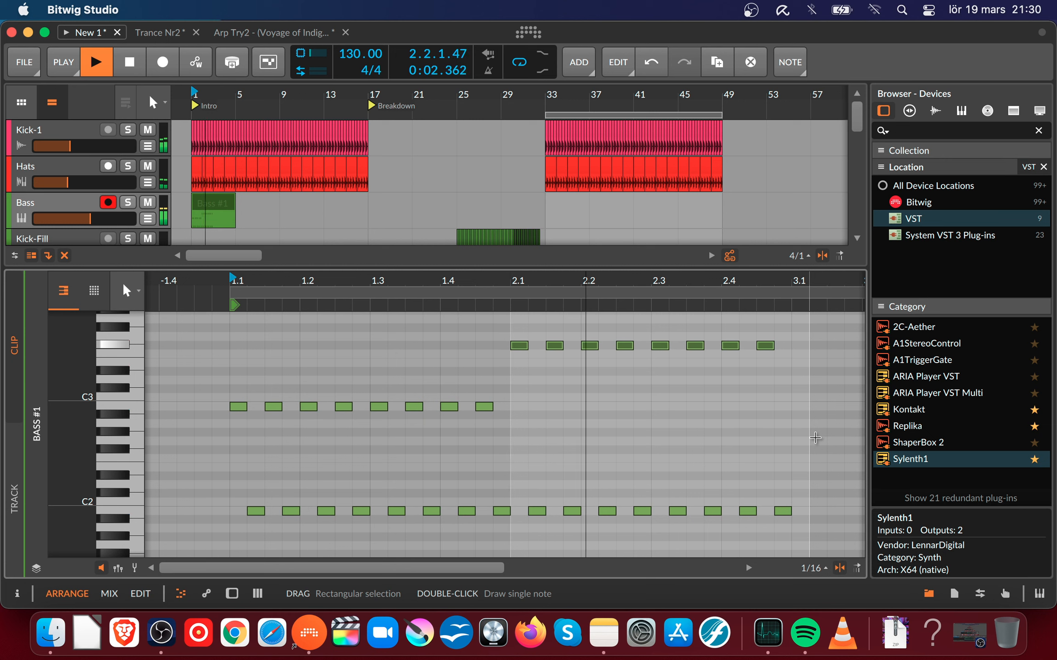
key(space)
key(space)
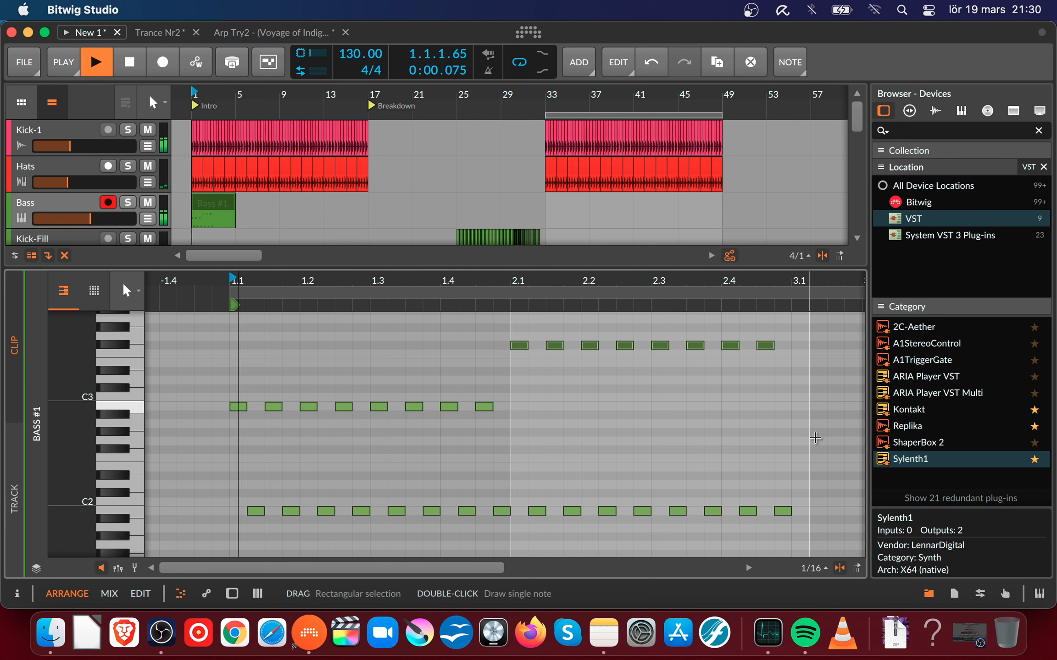
key(space)
- Lower the upper notes of bar 2 to D#2 and play back the bass line
key(Down)
key(Down)
key(Down)
key(Down)
key(Down)
key(Down)
key(Down)
key(Down)
key(Down)
key(Down)
key(Down)
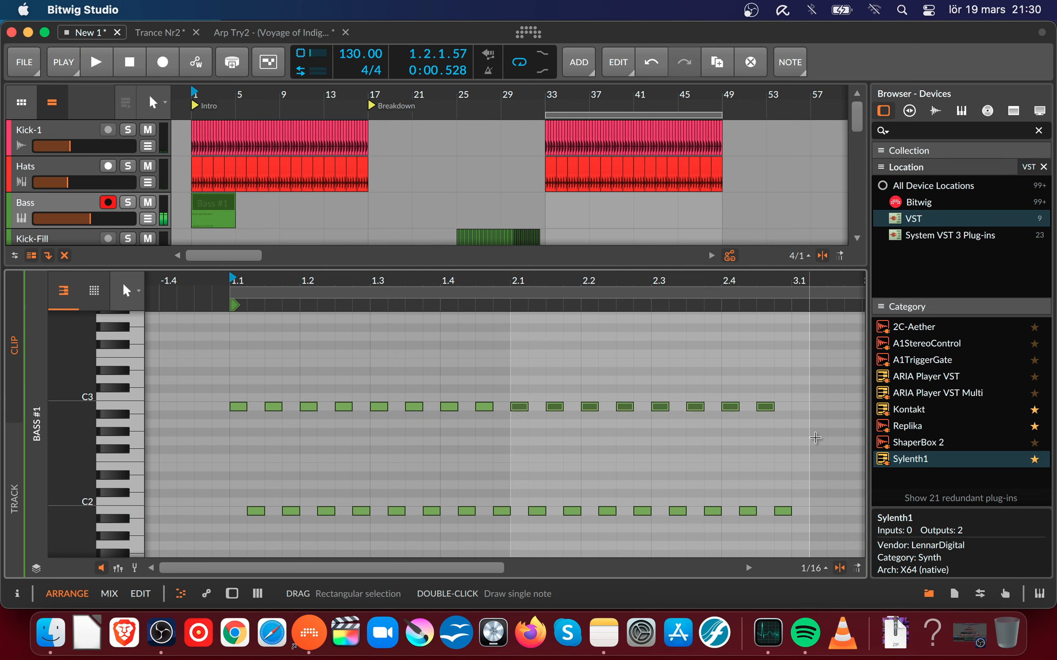
key(Down)
key(Down)
key(Down)
key(Down)
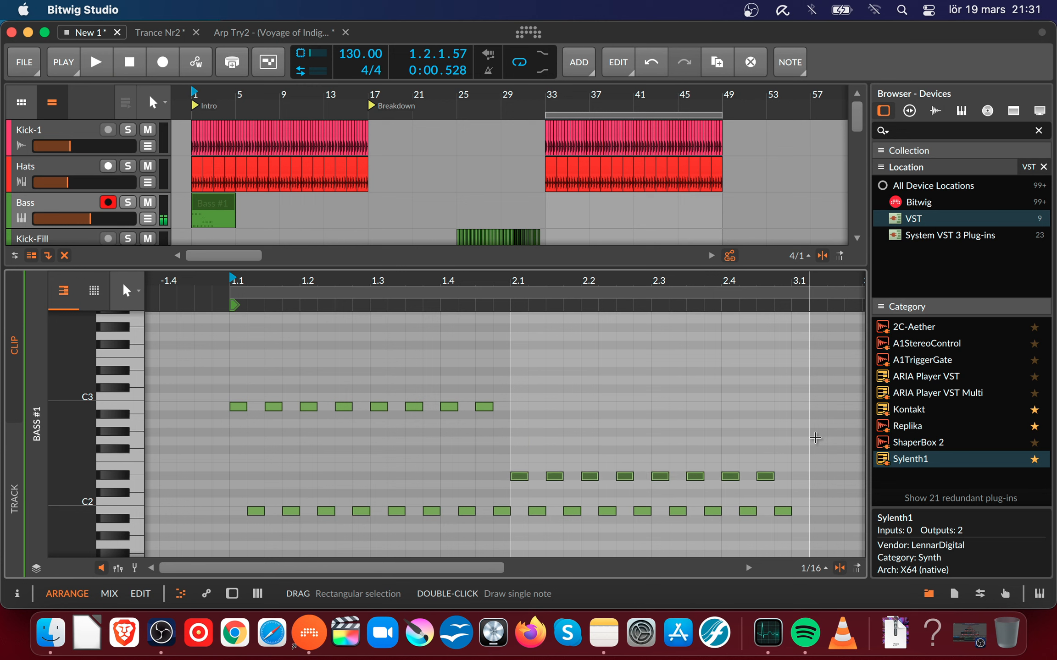
key(space)
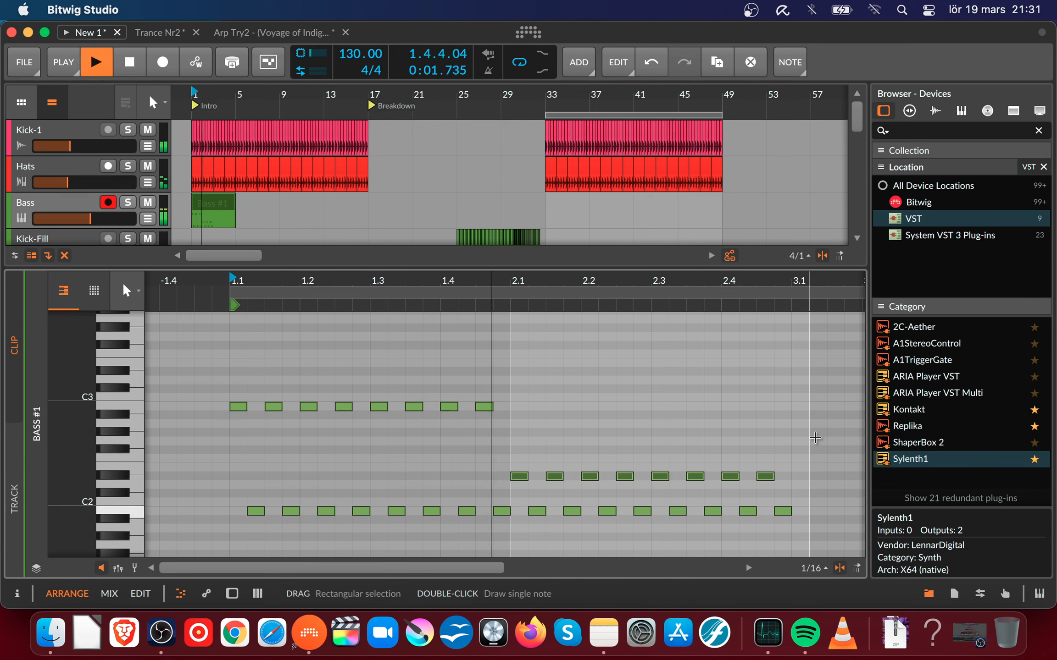
key(space)
- Raise the upper notes of bar 2 three semitones to F#2 and audition them
key(Up)
key(Up)
key(Up)
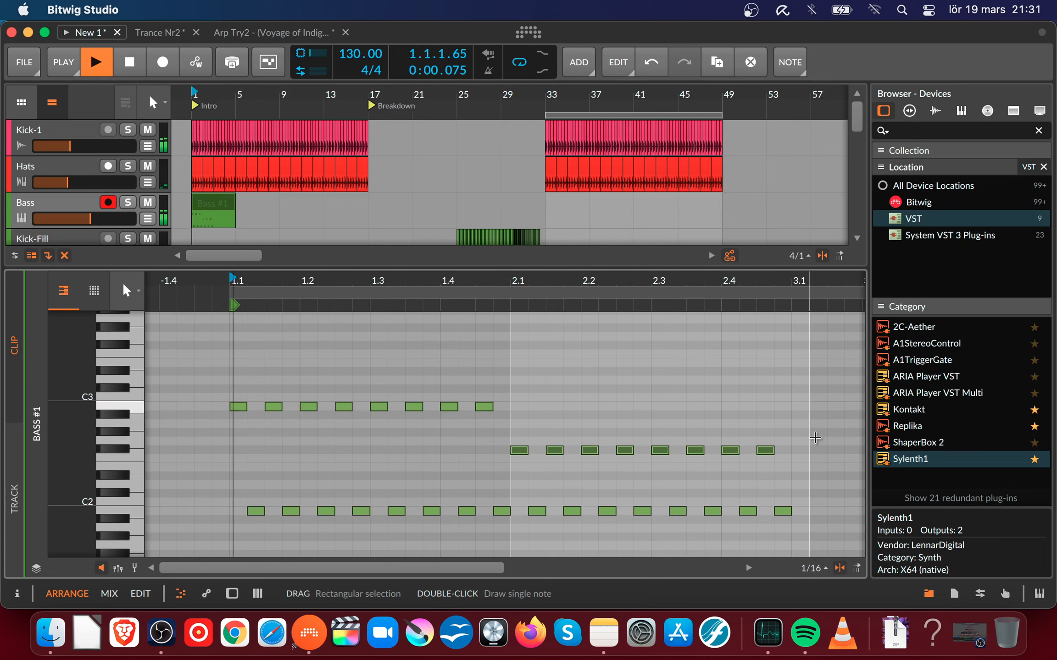
key(space)
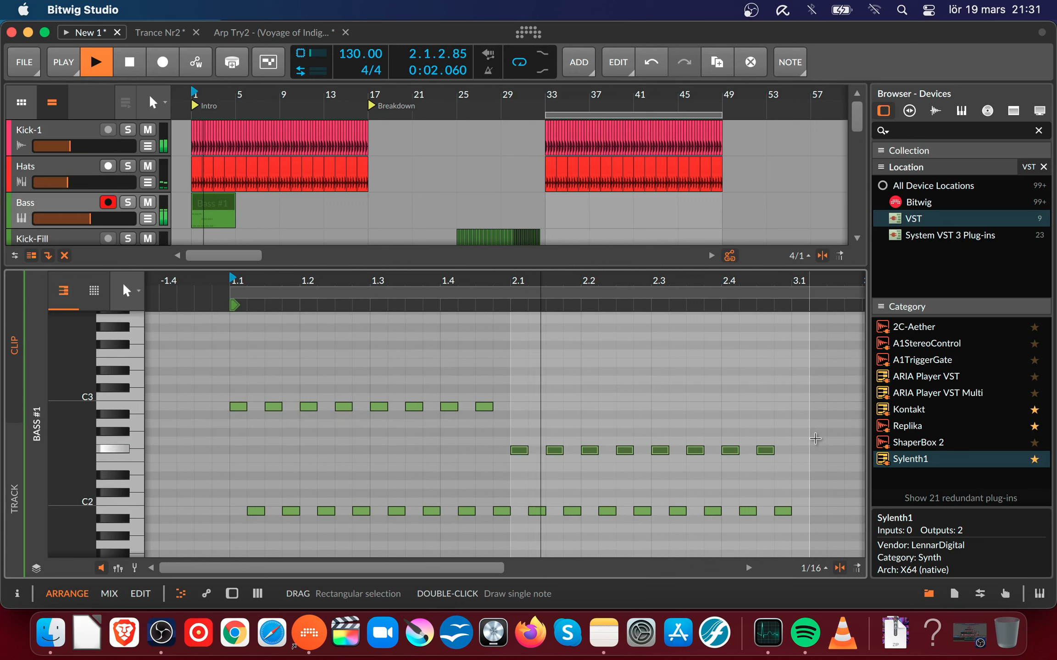
- Raise the upper notes of bar 2 an octave to F#3 and play back both bars
key(Up)
key(Up)
key(Up)
key(Up)
key(Up)
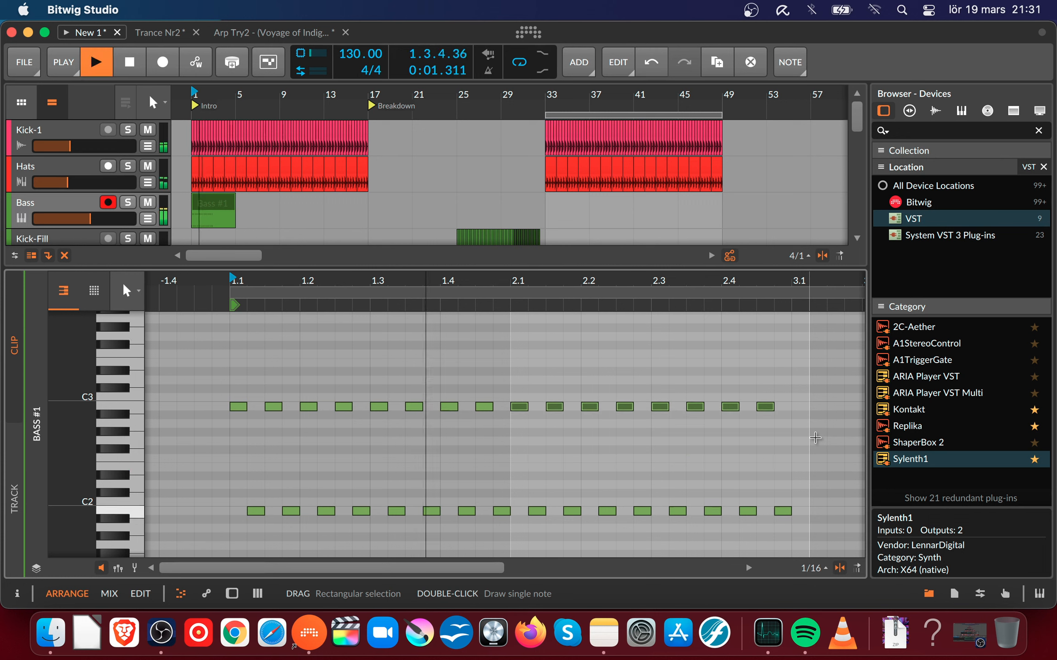
key(Up)
key(space)
key(Up)
key(Up)
key(Up)
key(Up)
key(Up)
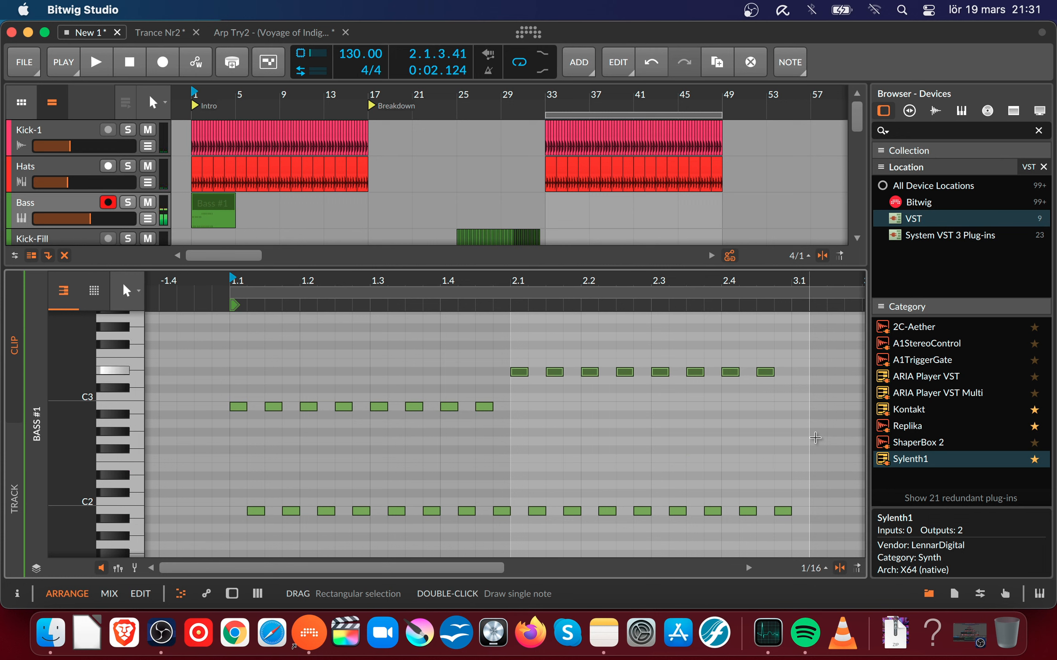
key(Up)
key(space)
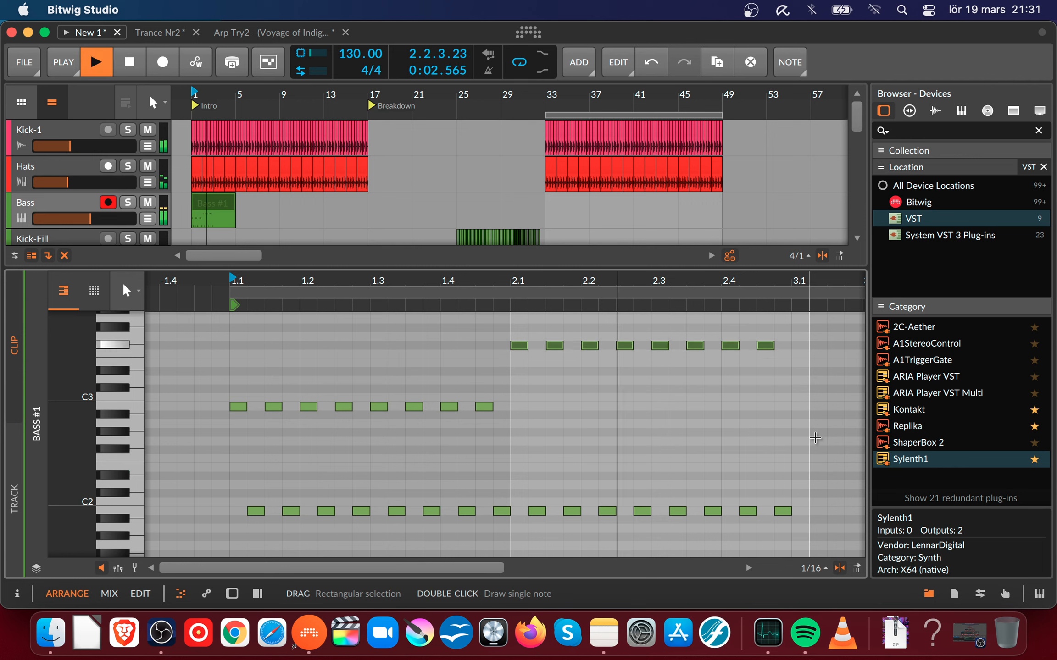
key(space)
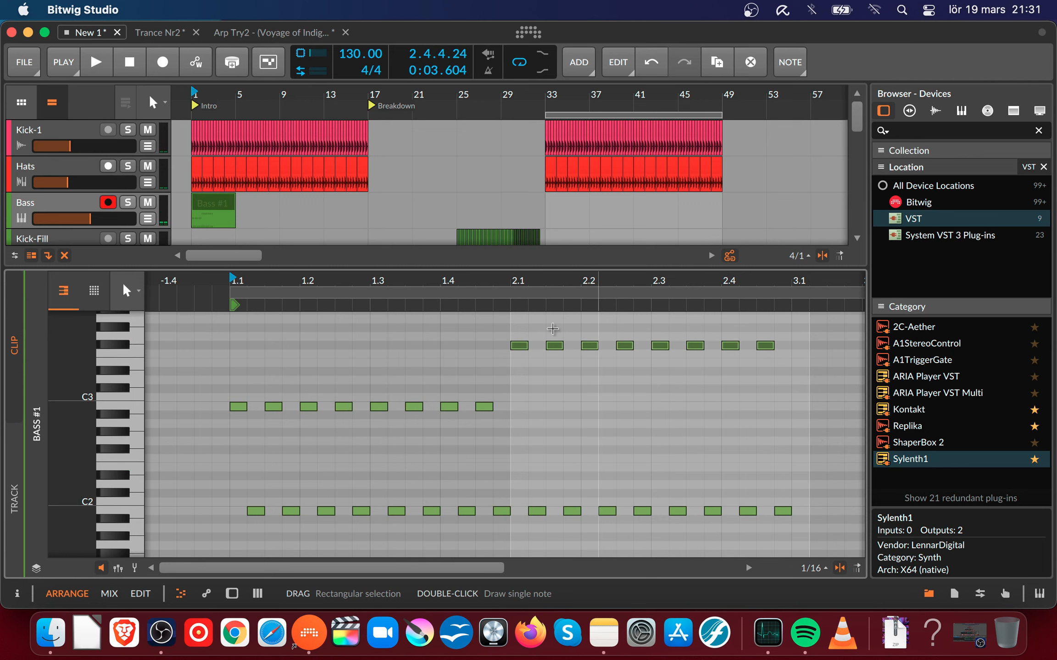
- Solo the Bass track and play back its two-bar pattern on its own
mouse_move(299, 265)
mouse_down()
mouse_move(290, 335)
mouse_move(300, 274)
mouse_up()
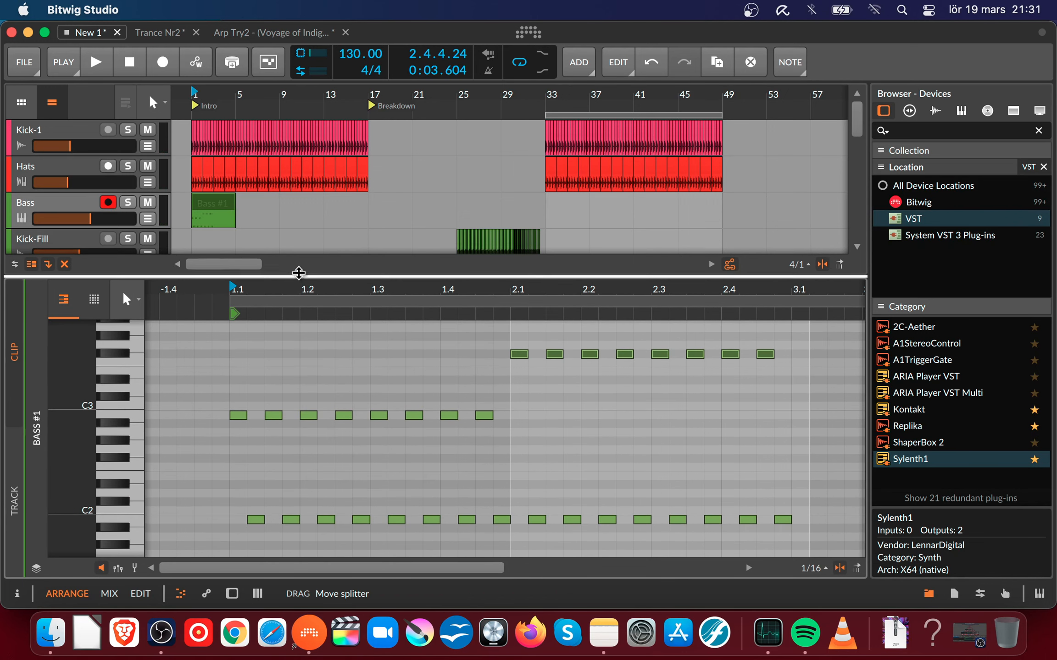
click(127, 203)
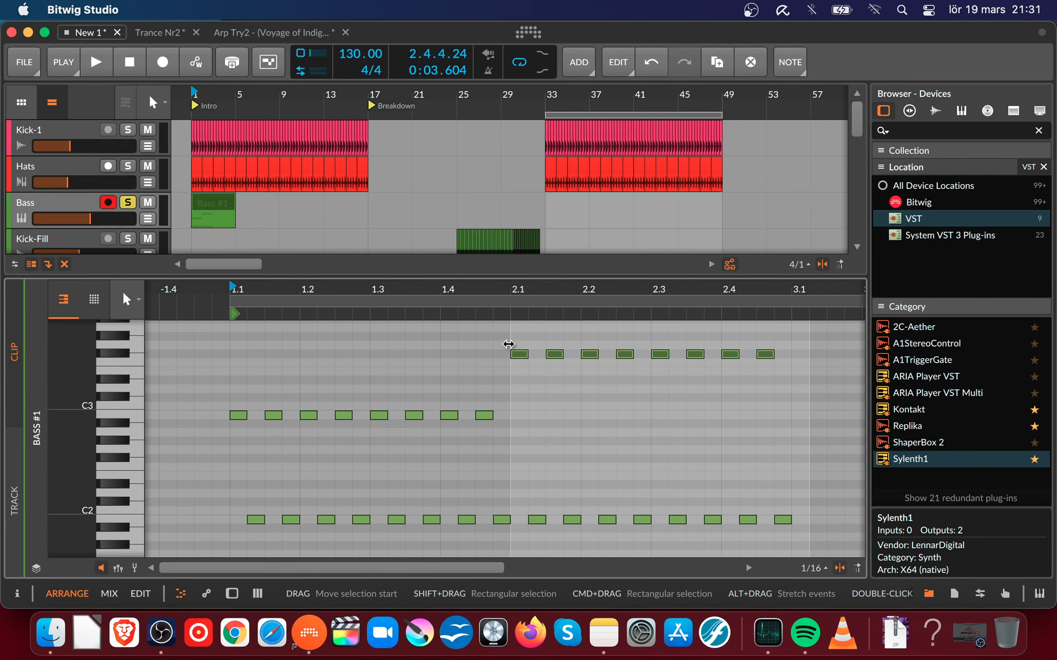
drag(563, 299, 498, 288)
key(space)
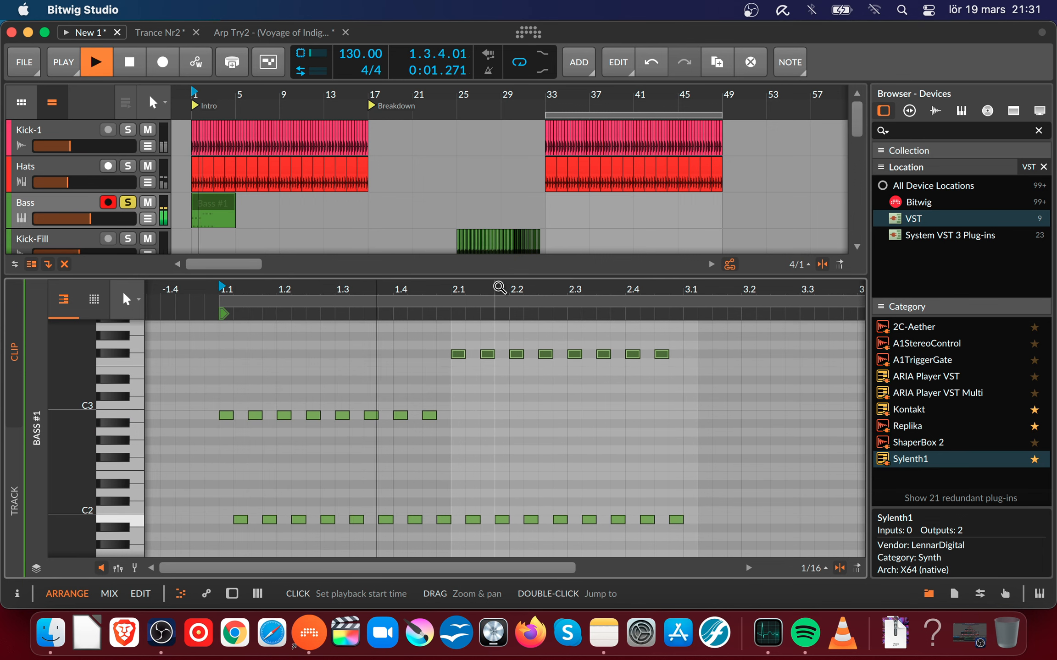
key(space)
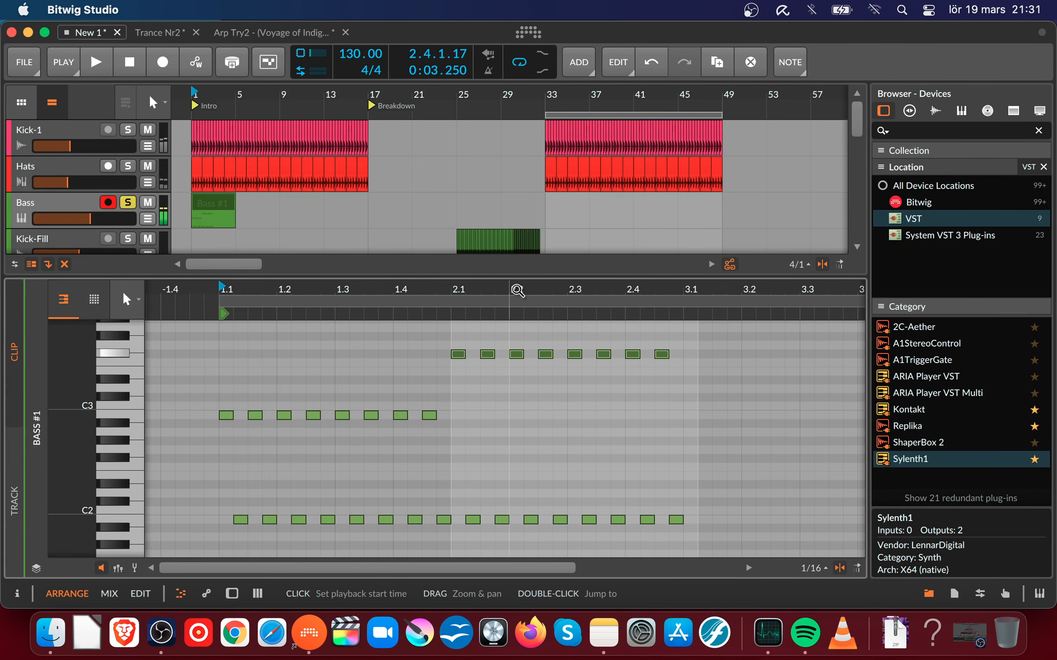
- Duplicate all upper and lower notes of bar 2 into bar 3 of the Bass clip
drag(519, 290, 448, 279)
drag(407, 337, 598, 542)
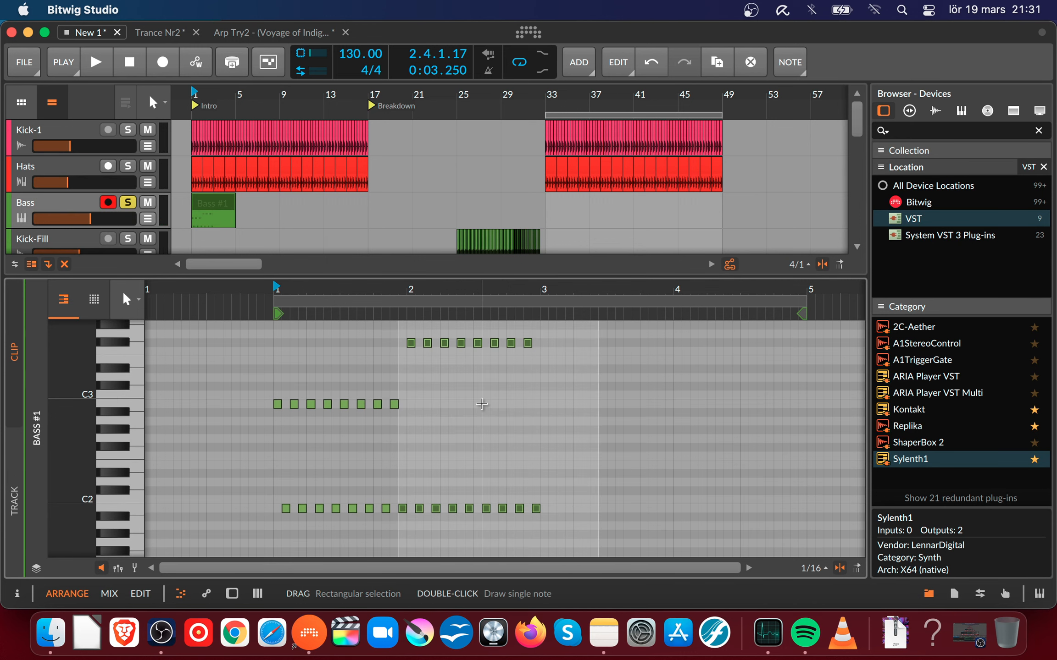
drag(410, 344, 760, 404)
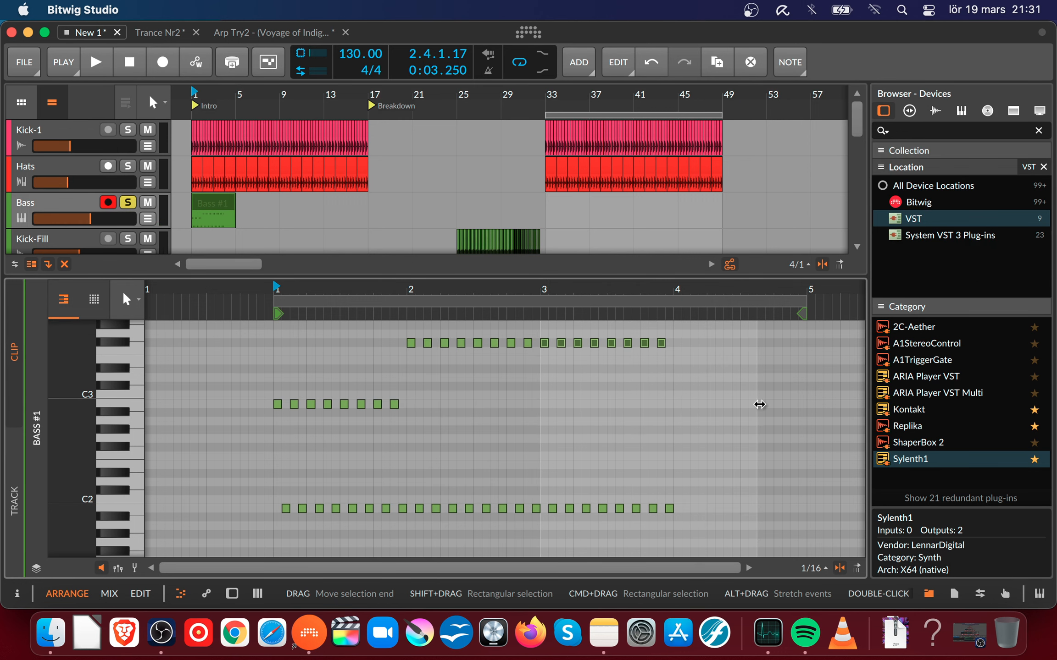
- Lower the upper notes of bar 3 two semitones to E3 and play back the three bars
key(Down)
key(Down)
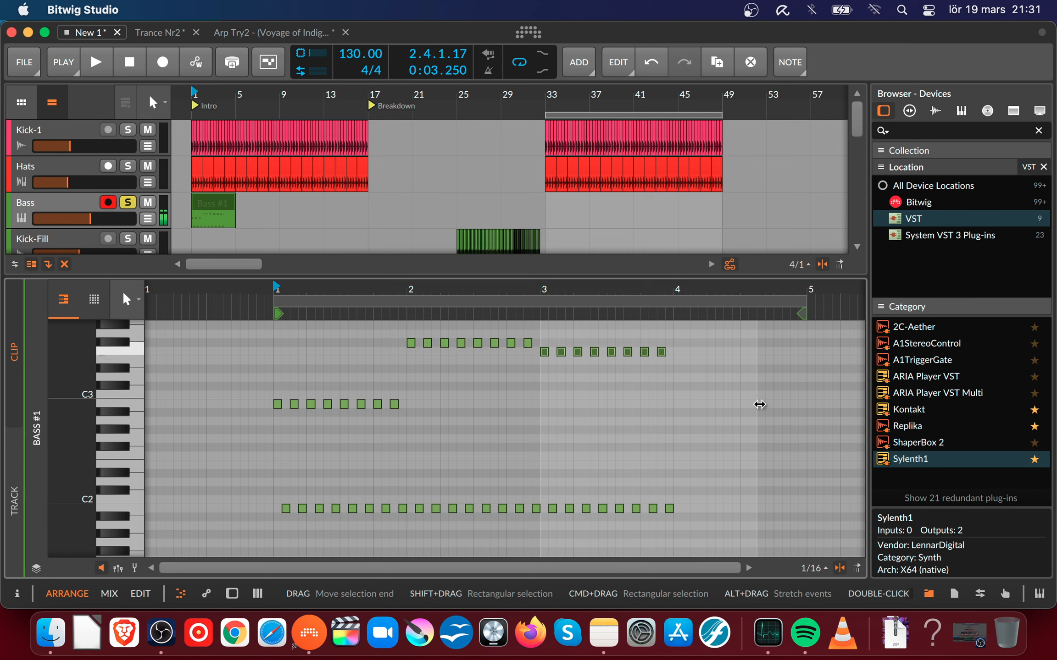
key(space)
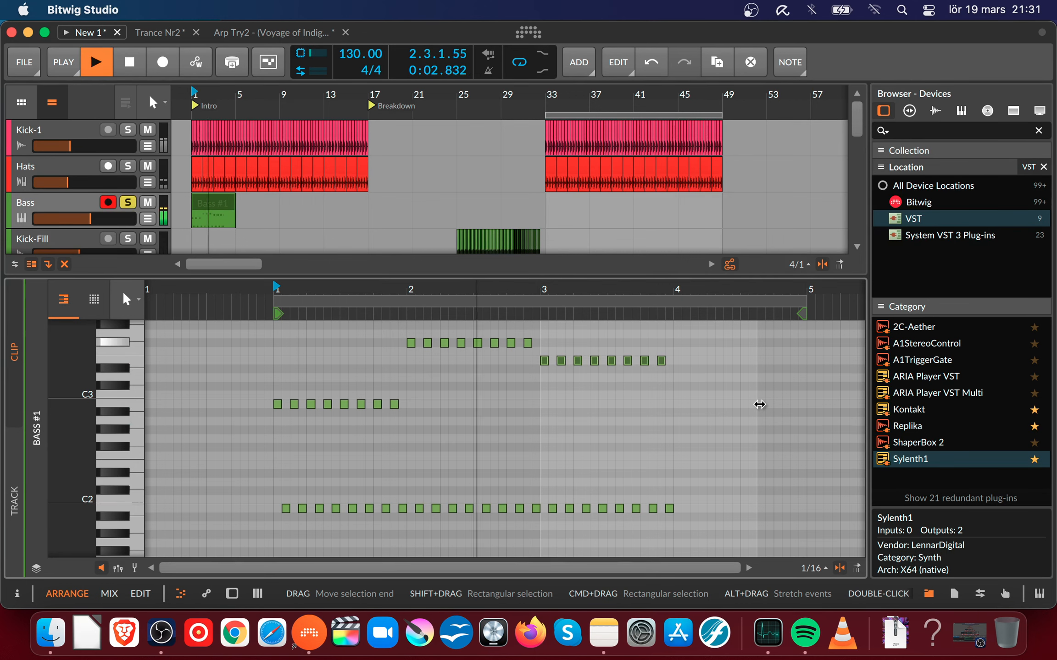
key(space)
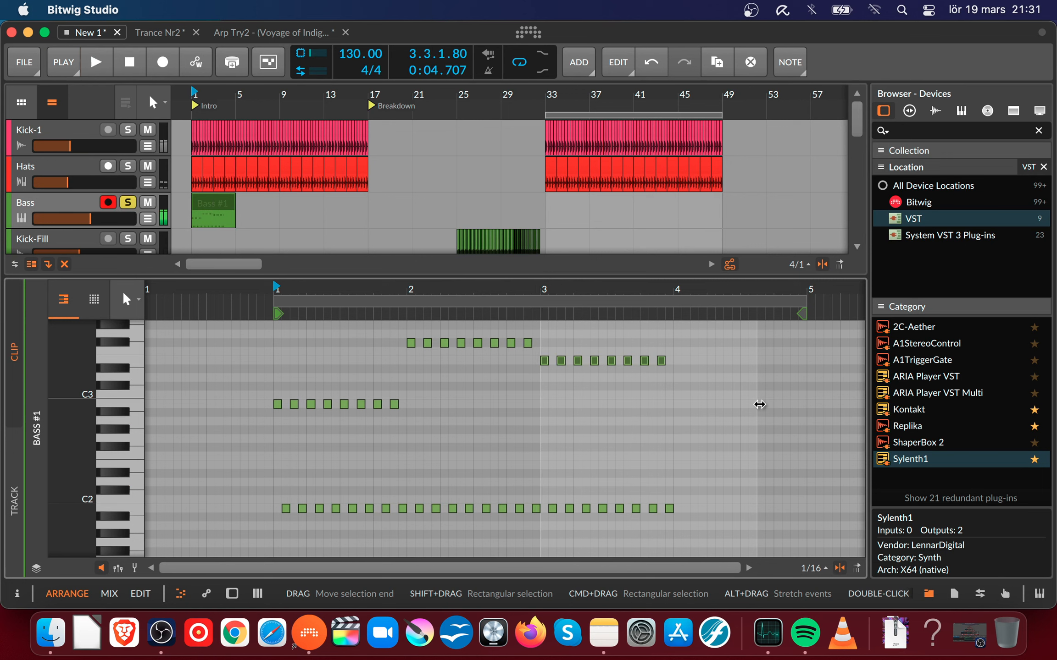
- Lower the last four upper notes of bar 3 seven semitones to A2 and play back the bass line
drag(609, 341, 714, 384)
key(Down)
key(Down)
key(Down)
key(Down)
key(Down)
key(Down)
key(Down)
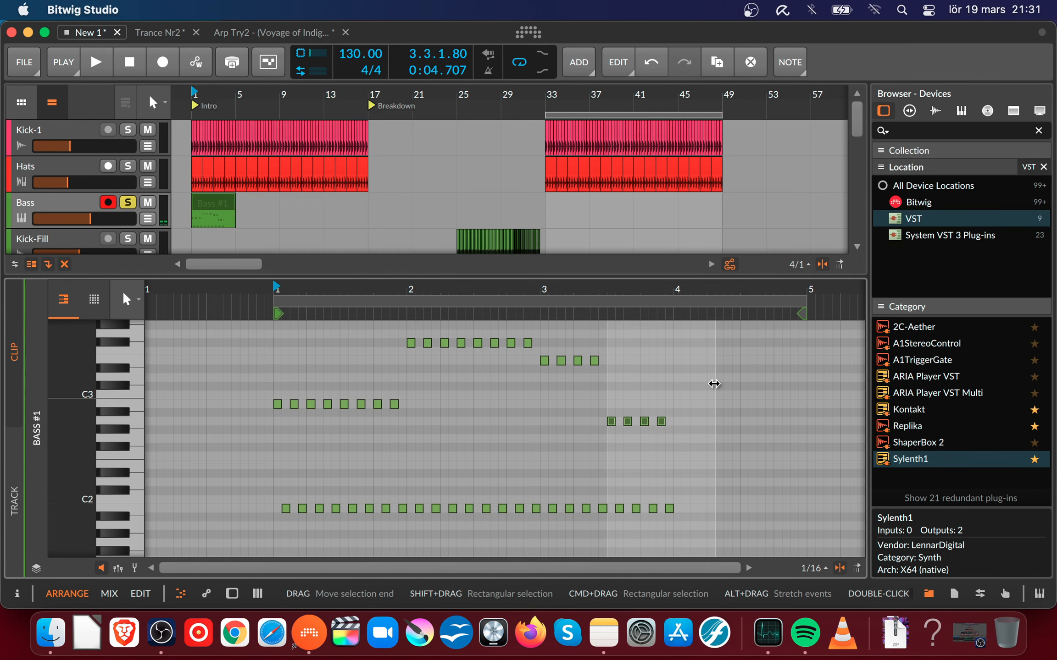
key(space)
drag(579, 294, 517, 309)
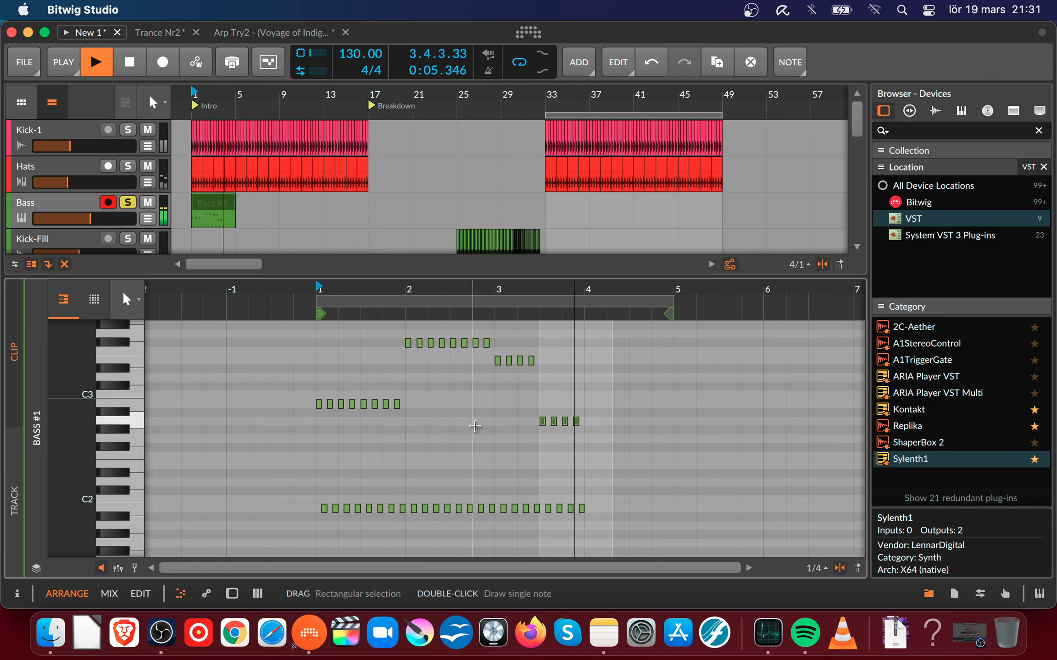
- Copy the upper and lower notes of bar 1 into bar 4 of the Bass clip and play back the clip
key(space)
drag(303, 378, 405, 524)
drag(319, 410, 586, 402)
click(586, 386)
key(space)
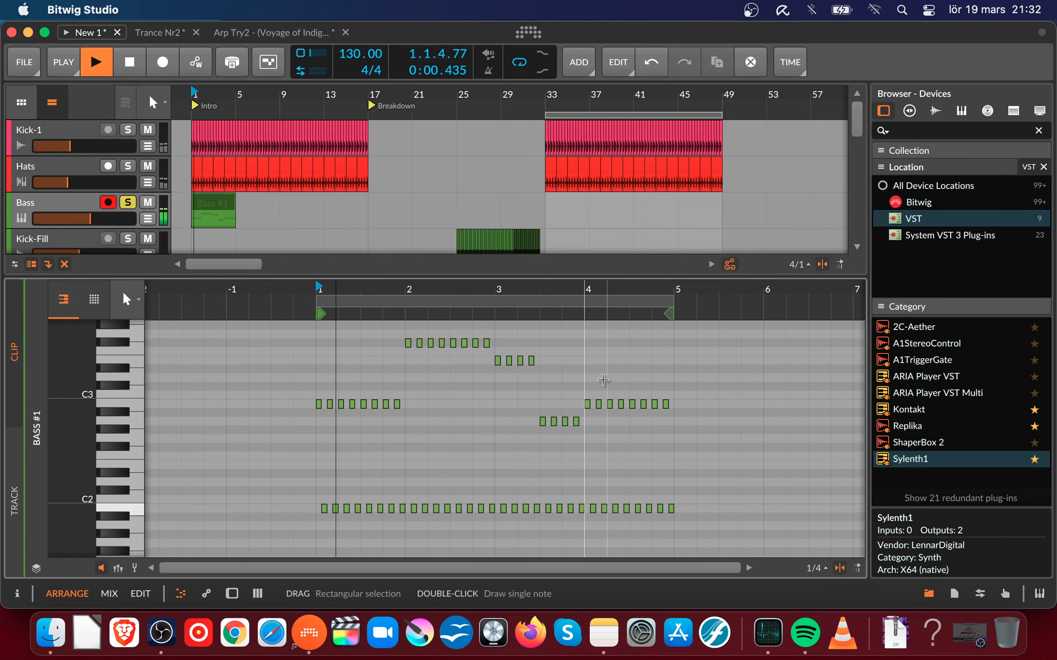
- Try raising the upper notes of bar 4 one semitone to C3
drag(625, 289, 558, 291)
click(495, 393)
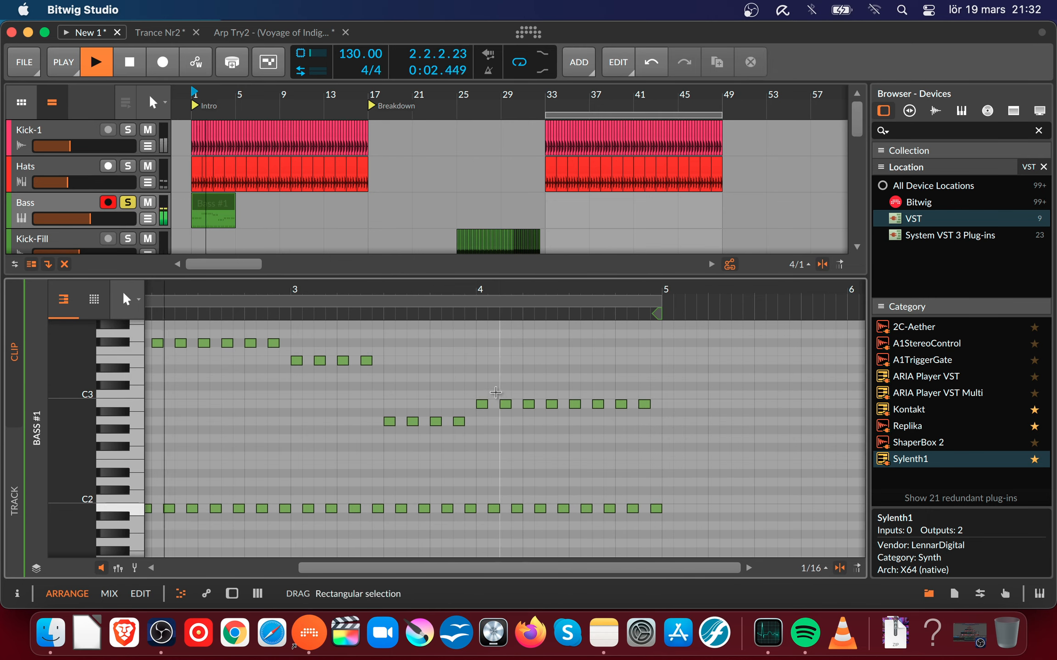
drag(477, 384, 708, 442)
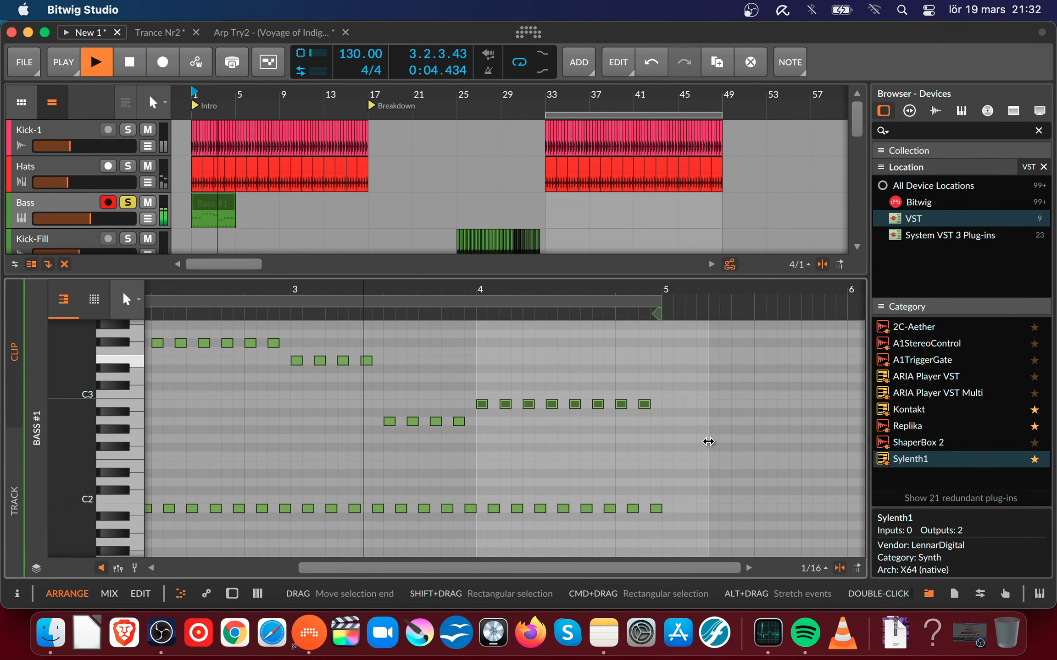
key(space)
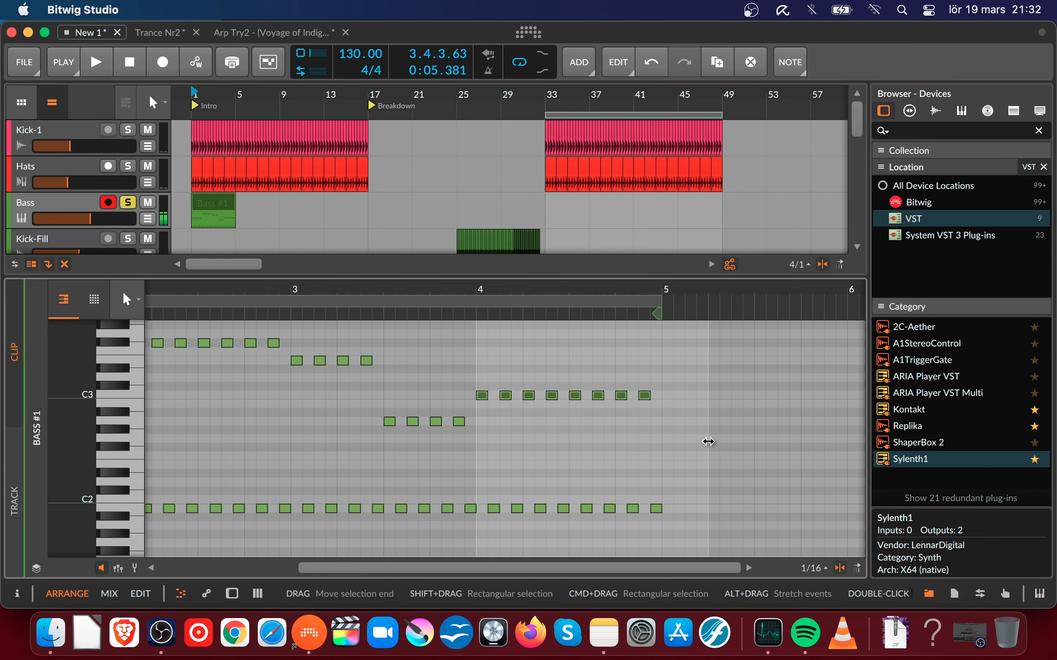
key(space)
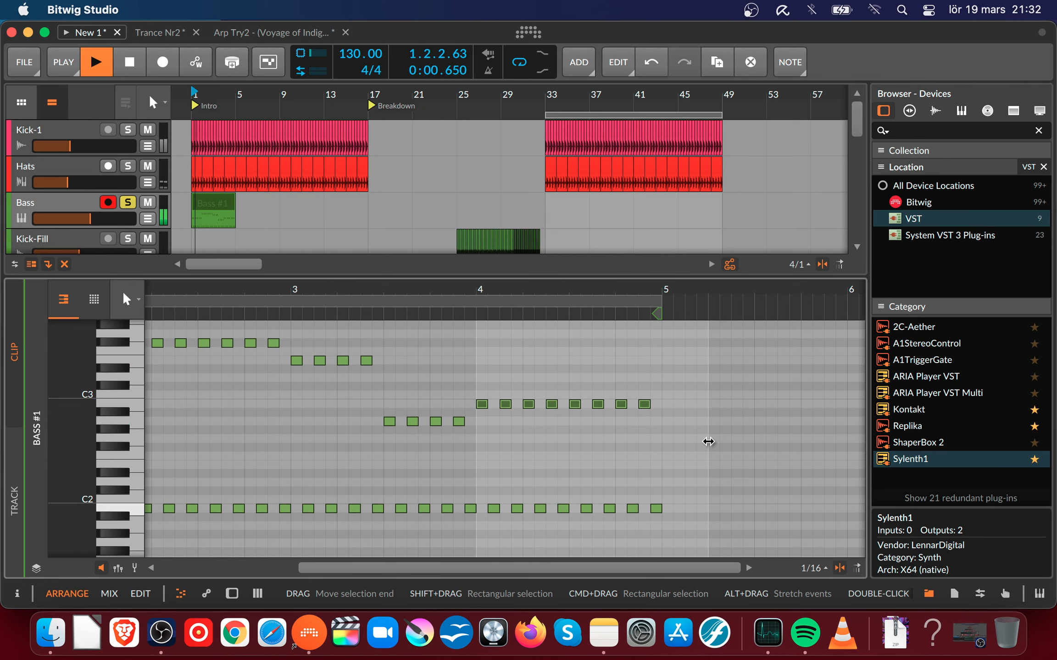
- Turn off solo on the Bass track and play back the four-bar line together with the kick and hats
drag(464, 291, 477, 282)
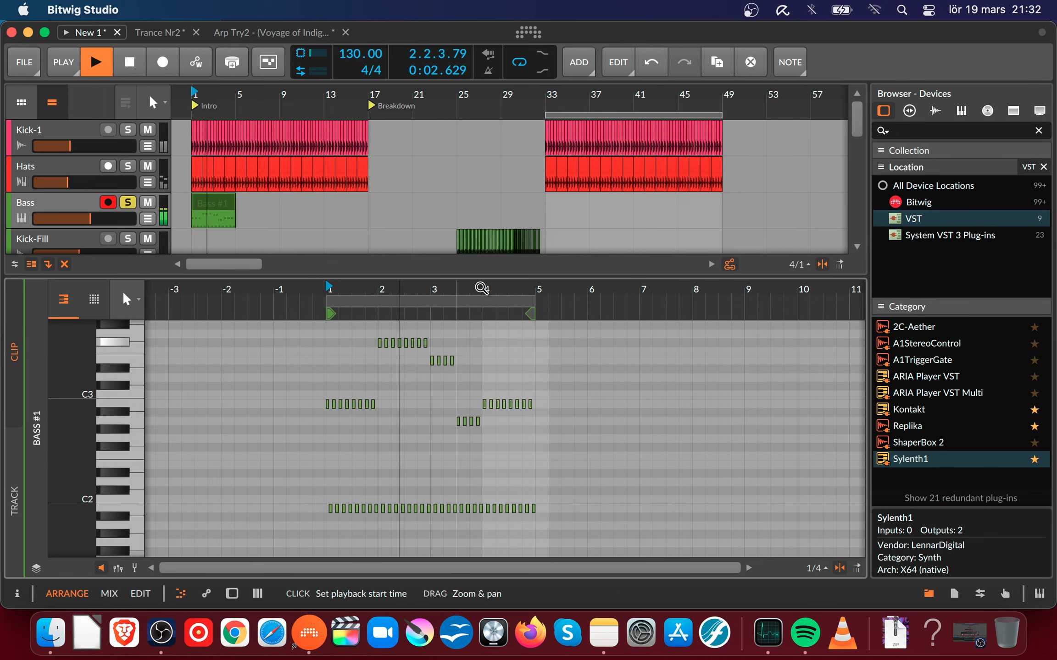
click(128, 203)
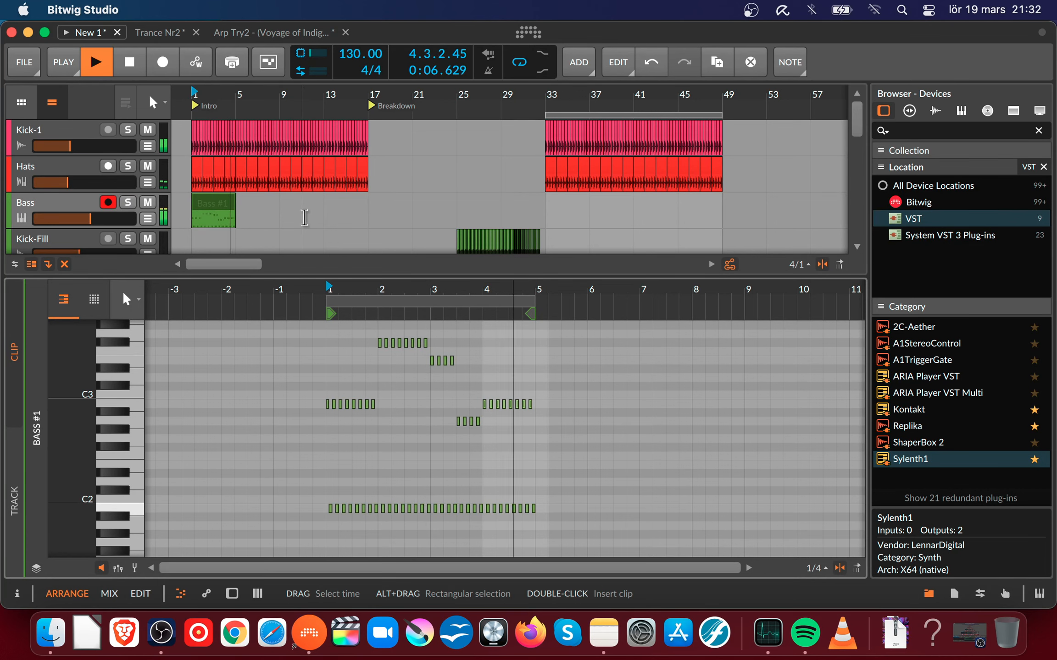
key(space)
key(space)
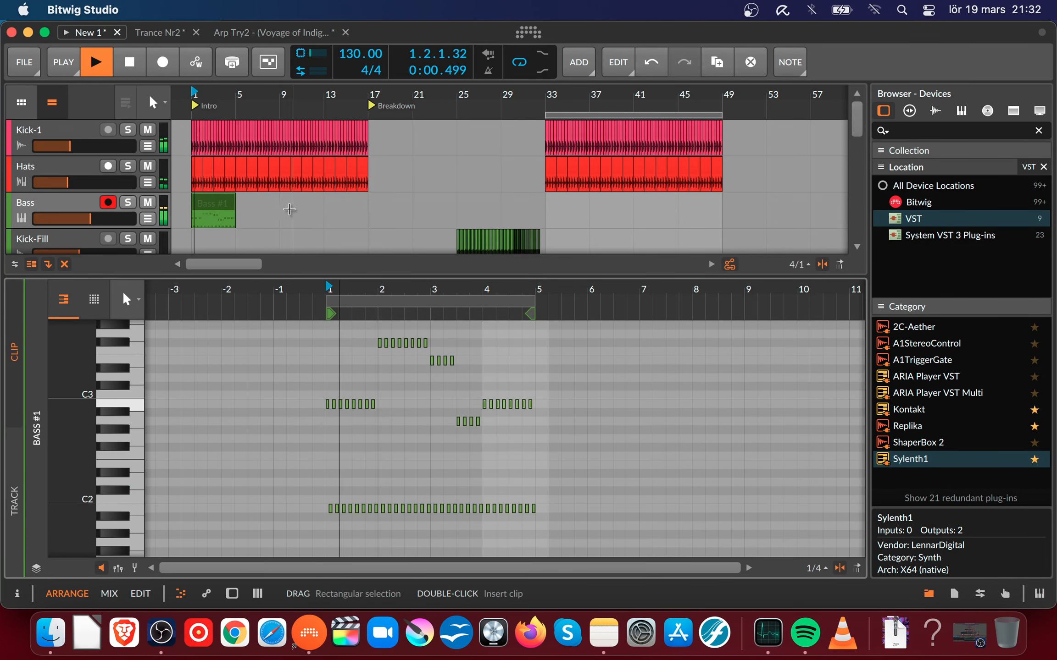
click(129, 205)
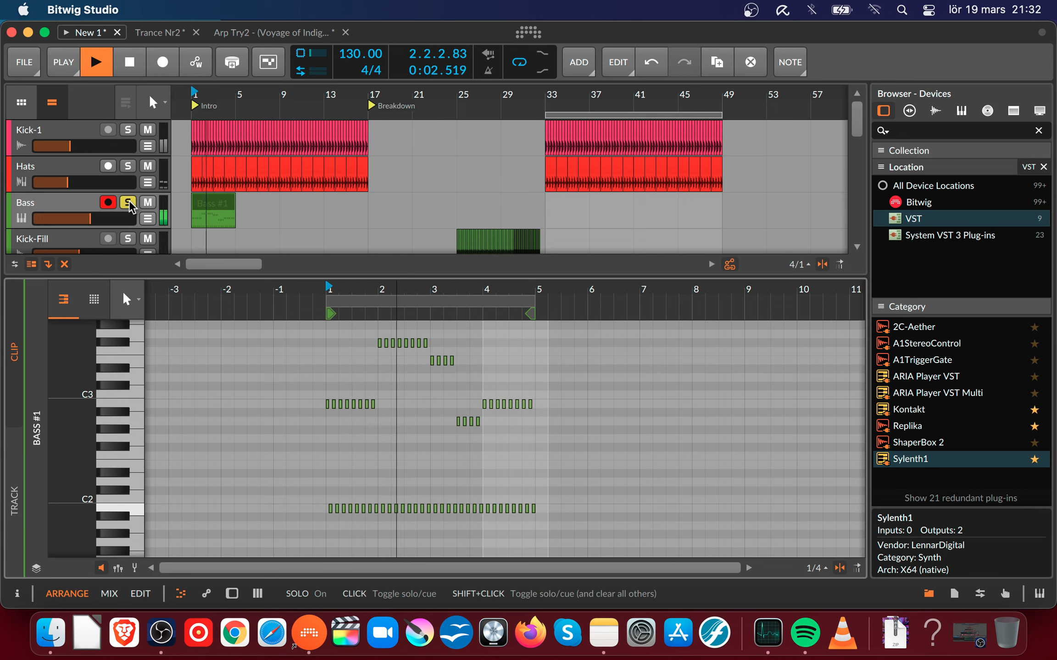
click(130, 205)
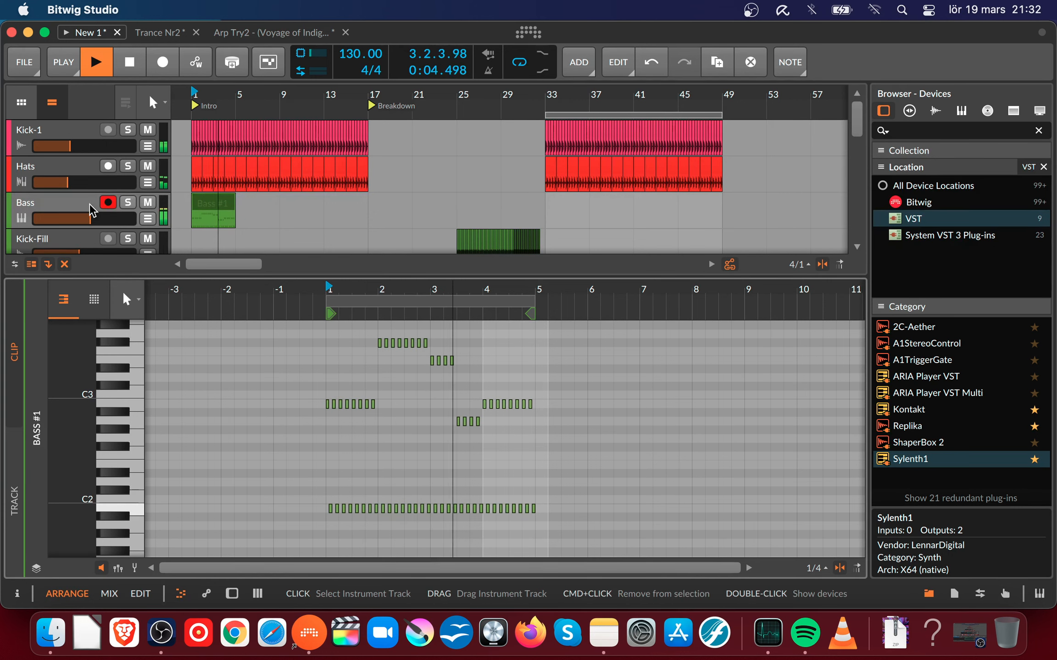
key(space)
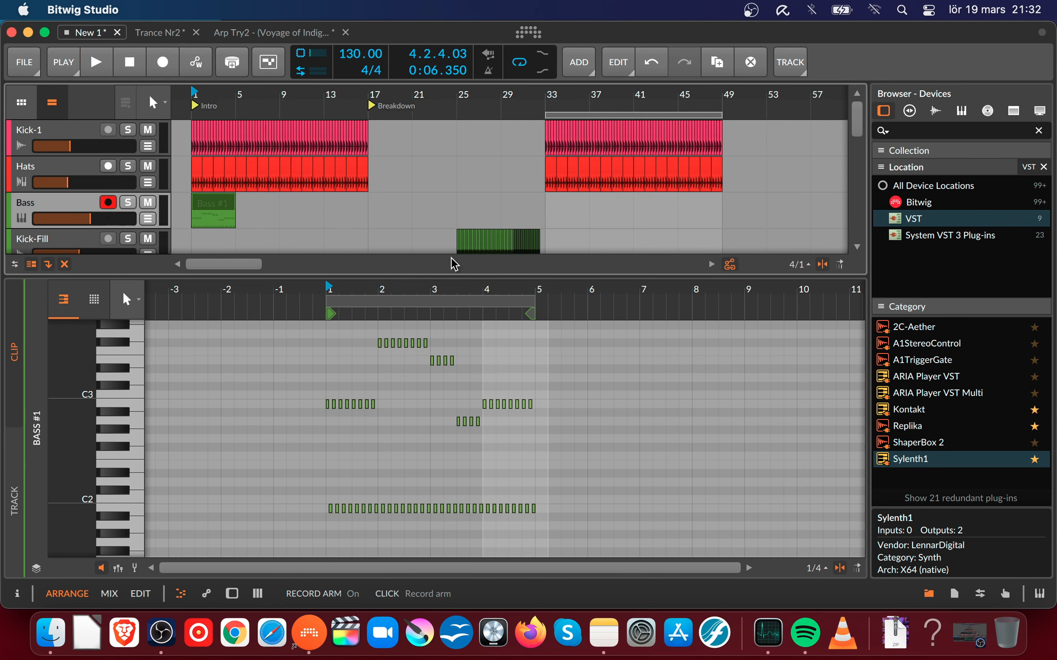
- Restart playback of all tracks and open the Bass track's Sylenth1 plug-in window
drag(417, 297, 409, 341)
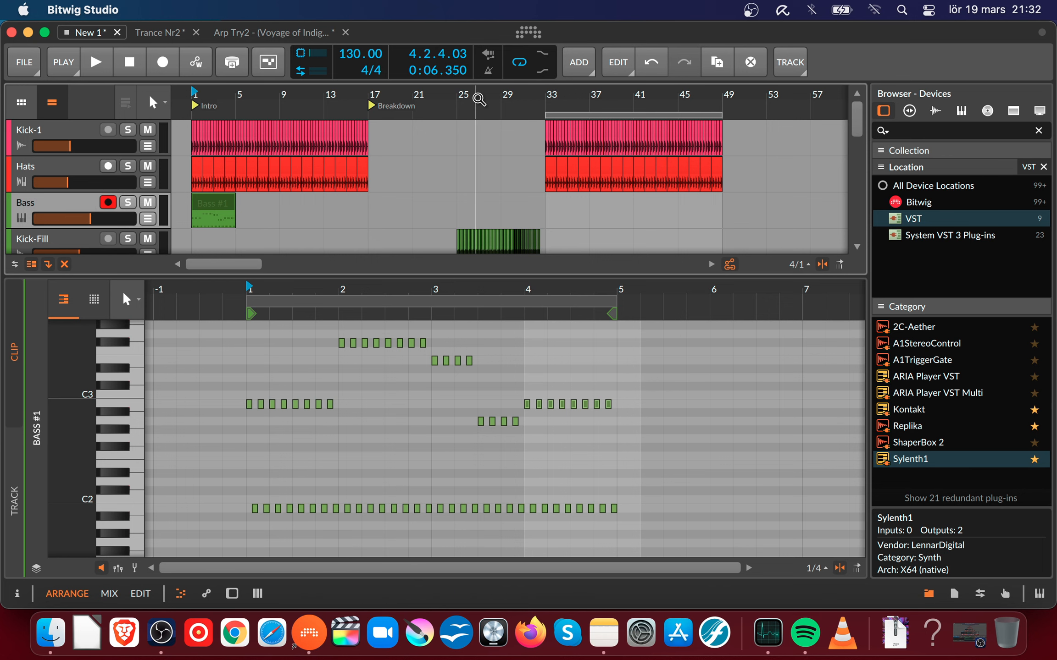
drag(386, 292, 375, 288)
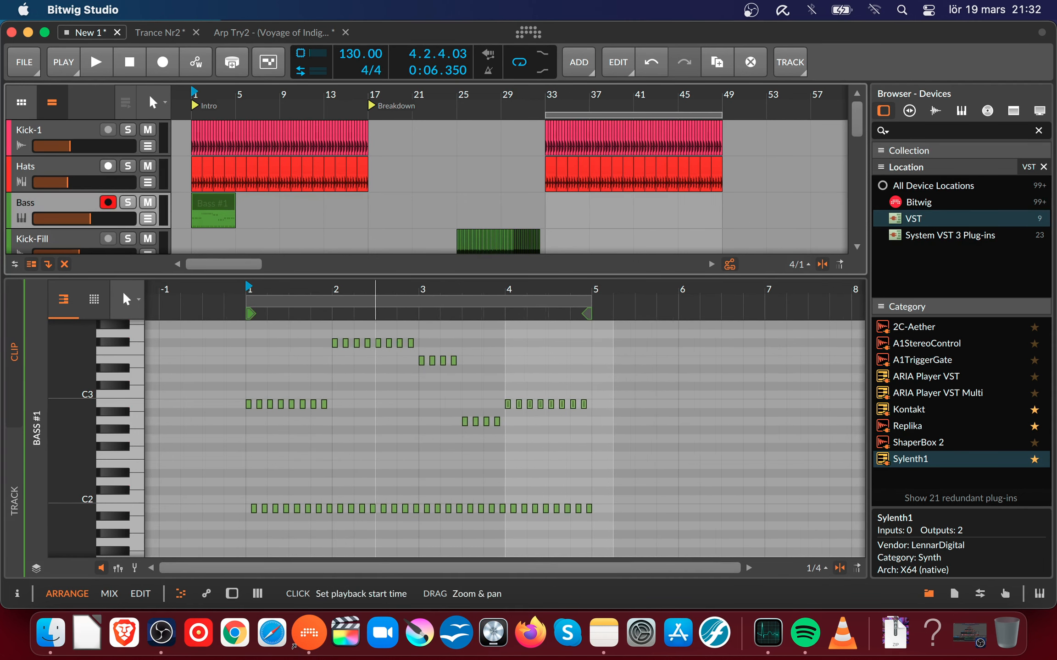
key(space)
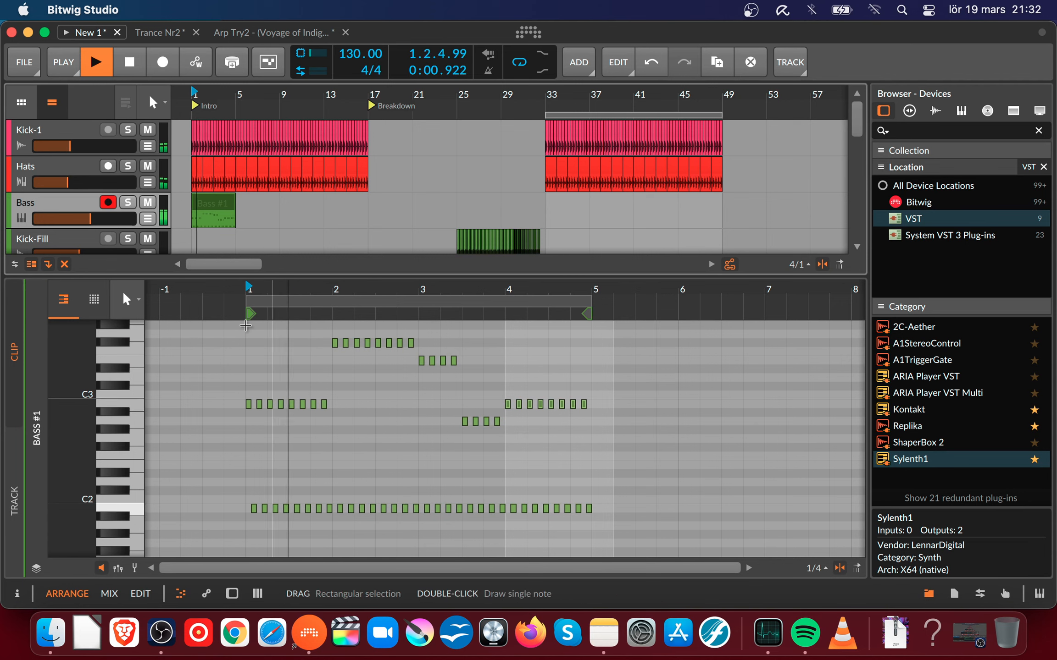
key(d)
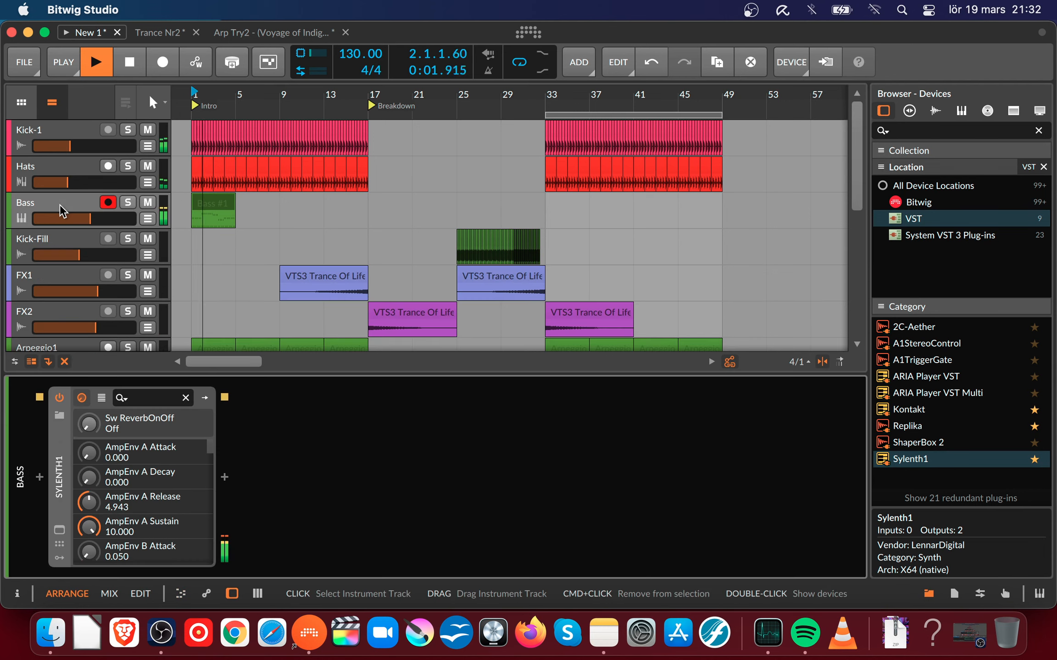
click(59, 531)
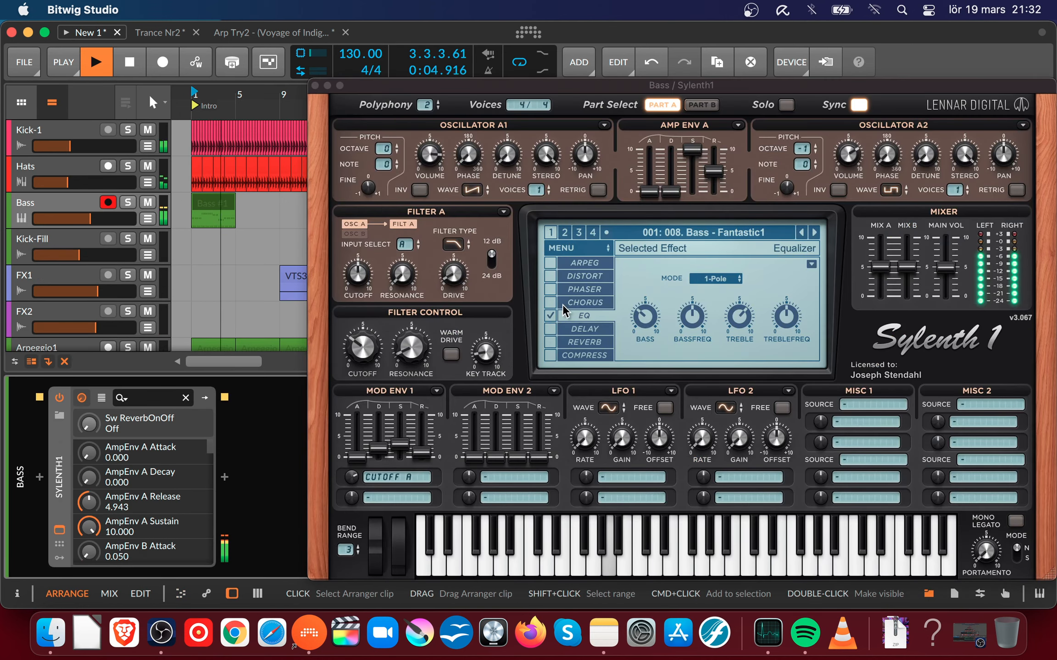
- Try Sylenth1's chorus and OverDrive distortion on the bass, with a distortion amount of about 3.45
click(587, 308)
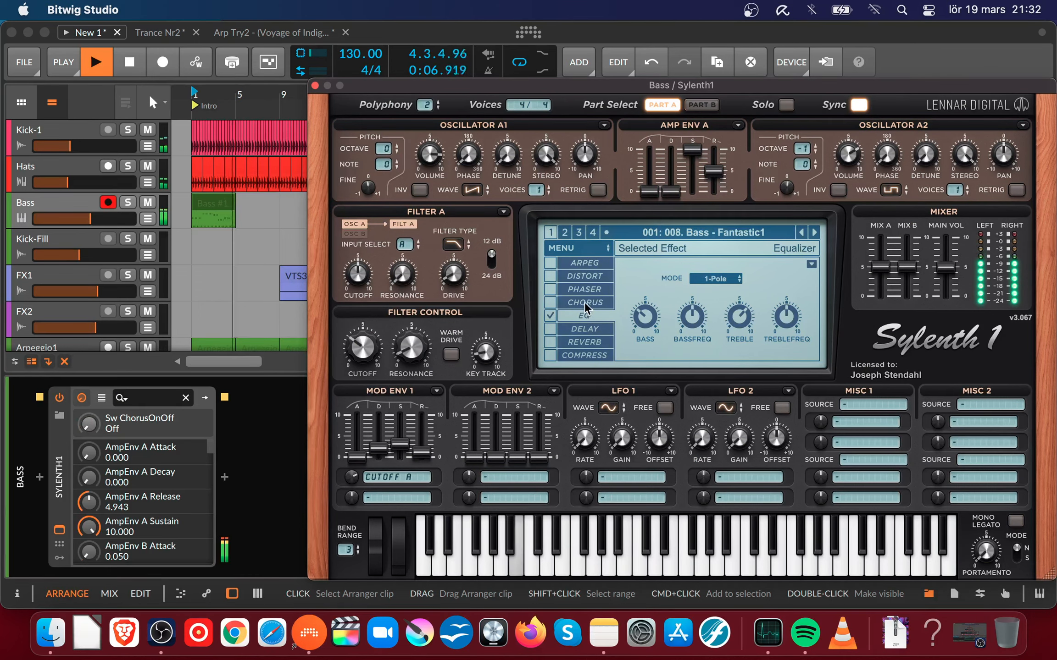
click(587, 278)
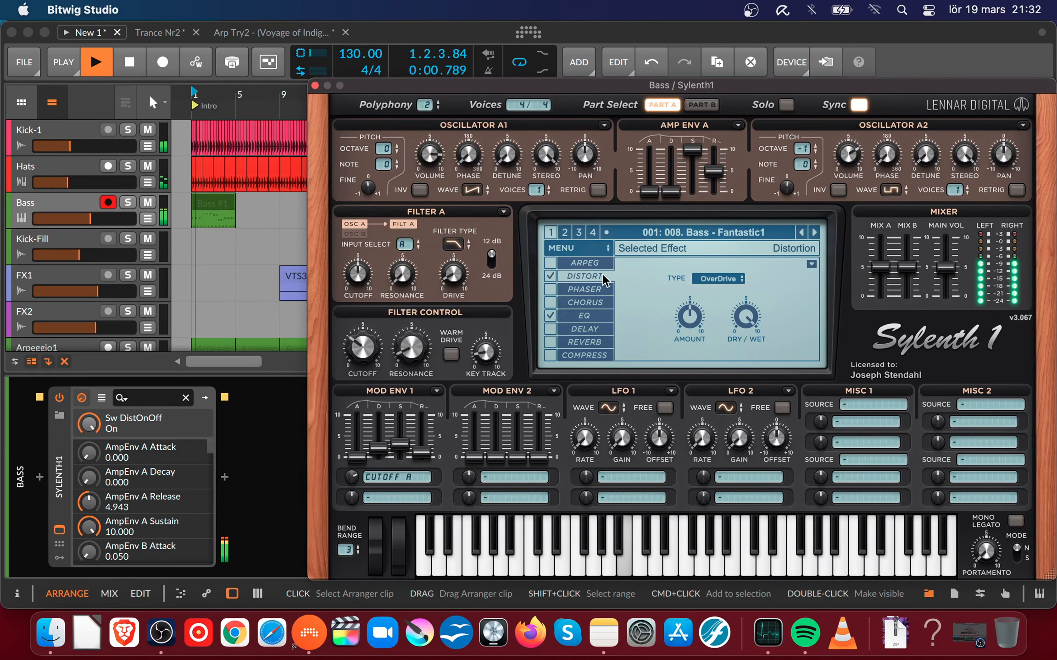
drag(700, 320, 670, 353)
key(space)
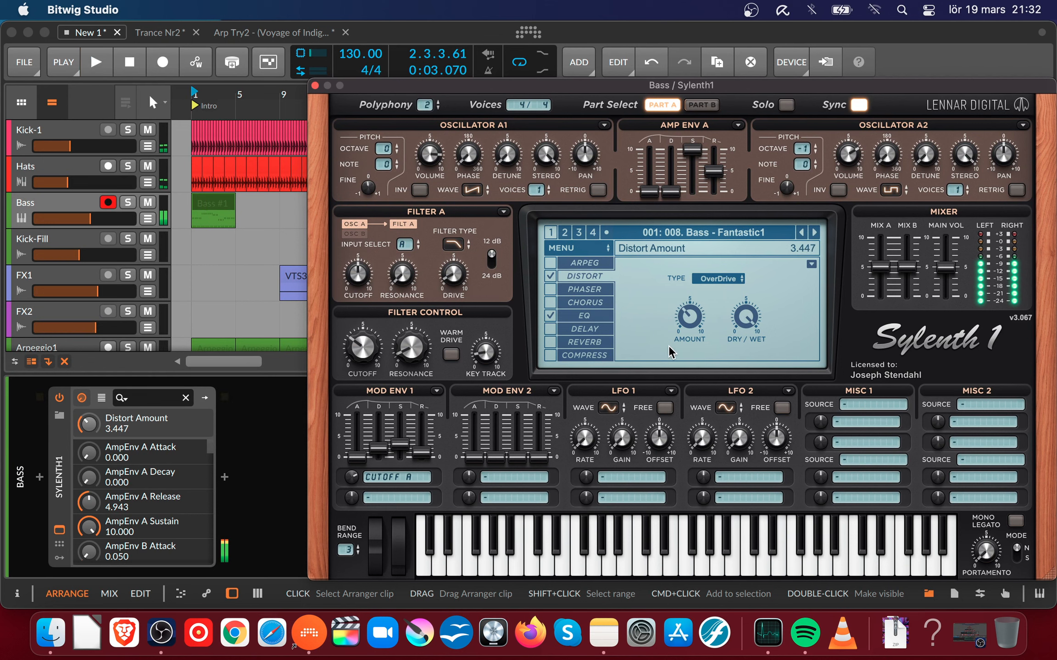
key(space)
click(491, 264)
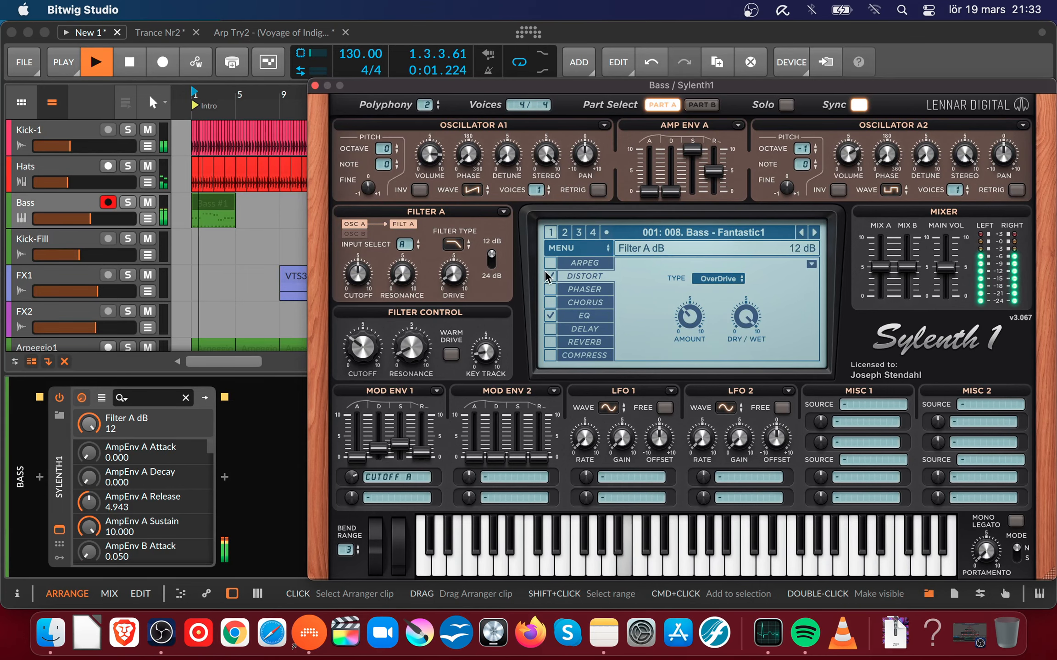
- Try the FoldBack and Clip distortion types on the bass during playback
click(714, 280)
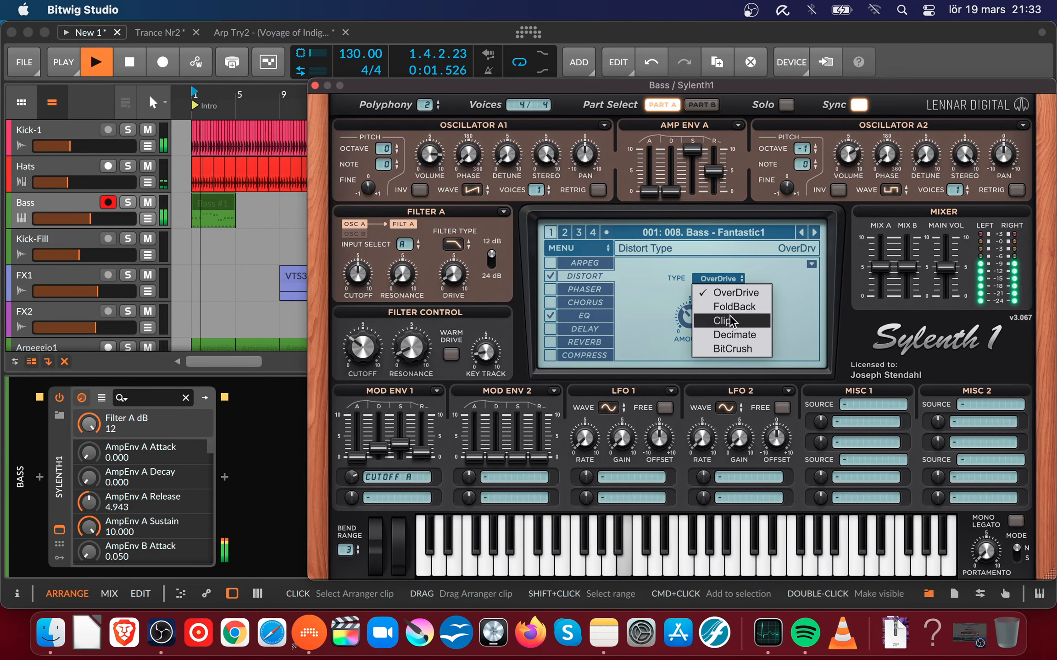
click(733, 307)
click(721, 278)
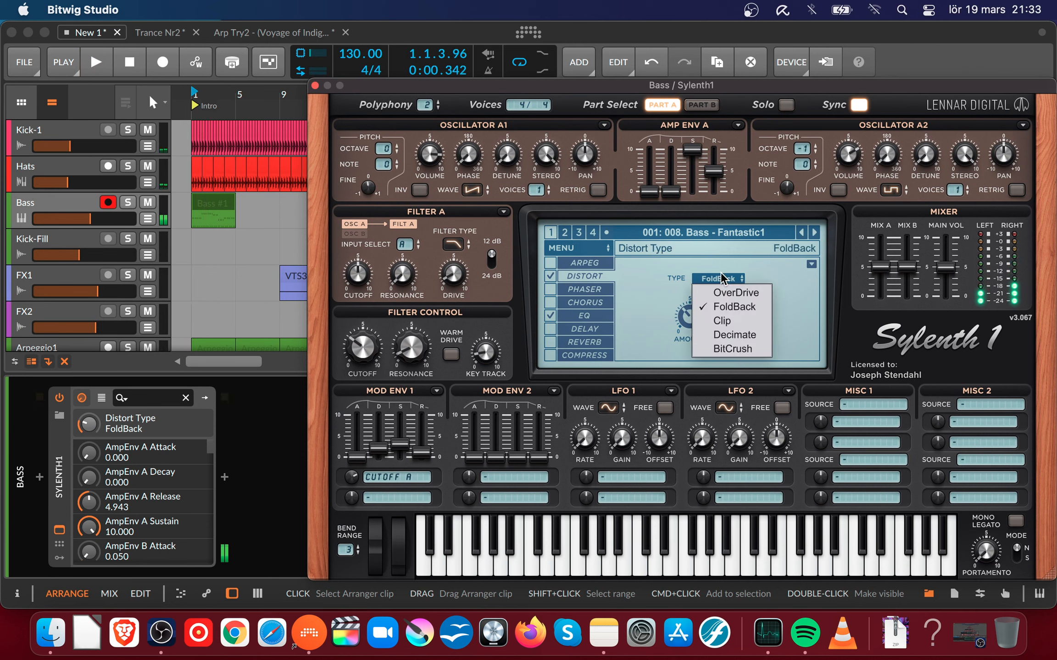
click(720, 323)
key(space)
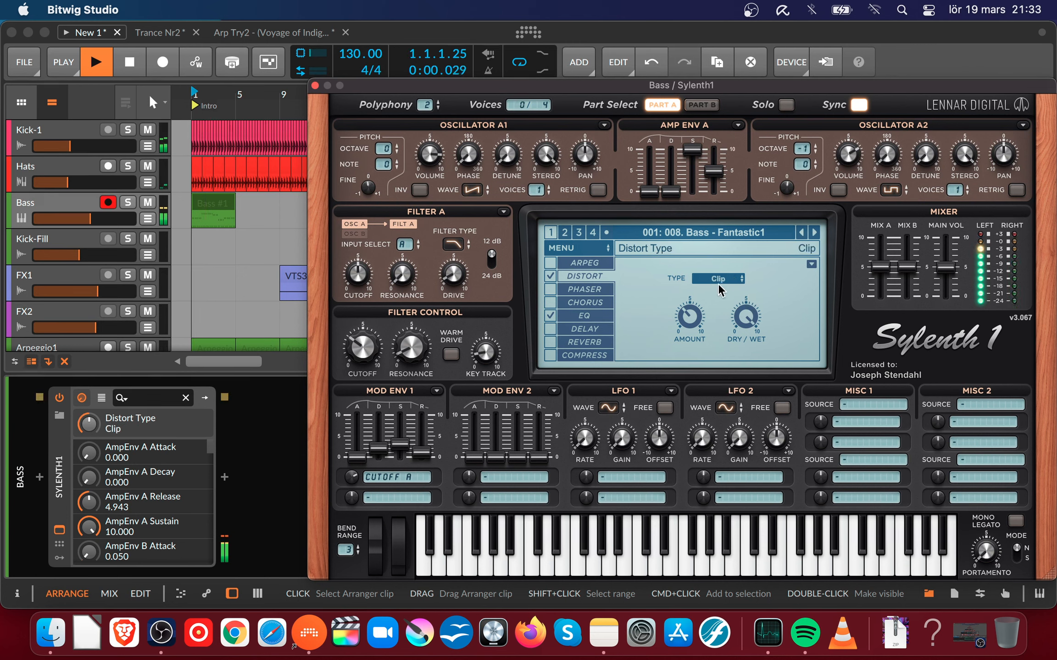
key(space)
- Audition the Decimate and BitCrush distortion types with short playbacks of the bass
click(719, 278)
click(731, 335)
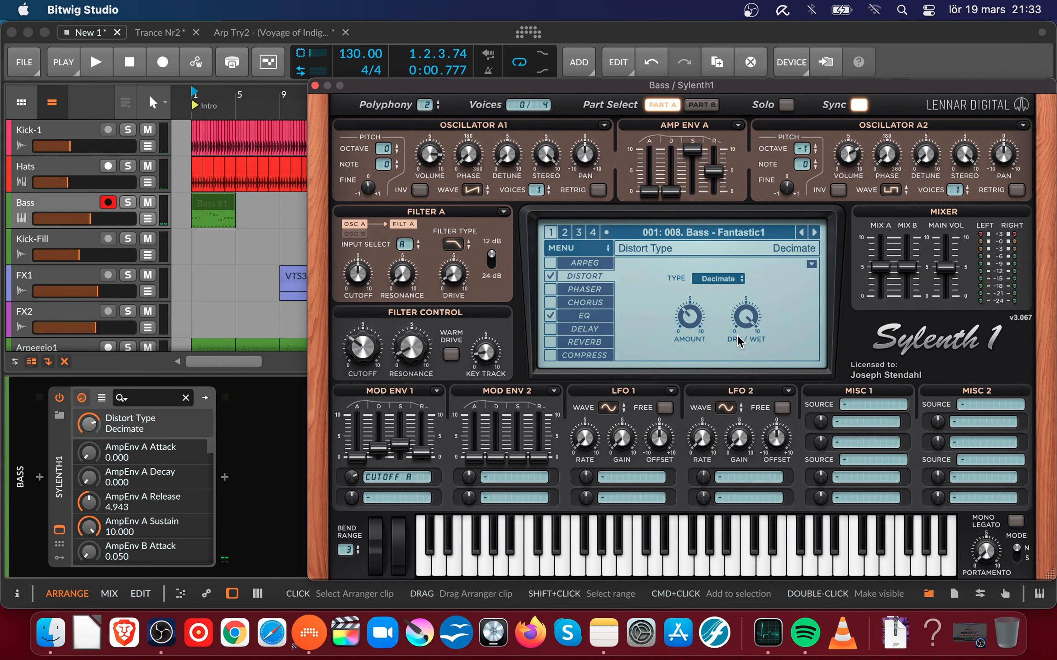
key(space)
key(space)
click(719, 278)
click(739, 348)
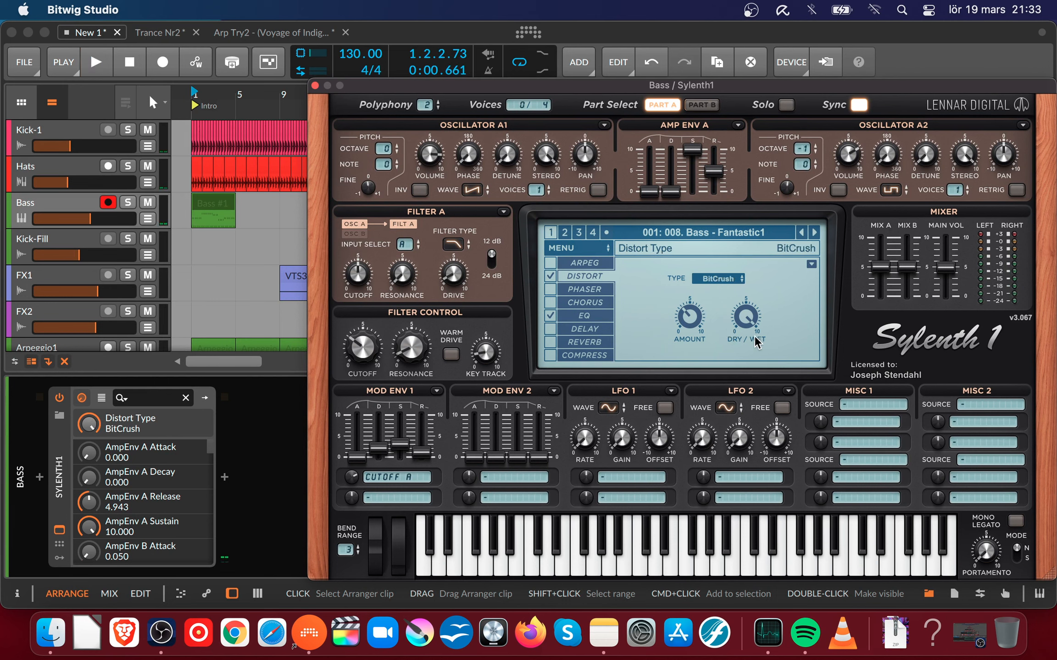
key(space)
key(space)
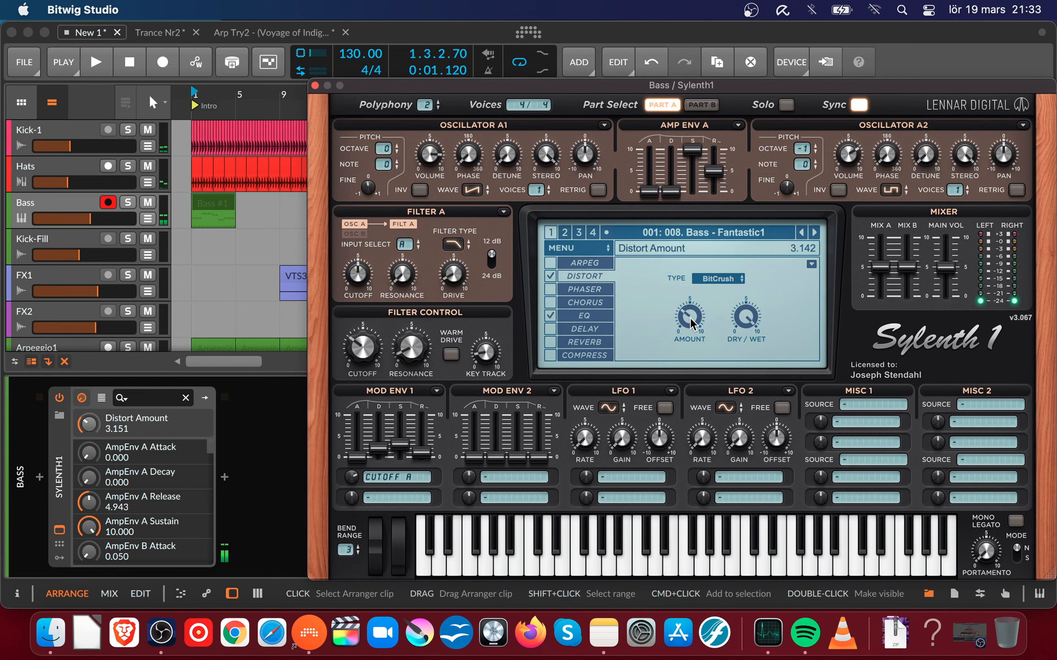
- Set the BitCrush distortion amount to about 3.43, listen to it and switch the distortion off
scroll(697, 316, down, 1)
key(space)
key(space)
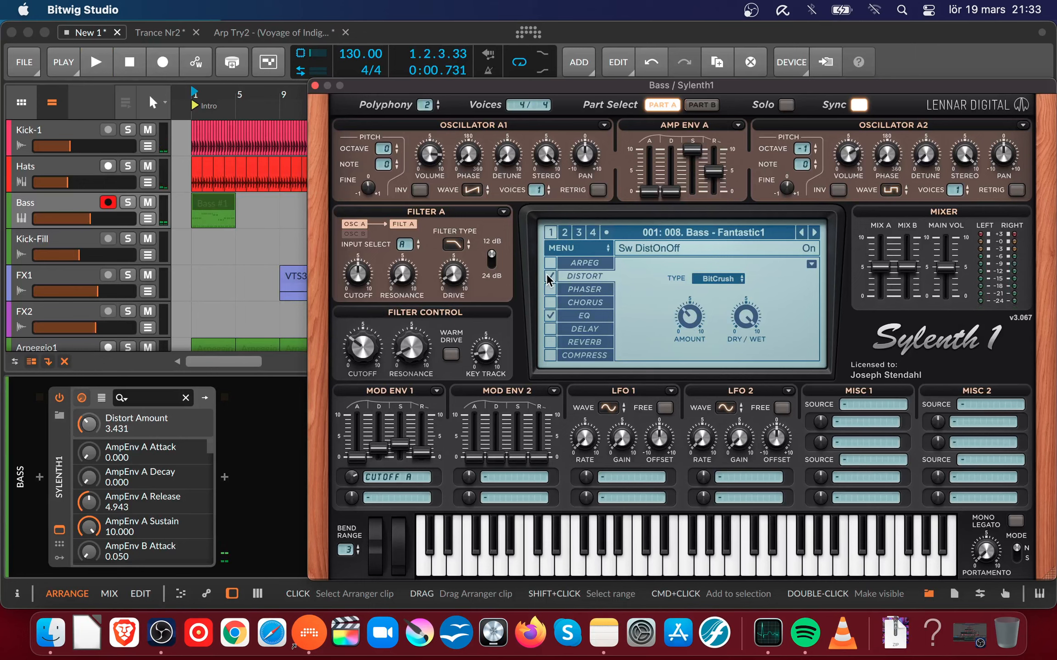
key(space)
key(space)
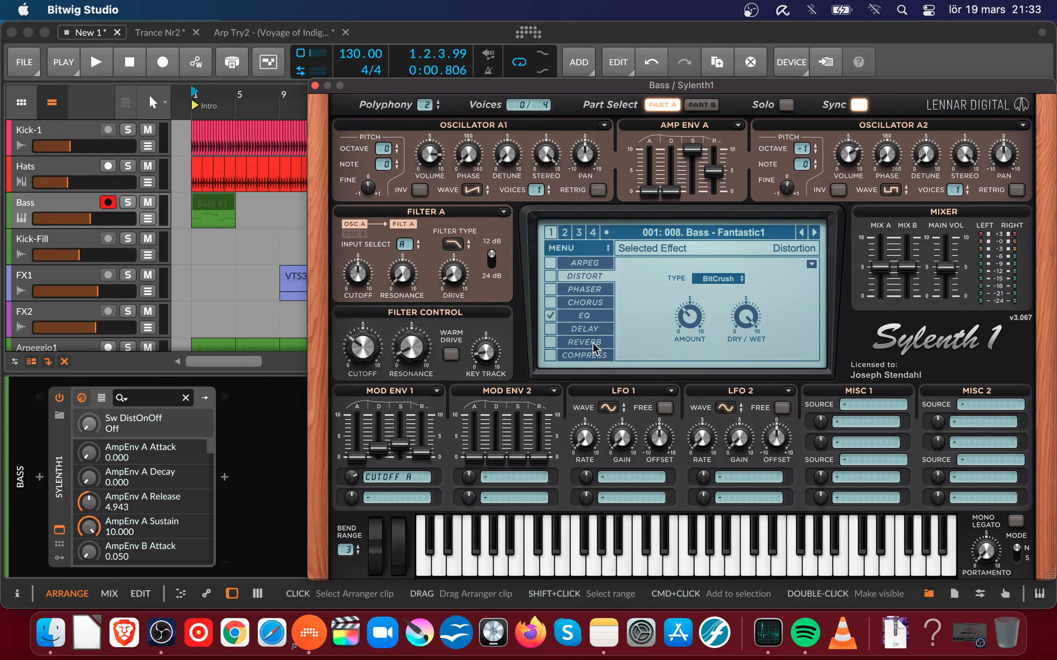
- Try Sylenth1's reverb during playback, bring its dry/wet mix to 0 % and switch the reverb off
click(567, 349)
key(space)
drag(777, 338, 799, 209)
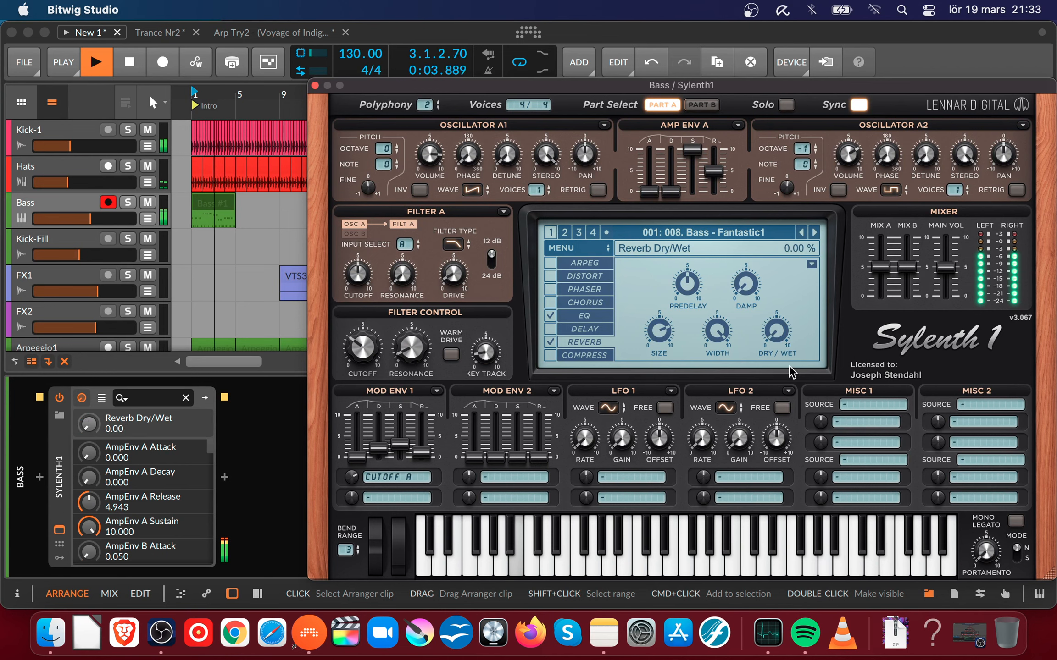
key(space)
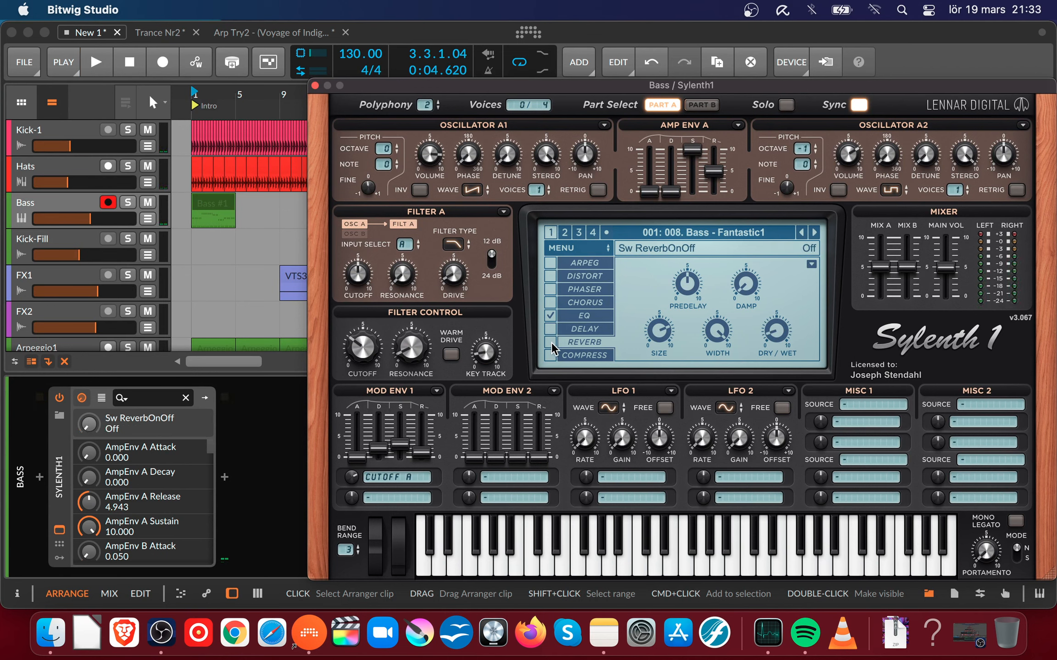
- Enable Sylenth1's compressor and set its release to about 122.6 ms during playback
click(557, 356)
key(space)
click(787, 304)
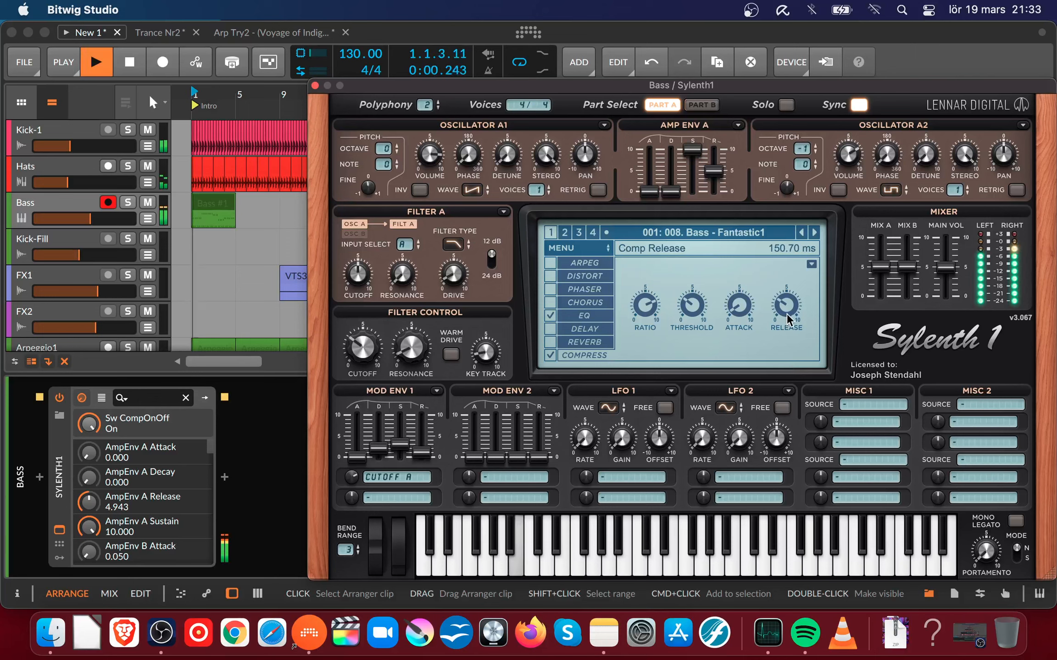
drag(800, 280, 813, 206)
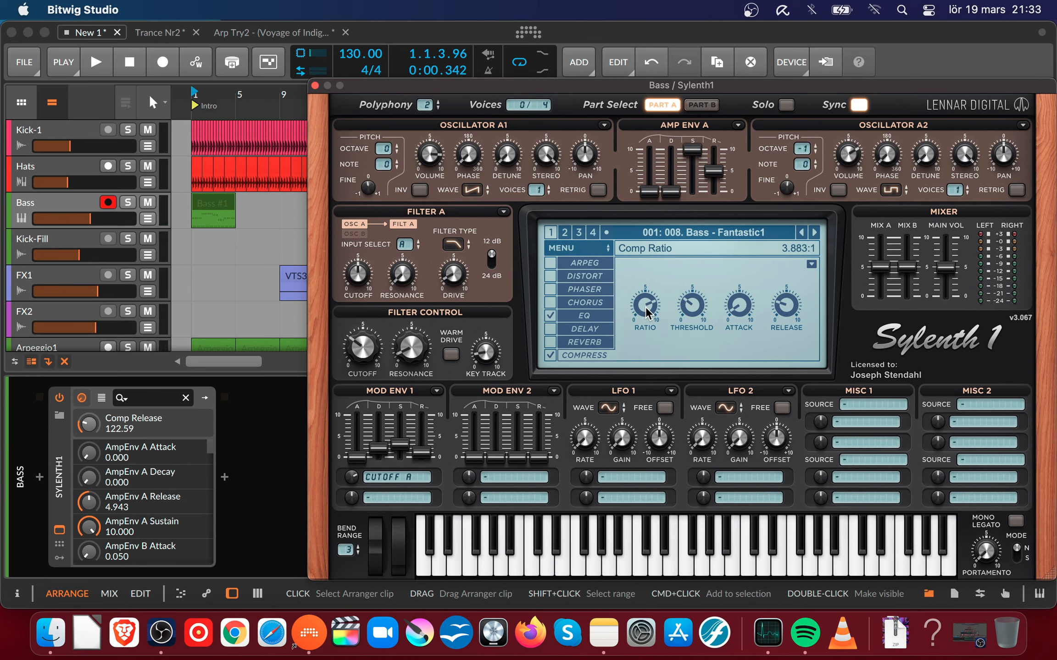
- Set the compressor's ratio to about 3.94:1 and audition the bass with it
key(space)
mouse_move(645, 309)
mouse_down()
mouse_move(645, 377)
mouse_move(646, 293)
mouse_move(643, 458)
mouse_move(662, 273)
mouse_move(654, 319)
mouse_up()
key(space)
key(space)
key(space)
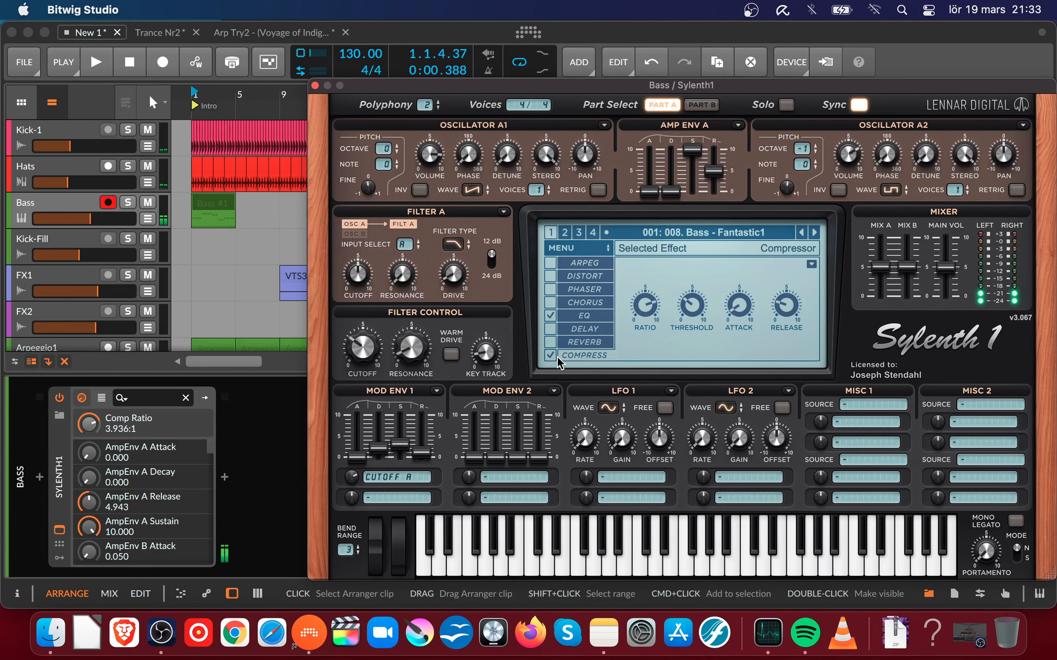
- Switch the compressor off and close the Sylenth1 plug-in window
mouse_move(557, 90)
mouse_down()
mouse_move(546, 83)
mouse_move(558, 87)
mouse_up()
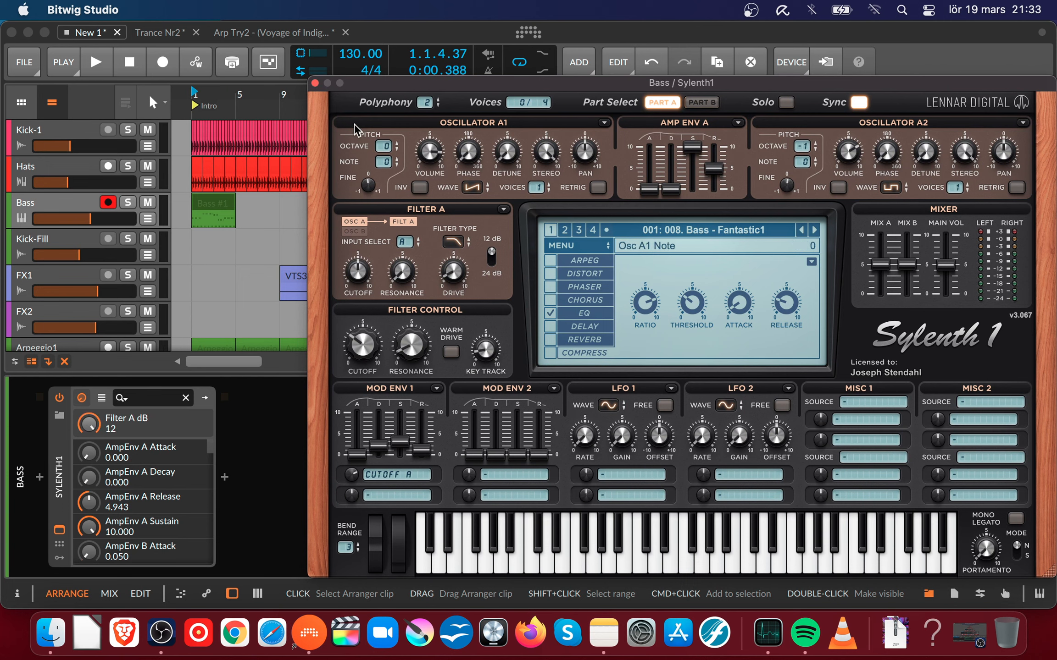
click(315, 83)
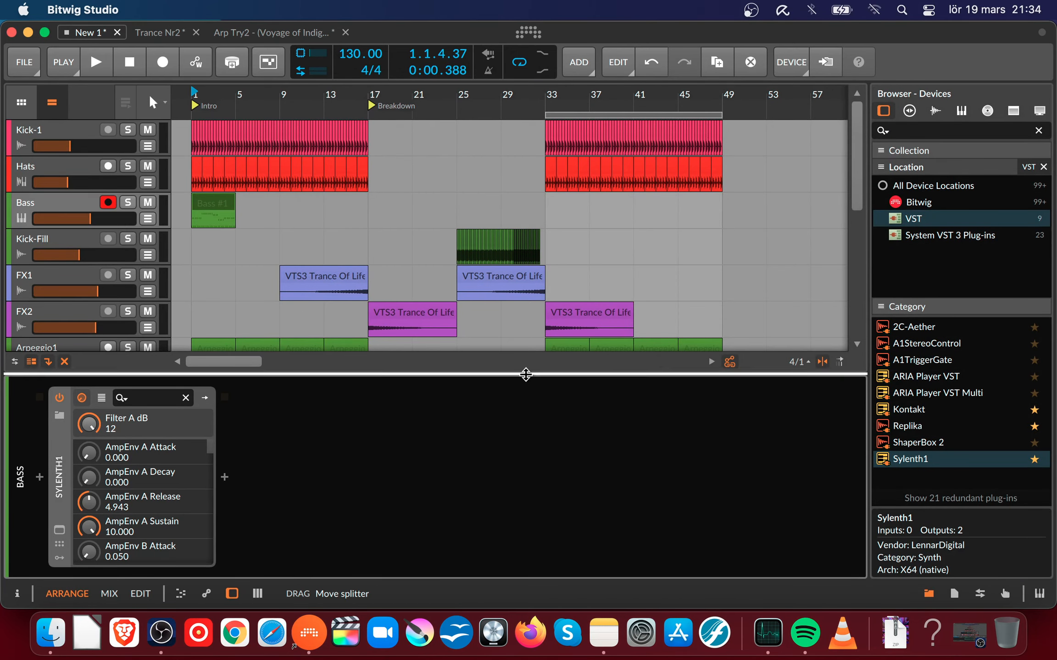
- Hide the device chain and lower the Bass track's volume while playing the arrangement from the start
drag(524, 374, 514, 564)
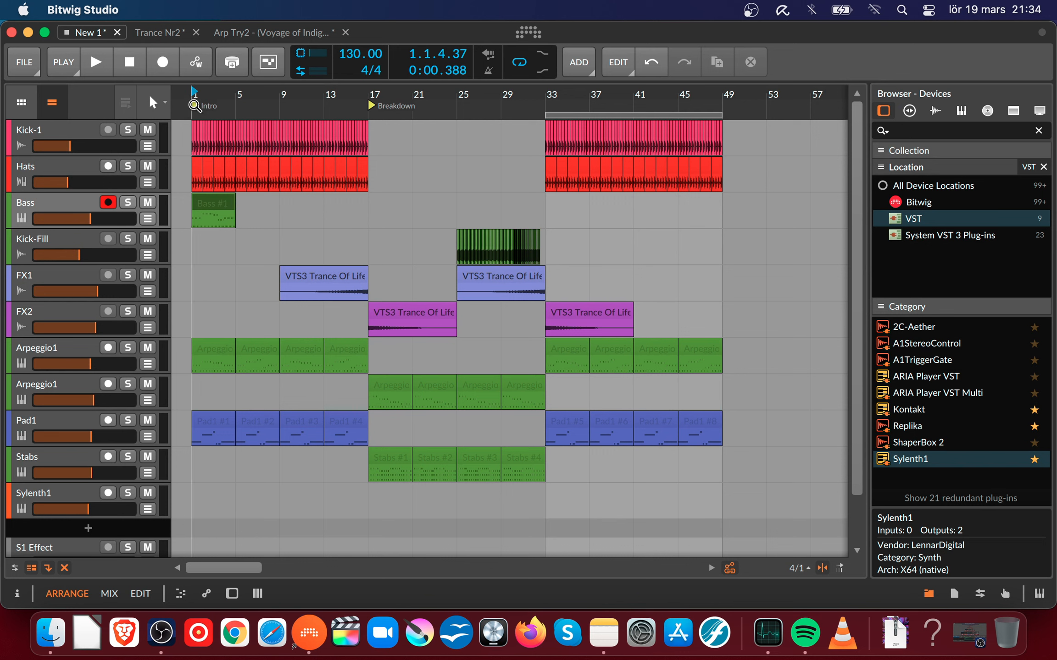
key(space)
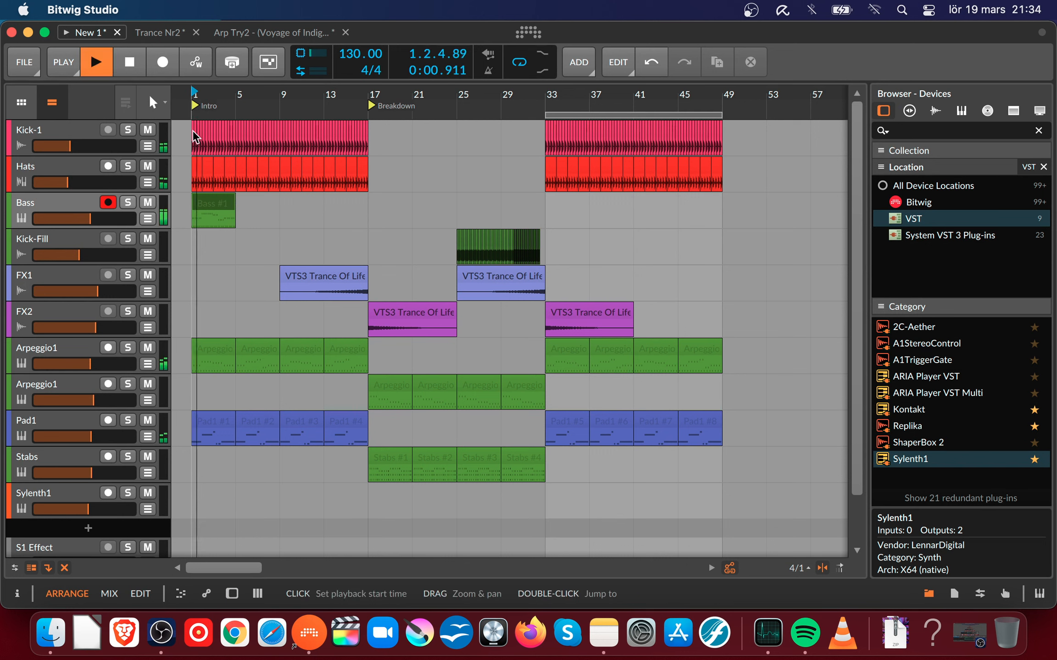
click(85, 203)
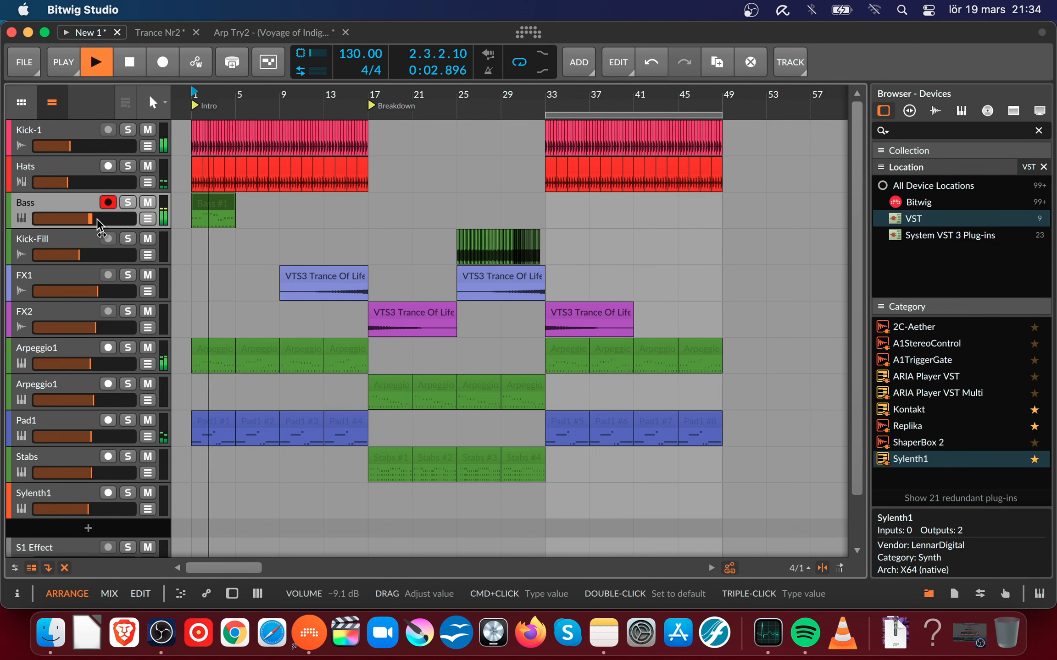
drag(97, 218, 82, 224)
key(space)
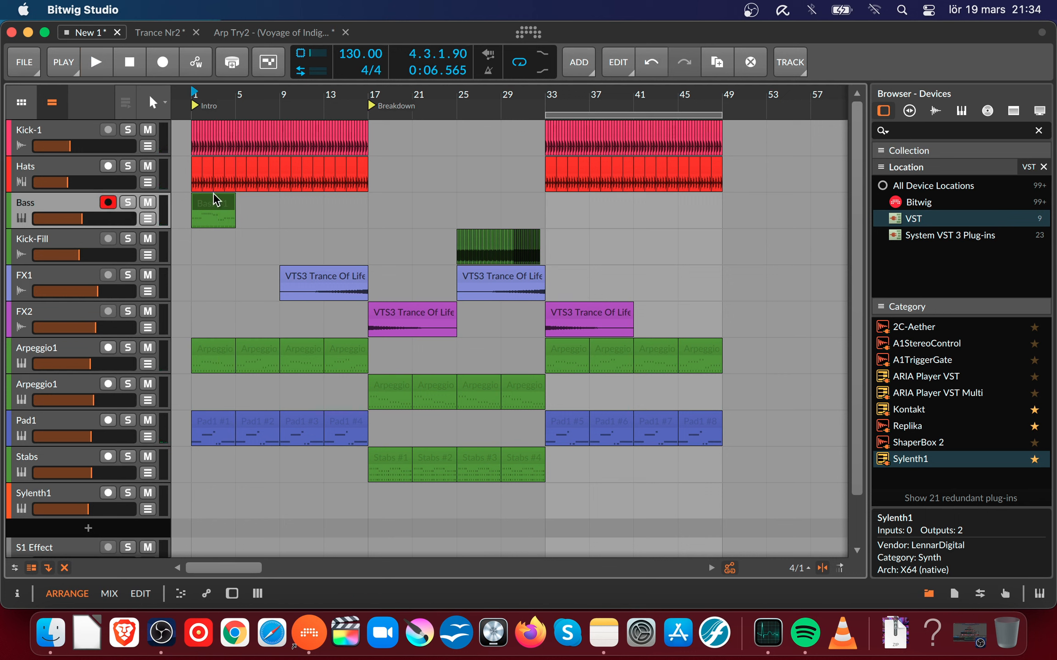
- Reopen Sylenth1 on the Bass track, lower its main volume to about 4.629 and play the arrangement
click(202, 204)
key(d)
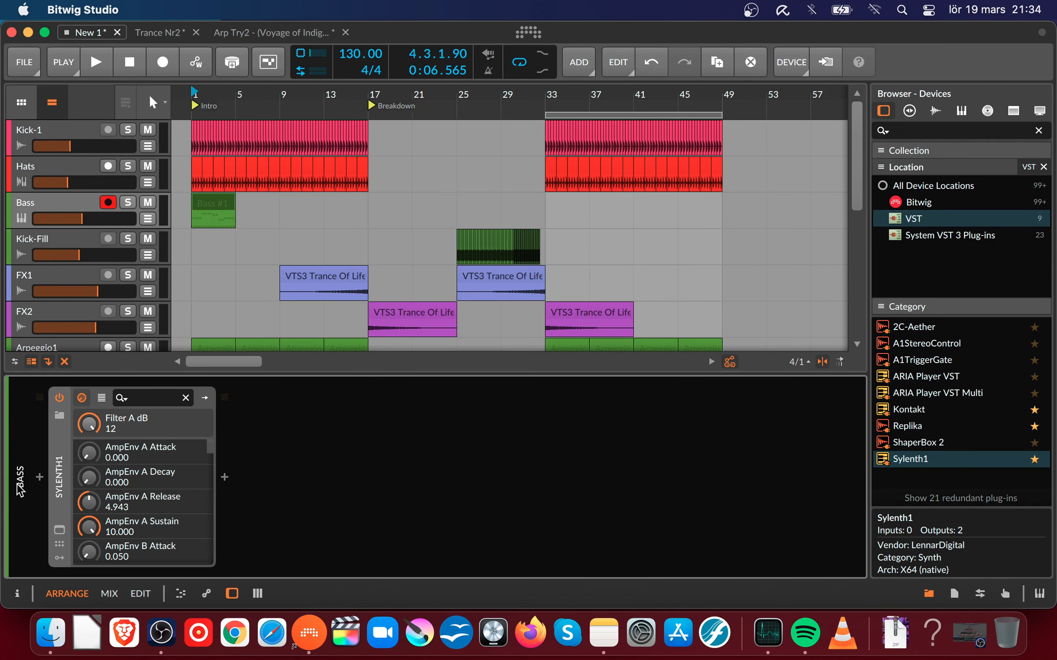
click(59, 530)
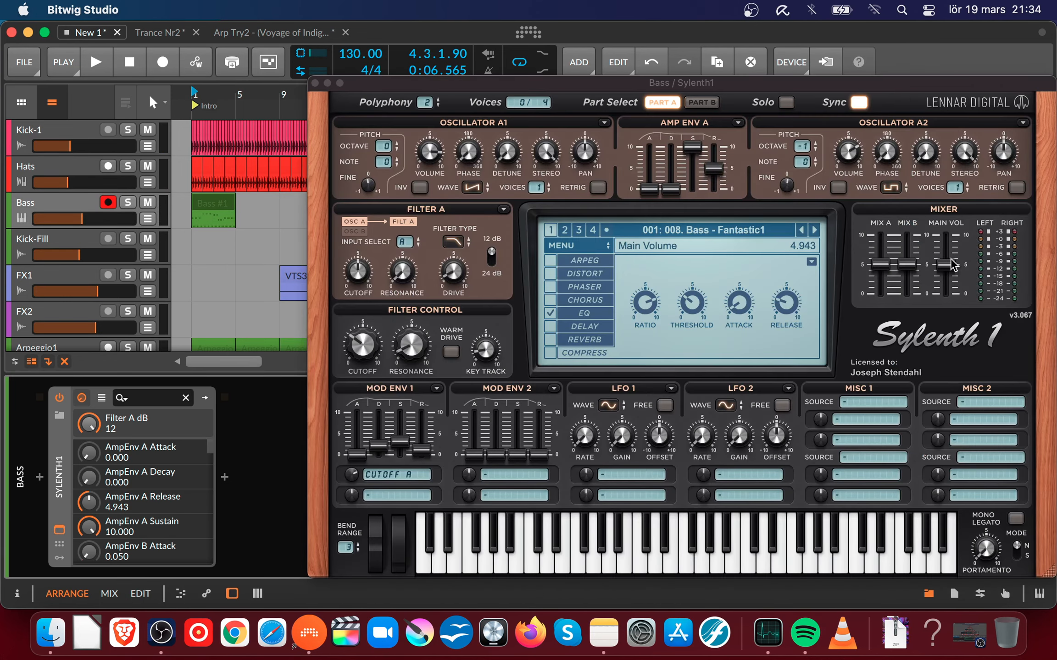
drag(946, 263, 965, 286)
key(space)
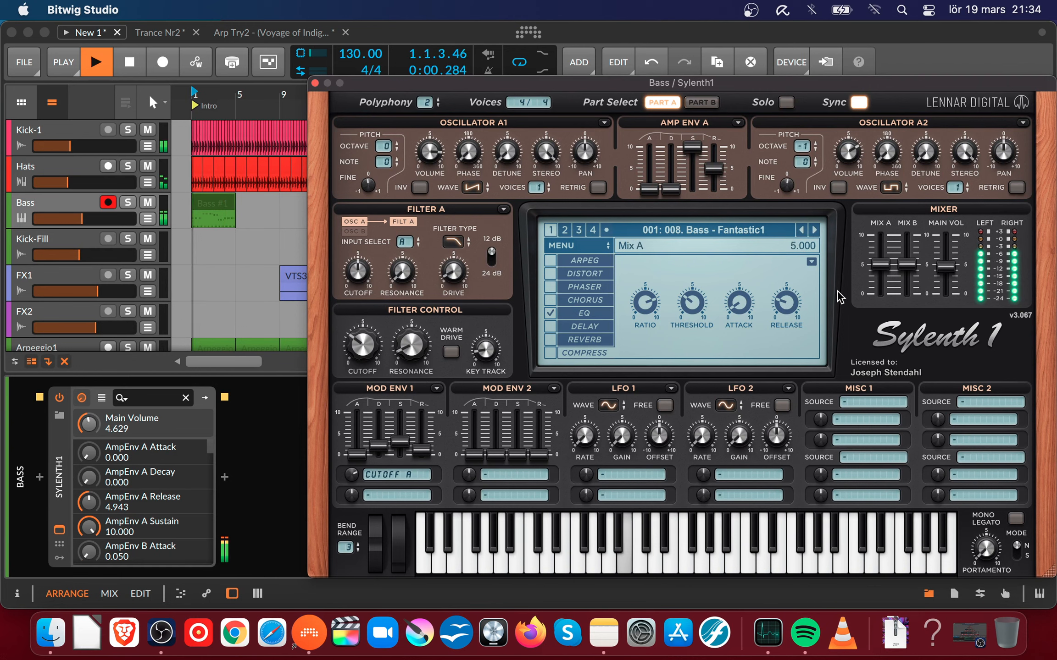
- Set Sylenth1's filter key tracking to about 4.177 during playback, audition it and close the plug-in window
drag(487, 350, 501, 294)
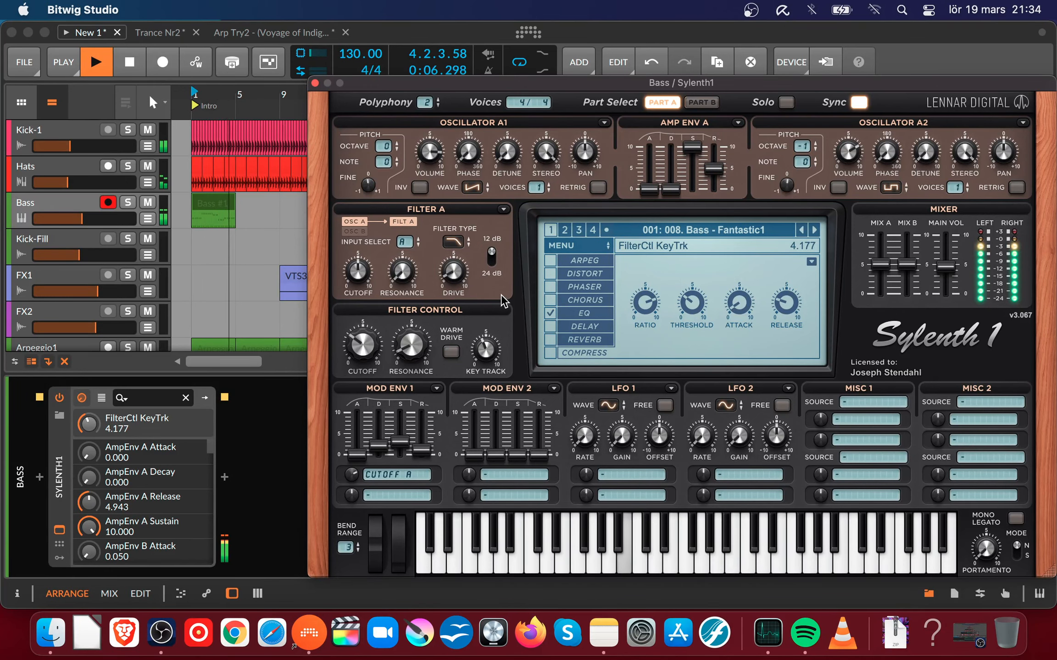
key(space)
key(space)
key(space)
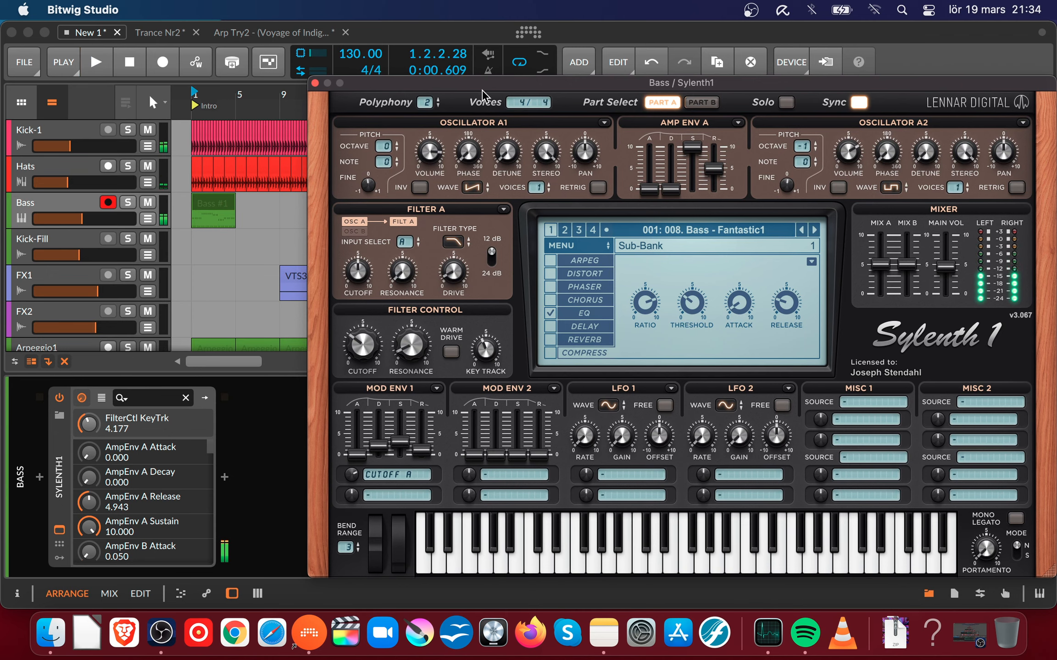
click(315, 83)
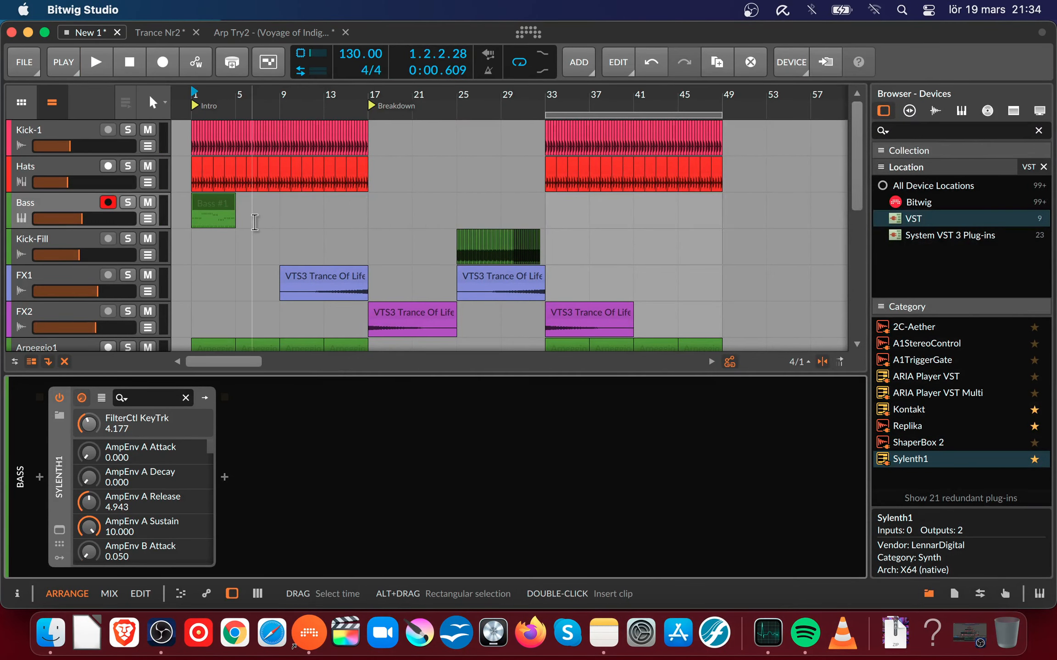
- Audition the Bass clip with the arrangement from bar 1 and lower the Bass track's volume slightly
click(223, 209)
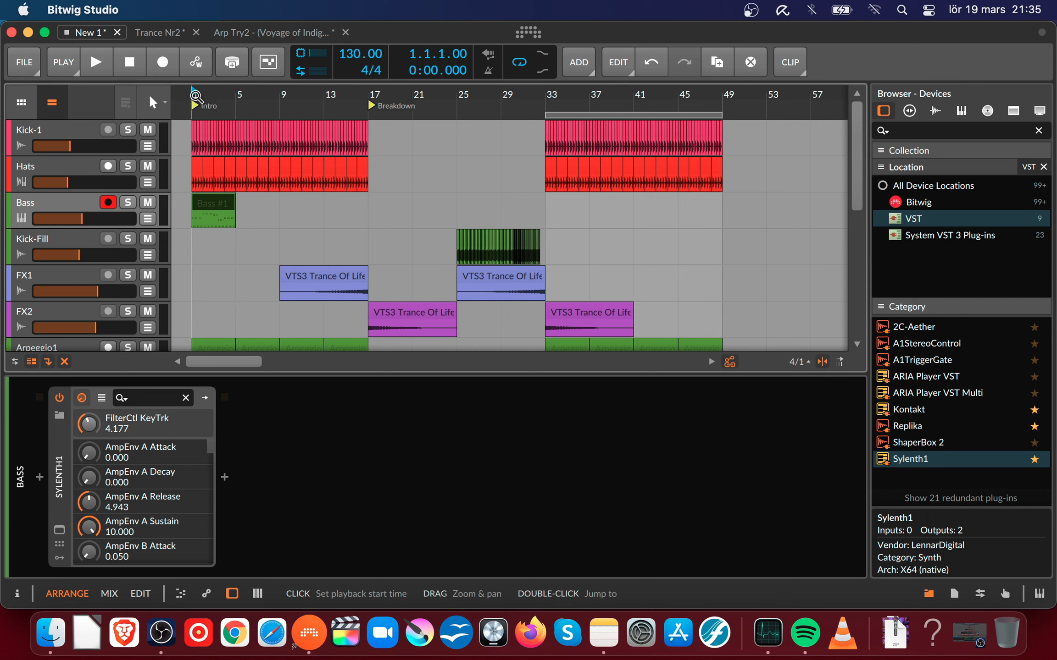
key(space)
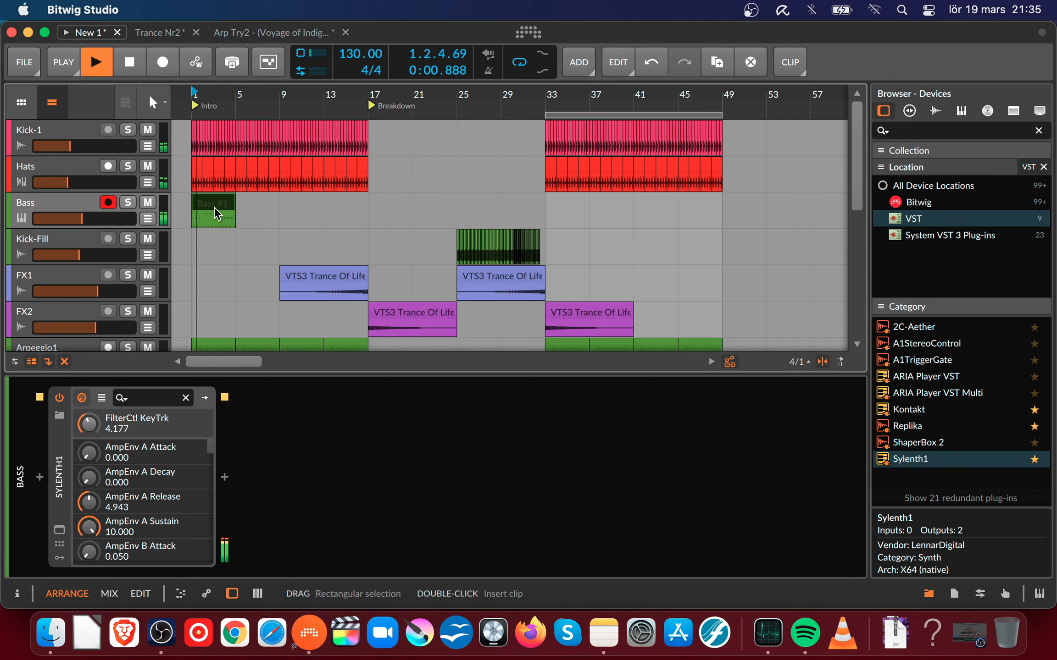
drag(83, 218, 82, 219)
double_click(92, 203)
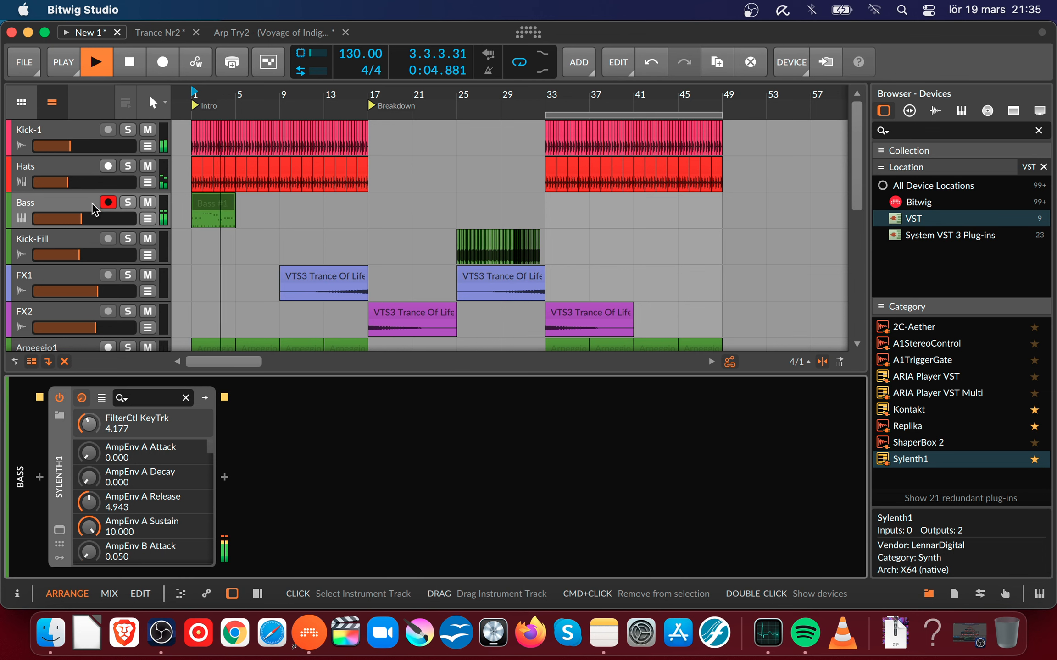
key(space)
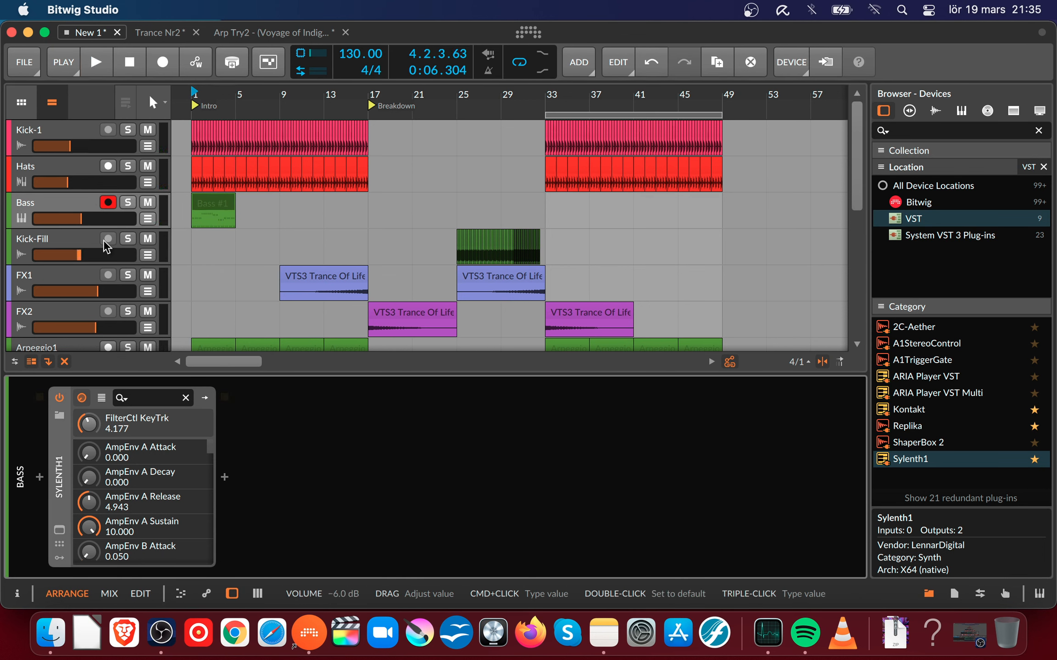
- Insert the A1TriggerGate audio effect after Sylenth1 in the Bass track's device chain
click(224, 477)
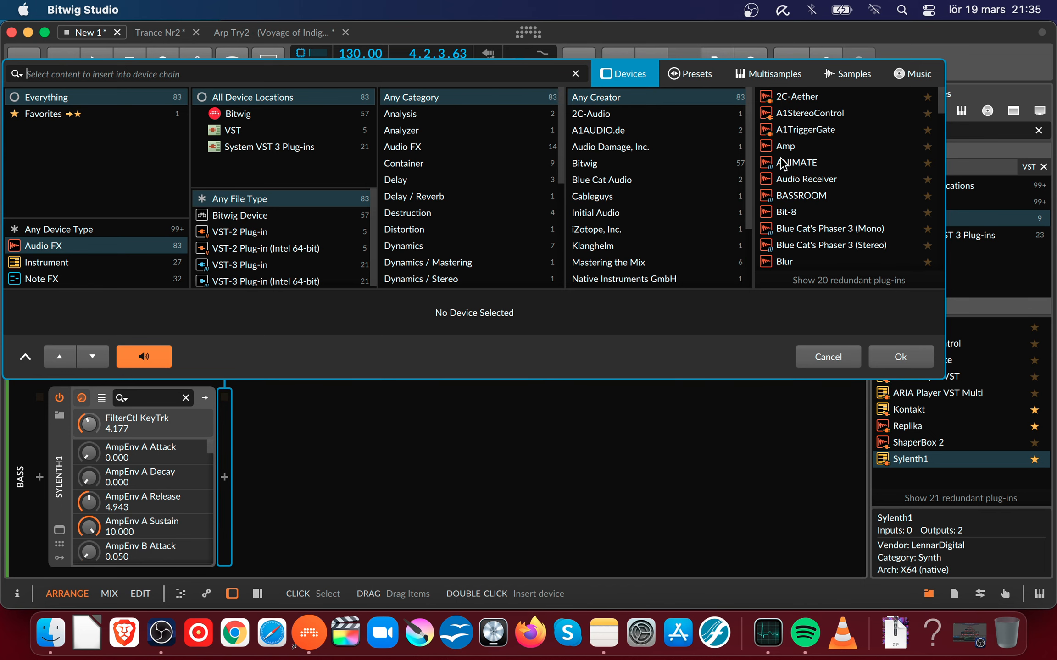
click(786, 129)
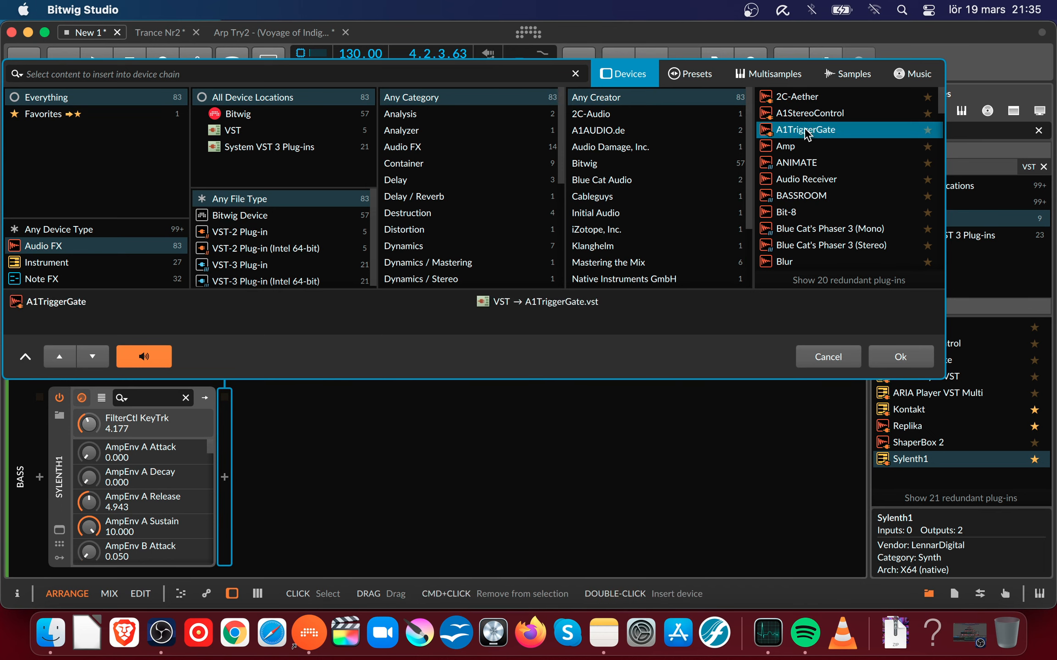
click(899, 355)
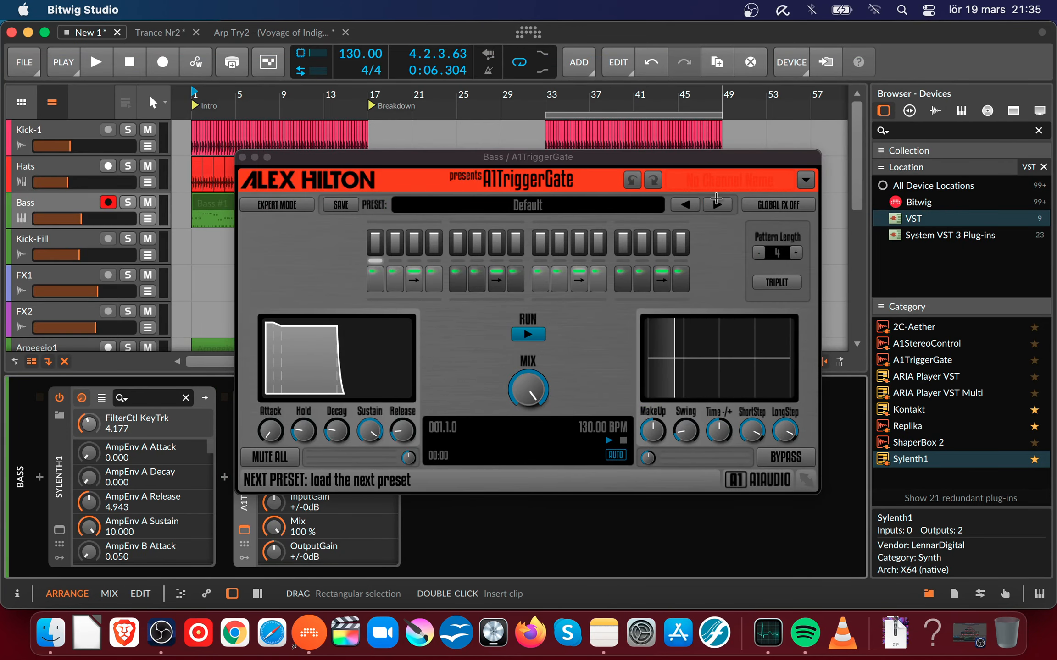
- Step through A1TriggerGate's presets and load "Like A SideChain 02"
click(716, 205)
click(715, 204)
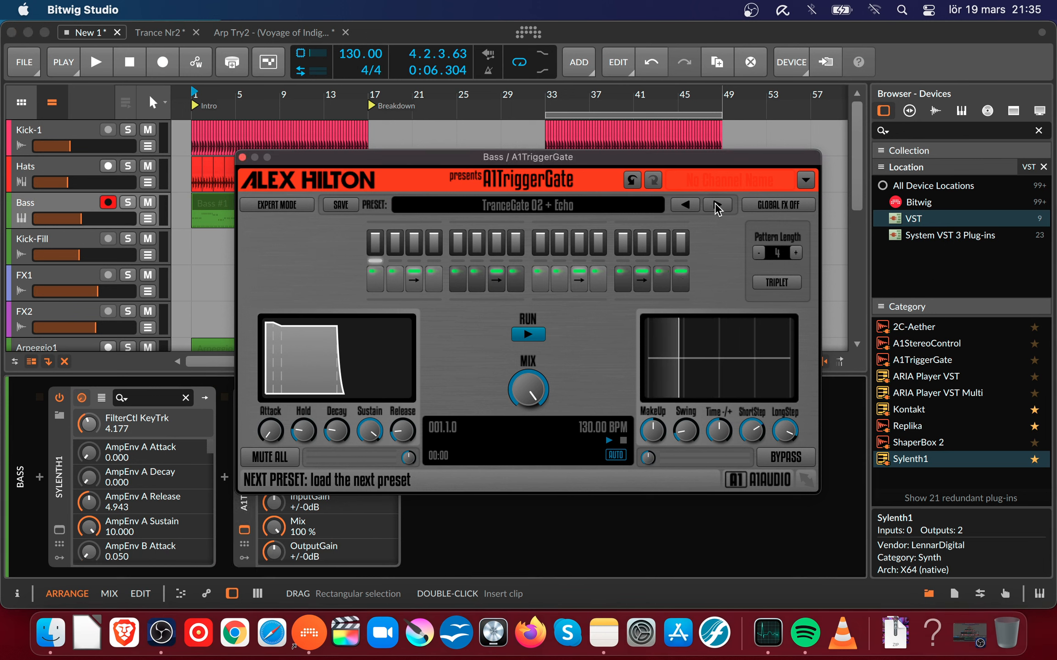
click(717, 204)
click(717, 204)
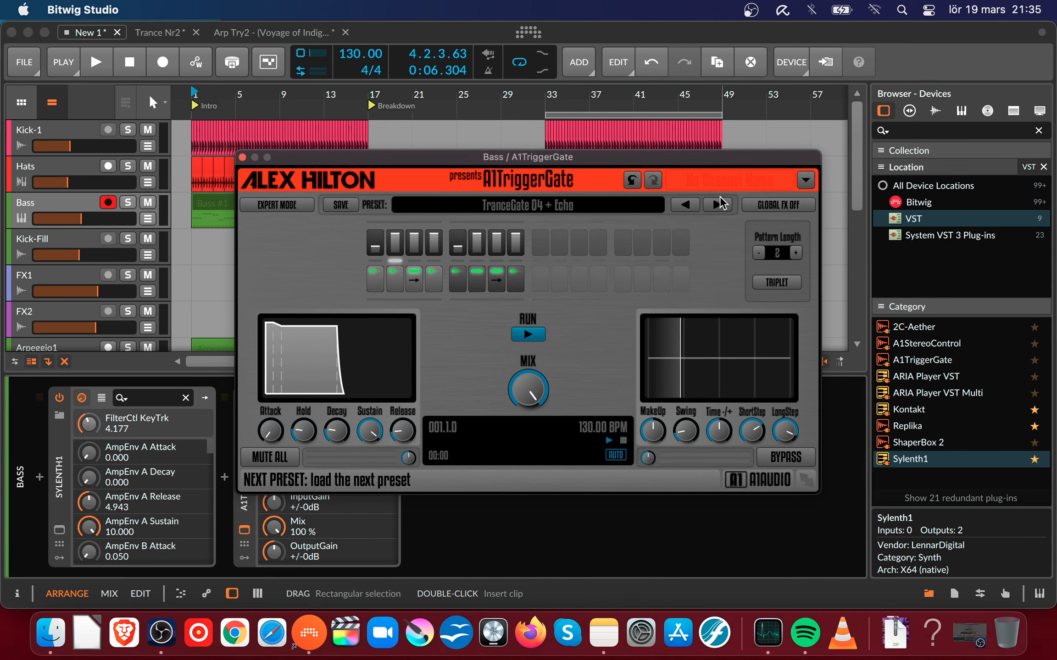
click(718, 204)
click(717, 204)
click(718, 204)
click(718, 204)
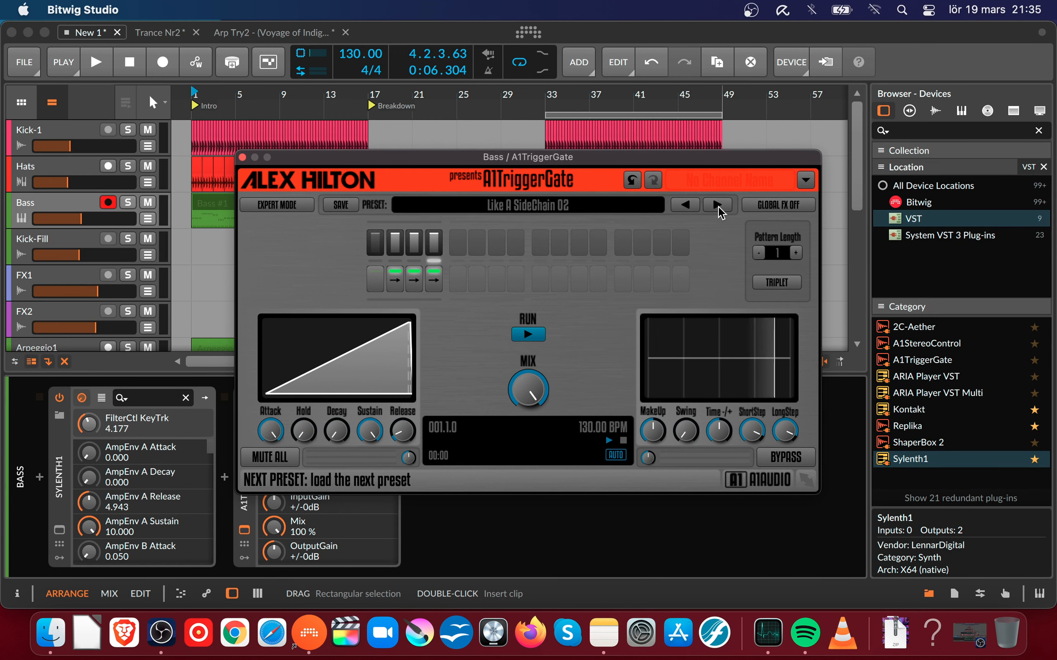
- Raise the Bass track's volume while auditioning the gated bass and close the A1TriggerGate window
drag(427, 158, 599, 62)
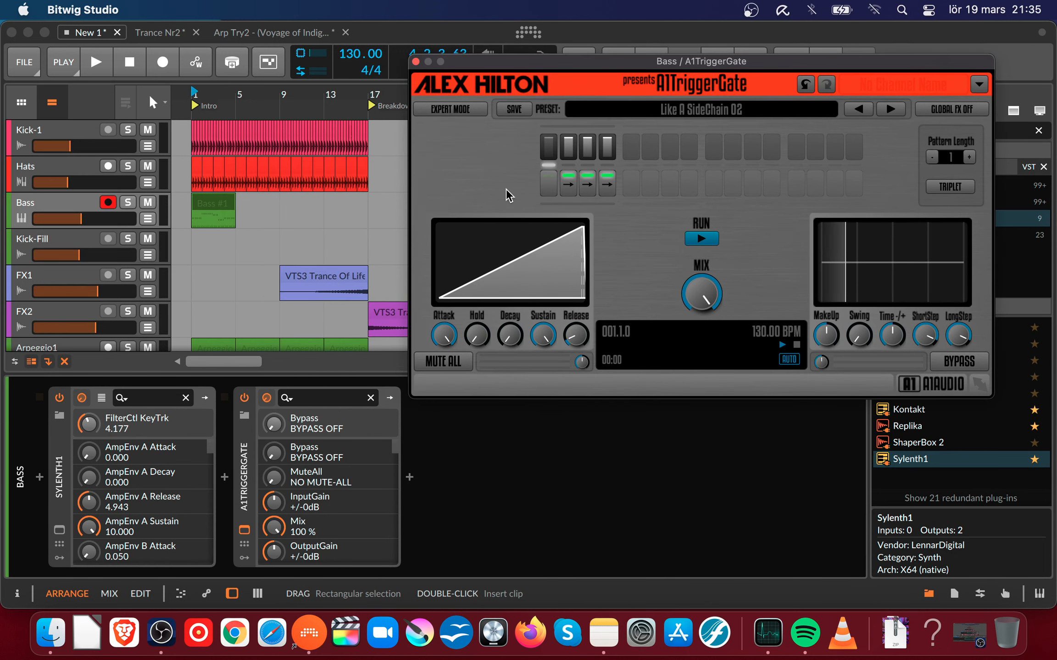
key(space)
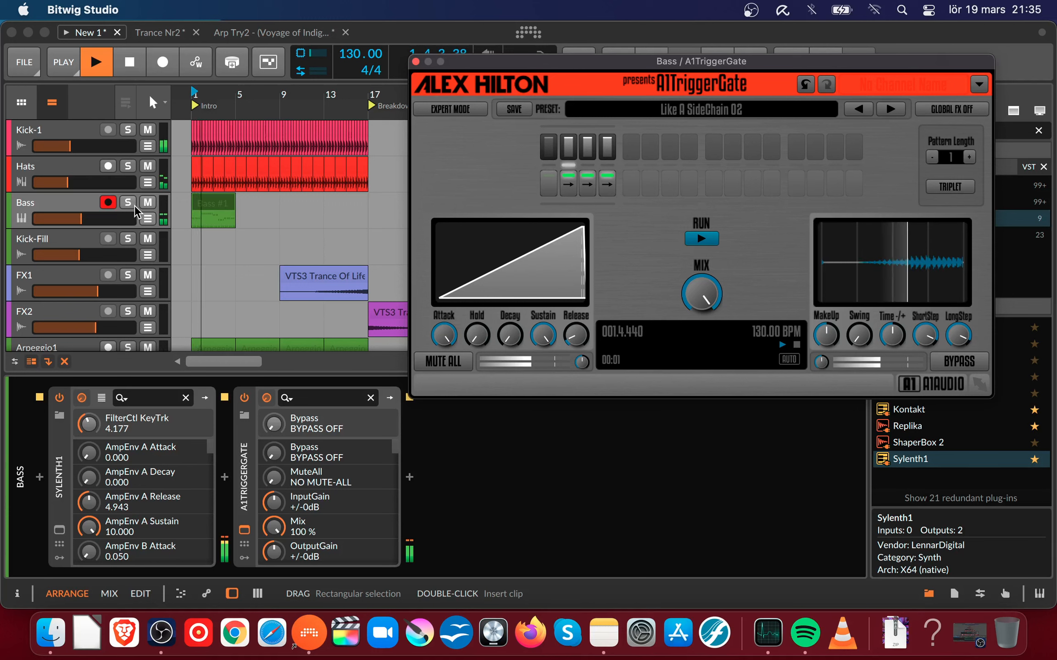
drag(81, 219, 92, 217)
key(space)
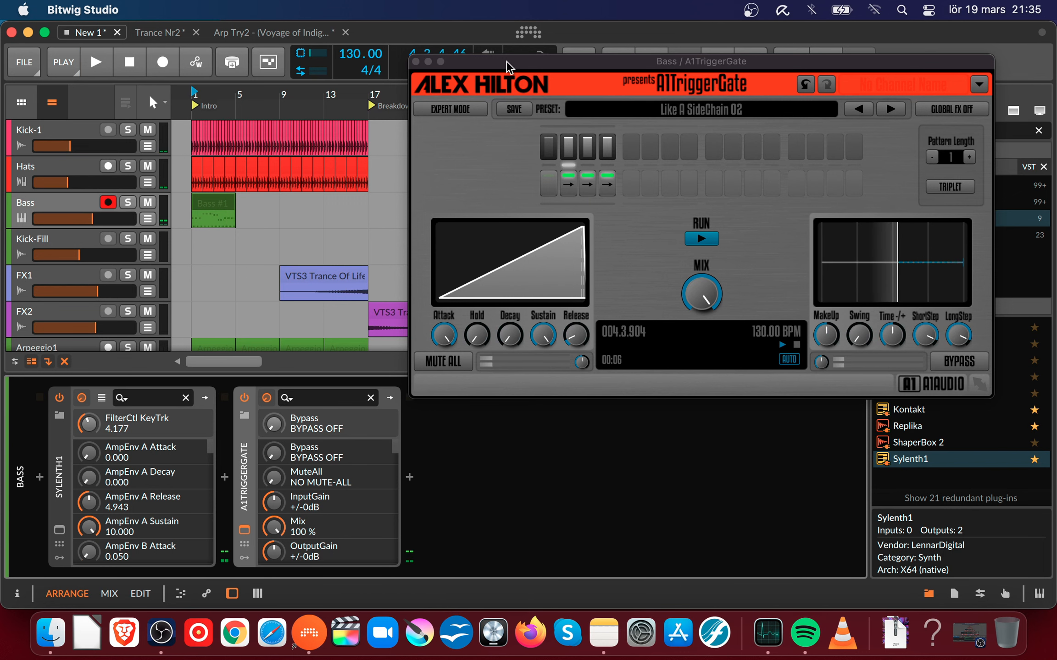
click(507, 64)
click(414, 61)
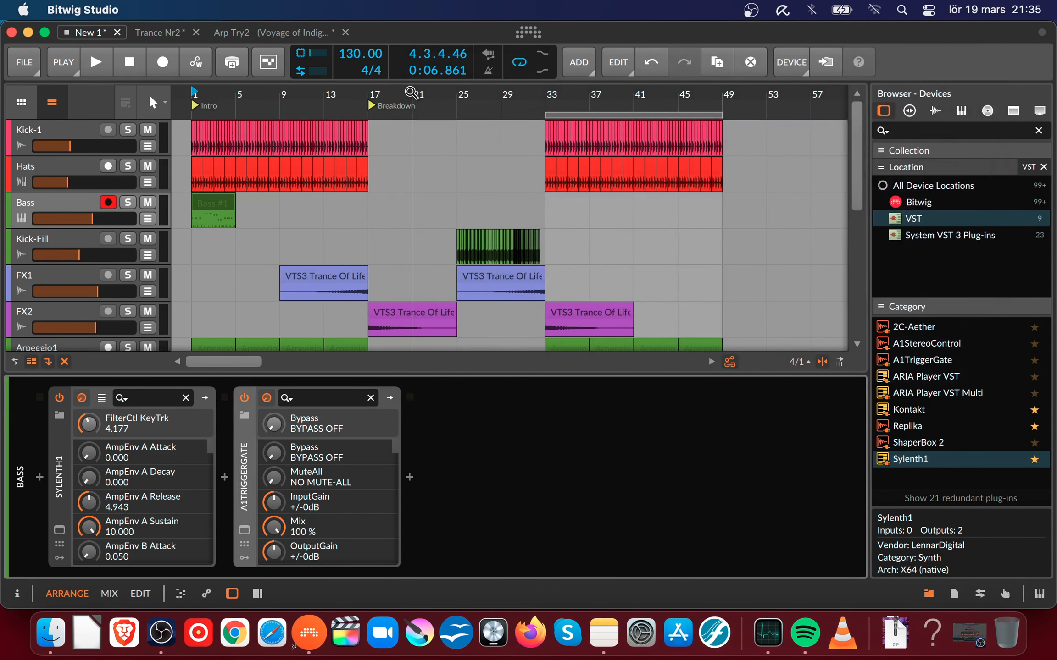
- Move the arranger loop to the start of the Intro and shorten it to the four bars of the Bass clip
drag(629, 113, 276, 114)
drag(209, 94, 222, 117)
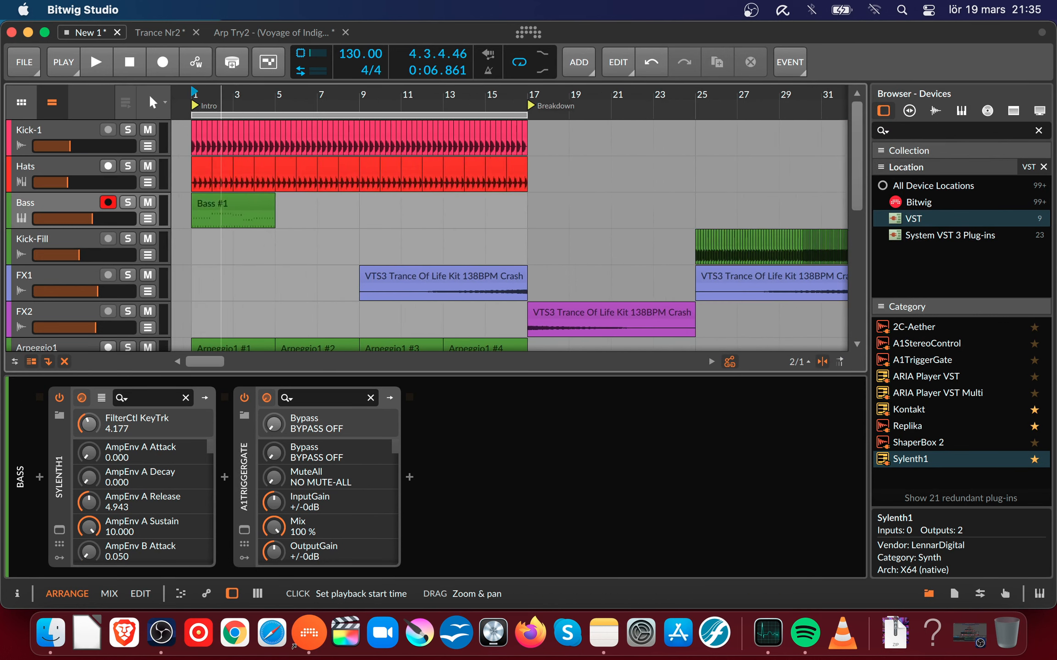
drag(522, 114, 268, 116)
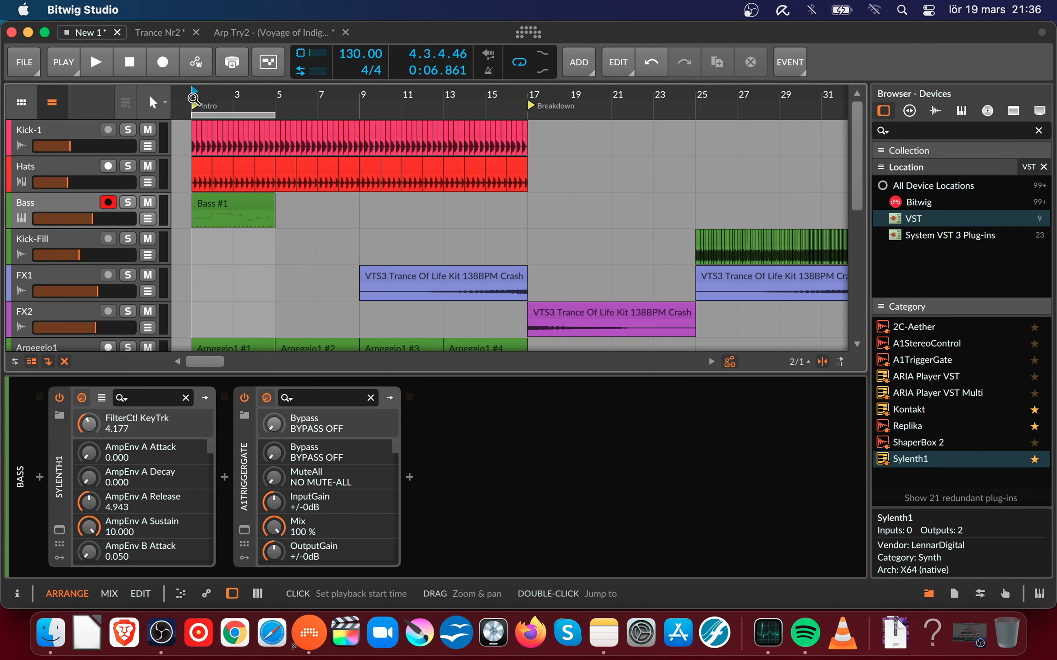
- Play the looped section and raise the Bass track's volume to −4.0 dB
key(space)
drag(92, 220, 102, 219)
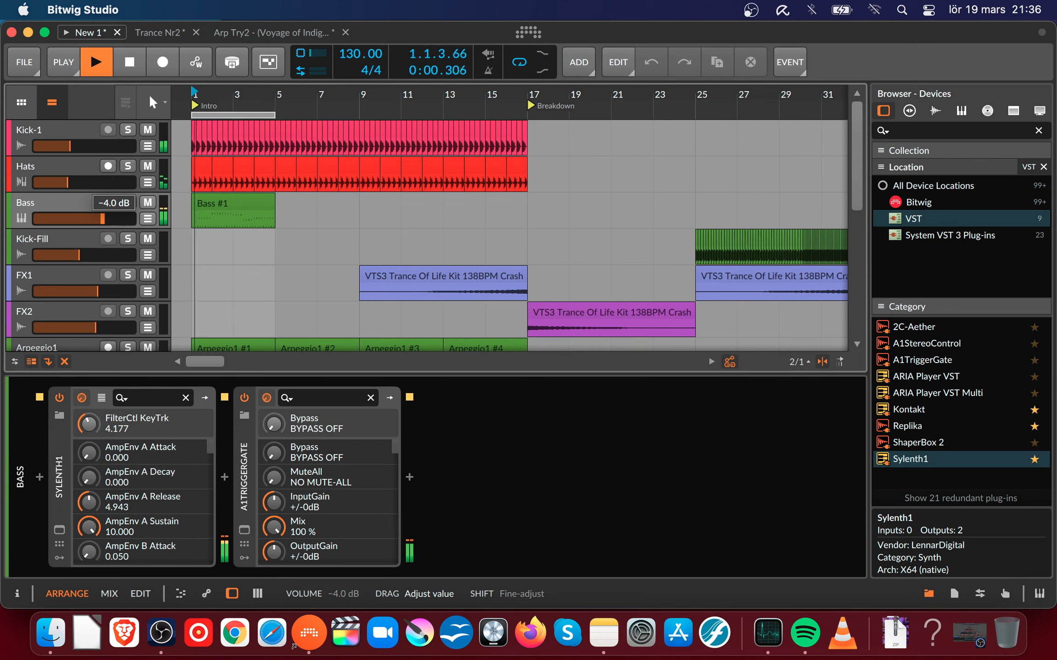
drag(102, 219, 103, 220)
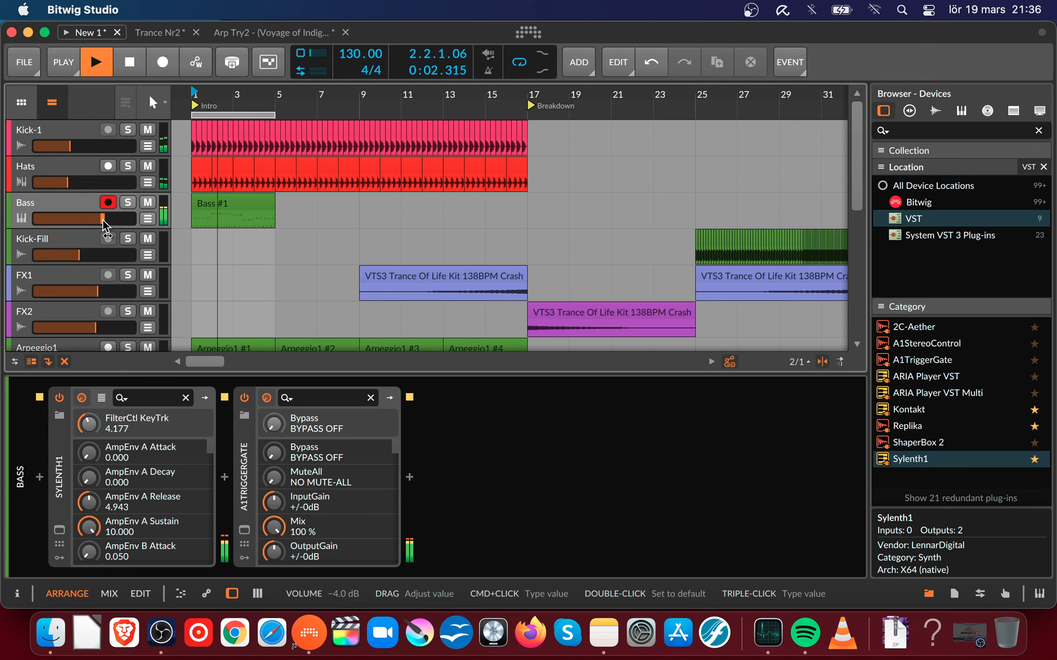
click(246, 468)
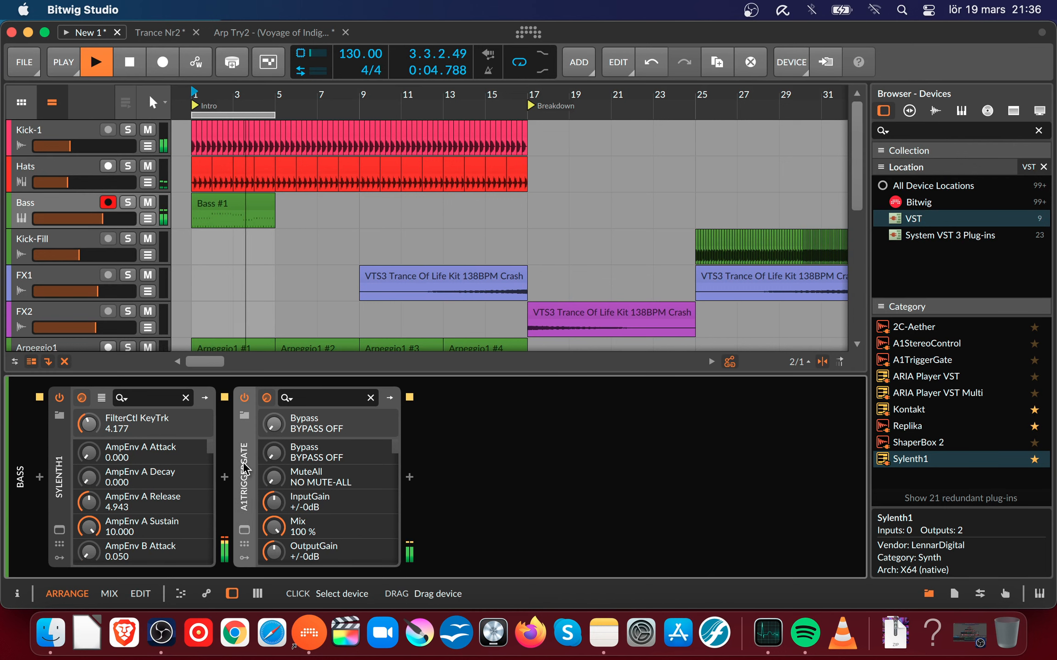
click(69, 206)
key(space)
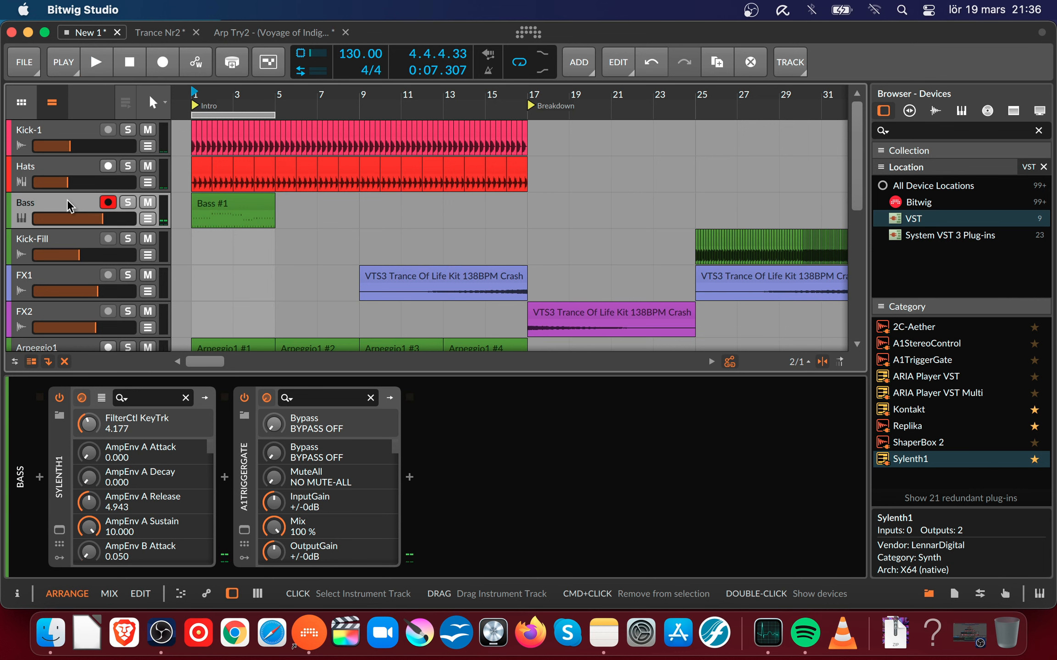
- Copy the Bass clip to bar 5 and extend the arranger loop to bar 9
drag(280, 103, 324, 103)
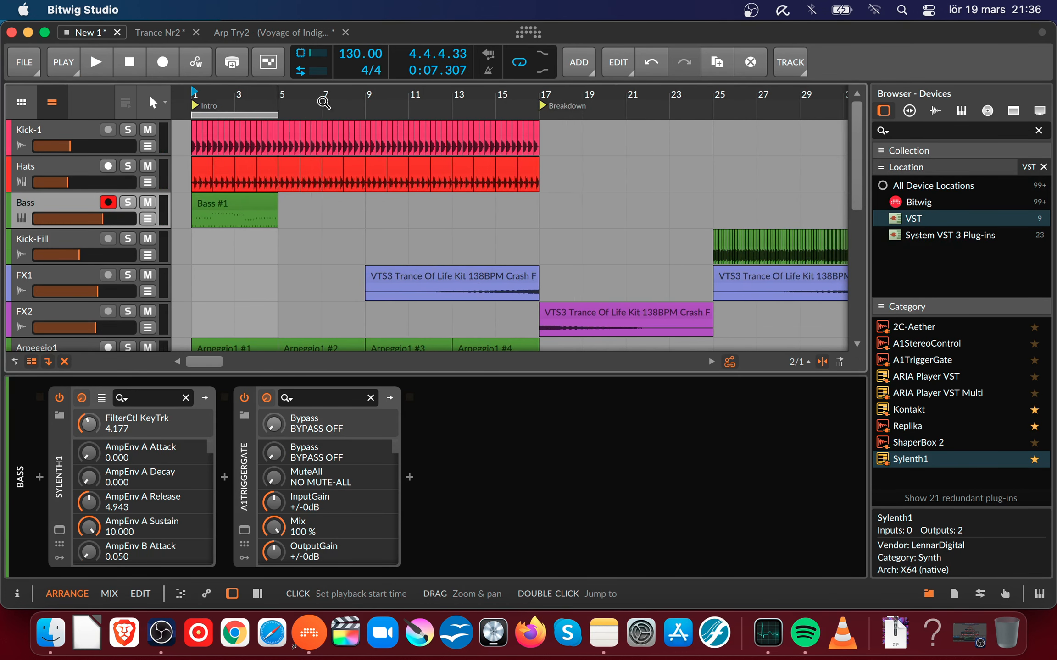
click(249, 206)
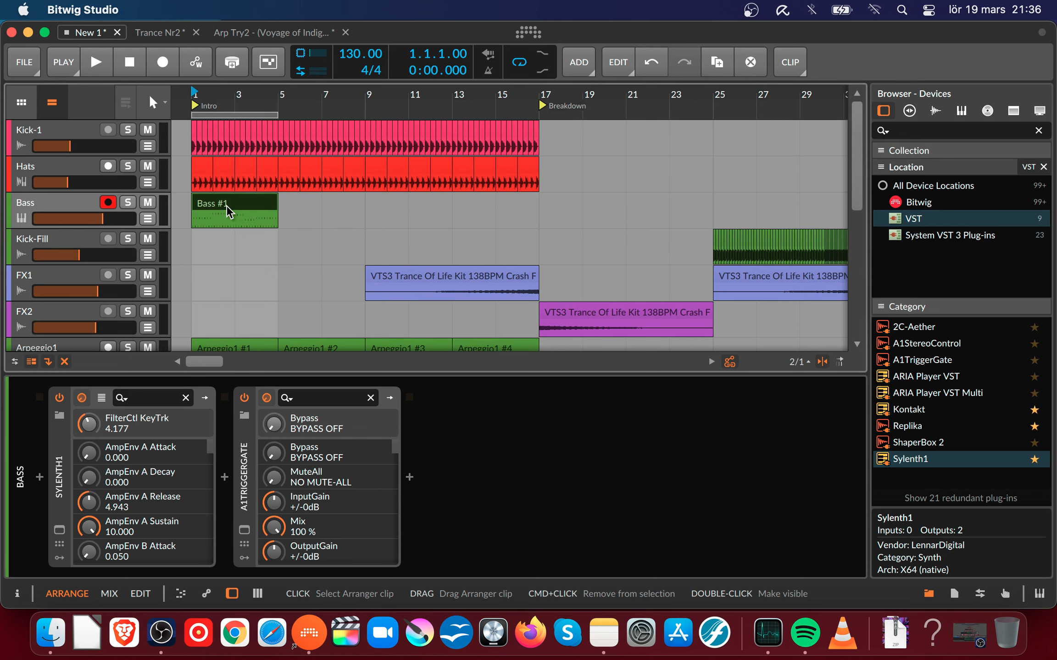
drag(220, 208, 301, 201)
drag(275, 122, 364, 125)
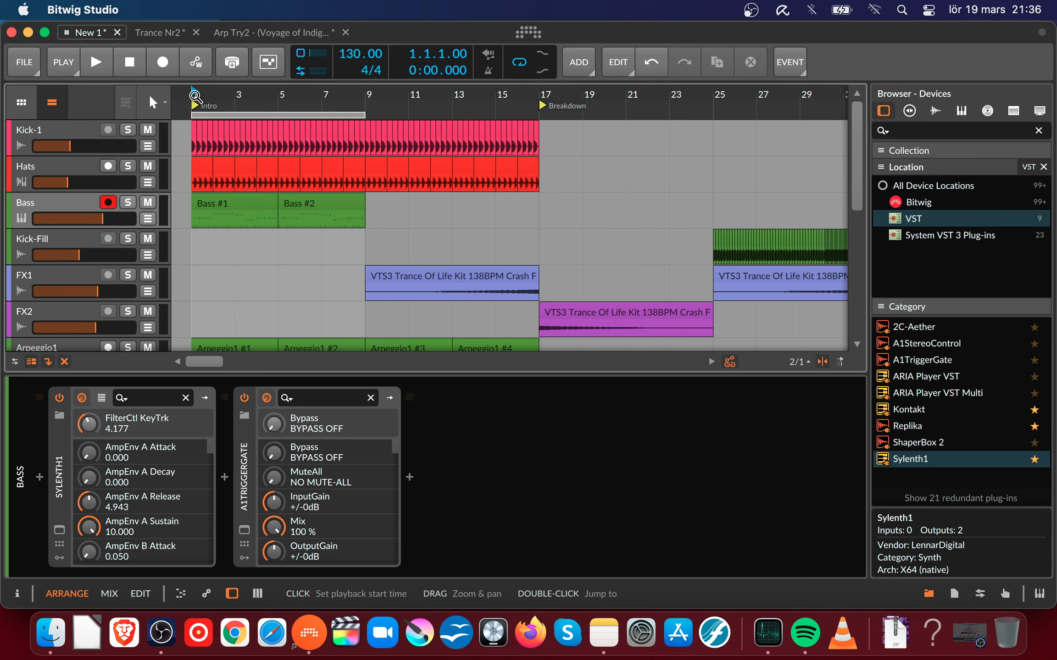
- Open the Bass track's A1TriggerGate and reduce its Mix to 85 % while auditioning the loop
click(244, 530)
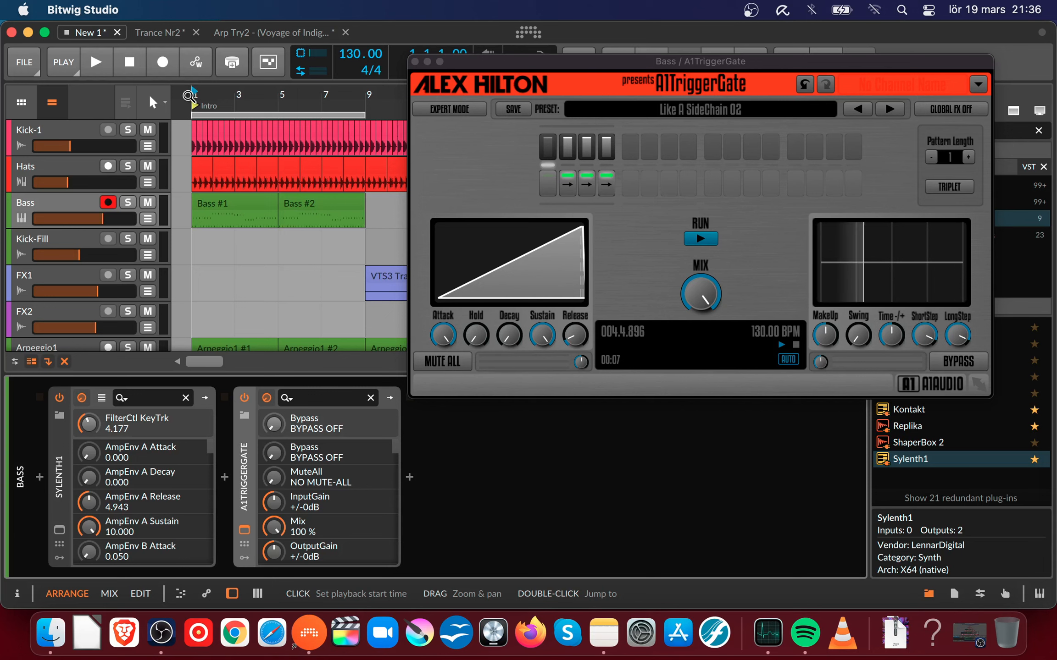
key(space)
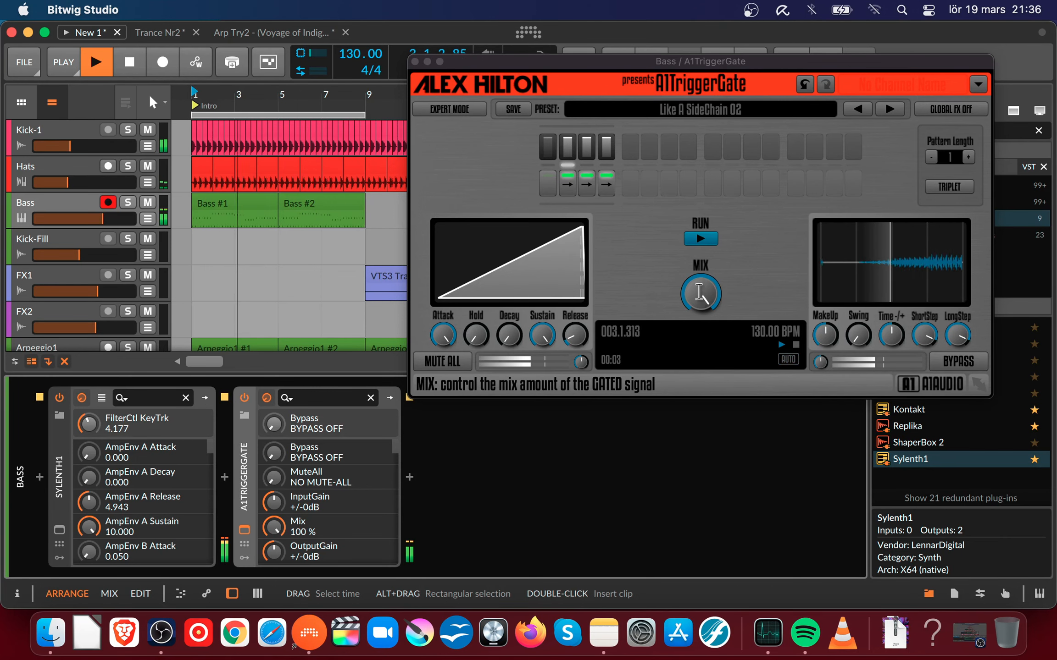
mouse_move(699, 292)
mouse_down()
mouse_move(699, 327)
mouse_move(711, 273)
mouse_up()
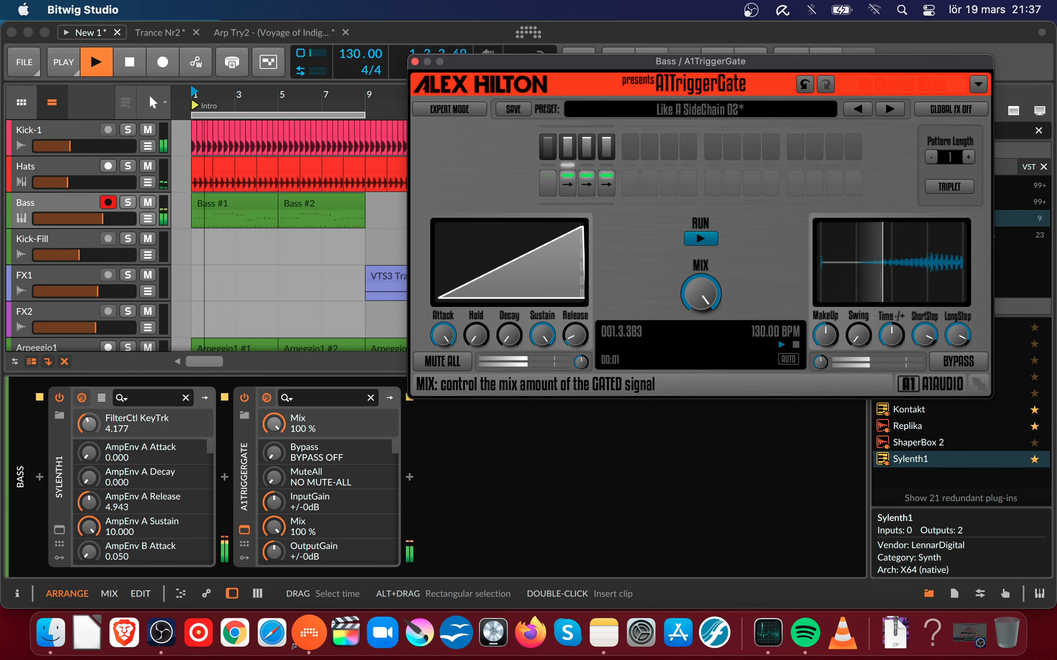
drag(711, 273, 703, 315)
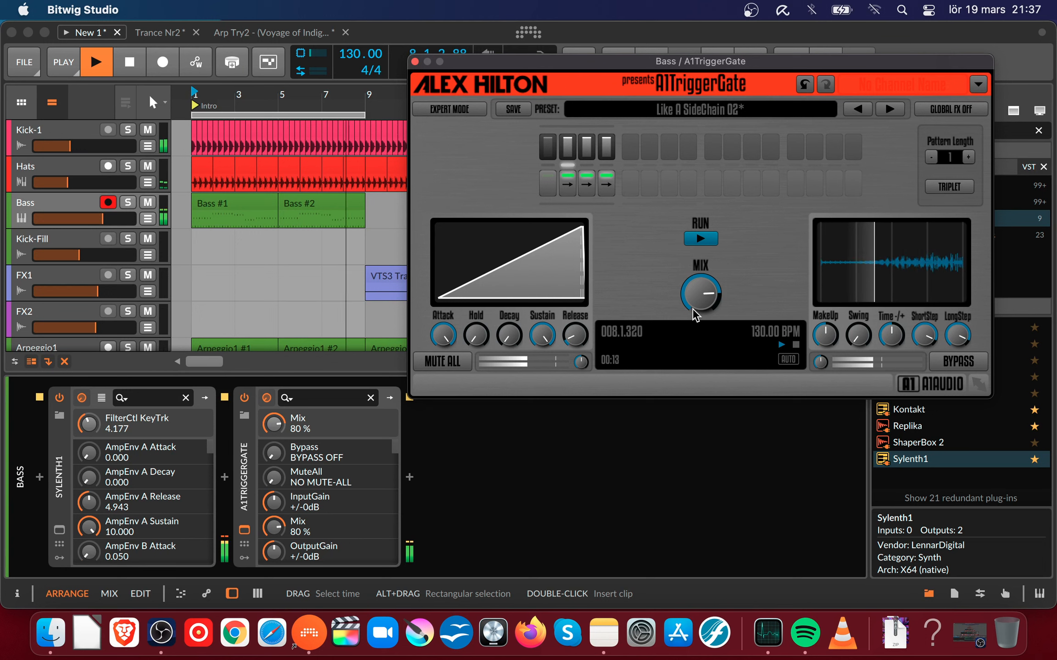
drag(700, 293, 701, 298)
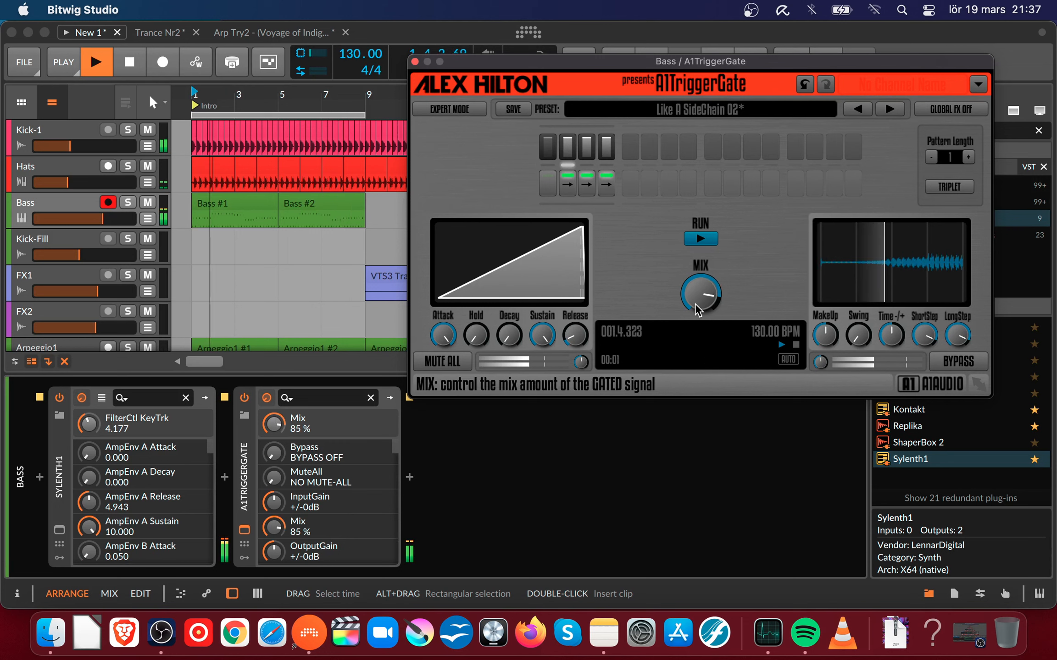
key(space)
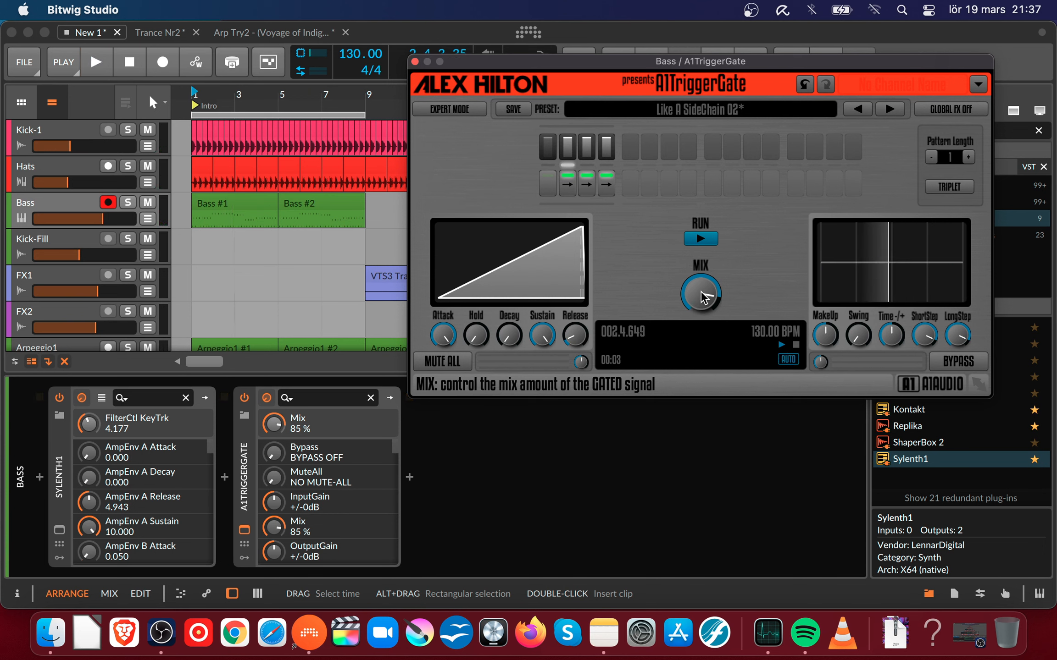
- Check the gate's Attack, Hold and Sustain controls during playback, and close the A1TriggerGate window
key(space)
mouse_move(442, 335)
mouse_down()
mouse_move(442, 422)
mouse_move(442, 328)
mouse_up()
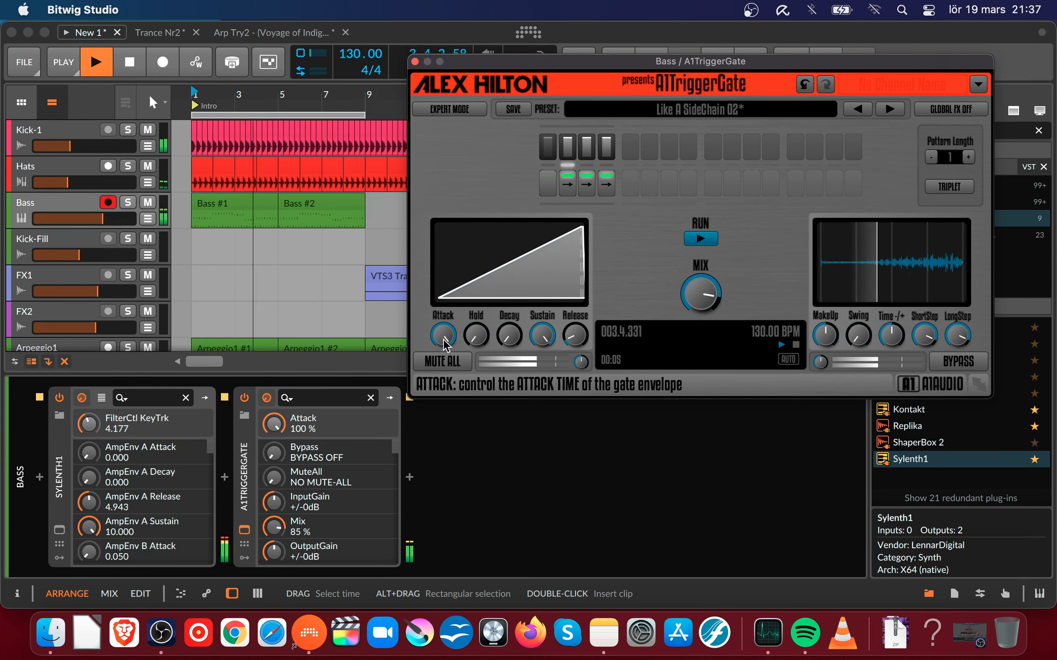
drag(476, 335, 542, 338)
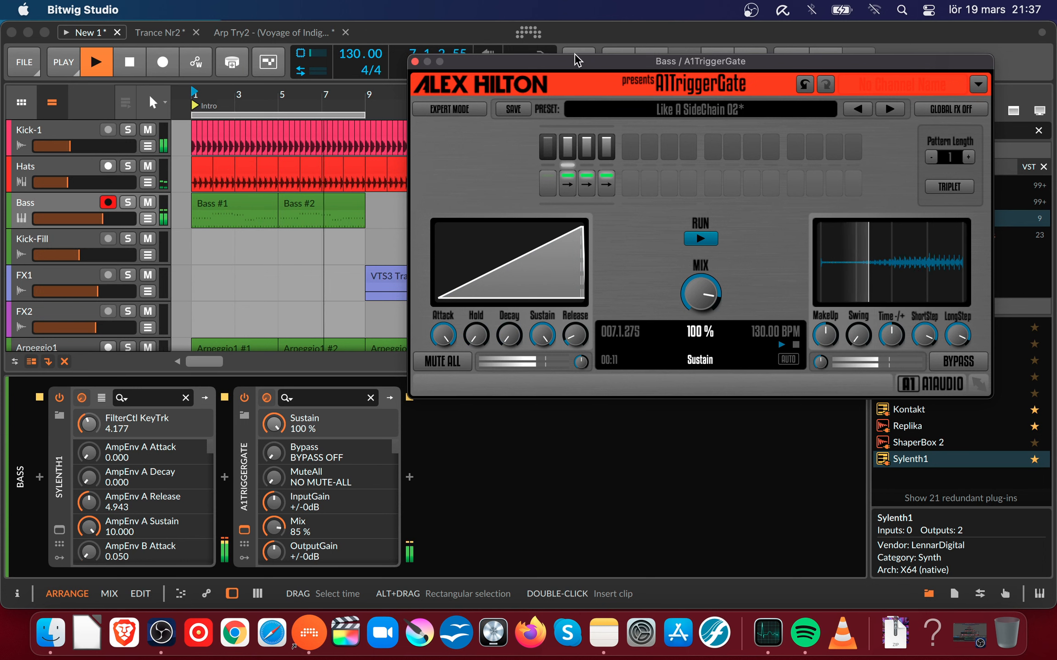
click(415, 61)
key(space)
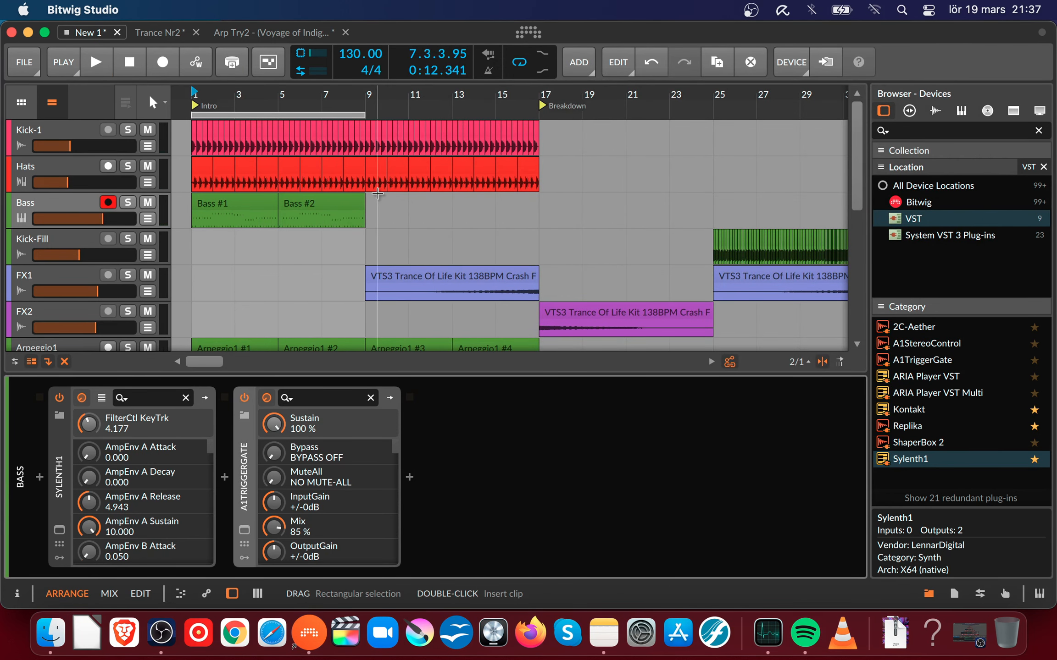
- Extend the arranger loop to the end of the Intro at bar 17
key(super+Tab)
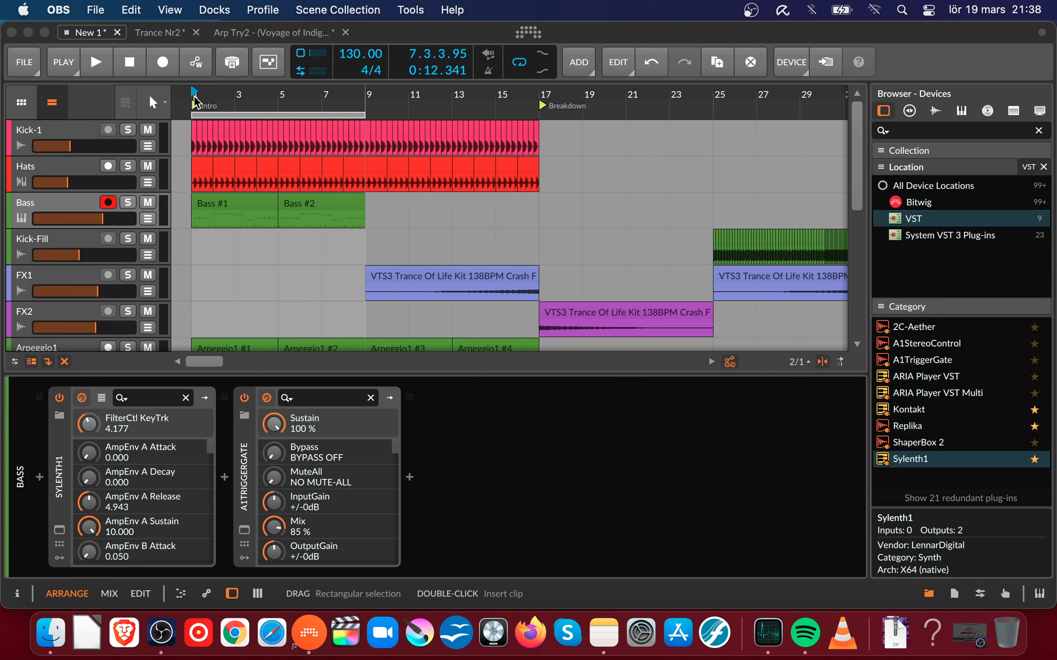
drag(294, 92, 360, 97)
click(529, 131)
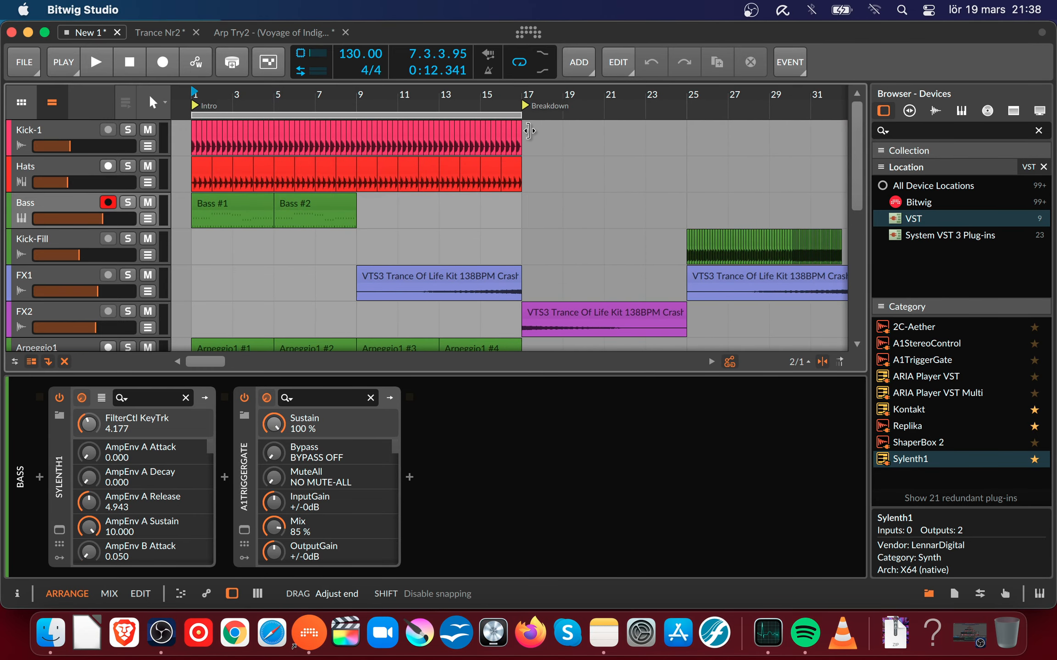
- Enlarge the arranger by hiding the device area and examine all tracks across the Intro and Breakdown
scroll(333, 251, down, 8)
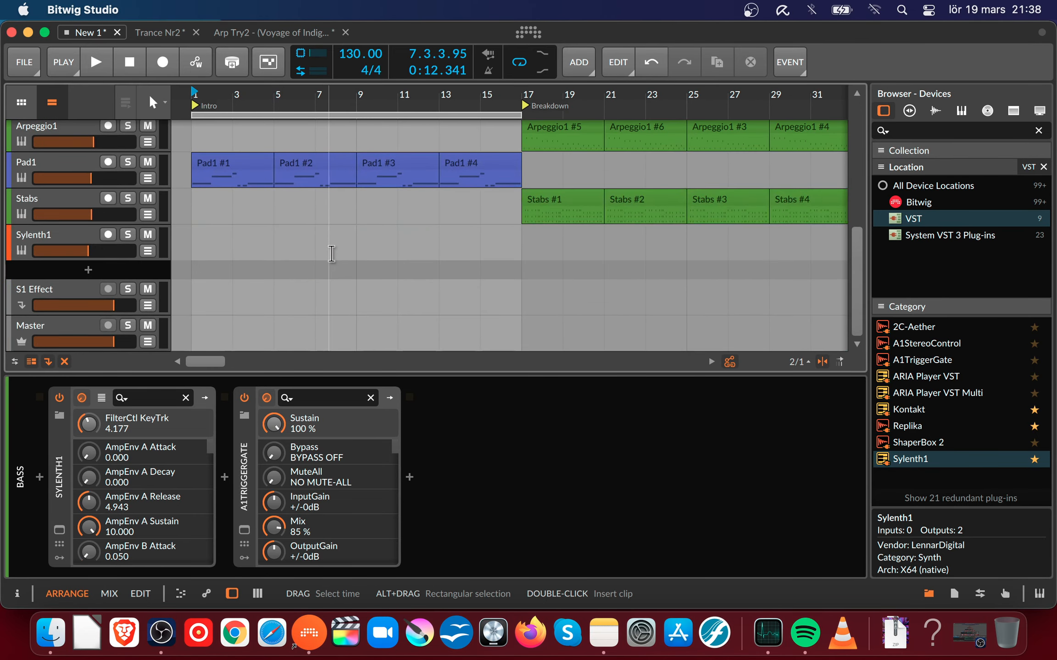
scroll(333, 251, up, 7)
scroll(333, 251, up, 1)
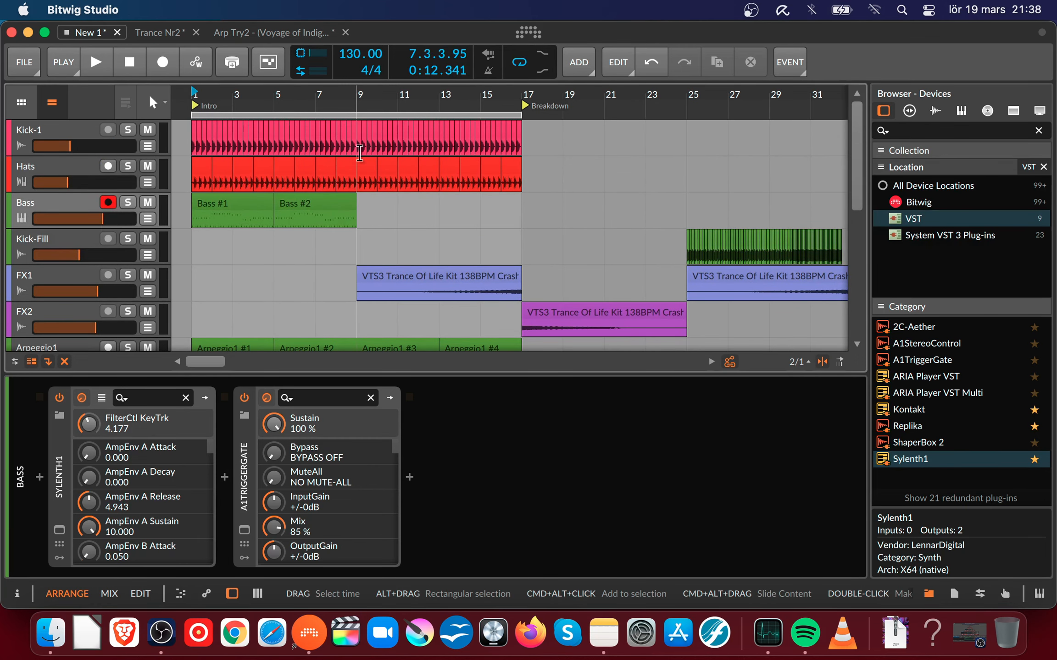
drag(343, 96, 338, 68)
scroll(328, 187, down, 8)
scroll(309, 190, up, 7)
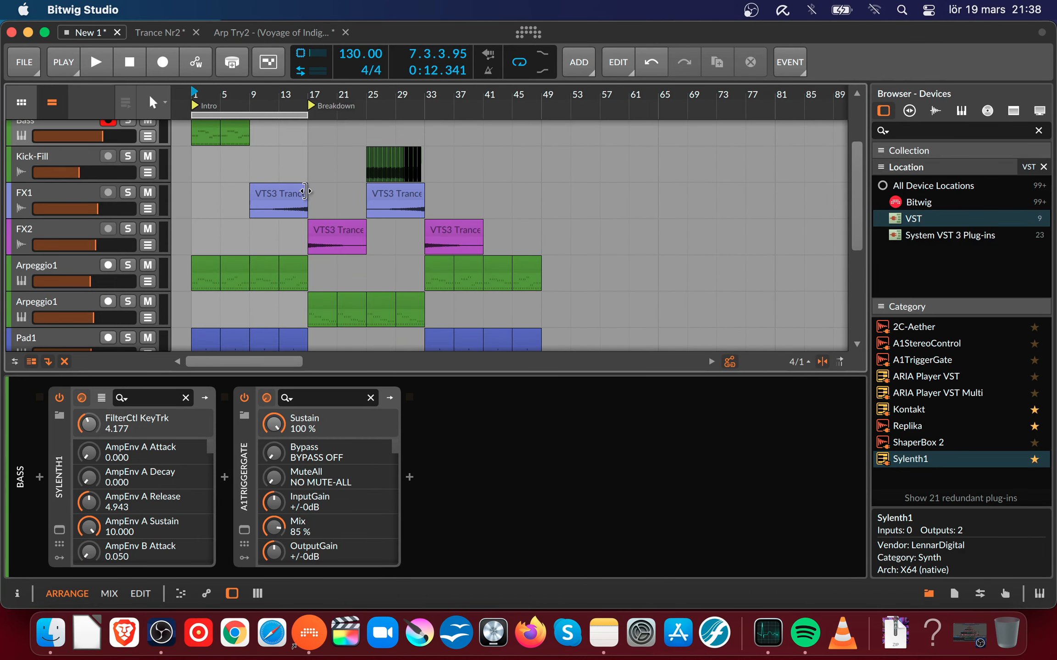
scroll(309, 190, up, 1)
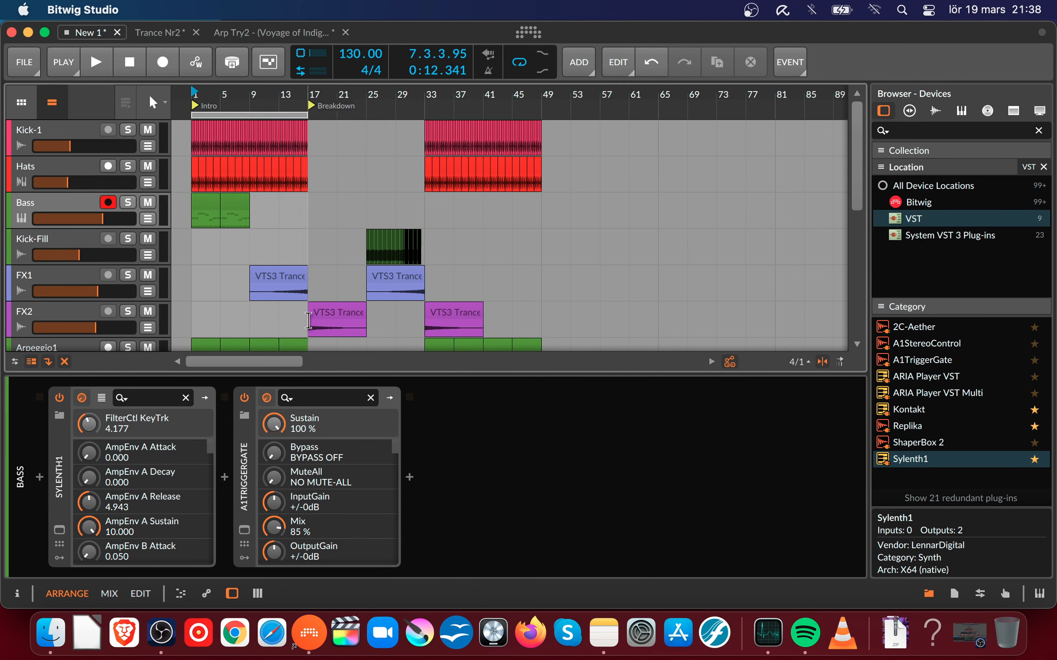
drag(329, 366, 349, 519)
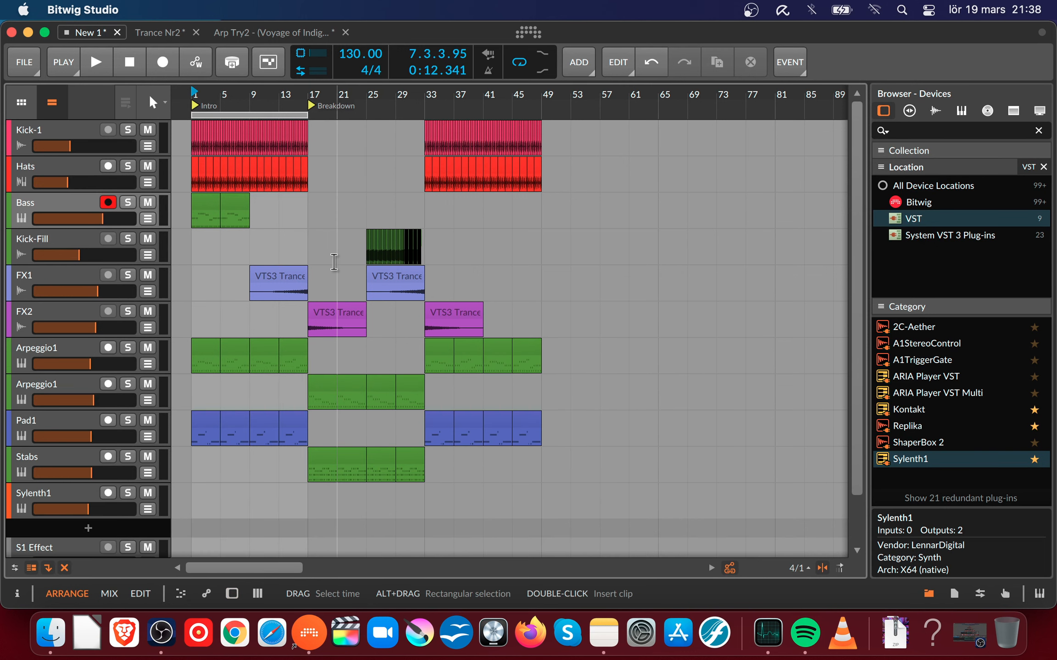
scroll(337, 241, down, 3)
scroll(336, 241, up, 3)
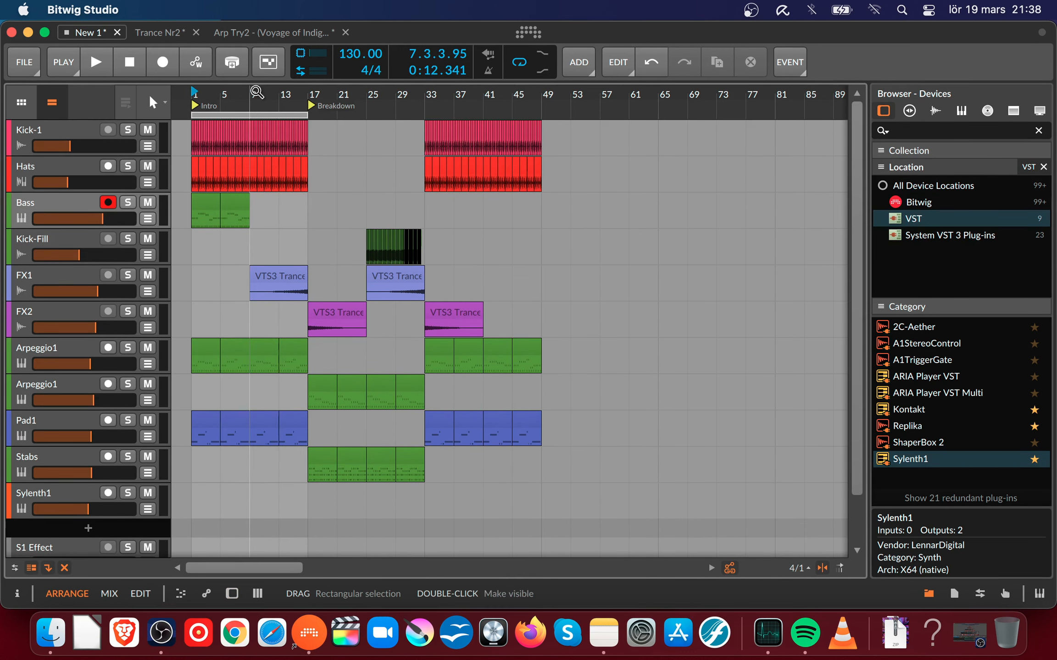
drag(255, 95, 316, 115)
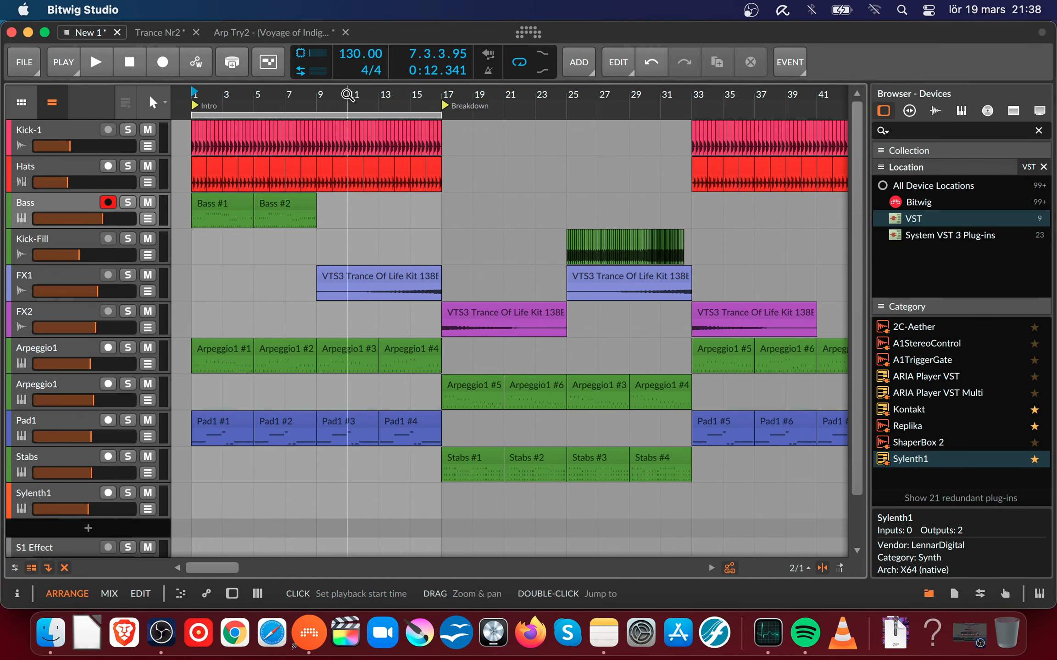
scroll(851, 222, down, 2)
scroll(597, 134, up, 2)
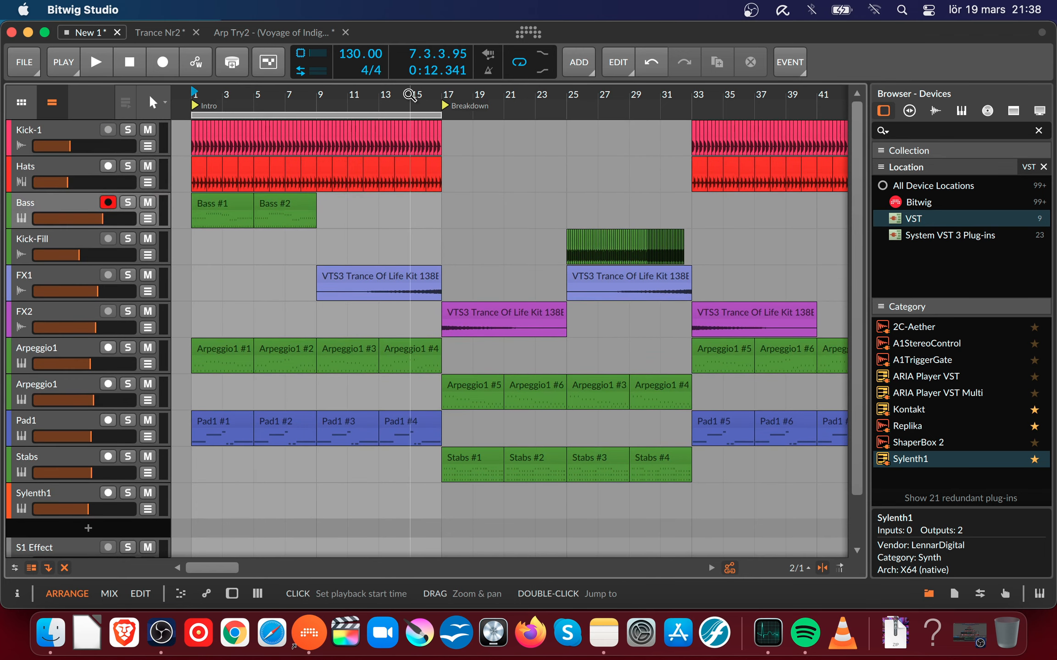
drag(410, 96, 433, 98)
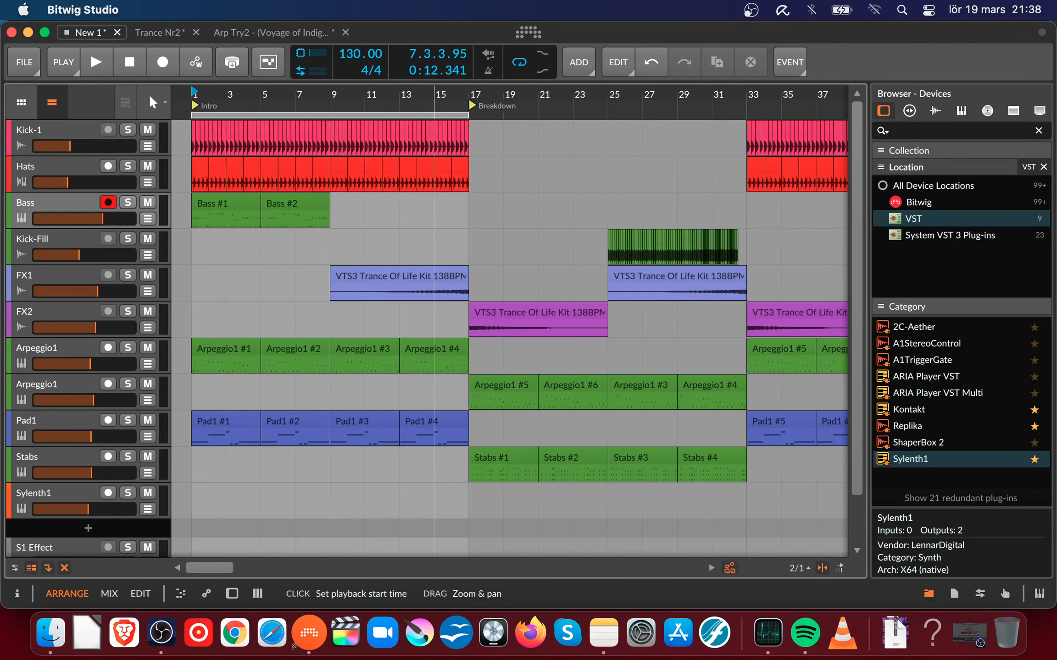
- Copy both Bass clips to bar 9 to fill the rest of the Intro
click(292, 202)
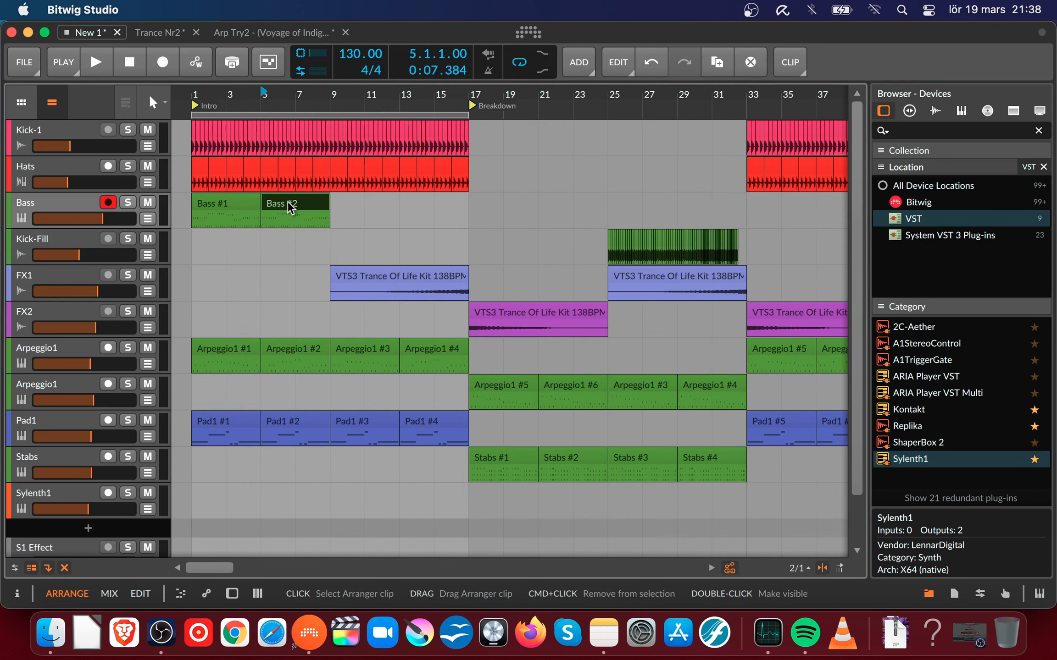
click(234, 206)
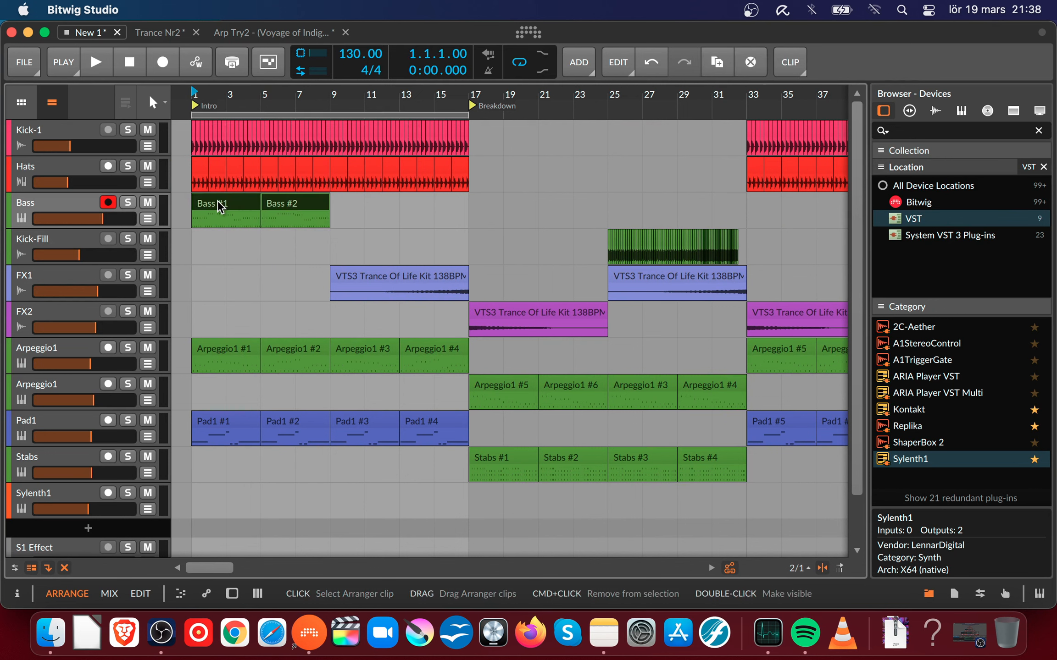
drag(282, 201, 354, 200)
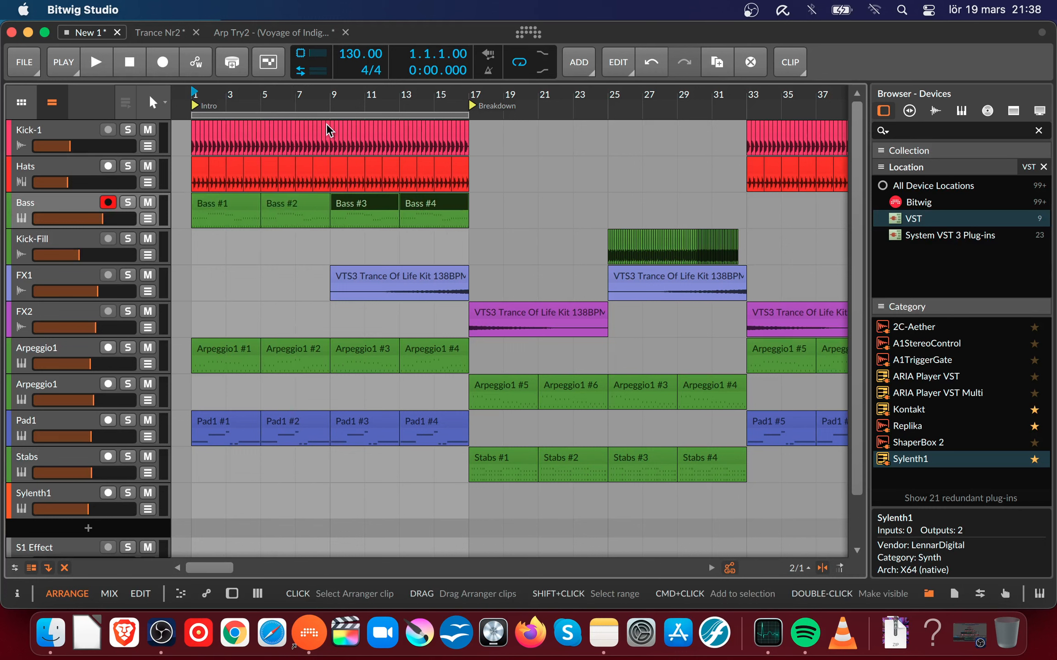
- Play the Intro, lower the Bass track's volume slightly and show the track's devices
key(space)
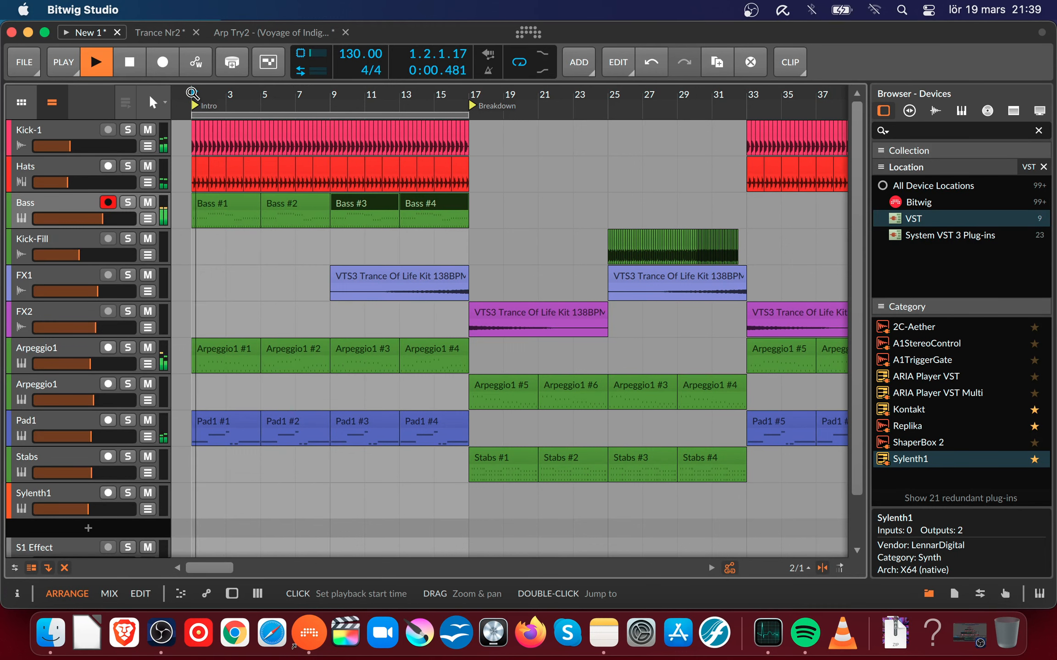
drag(104, 224, 100, 225)
double_click(90, 201)
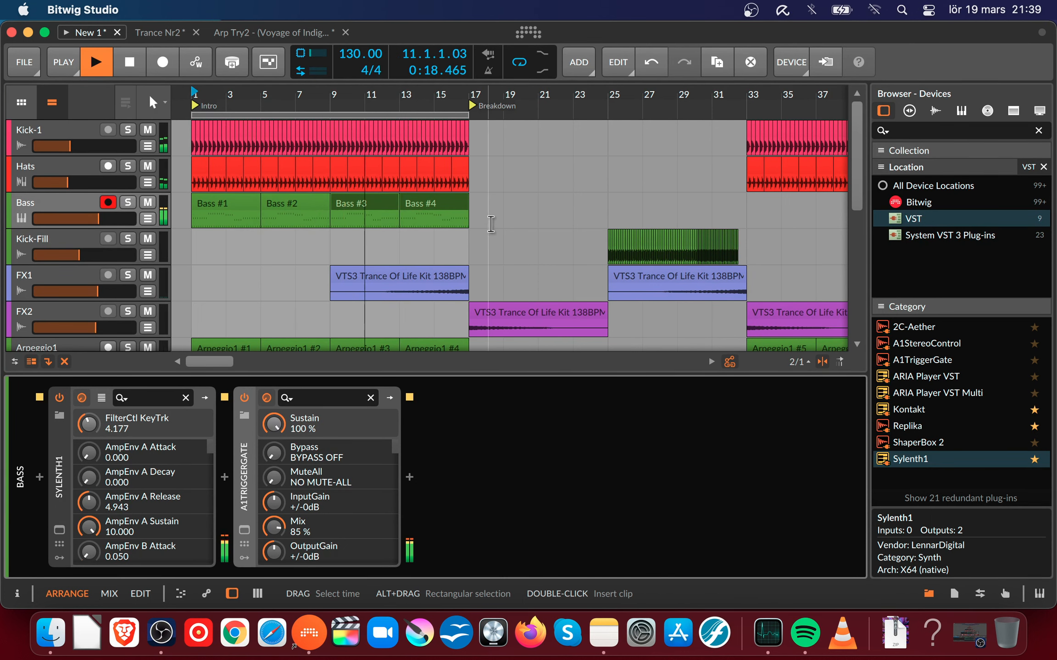
- Turn off looping during playback and move the arranger loop range to the Breakdown, bars 17 to 33
click(526, 65)
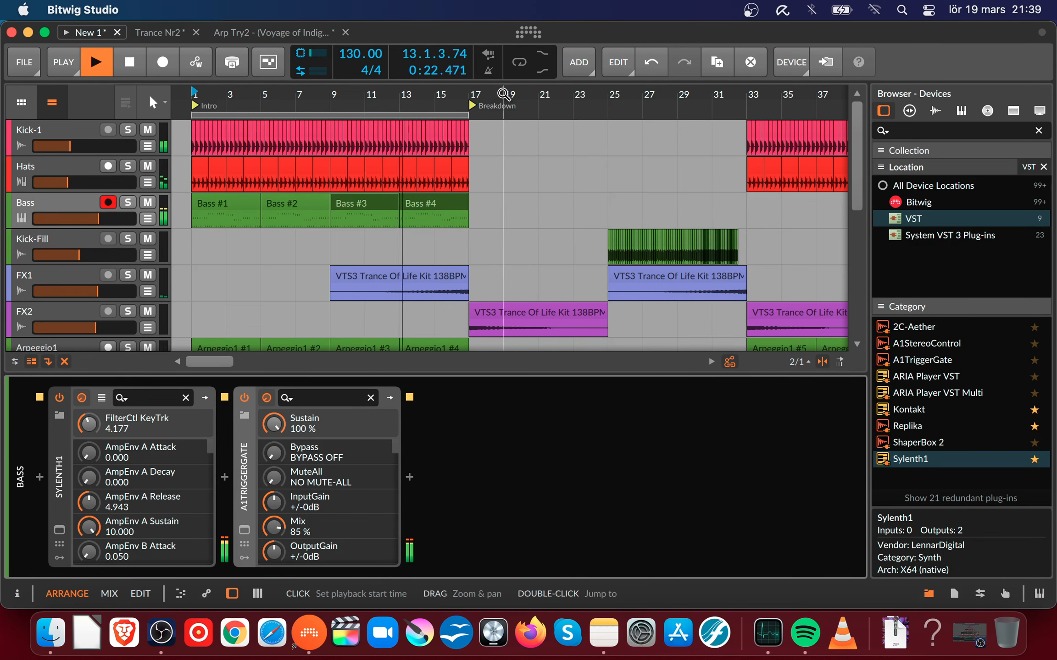
drag(503, 94, 393, 94)
scroll(379, 266, down, 6)
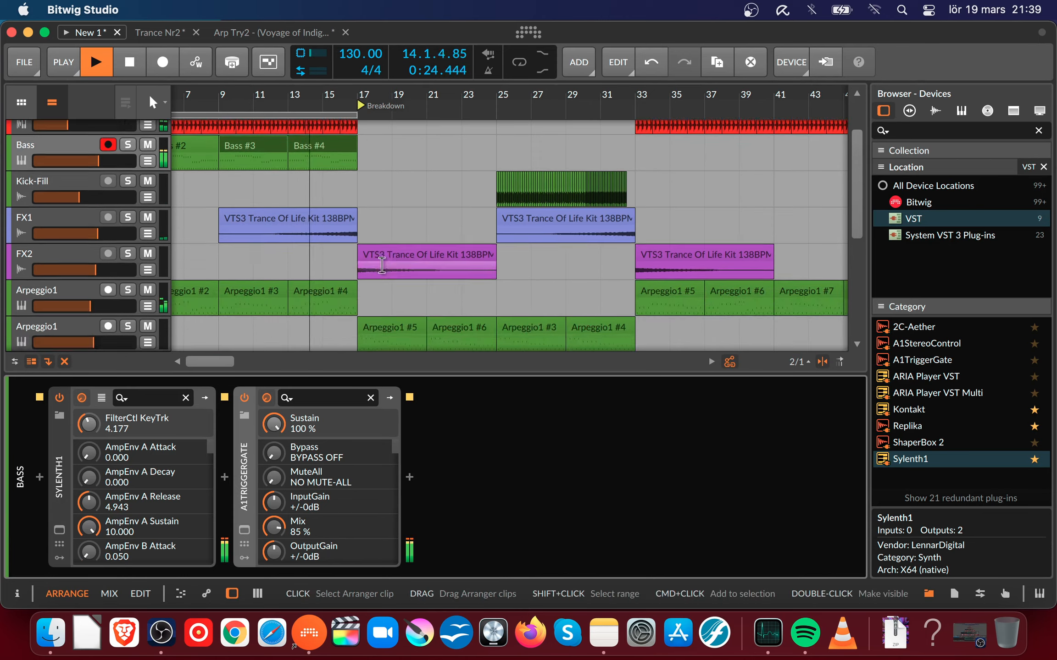
scroll(379, 266, up, 5)
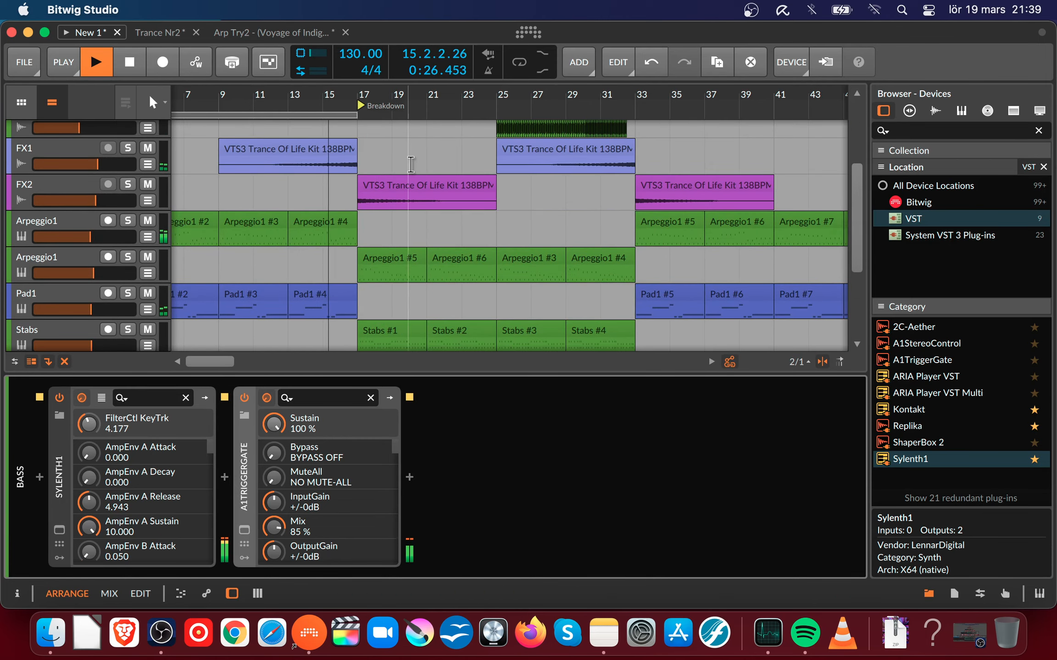
scroll(407, 161, up, 3)
scroll(406, 159, down, 5)
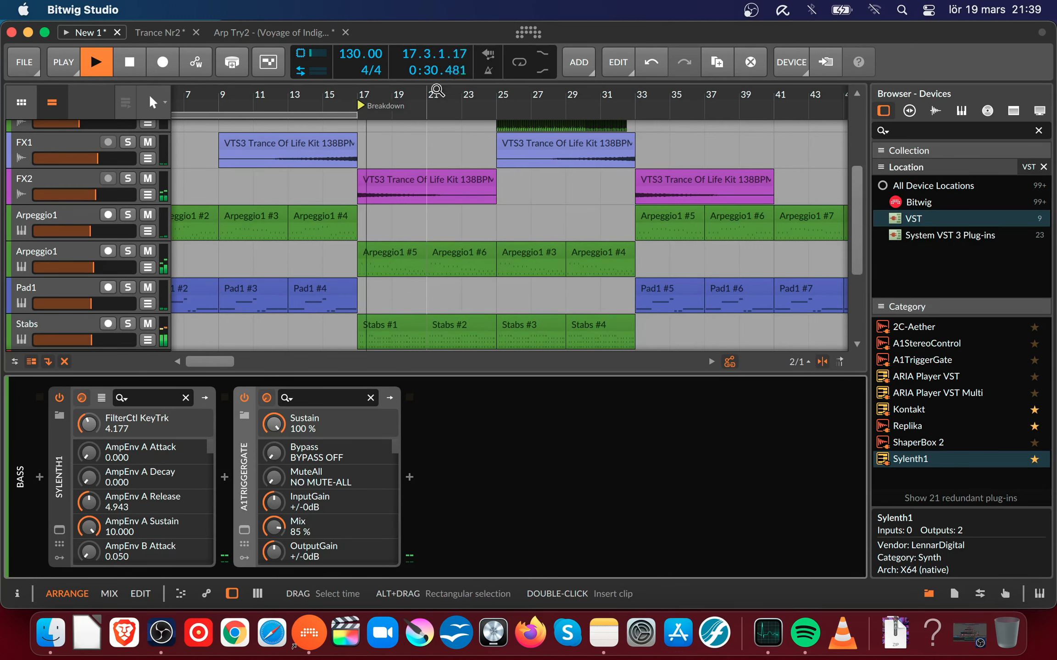
drag(324, 115, 601, 115)
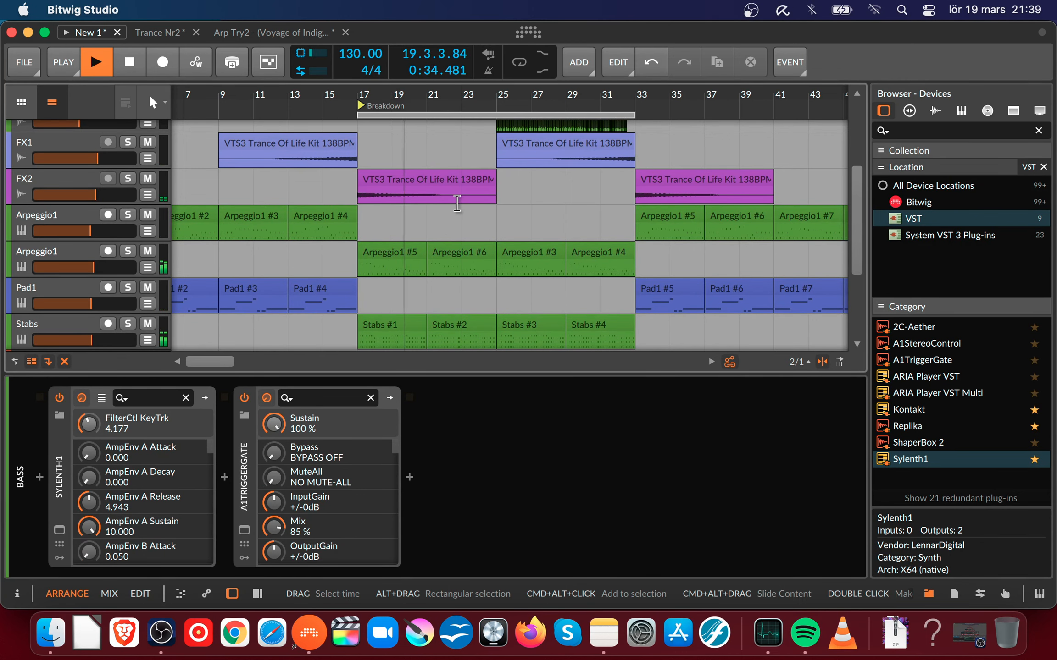
- Solo and select the Arpeggio1 track that plays in the Breakdown, view its Sylenth1 settings and close the plug-in window
scroll(457, 200, down, 3)
scroll(457, 200, up, 2)
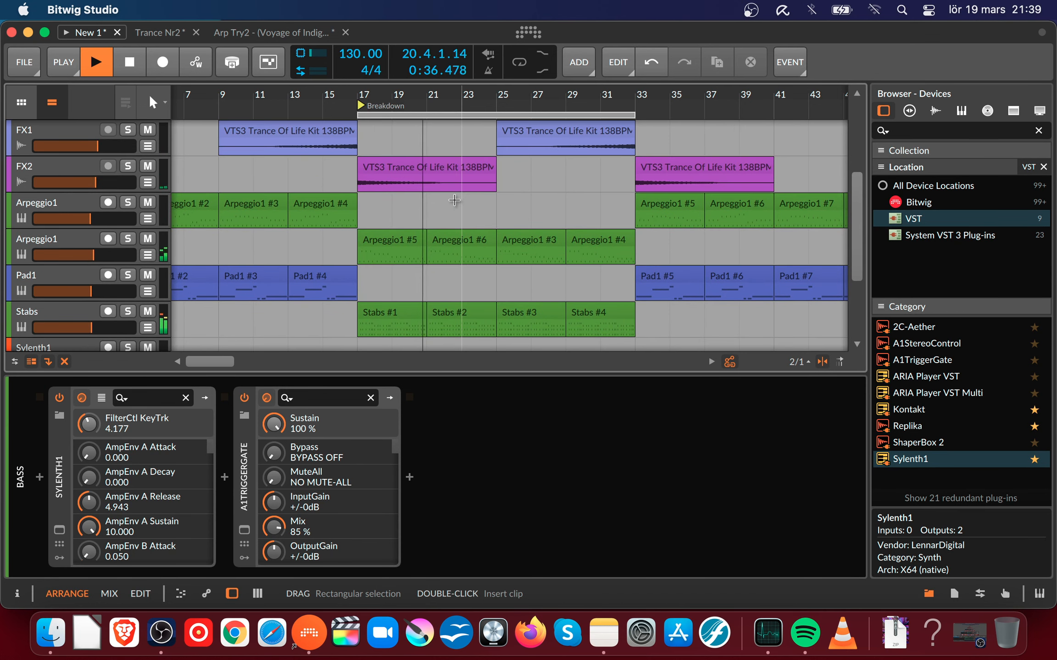
scroll(101, 344, down, 1)
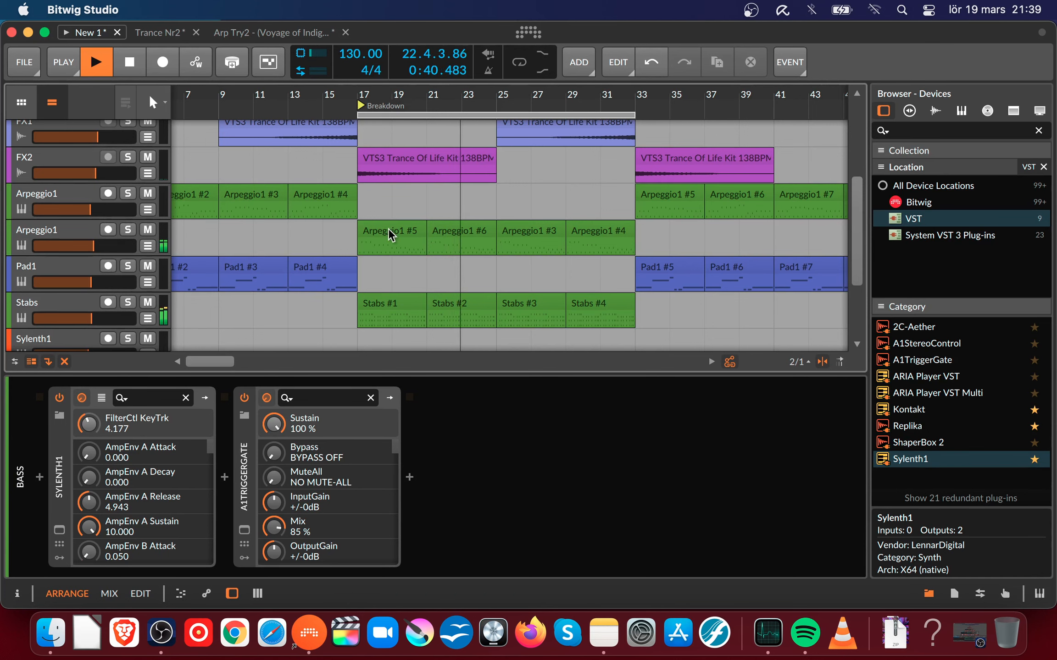
click(128, 231)
click(113, 228)
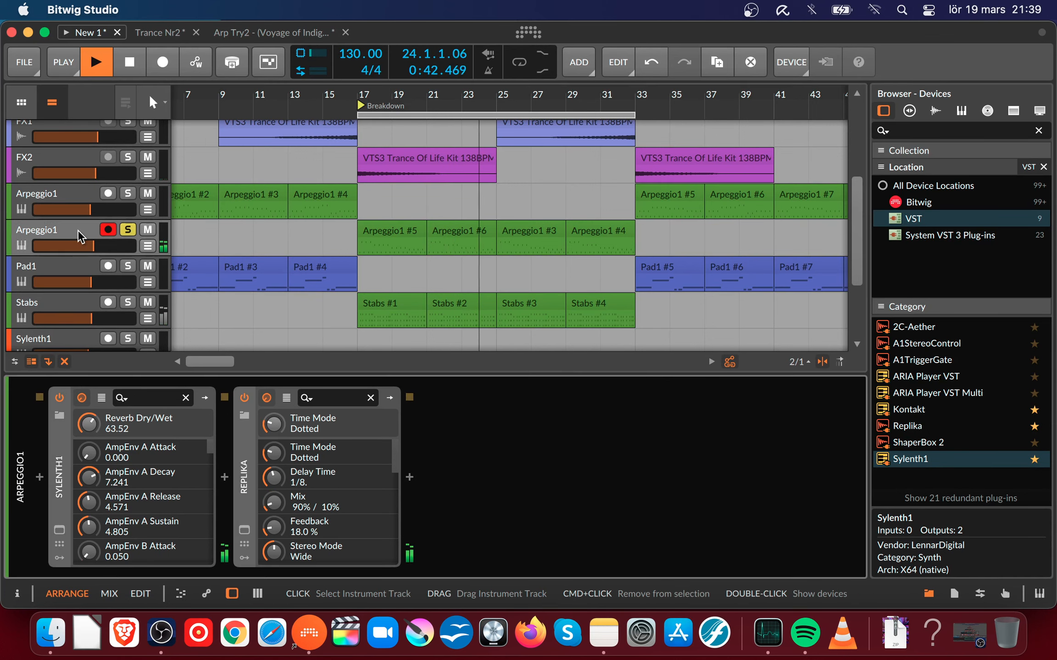
click(59, 530)
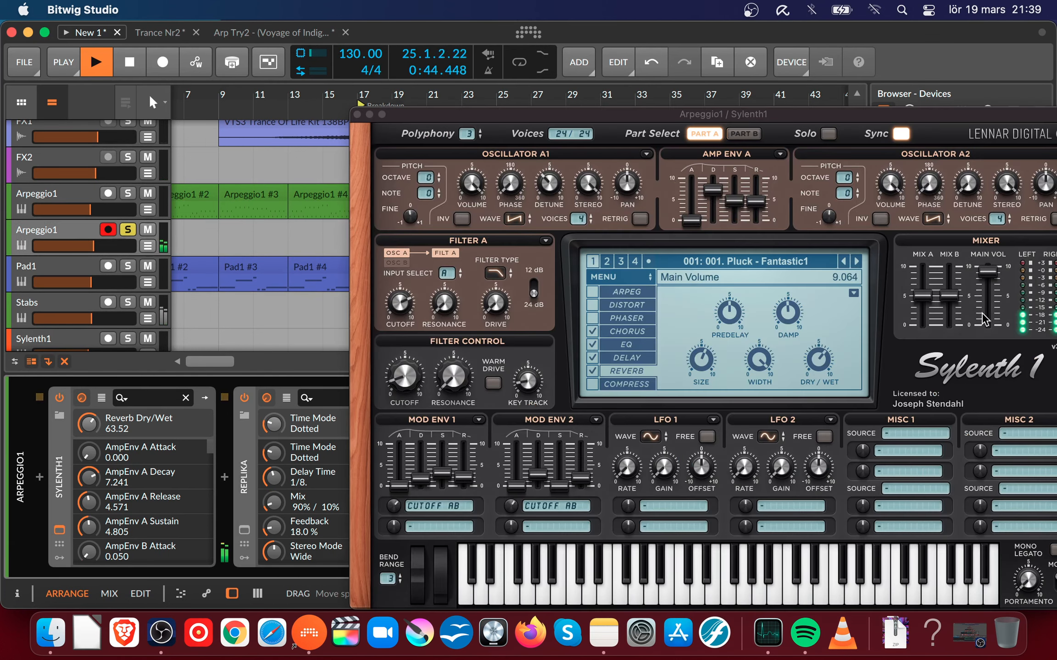
click(358, 114)
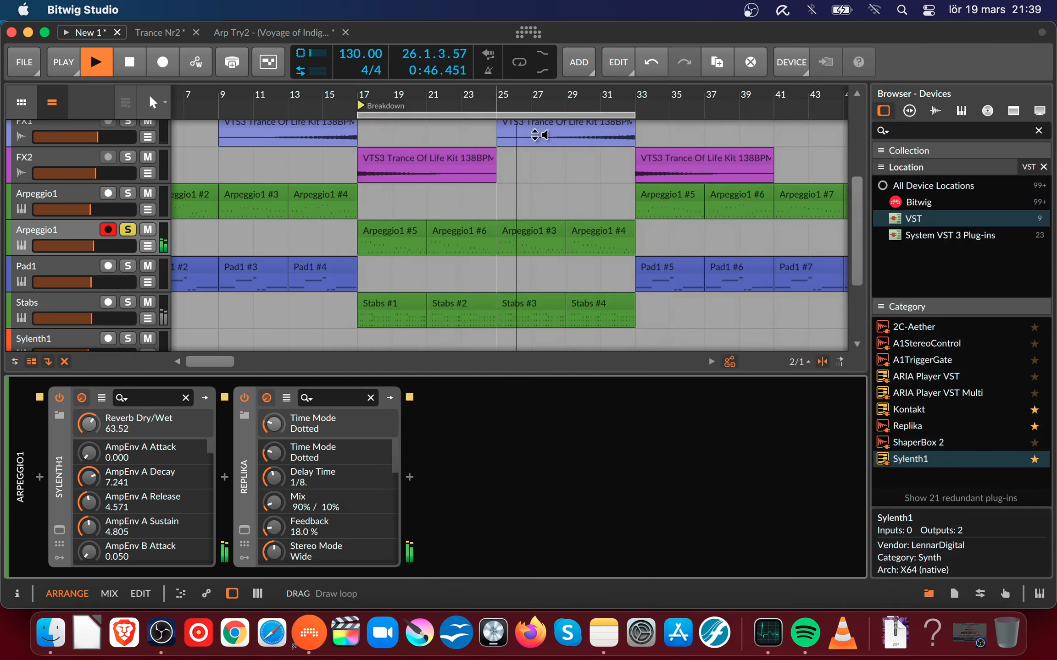
- Raise the volume of the Breakdown's Arpeggio1 track slightly and turn off its solo
drag(112, 245, 123, 251)
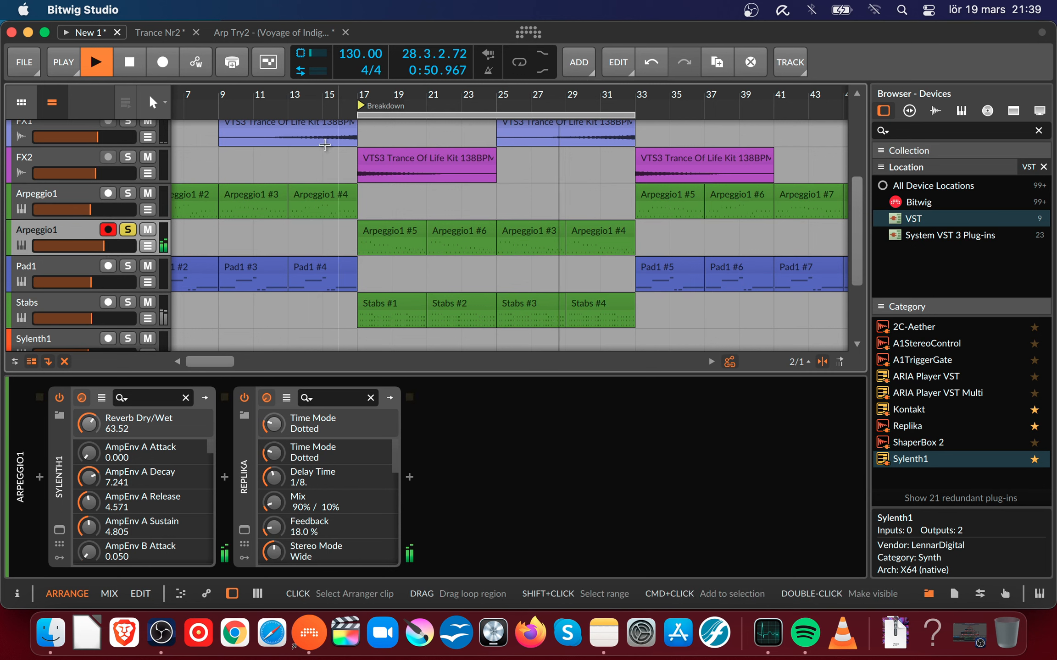
click(127, 229)
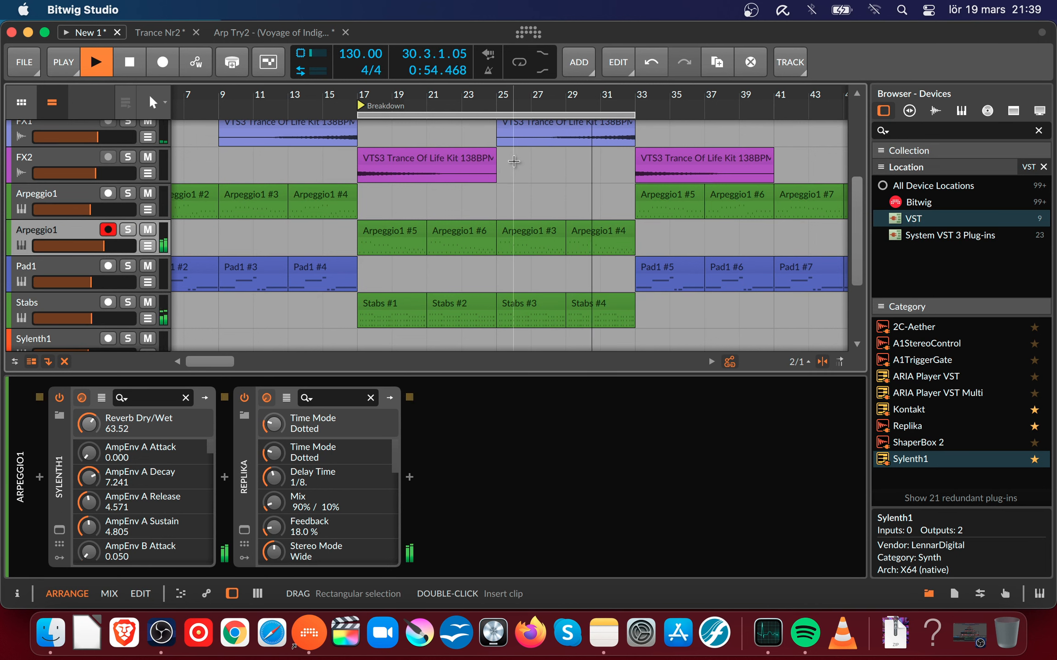
scroll(644, 183, up, 2)
scroll(644, 183, up, 3)
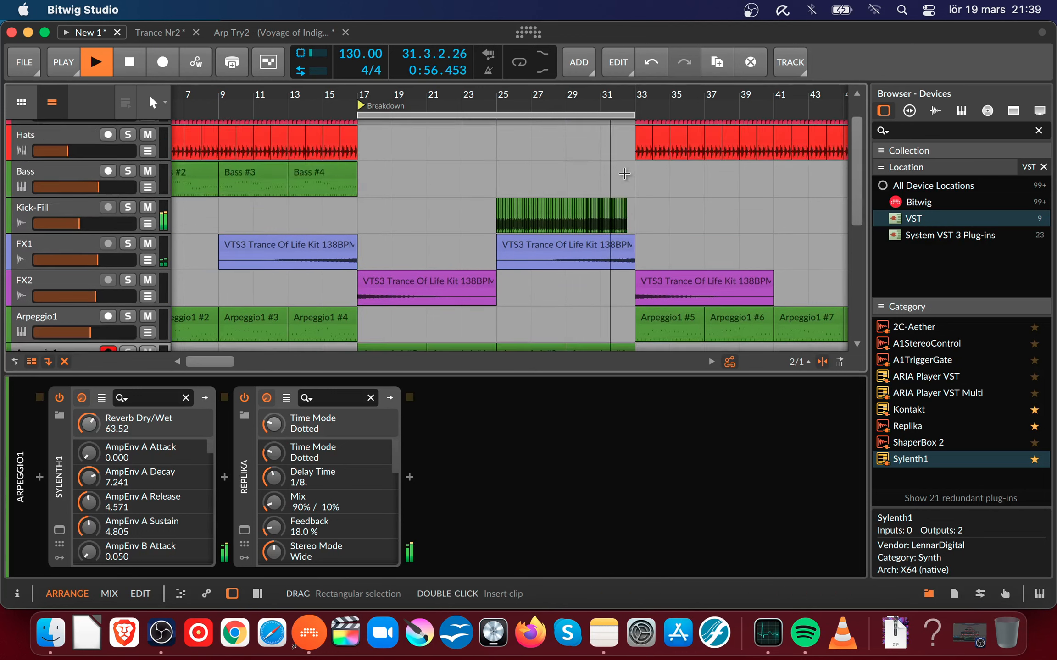
scroll(628, 179, down, 5)
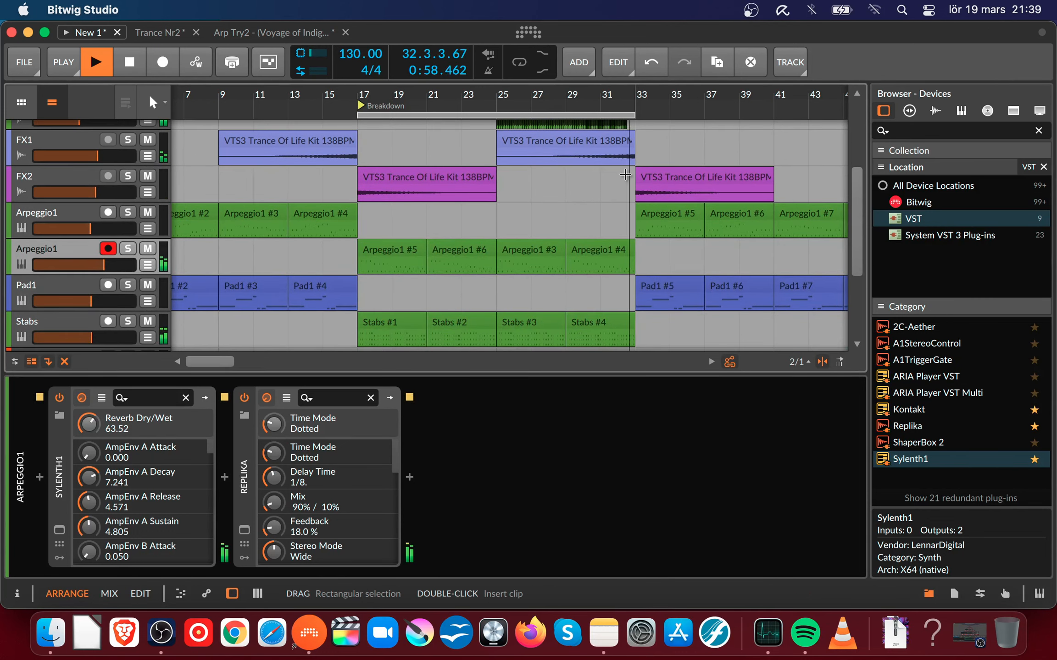
scroll(713, 180, up, 5)
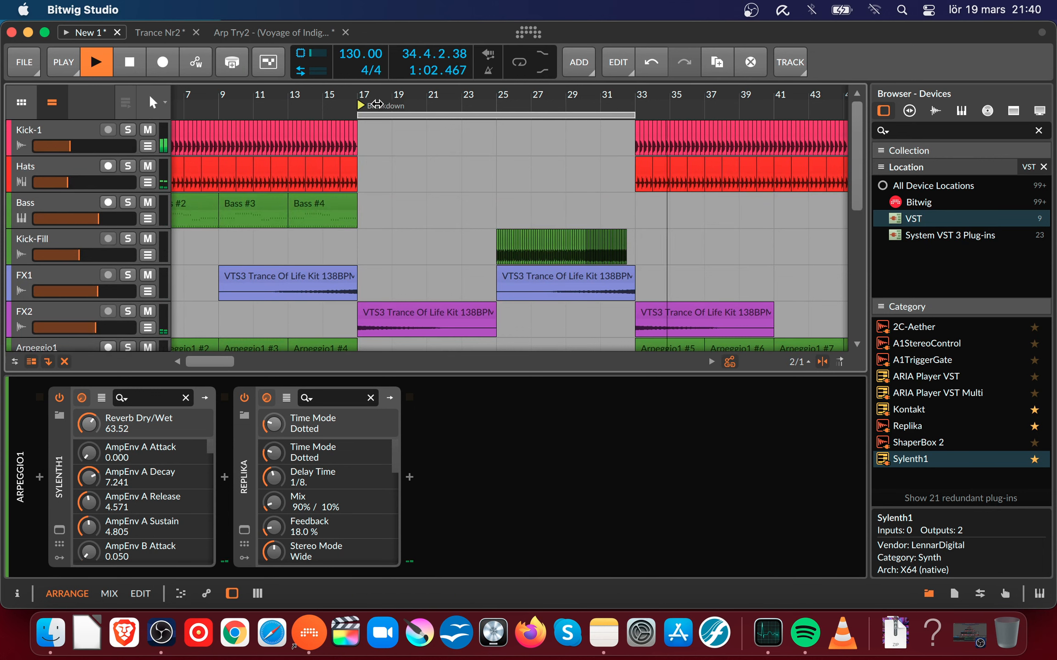
- Stop playback and copy the four Intro Bass clips to bar 33, under the returning kick and hats
mouse_move(404, 114)
mouse_down()
mouse_move(659, 109)
mouse_move(397, 131)
mouse_move(395, 147)
mouse_up()
scroll(410, 161, down, 5)
scroll(409, 151, up, 5)
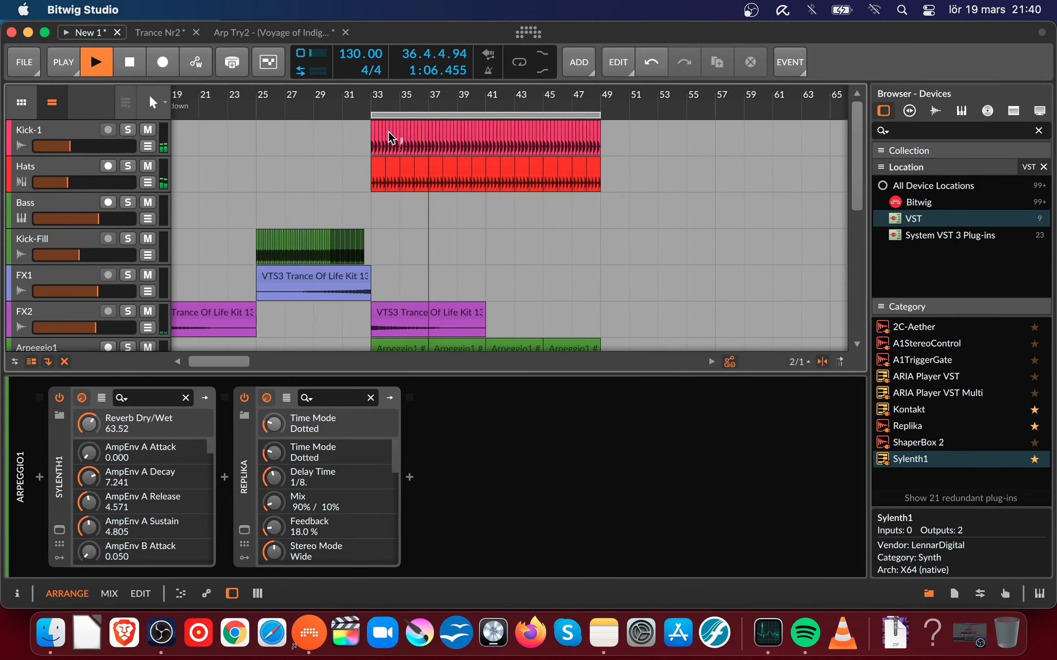
drag(291, 90, 504, 149)
key(space)
click(352, 213)
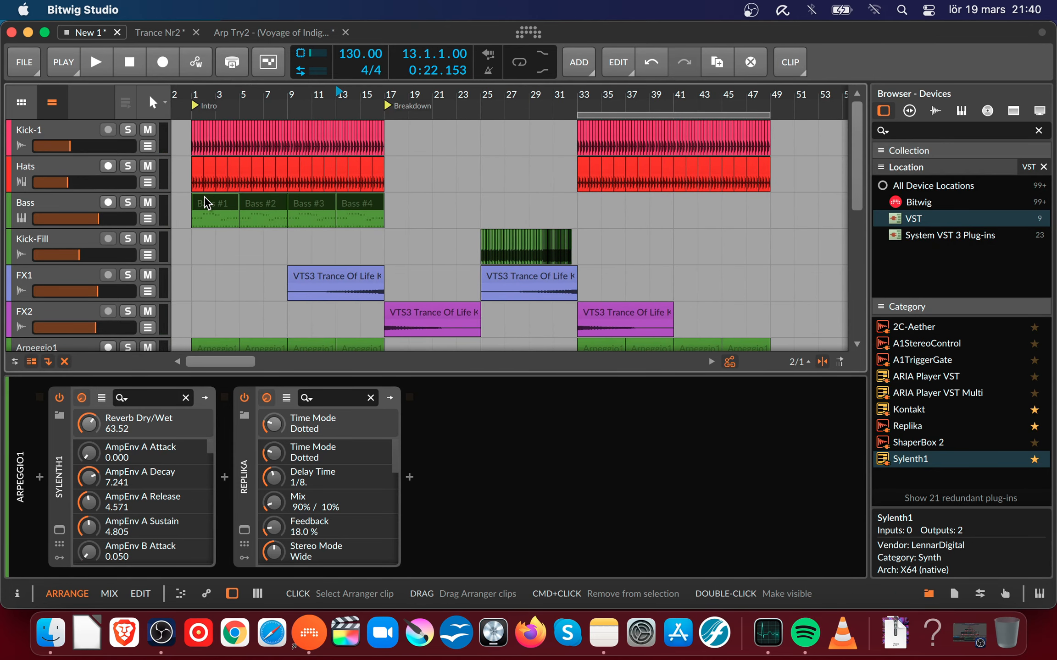
drag(204, 196, 592, 197)
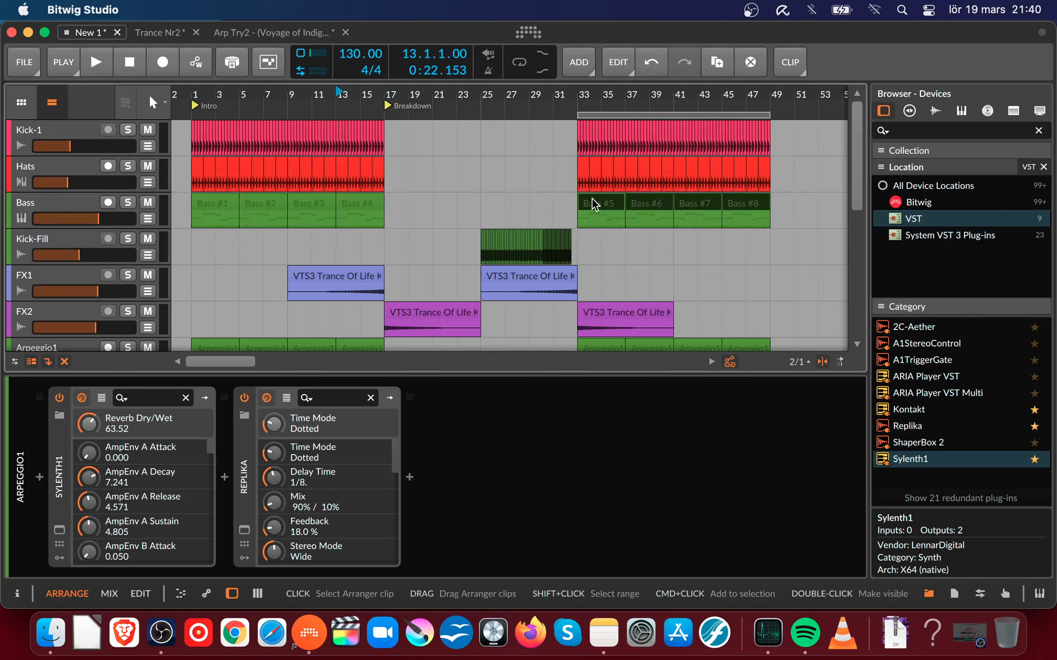
- Play from about bar 31 and lower the Bass track's volume slightly
double_click(560, 95)
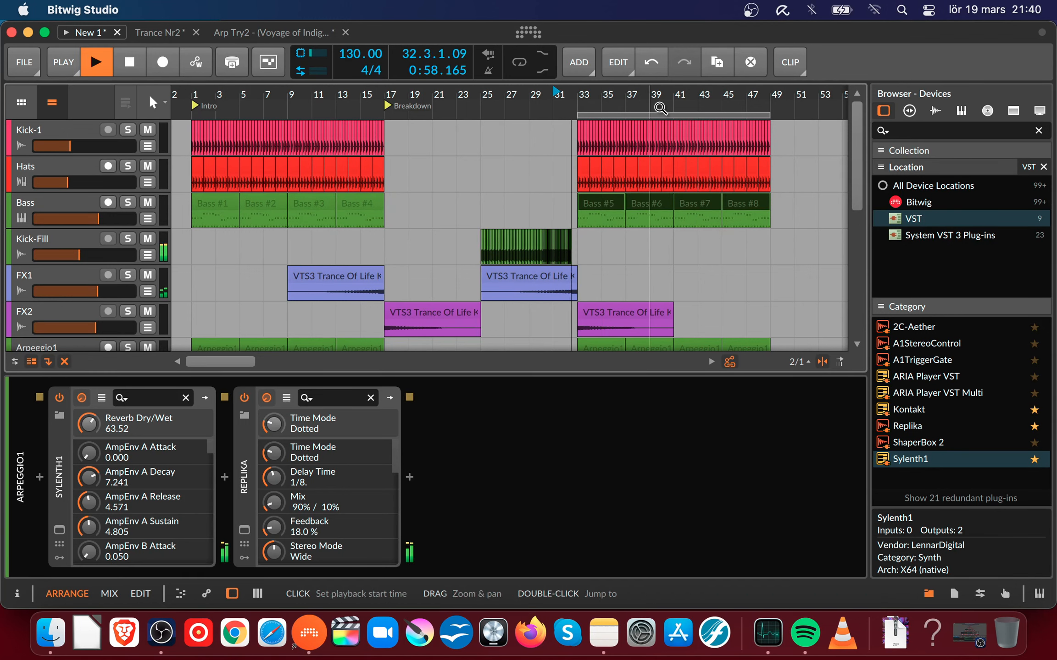
drag(672, 101, 594, 124)
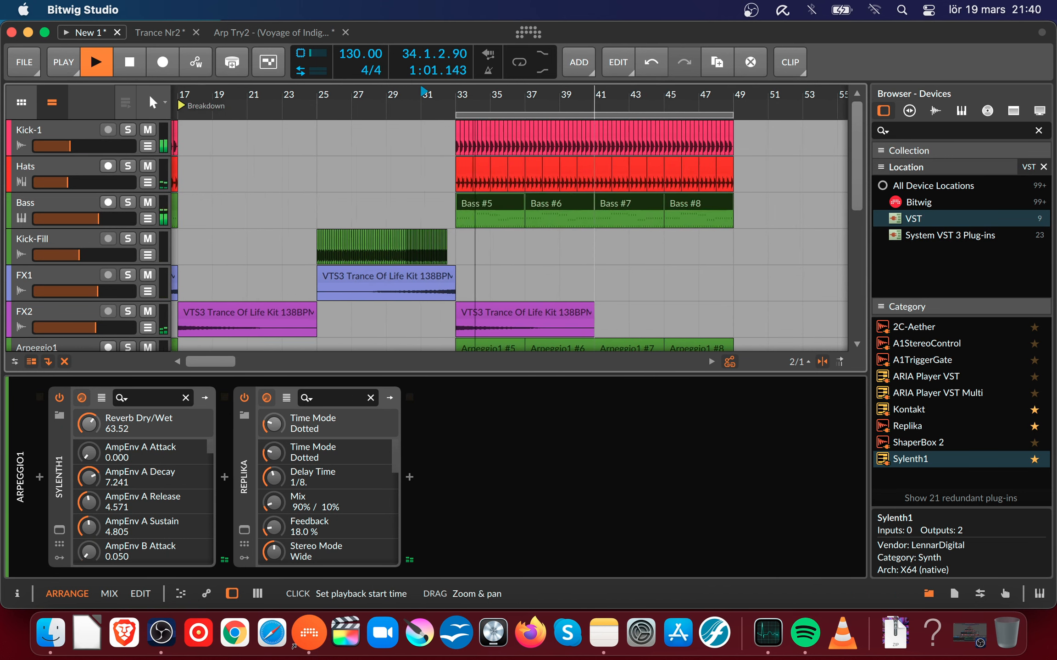
click(42, 205)
drag(107, 223, 107, 224)
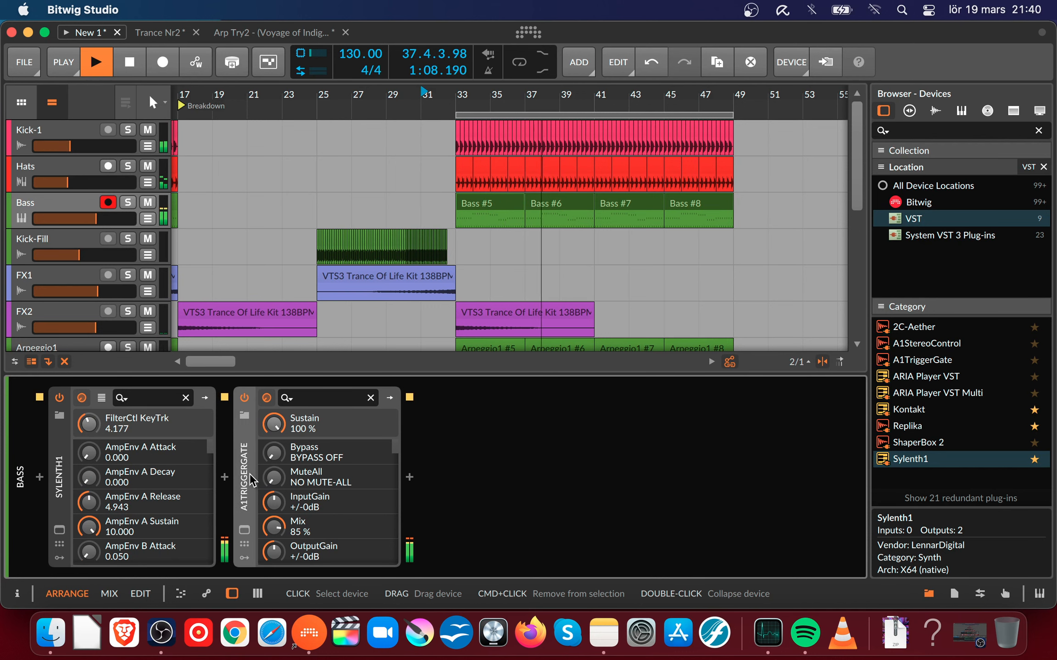
- Open the Bass track's Sylenth1 and lower the Amp Env A sustain to about 8.5
click(58, 476)
click(57, 531)
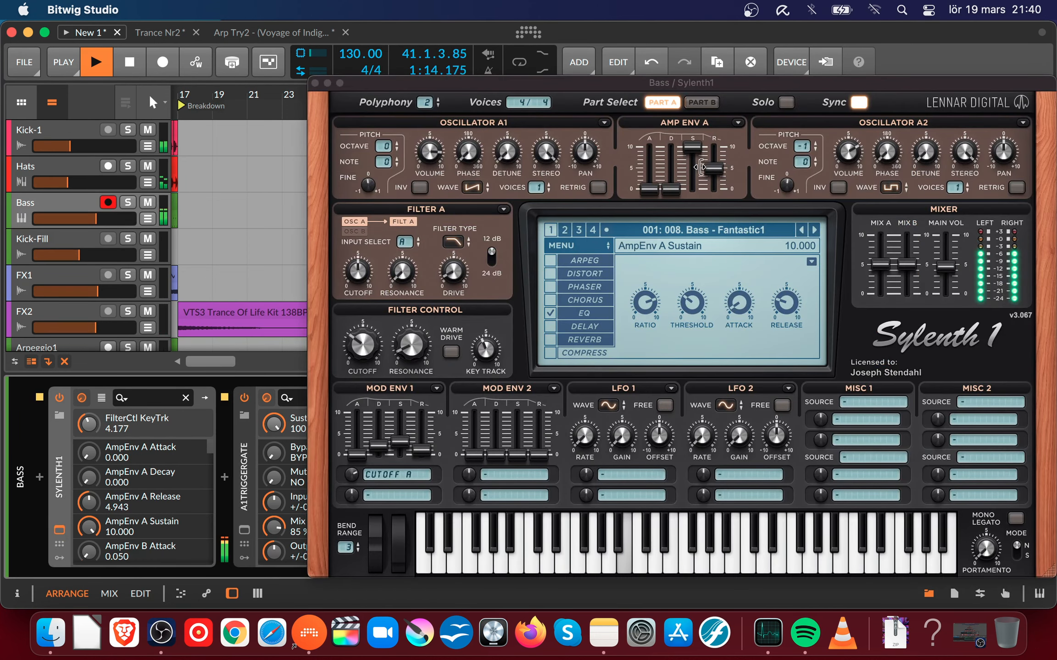
drag(417, 84, 333, 303)
drag(663, 156, 660, 185)
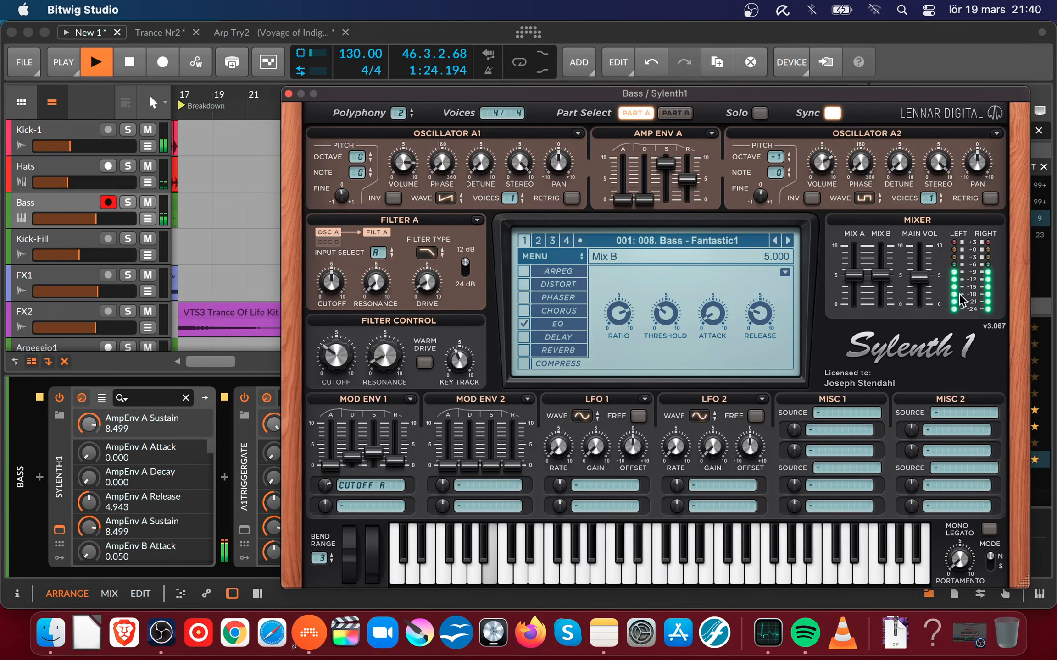
- Raise Sylenth1's main volume to about 7.8 while replaying the transition from the Breakdown into bar 33
click(919, 277)
drag(920, 277, 922, 230)
key(space)
key(space)
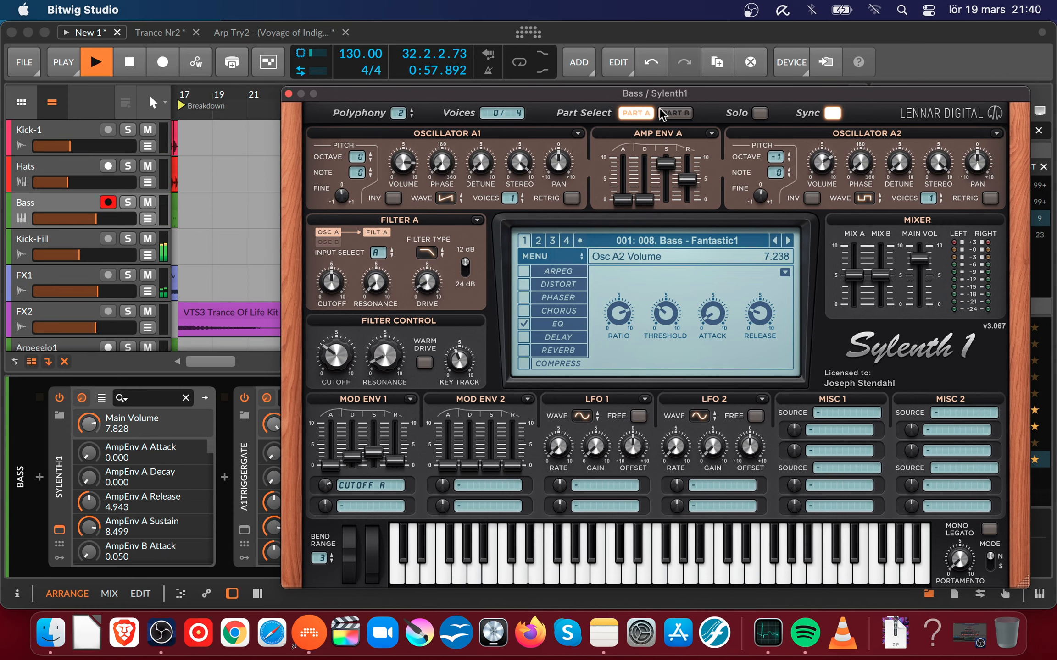
drag(719, 91, 694, 91)
drag(891, 264, 897, 266)
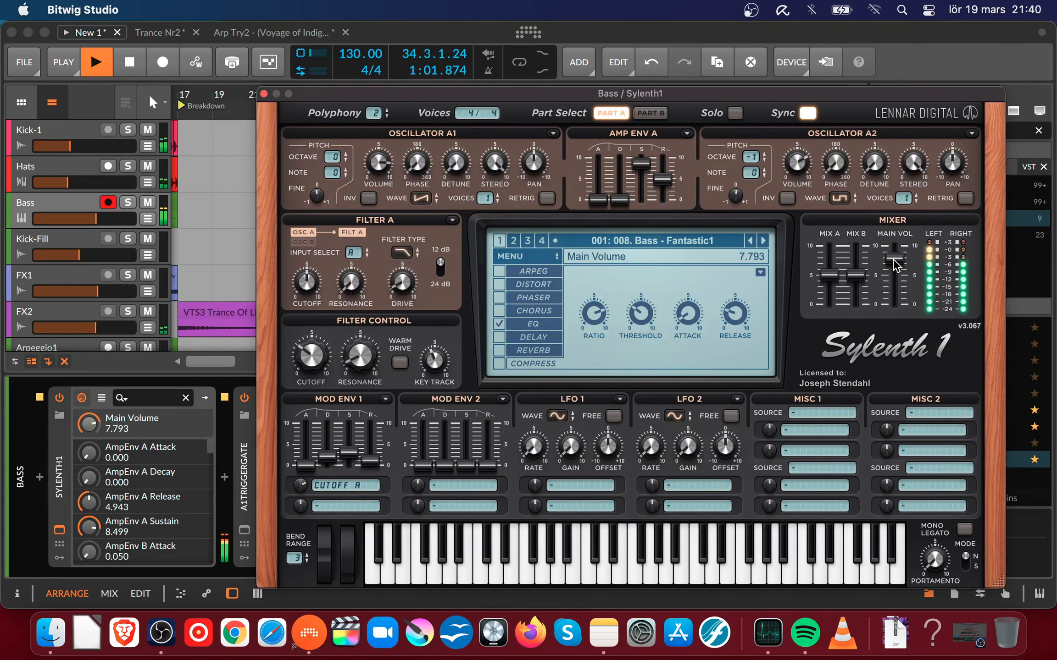
- Try the Triangle, Saw and Quarter Pulse waveforms on Oscillator A1 of the Bass sound
click(421, 198)
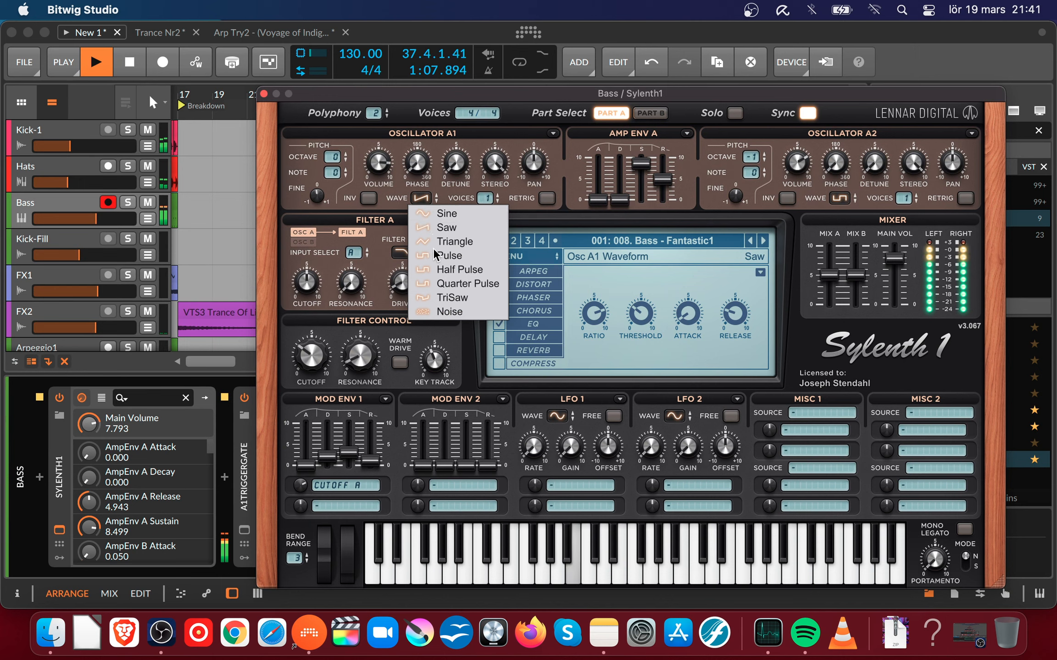
click(441, 242)
click(420, 199)
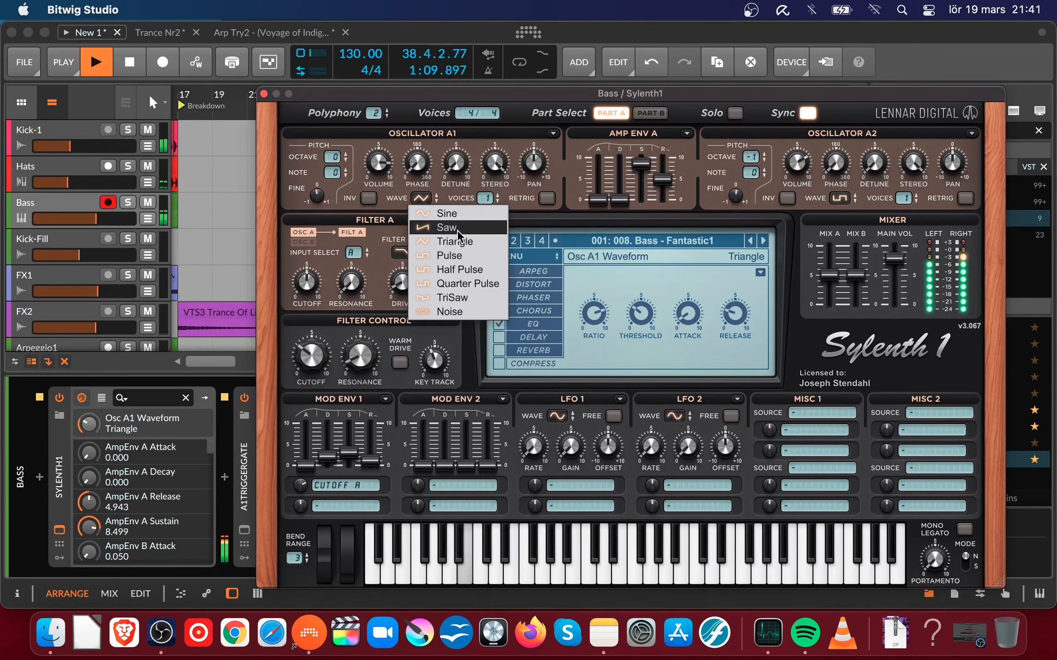
click(458, 232)
click(421, 199)
click(464, 283)
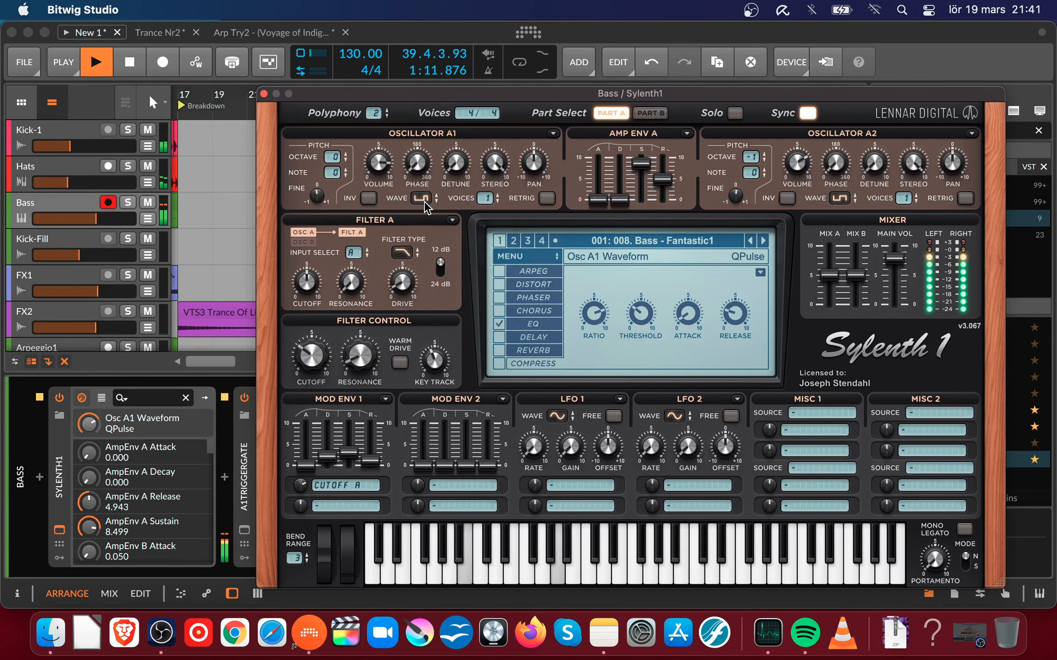
- Set the Oscillator A1 waveform to Half Pulse and restart playback from about bar 31
click(424, 202)
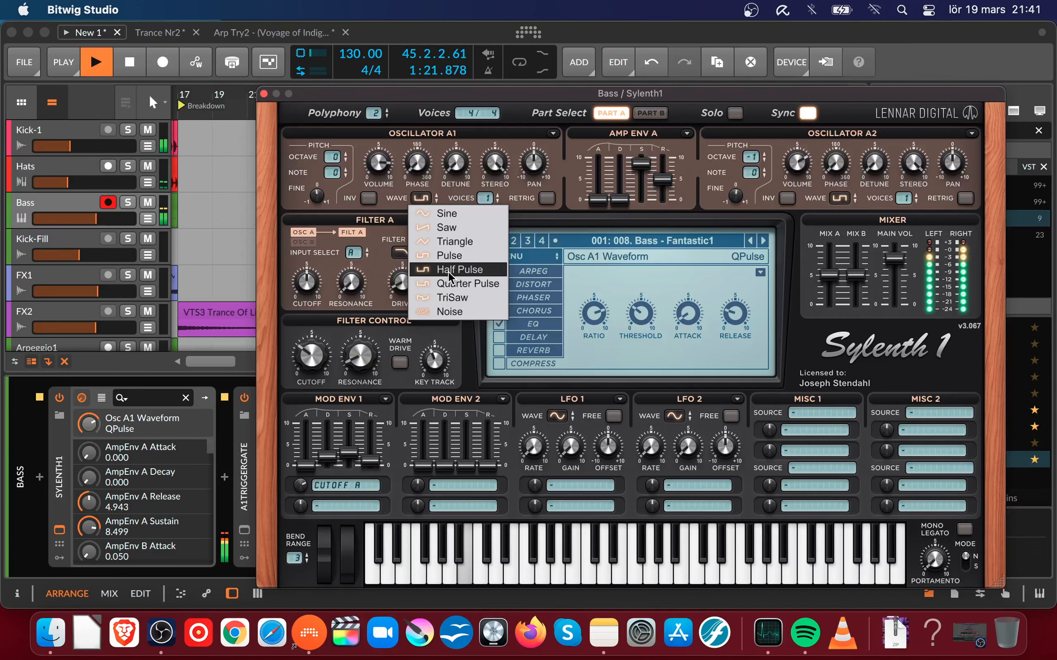
click(449, 271)
click(426, 199)
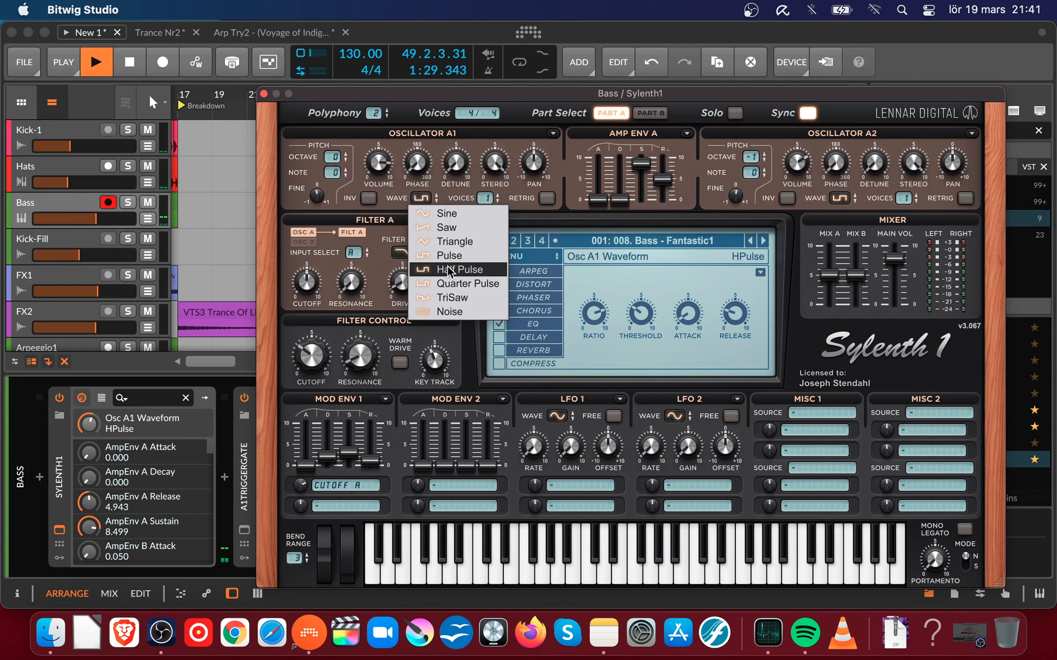
click(475, 95)
key(space)
key(space)
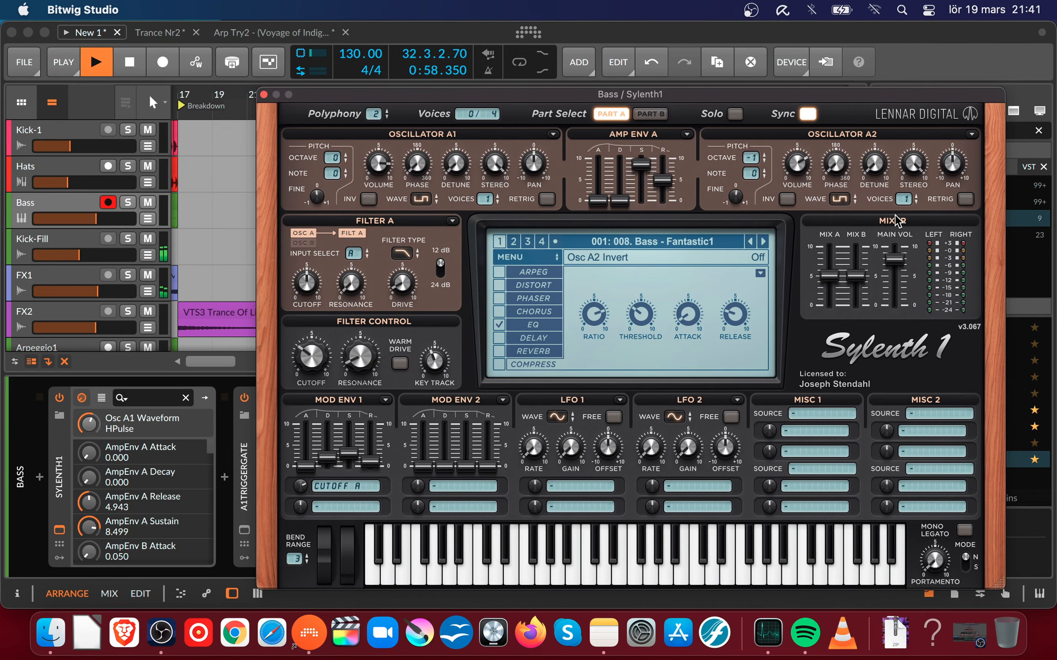
- Try the TriSaw waveform on Oscillator A2, then return it to Pulse
click(840, 199)
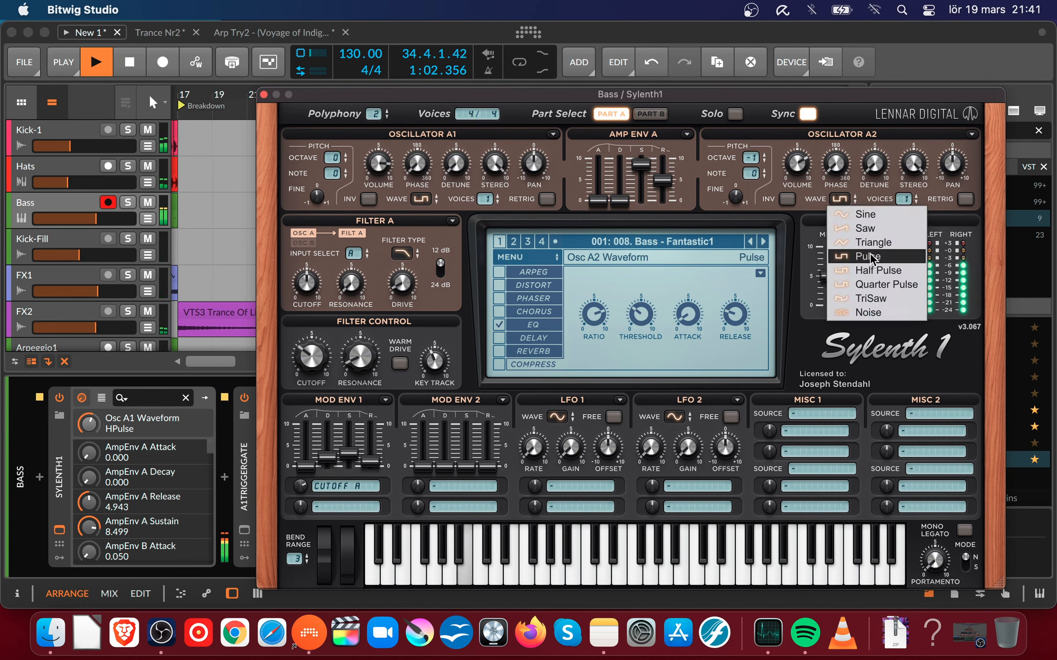
click(873, 298)
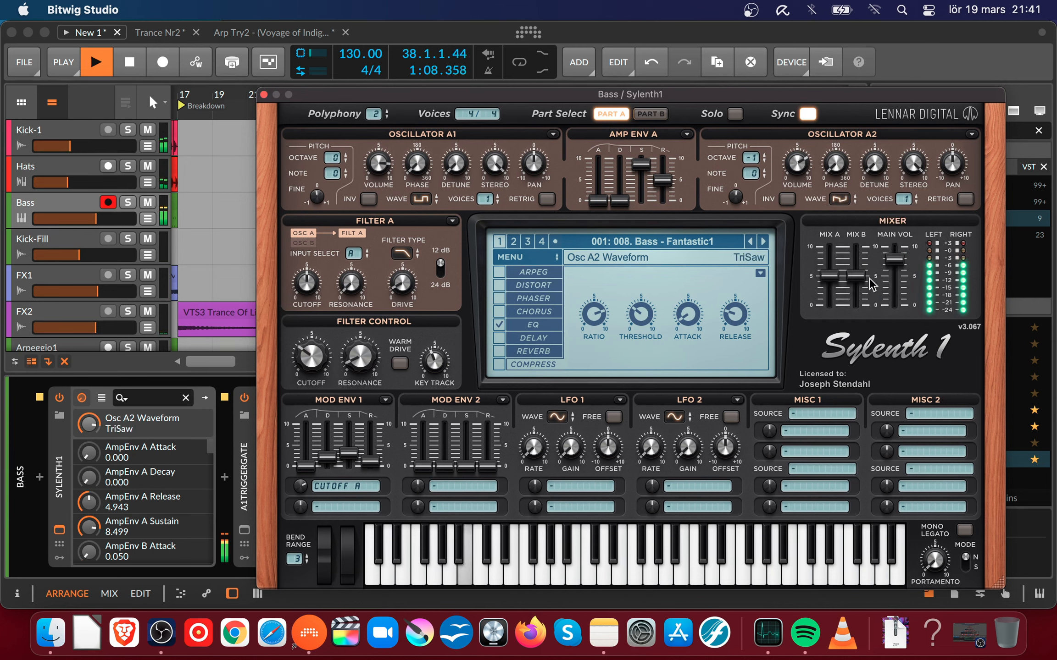
click(843, 199)
click(844, 201)
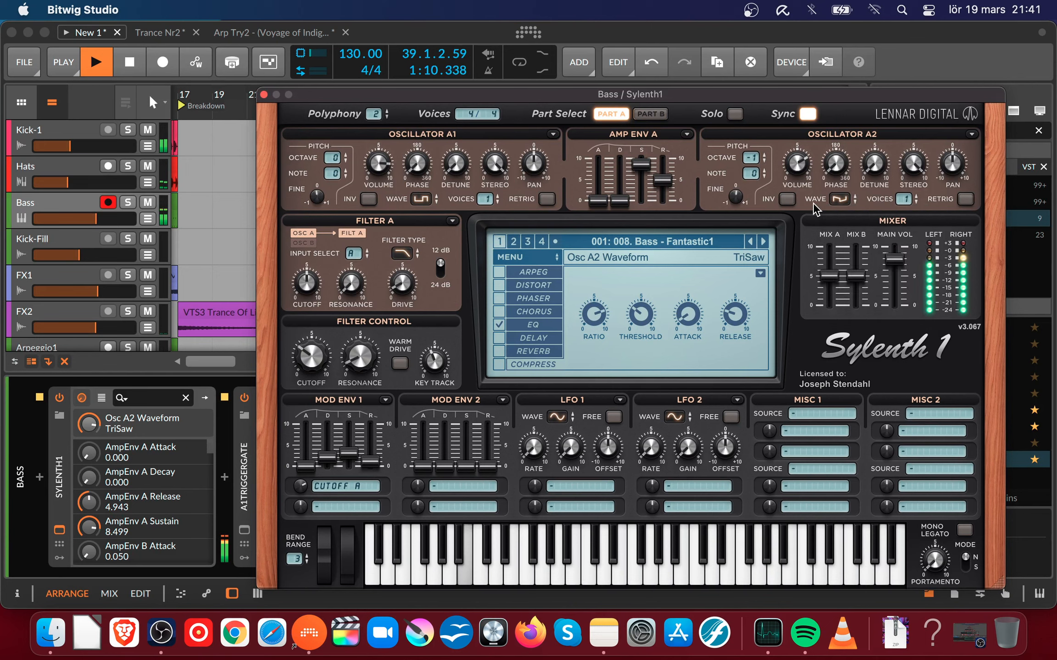
click(839, 200)
click(874, 257)
click(839, 199)
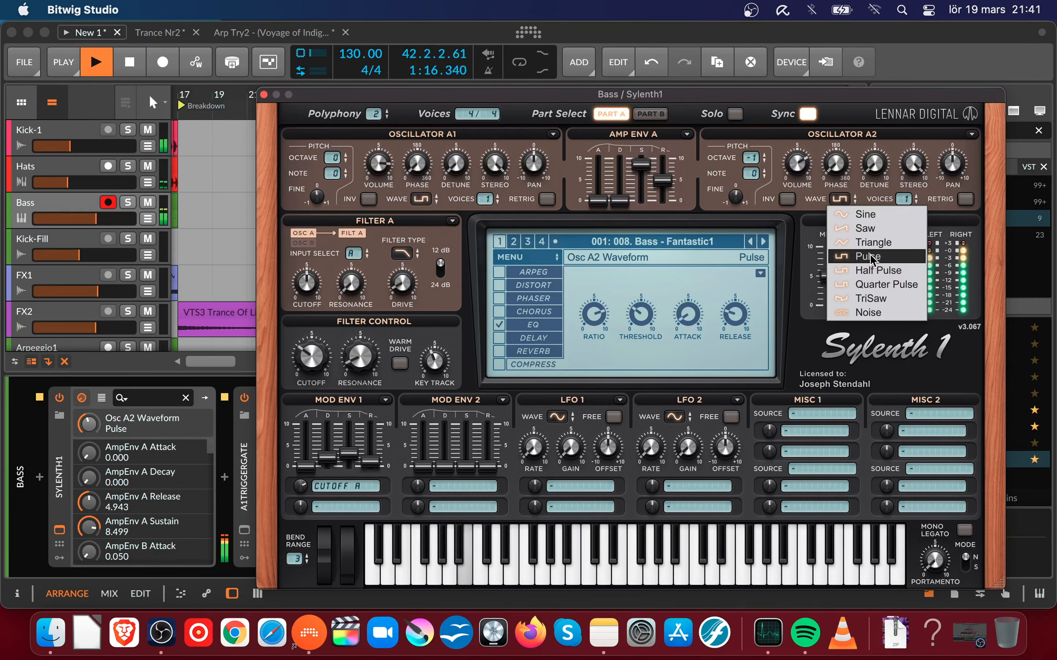
click(701, 99)
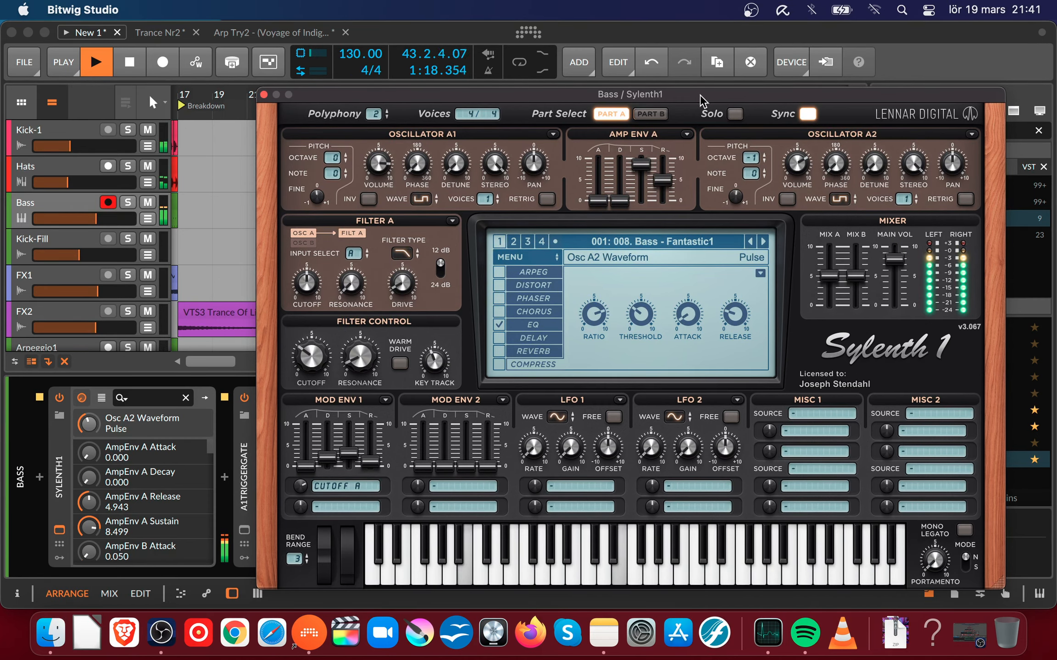
- Uncover the arrangement behind the Sylenth1 window and play the Intro from bar 9
drag(700, 99, 814, 219)
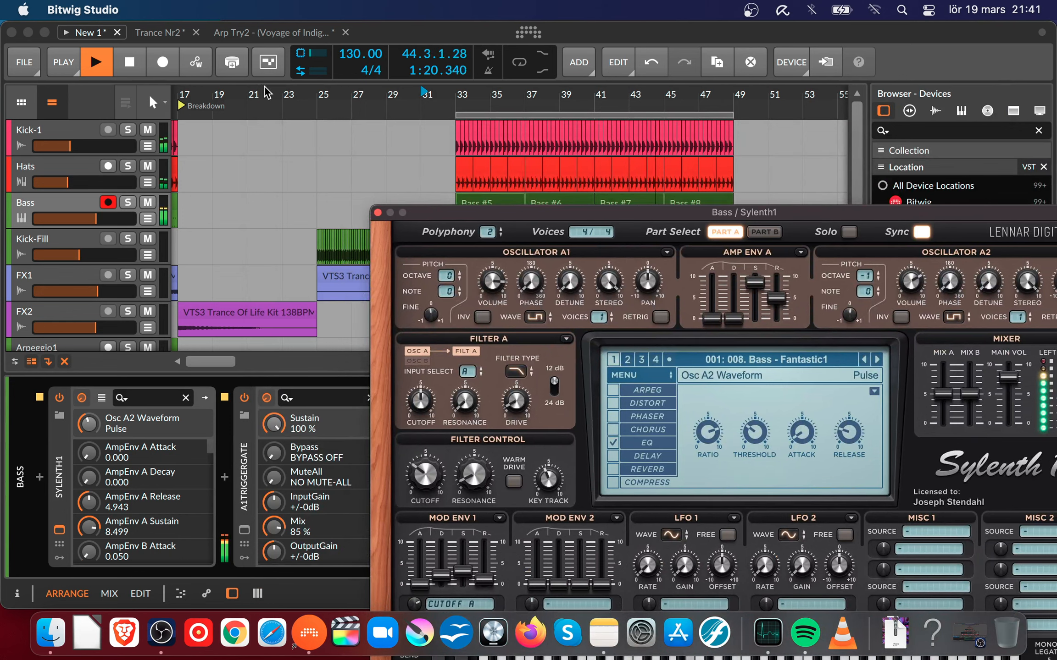
click(250, 110)
drag(250, 111, 279, 112)
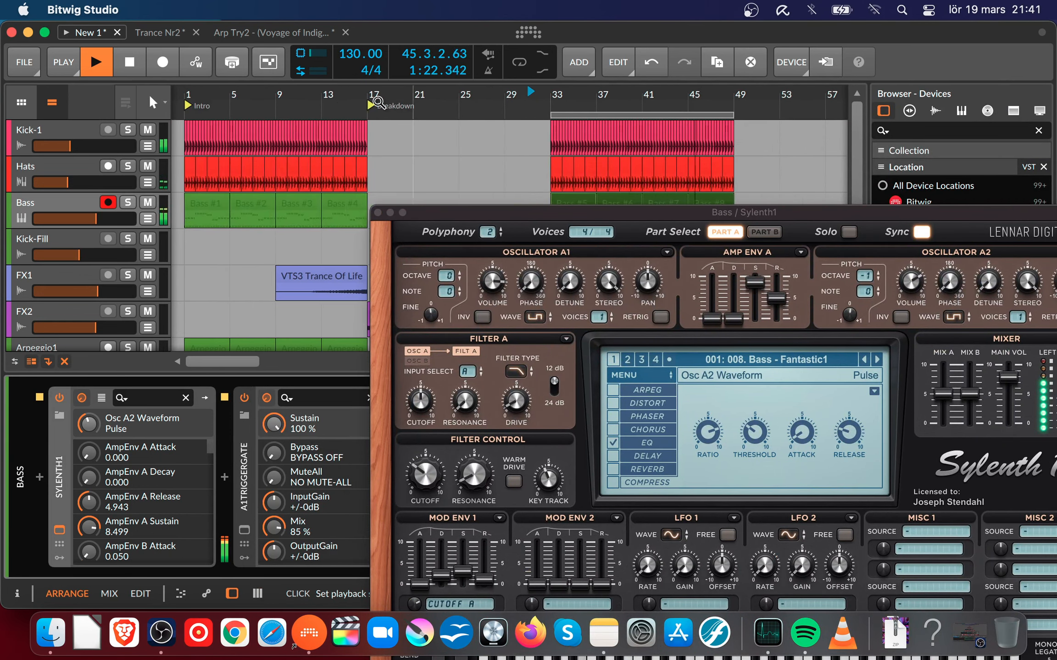
click(281, 107)
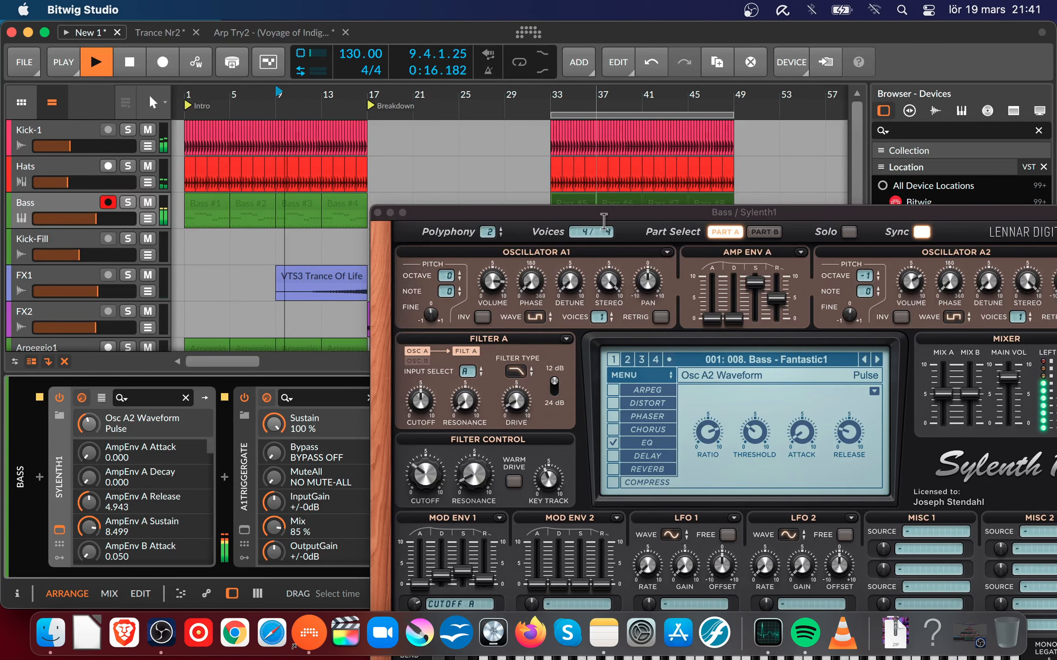
- Close the Bass track's Sylenth1 window and stop playback
click(597, 217)
drag(597, 217, 492, 97)
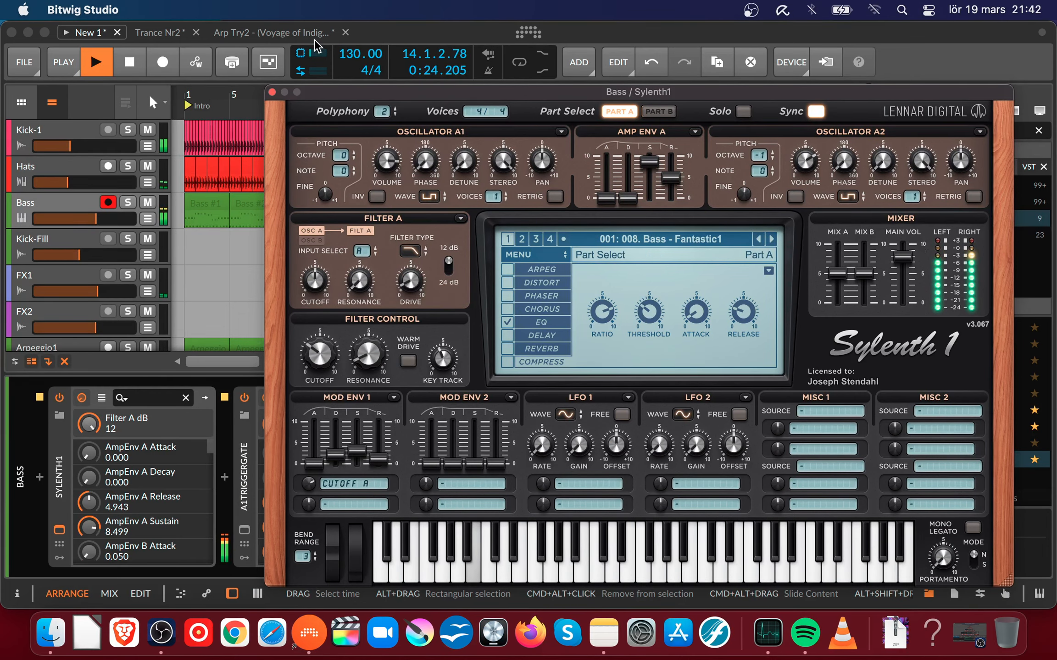
click(272, 92)
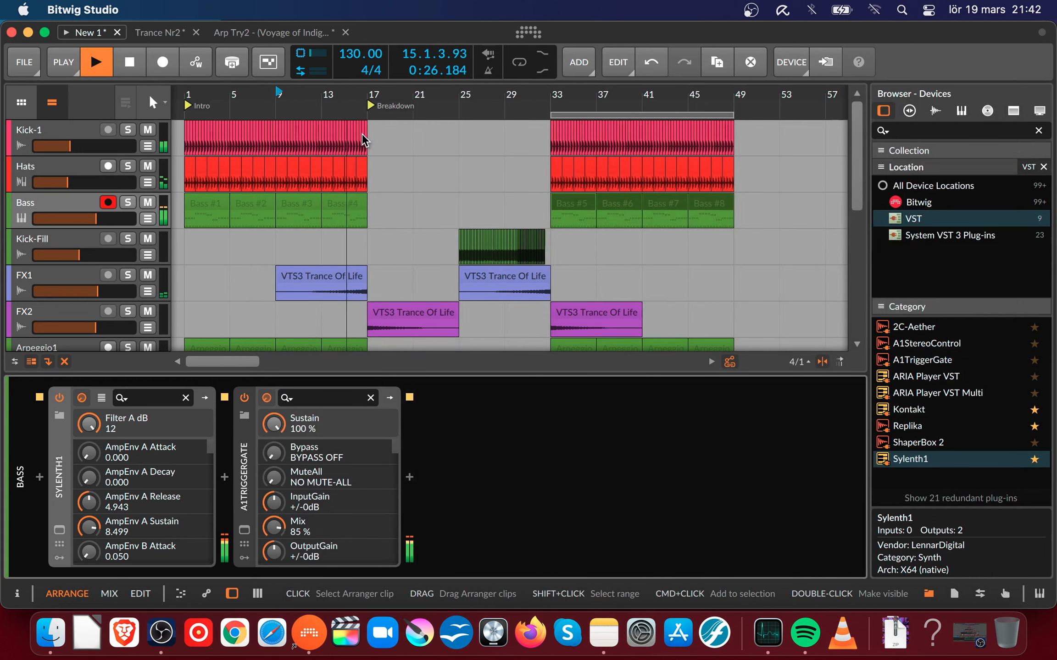
key(space)
drag(292, 110, 376, 149)
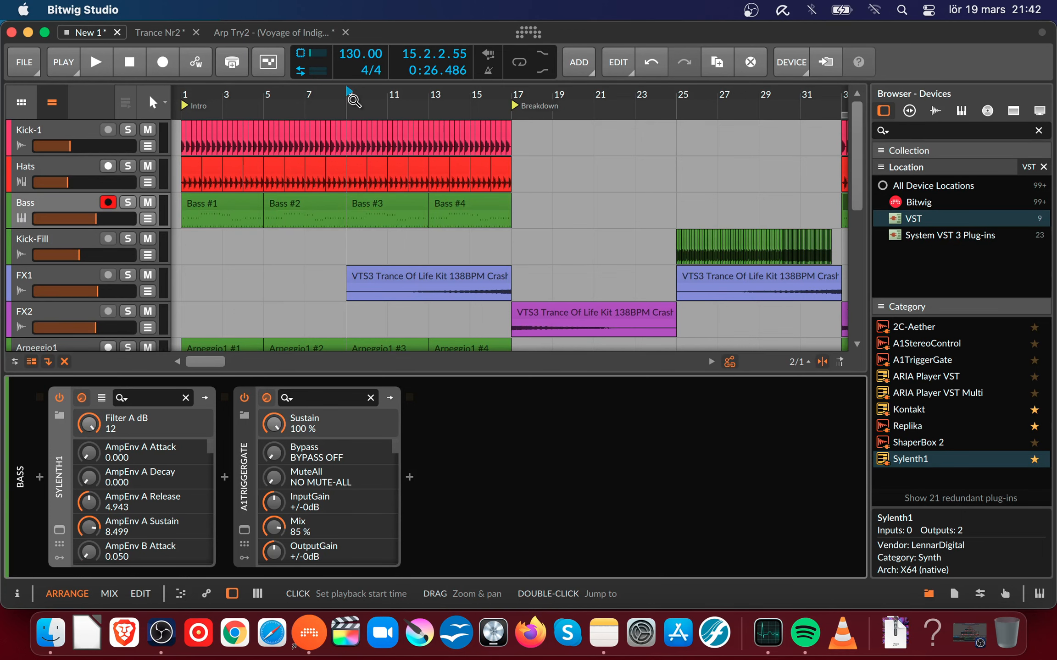
scroll(89, 243, down, 1)
scroll(89, 241, down, 5)
scroll(84, 236, up, 5)
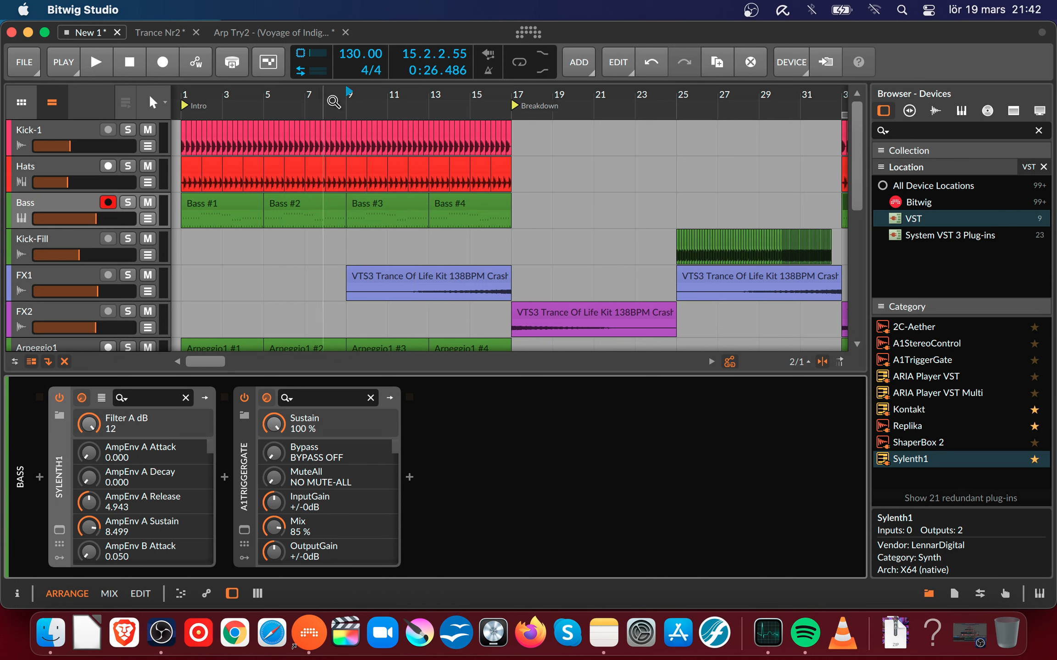
scroll(107, 259, down, 8)
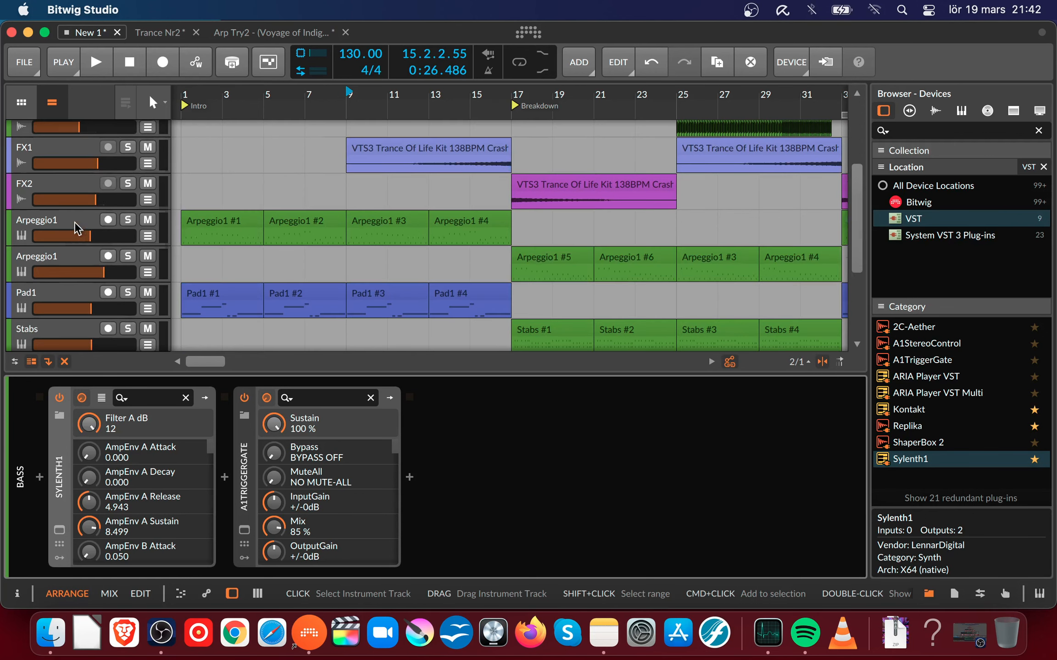
scroll(112, 271, up, 4)
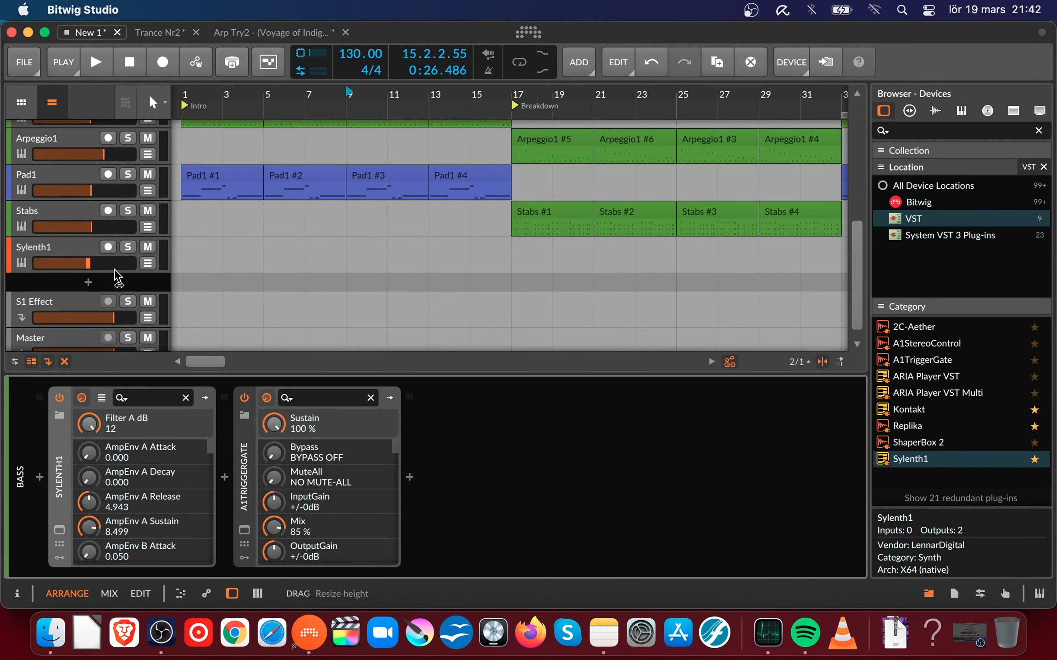
- Duplicate the Intro Arpeggio1 track directly below the original and delete all clips from the duplicate
click(66, 203)
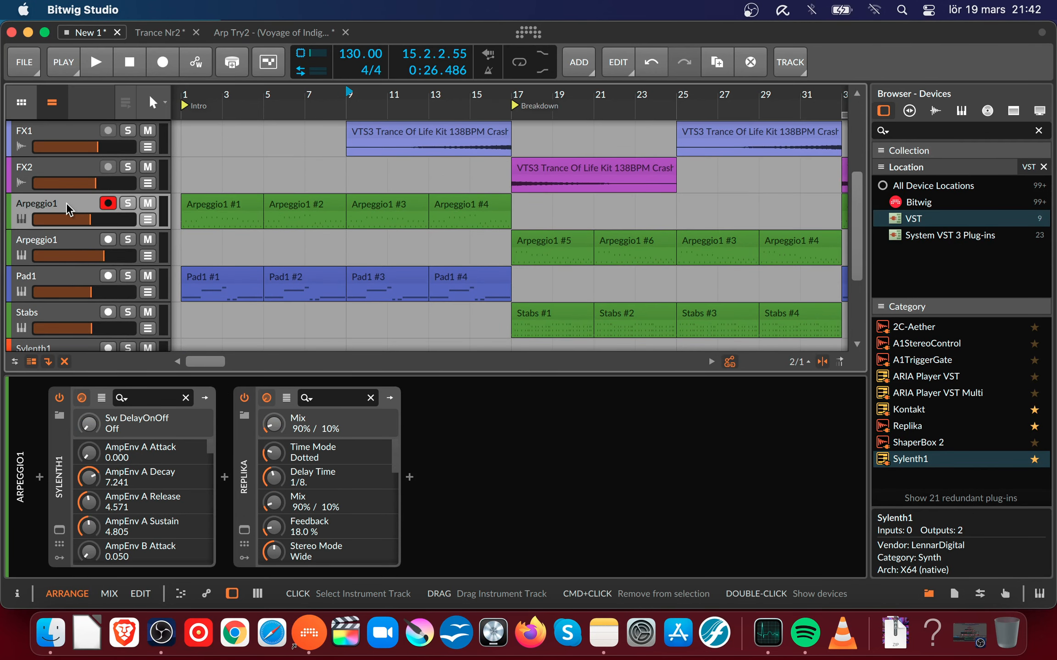
drag(67, 205, 67, 223)
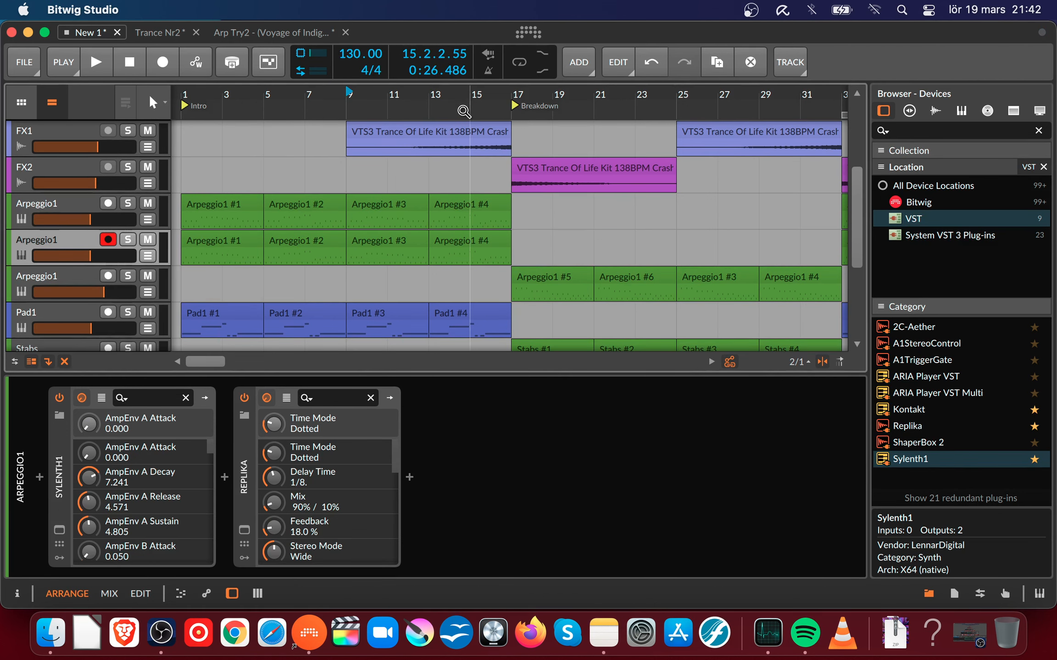
drag(455, 108, 455, 58)
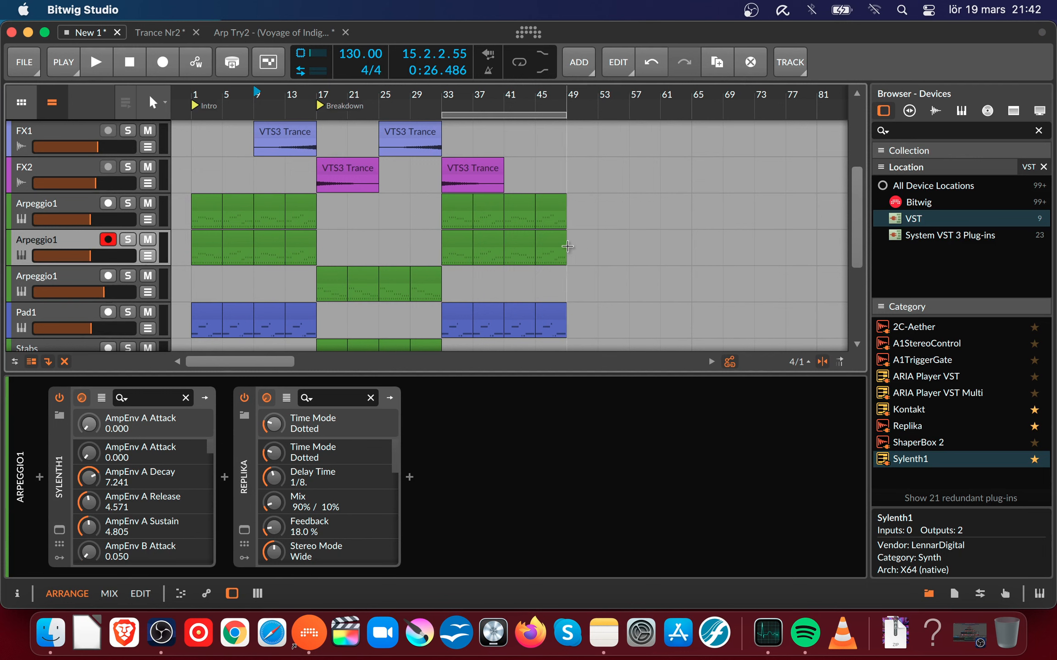
click(583, 239)
drag(584, 239, 201, 246)
key(Delete)
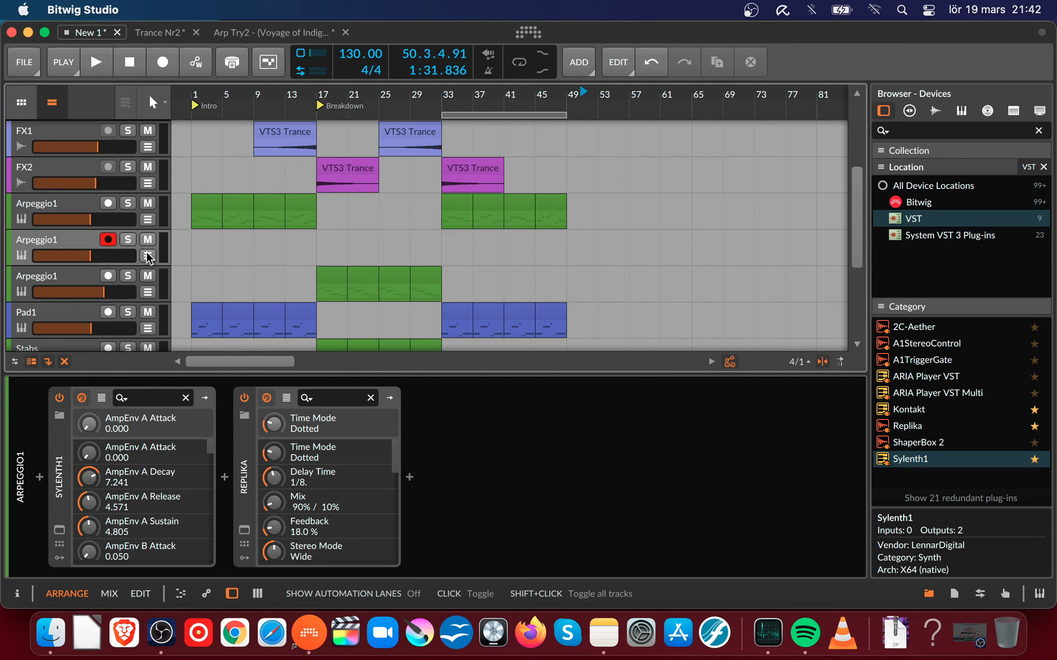
- Copy the first Intro Arpeggio1 clip onto the empty duplicate track at bar 1
click(191, 97)
click(207, 205)
drag(208, 204, 207, 234)
drag(188, 103, 186, 190)
- Load the preset 006. Pluck - Dark1.fxp into the duplicate track's Sylenth1
double_click(66, 235)
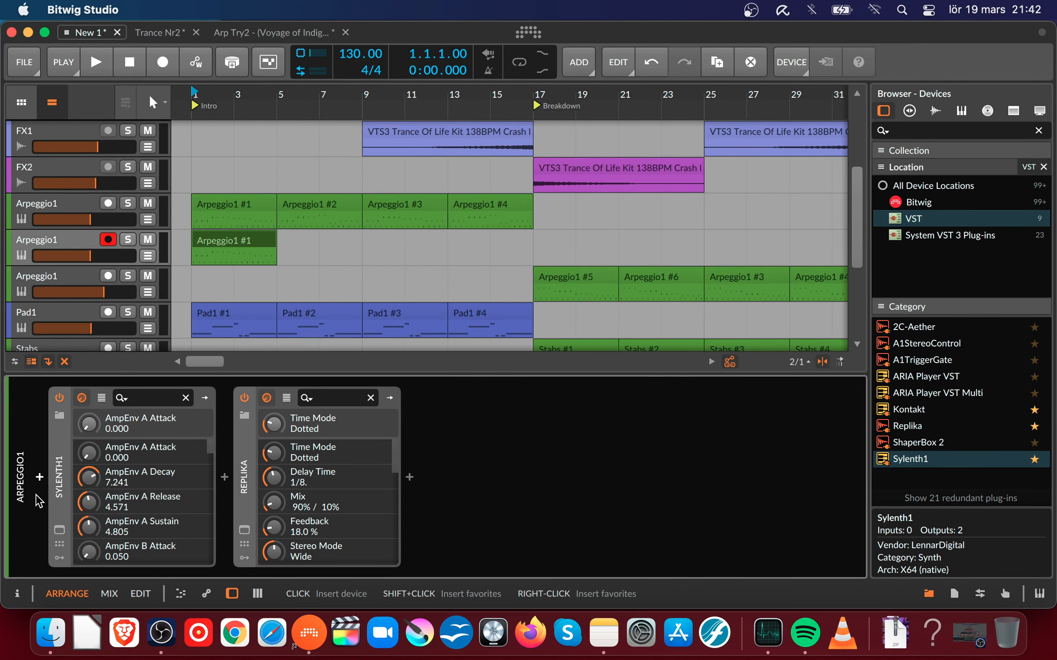
click(59, 531)
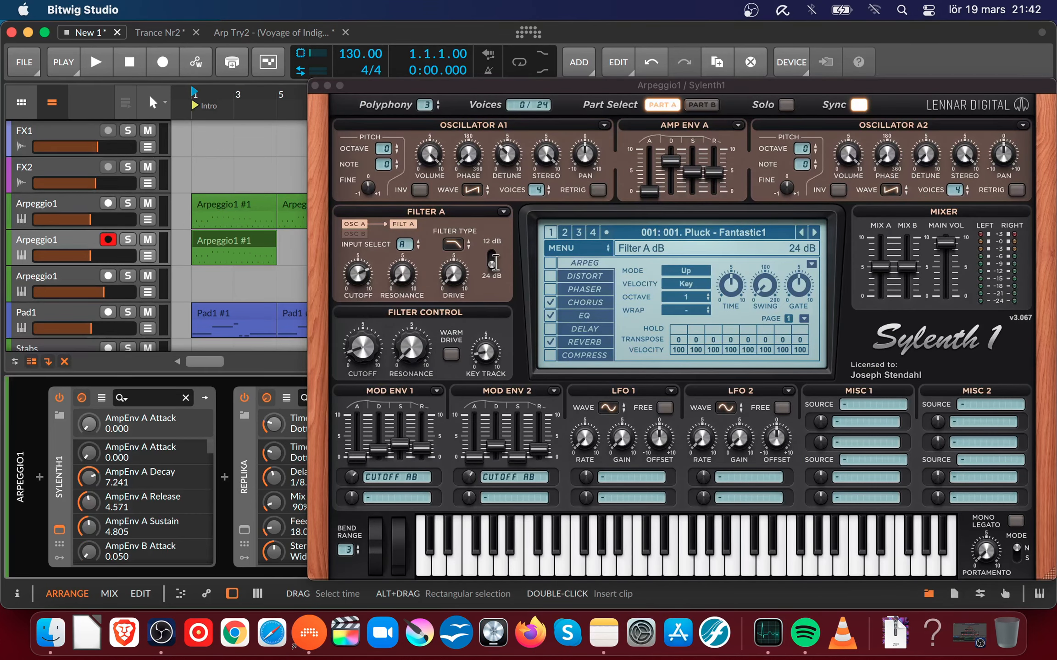
click(577, 247)
mouse_move(592, 264)
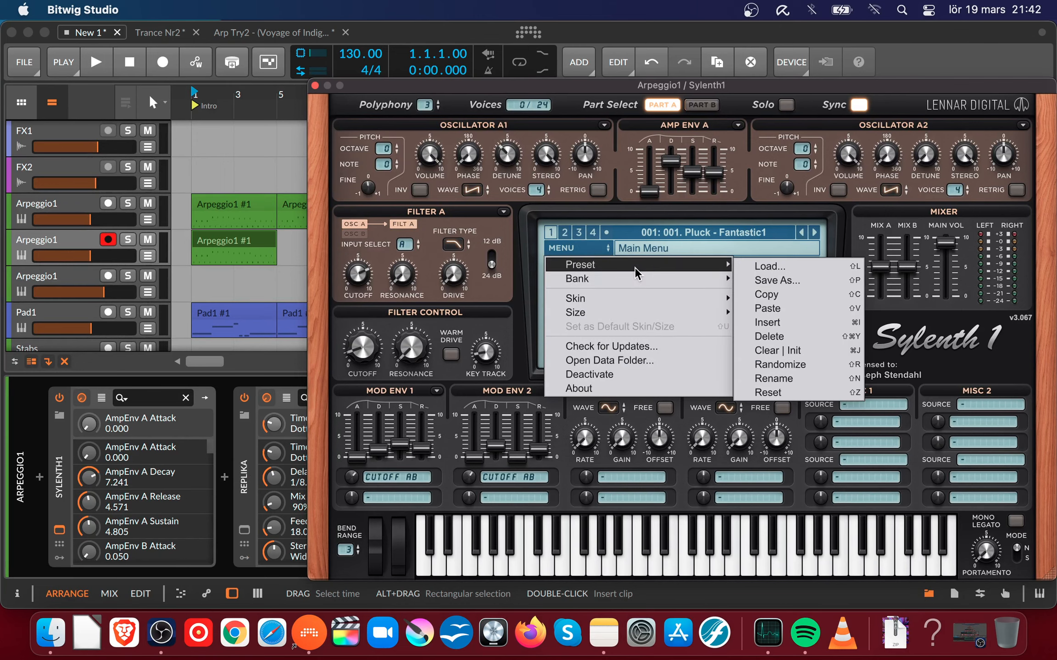
click(775, 267)
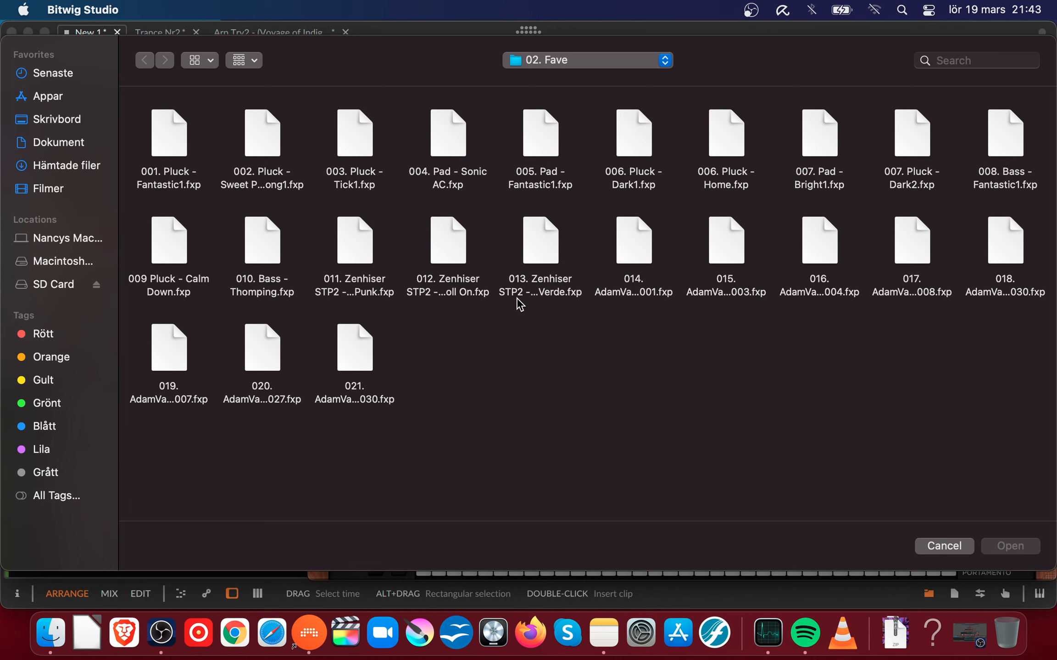
click(638, 159)
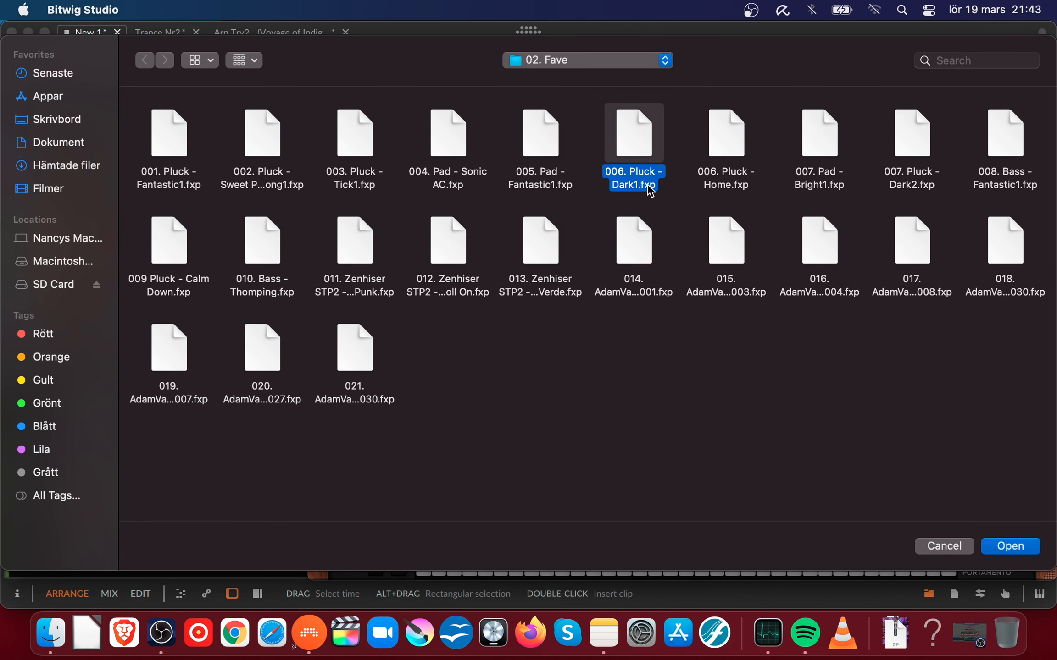
click(1009, 546)
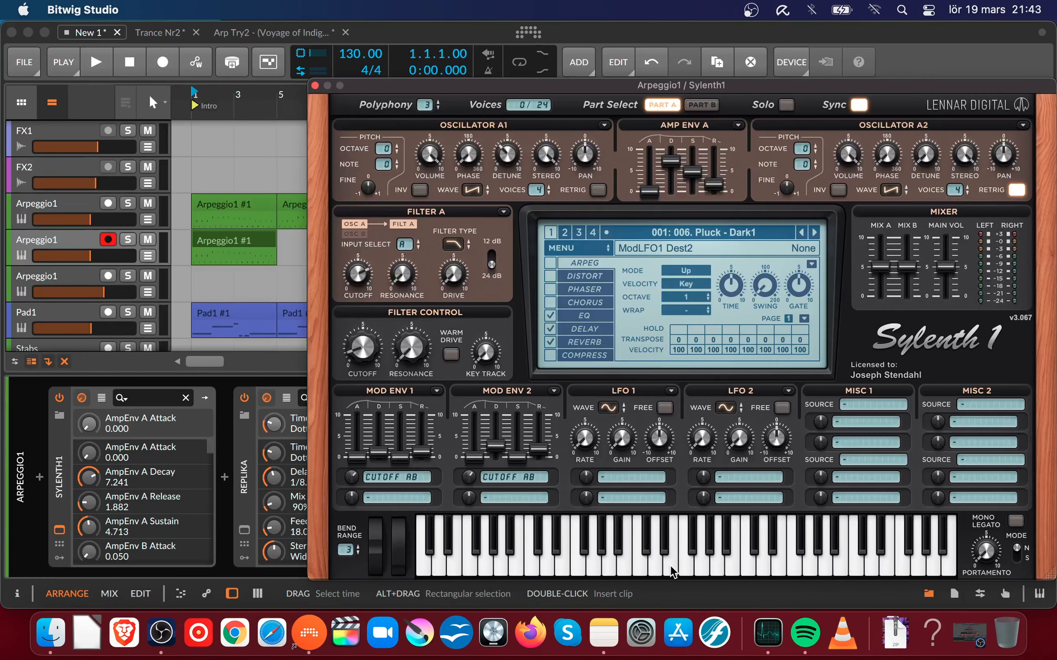
- Audition the pluck on the Sylenth1 keyboard, raise its main volume to about 8.431, and close the synth window
click(658, 566)
drag(647, 567, 828, 574)
drag(946, 267, 948, 207)
drag(616, 569, 732, 571)
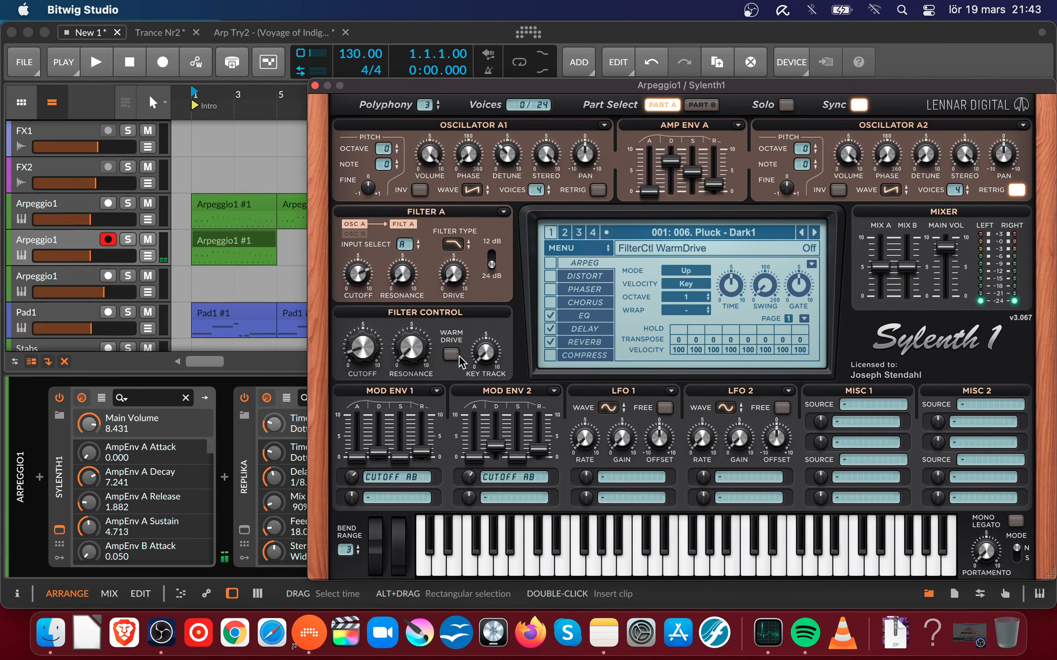
drag(609, 563, 767, 560)
drag(406, 85, 441, 80)
click(350, 81)
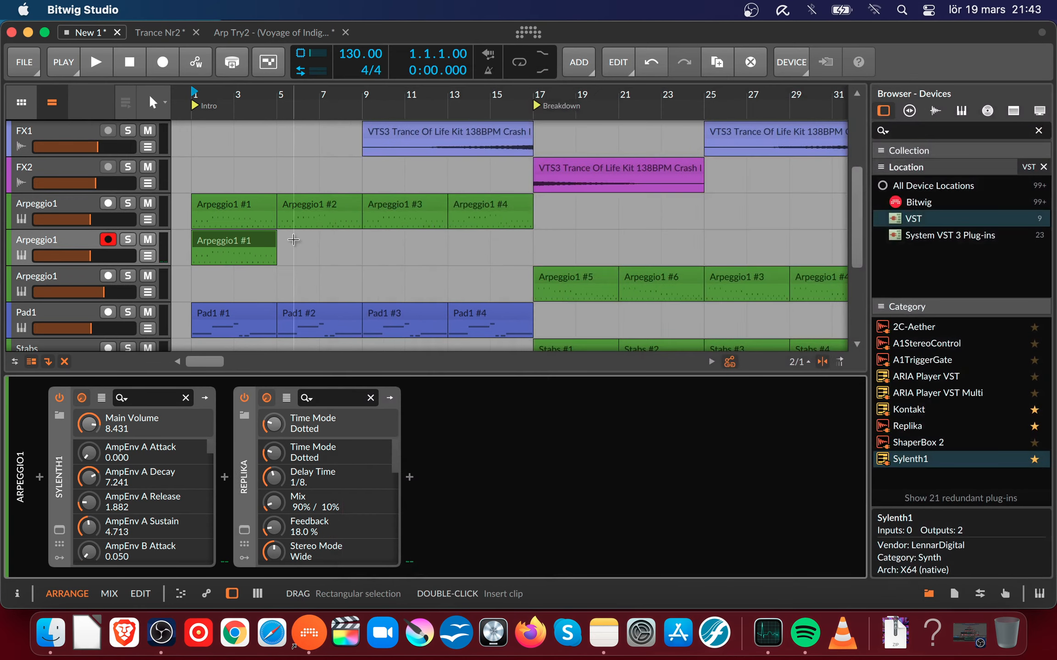
- Rename the duplicated arpeggio track as Arpeggio2
click(220, 237)
drag(200, 97, 201, 149)
double_click(350, 240)
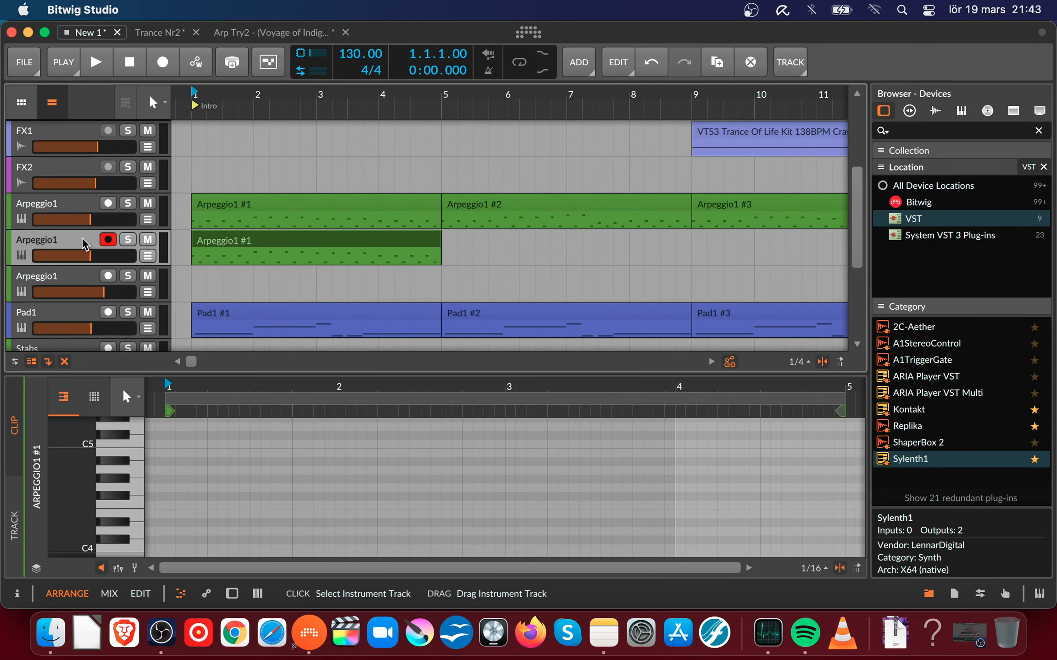
right_click(70, 240)
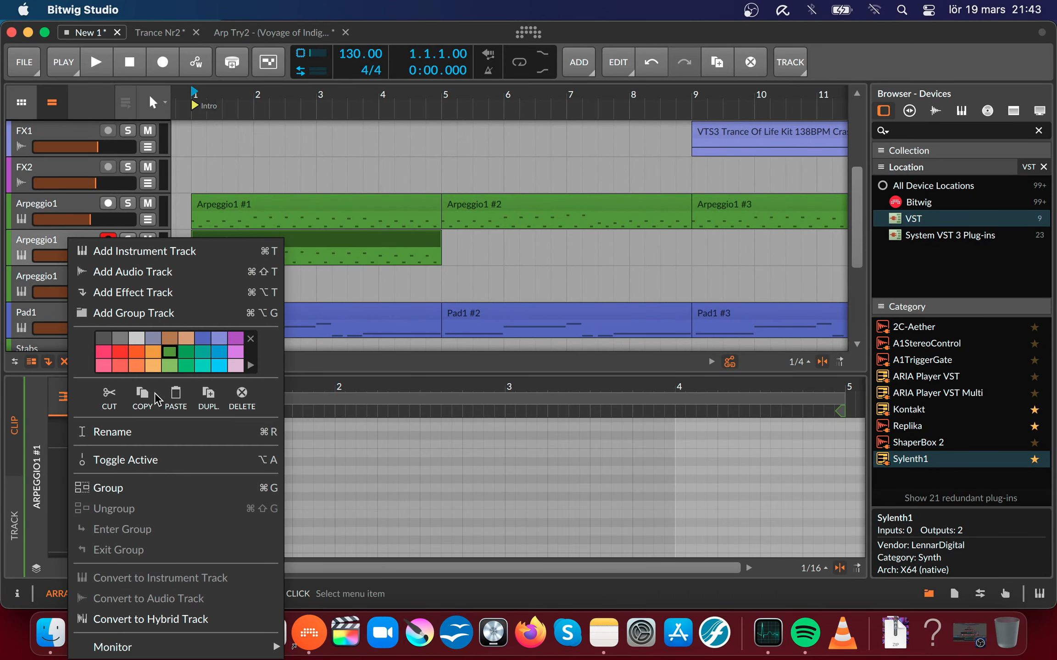
click(144, 431)
click(67, 240)
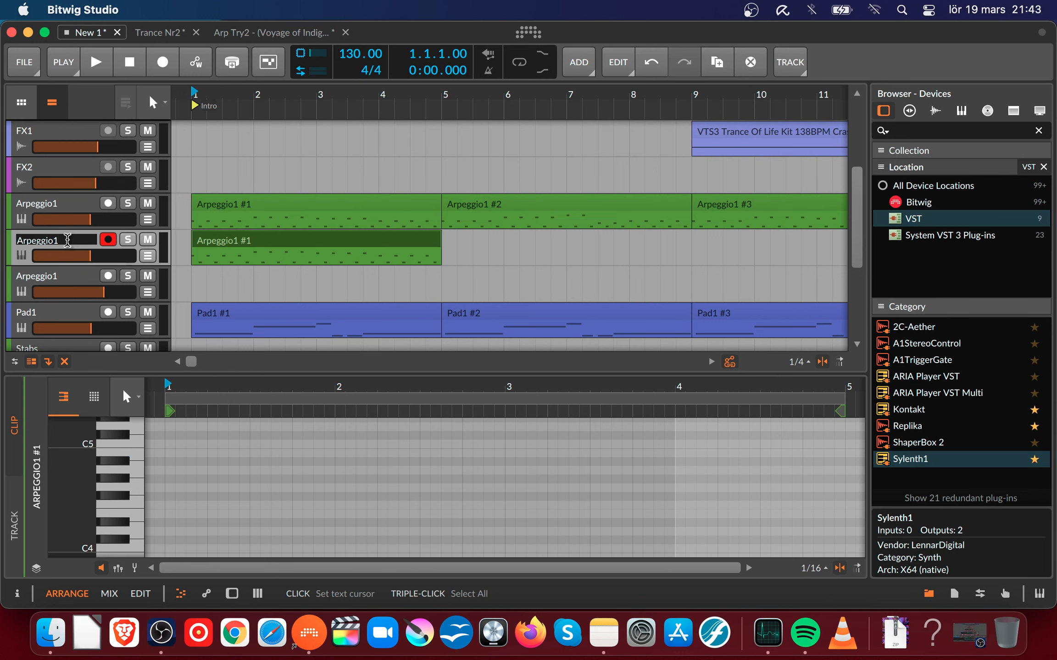
key(BackSpace)
text(2)
key(Return)
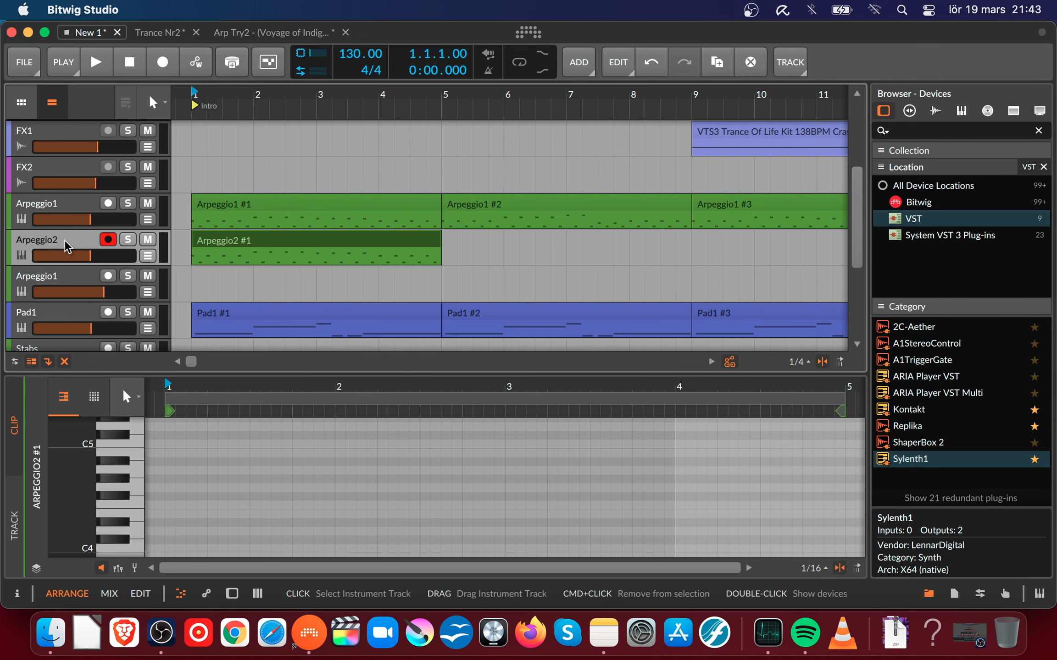
- Rename the duplicated arpeggio track as Arpeggio3
right_click(67, 246)
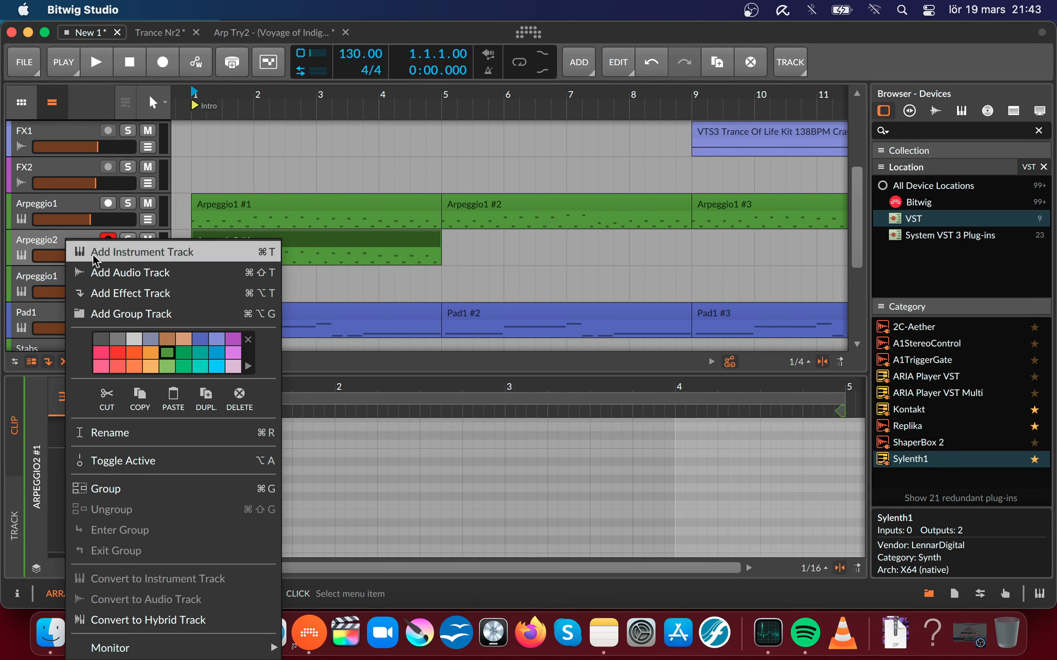
click(104, 432)
key(Right)
key(BackSpace)
text(3)
key(Return)
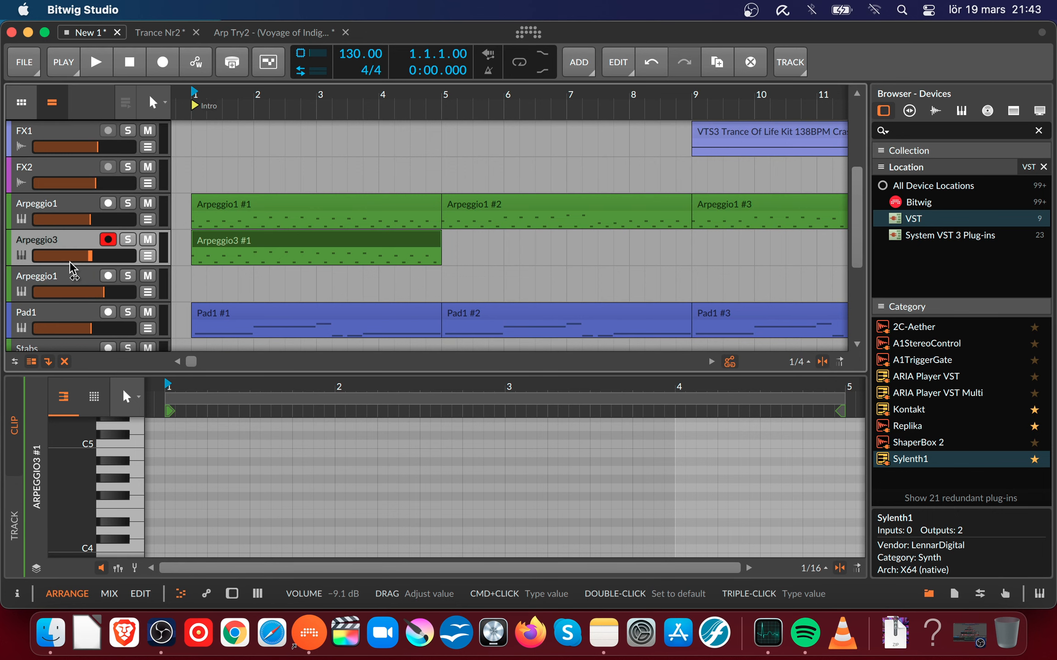
- Rename the Breakdown arpeggio track below it as Arpeggio2
right_click(68, 273)
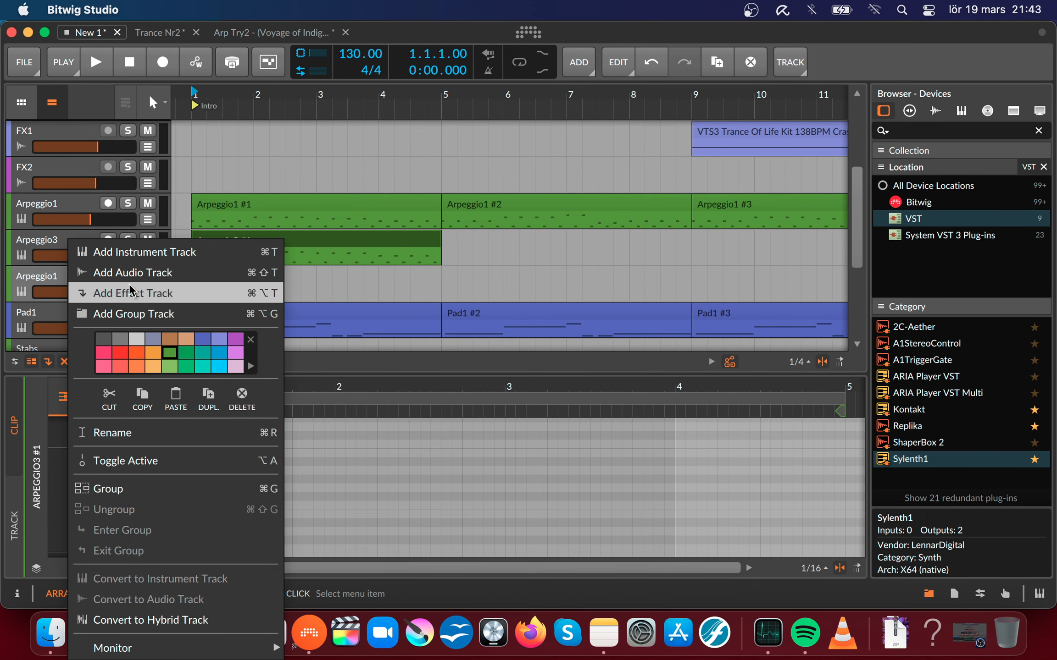
click(130, 432)
key(Right)
key(BackSpace)
text(2)
key(Return)
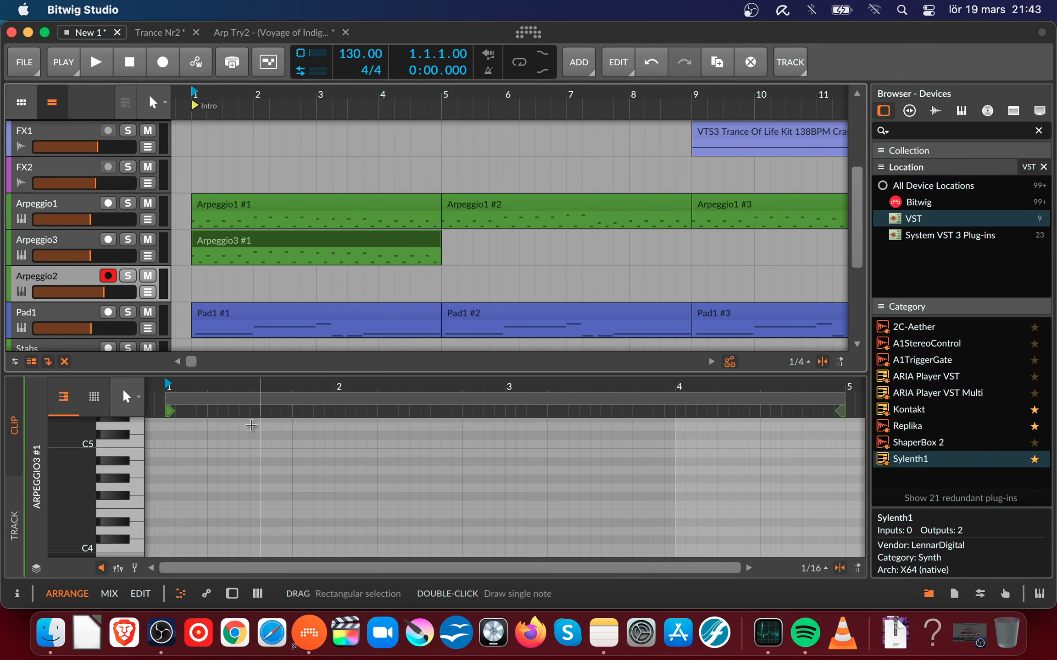
- Move the loop region to the start of the Intro, shorten it to bars 1 to 5, and enable looping
click(81, 251)
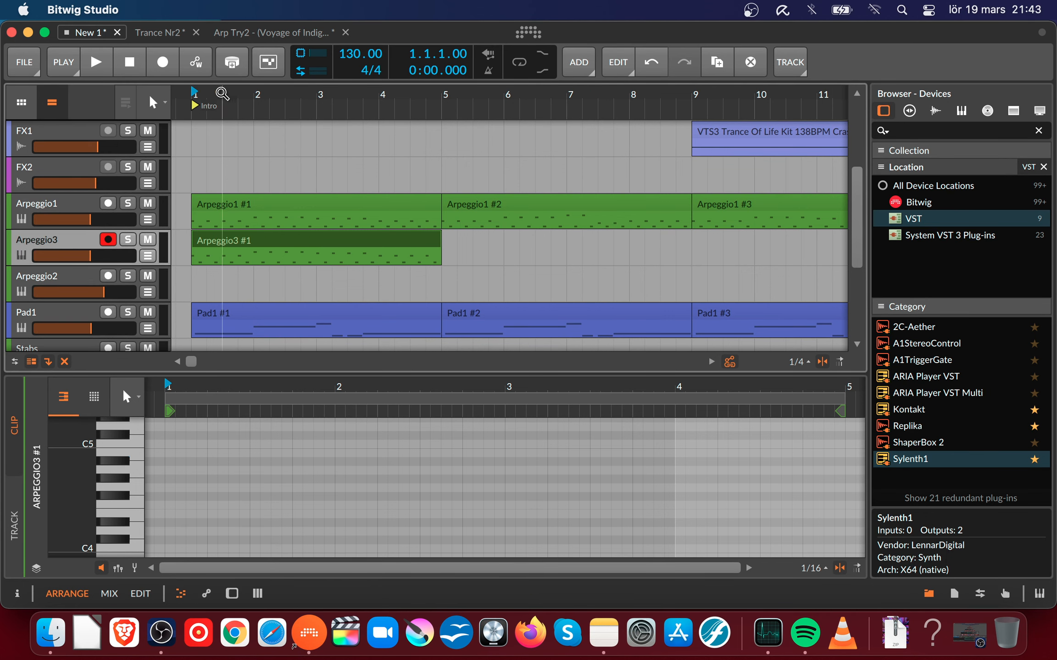
drag(199, 94, 196, 74)
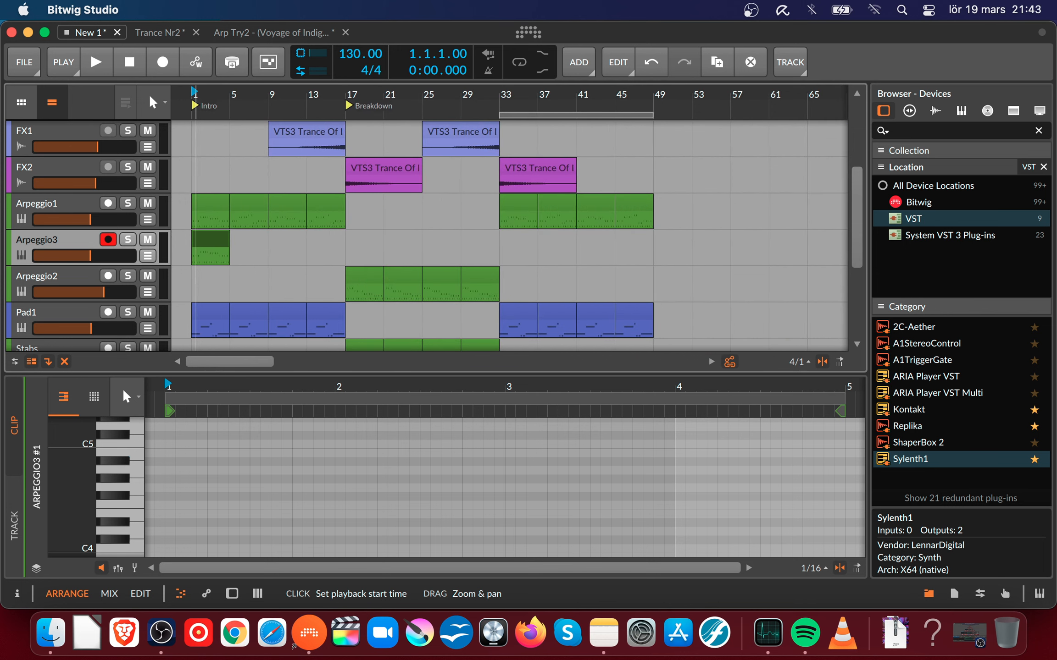
drag(541, 117, 209, 133)
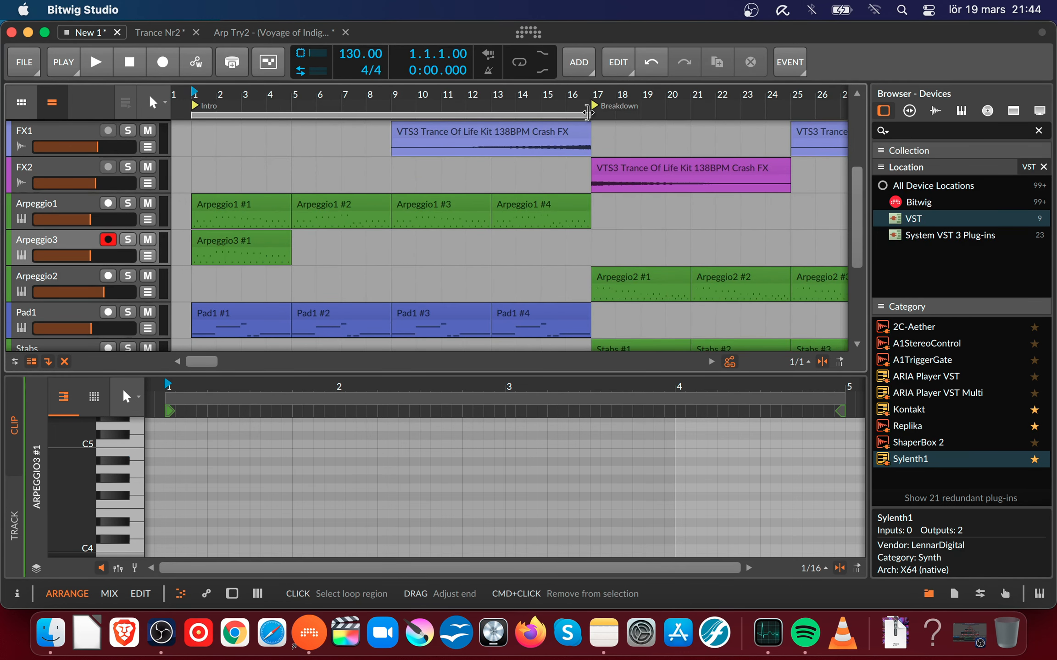
drag(589, 115, 359, 125)
drag(218, 134, 406, 180)
click(411, 112)
drag(419, 114, 403, 117)
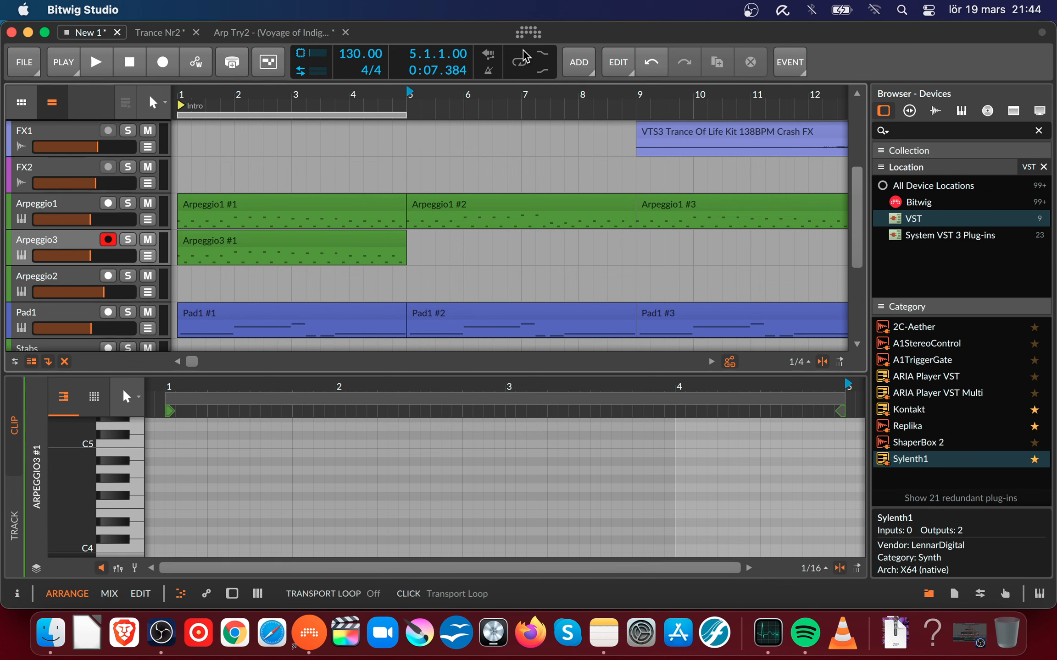
key(l)
- Play the loop from bar 1 and mute the Arpeggio3 track, stopping playback after a short listen
click(181, 102)
key(space)
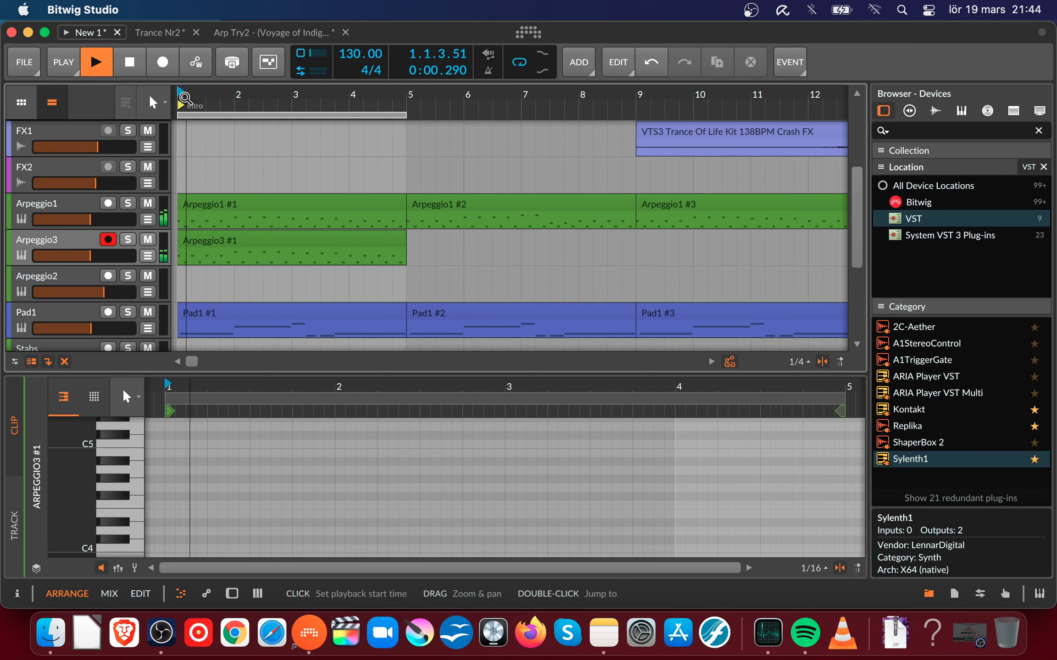
click(147, 243)
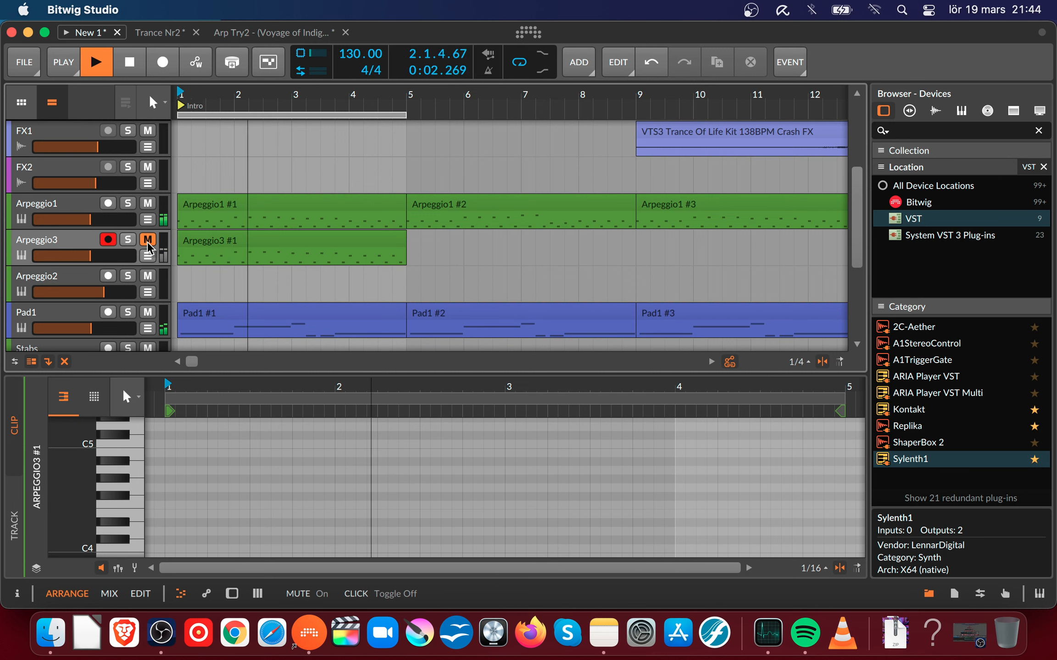
key(space)
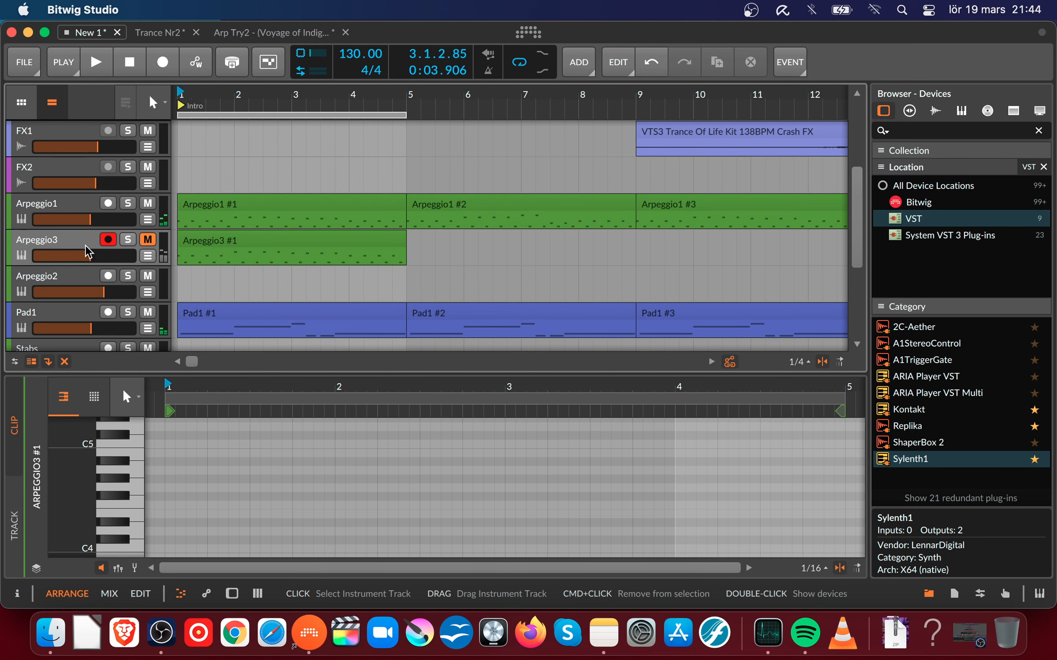
- Open the Arpeggio3 clip's notes and delete everything after the first six notes
double_click(79, 241)
click(206, 241)
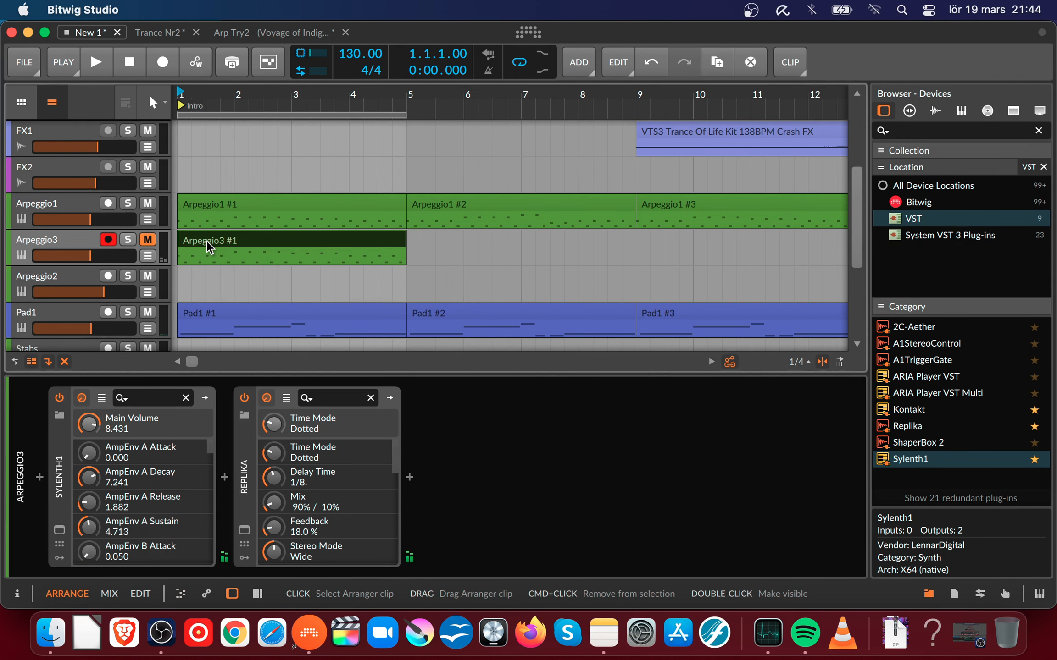
double_click(206, 241)
drag(270, 387, 459, 553)
key(Delete)
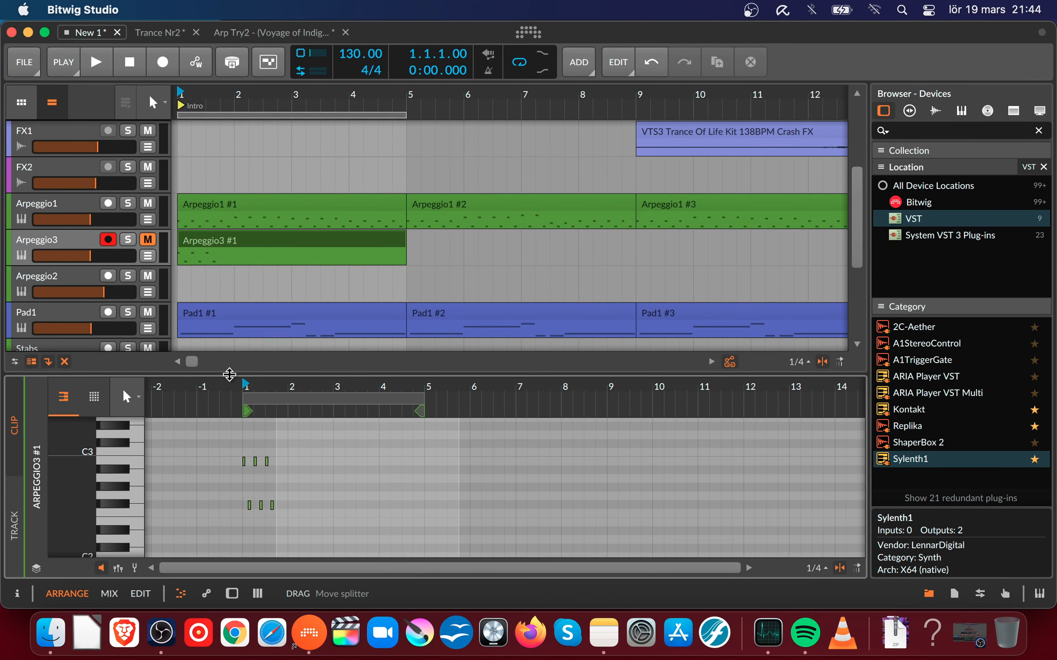
- Listen briefly to the remaining notes with Arpeggio3 soloed, then switch the solo off
drag(243, 387, 244, 305)
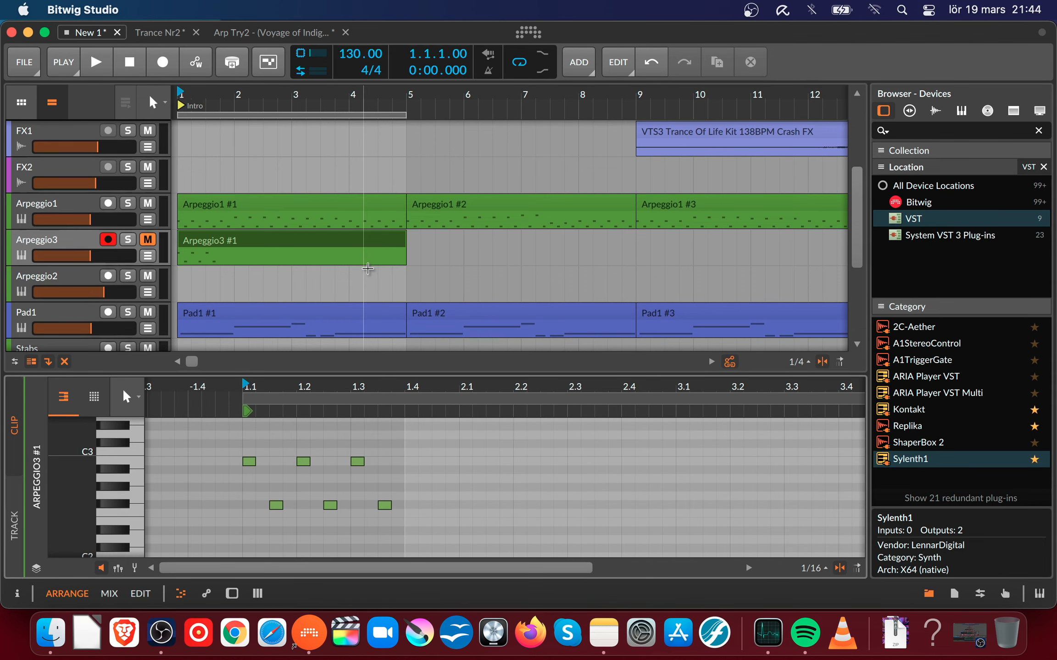
key(space)
key(space)
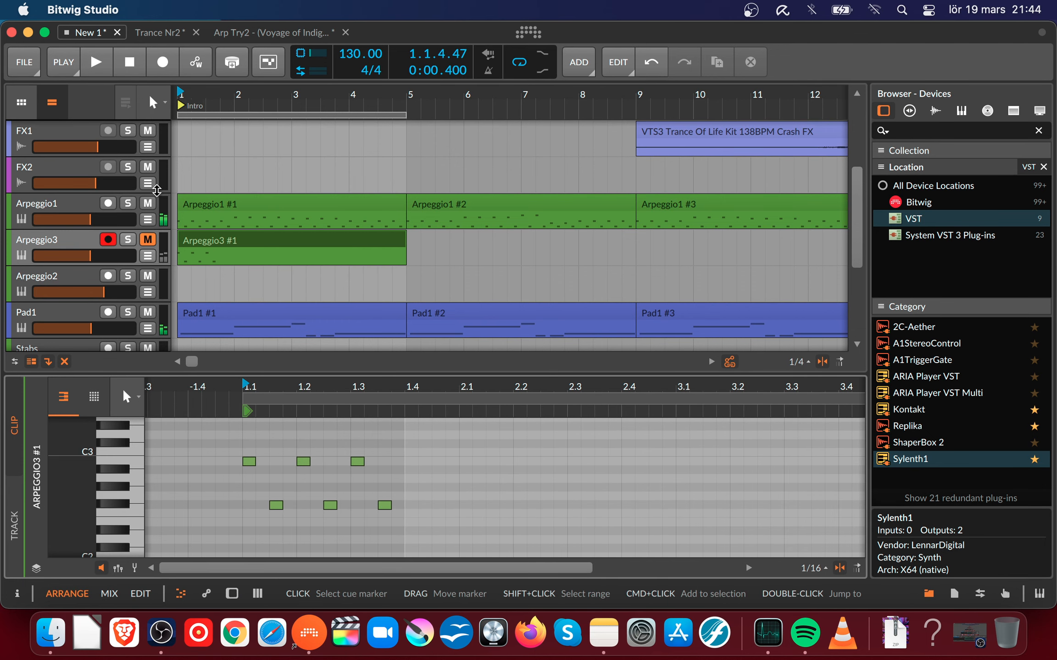
click(127, 240)
key(space)
key(space)
click(128, 241)
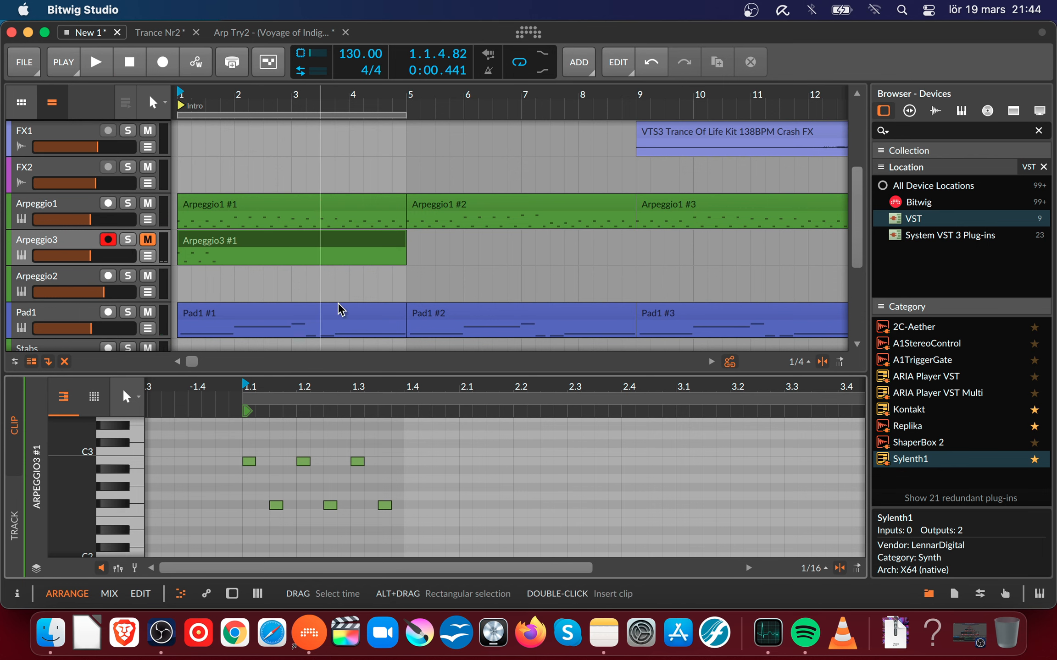
- Raise the three upper notes in the Arpeggio3 clip by six semitones and briefly play the result
drag(371, 370, 389, 278)
scroll(349, 364, up, 3)
drag(235, 378, 436, 423)
key(Up)
key(Up)
key(Up)
key(Up)
key(Up)
key(Up)
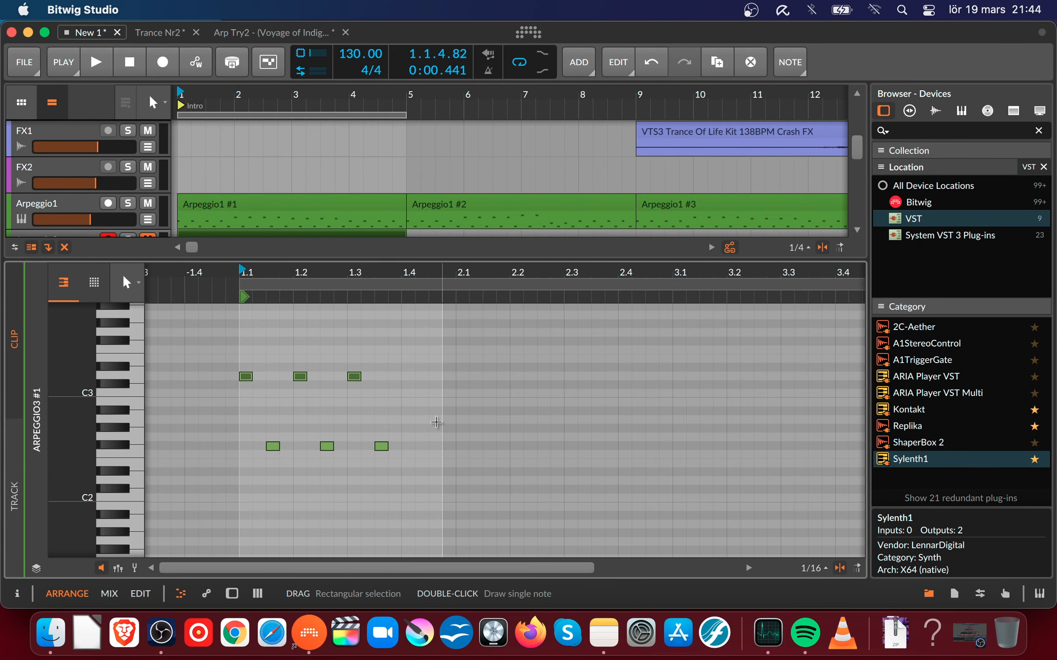
key(space)
key(space)
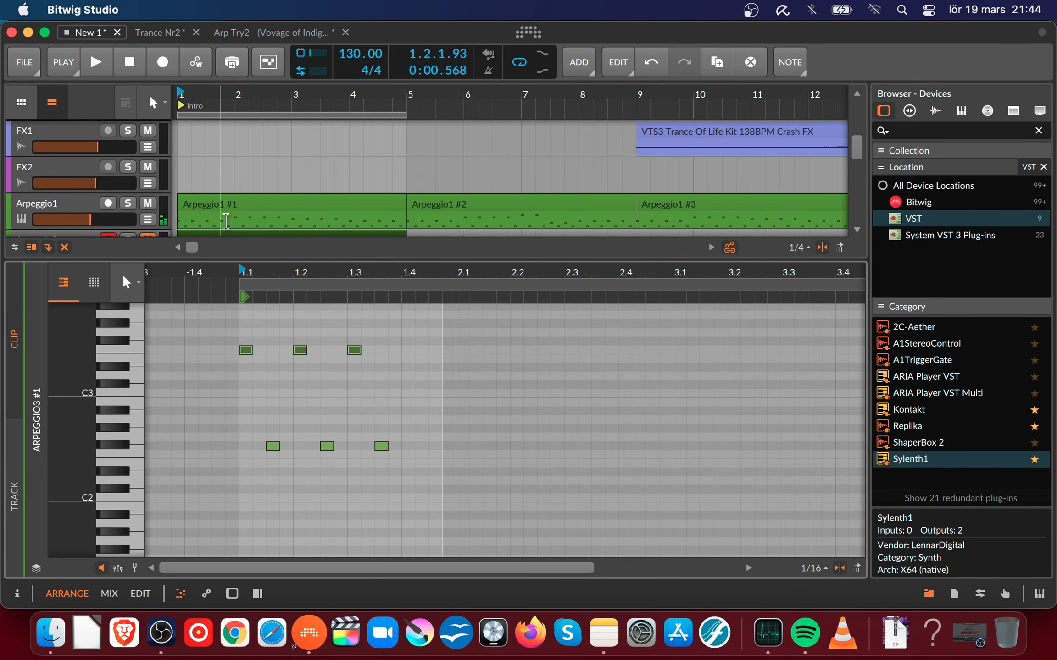
drag(250, 260, 250, 431)
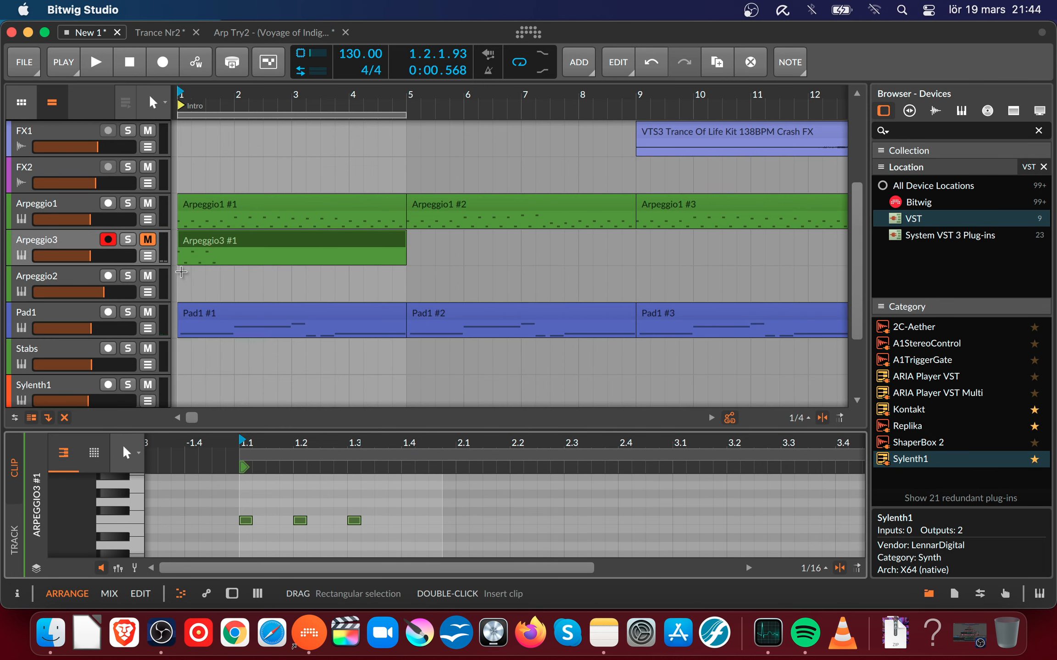
- Unmute and solo the Arpeggio3 track, and play the loop briefly
click(148, 240)
key(space)
key(space)
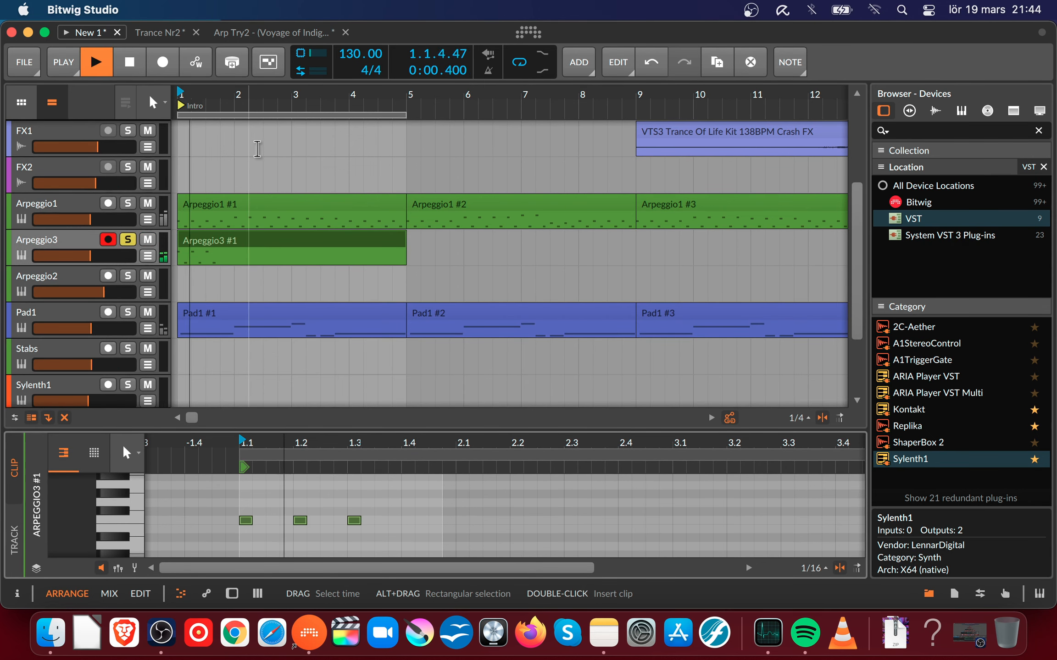
- Enlarge the note editor and raise the three upper notes in the Arpeggio3 clip by one semitone to F#3
drag(344, 428, 317, 314)
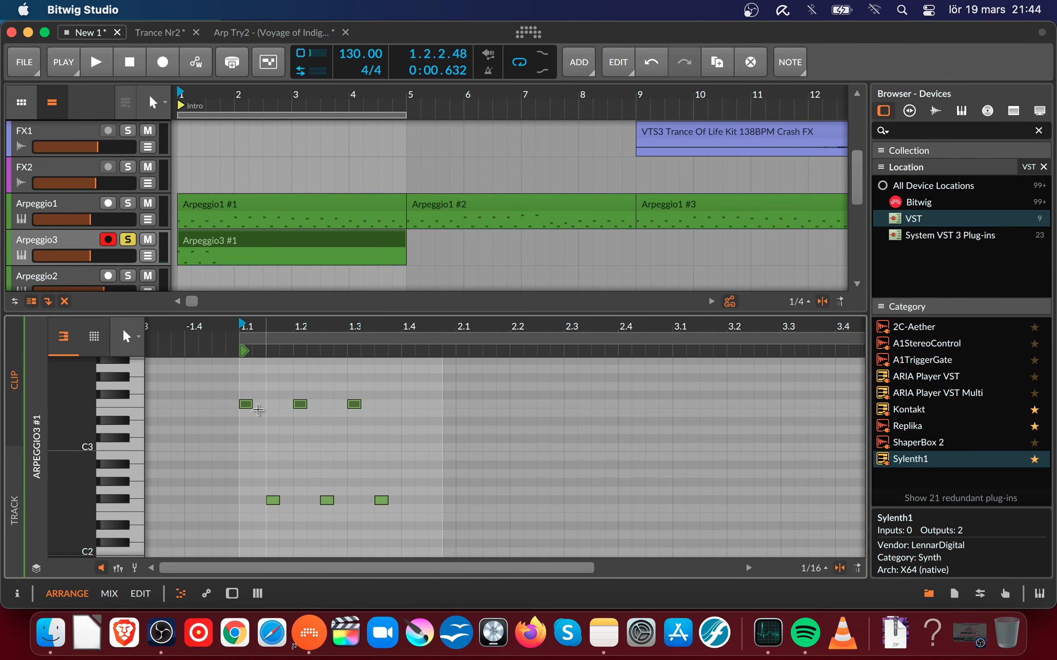
click(247, 406)
drag(238, 385, 388, 424)
click(242, 389)
drag(242, 389, 418, 431)
key(Up)
key(Up)
key(Down)
- Raise the three lower notes in the Arpeggio3 clip by five semitones to B2 and play the result
drag(251, 463, 451, 541)
key(Up)
key(Up)
key(Up)
key(Up)
key(Up)
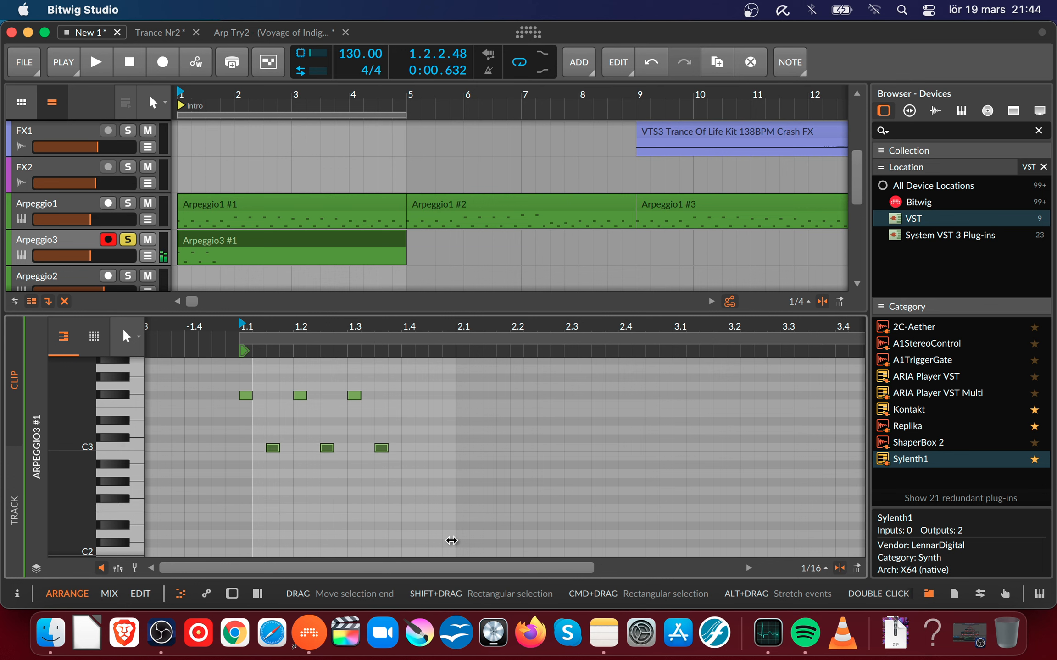
key(space)
key(space)
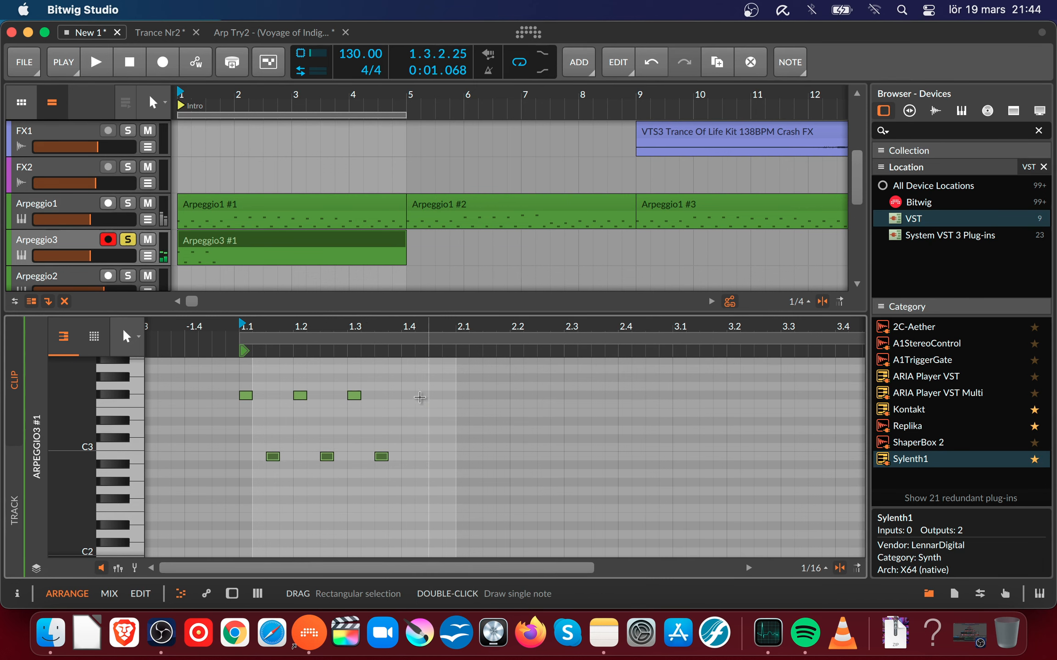
- Switch off the Arpeggio3 solo and replay the opening in short bursts with all tracks
click(130, 239)
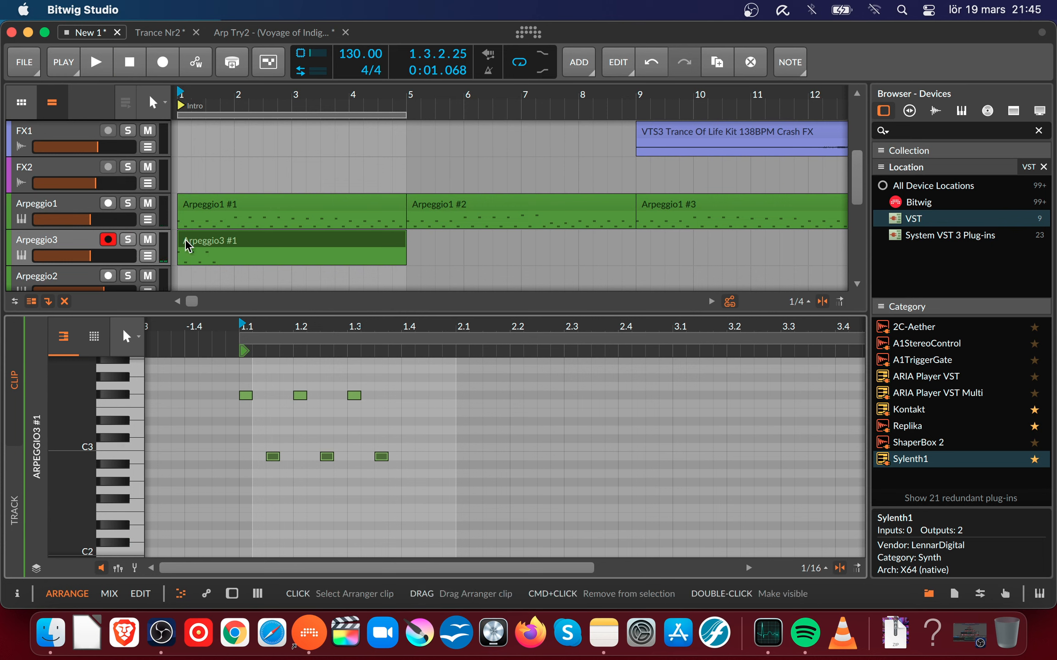
key(space)
key(space)
key(space)
key(space)
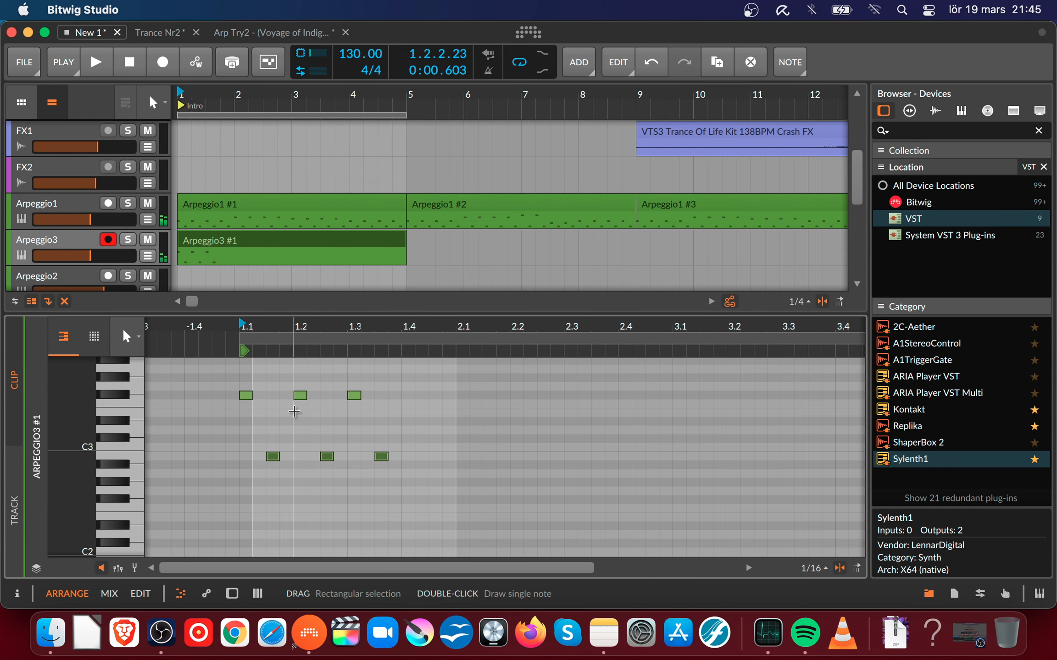
key(space)
key(space)
- Solo Arpeggio3, add Arpeggio1 to the solo, and listen to the two arpeggios together
click(128, 239)
key(space)
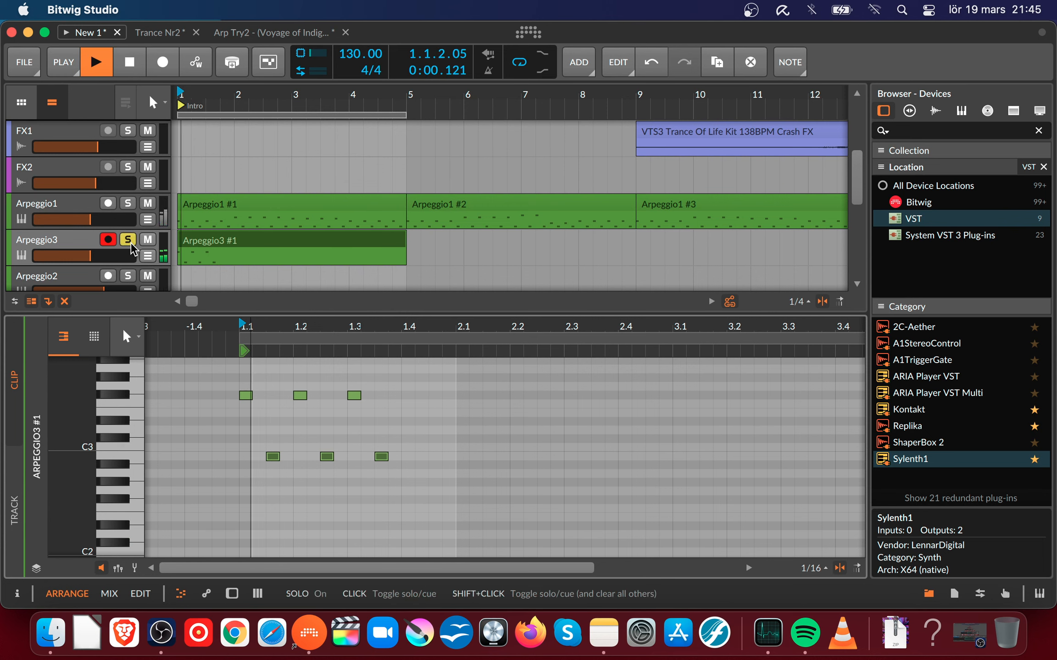
key(space)
click(127, 204)
key(space)
key(space)
key(space)
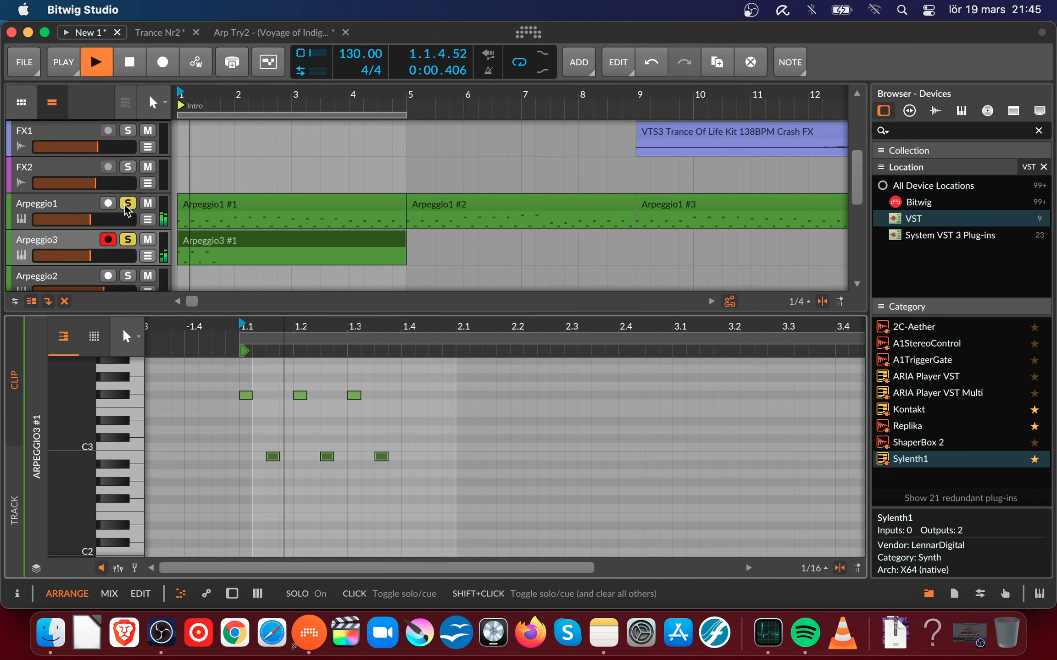
key(space)
- Shift all six notes in the Arpeggio3 clip one sixteenth later and play them against Arpeggio1
click(243, 372)
drag(221, 364, 501, 497)
key(Right)
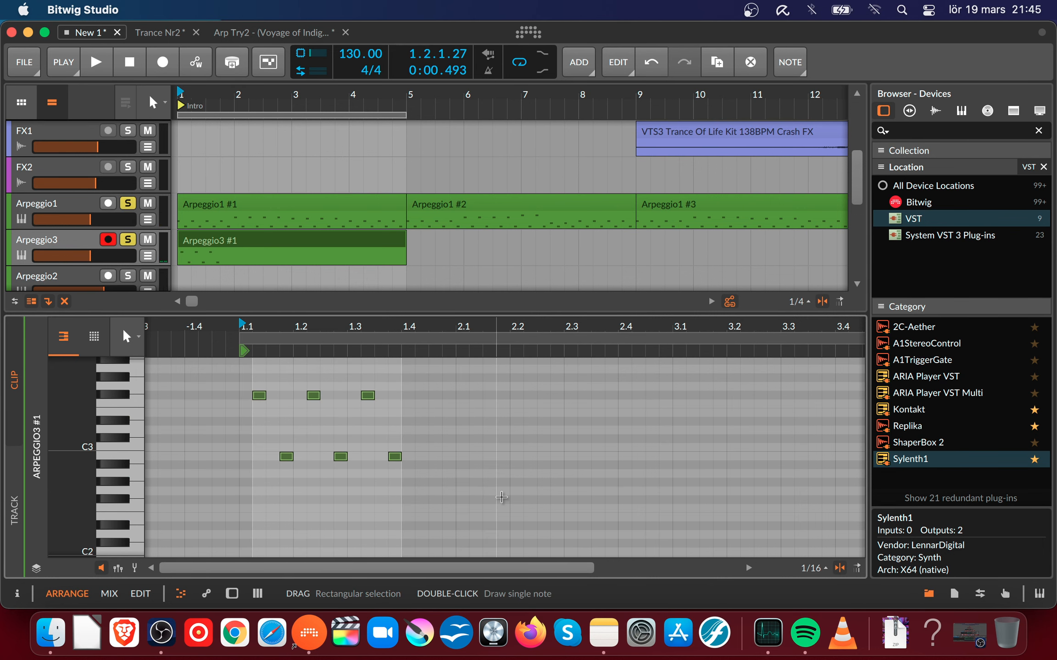
key(space)
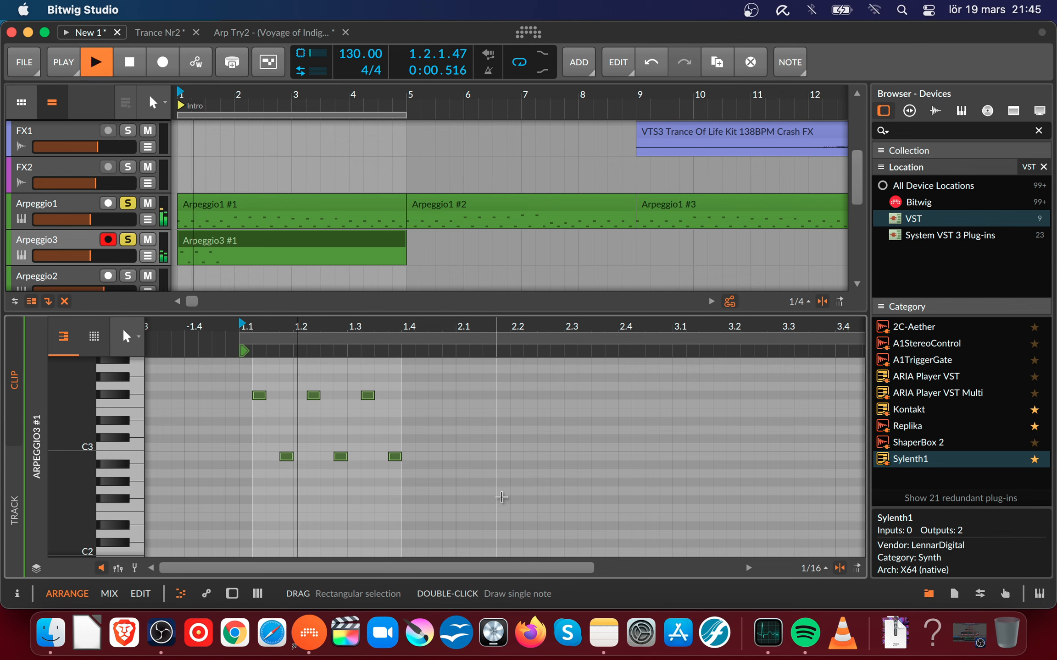
key(space)
key(space)
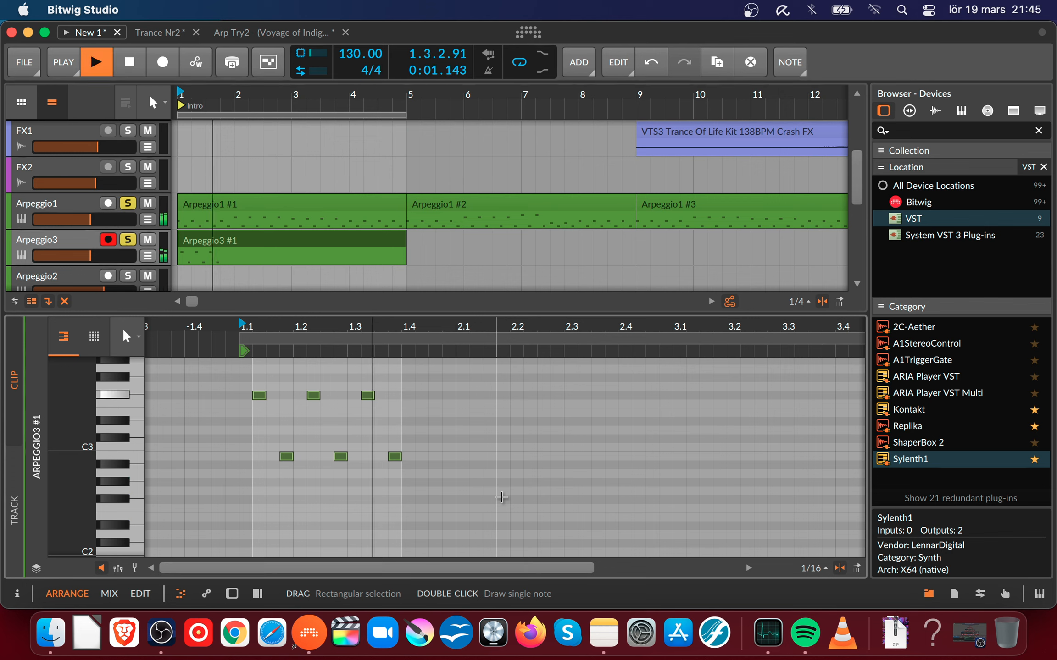
key(space)
- Clear the solos on Arpeggio1 and Arpeggio3 and play the opening with all tracks
click(128, 204)
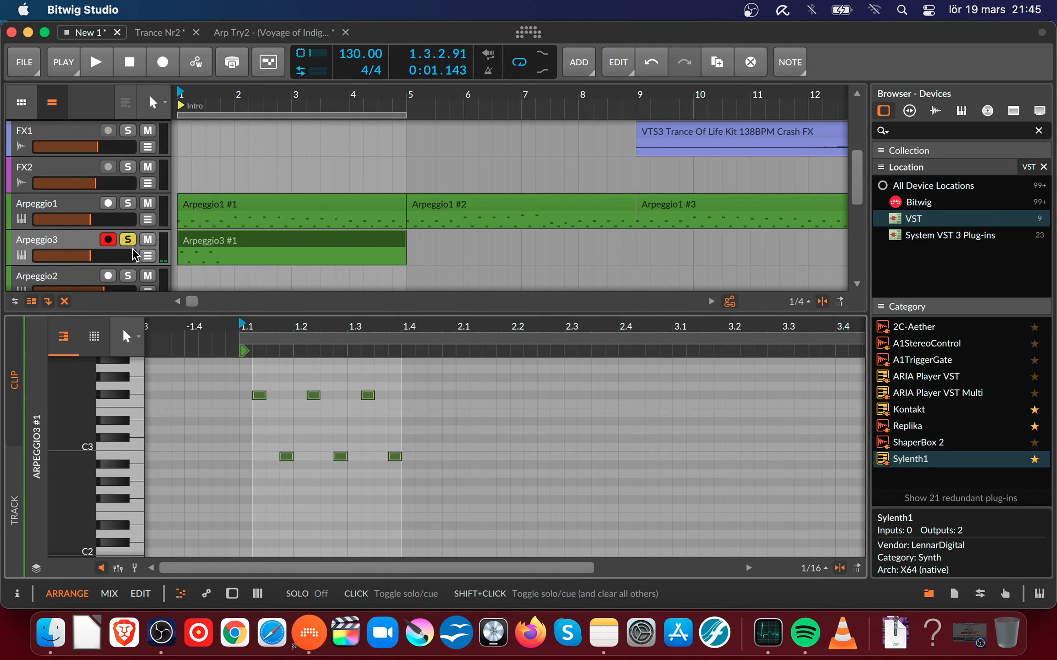
click(128, 239)
key(space)
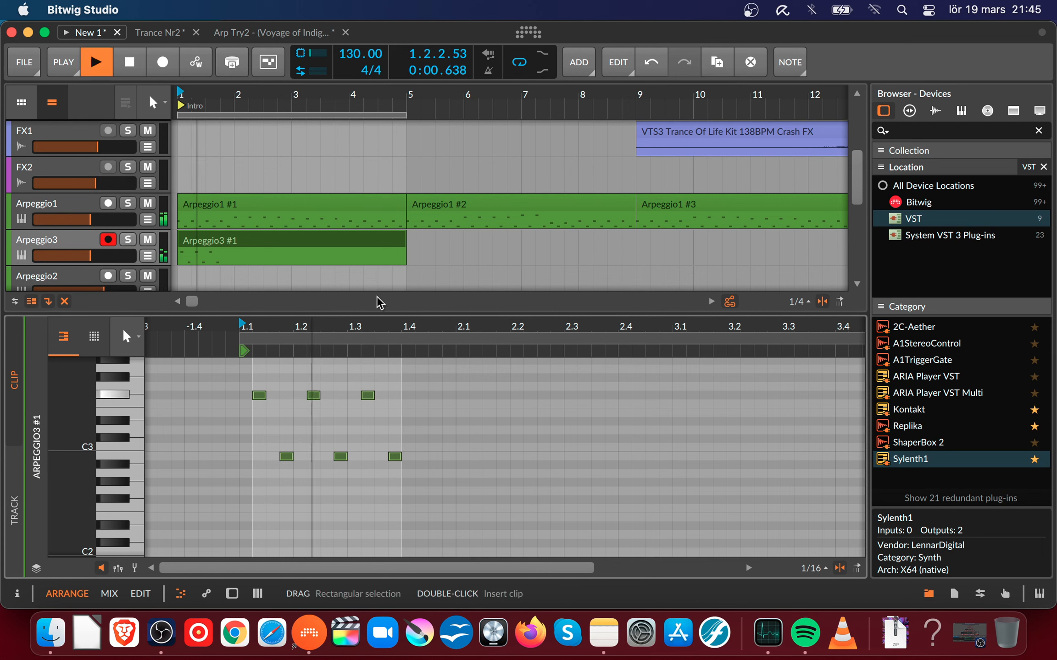
key(space)
key(space)
key(space)
- Raise the Arpeggio3 track volume to about -0.8 dB and replay the opening several times
drag(105, 257, 112, 257)
key(space)
key(space)
key(space)
key(space)
key(space)
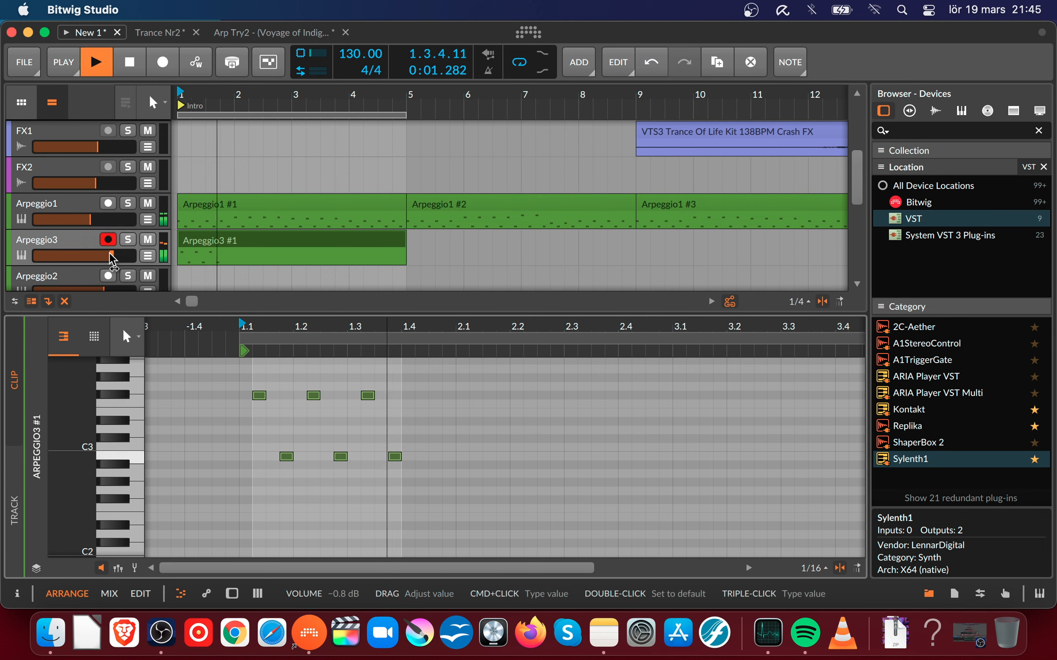
key(space)
- Open Arpeggio3's Sylenth1, switch off its delay while leaving reverb on, and play from bar 1
key(d)
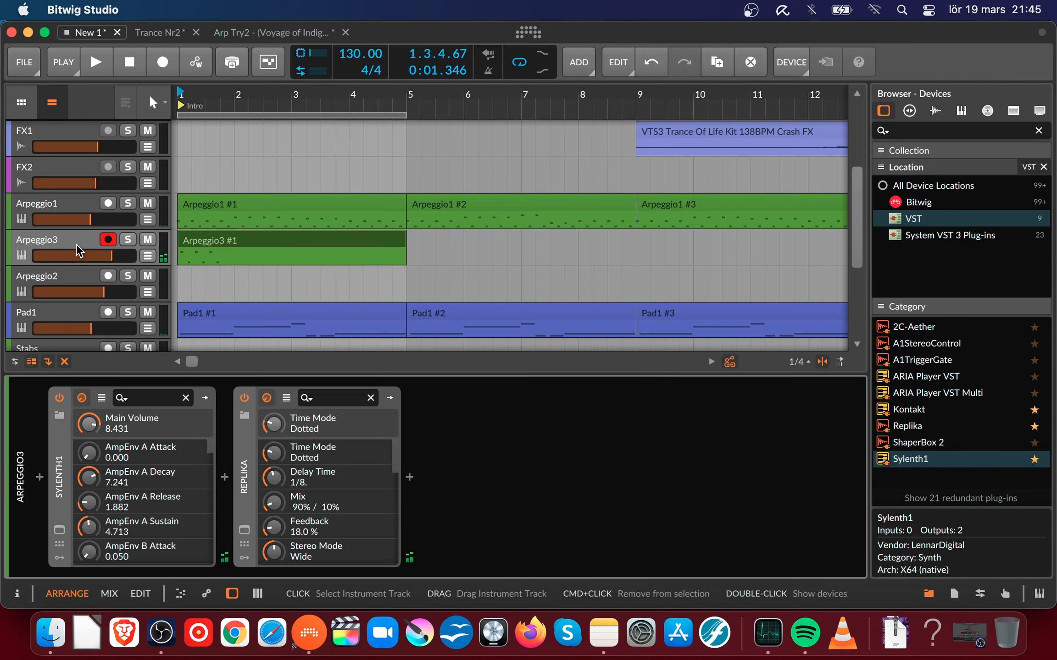
click(60, 530)
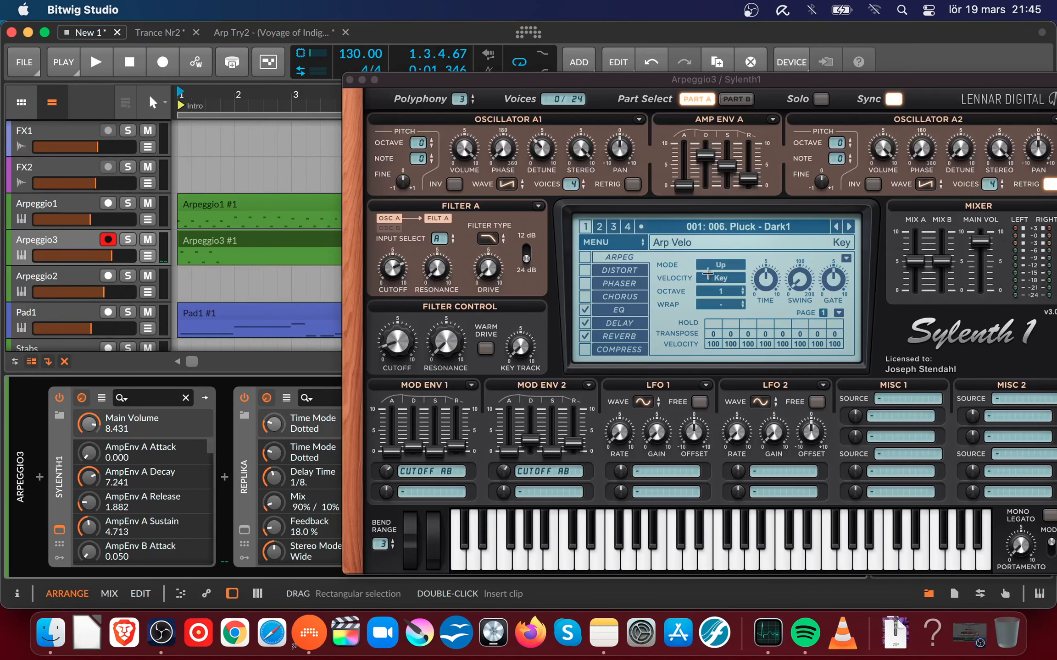
click(587, 337)
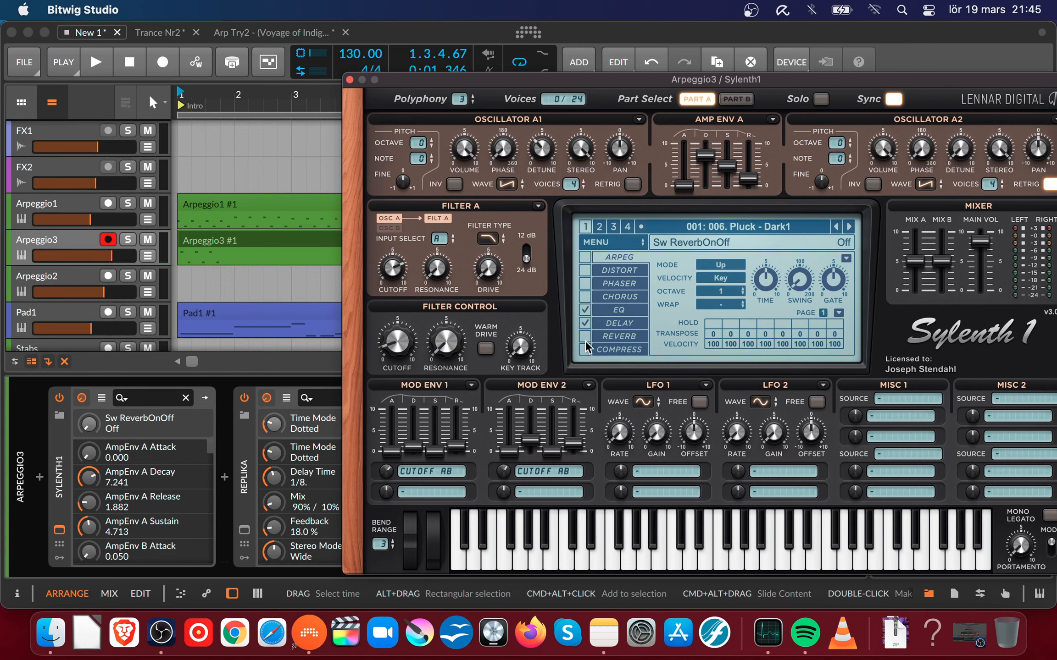
click(588, 323)
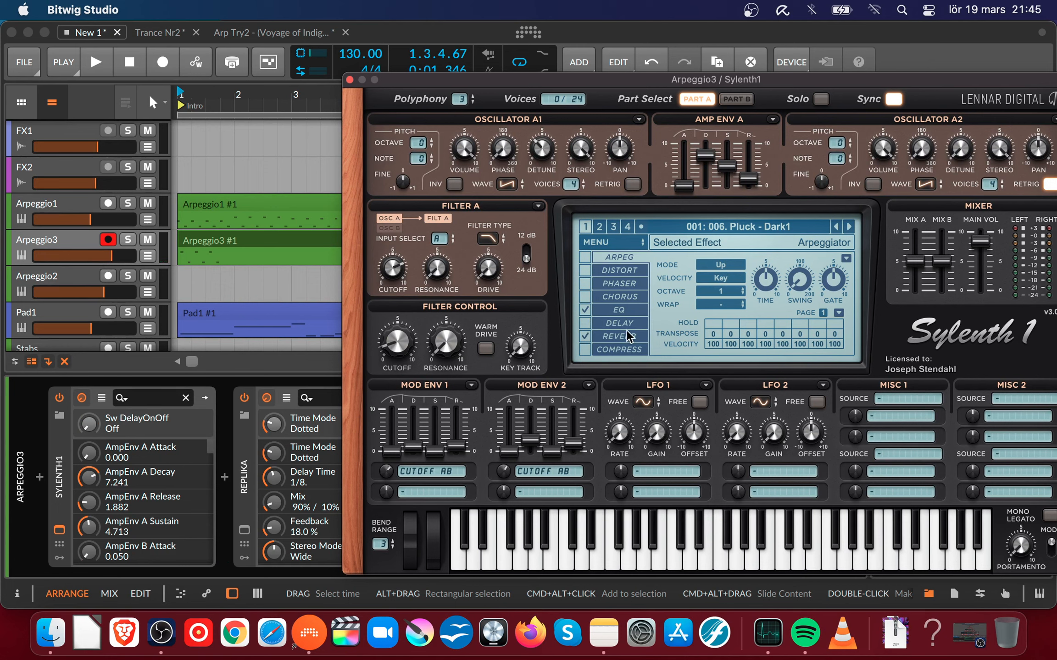
click(181, 92)
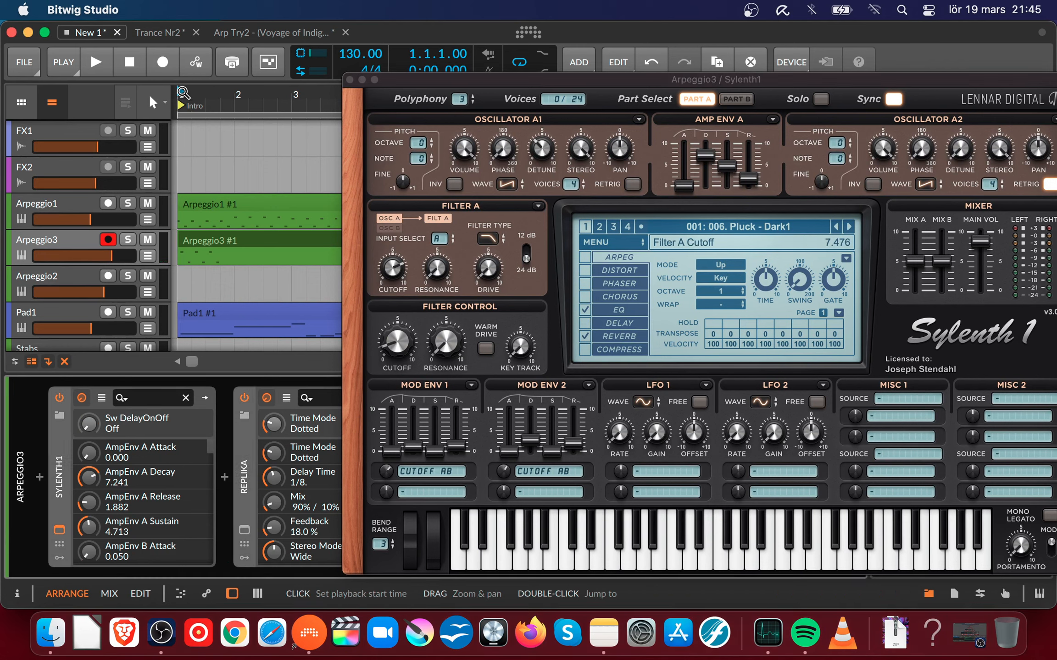
key(space)
key(space)
key(space)
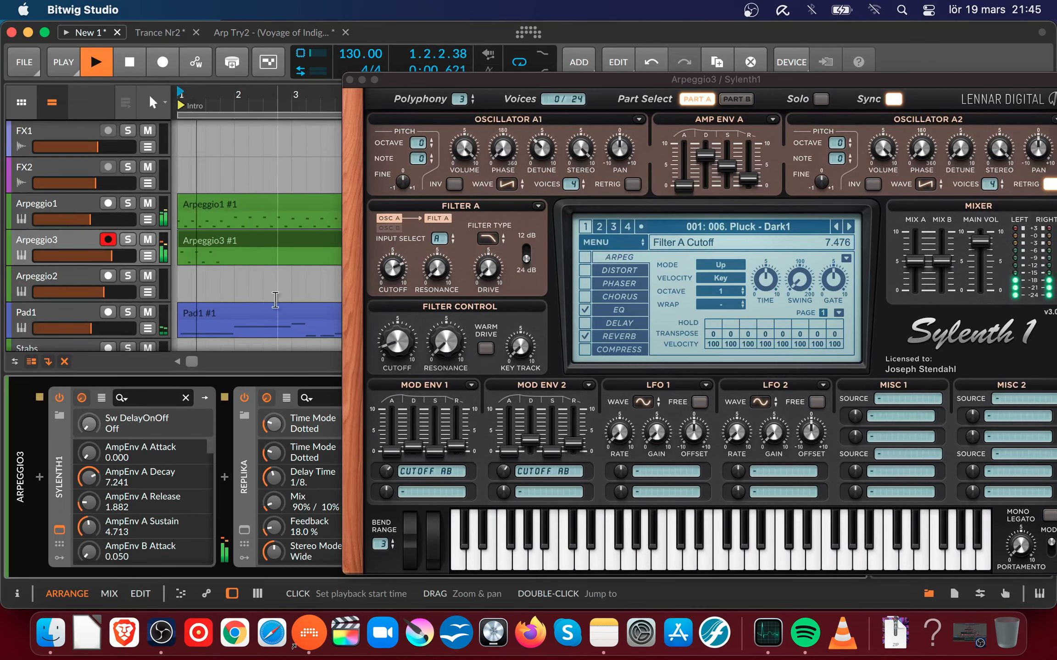
key(space)
- Reopen the Arpeggio3 clip's notes, lower the track volume to about -6.4 dB, and play briefly
double_click(203, 262)
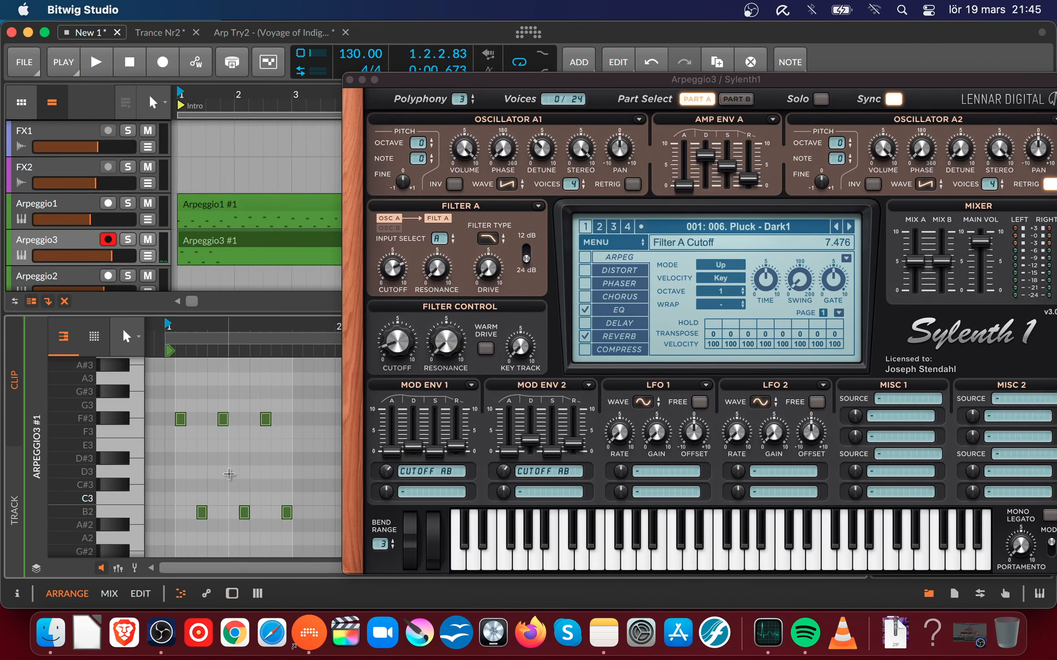
drag(117, 265, 94, 257)
key(space)
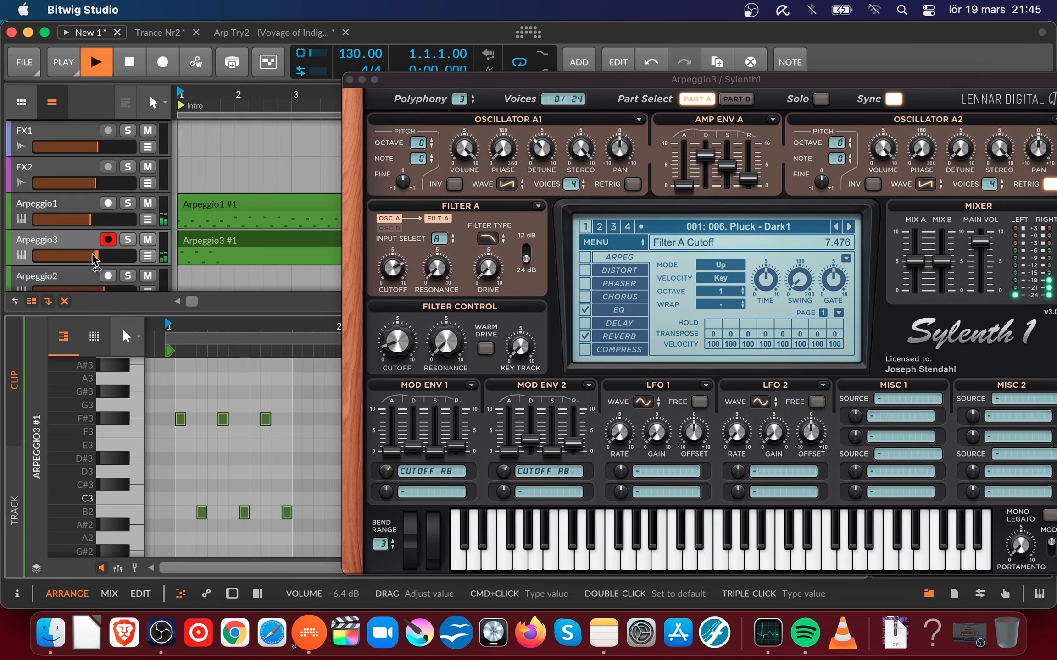
key(space)
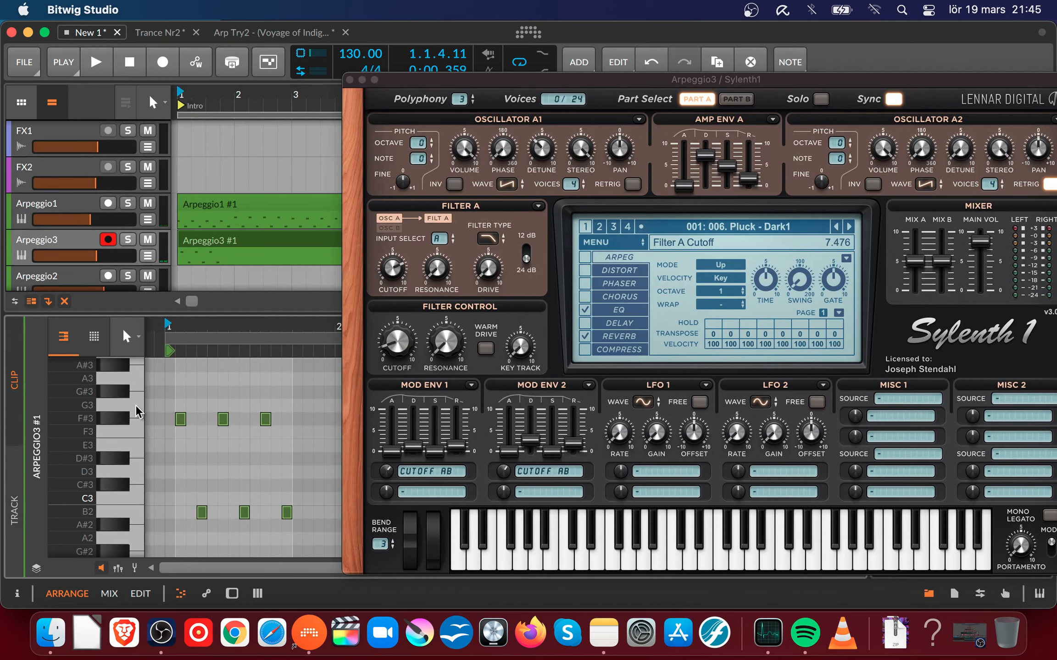
- Move all six Arpeggio3 notes back one sixteenth so the pattern starts at 1.1, and replay it
drag(168, 398, 339, 535)
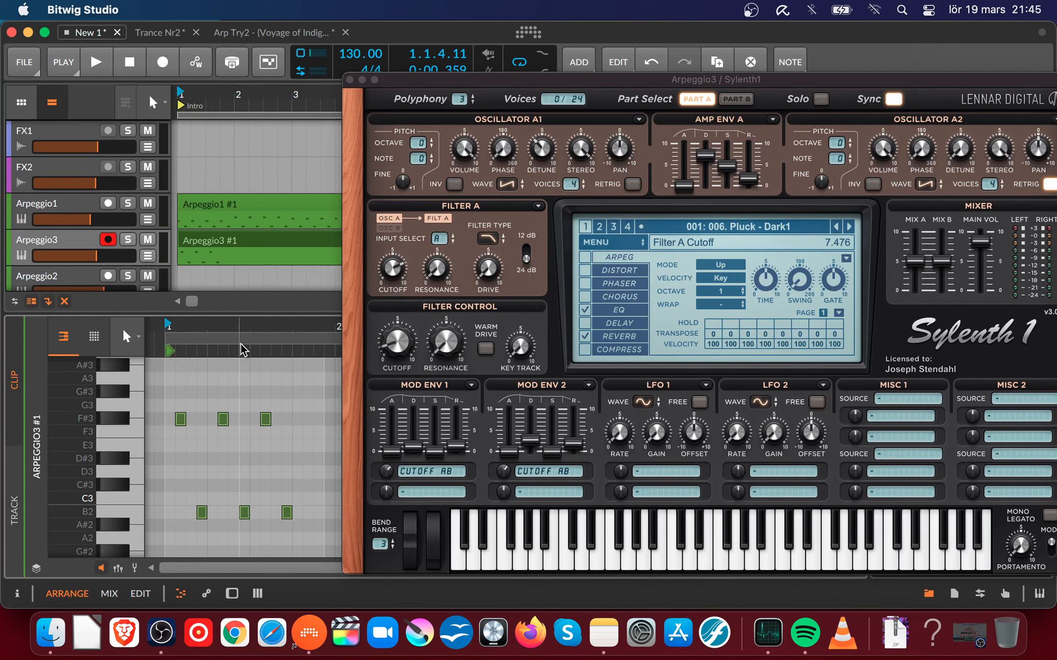
drag(198, 328, 233, 329)
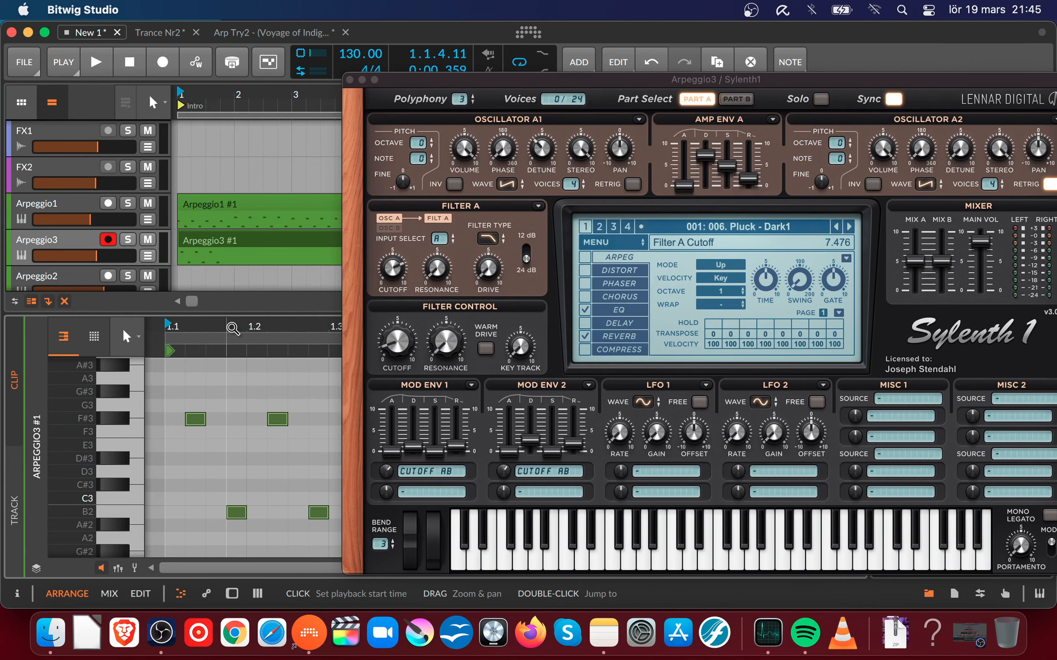
key(space)
key(space)
key(space)
key(space)
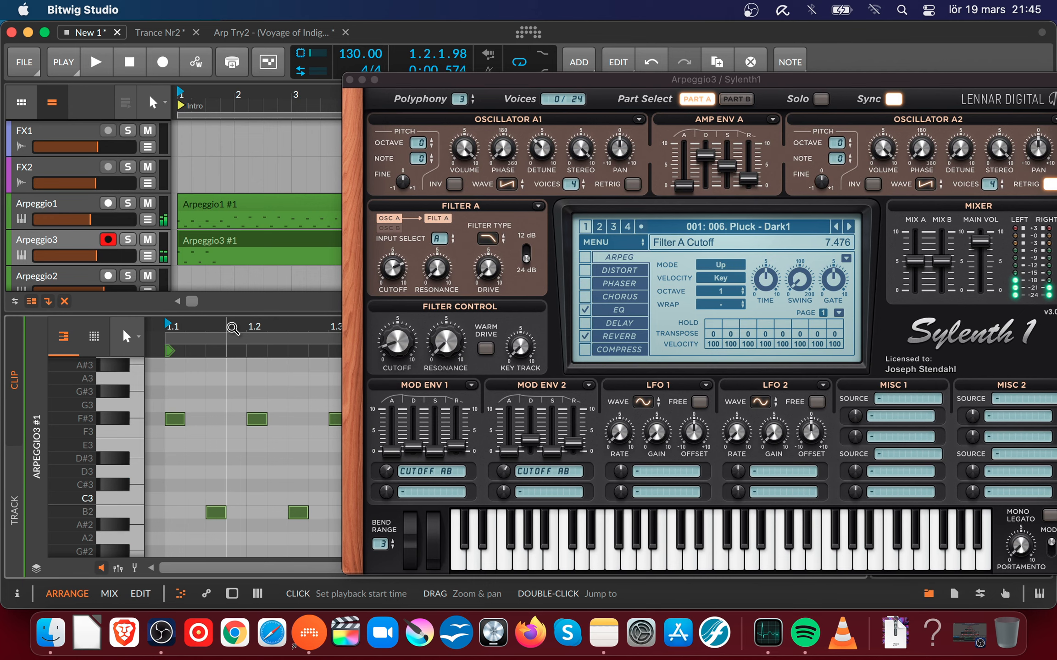
key(space)
key(space)
key(space)
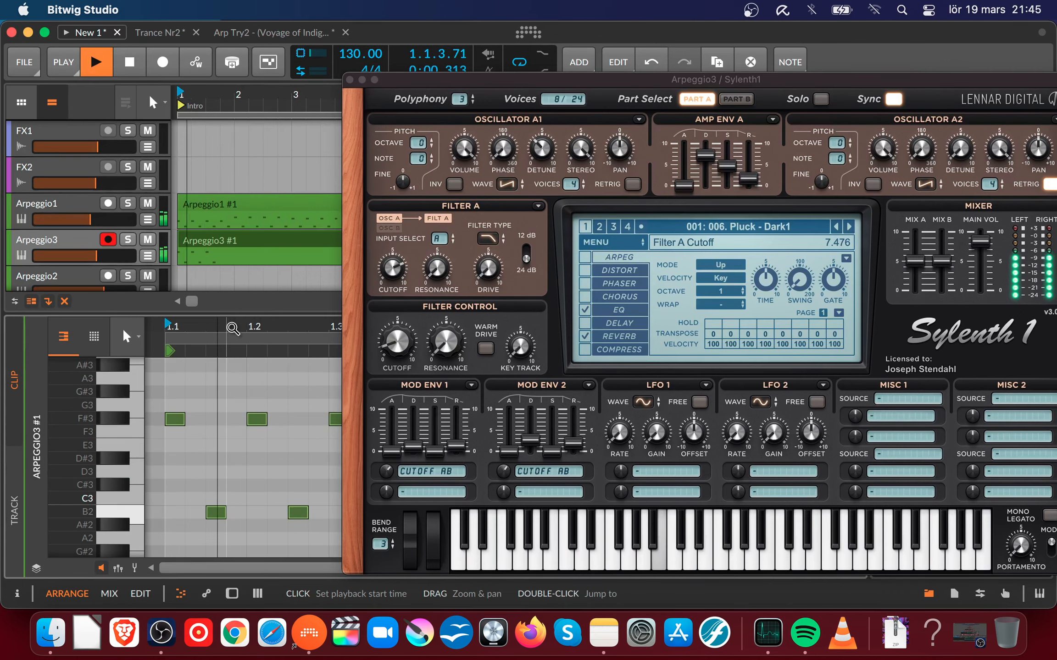
key(space)
- Compare the loop with Arpeggio3 muted and then unmuted
click(148, 239)
key(space)
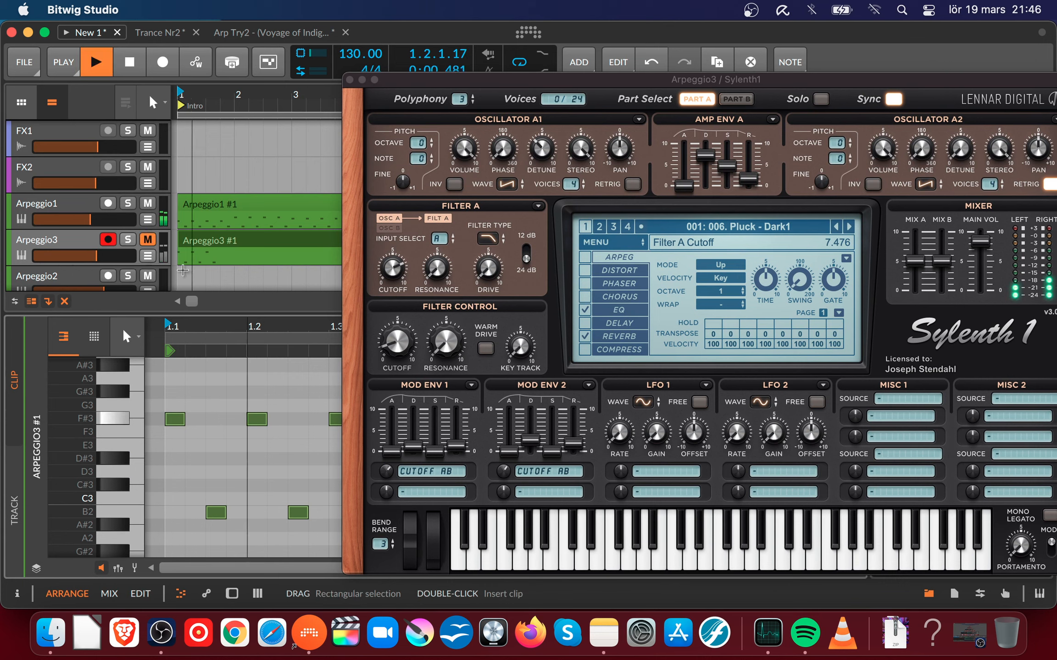
key(space)
click(148, 239)
key(space)
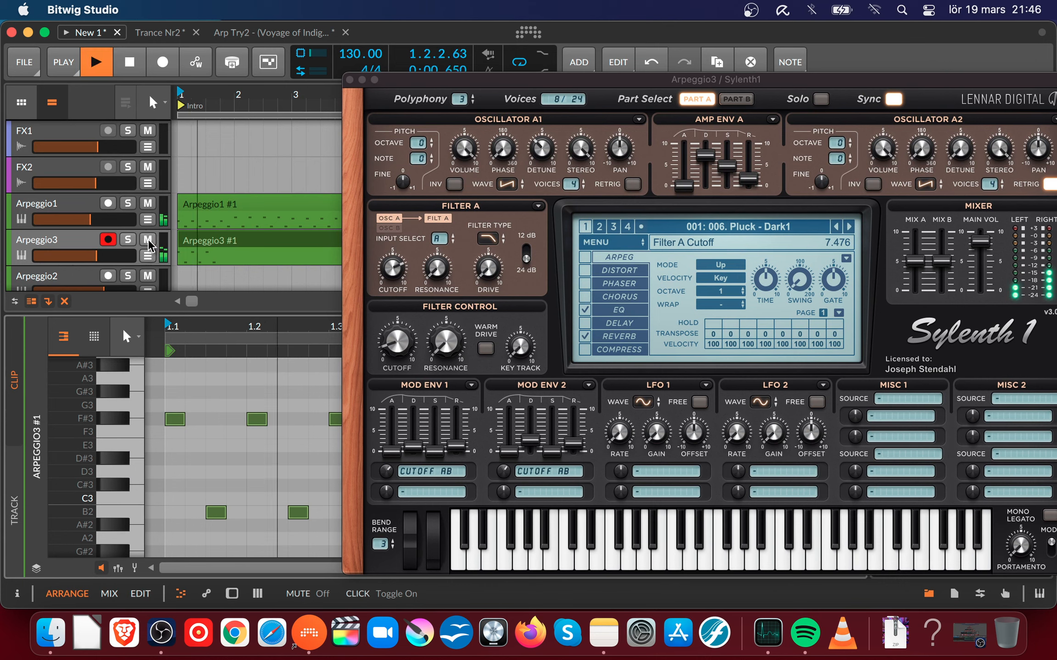
key(space)
- Reposition the Sylenth1 window, lower the amp envelope A decay to about 3.2, and play the result
drag(704, 85, 679, 72)
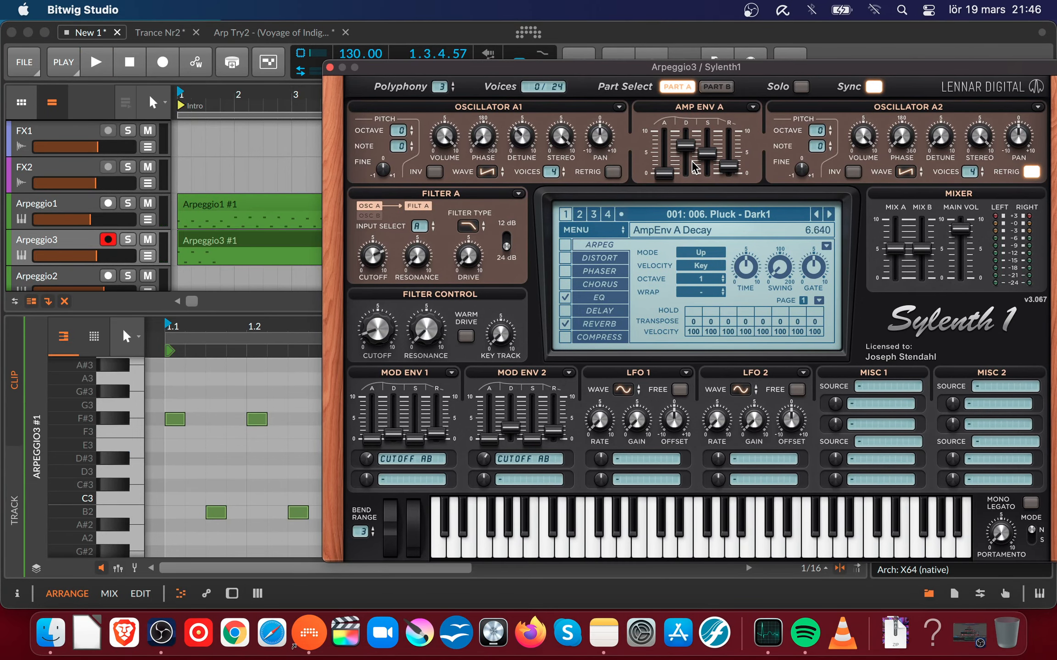
drag(692, 186, 696, 207)
key(space)
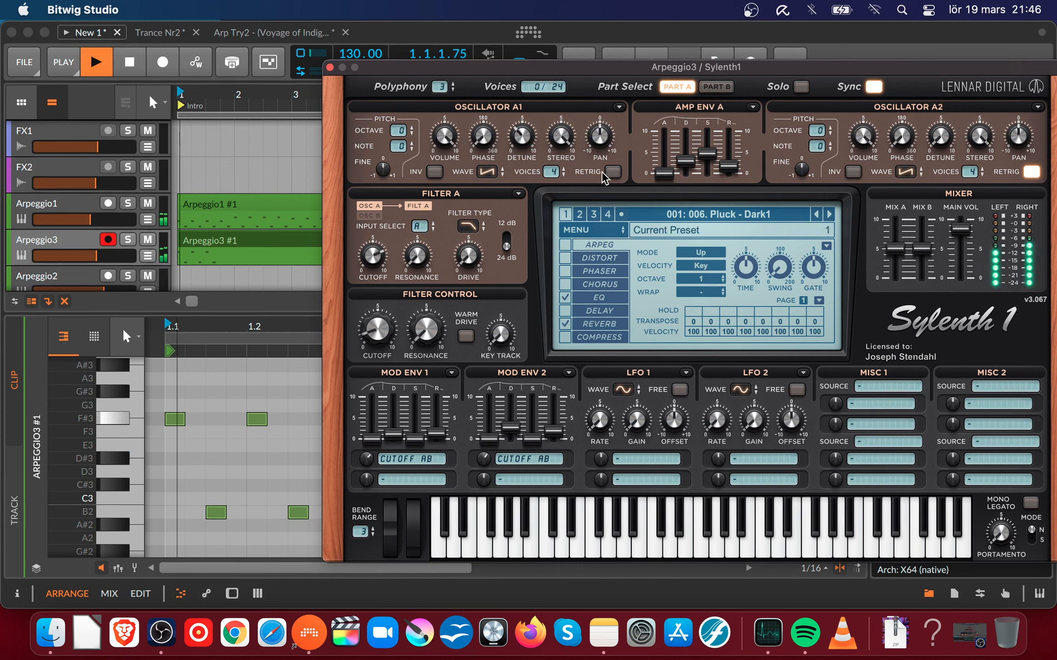
click(179, 263)
key(space)
- Listen to Arpeggio3 soloed, then switch the solo off and hear it with the other tracks
click(129, 242)
key(space)
key(space)
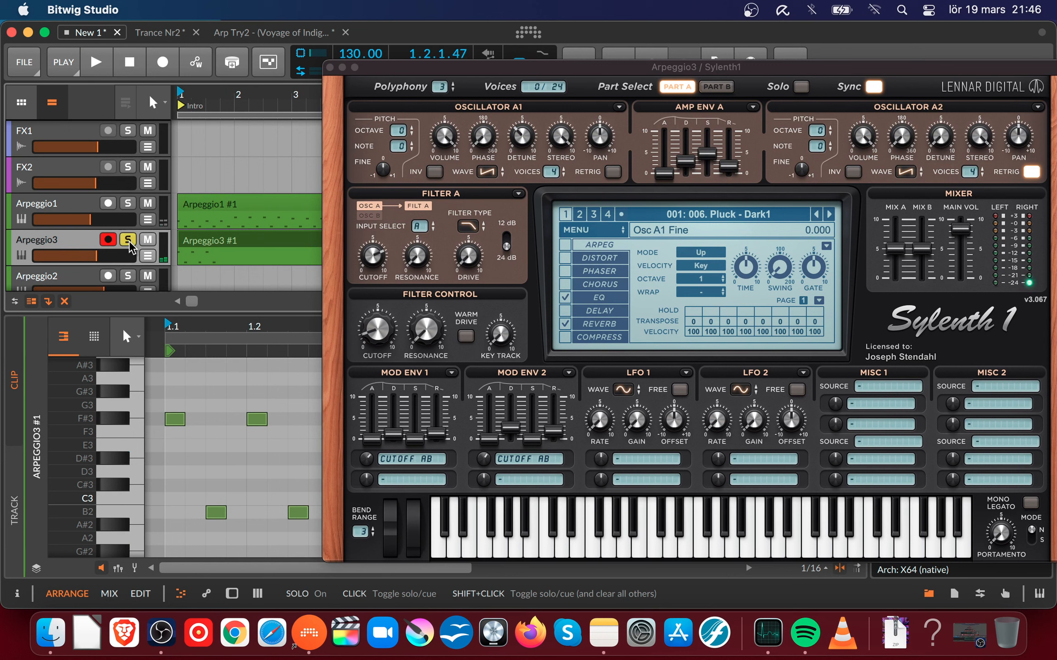
key(space)
key(space)
click(129, 243)
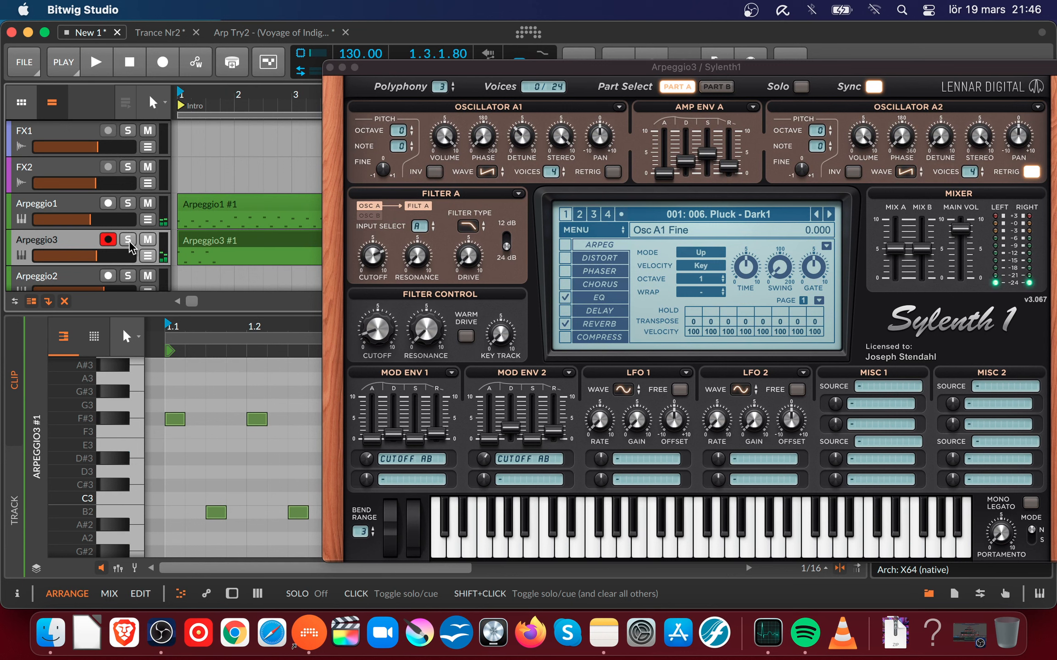
key(space)
key(space)
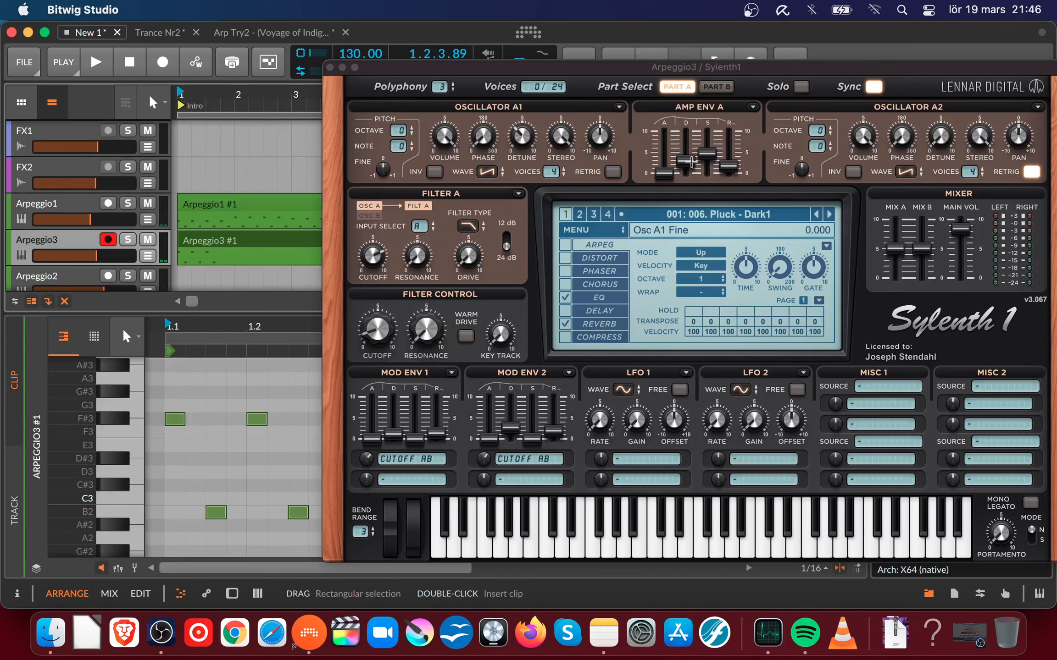
- Slightly lower the sustain of Sylenth1's amp envelope A for Arpeggio3 while listening to the loop
click(690, 161)
key(space)
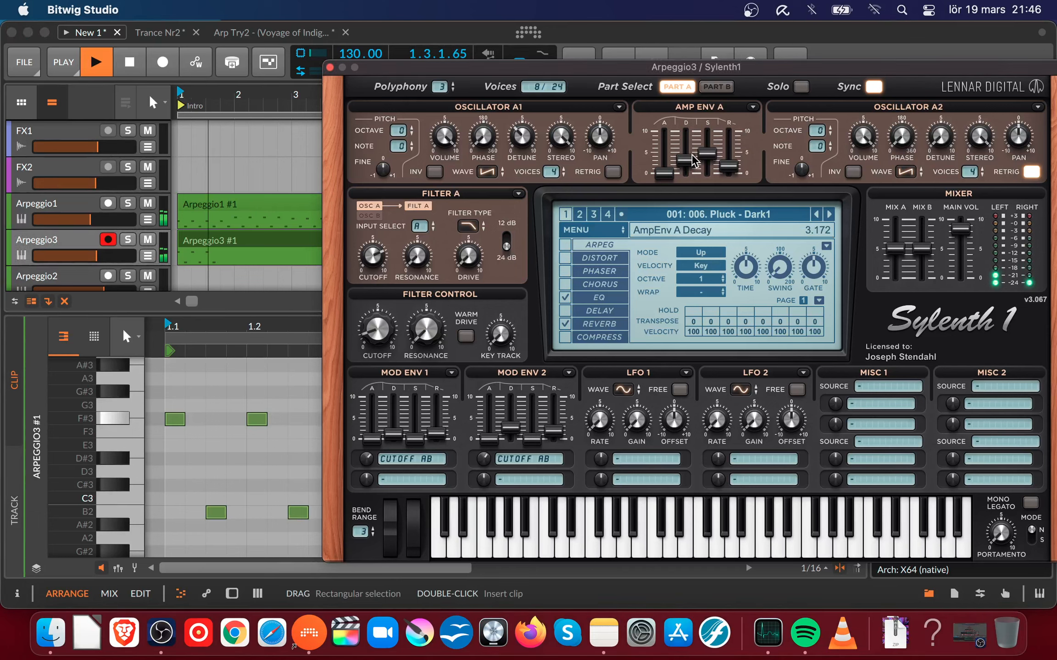
click(708, 164)
key(space)
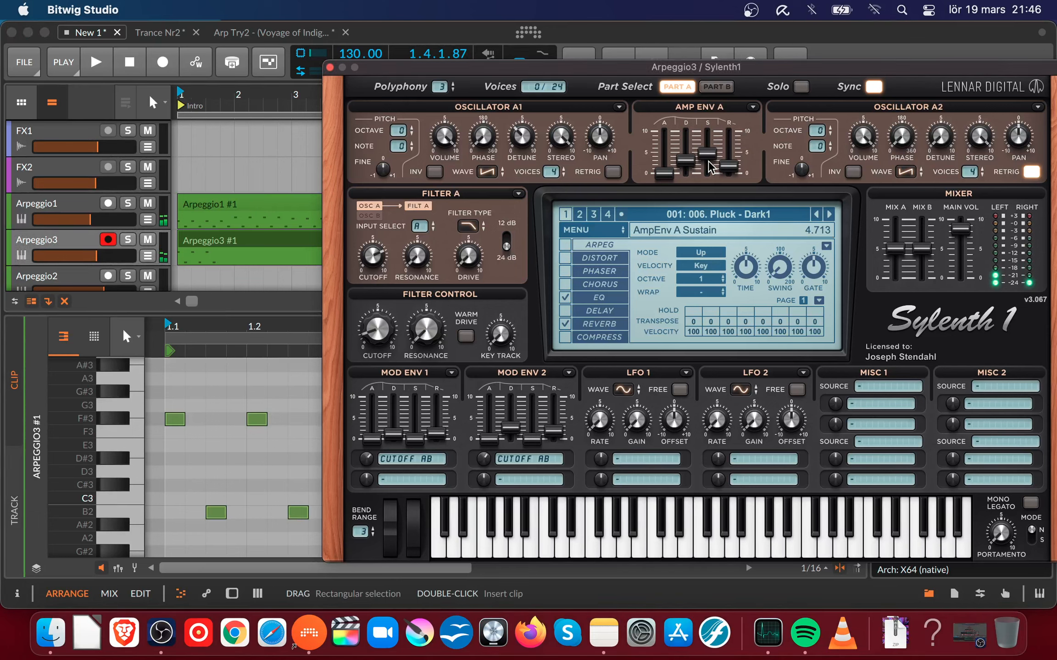
key(space)
drag(708, 164, 714, 176)
- Shorten the amp envelope A release to about 1.9 and replay the loop several times to judge it
click(735, 167)
key(space)
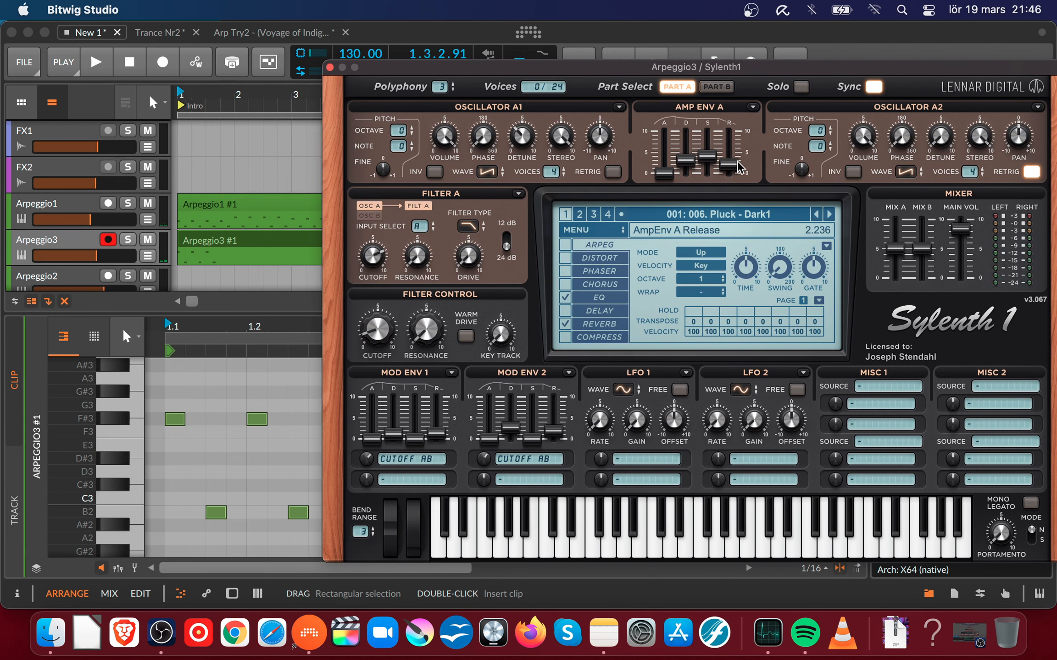
drag(739, 134, 732, 179)
key(space)
key(space)
key(space)
key(space)
key(space)
key(space)
key(space)
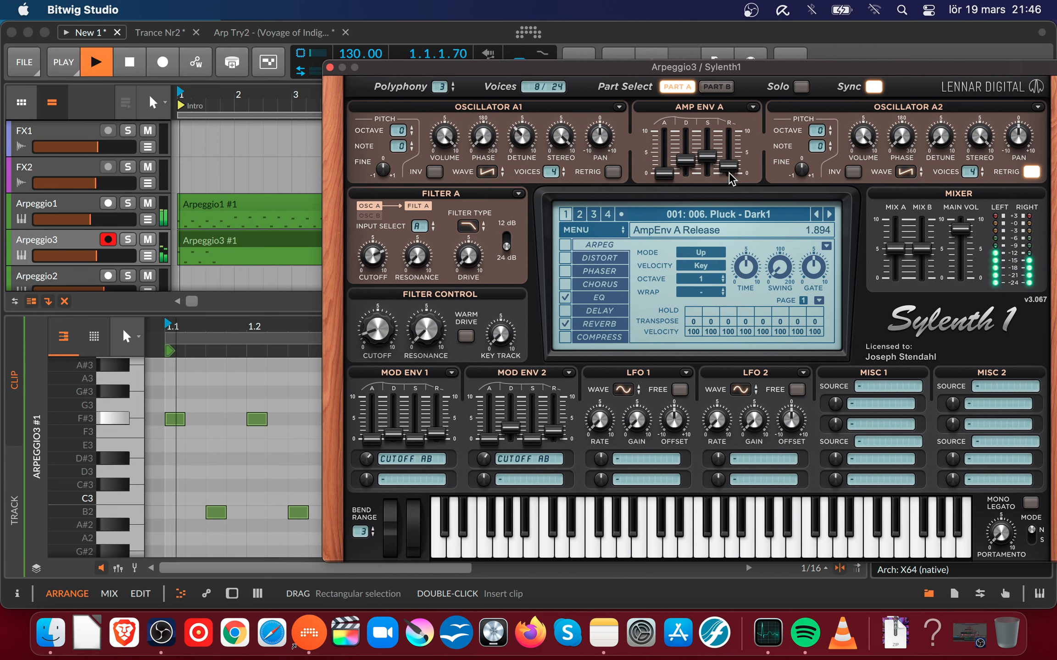
- Set the Filter A slope to 12 dB, listen to the result, and close the Sylenth1 window
click(506, 248)
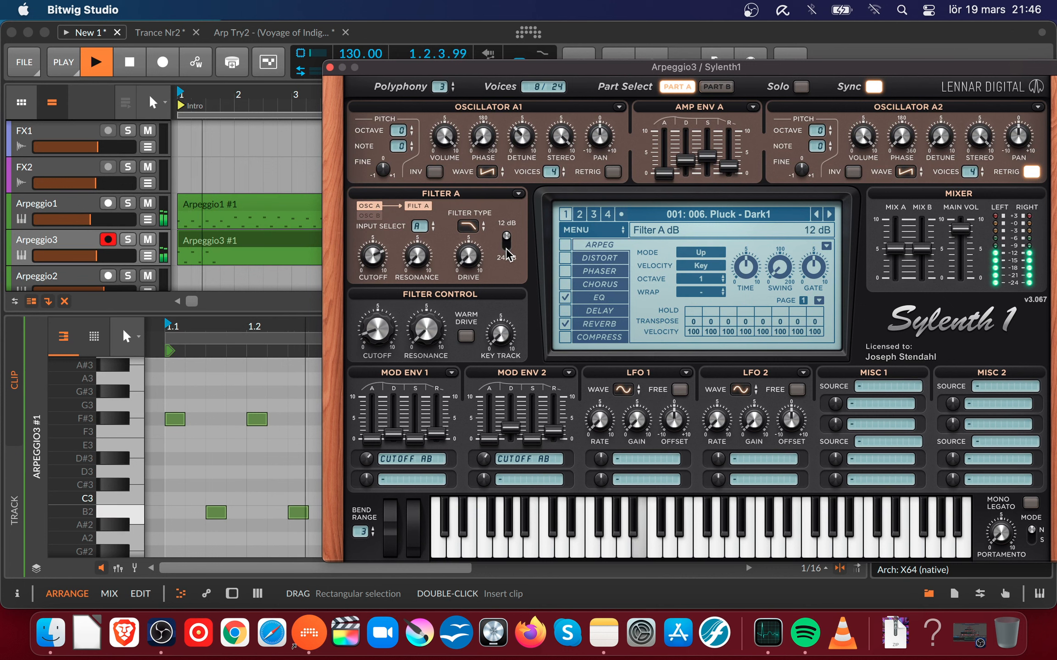
key(space)
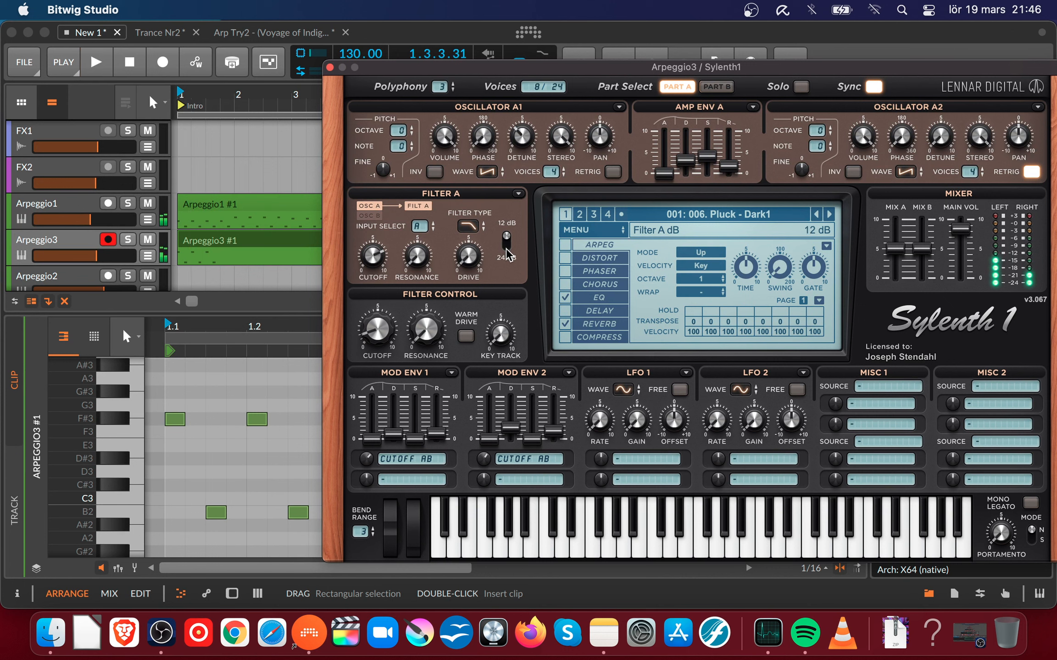
key(space)
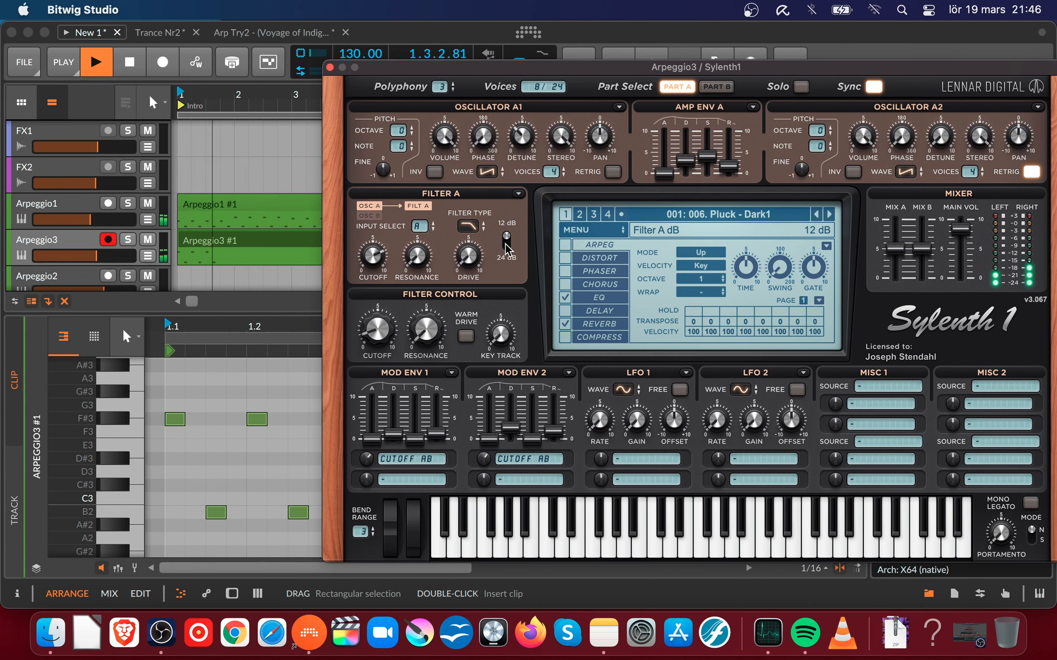
key(space)
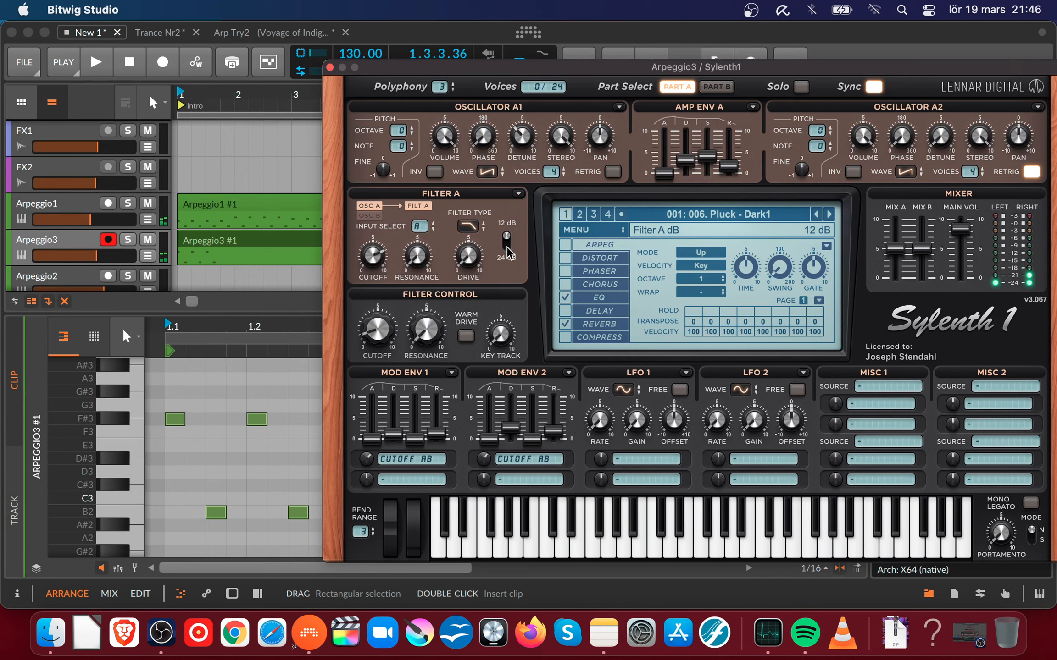
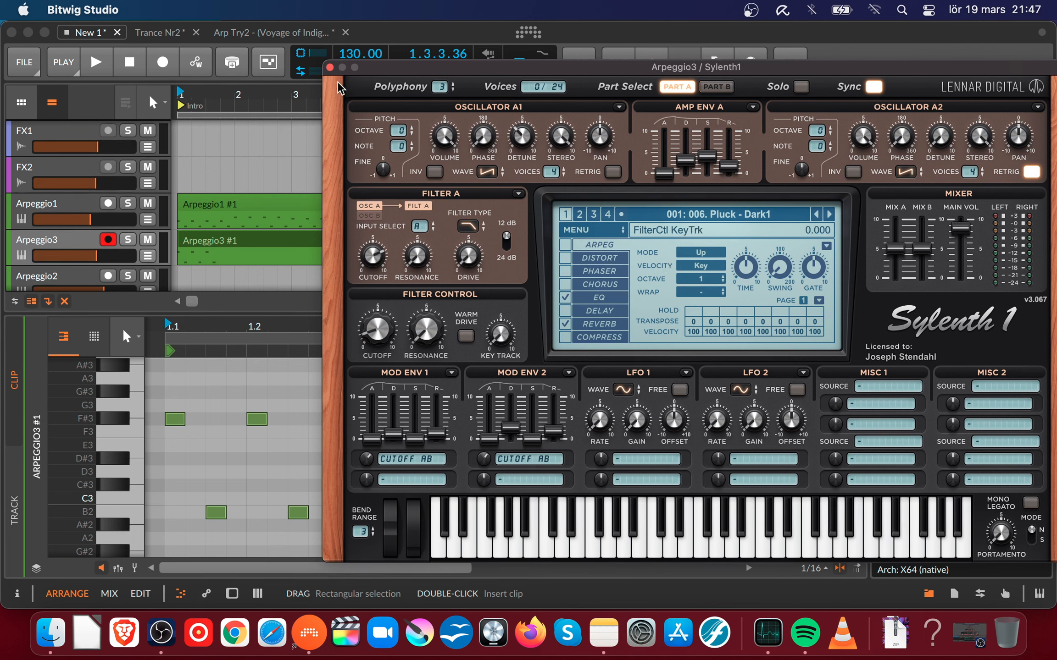
click(329, 67)
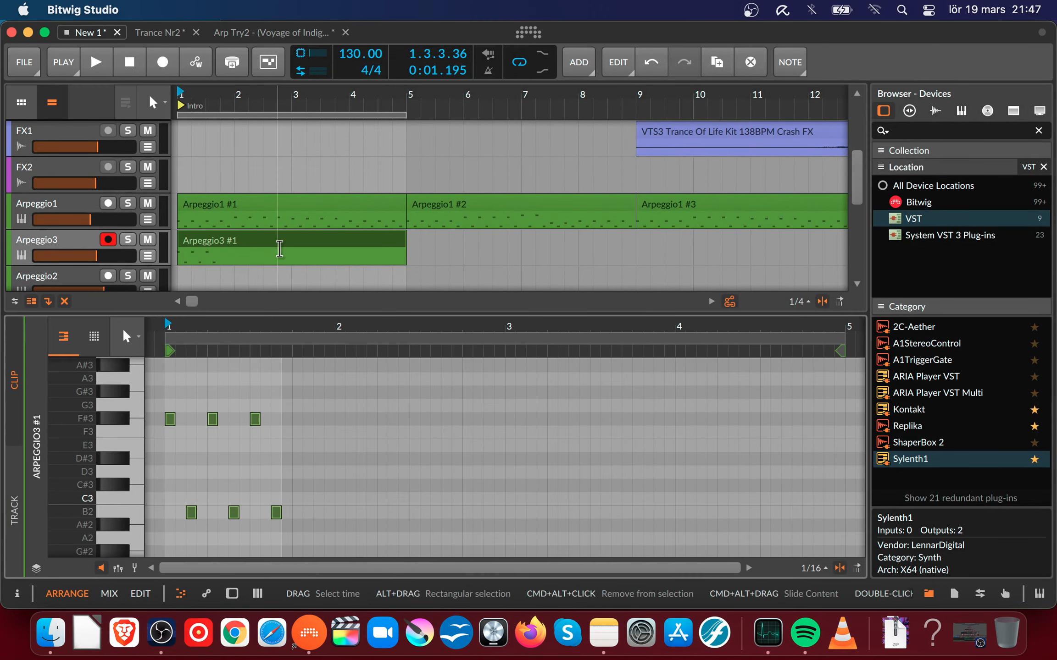
- Copy the last F#3 and B2 note pair of the Arpeggio3 clip so it repeats at 1.4
key(space)
key(space)
drag(218, 327, 262, 382)
click(195, 404)
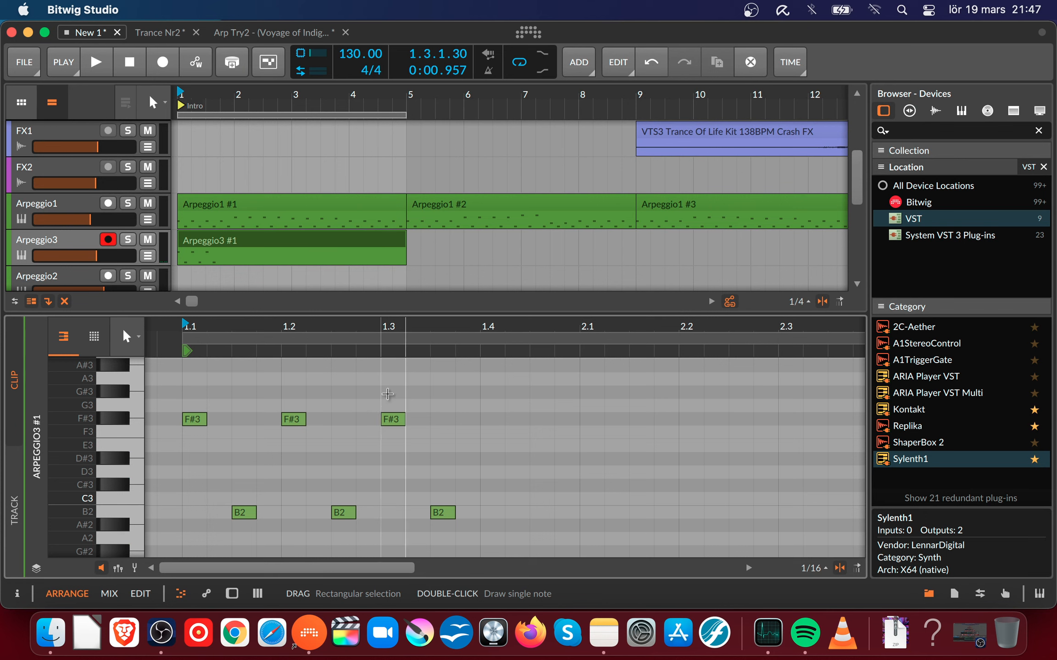
drag(387, 394, 507, 528)
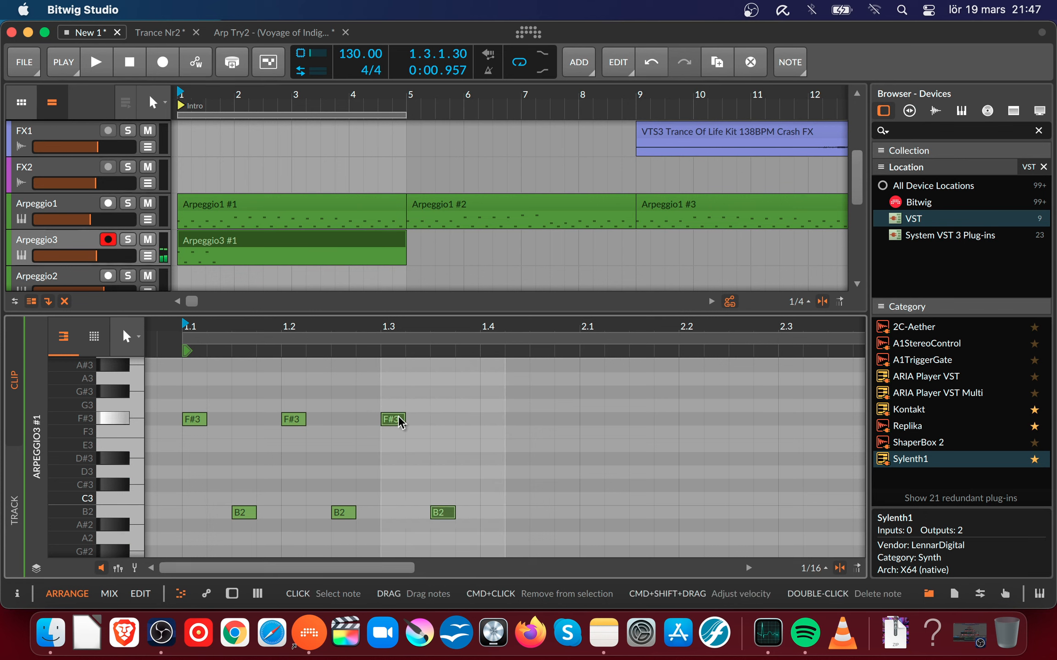
drag(399, 422, 514, 436)
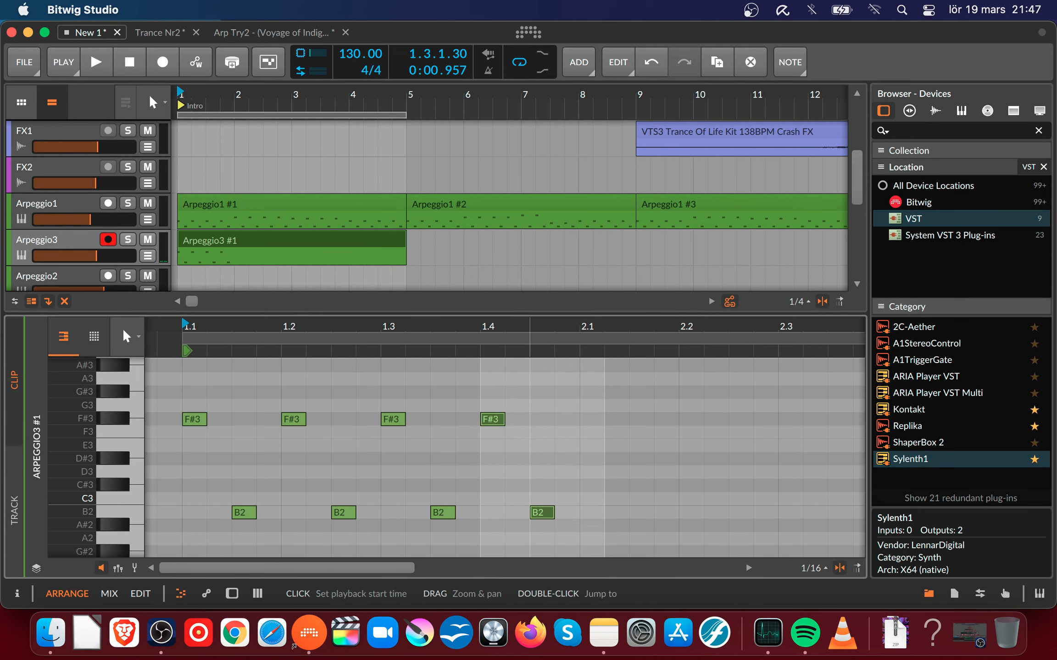
- Duplicate all eight Arpeggio3 notes from bar 1 into bar 2 and play the loop
drag(530, 349, 494, 323)
drag(365, 390, 544, 504)
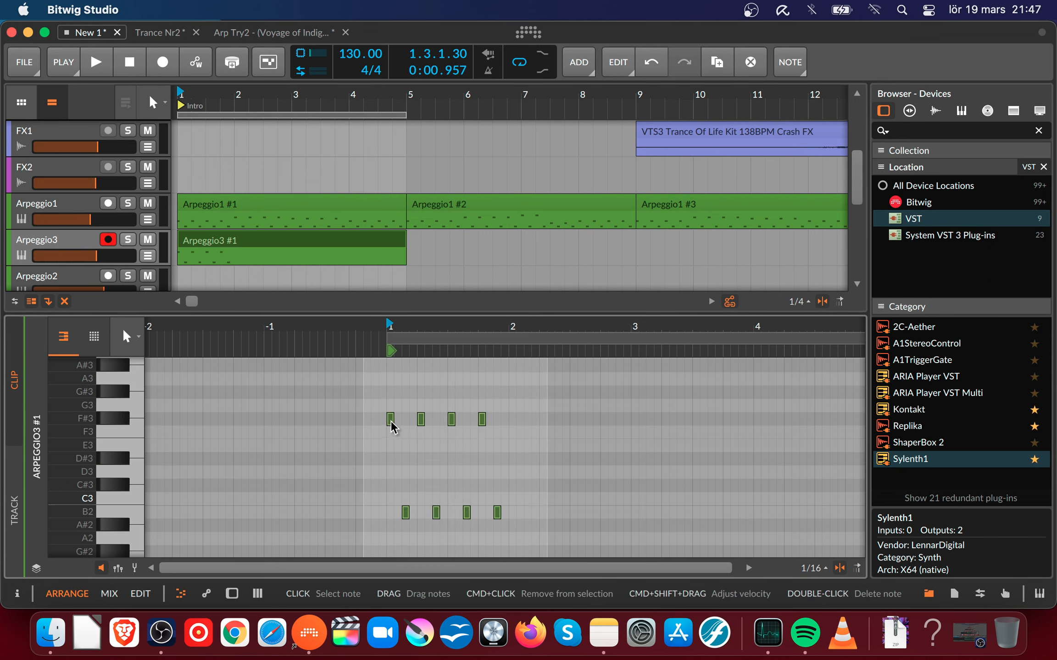
drag(392, 425, 515, 420)
drag(466, 325, 352, 325)
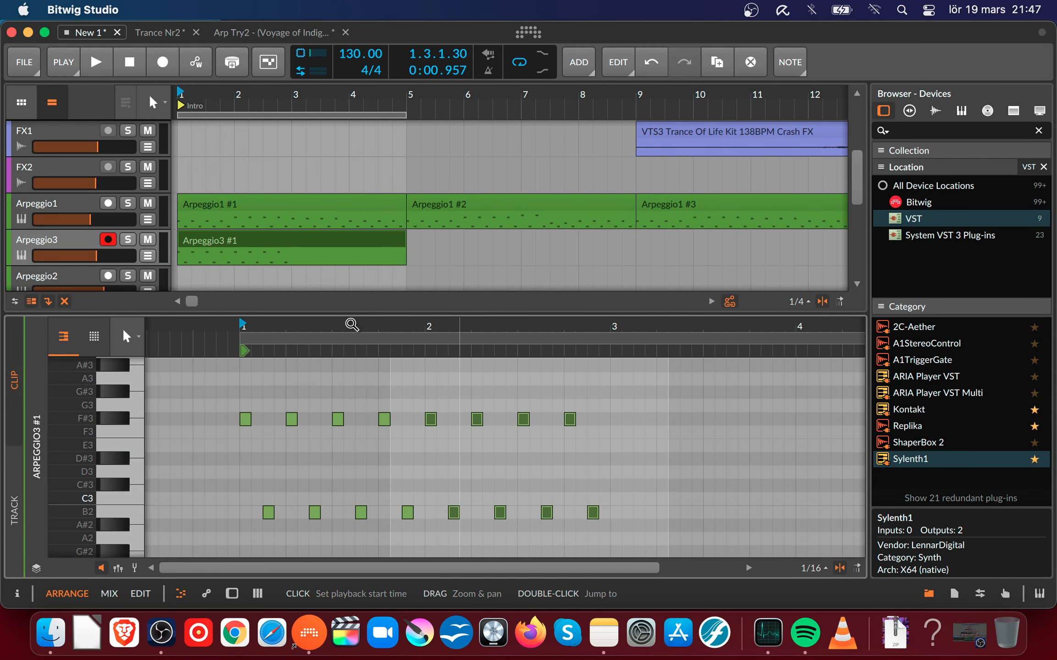
key(space)
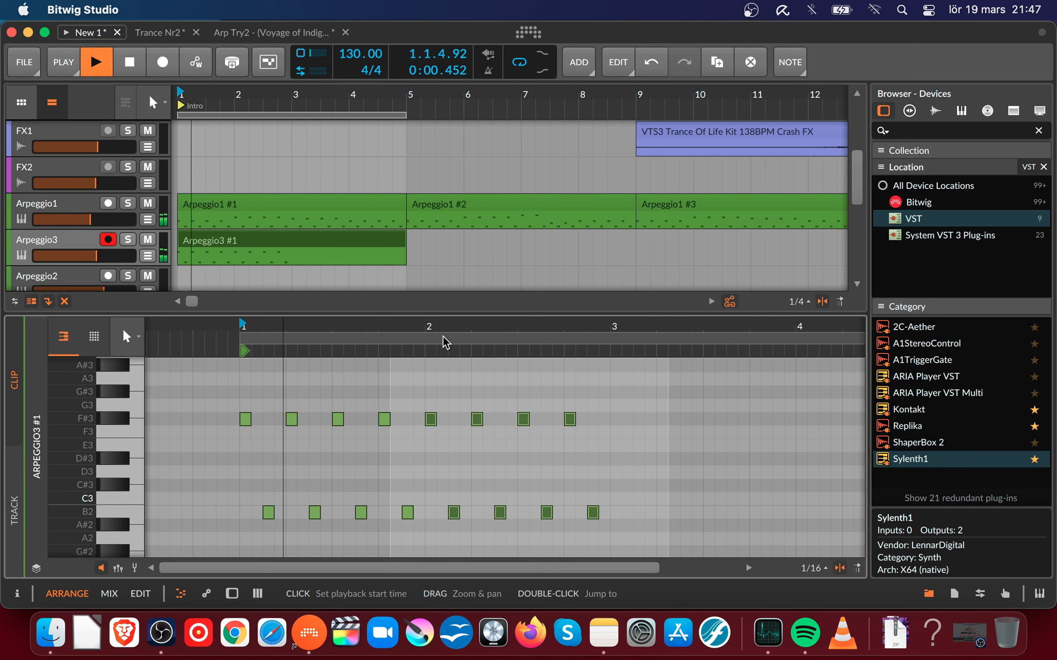
key(space)
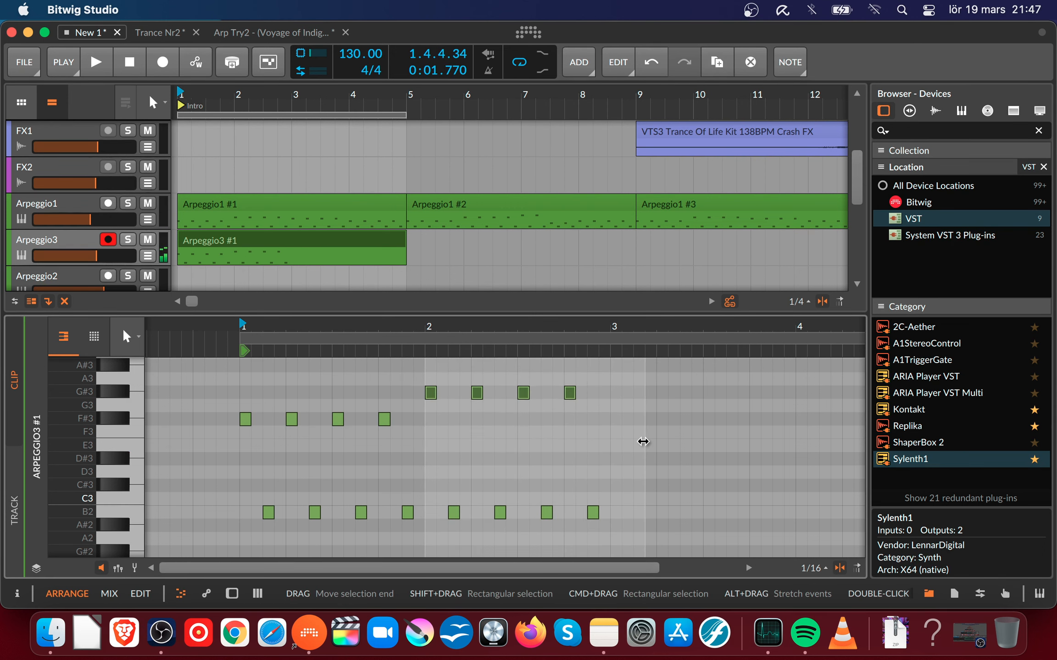
- Try the four upper notes of bar 2 at different pitches, ending on G3
key(Down)
key(Down)
key(Down)
key(Down)
key(Down)
key(Up)
key(Up)
key(Up)
key(Up)
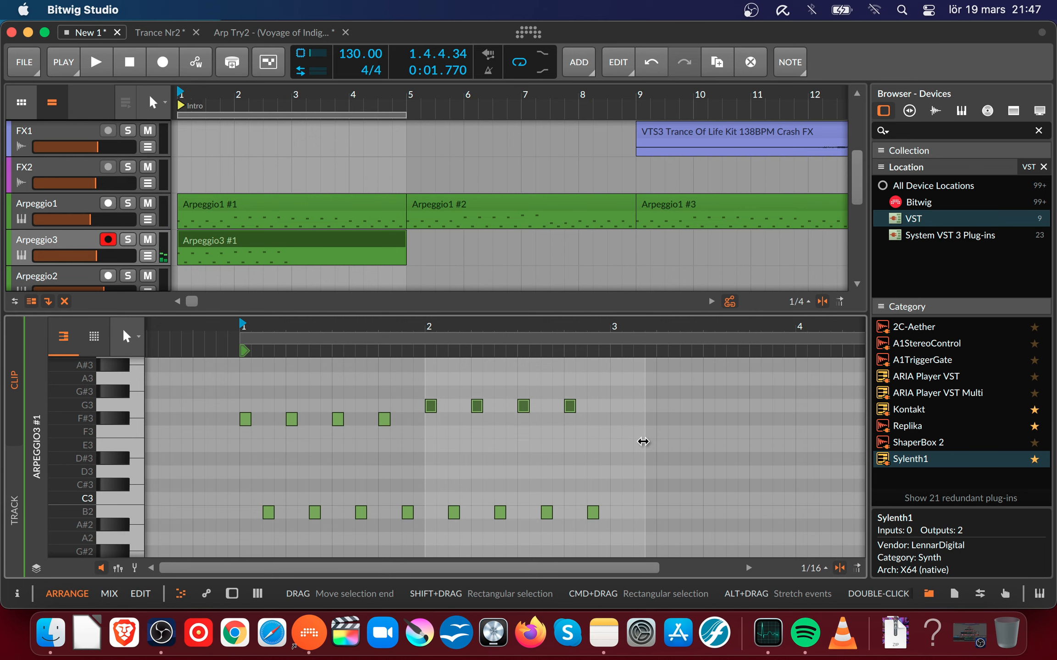
- Audition the F#3 and G3 notes, put bar 2's upper notes back on F#3, and try them higher again
click(385, 419)
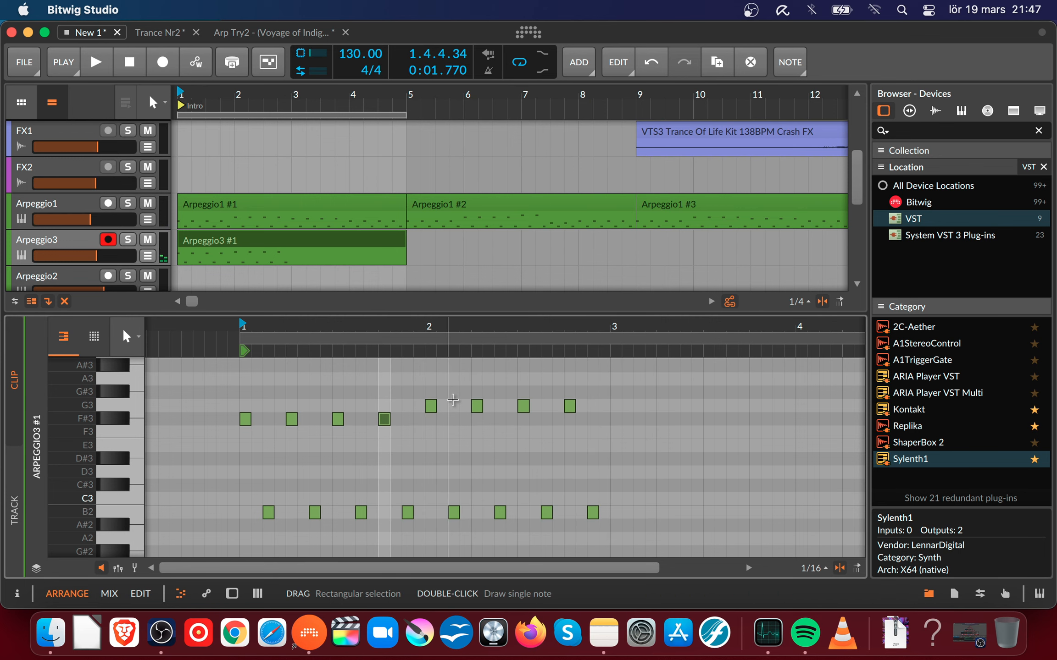
click(430, 406)
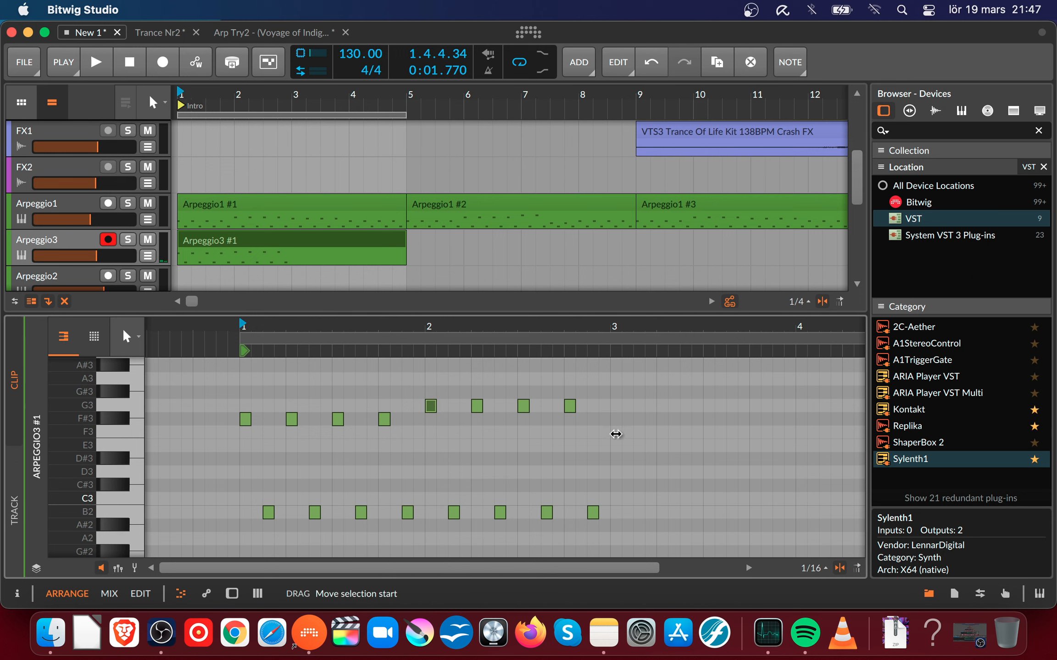
click(553, 406)
drag(432, 381, 638, 425)
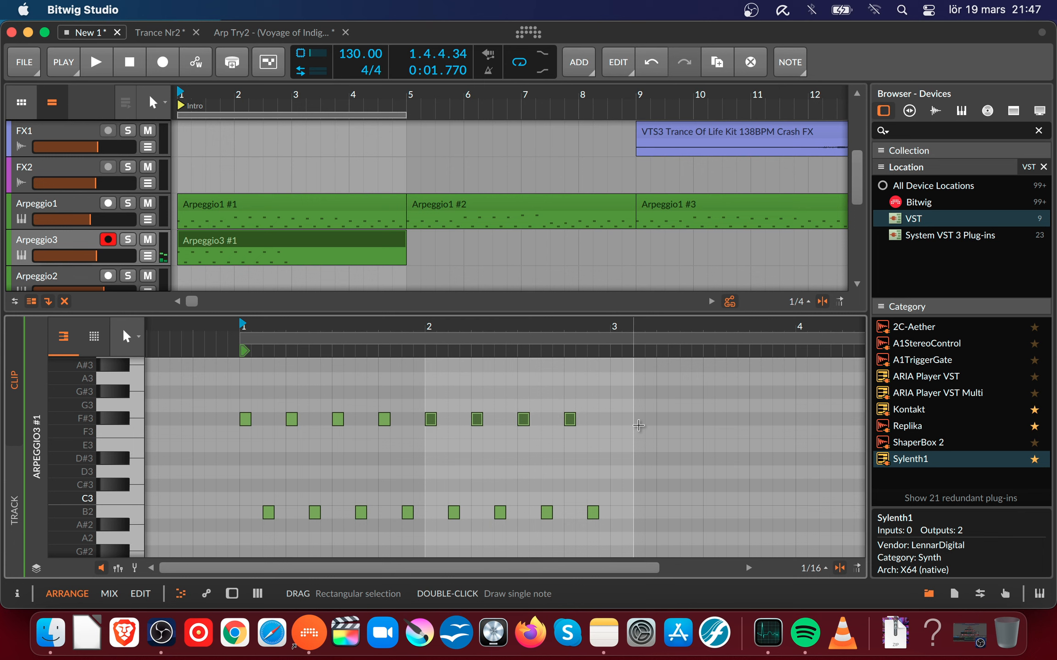
key(Up)
key(Up)
key(Down)
key(Down)
- Reselect bar 2's four upper notes, try them at G3 during playback, and raise them to G#3
click(246, 420)
click(424, 410)
drag(424, 409, 657, 453)
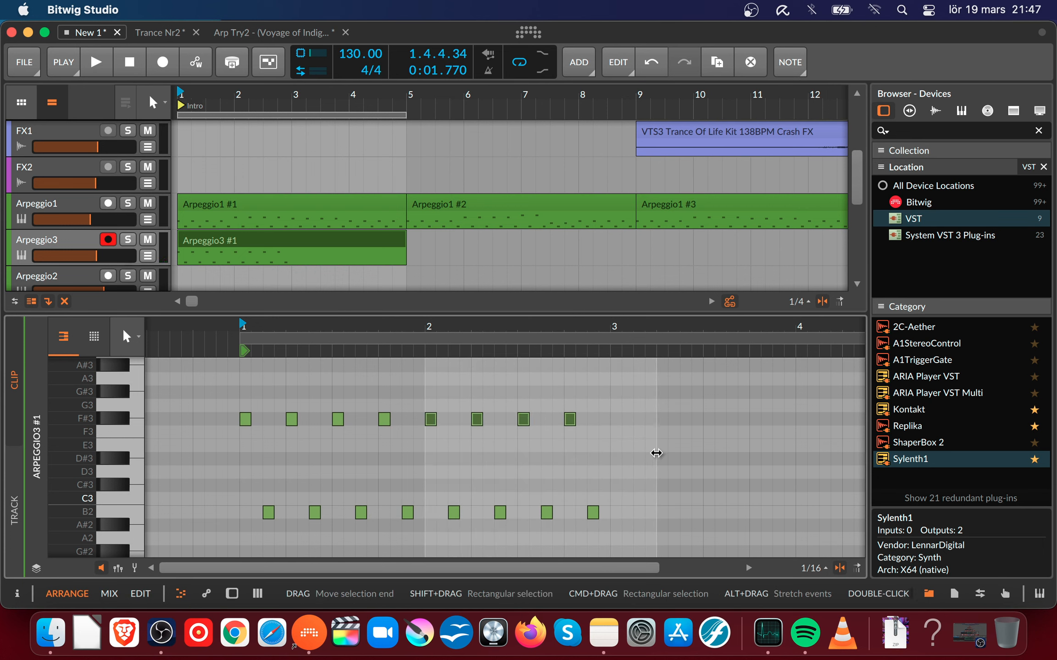
key(Up)
key(Up)
key(space)
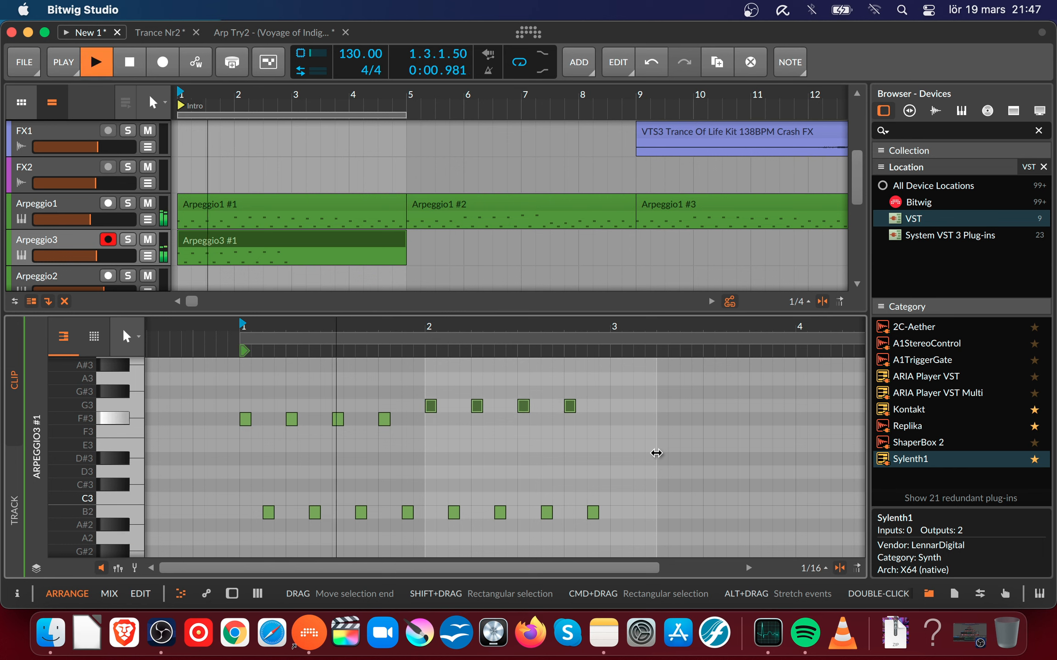
key(Up)
key(space)
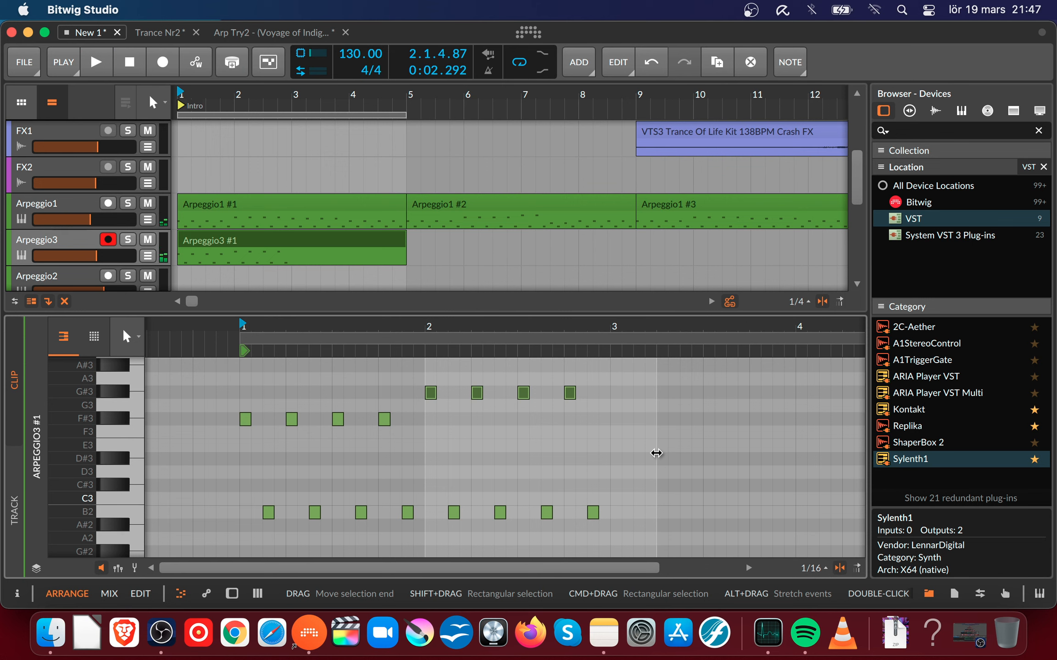
- Try bar 2's four upper notes at A#3, settle them on E3, and play the loop
key(Up)
key(Up)
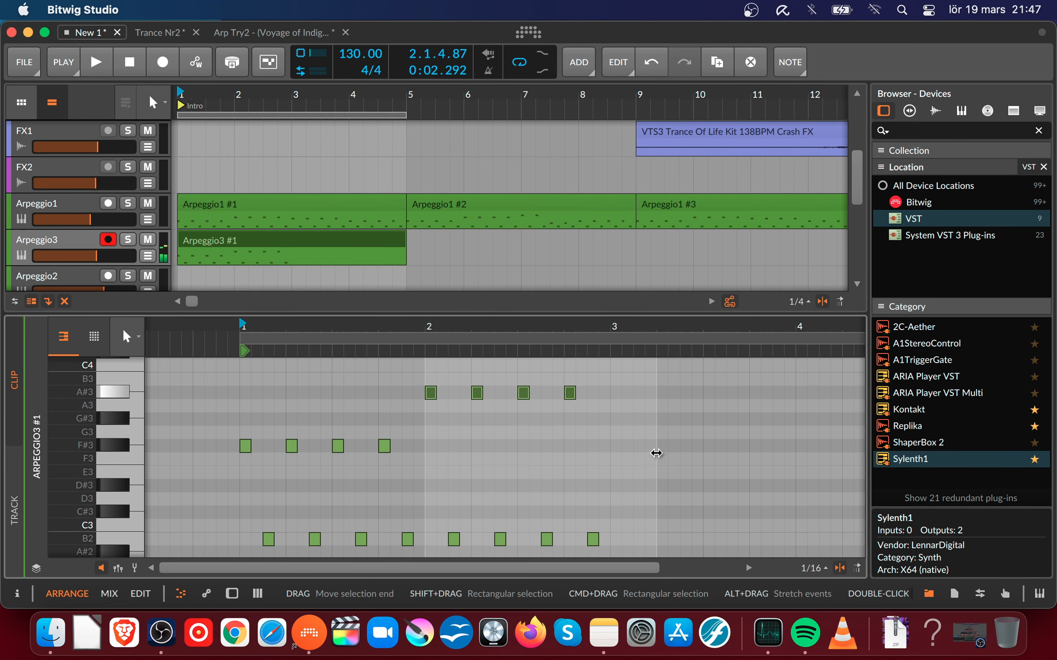
key(Down)
key(Down)
key(Down)
key(Down)
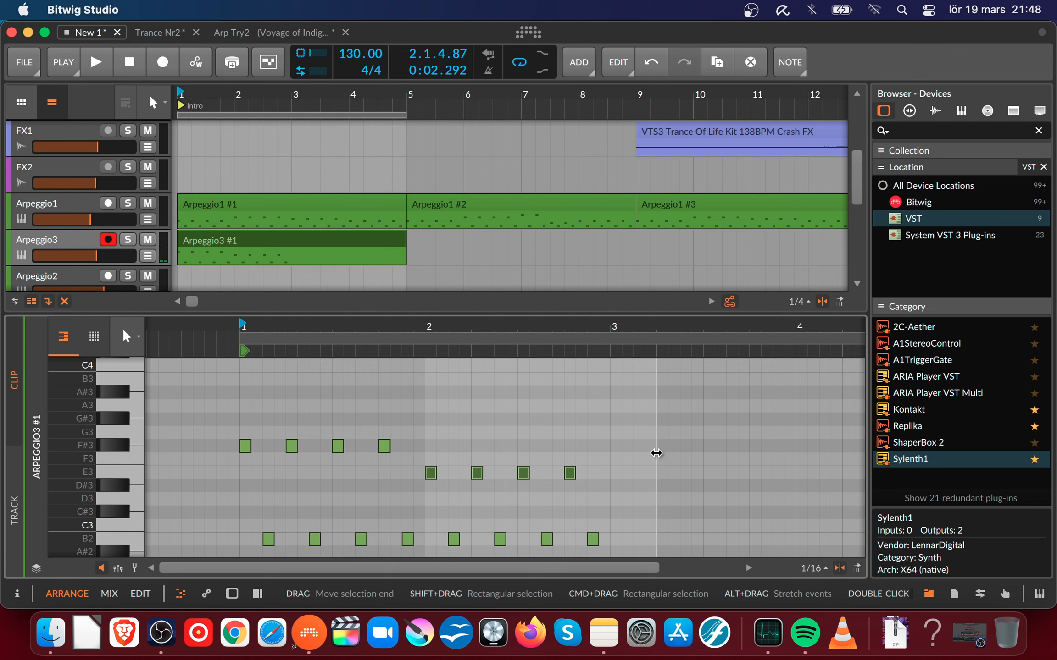
key(space)
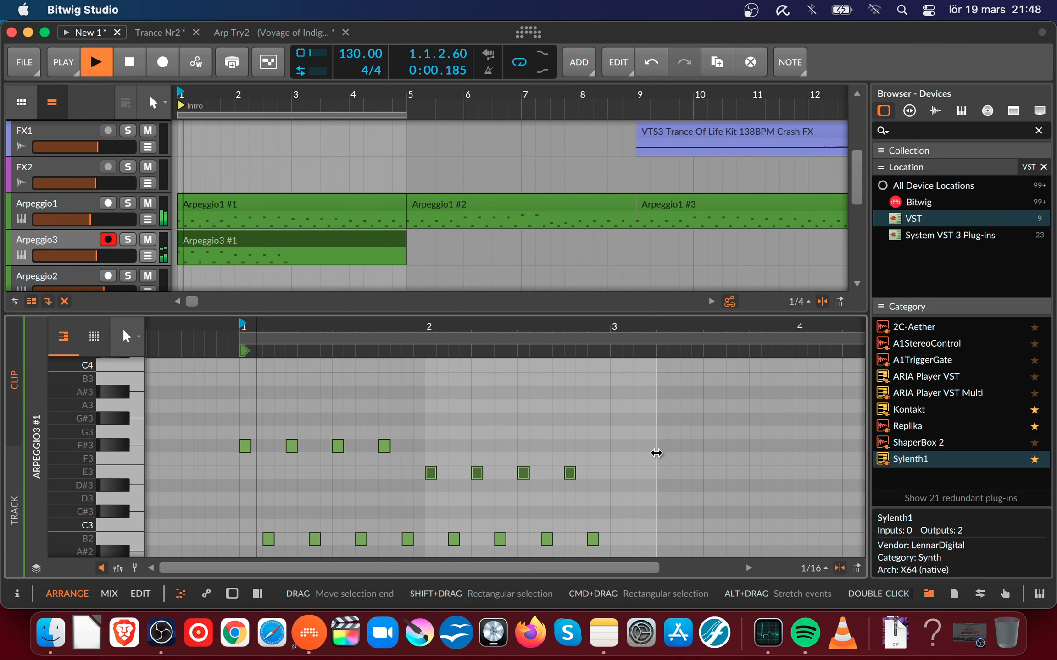
scroll(658, 448, down, 1)
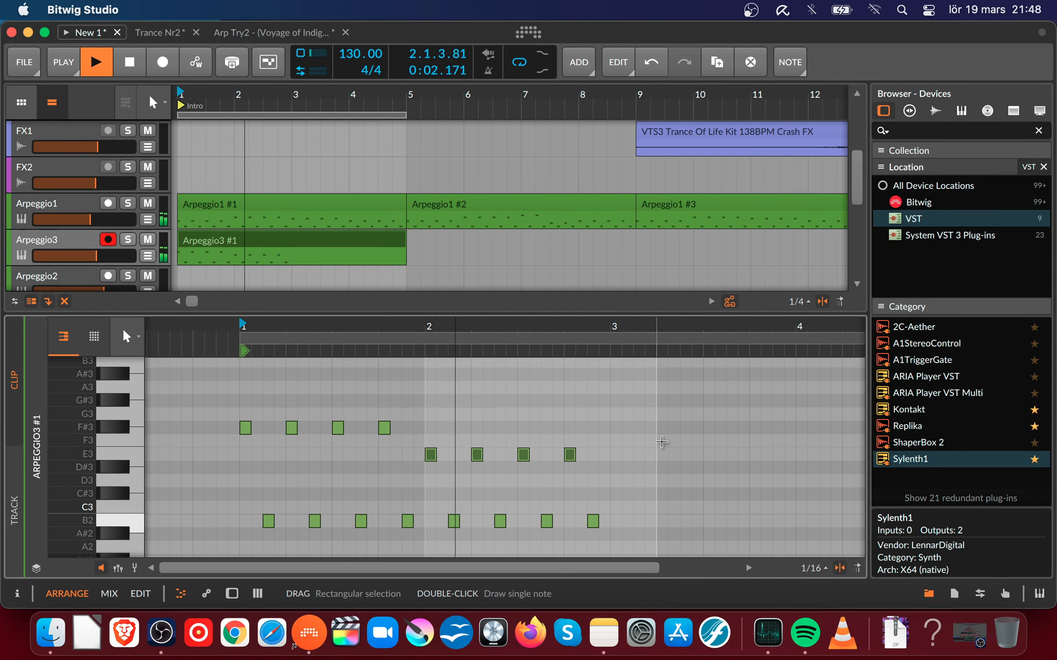
key(space)
- Duplicate the eight E3 and B2 notes of bar 2 into bar 3 of the Arpeggio3 clip
click(434, 434)
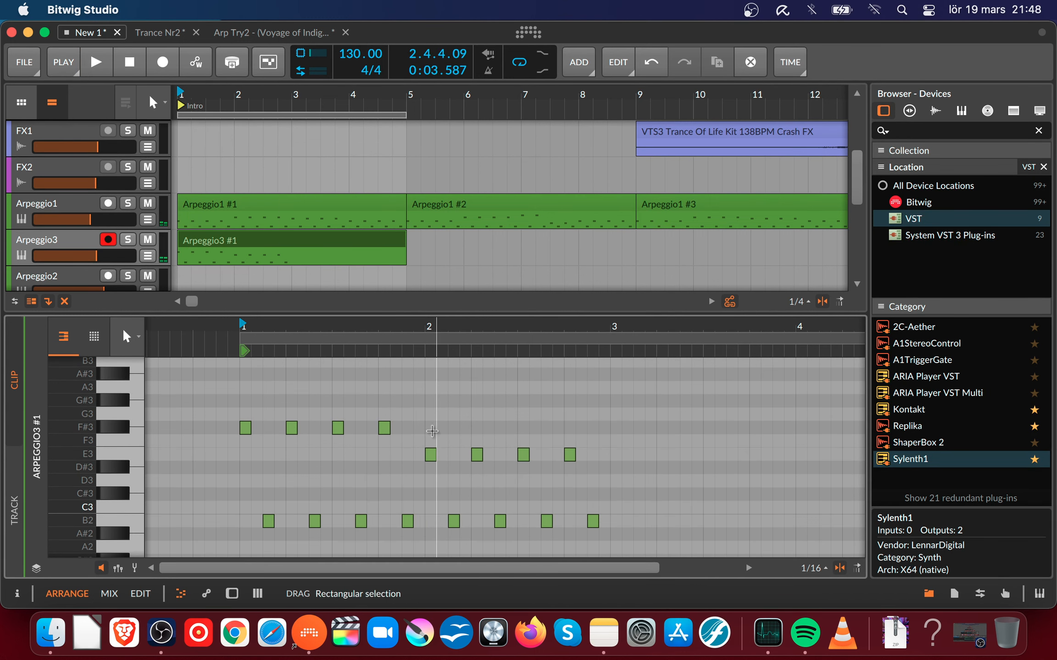
drag(429, 434, 653, 534)
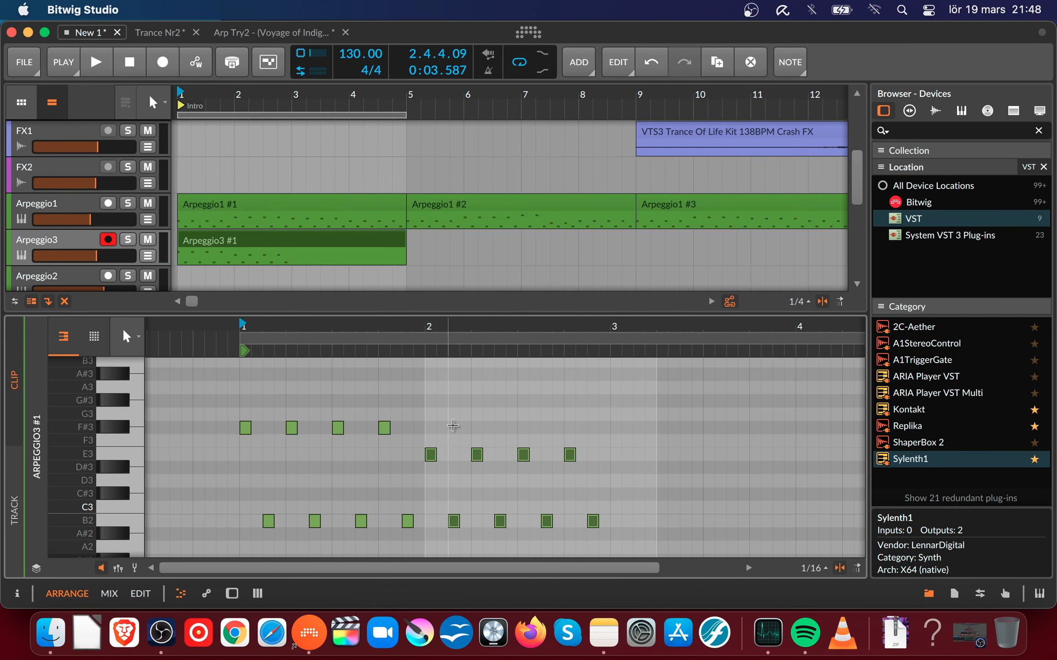
drag(431, 456, 821, 479)
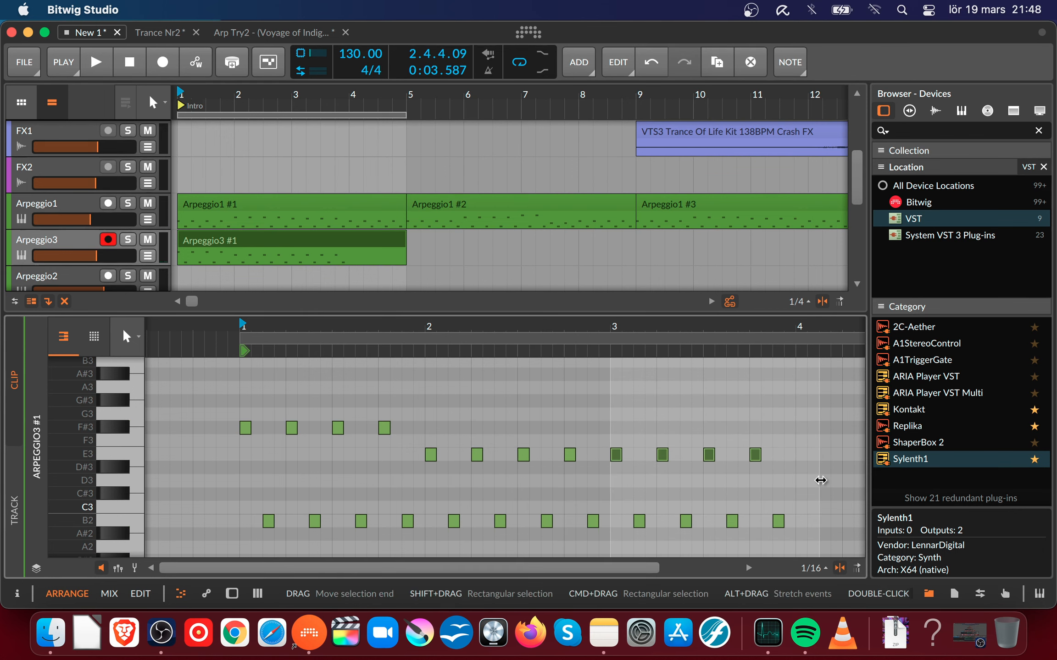
- Transpose bar 3's four upper notes to A3 and listen to them with the loop and the B2 notes
key(Down)
key(Down)
key(Down)
key(Up)
key(Up)
key(Up)
key(Up)
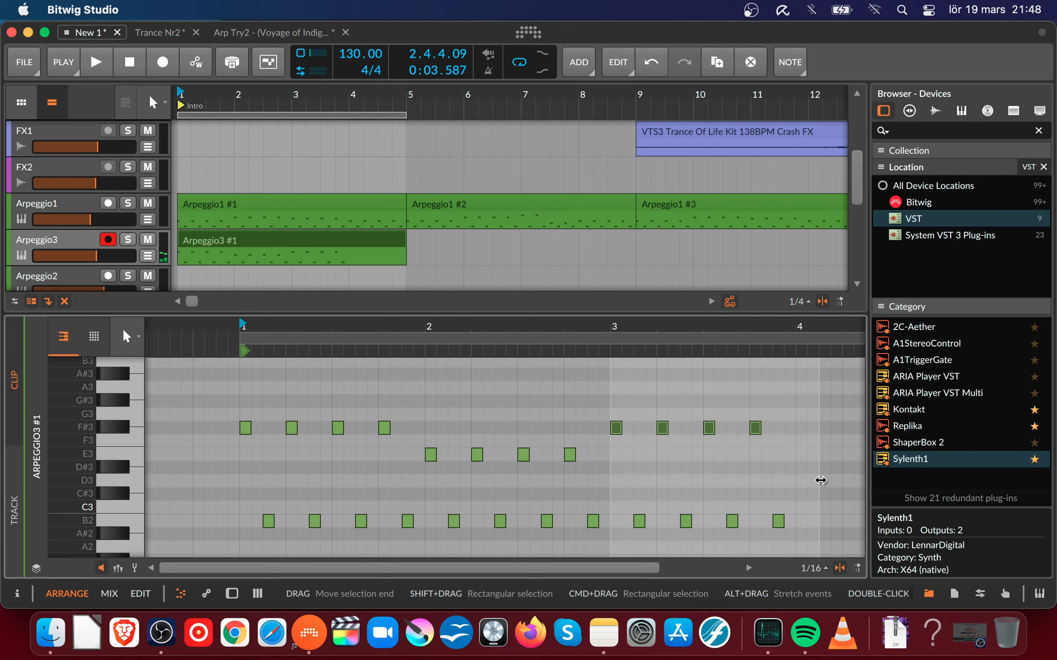
key(Up)
key(space)
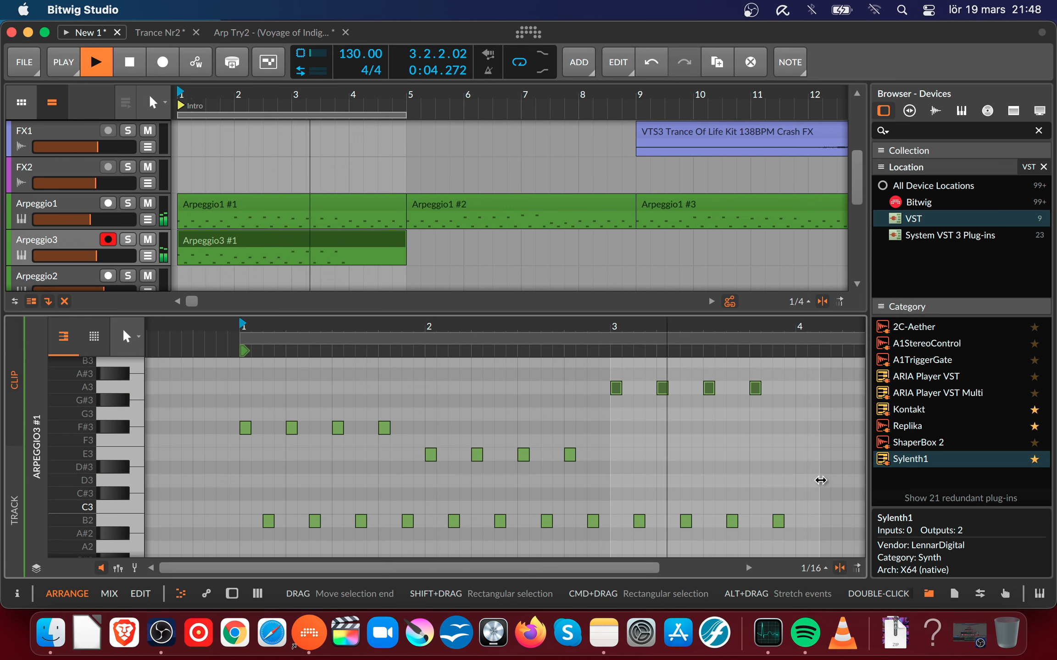
key(space)
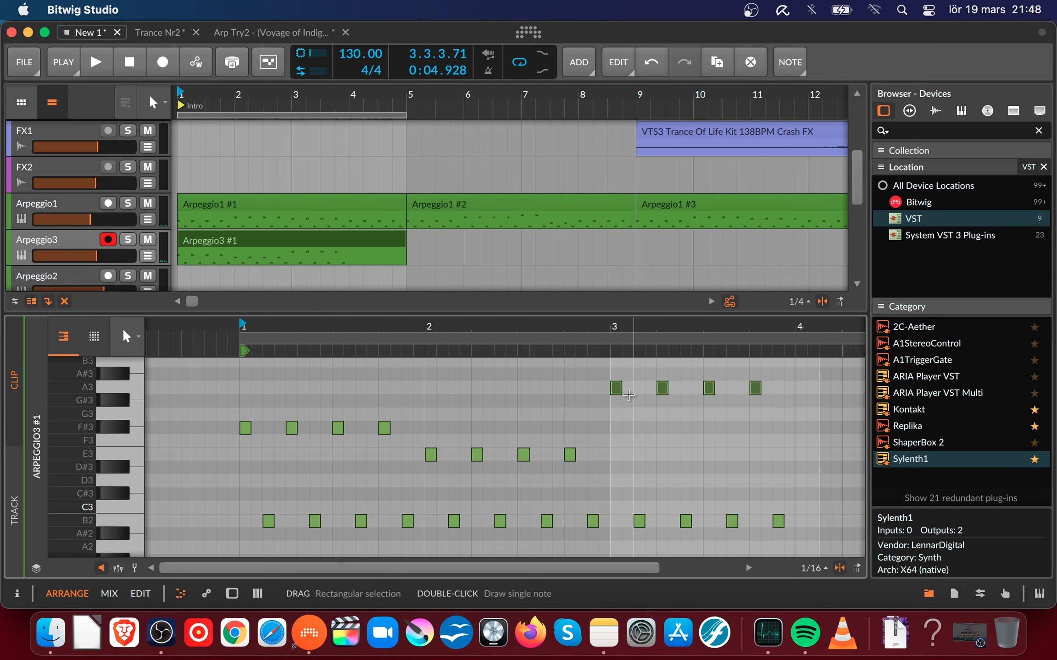
click(617, 389)
click(640, 520)
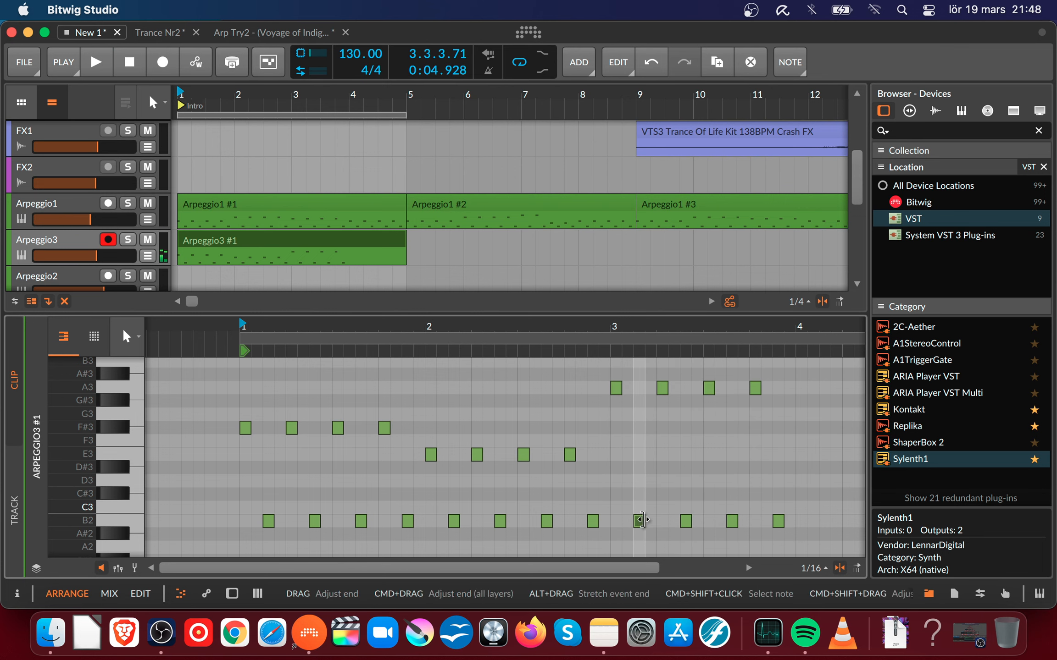
- Raise bar 3's four B2 notes to E3 in the Arpeggio3 clip and play the loop
drag(626, 492, 840, 541)
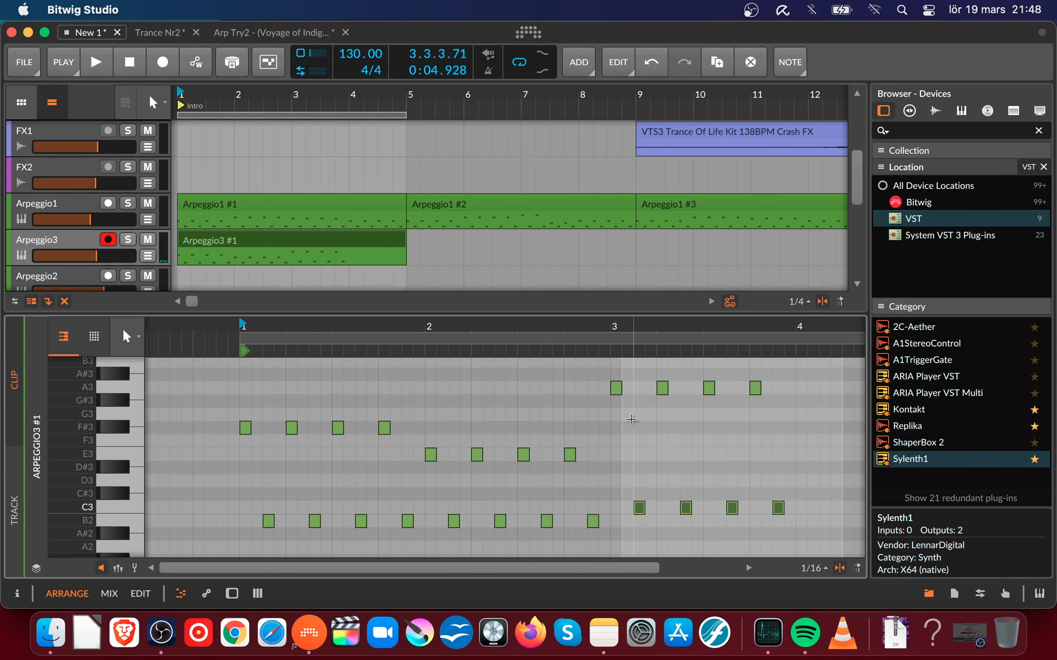
click(617, 390)
click(616, 389)
drag(622, 475, 796, 533)
key(Up)
key(Up)
key(Up)
key(Up)
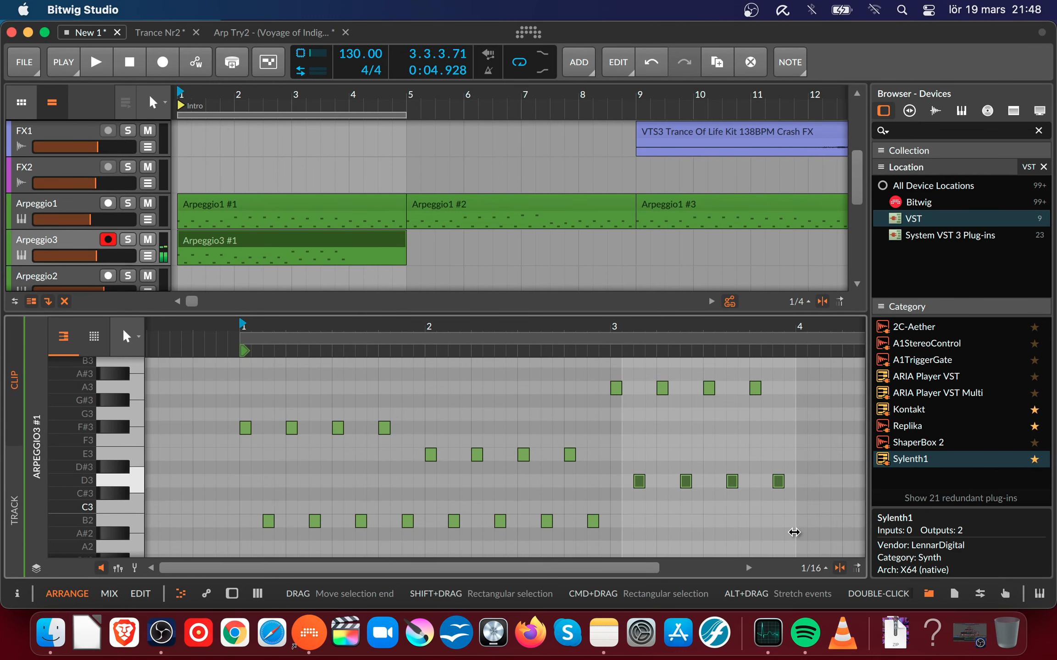
key(space)
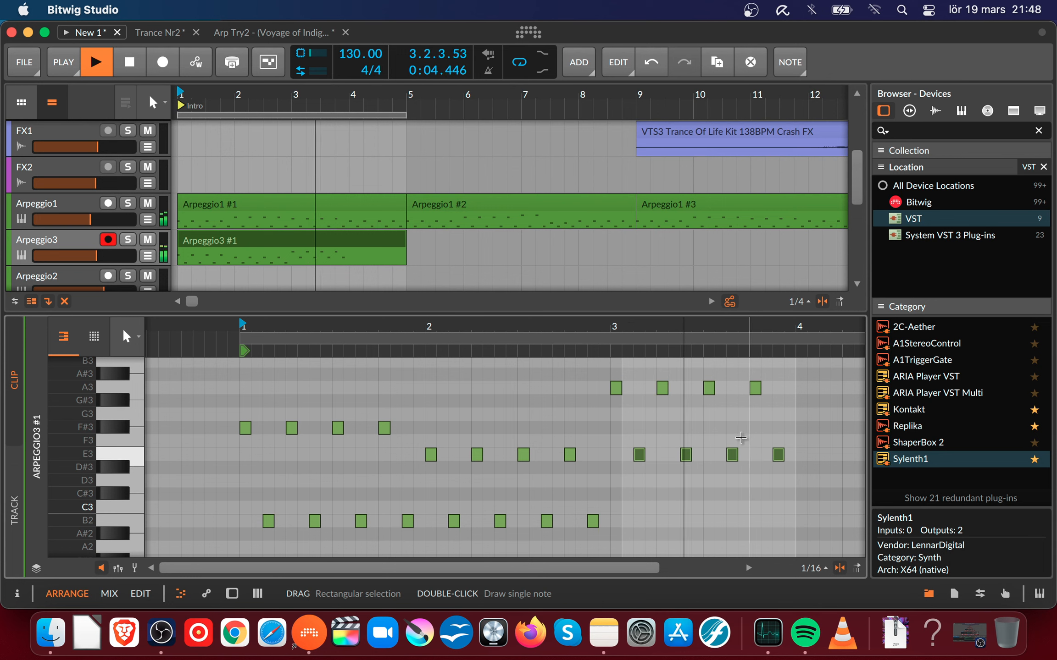
key(space)
- Duplicate bar 3's eight A3 and E3 notes into bar 4 of the Arpeggio3 clip
drag(712, 337, 604, 486)
click(481, 378)
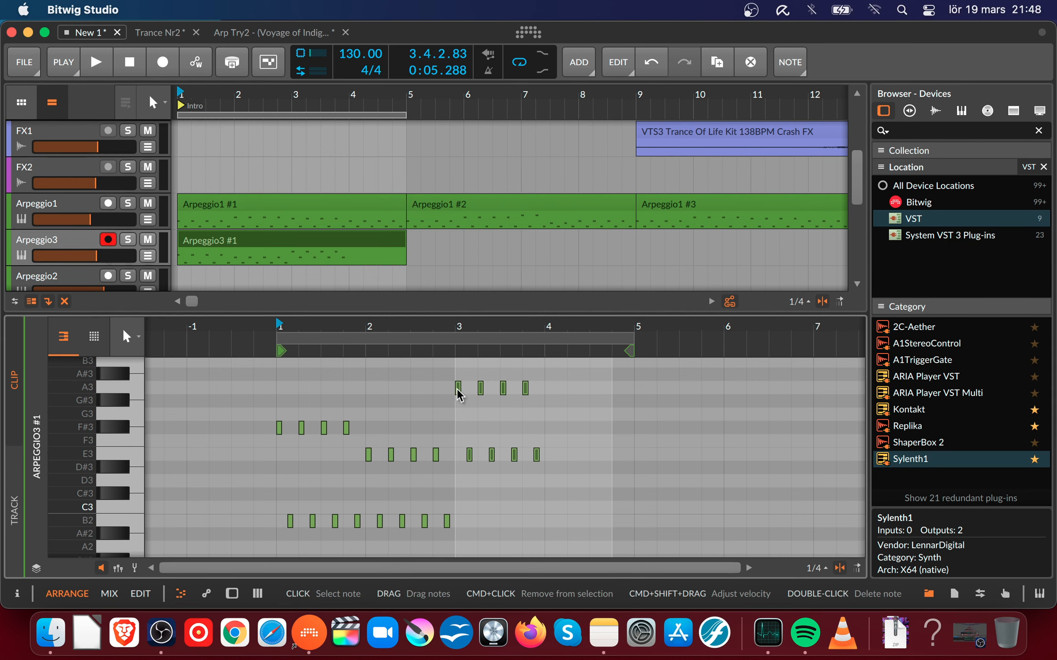
drag(458, 396, 549, 393)
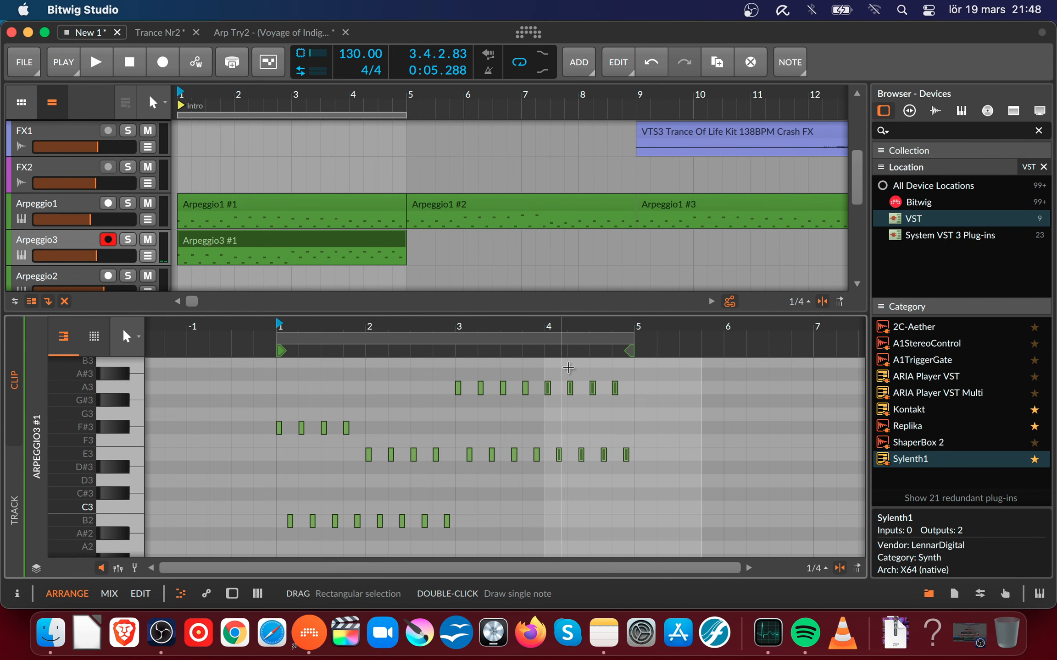
- Lower bar 4's four upper notes to F#3 and listen to the loop
drag(569, 331, 711, 421)
click(567, 413)
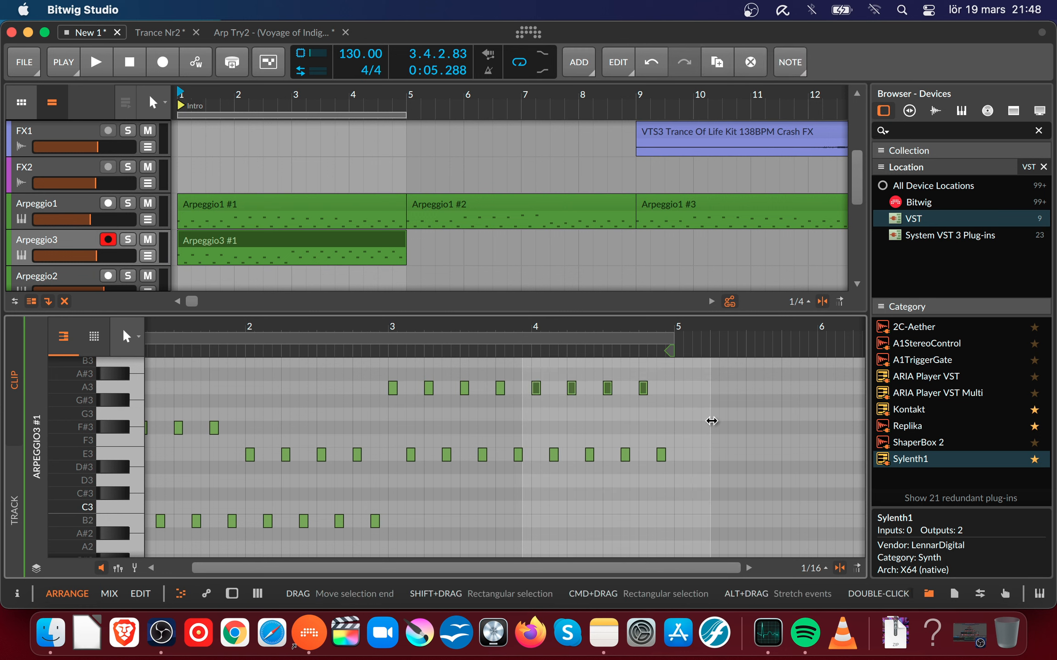
key(Down)
key(space)
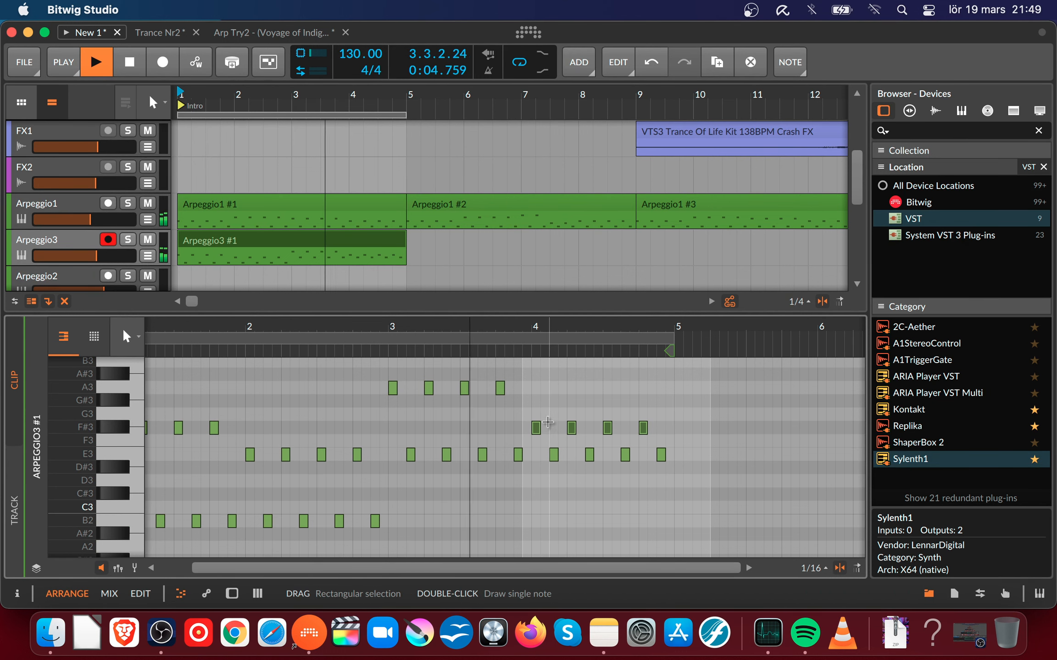
key(space)
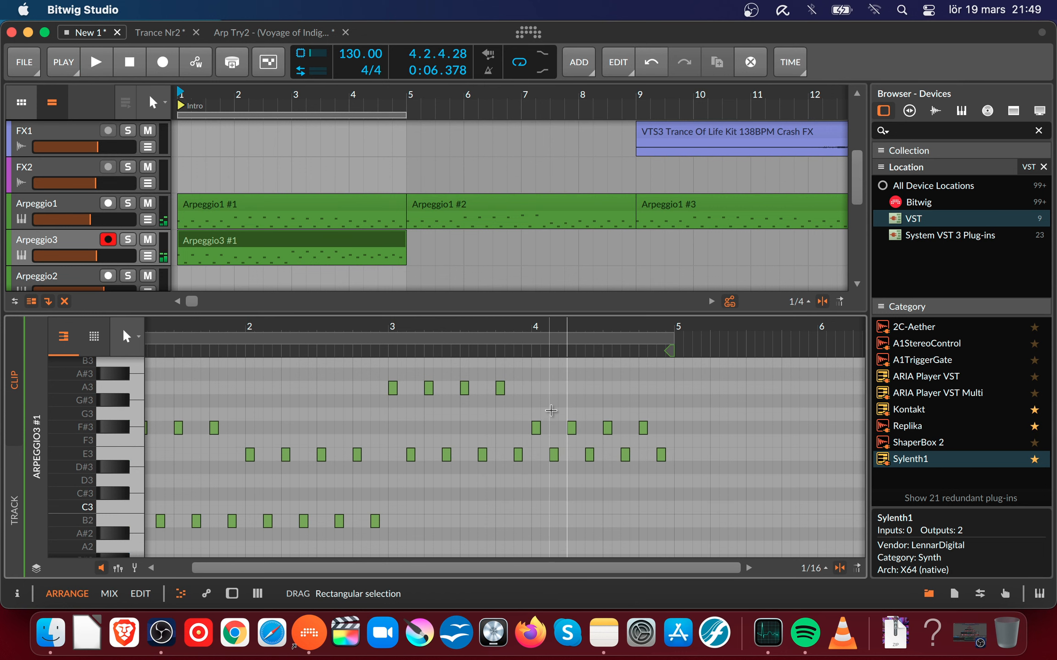
- Try bar 4's four upper notes at G#3
click(411, 454)
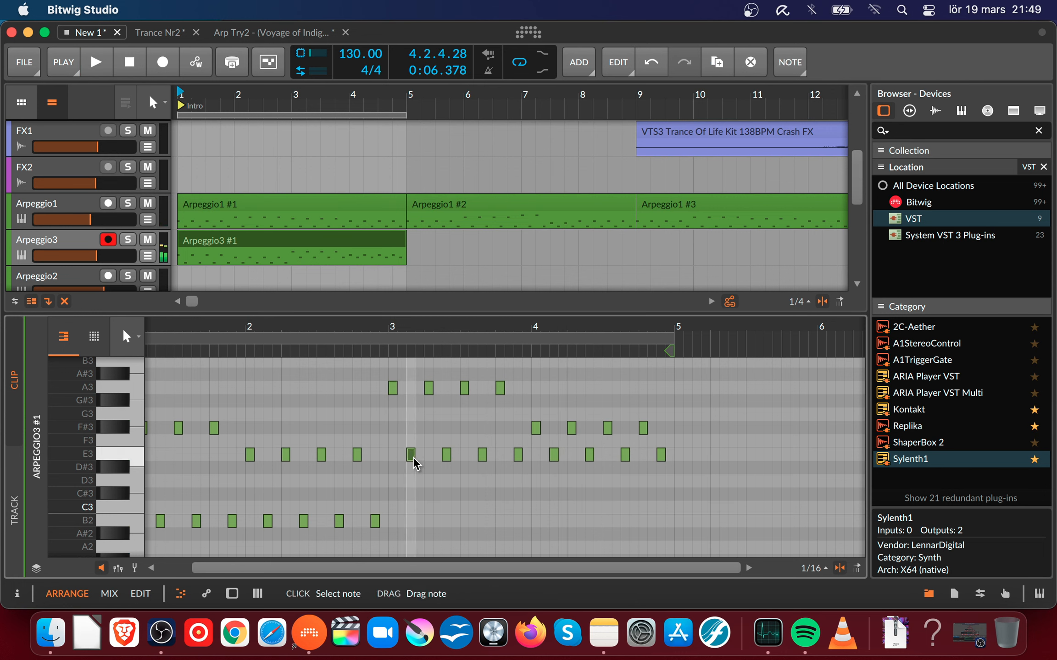
drag(529, 419, 701, 439)
key(Up)
key(Up)
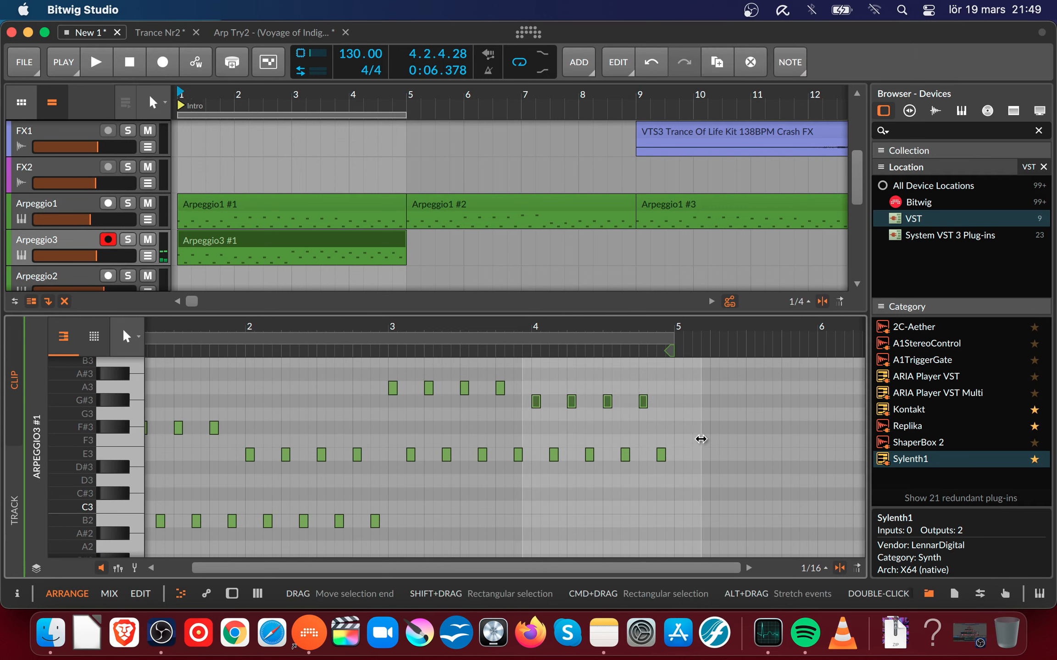
key(Down)
key(Down)
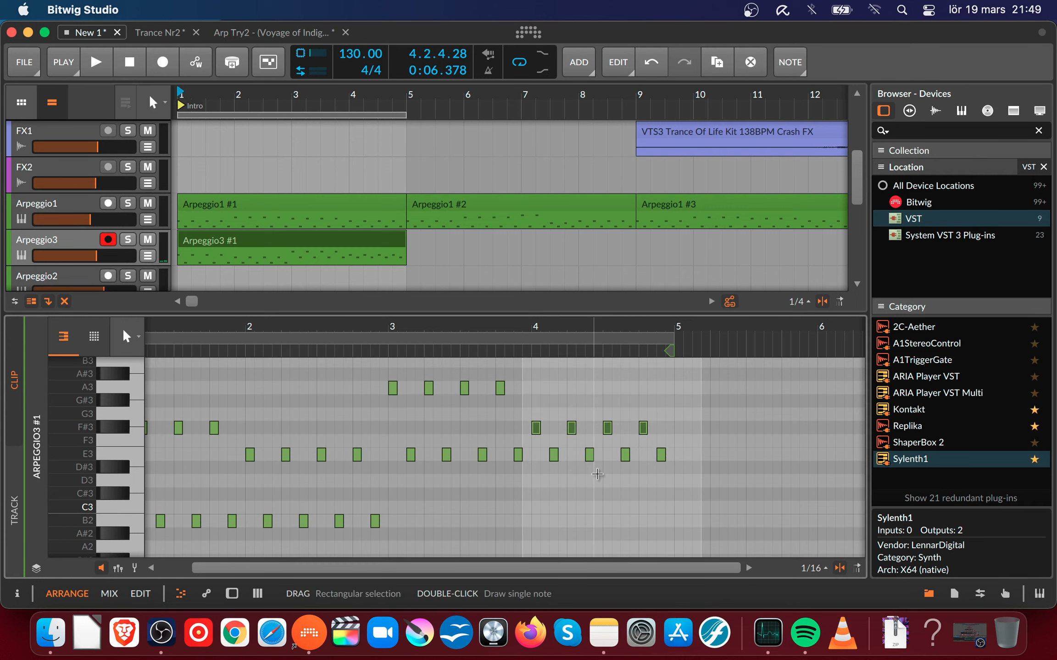
- Lower bar 4's four E3 notes to B2 and play the loop
drag(549, 445, 737, 470)
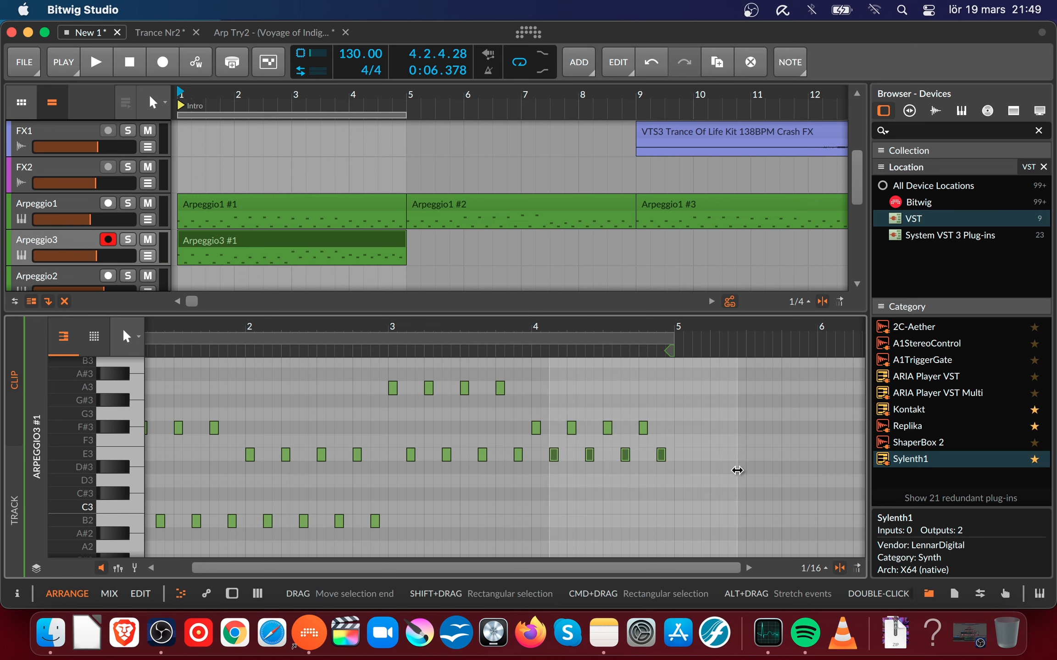
key(Down)
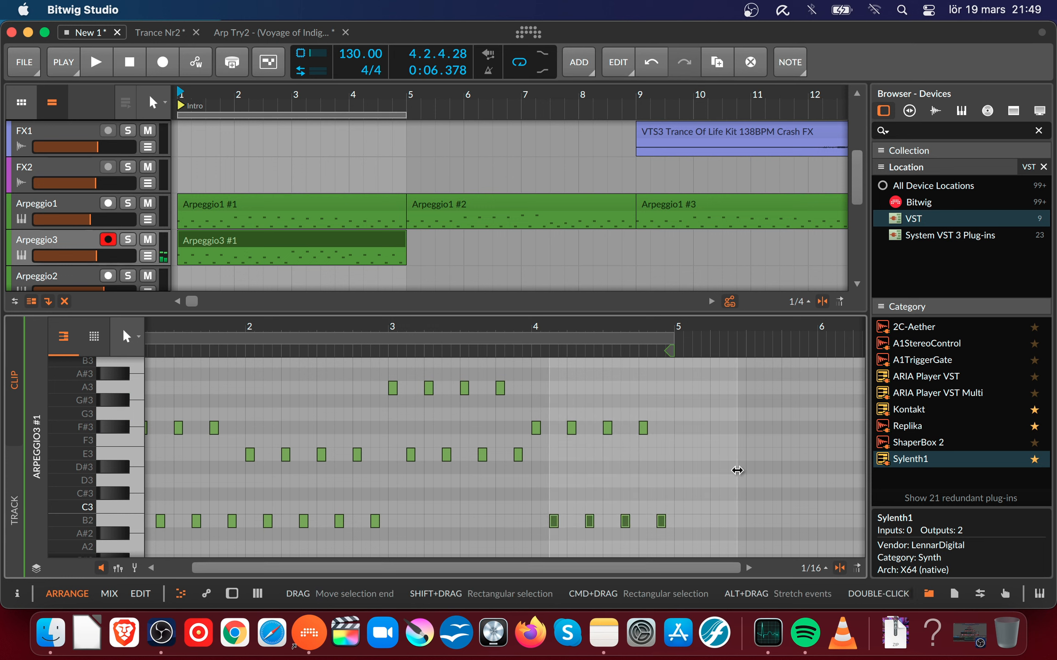
key(space)
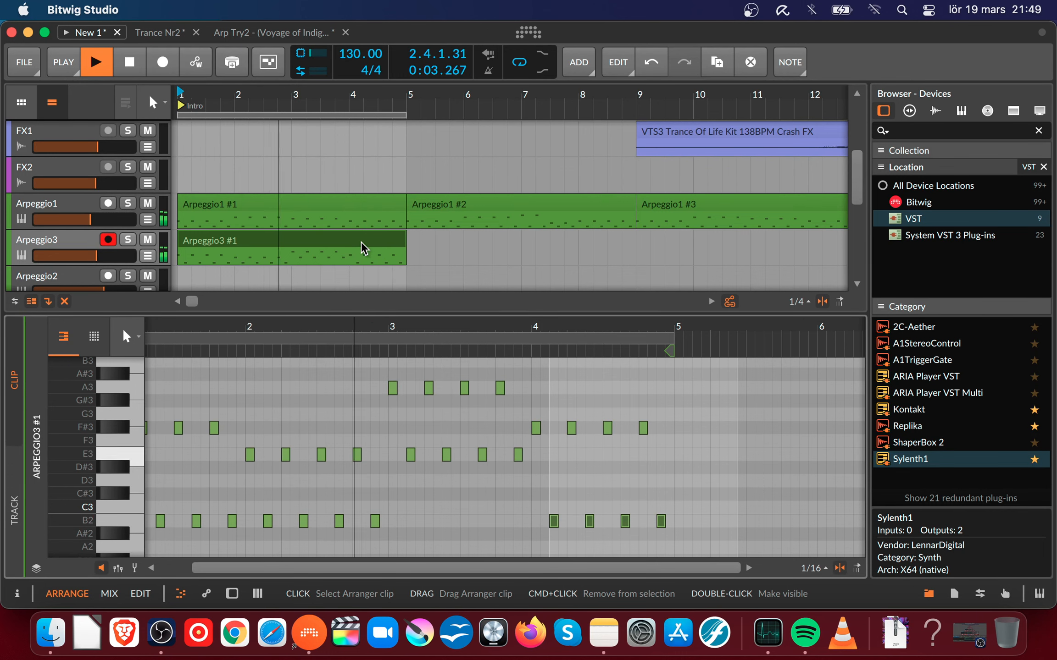
drag(294, 100, 289, 102)
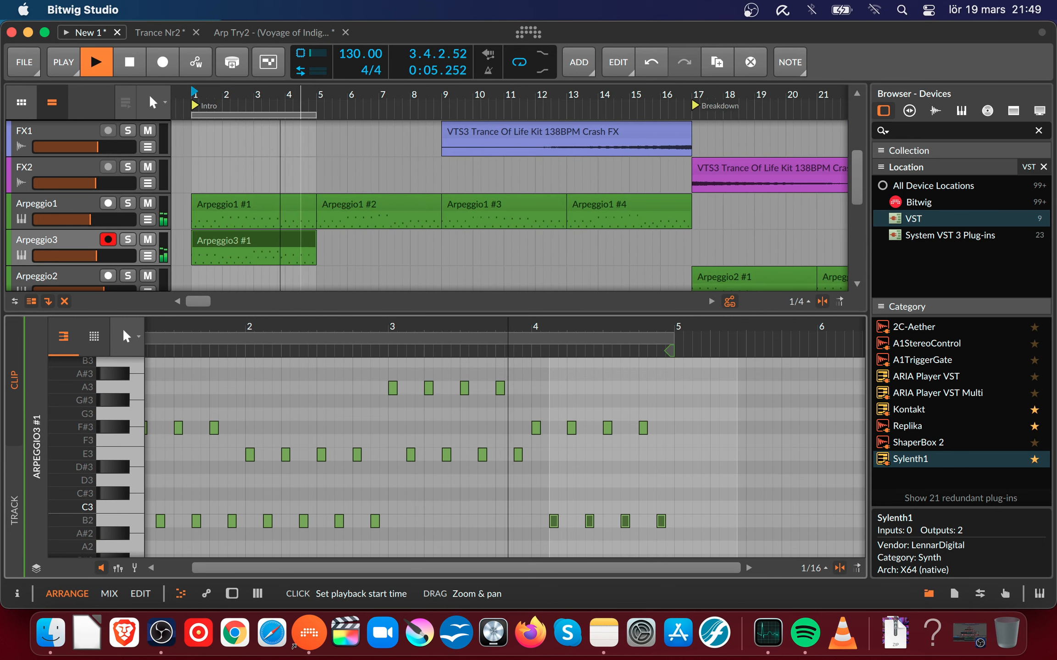
key(space)
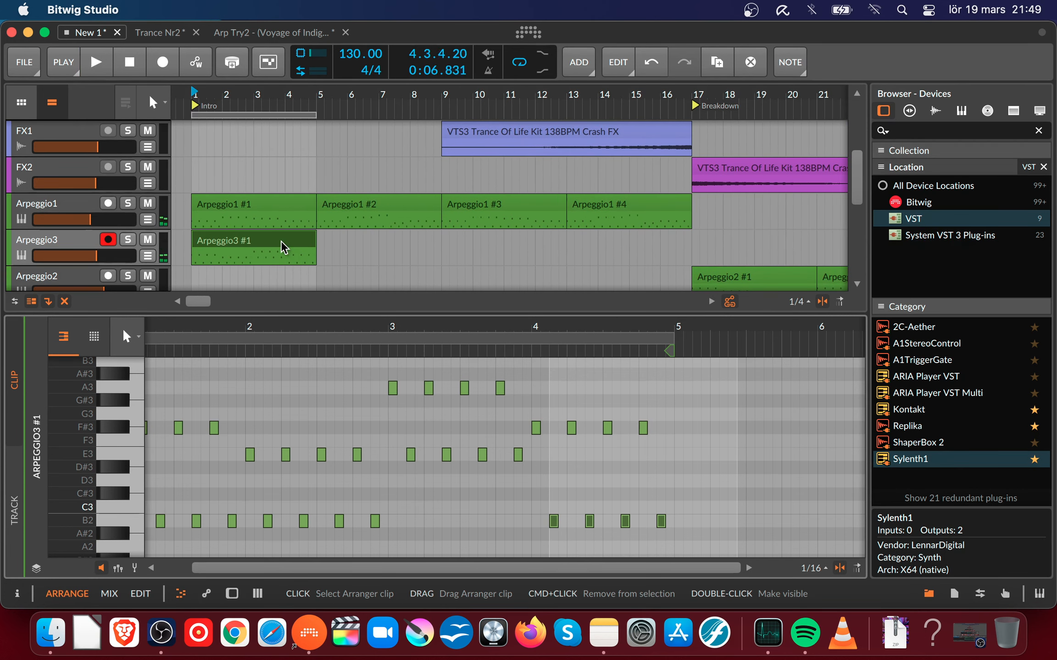
- Copy the Arpeggio3 clip along its track until four clips fill the Intro up to bar 17
drag(255, 243, 378, 255)
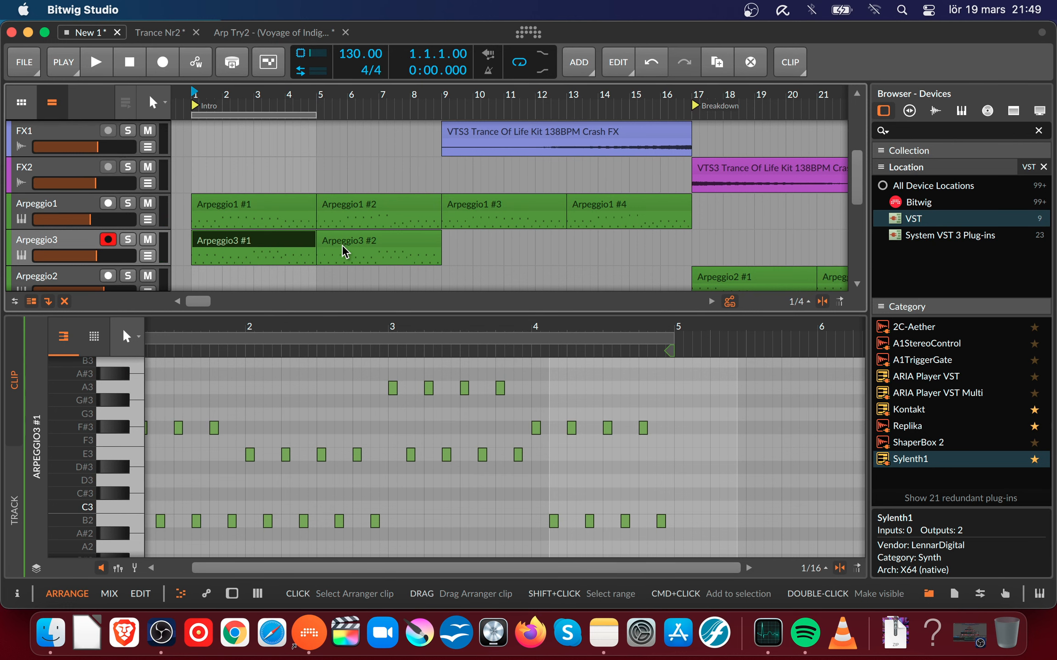
super+click(346, 251)
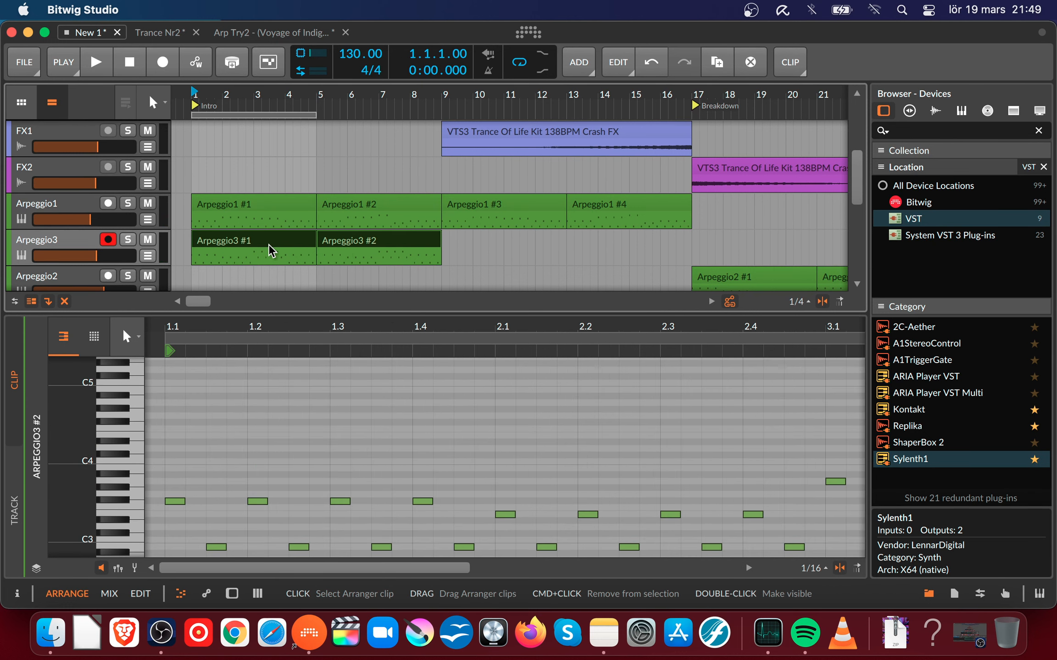
drag(236, 238, 471, 260)
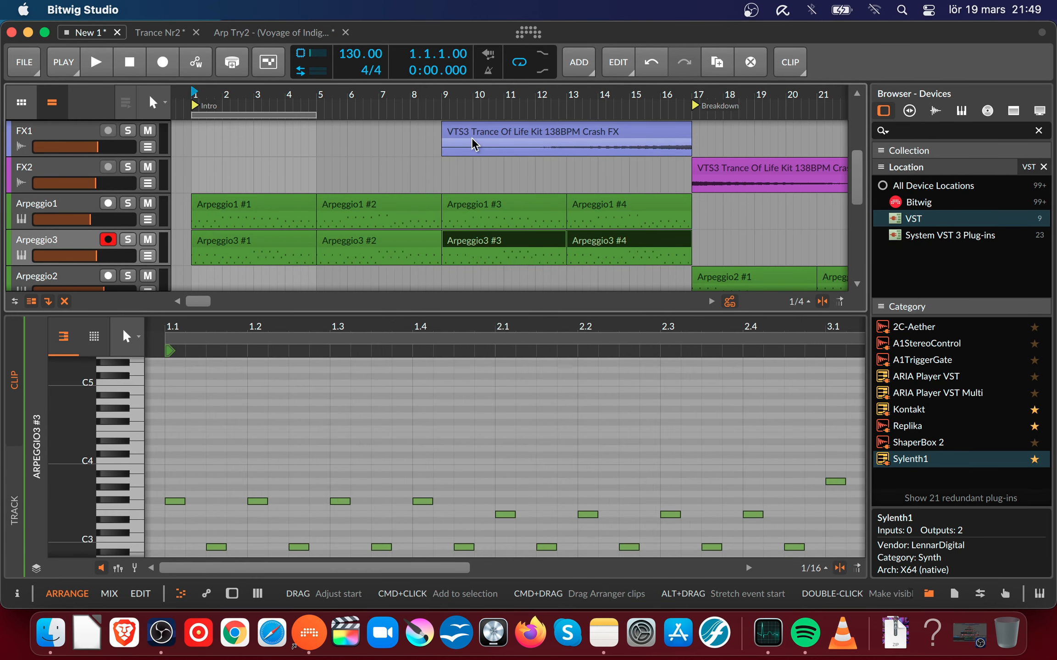
- Close the note editor and copy the four Arpeggio3 clips to bar 33, beneath the second group of Arpeggio1 clips
key(alt+e)
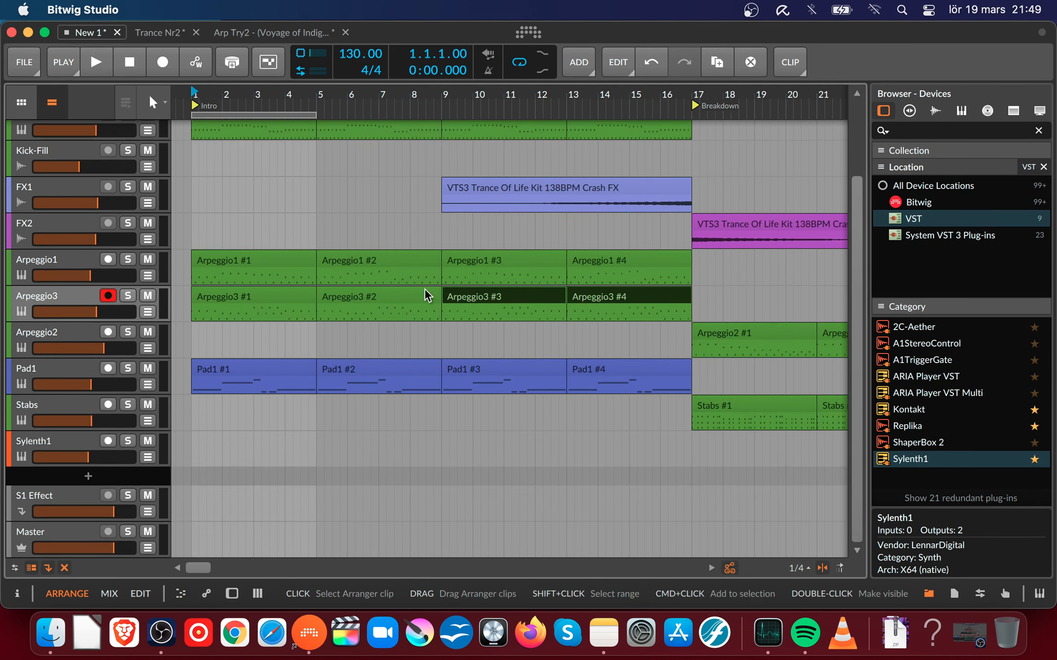
drag(481, 94, 312, 115)
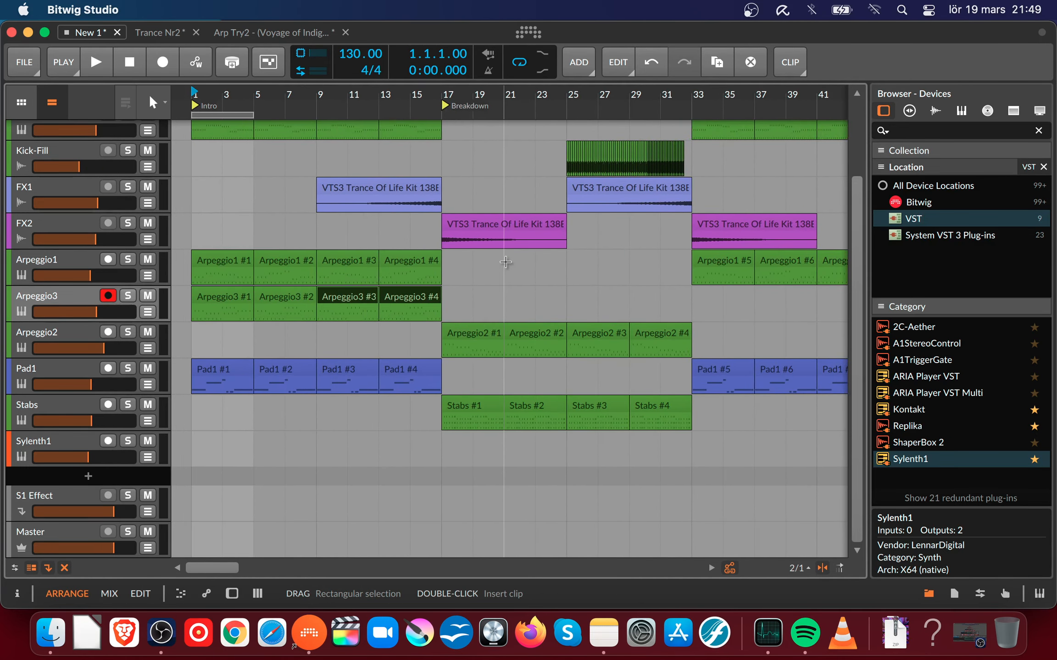
click(209, 298)
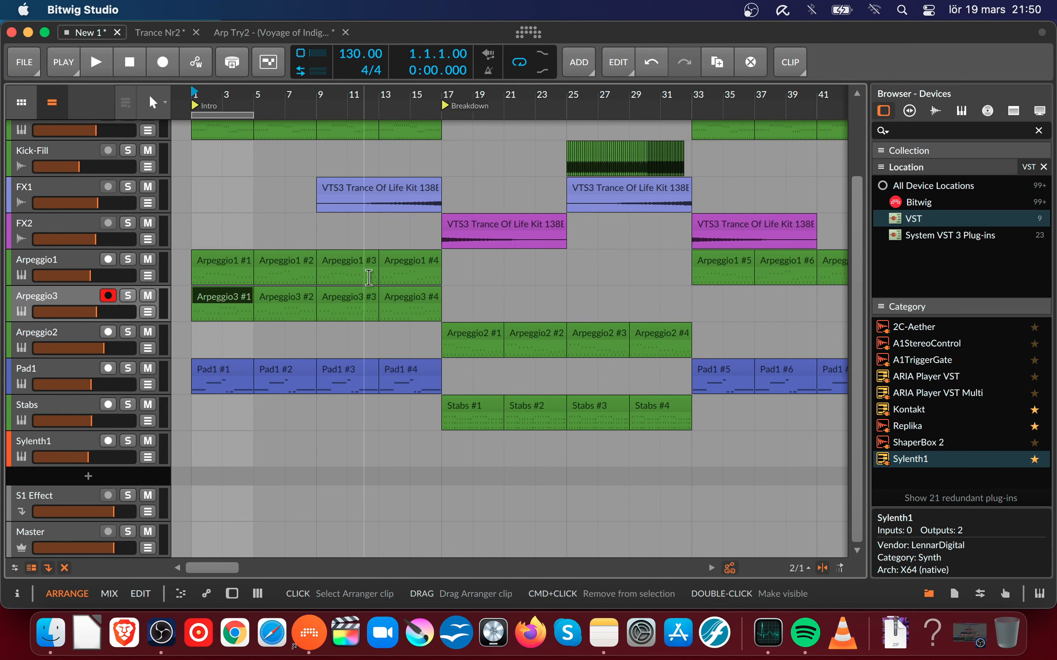
shift+click(402, 297)
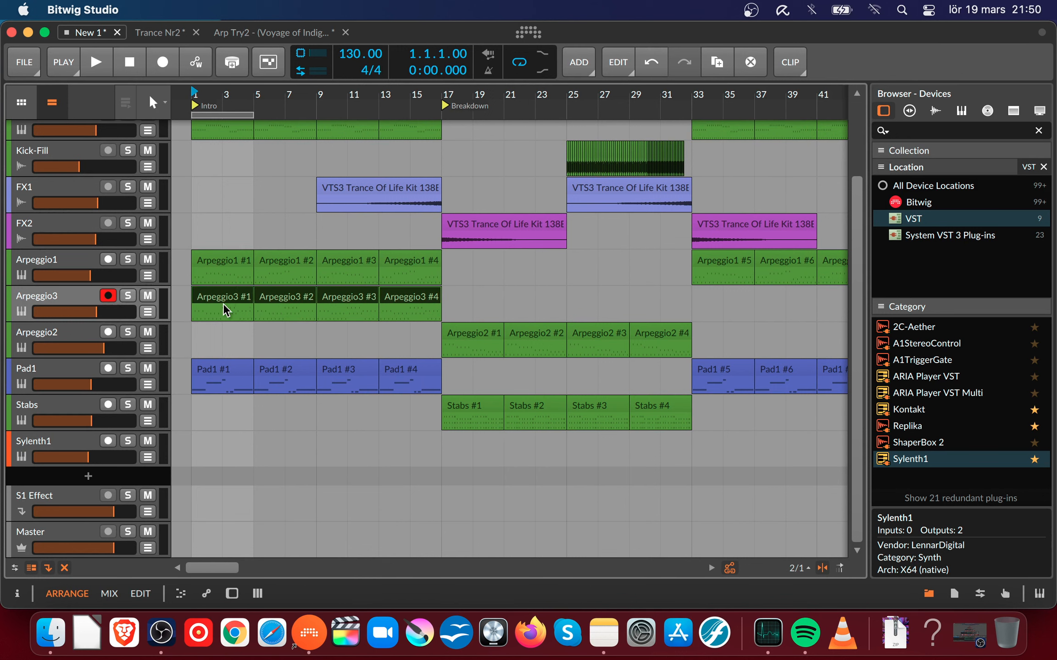
drag(210, 296, 704, 284)
- Extend the arranger loop region from bar 1 to about bar 51 and show the realtime ruler
drag(659, 99, 547, 98)
drag(858, 236, 852, 138)
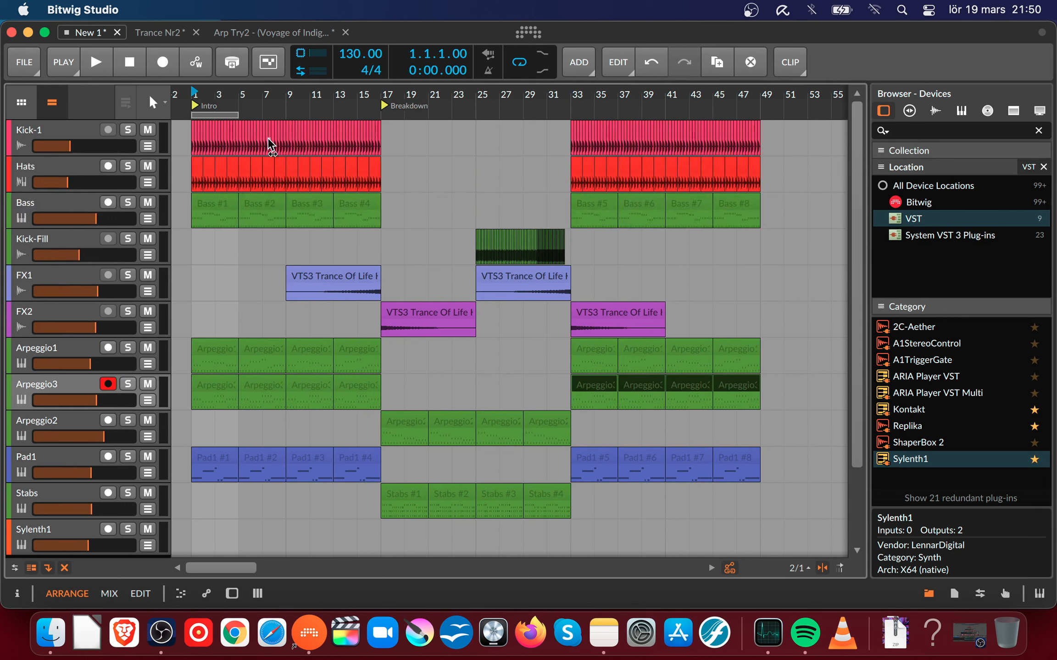
drag(233, 113, 771, 175)
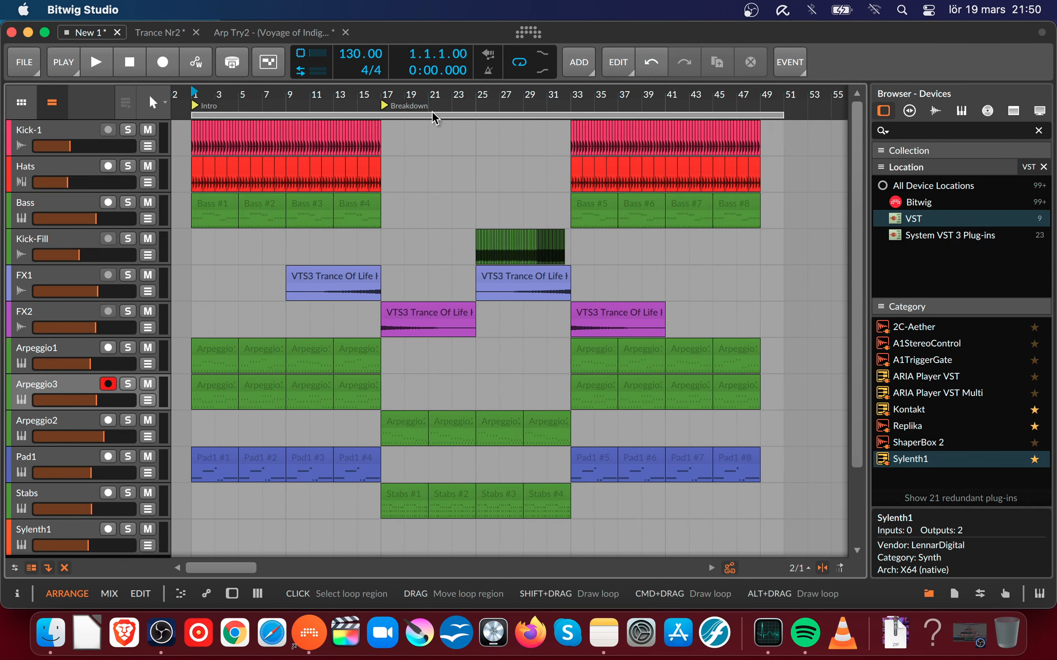
right_click(570, 100)
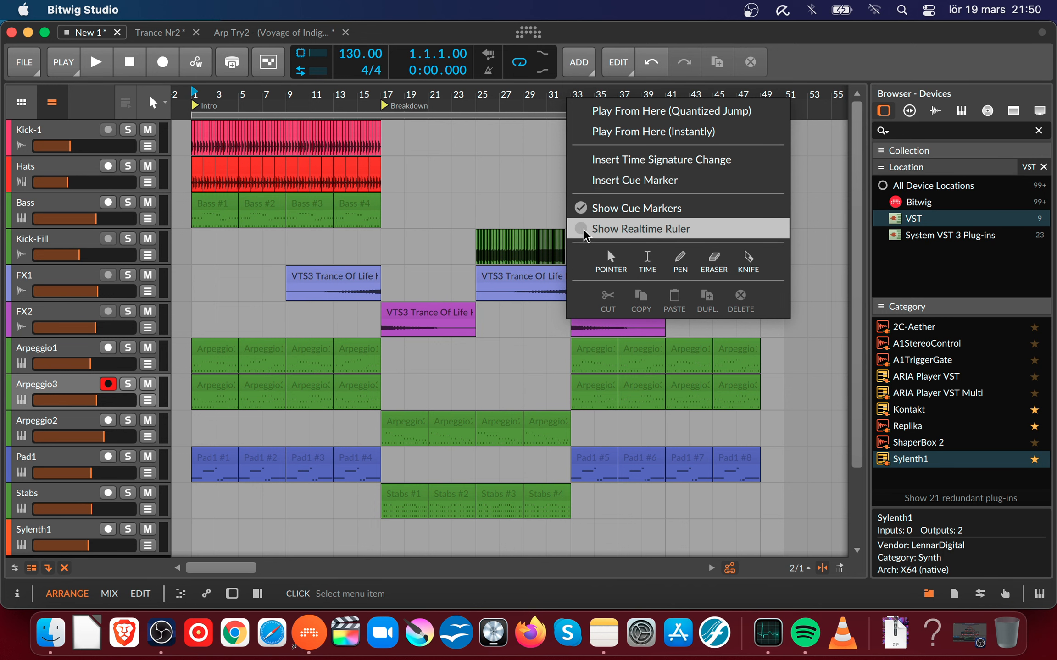
click(598, 232)
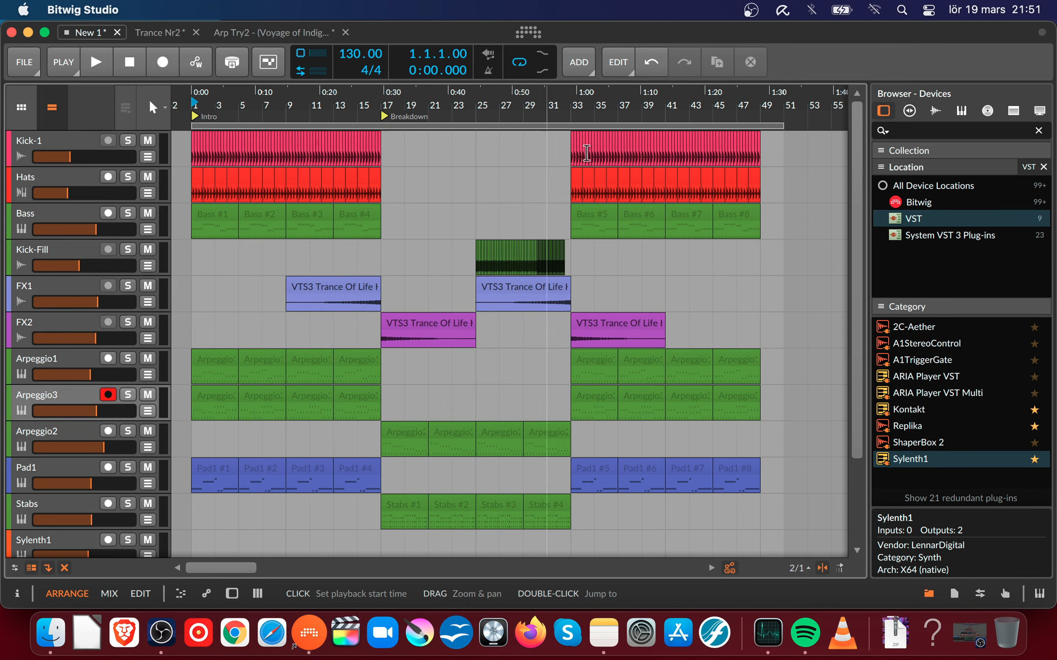
mouse_move(856, 188)
mouse_down()
mouse_move(861, 275)
mouse_move(856, 179)
mouse_up()
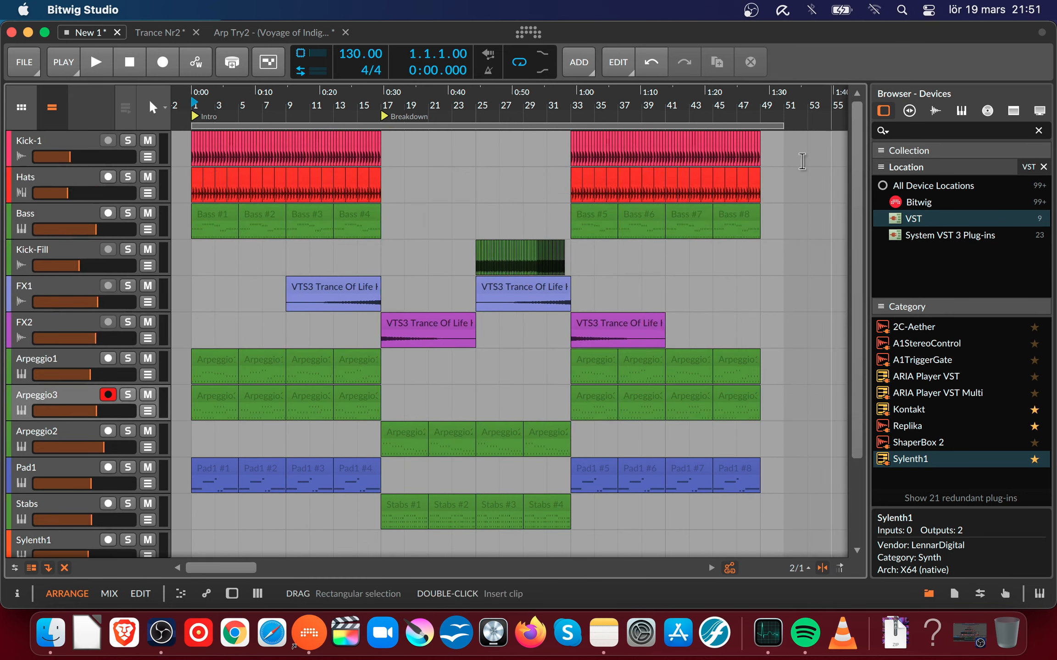
- Switch to OBS to check the running recording, and return to Bitwig Studio
click(161, 633)
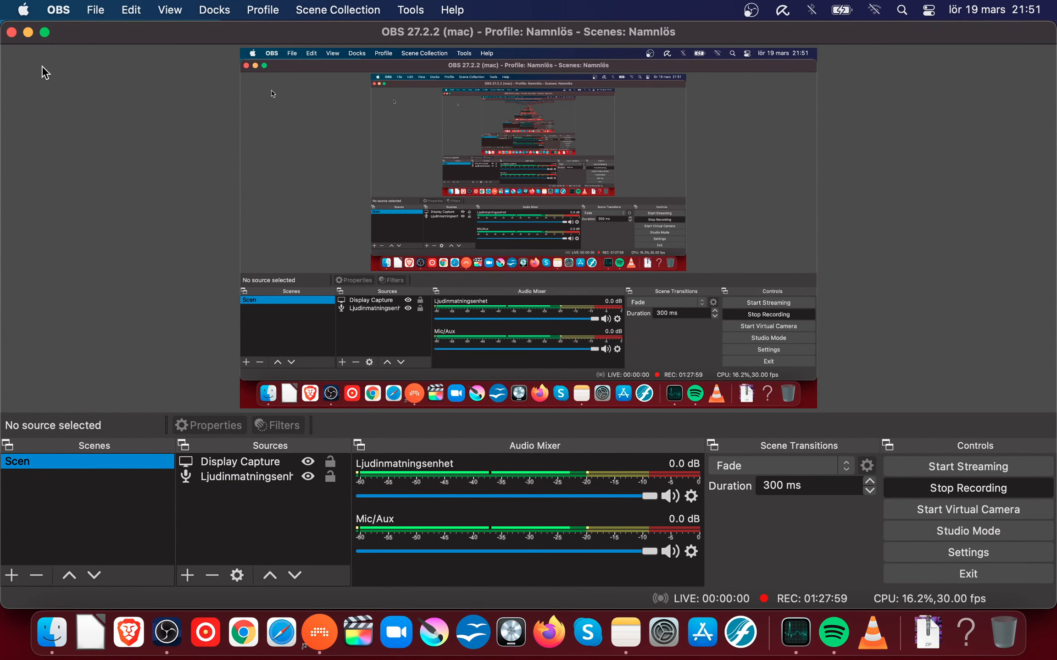
click(28, 32)
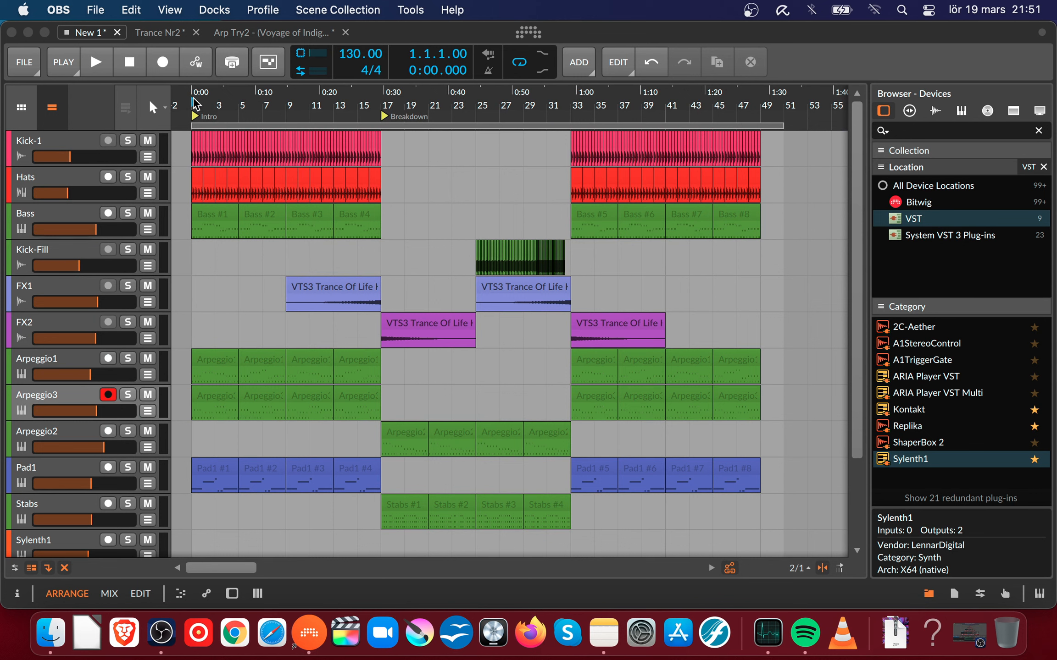
click(127, 60)
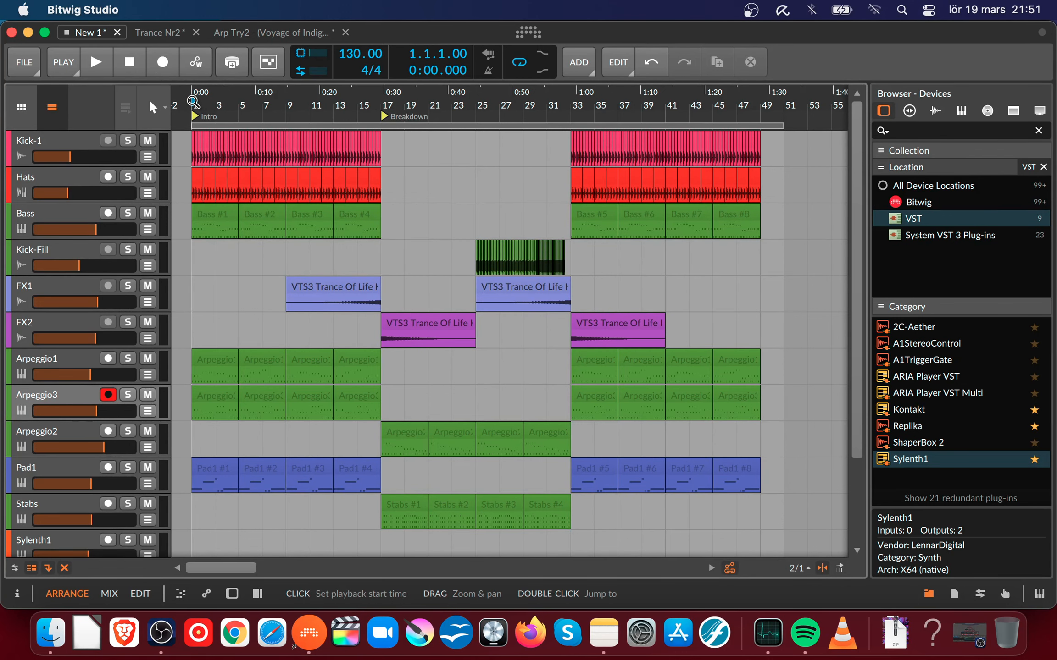
- Play the full arrangement from bar 1 and raise the system volume
scroll(281, 210, down, 5)
scroll(282, 210, up, 5)
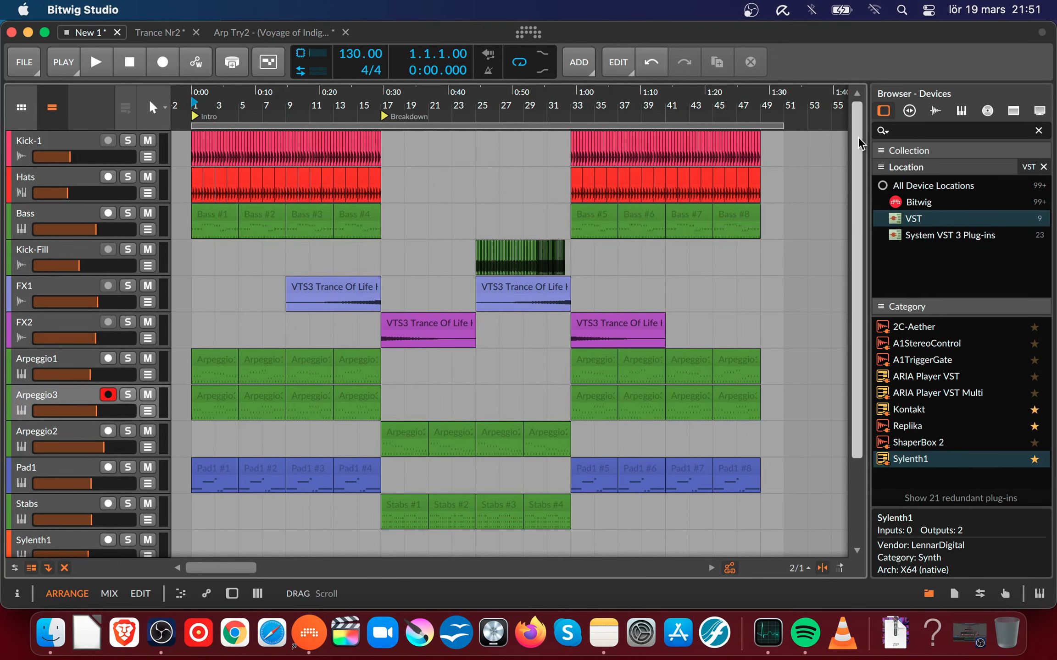
drag(858, 138, 880, 123)
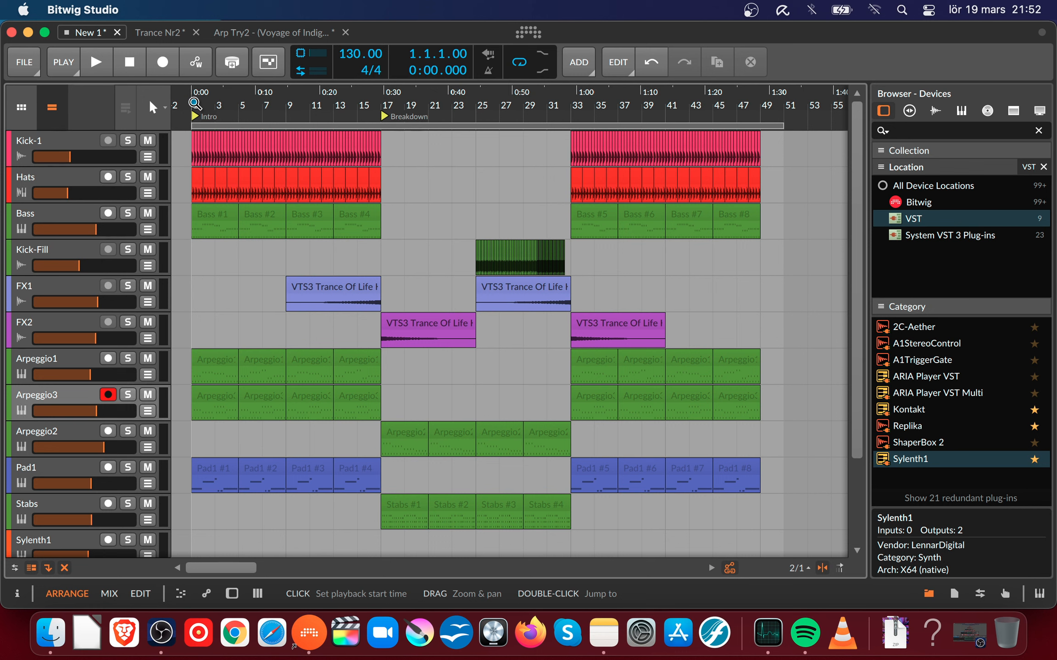
key(space)
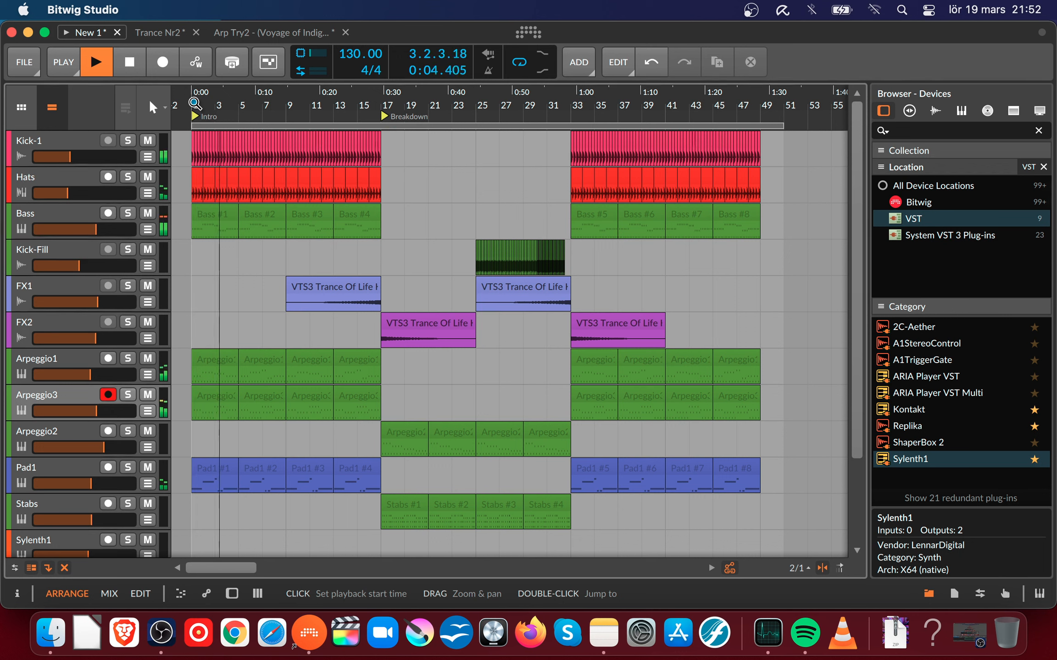
key(XF86AudioRaiseVolume)
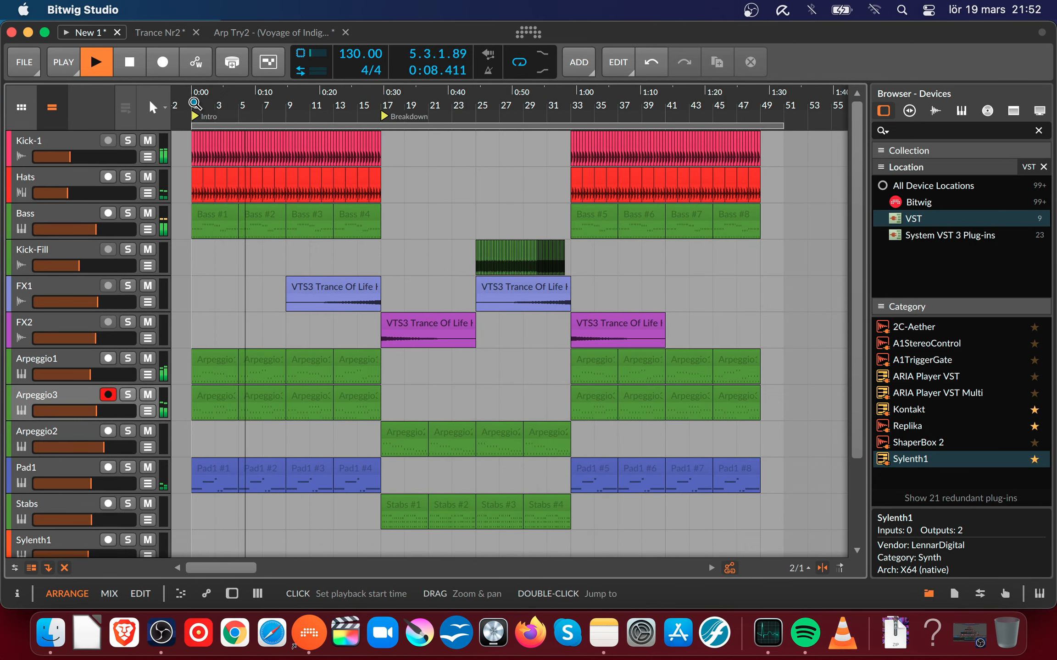
- Check the track levels in the mixer while the arrangement plays, and return to the arrange view
key(alt+2)
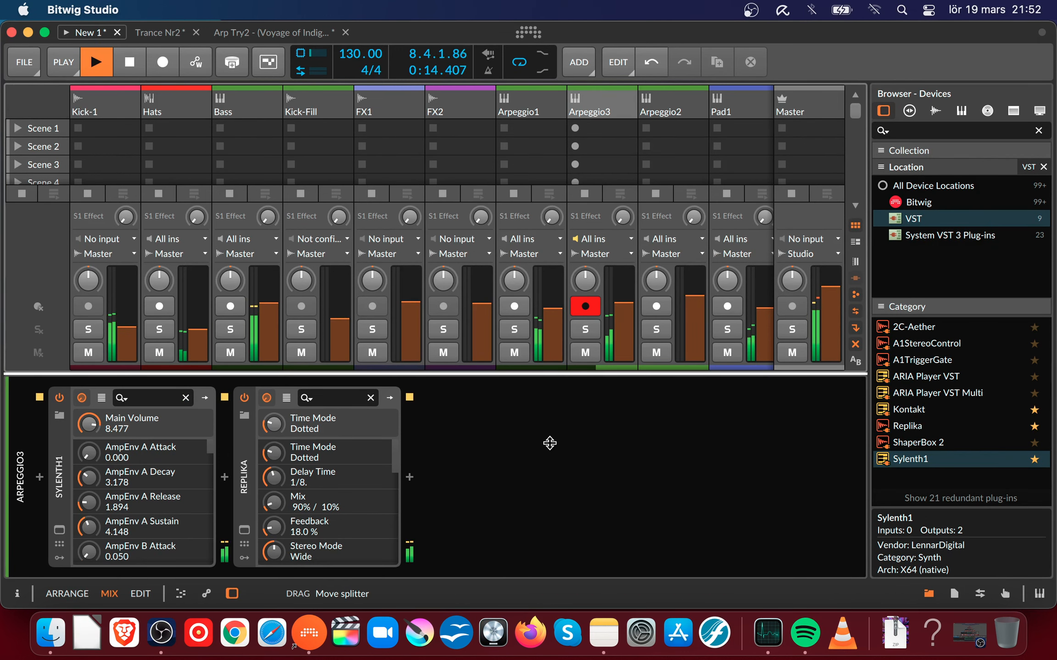
key(alt+1)
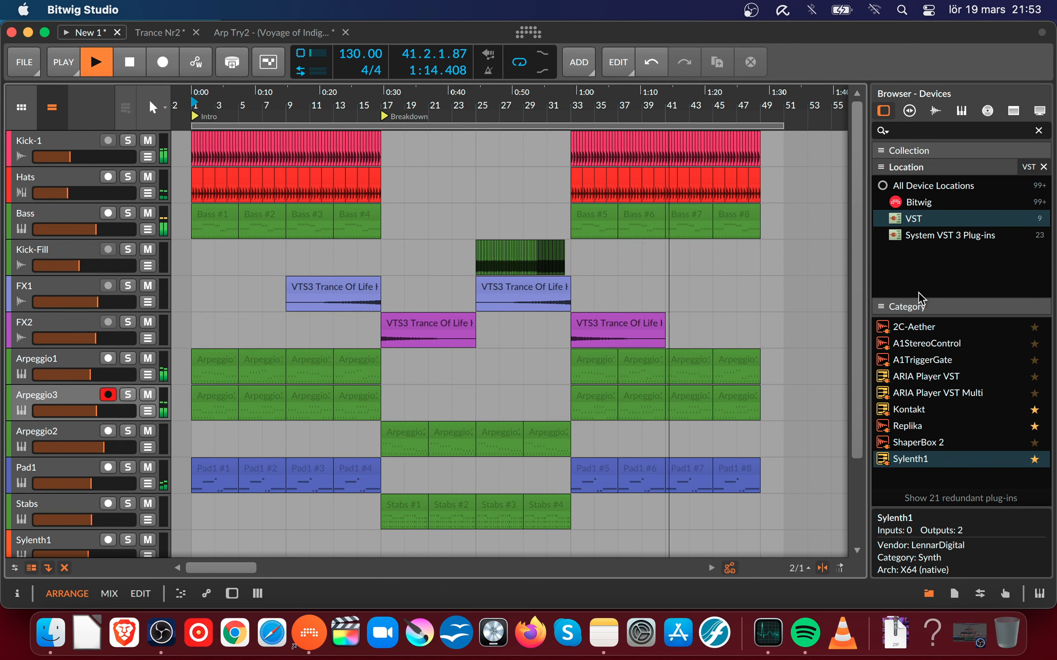
drag(858, 249, 895, 151)
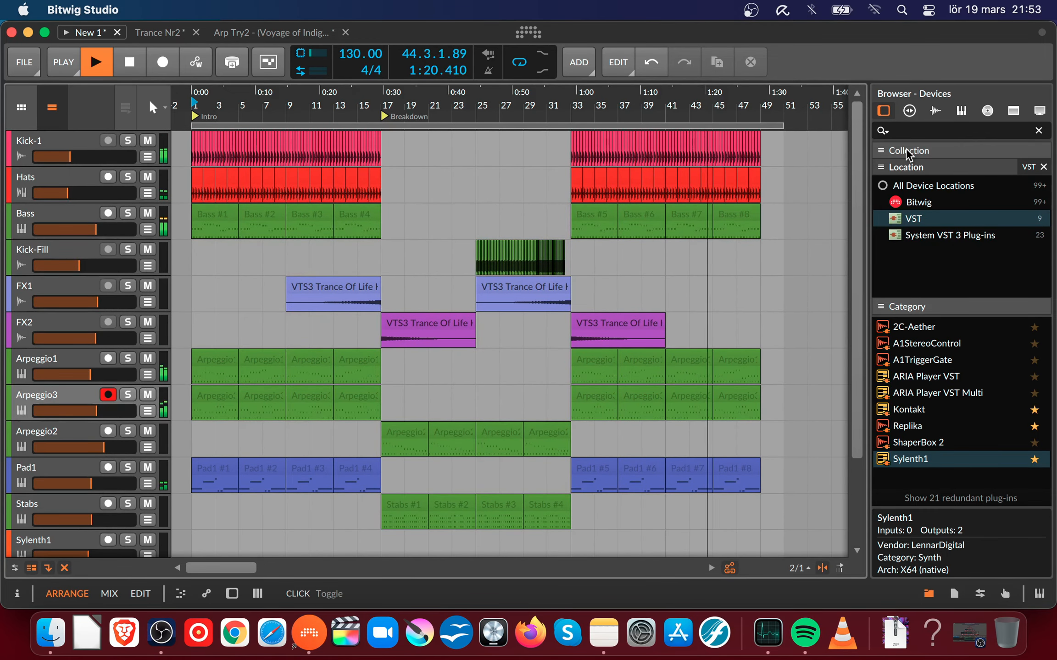
- Stop playback, reset the play position to bar 1, and switch to OBS with its recording controls open
click(130, 62)
click(130, 62)
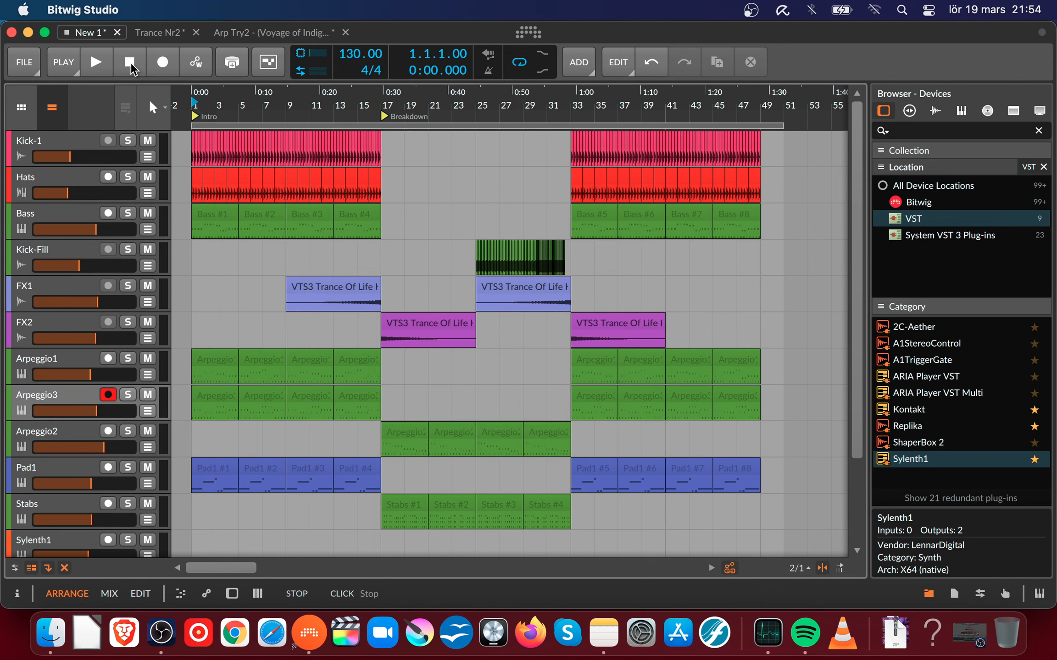
key(super+Tab)
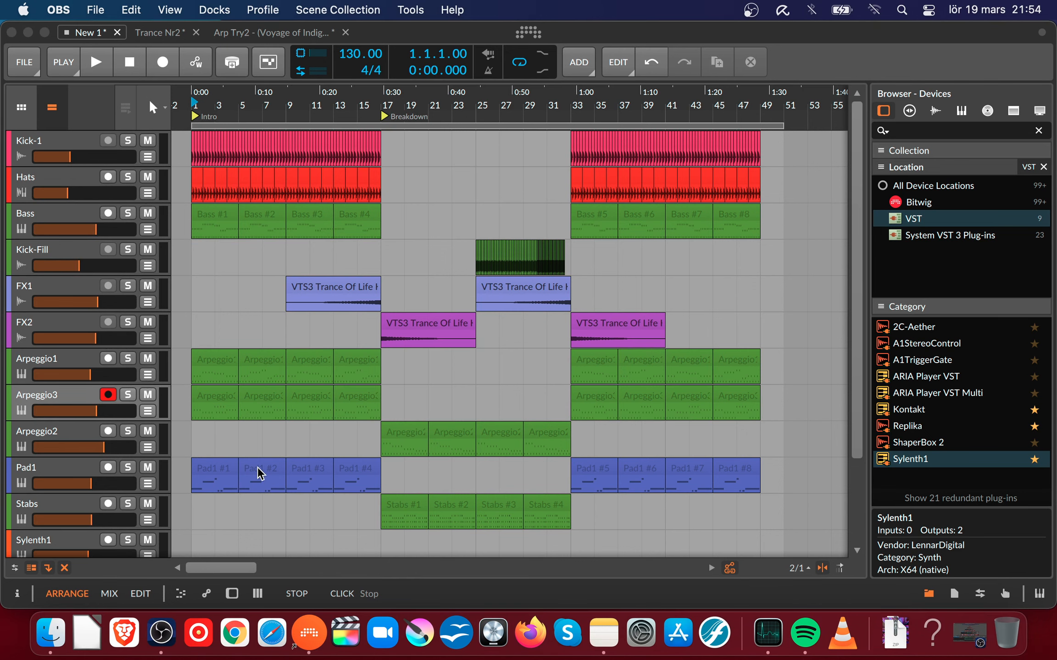
click(167, 633)
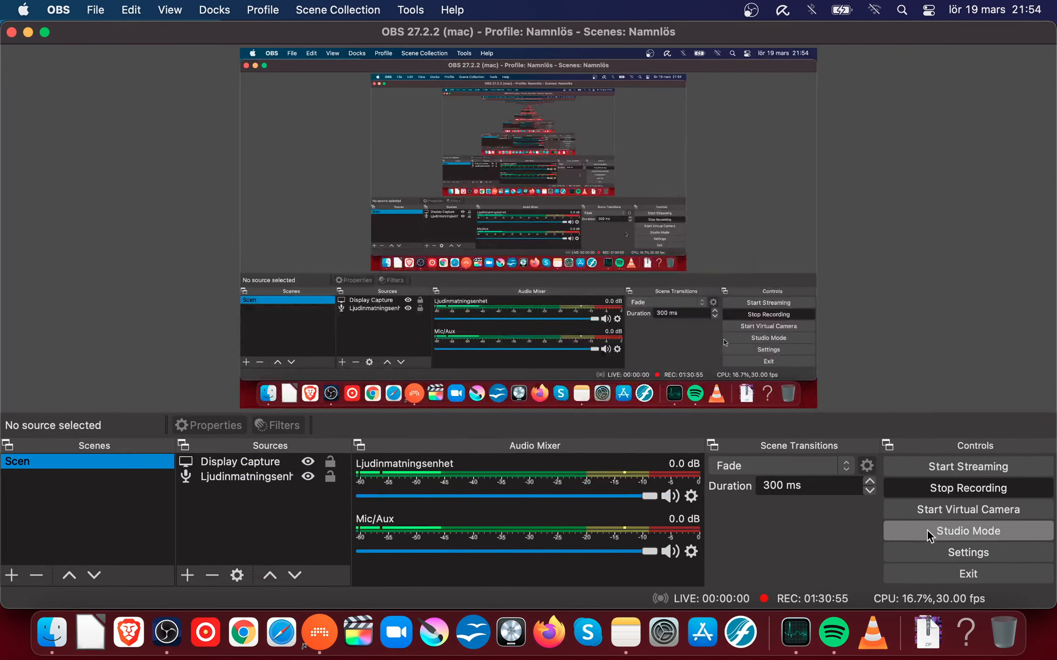